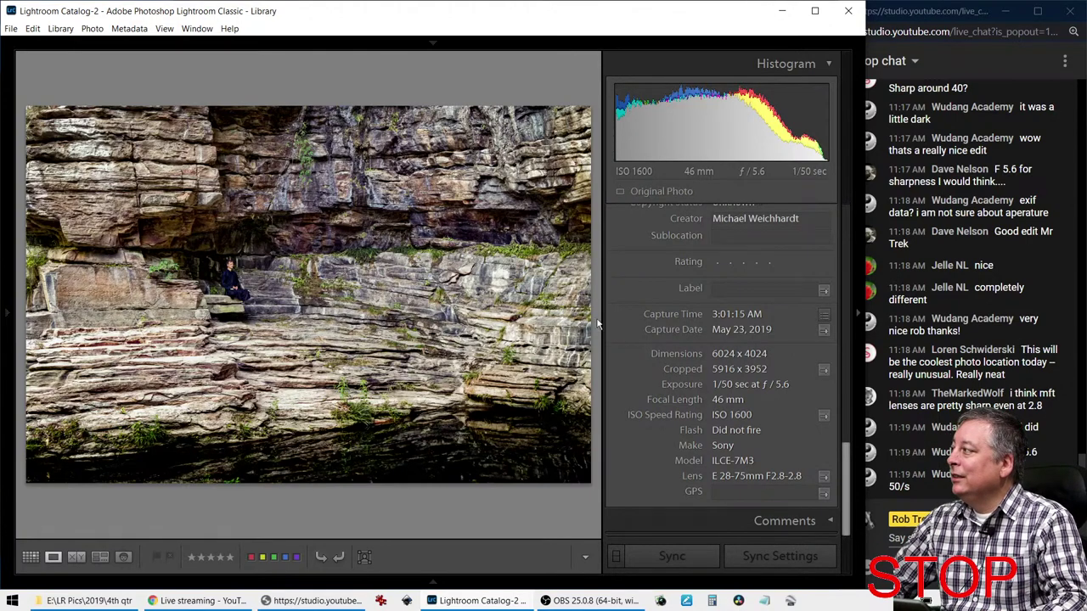
Open the next photo, the white car with its water reflection, for developing and inspect it full screen
key("Right")
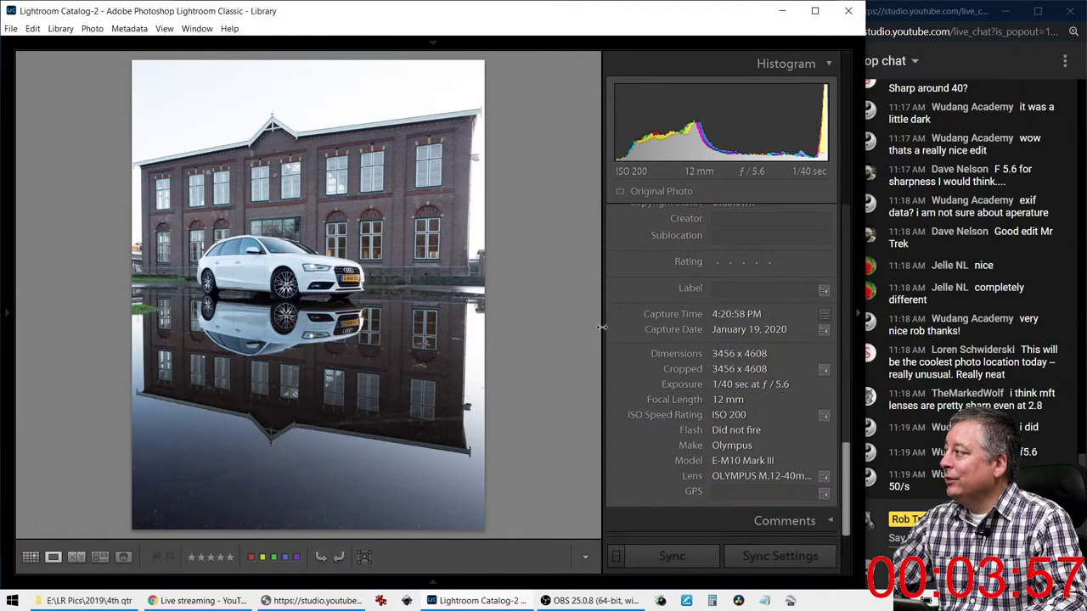
key("d")
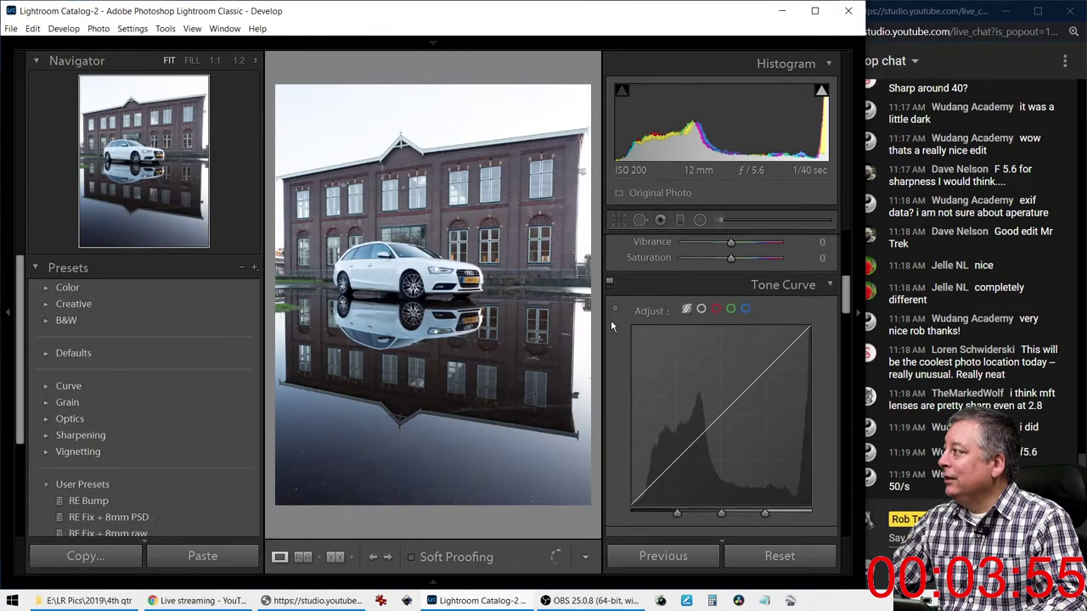
key("f")
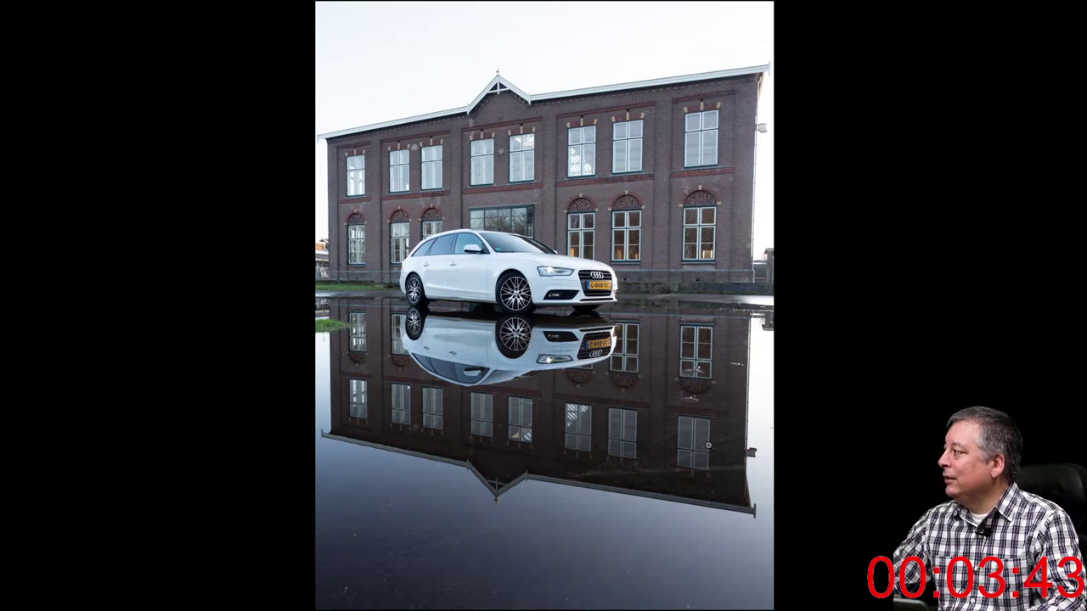
key("f")
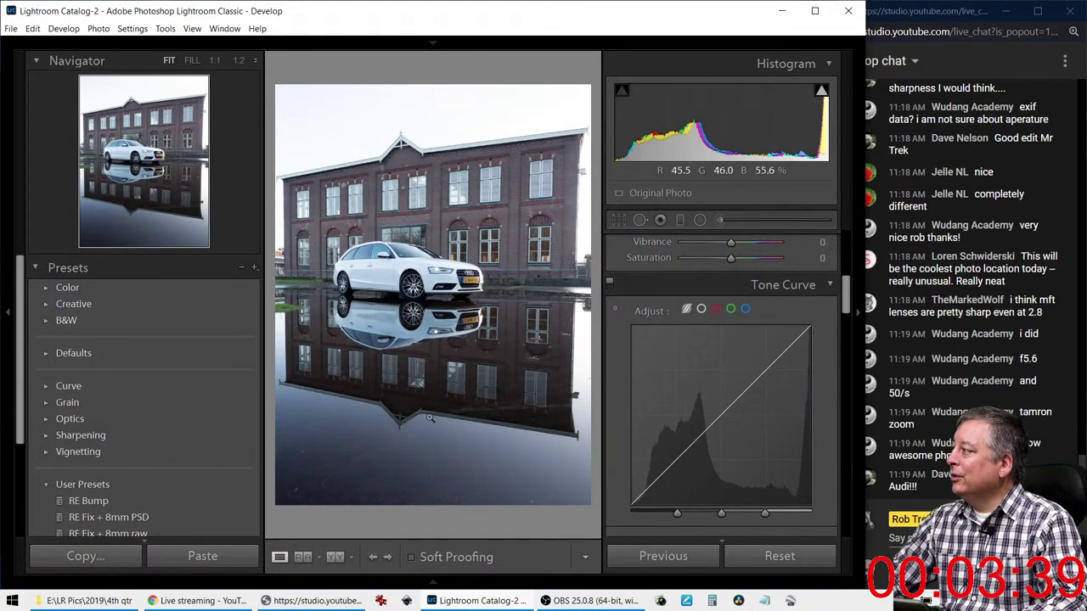
Crop the photo to a 1 x 1 square framed tightly around the car, its reflection and the building facade
left_click(620, 221)
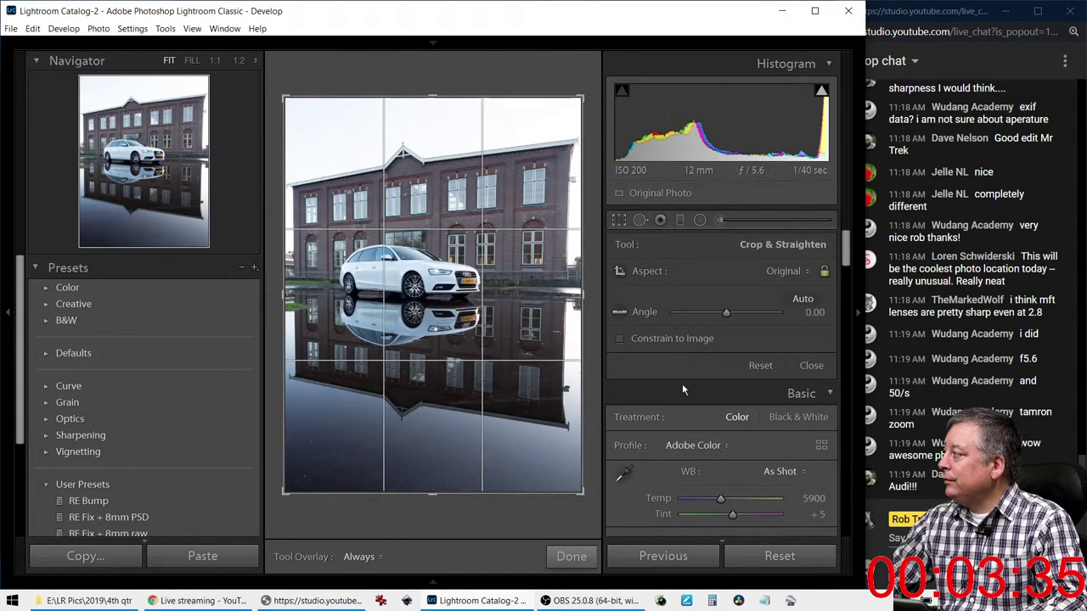
left_click(788, 272)
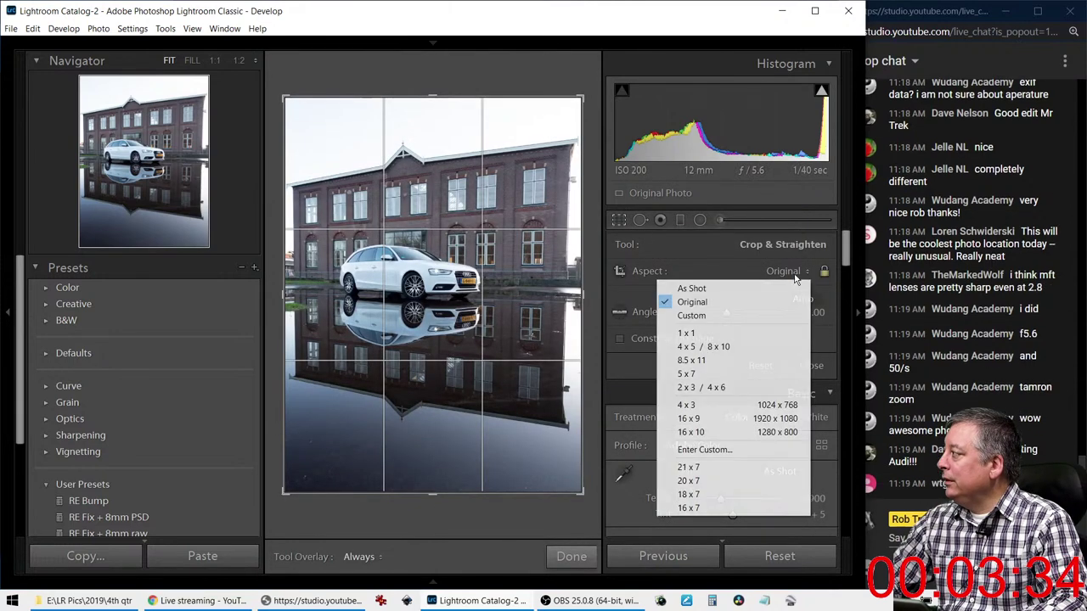
left_click(744, 340)
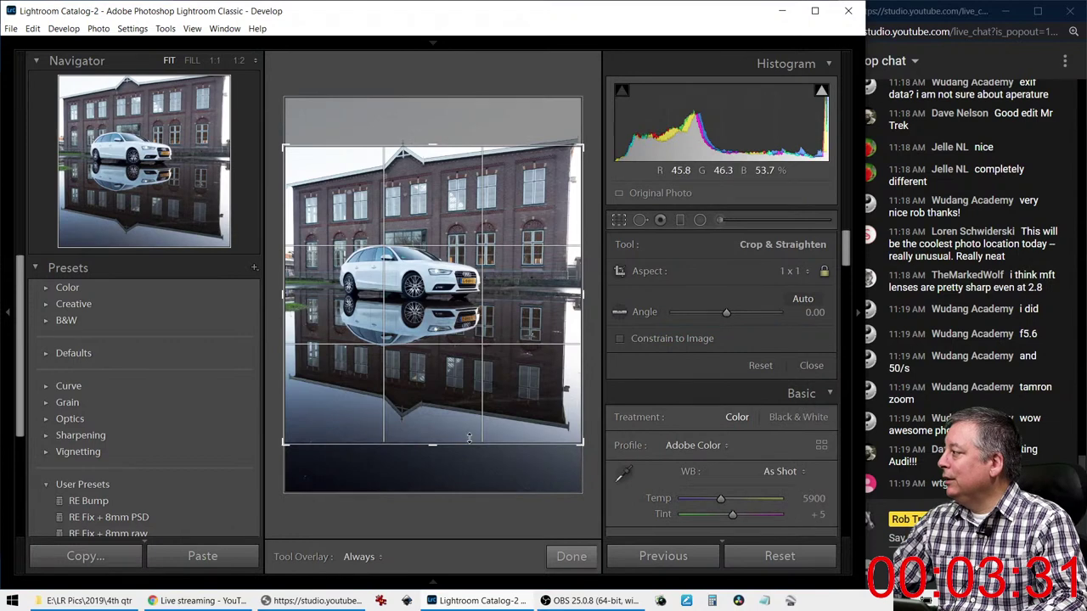
mouse_move(433, 444)
left_mouse_down()
mouse_move(469, 380)
mouse_move(469, 393)
mouse_move(455, 394)
mouse_move(500, 376)
mouse_move(438, 425)
left_mouse_up()
left_click_drag(504, 381, 489, 387)
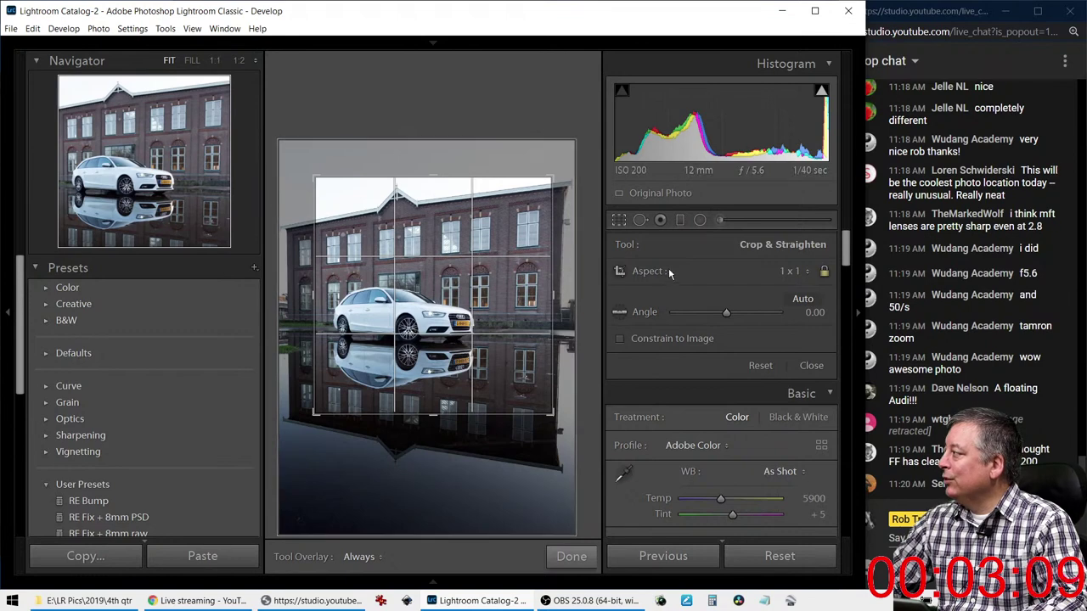
left_click(618, 220)
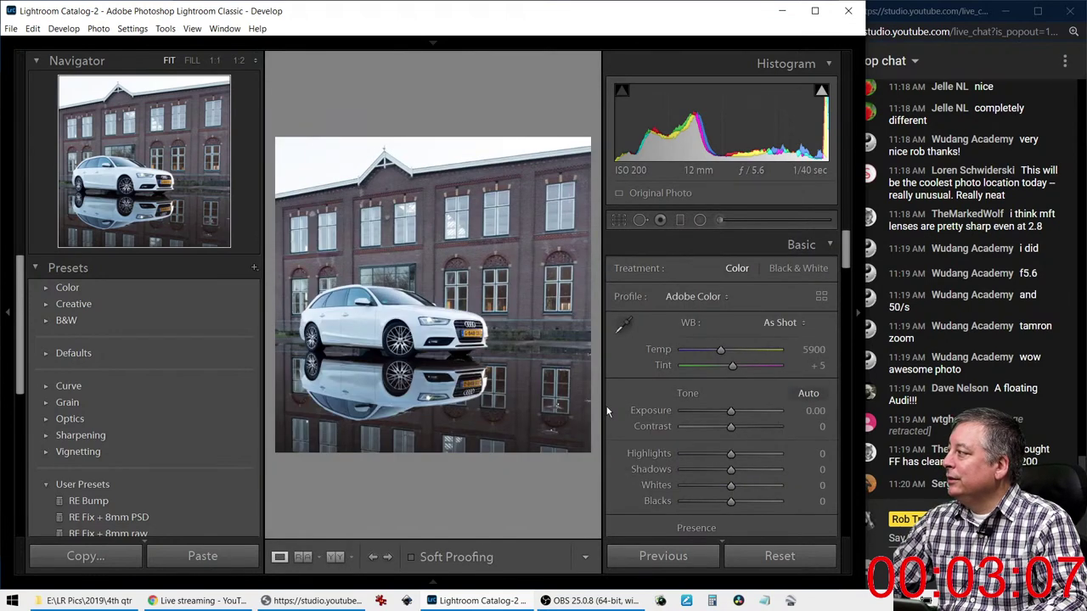
Lower the photo's Highlights to -100 and hide the Navigator and Presets panels to enlarge the preview
left_click(685, 454)
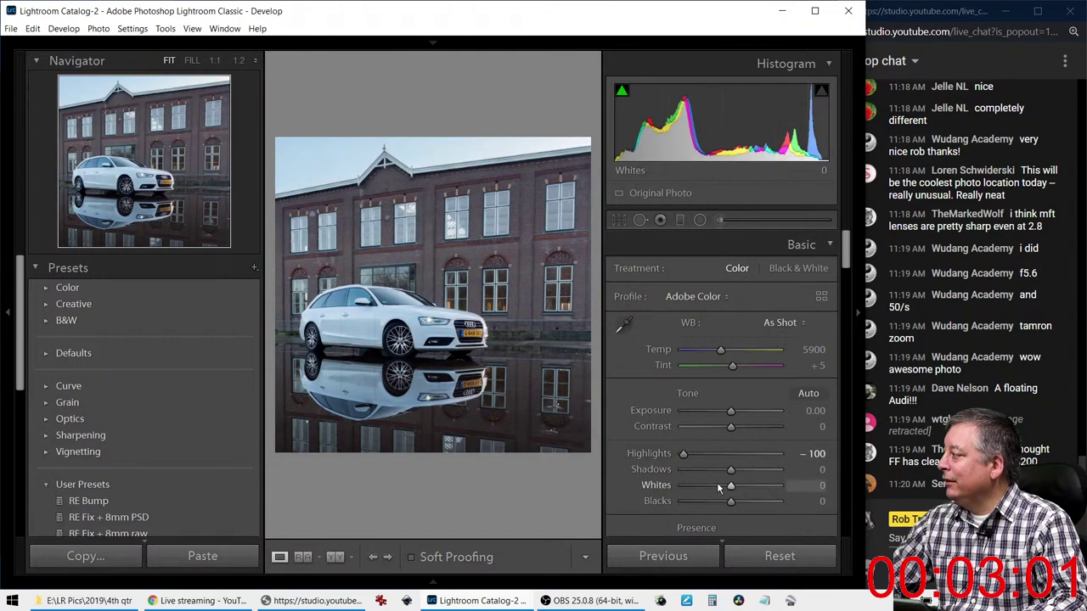
left_click(17, 314)
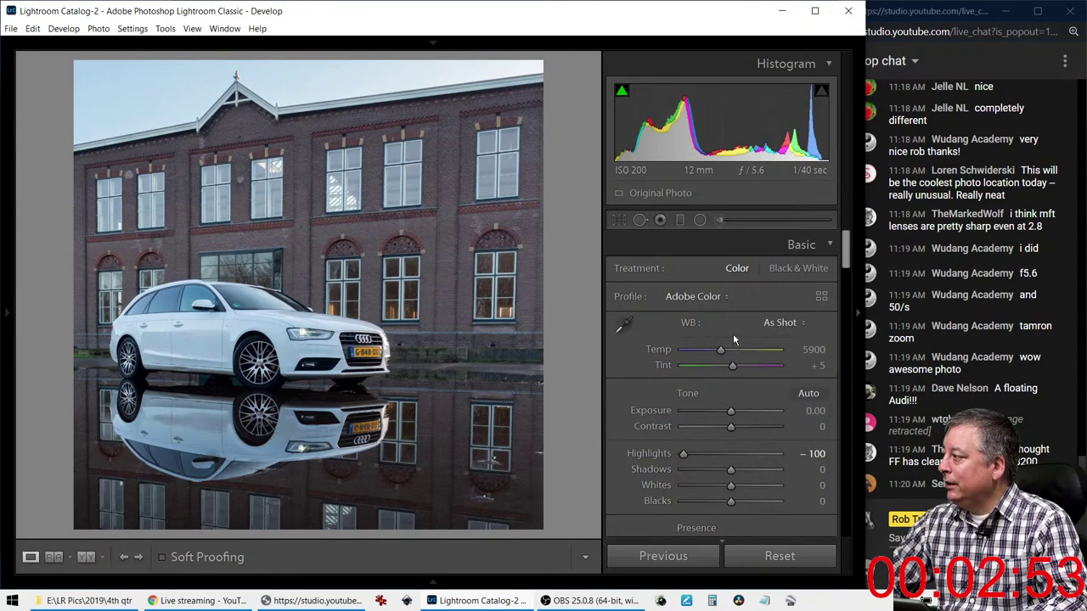
Add a graduated filter rising from the reflection to the car, reset its effects, and set Exposure to -1.01 and Temp to -19
left_click(679, 220)
left_click_drag(357, 465, 356, 337)
double_click(634, 273)
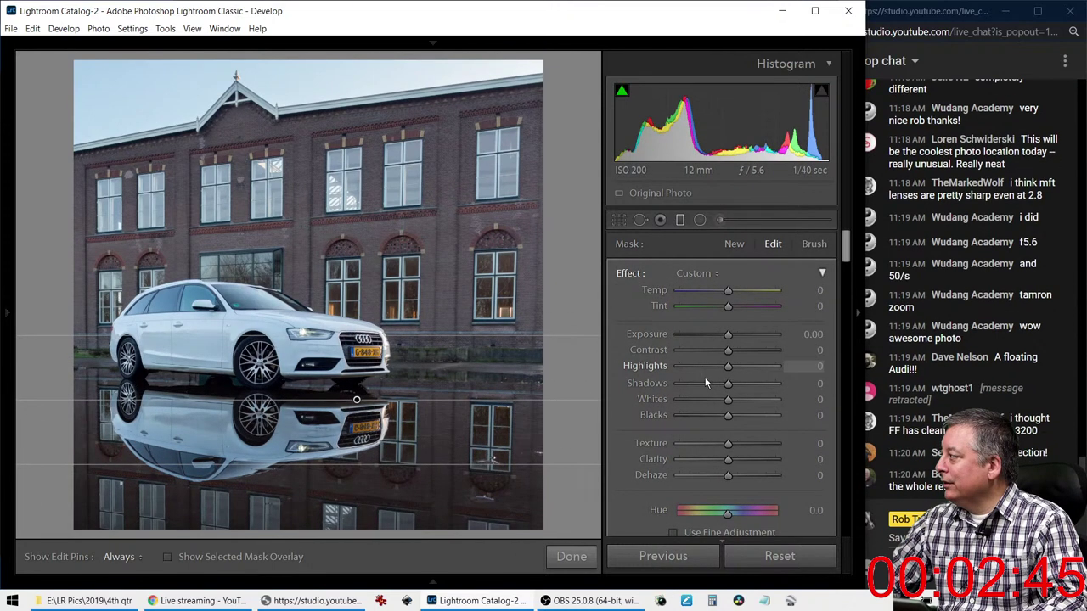
left_click_drag(728, 337, 715, 341)
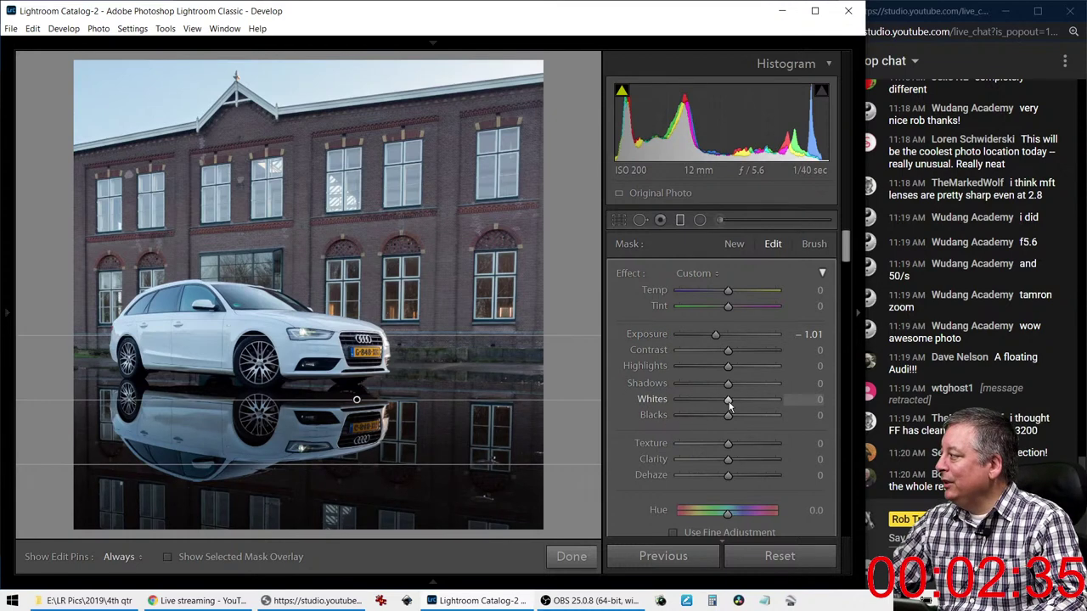
left_click_drag(726, 289, 718, 292)
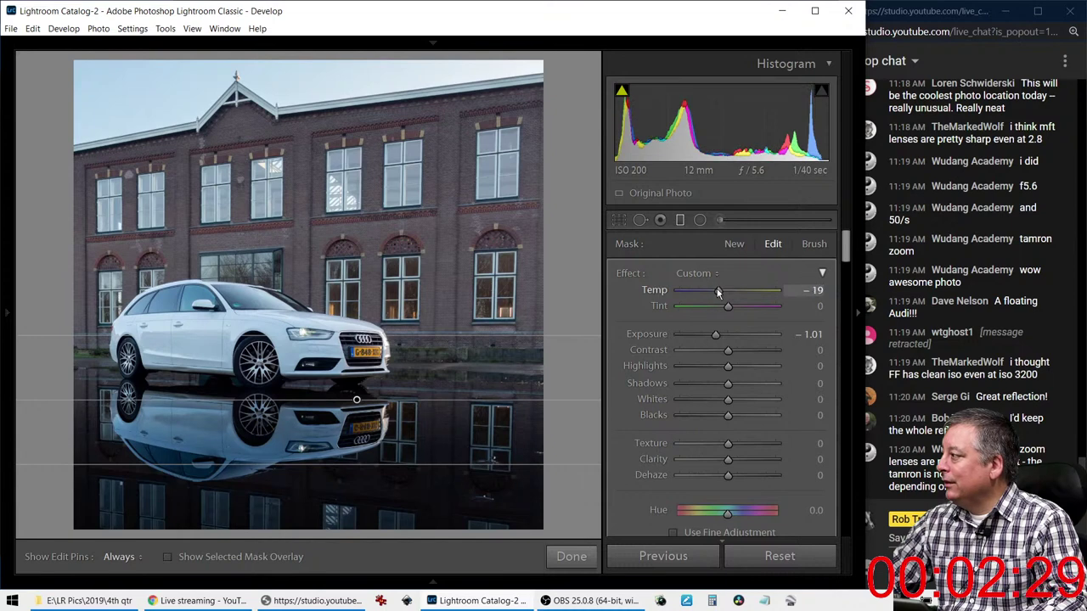
left_click(680, 220)
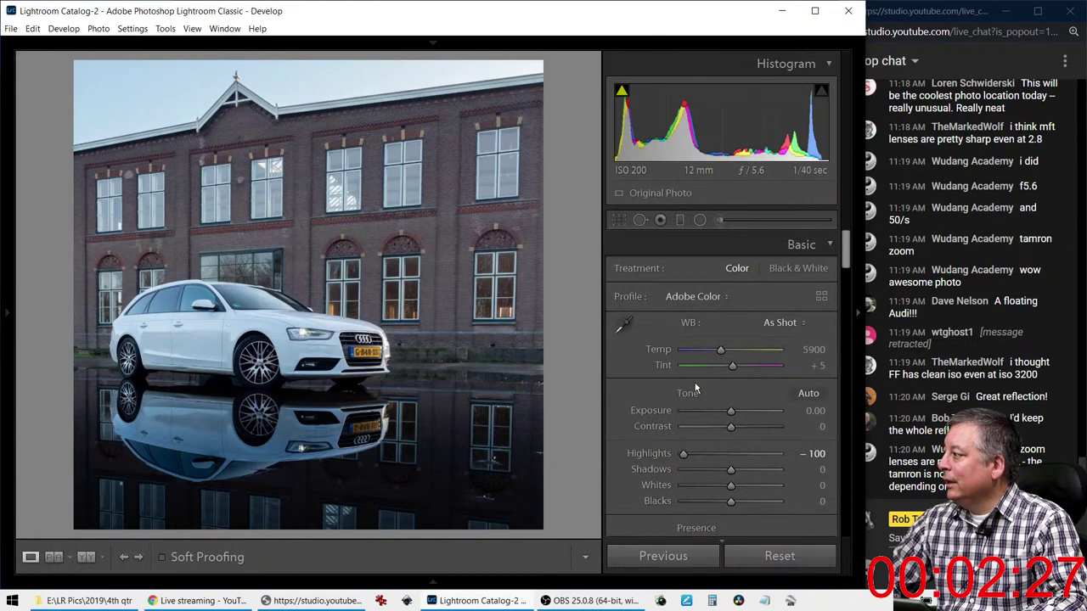
Set the white balance to Auto and apply automatic tone adjustments to the photo
left_click(778, 323)
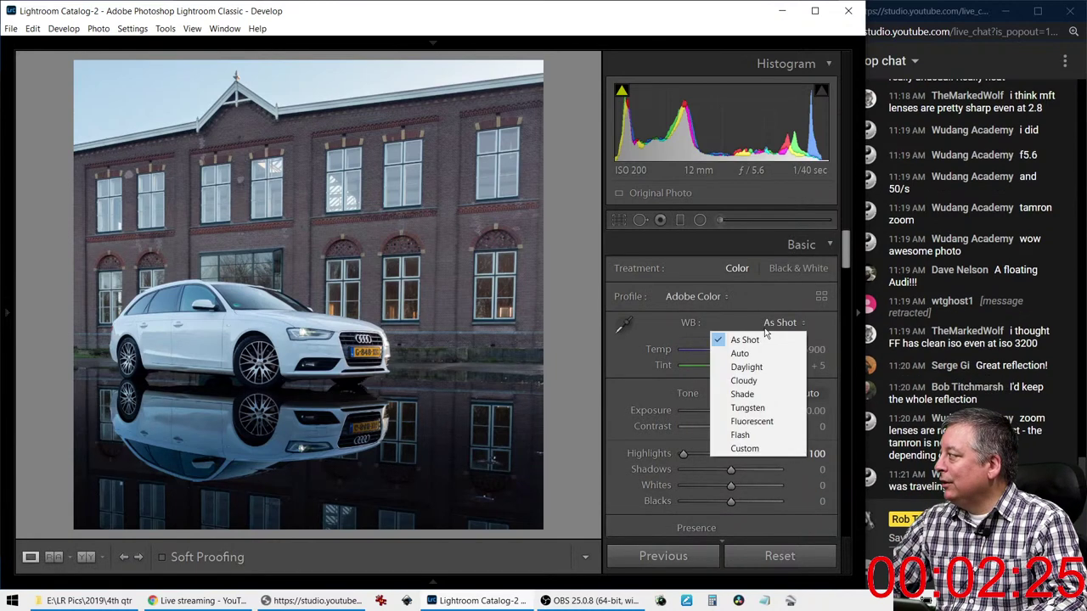
left_click(762, 355)
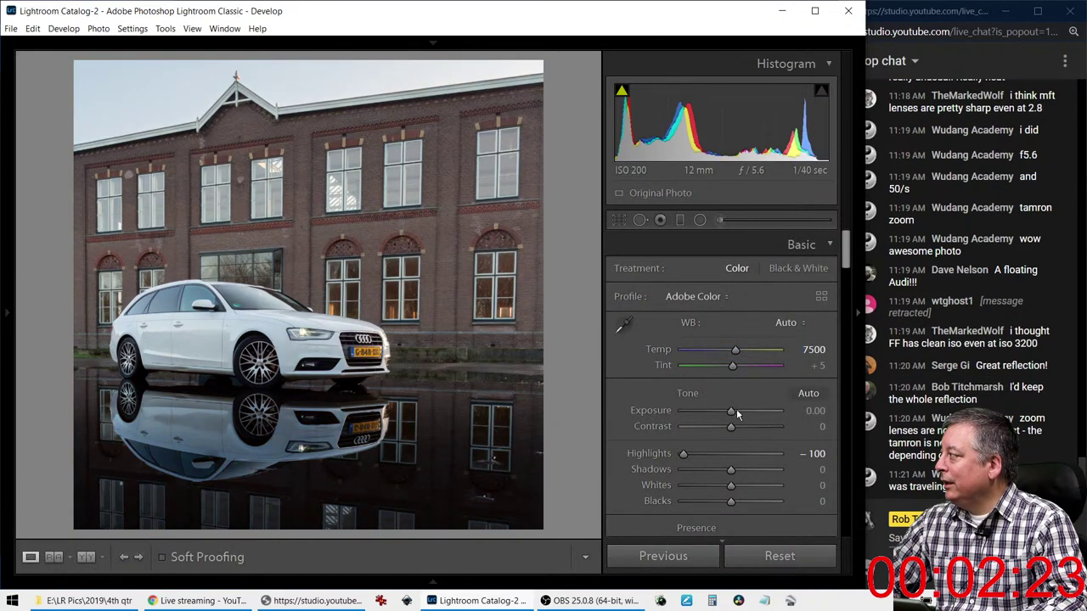
key("ctrl+u")
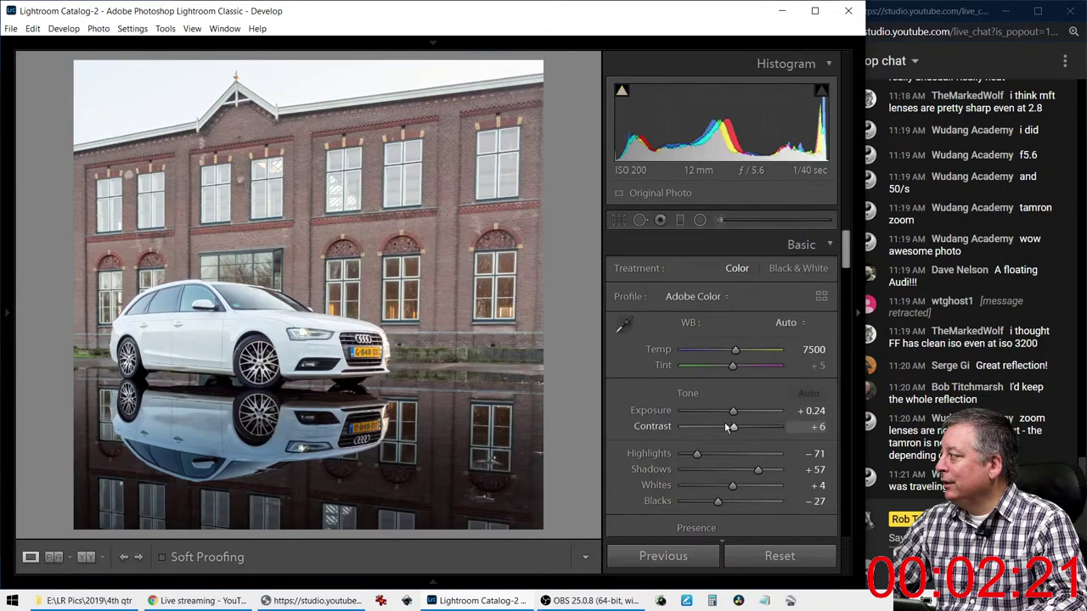
Lower the Highlights to -100 and deepen the Blacks to -62
left_click_drag(698, 454, 682, 455)
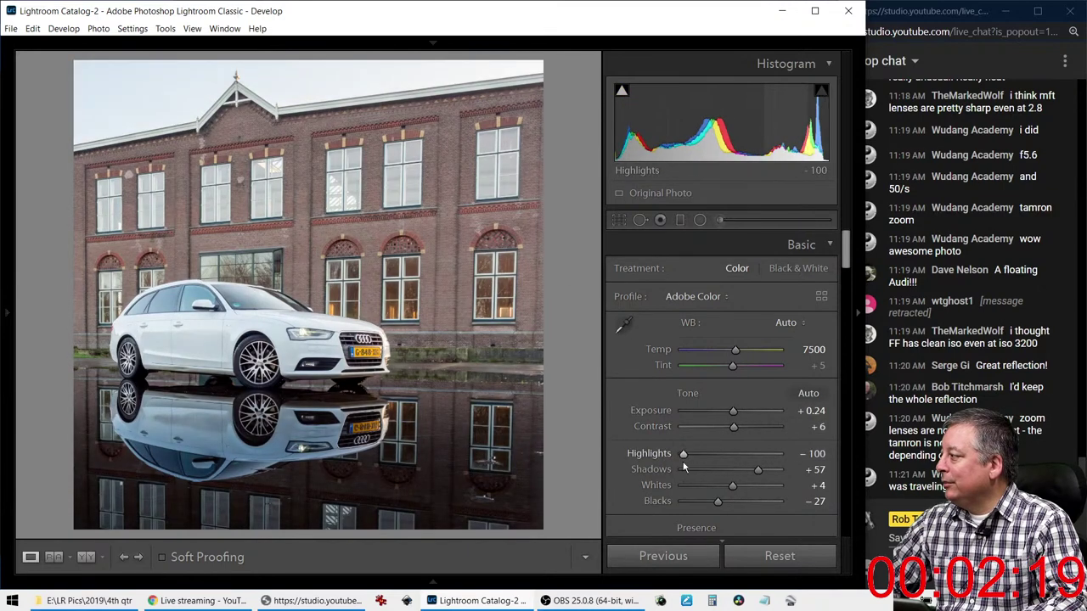
left_click(719, 501, "alt")
left_click_drag(719, 502, 704, 502)
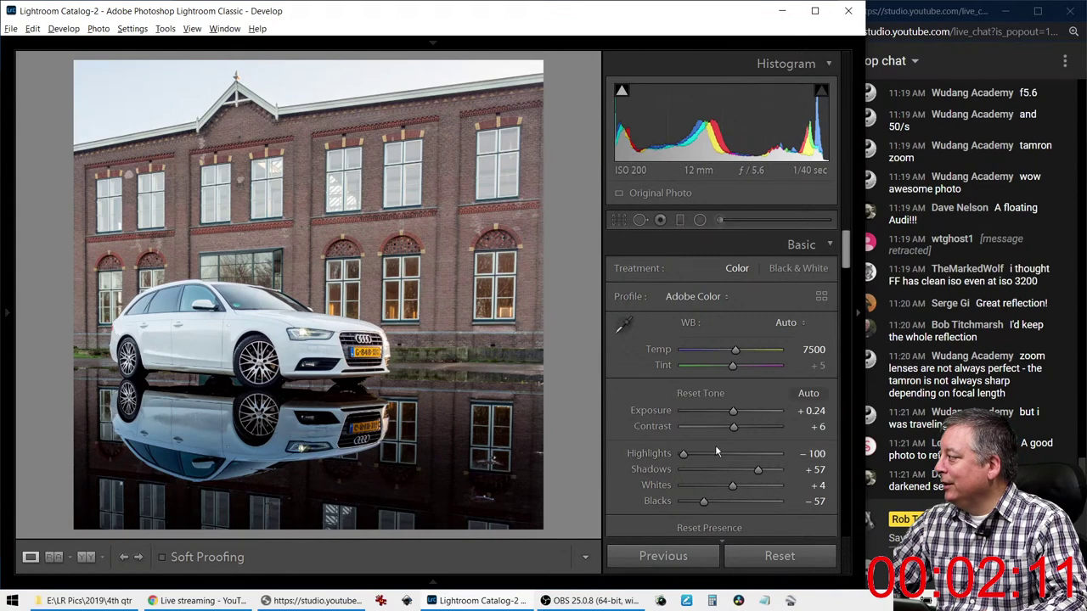
left_click_drag(704, 502, 701, 502)
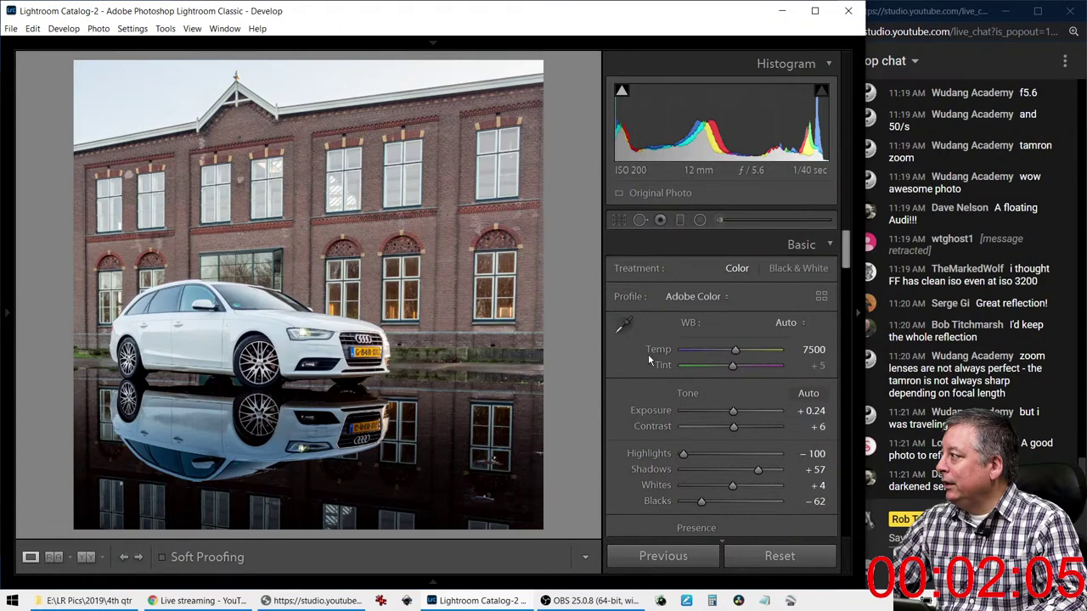
Set the sharpening Amount to 83 and raise its Masking to restrict the sharpening to edges
scroll(643, 330, "down", 15)
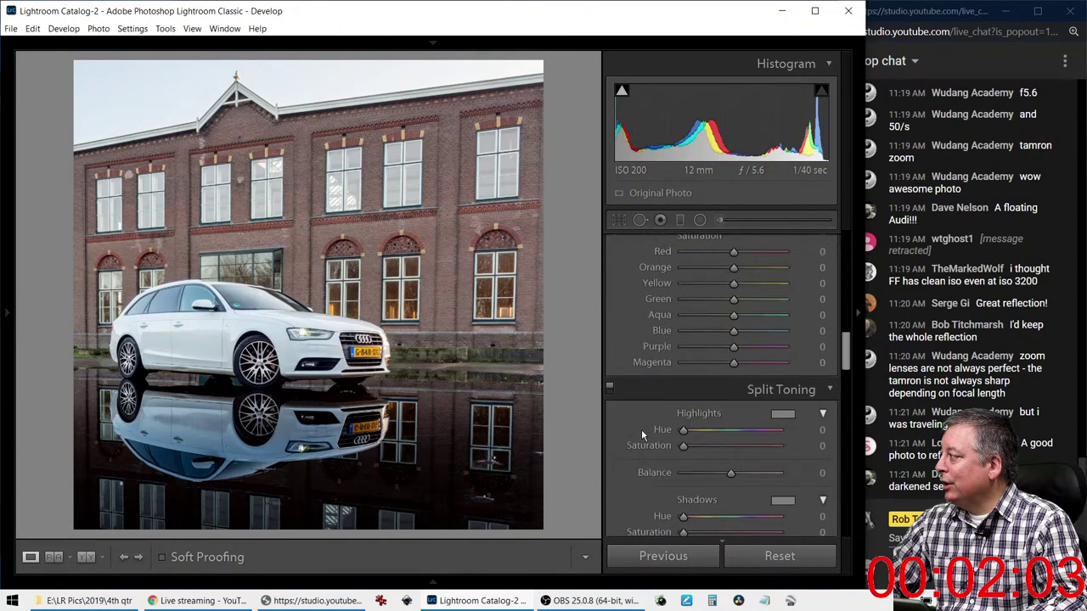
scroll(641, 429, "down", 6)
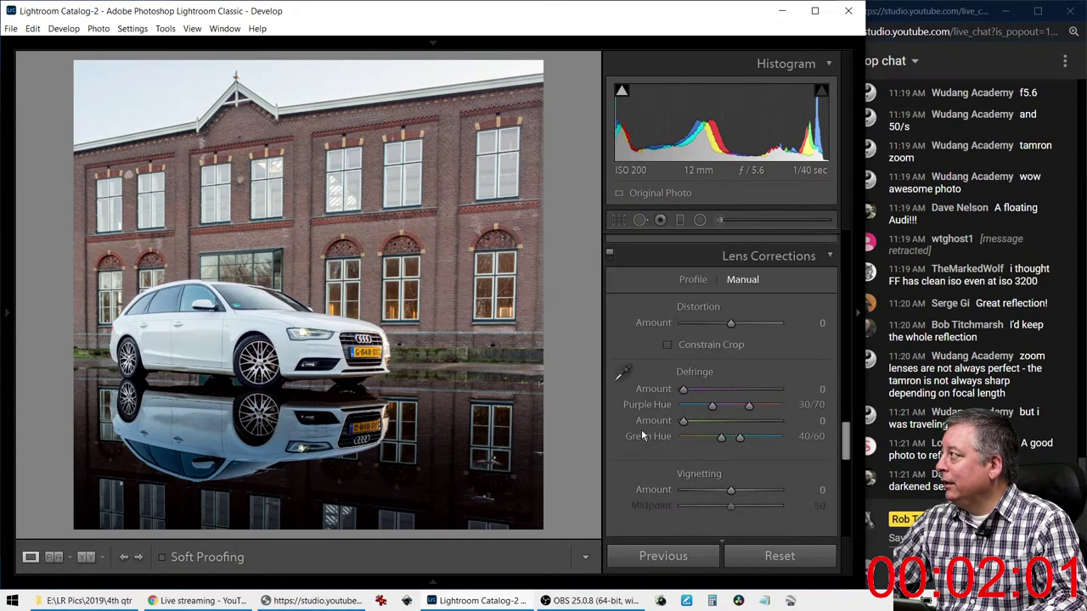
scroll(642, 435, "up", 5)
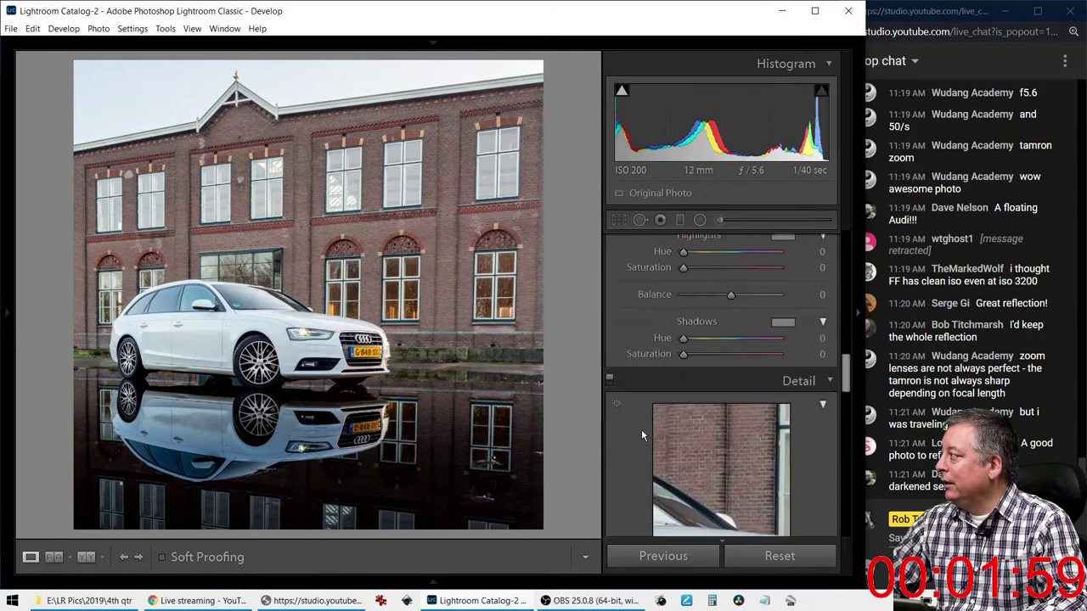
scroll(641, 429, "down", 3)
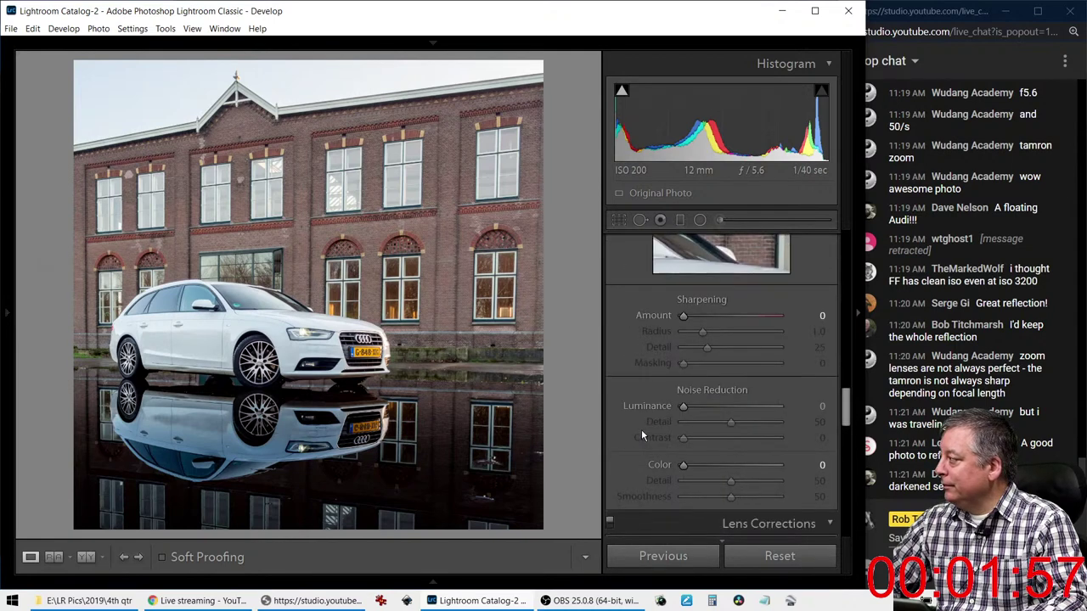
left_click(735, 315)
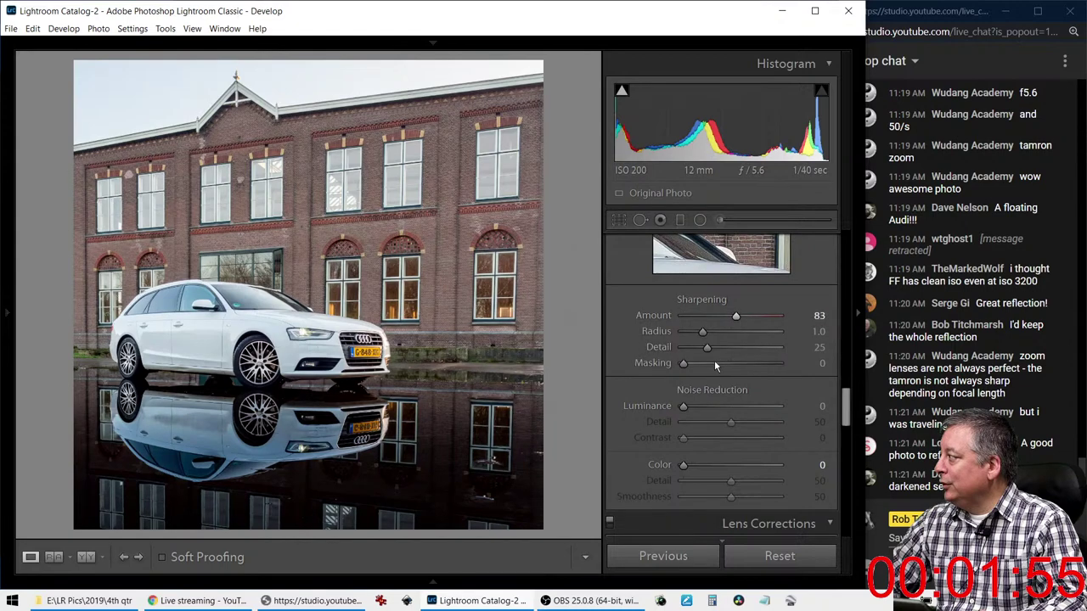
left_click_drag(715, 363, 742, 364)
Correct the building's perspective with Auto Upright, comparing it with the correction turned off
scroll(672, 436, "down", 5)
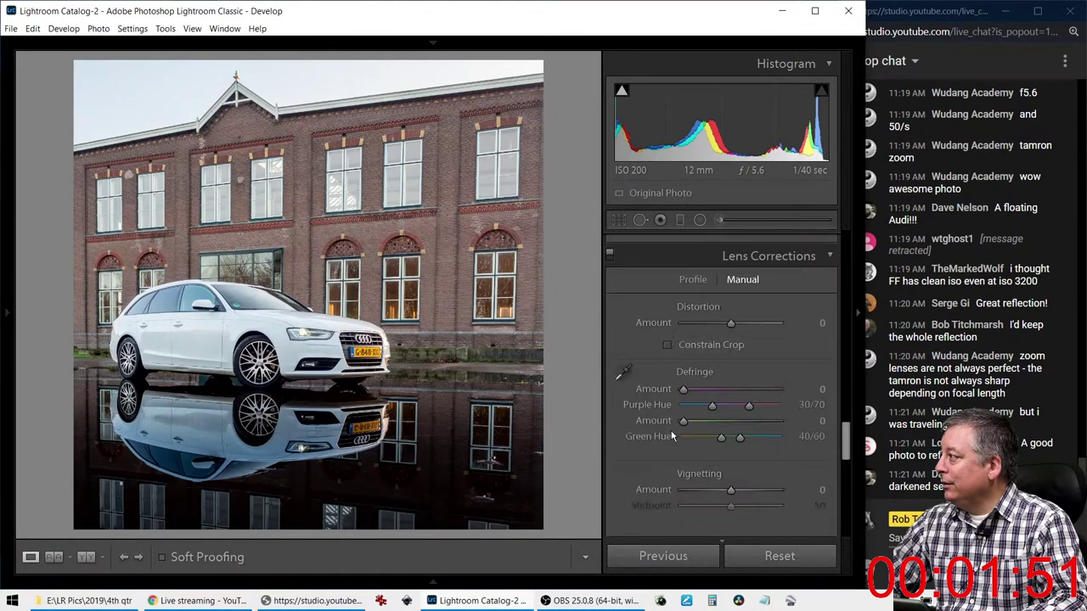
scroll(672, 437, "down", 5)
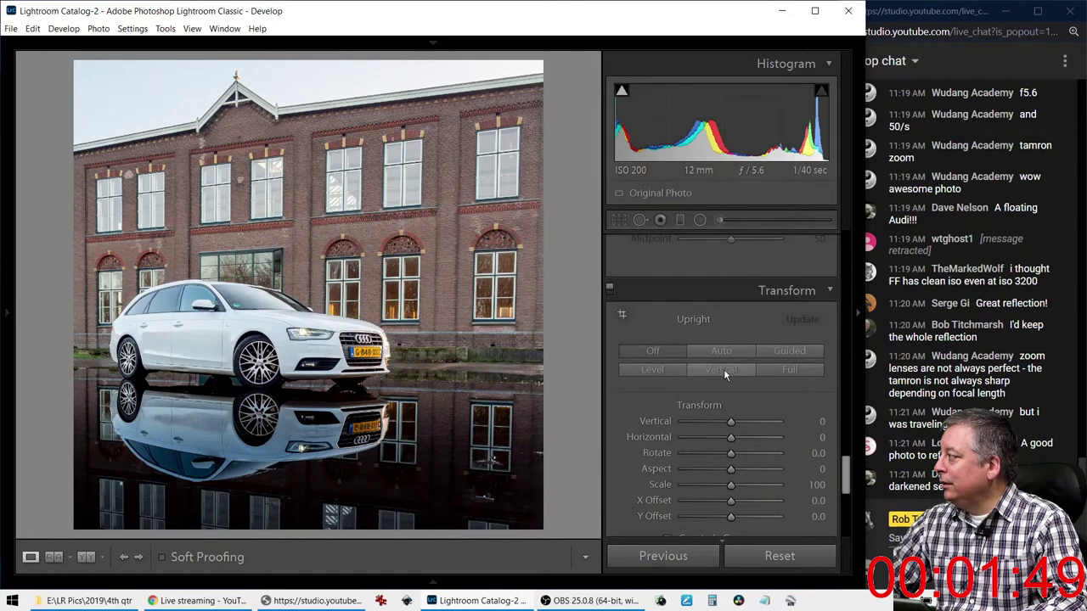
left_click(722, 353)
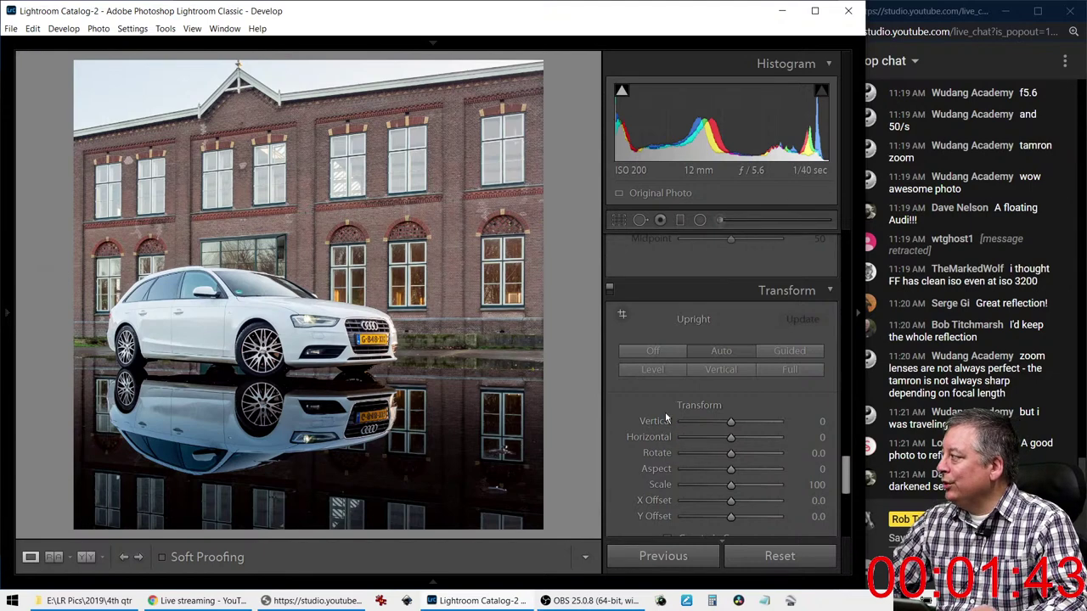
left_click(650, 352)
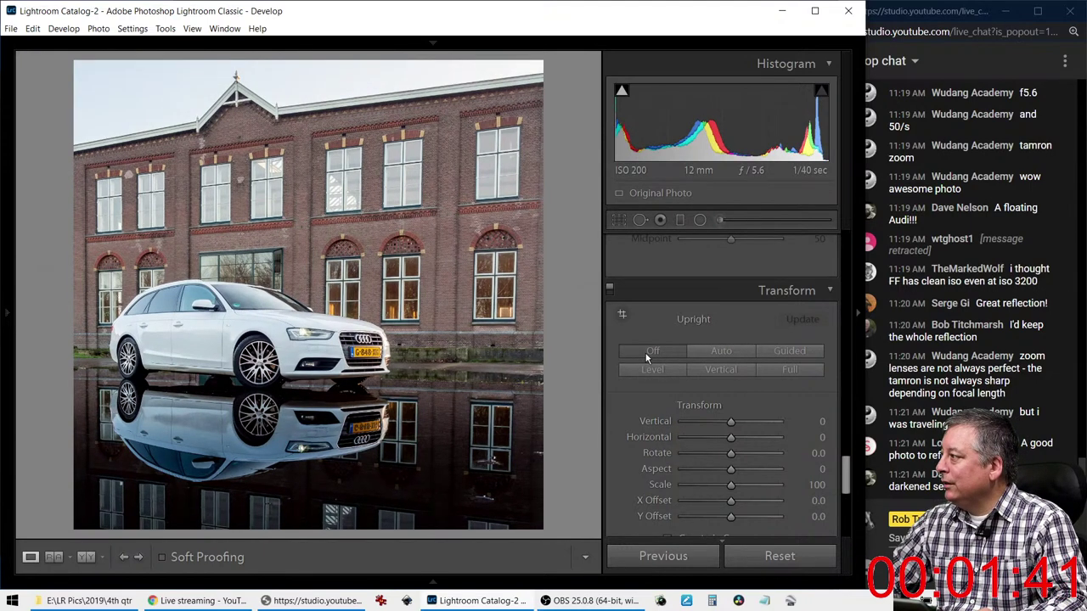
left_click(704, 369)
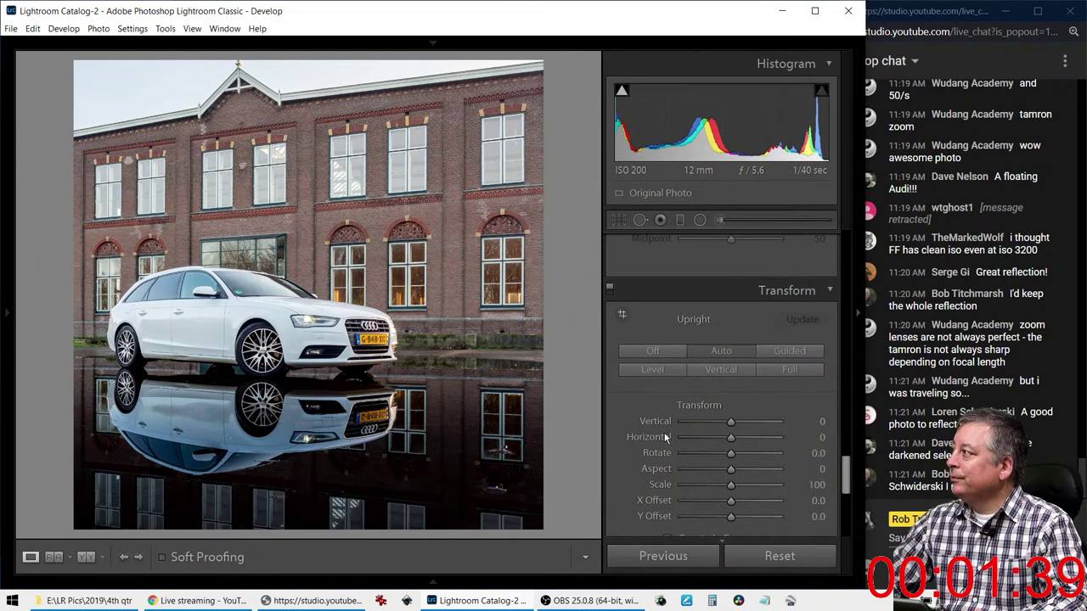
Add a post-crop vignette with Amount -27 and Midpoint, Feather and Highlights all at 100
scroll(647, 449, "down", 5)
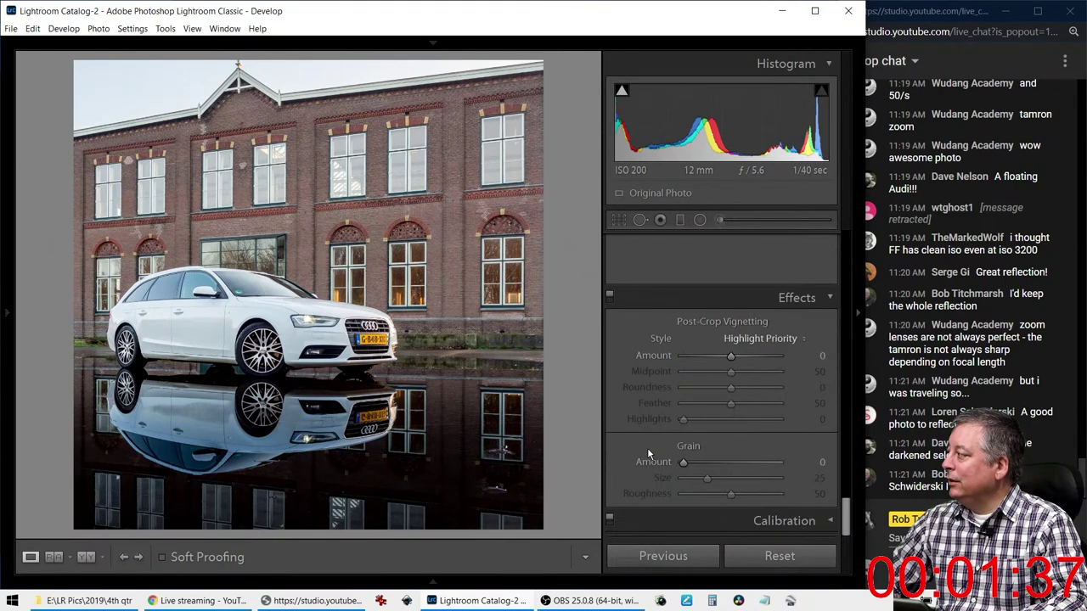
left_click_drag(730, 356, 786, 375)
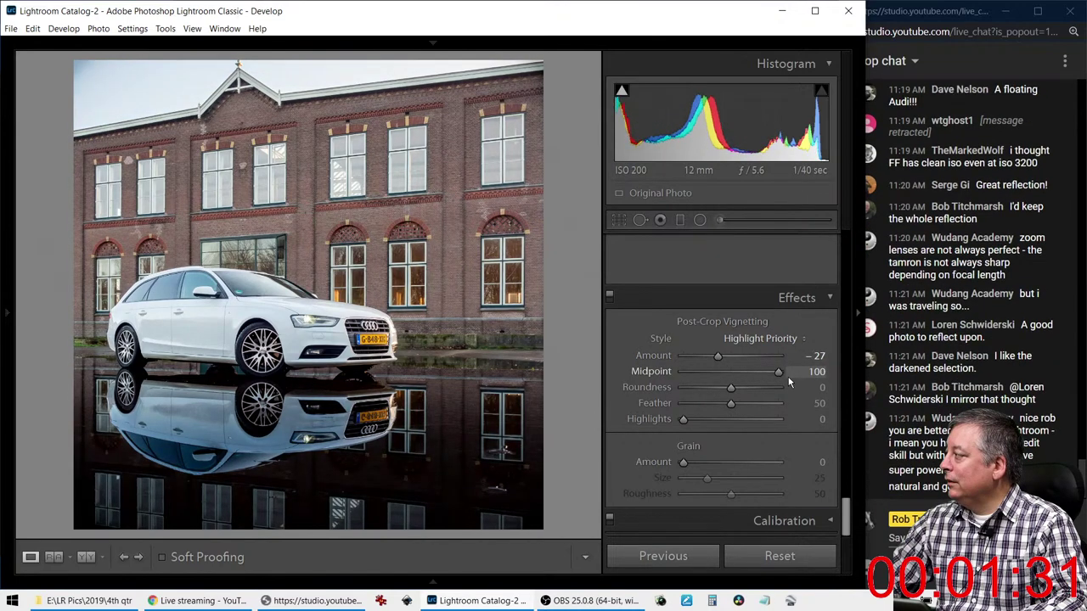
left_click_drag(729, 403, 796, 407)
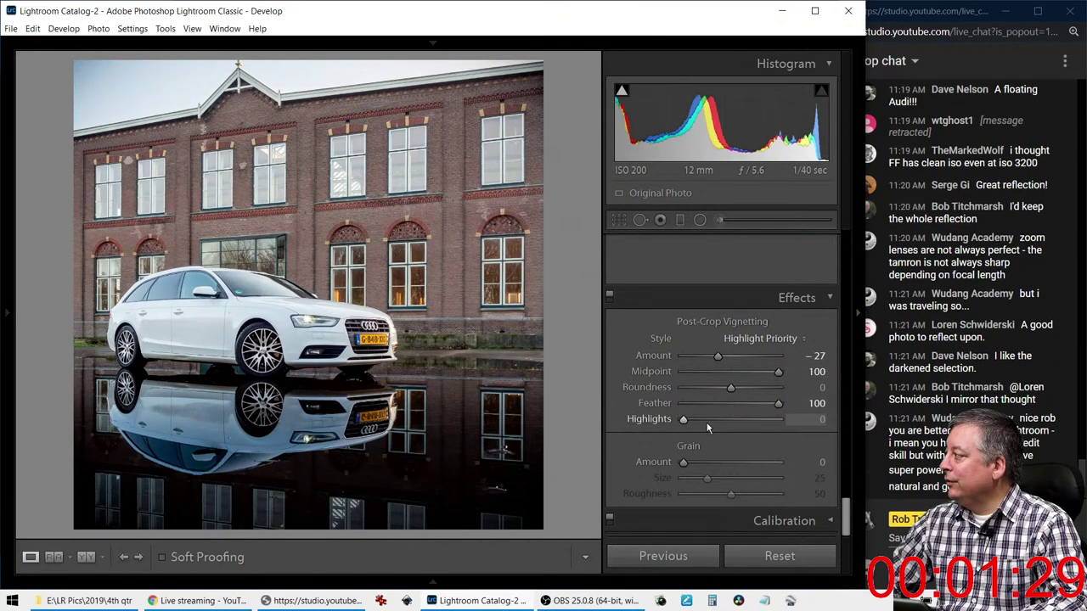
left_click_drag(684, 419, 783, 424)
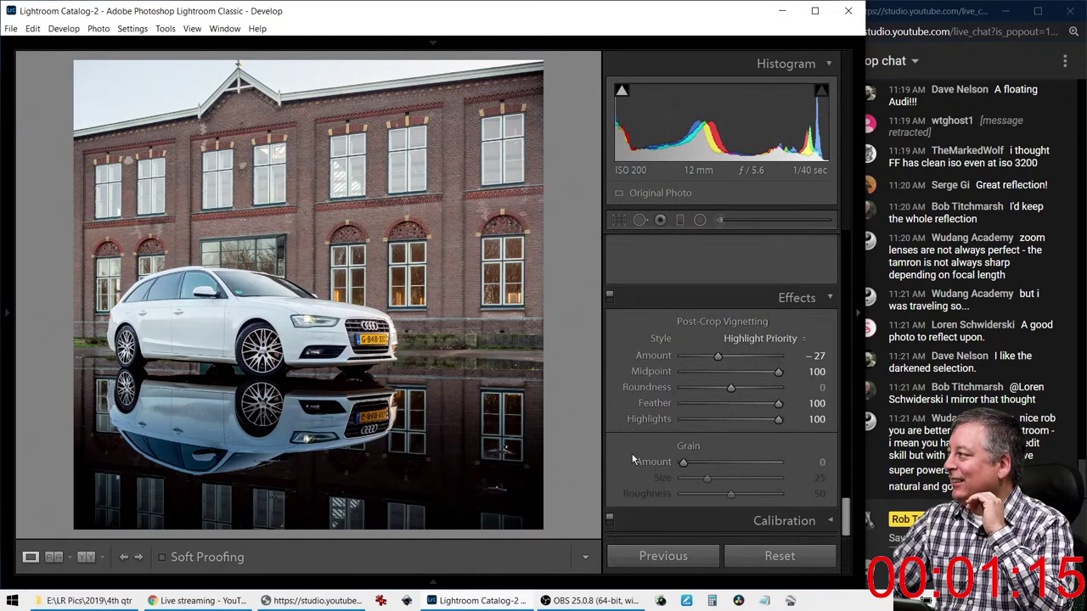
Lower the photo's overall Exposure to -0.42 and raise the Shadows to +83
scroll(668, 388, "up", 15)
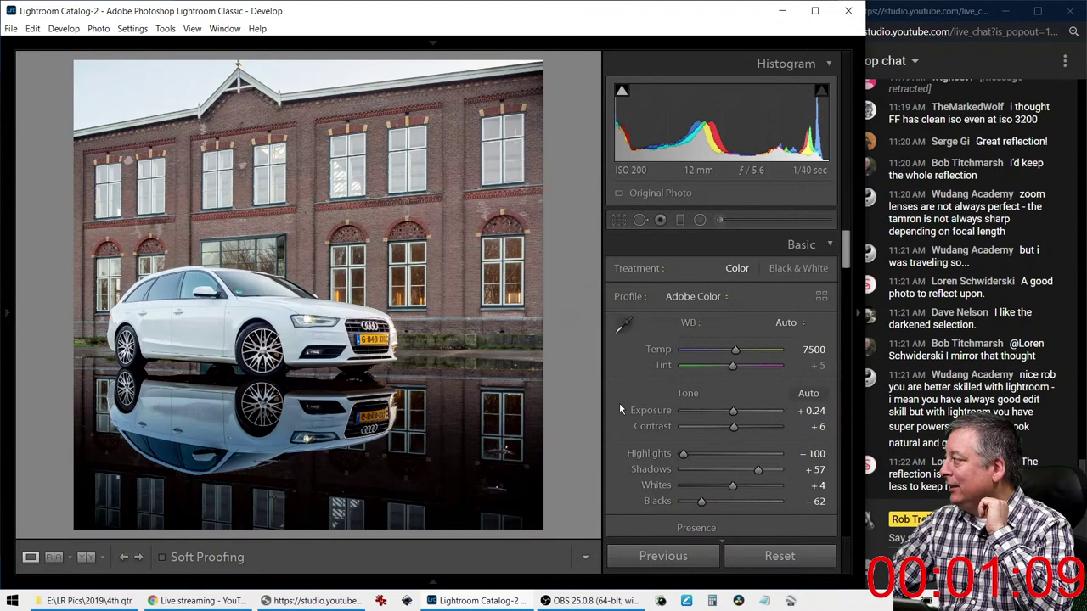
left_click_drag(733, 410, 730, 410)
left_click_drag(765, 471, 763, 471)
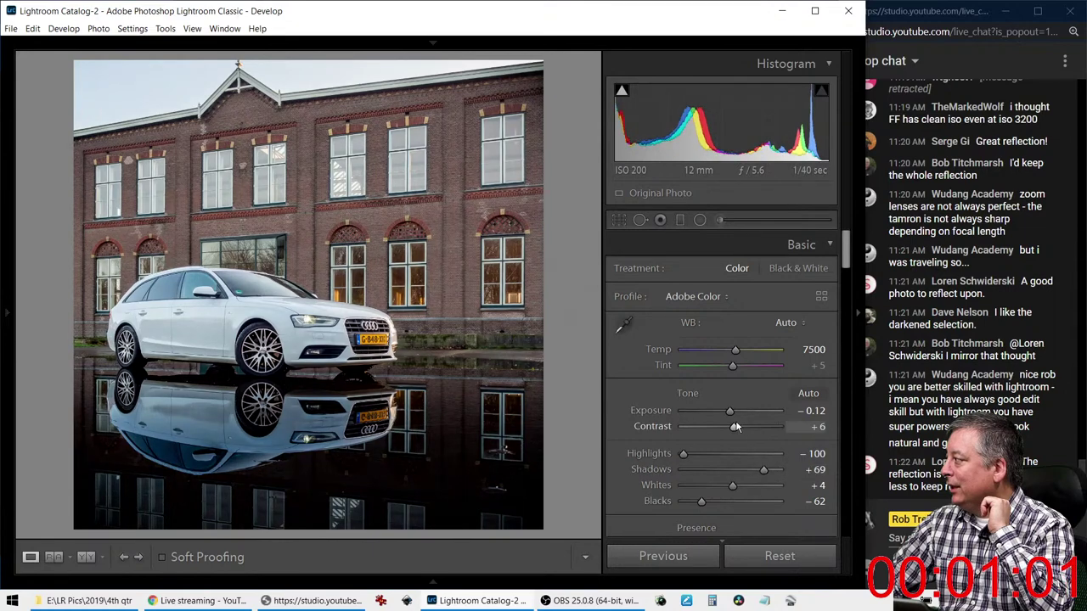
left_click_drag(735, 415, 729, 412)
left_click_drag(763, 470, 770, 470)
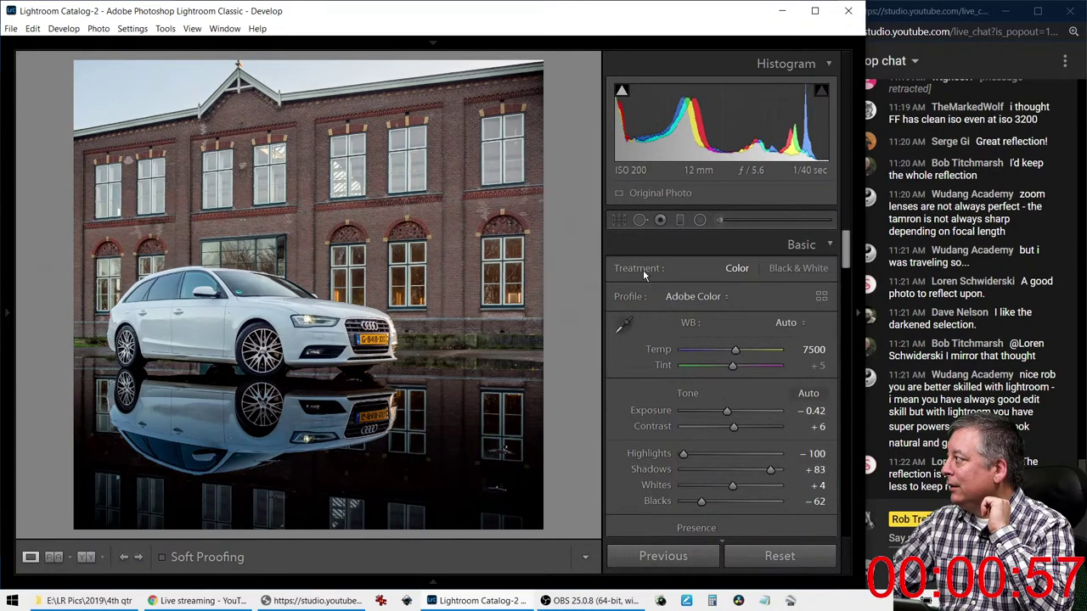
Paint the white car's headlight with an adjustment brush set to Temp 26 and Shadows 100
left_click(717, 220)
left_click_drag(724, 289, 739, 294)
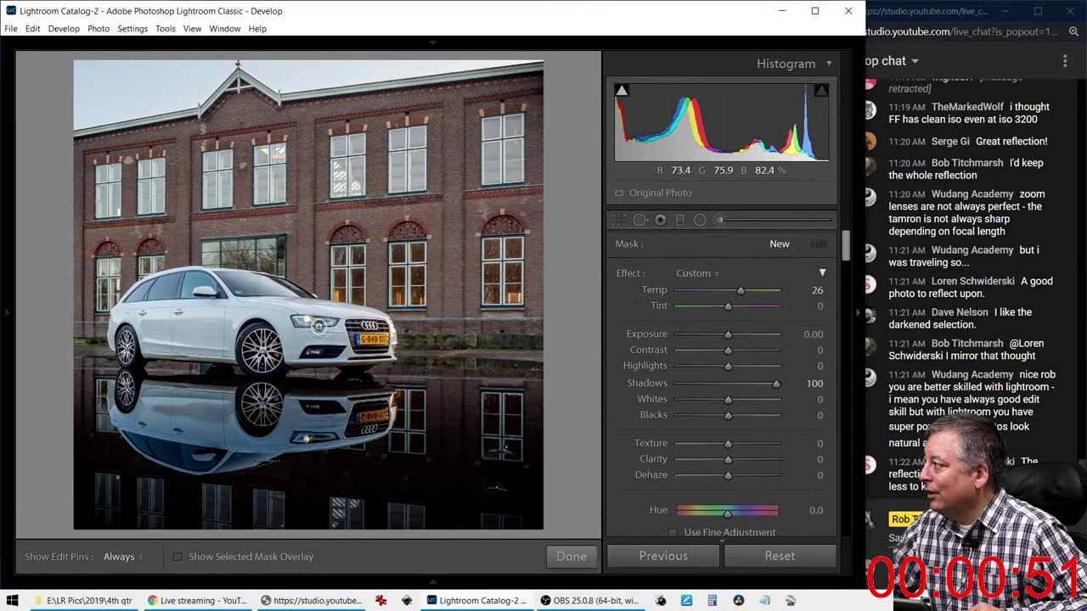
key("h")
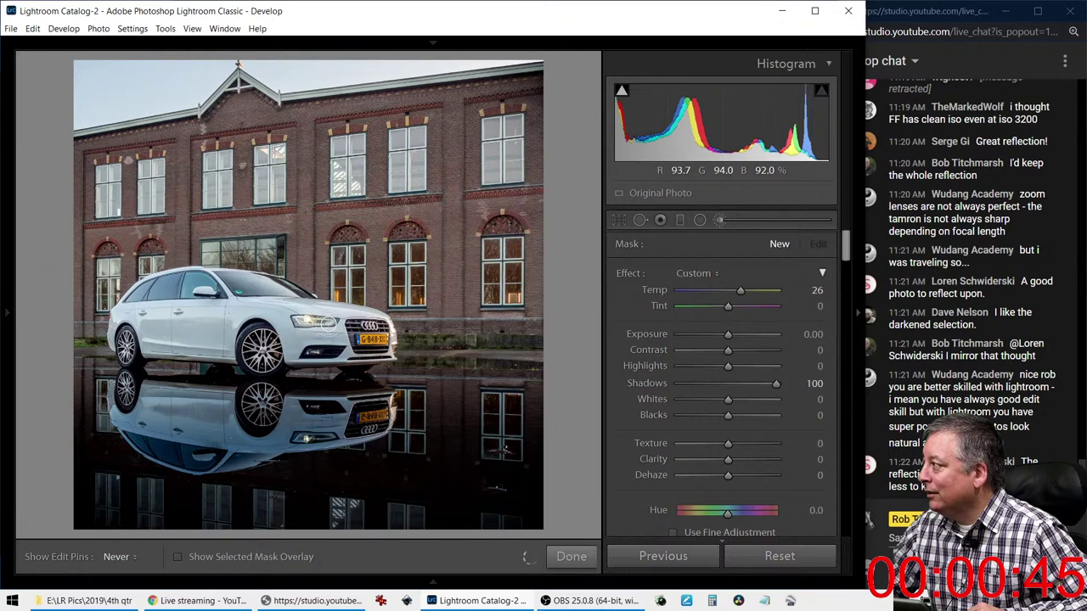
key("h")
Set the headlight brush to Contrast 85, Highlights 59, Texture 23, Clarity 35 and Dehaze 40, and close the brush tool
left_click_drag(728, 366, 764, 372)
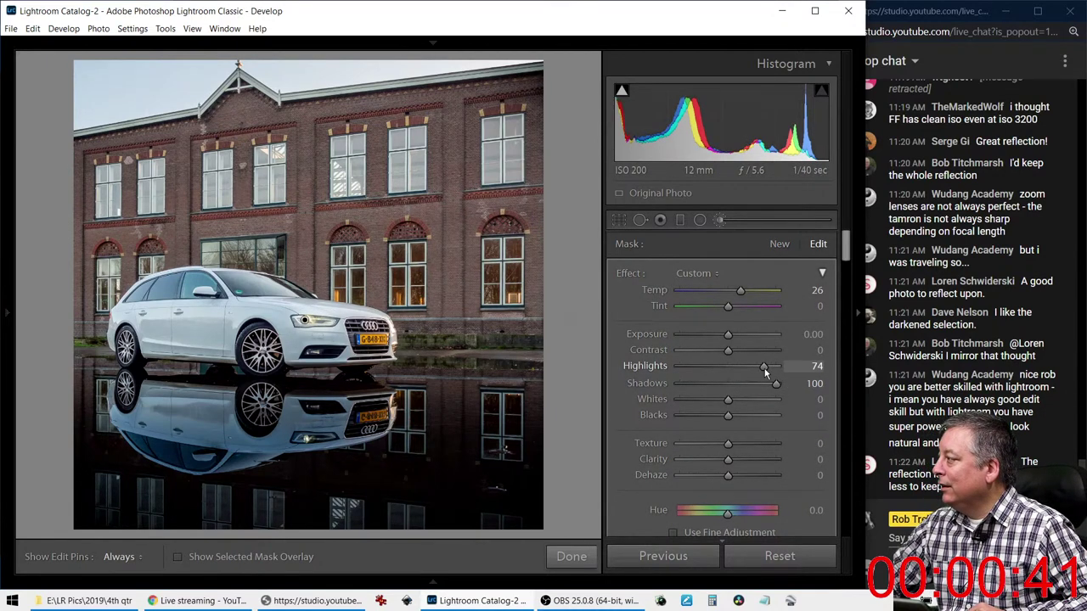
left_click_drag(755, 360, 780, 360)
left_click_drag(729, 476, 747, 476)
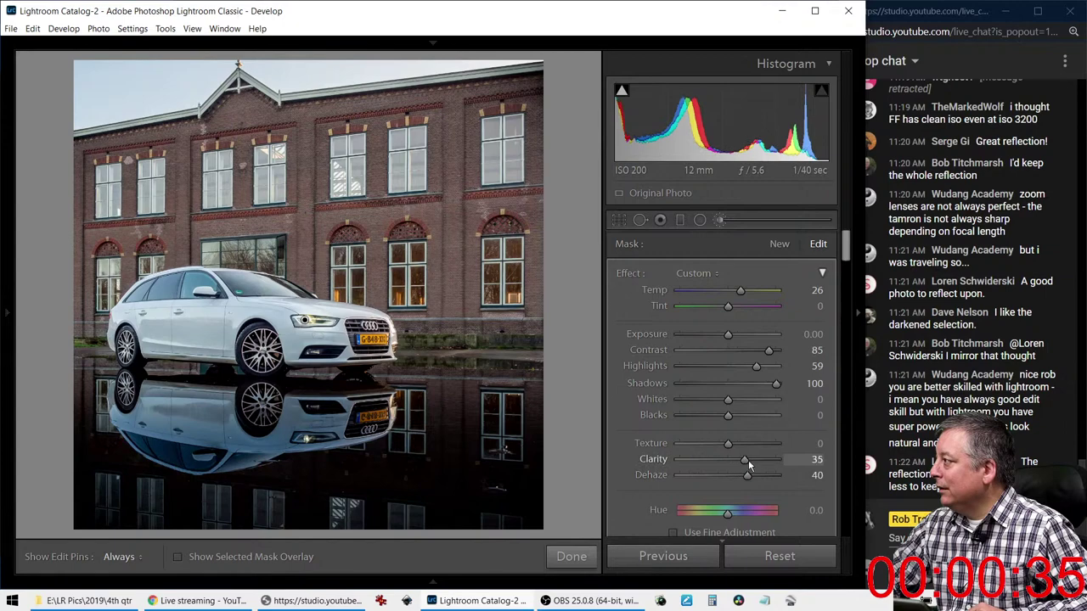
left_click_drag(727, 443, 740, 443)
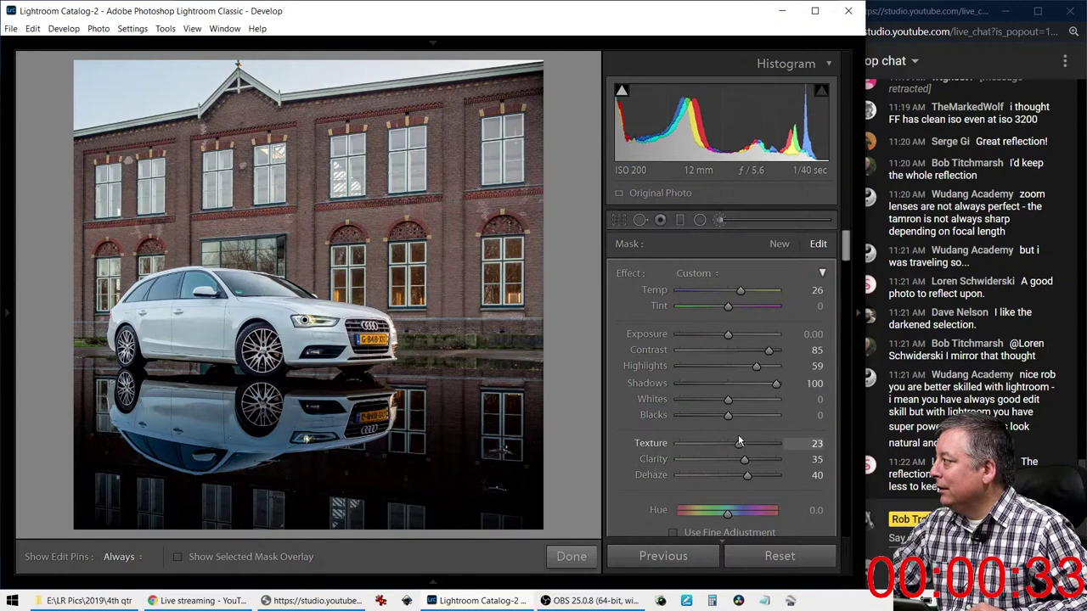
left_click(719, 220)
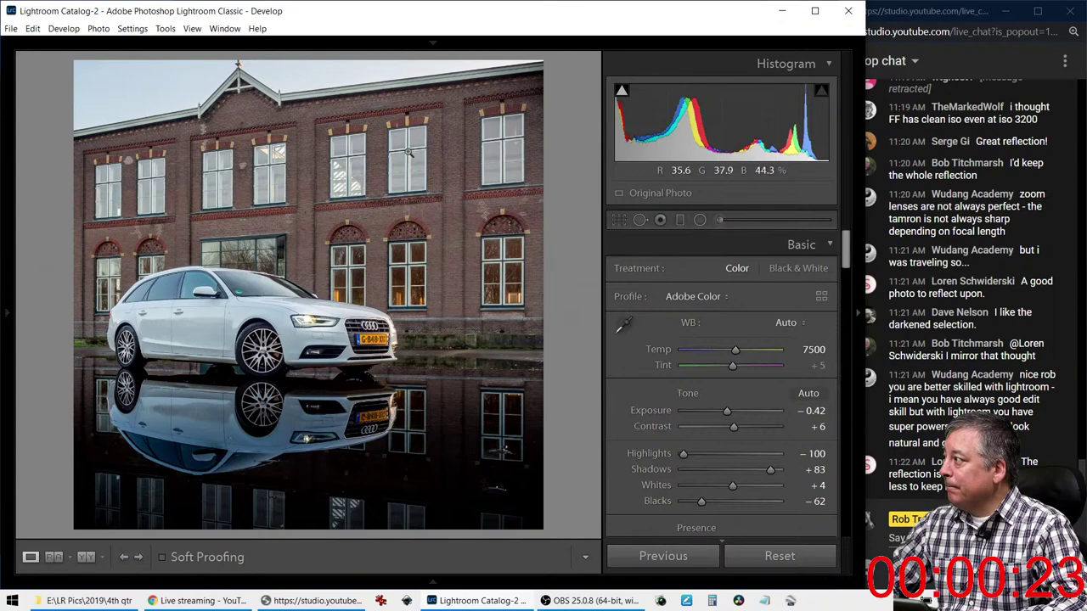
Add a graduated filter down over the upper building, reset its effects, and set Exposure to -0.30 and Highlights to -23
key("m")
left_click_drag(336, 107, 336, 265)
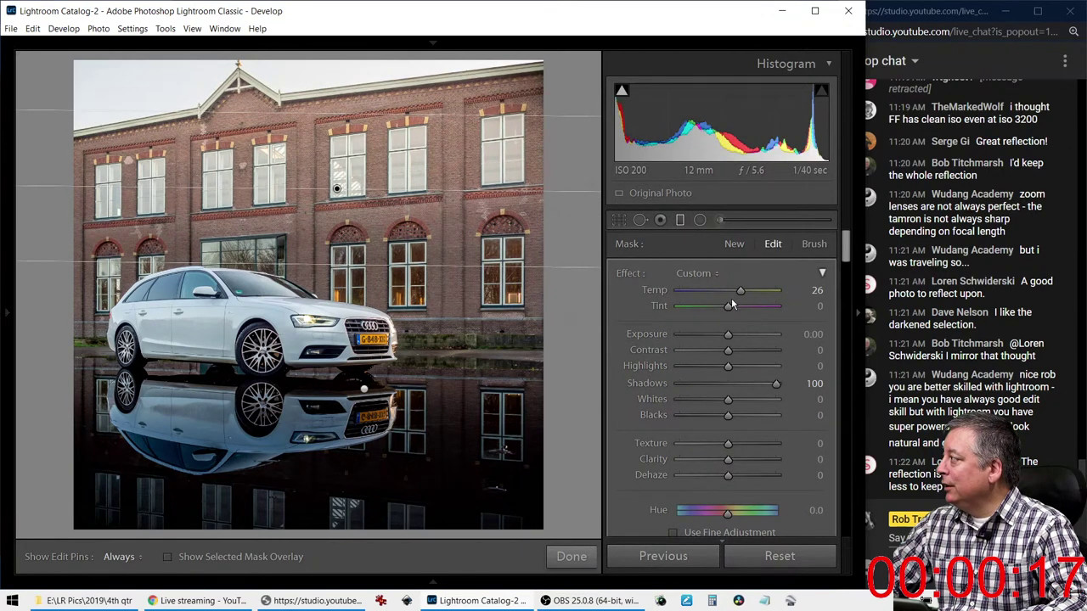
double_click(632, 278)
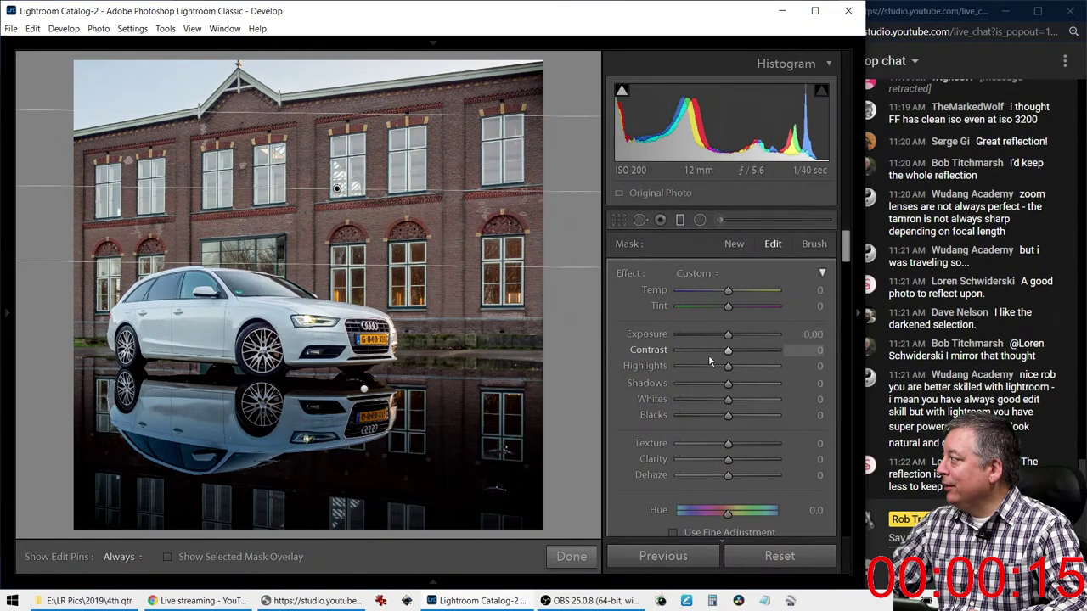
left_click_drag(727, 337, 716, 367)
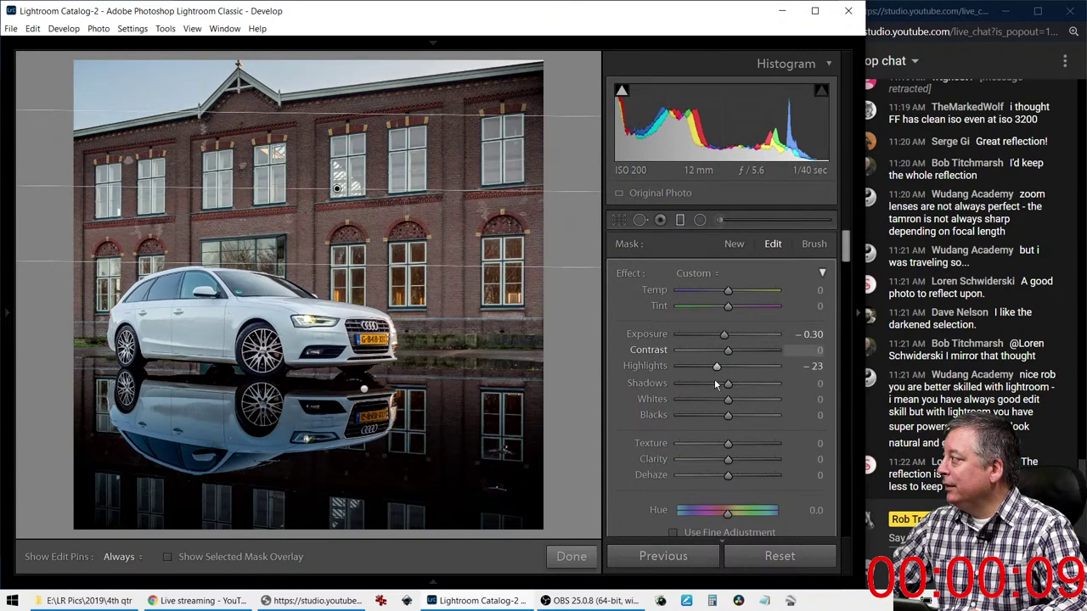
Extend the graduated filter's lower edge to the base of the building and set its Saturation to 45
scroll(695, 454, "down", 5)
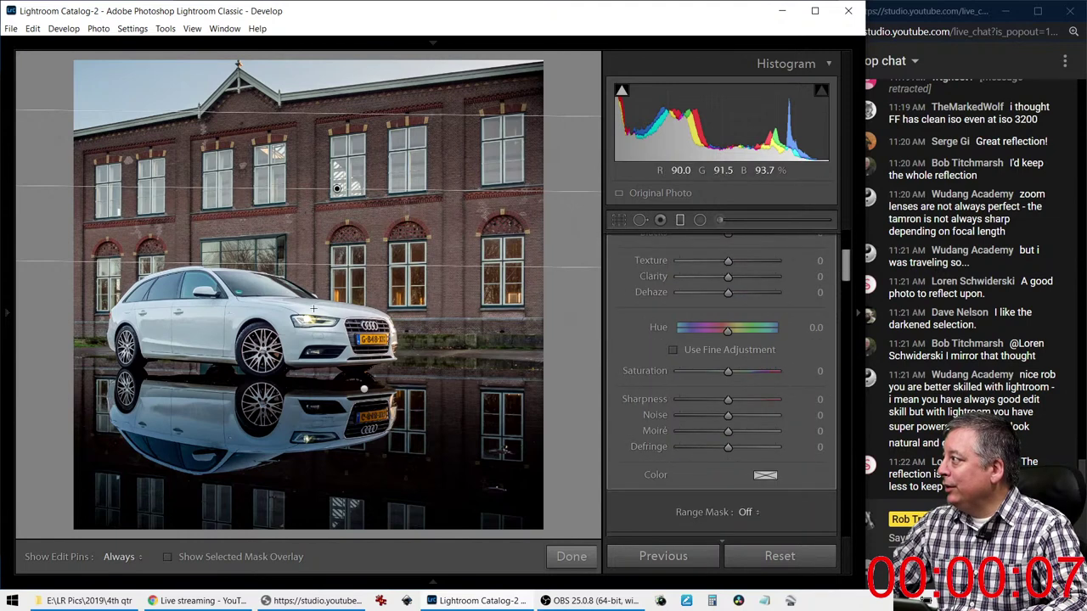
left_click_drag(343, 268, 331, 339)
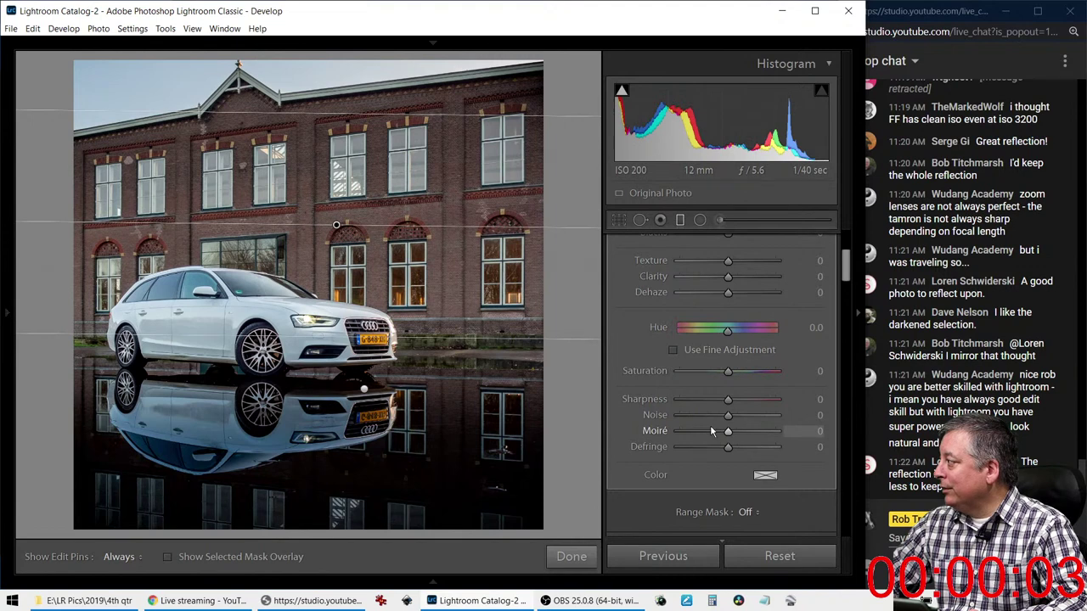
scroll(698, 413, "up", 2)
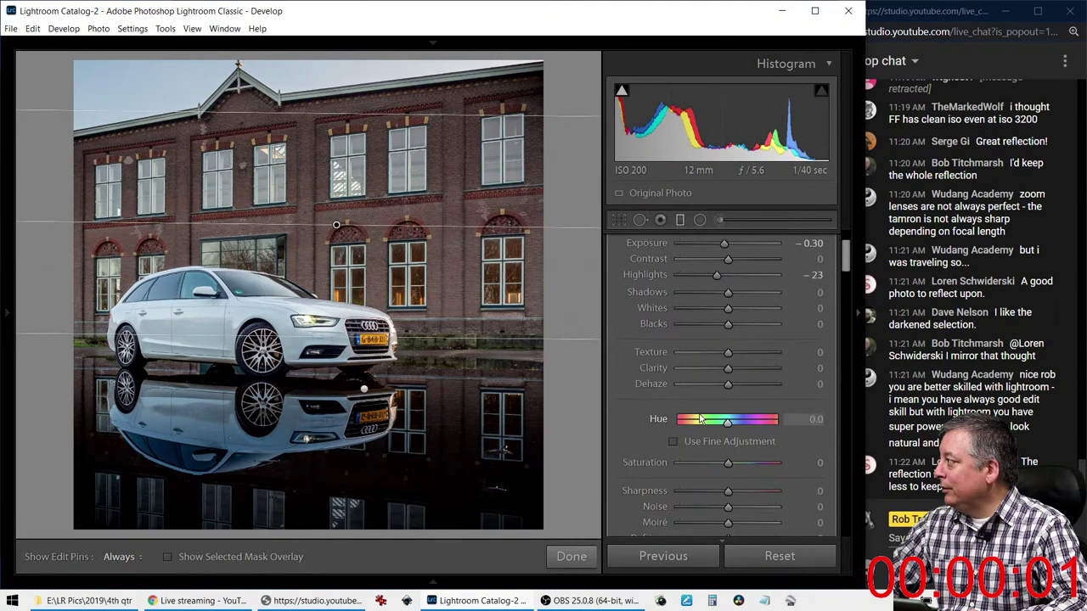
scroll(699, 416, "down", 4)
scroll(699, 416, "up", 2)
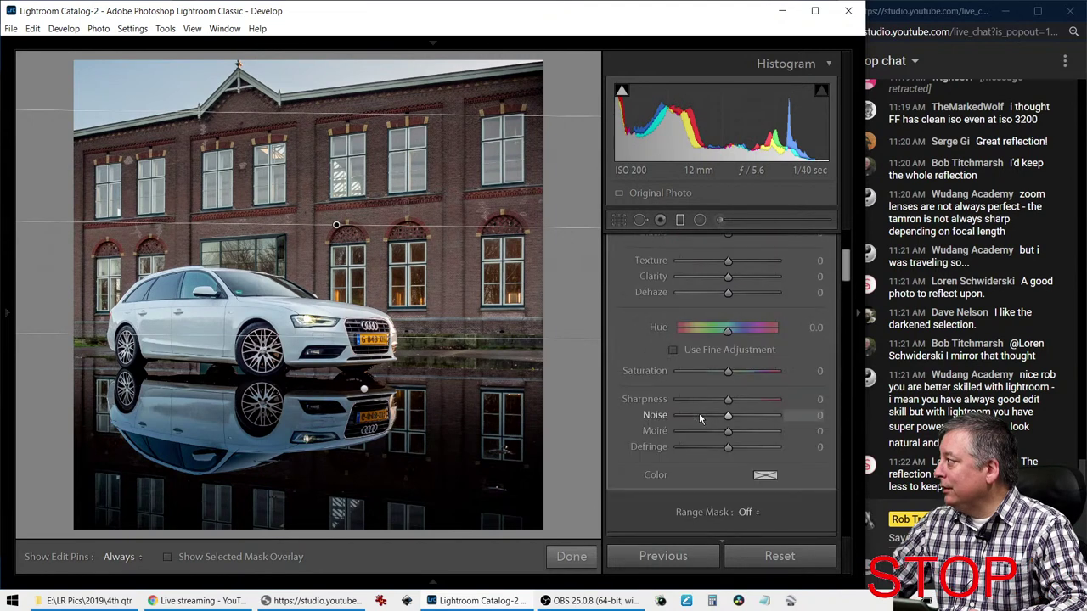
mouse_move(727, 373)
left_mouse_down()
mouse_move(771, 377)
mouse_move(748, 376)
left_mouse_up()
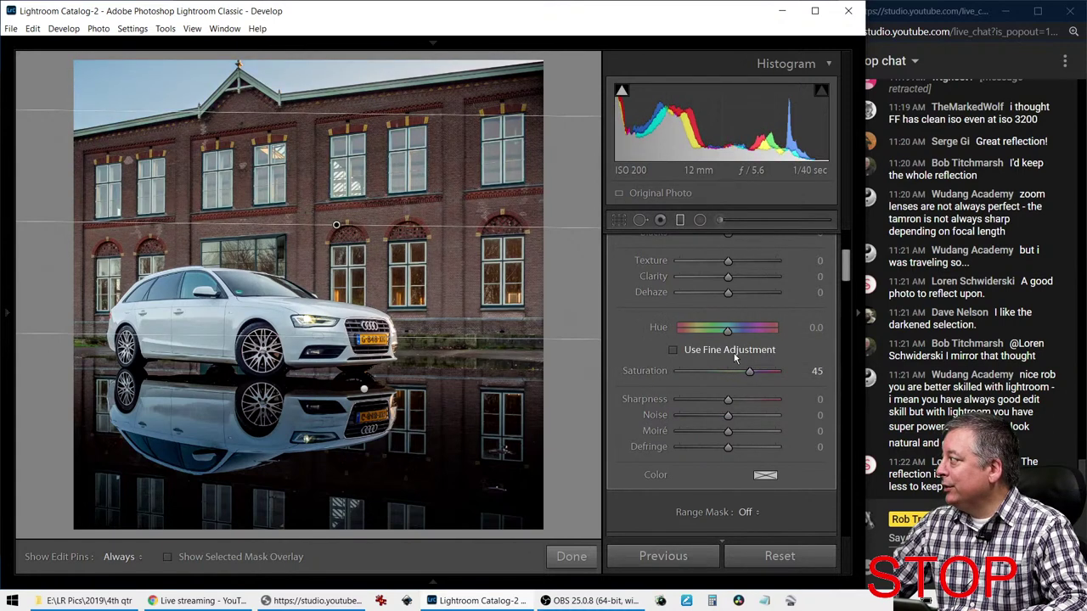
Set the graduated filter's Temp to 1, shift the gradient slightly downward and close the filter tool
scroll(732, 352, "up", 3)
left_click_drag(732, 293, 731, 291)
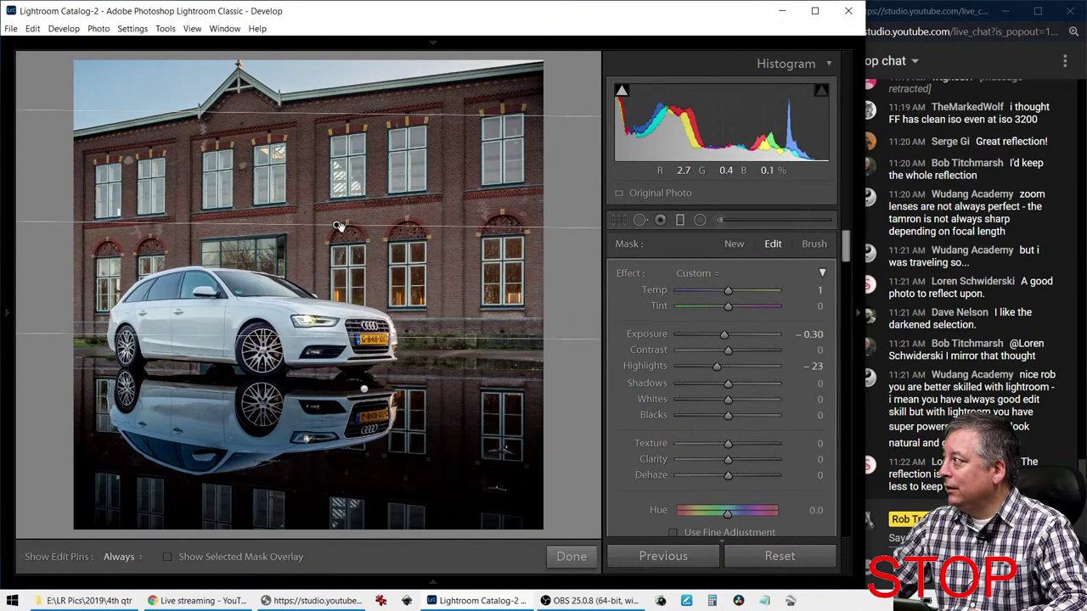
left_click_drag(336, 229, 333, 237)
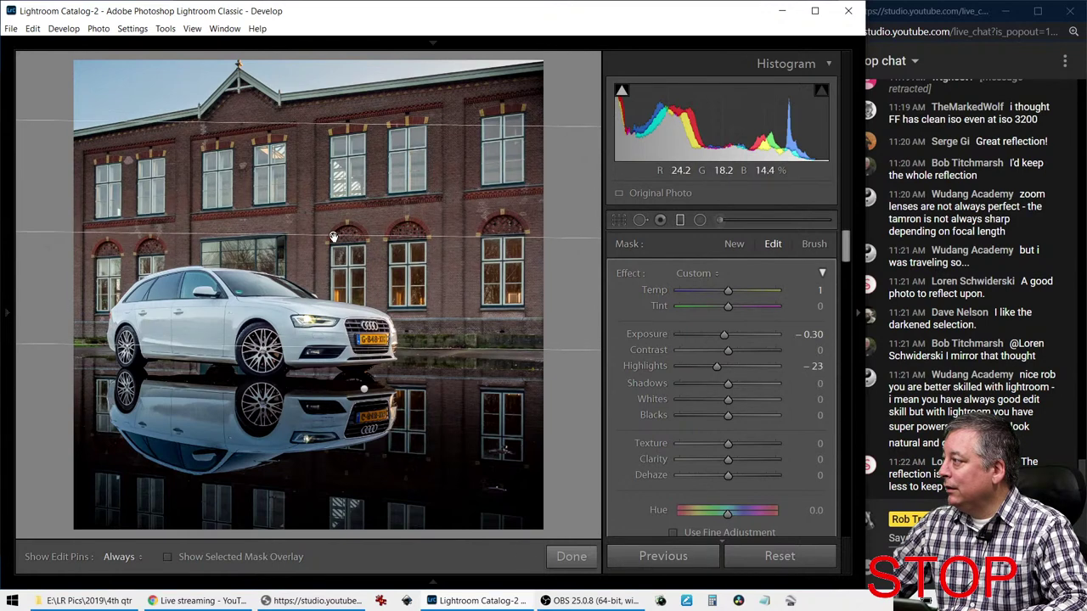
left_click(679, 220)
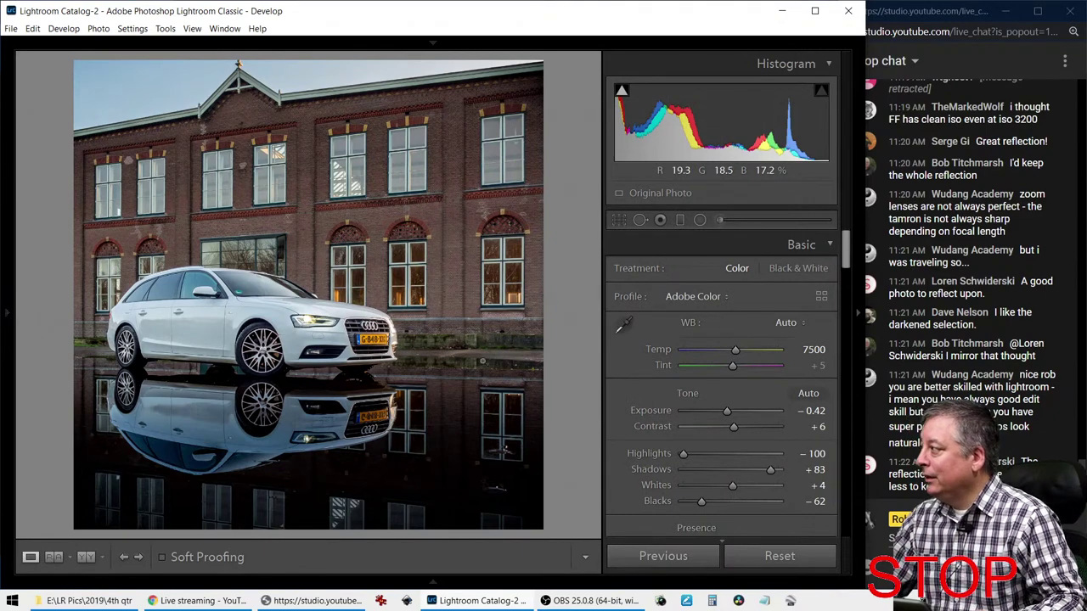
Compare the car photo before and after the edits side by side, and examine the finished image full screen
key("y")
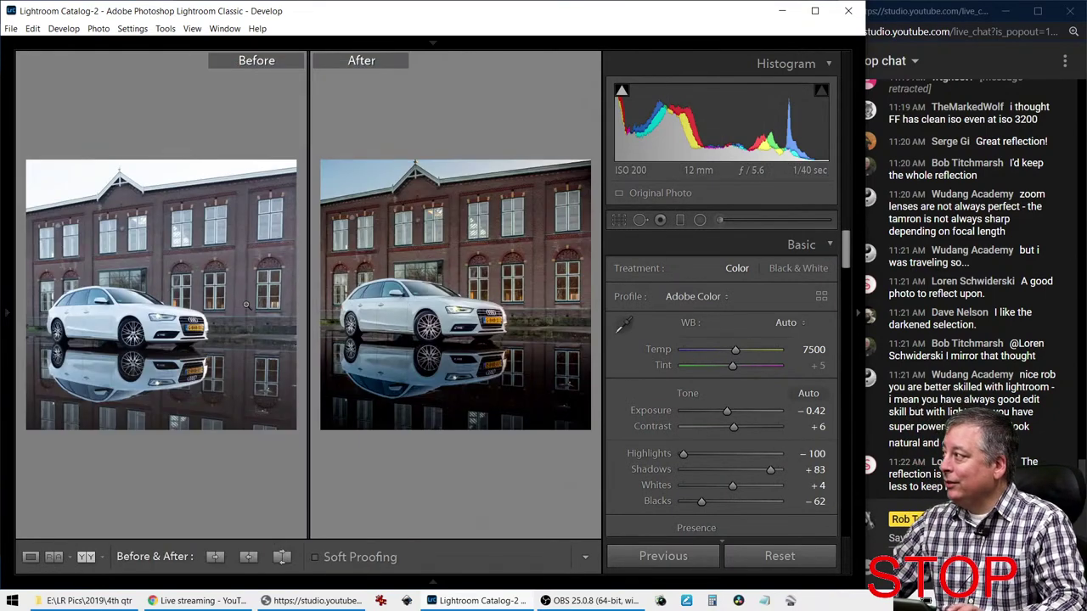
left_click(368, 380)
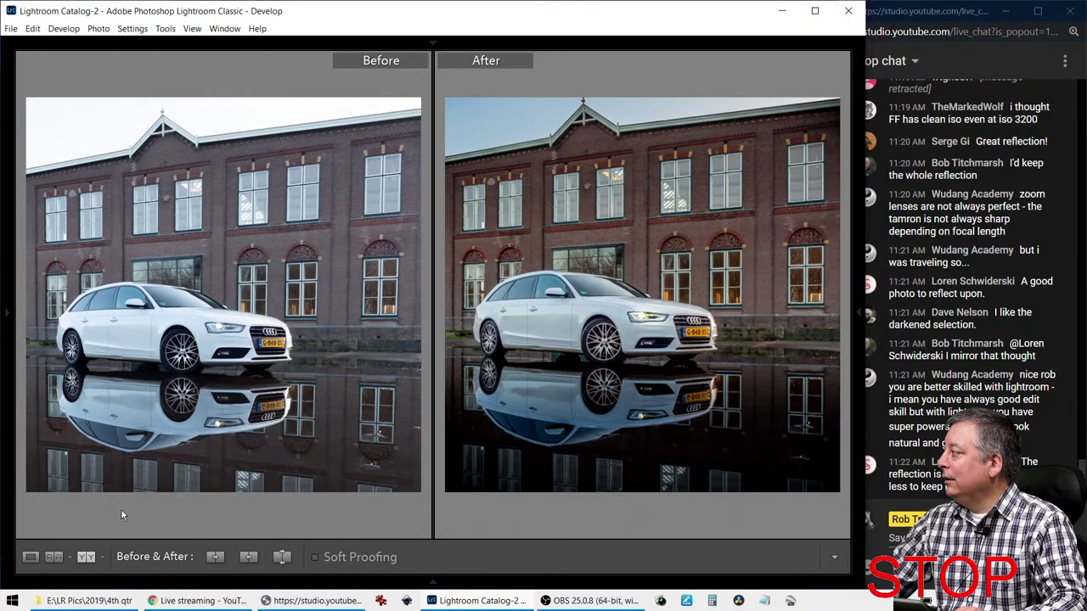
mouse_move(200, 600)
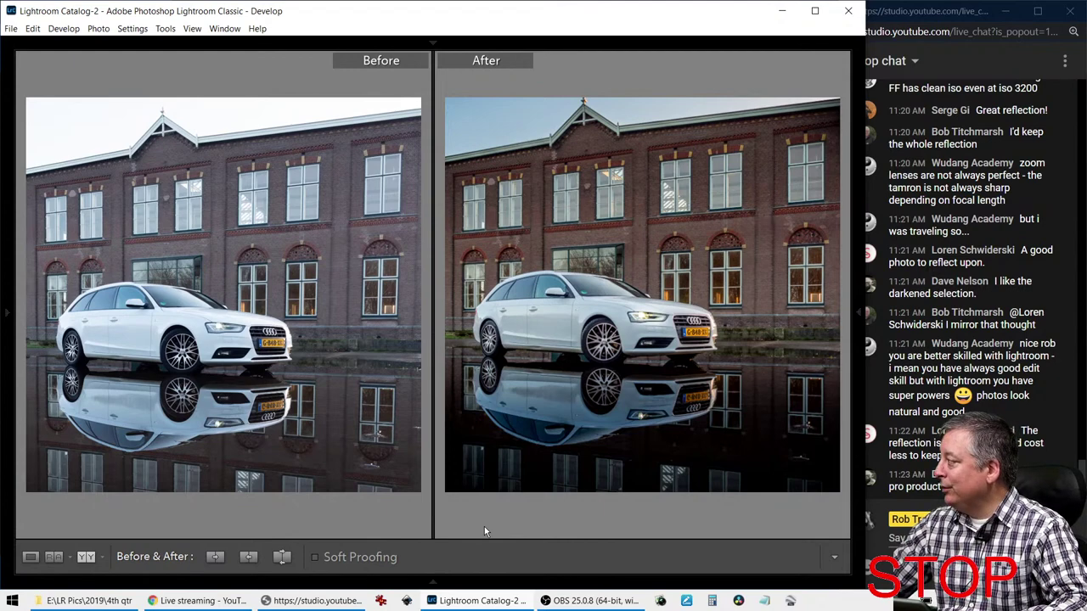
key("f")
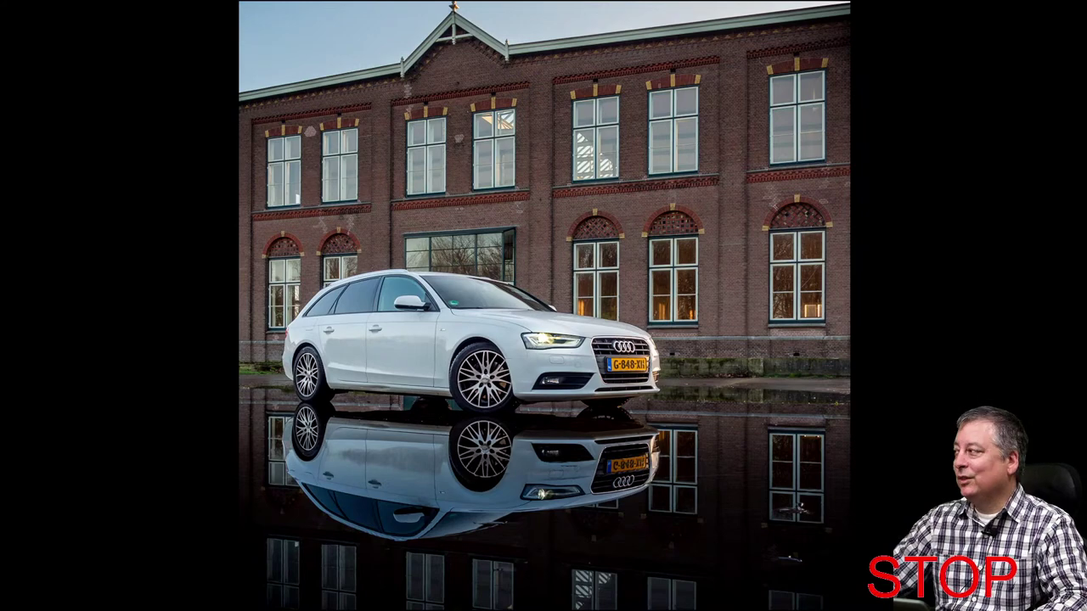
key("f")
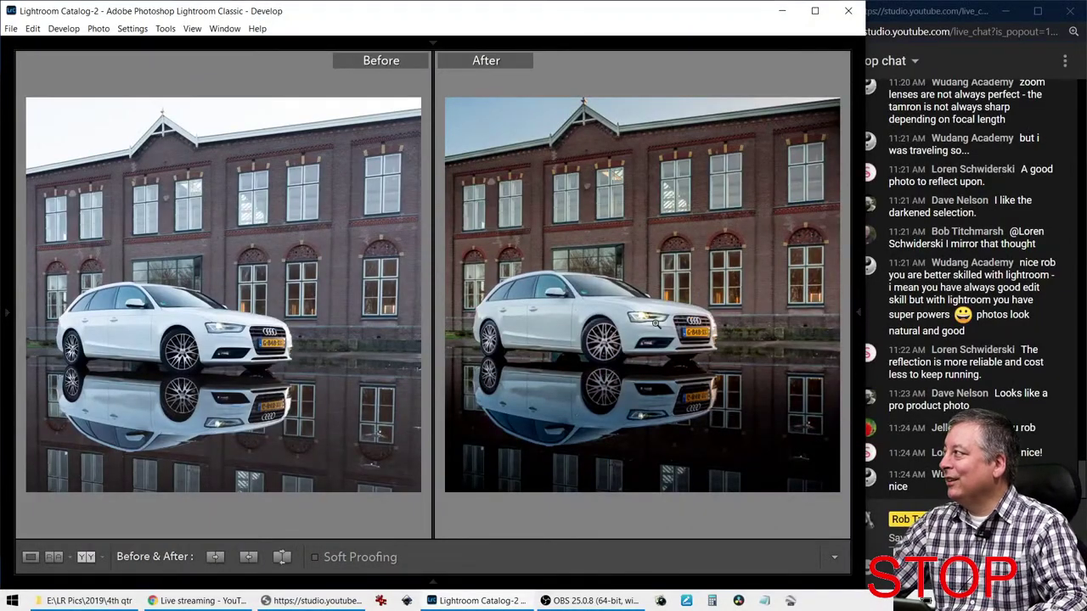
Return to the library grid with the side panels restored and open the bell tower church photo in Loupe view
key("Tab")
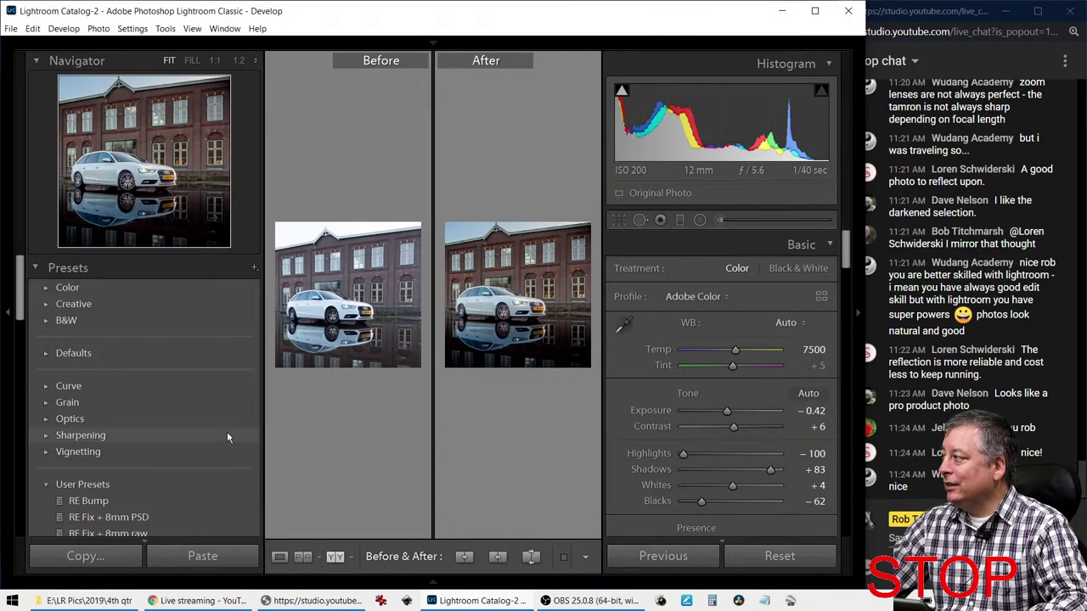
key("g")
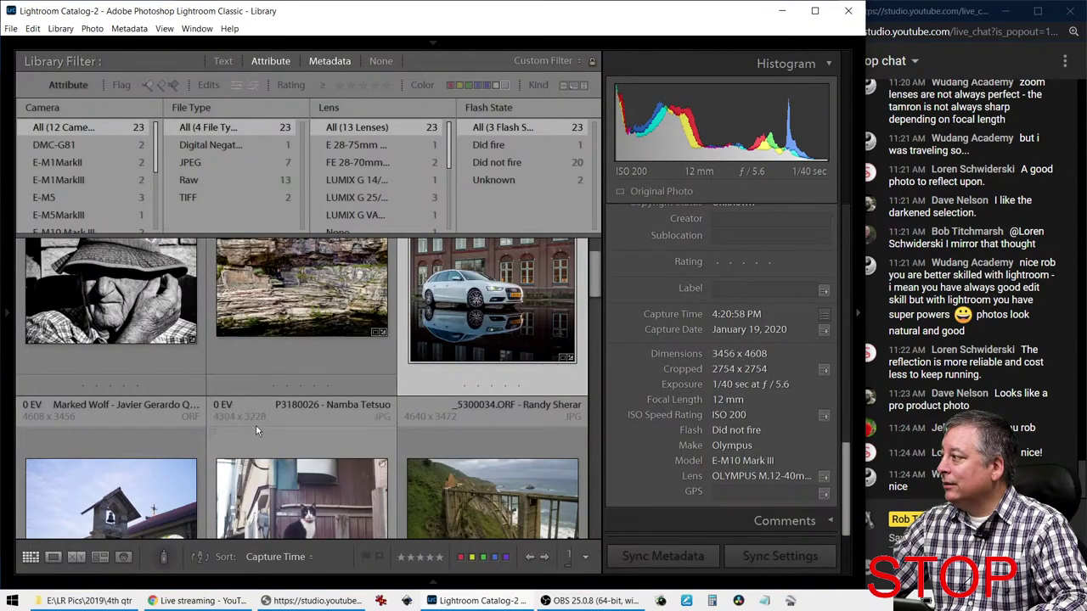
double_click(70, 504)
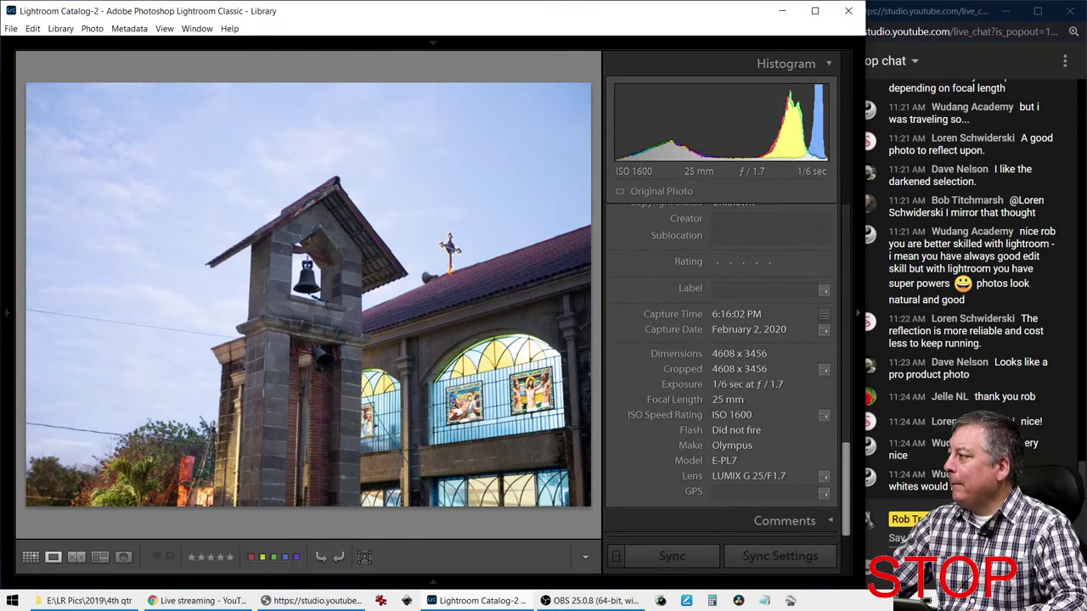
Examine the church photo's stained-glass windows, bells and rooftop cross at close zoom to judge detail and sharpness
left_click(521, 399)
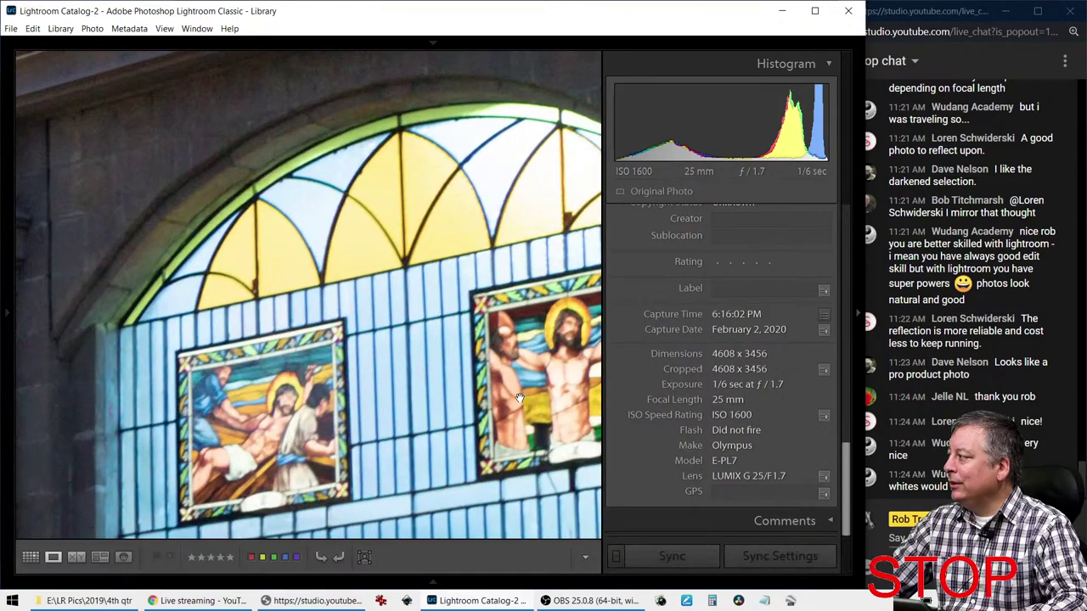
left_click(236, 333)
left_click(236, 333)
left_click_drag(160, 269, 425, 381)
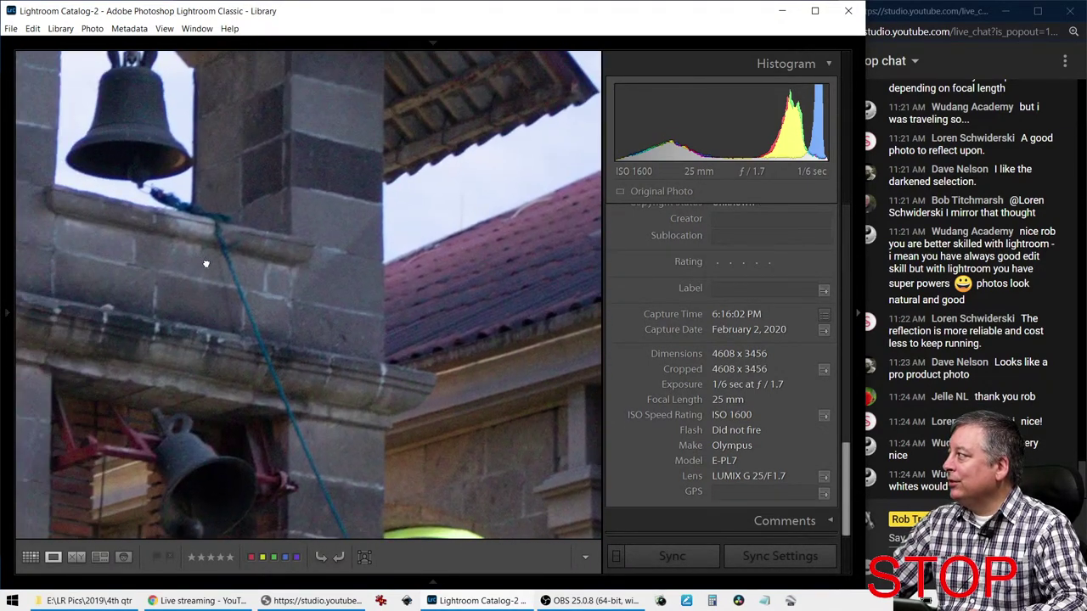
left_click_drag(200, 258, 331, 330)
left_click_drag(244, 291, 371, 333)
left_click_drag(252, 281, 330, 317)
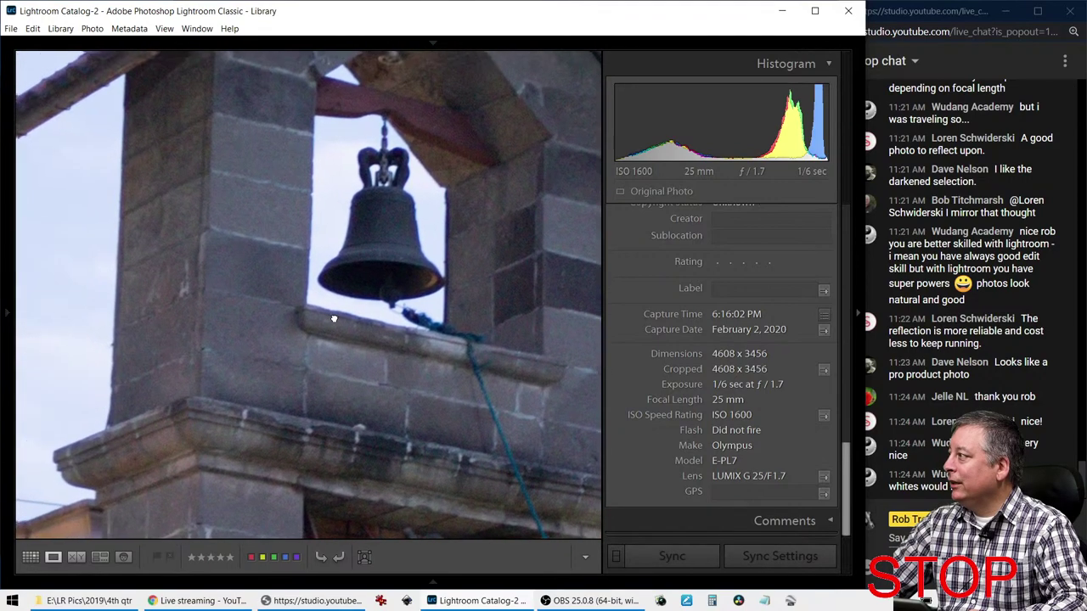
left_click(333, 316)
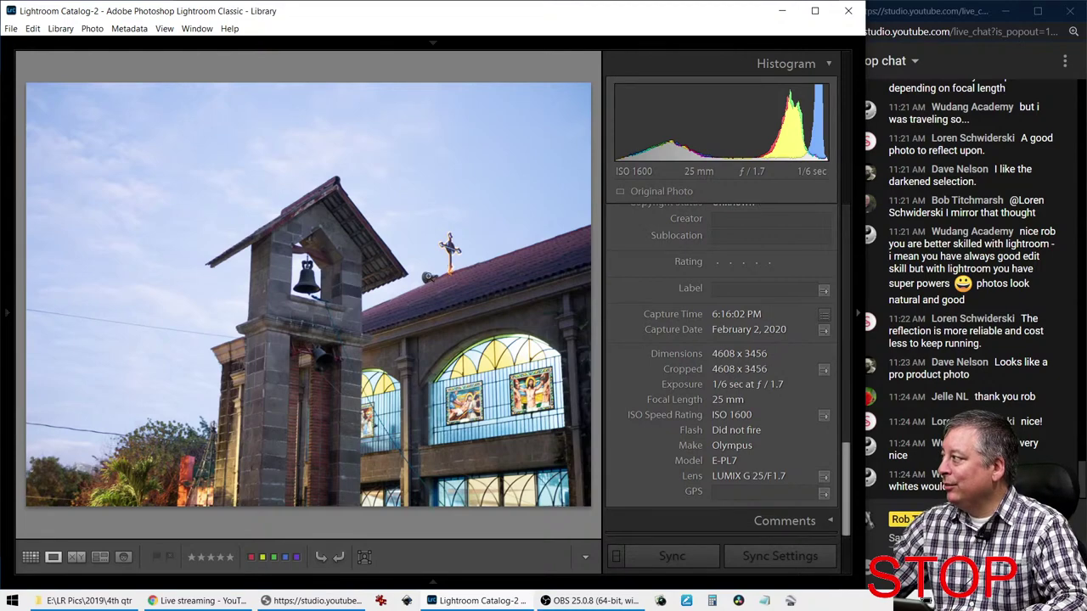
left_click(449, 255)
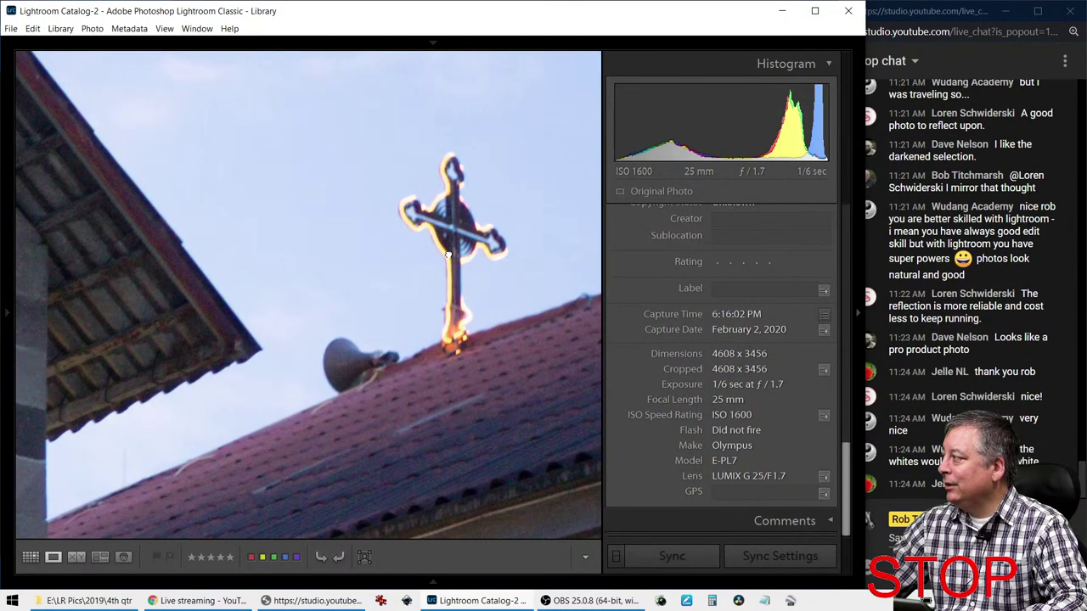
left_click(448, 255)
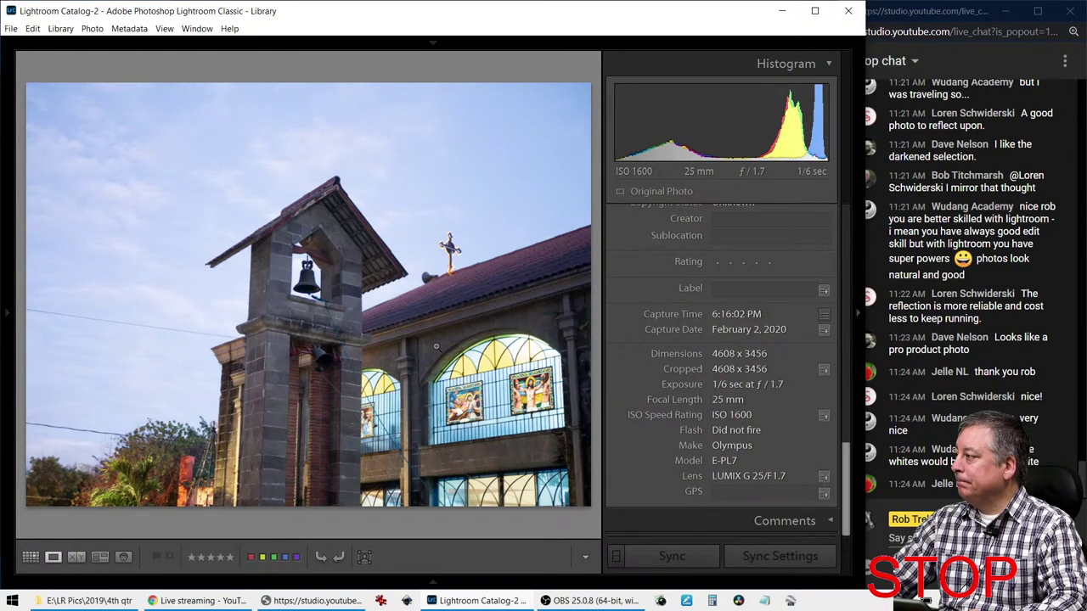
Open the church photo in the Develop module without the left panels and apply an Auto Upright correction
key("d")
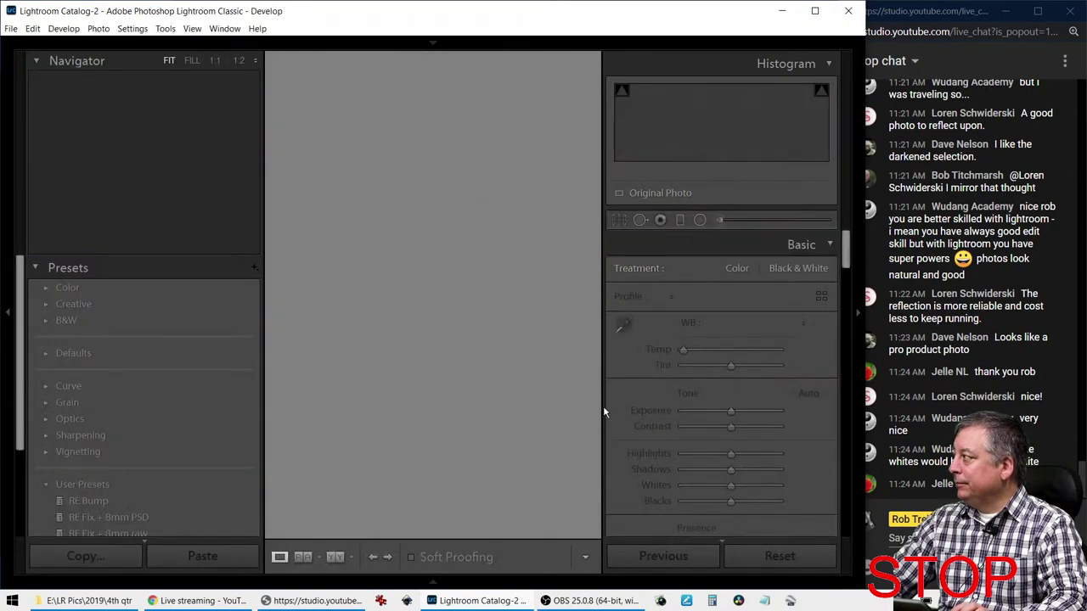
key("F7")
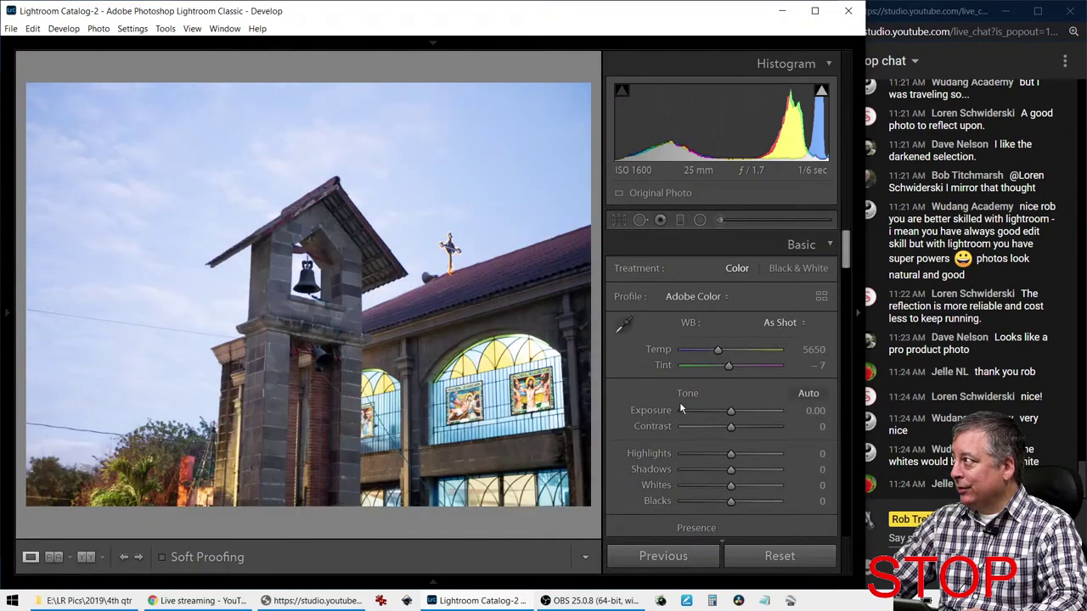
scroll(650, 431, "down", 15)
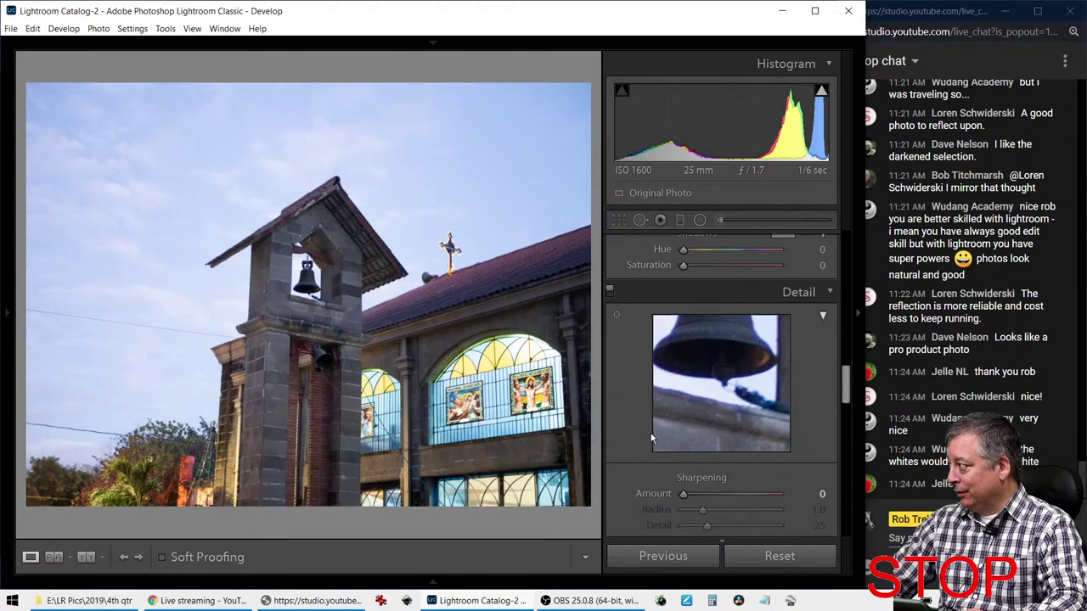
left_click(698, 440)
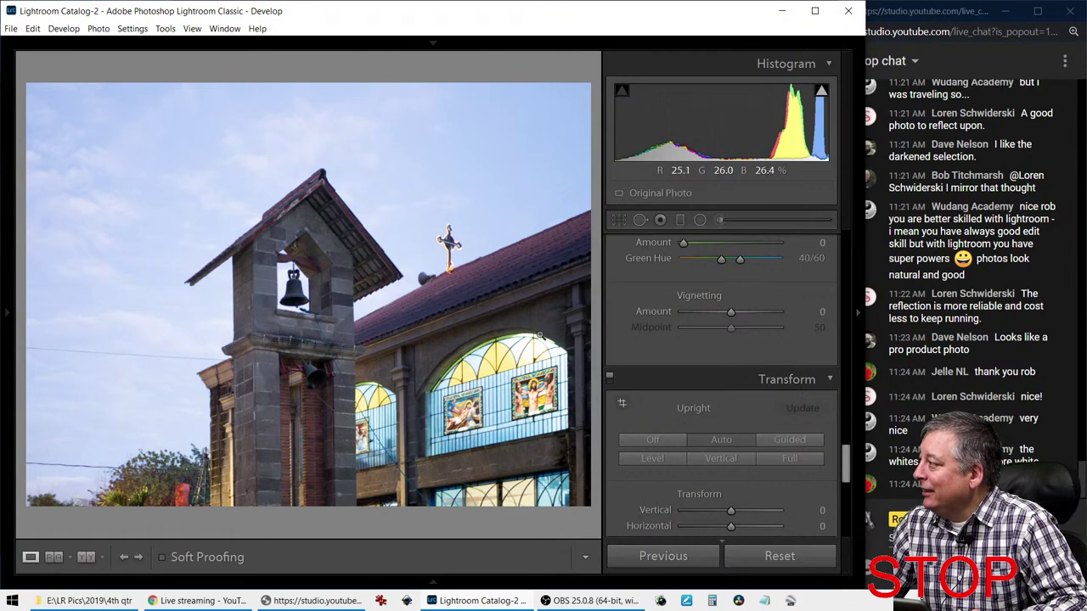
Set the church photo's Vibrance to -70 and Saturation to +57
scroll(617, 370, "up", 4)
scroll(618, 370, "up", 10)
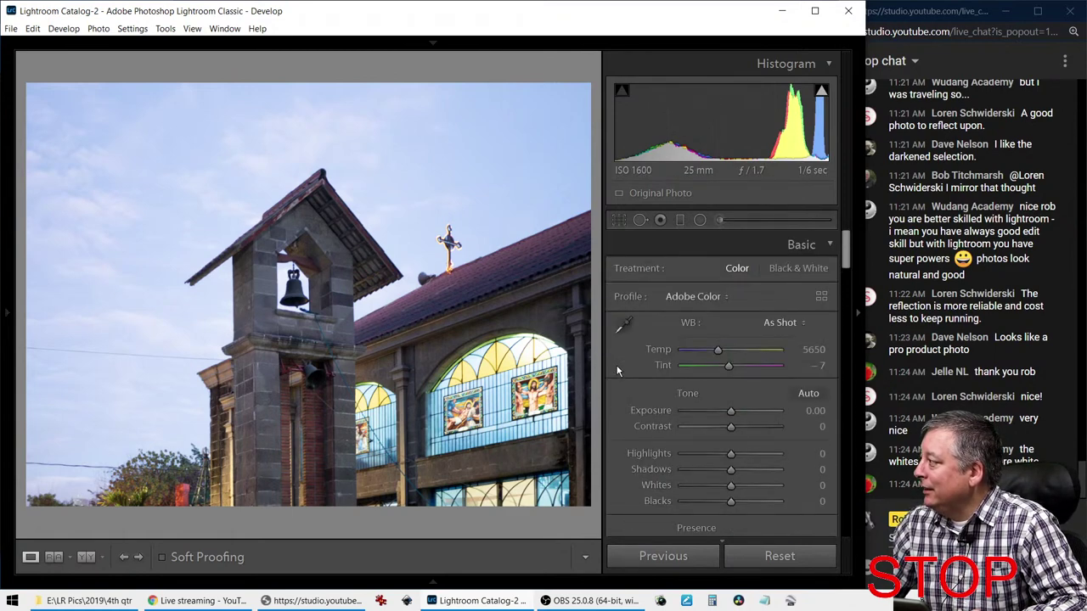
scroll(729, 467, "down", 5)
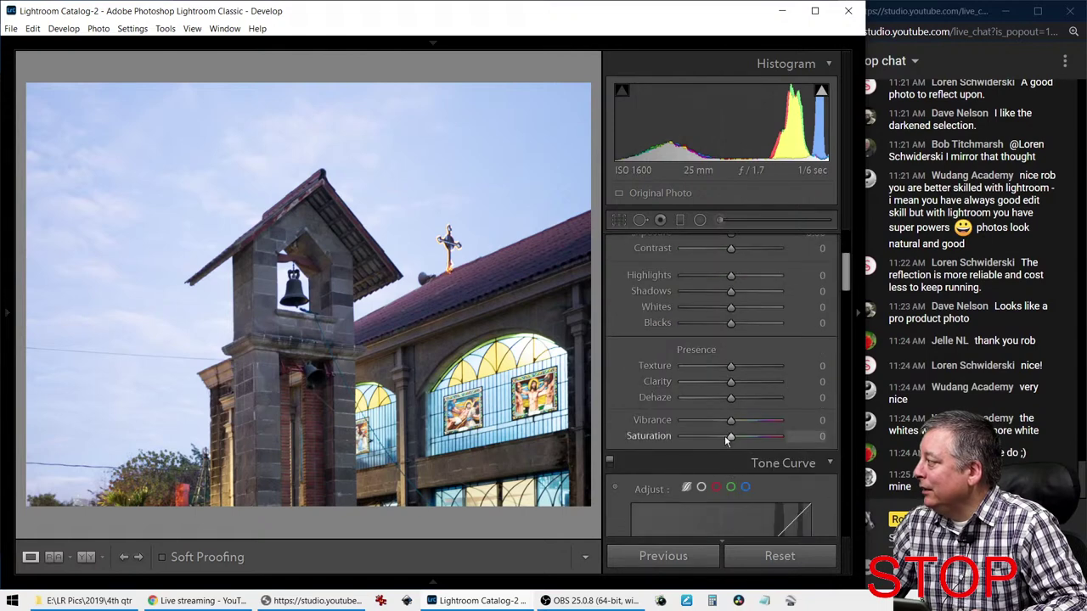
left_click_drag(726, 422, 754, 440)
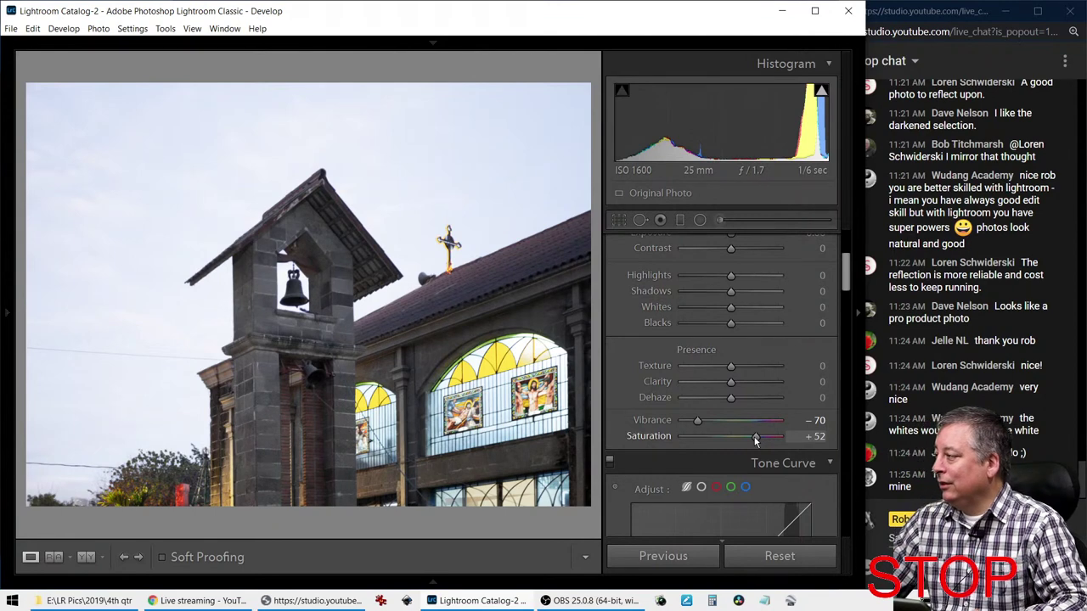
left_click_drag(755, 440, 757, 440)
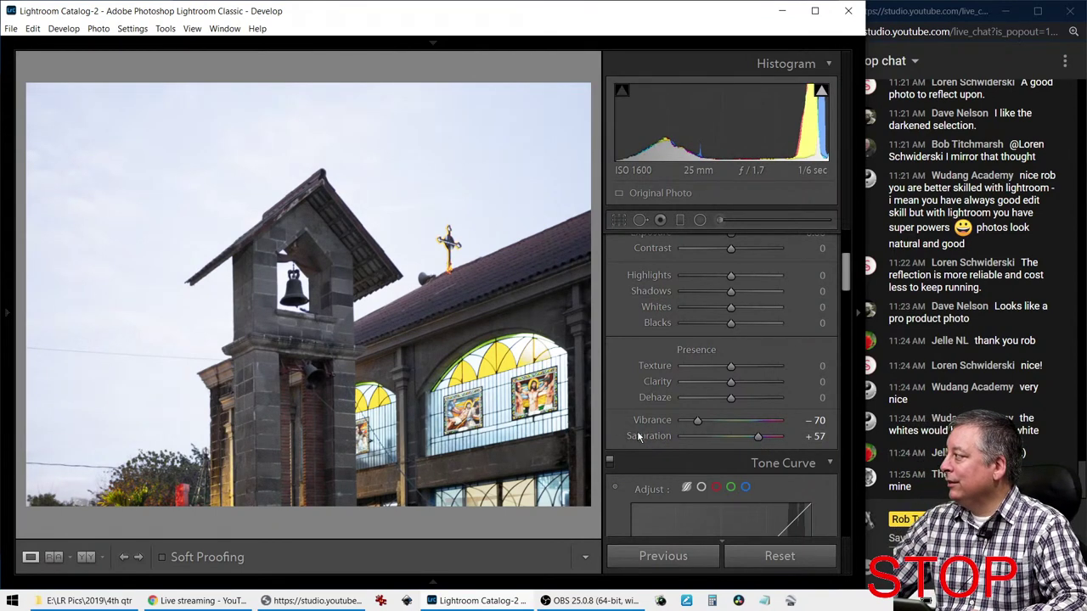
Set Clarity to +13 and Dehaze to +80, and adjust Highlights to -71 and Shadows to +39
left_click_drag(730, 381, 768, 400)
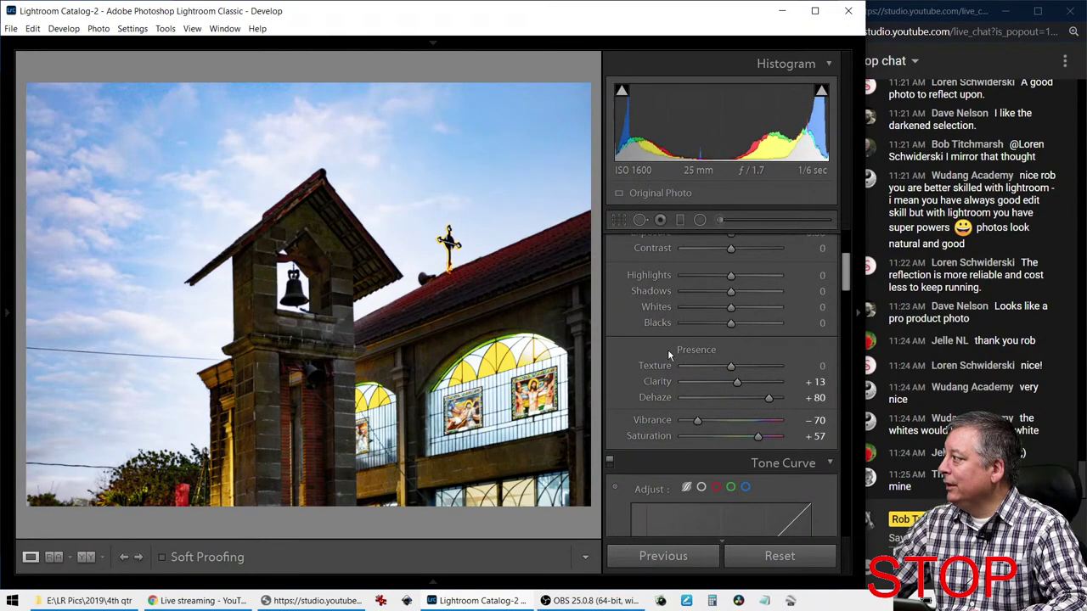
scroll(669, 352, "up", 4)
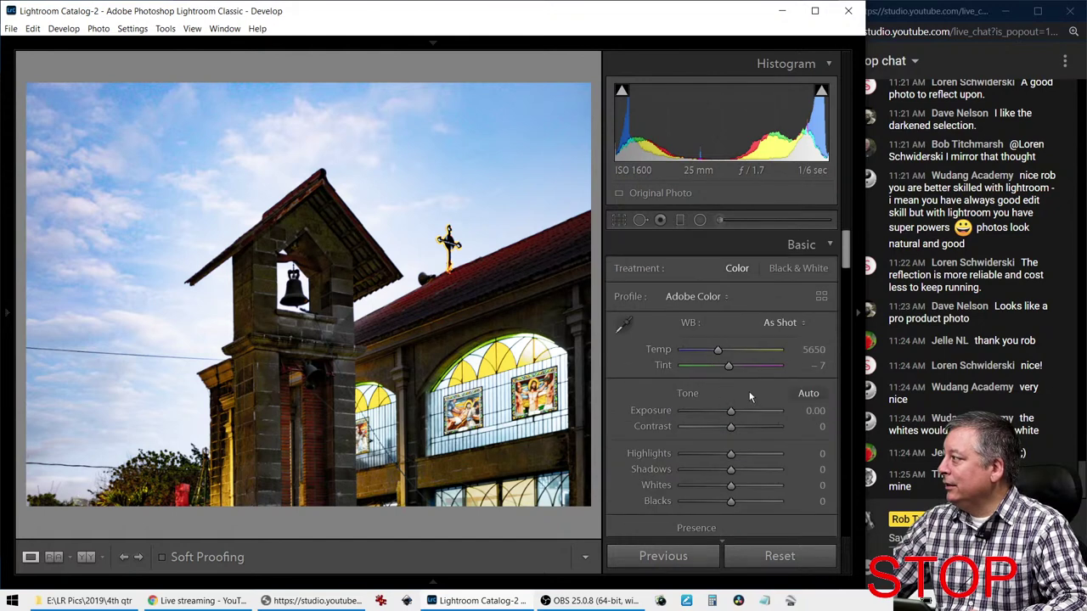
left_click_drag(730, 453, 696, 449)
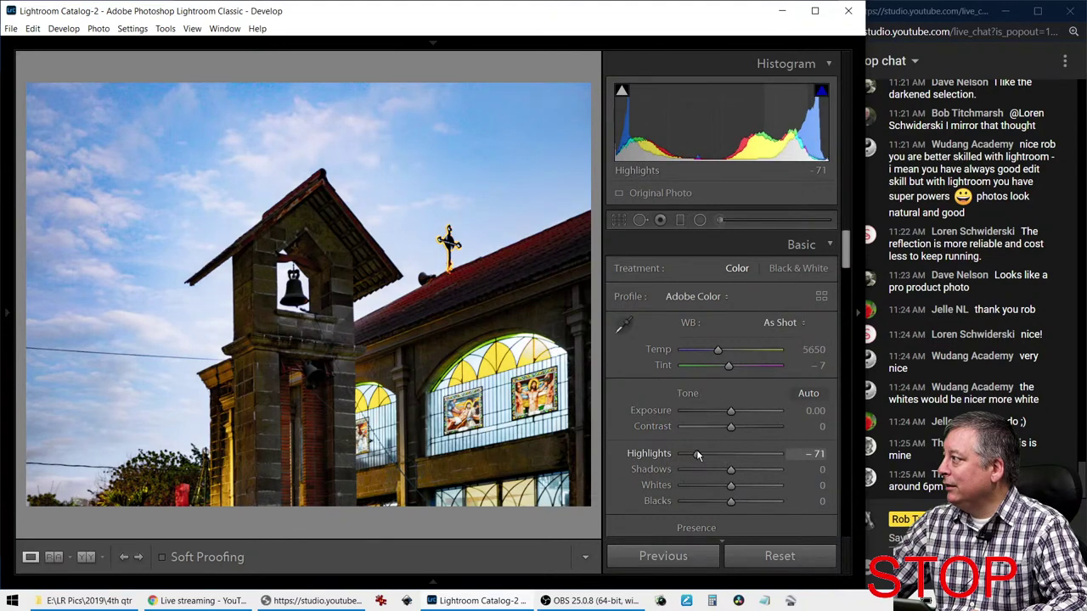
scroll(664, 426, "down", 2)
scroll(664, 426, "down", 2)
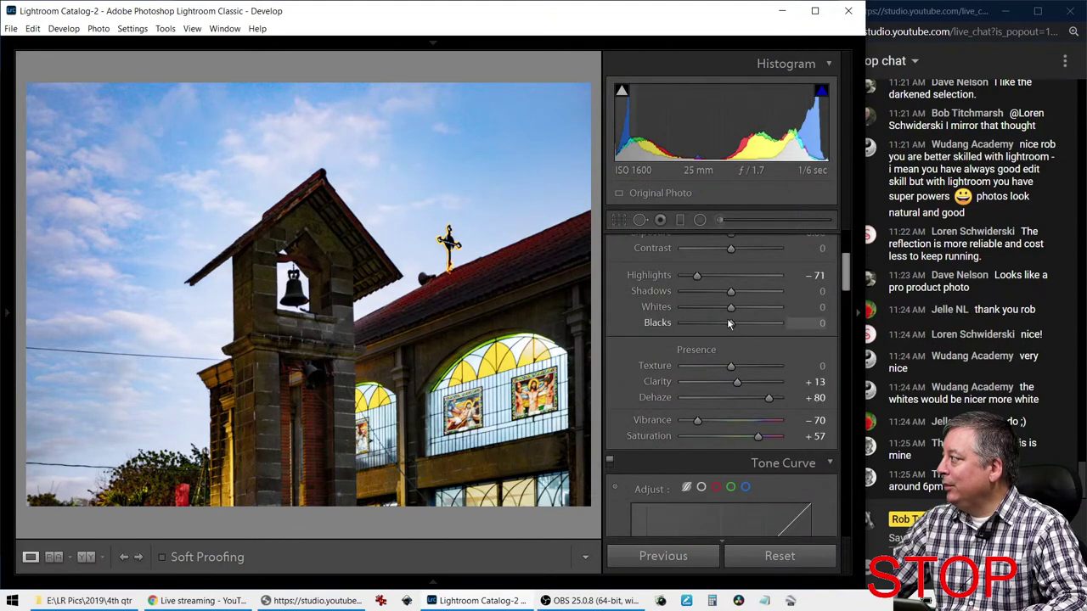
left_click_drag(730, 291, 740, 289)
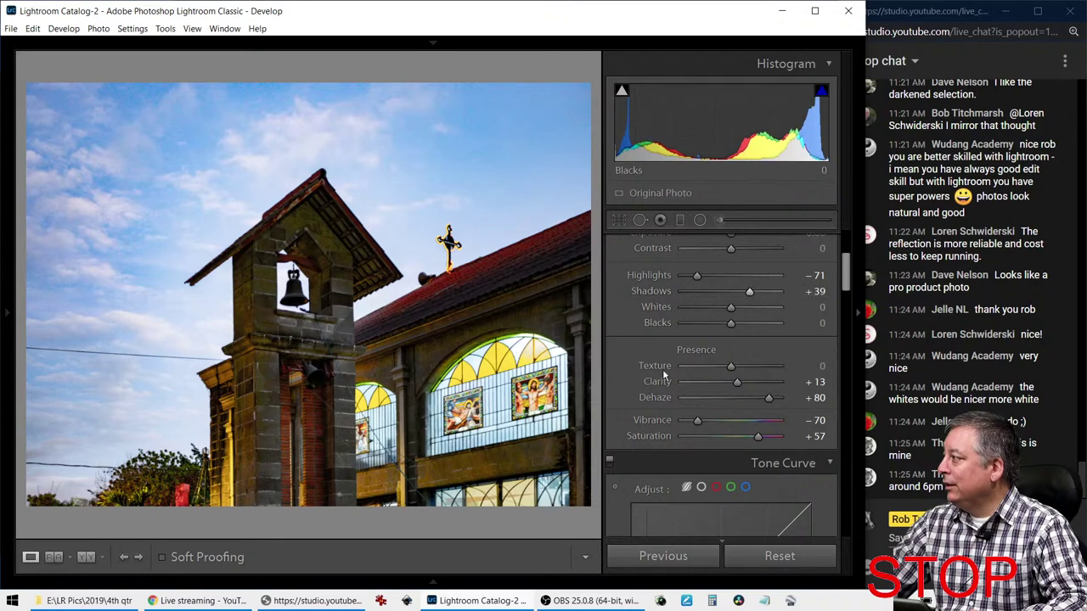
Brighten the warm colors with HSL Luminance values of +57 for Red, +100 for Orange and +90 for Yellow
scroll(659, 382, "down", 2)
scroll(659, 382, "down", 2)
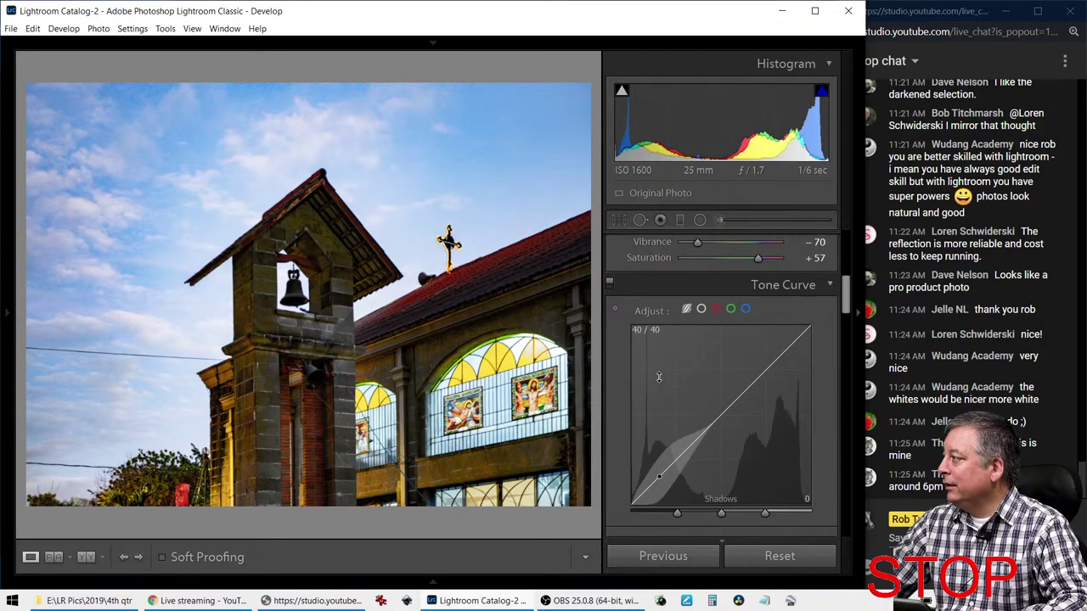
scroll(667, 356, "up", 4)
scroll(666, 356, "down", 6)
scroll(666, 356, "down", 6)
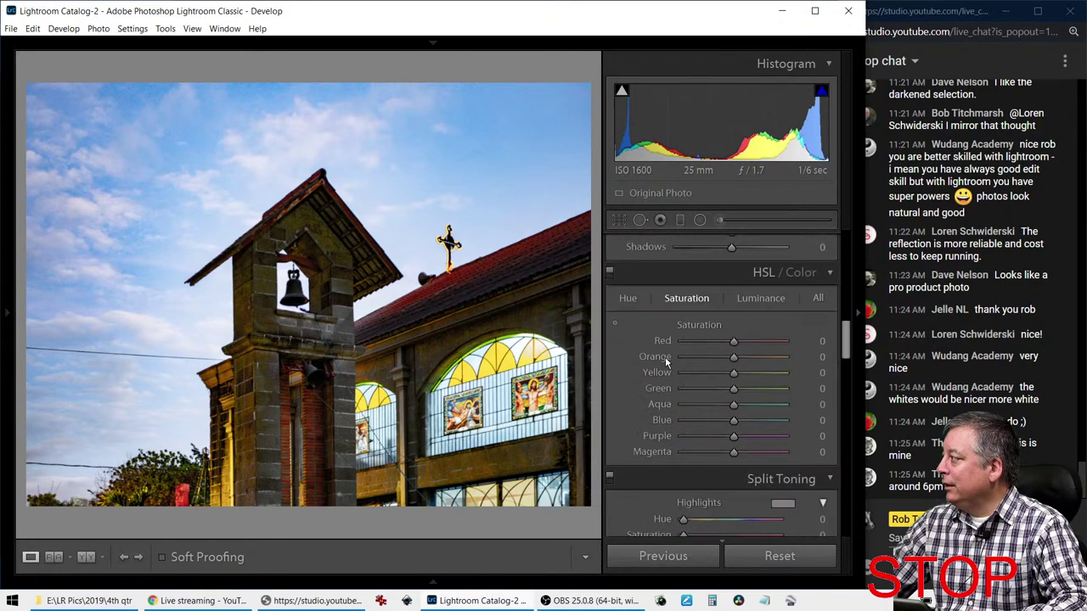
left_click(741, 306)
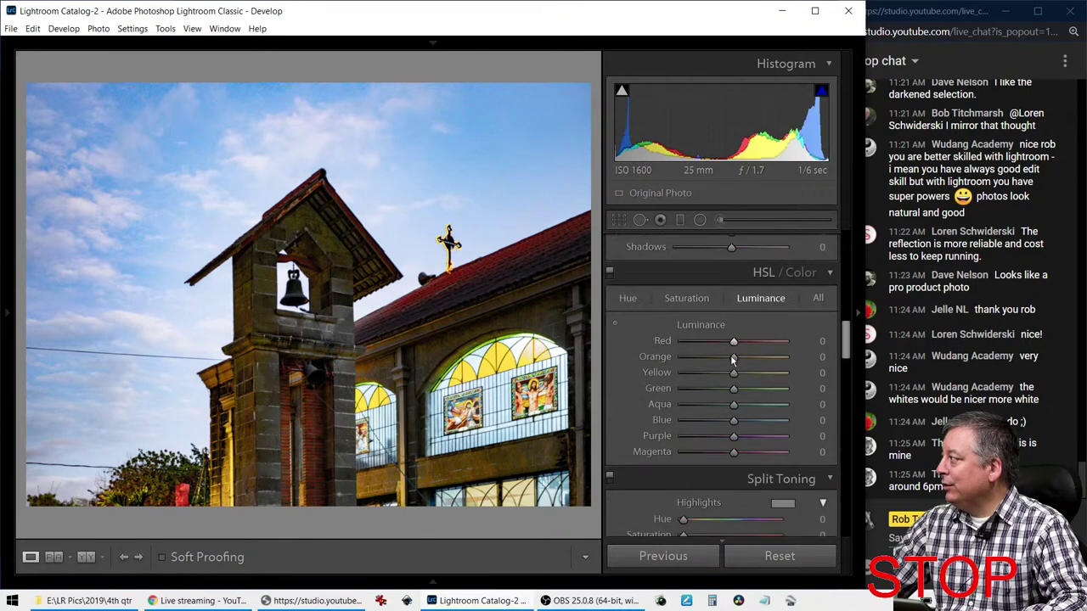
left_click_drag(733, 374, 775, 360)
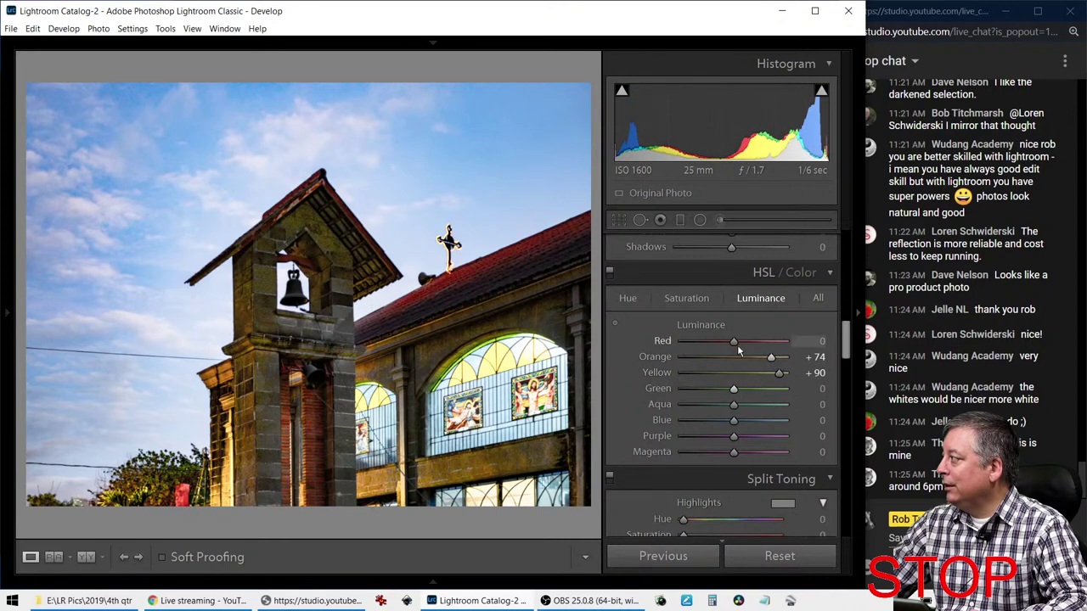
left_click_drag(737, 343, 786, 365)
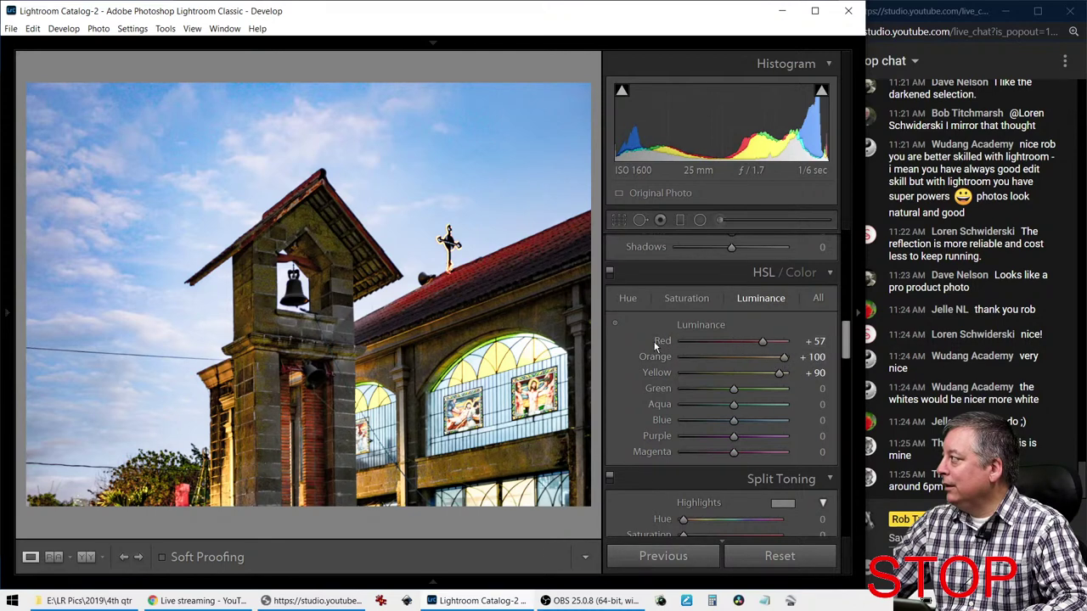
Show the filmstrip briefly to check the photo, hide it again and reduce Saturation to +29
scroll(653, 340, "up", 8)
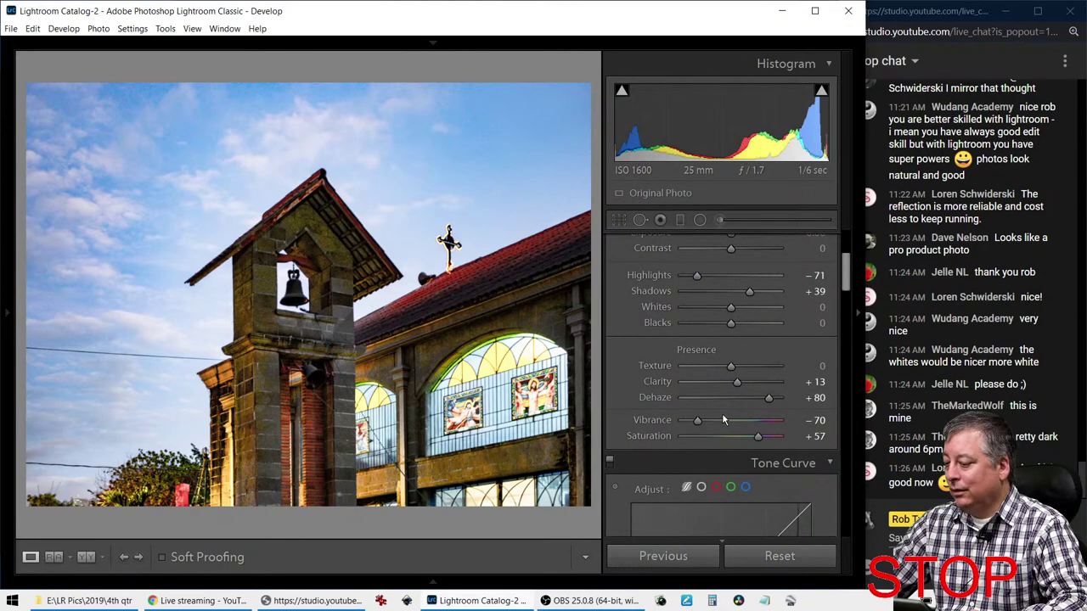
key("F6")
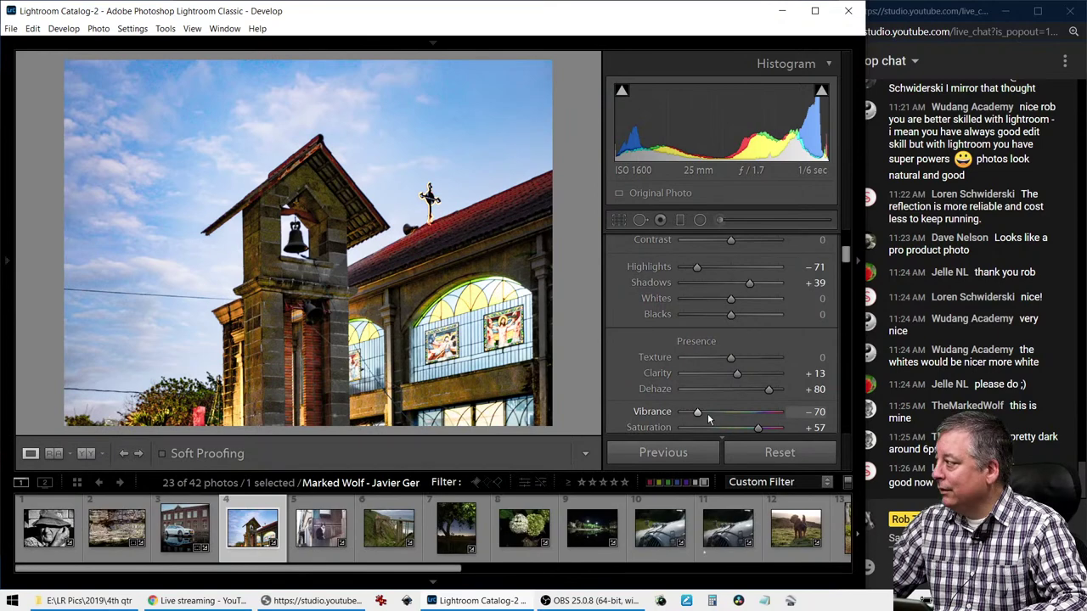
key("F6")
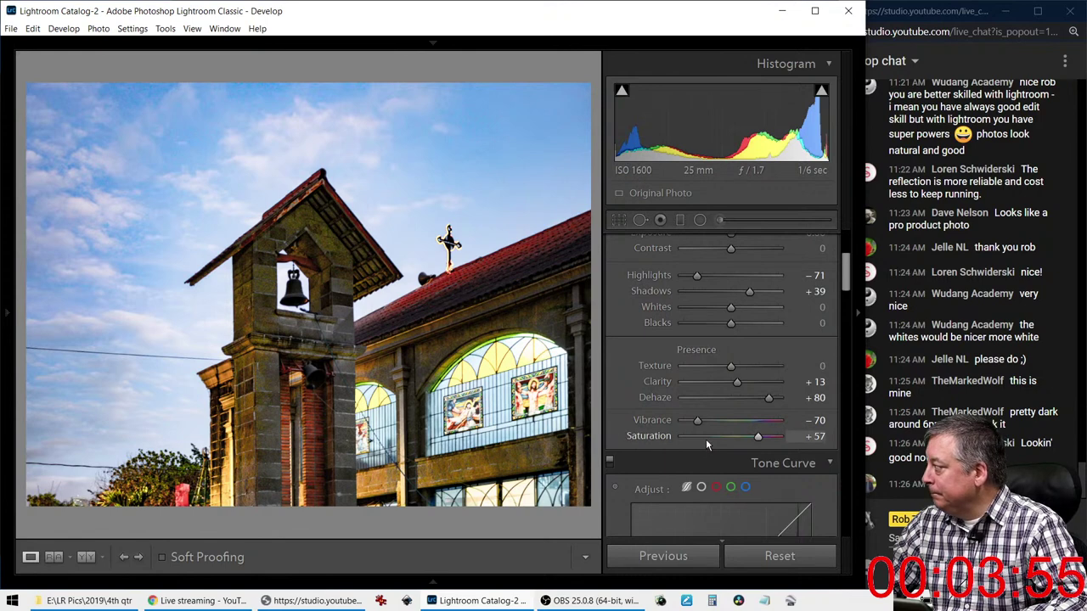
scroll(706, 438, "down", 2)
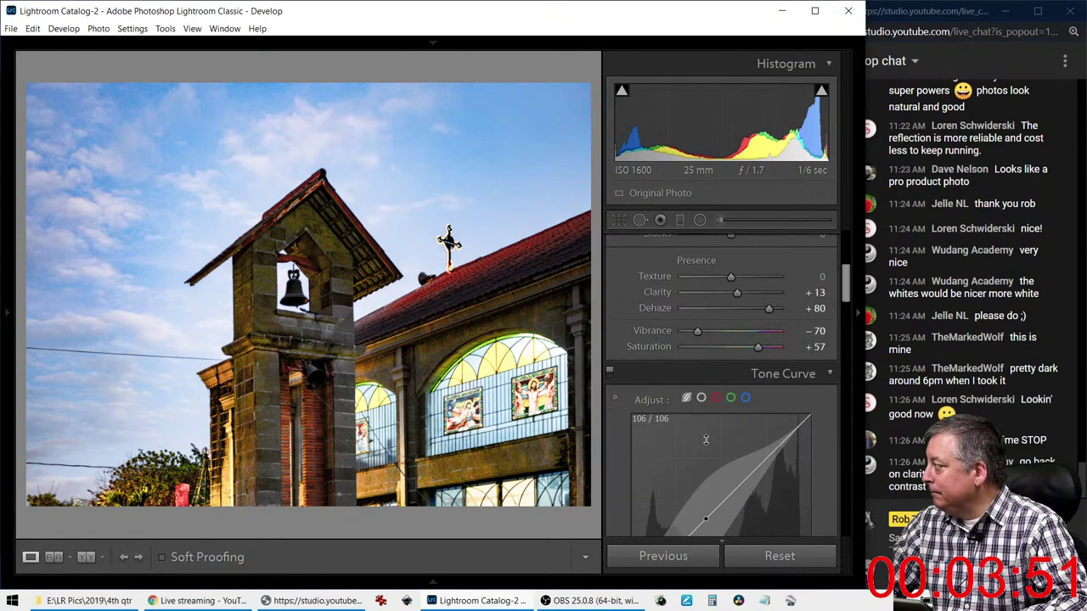
left_click_drag(757, 347, 746, 348)
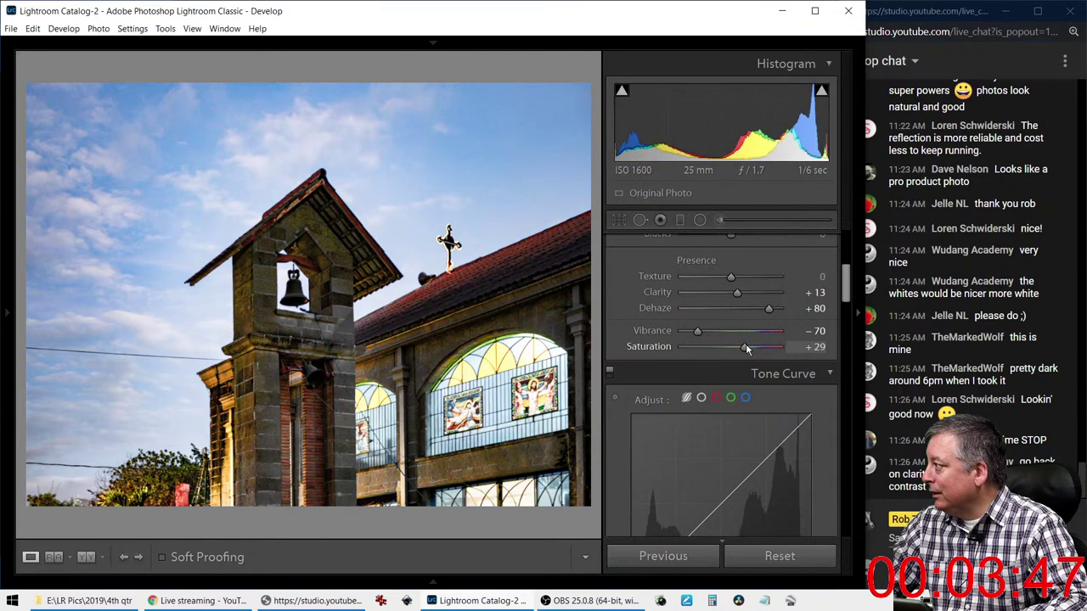
Darken the photo with Exposure at -1.25, and set Highlights to -26 and Whites to +33
scroll(653, 389, "up", 5)
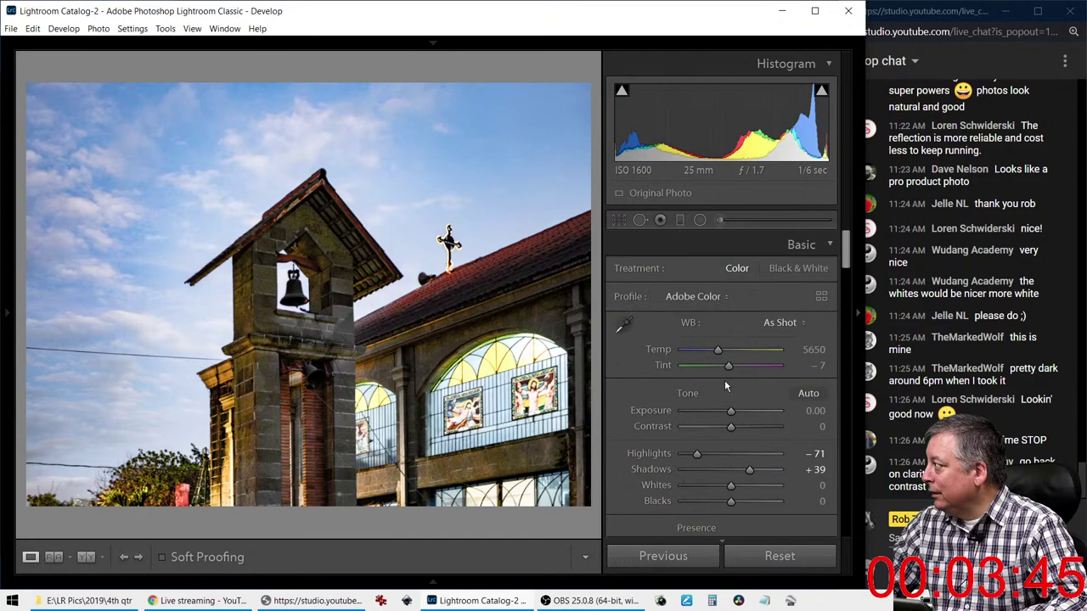
left_click_drag(733, 411, 726, 412)
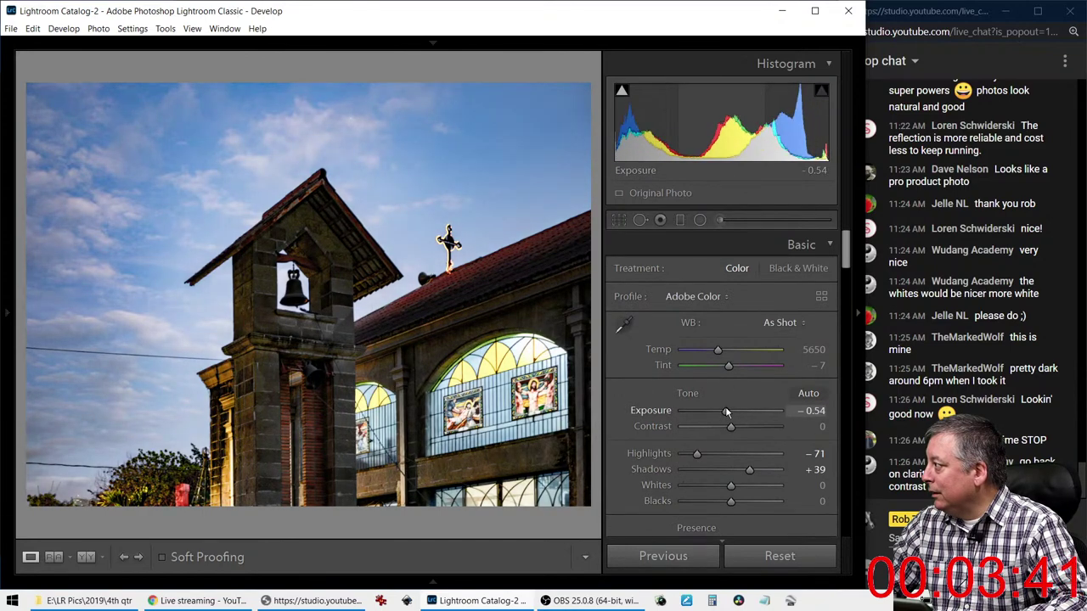
left_click_drag(696, 453, 718, 455)
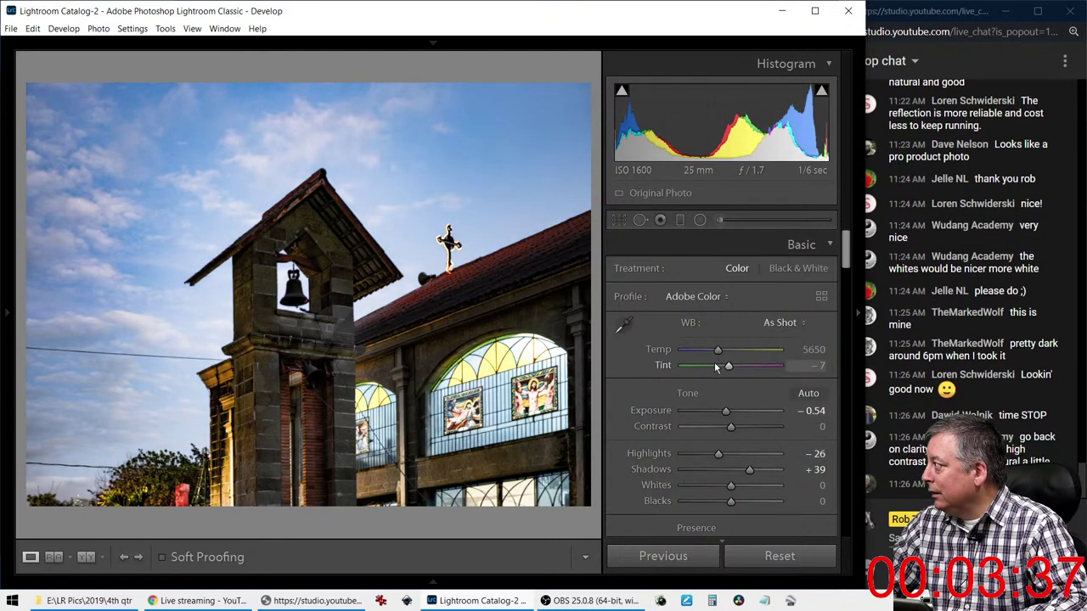
left_click_drag(723, 409, 718, 410)
left_click_drag(730, 485, 745, 488)
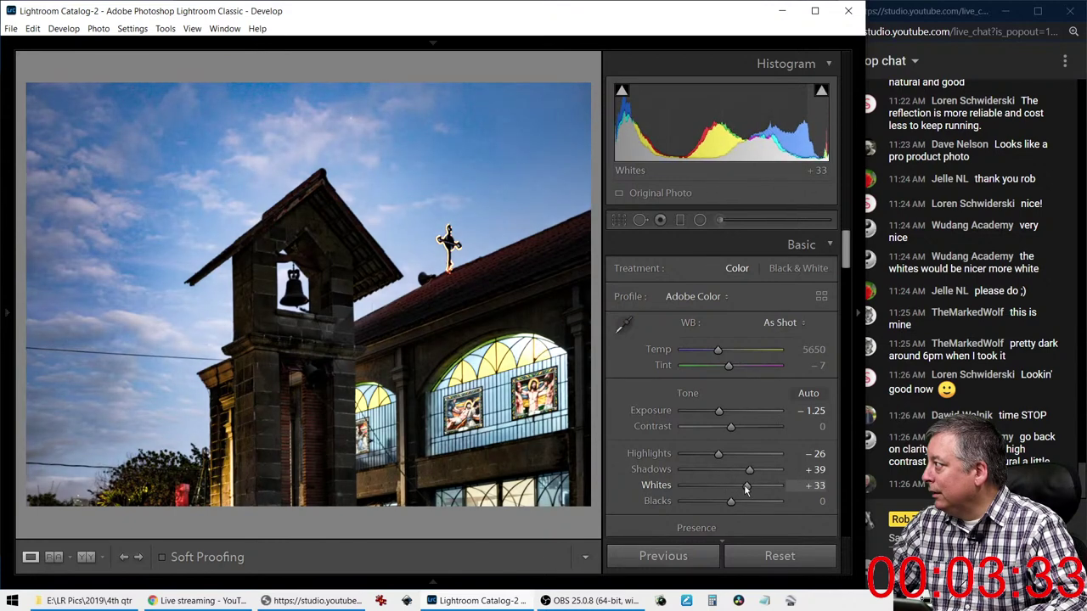
Set Highlights to -14 and Shadows to +80, and warm the white balance to a Temp of 8362
left_click_drag(718, 453, 769, 476)
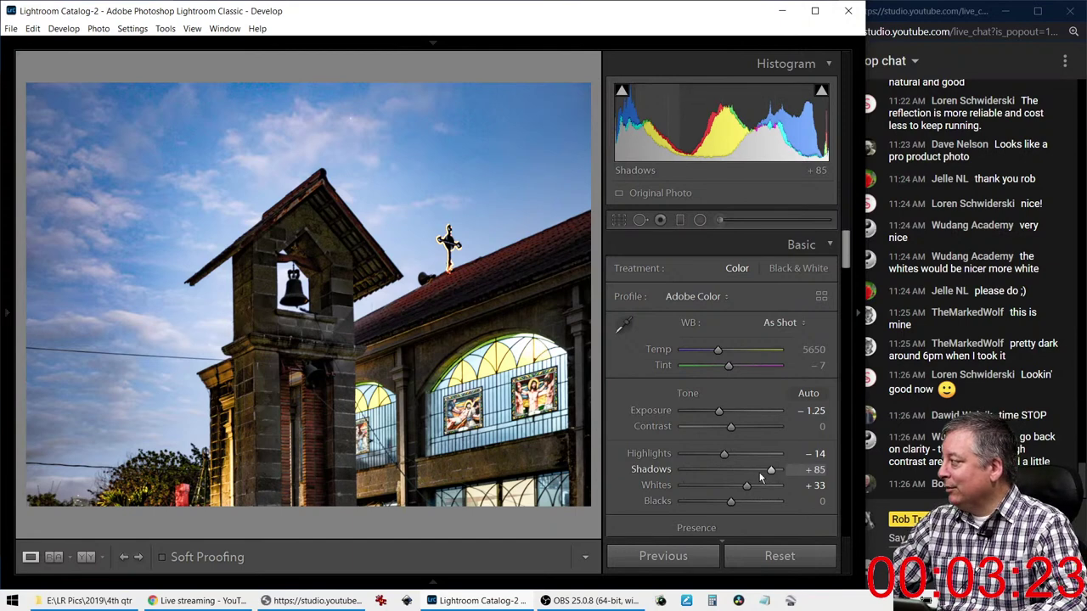
left_click_drag(774, 473, 771, 473)
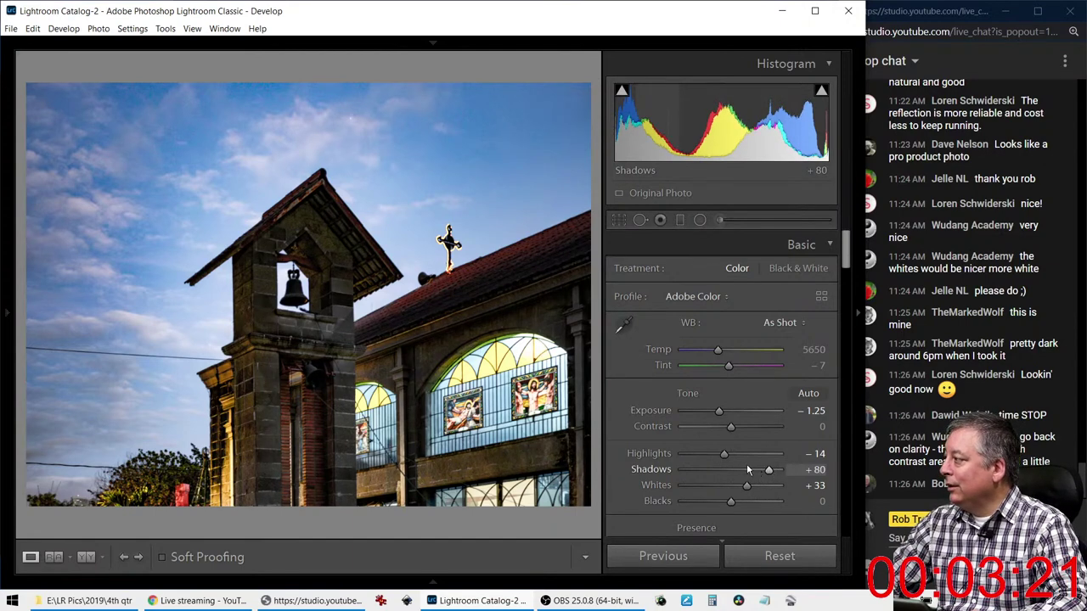
left_click_drag(716, 351, 741, 356)
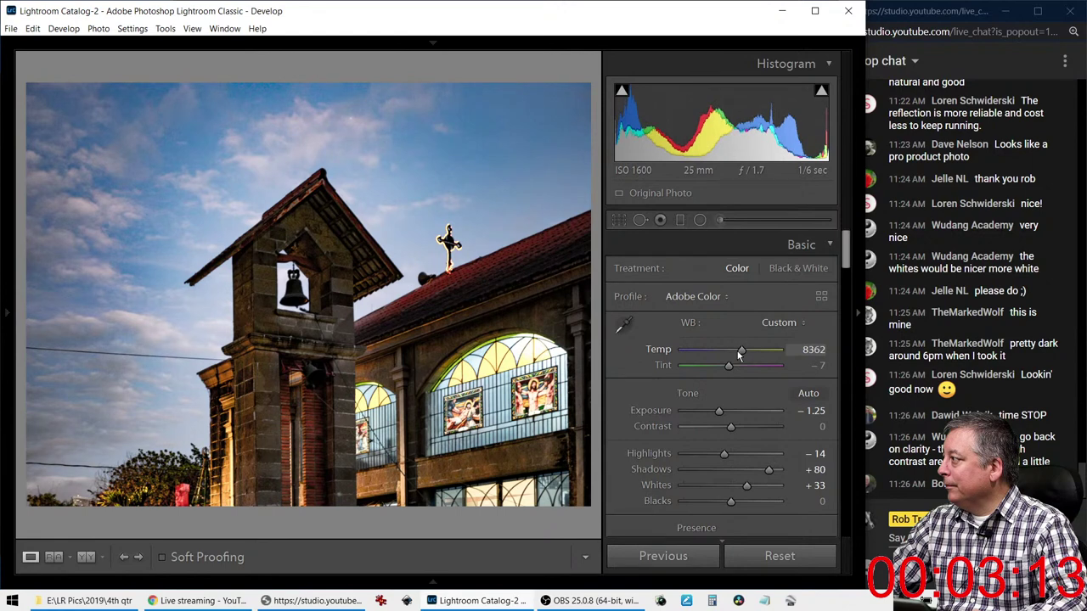
Darken the sky with Blue Luminance at -44 and raise Yellow Luminance to +100
scroll(645, 449, "down", 3)
scroll(645, 448, "down", 2)
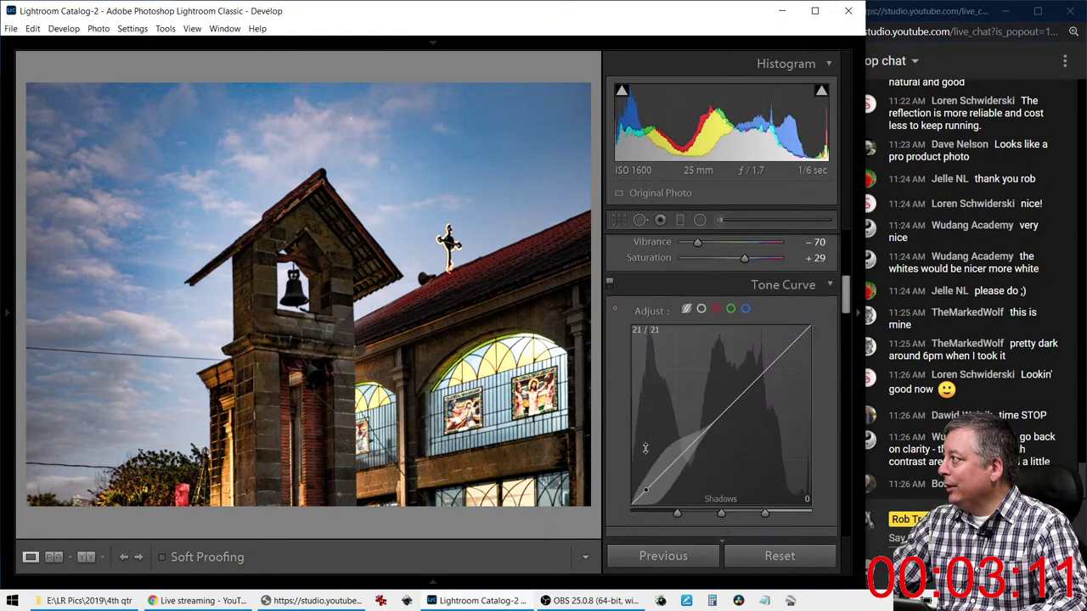
scroll(645, 450, "down", 2)
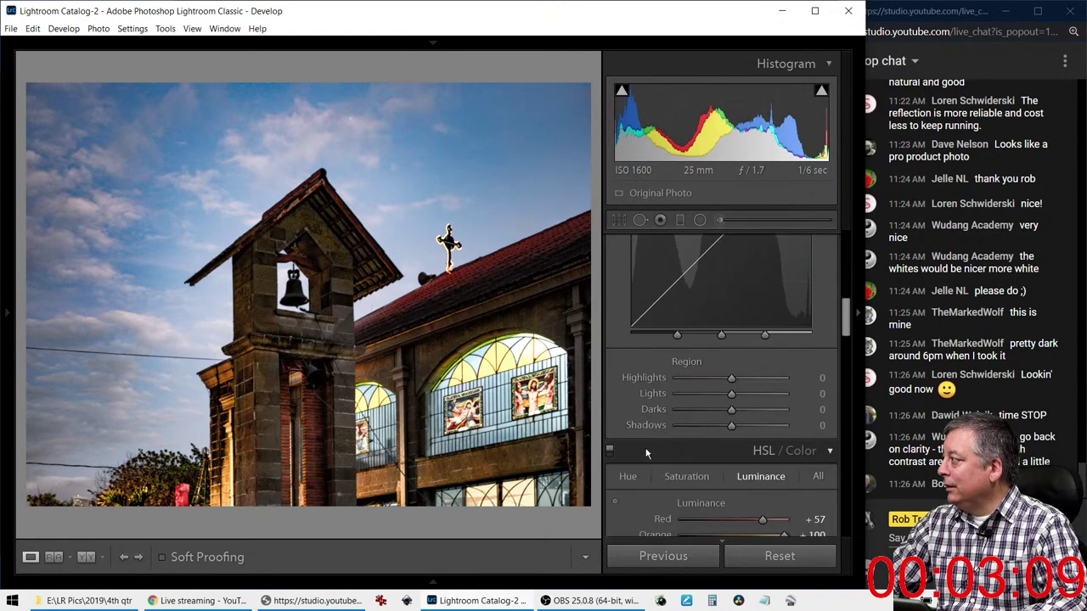
scroll(645, 453, "down", 3)
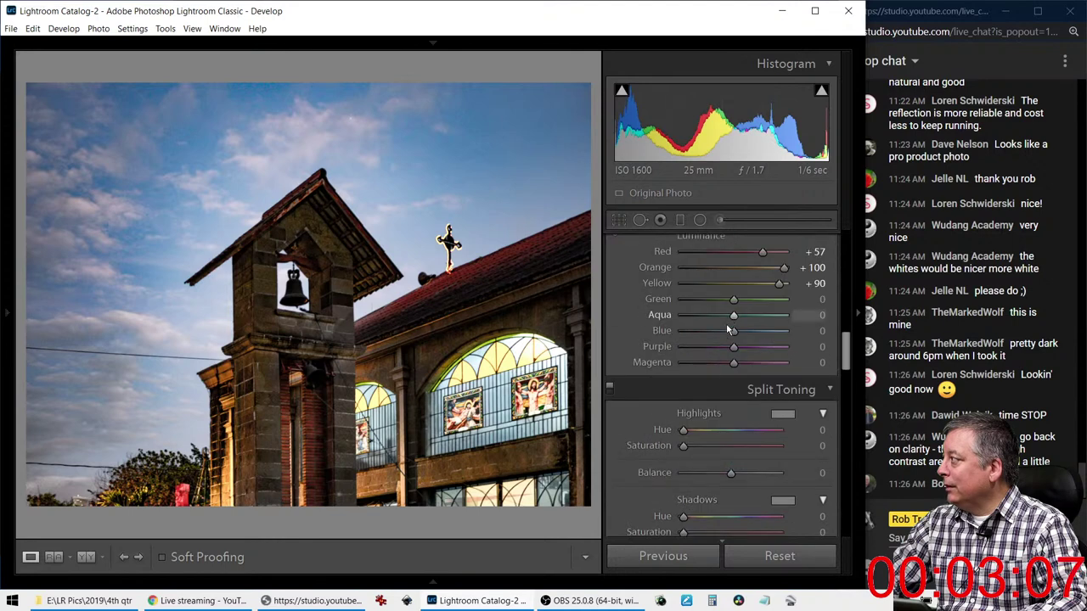
scroll(728, 331, "up", 1)
left_click_drag(735, 422, 712, 423)
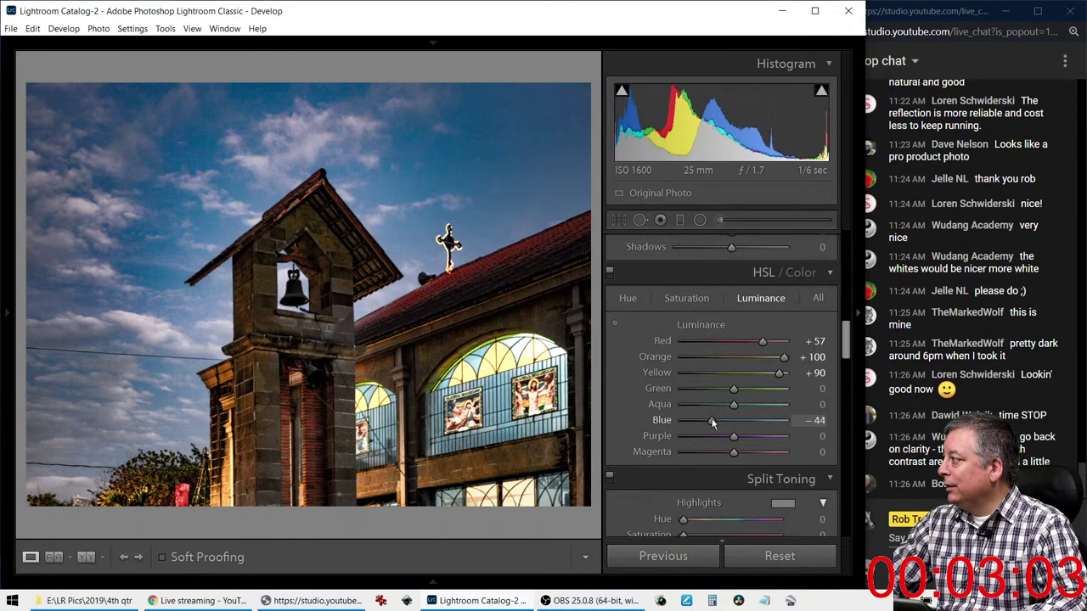
left_click_drag(778, 373, 788, 373)
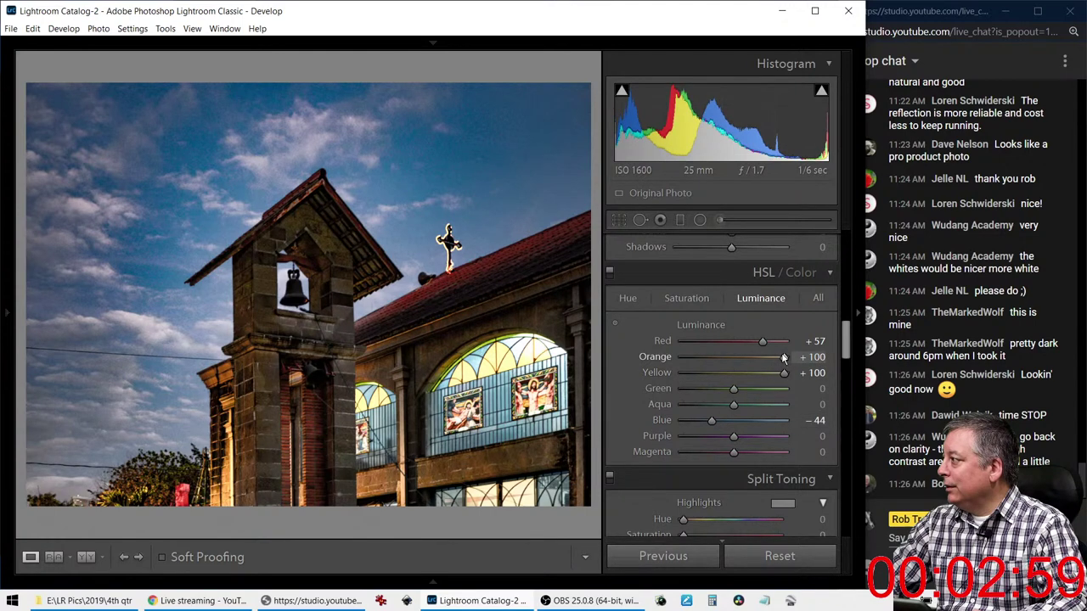
Reduce the photo's noise with Noise Reduction Luminance at 11 and Color at 18
scroll(628, 416, "down", 5)
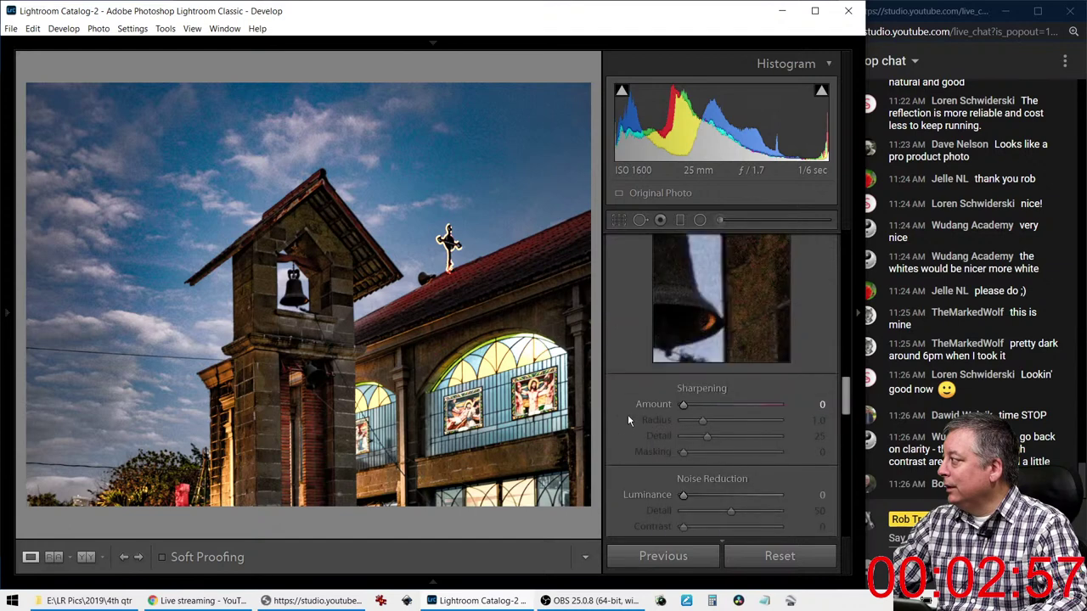
left_click_drag(683, 496, 700, 466)
scroll(653, 496, "down", 2)
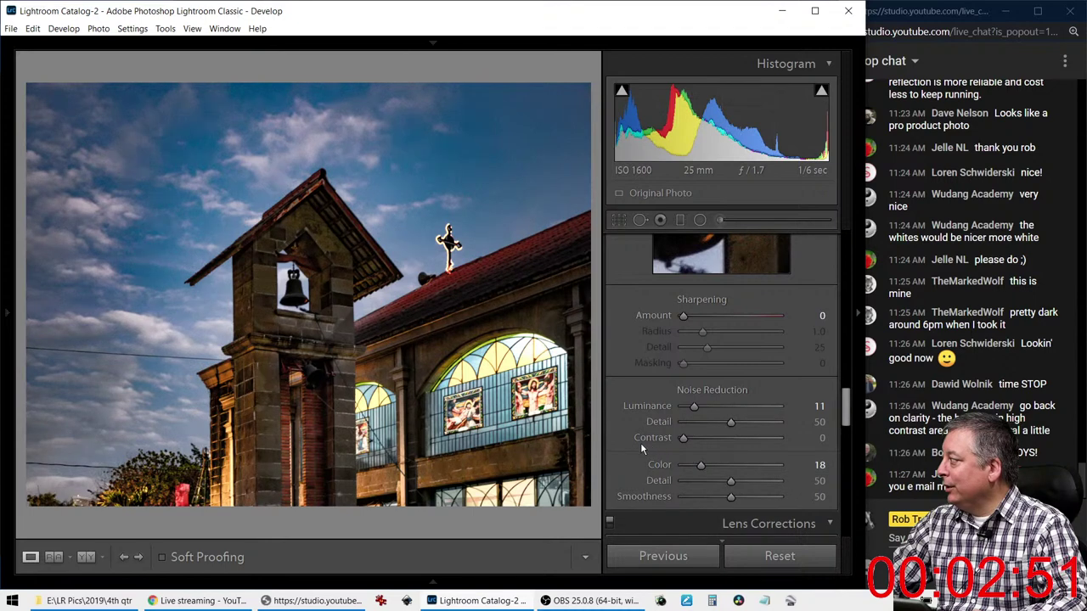
scroll(640, 442, "up", 2)
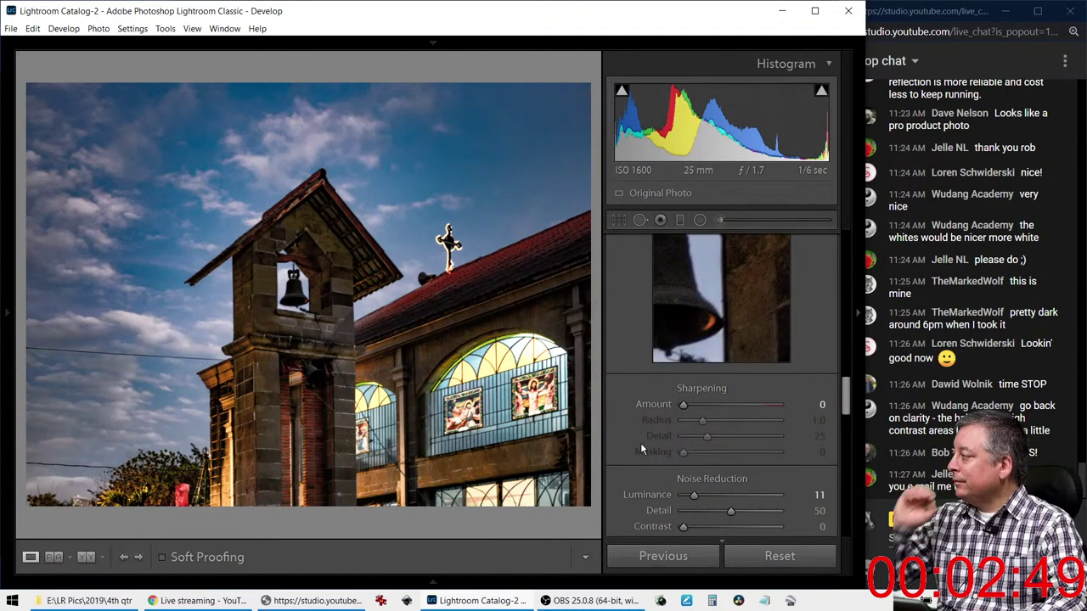
scroll(633, 442, "up", 2)
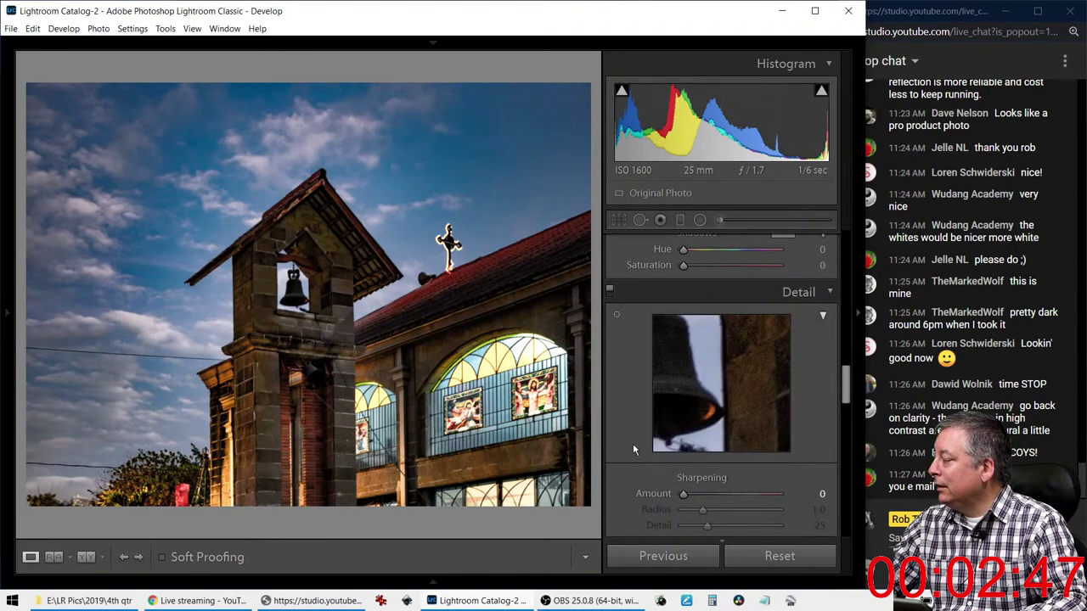
scroll(632, 443, "up", 2)
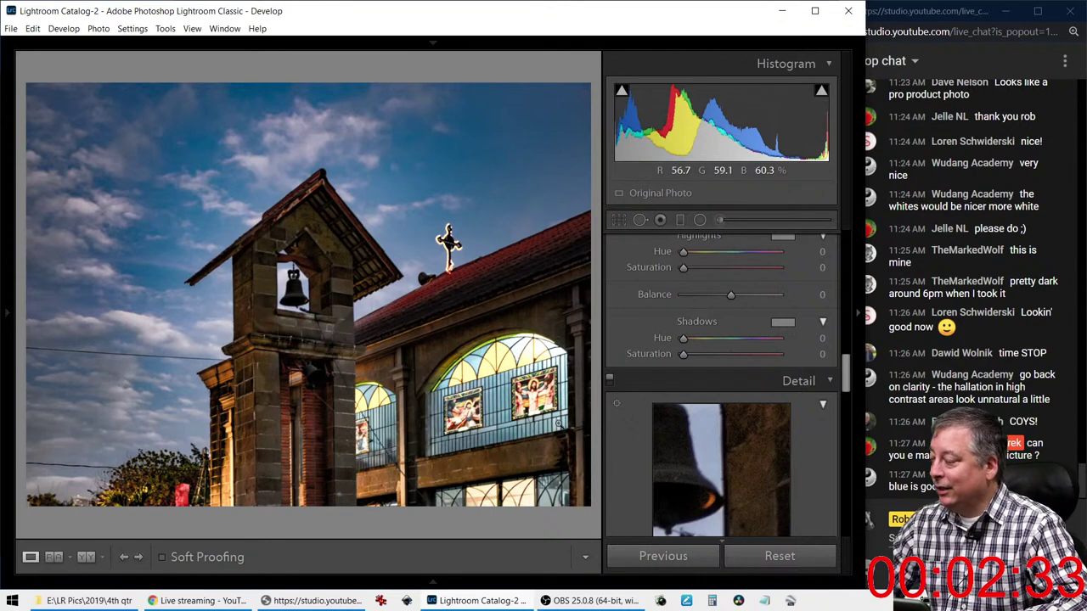
Sharpen the photo with Sharpening Amount at 60 and Masking at 48
scroll(634, 446, "down", 3)
left_click_drag(683, 404, 721, 404)
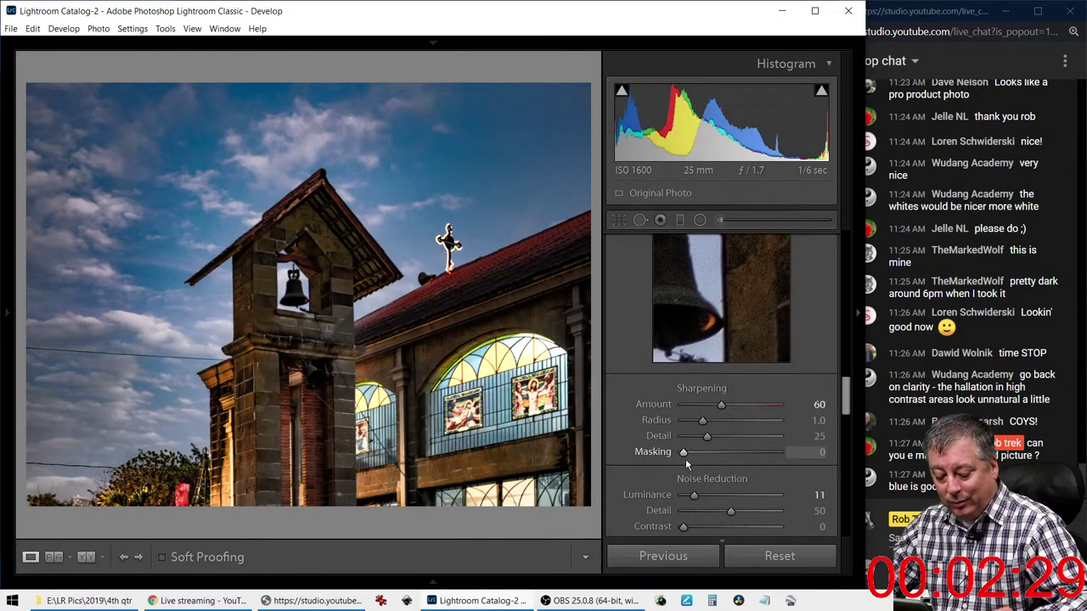
left_click_drag(684, 452, 732, 452)
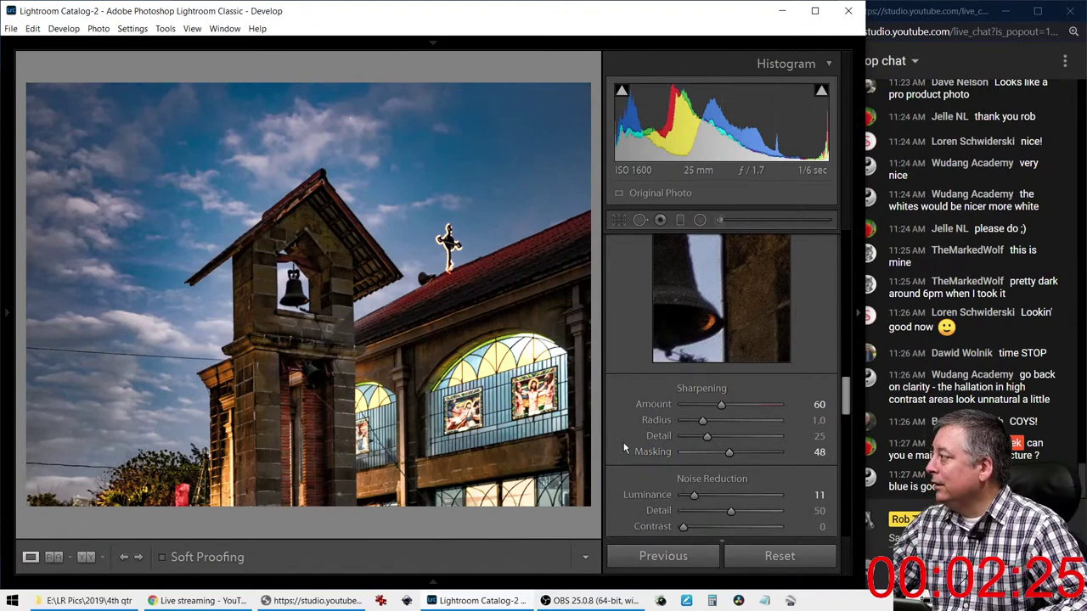
Bring out more surface detail with Texture at +8 and Clarity at +27
scroll(624, 448, "up", 10)
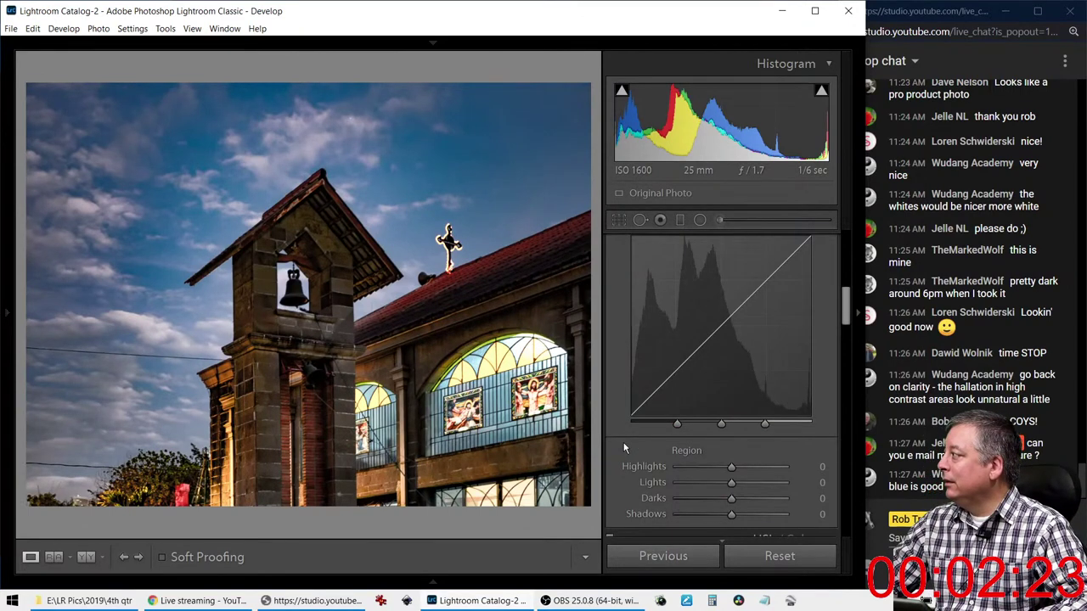
scroll(654, 447, "up", 5)
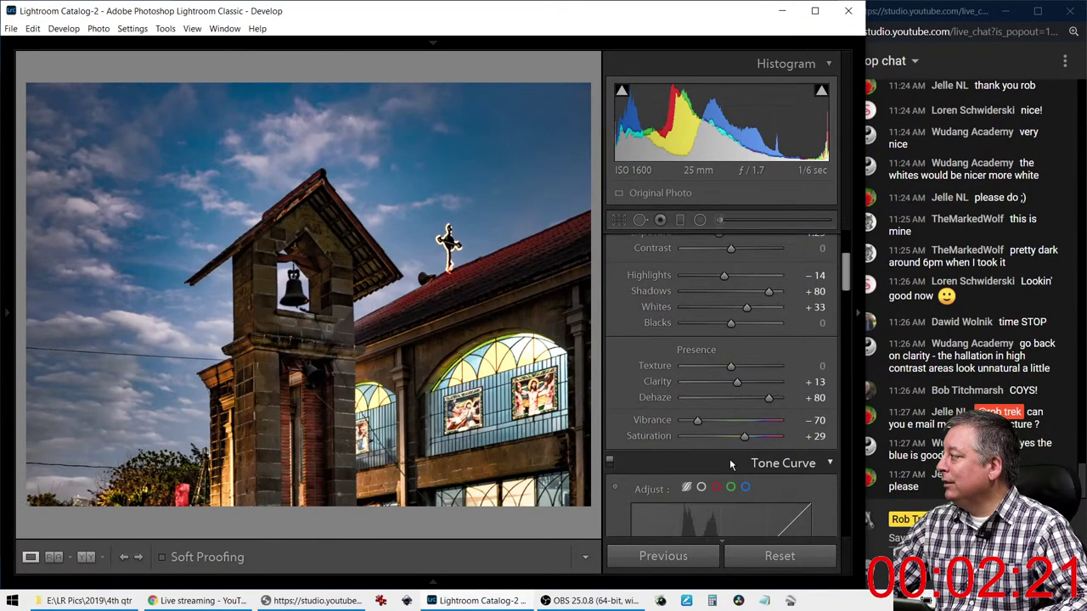
left_click_drag(736, 383, 734, 367)
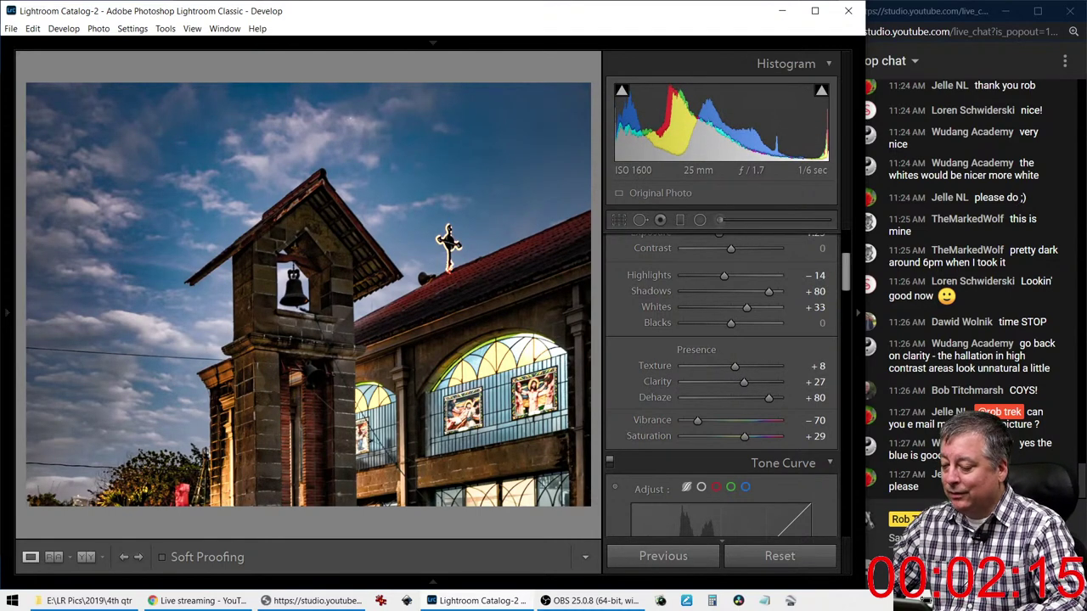
Compare the church photo before and after side by side, then return to the single edit view with its adjustments showing
key("y")
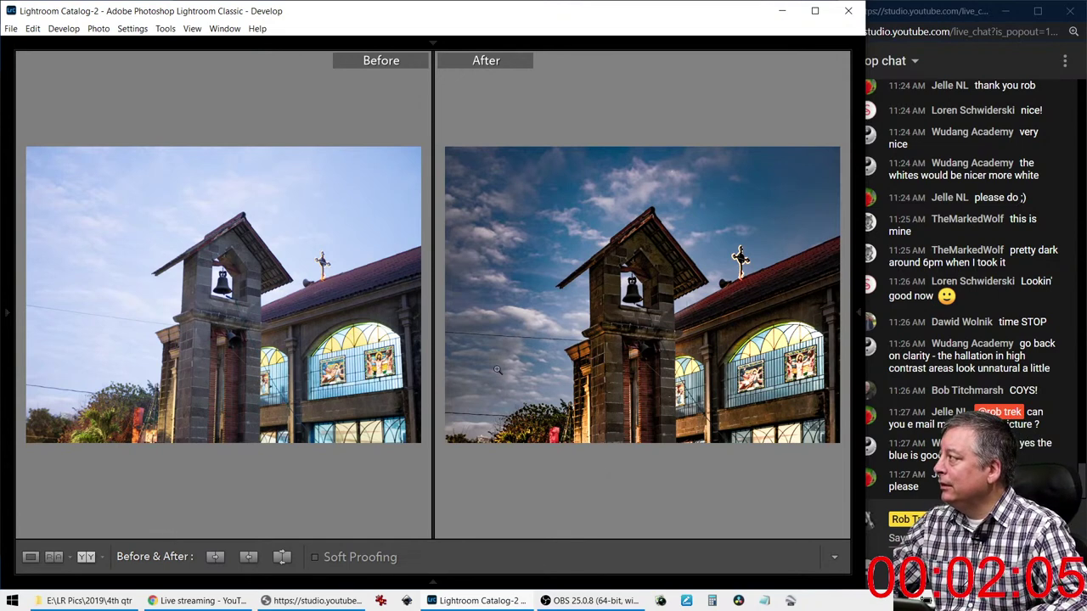
key("y")
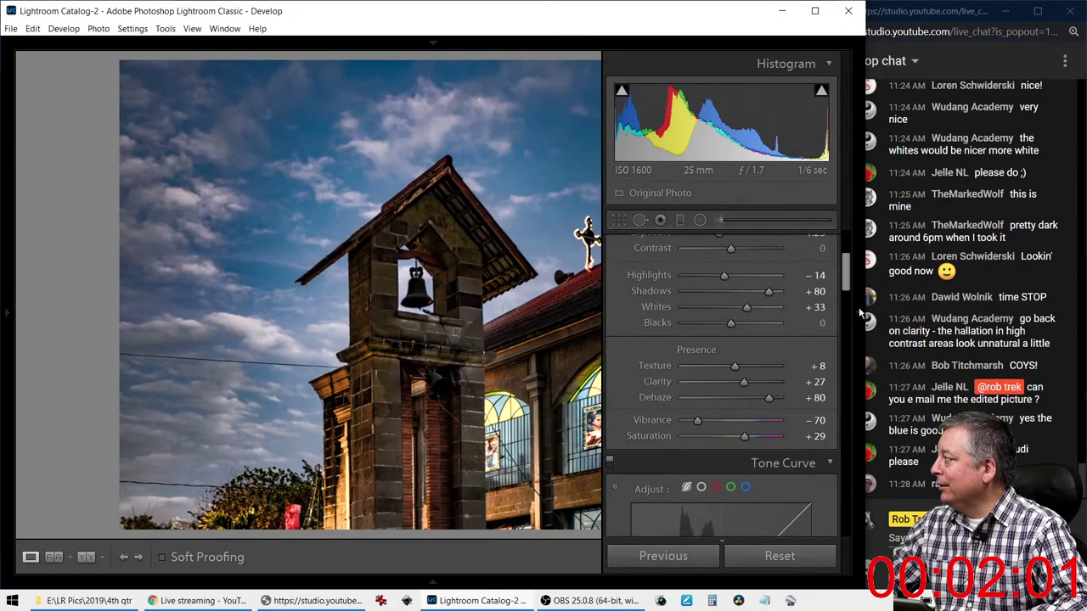
left_click(858, 306)
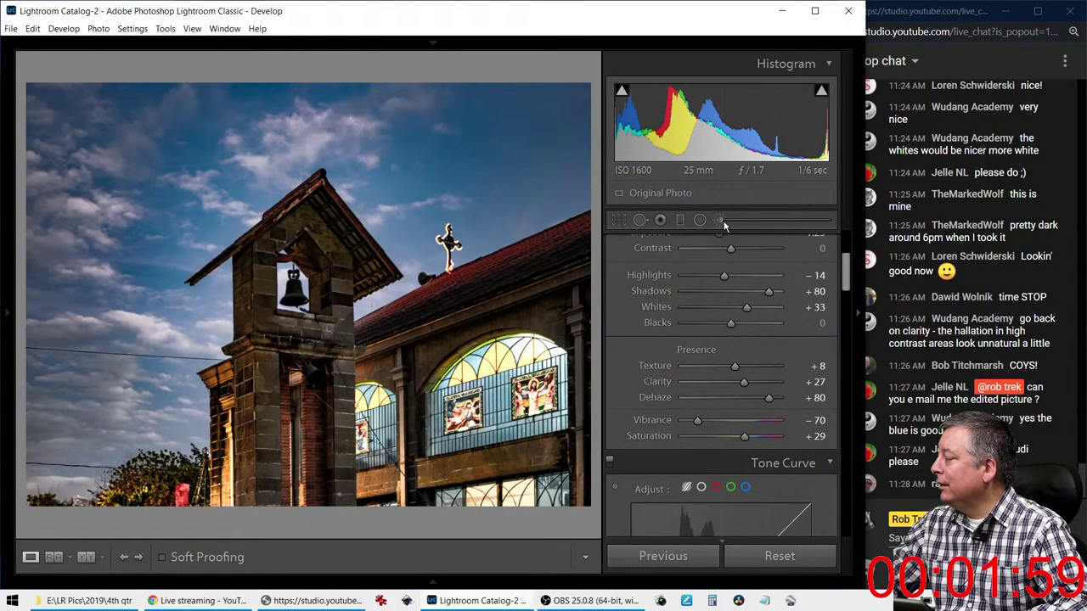
Heal away the two wires crossing the sky beside the tower, using size 74 for the upper and 87 for the lower
left_click(640, 220)
scroll(211, 356, "down", 1)
left_click_drag(214, 356, 26, 349)
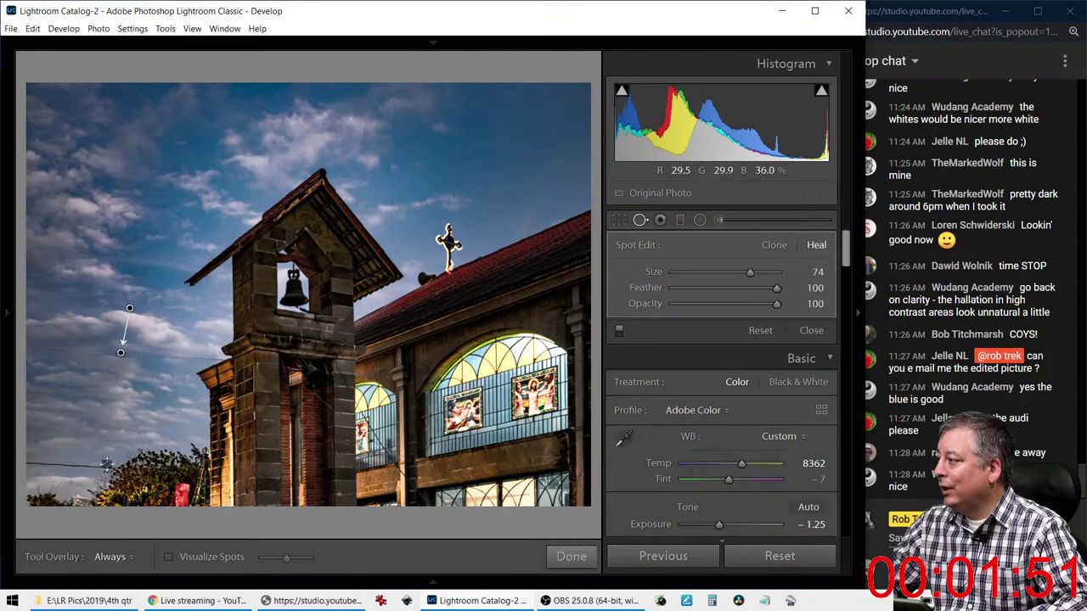
left_click_drag(115, 464, 30, 463)
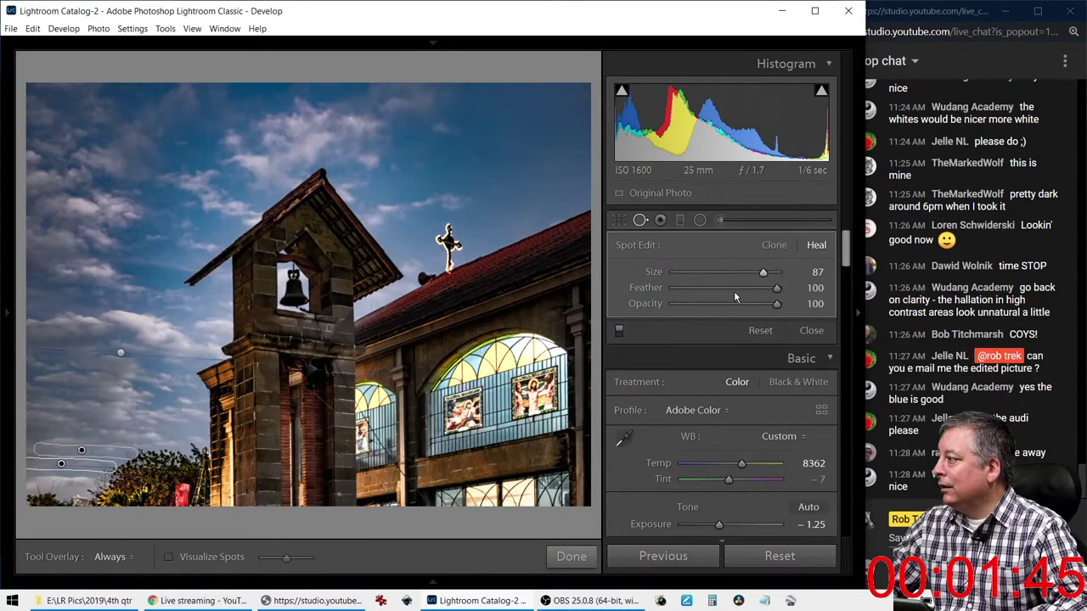
Set the Feather to 0 on the lower wire's heal and 50 on the upper one, and close Spot Removal
left_click_drag(780, 289, 778, 288)
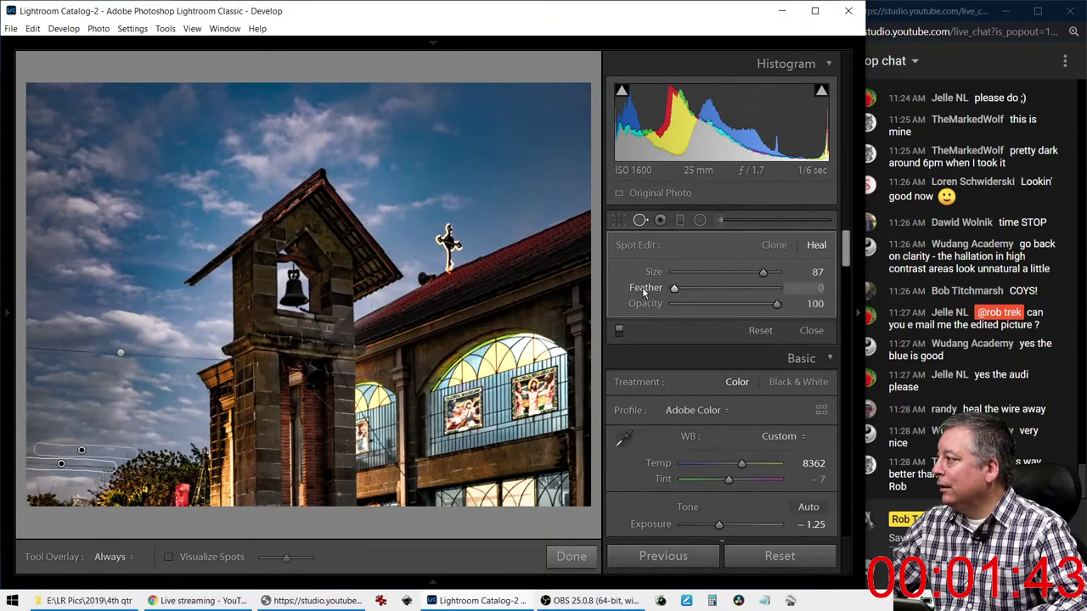
left_click(121, 351)
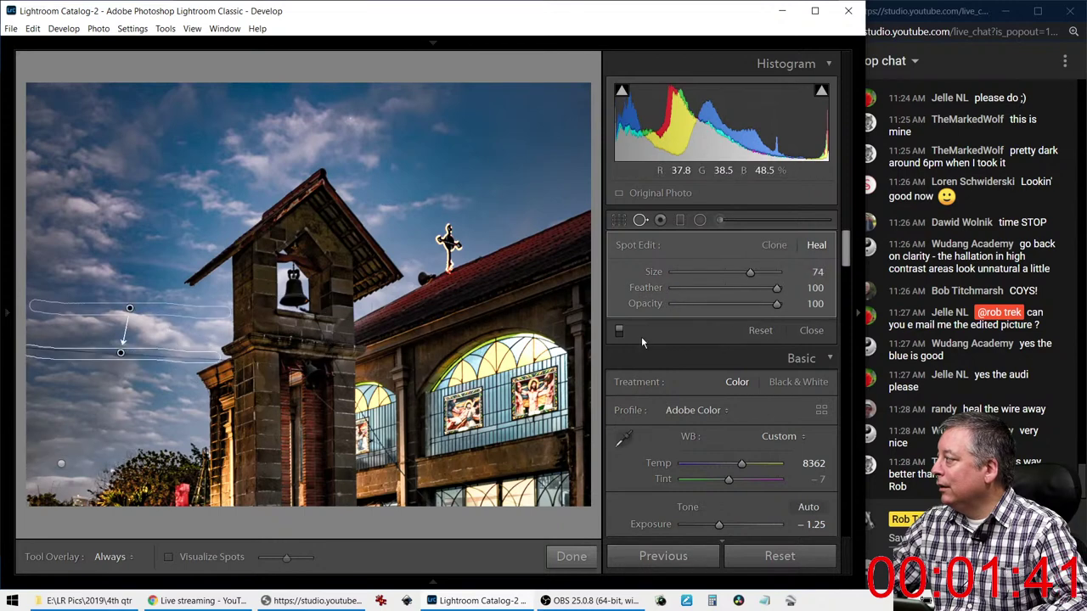
left_click(750, 288)
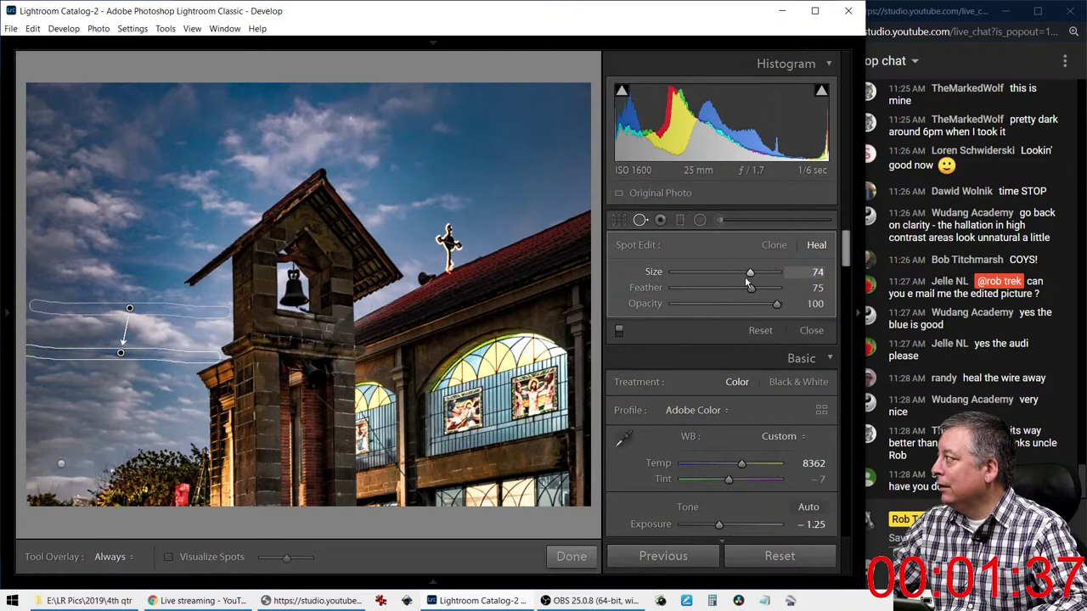
left_click(723, 288)
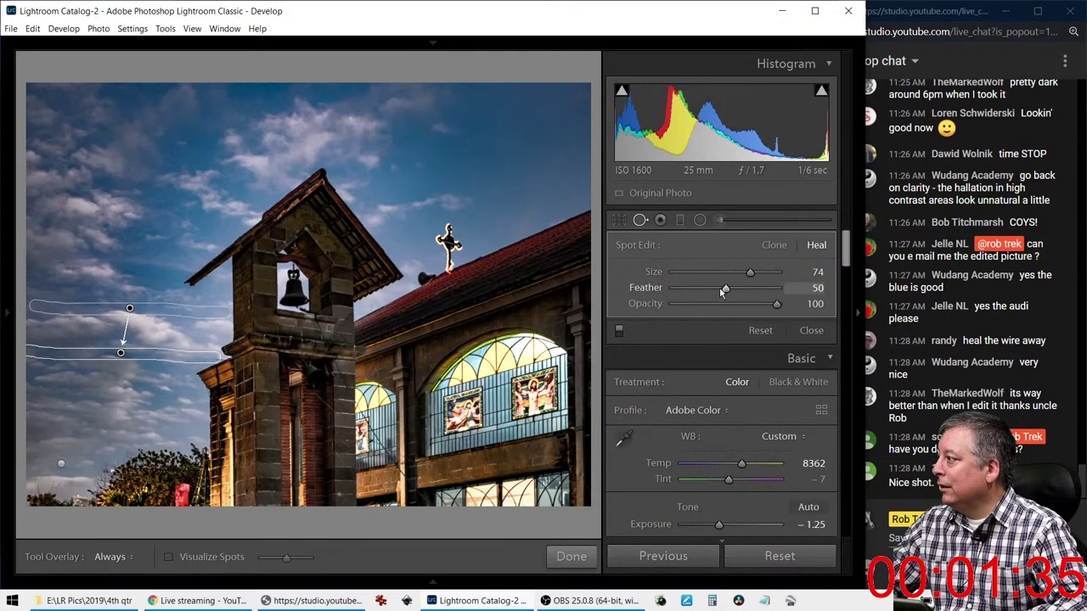
left_click(640, 220)
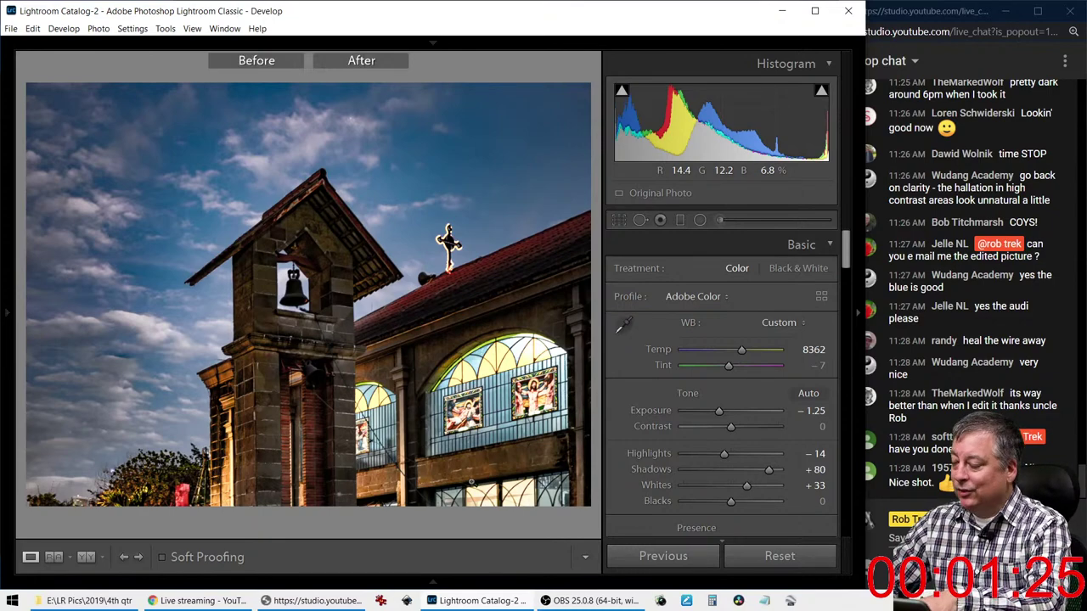
Check the edited church photo in a before/after comparison and at full screen
key("y")
key("y")
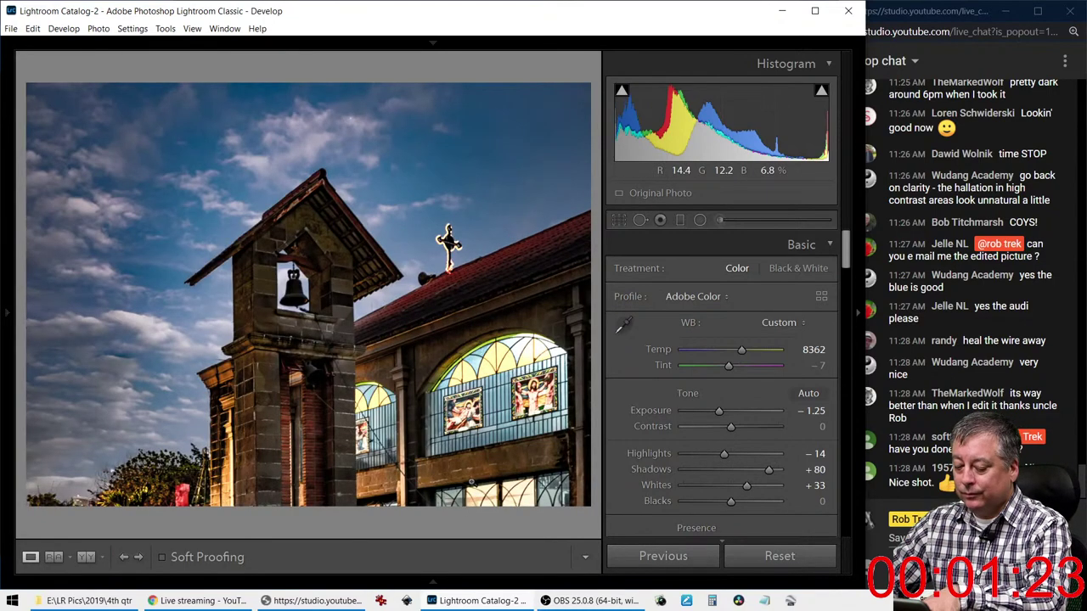
key("f")
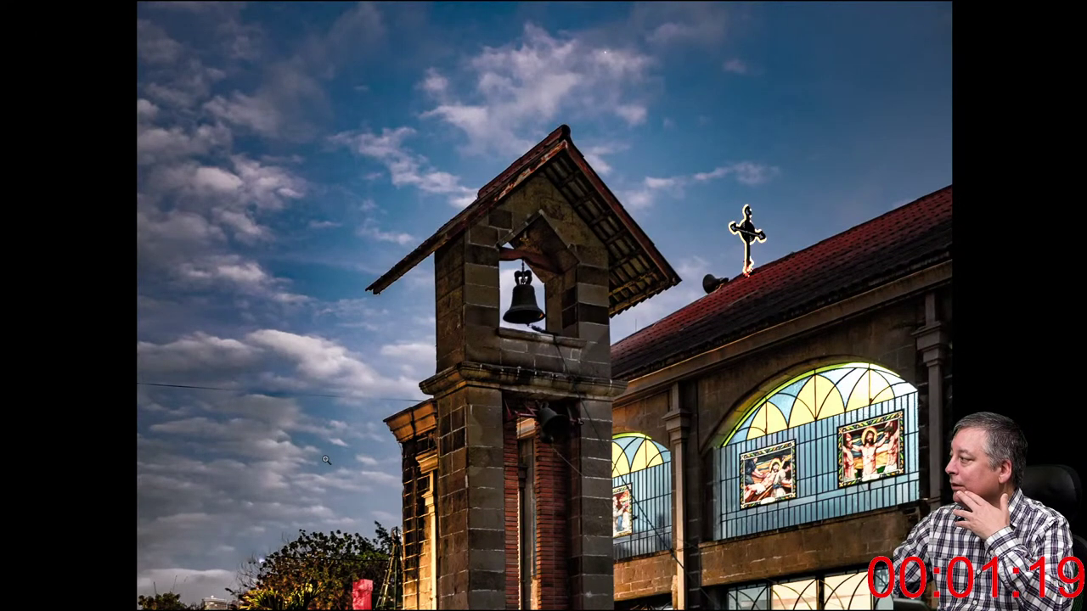
key("f")
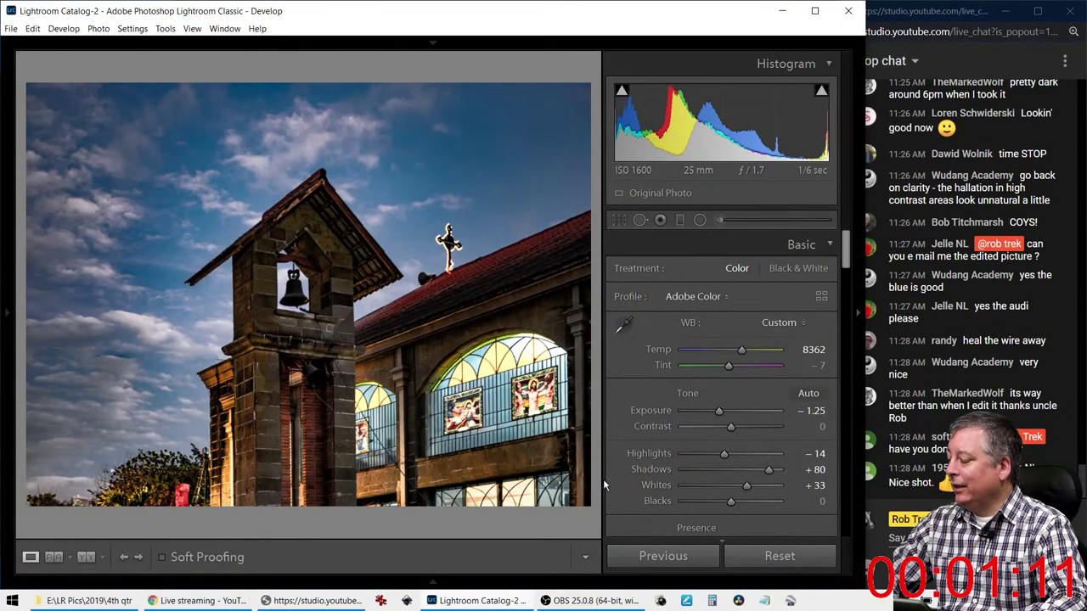
View the church photo in the Library loupe view and examine its metadata, including capture time, lens and exposure
key("e")
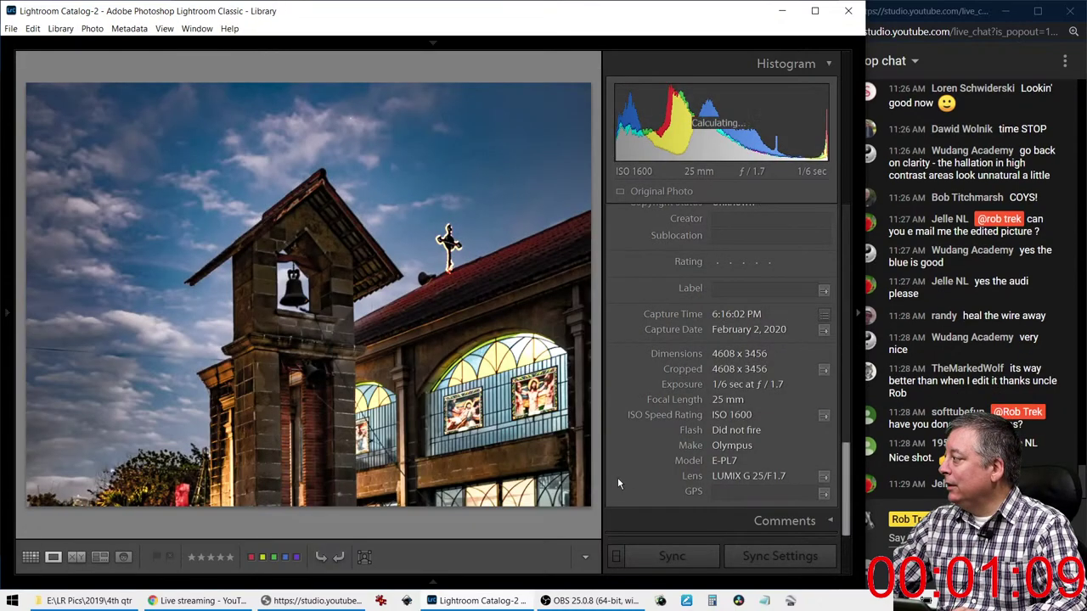
scroll(619, 482, "up", 6)
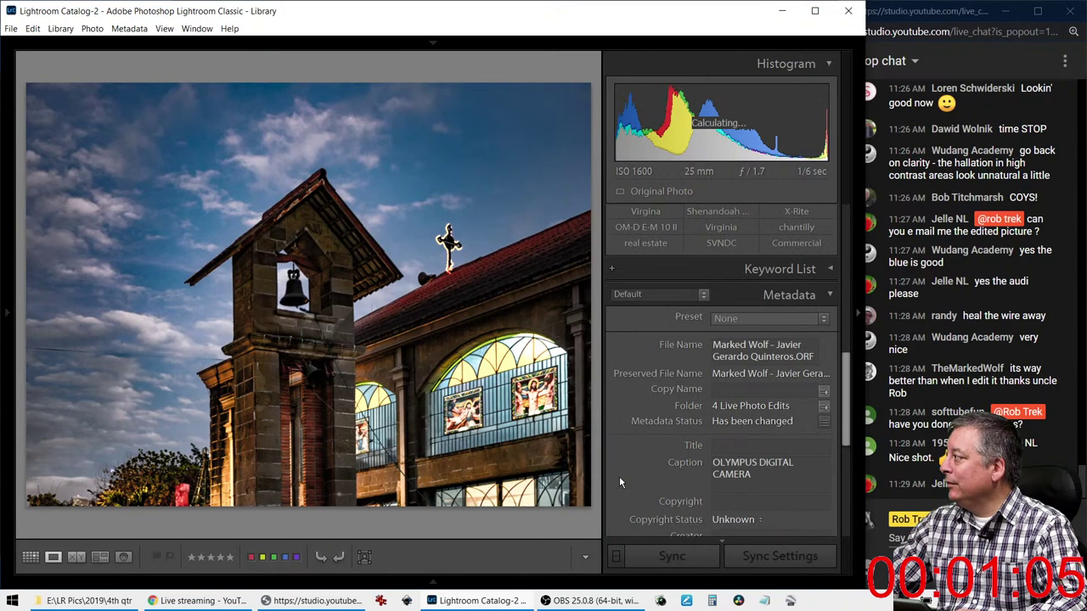
scroll(620, 482, "down", 5)
scroll(619, 482, "down", 3)
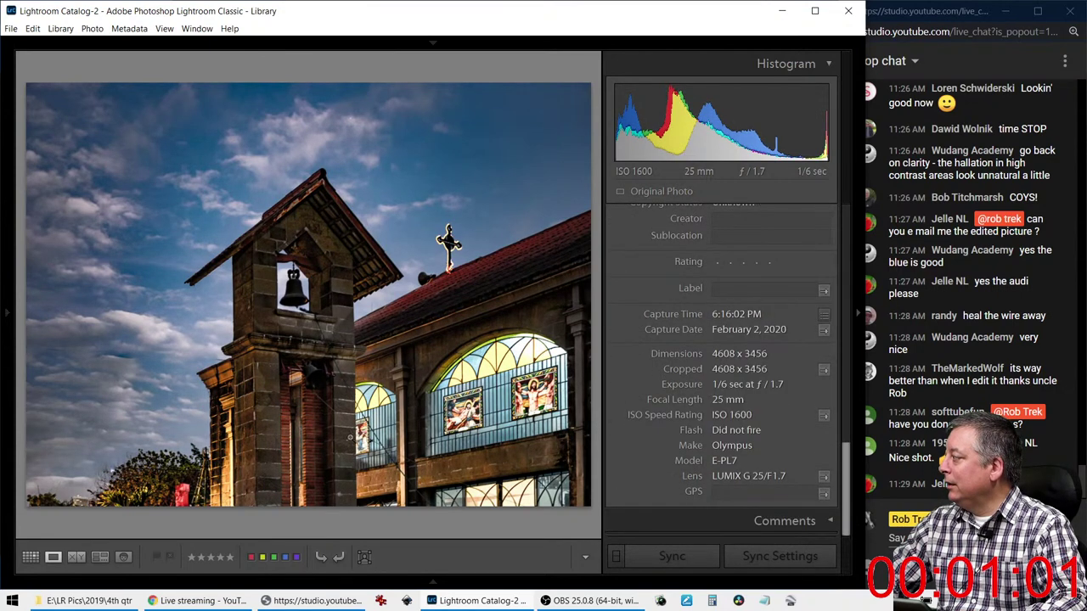
Open the photo of the black-and-white cat from the Library grid and look through its metadata
key("g")
double_click(247, 438)
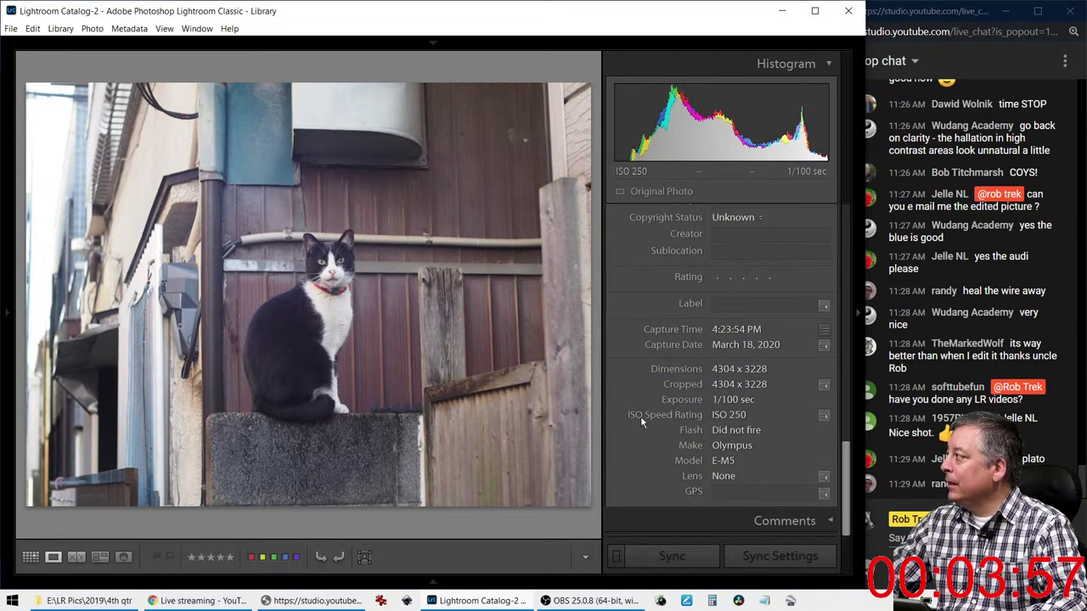
scroll(640, 416, "up", 10)
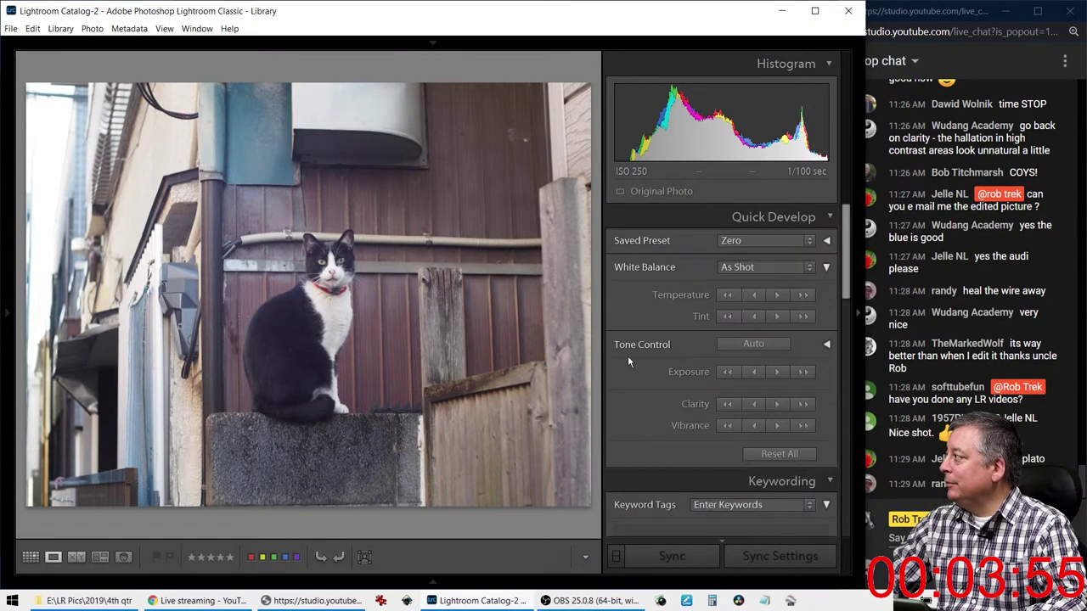
scroll(624, 361, "down", 10)
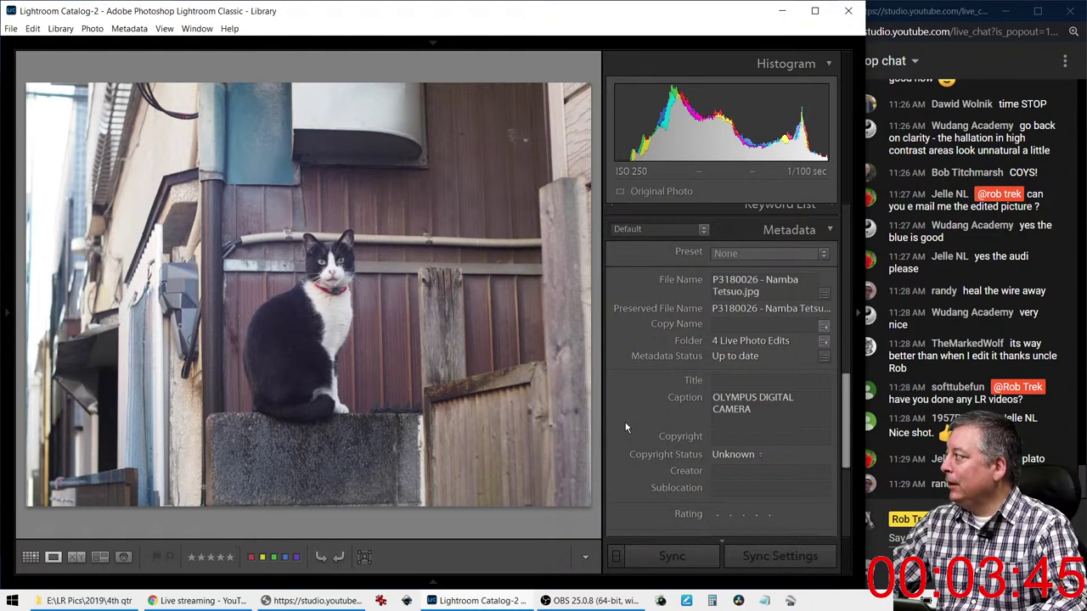
scroll(625, 427, "up", 2)
scroll(625, 427, "down", 3)
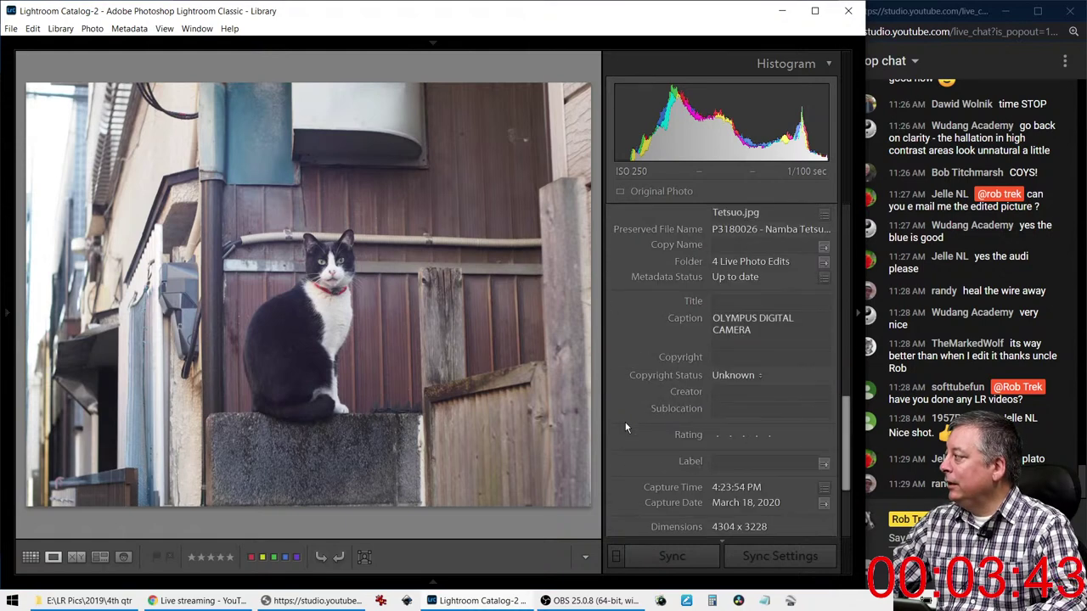
scroll(625, 427, "down", 3)
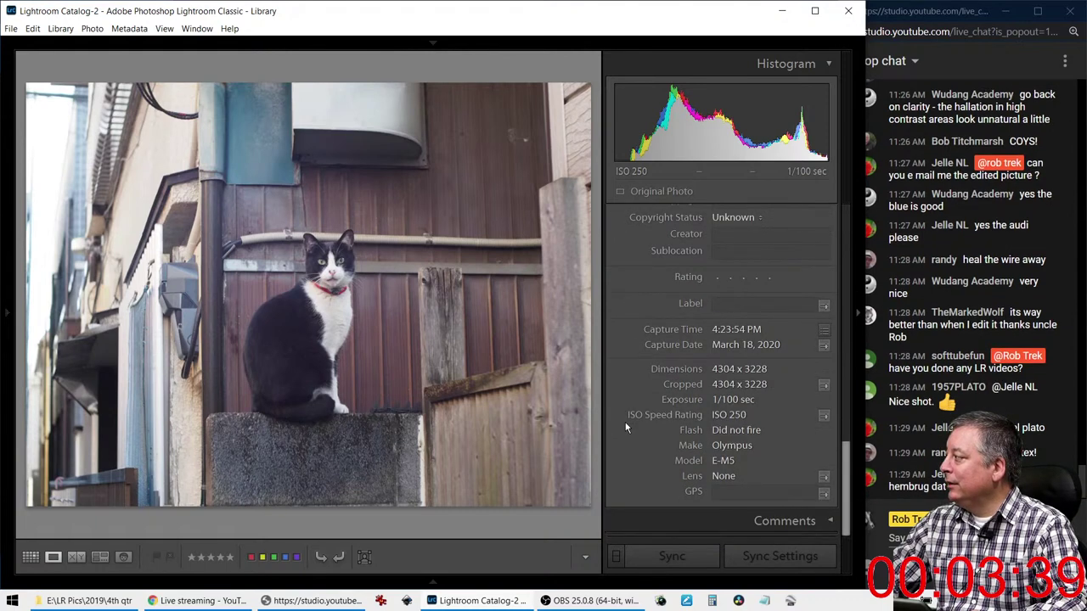
scroll(625, 427, "up", 3)
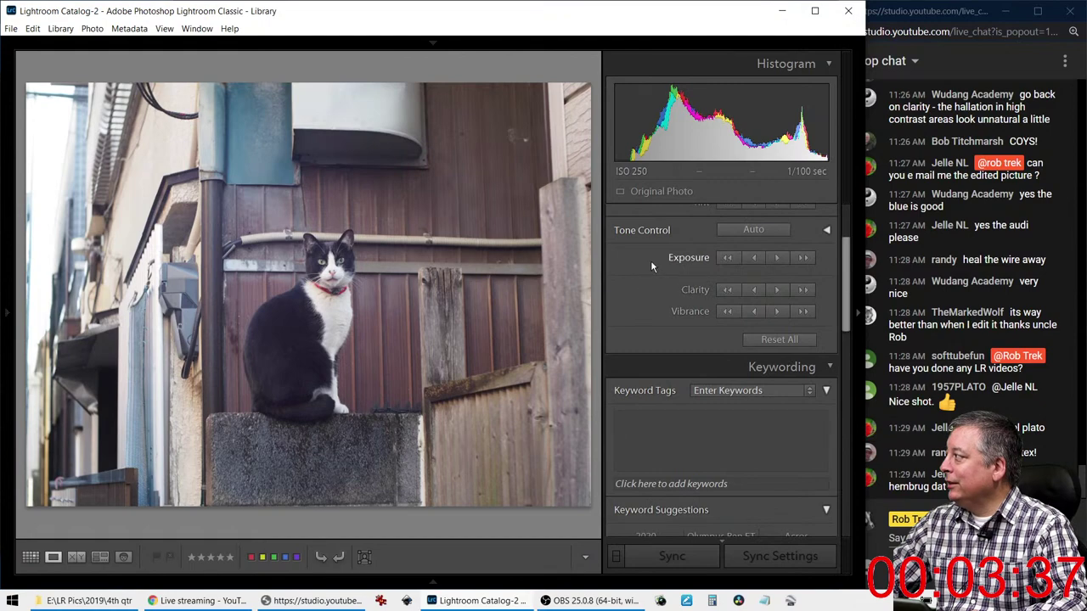
Crop the cat photo in Develop with the 4 x 3 aspect to a portrait frame closer around the cat and the stone block
key("d")
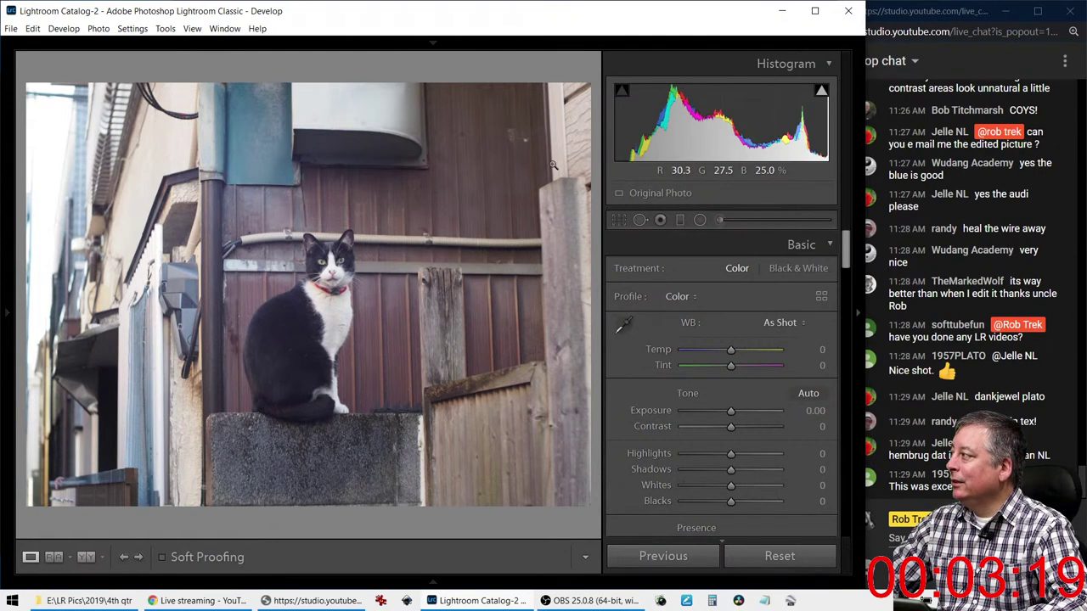
key("r")
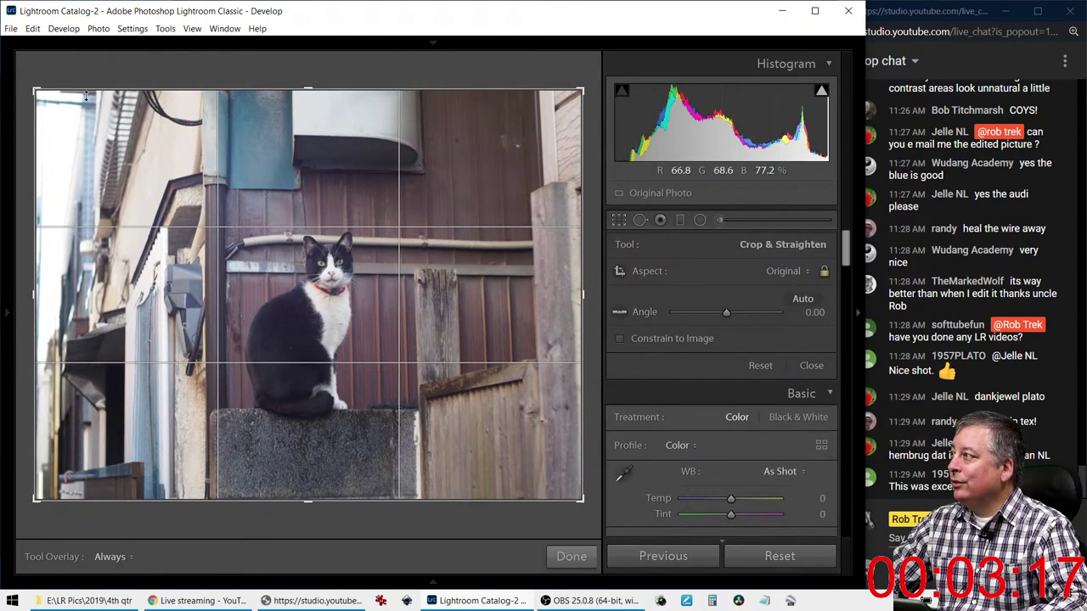
left_click(790, 270)
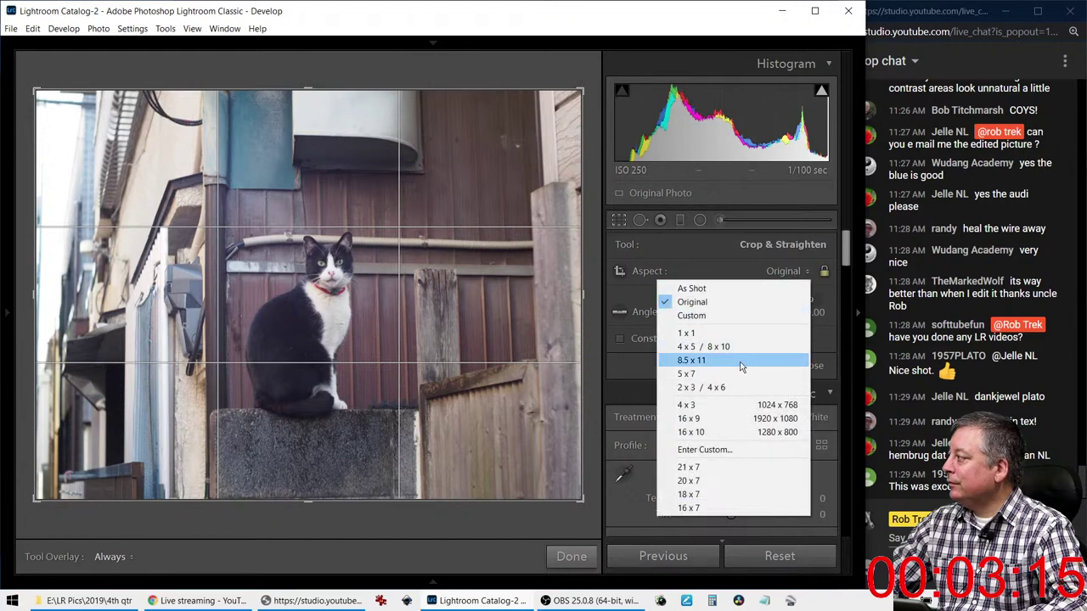
left_click(738, 404)
left_click_drag(35, 91, 156, 96)
left_click_drag(297, 170, 359, 171)
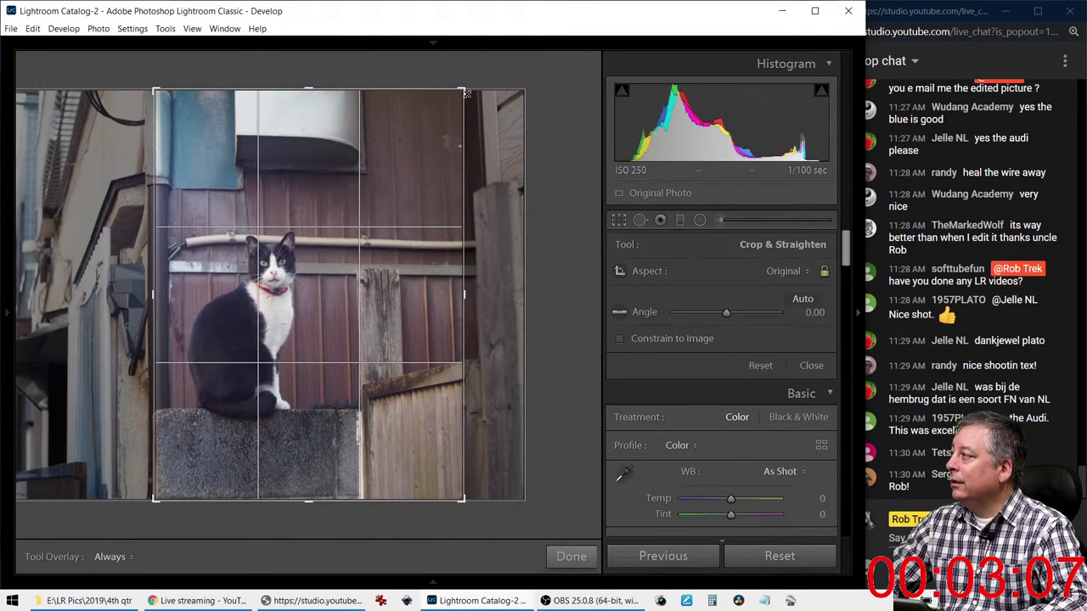
left_click_drag(463, 92, 379, 188)
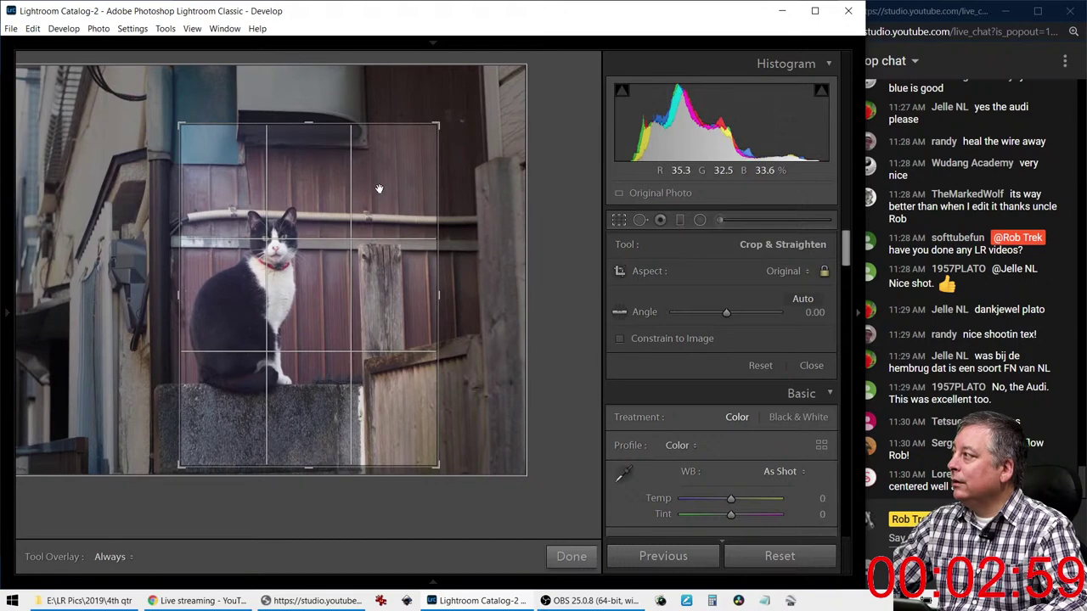
key("Return")
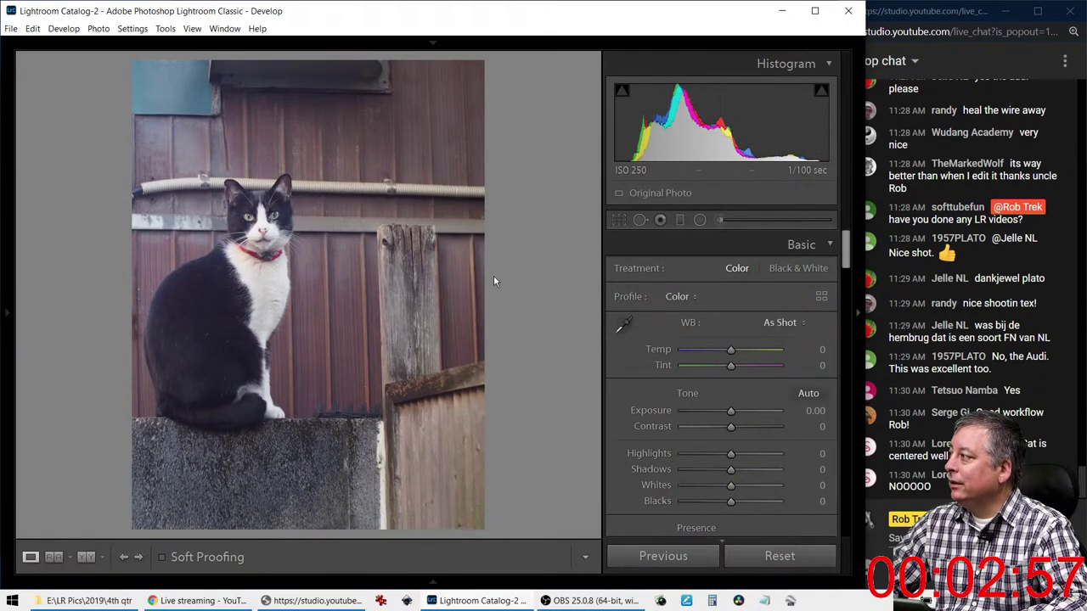
Reposition the photo inside the crop so the cat sits slightly further right in the frame, and apply it
key("r")
mouse_move(386, 280)
left_mouse_down()
mouse_move(376, 275)
mouse_move(392, 276)
left_mouse_up()
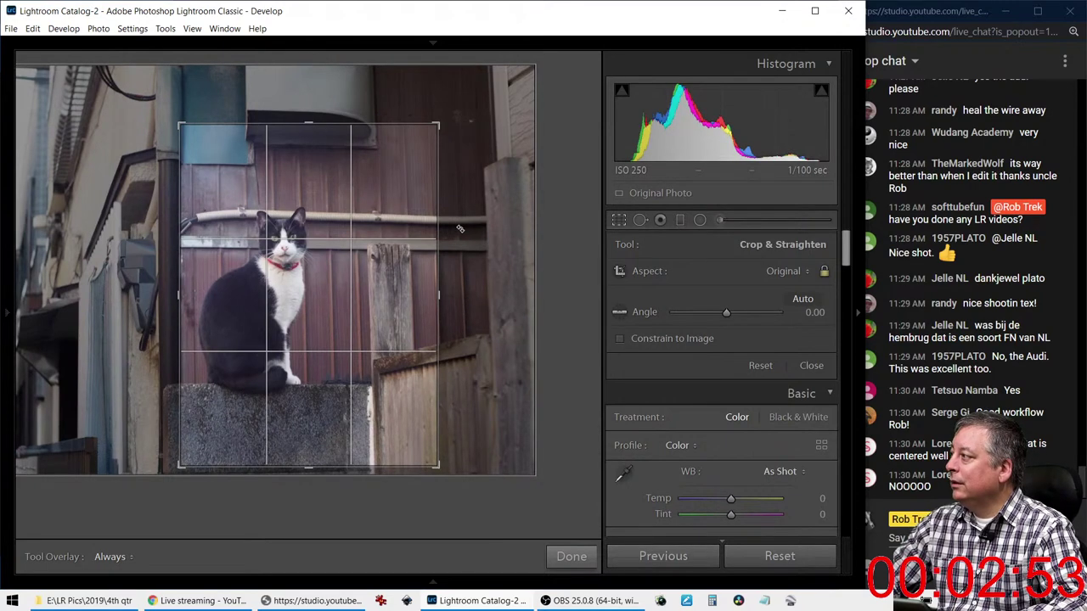
key("Return")
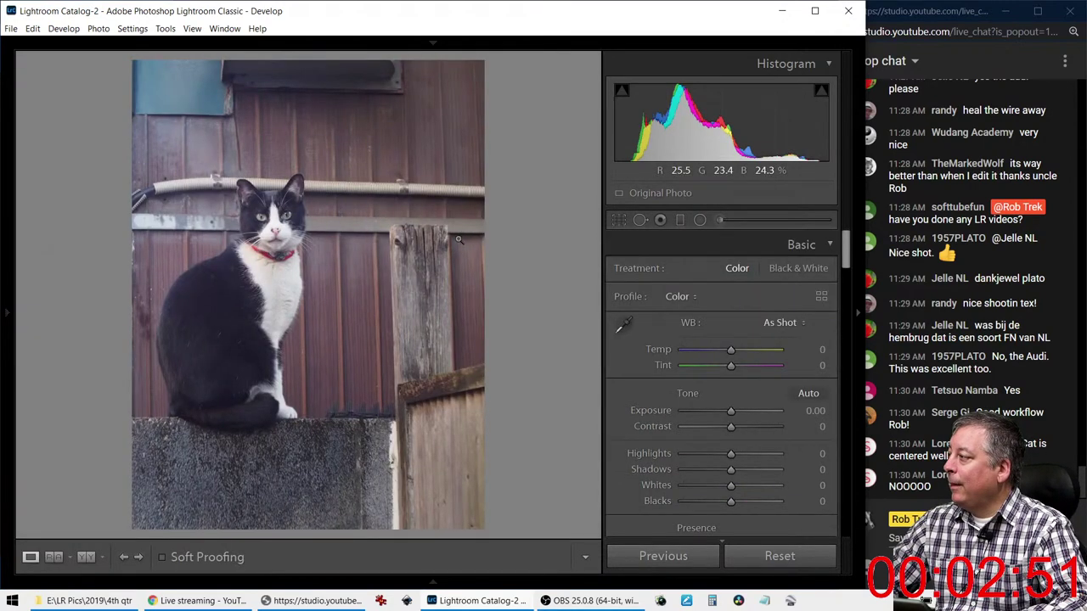
Reopen the crop with the triangle guide overlay, line up the cat's face with its lines, and enlarge the frame slightly
left_click(618, 221)
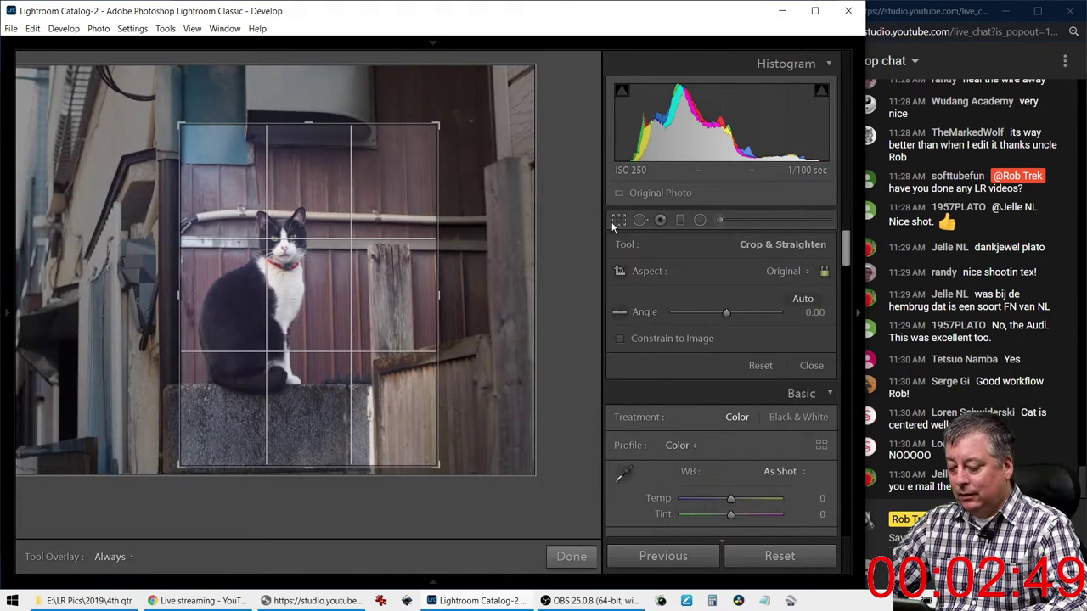
left_click(612, 224)
left_click(612, 224)
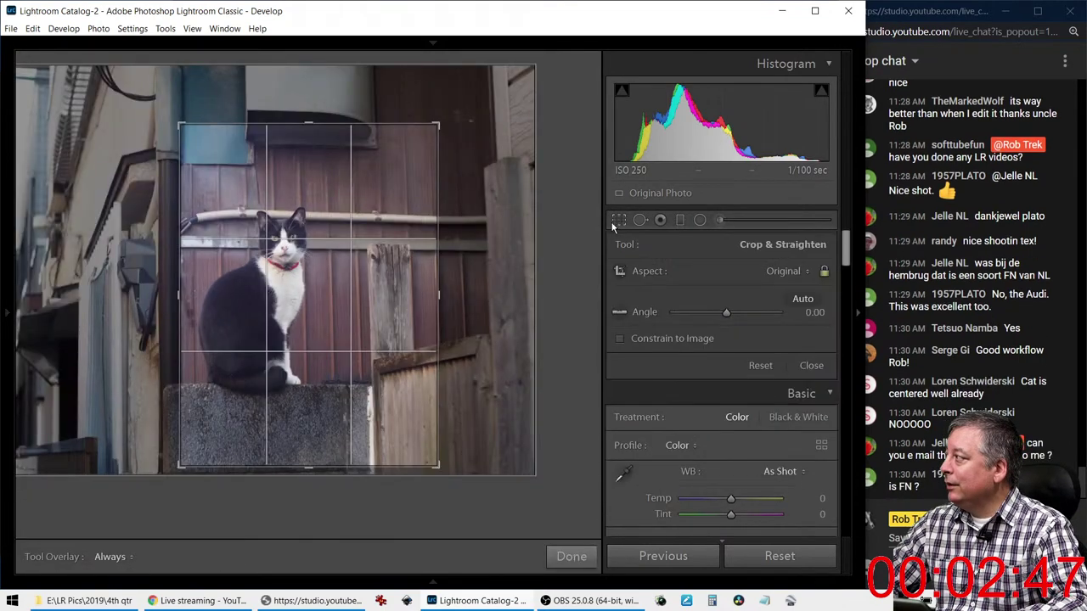
key("o")
key("o")
key("o")
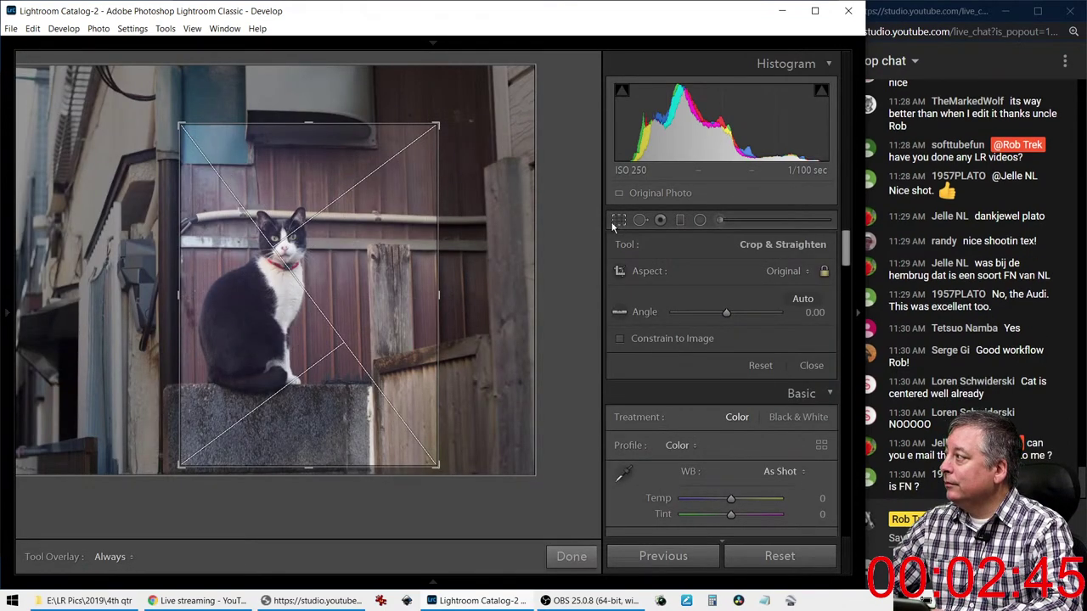
left_click_drag(401, 269, 399, 279)
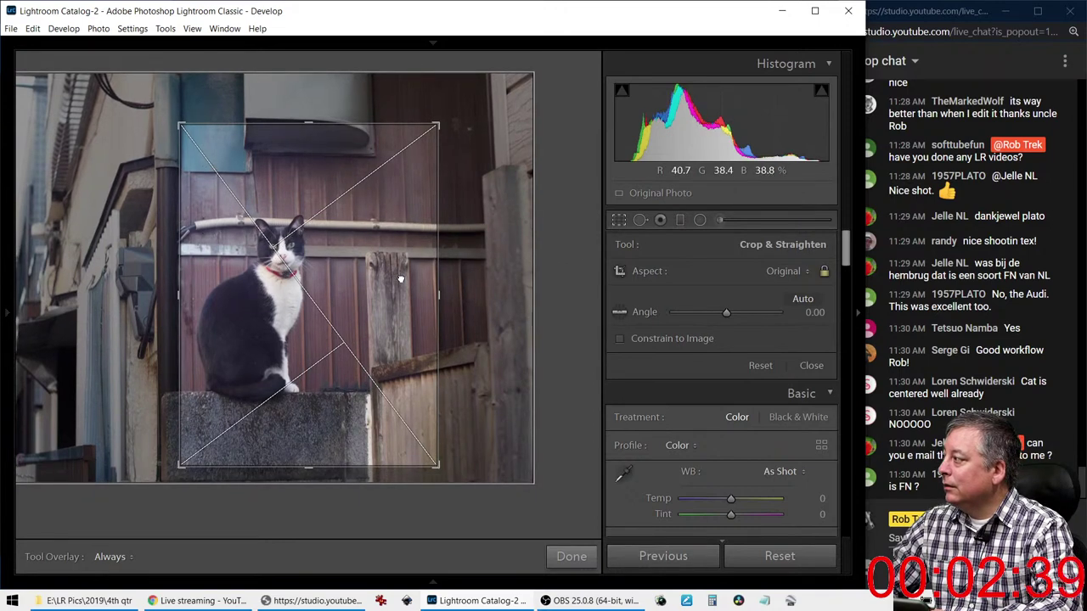
left_click_drag(400, 279, 399, 276)
left_click_drag(438, 465, 444, 474)
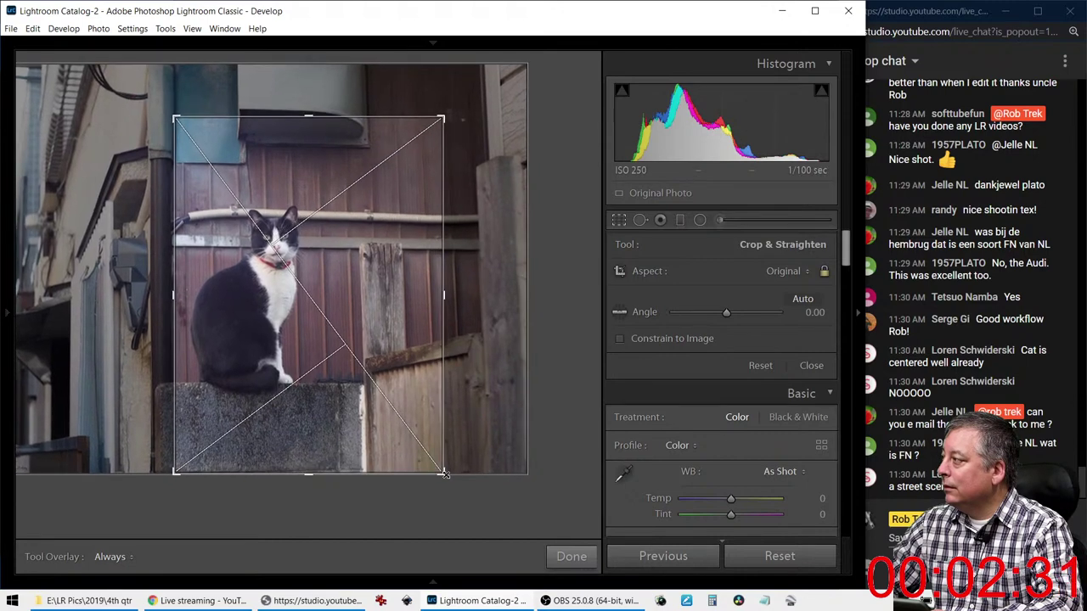
Switch to the golden spiral overlay, tighten the crop so the cat's head sits by the spiral's center, and apply it
key("o")
key("o")
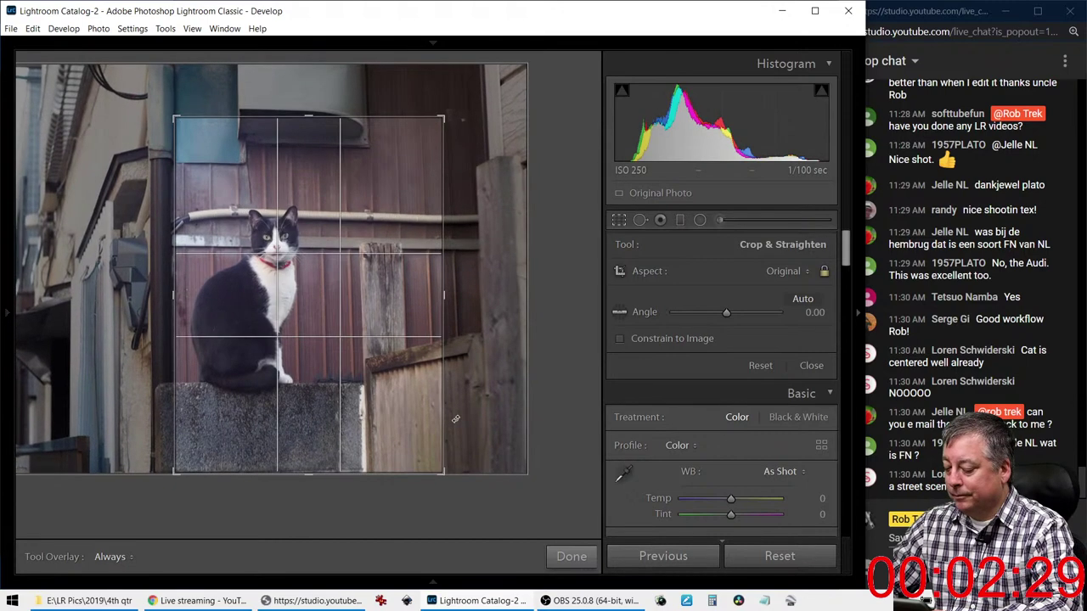
key("o")
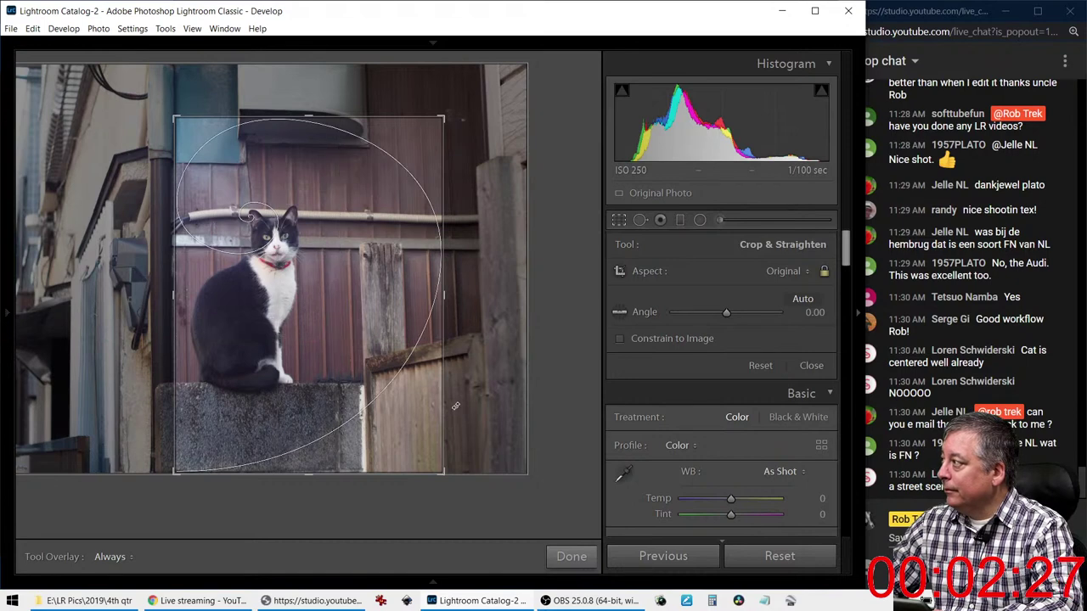
left_click_drag(422, 383, 410, 362)
mouse_move(174, 118)
left_mouse_down()
mouse_move(167, 109)
mouse_move(184, 129)
left_mouse_up()
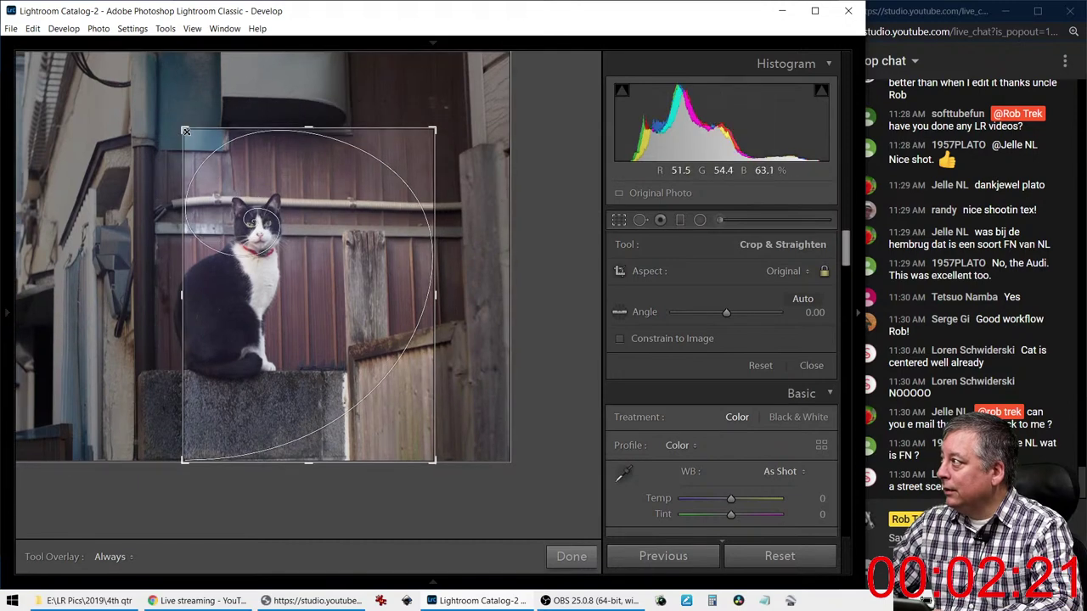
left_click_drag(231, 177, 260, 176)
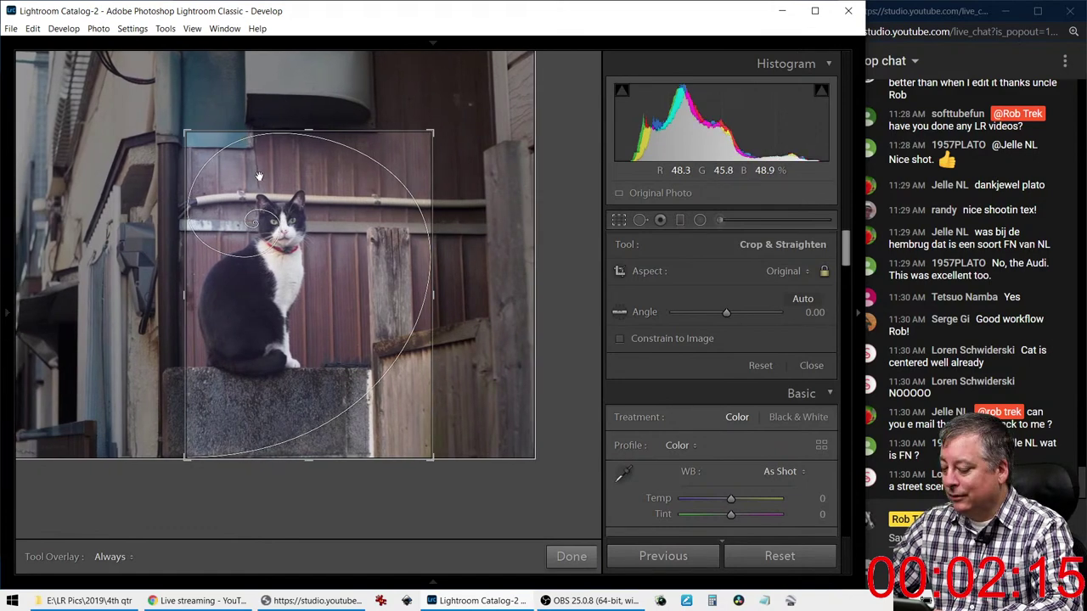
key("o")
key("Return")
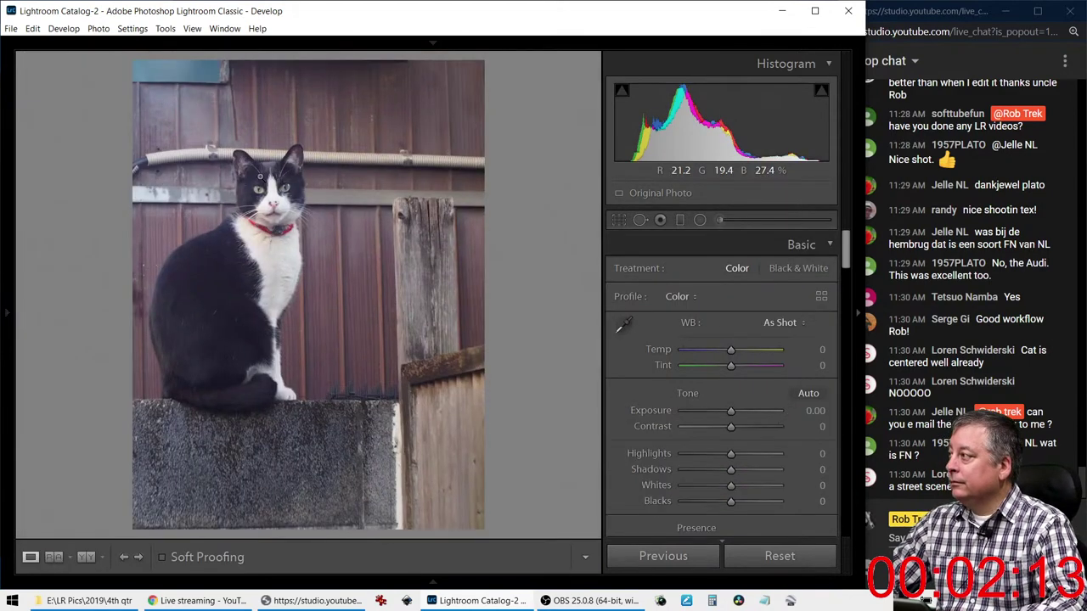
Tighten the crop with the rule-of-thirds overlay to cut out the blue panel above the cat, and apply it
key("r")
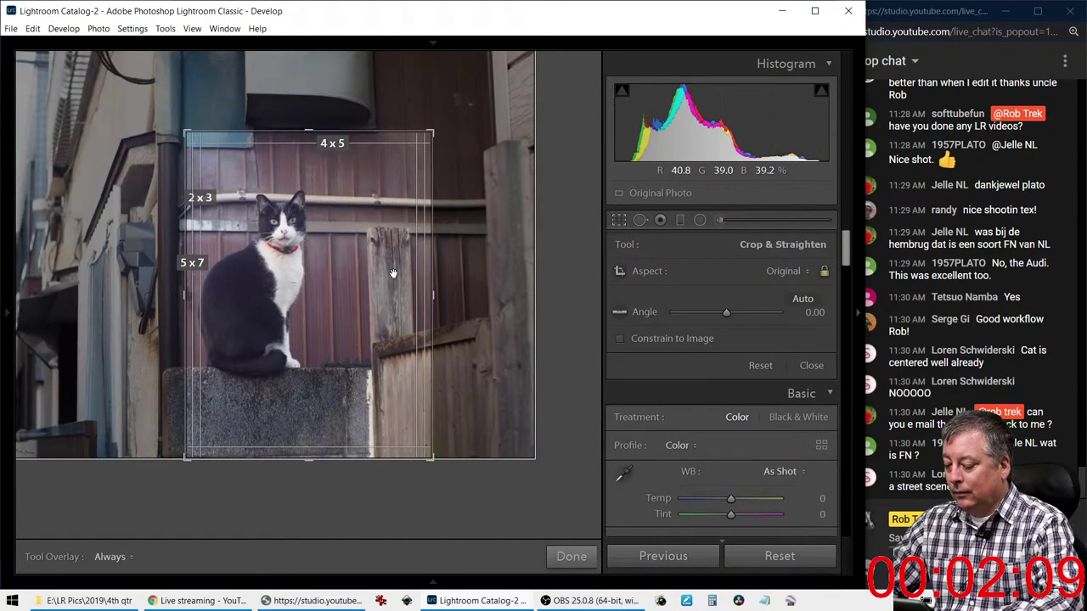
key("o")
key("o")
left_click_drag(393, 273, 358, 292)
left_click_drag(185, 134, 208, 158)
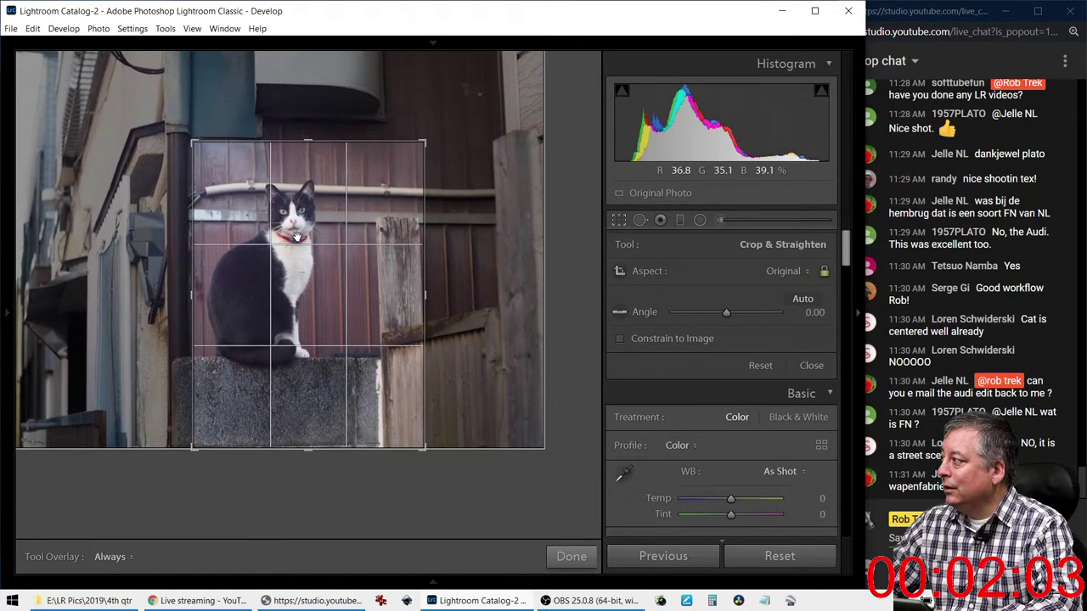
key("Return")
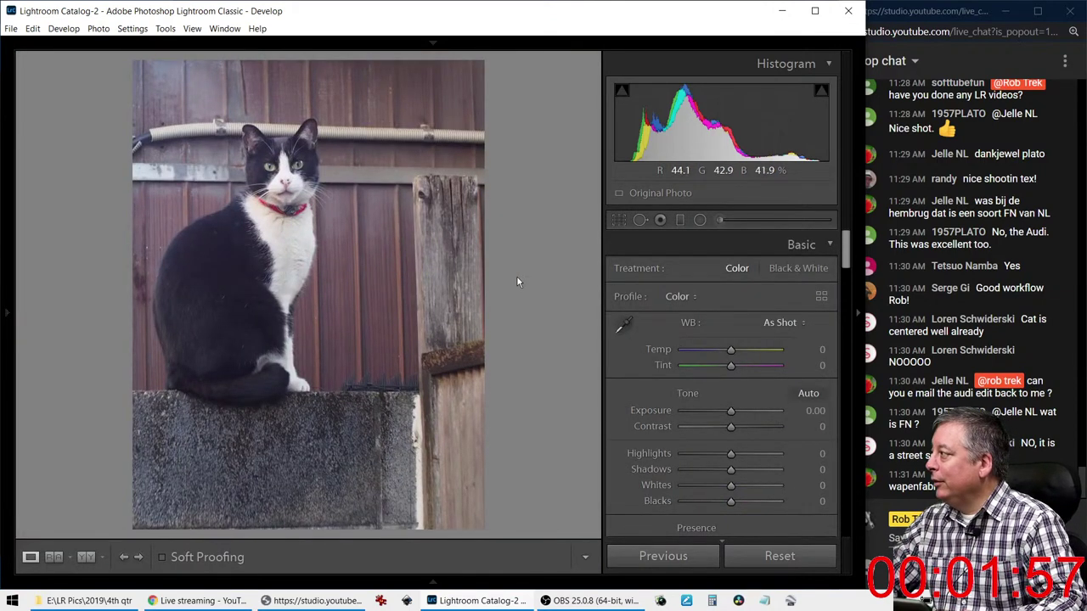
Preview the cat photo in black and white, restore its color, and raise Saturation to +100
scroll(737, 445, "down", 2)
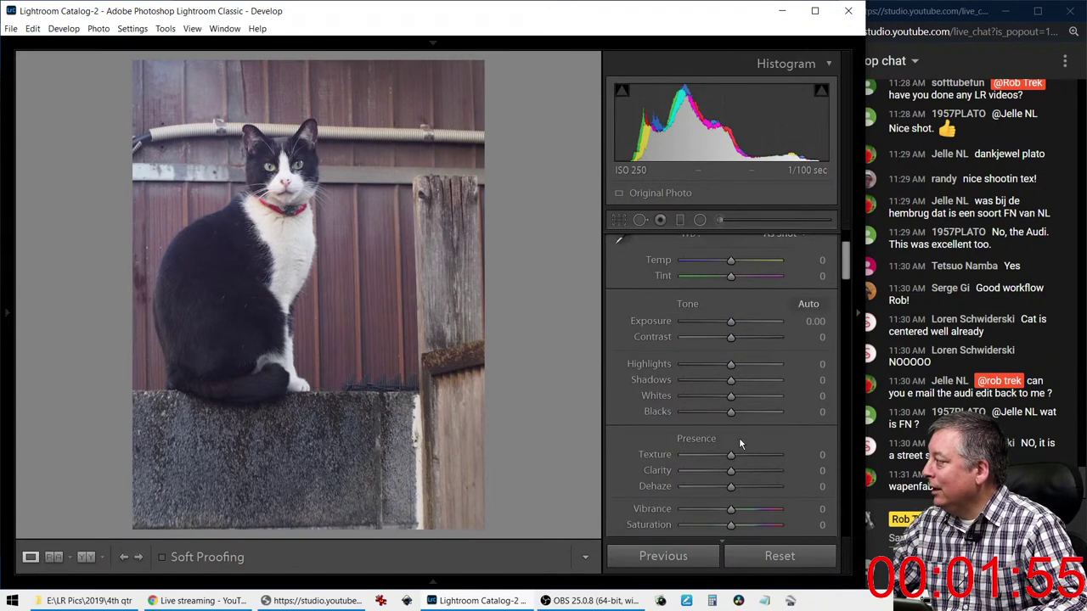
key("v")
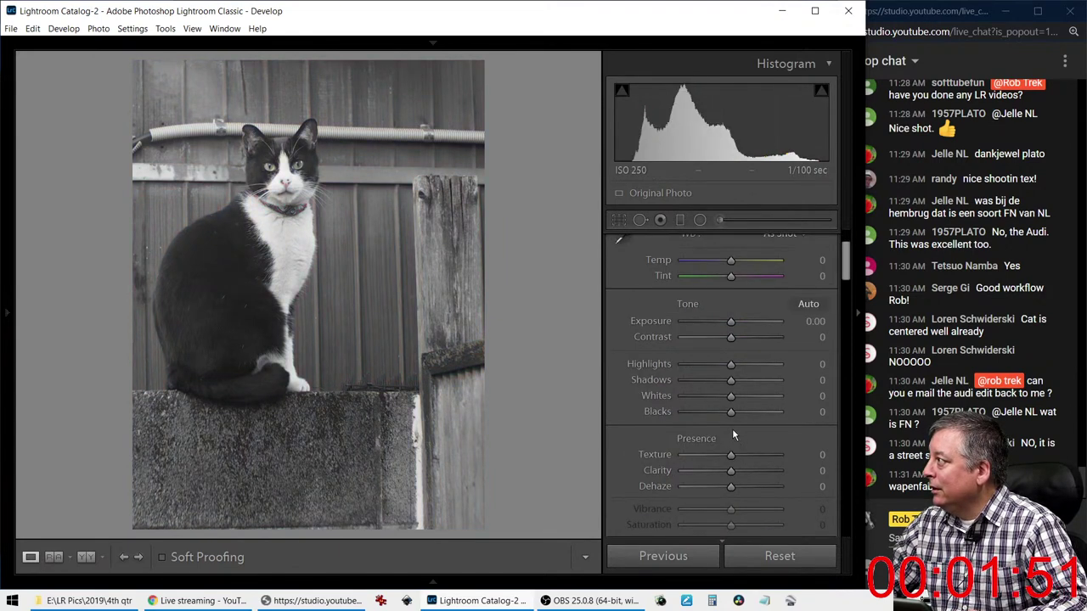
key("v")
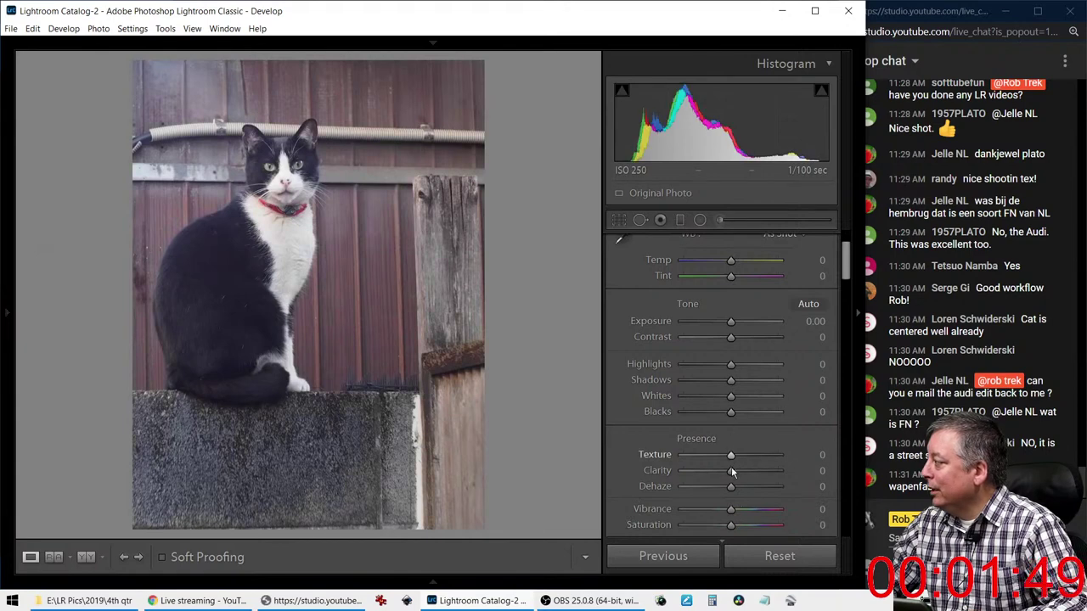
scroll(732, 433, "down", 2)
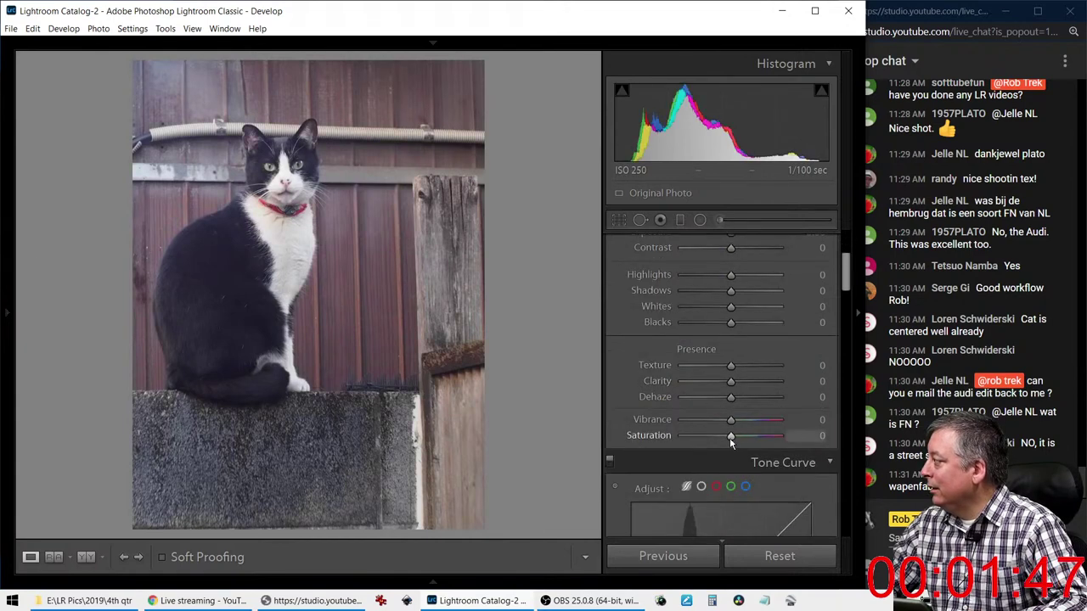
left_click_drag(730, 438, 785, 436)
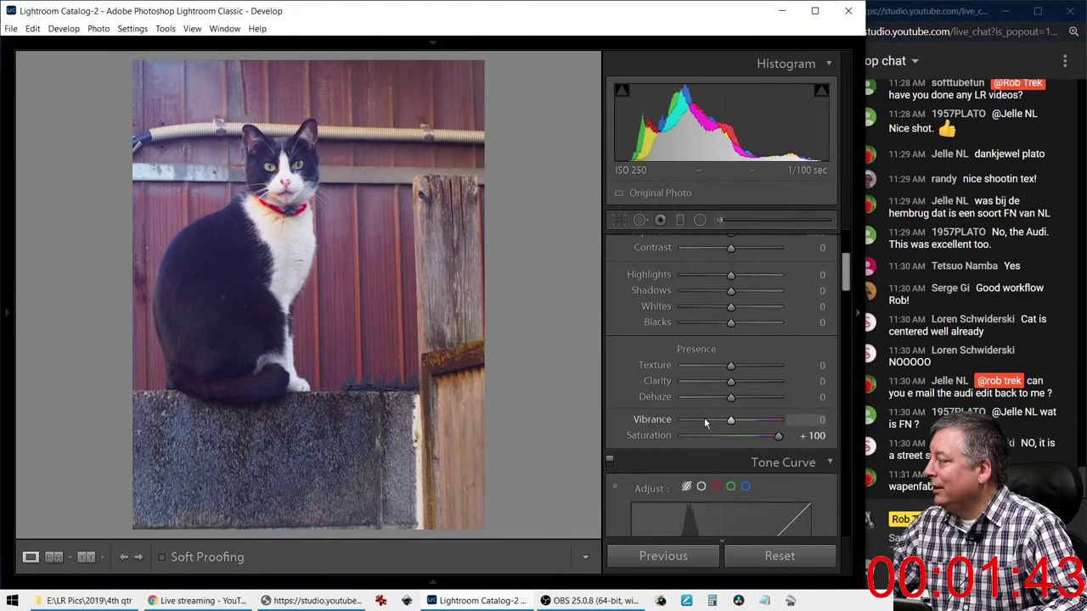
Try a wider, full-height portrait crop that includes the blue panel, the air duct and the neighboring wall
key("r")
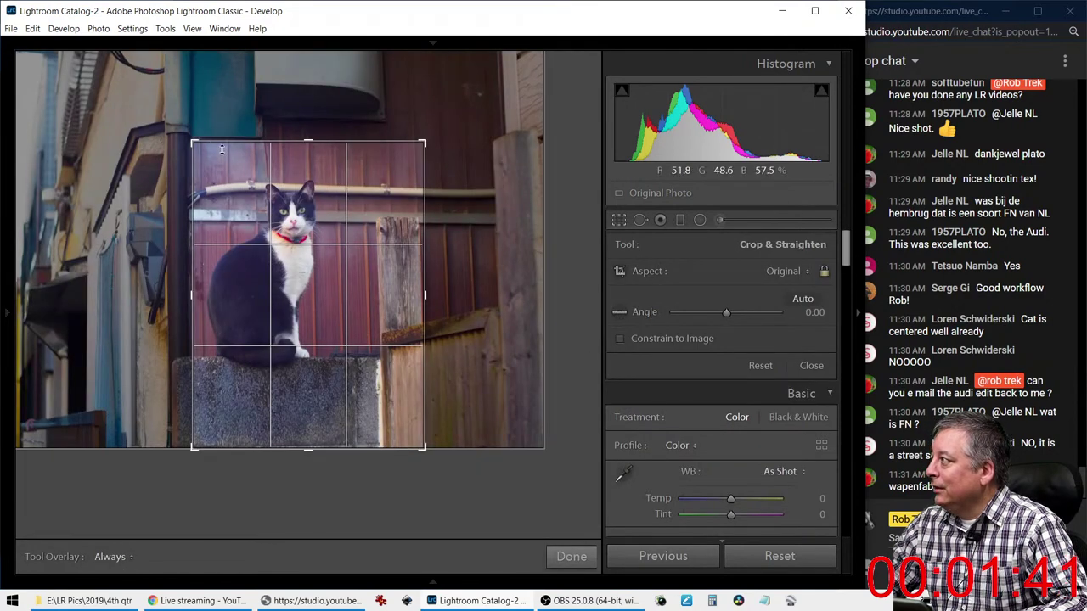
left_click_drag(197, 143, 131, 51)
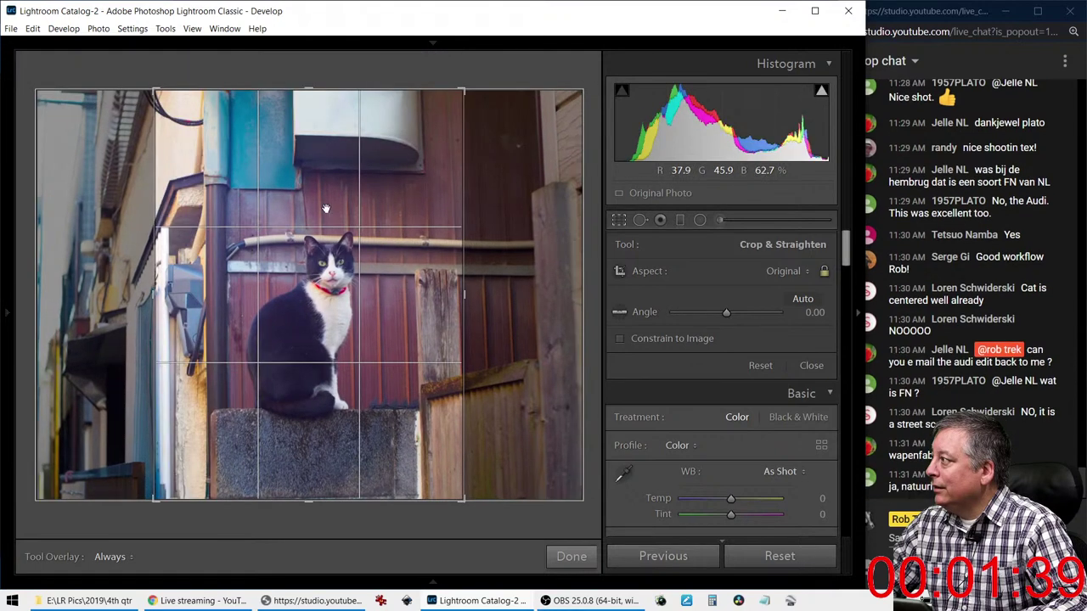
key("Return")
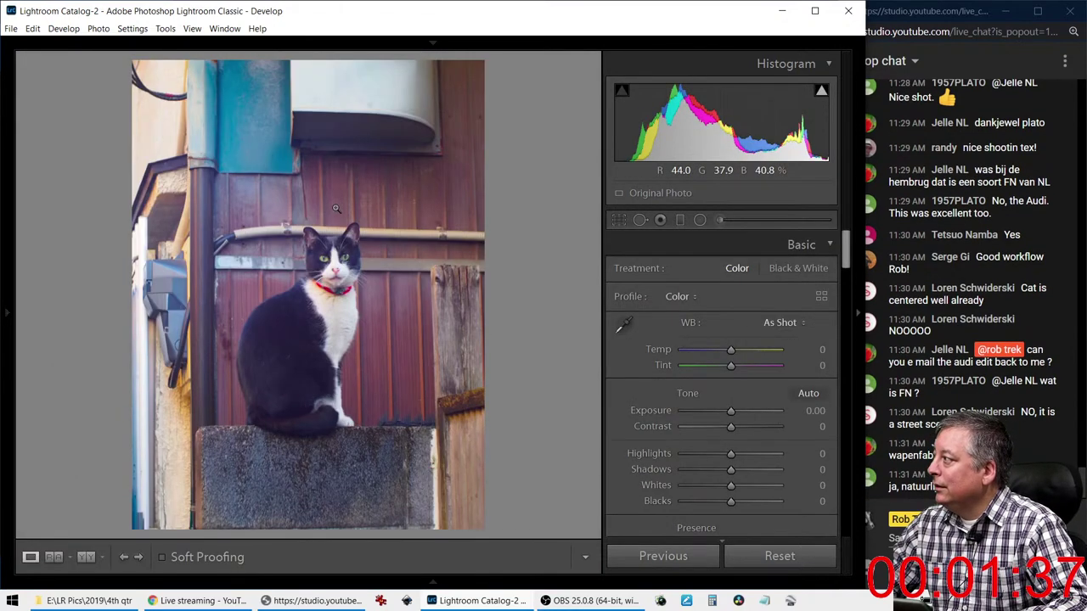
key("r")
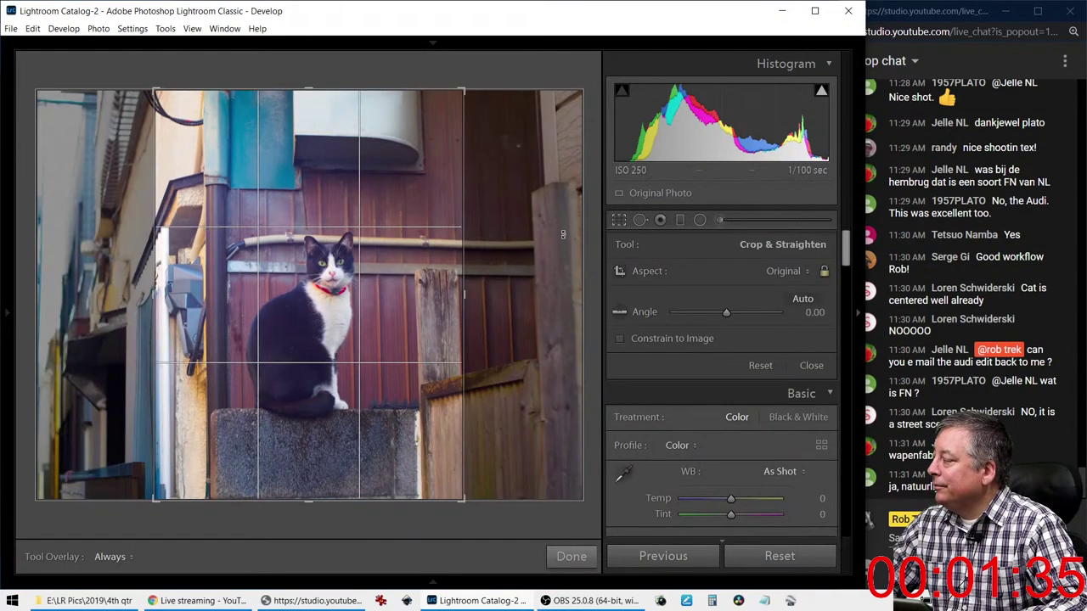
left_click(620, 220)
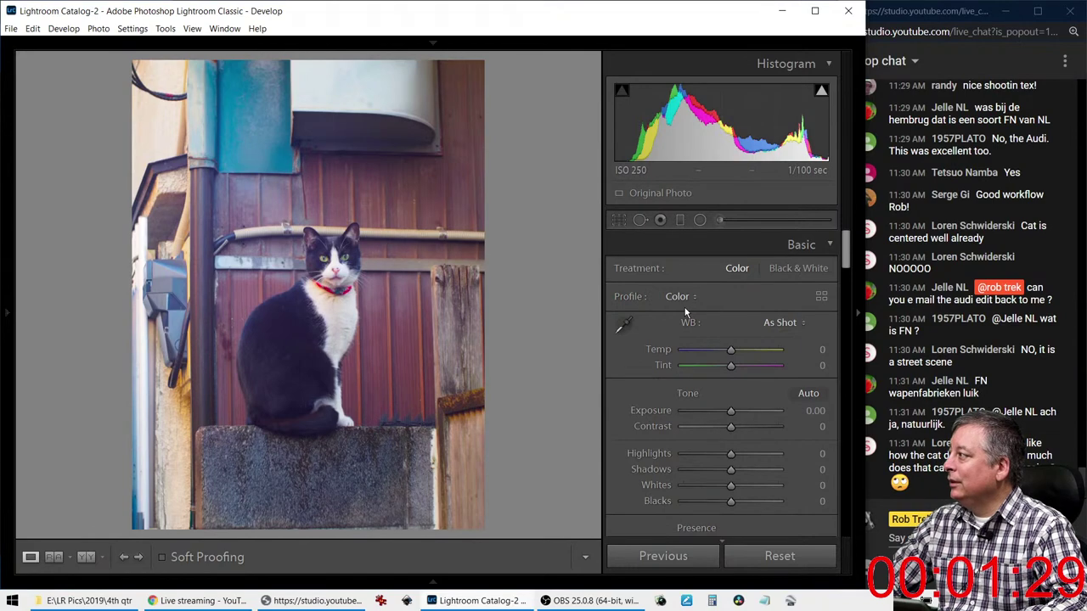
Crop the photo tightly around the cat again, leaving out the blue panel and the neighboring wall
key("r")
left_click_drag(162, 99, 190, 139)
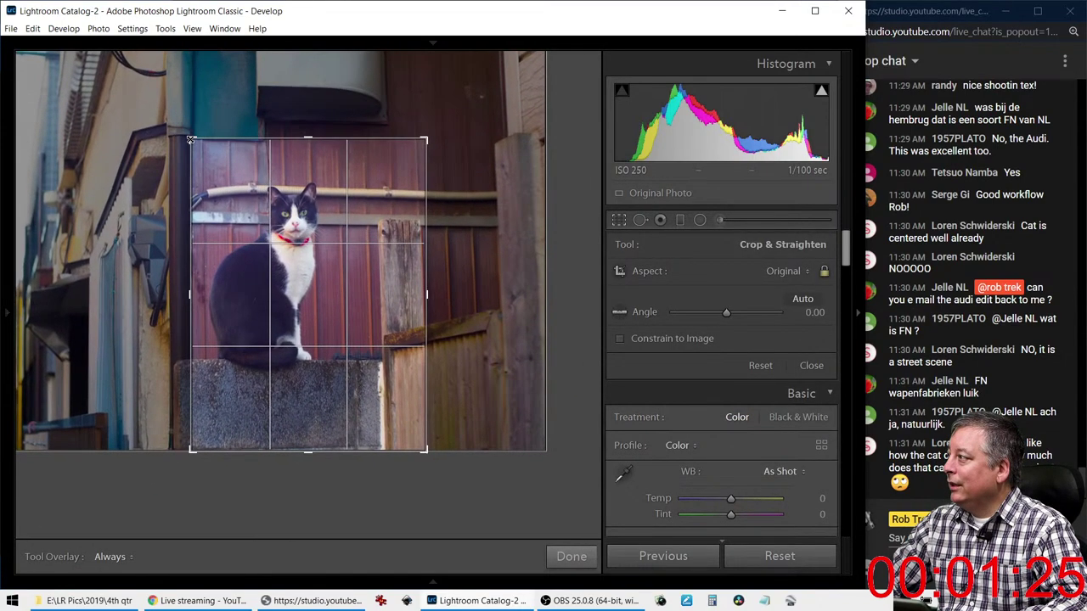
key("Return")
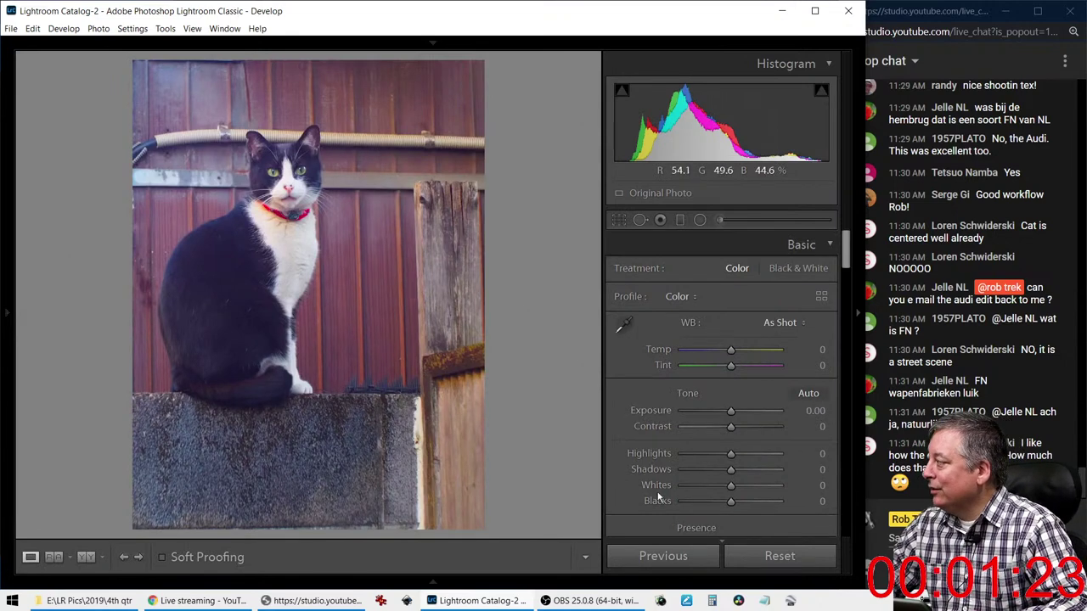
Apply Auto tone, and adjust Blacks to -70, Shadows to +6, Highlights to -36, Temp to +11 and Tint to +8
left_click(807, 394)
left_click_drag(715, 504, 735, 478)
left_click_drag(728, 453, 713, 454)
left_click_drag(730, 350, 737, 369)
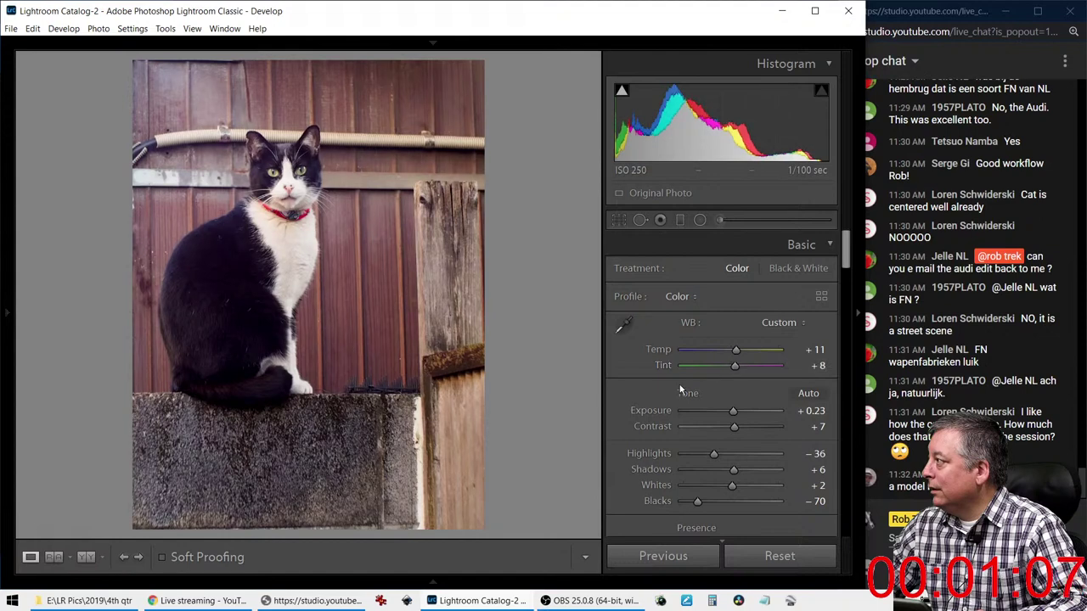
Set Vibrance to -39, Saturation to +77, Texture to +8, Clarity to +13 and Dehaze to +20
scroll(679, 380, "down", 3)
left_click_drag(738, 419, 713, 425)
mouse_move(730, 382)
left_mouse_down()
mouse_move(738, 368)
mouse_move(740, 400)
left_mouse_up()
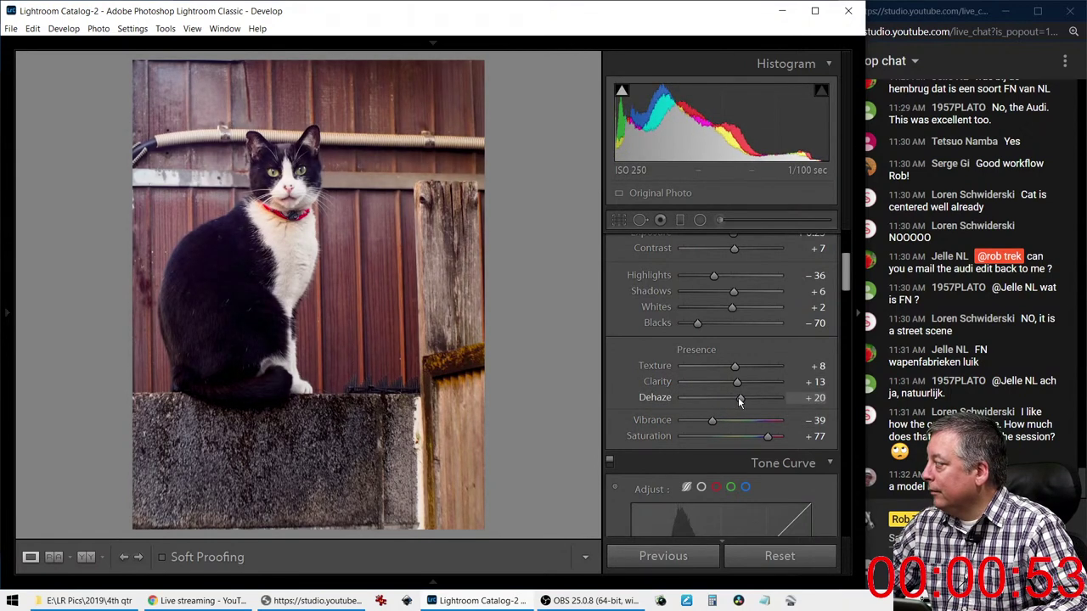
Set color noise reduction to 5, sharpening Amount to 70 and sharpening Masking to 84
scroll(721, 447, "down", 3)
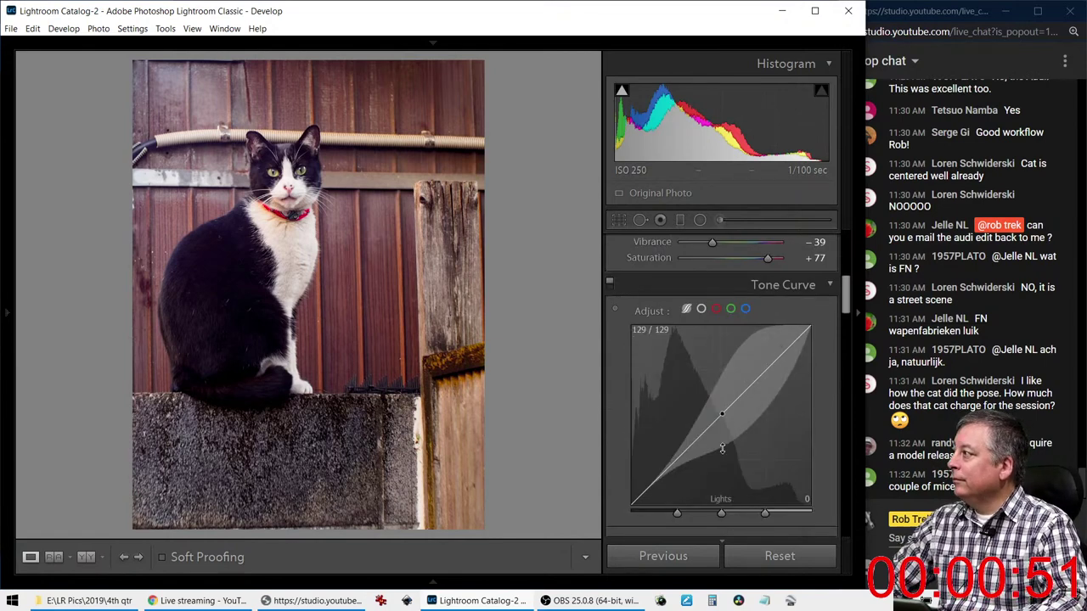
scroll(721, 448, "down", 10)
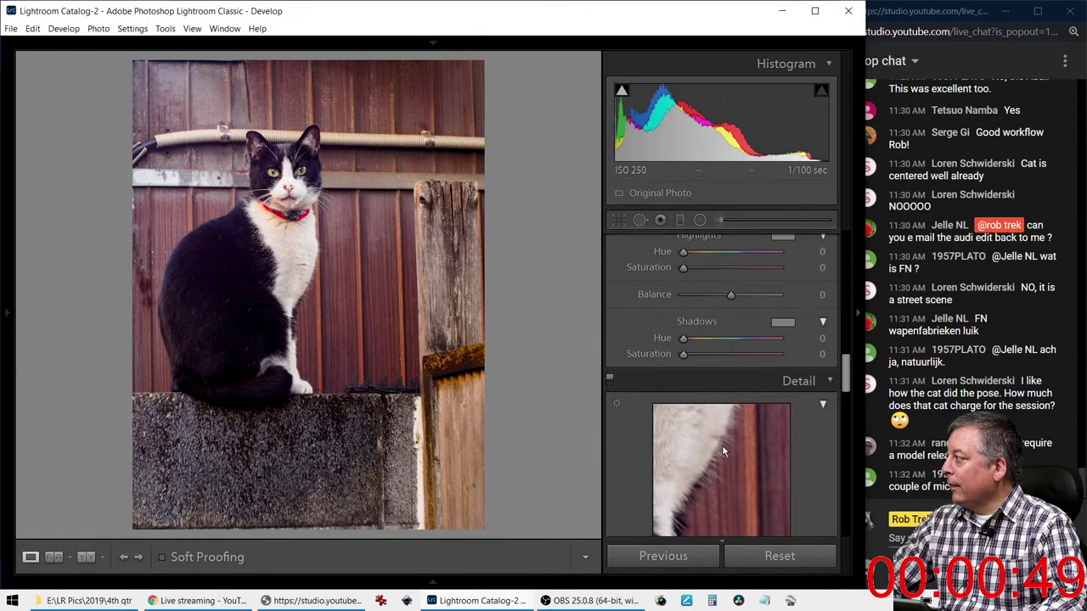
scroll(722, 450, "down", 3)
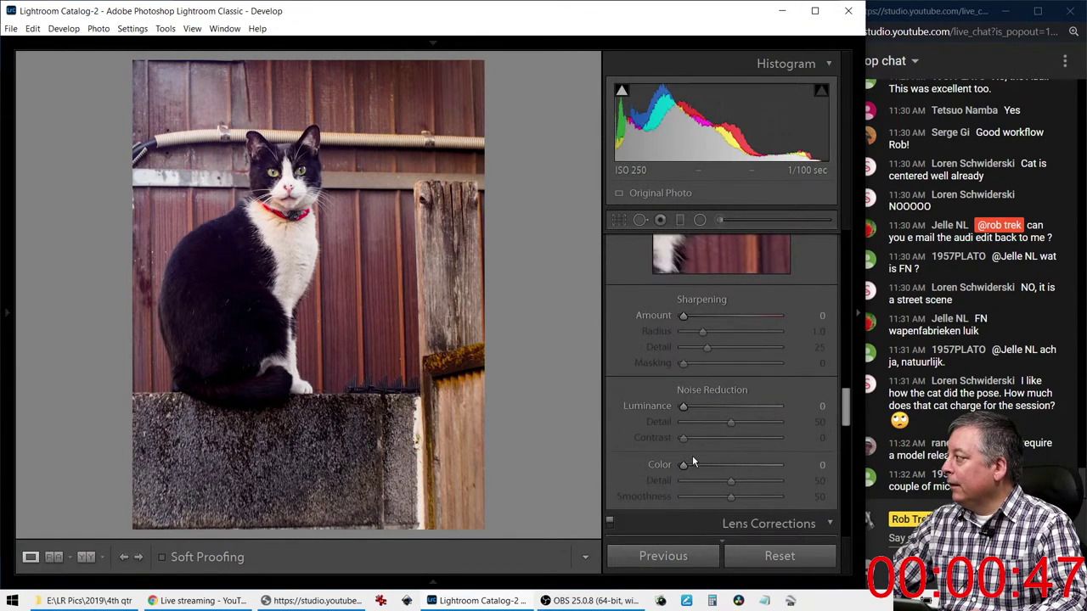
left_click_drag(684, 464, 688, 464)
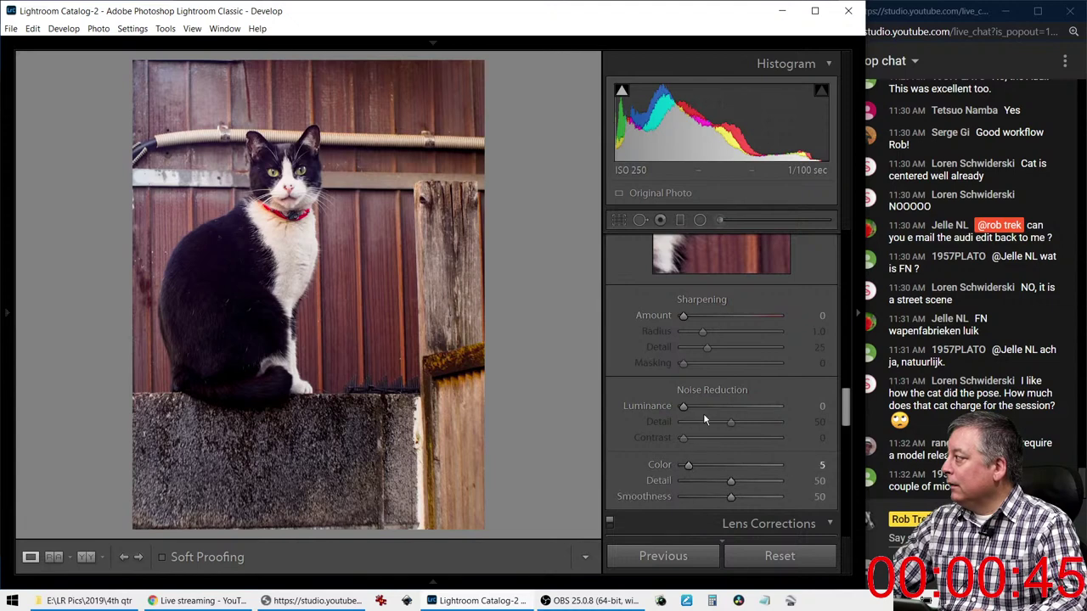
left_click_drag(681, 316, 728, 318)
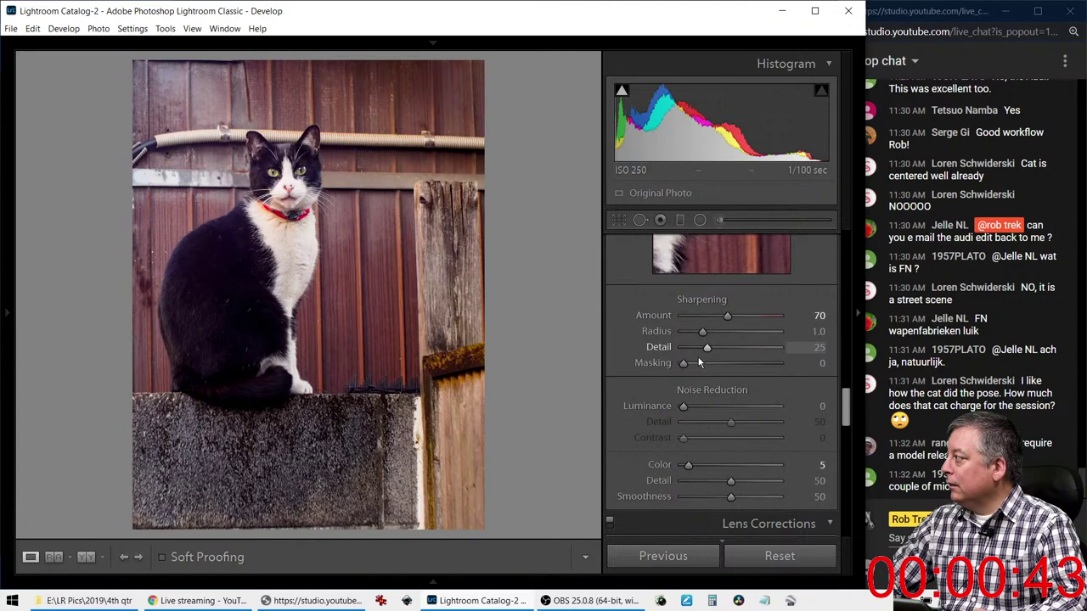
left_click_drag(683, 363, 762, 363)
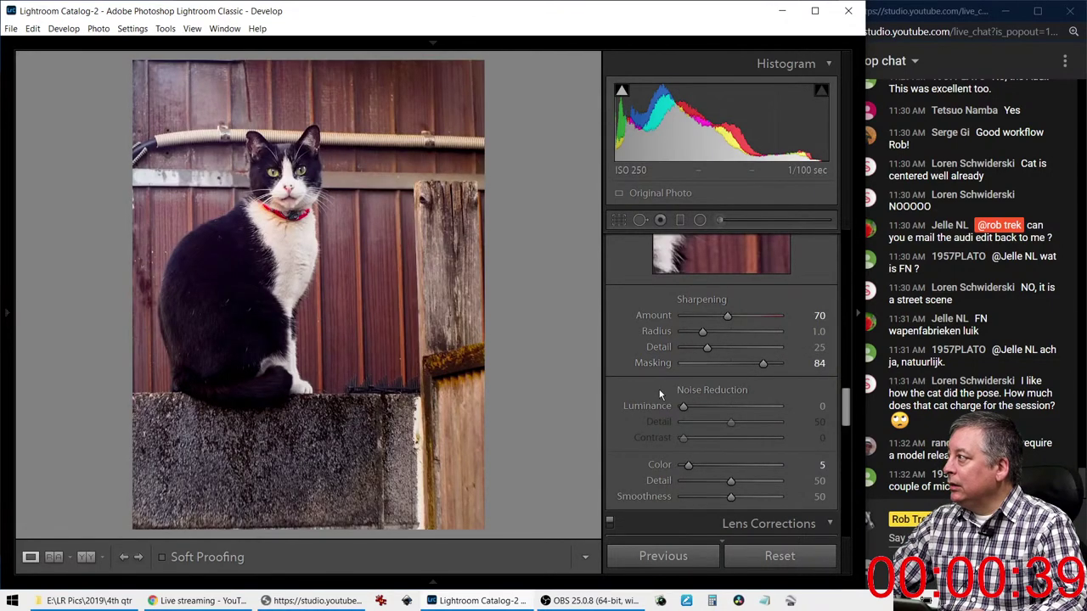
Straighten the cat photo very slightly by adjusting the crop angle, keeping the tight framing
scroll(659, 388, "up", 2)
scroll(641, 389, "up", 8)
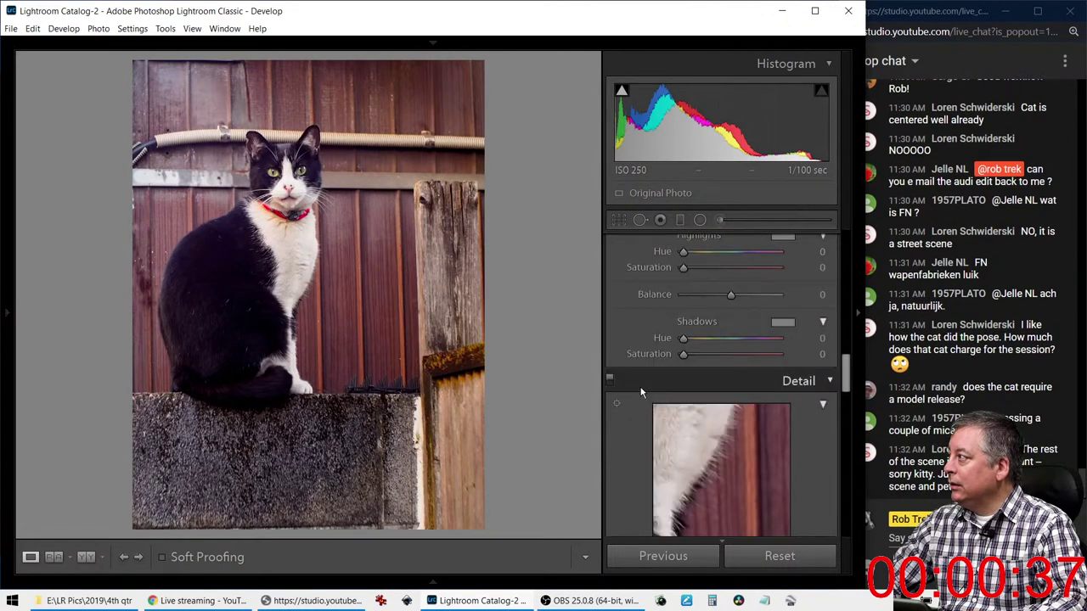
left_click(620, 220)
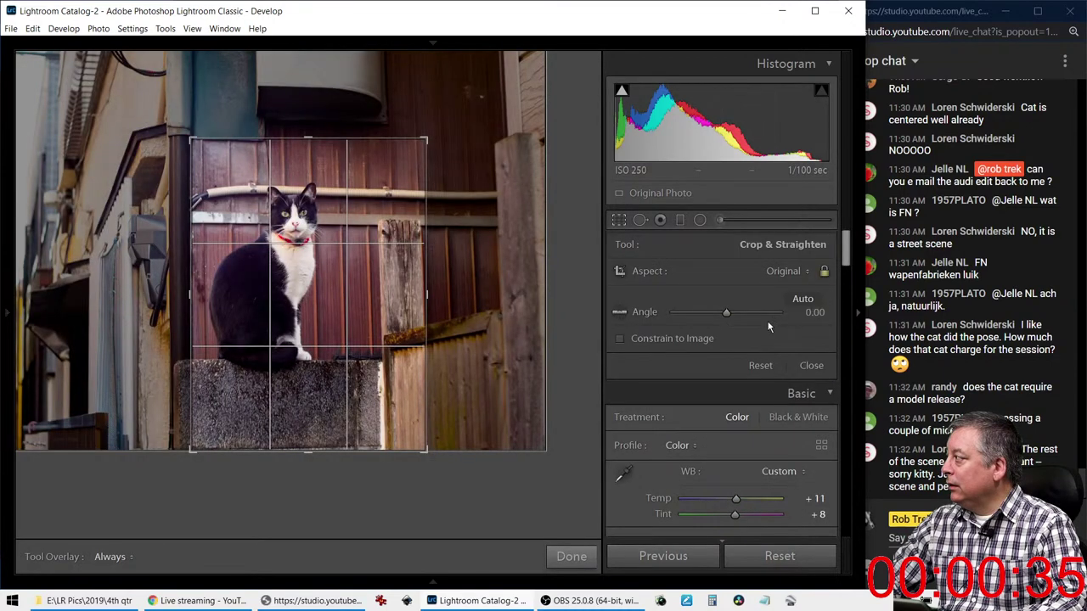
left_click(726, 313)
left_click_drag(728, 314, 727, 314)
left_click(625, 218)
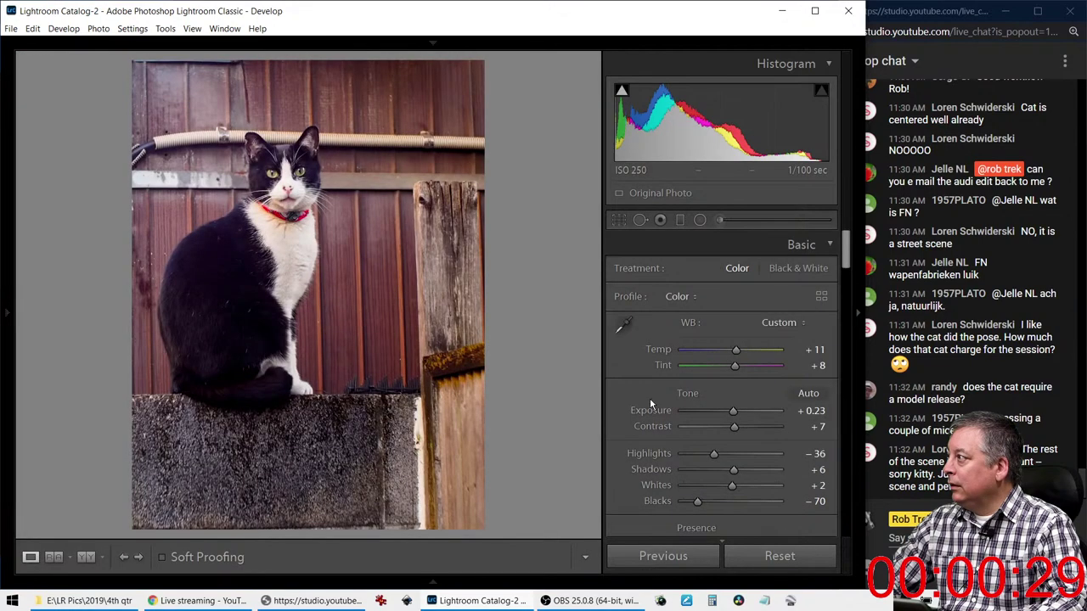
Add a dark post-crop vignette around the edges of the cat photo
scroll(669, 480, "down", 10)
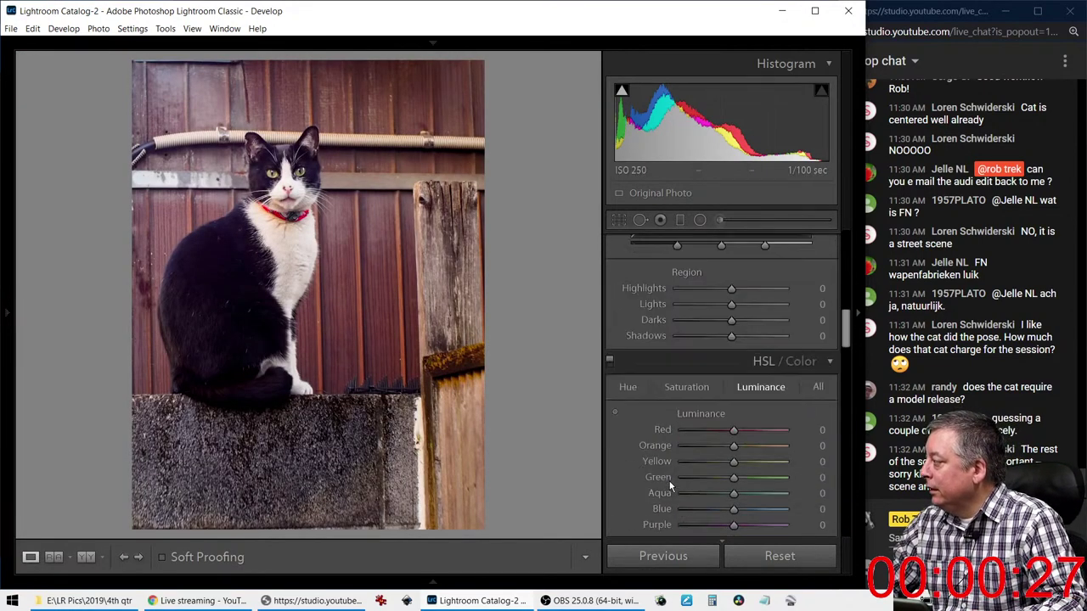
scroll(667, 477, "down", 6)
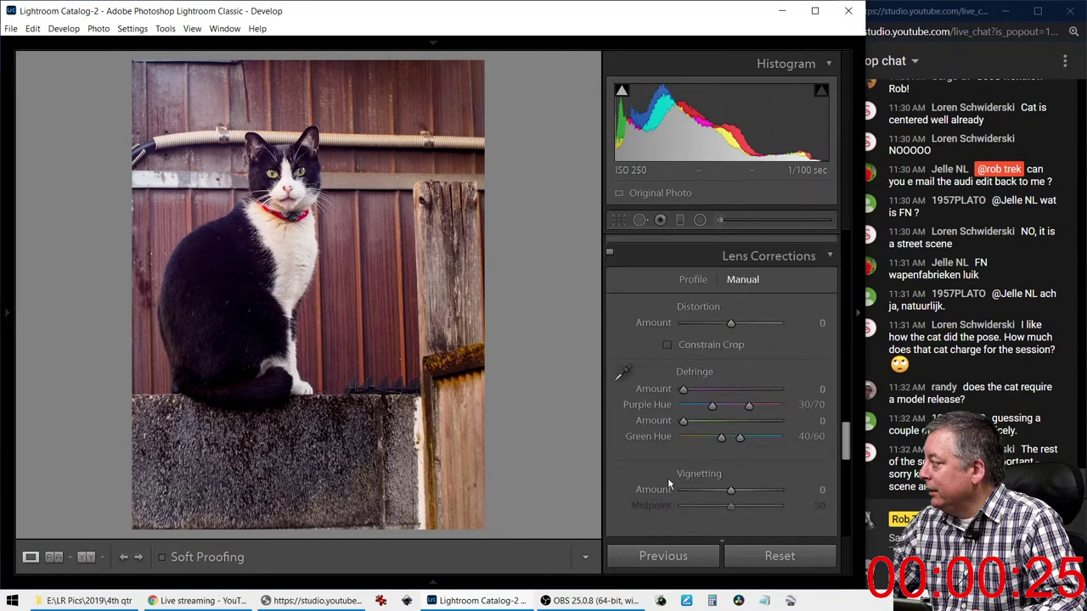
scroll(667, 477, "down", 3)
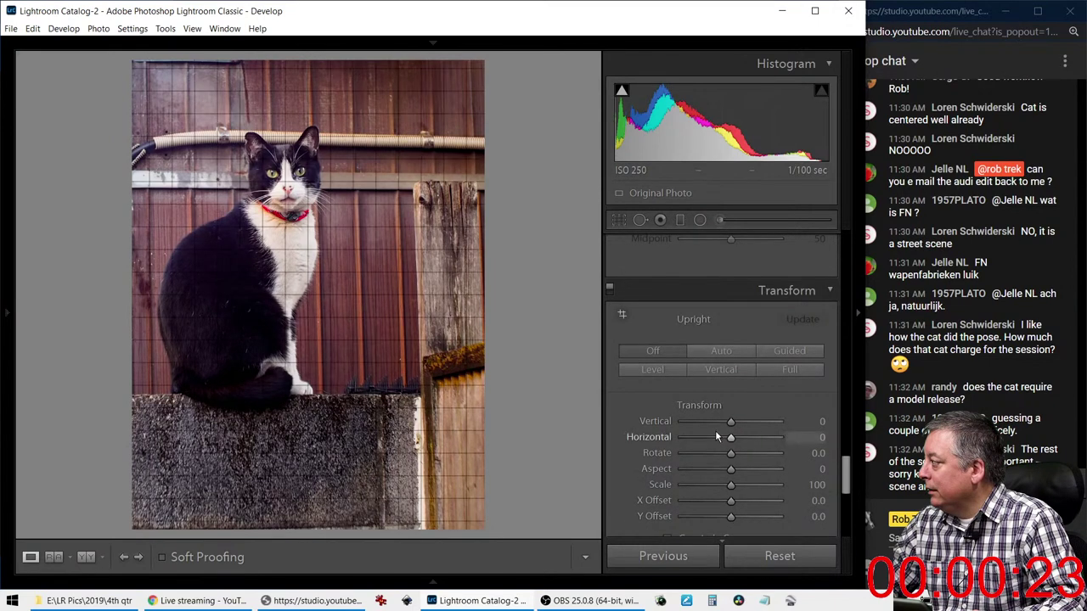
scroll(683, 446, "down", 3)
left_click_drag(733, 356, 714, 354)
left_click_drag(732, 402, 729, 376)
Boost the color of the cat's eyes with targeted saturation adjustment, setting Yellow to +91 and Green to +14
scroll(625, 372, "up", 3)
scroll(637, 355, "up", 10)
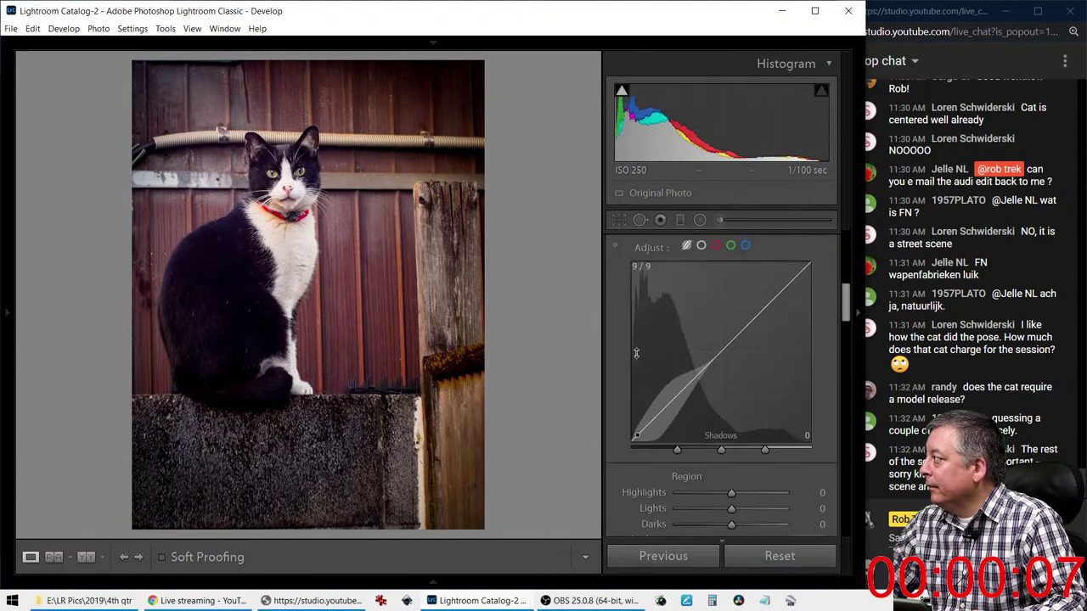
scroll(635, 353, "down", 2)
left_click(658, 411)
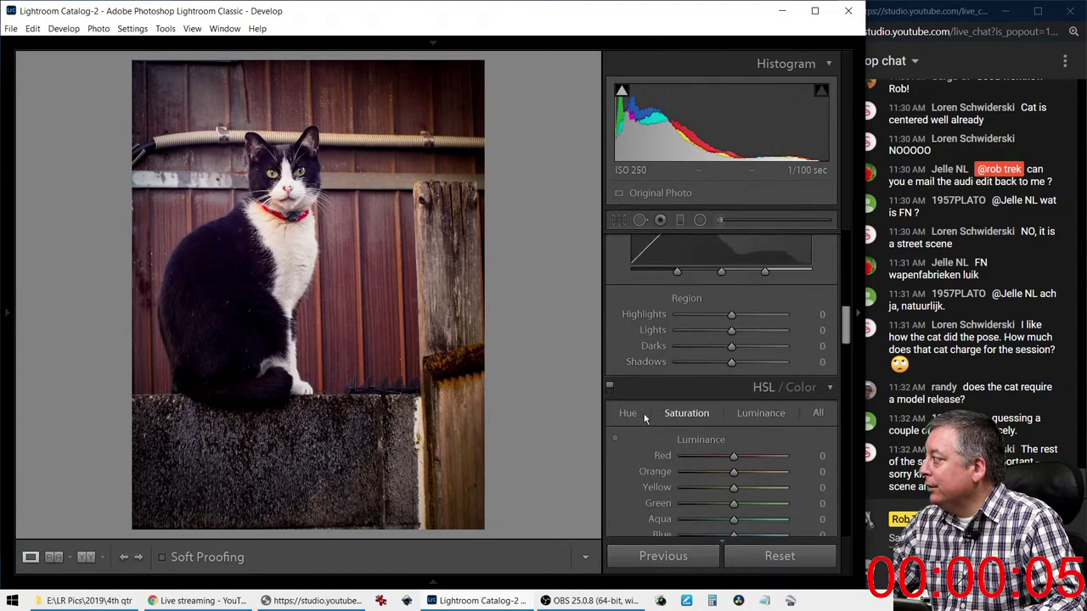
left_click(616, 437)
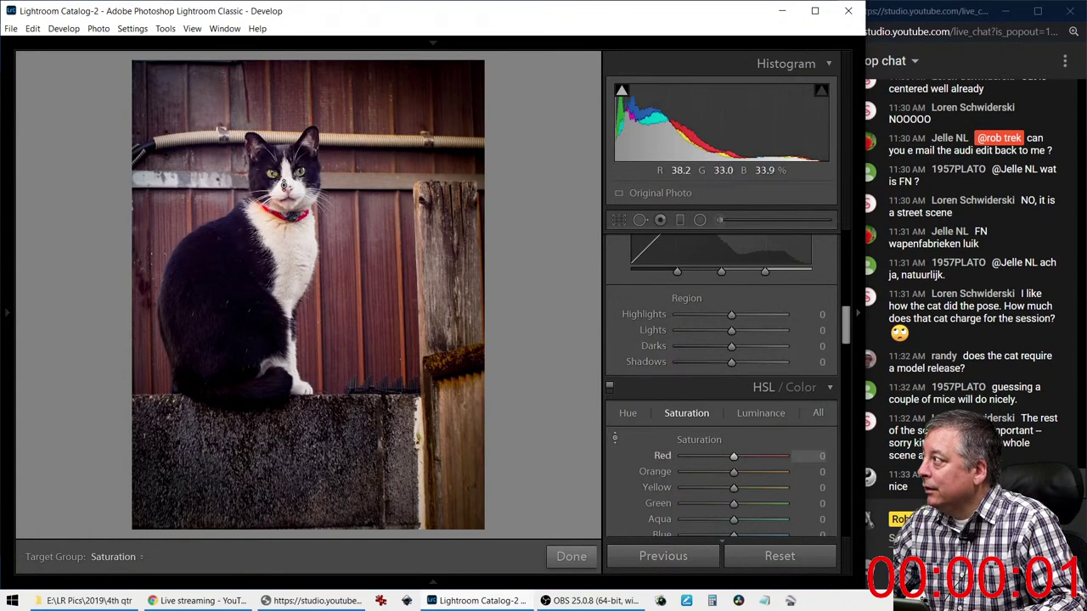
left_click_drag(280, 180, 280, 110)
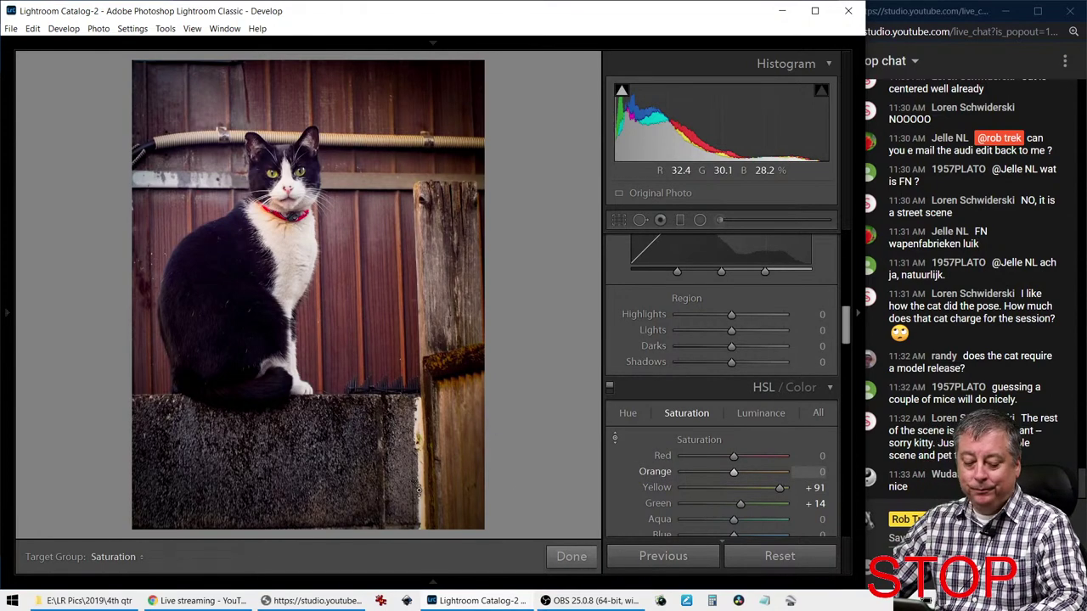
Compare the cat photo's before and after versions side by side, and view the edited version full screen
key("F6")
key("y")
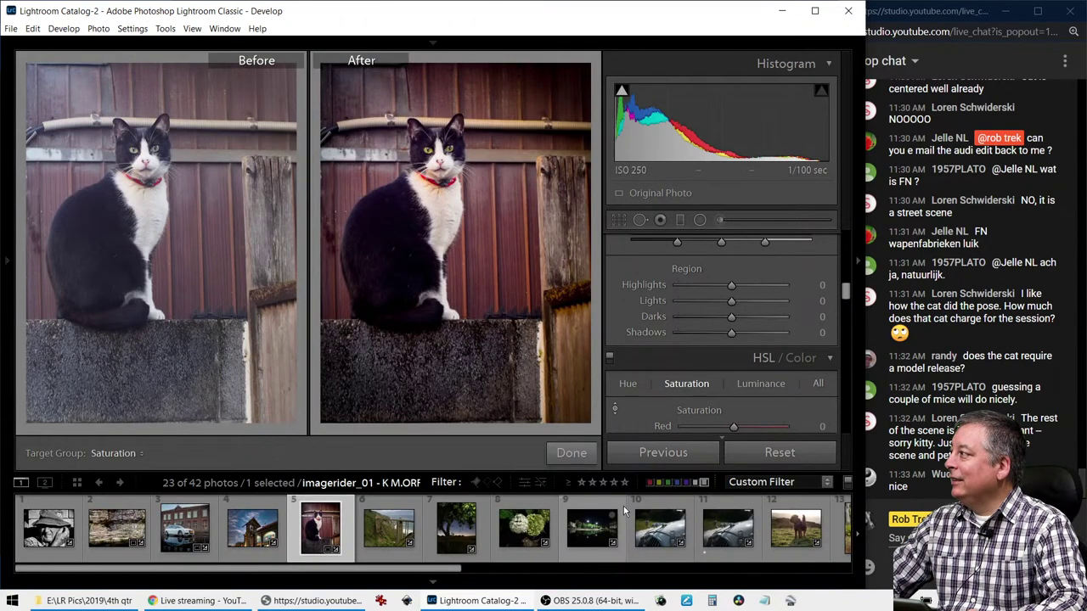
key("F7")
key("F7")
key("F8")
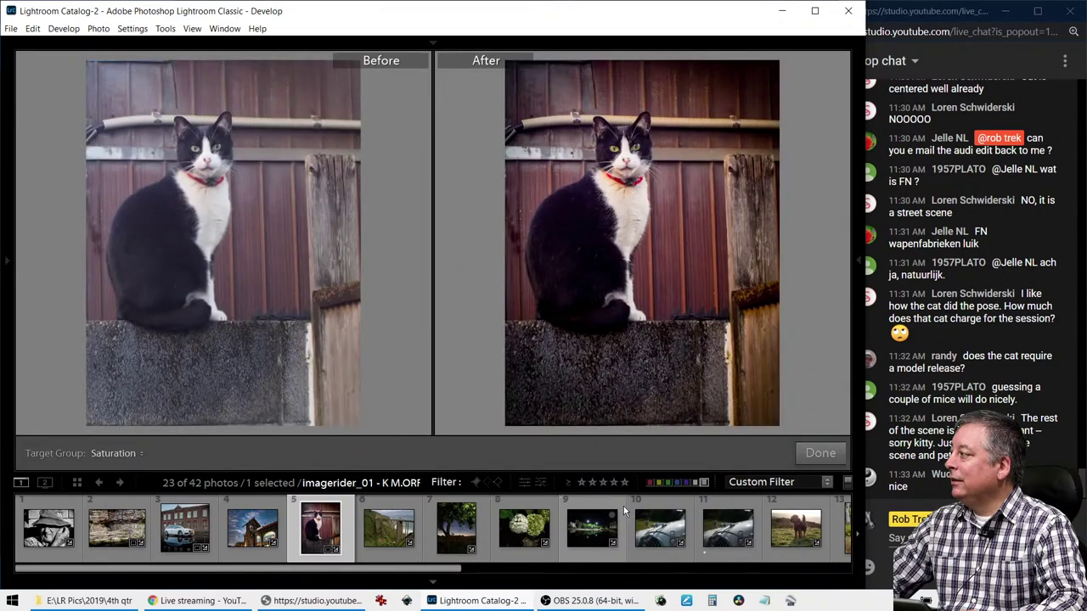
left_click(432, 584)
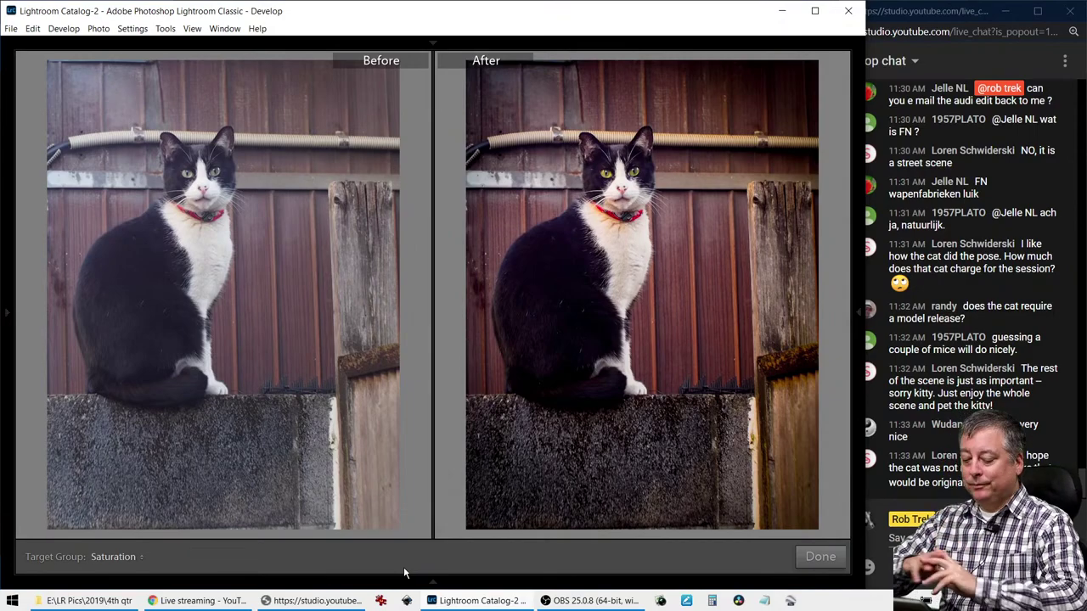
key("f")
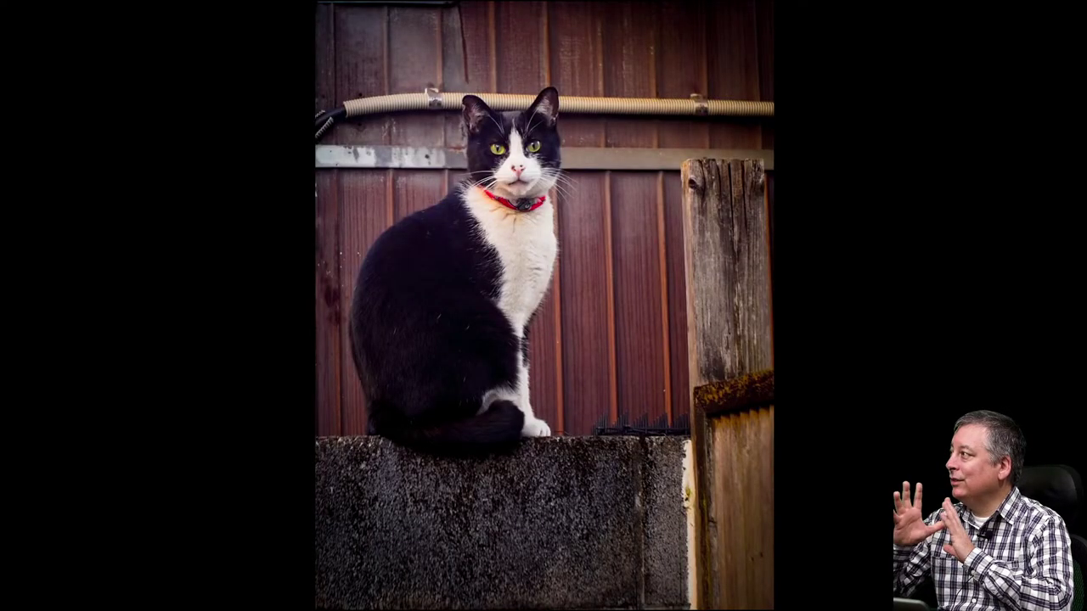
key("Escape")
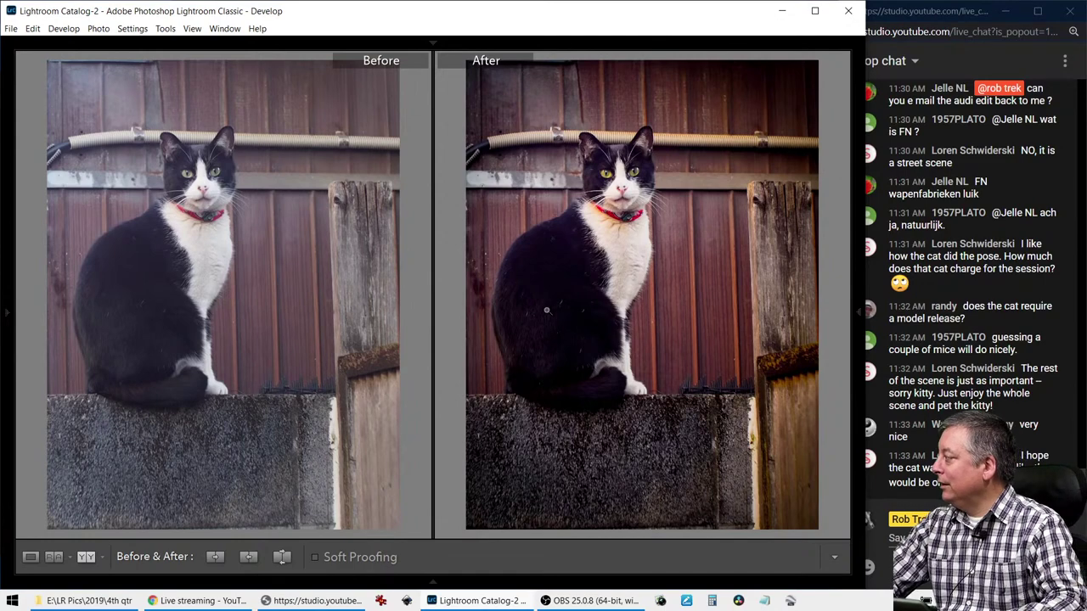
key("y")
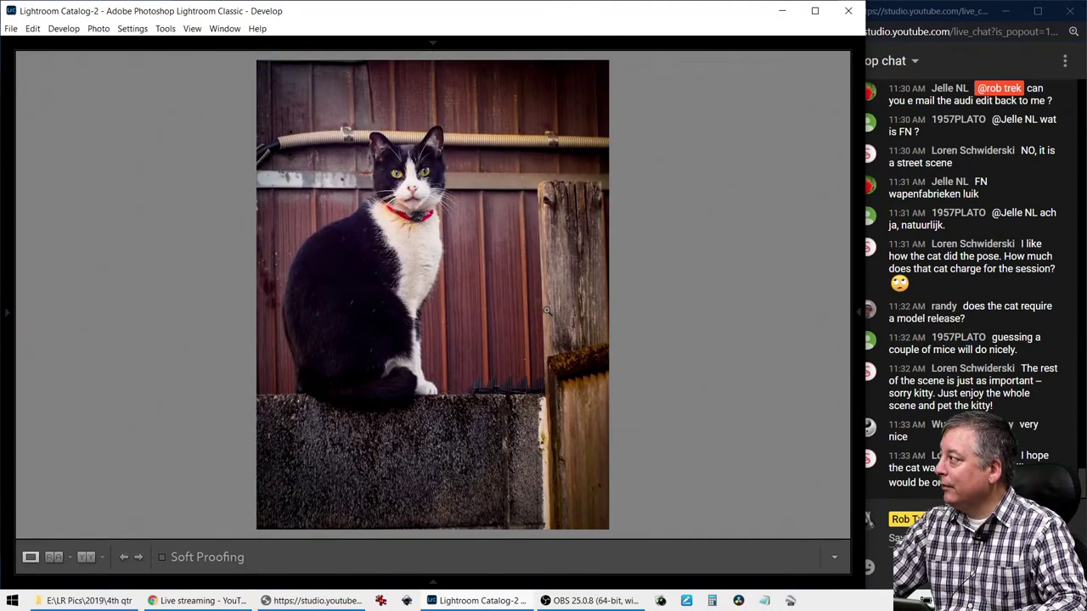
Open the next photo, the coastal bridge, with the adjustment controls shown and the filmstrip hidden
key("Right")
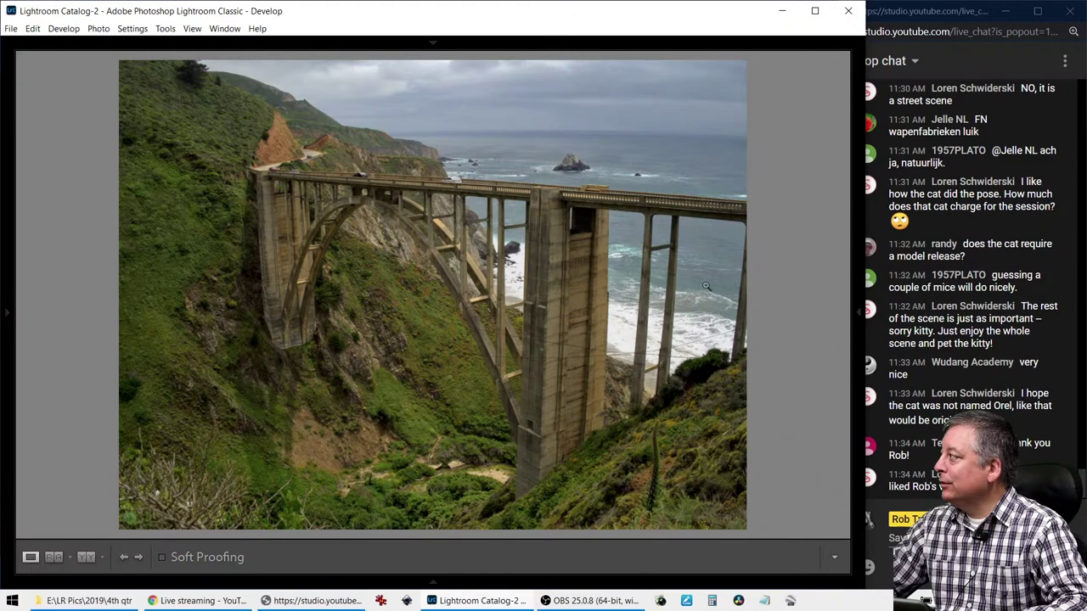
left_click(861, 325)
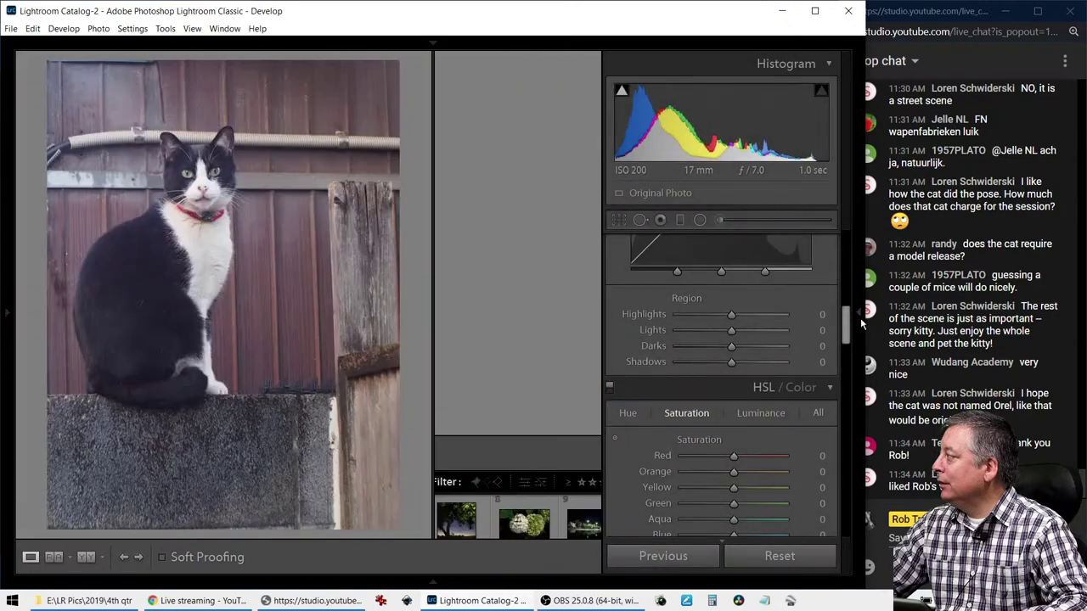
scroll(665, 421, "down", 10)
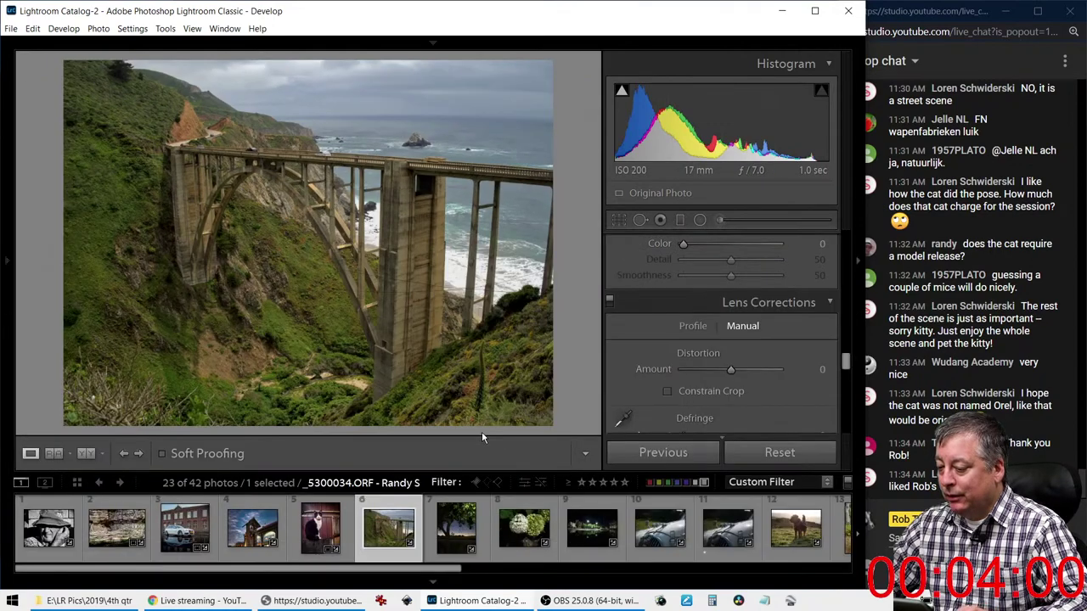
mouse_move(440, 598)
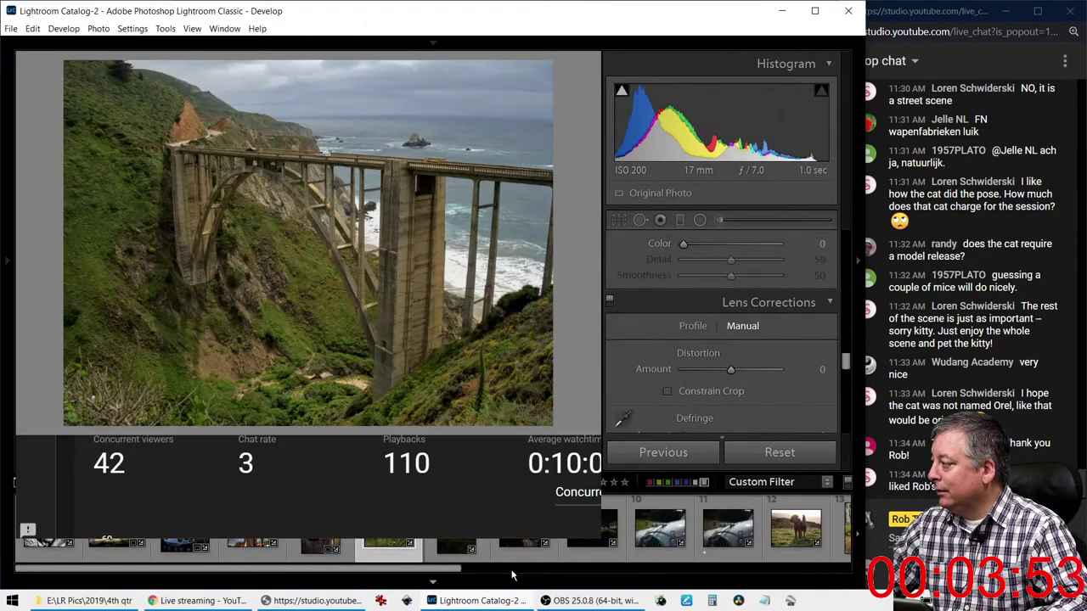
left_click(433, 584)
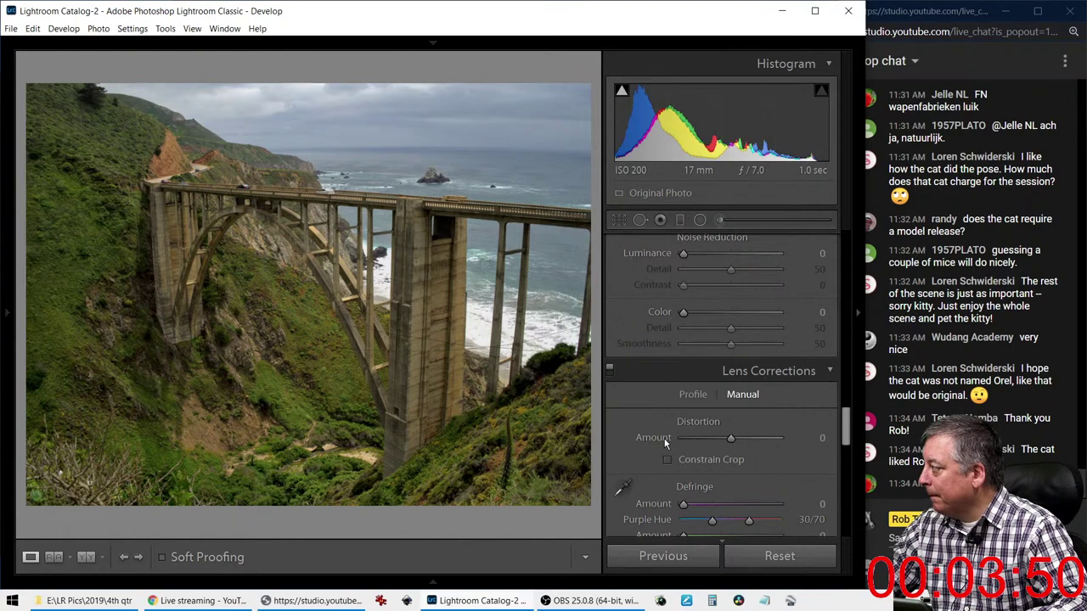
Correct the bridge photo's perspective with the Auto Upright transform
scroll(664, 442, "down", 6)
scroll(649, 440, "up", 3)
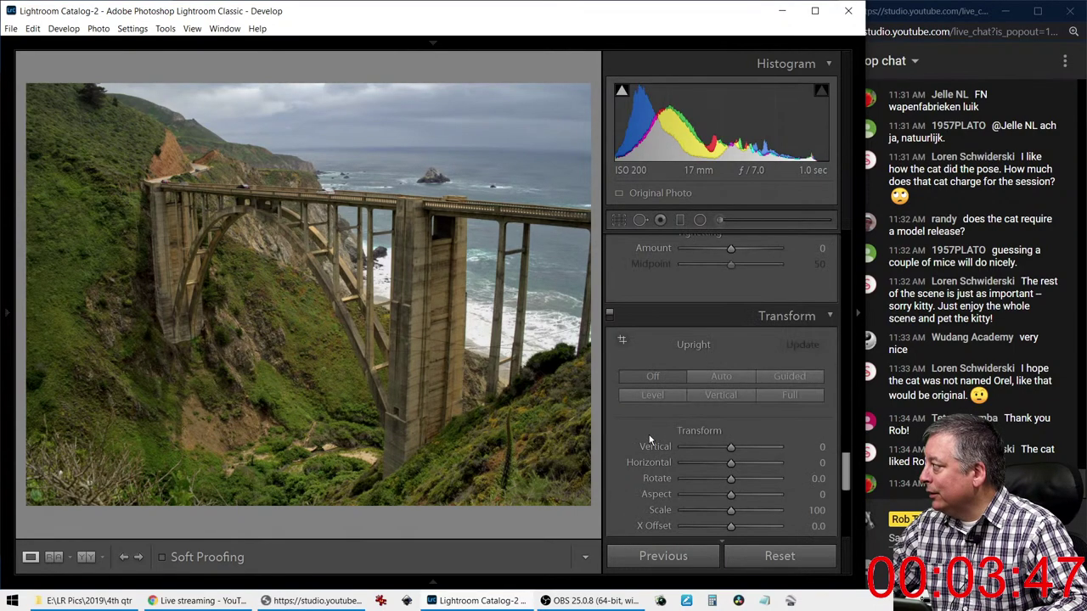
left_click(703, 382)
scroll(645, 404, "up", 1)
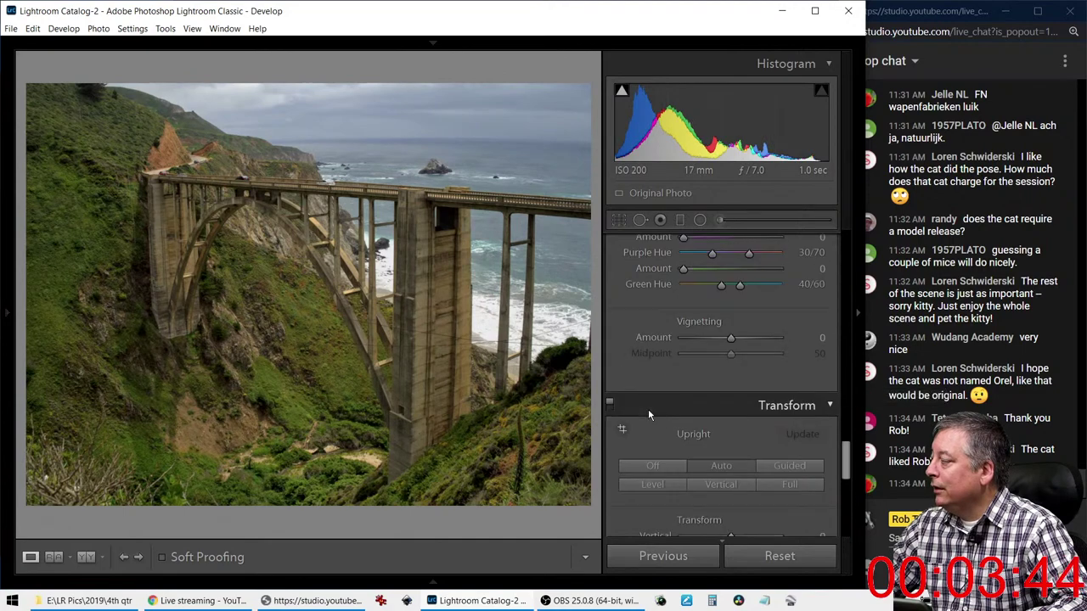
left_click(619, 220)
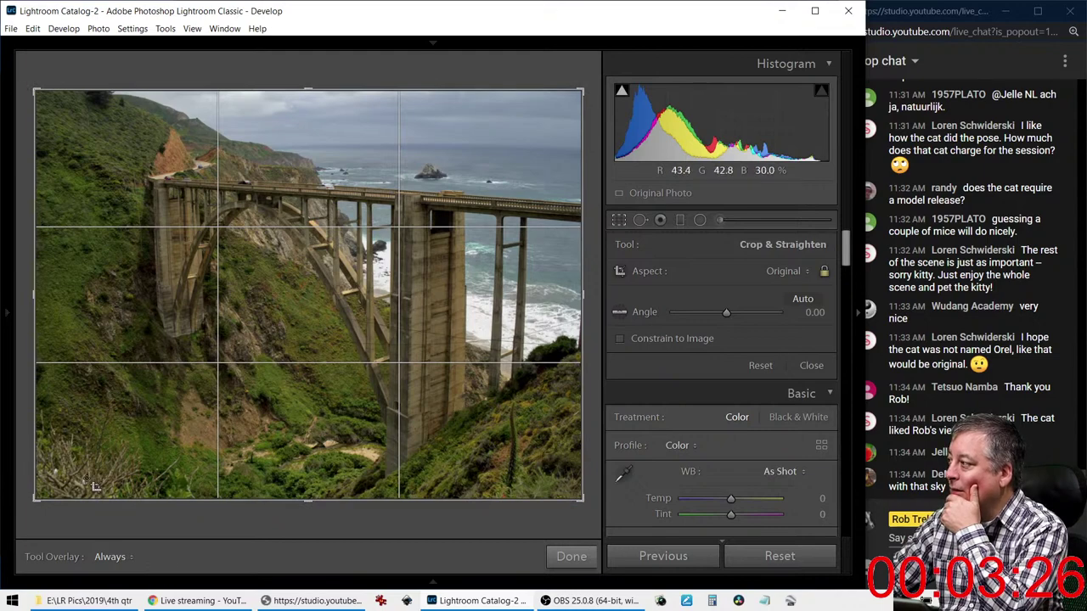
key("Return")
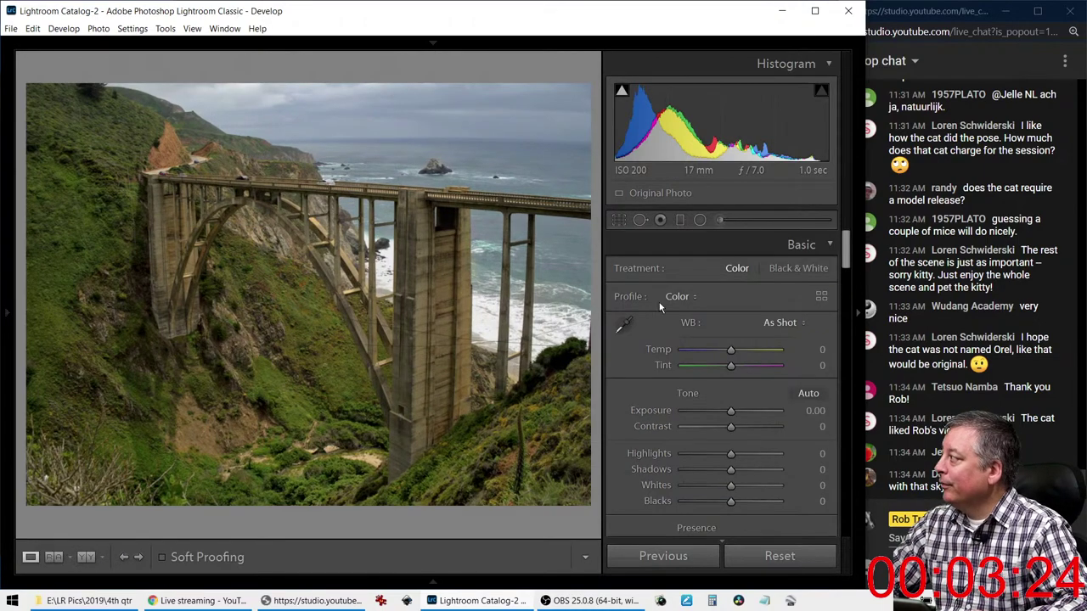
left_click(720, 222)
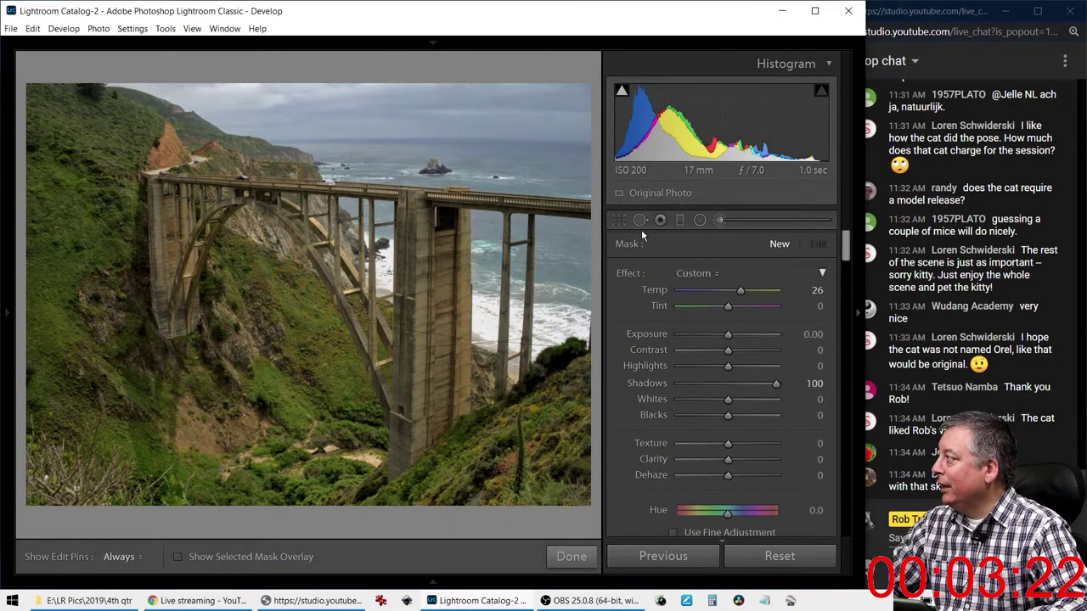
Heal away the dry branches in the bridge photo's lower-left corner at brush size 86, sampling from the hillside below the arch
key("q")
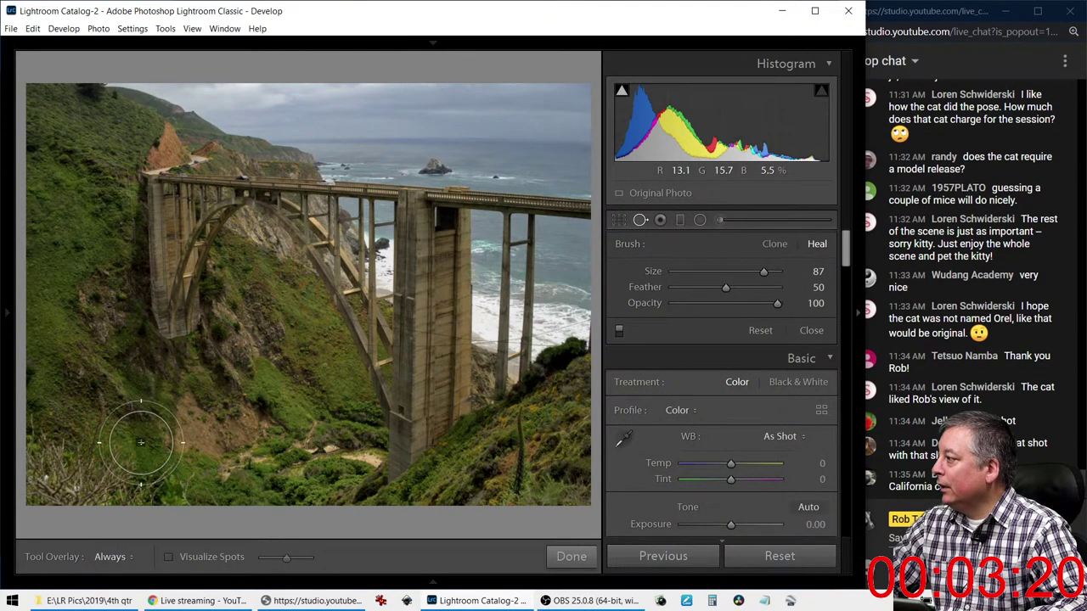
mouse_move(41, 447)
left_mouse_down()
mouse_move(181, 506)
mouse_move(217, 493)
left_mouse_up()
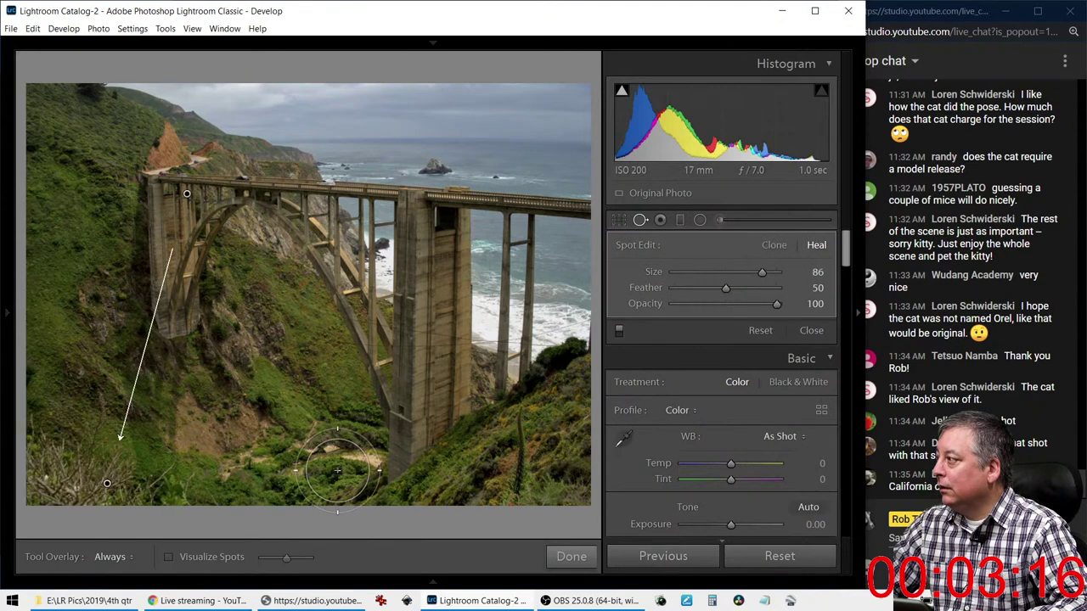
mouse_move(145, 225)
left_mouse_down()
mouse_move(54, 278)
mouse_move(216, 416)
mouse_move(289, 453)
mouse_move(239, 458)
mouse_move(219, 438)
mouse_move(107, 483)
left_mouse_up()
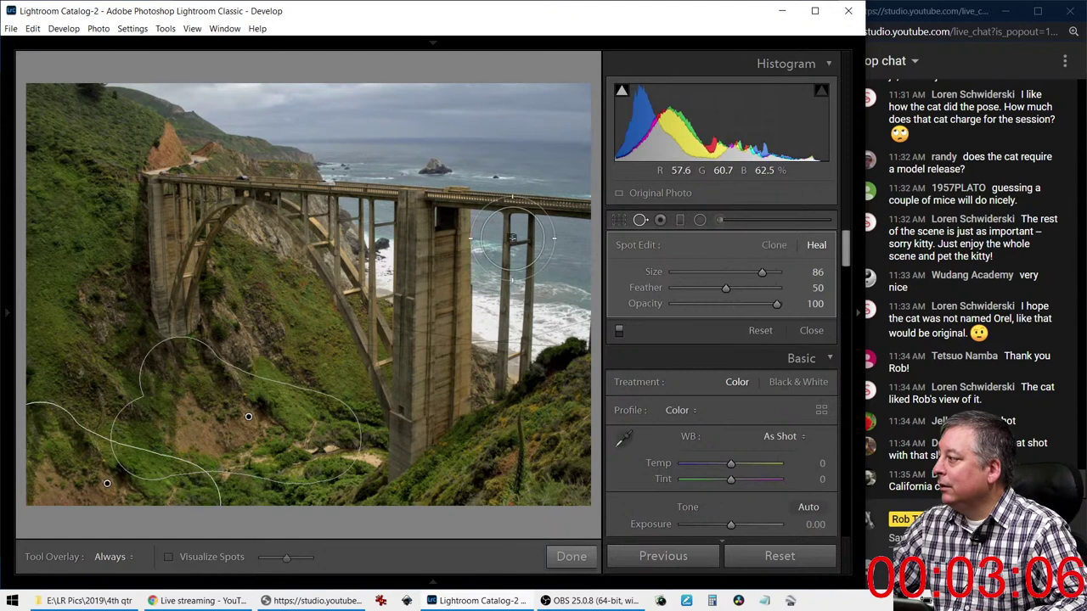
Finish the healing and apply Auto white balance and Auto tone to the bridge photo
left_click(661, 219)
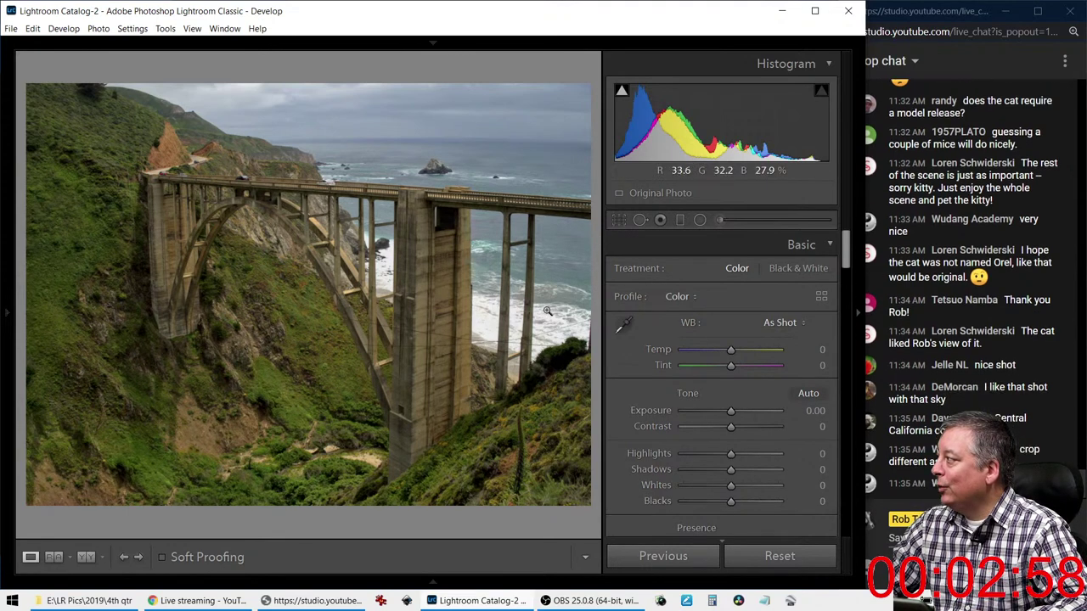
left_click(777, 323)
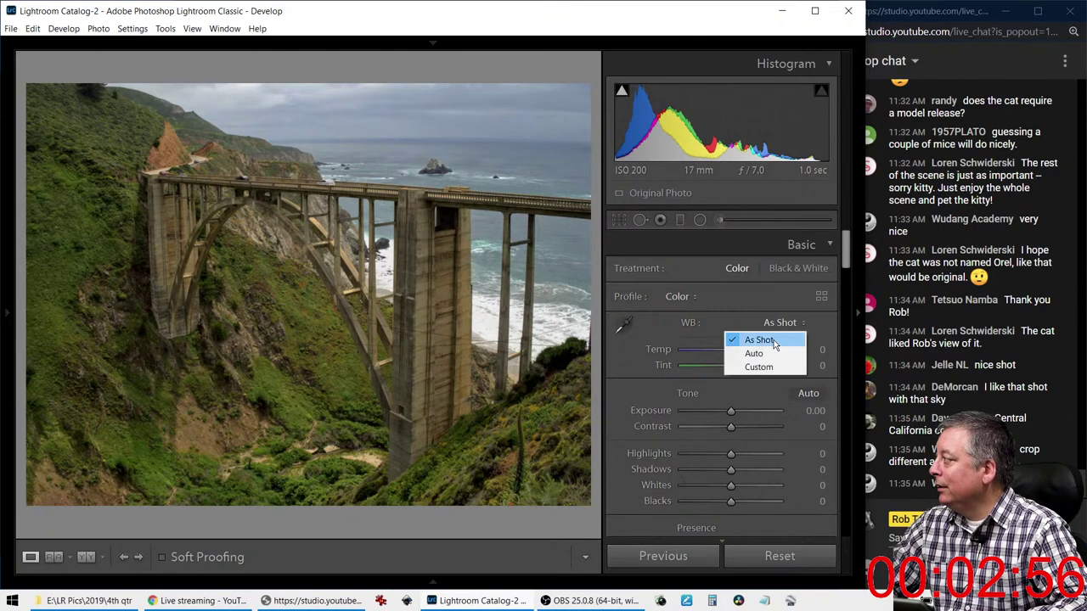
left_click(770, 357)
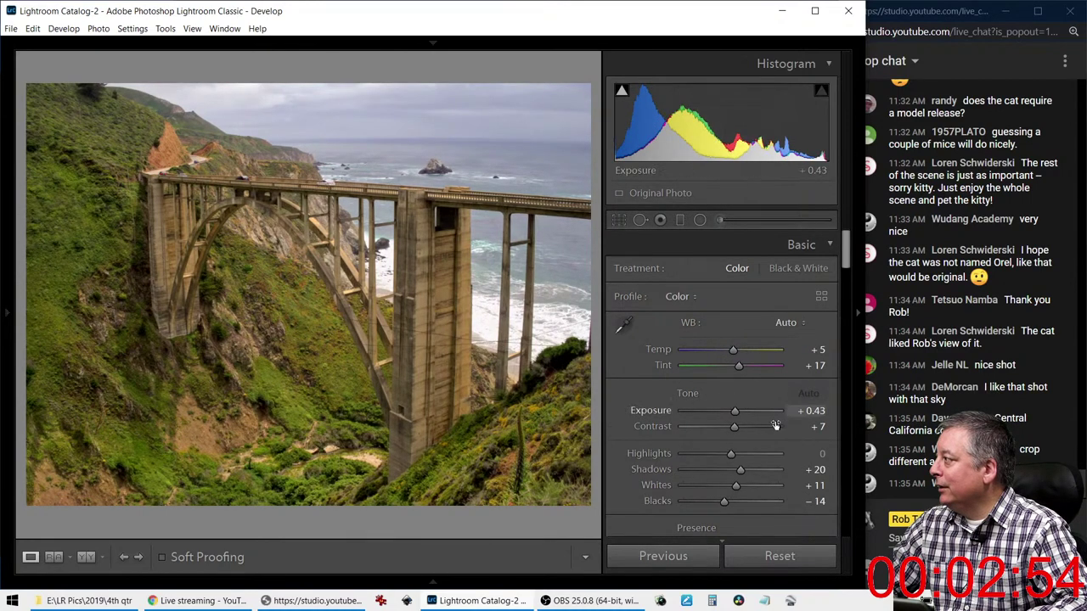
Set the bridge photo's Blacks to −85, Highlights to −100, Texture to +26, Clarity to +36 and Dehaze to +23
scroll(763, 402, "down", 2)
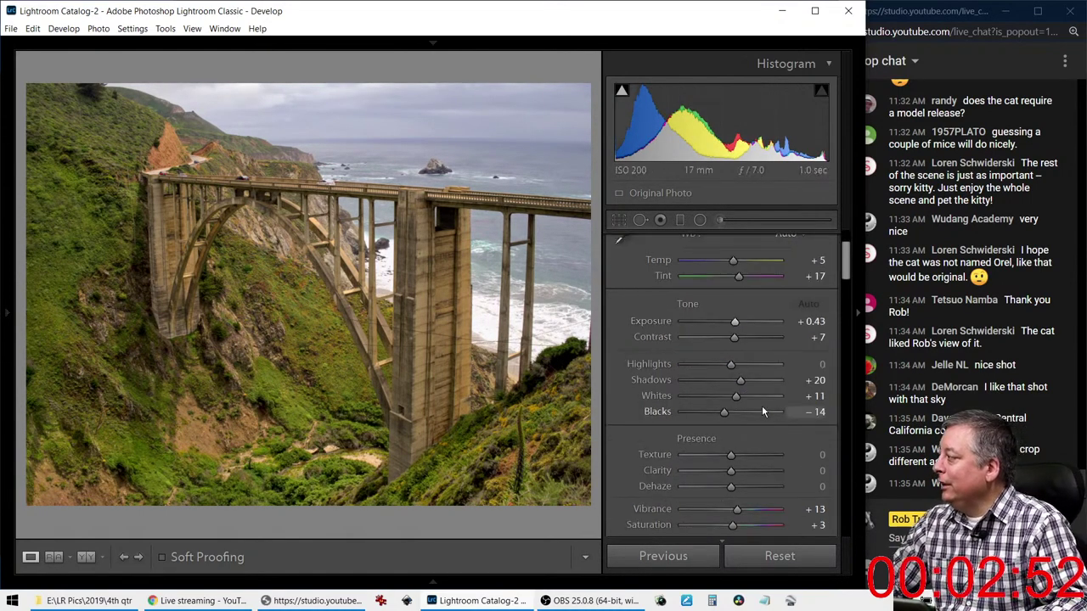
left_click_drag(724, 412, 691, 410)
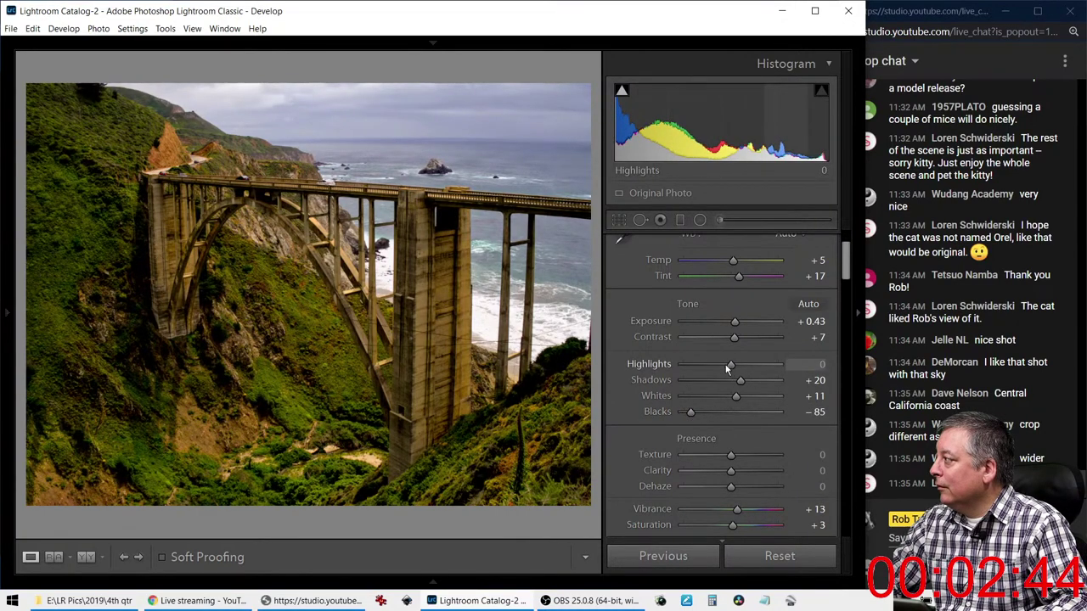
left_click_drag(728, 364, 680, 364)
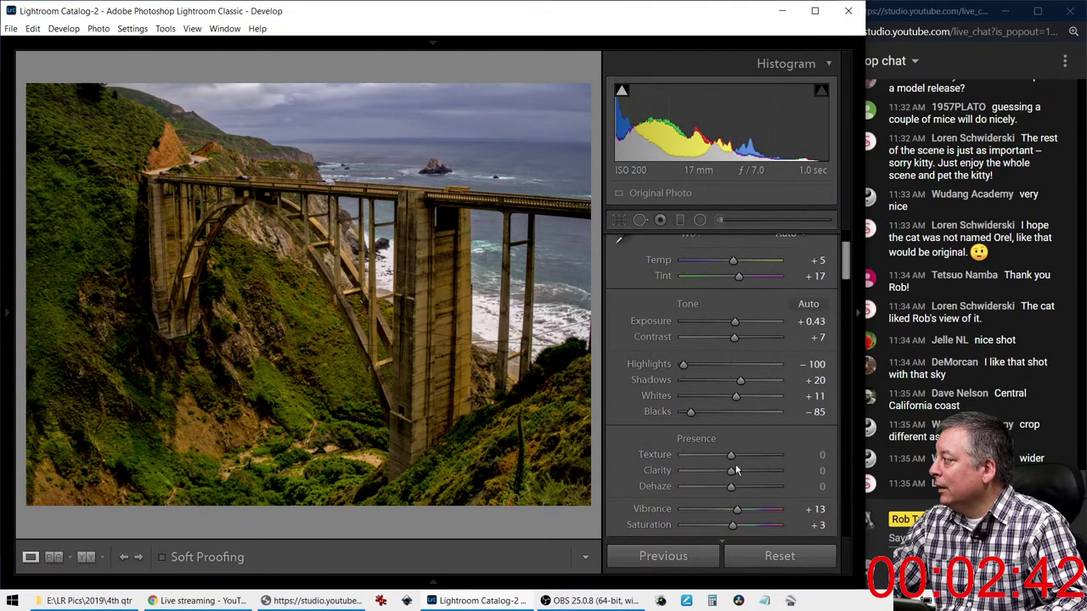
left_click_drag(731, 472, 743, 494)
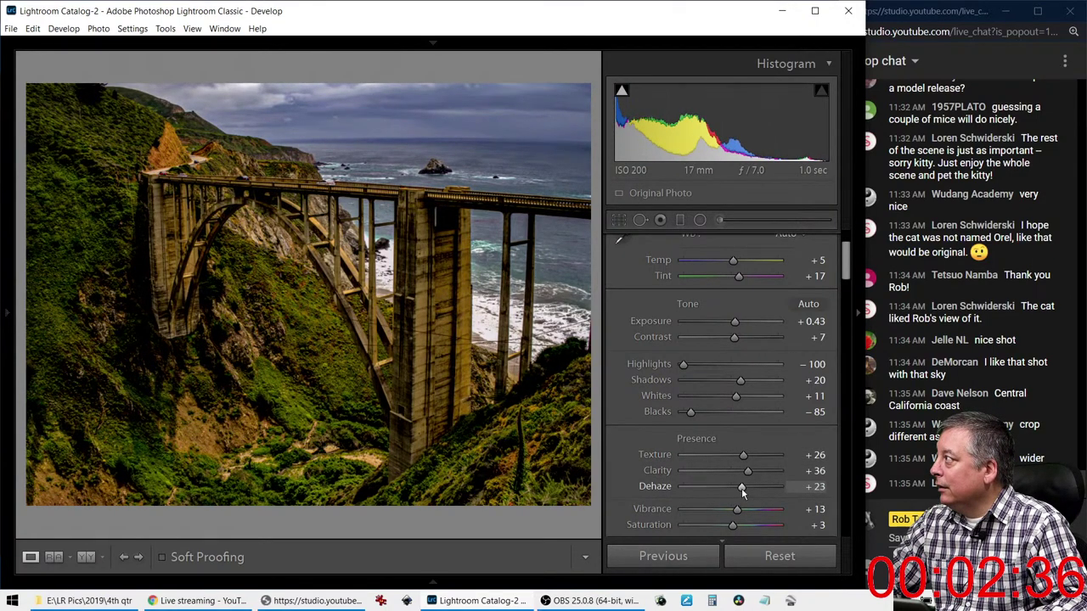
Straighten the bridge photo with a crop angle of −1.60, keeping the original aspect ratio
left_click(619, 220)
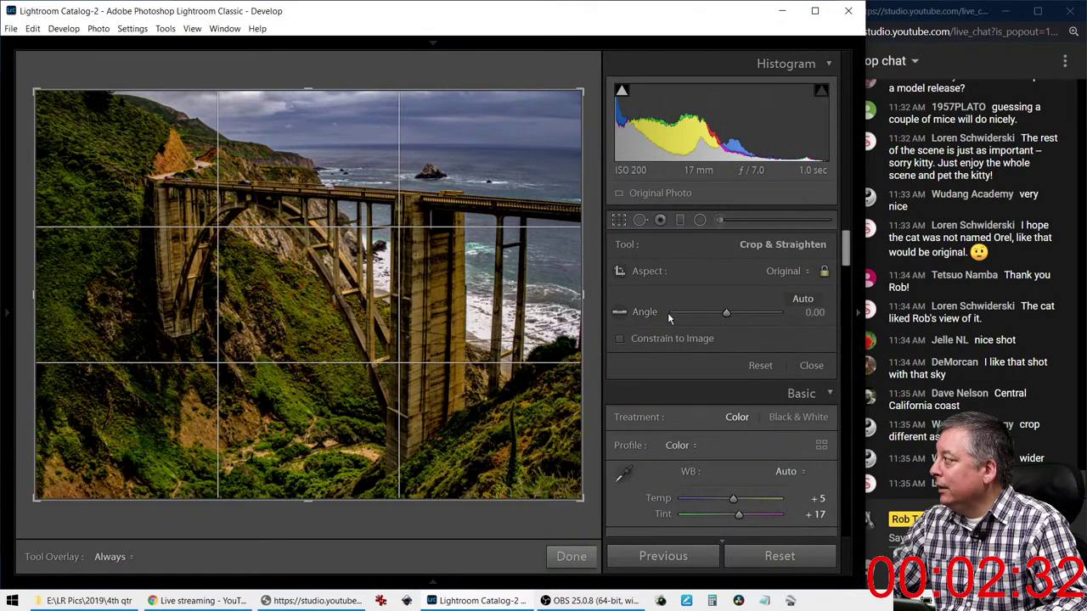
left_click_drag(723, 313, 723, 312)
left_click_drag(301, 102, 307, 88)
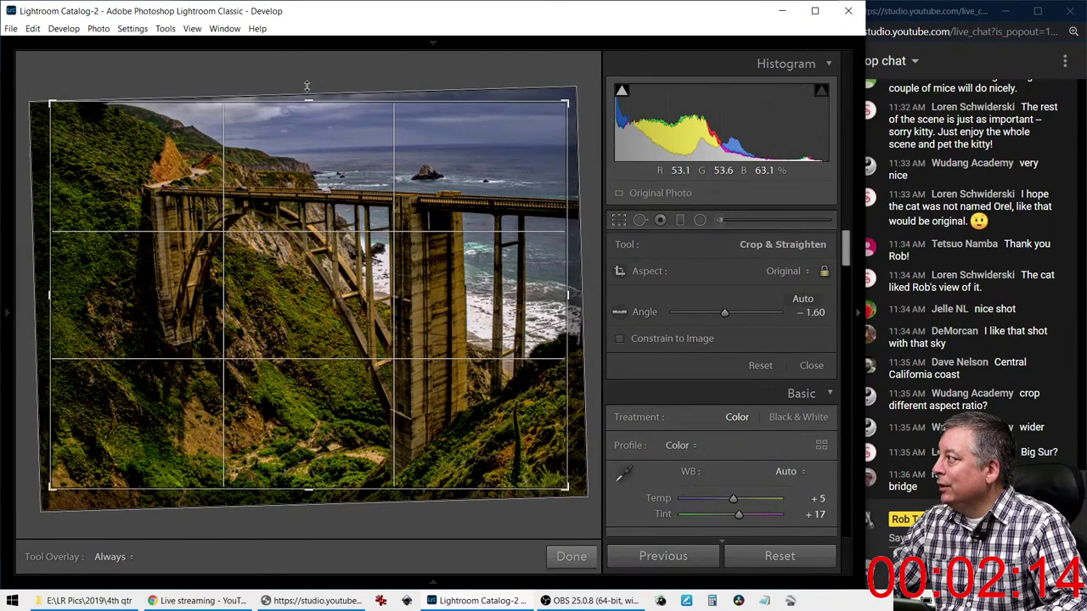
left_click_drag(289, 485, 282, 490)
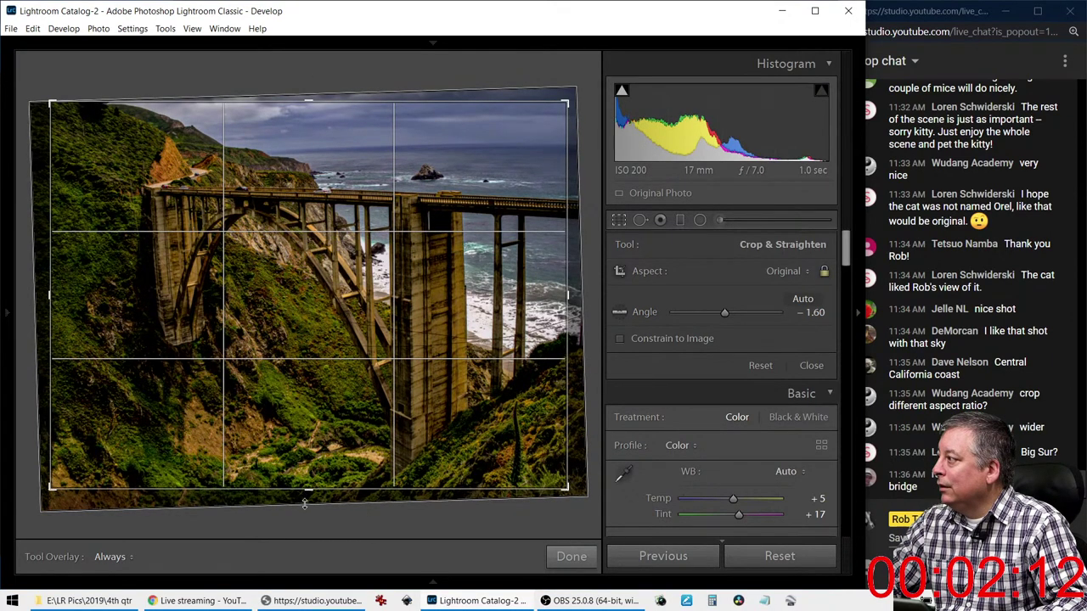
key("Return")
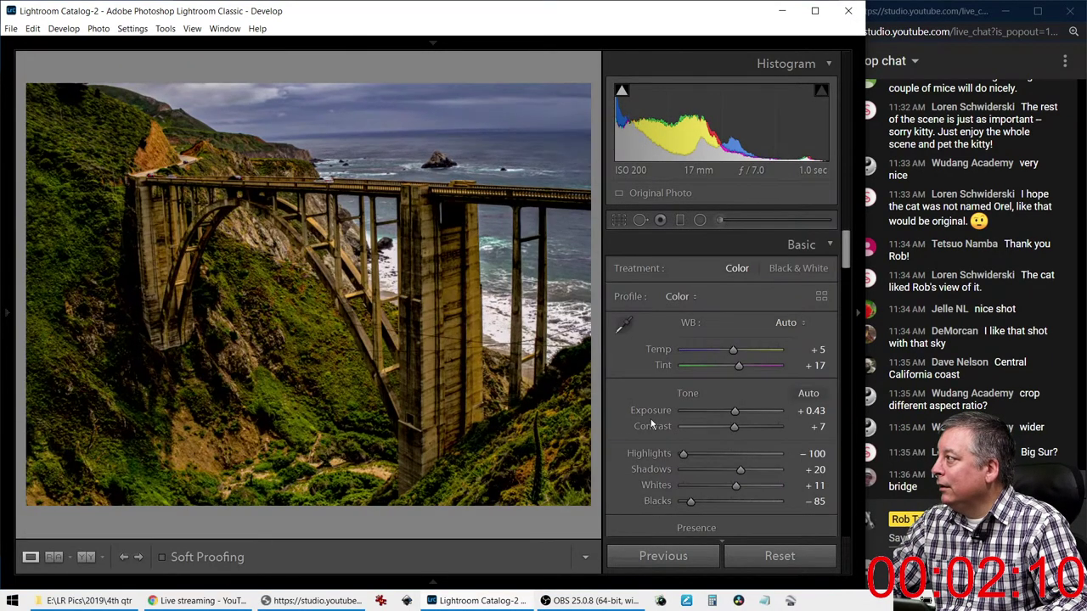
Set the bridge photo's crop angle to −0.50 and enlarge the crop frame to retain more of the scene
left_click(619, 221)
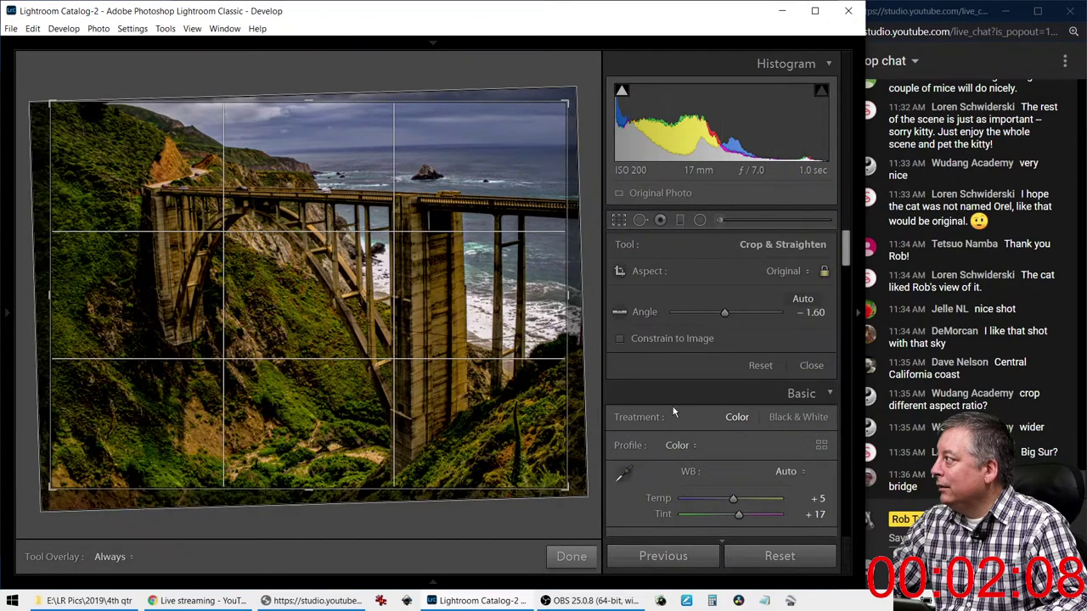
left_click_drag(722, 315, 720, 316)
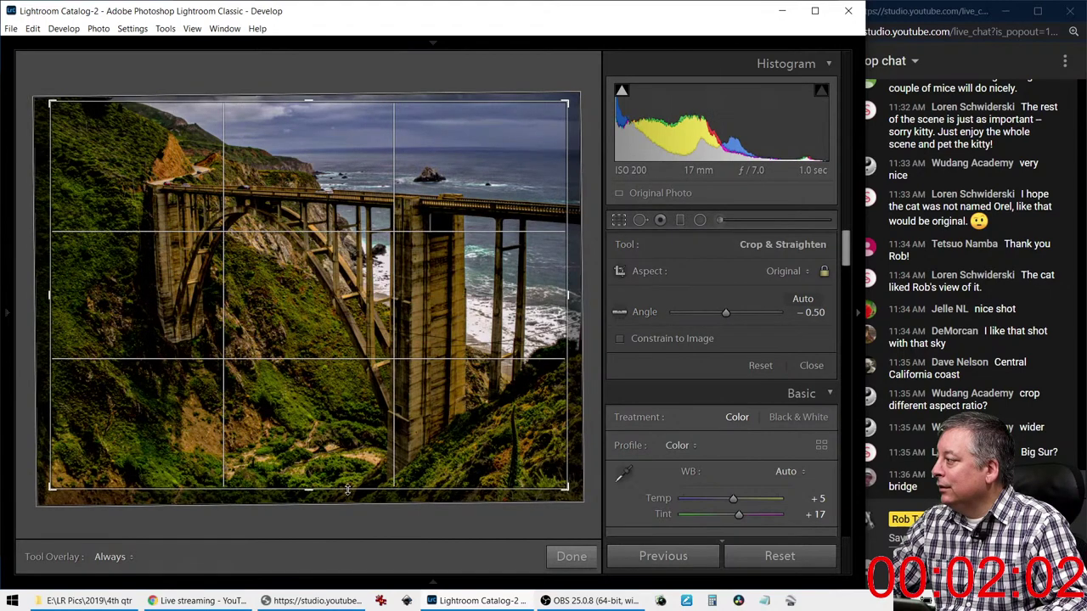
left_click_drag(348, 490, 344, 509)
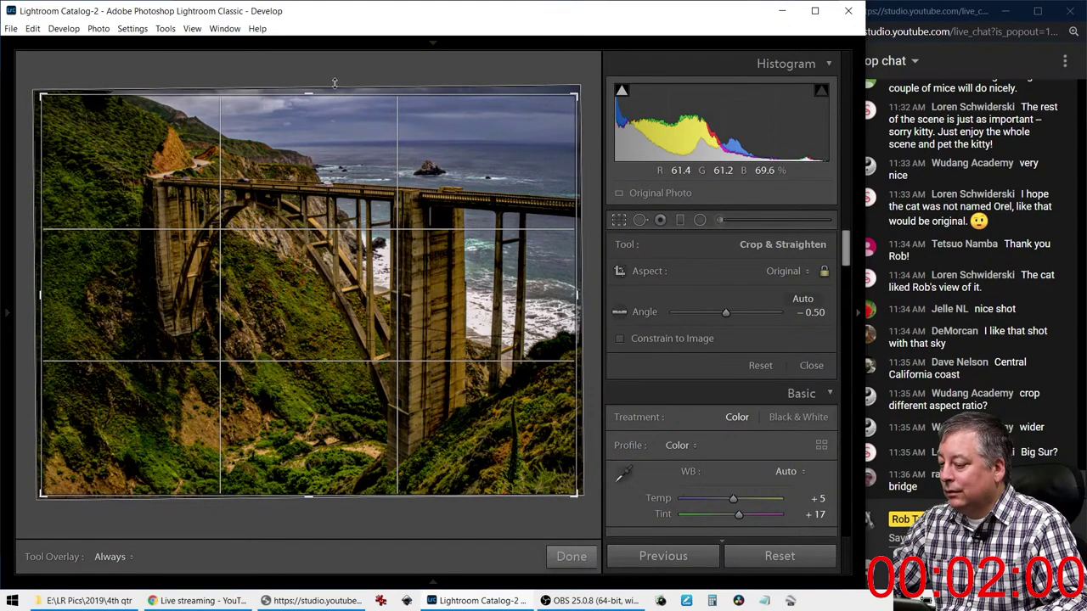
left_click(620, 221)
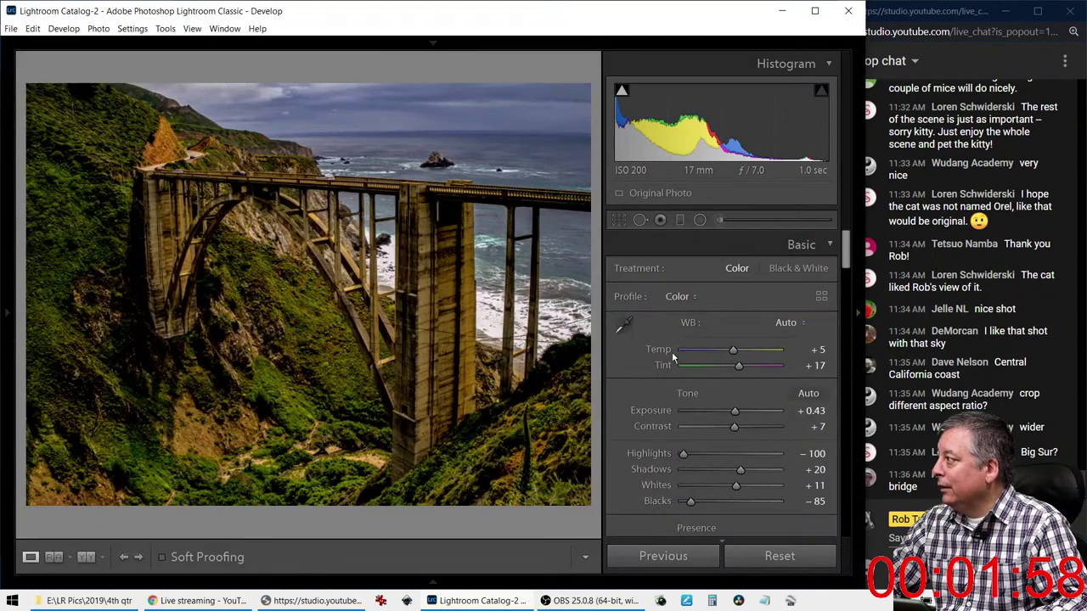
Set the bridge photo's Shadows to +56 and Blacks to −82
left_click_drag(741, 470, 760, 469)
left_click_drag(692, 502, 702, 507)
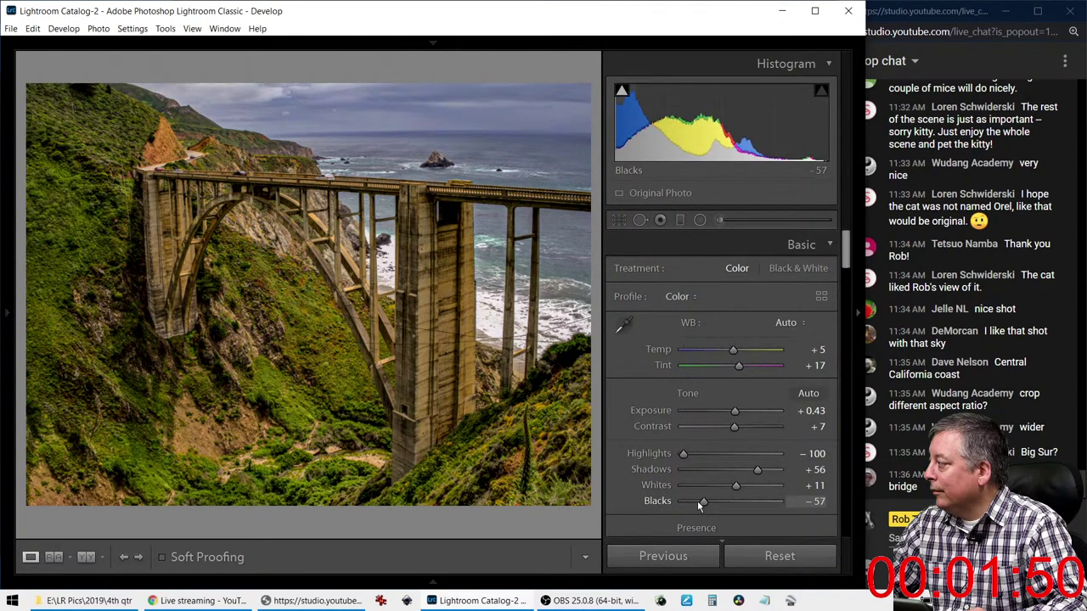
scroll(629, 471, "down", 10)
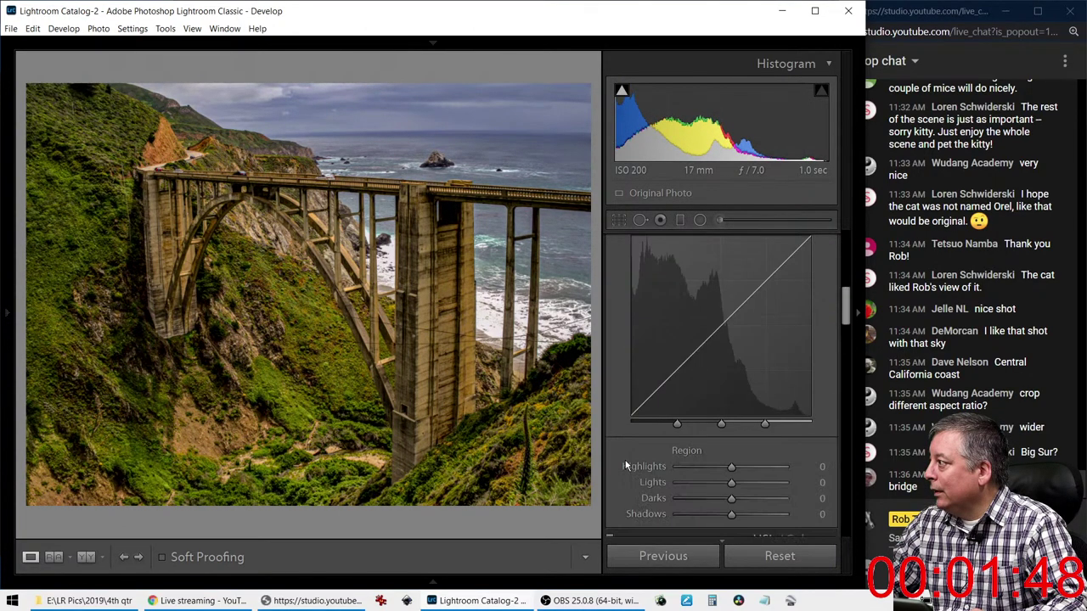
scroll(640, 376, "up", 10)
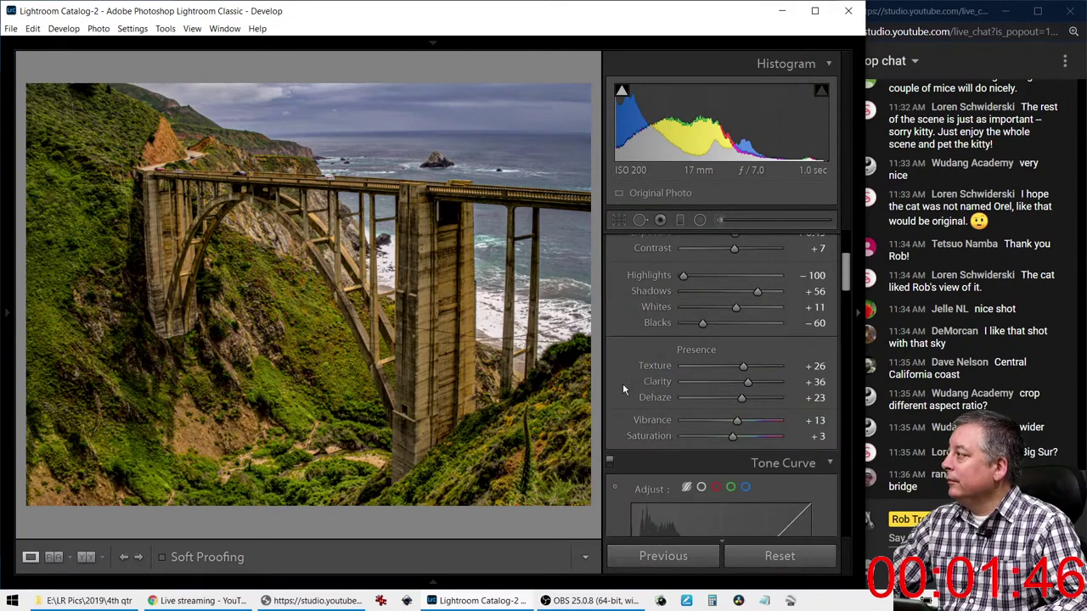
scroll(632, 365, "down", 5)
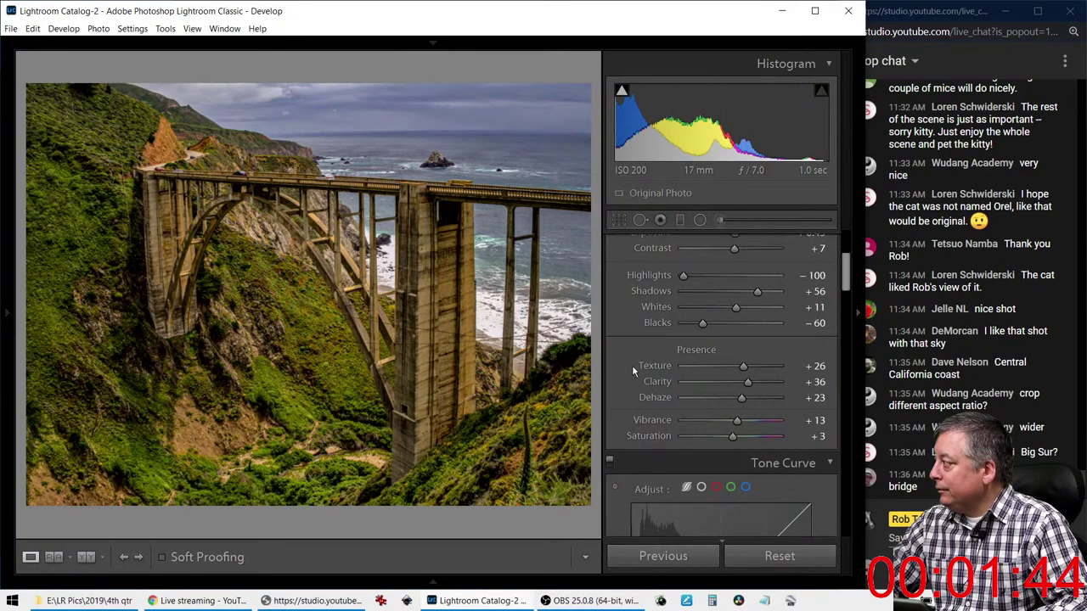
left_click_drag(702, 323, 690, 323)
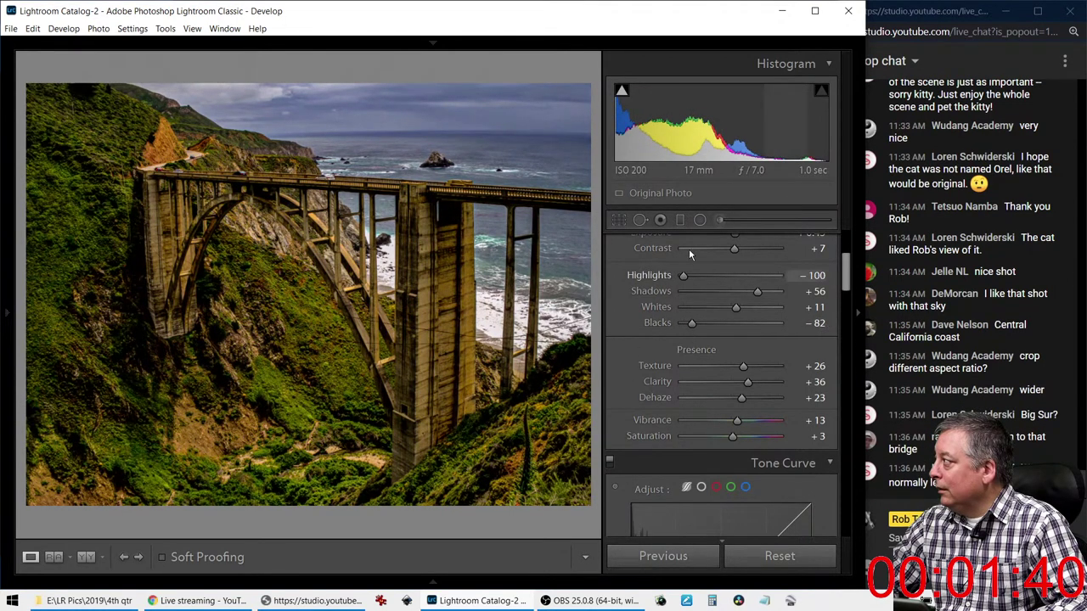
Set the Adjustment Brush to Temp 0, Exposure 0.68, Highlights 75 and Shadows 37, and try a stroke on the hillside beside the tall pillar
key("k")
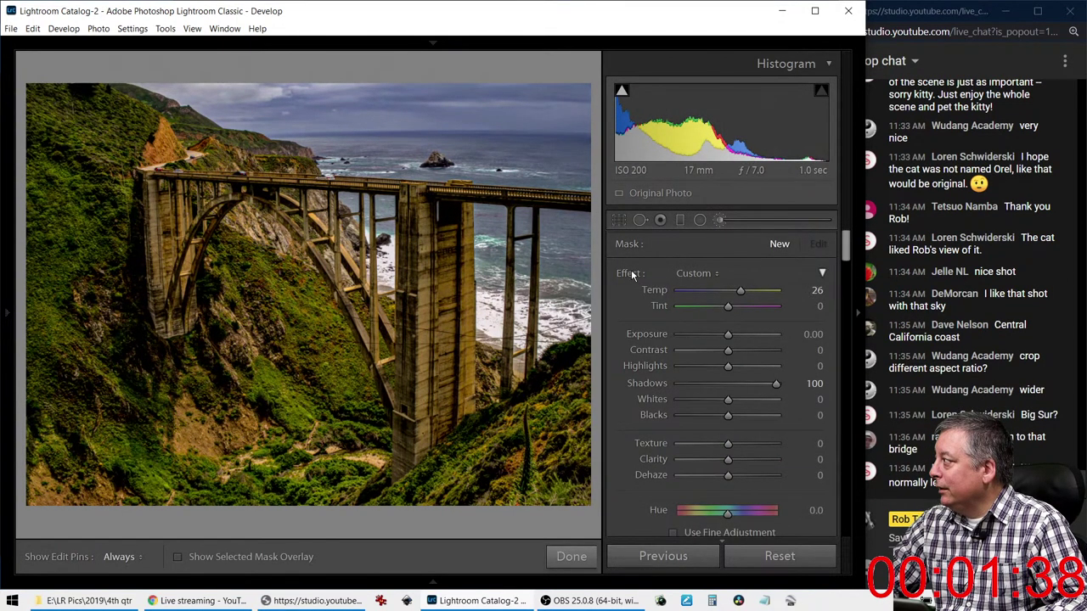
mouse_move(726, 367)
left_mouse_down()
mouse_move(769, 369)
mouse_move(736, 334)
left_mouse_up()
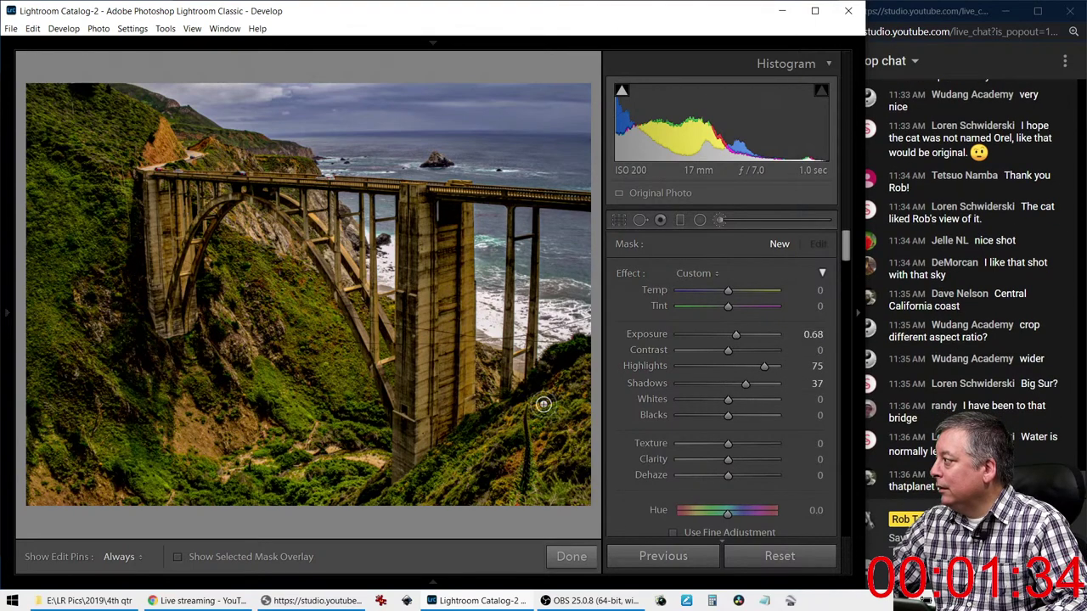
mouse_move(567, 387)
left_mouse_down()
mouse_move(401, 489)
mouse_move(603, 402)
mouse_move(432, 468)
left_mouse_up()
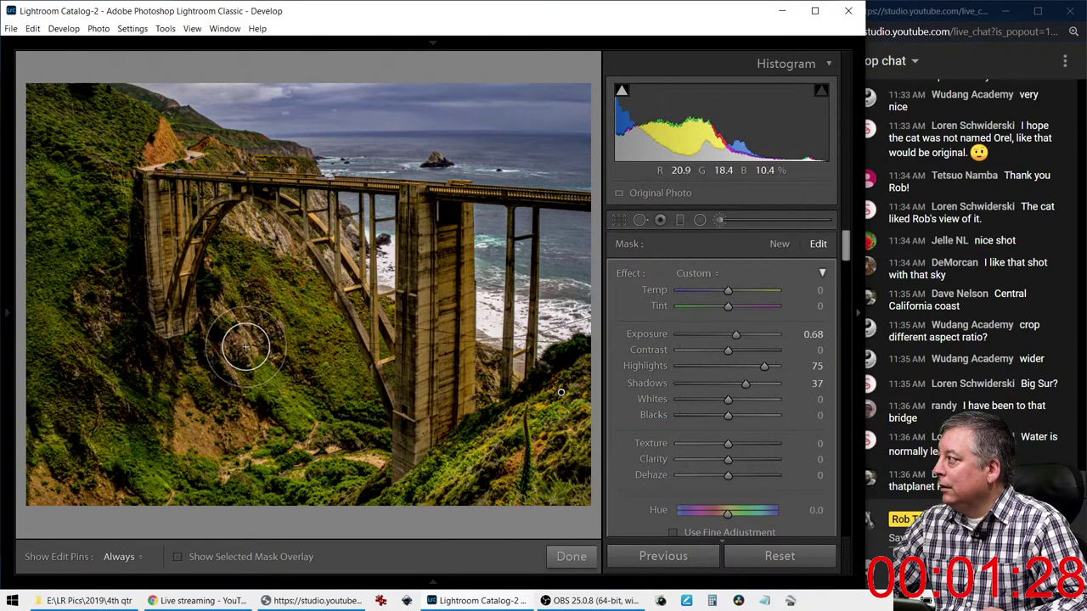
key("ctrl+z")
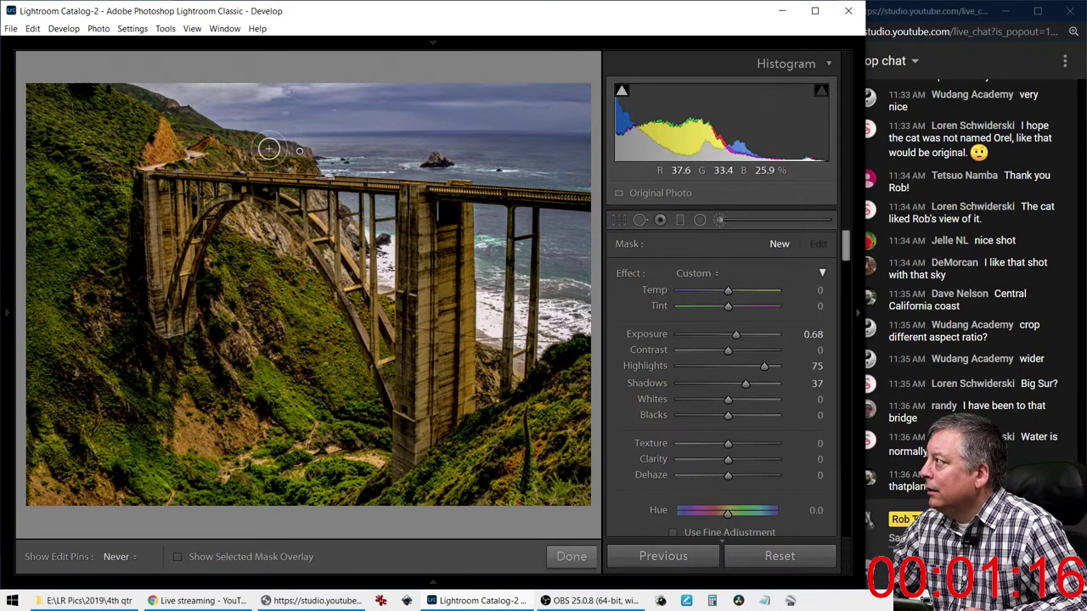
Brush the brightening adjustment over the distant headland behind the bridge and the far end of the arch
left_click_drag(245, 147, 292, 149)
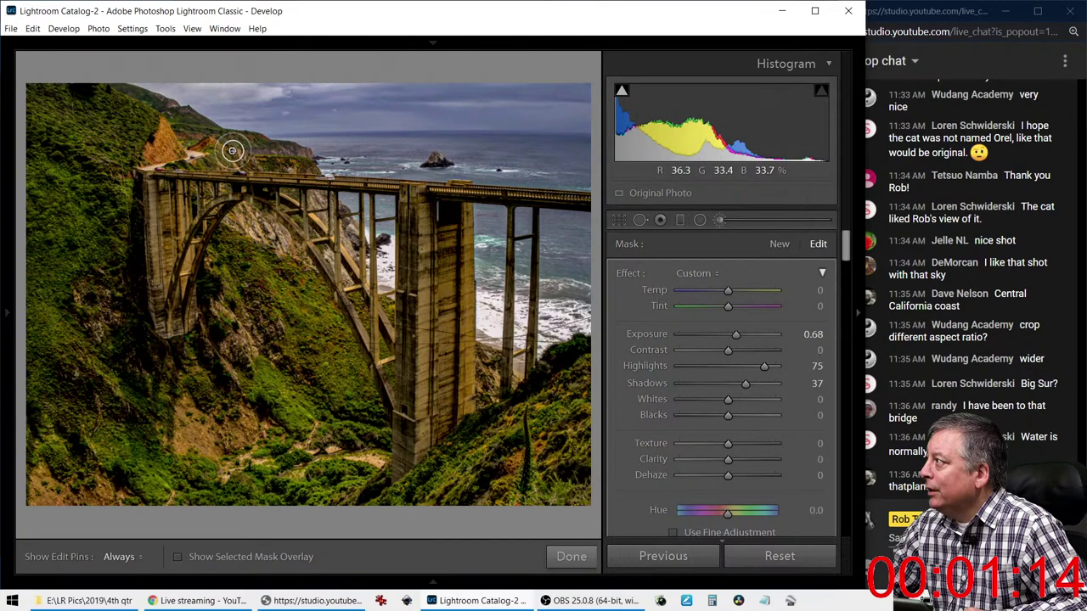
key("h")
left_click_drag(301, 150, 152, 150)
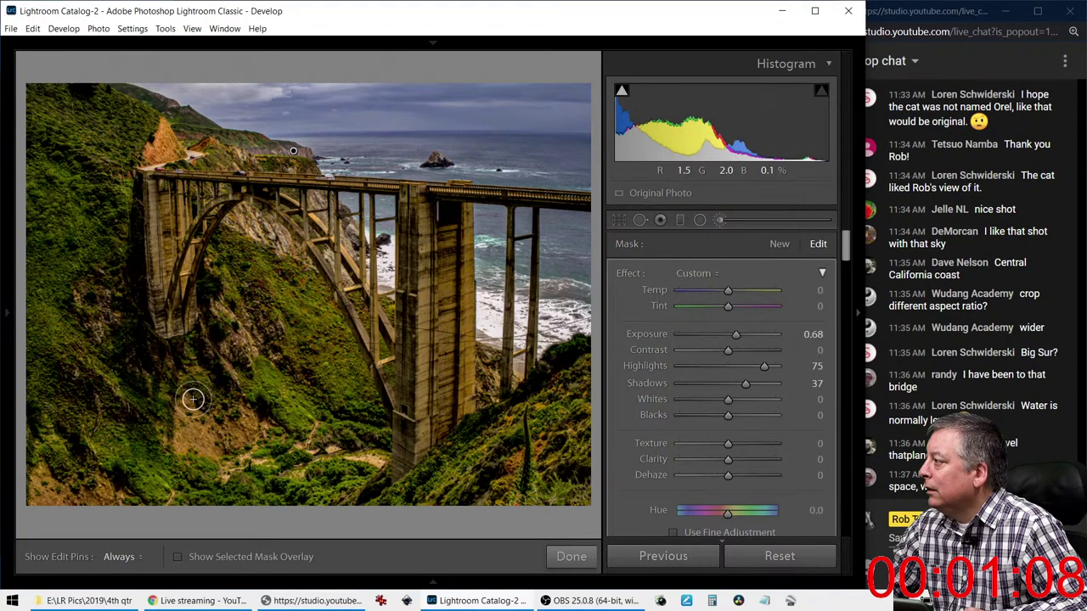
key("h")
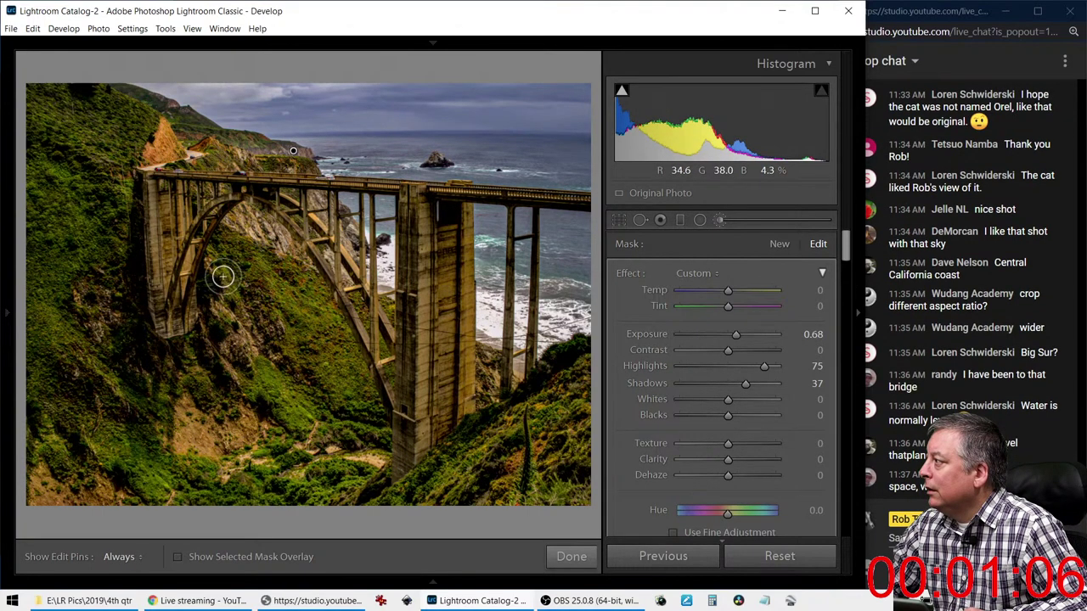
mouse_move(214, 218)
left_mouse_down()
mouse_move(187, 241)
mouse_move(188, 301)
mouse_move(192, 211)
left_mouse_up()
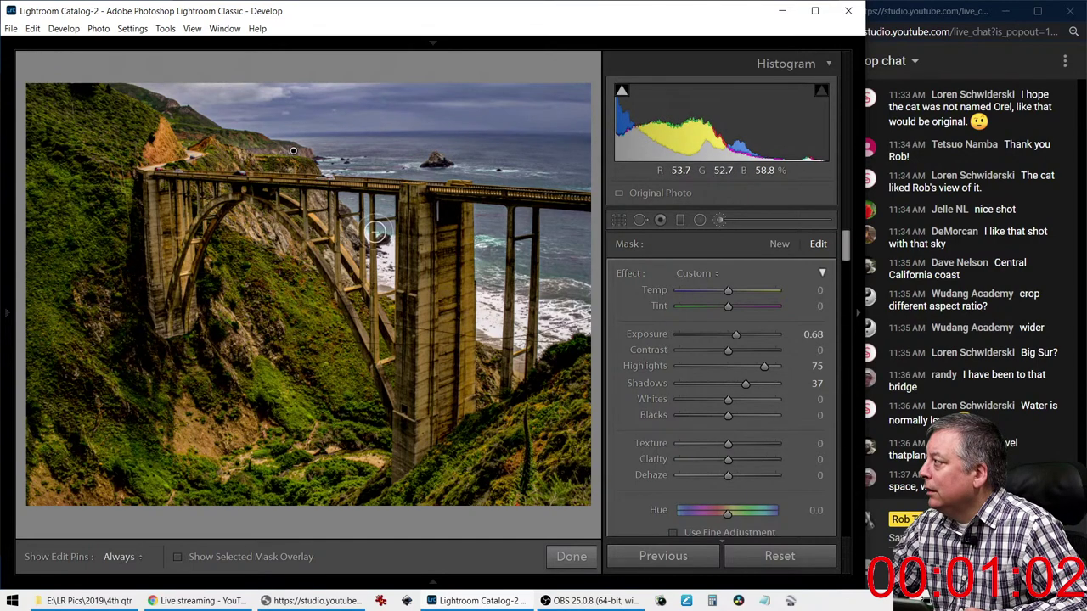
key("h")
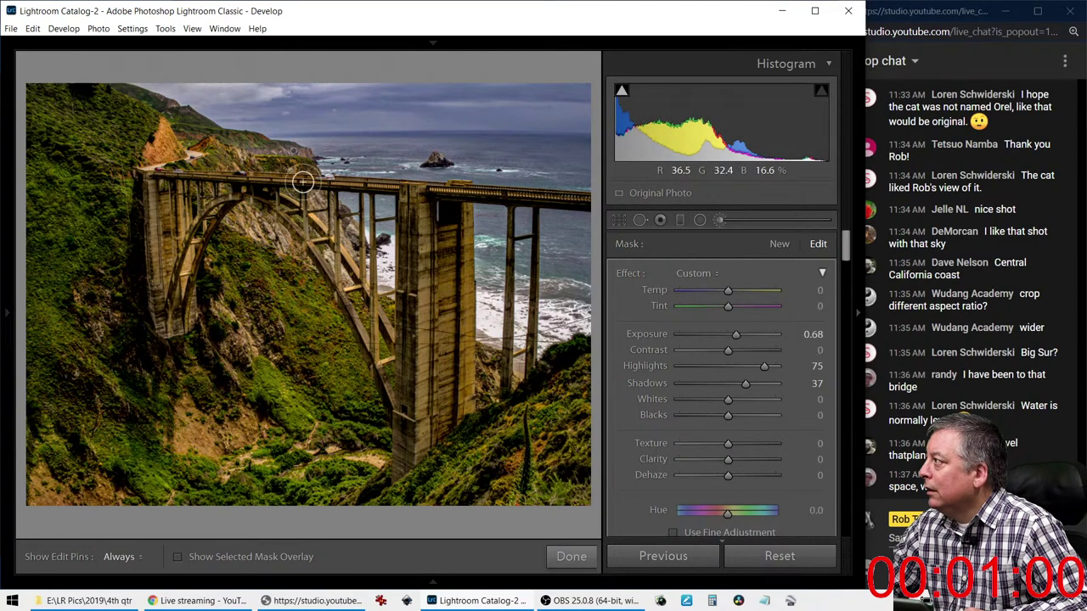
Examine the brushed areas of the bridge and hillsides with the edit pins hidden and shown
key("h")
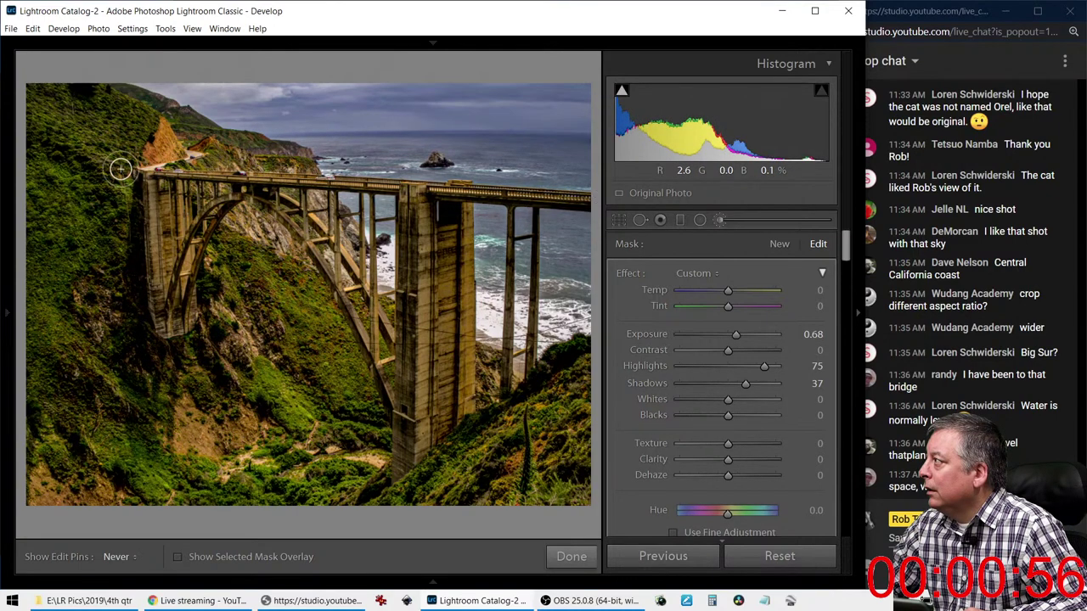
key("h")
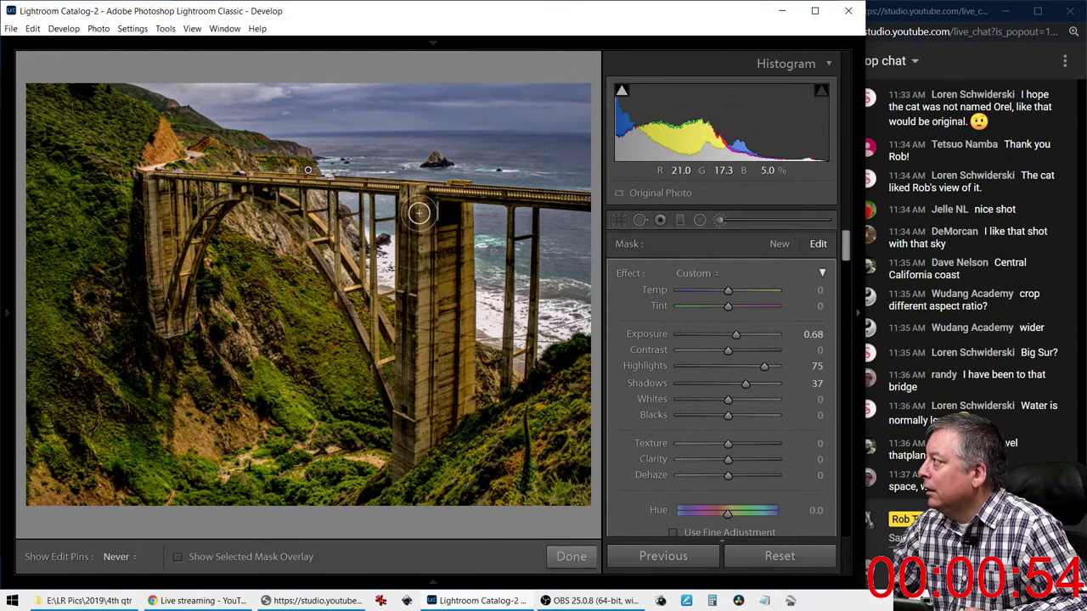
key("h")
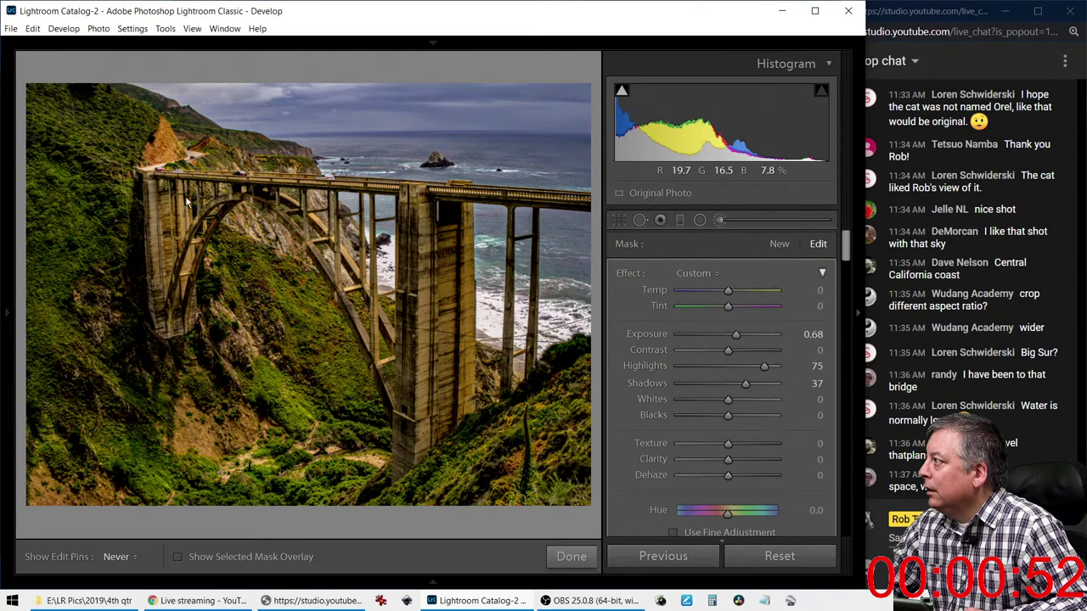
key("h")
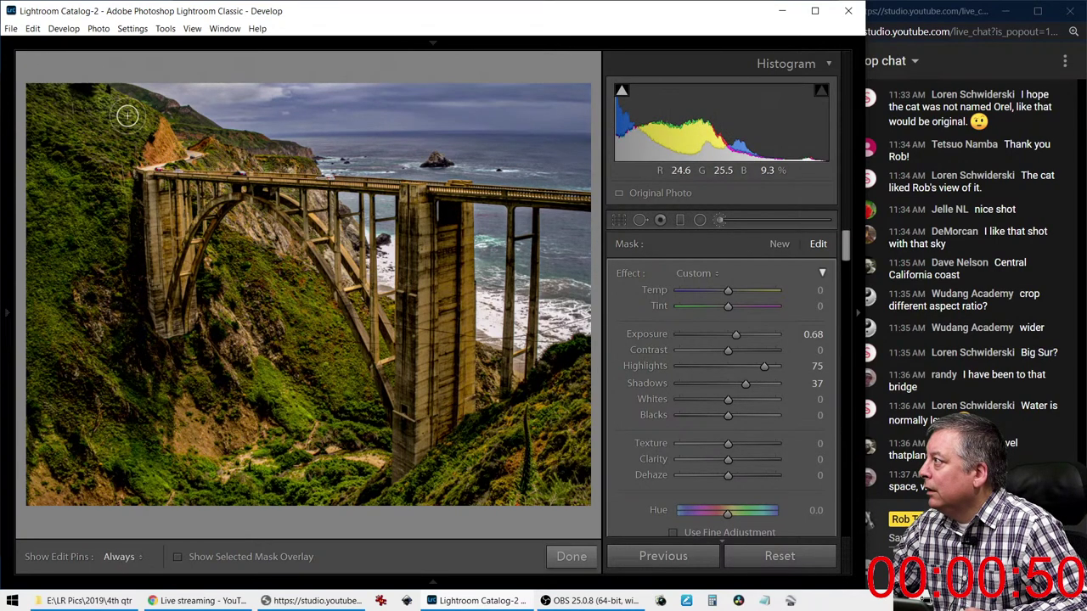
key("h")
key("h")
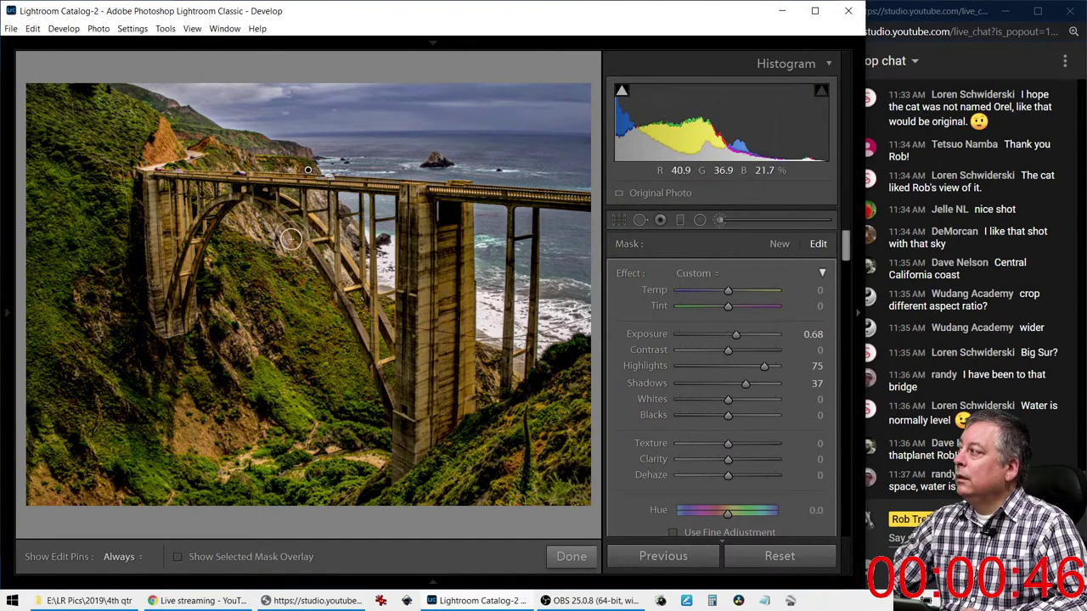
key("h")
key("h")
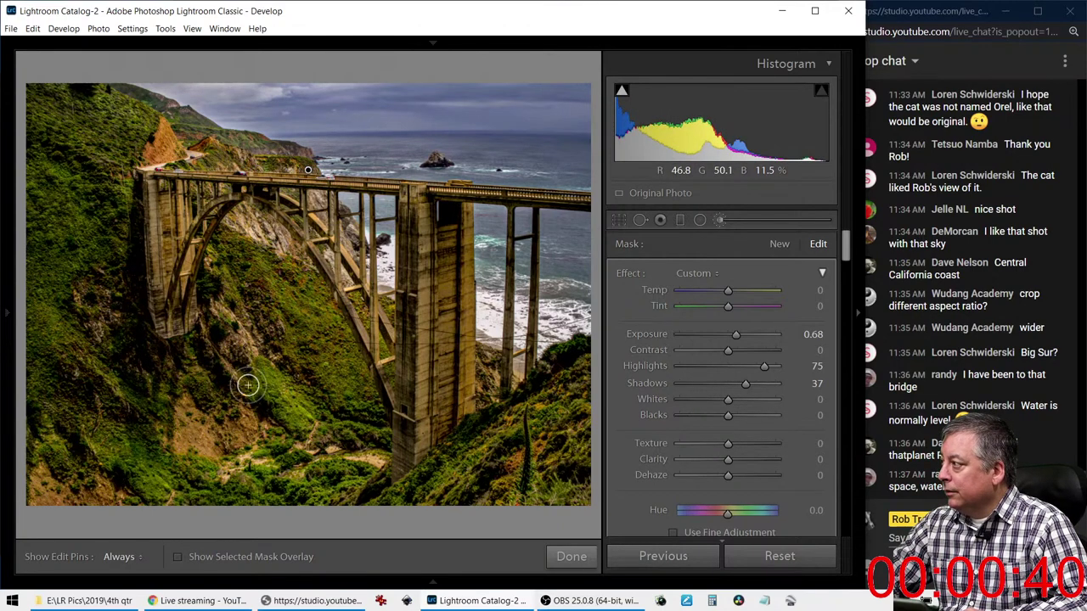
Set the brushed headland adjustment to Exposure 0.40, Highlights 100 and Shadows 52
key("h")
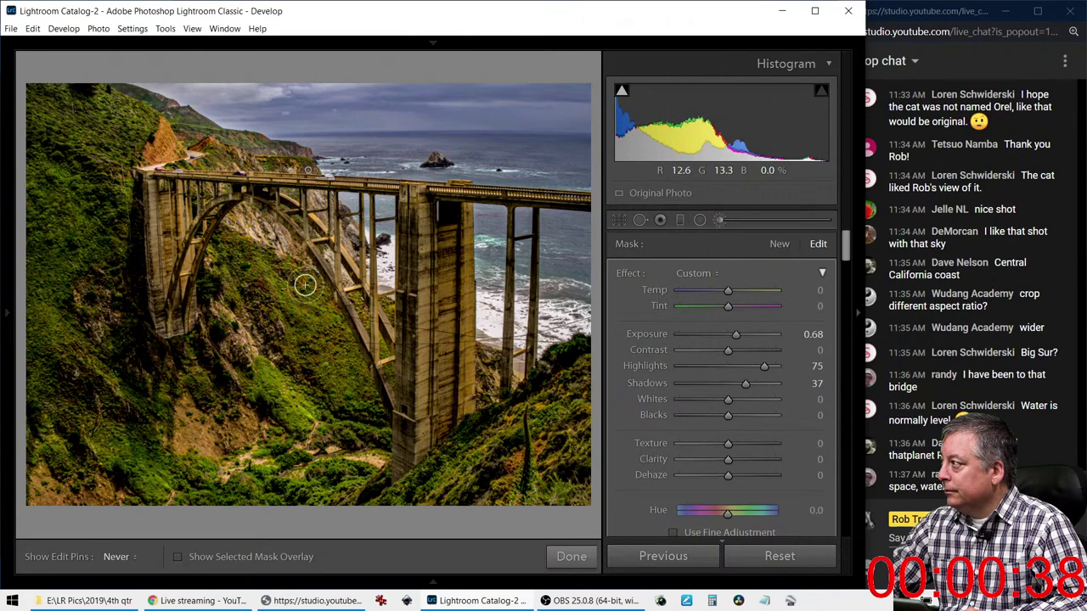
key("h")
key("h")
key("h")
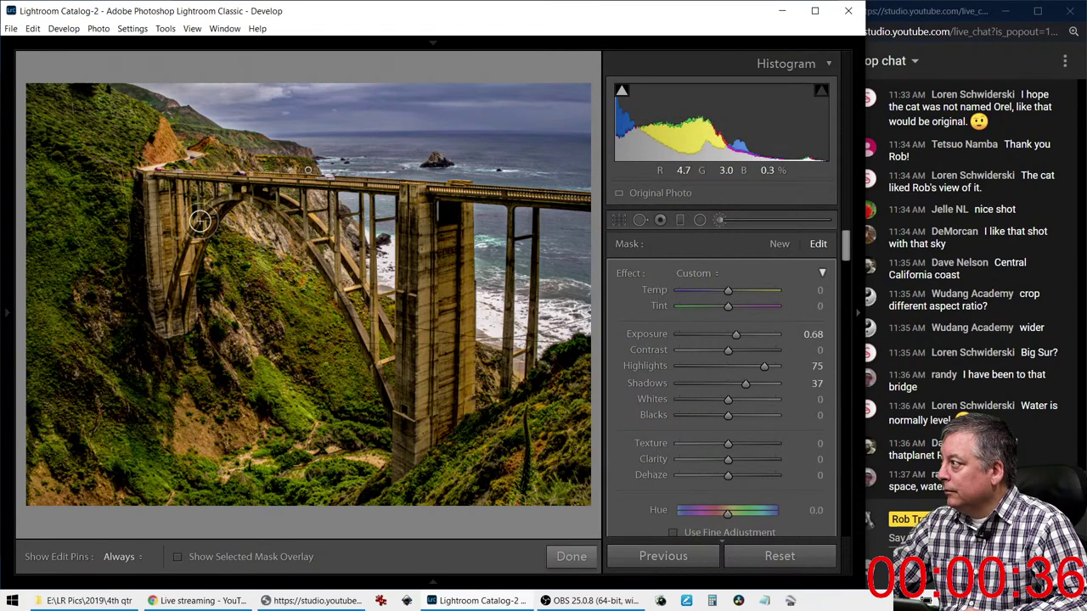
left_click_drag(735, 337, 734, 340)
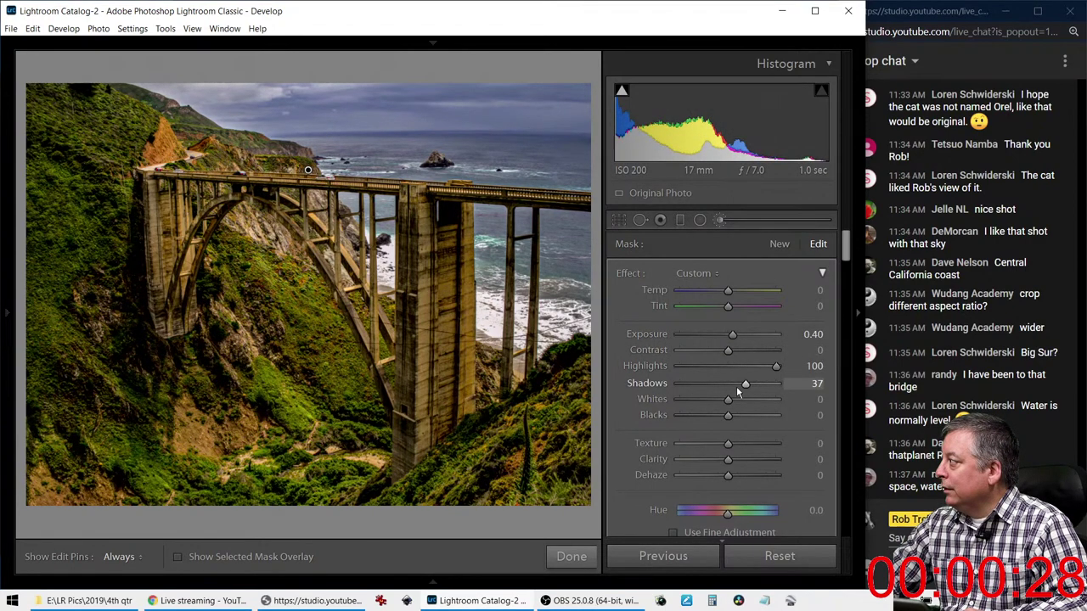
left_click_drag(757, 389, 751, 389)
Examine the rebalanced brush area on the headland with its edit pin hidden and shown, and leave the Adjustment Brush
key("h")
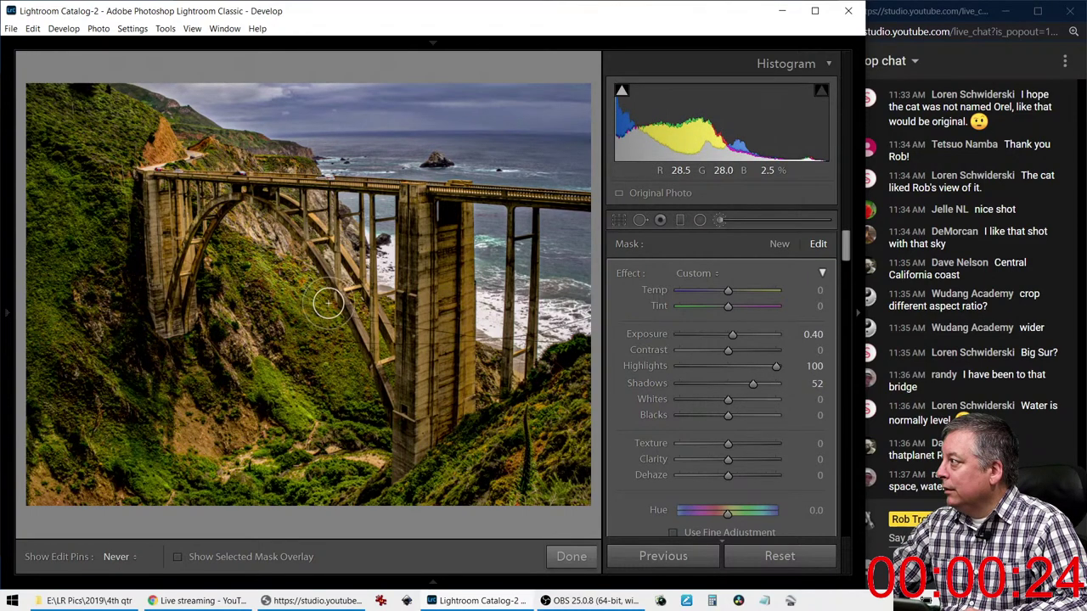
key("h")
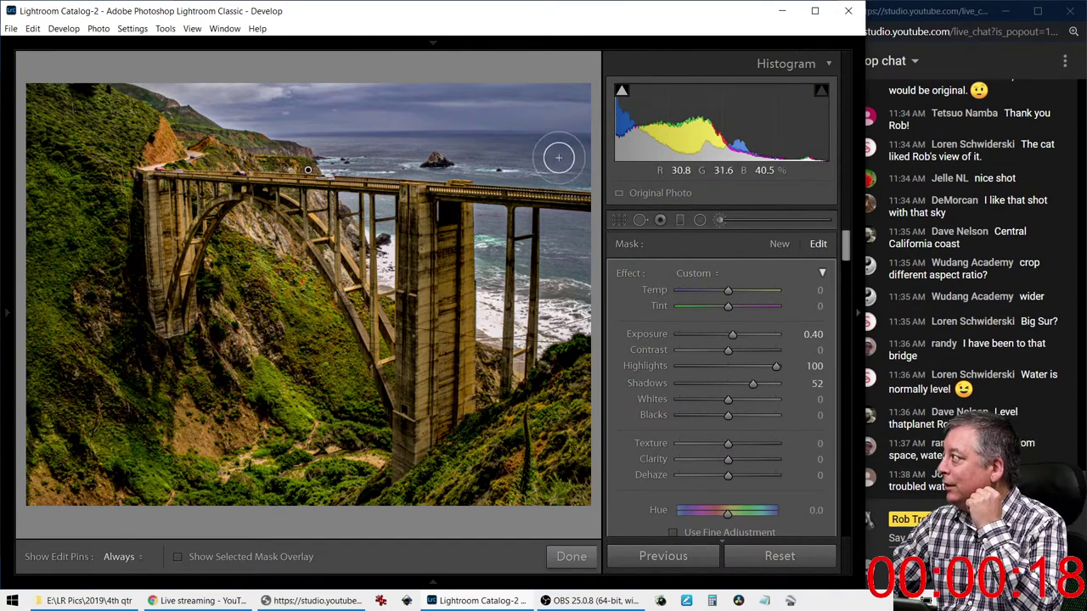
key("h")
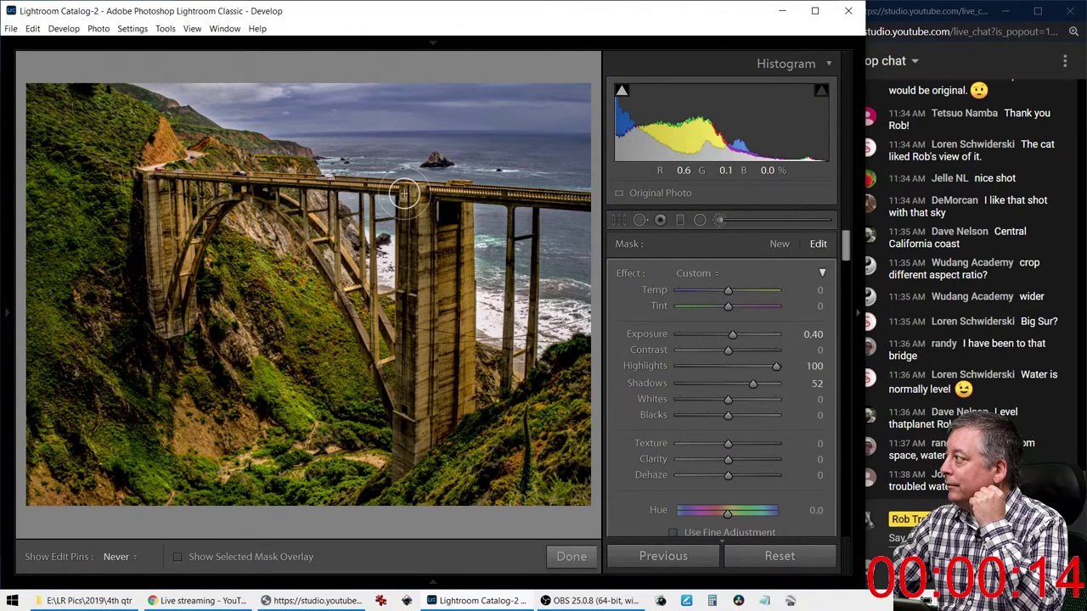
key("h")
key("h")
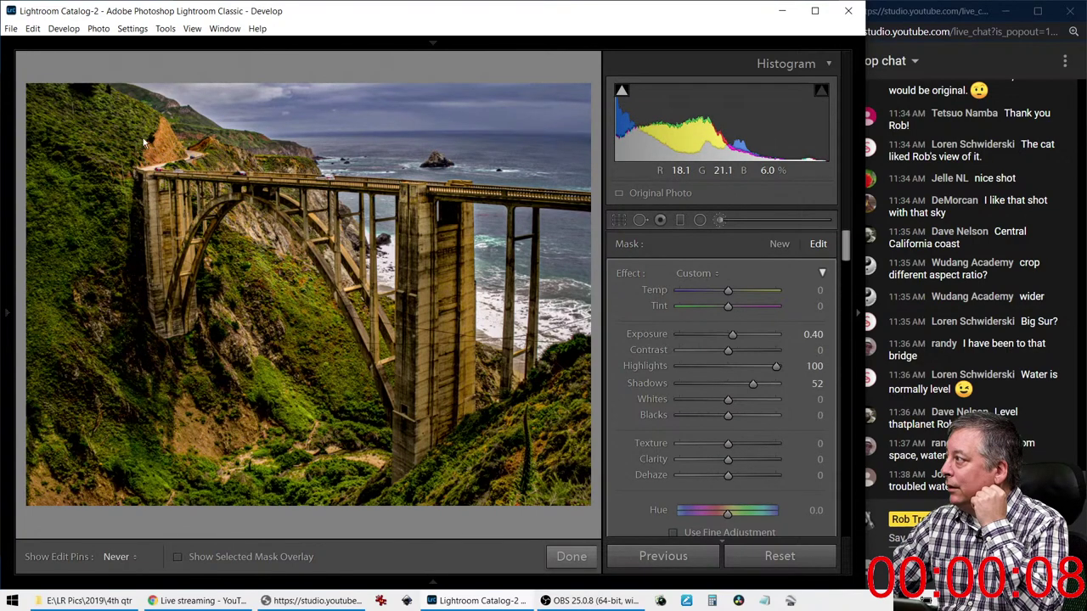
key("h")
key("h")
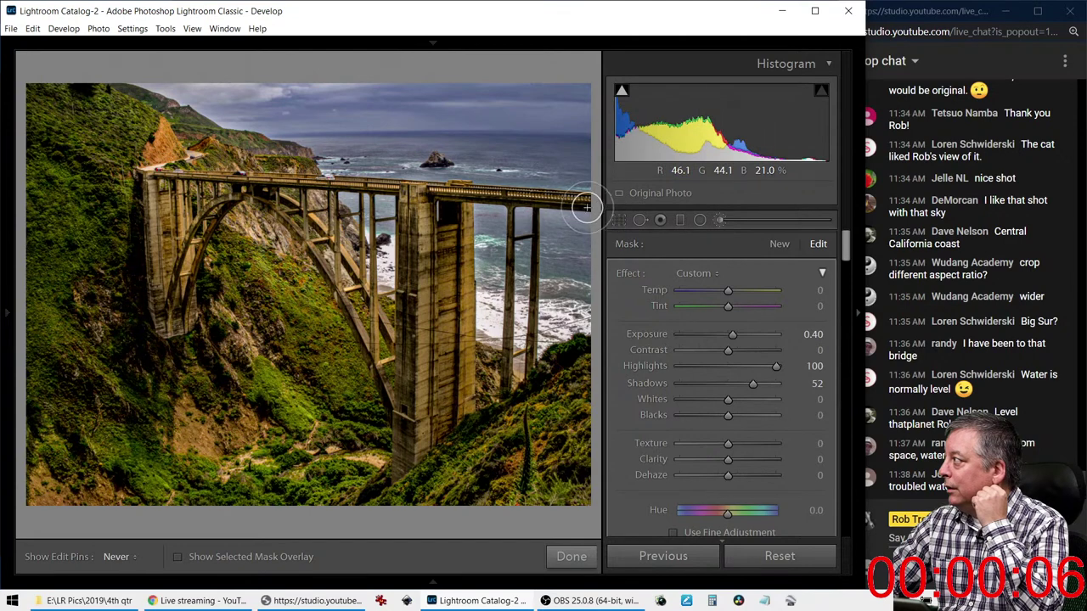
key("h")
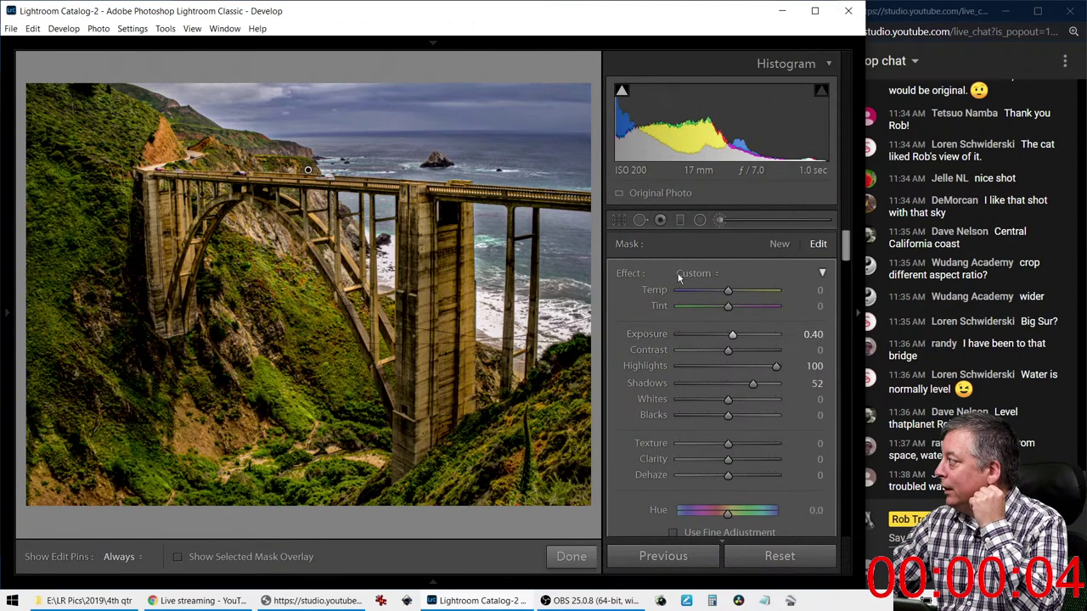
left_click(717, 220)
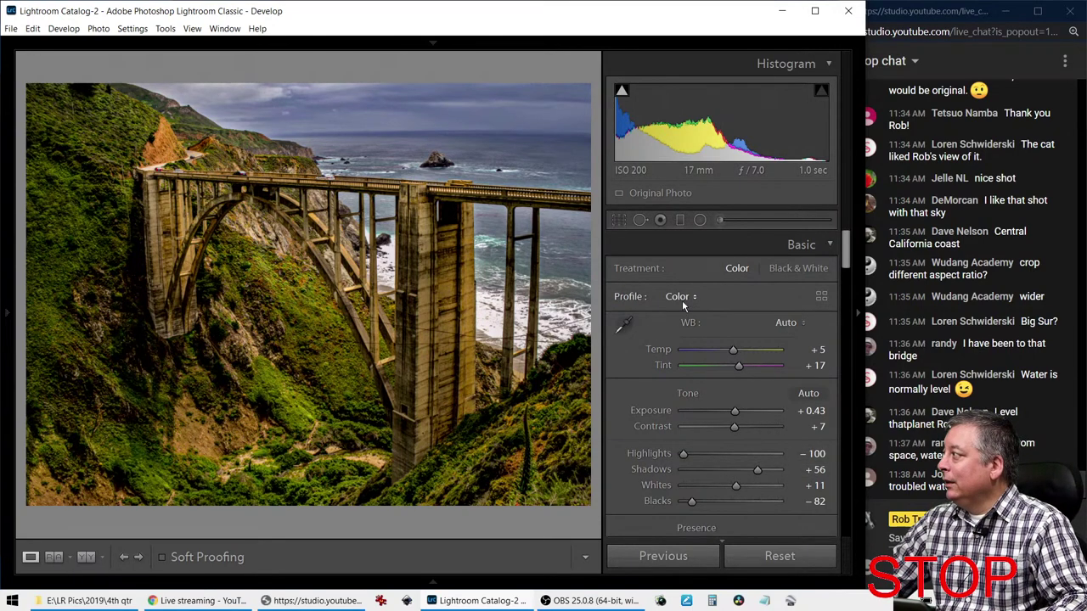
Raise the sea's luminance with the HSL targeted adjustment, bringing Blue to +69 and Purple to +17
scroll(647, 411, "down", 15)
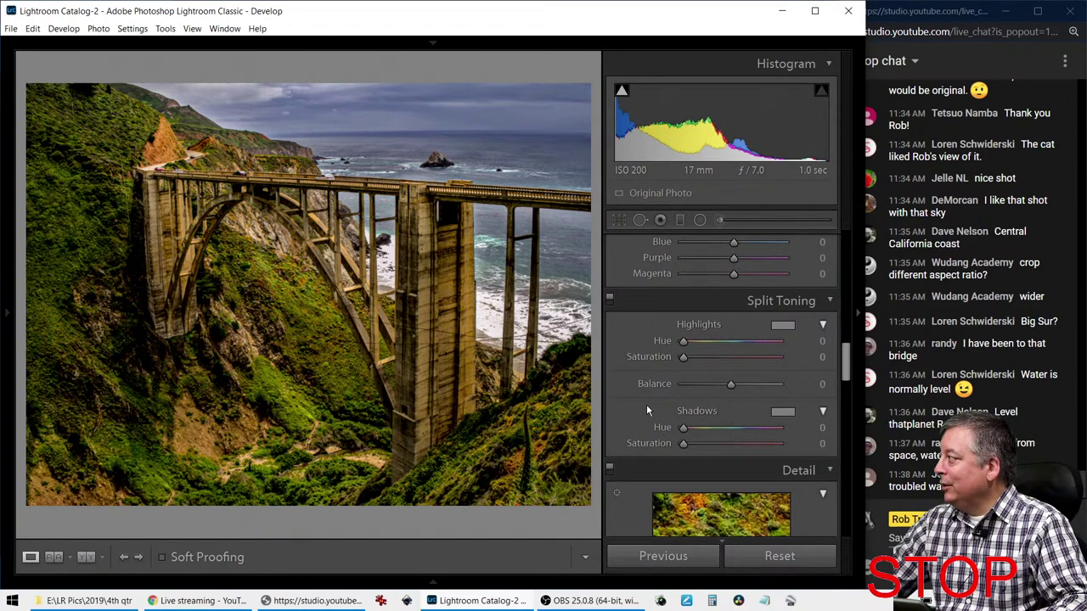
scroll(646, 407, "up", 5)
left_click(755, 299)
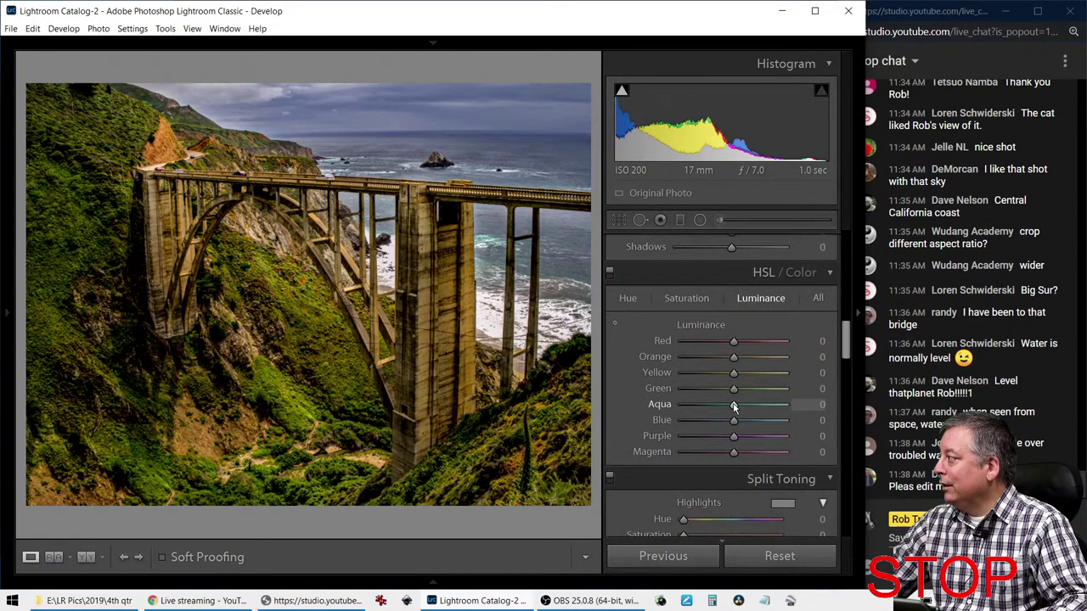
left_click(616, 324)
left_click_drag(534, 157, 534, 116)
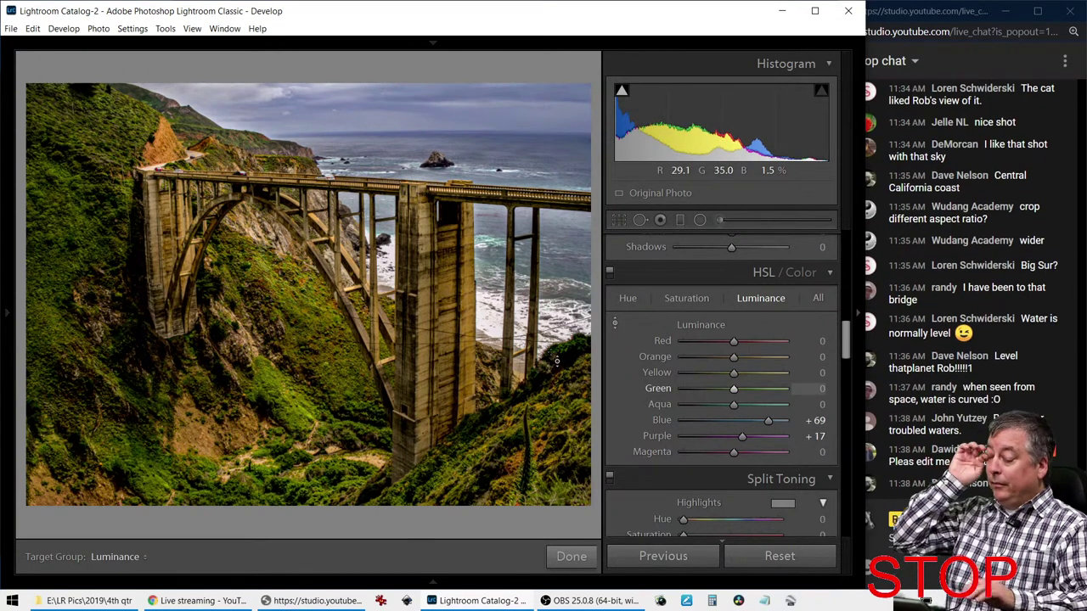
Cool the bridge photo's white balance to Temp −5 while viewing before and after side by side
key("y")
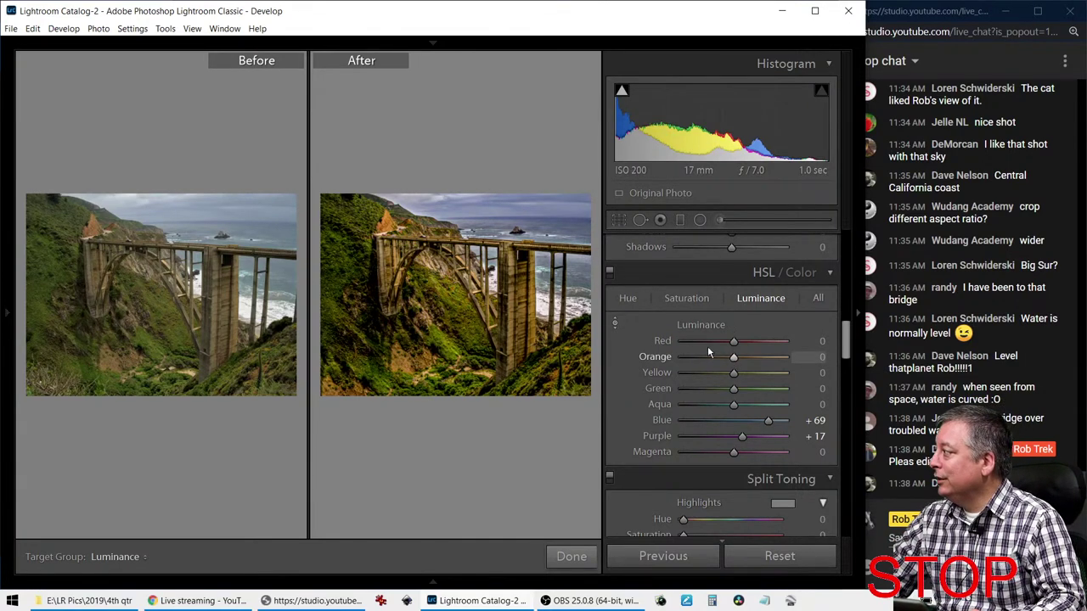
scroll(717, 356, "up", 10)
left_click_drag(733, 351, 727, 352)
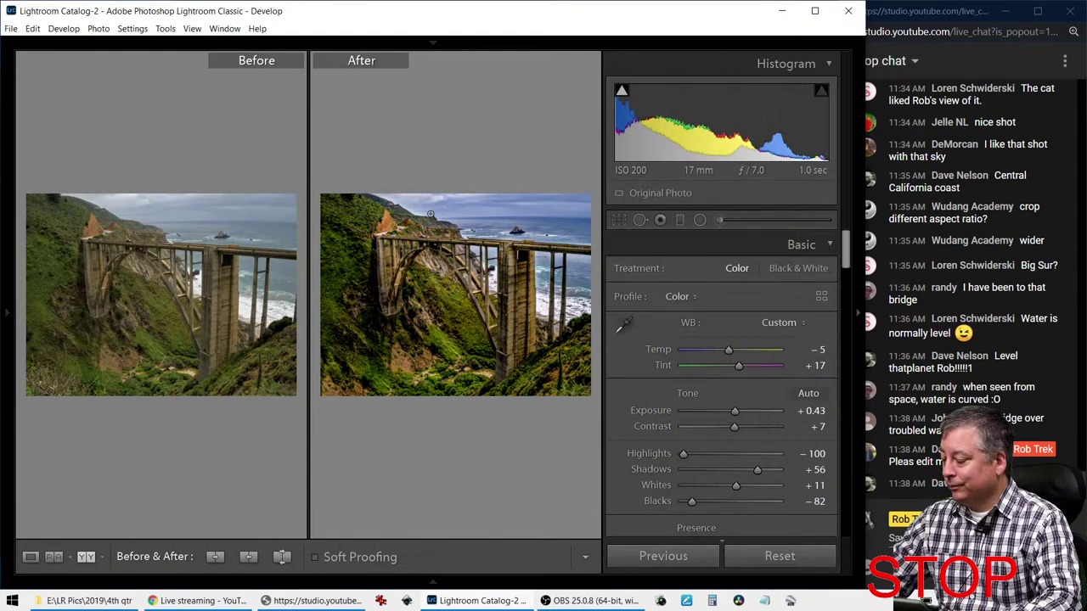
Review the finished bridge photo at full screen and in an enlarged side-by-side comparison with the original
key("y")
key("f")
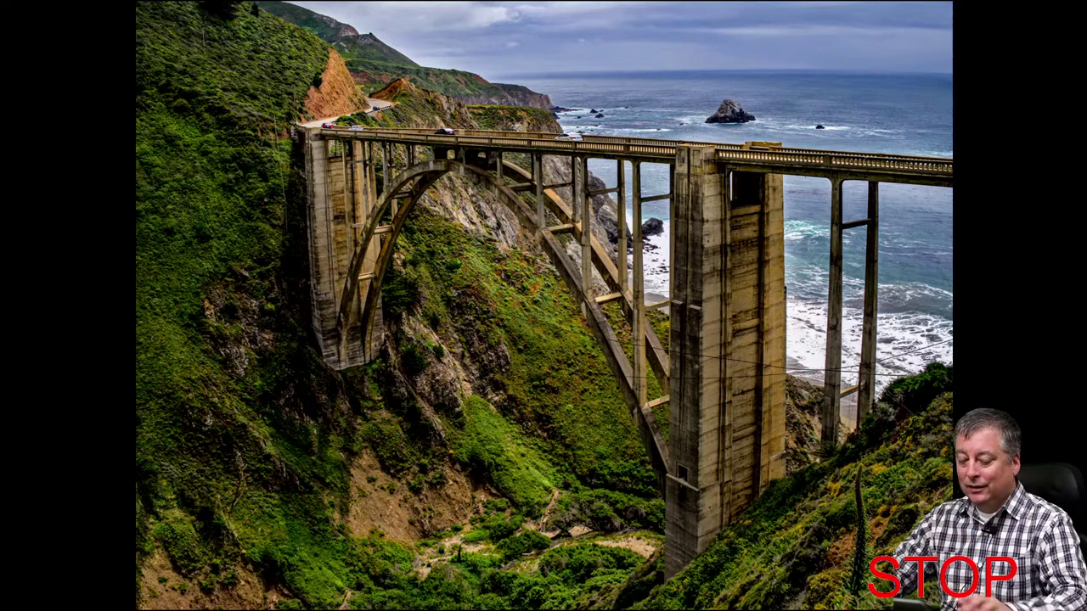
key("f")
key("y")
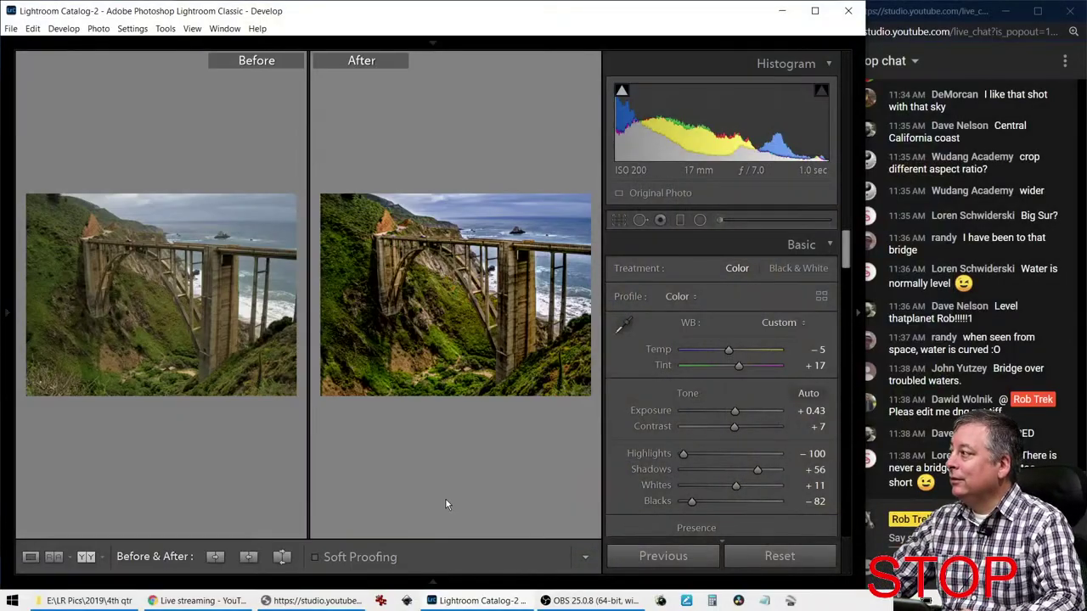
key("Tab")
key("Tab")
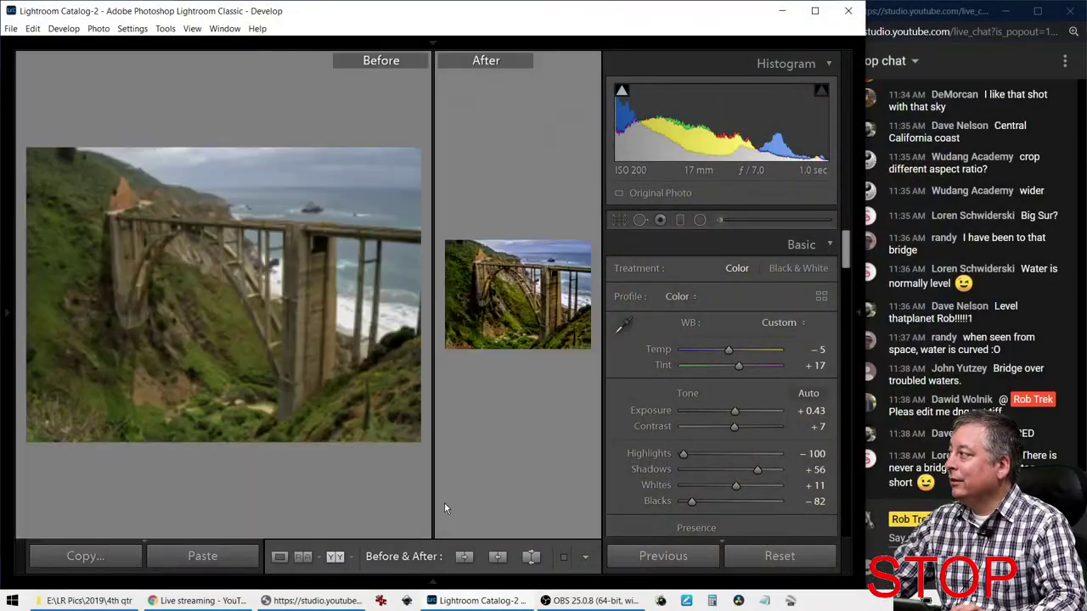
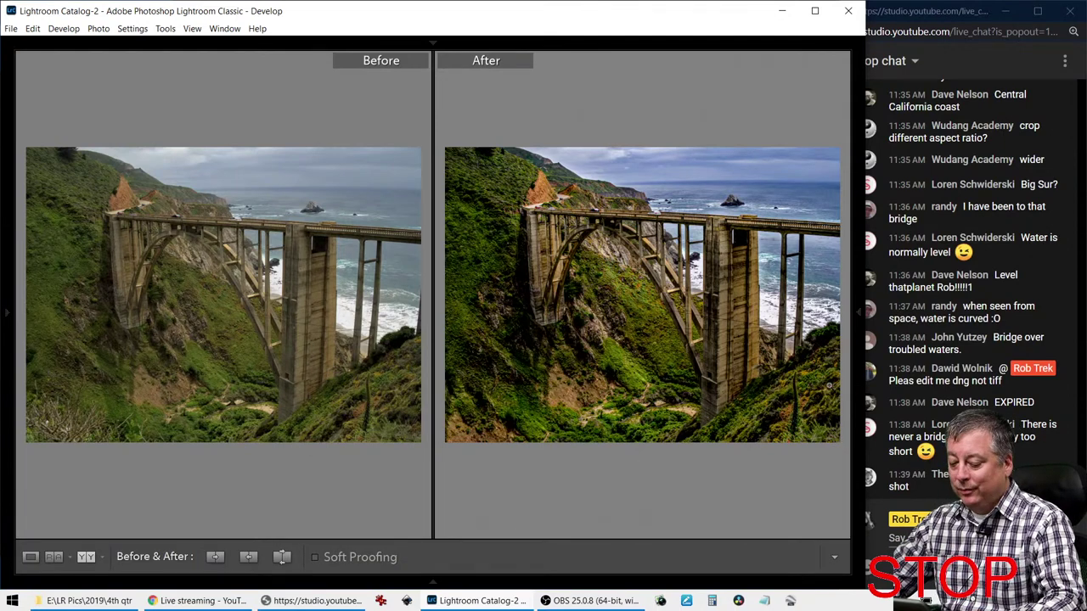
key("y")
key("f")
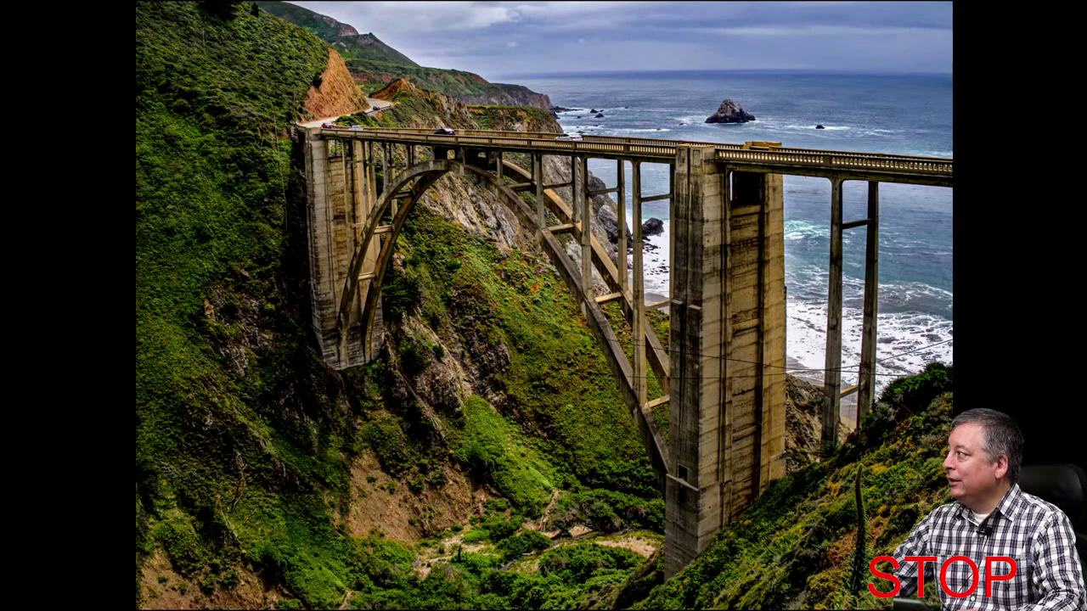
key("f")
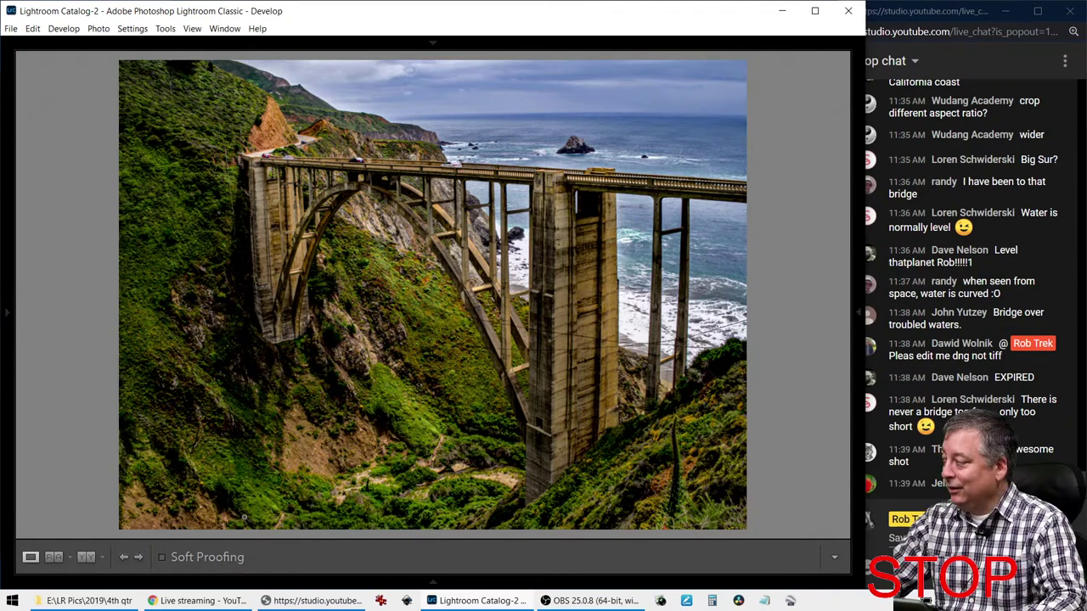
Open the next photo, the apple tree with the comet, and apply Auto tone
key("Right")
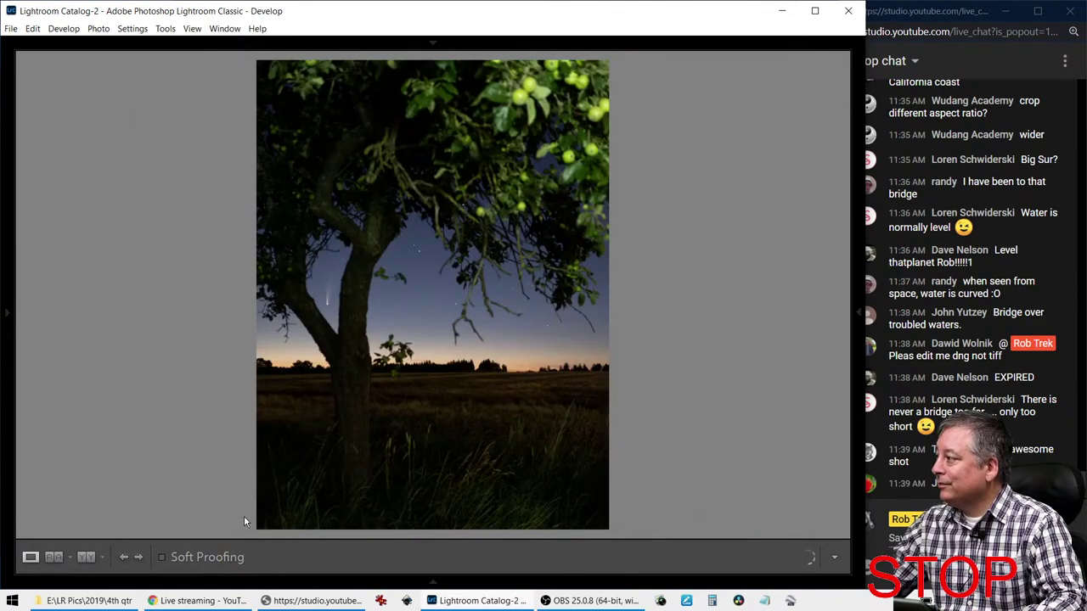
mouse_move(857, 316)
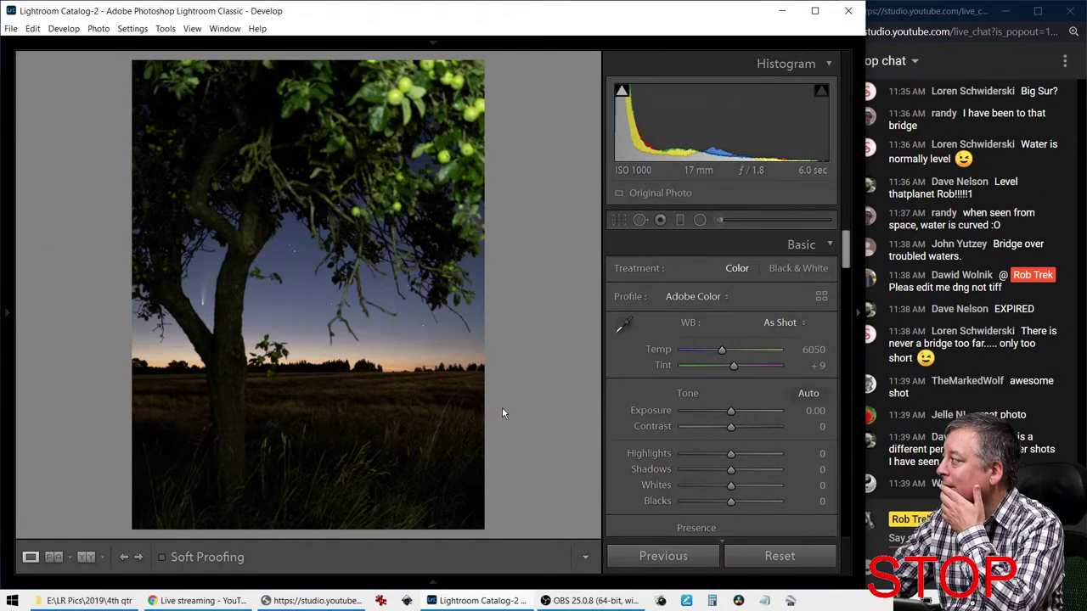
left_click(809, 393)
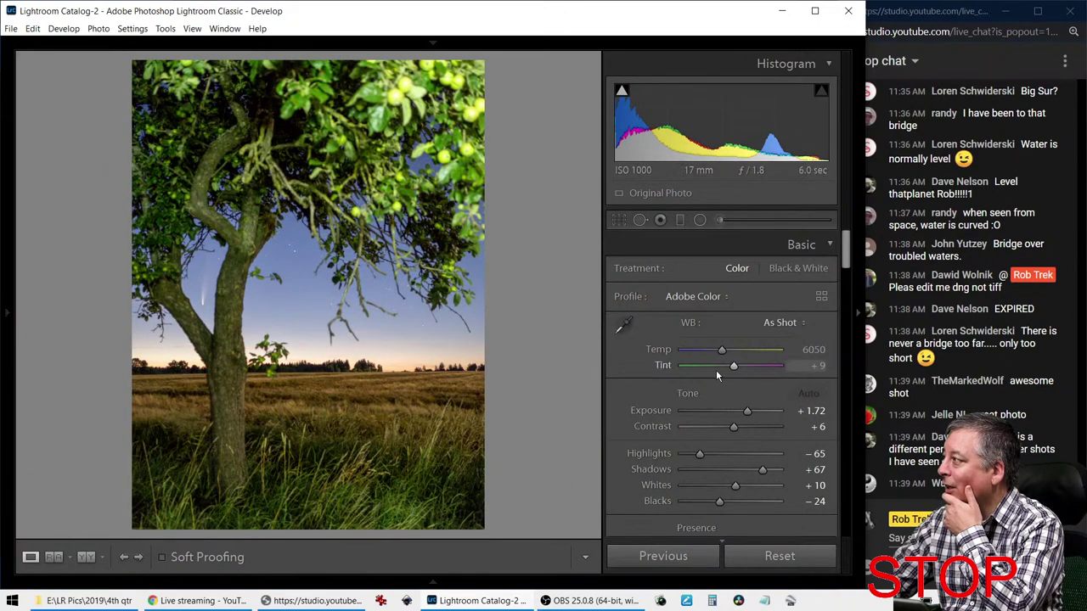
Reset the apple tree photo's Shadows to 0, and set Highlights to −100 and Blacks to −92
double_click(761, 468)
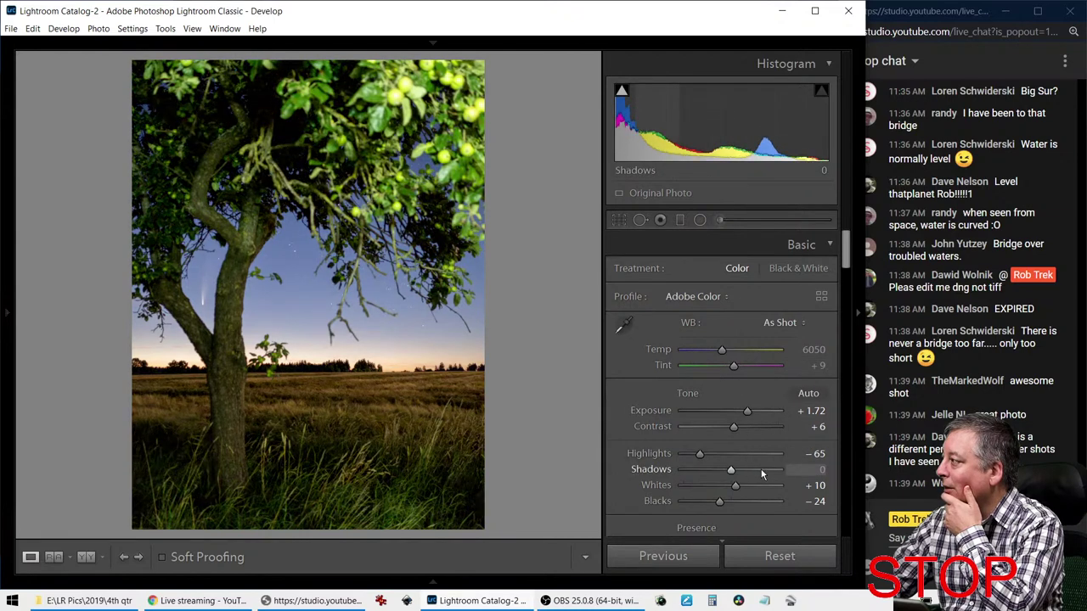
left_click_drag(704, 453, 679, 454)
key("alt")
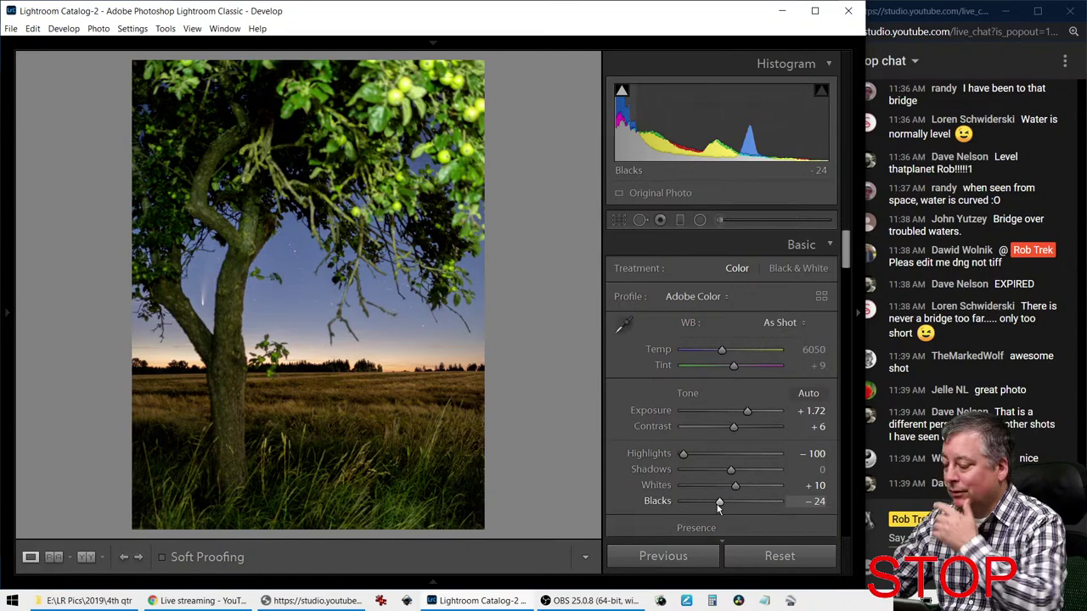
left_click_drag(719, 504, 686, 504)
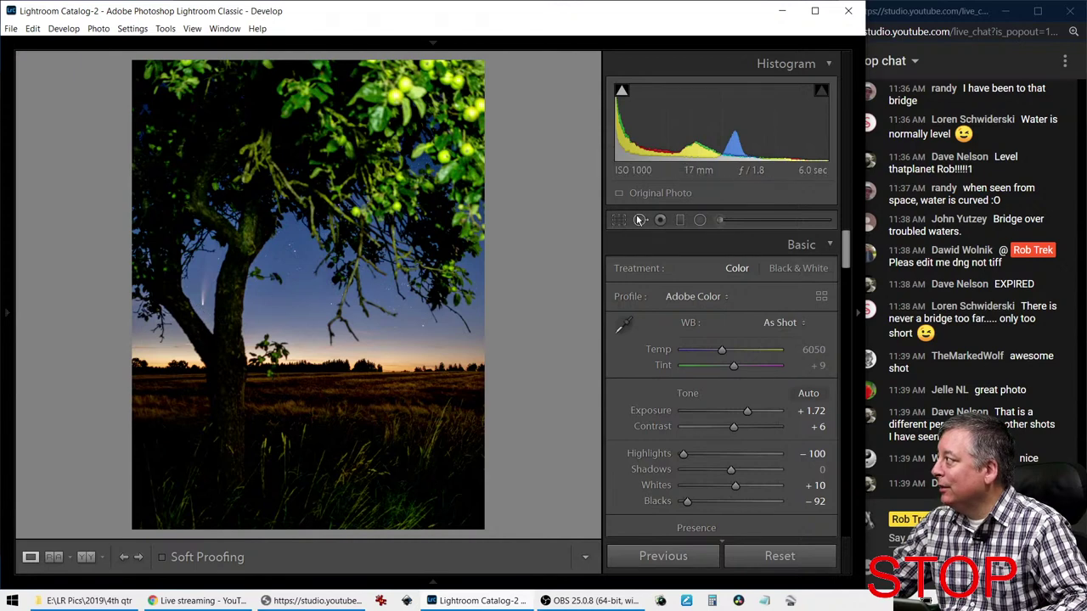
Place a tilted Graduated Filter over the bright foliage in the photo's upper right corner and reset its effect sliders
left_click(679, 219)
left_click_drag(456, 139, 412, 245)
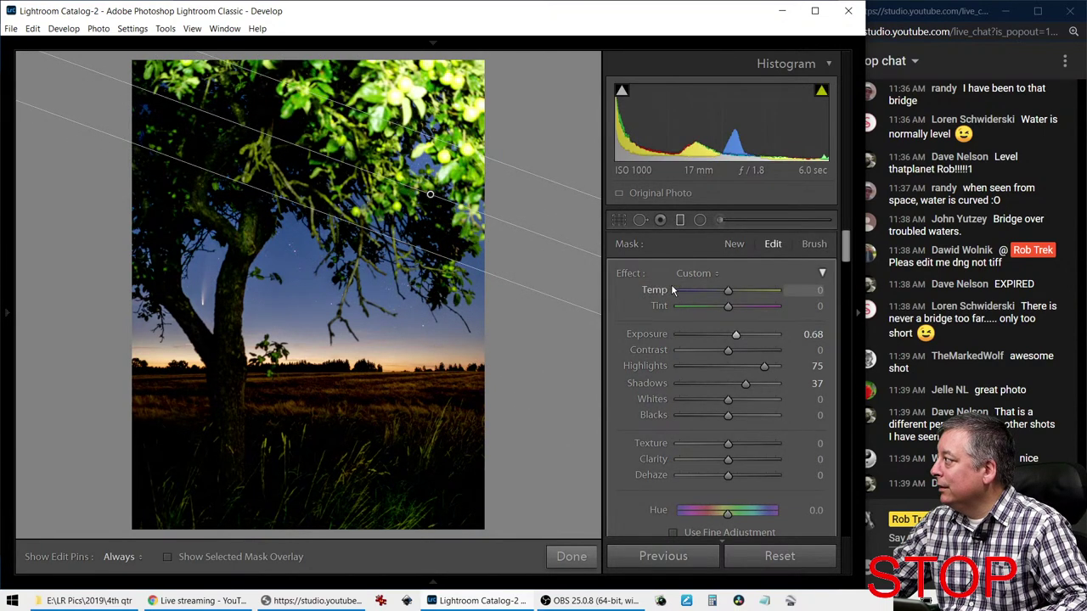
double_click(632, 273)
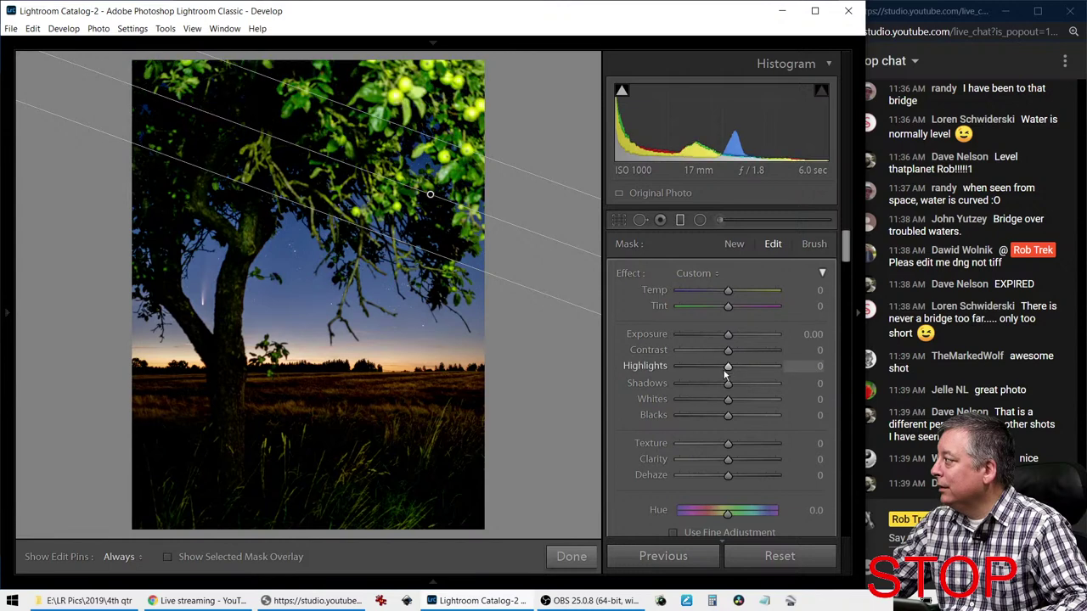
Set the gradient to Temp −23, Exposure −2.22, Contrast −100, Highlights −100 and Shadows 100, and widen it toward the upper right corner
left_click_drag(727, 335, 650, 363)
left_click_drag(728, 350, 698, 339)
left_click_drag(729, 385, 738, 390)
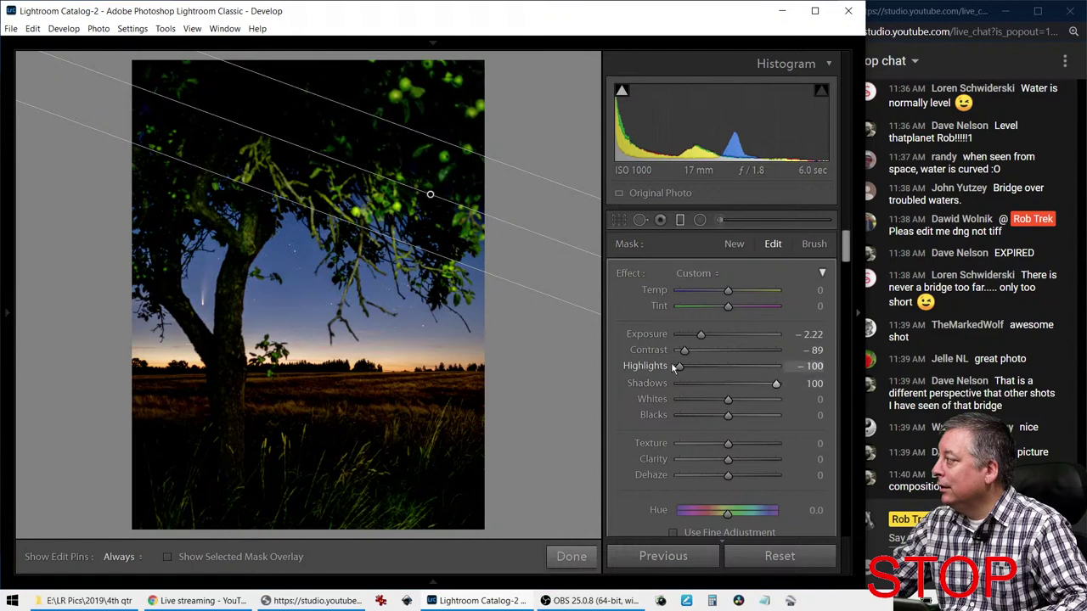
left_click_drag(685, 350, 677, 352)
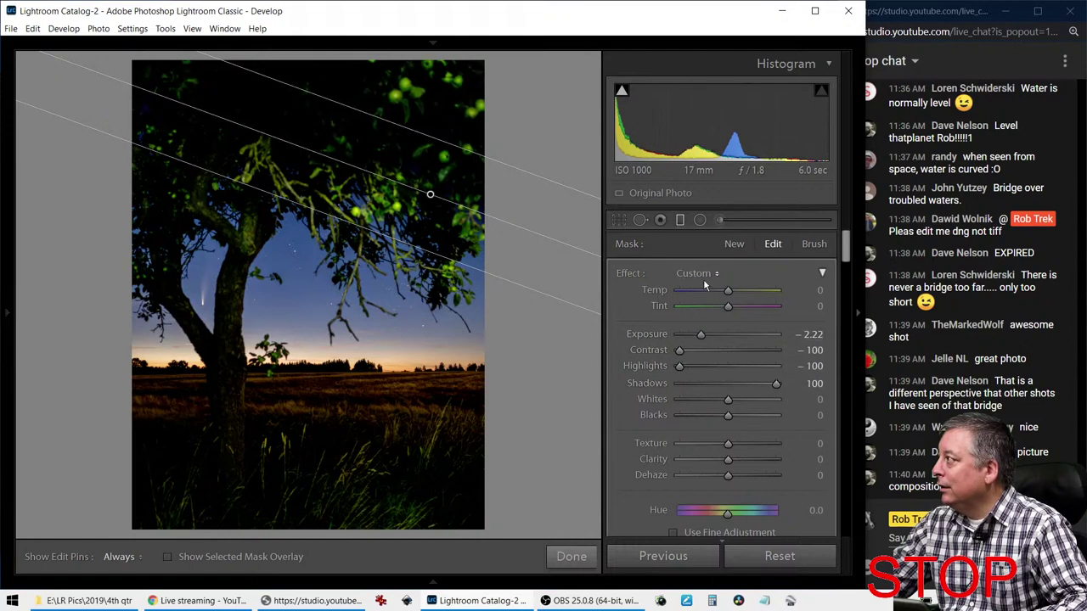
left_click_drag(719, 292, 720, 302)
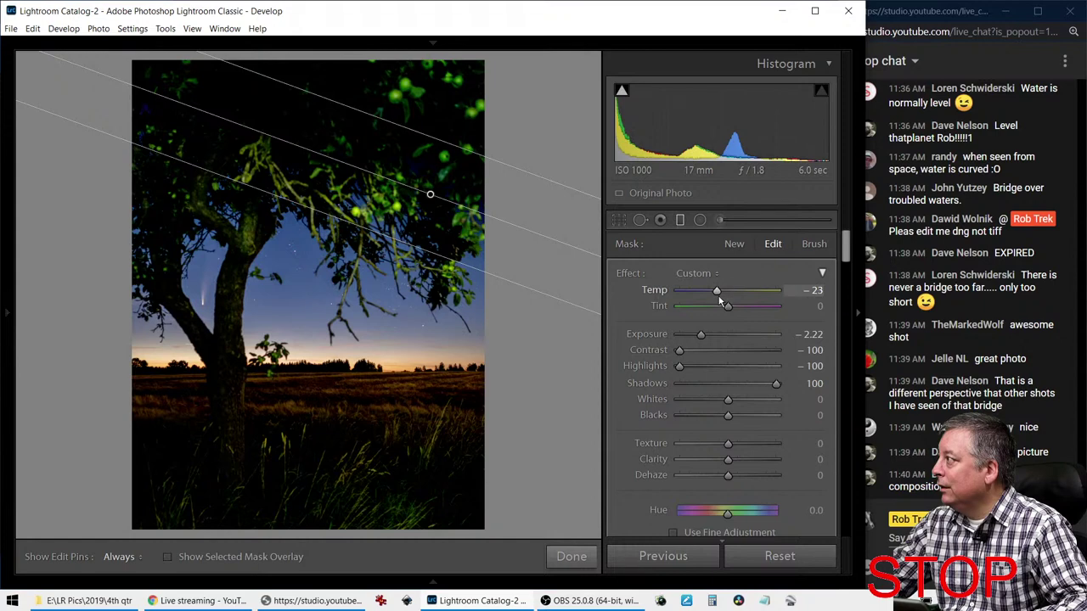
left_click_drag(461, 148, 497, 90)
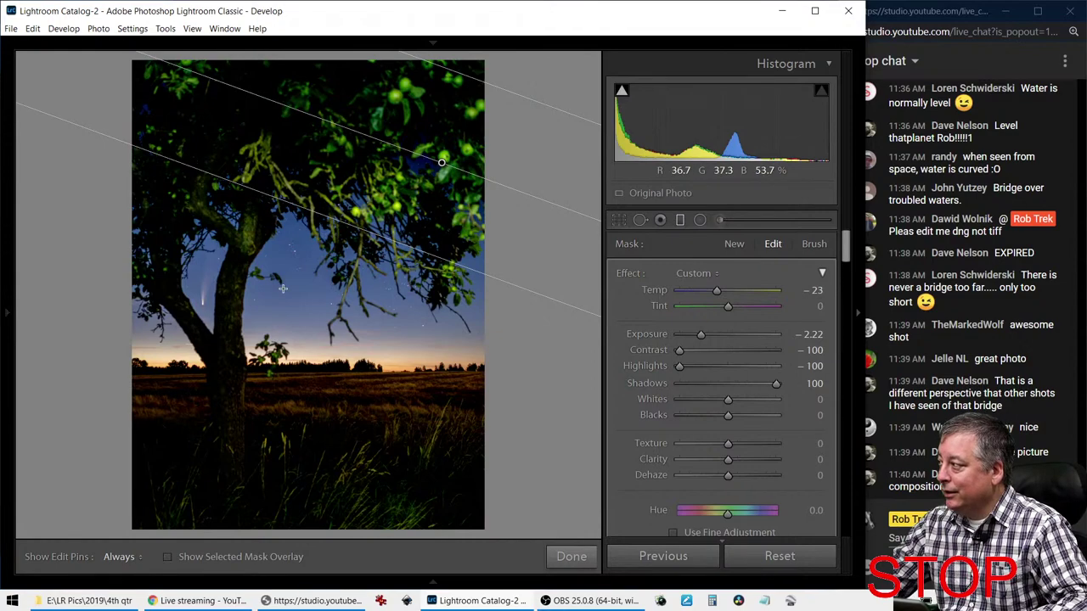
left_click(435, 583)
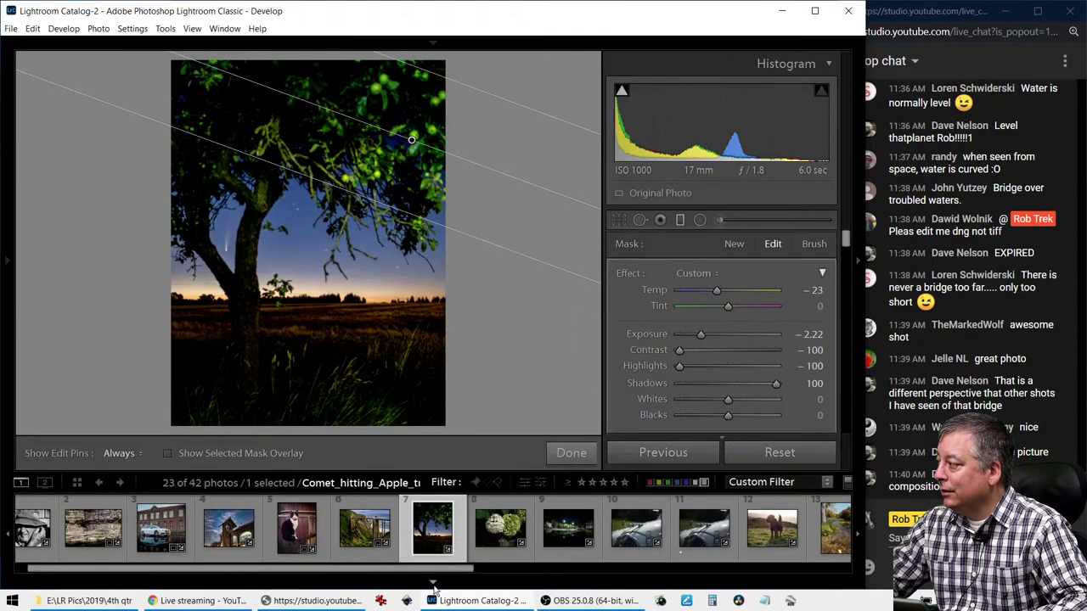
left_click(435, 584)
left_click(433, 584)
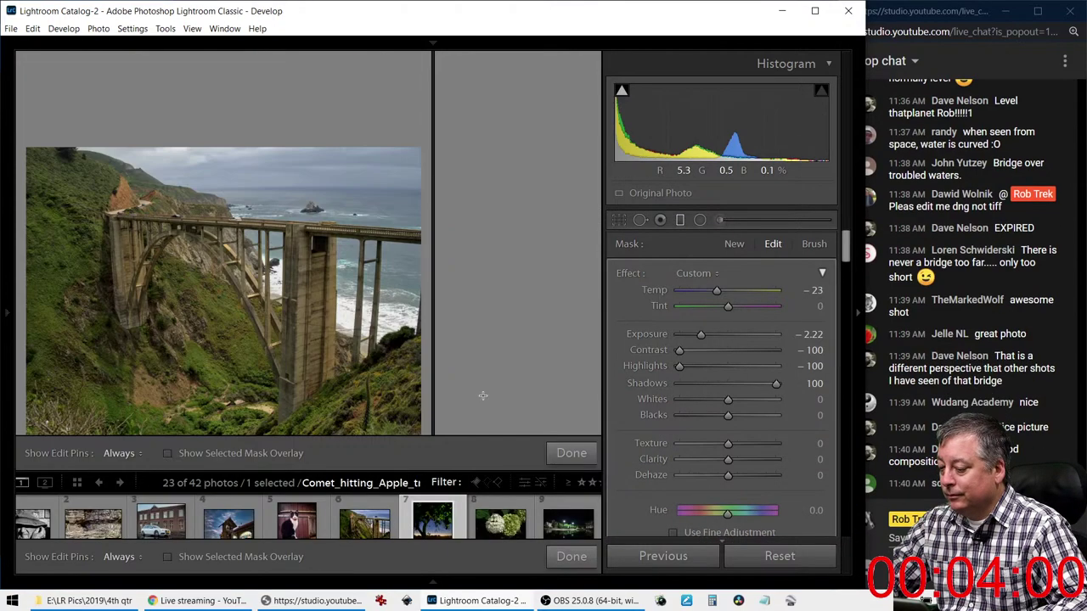
Hide the filmstrip and close the Graduated Filter on the apple tree photo
left_click(433, 584)
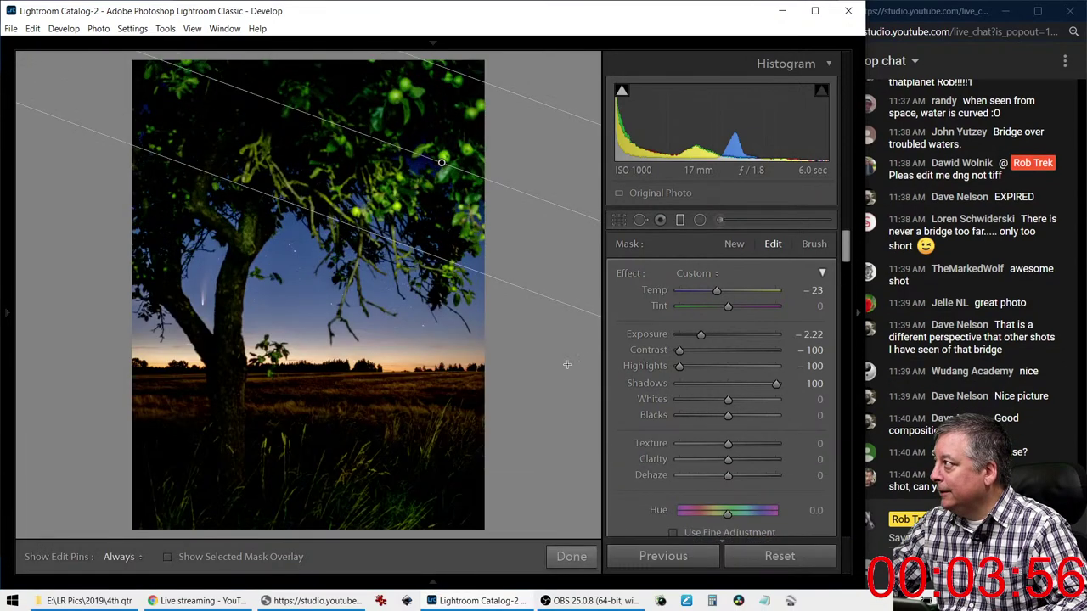
left_click(675, 221)
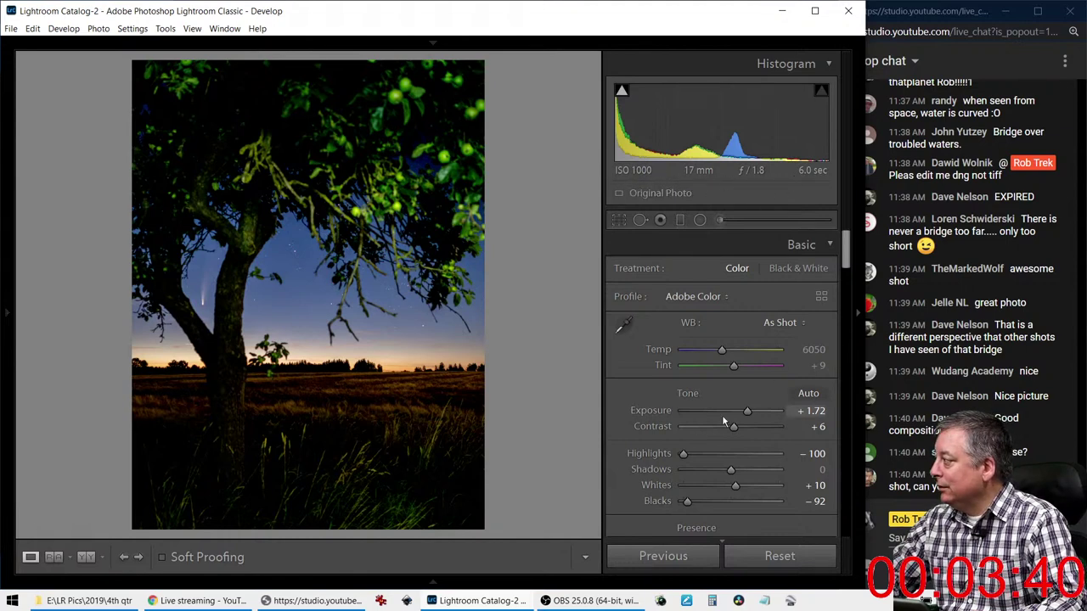
Try Luminance noise reduction at 35 and reset it to 0, and set Color noise reduction to 12
scroll(639, 445, "down", 6)
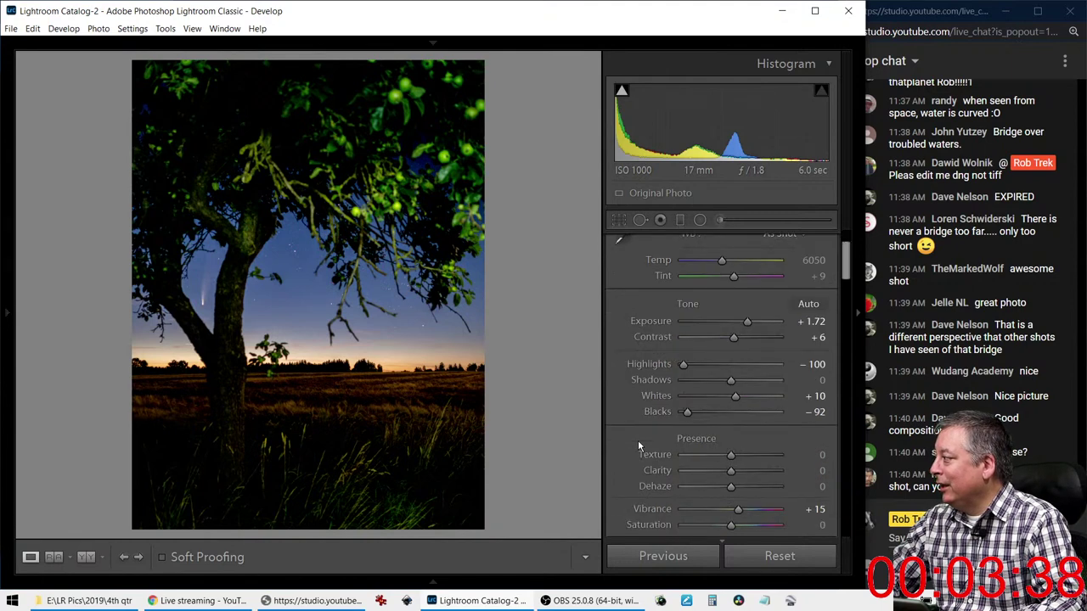
scroll(637, 445, "down", 10)
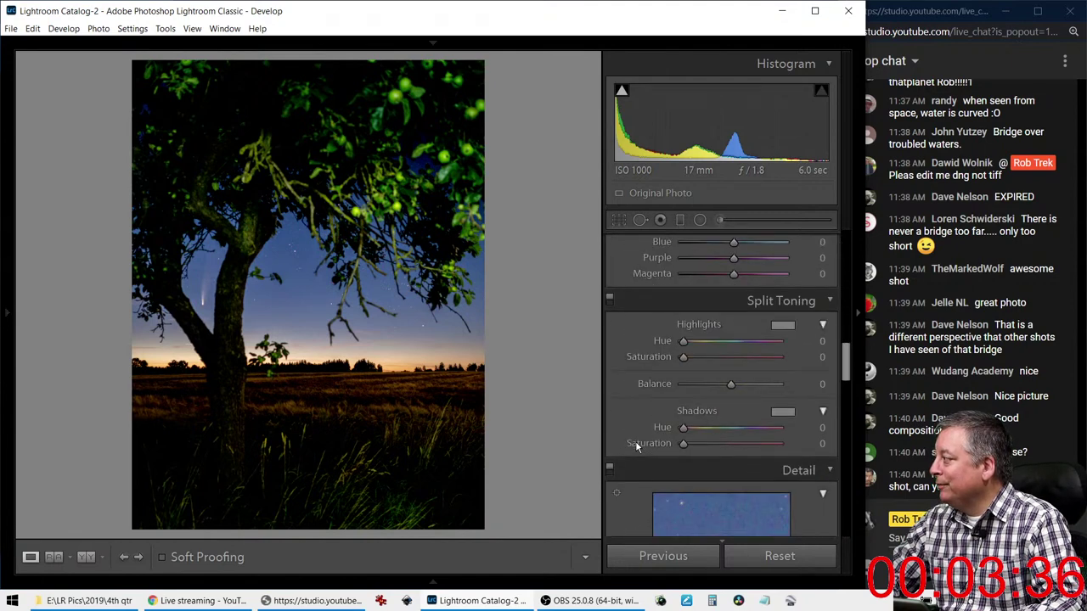
scroll(645, 451, "down", 2)
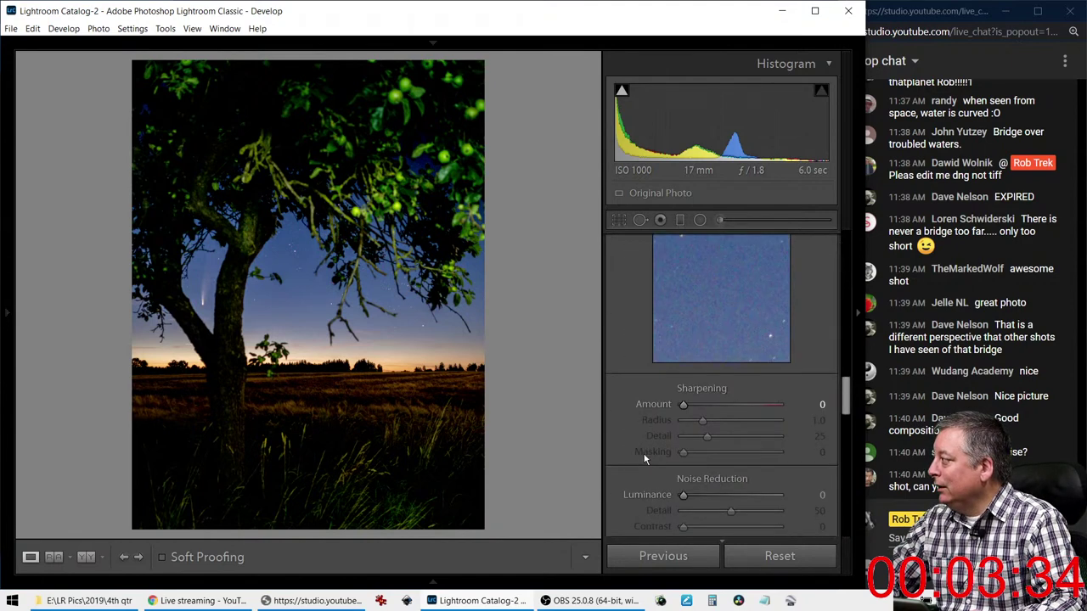
left_click_drag(682, 496, 714, 499)
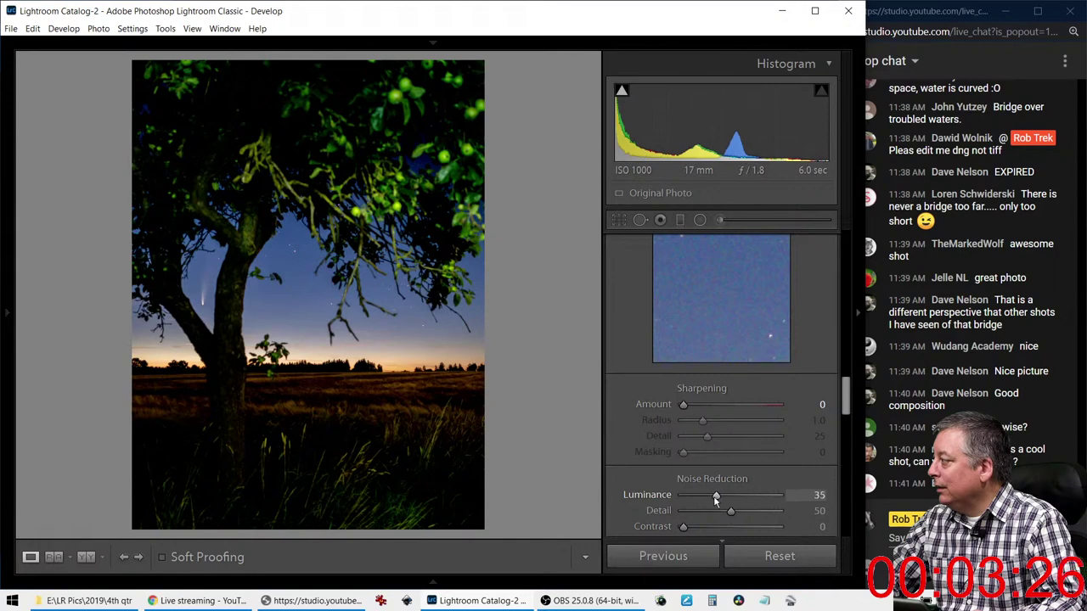
double_click(635, 492)
scroll(634, 483, "down", 2)
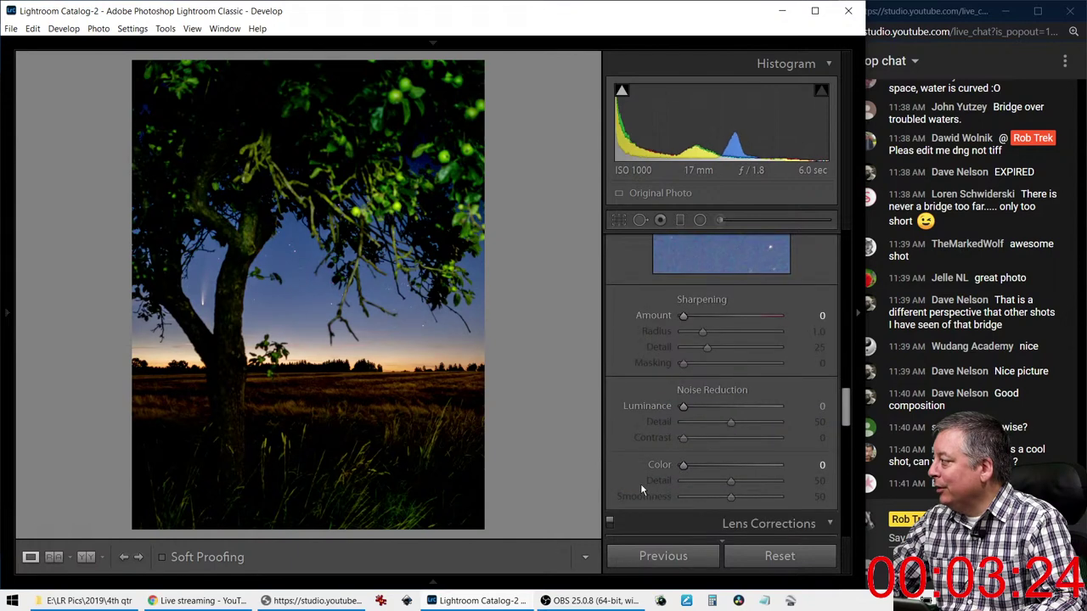
left_click_drag(688, 471, 692, 470)
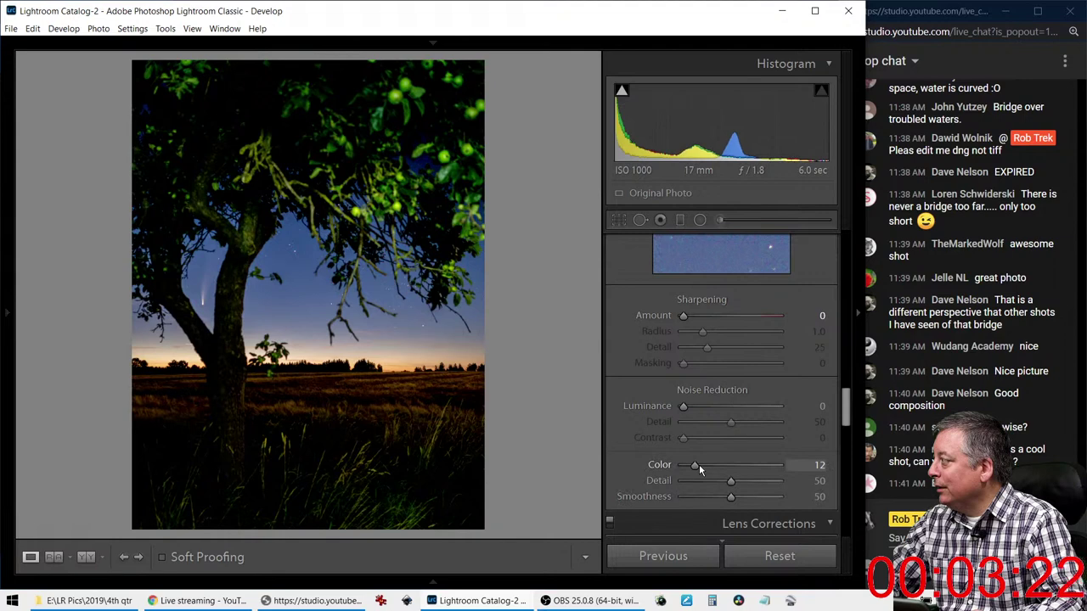
Sharpen the photo with Amount 150 and Masking 79
scroll(643, 435, "up", 2)
left_click_drag(683, 404, 757, 409)
left_click_drag(682, 451, 762, 455)
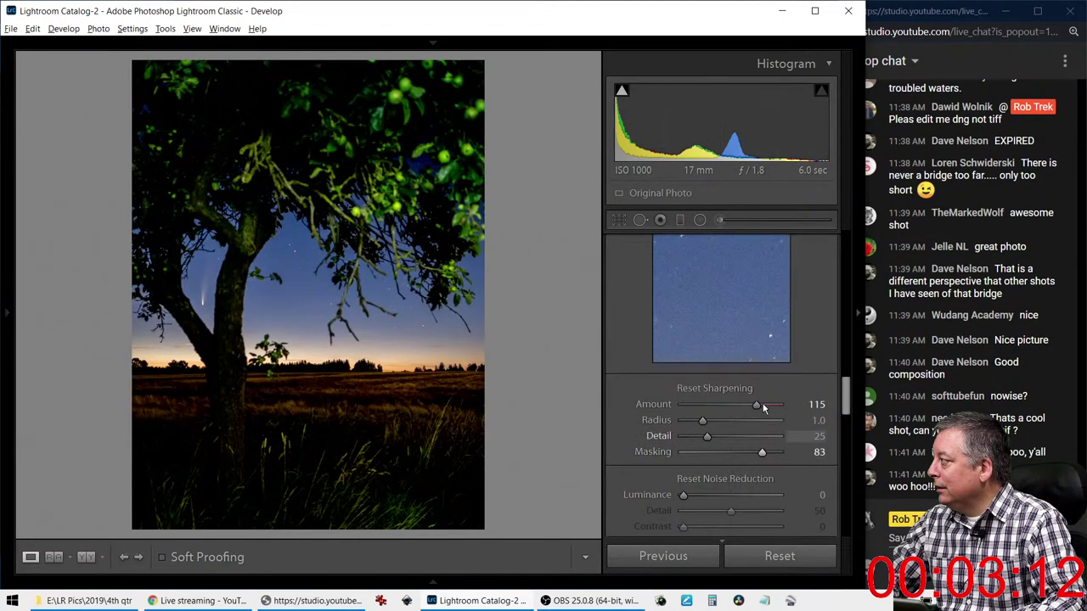
left_click_drag(754, 411, 778, 407)
mouse_move(761, 451)
left_mouse_down()
mouse_move(772, 451)
mouse_move(757, 451)
left_mouse_up()
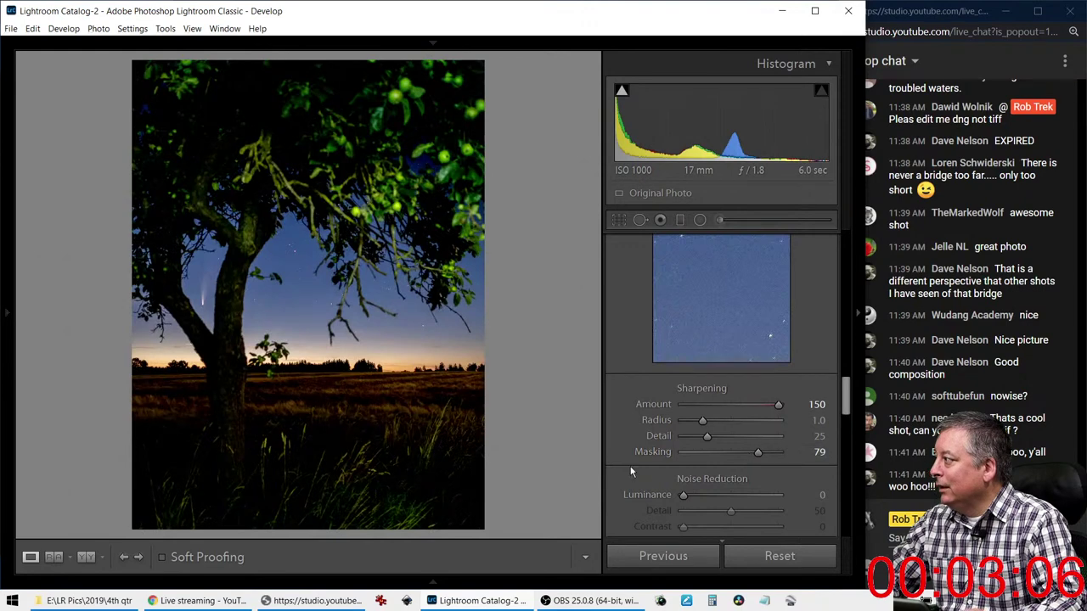
Raise the photo's Vibrance to +54
scroll(658, 439, "down", 3)
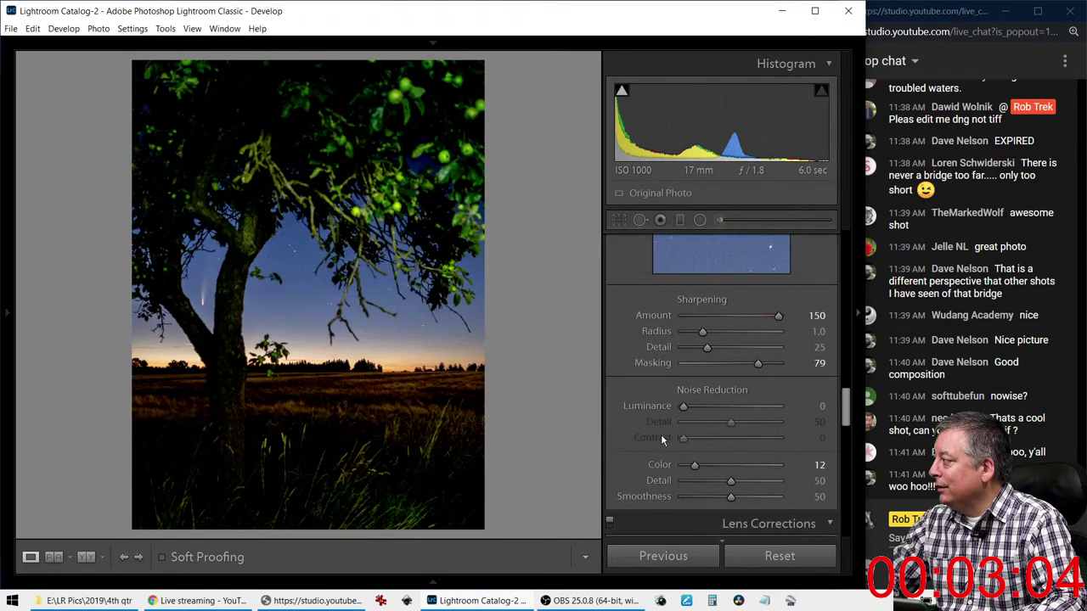
scroll(644, 437, "up", 10)
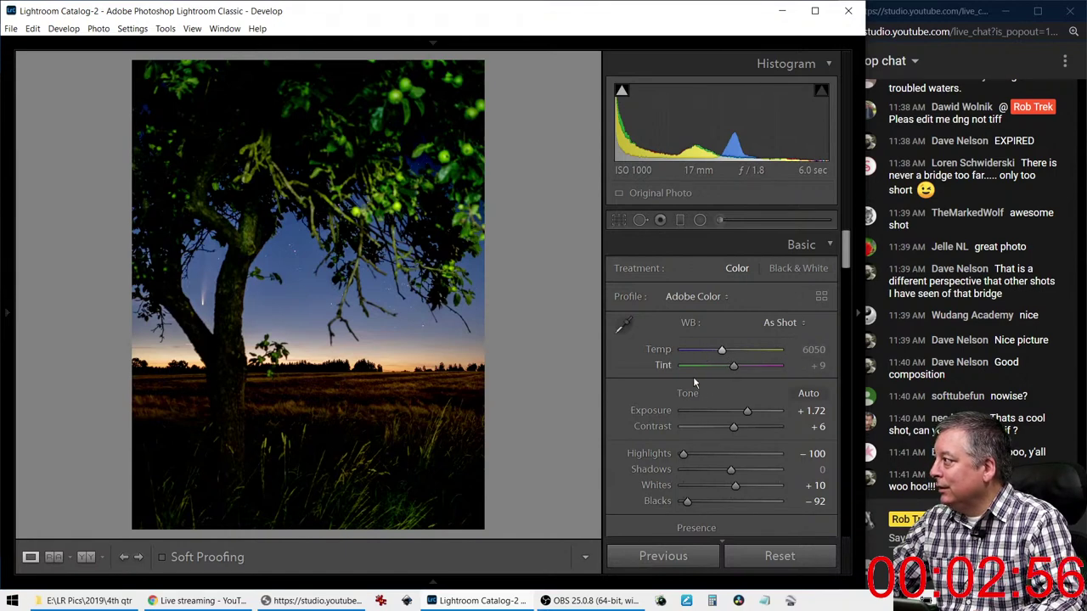
scroll(694, 381, "down", 2)
scroll(694, 386, "down", 2)
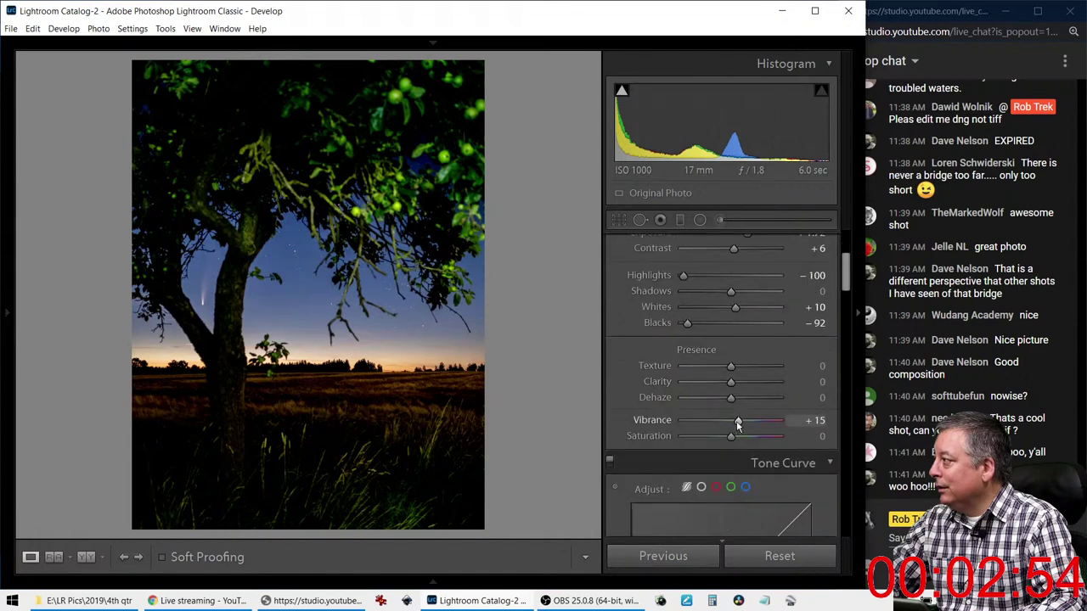
mouse_move(738, 426)
left_mouse_down()
mouse_move(760, 422)
mouse_move(705, 420)
mouse_move(774, 440)
mouse_move(708, 437)
mouse_move(759, 421)
mouse_move(715, 439)
mouse_move(729, 439)
left_mouse_up()
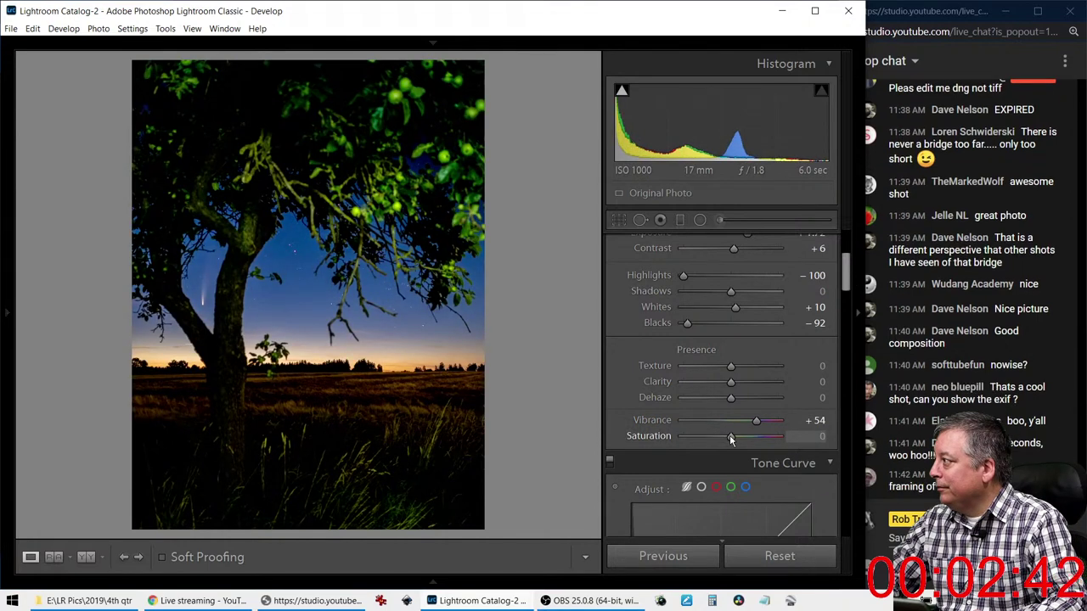
Darken the sky with targeted Luminance adjustments on the photo: Blue −16, Purple −4, Orange −14 and Yellow −12
scroll(645, 407, "down", 5)
scroll(645, 405, "down", 3)
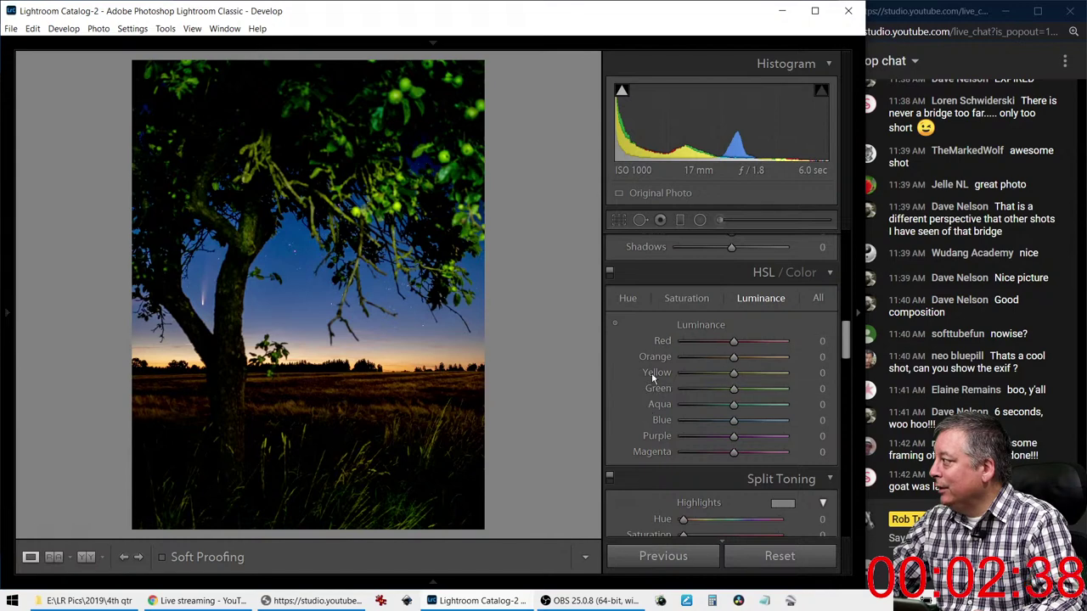
left_click(614, 323)
left_click_drag(432, 280, 432, 303)
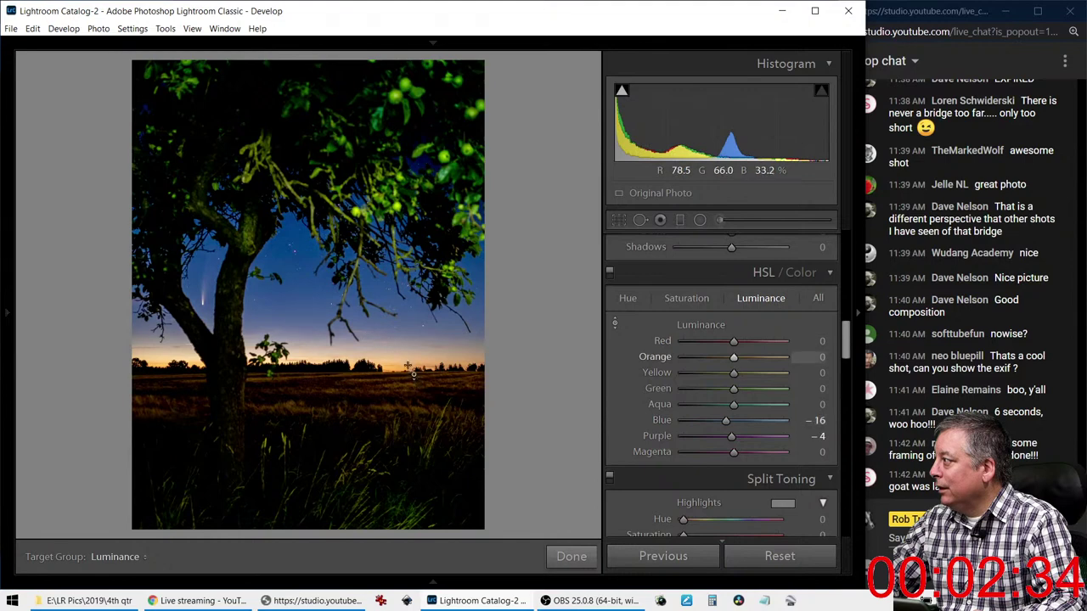
left_click_drag(323, 348, 322, 370)
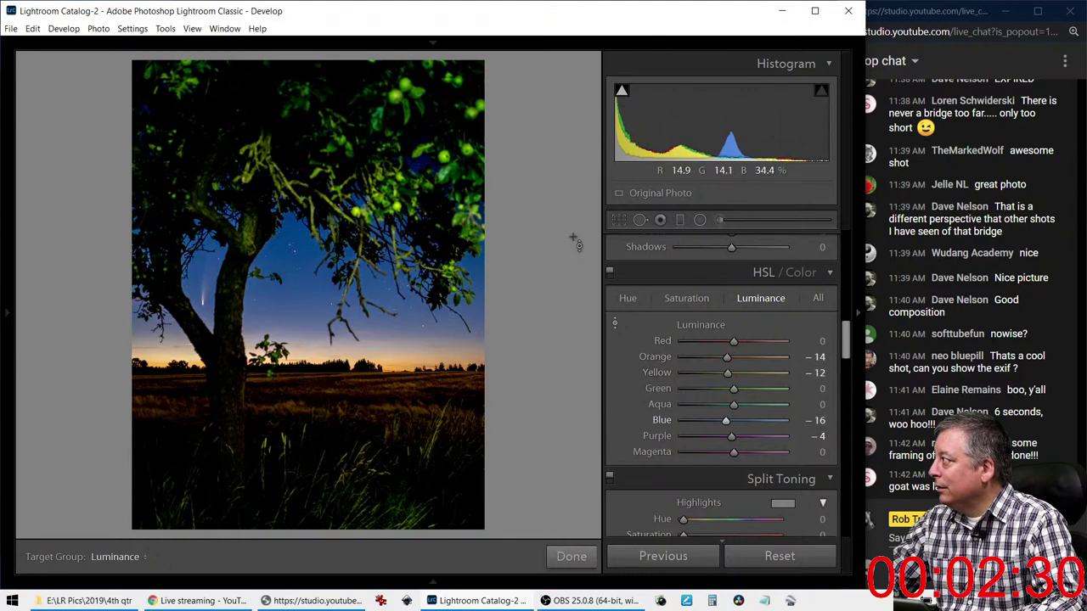
Paint an Adjustment Brush mask over the field with its effects reset and Exposure 0.21, Highlights 100, Shadows 35 and Whites 100
left_click(720, 219)
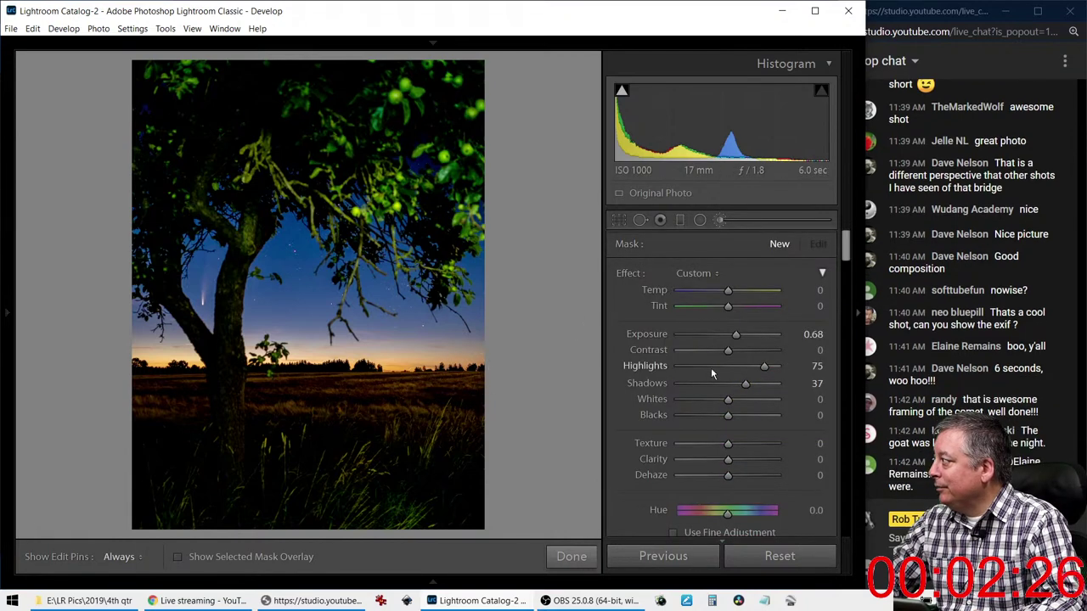
double_click(628, 275)
left_click_drag(727, 365, 795, 377)
left_click_drag(727, 383, 789, 413)
key("h")
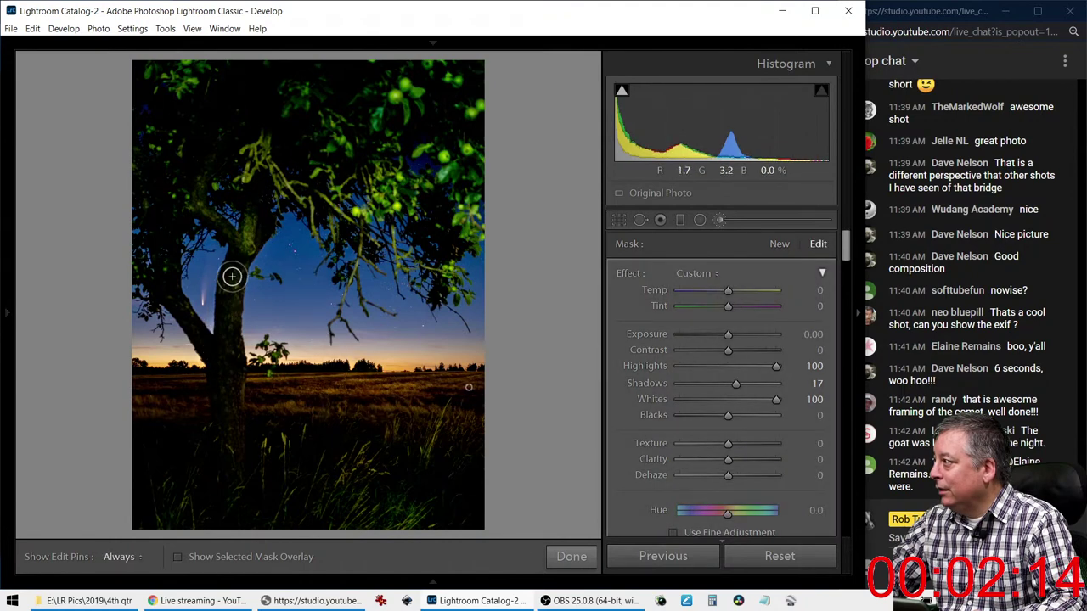
key("h")
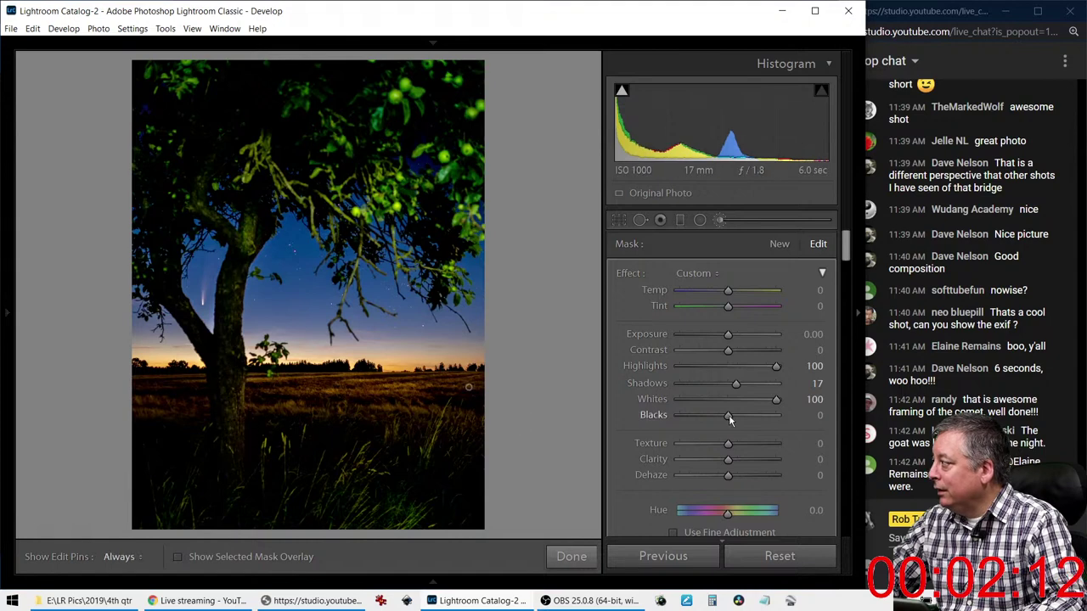
left_click_drag(742, 388, 743, 386)
left_click_drag(727, 335, 735, 339)
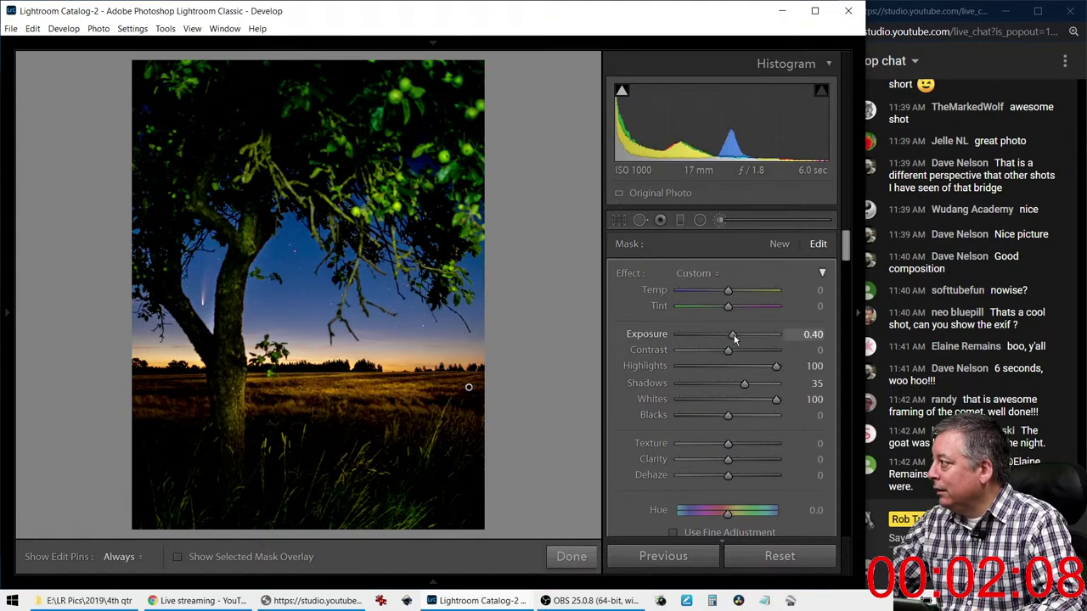
Extend the brush mask over the tree trunk and the foreground grass, toggling the edit pins to check the strokes
key("h")
key("h")
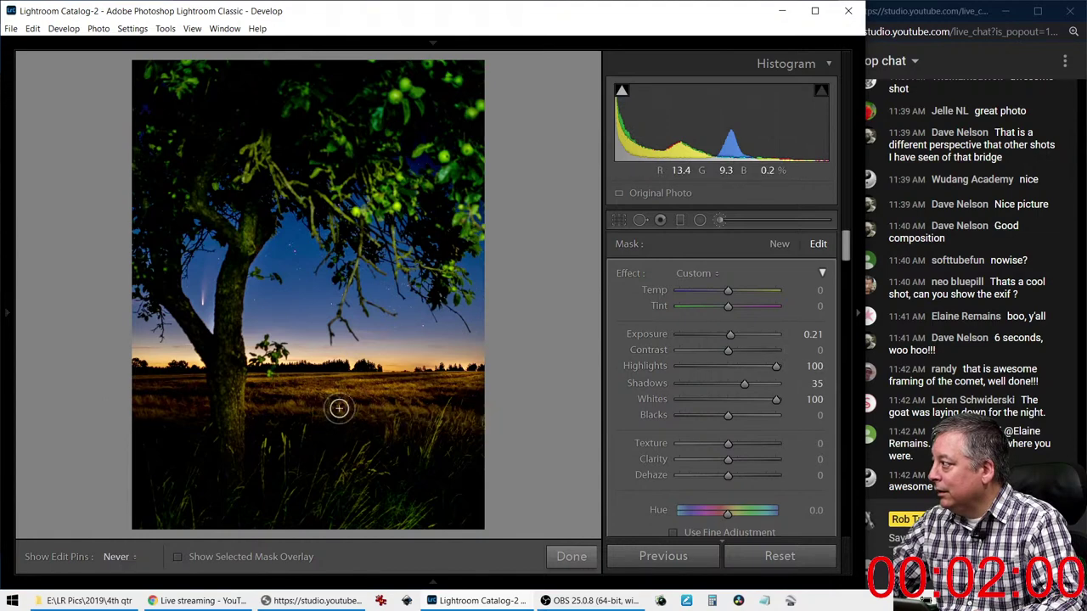
key("h")
key("h")
key("h")
key("h")
key("h")
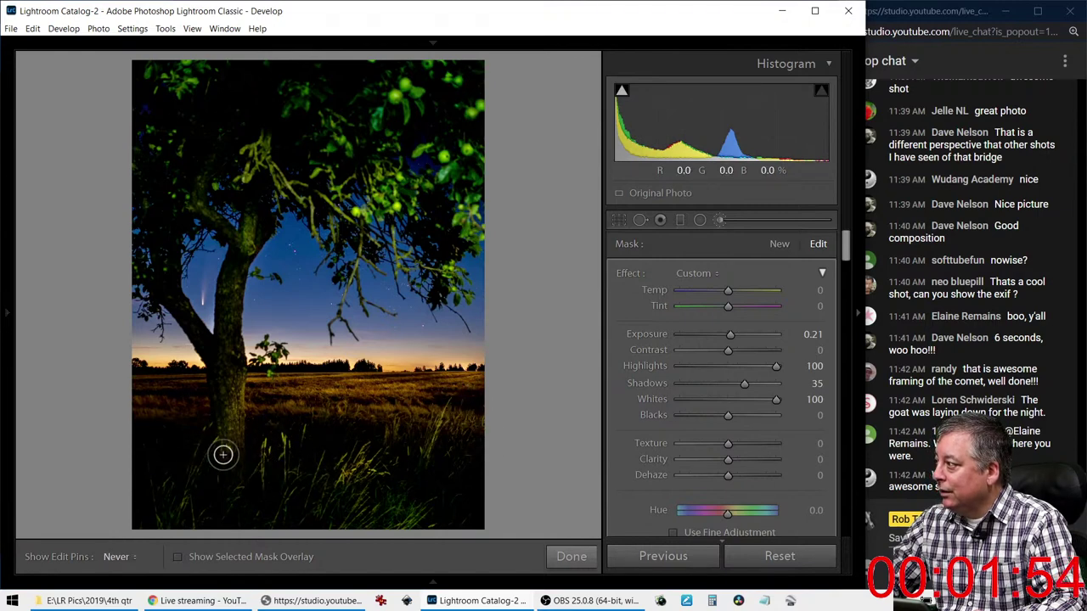
key("h")
key("h")
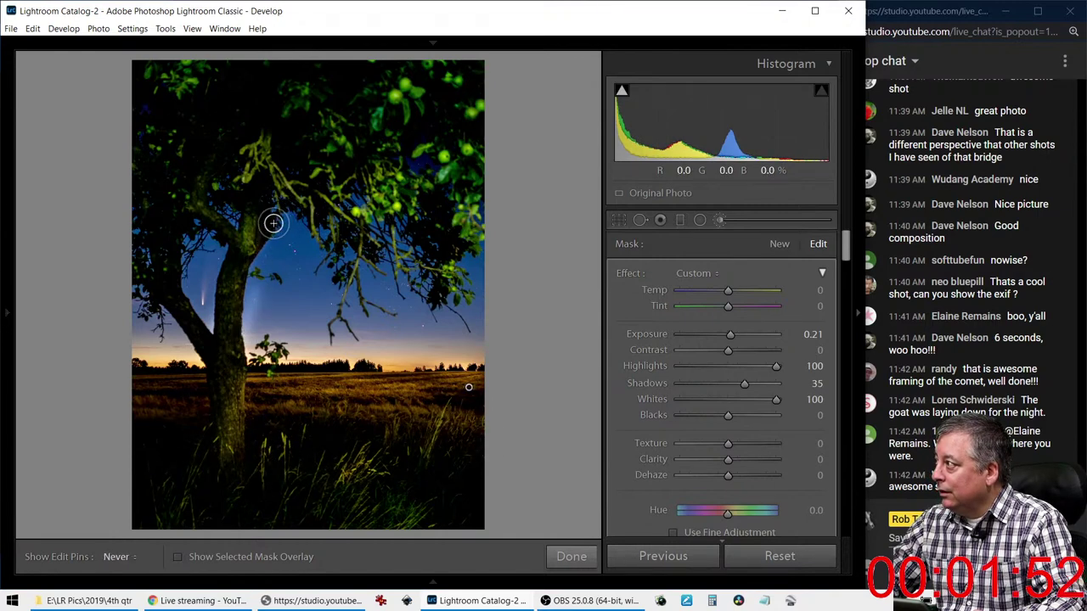
key("h")
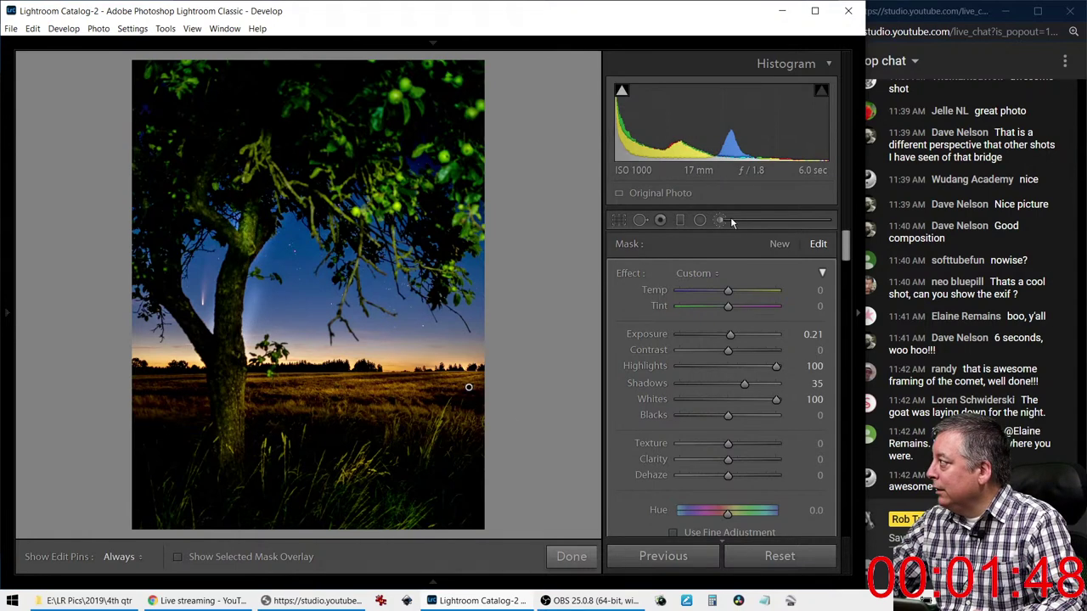
Switch the brush to Erase with Auto Mask on and clean up the mask along the field's horizon
scroll(747, 492, "down", 5)
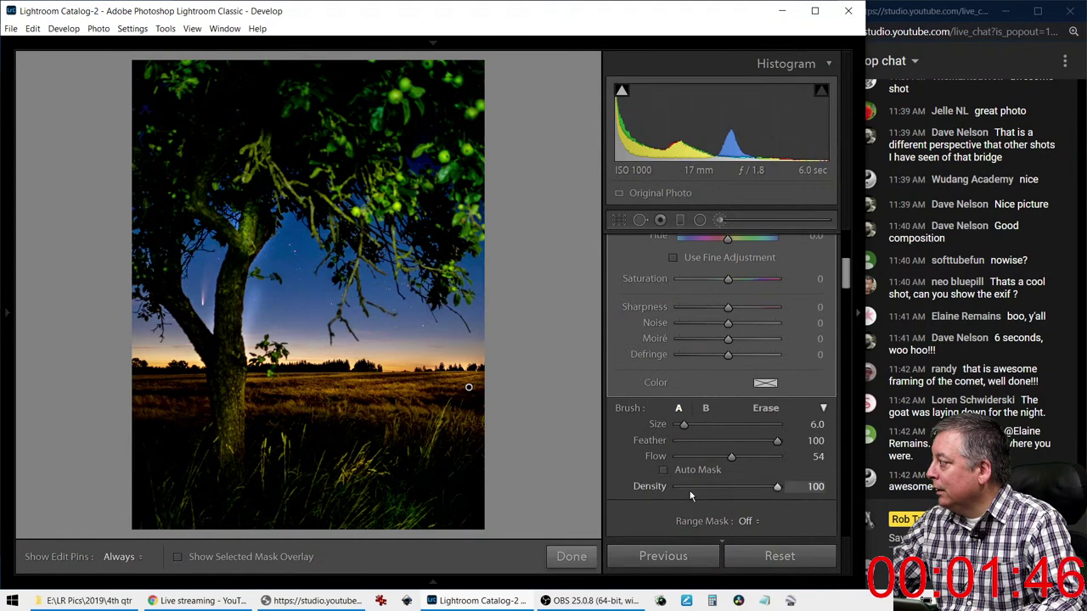
scroll(707, 503, "down", 2)
left_click(763, 316)
scroll(390, 387, "down", 5)
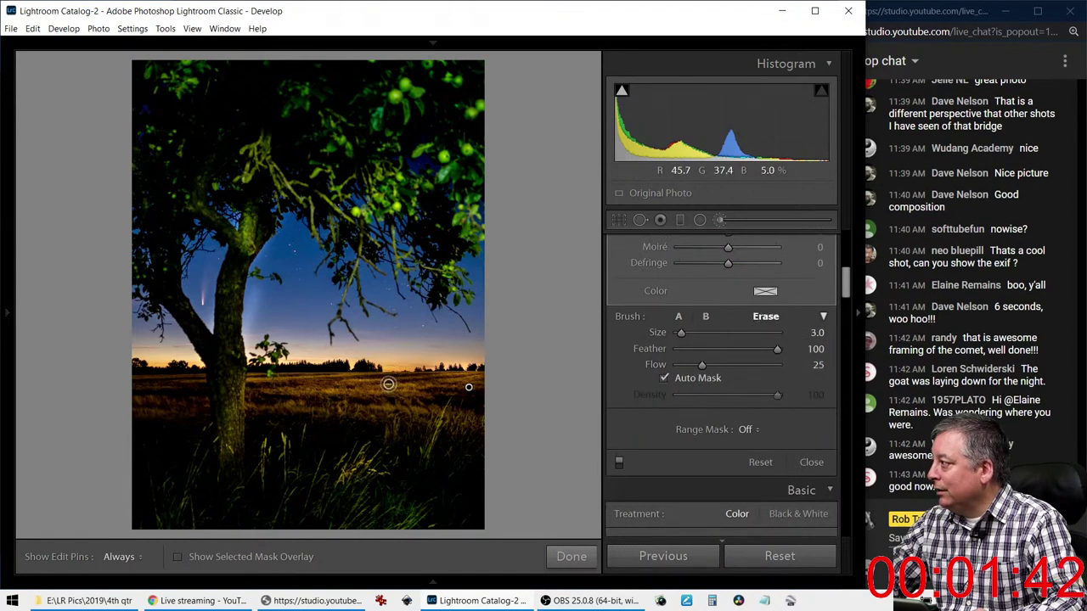
key("h")
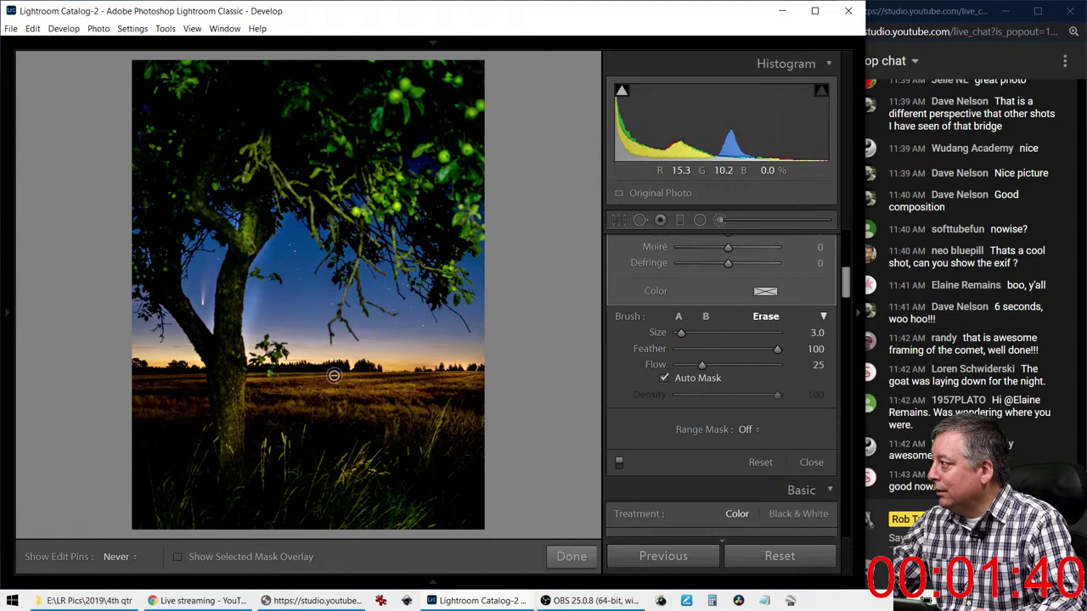
key("h")
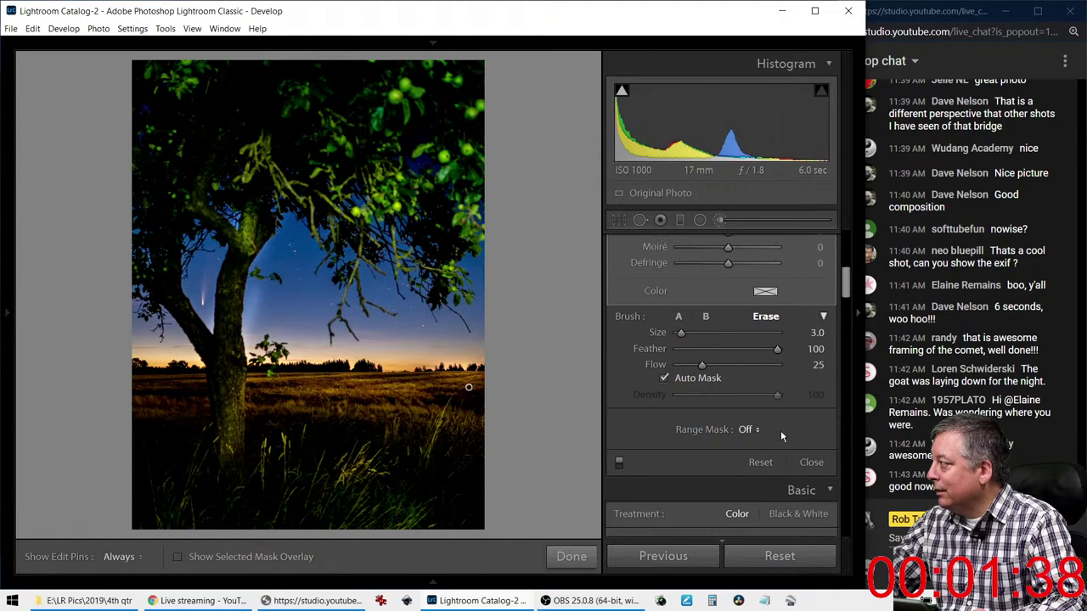
Set the eraser's Flow to 100, erase more of the mask across the field and beside the trunk, and reduce the Flow to 72
left_click_drag(704, 366, 788, 368)
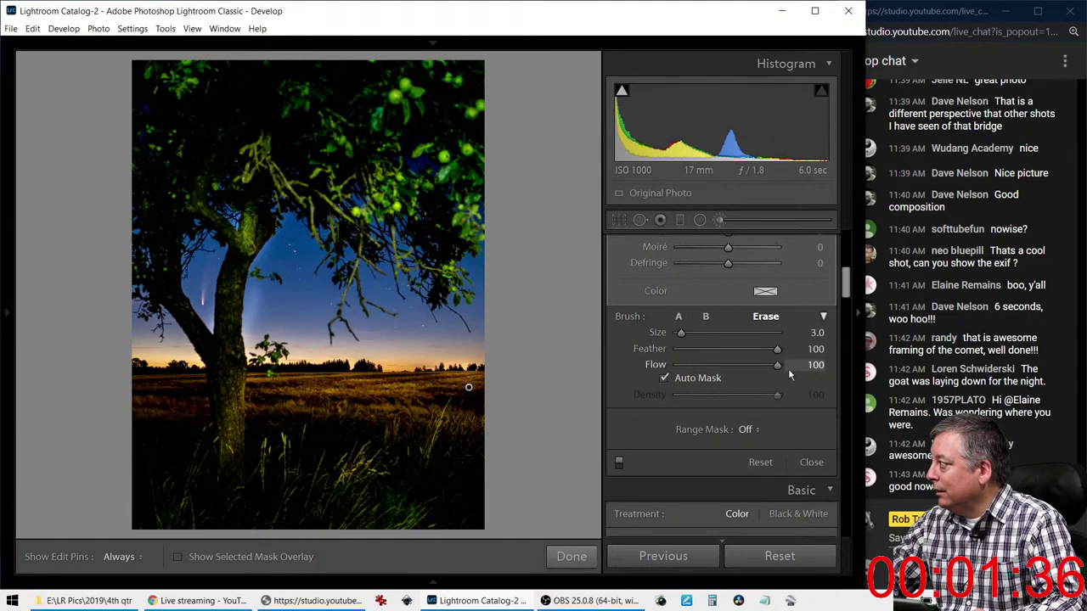
key("h")
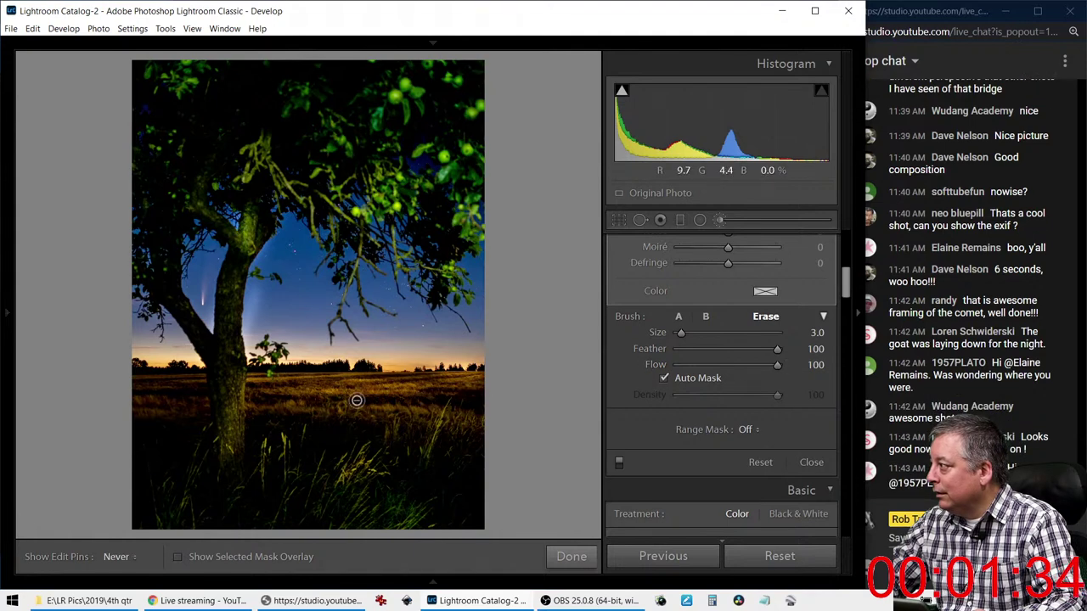
key("h")
key("h")
key("h")
key("h")
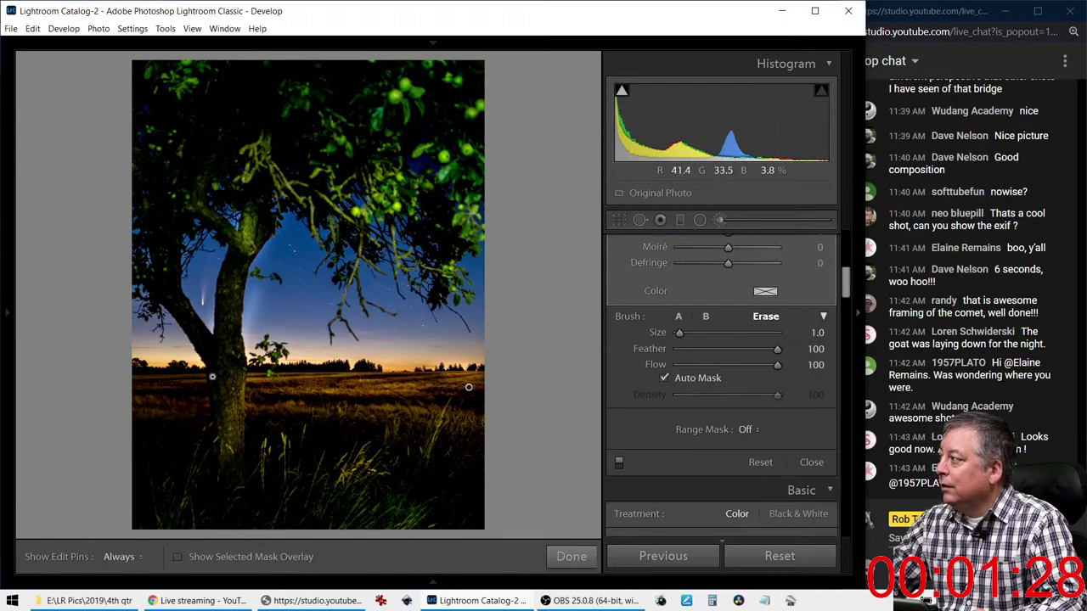
key("h")
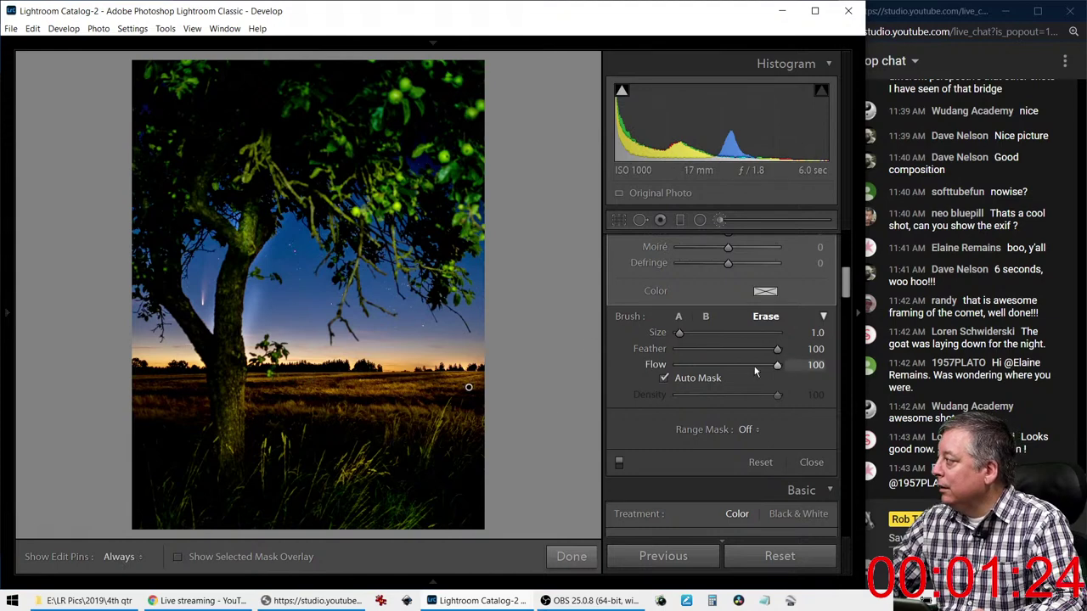
scroll(302, 382, "up", 3)
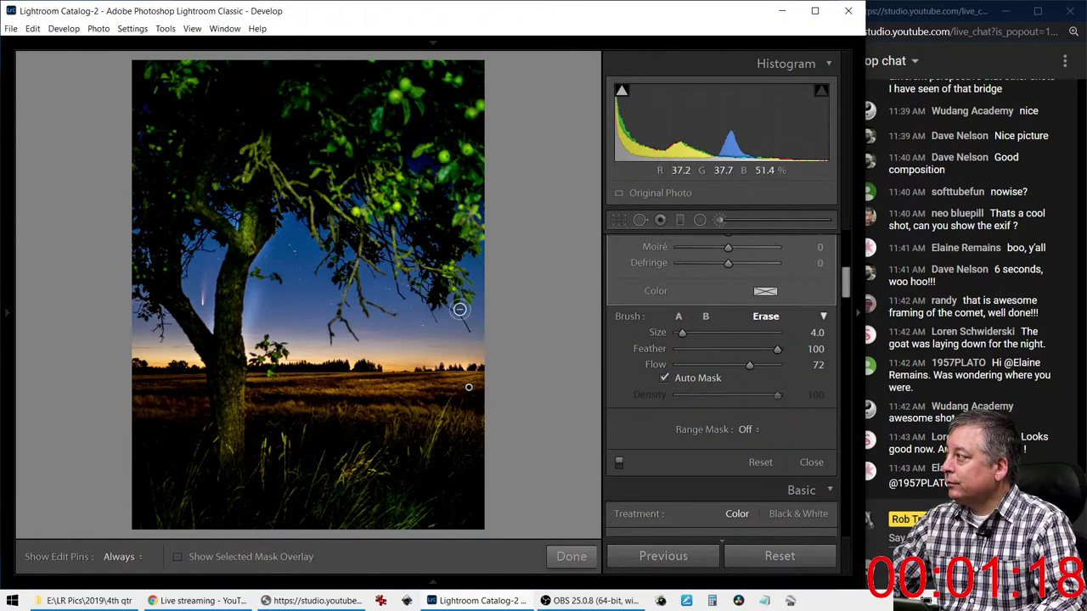
Set the graduated filter over the upper foliage to Temp 87 and Tint 24, and nudge its position slightly
left_click(679, 220)
left_click_drag(439, 161, 453, 120)
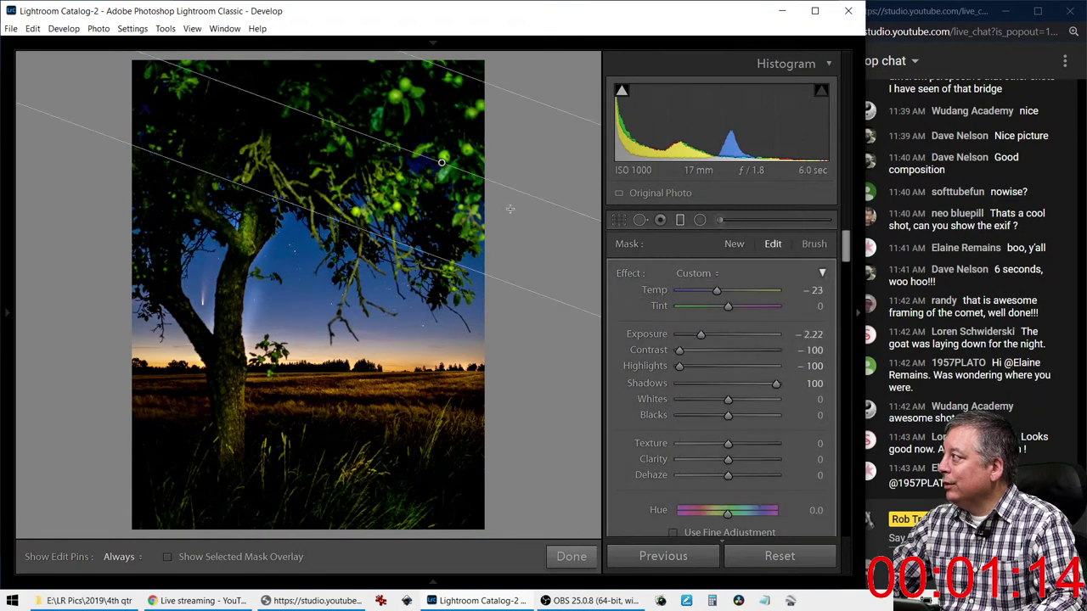
left_click_drag(737, 289, 751, 289)
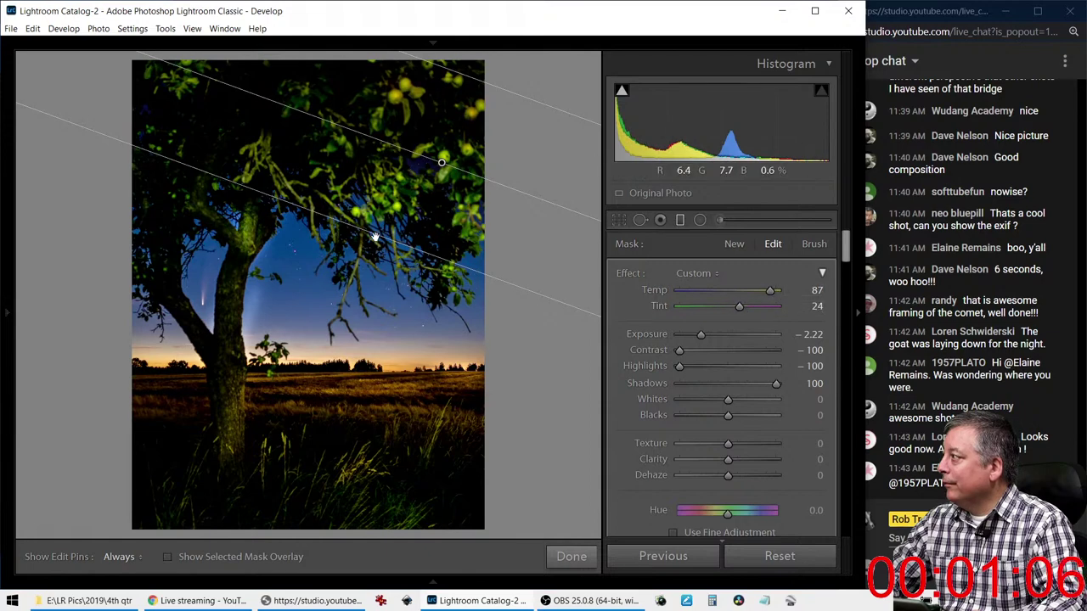
left_click_drag(373, 237, 350, 233)
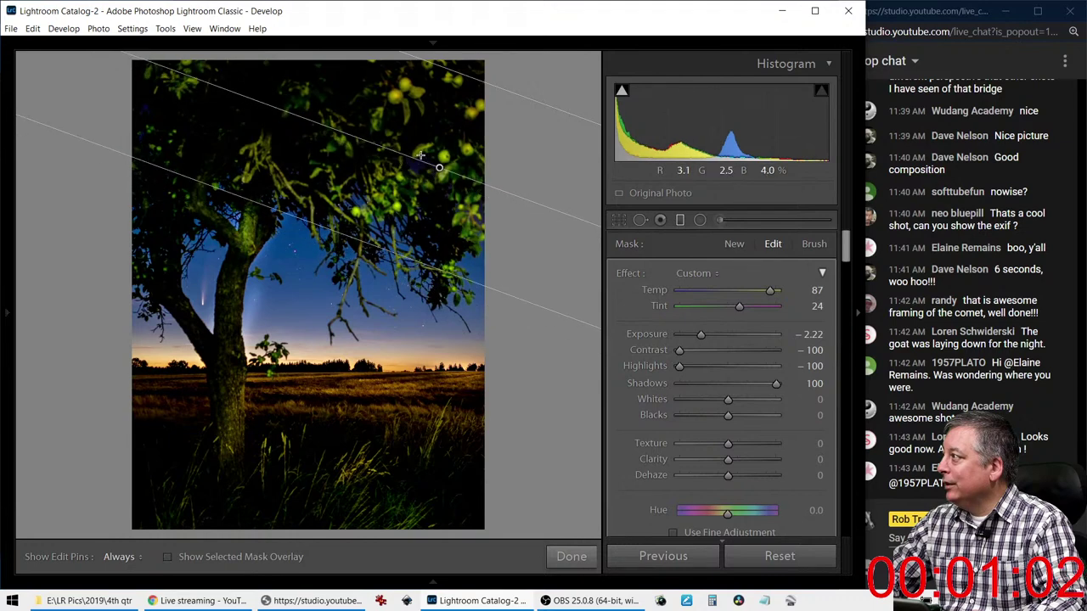
Straighten the apple tree photo with a crop angle of 0.20
left_click(619, 220)
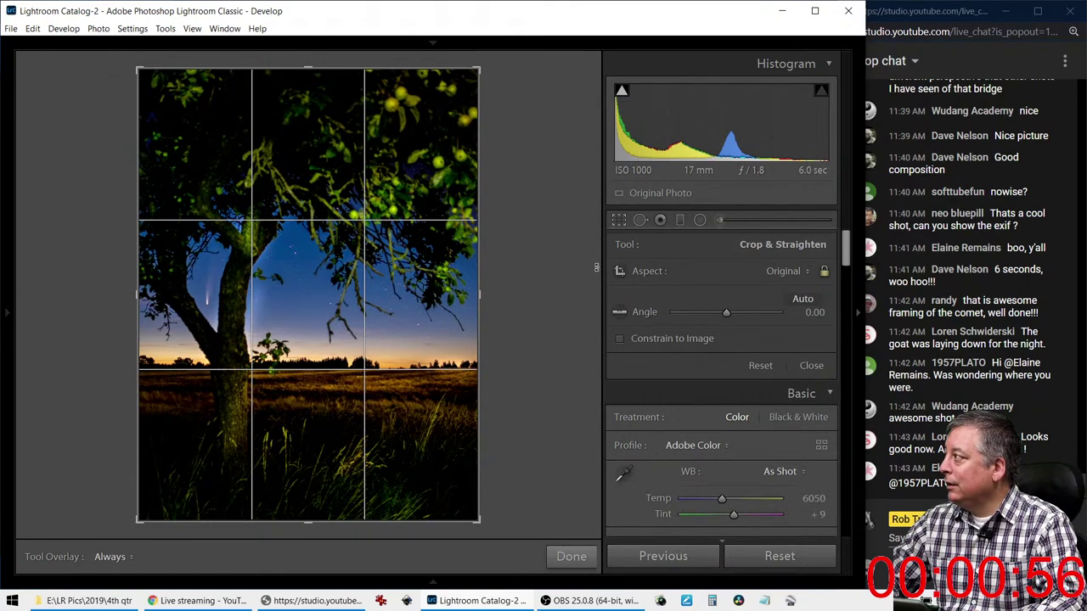
left_click(619, 221)
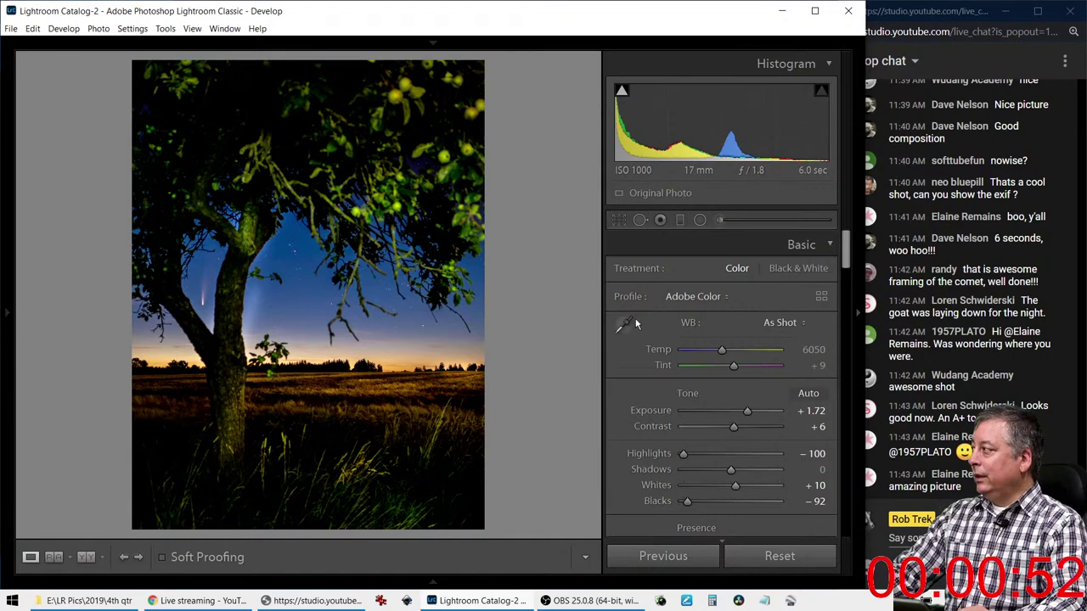
left_click(619, 221)
left_click(727, 316)
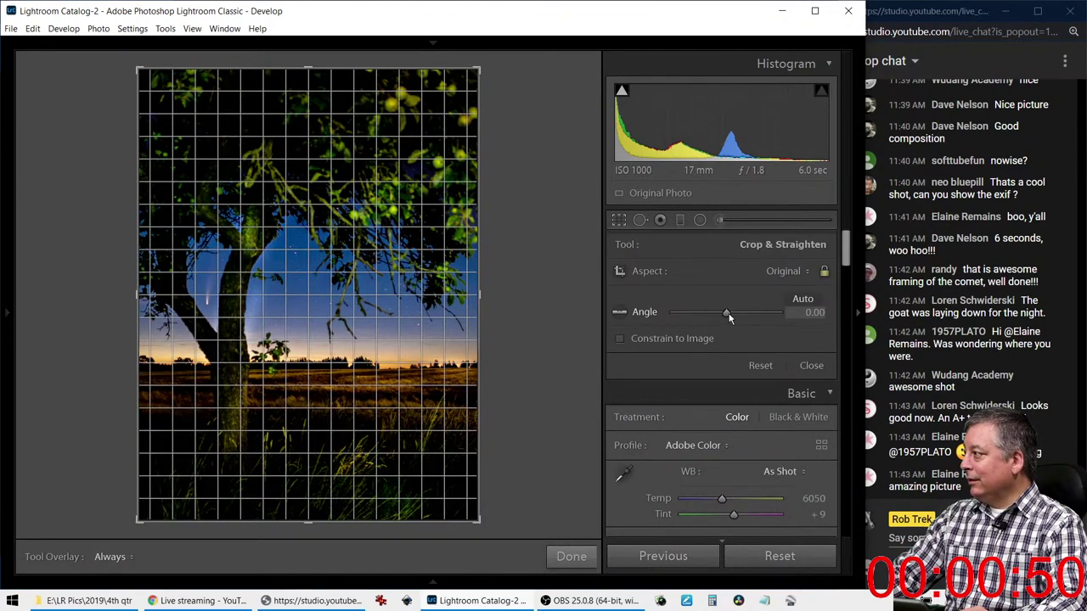
left_click_drag(727, 315, 725, 315)
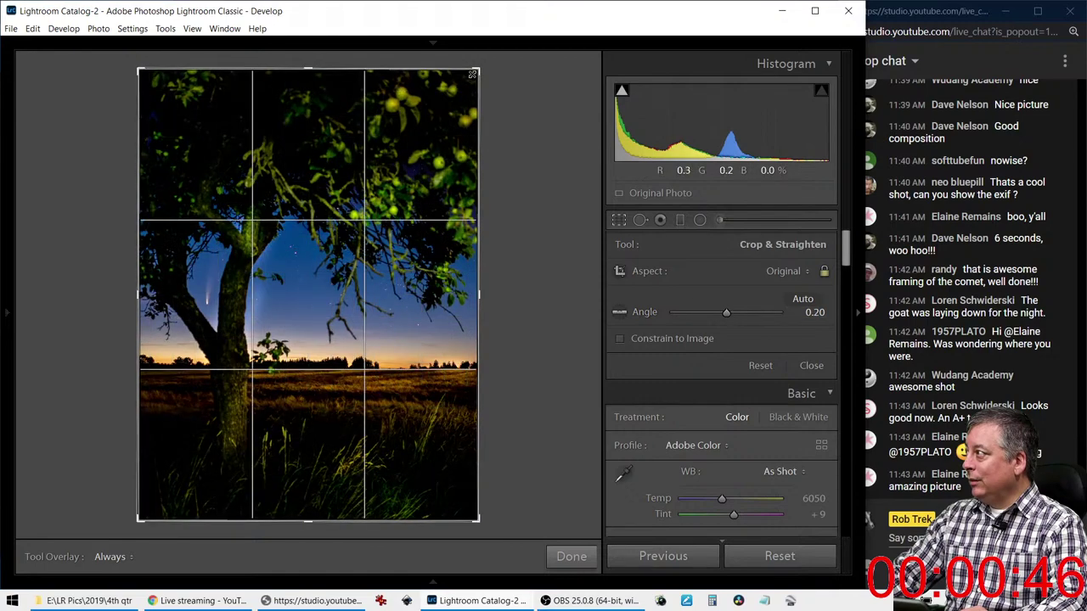
Try a tight portrait crop around the trunk and comet, and a landscape crop of the tree and horizon
left_click_drag(472, 74, 431, 102)
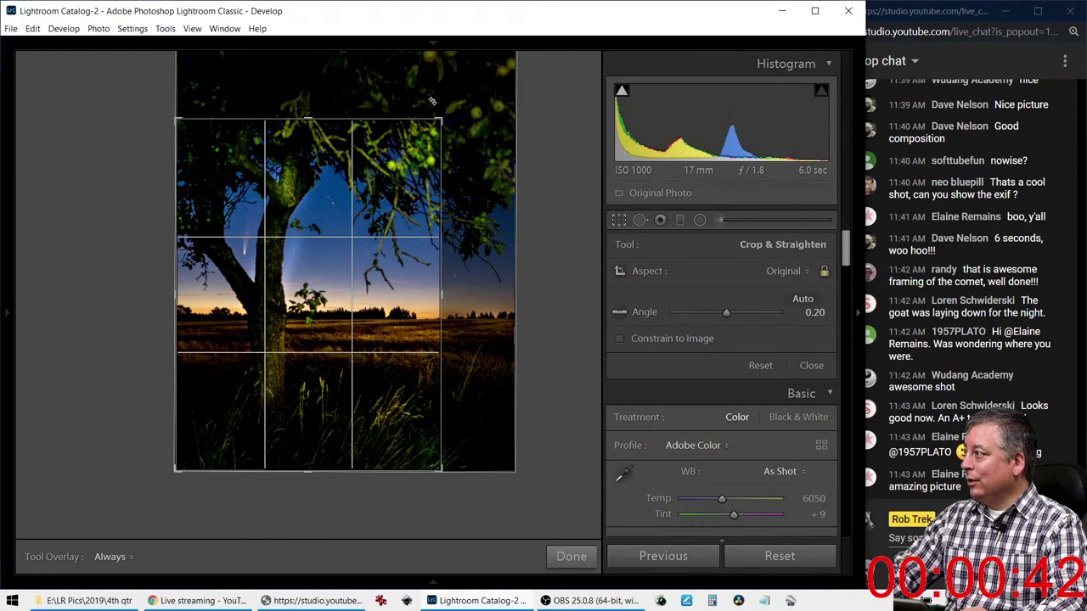
key("Return")
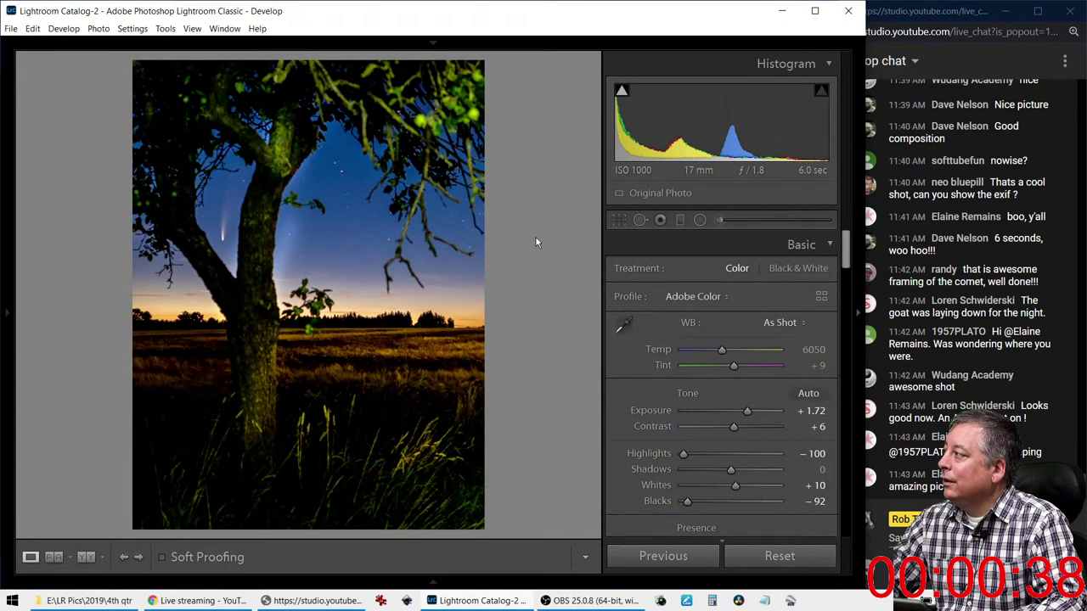
key("r")
left_click_drag(445, 124, 497, 152)
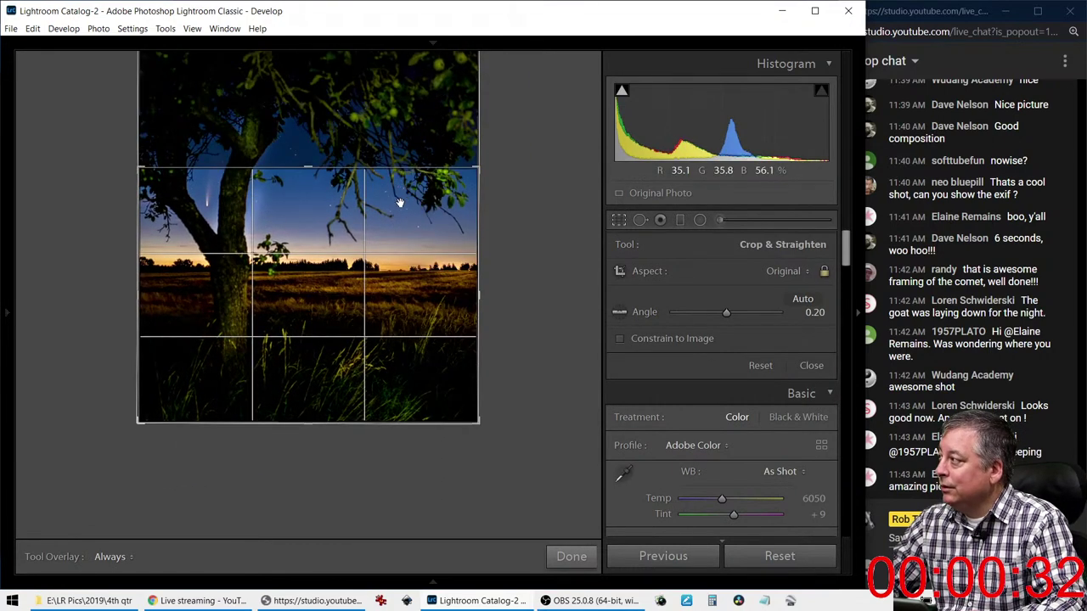
left_click_drag(393, 212, 392, 245)
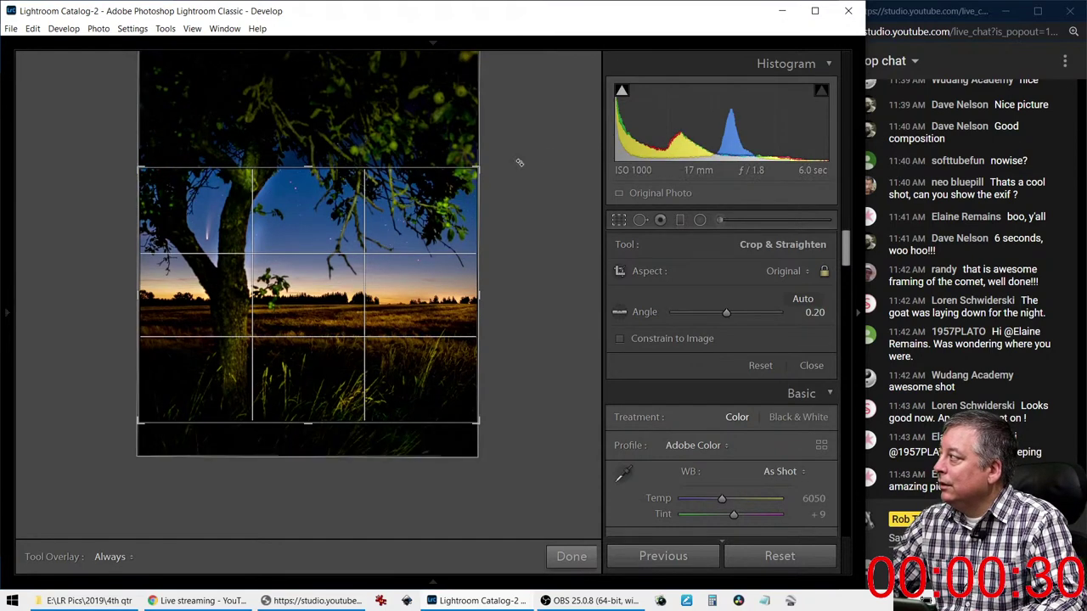
left_click(617, 220)
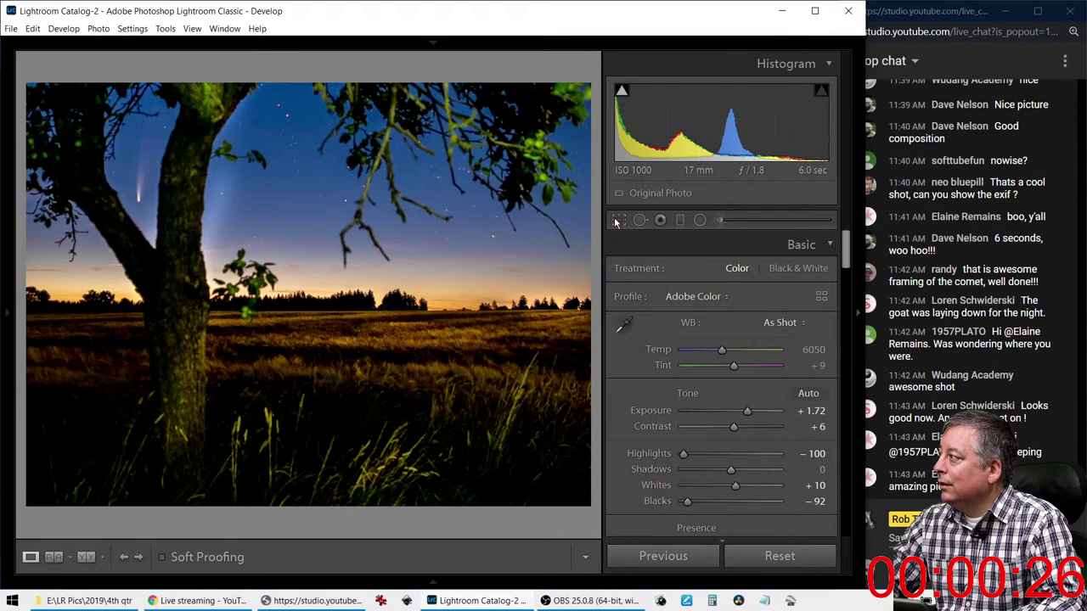
Expand the crop back to the full portrait frame and try a 1 x 1 aspect
left_click(618, 221)
left_click_drag(478, 169, 480, 68)
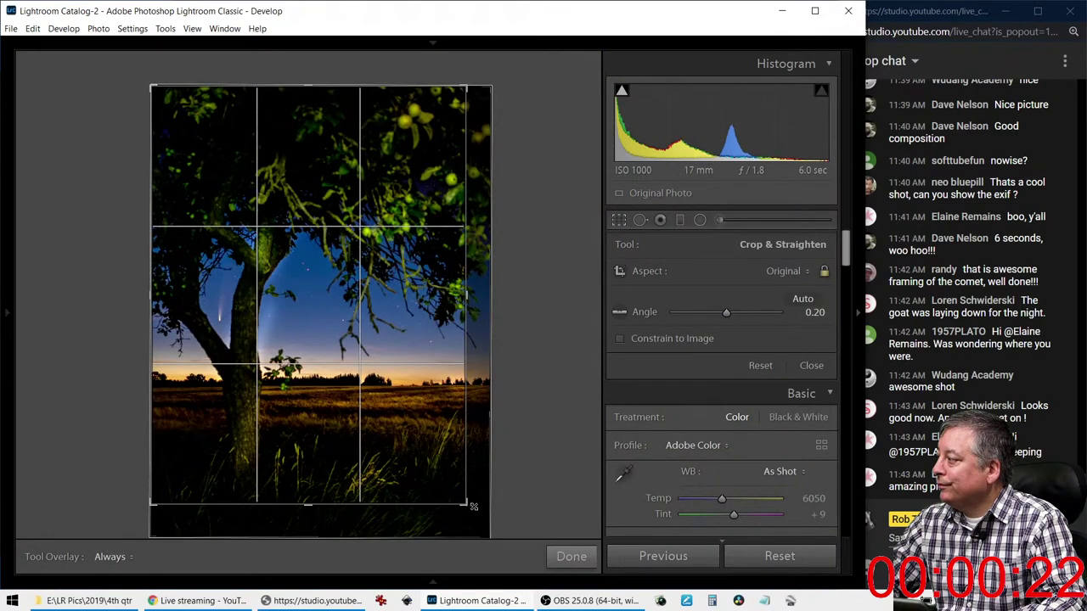
left_click_drag(466, 504, 489, 552)
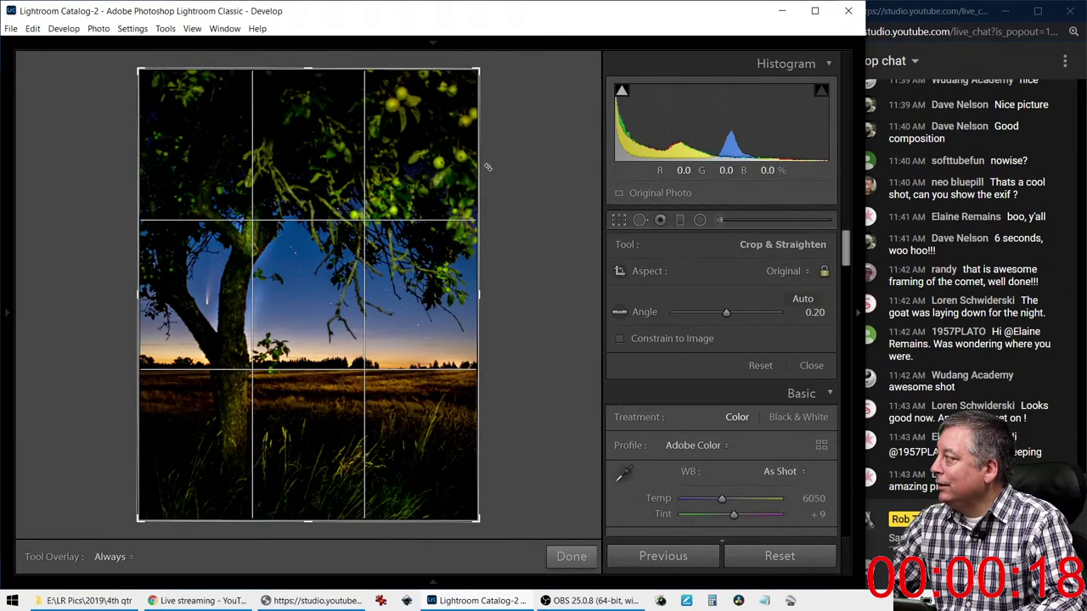
left_click(784, 272)
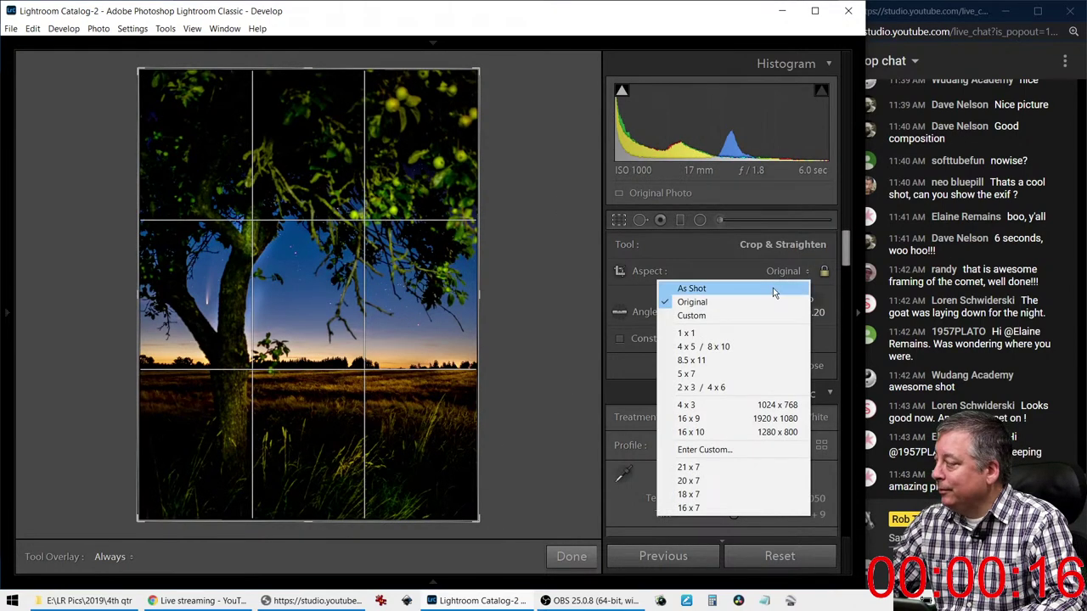
left_click(751, 333)
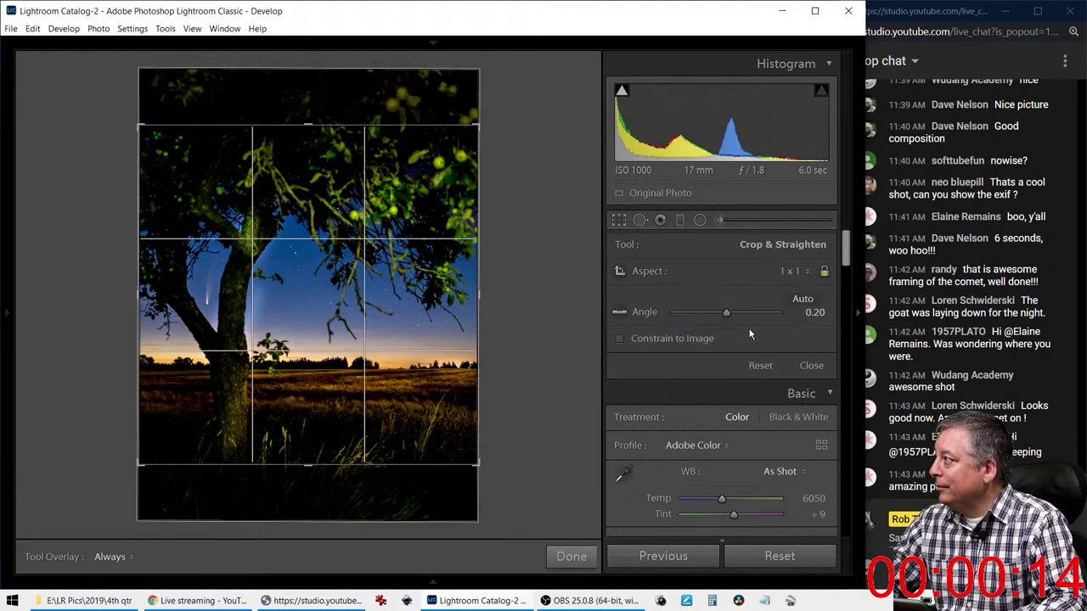
Set the crop aspect to 4 x 3, trim the edges slightly around the tree, reposition the photo and apply the crop
left_click(786, 273)
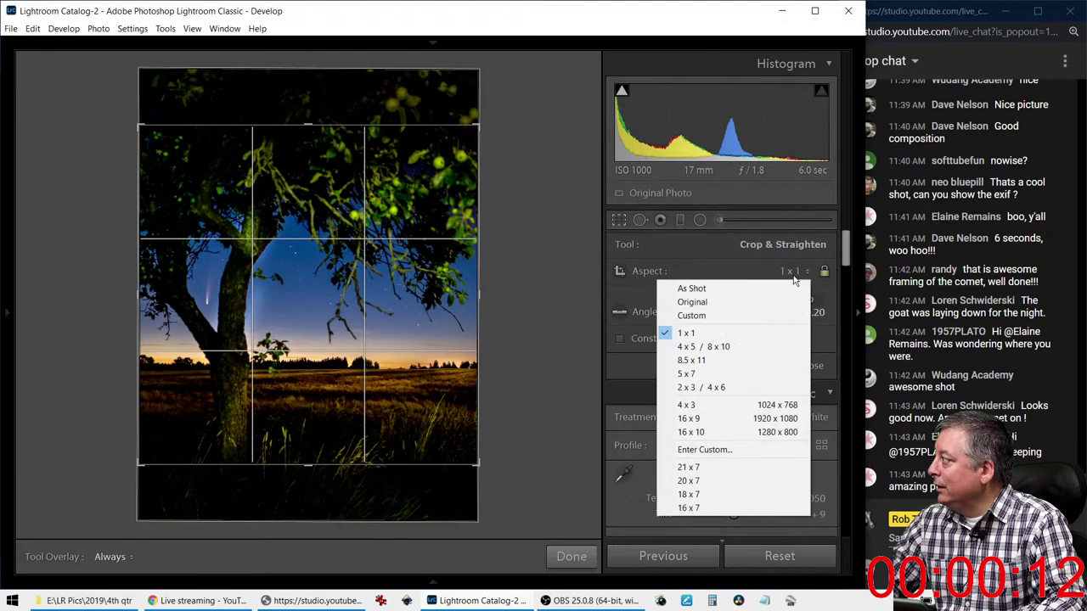
left_click(740, 405)
left_click_drag(308, 465, 306, 534)
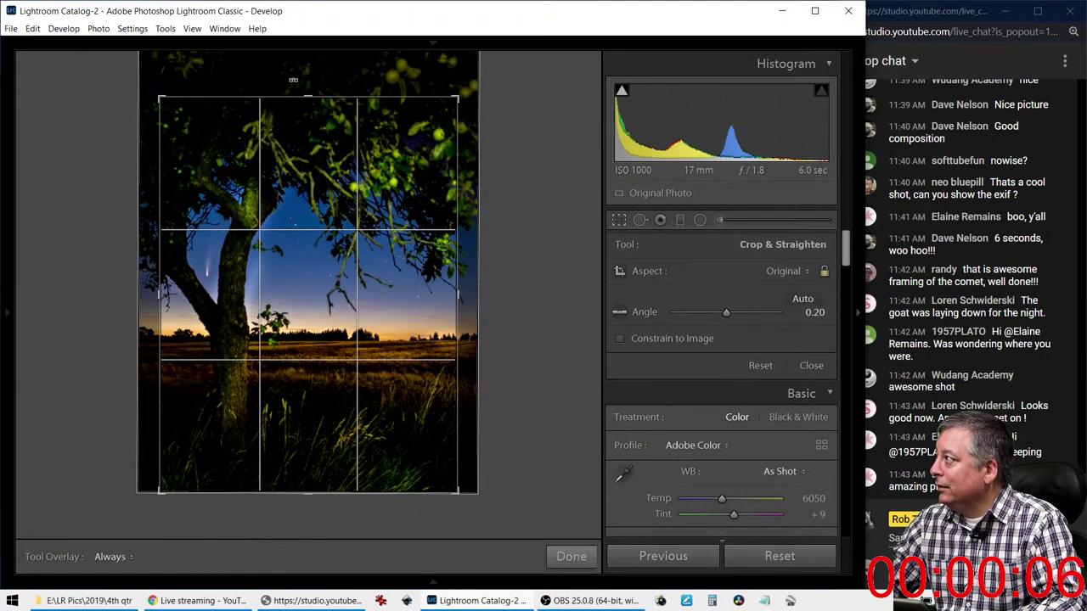
left_click_drag(311, 152, 315, 175)
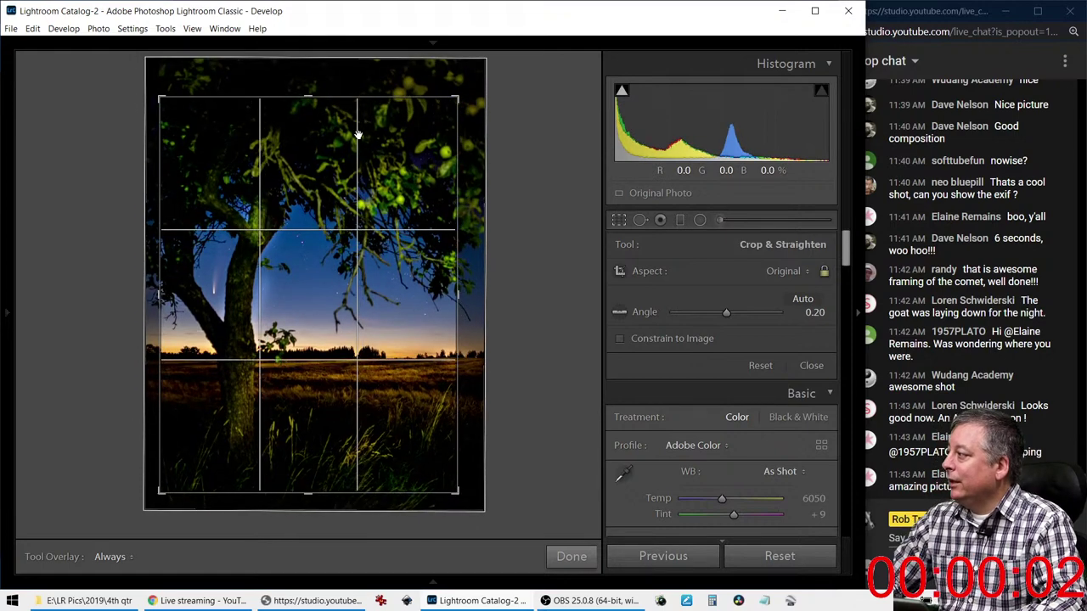
key("Return")
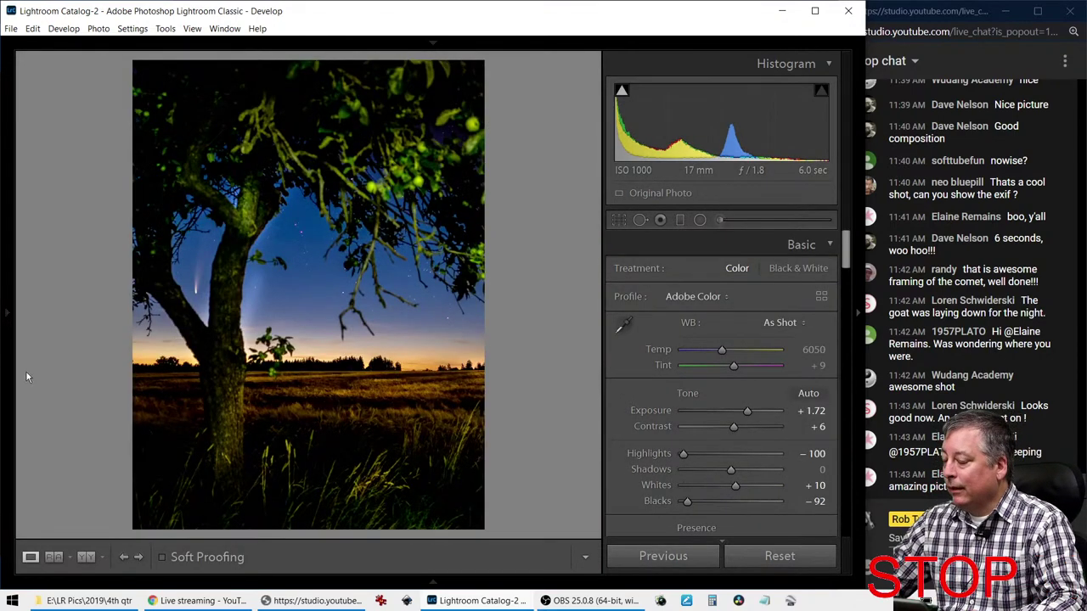
Compare the comet photo before and after side by side with the panels hidden, and view the edited version full screen
key("y")
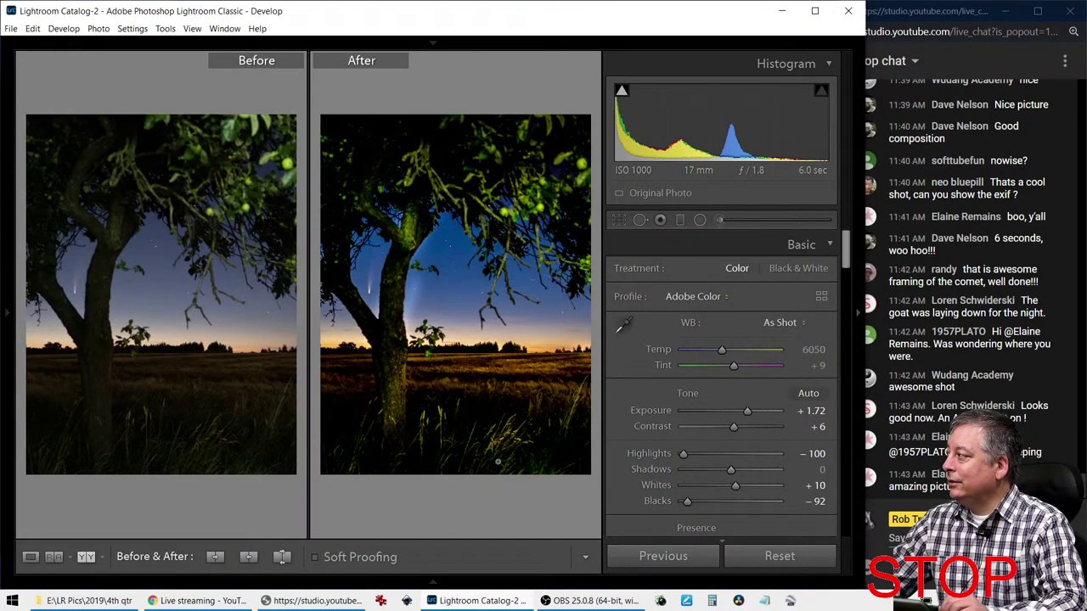
key("Tab")
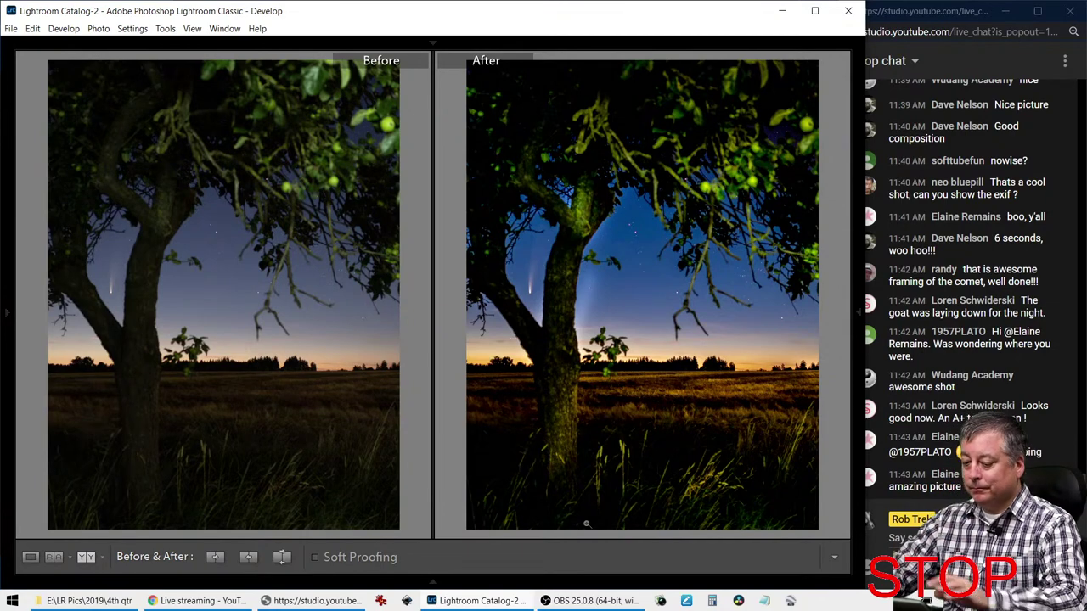
key("y")
key("f")
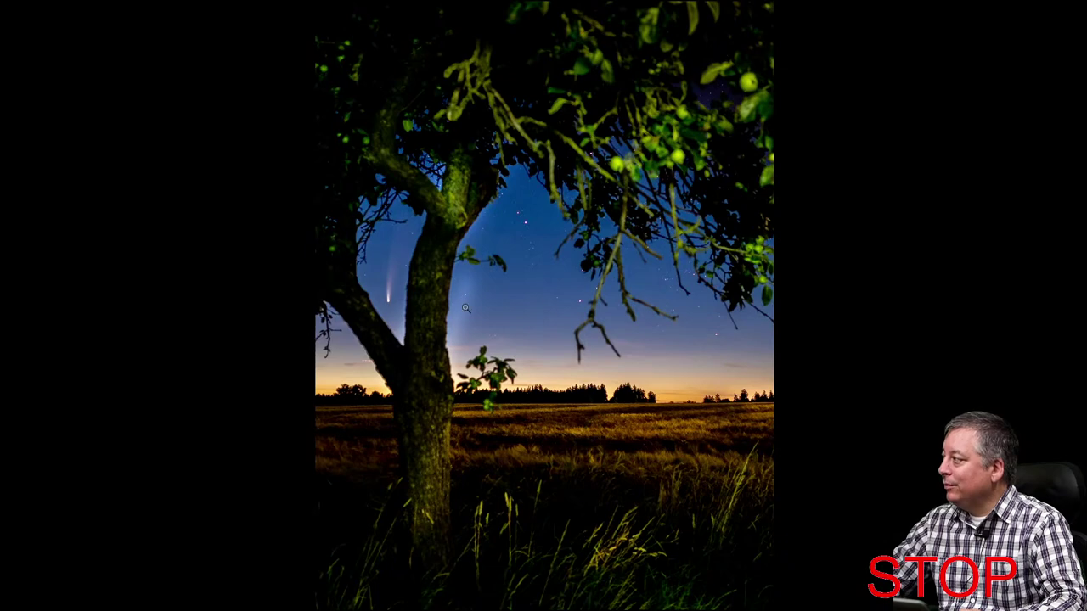
key("f")
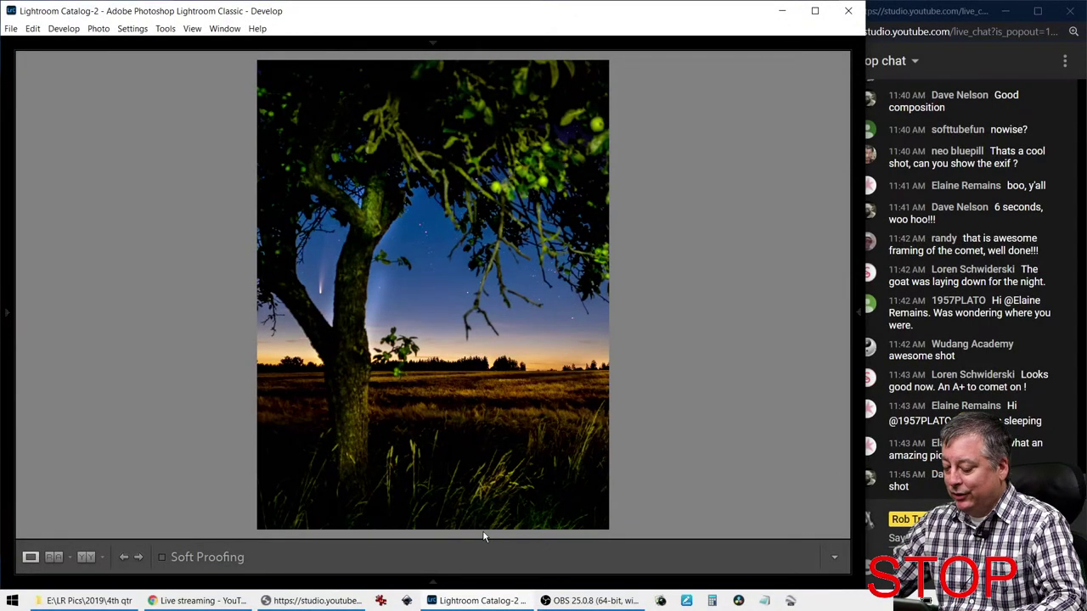
Open the next photo, the white and green hydrangeas, and bring the develop adjustments back into view
key("Right")
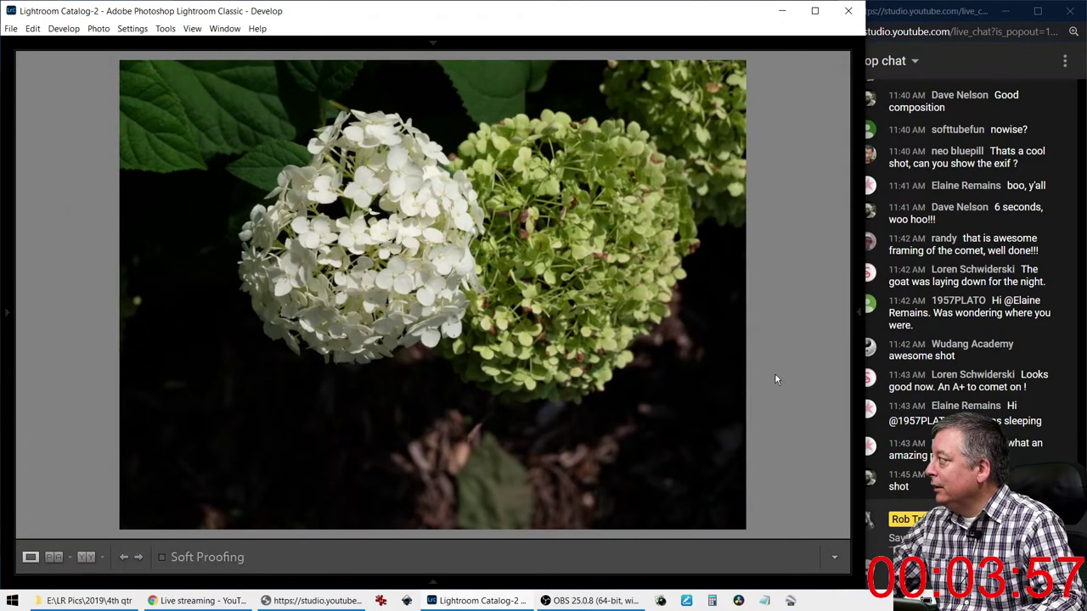
left_click(859, 316)
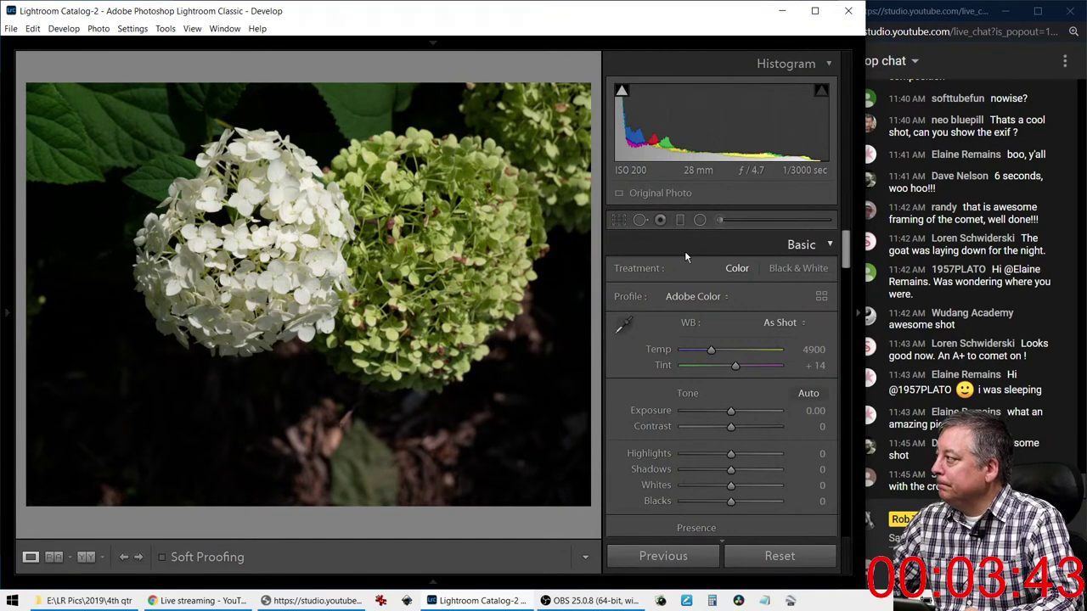
left_click(156, 265)
left_click_drag(400, 266, 332, 265)
left_click(333, 265)
left_click(392, 266)
left_click(392, 267)
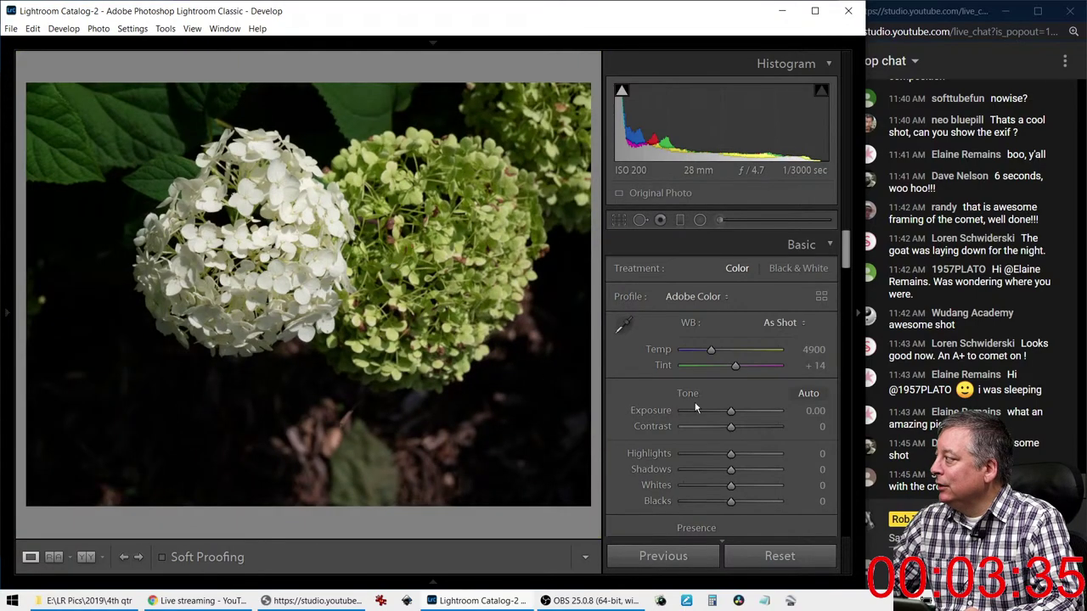
Apply automatic tone and the Auto white balance to the hydrangea photo
left_click(808, 394)
left_click(782, 326)
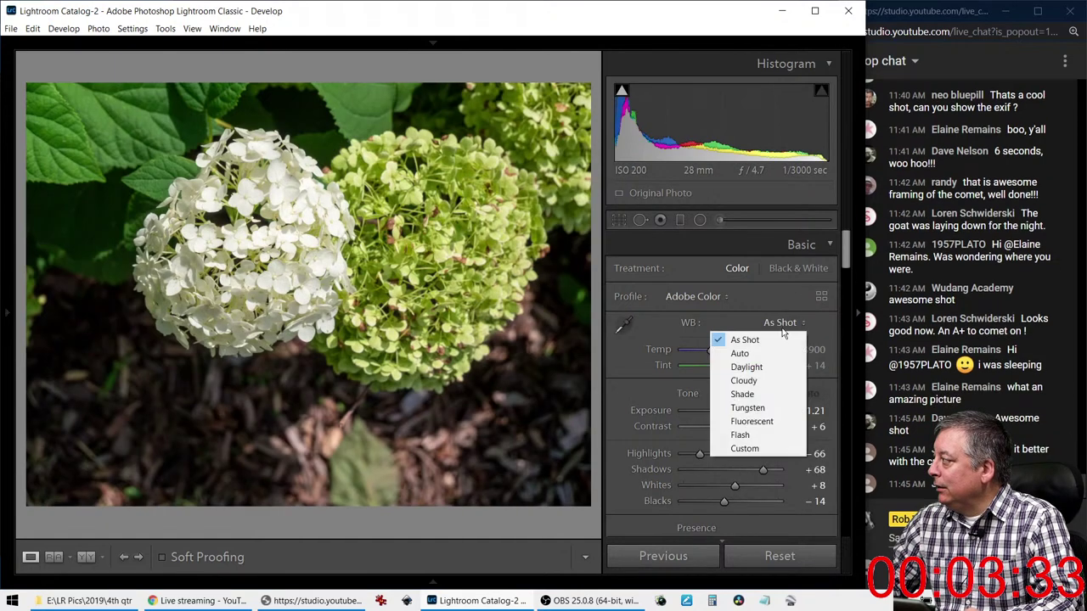
left_click(747, 355)
Sharpen the hydrangea photo with Amount 95 and Masking 77
scroll(665, 425, "down", 3)
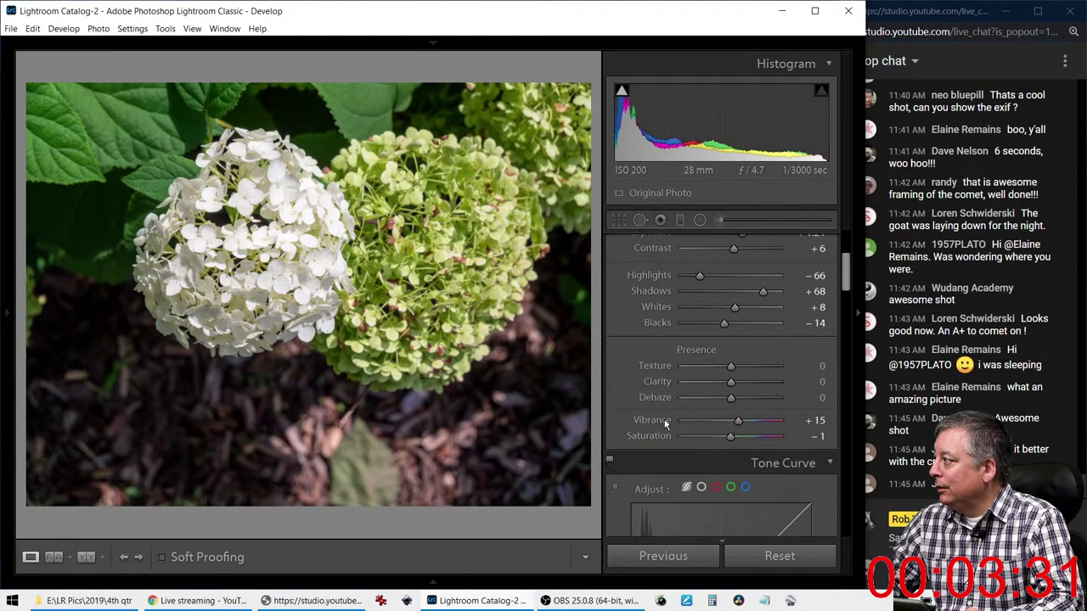
scroll(666, 424, "down", 10)
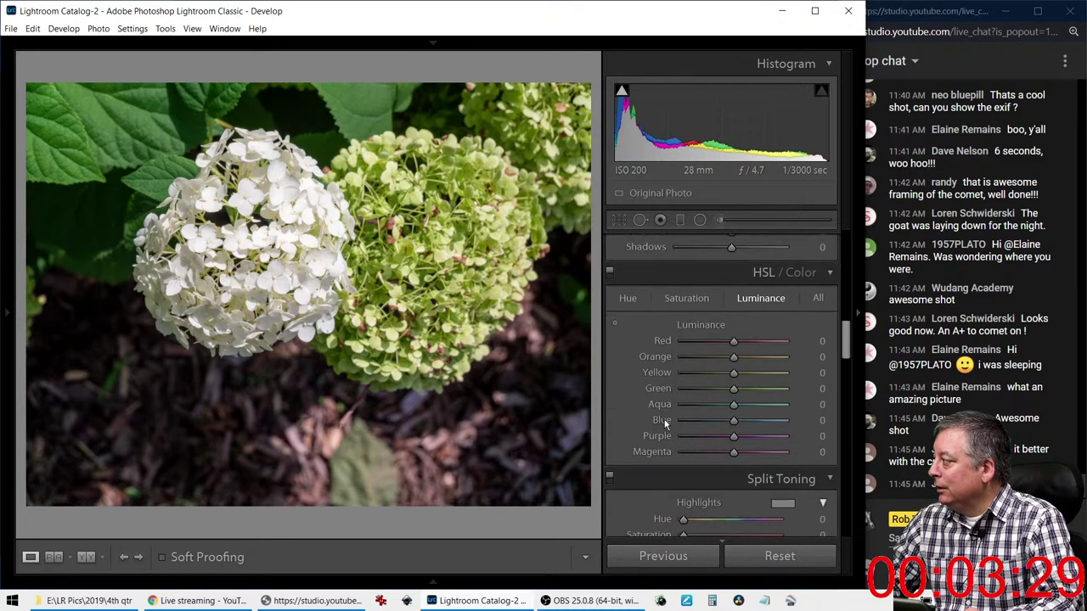
scroll(664, 420, "down", 6)
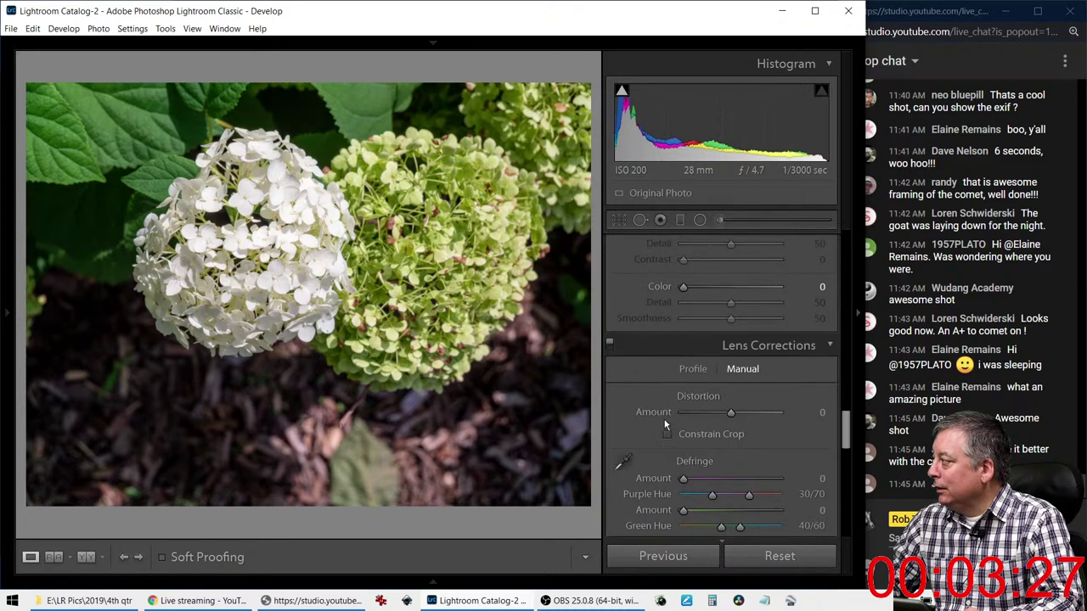
scroll(665, 423, "up", 3)
left_click_drag(681, 317, 736, 326)
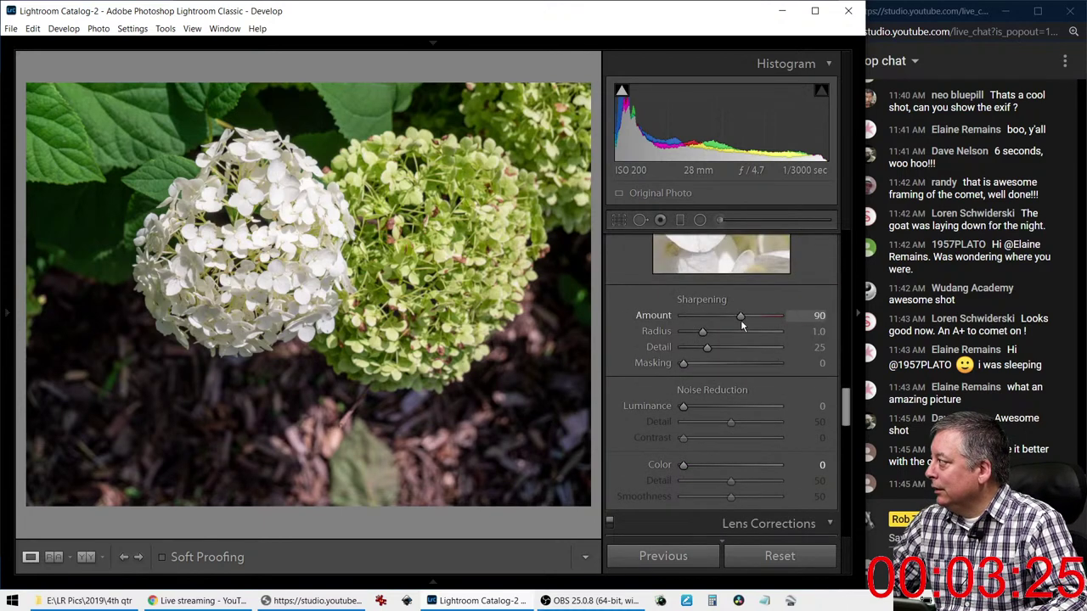
left_click_drag(684, 364, 756, 373)
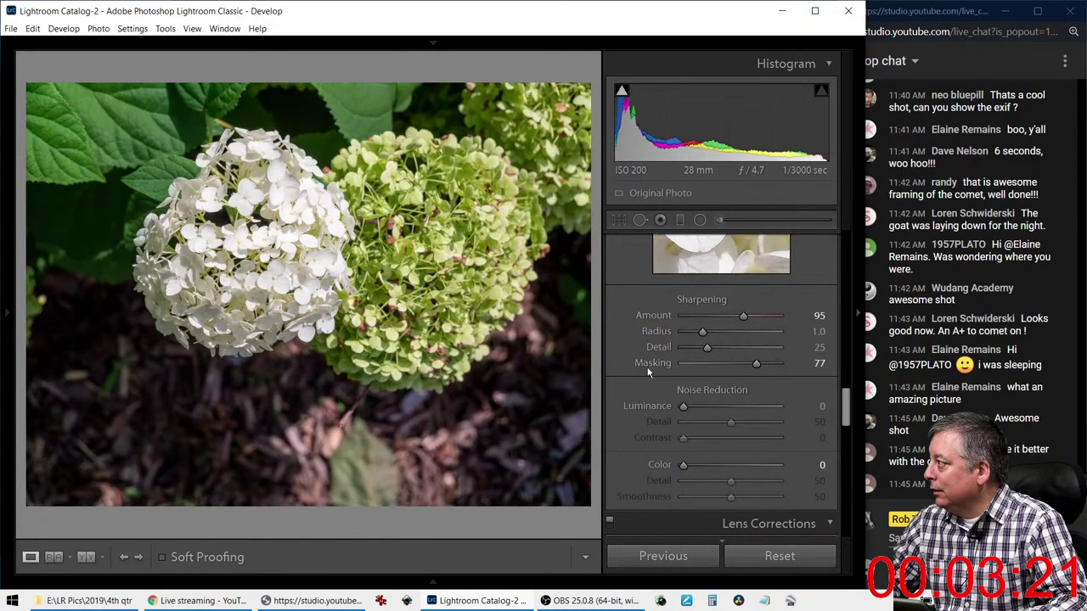
scroll(643, 379, "down", 2)
scroll(643, 378, "down", 4)
scroll(643, 378, "up", 4)
scroll(643, 379, "down", 4)
scroll(642, 378, "up", 10)
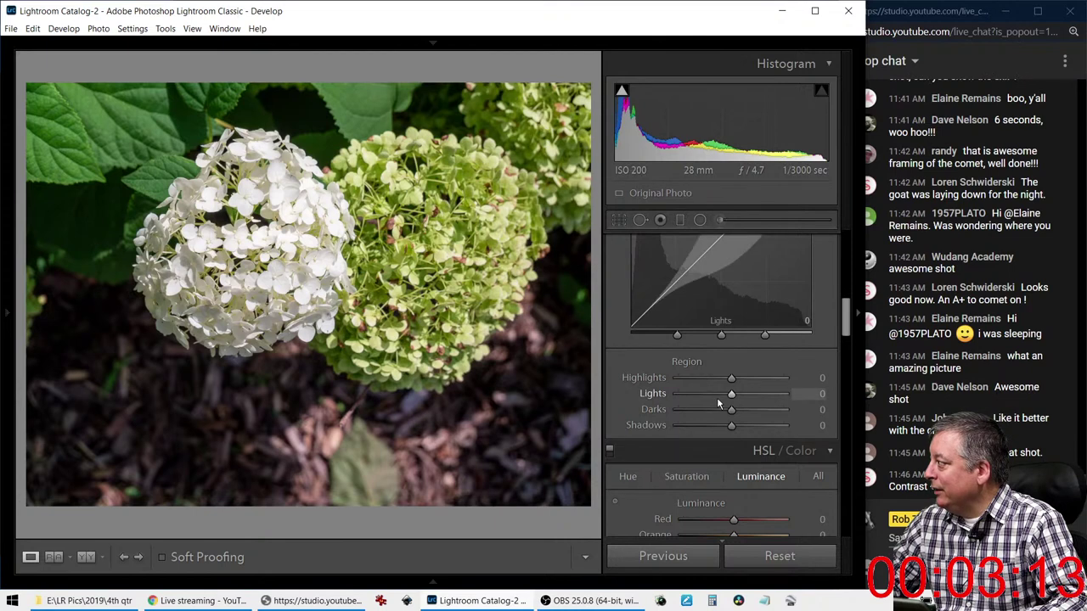
scroll(717, 405, "down", 2)
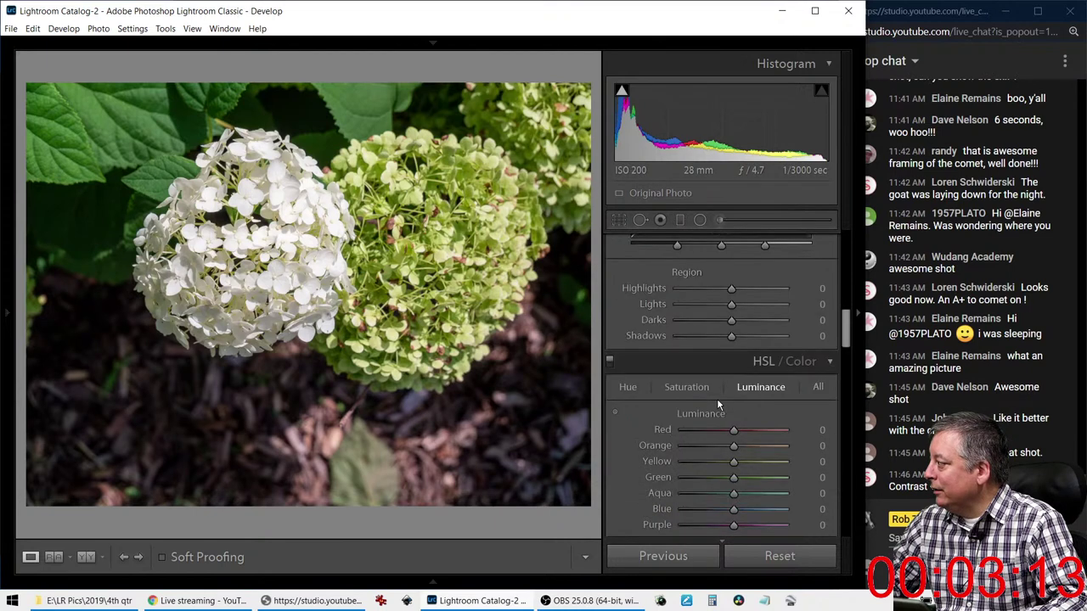
Shift the hydrangea photo's HSL hues to Red -75, Orange -28, Yellow +5 and Green +2 using targeted adjustment on the image
left_click(624, 392)
left_click(615, 414)
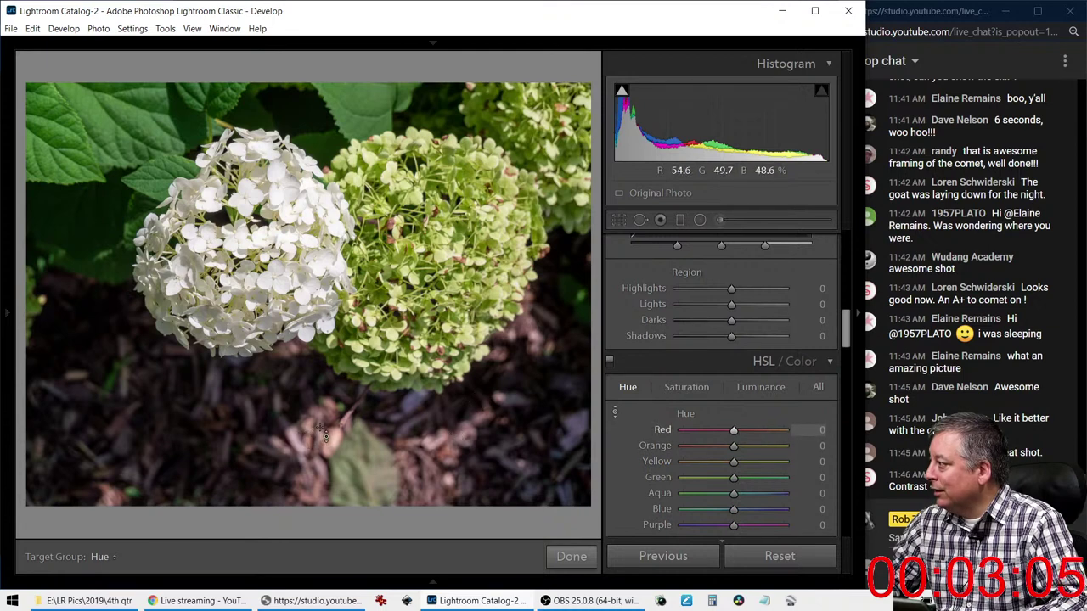
left_click_drag(339, 424, 339, 456)
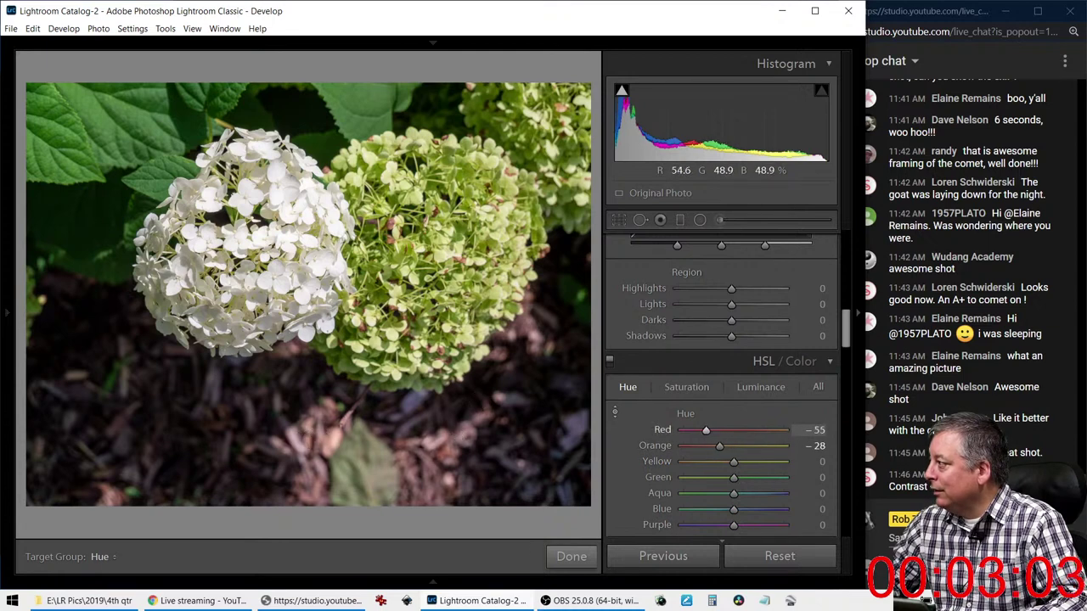
left_click_drag(181, 395, 181, 407)
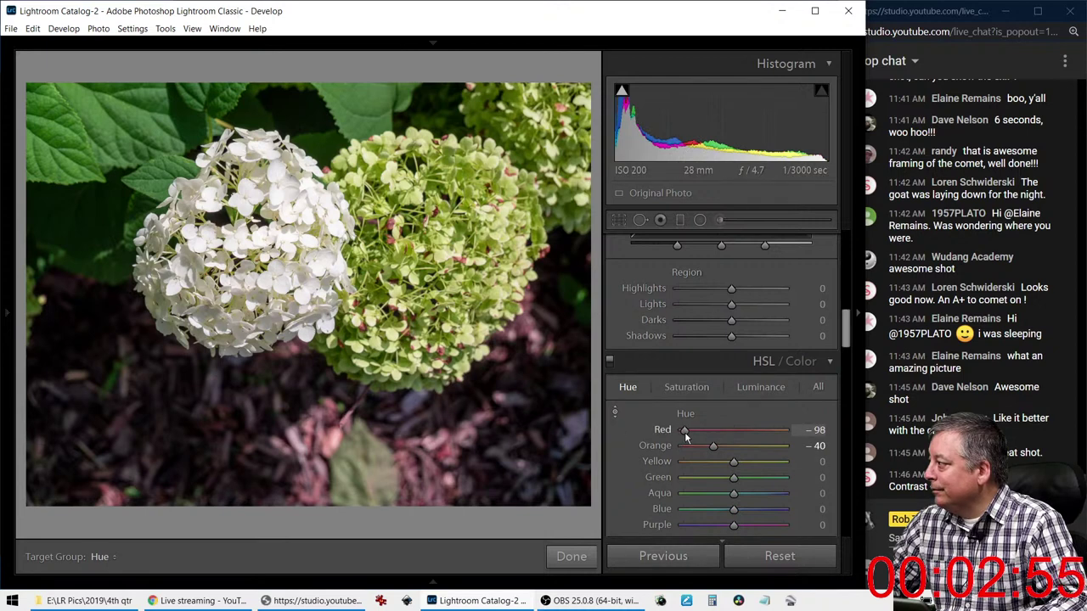
mouse_move(712, 445)
left_mouse_down()
mouse_move(675, 447)
mouse_move(763, 461)
mouse_move(726, 455)
left_mouse_up()
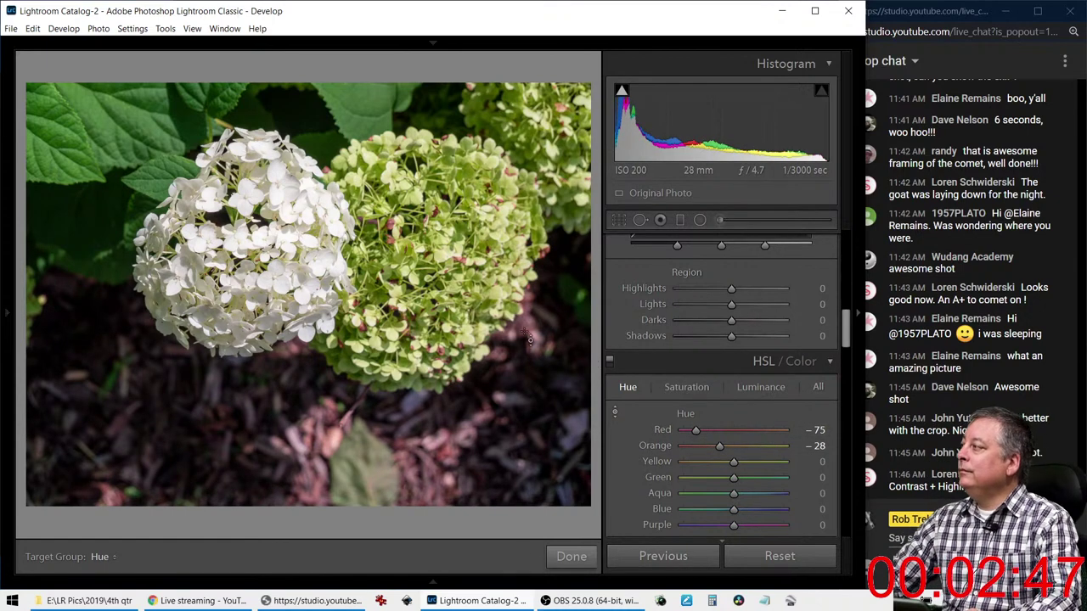
mouse_move(454, 261)
left_mouse_down()
mouse_move(454, 239)
mouse_move(454, 249)
left_mouse_up()
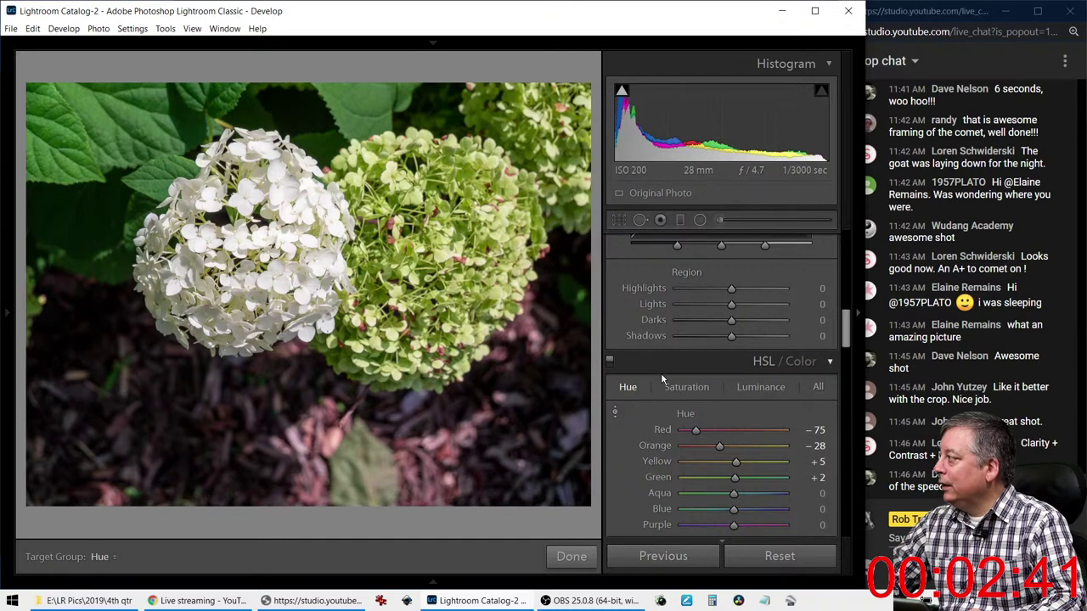
Set Highlights to -100 and Blacks to -55 for the hydrangea photo
scroll(662, 372, "up", 10)
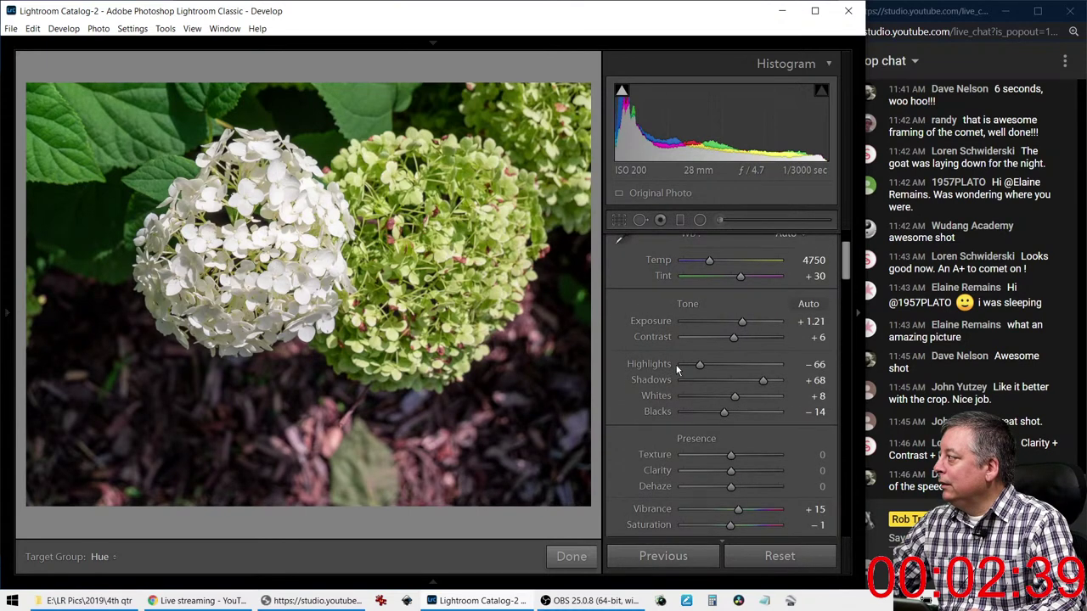
left_click_drag(701, 364, 680, 365)
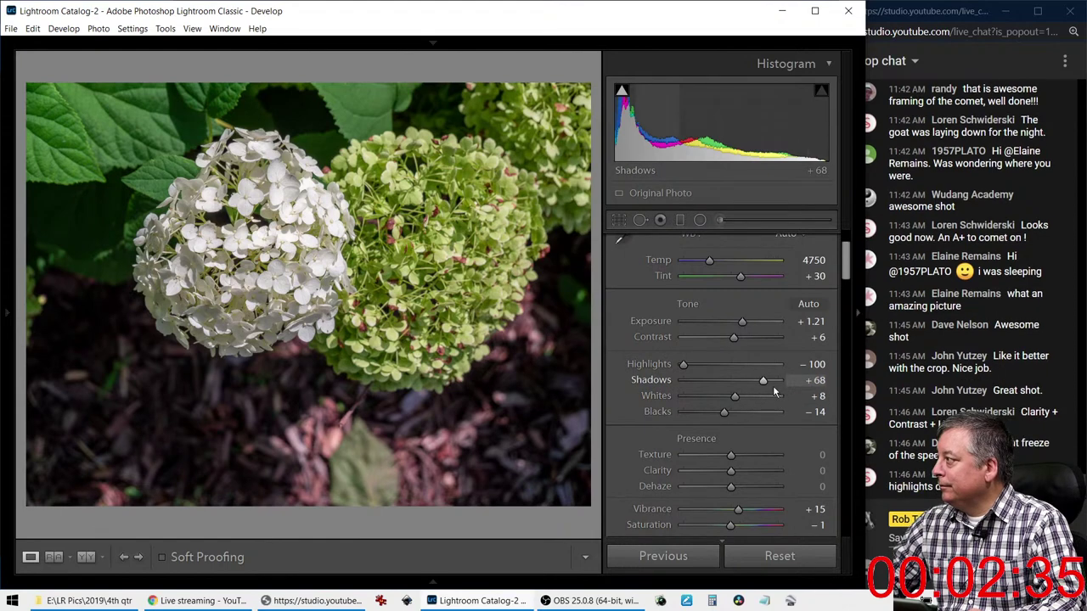
left_click_drag(725, 414, 705, 416)
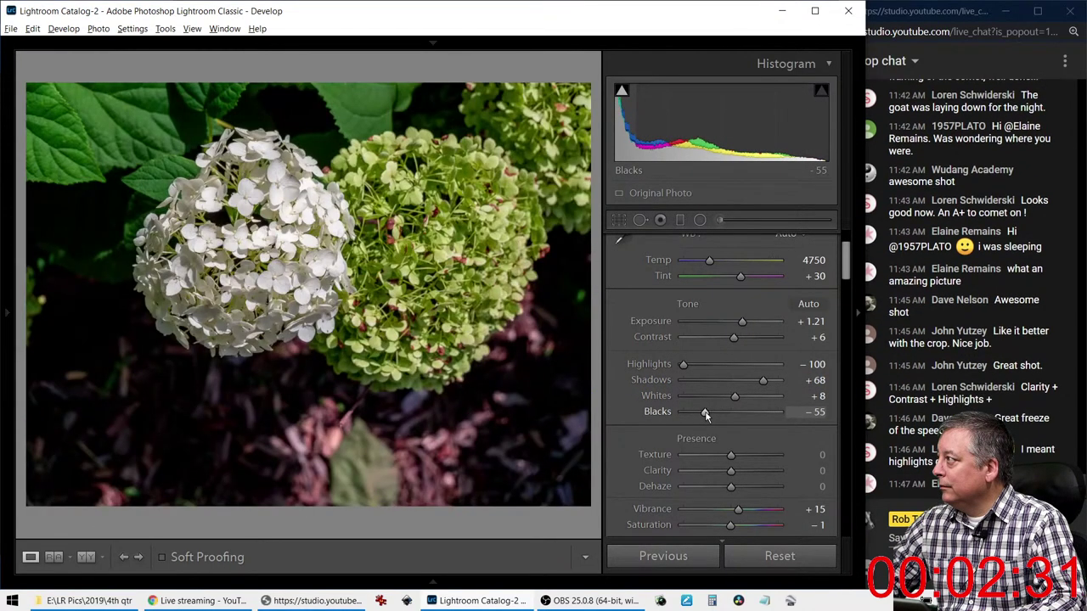
Add a soft dark post-crop vignette with Amount -14, Midpoint 0, Feather 100 and Highlights 0
scroll(631, 435, "down", 15)
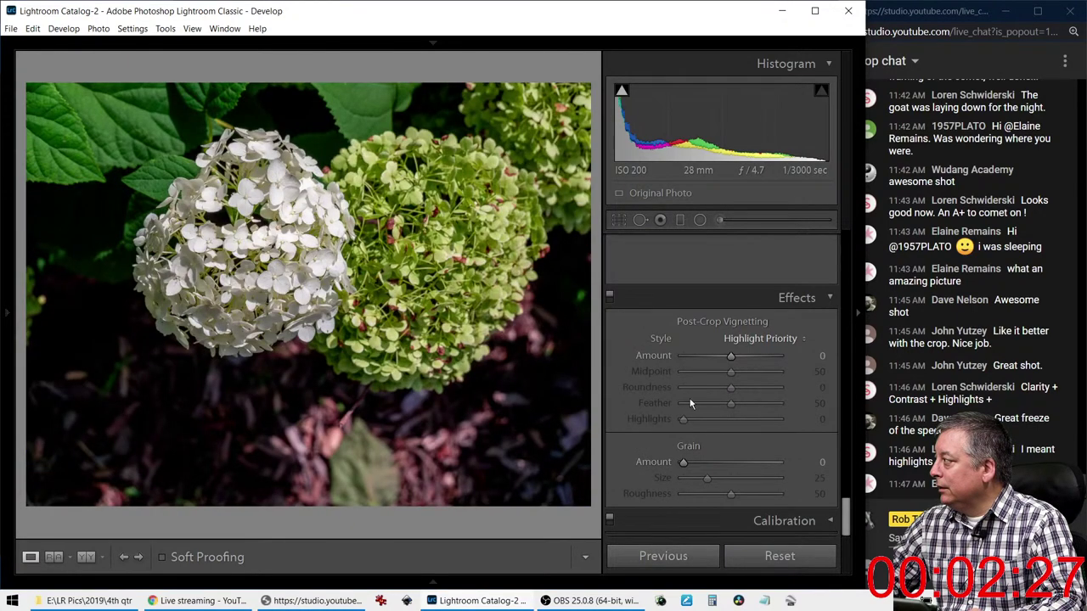
left_click_drag(728, 358, 681, 374)
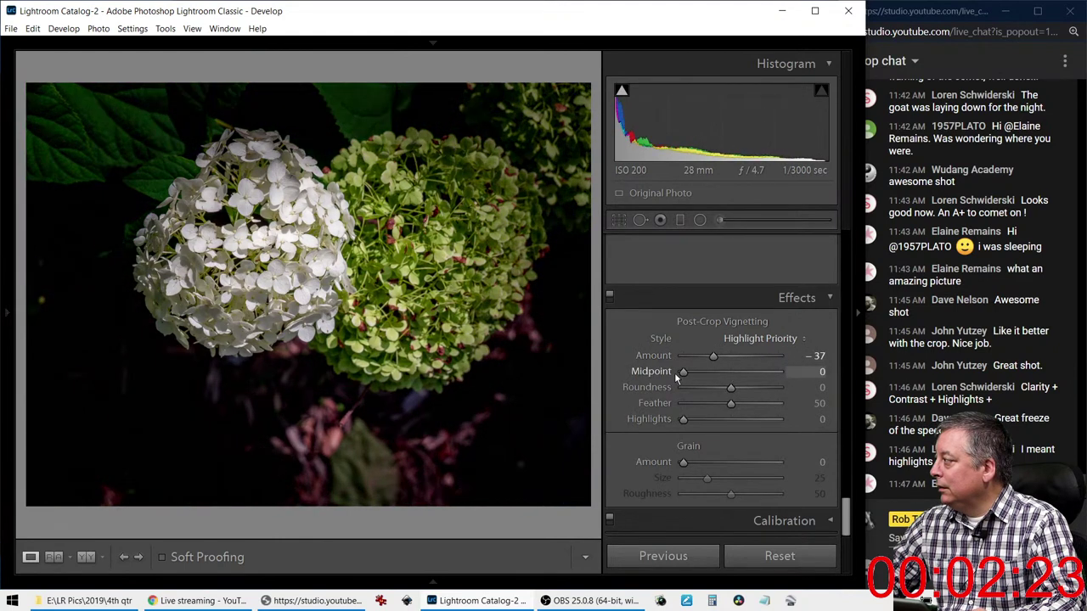
left_click_drag(730, 404, 807, 406)
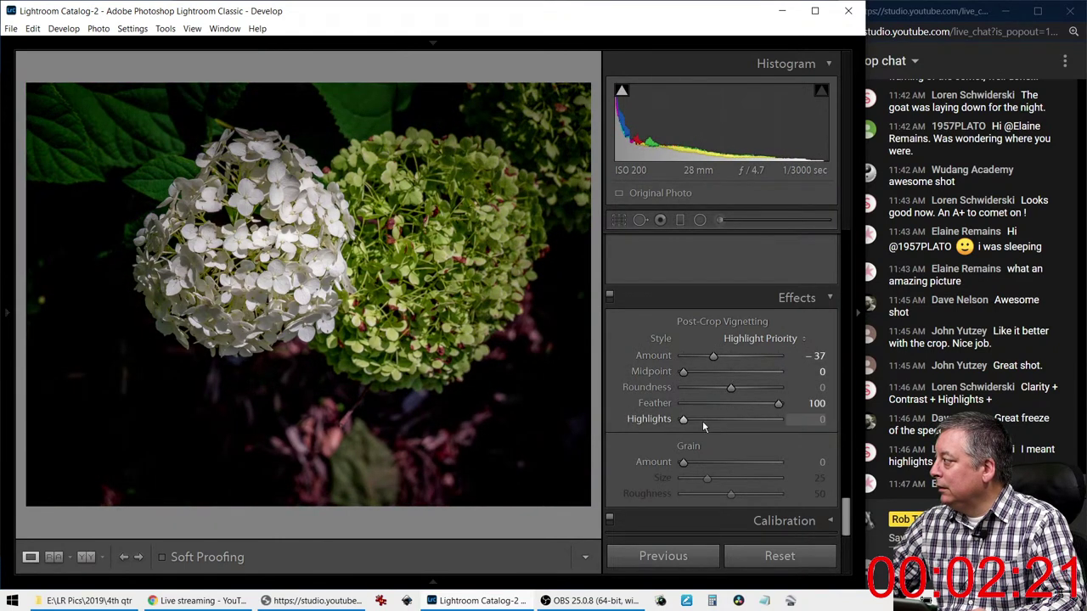
left_click_drag(728, 426, 774, 428)
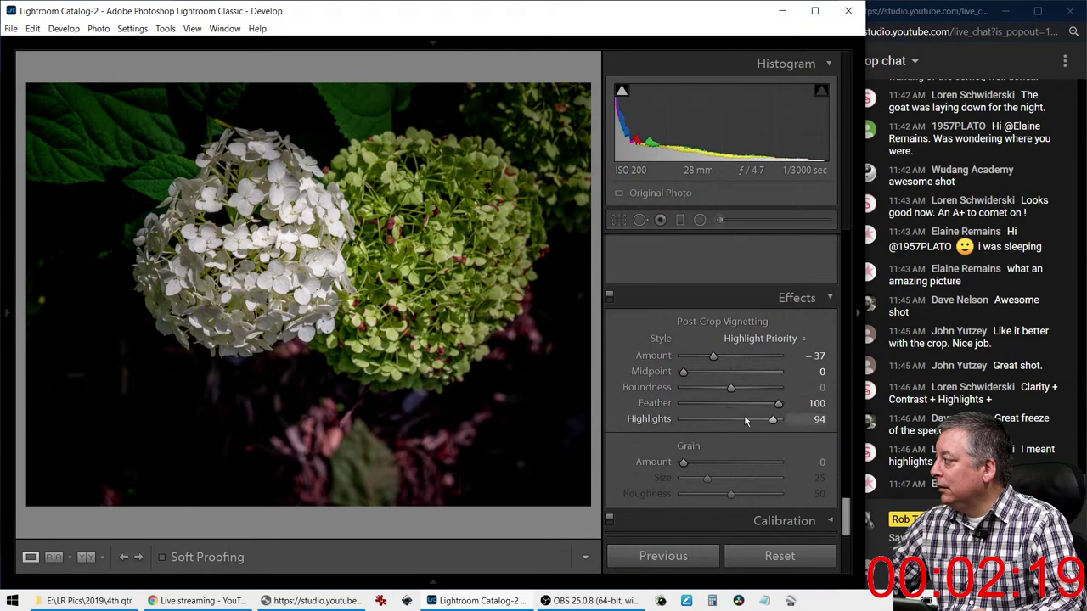
double_click(772, 420)
left_click_drag(713, 357, 724, 355)
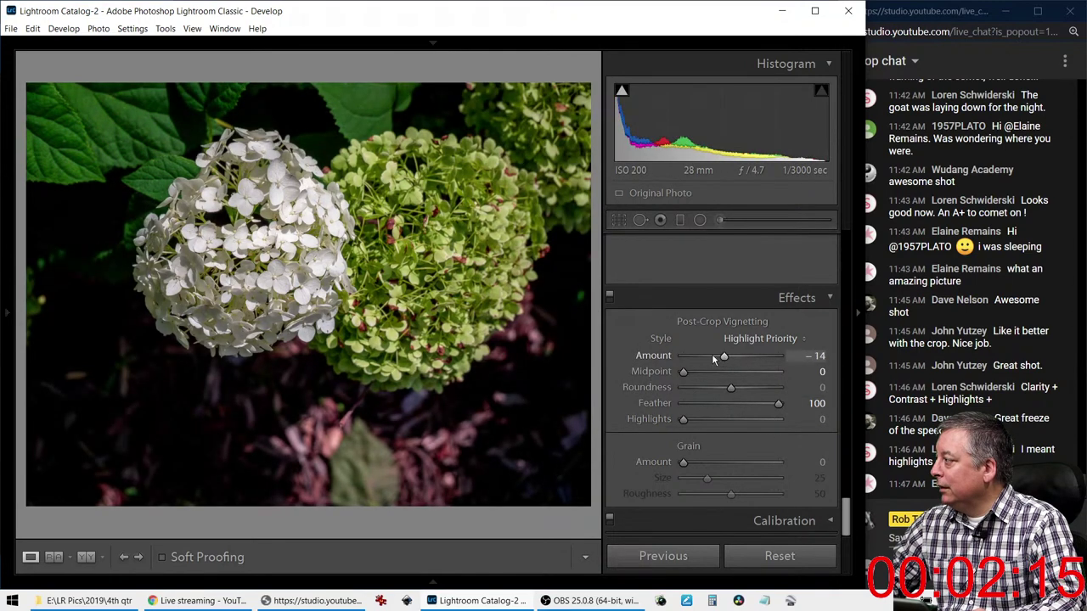
Use targeted luminance adjustment to set Red -19 and Orange -100 on the mulch, and Yellow +37 and Green +23 on the green hydrangea
scroll(674, 347, "up", 10)
scroll(675, 348, "up", 8)
left_click(742, 326)
left_click(616, 347)
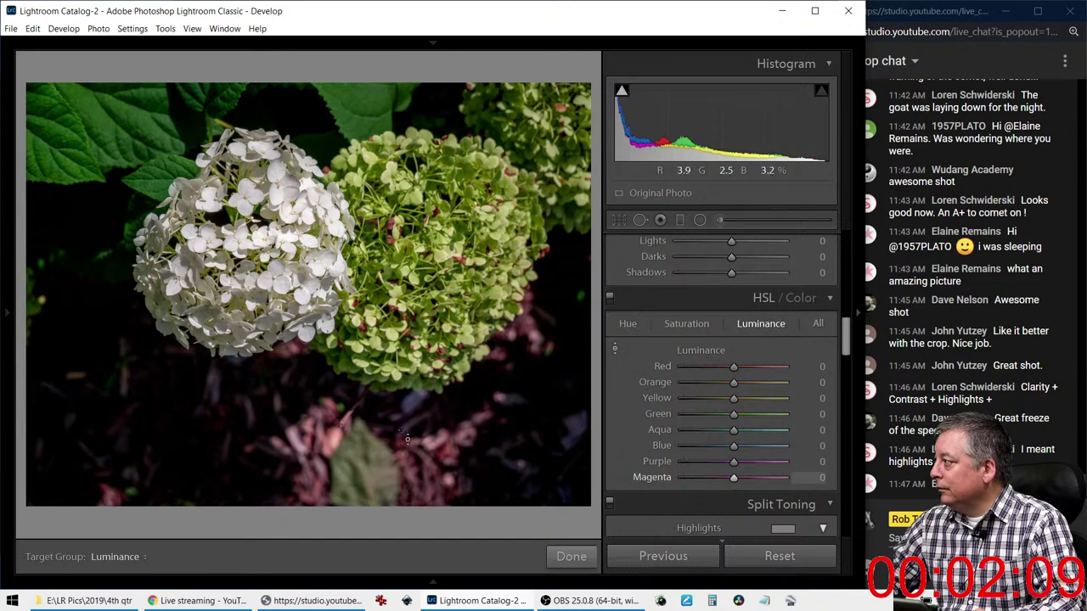
left_click_drag(336, 437, 336, 497)
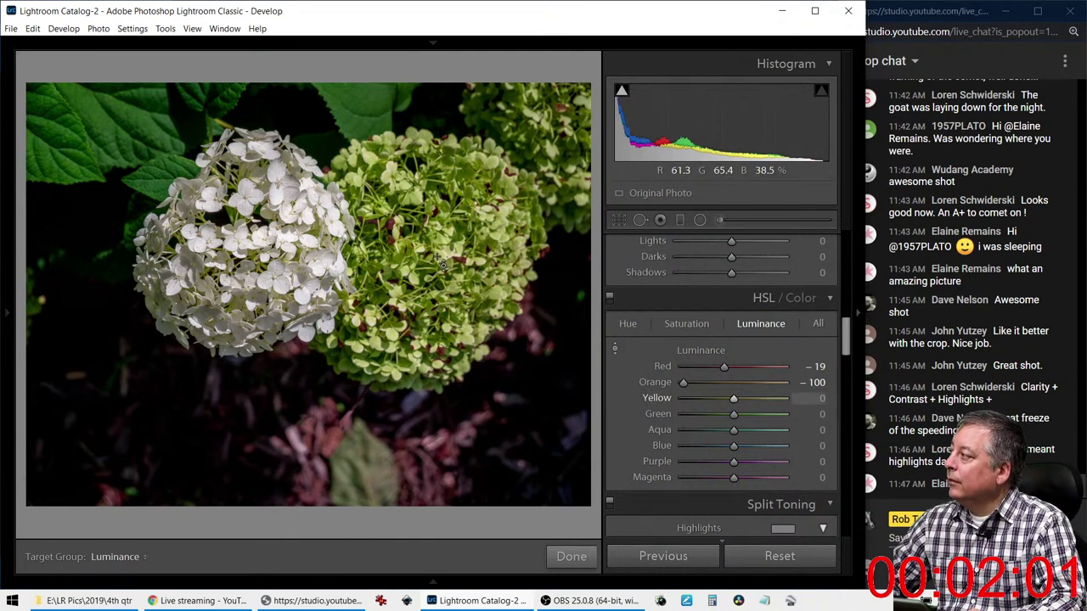
left_click_drag(443, 293, 443, 266)
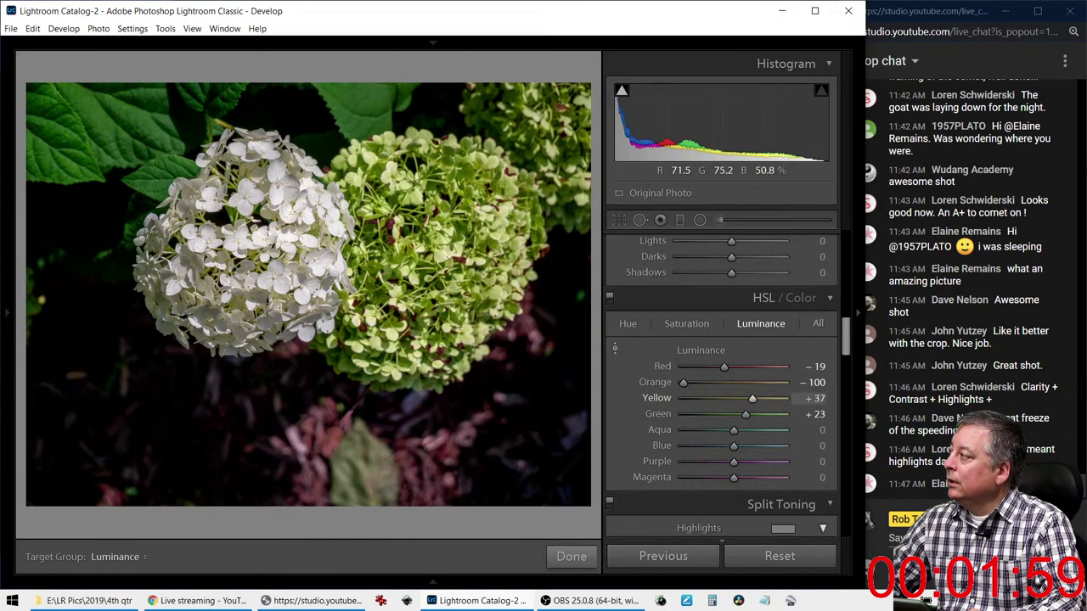
left_click(688, 324)
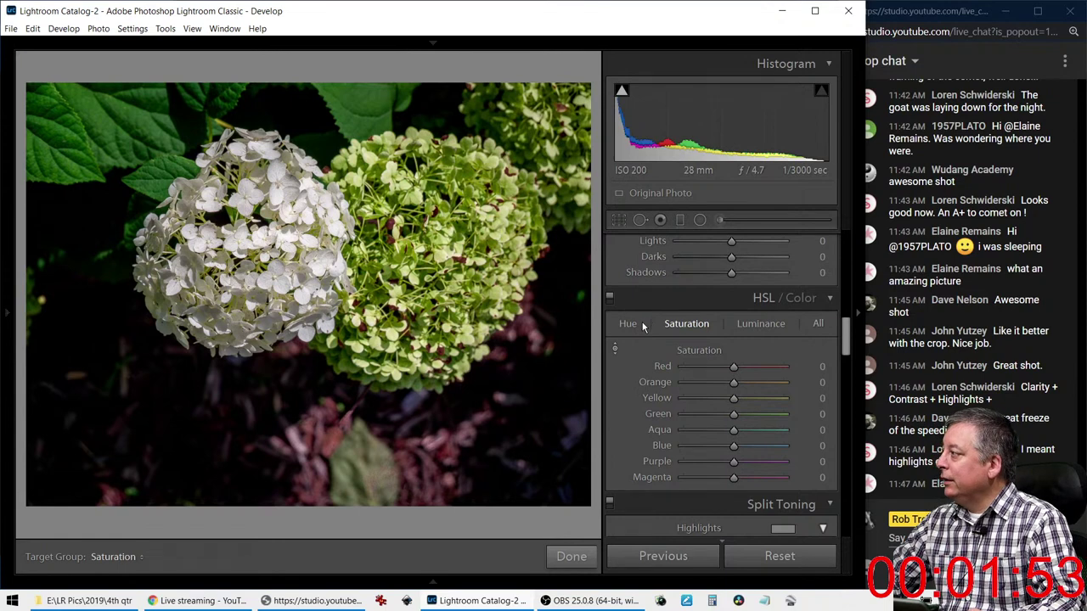
Fine-tune the tone with Exposure +1.31, Shadows +52 and Whites +2
scroll(635, 314, "up", 10)
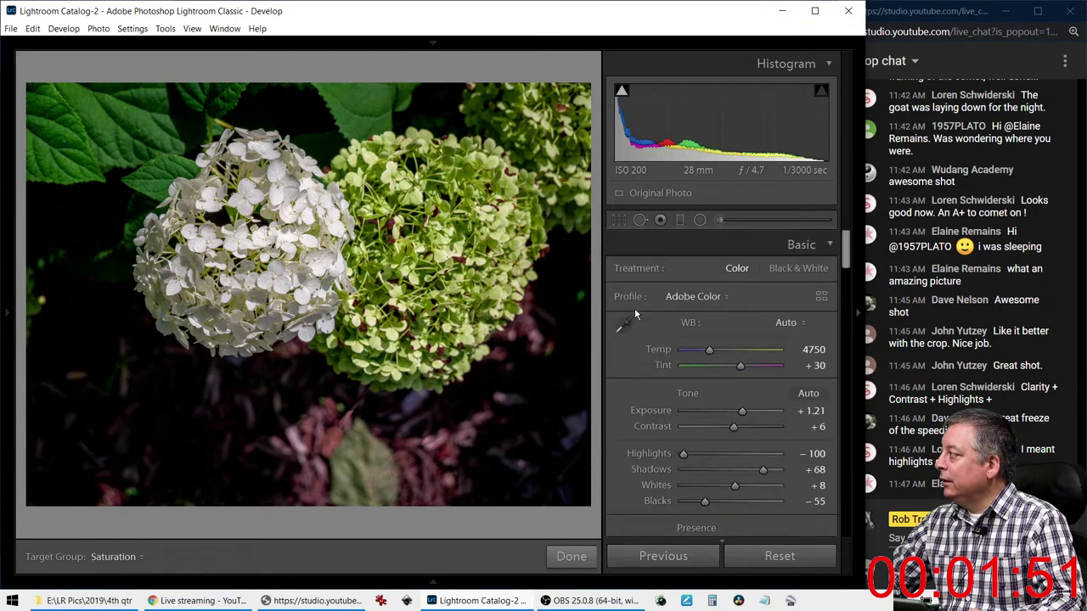
scroll(643, 332, "down", 3)
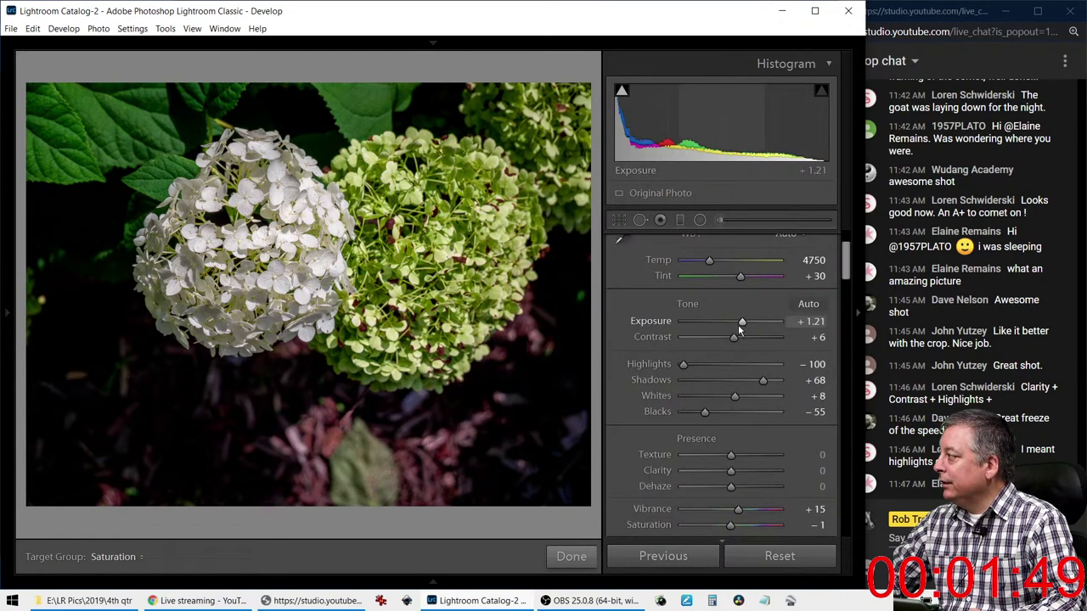
left_click_drag(741, 326, 738, 329)
mouse_move(757, 379)
left_mouse_down()
mouse_move(775, 379)
mouse_move(751, 384)
left_mouse_up()
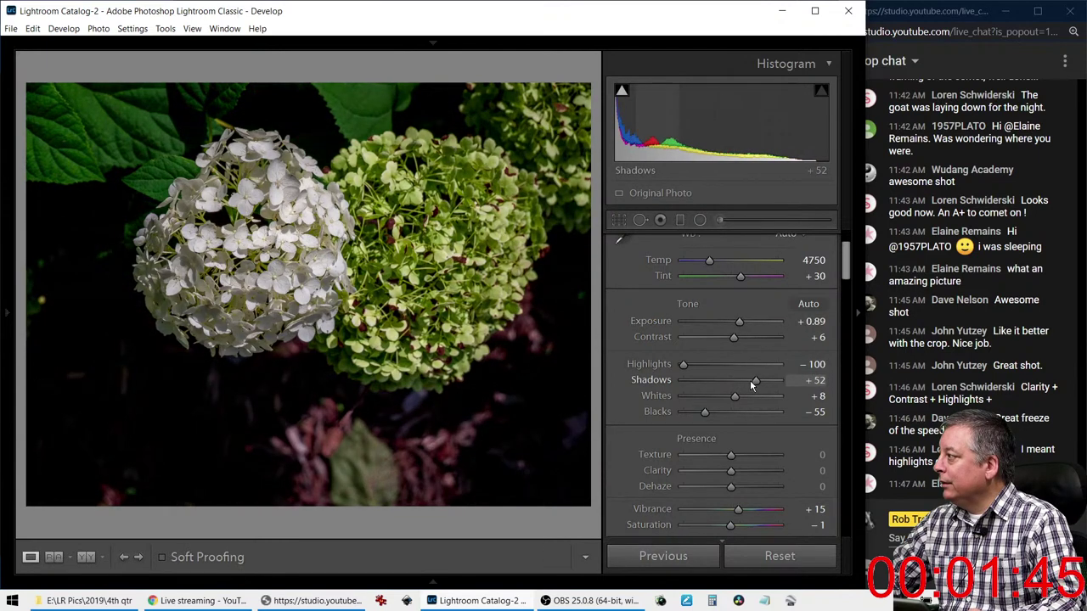
left_click_drag(738, 322, 742, 329)
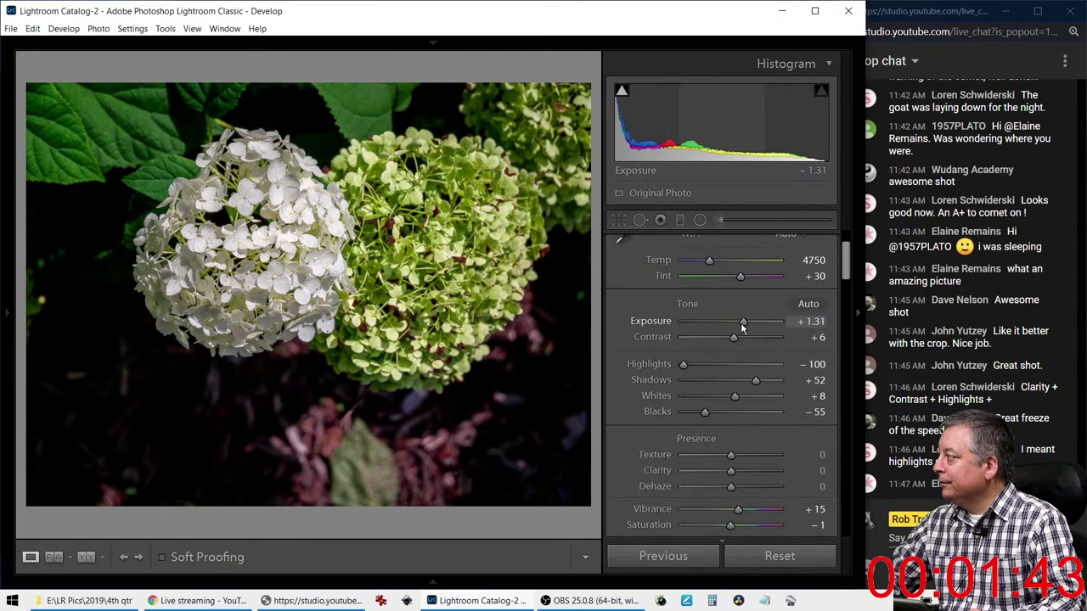
left_click_drag(735, 396, 733, 399)
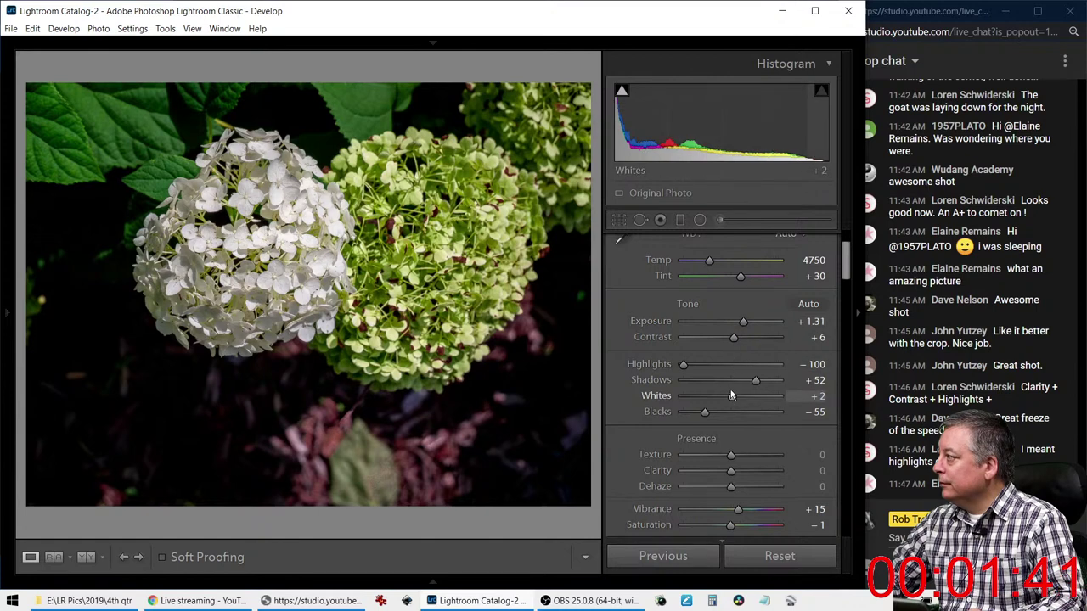
Crop the photo at the Original aspect to a landscape frame of the white hydrangea's upper part and the adjacent green leaves
left_click(619, 220)
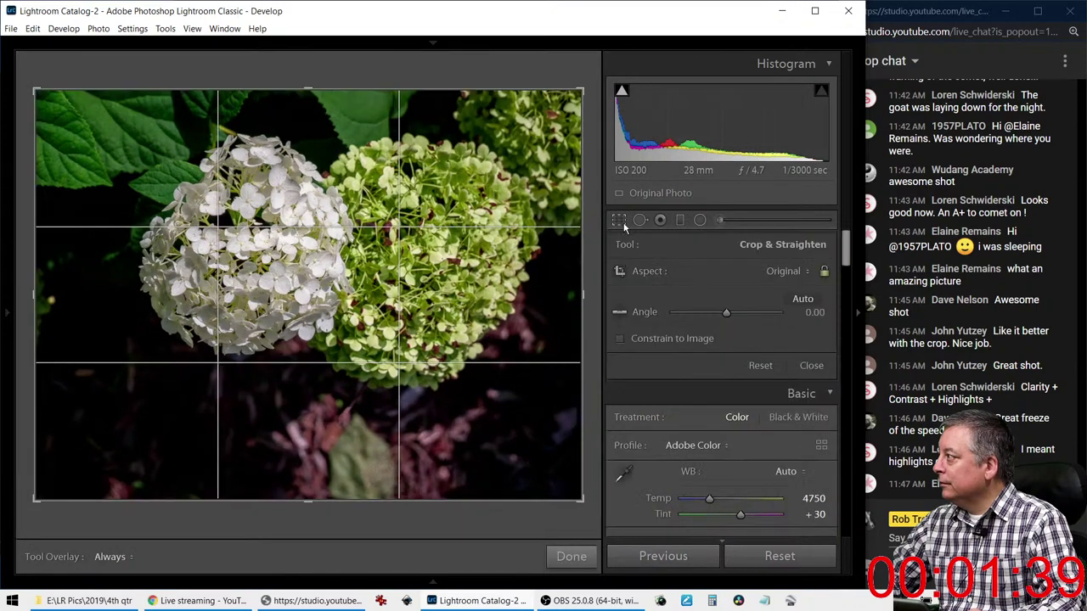
left_click(768, 272)
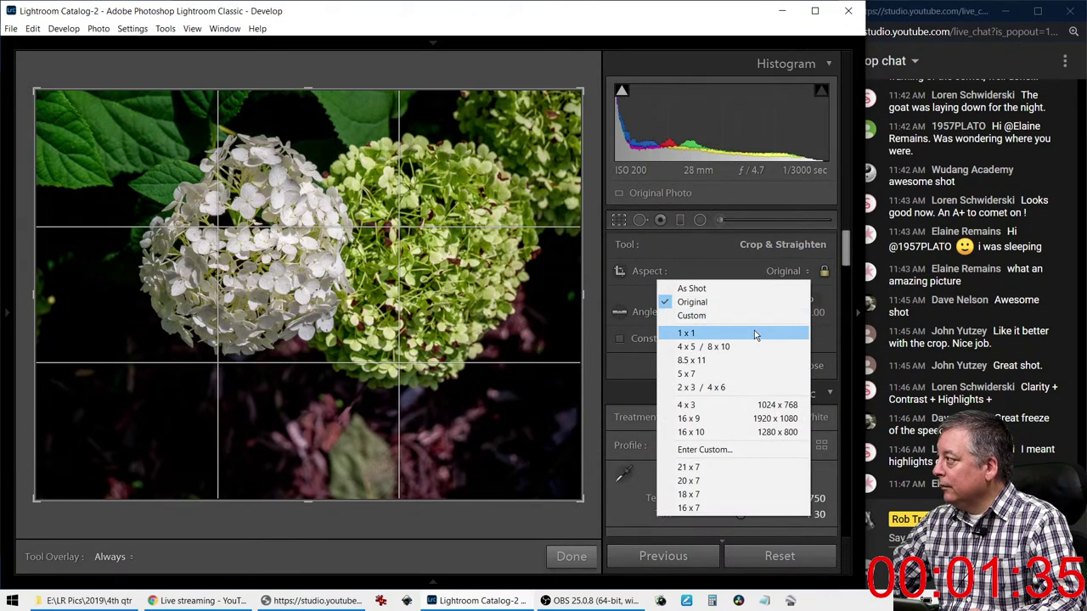
left_click(579, 91)
left_click_drag(579, 91, 522, 82)
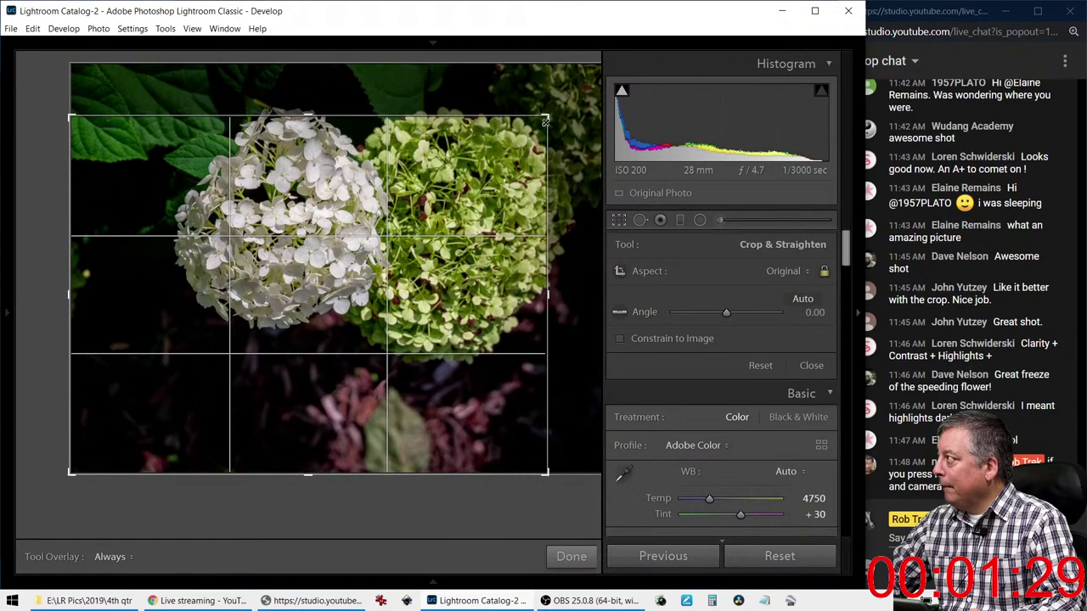
left_click_drag(544, 121, 464, 89)
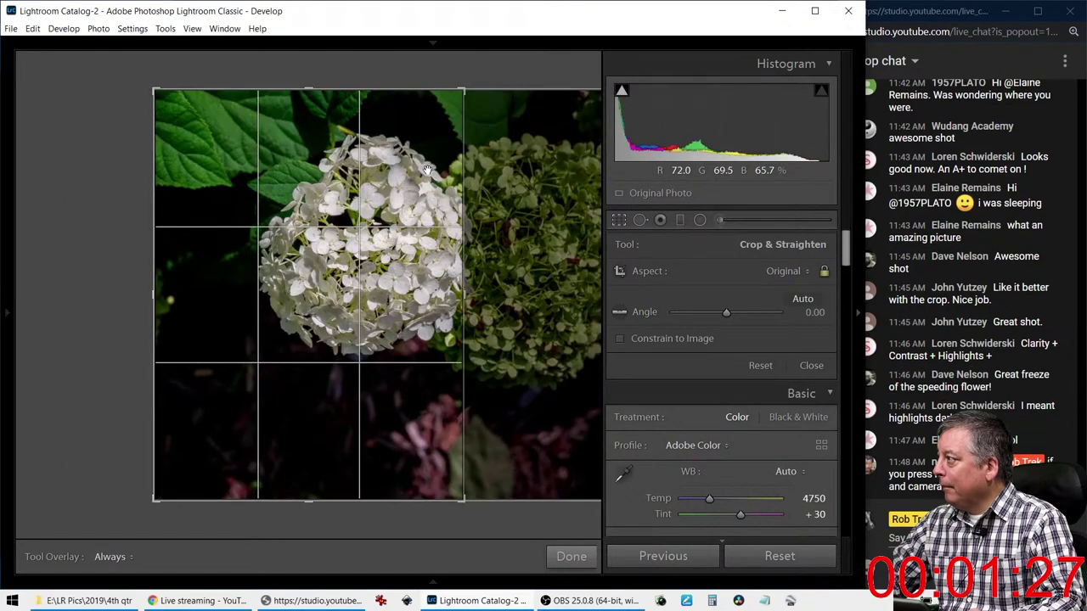
left_click_drag(462, 499, 446, 475)
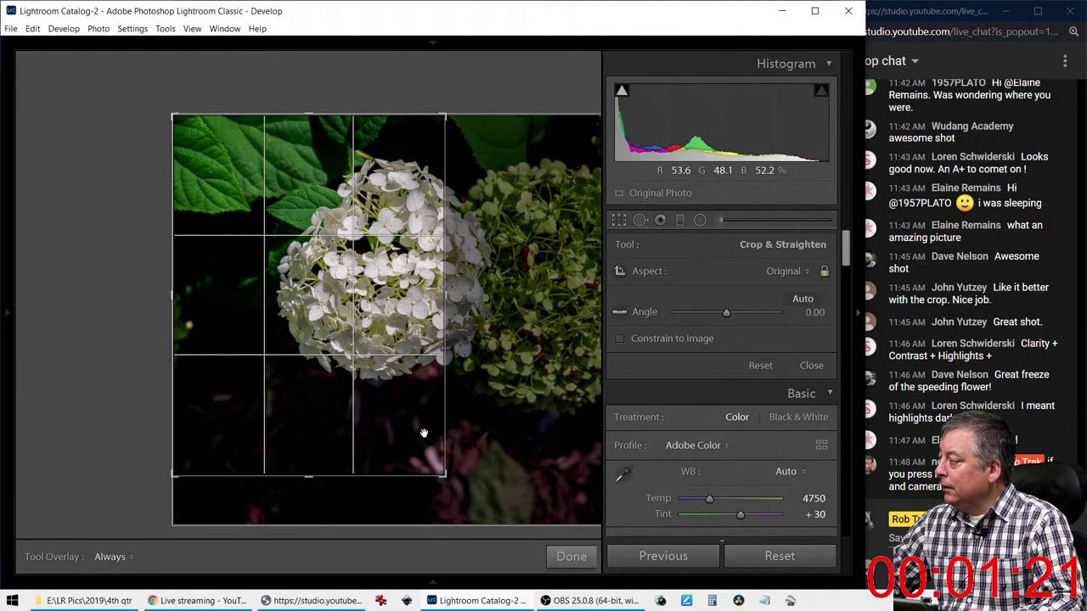
left_click_drag(424, 435, 450, 435)
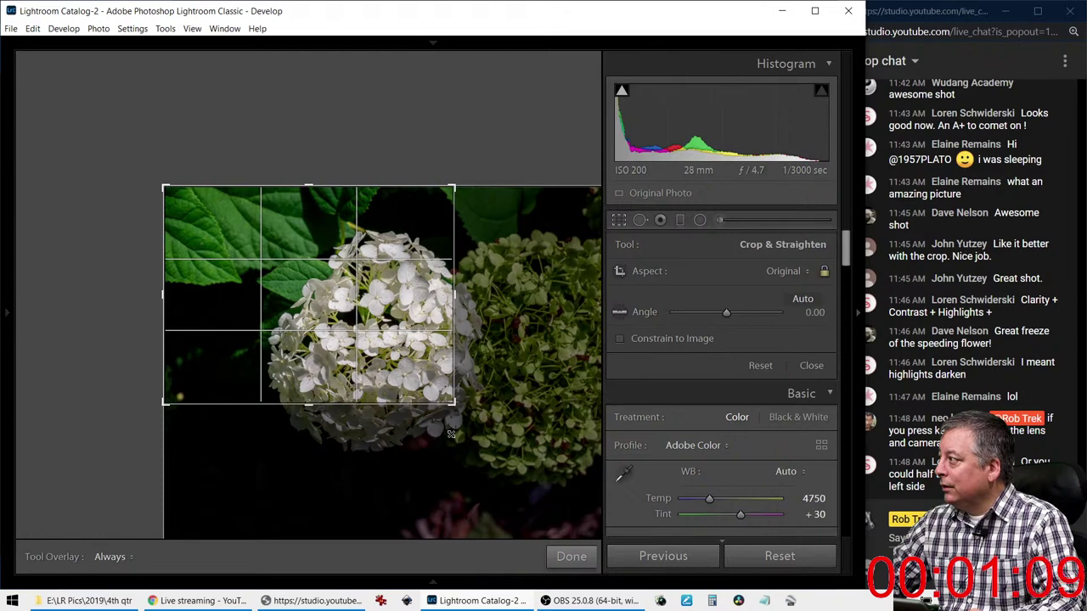
left_click(623, 221)
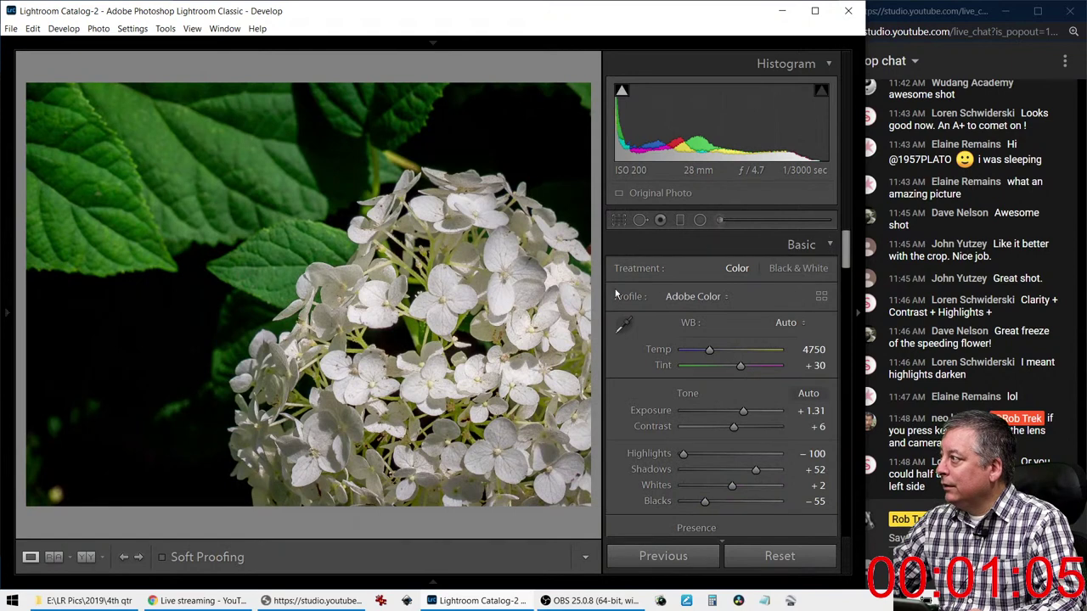
Warm the cropped hydrangea photo by setting the white balance Temp to 5452
left_click_drag(709, 350, 717, 349)
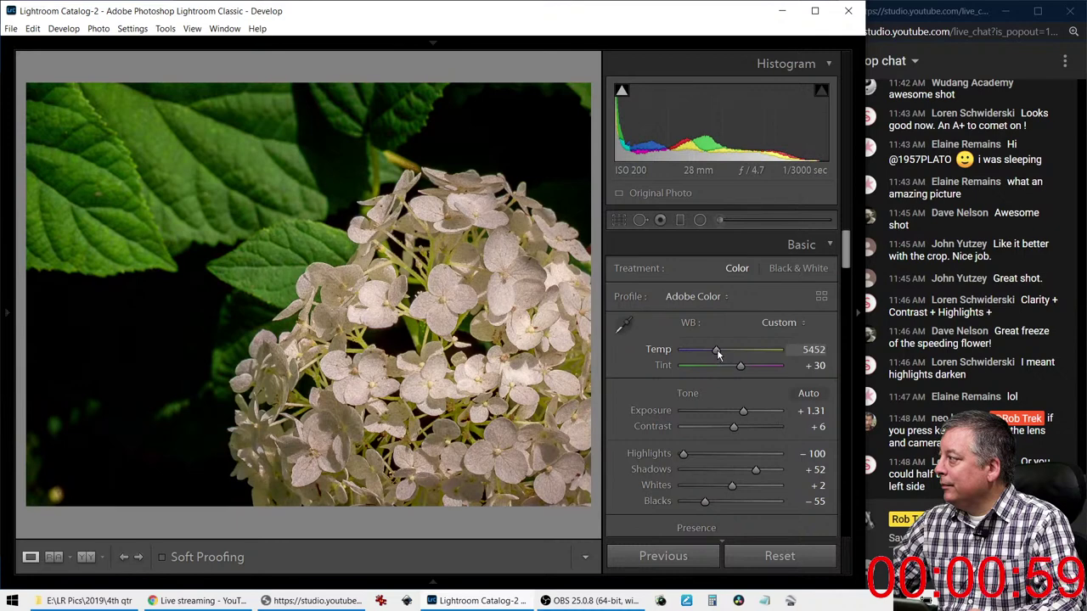
Go through the remaining adjustments of the cropped hydrangea photo to its Detail settings
scroll(646, 417, "down", 5)
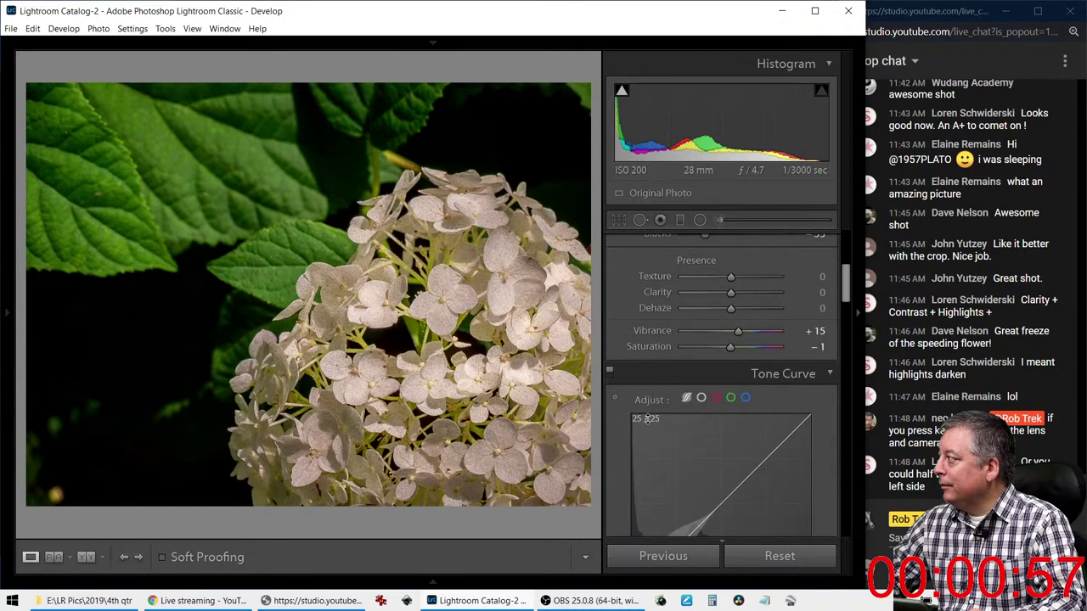
scroll(647, 417, "down", 3)
scroll(674, 407, "up", 4)
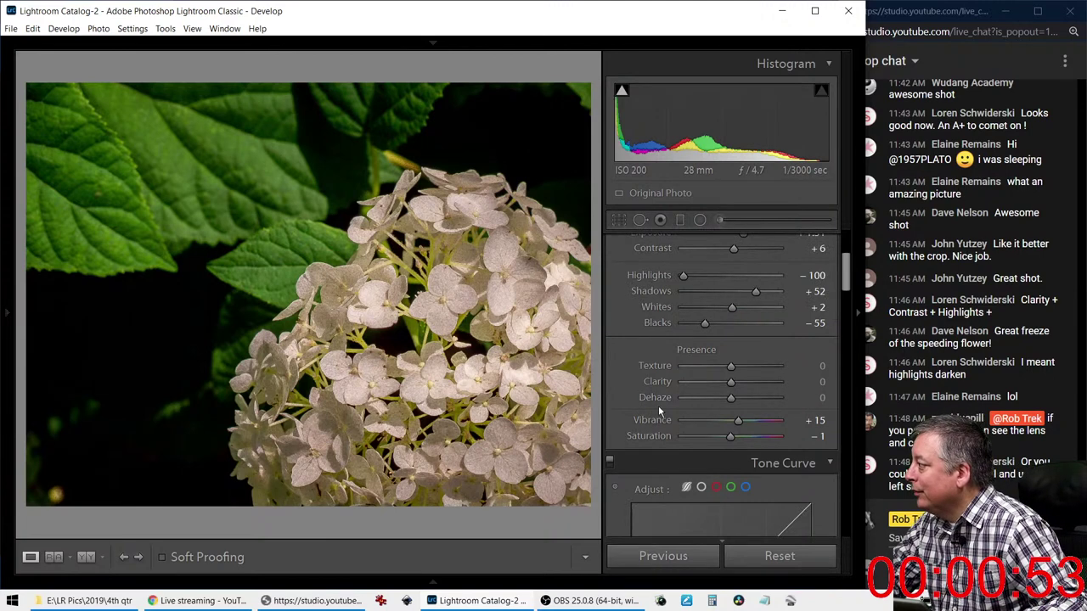
scroll(658, 405, "down", 4)
scroll(656, 405, "down", 5)
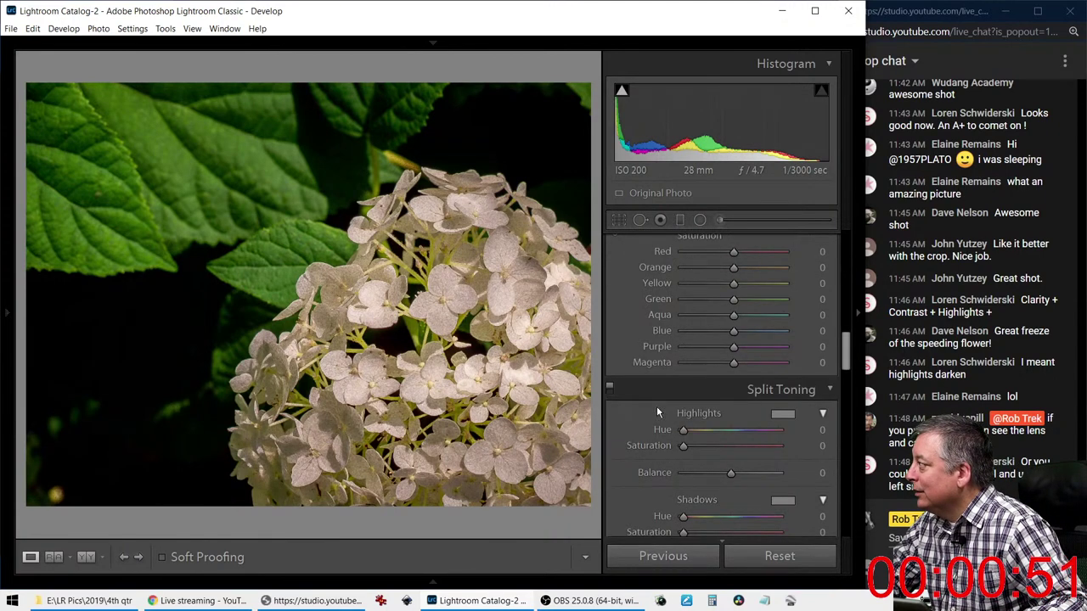
scroll(656, 406, "down", 2)
scroll(656, 406, "down", 2)
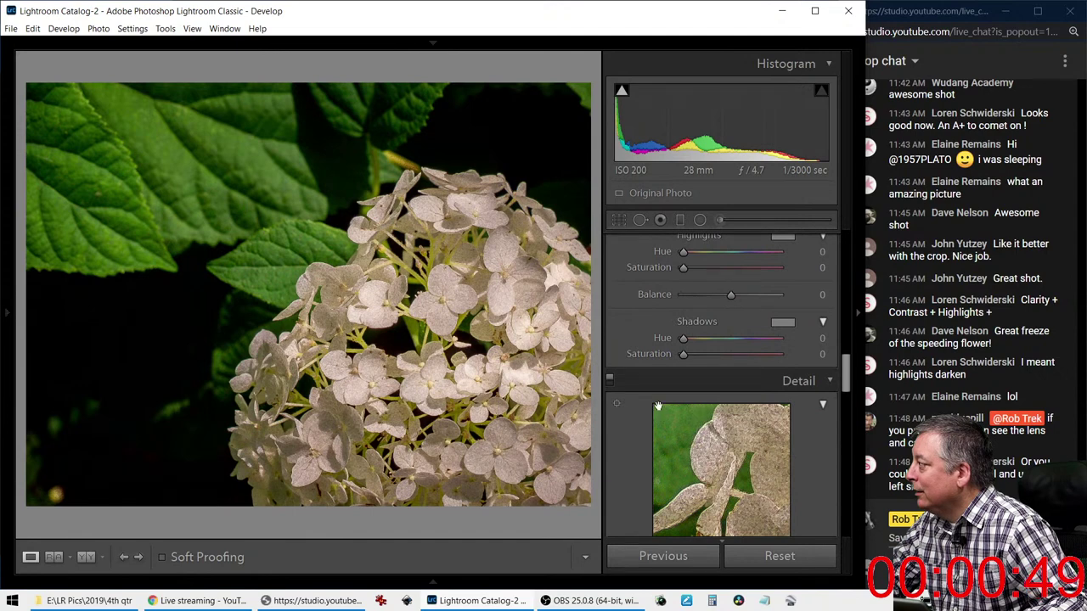
Set the Sharpening Amount of the flower photo to 70
scroll(656, 406, "down", 3)
mouse_move(742, 405)
left_mouse_down()
mouse_move(679, 404)
mouse_move(727, 404)
left_mouse_up()
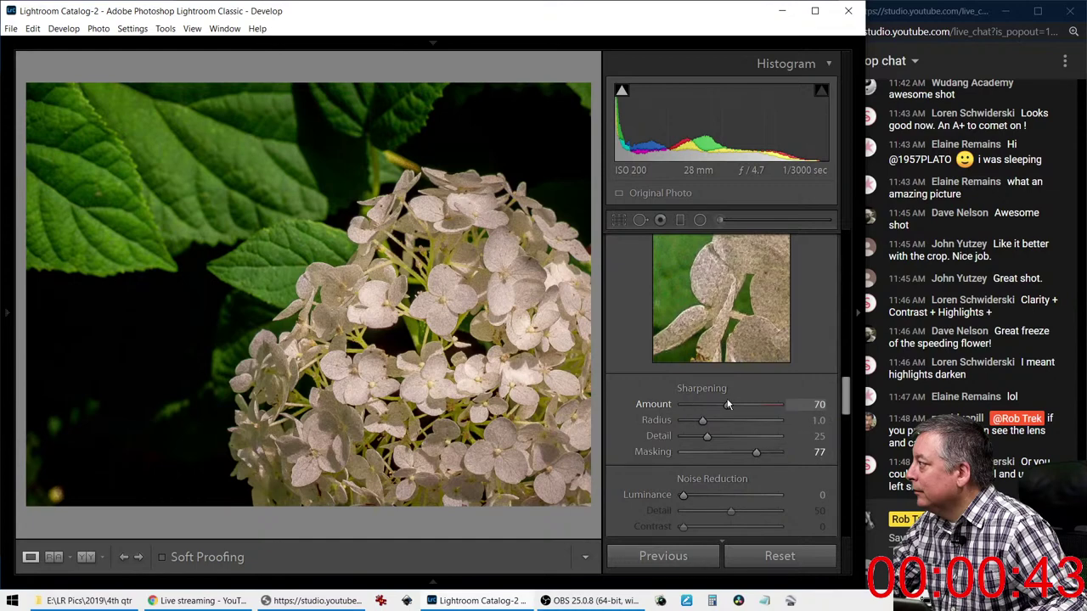
scroll(642, 410, "down", 3)
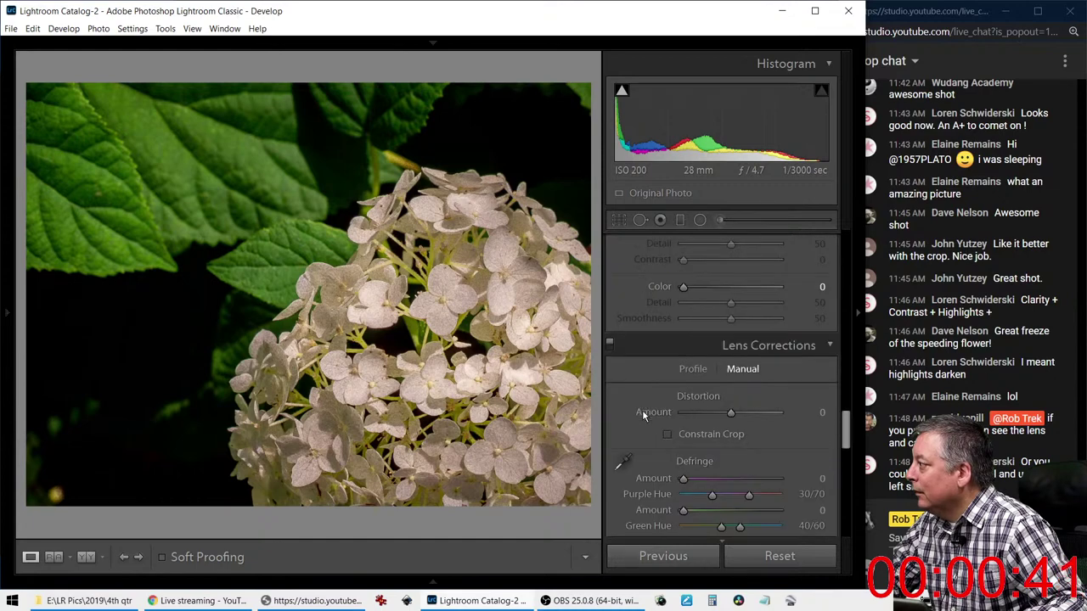
Turn off the HSL / Color adjustments on the flower photo, judging the petals at close-up view
left_click(418, 359)
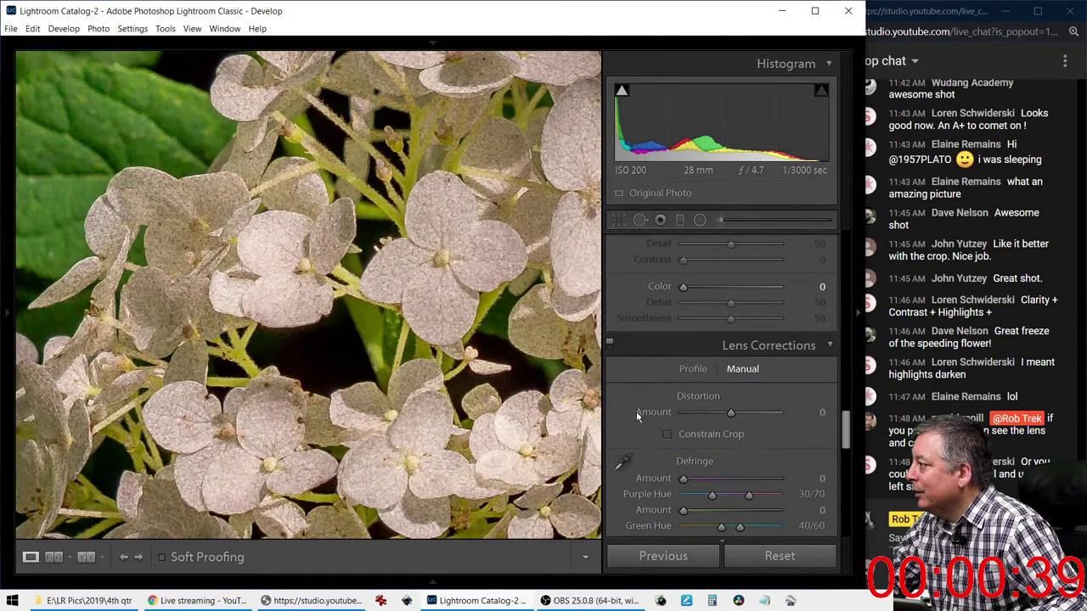
scroll(635, 410, "up", 10)
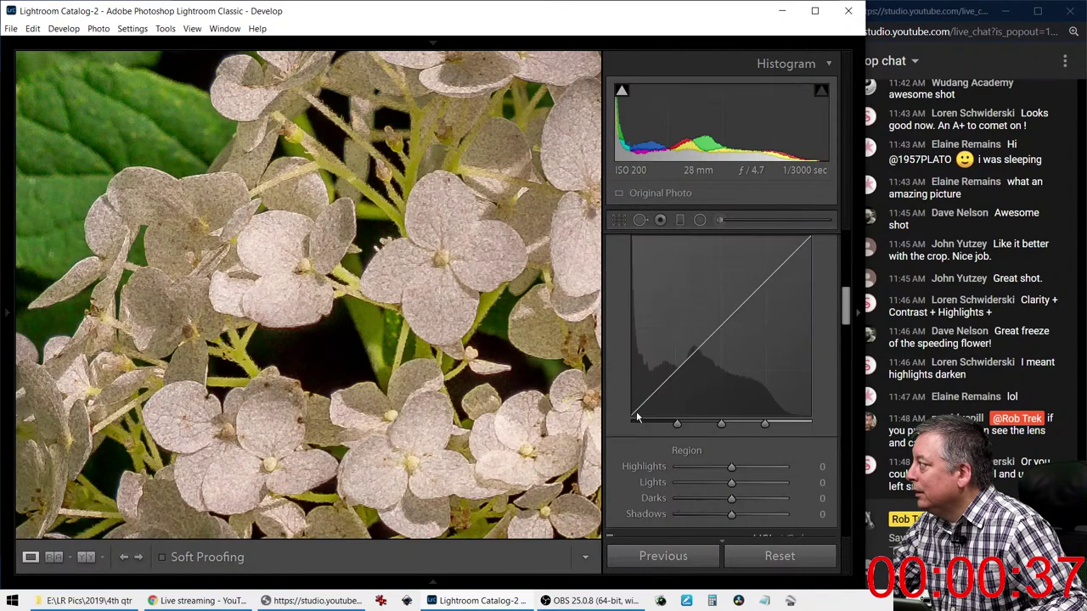
scroll(636, 410, "down", 4)
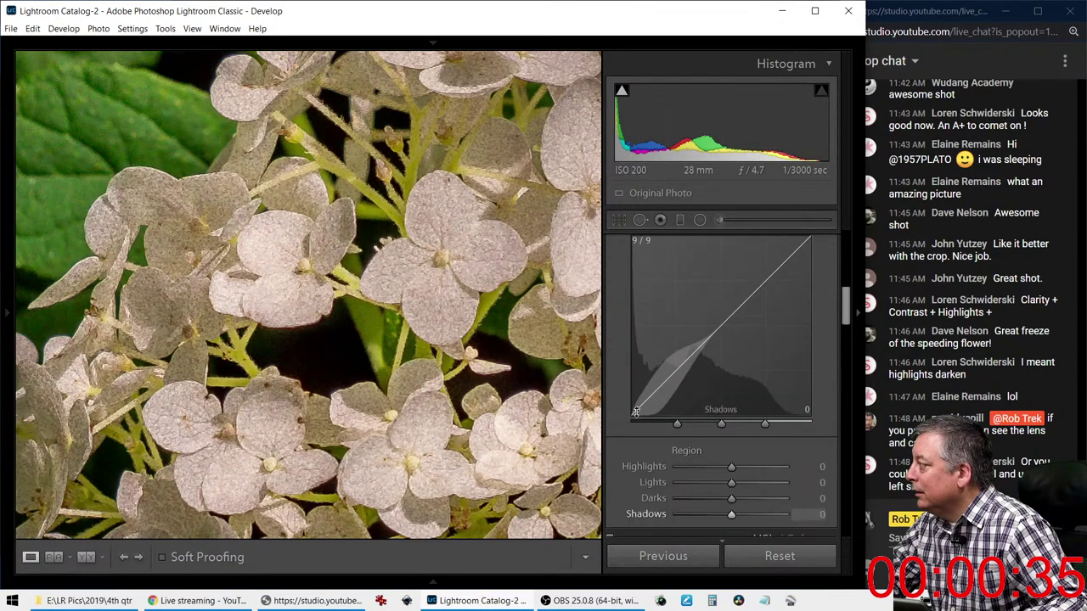
scroll(635, 411, "up", 3)
scroll(635, 411, "down", 8)
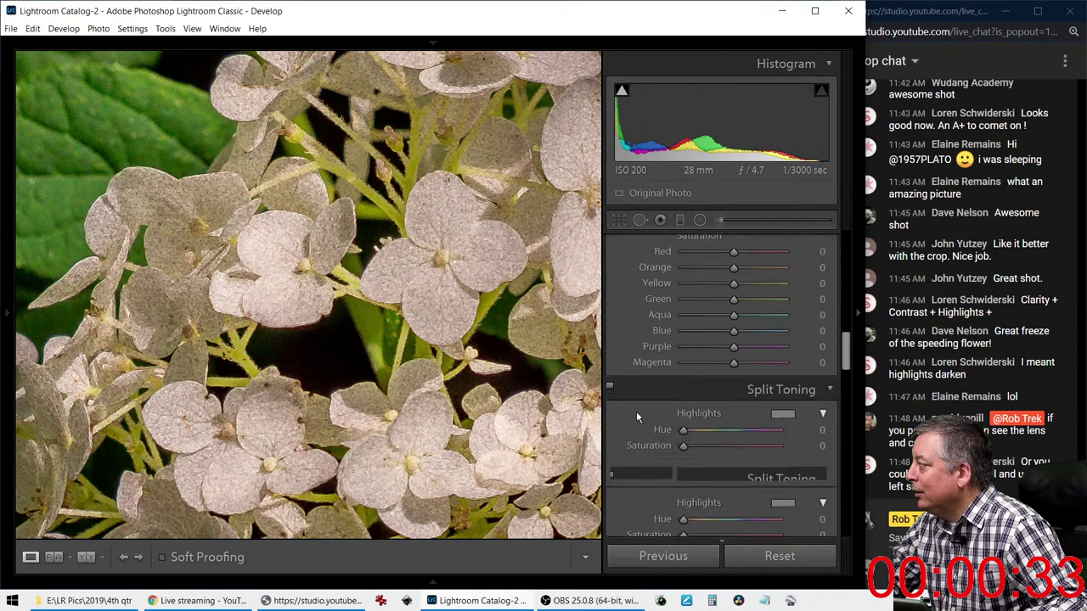
scroll(636, 411, "up", 2)
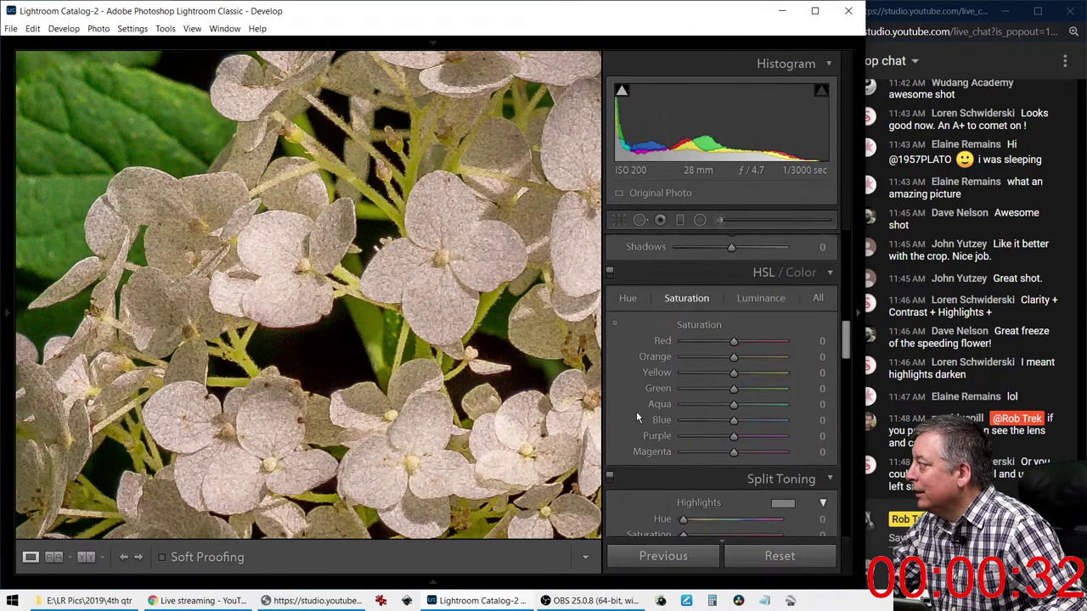
left_click(616, 281)
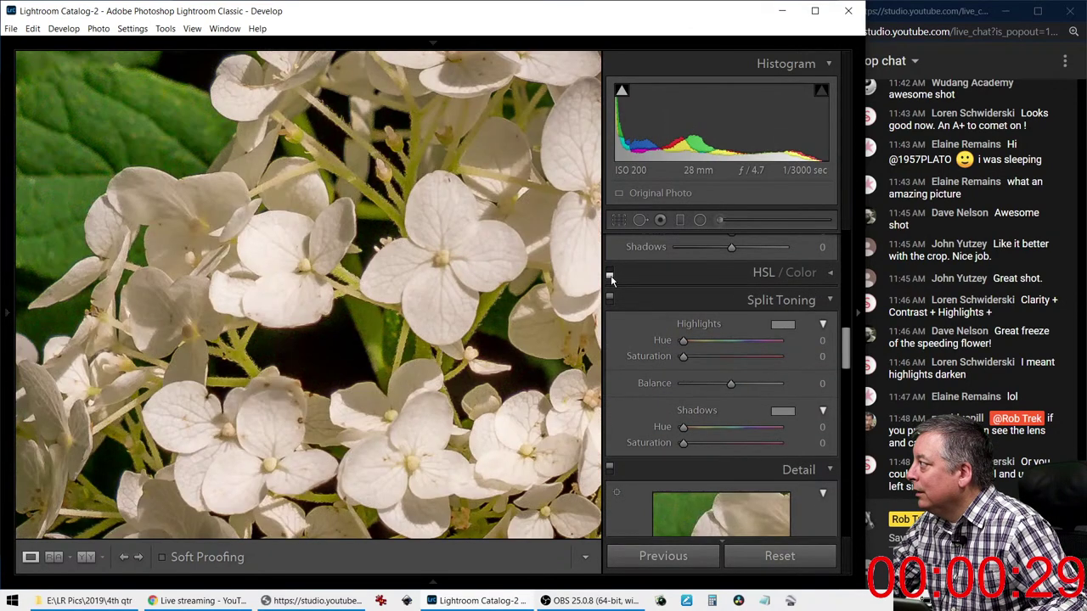
left_click(582, 365)
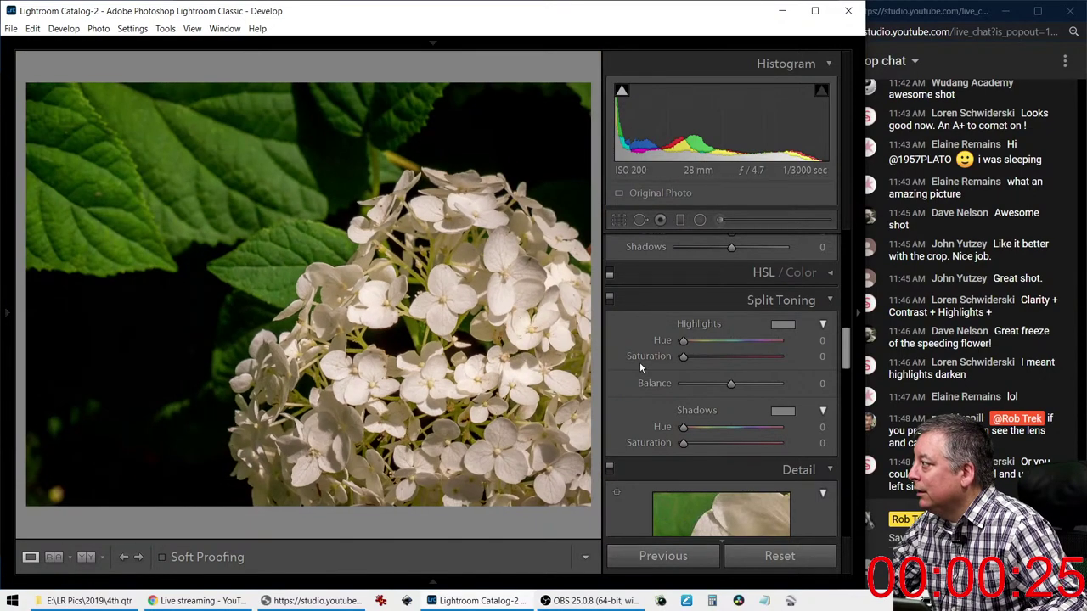
Set Temp to 5333 and Highlights to −74, checking the result in a side-by-side before and after comparison
scroll(639, 361, "up", 8)
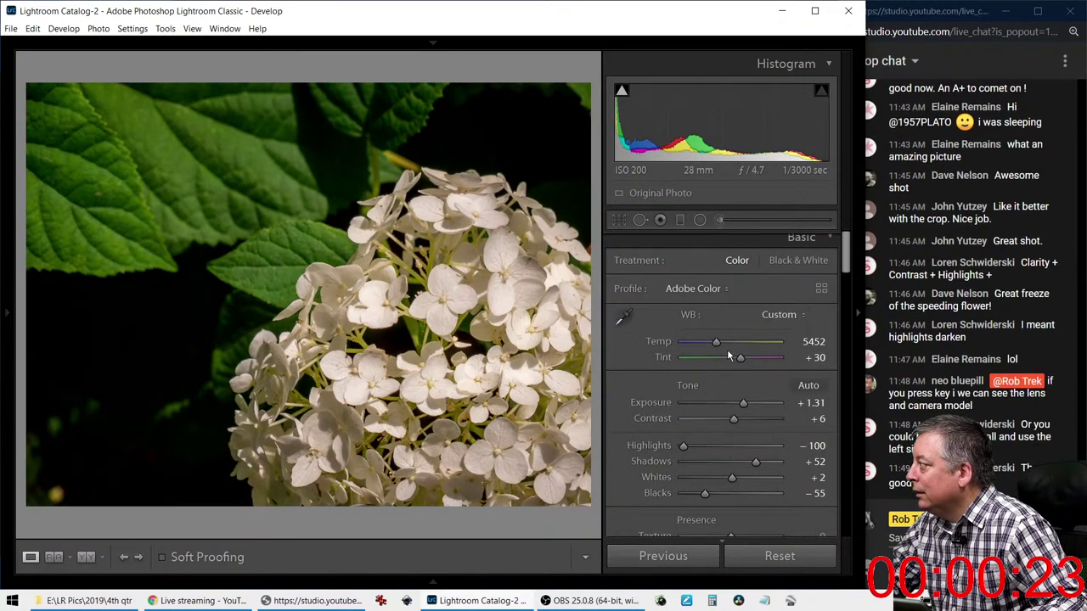
left_click_drag(718, 343, 716, 345)
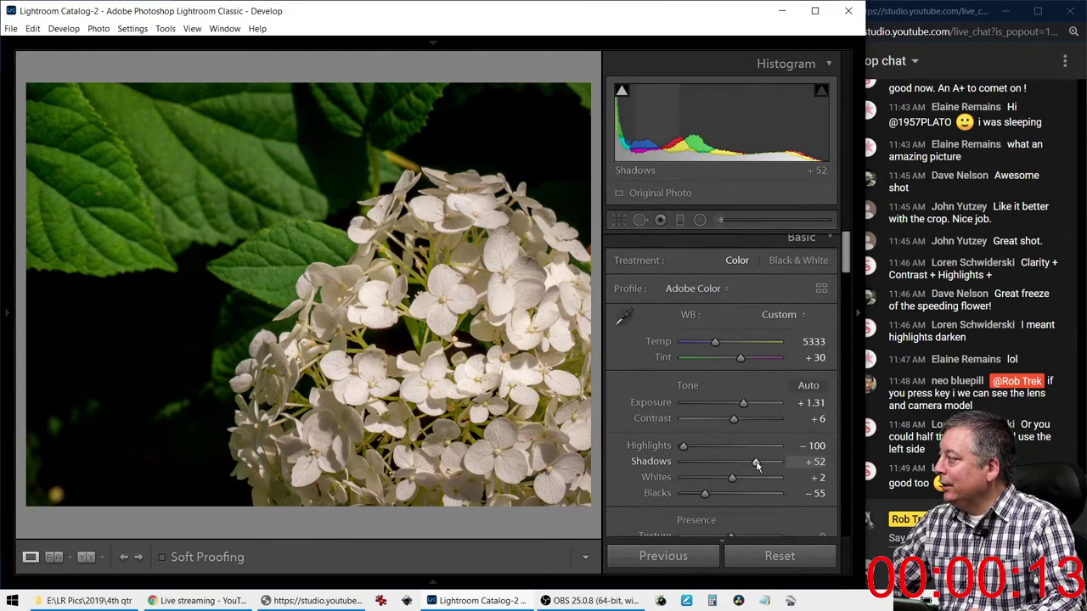
left_click_drag(687, 446, 695, 445)
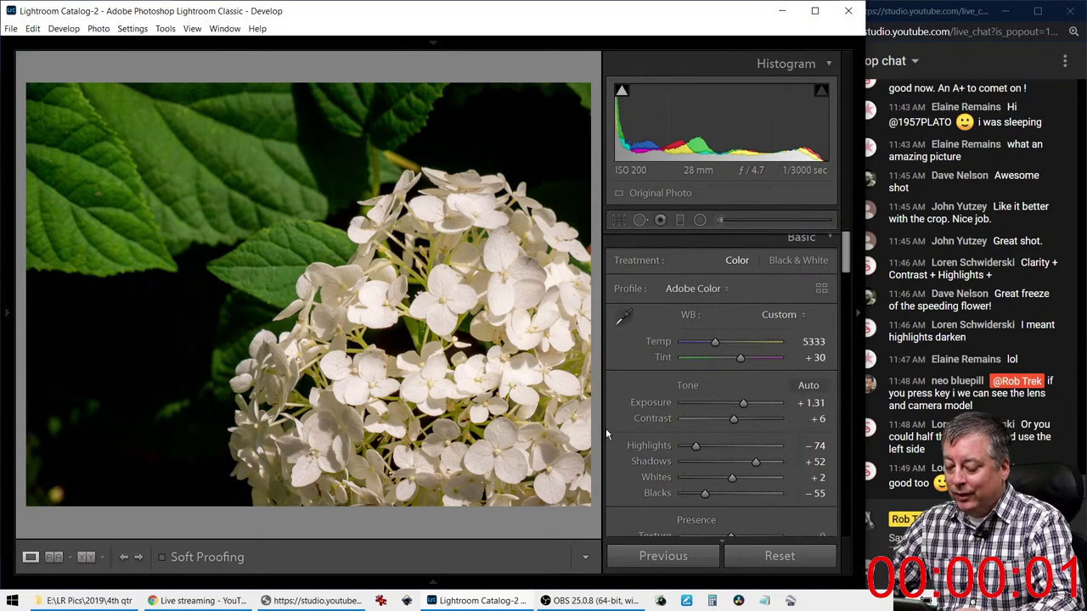
key("y")
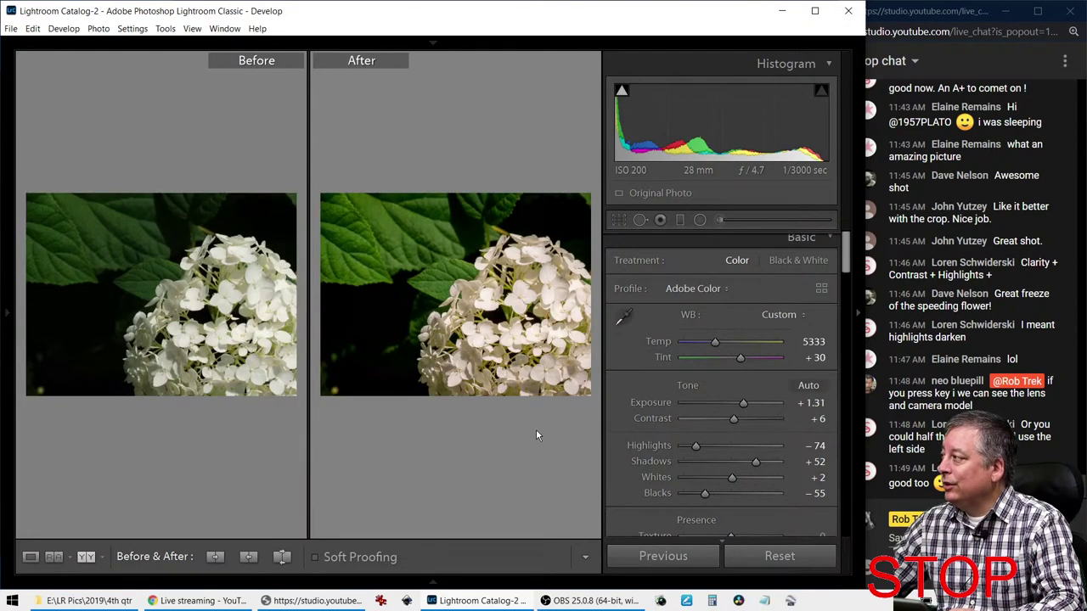
key("y")
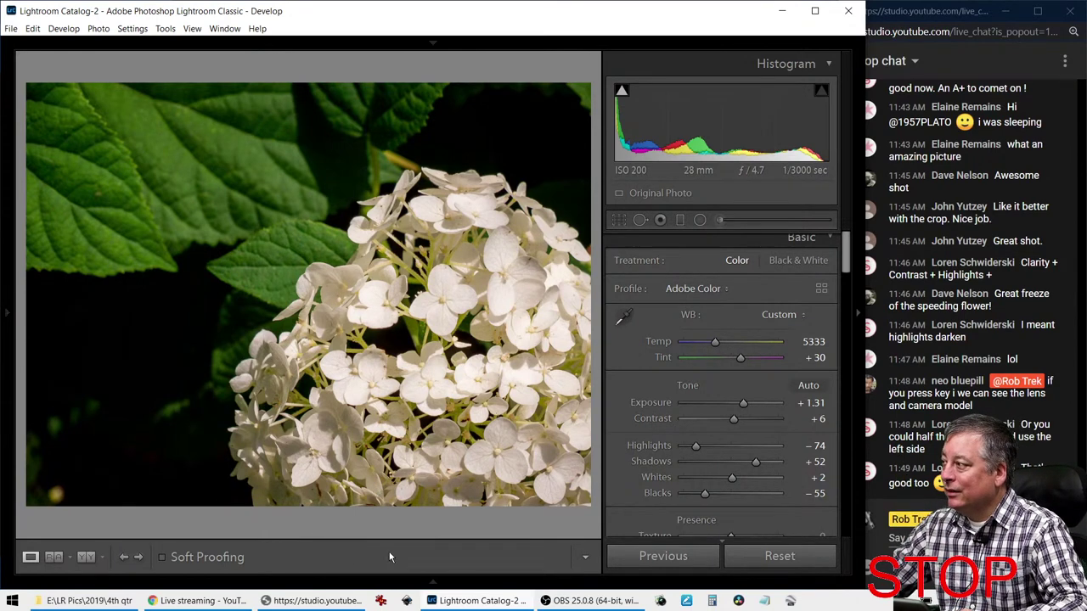
Open the night waterfront photo imagerider_01 from the library grid for developing
key("g")
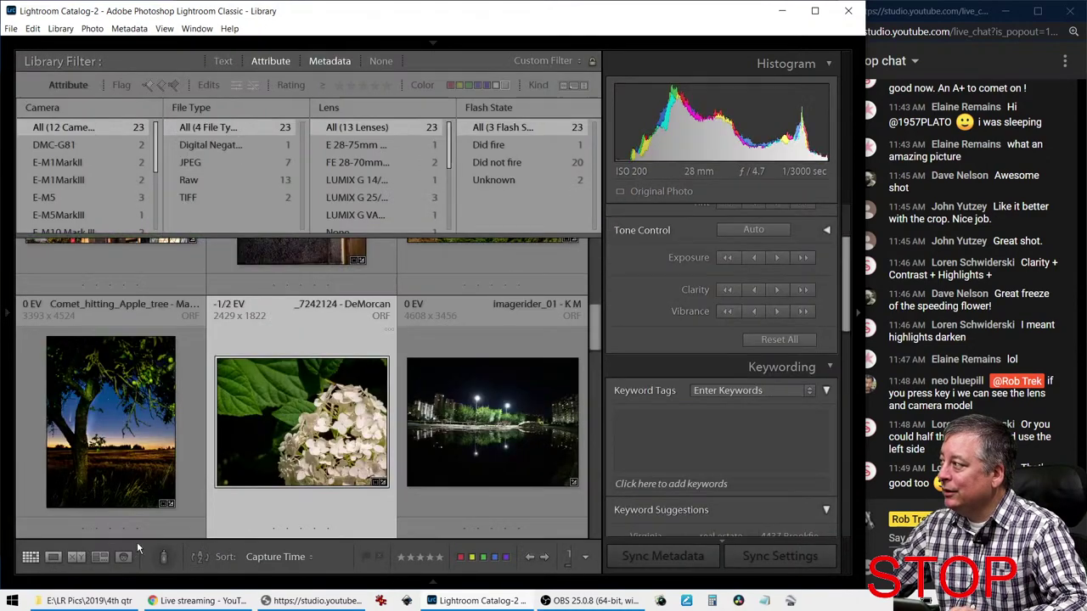
double_click(413, 479)
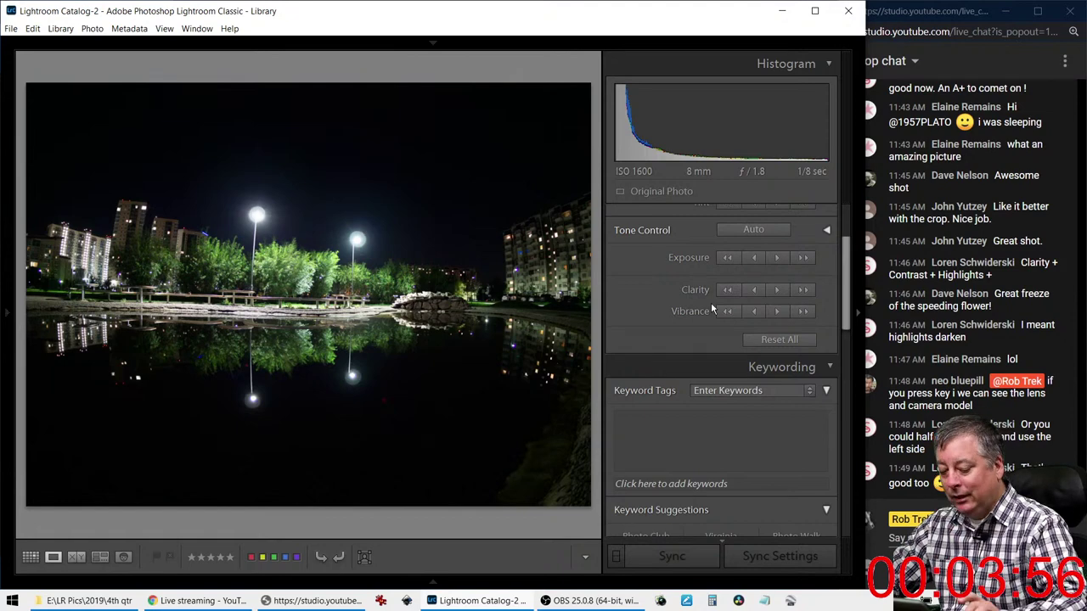
key("d")
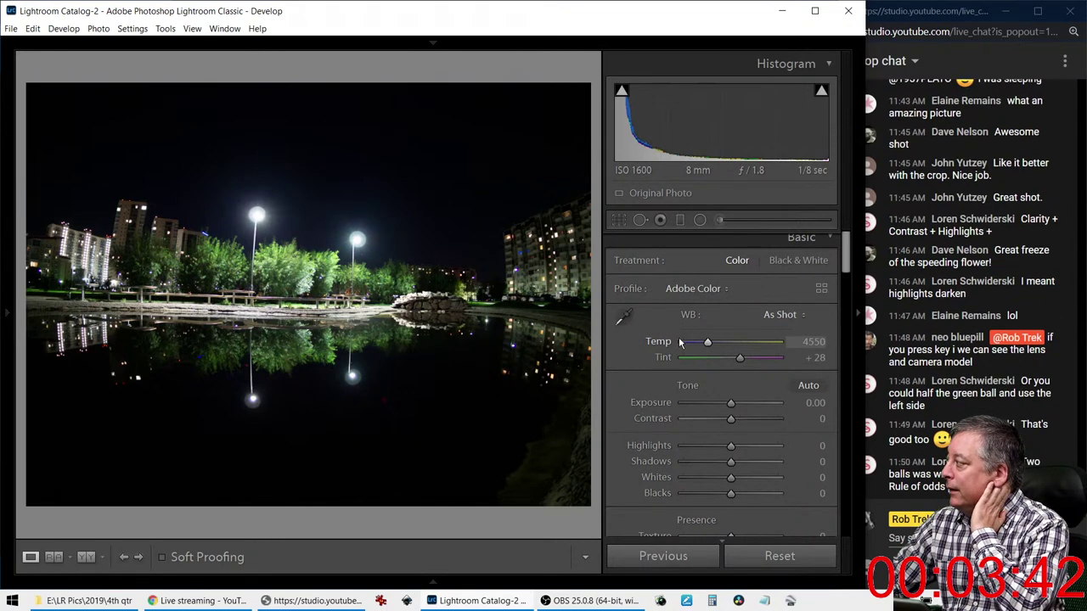
Apply the user preset "RE Fix + 8mm raw" to the night photo
scroll(680, 342, "down", 10)
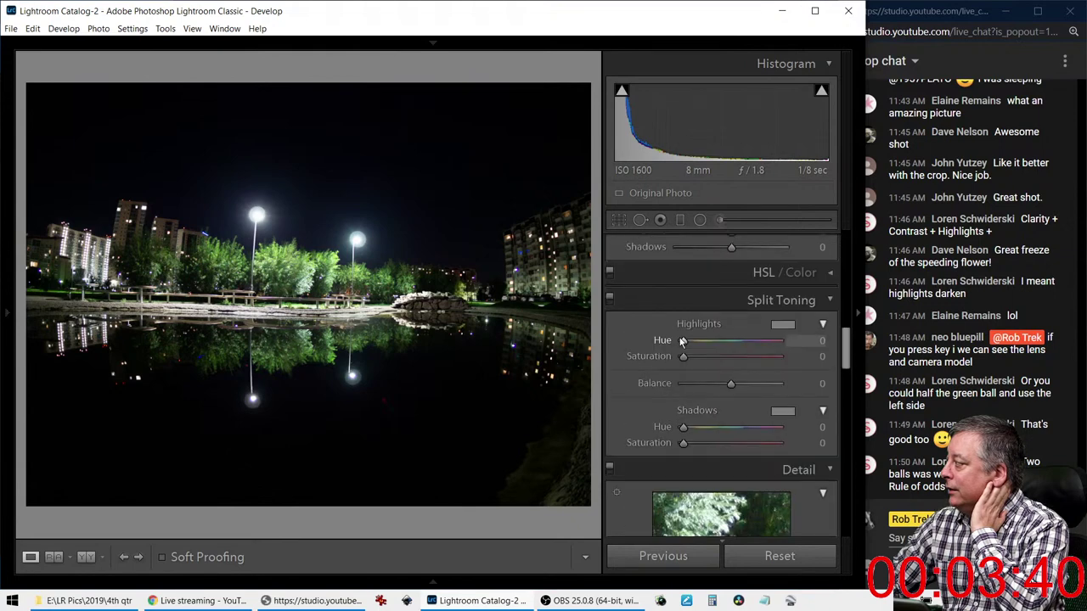
scroll(680, 342, "down", 6)
scroll(680, 341, "down", 4)
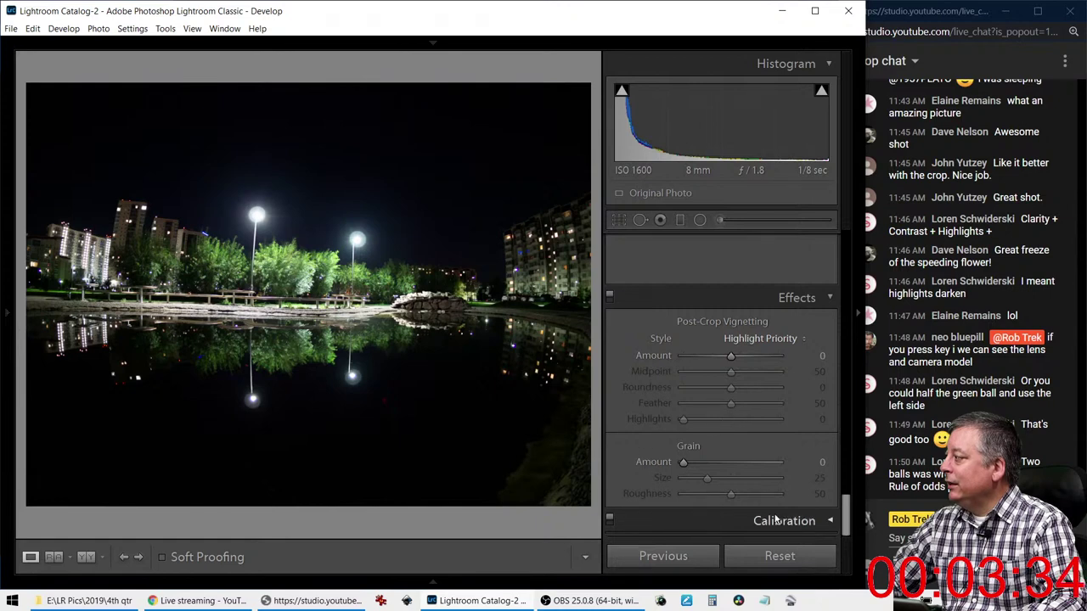
mouse_move(6, 321)
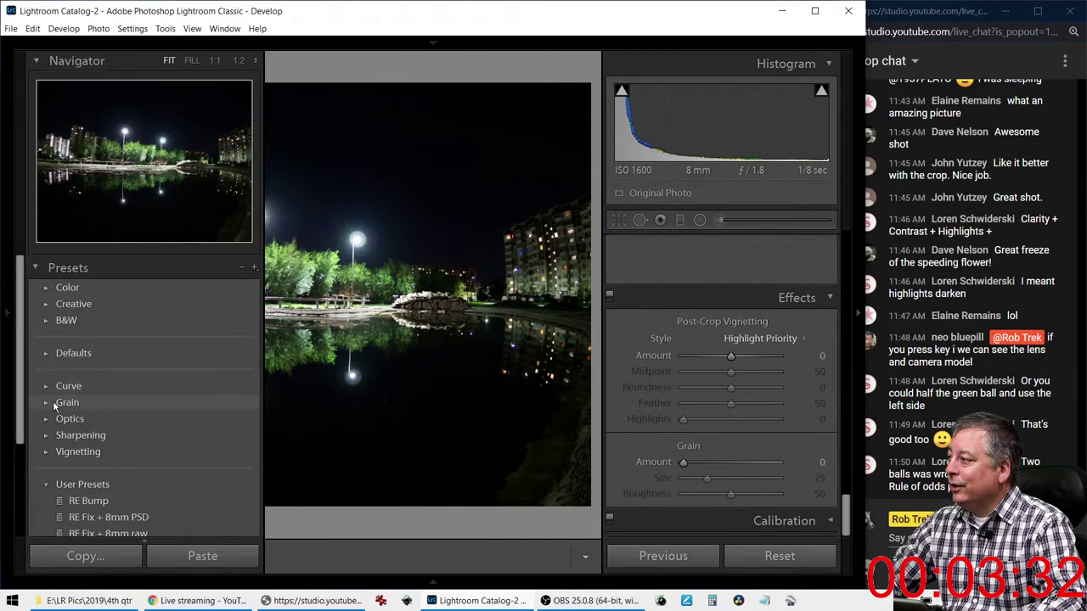
scroll(69, 417, "down", 3)
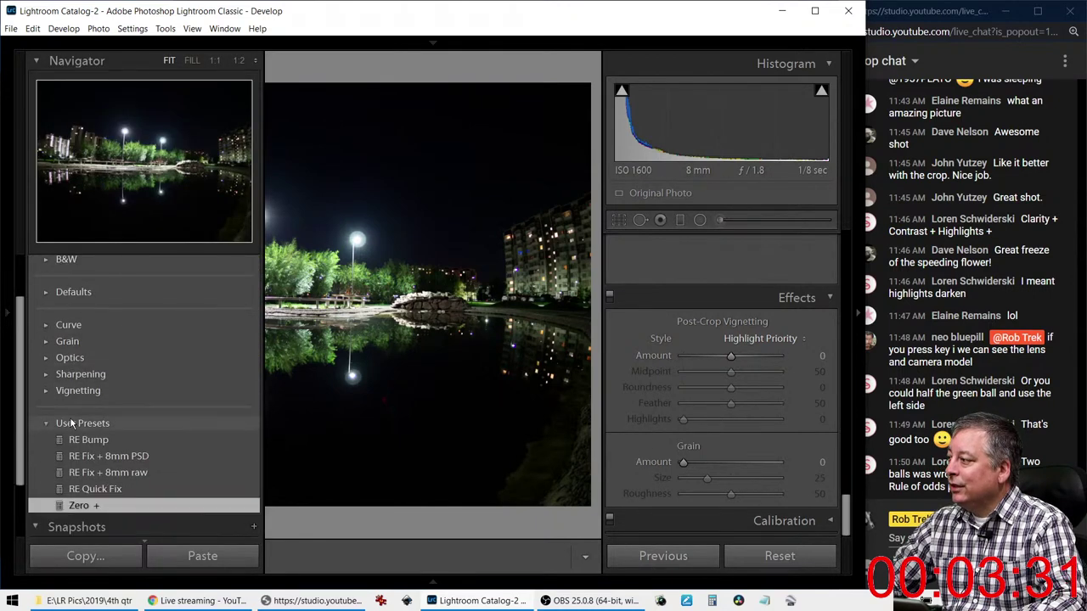
left_click(107, 475)
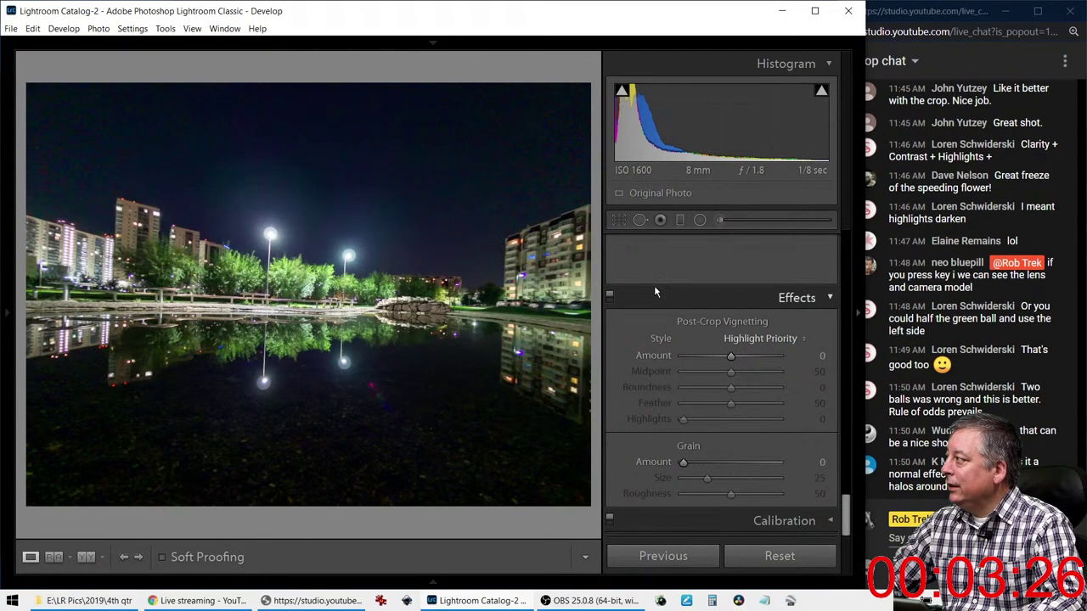
Straighten the night photo with a crop angle of −1.80
key("r")
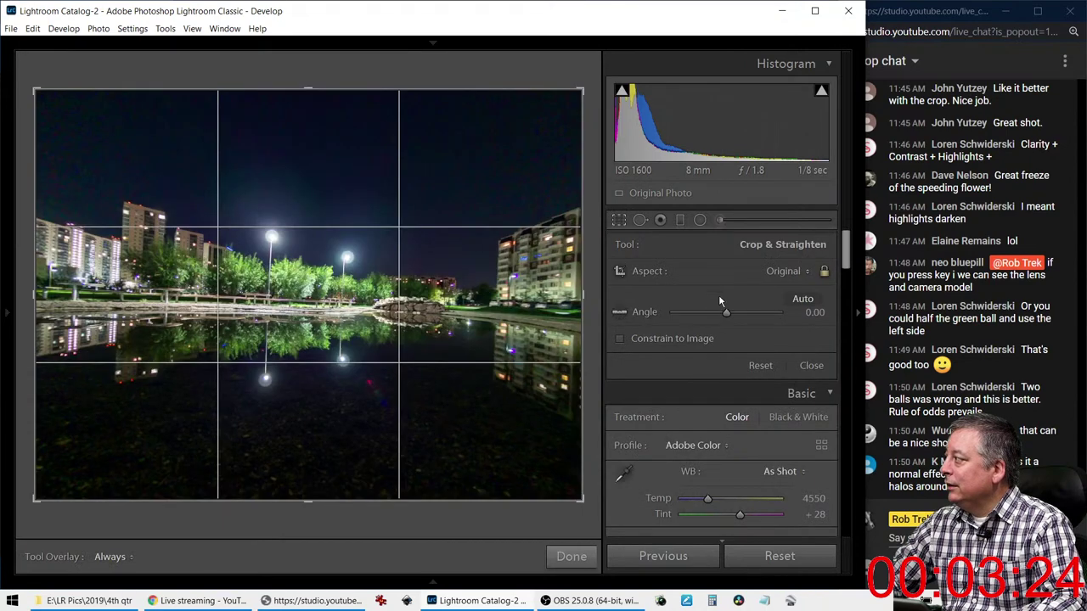
scroll(641, 437, "down", 15)
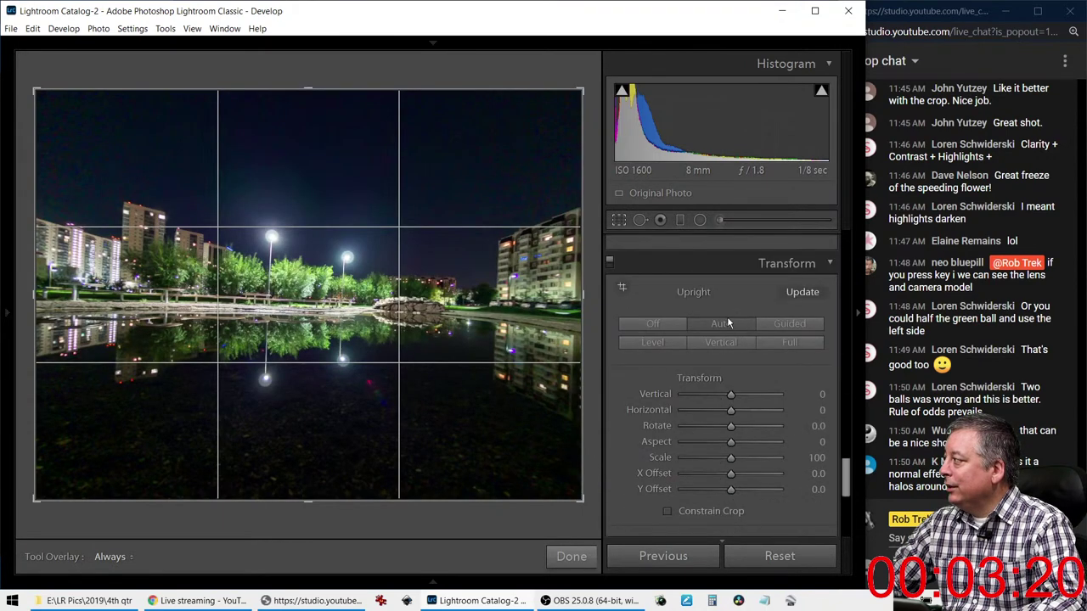
scroll(647, 314, "up", 3)
scroll(644, 337, "up", 8)
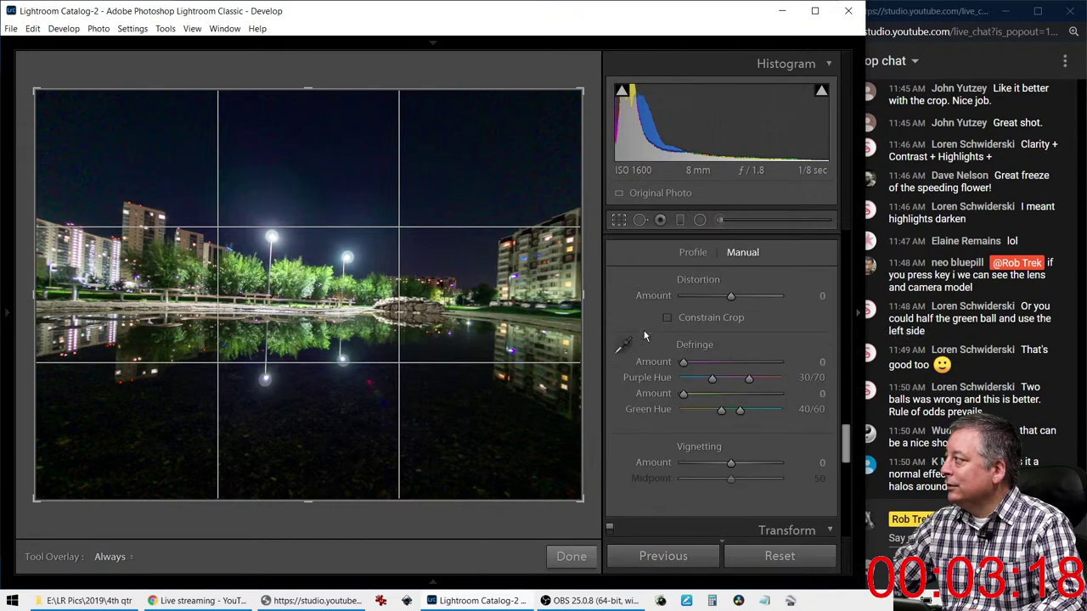
scroll(644, 336, "up", 10)
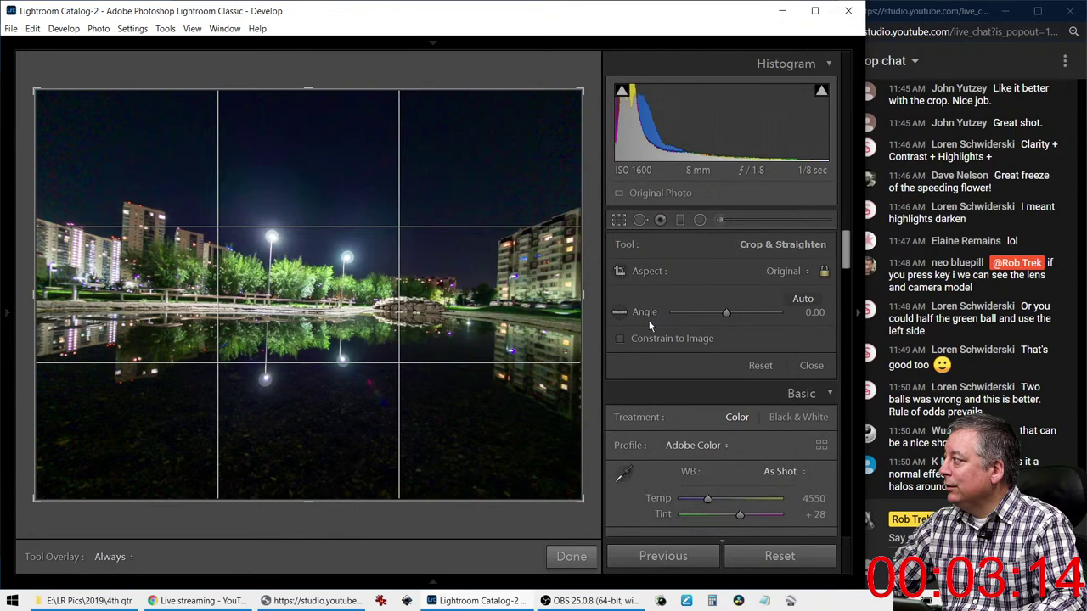
left_click_drag(727, 314, 725, 315)
left_click(620, 222)
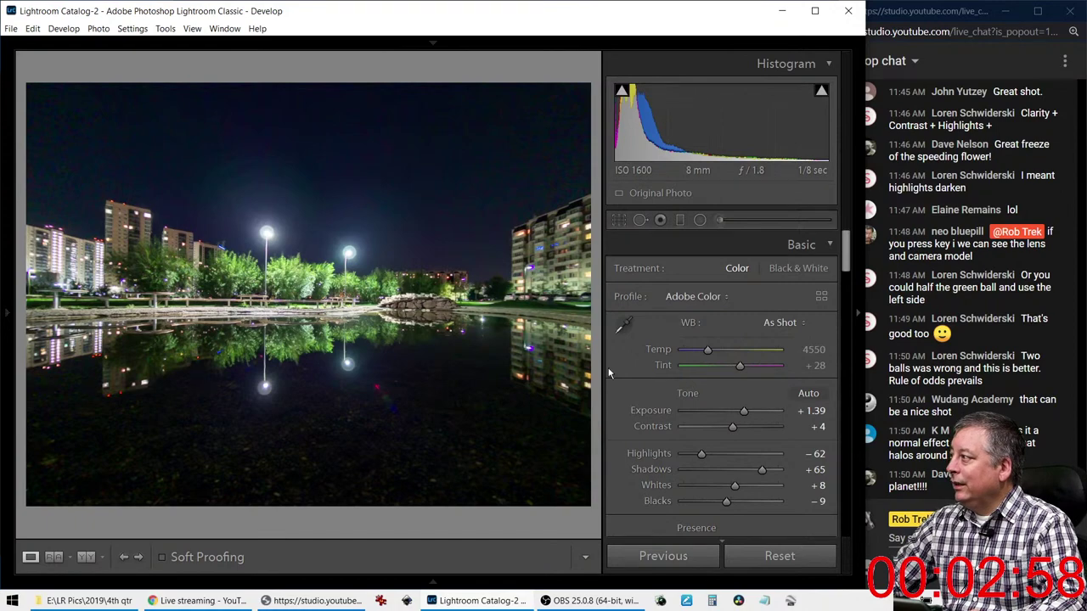
Inspect the street lamps close up and crop the night photo to a 16 x 9 aspect ratio
left_click(284, 235)
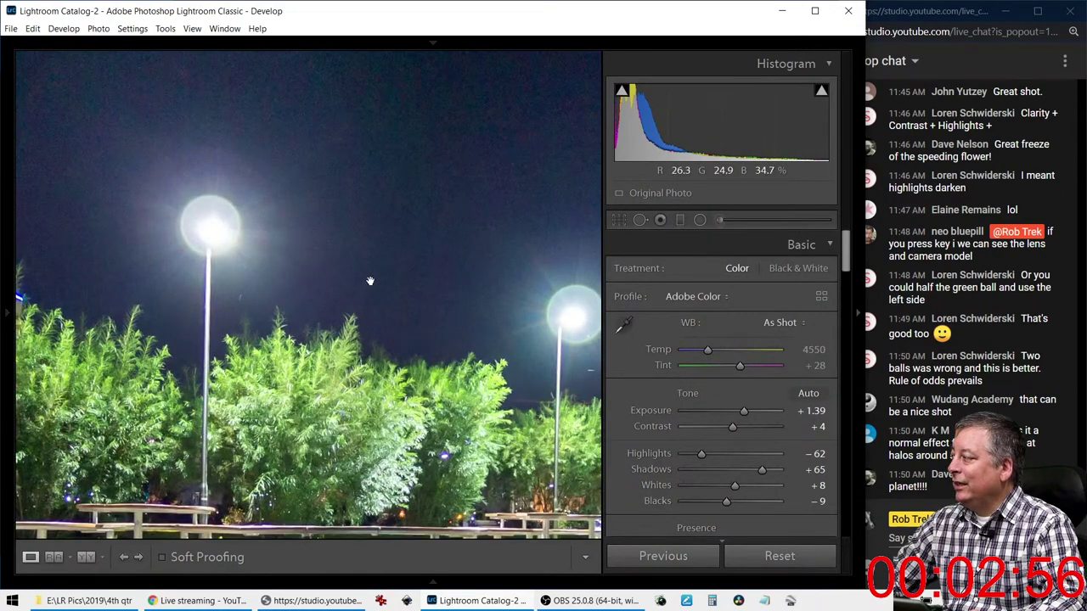
left_click(364, 279)
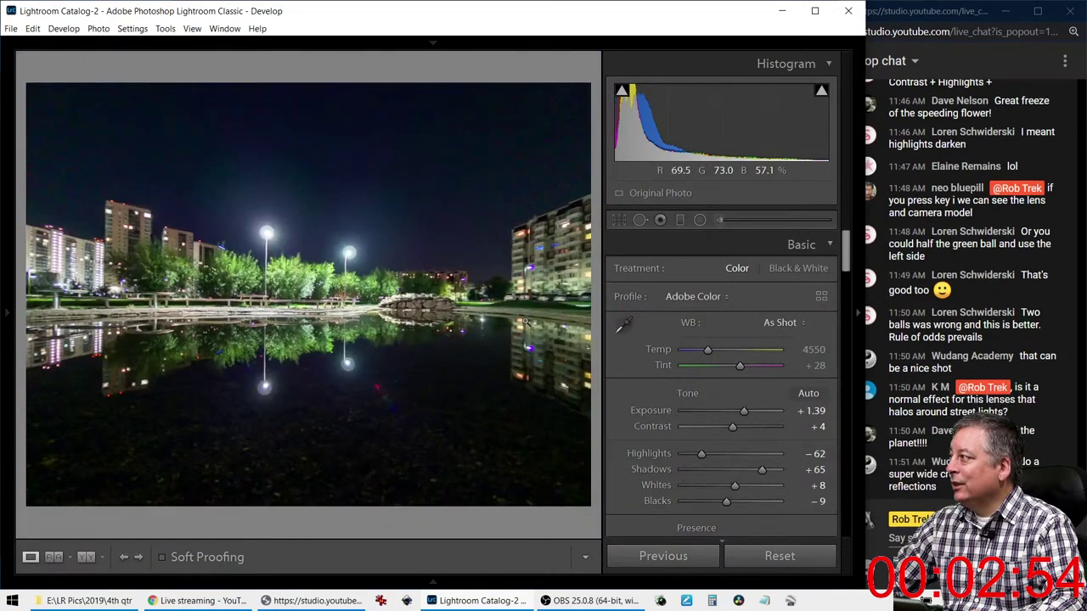
scroll(652, 362, "down", 2)
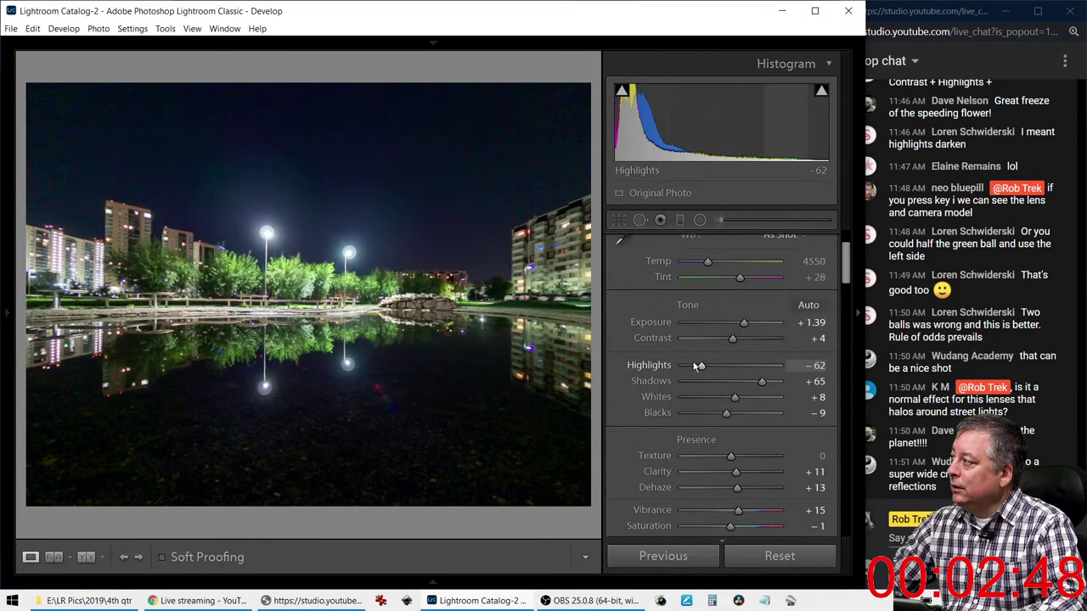
left_click(618, 220)
left_click(766, 272)
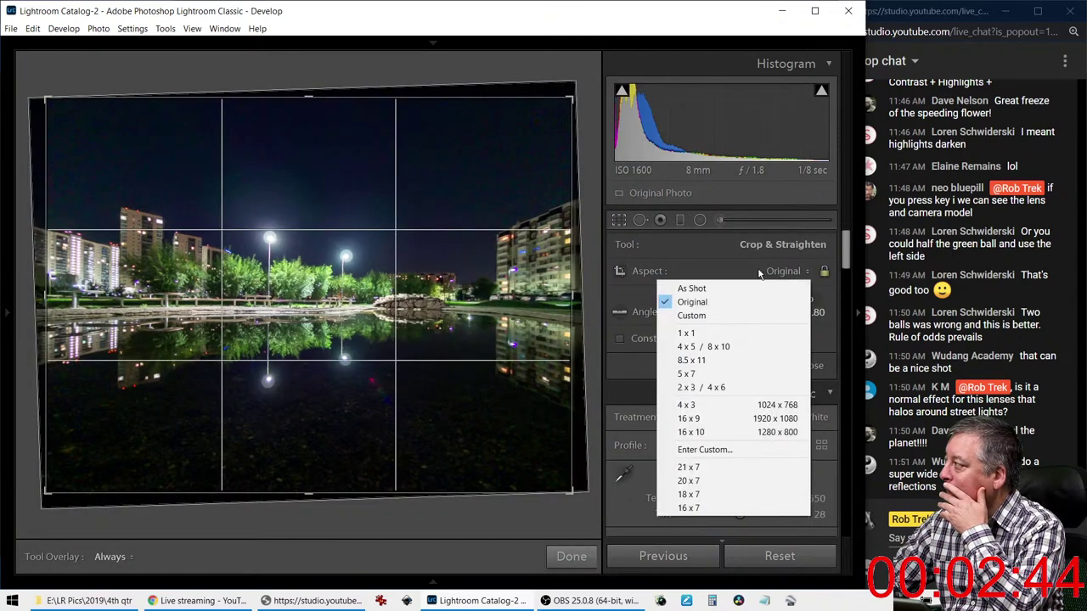
left_click(739, 421)
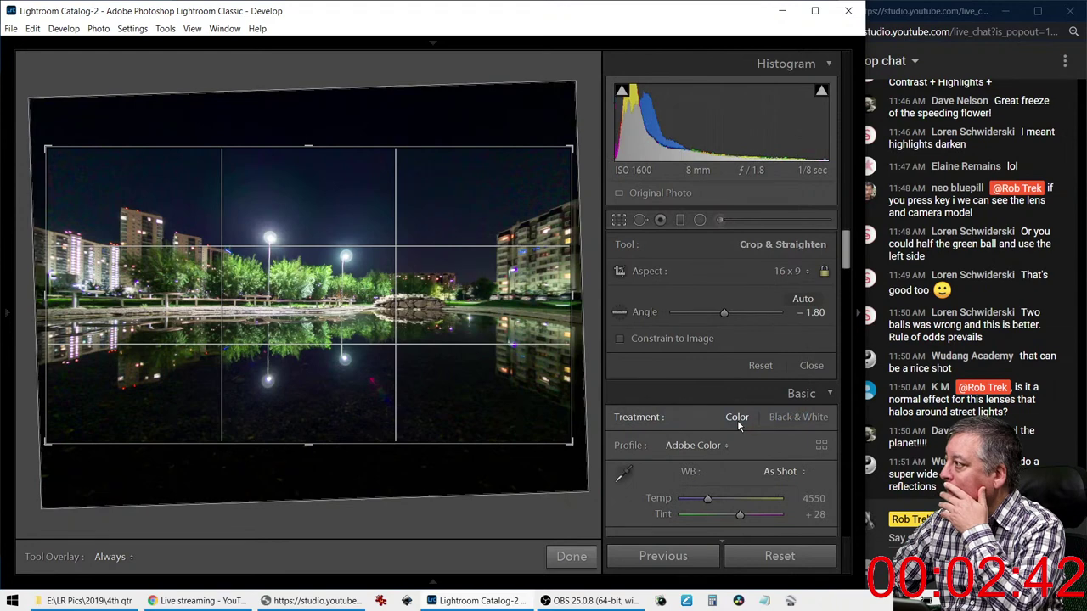
left_click(619, 220)
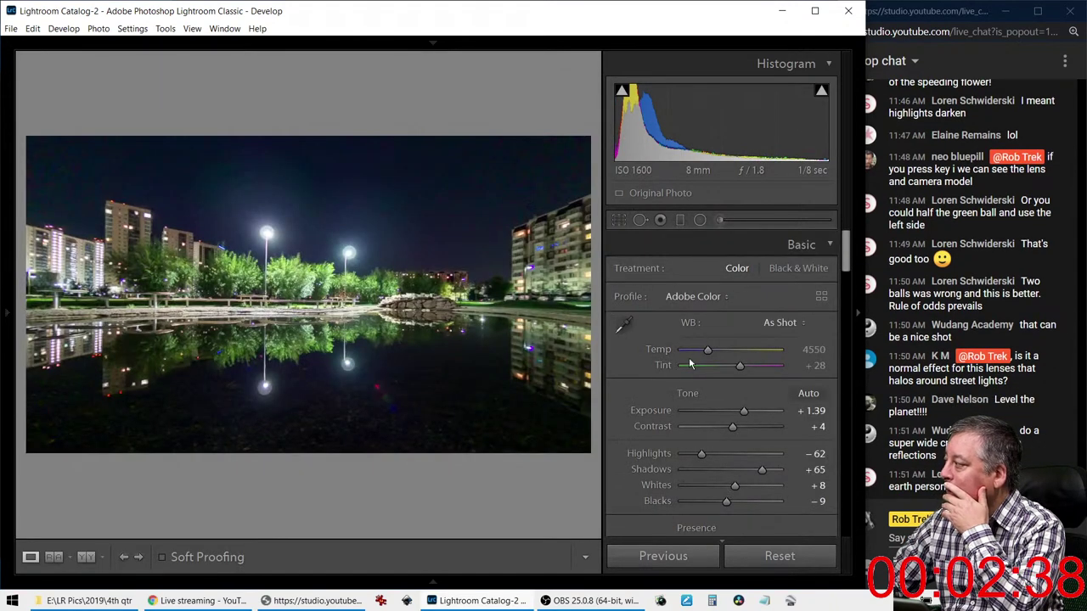
Apply Auto tone to the night photo and set Highlights to −55
left_click(808, 394)
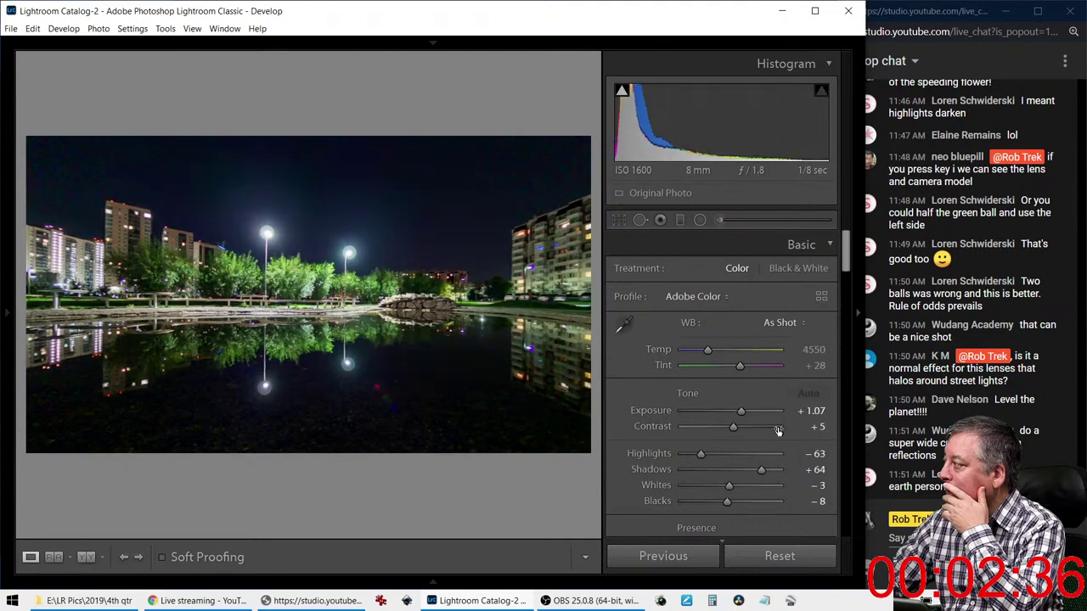
mouse_move(703, 453)
left_mouse_down()
mouse_move(688, 453)
mouse_move(705, 454)
left_mouse_up()
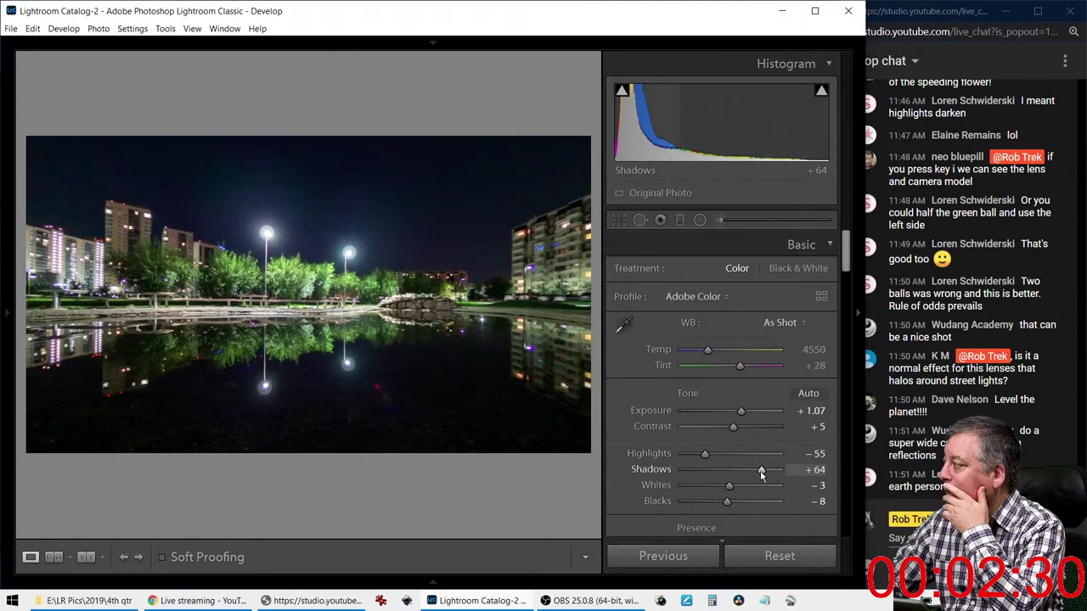
Set Whites to −17, Blacks to −33 and Shadows to +100 on the night photo, and warm its color temperature to 5393
left_click_drag(730, 484, 717, 503)
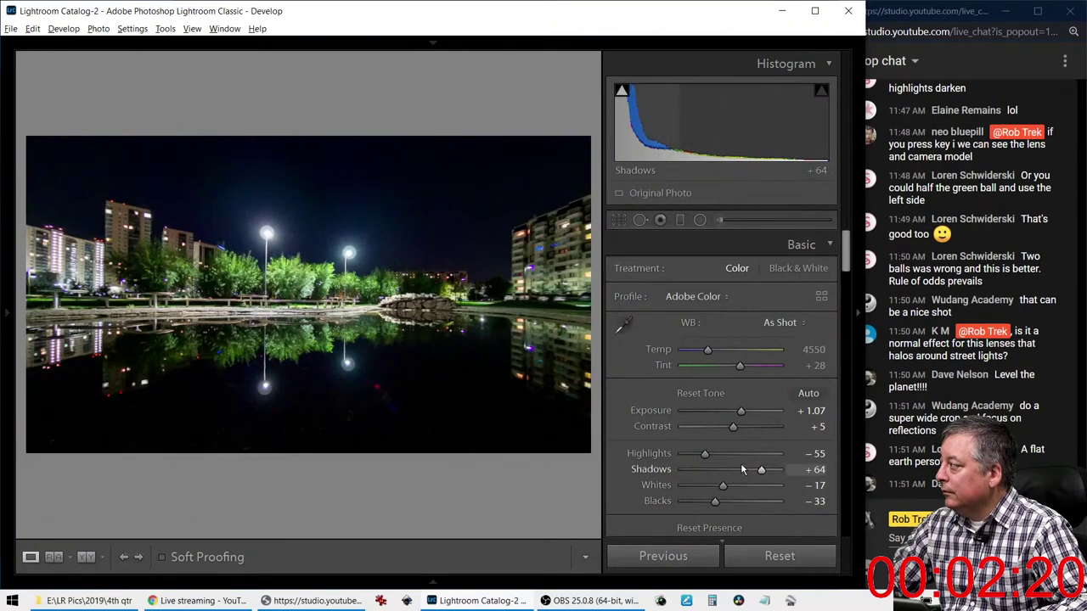
left_click_drag(761, 472, 787, 475)
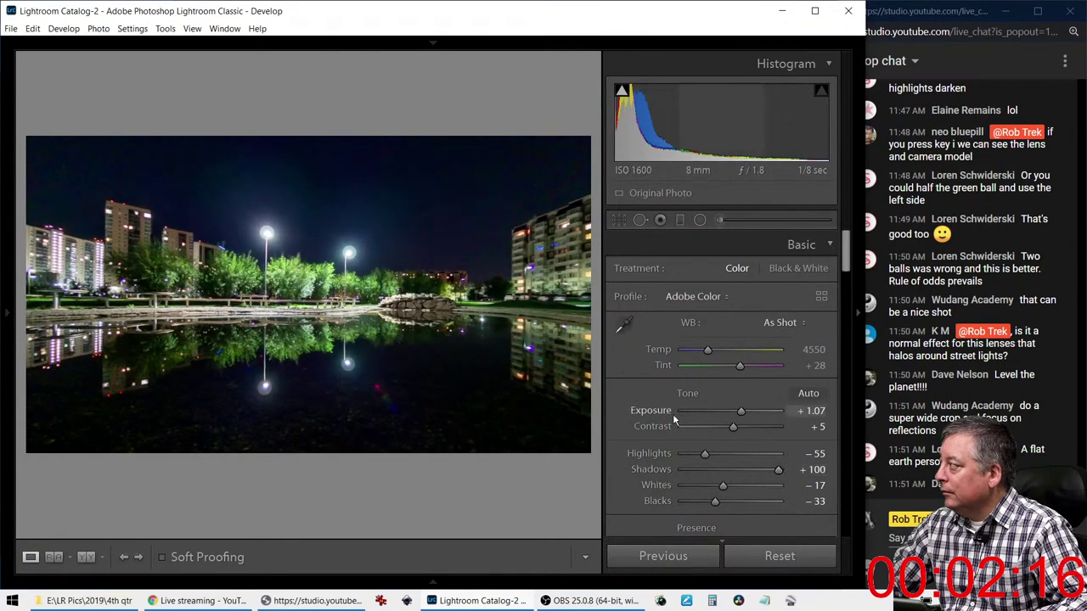
scroll(636, 437, "down", 3)
scroll(636, 437, "down", 5)
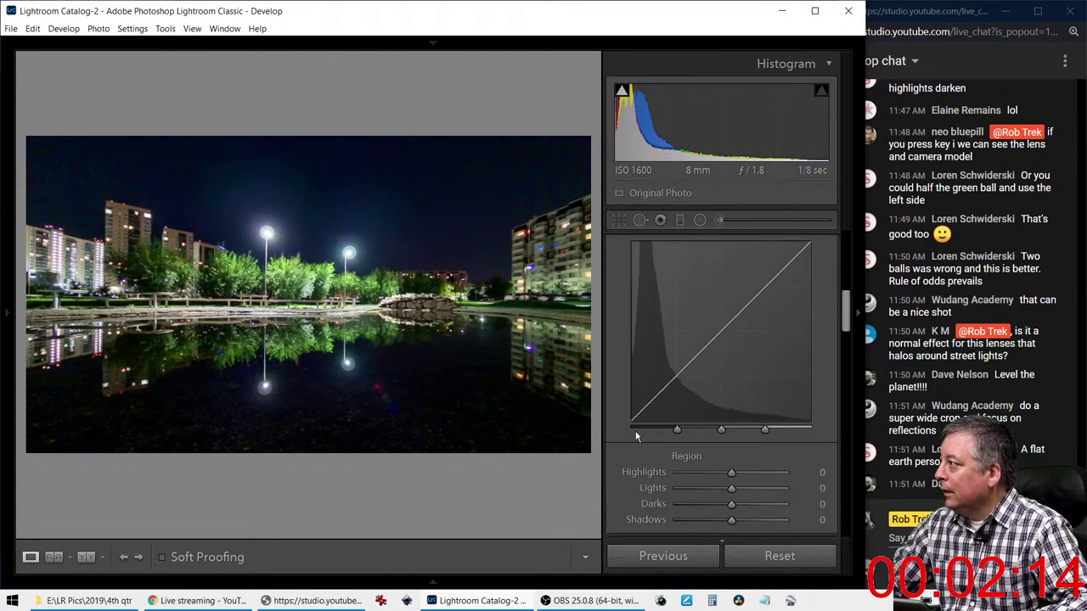
scroll(636, 436, "up", 3)
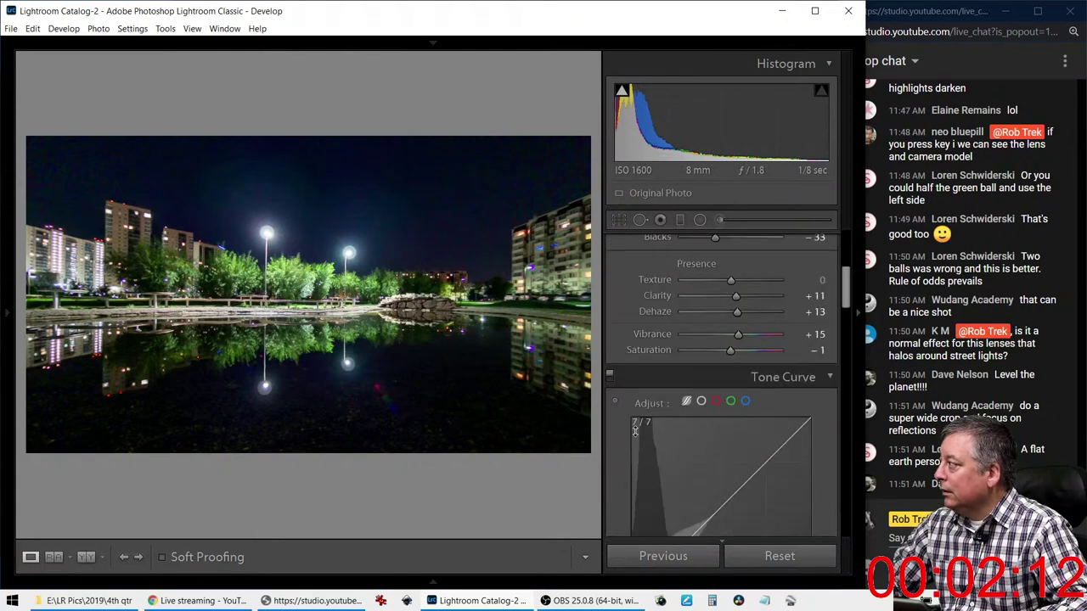
left_click_drag(740, 336, 716, 352)
scroll(664, 319, "up", 3)
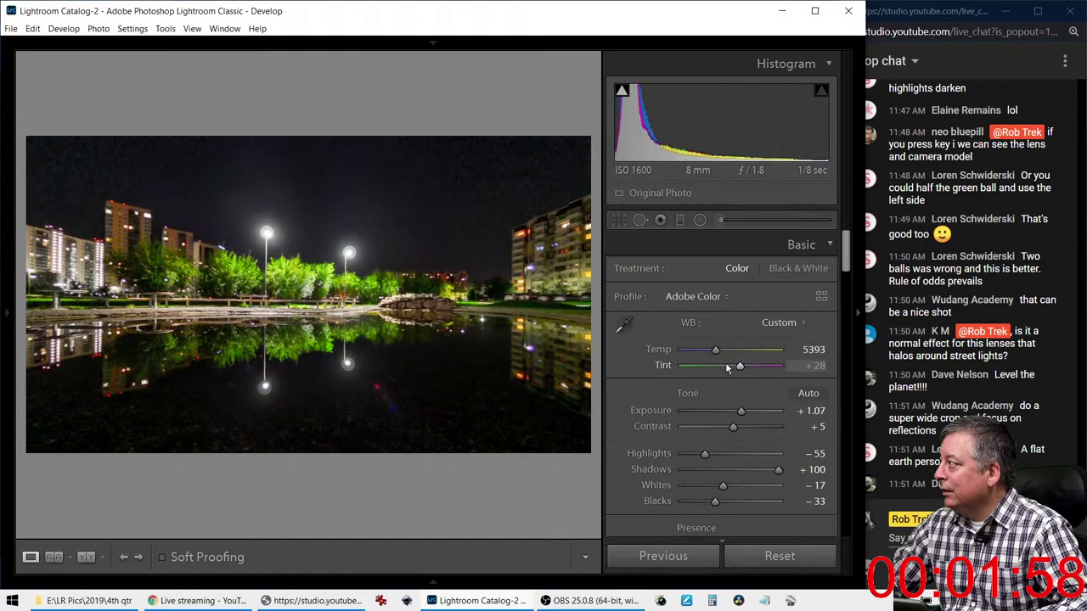
Raise the sharpening Masking to 77 and the Luminance noise reduction to 27
scroll(667, 363, "down", 6)
scroll(664, 363, "down", 8)
scroll(664, 364, "down", 3)
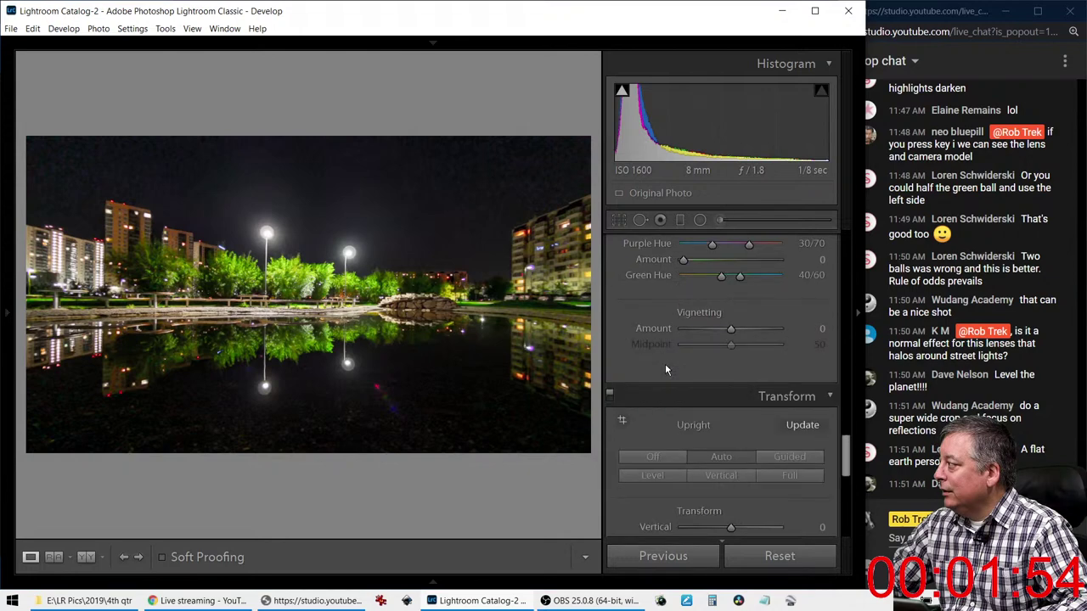
scroll(664, 364, "up", 5)
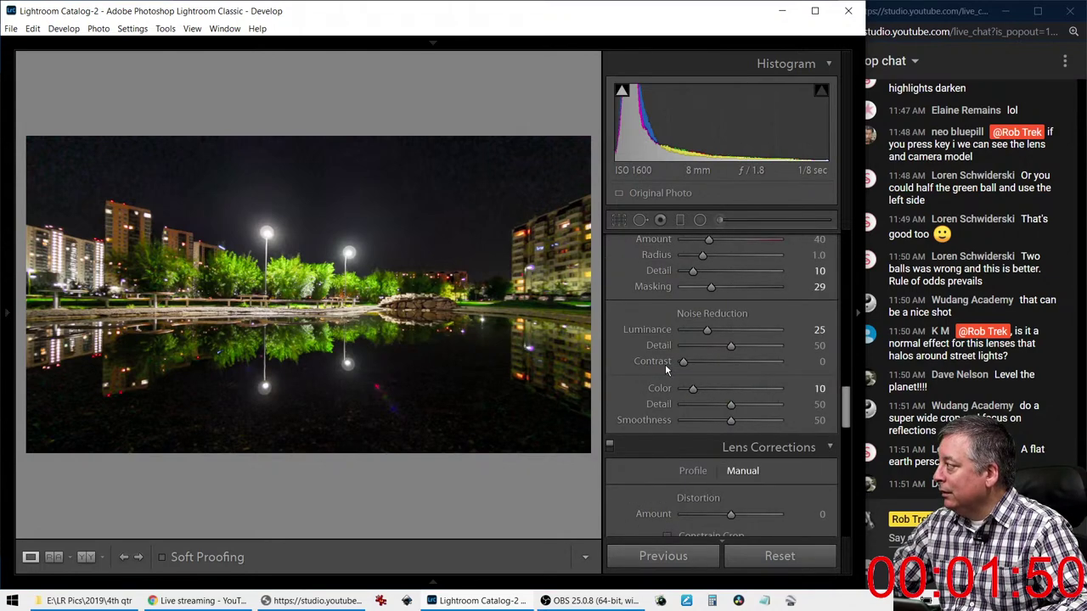
scroll(665, 364, "up", 2)
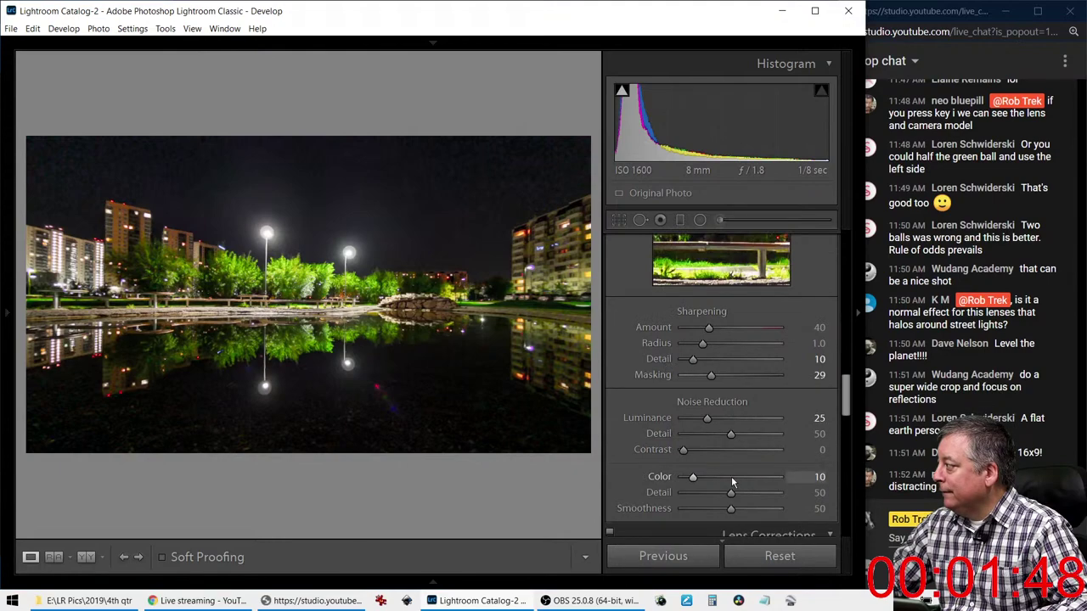
key("alt")
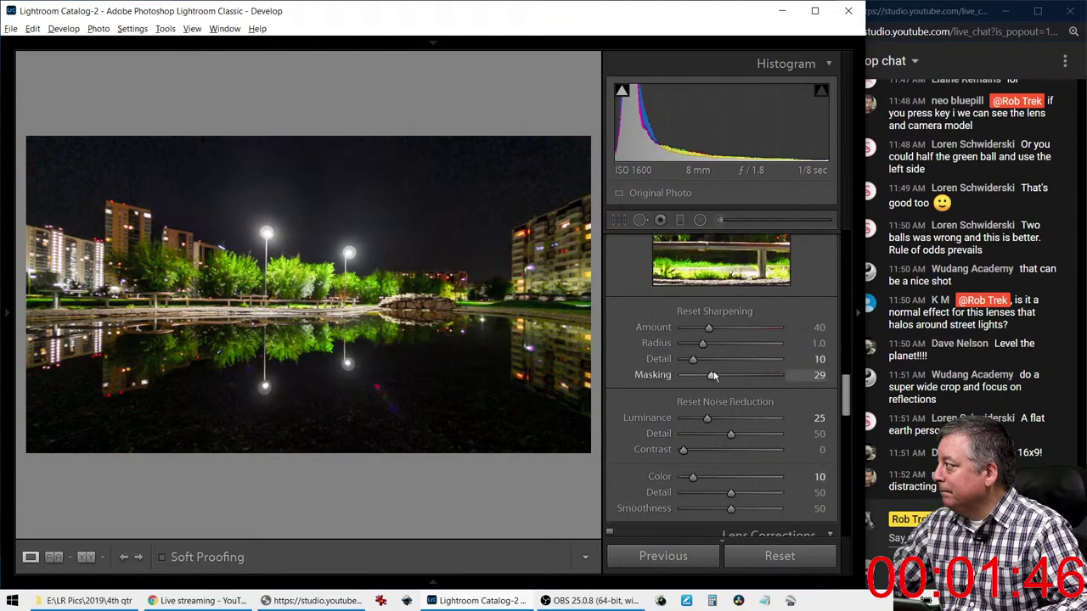
left_click_drag(711, 376, 758, 379)
left_click_drag(707, 421, 709, 417)
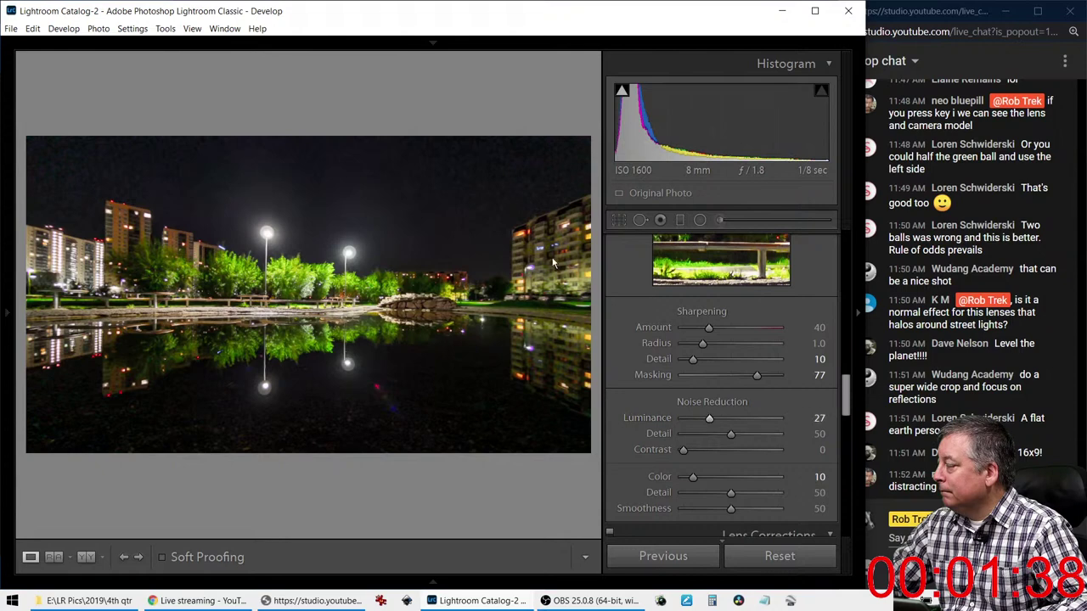
Set Color noise reduction to 30 while checking the sky above the apartment building close up
left_click(556, 191)
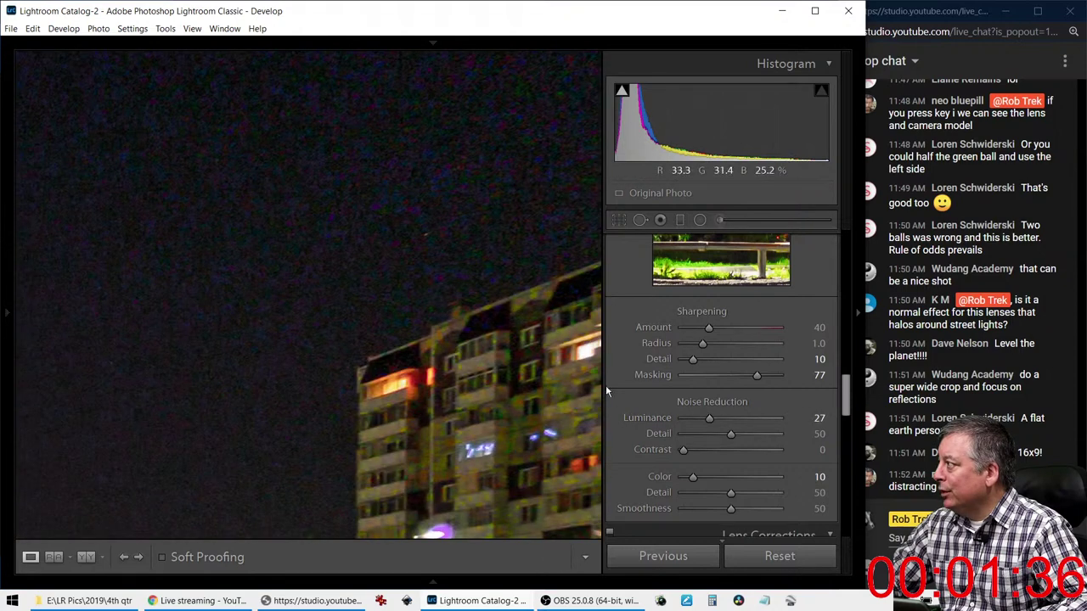
left_click_drag(693, 477, 711, 478)
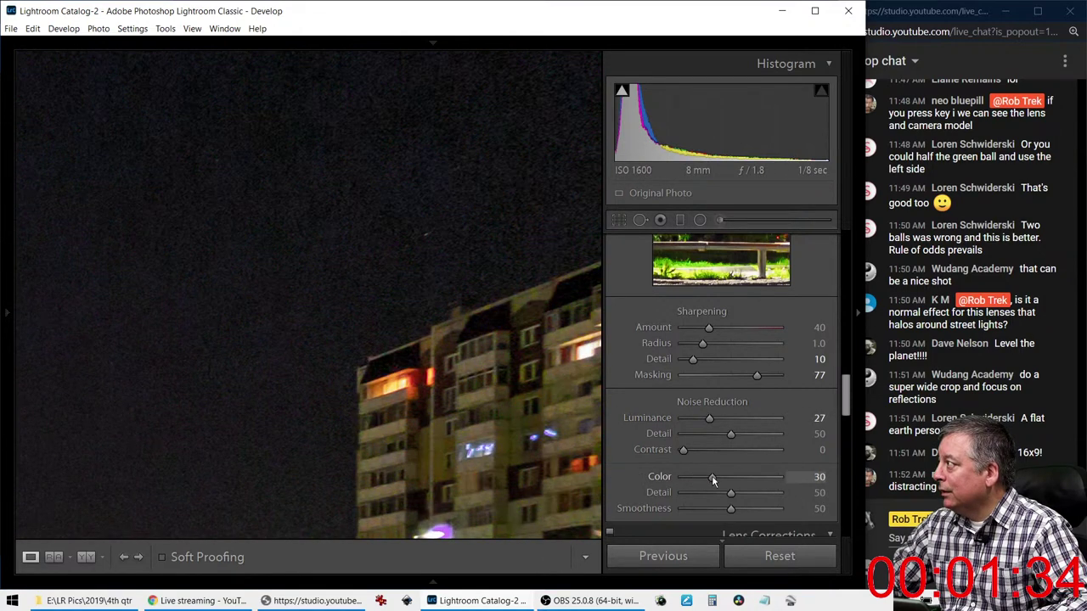
left_click(534, 395)
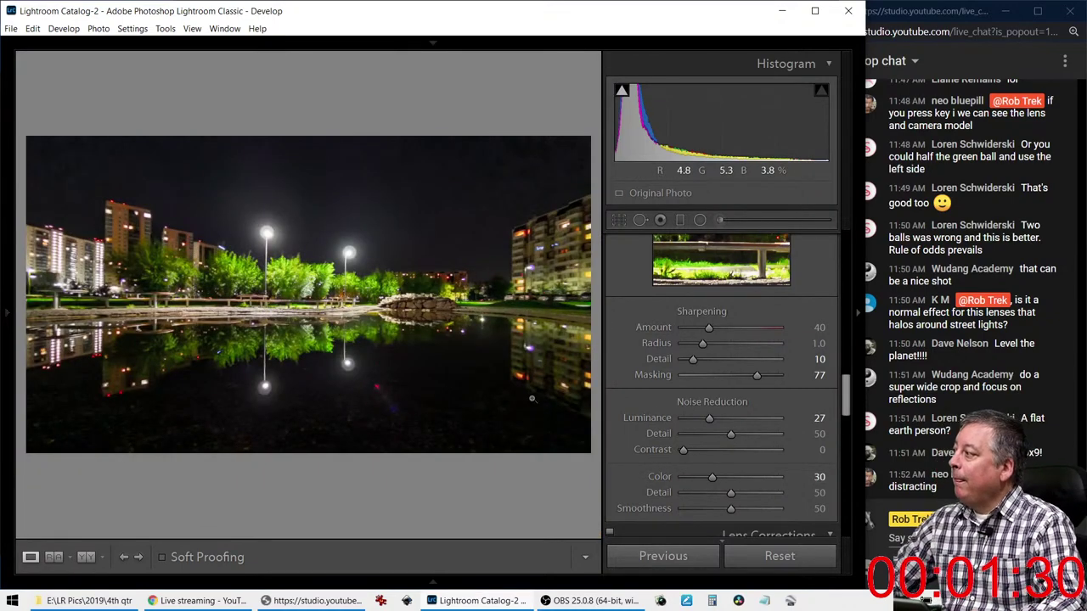
Heal the red lens flare in the dark water near the lamp reflection using Spot Removal at size 77
left_click(365, 386)
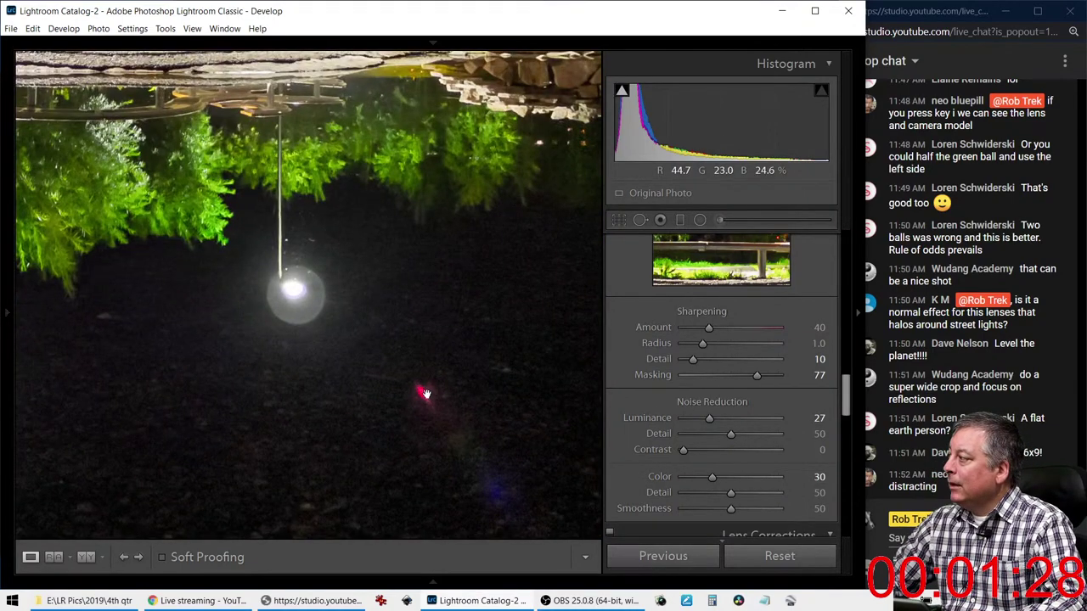
left_click(640, 220)
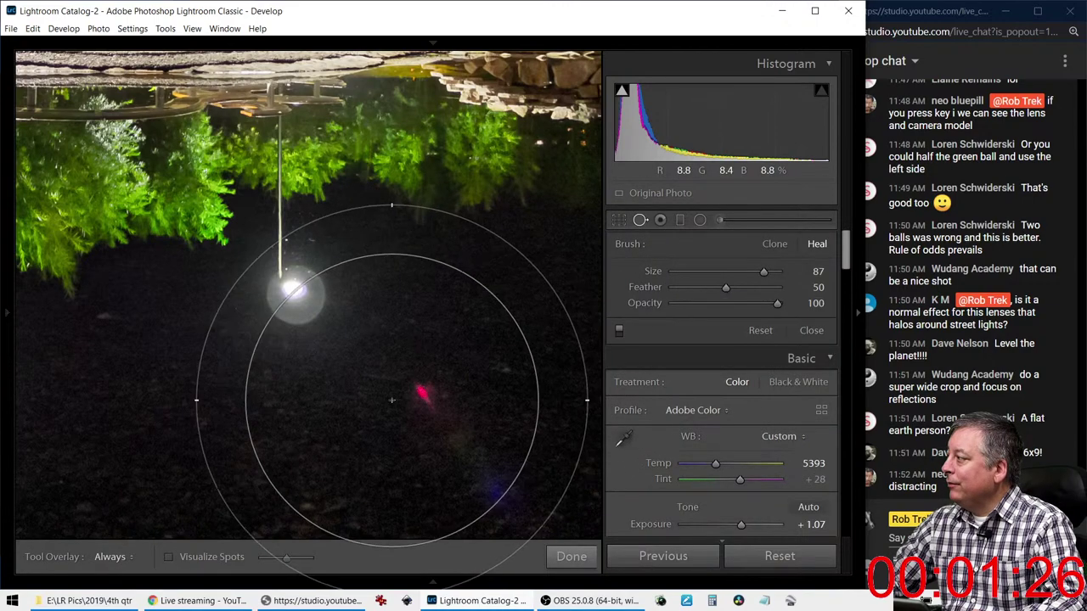
scroll(397, 396, "down", 1)
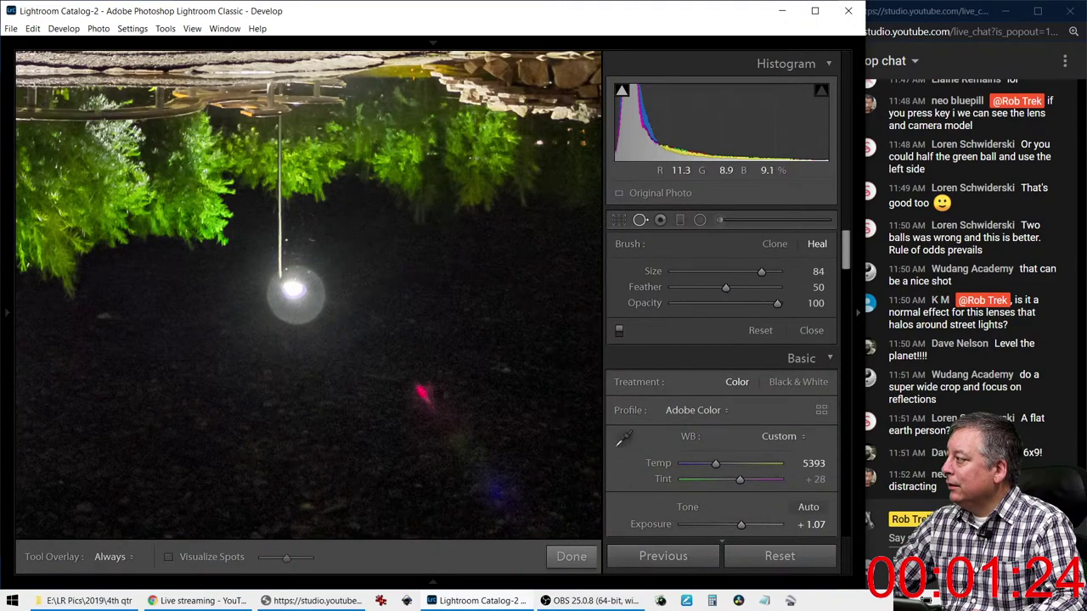
scroll(397, 276, "down", 1)
scroll(392, 324, "down", 2)
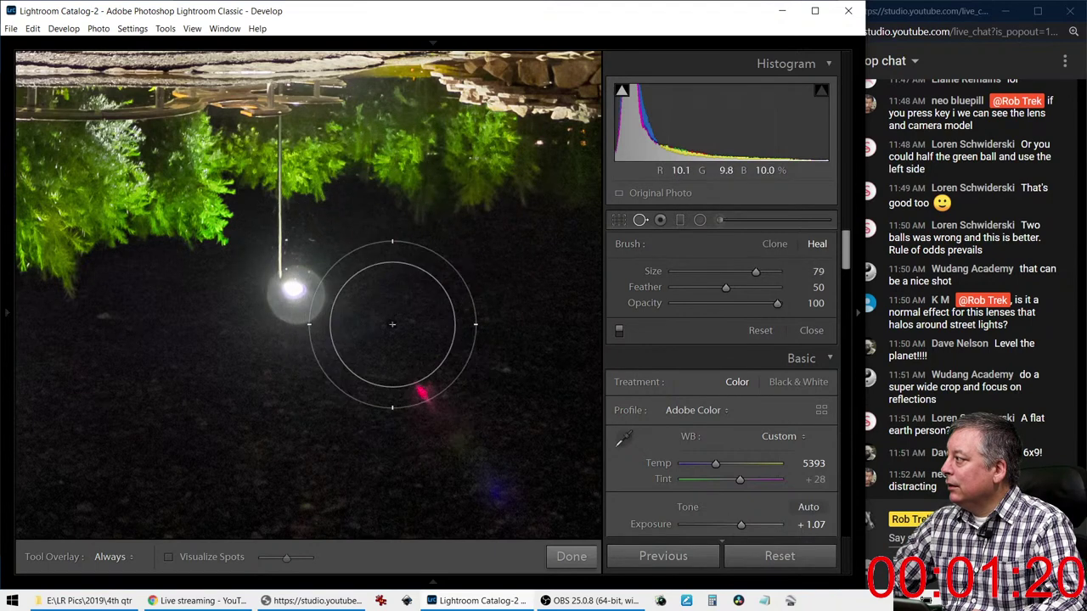
scroll(402, 381, "down", 1)
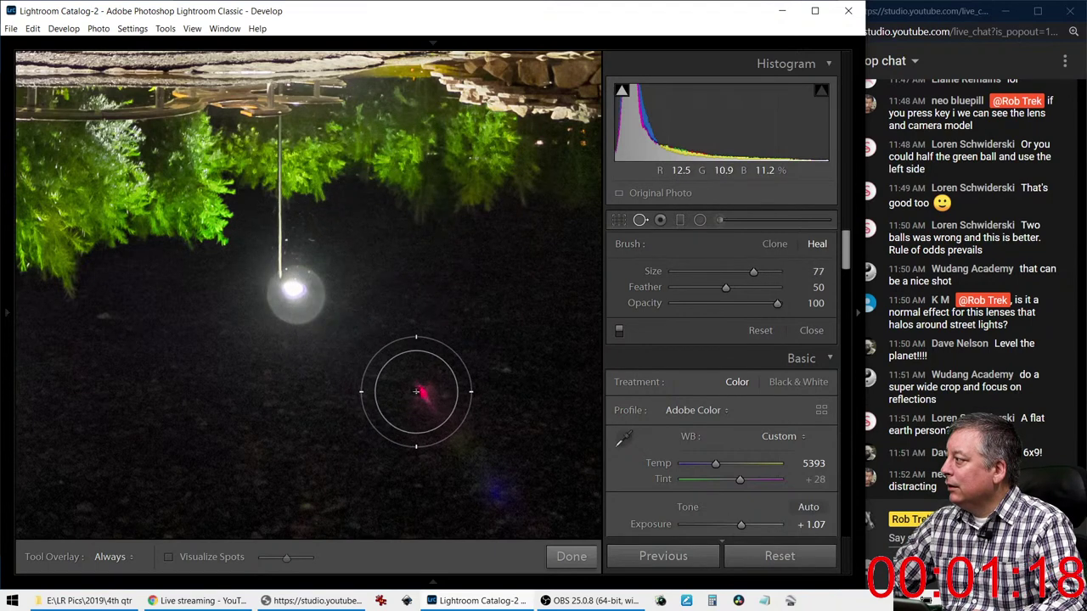
left_click(415, 392)
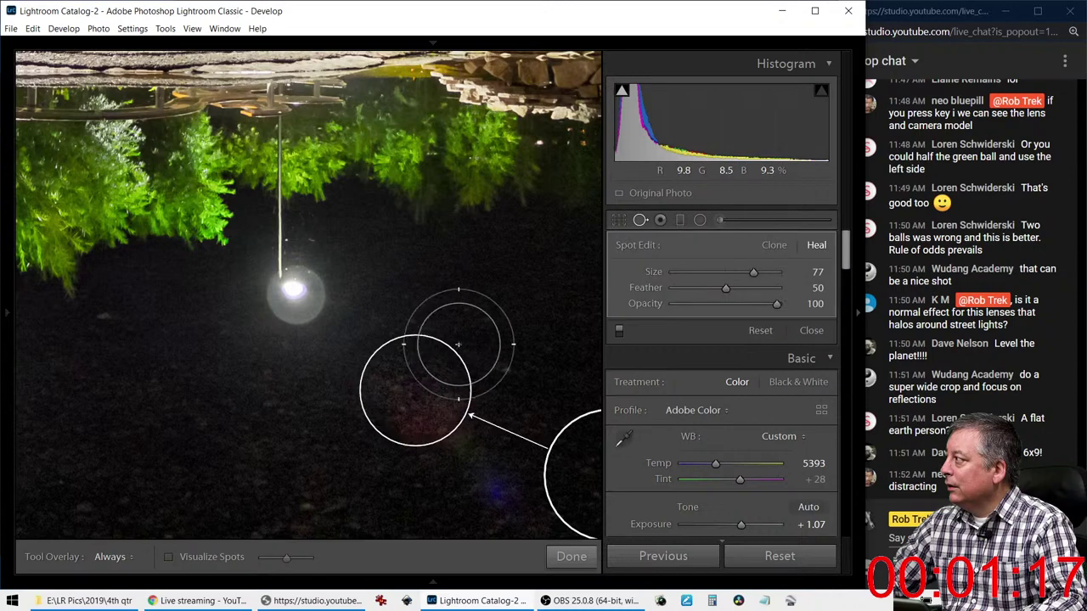
left_click(640, 221)
left_click(473, 393)
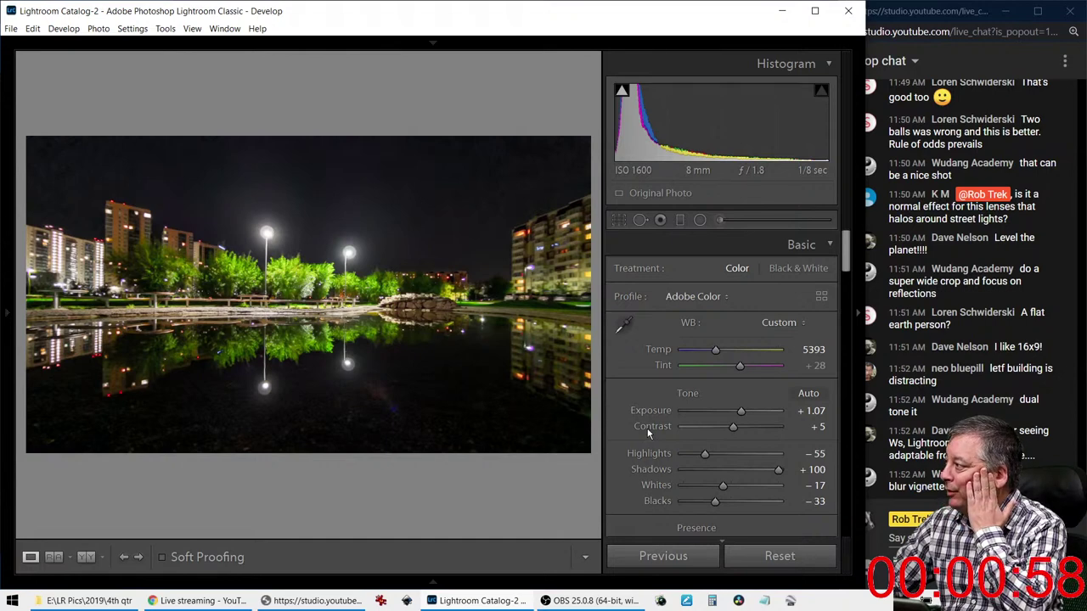
Tint the highlights yellow with Split Toning, using the preset swatch with hue 52 and saturation 64
scroll(647, 430, "down", 10)
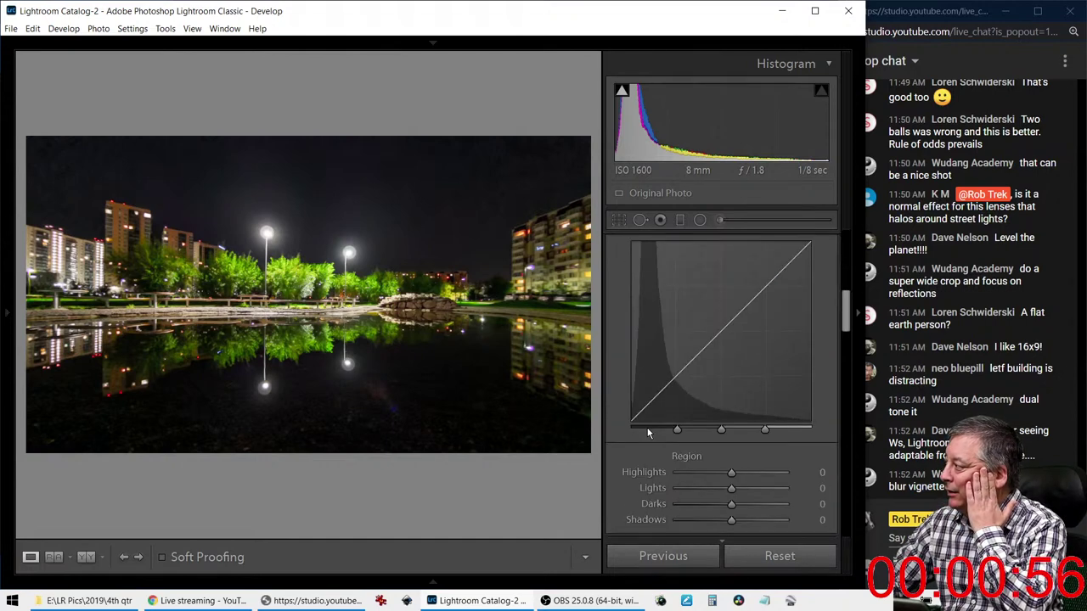
scroll(617, 480, "down", 12)
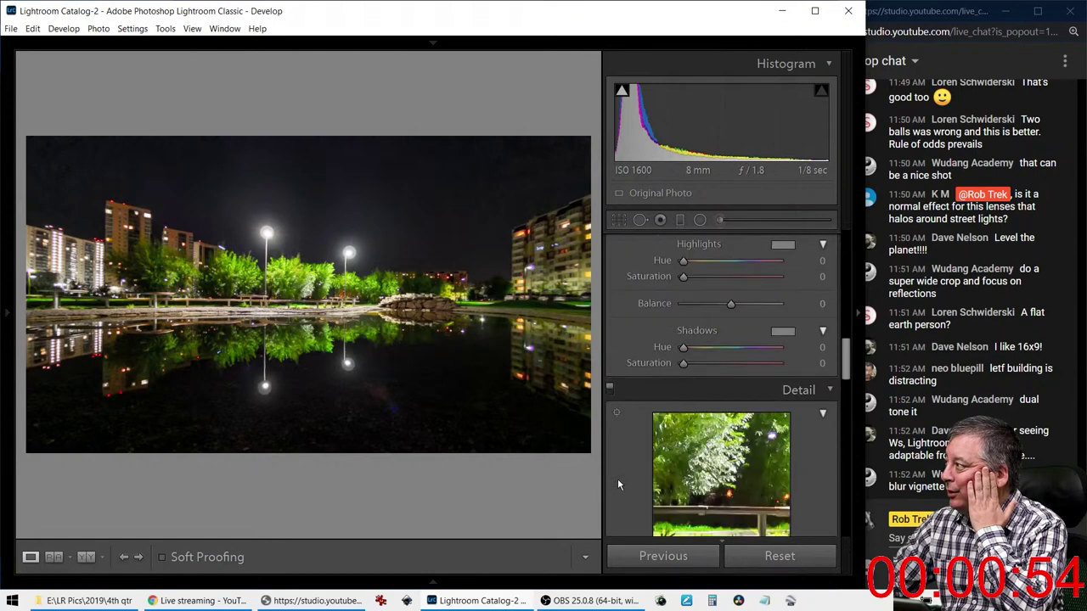
scroll(617, 478, "down", 4)
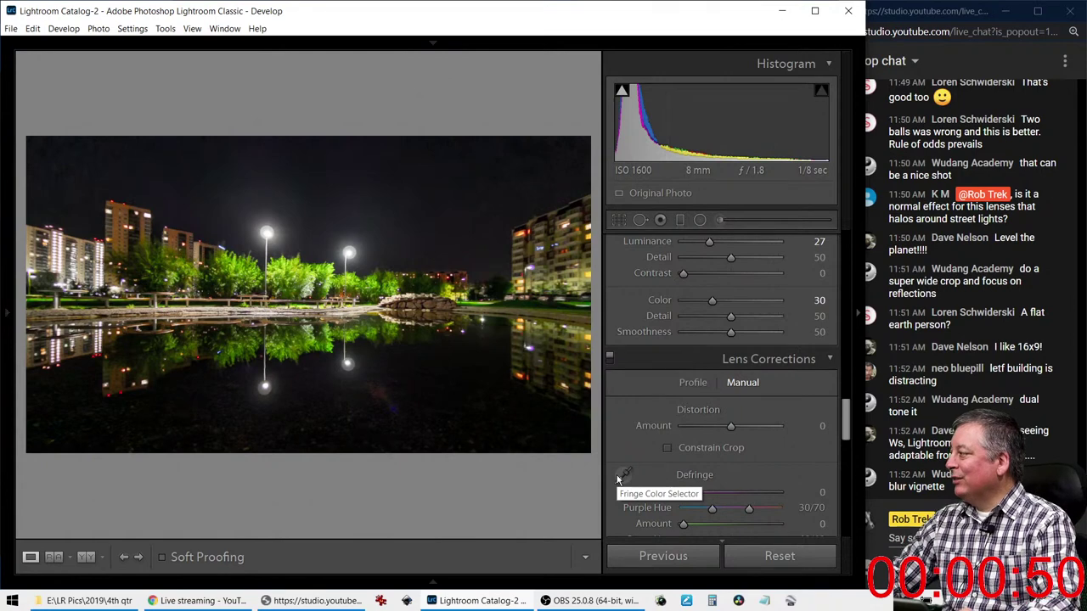
scroll(630, 435, "down", 1)
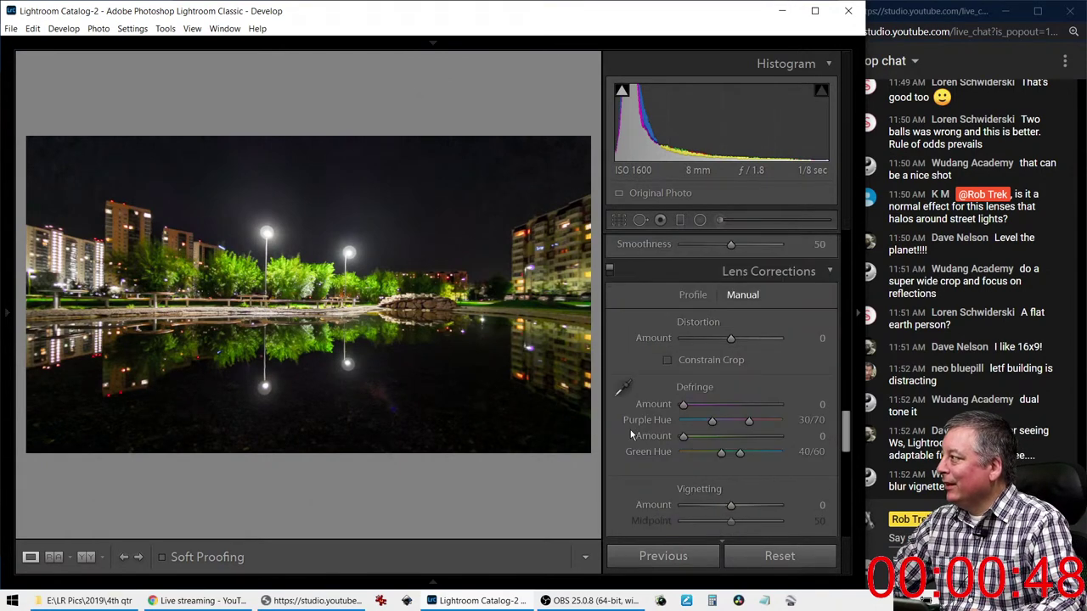
scroll(629, 428, "down", 1)
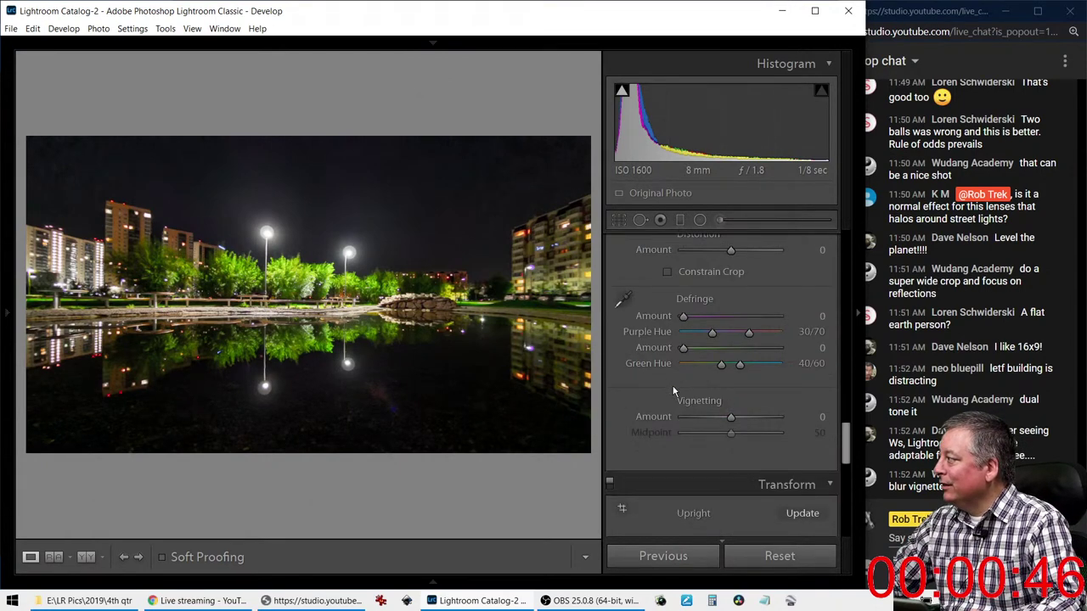
scroll(672, 389, "up", 1)
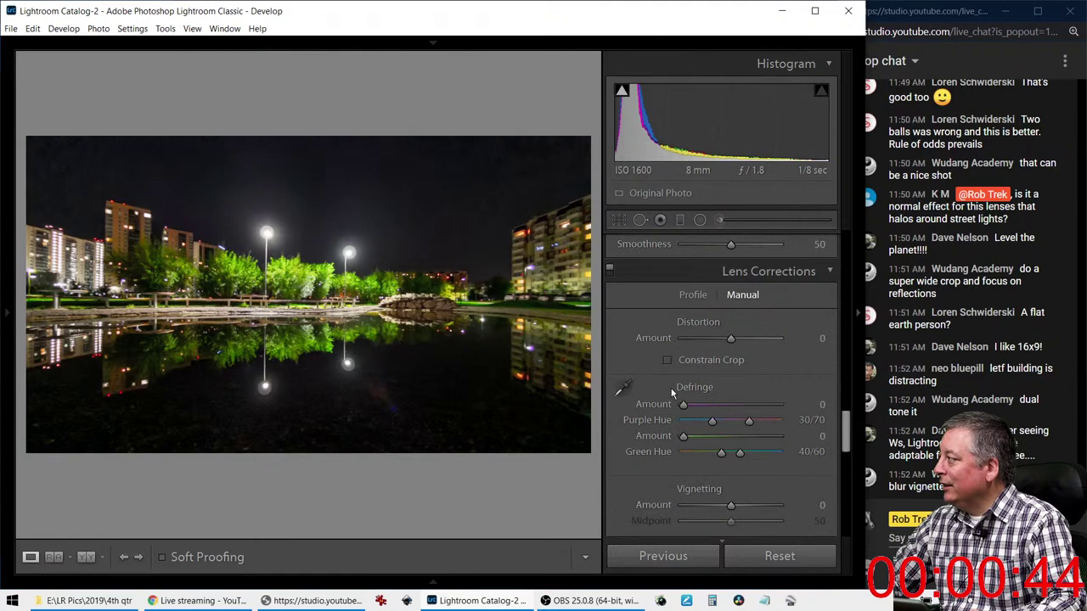
scroll(672, 392, "up", 5)
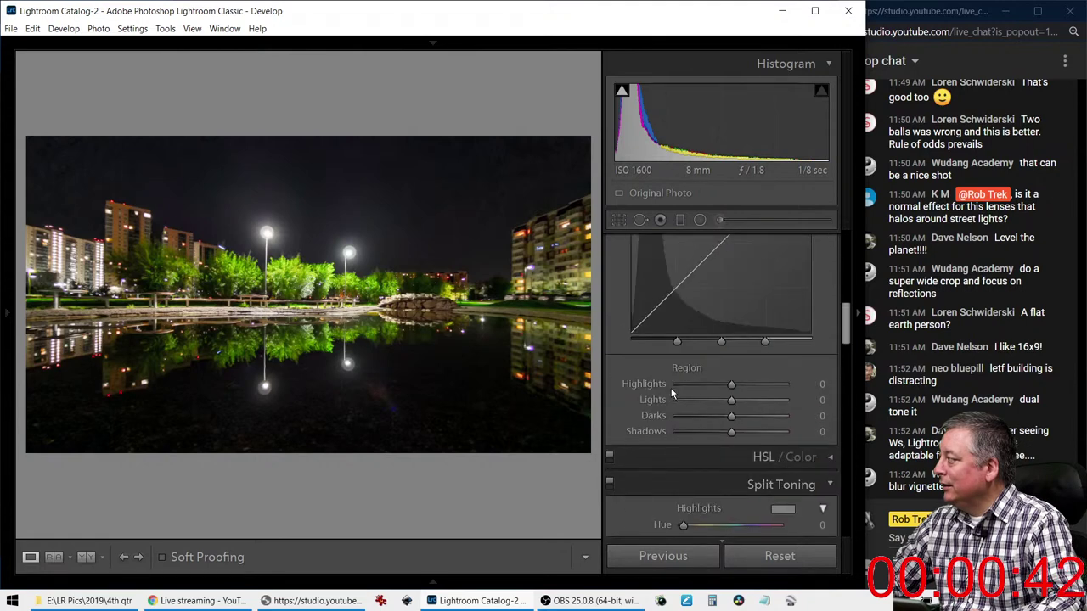
scroll(671, 392, "down", 2)
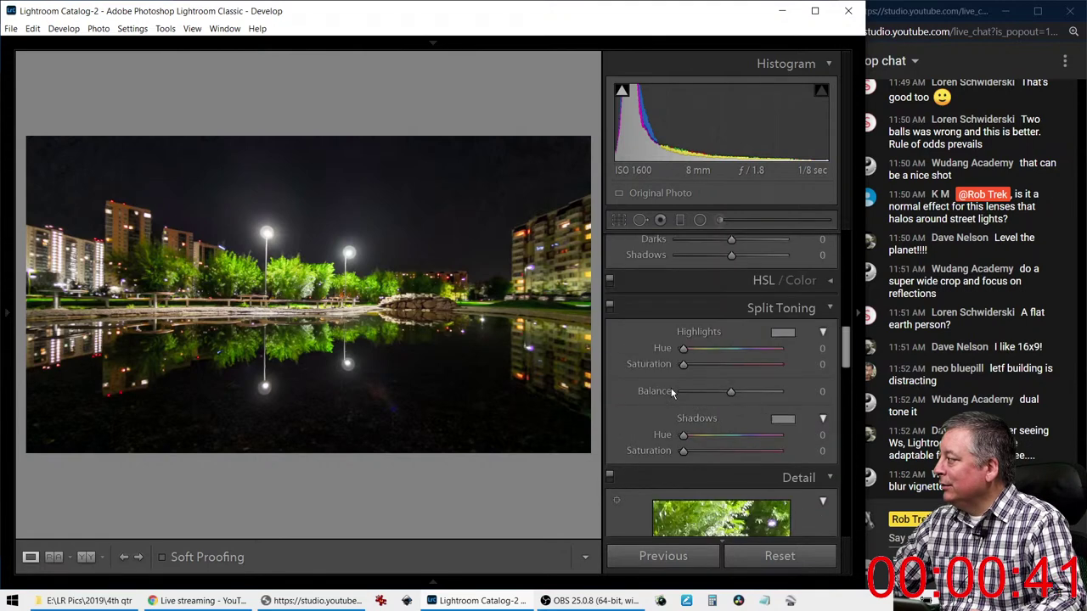
left_click(784, 332)
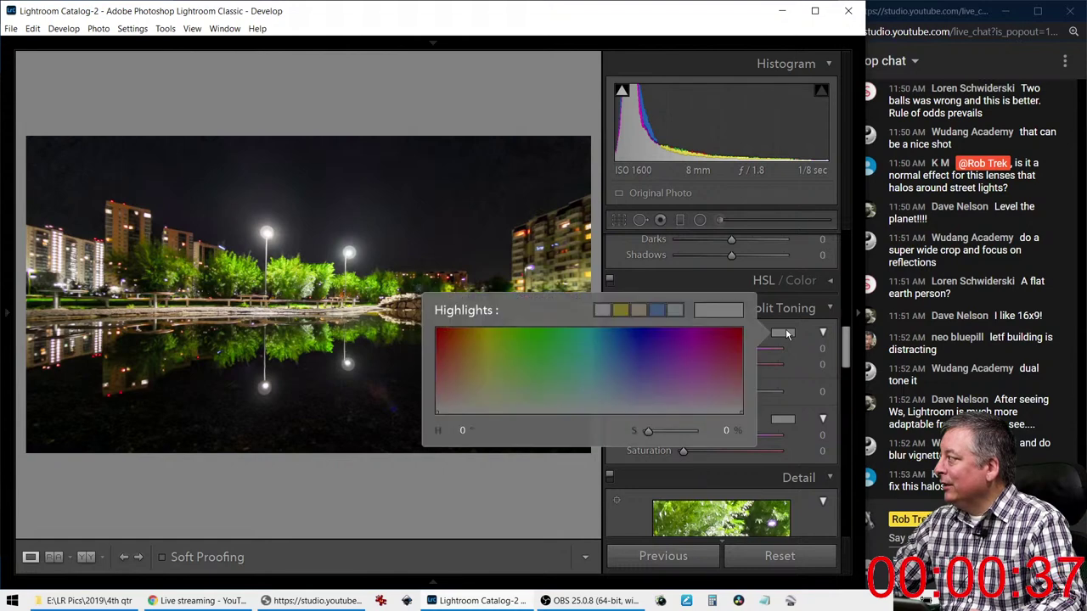
left_click(620, 310)
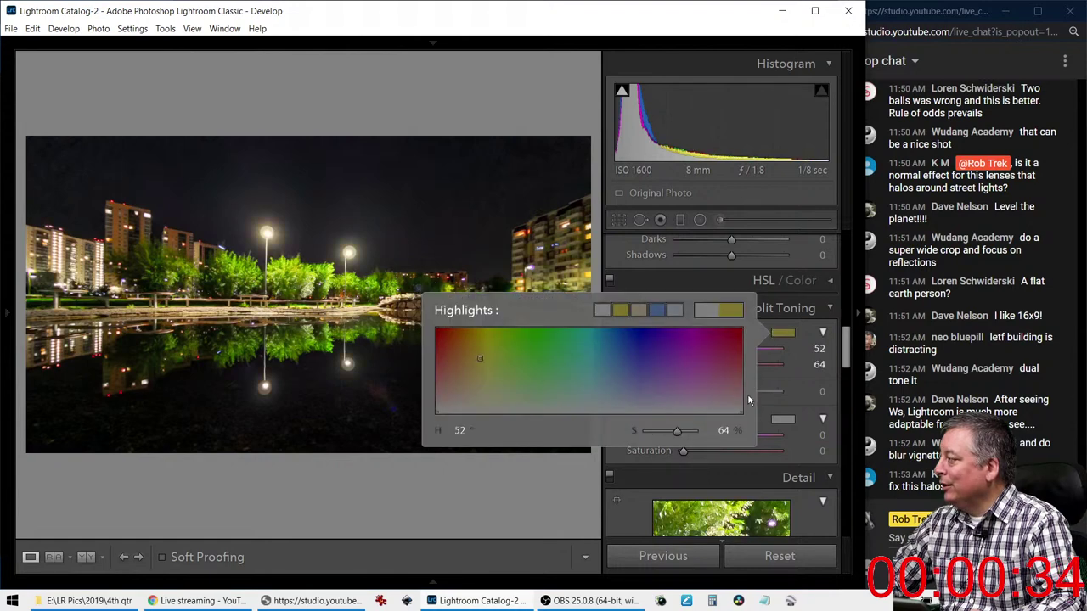
Tint the shadows blue at hue 215 with saturation 33, and set the split toning Balance to +51
left_click(788, 419)
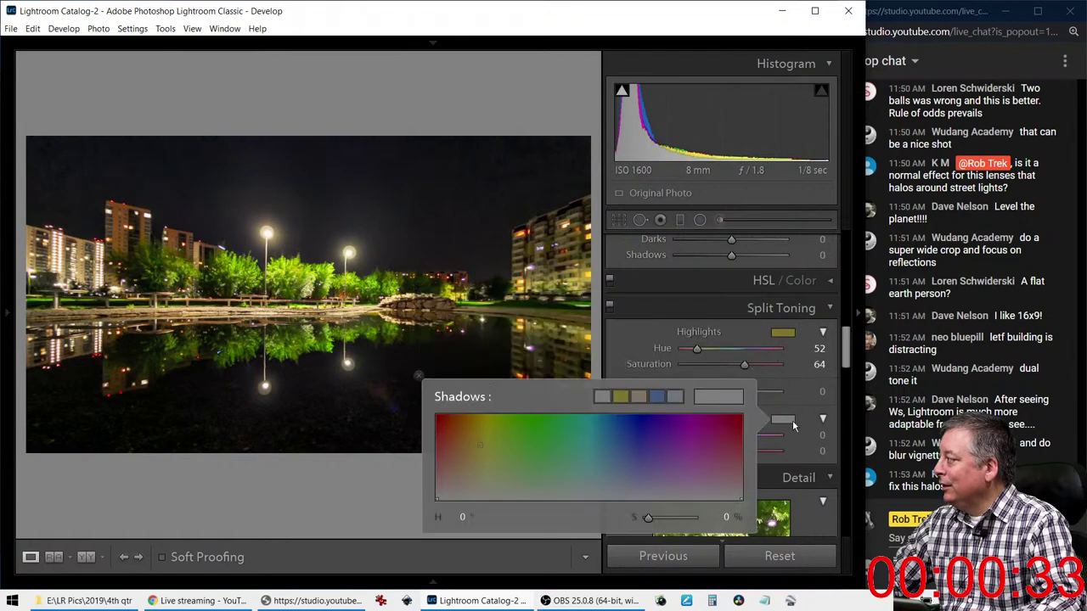
left_click(667, 396)
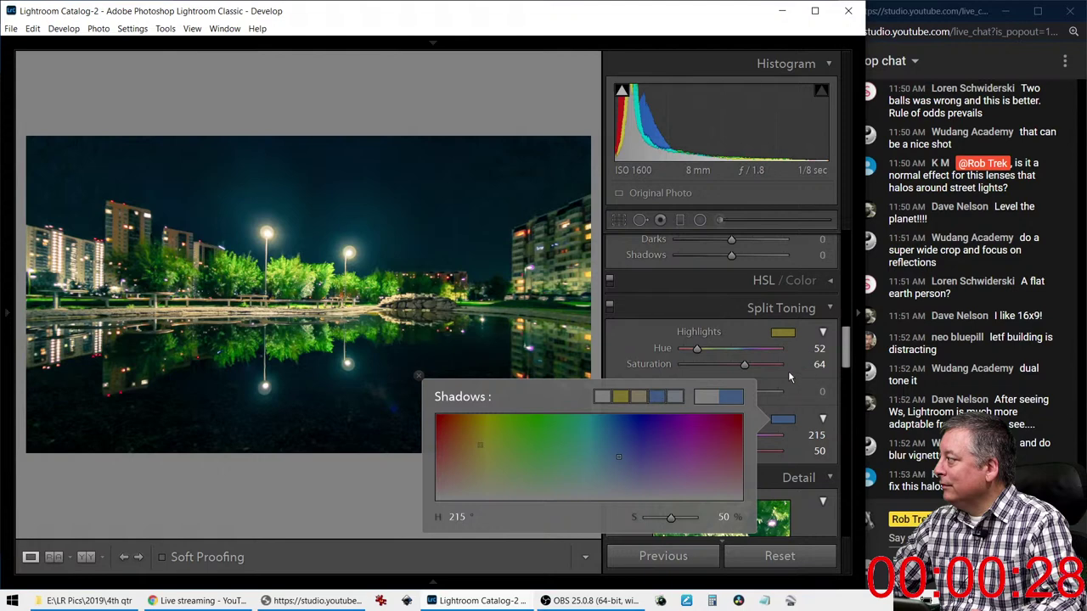
left_click(616, 332)
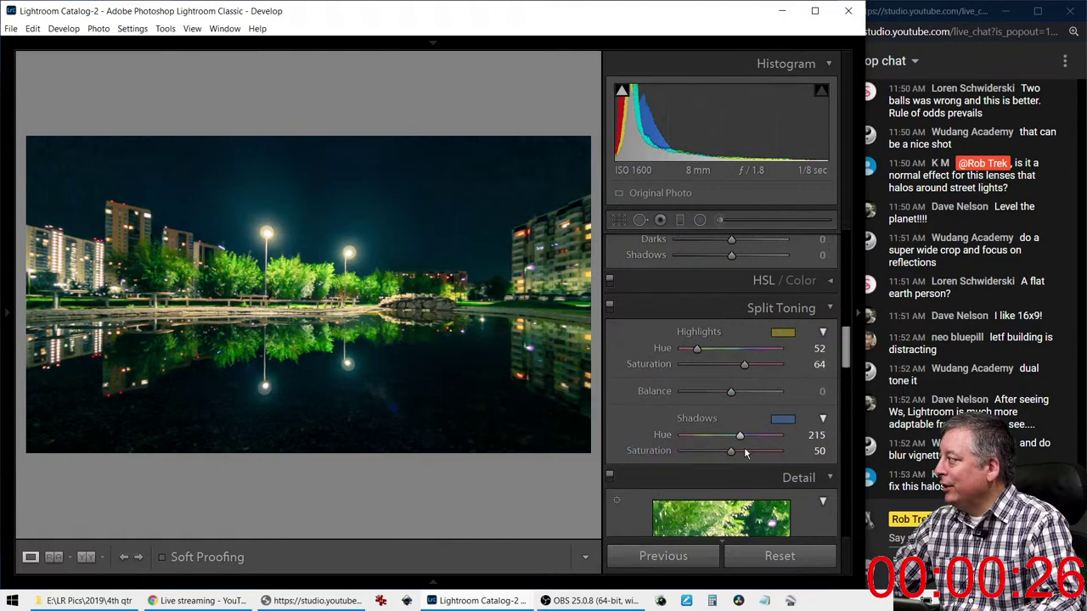
left_click_drag(730, 451, 715, 451)
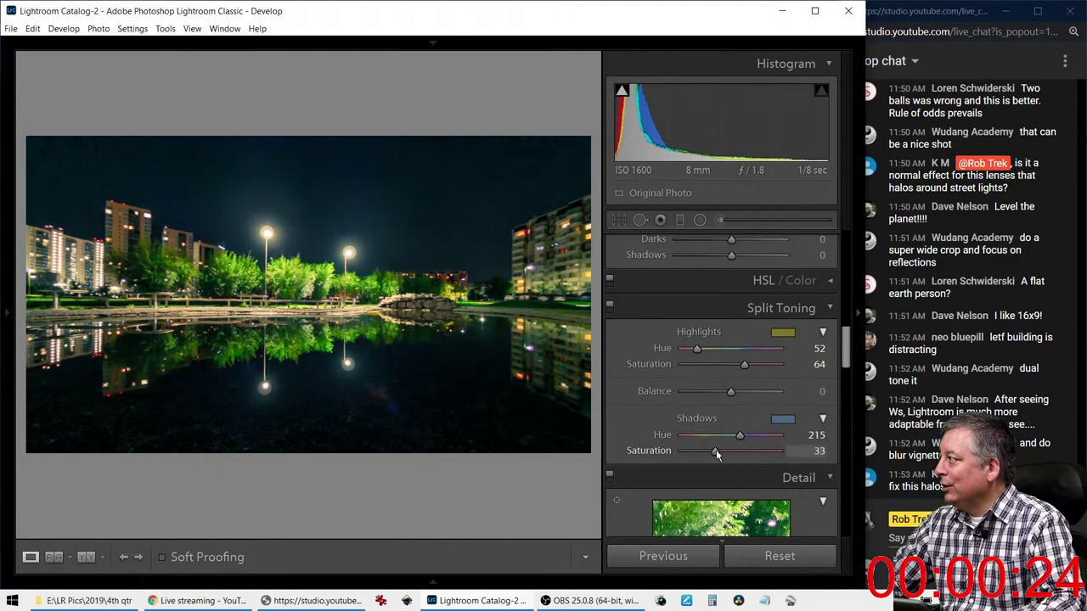
left_click_drag(730, 392, 755, 396)
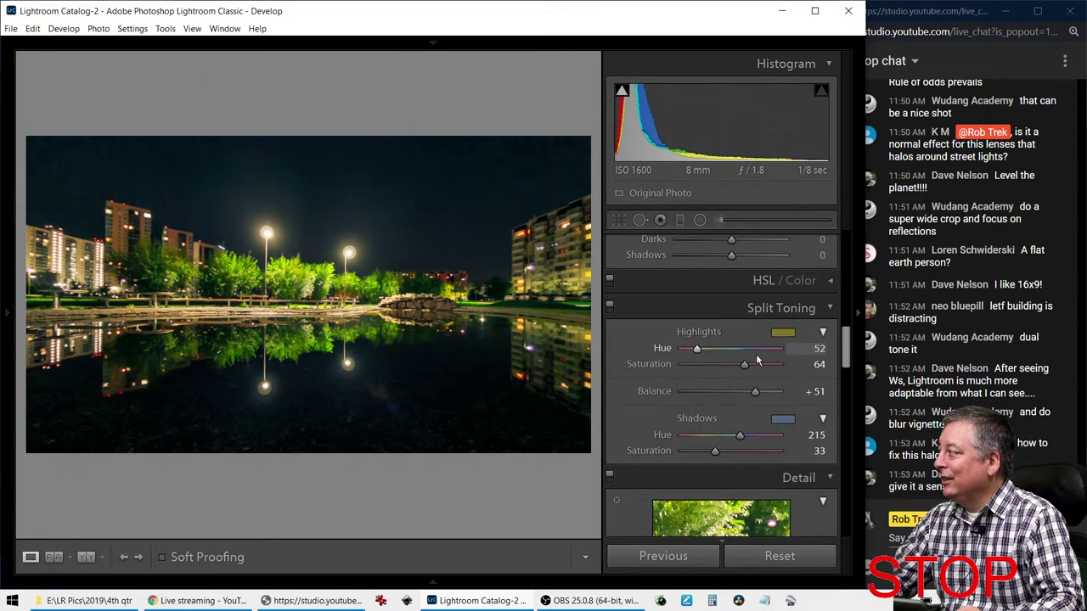
Set the waterfront photo's Highlights to -81 and Exposure to +1.19
scroll(610, 370, "up", 10)
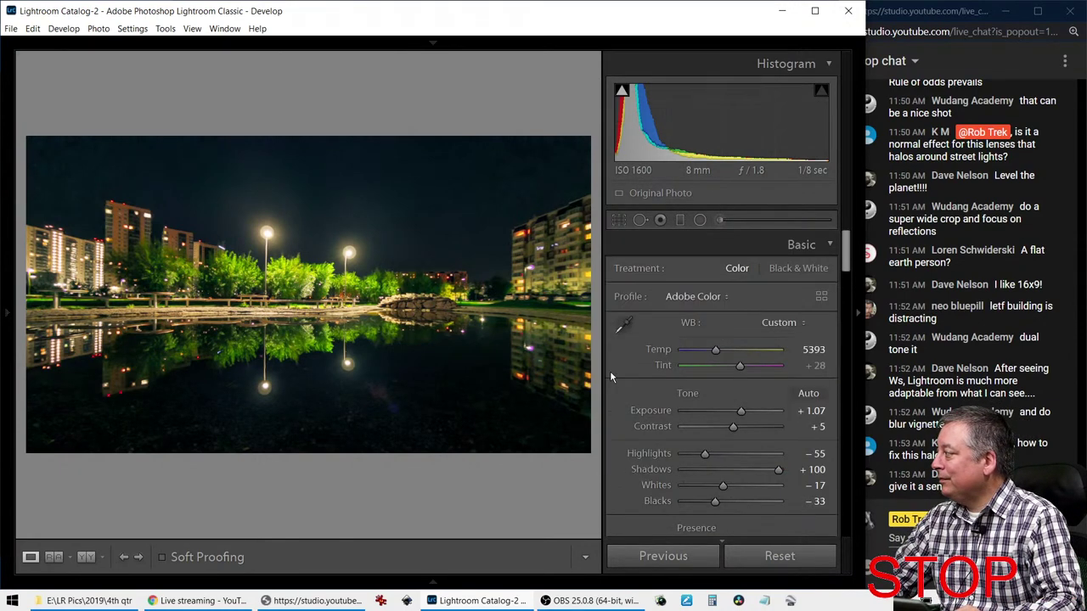
left_click_drag(705, 454, 694, 451)
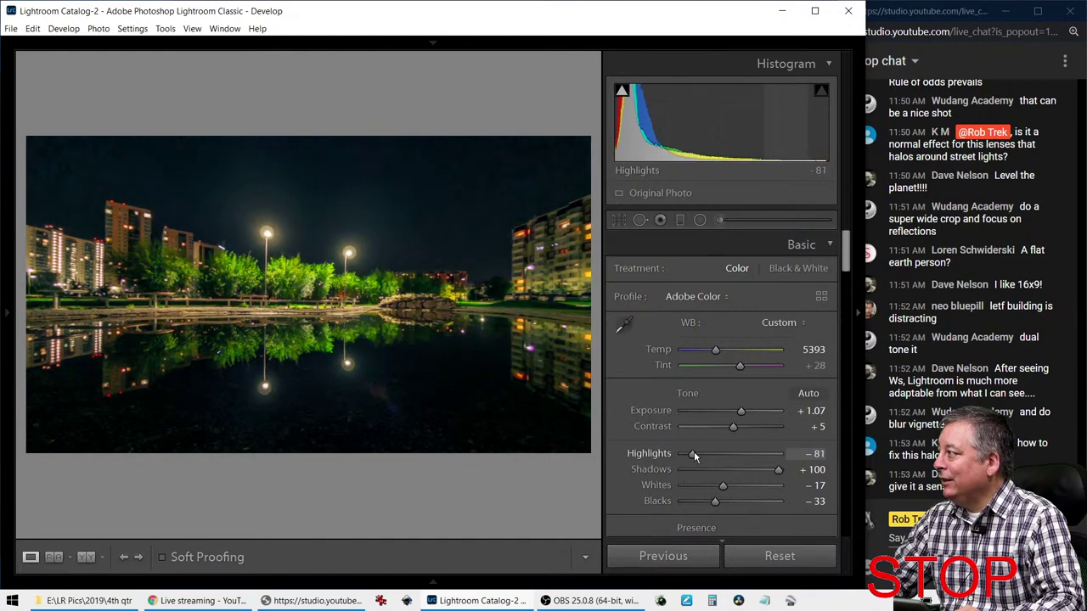
left_click_drag(743, 414, 742, 414)
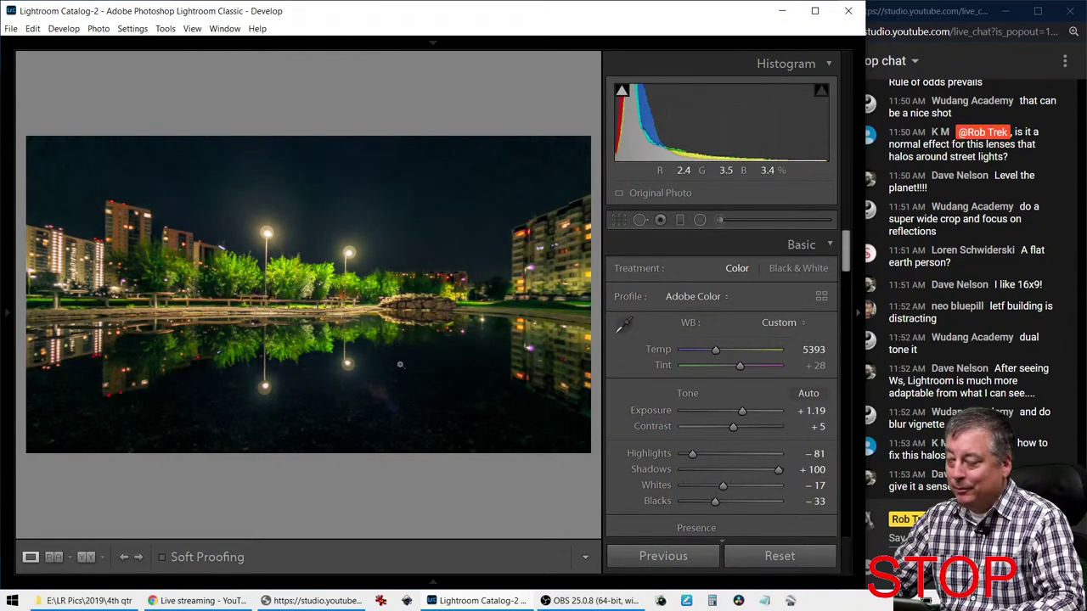
Compare the waterfront photo before and after editing side by side, hiding the adjustment panels for a larger view
key("y")
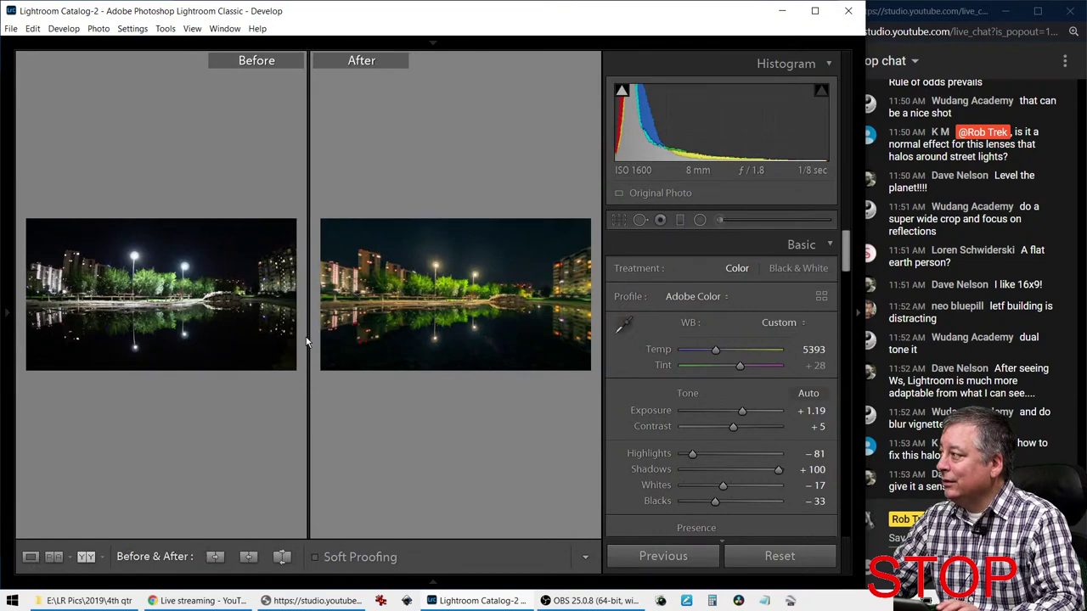
key("shift+y")
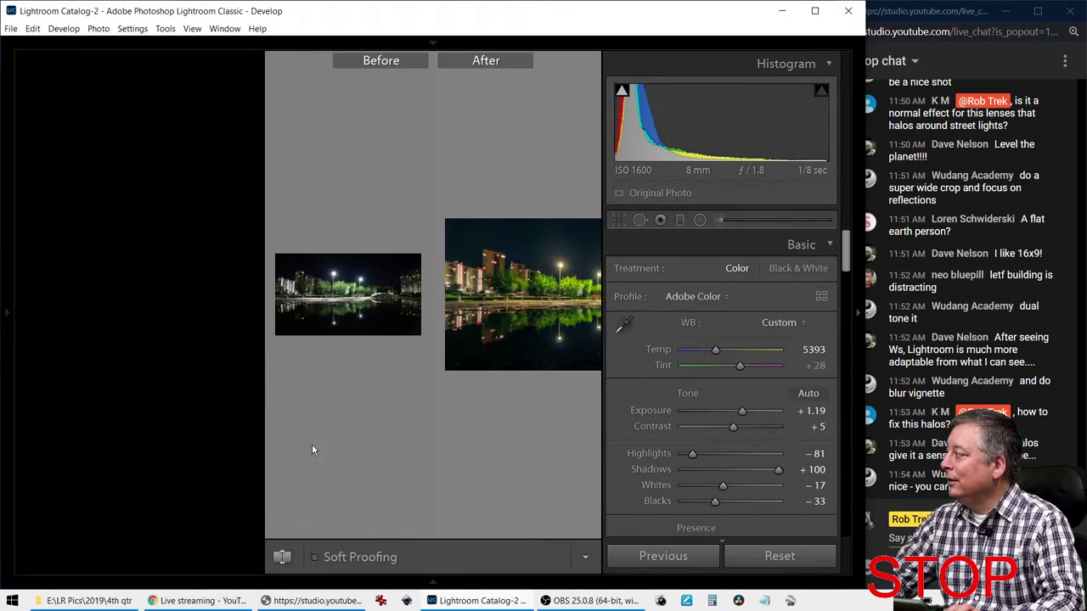
key("Tab")
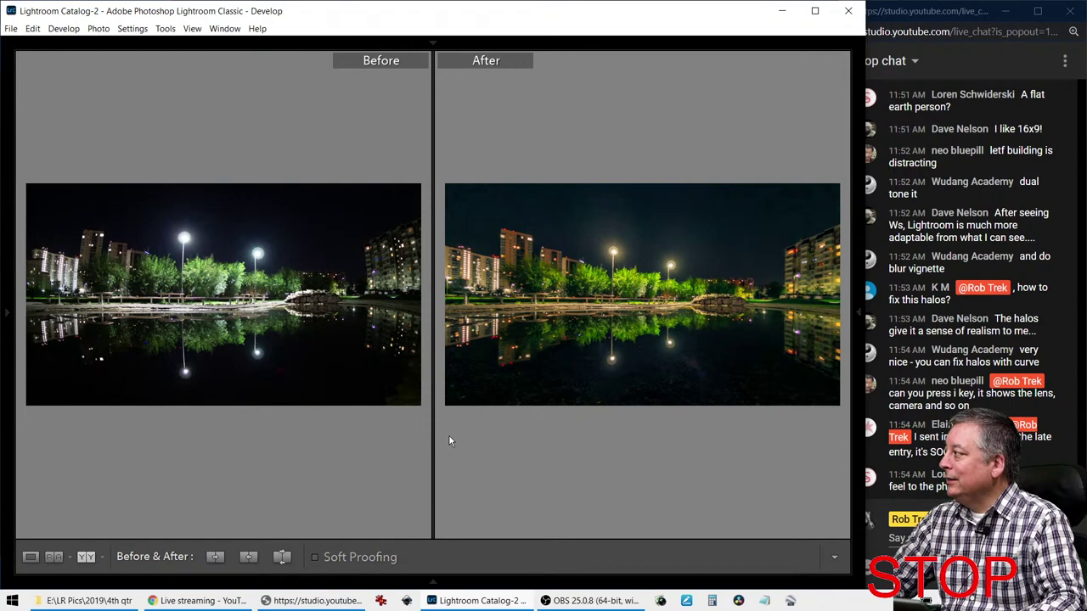
Return to the Library grid and go down to the white vintage Jaguar photos
key("g")
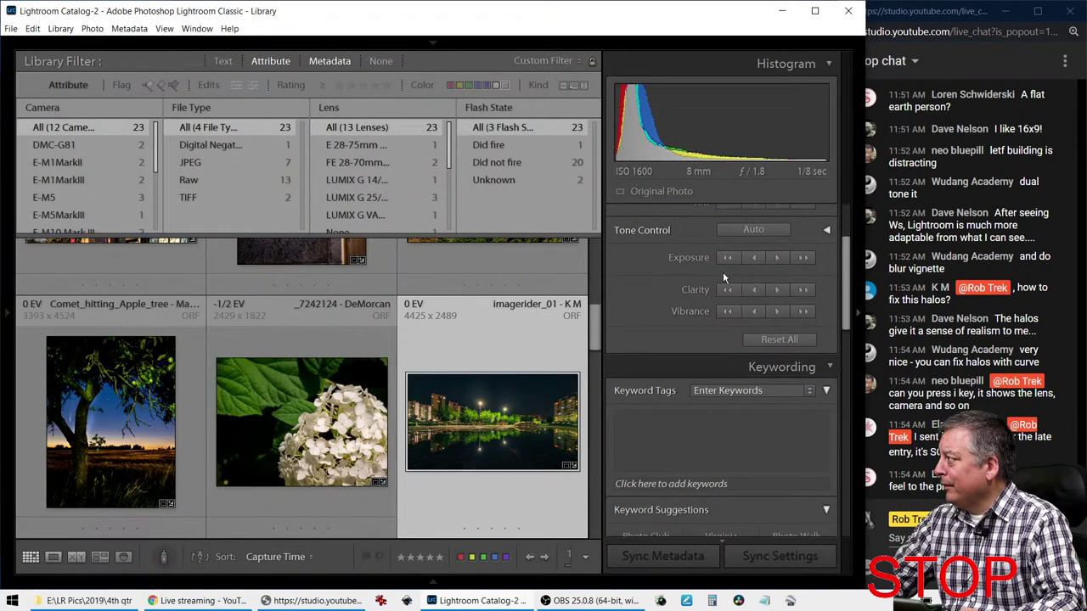
scroll(723, 271, "up", 2)
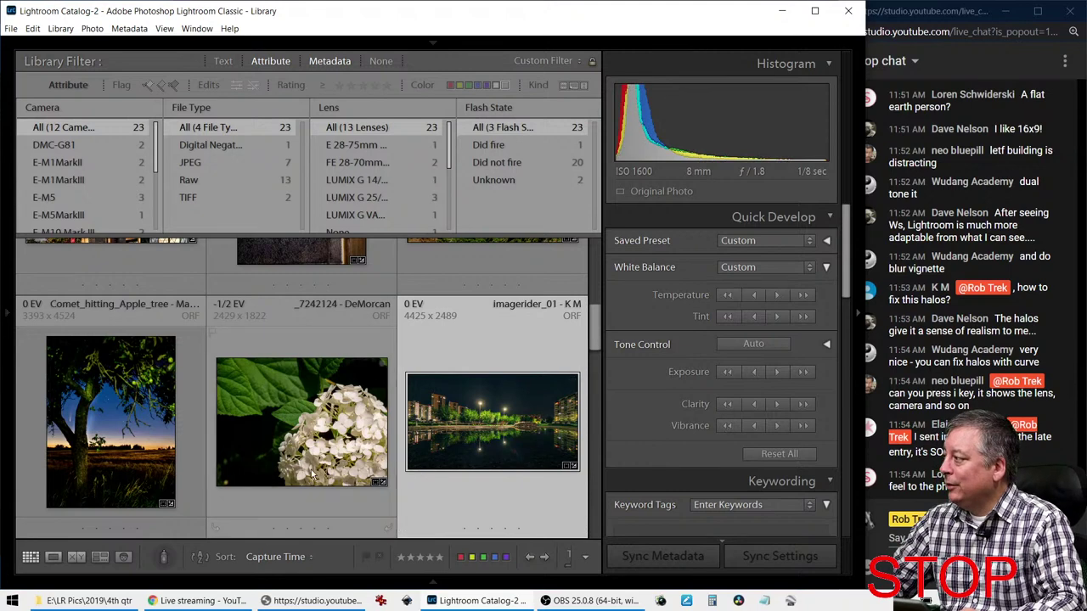
scroll(310, 469, "down", 2)
scroll(153, 482, "down", 1)
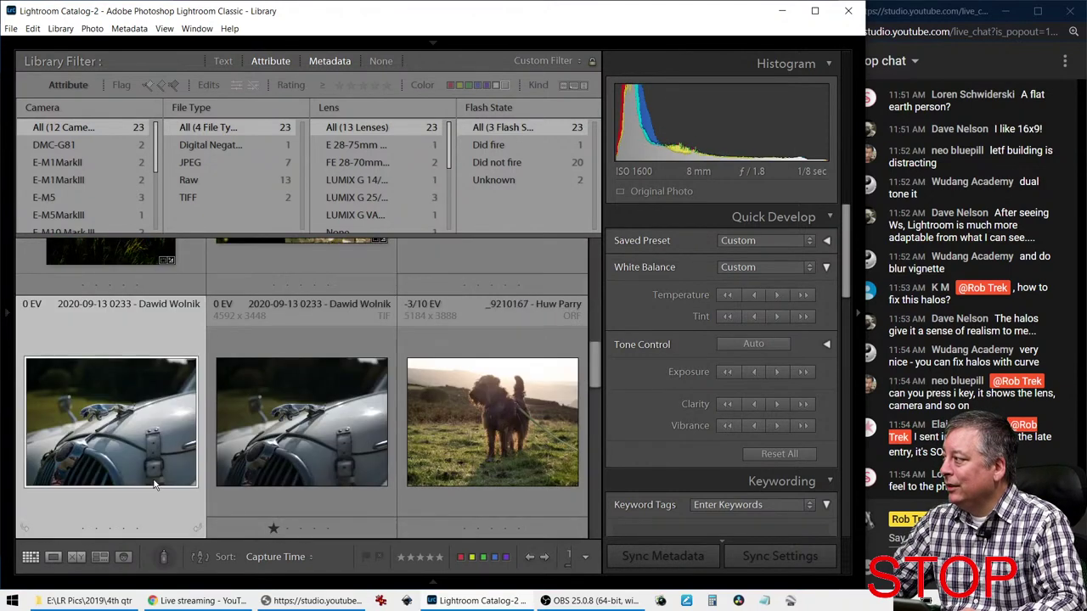
Compare the DNG and TIF versions of the Jaguar photo at full size, and open the DNG version in Develop
left_click(283, 452)
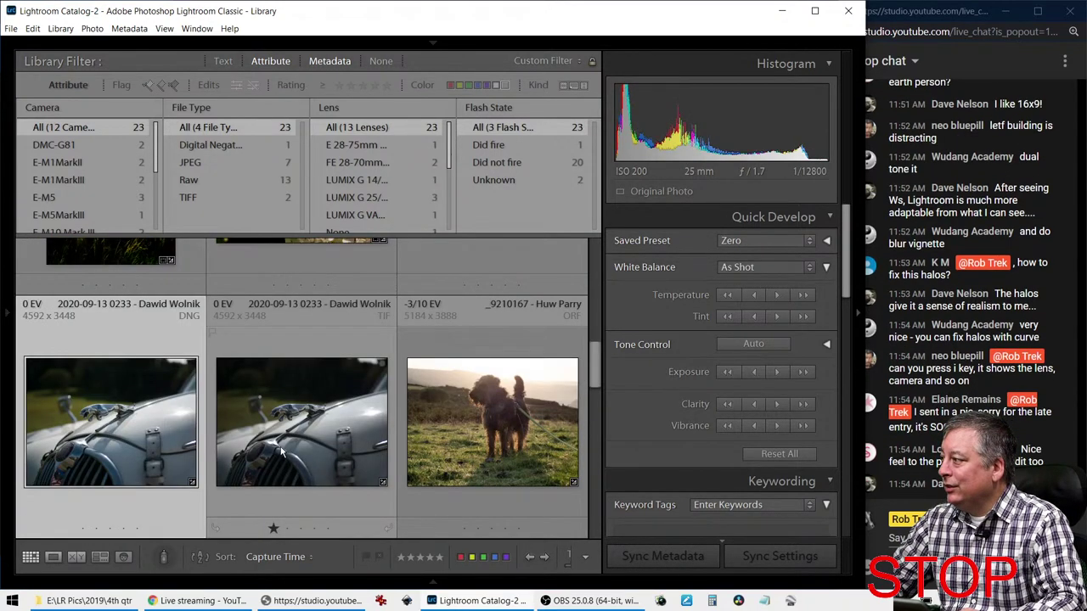
left_click(283, 453)
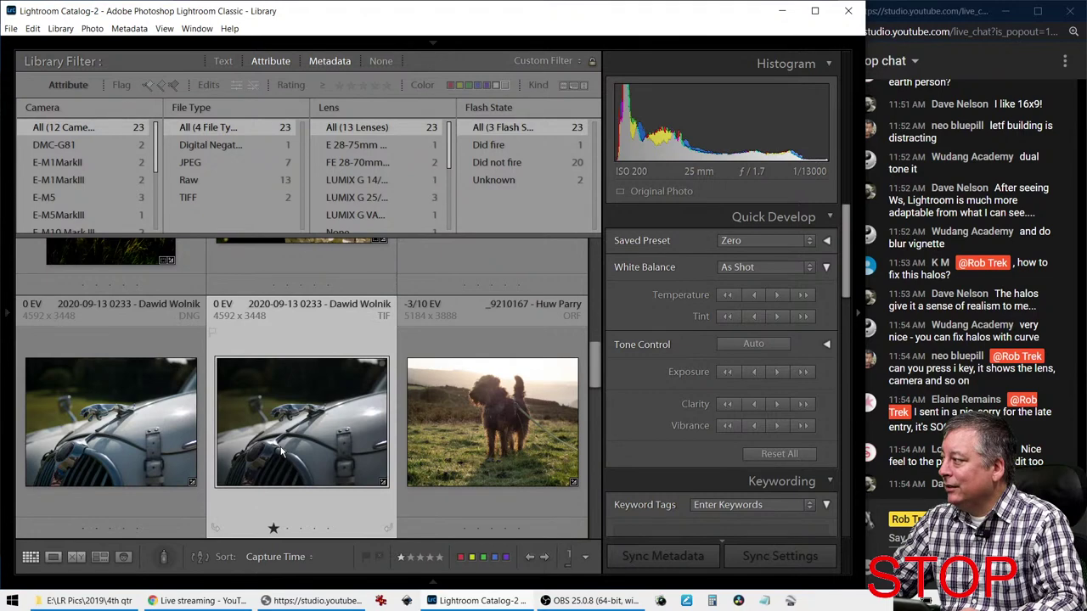
double_click(282, 452)
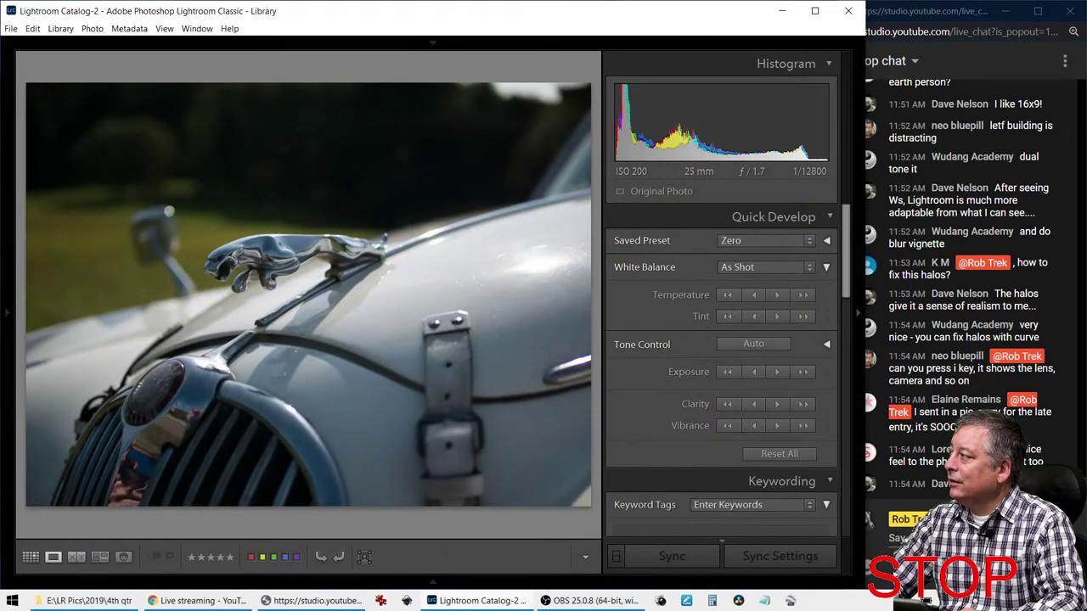
key("Left")
key("Right")
key("Left")
key("Right")
key("g")
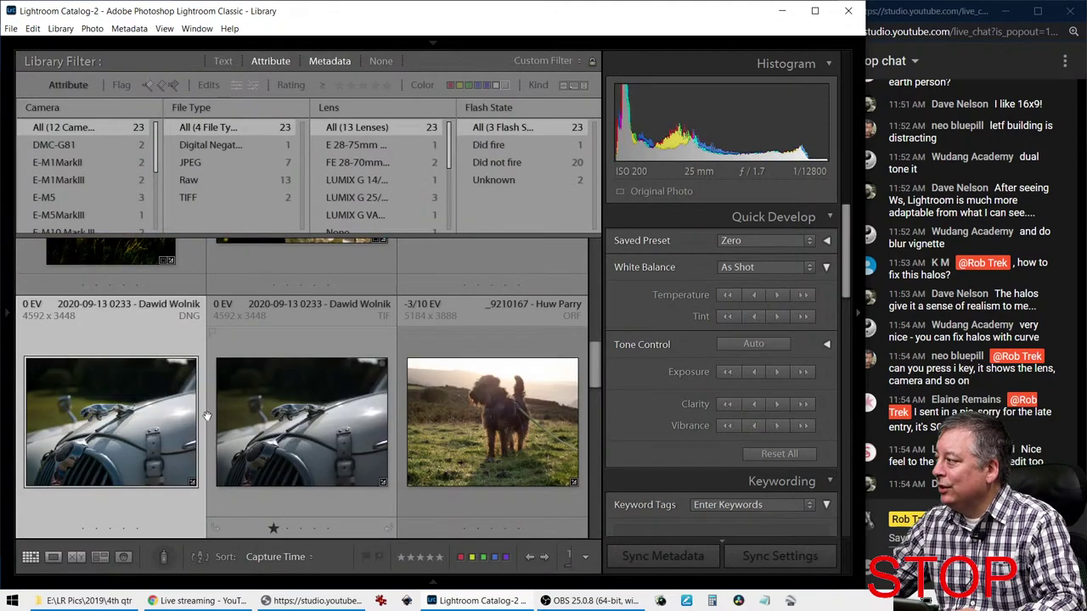
key("d")
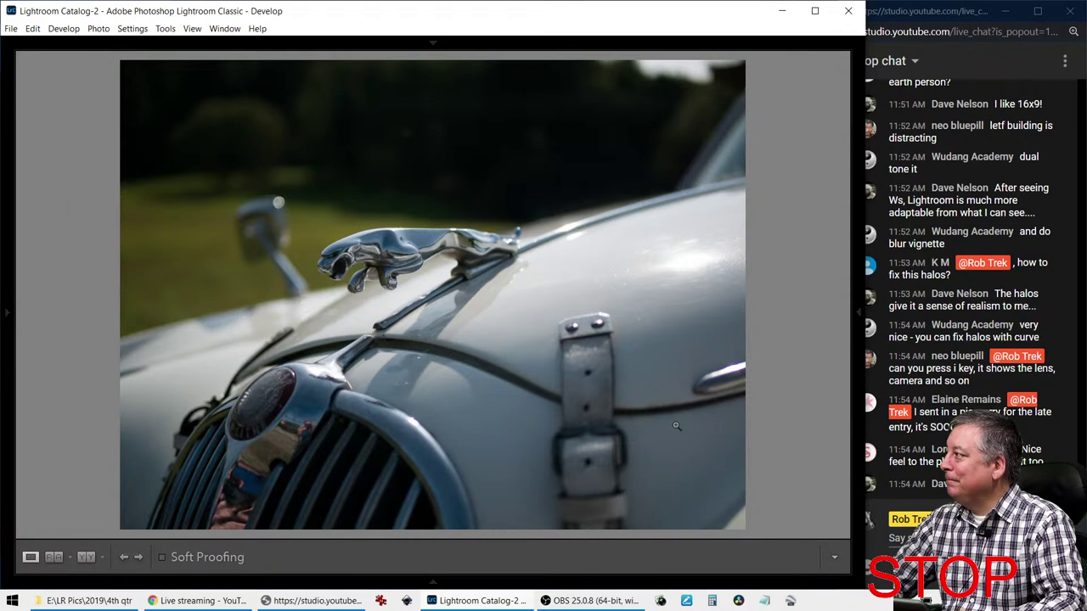
Straighten the Jaguar photo by about 3.5 degrees with Crop & Straighten, keeping the original aspect ratio
key("r")
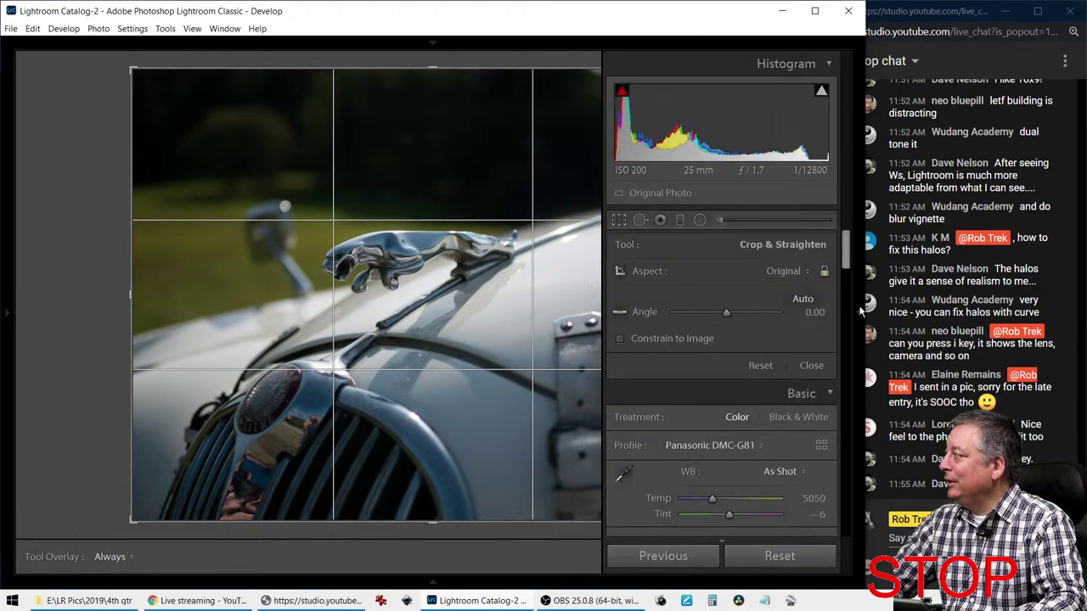
left_click(860, 311)
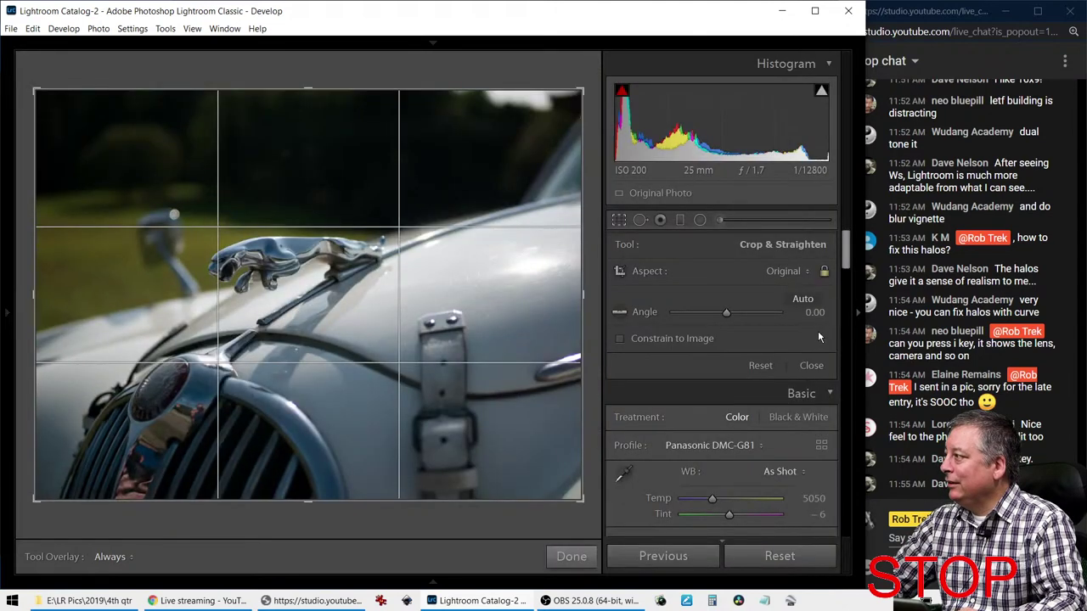
left_click_drag(730, 321, 728, 316)
left_click_drag(728, 316, 728, 315)
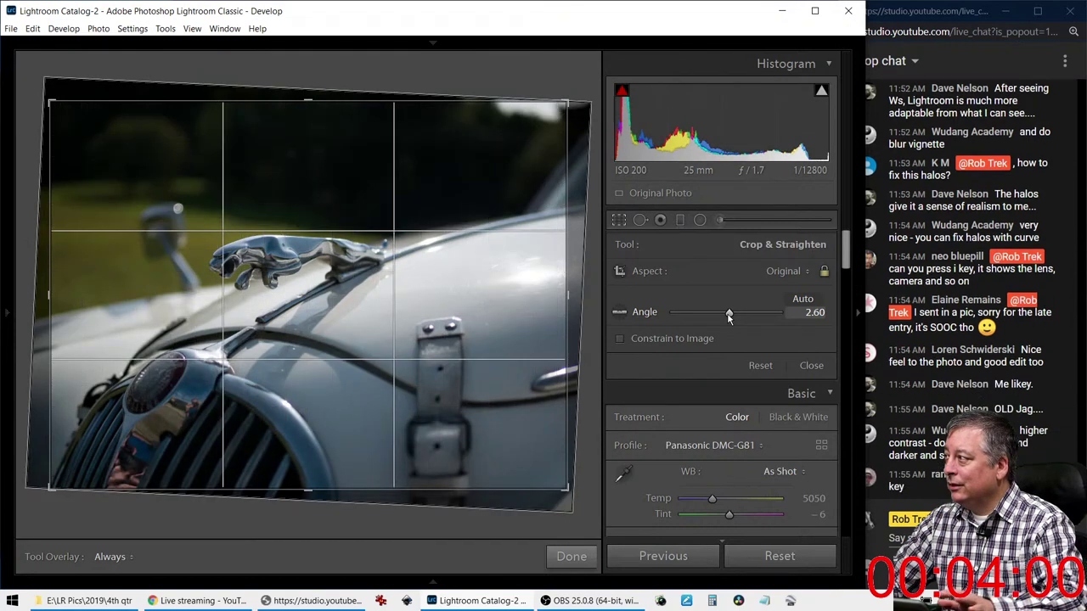
left_click_drag(730, 315, 730, 314)
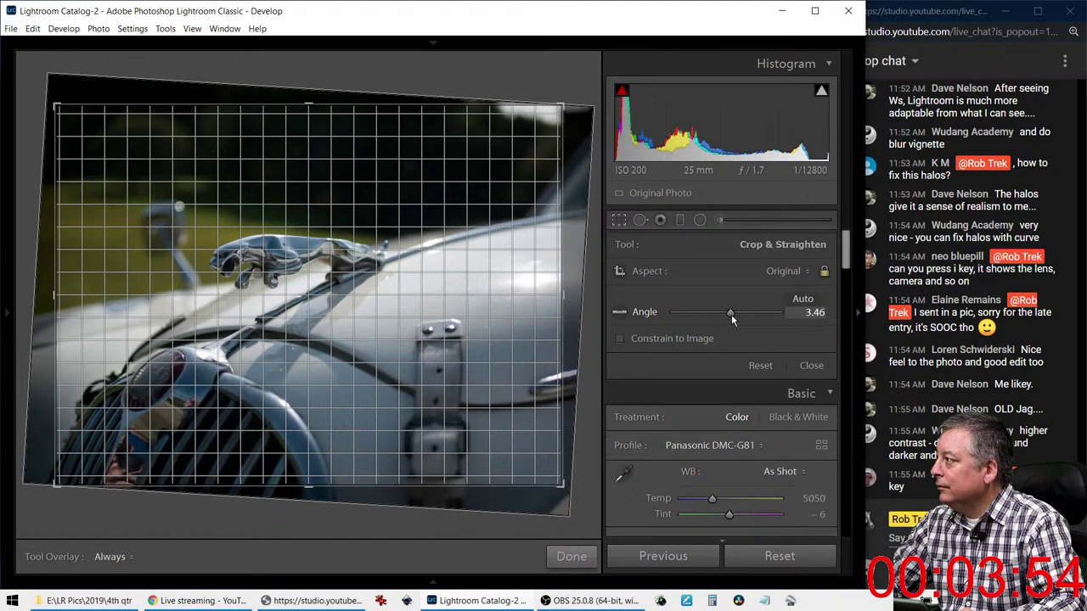
left_click_drag(731, 314, 731, 314)
left_click(628, 223)
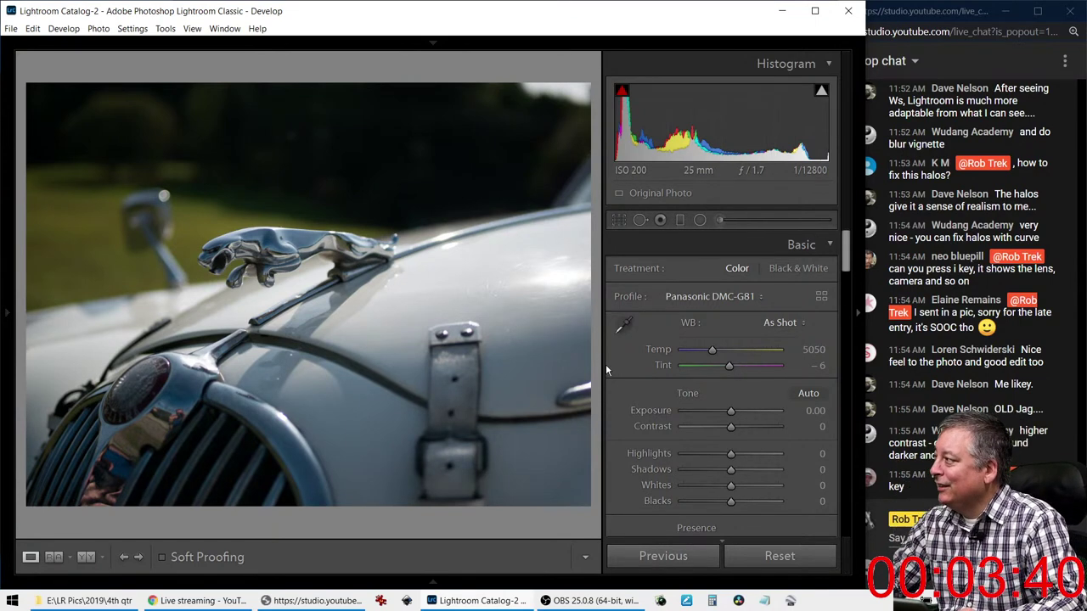
Convert the Jaguar photo to Black & White, comparing it once with the color version
key("v")
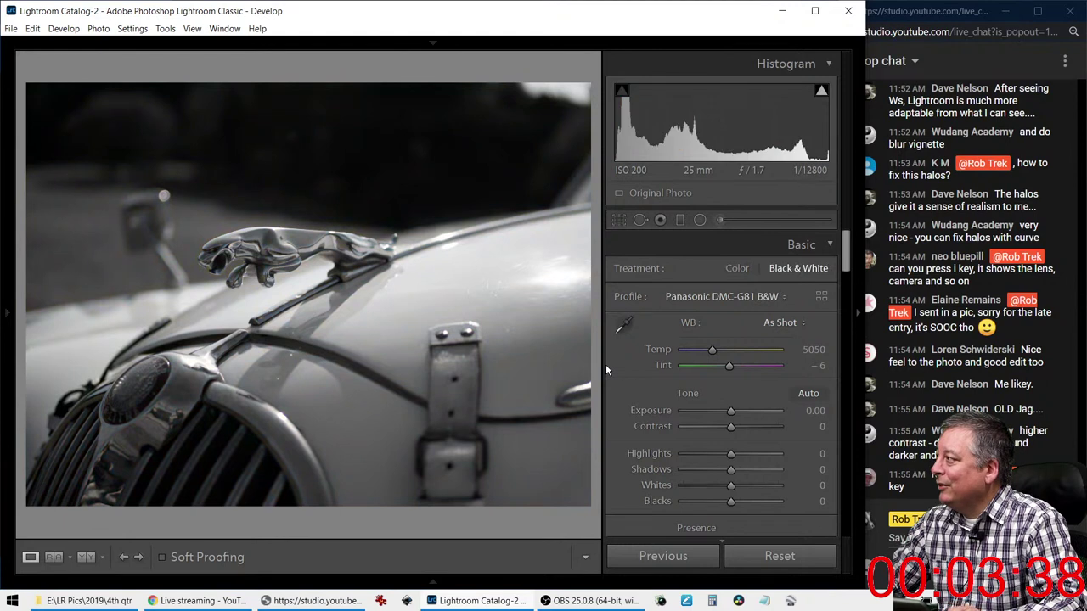
key("v")
key("v")
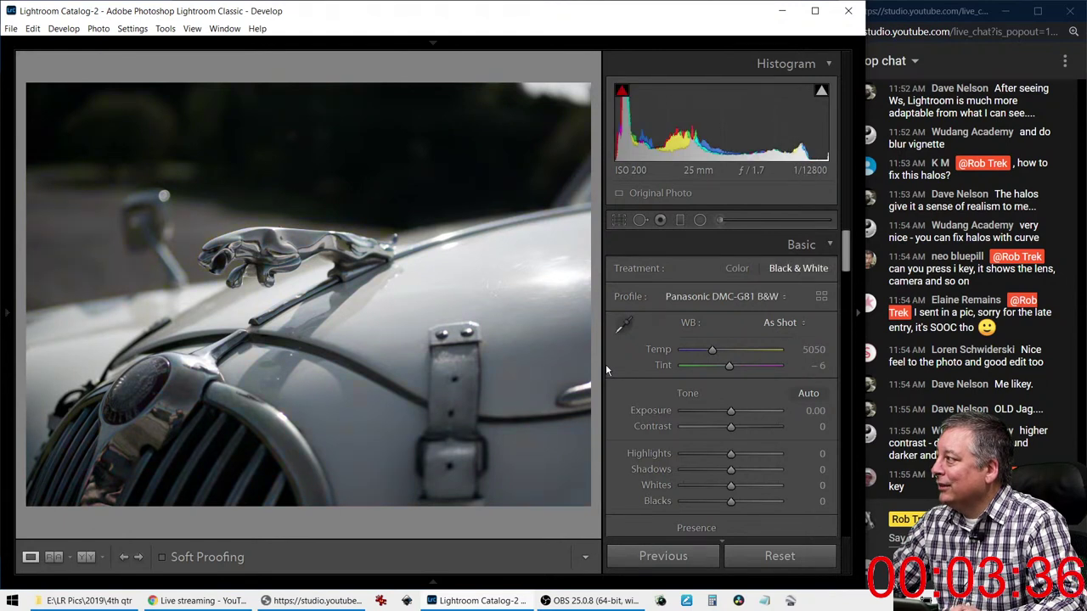
Apply Auto tone to the black and white photo, and set Whites to +25 and Highlights to -100
scroll(637, 373, "down", 2)
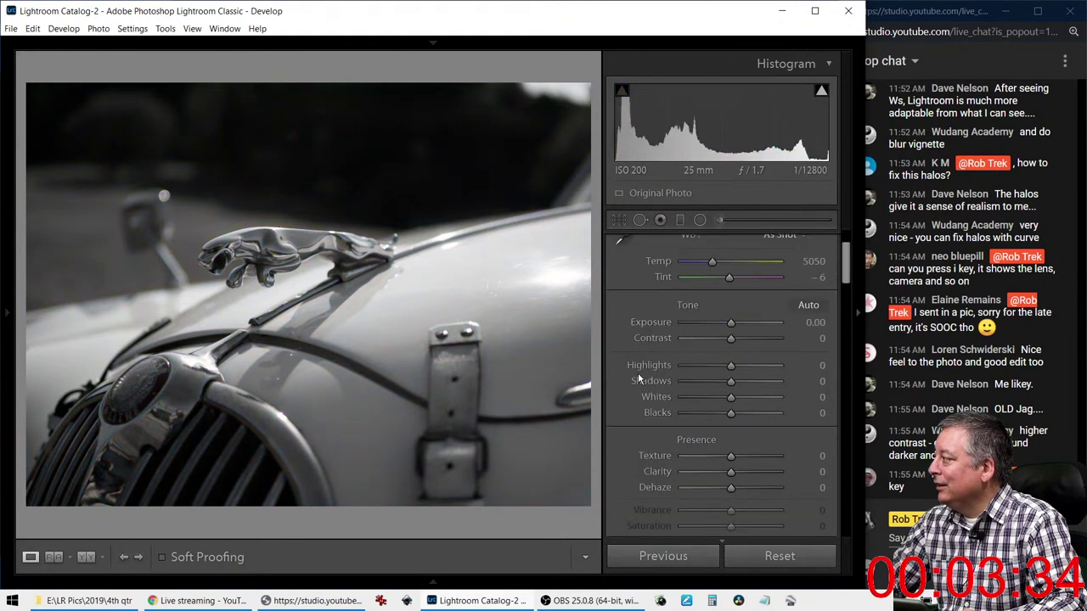
left_click(794, 306)
mouse_move(726, 412)
left_mouse_down()
mouse_move(701, 414)
mouse_move(743, 401)
left_mouse_up()
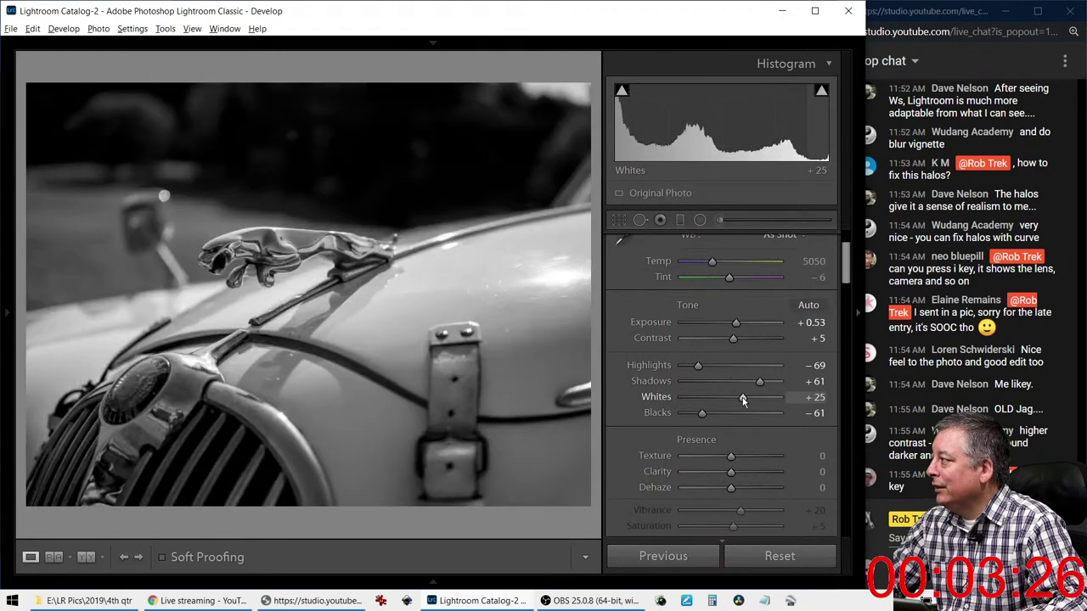
left_click_drag(698, 365, 684, 366)
Set Texture to +6, Clarity to +12 and Dehaze to +63, and raise Exposure to +1.25
left_click_drag(720, 485, 733, 456)
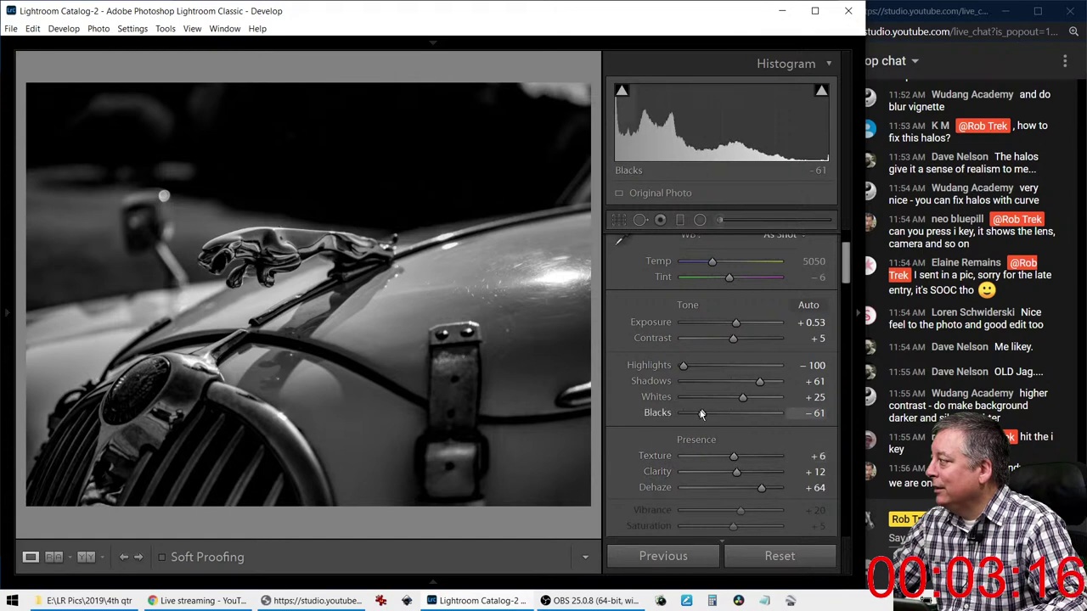
left_click_drag(735, 324, 742, 328)
left_click_drag(760, 488, 761, 493)
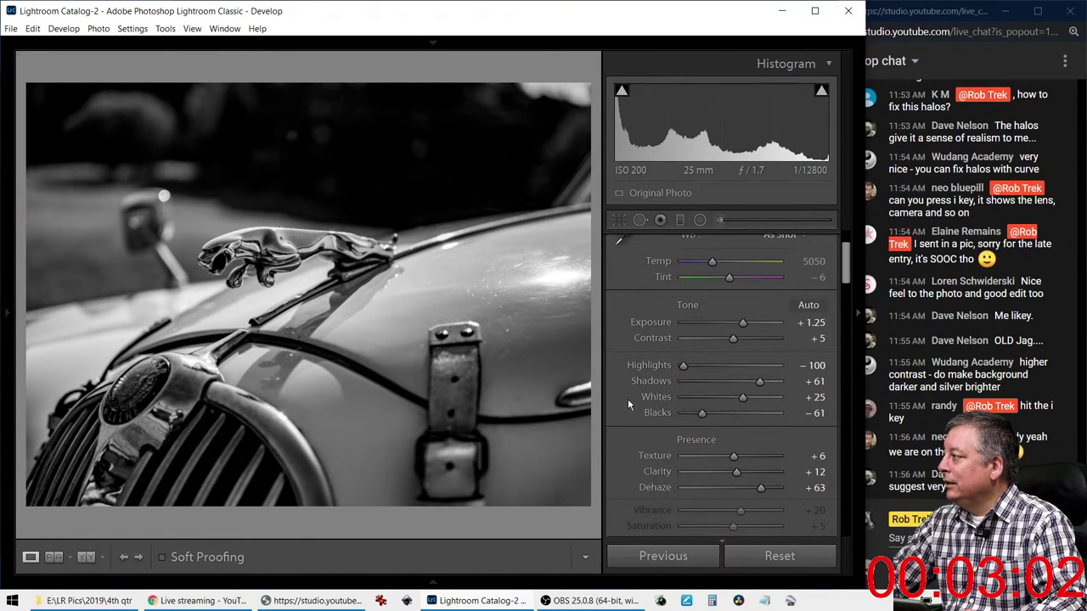
Give the highlights a slight sepia tint with Split Toning, at hue 51 and saturation 19
scroll(627, 398, "down", 4)
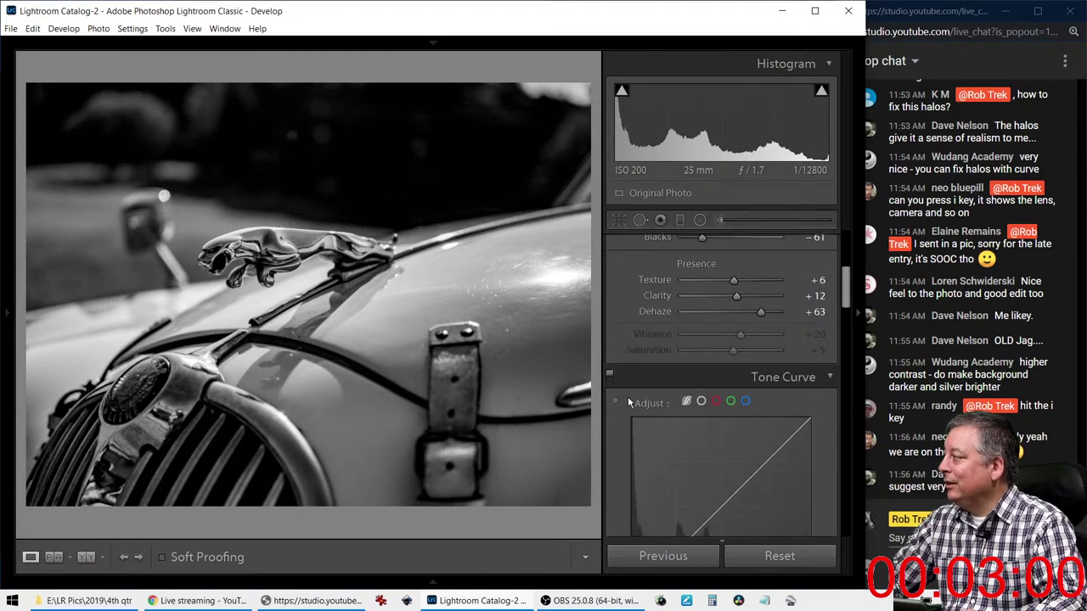
scroll(628, 402, "down", 5)
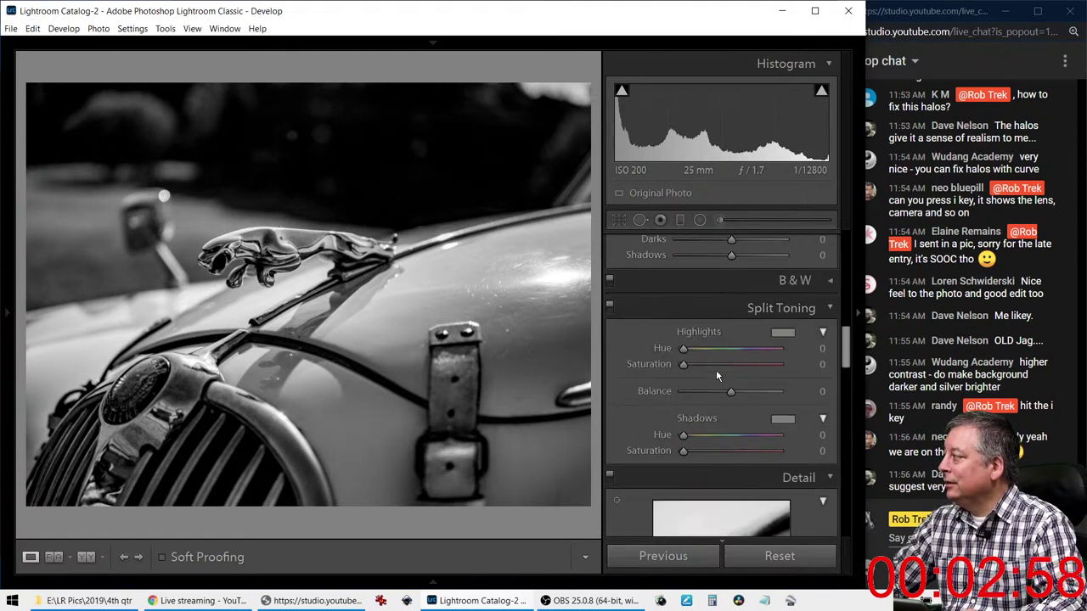
left_click(774, 338)
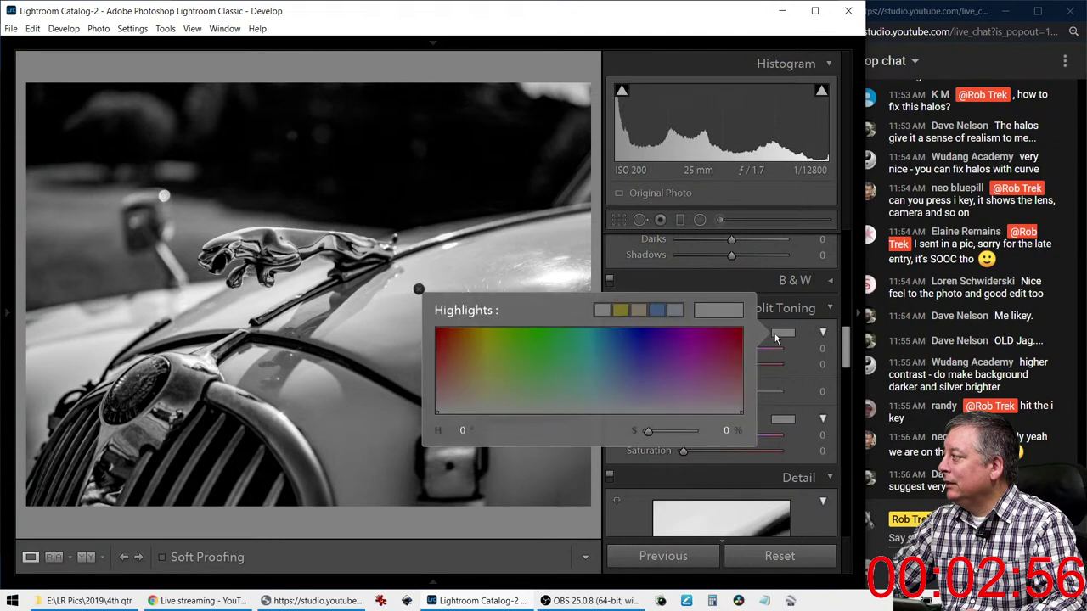
left_click(486, 329)
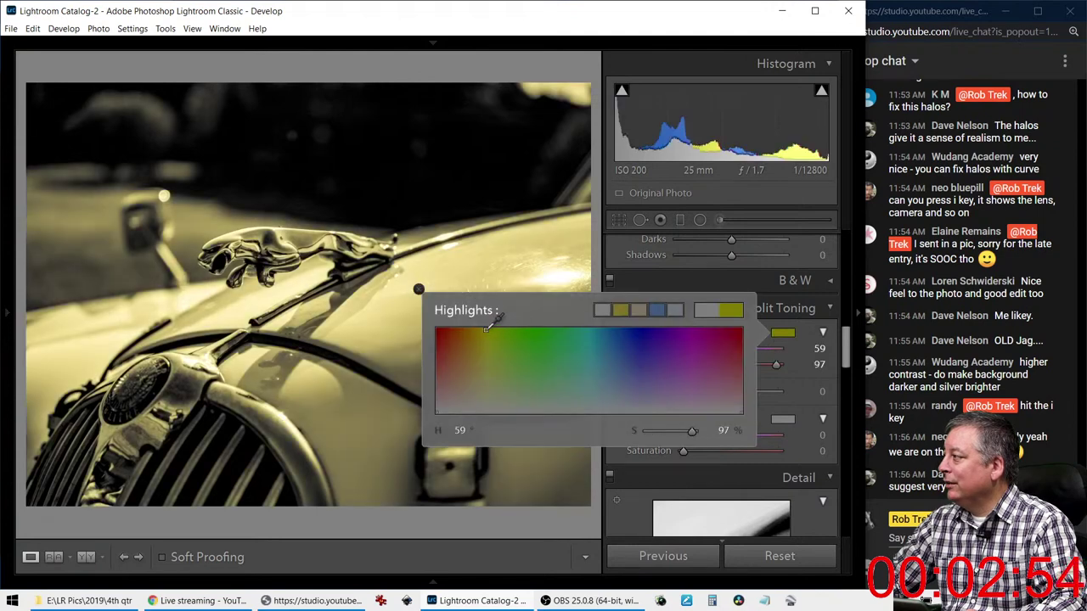
left_click_drag(489, 377, 478, 384)
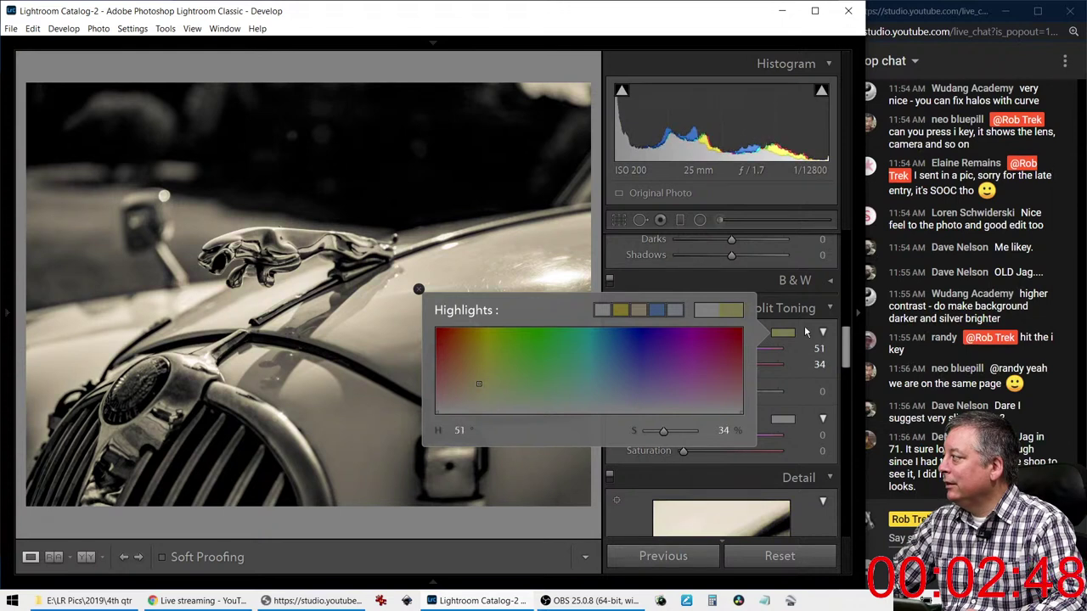
left_click(779, 395)
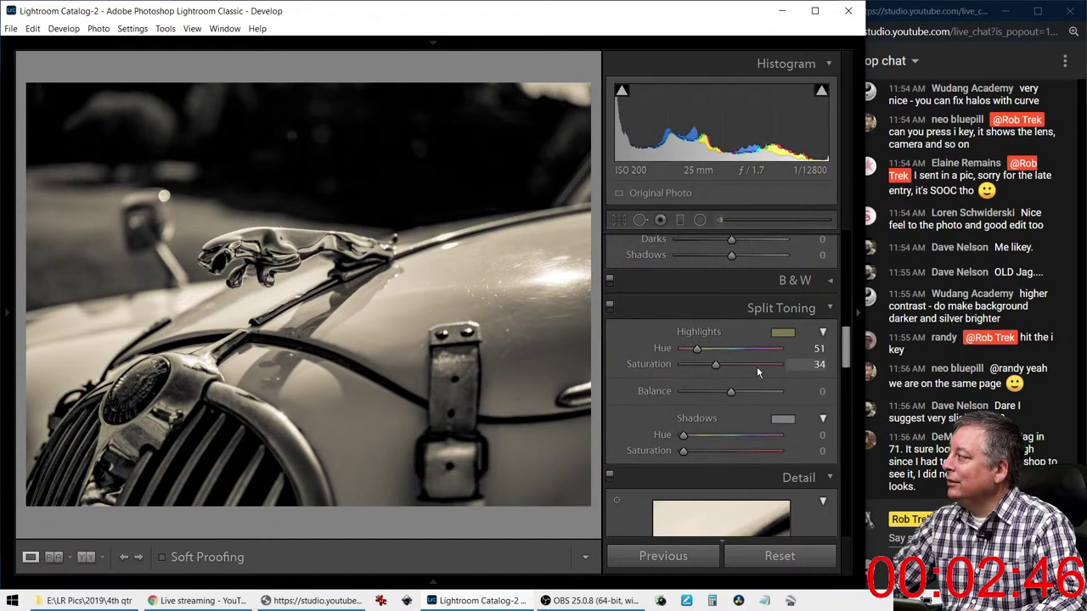
left_click_drag(718, 365, 700, 364)
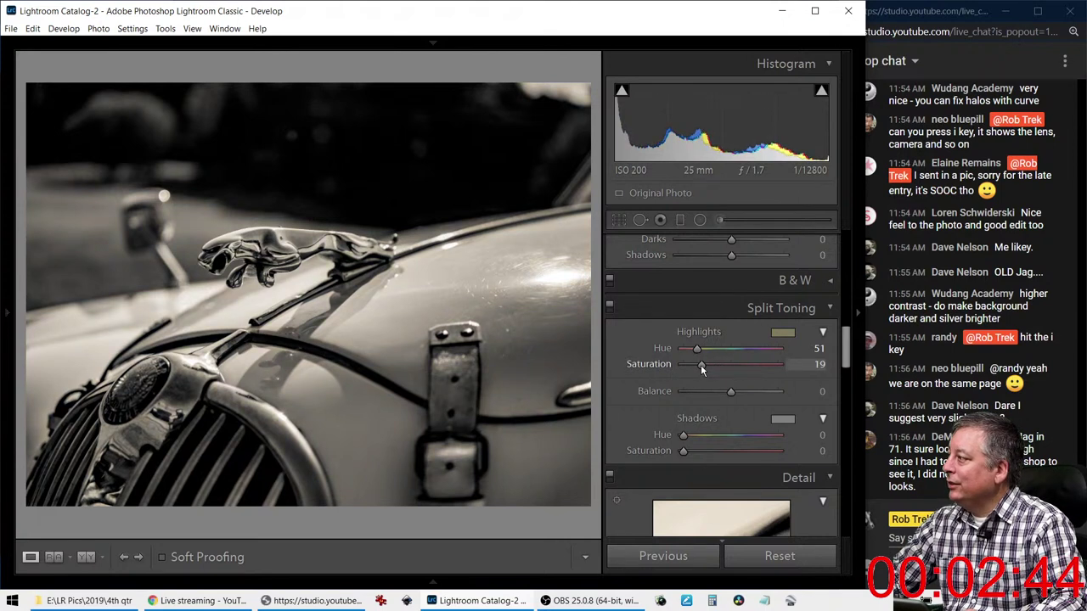
Tint the shadows blue at hue 215, saturation 14, with Balance +46, and compare the photo before and after editing
left_click(776, 422)
left_click(662, 395)
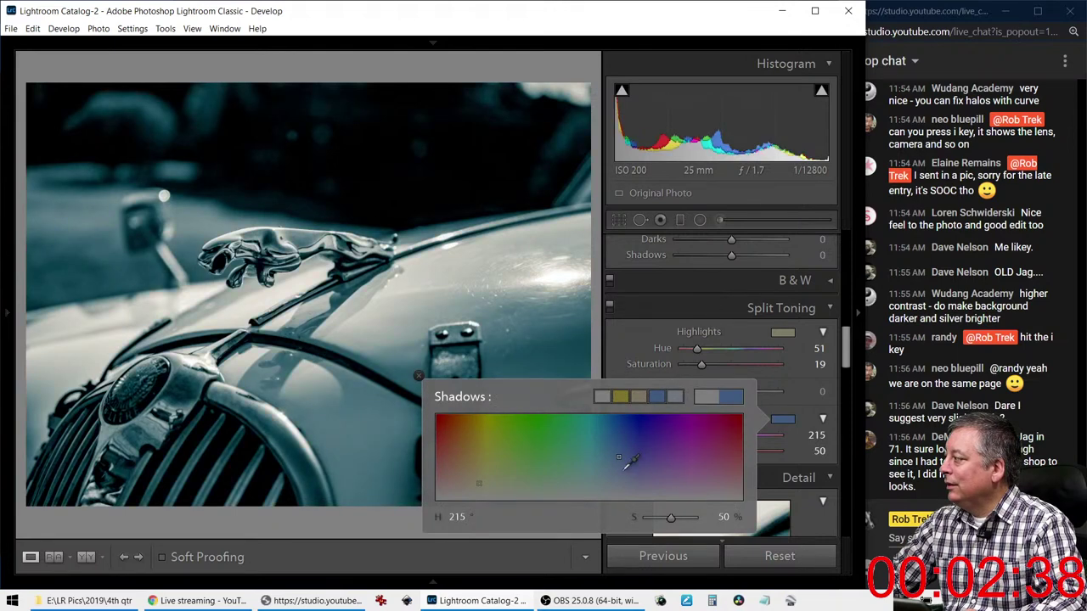
left_click(795, 395)
left_click_drag(737, 451, 697, 451)
left_click_drag(728, 393, 753, 391)
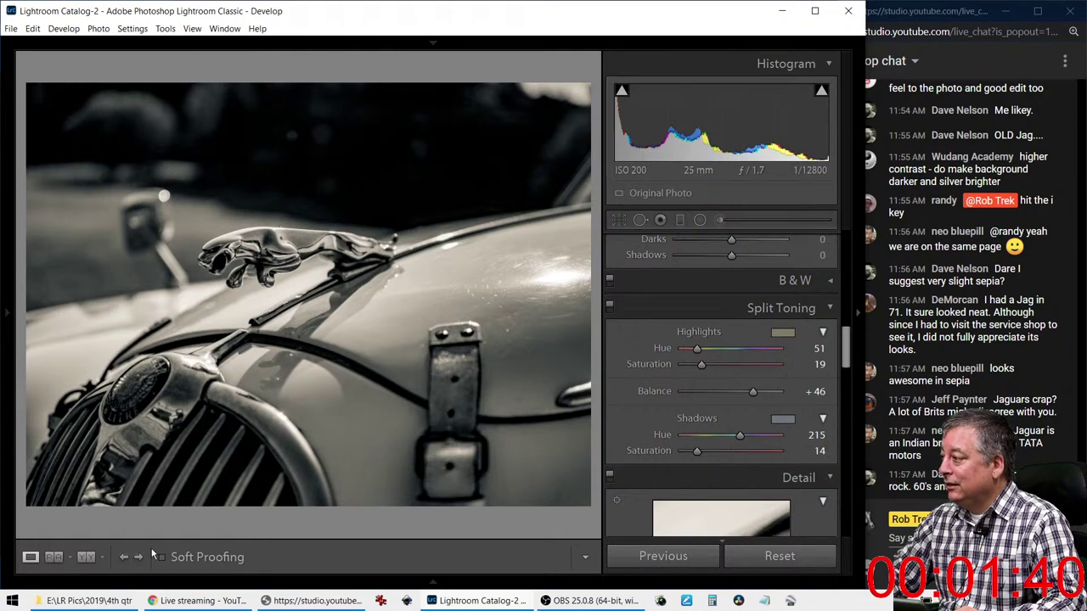
key("y")
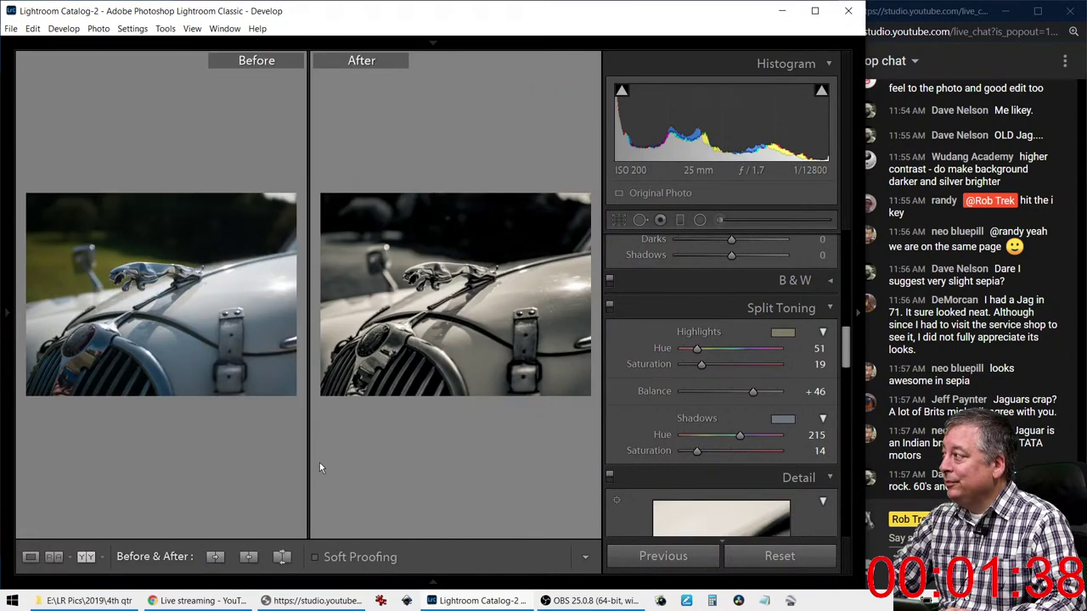
View the edited Jaguar photo full screen, and switch from the before/after comparison back to the single image
left_click(415, 218)
key("Tab")
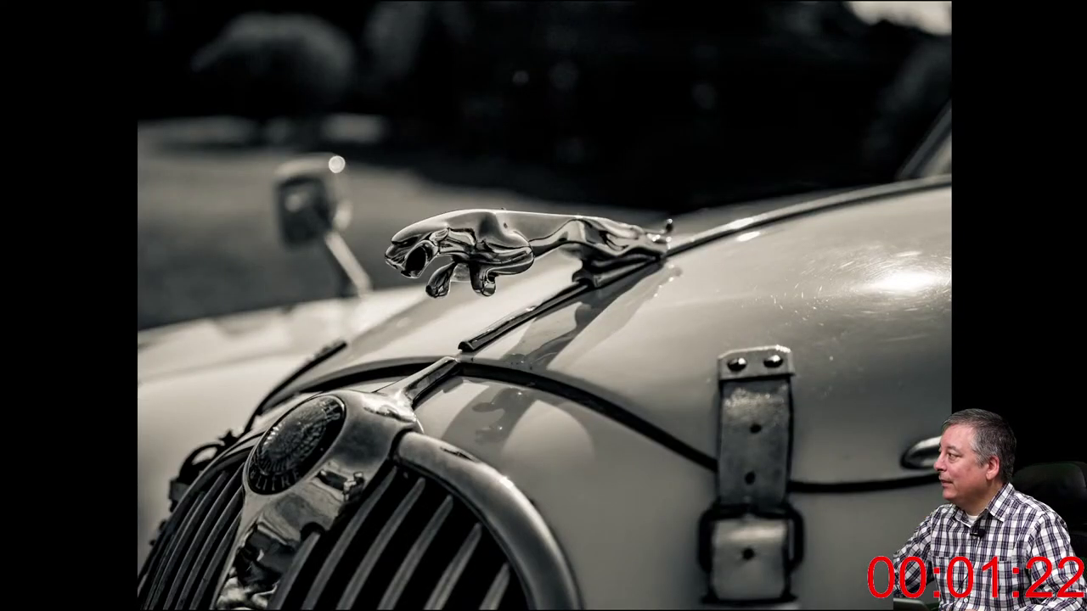
key("f")
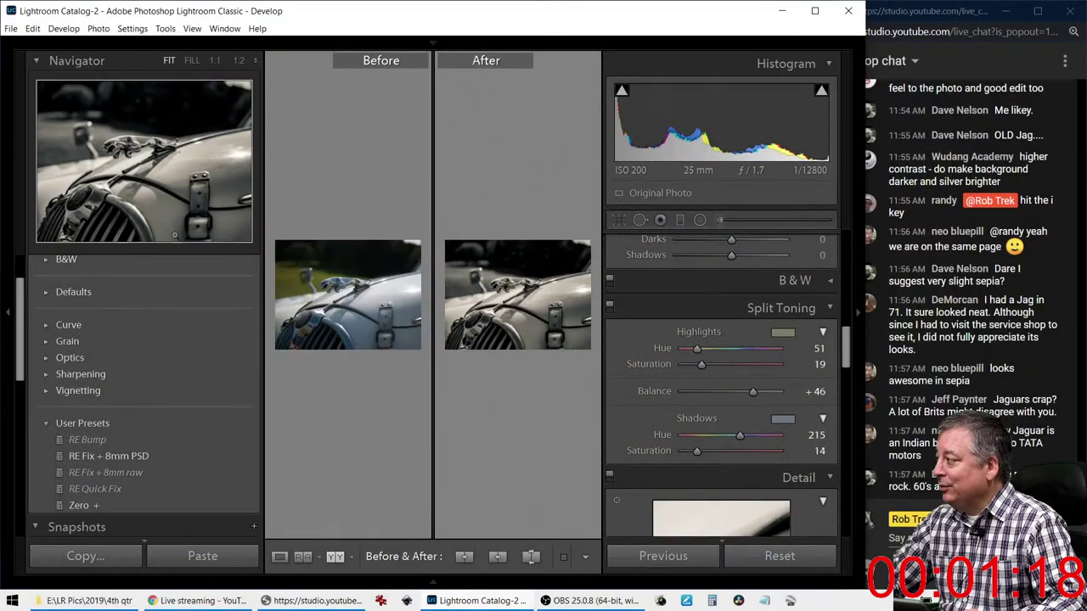
left_click(207, 446)
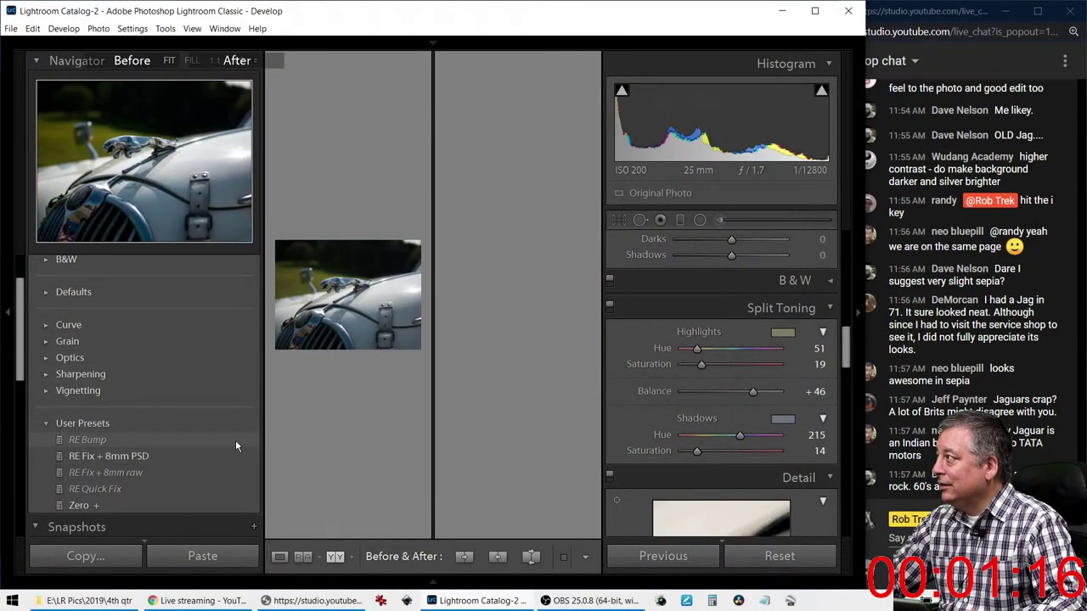
key("Tab")
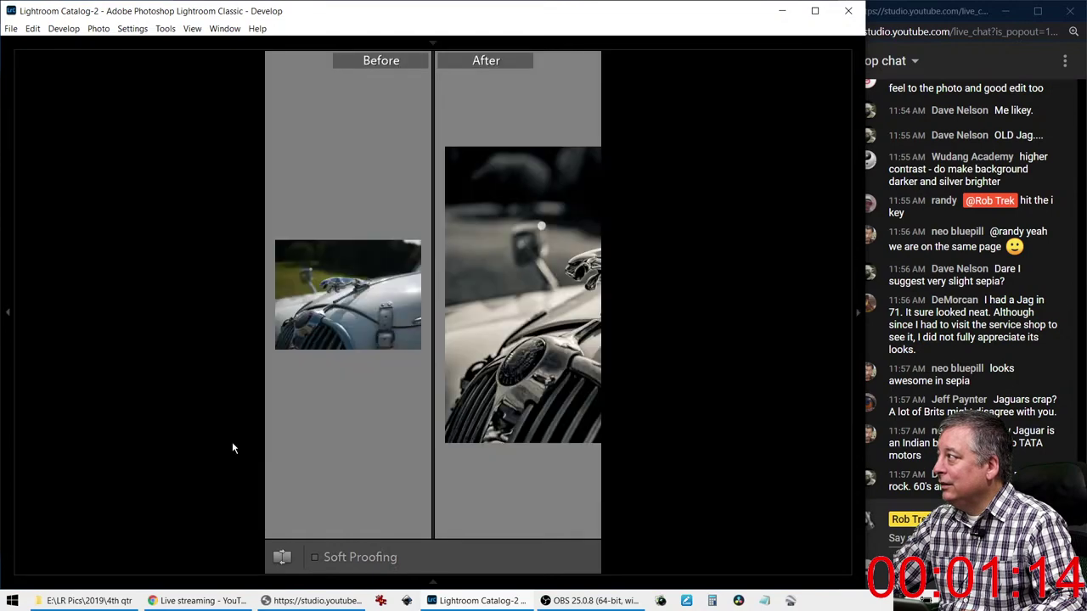
key("Tab")
key("y")
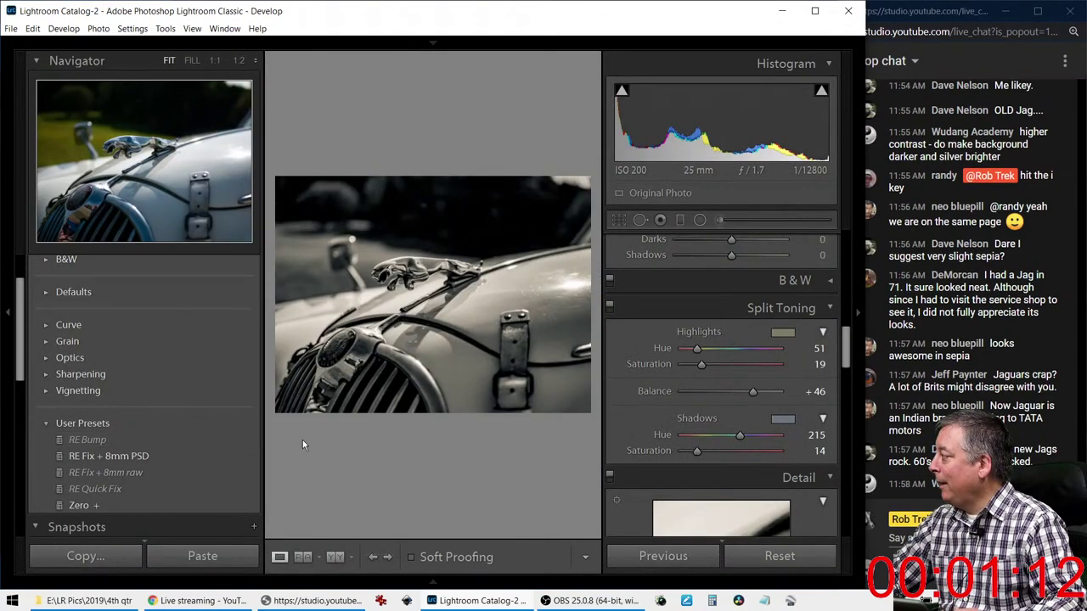
Reset the Jaguar photo with the Zero + user preset, and open the next photo, the backlit dog, in a larger view
left_click(181, 503)
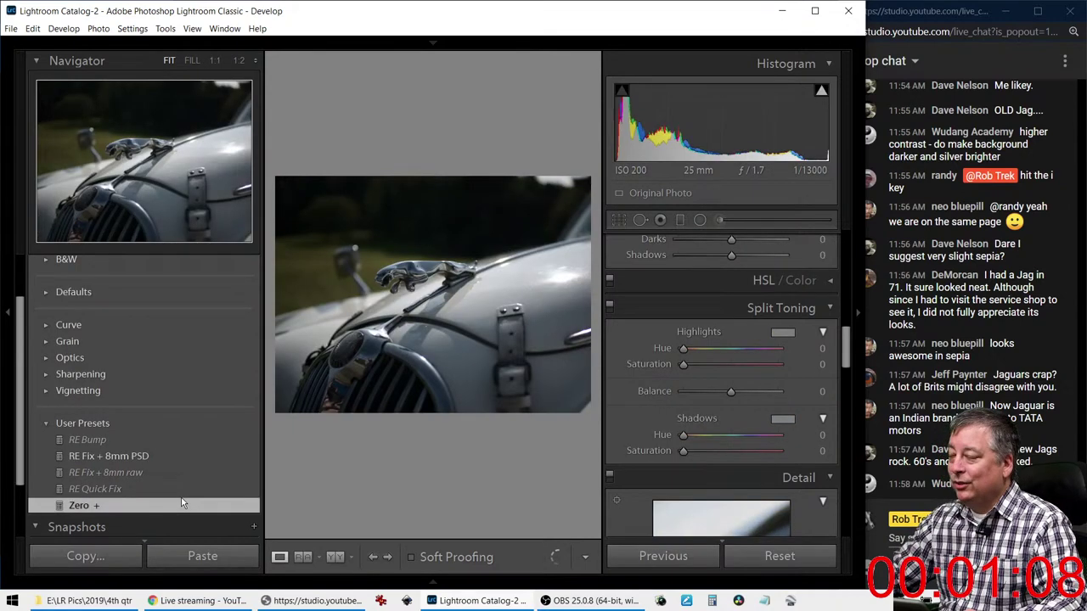
key("Right")
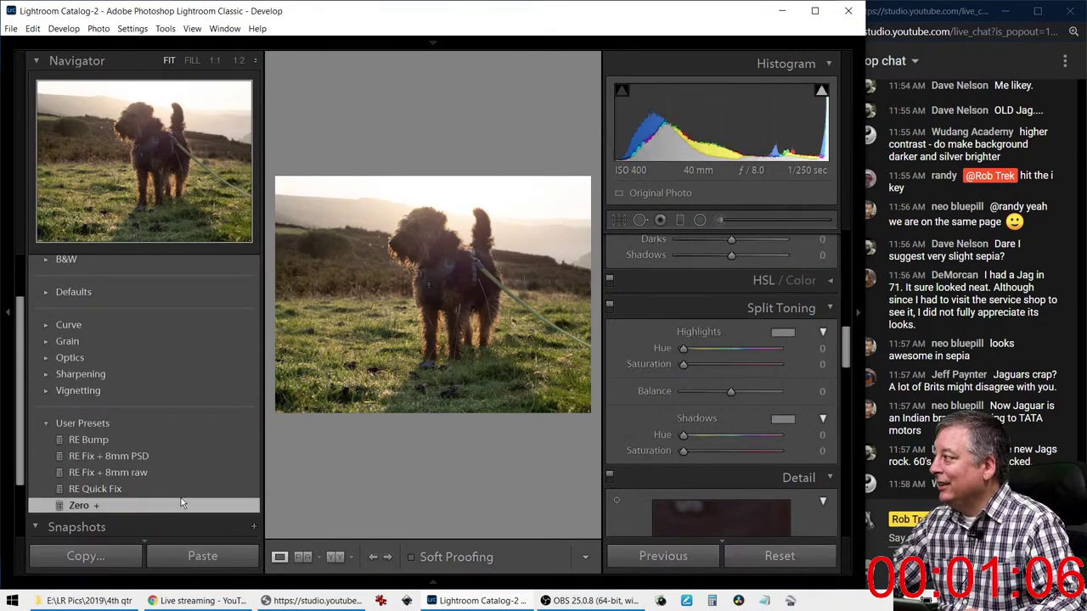
mouse_move(175, 584)
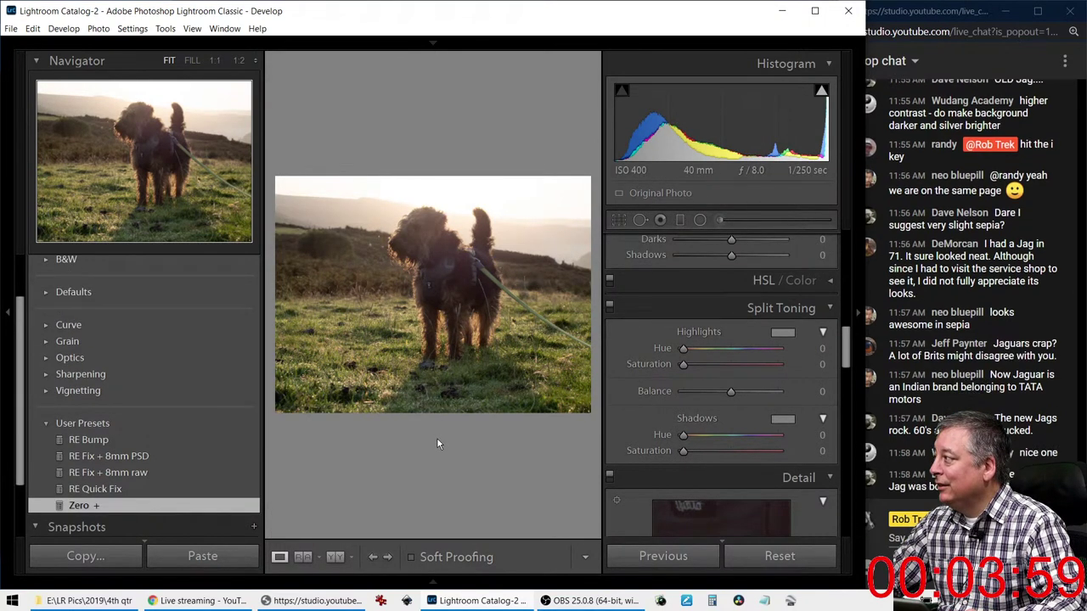
left_click(8, 311)
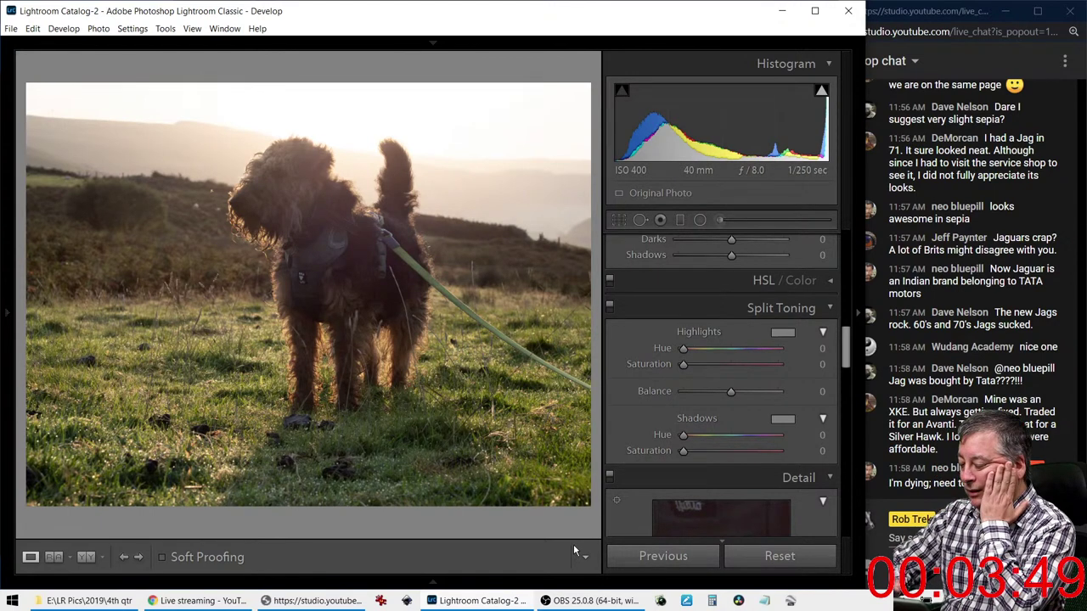
Check the dog photo's file details and camera exposure settings in the info overlay
key("i")
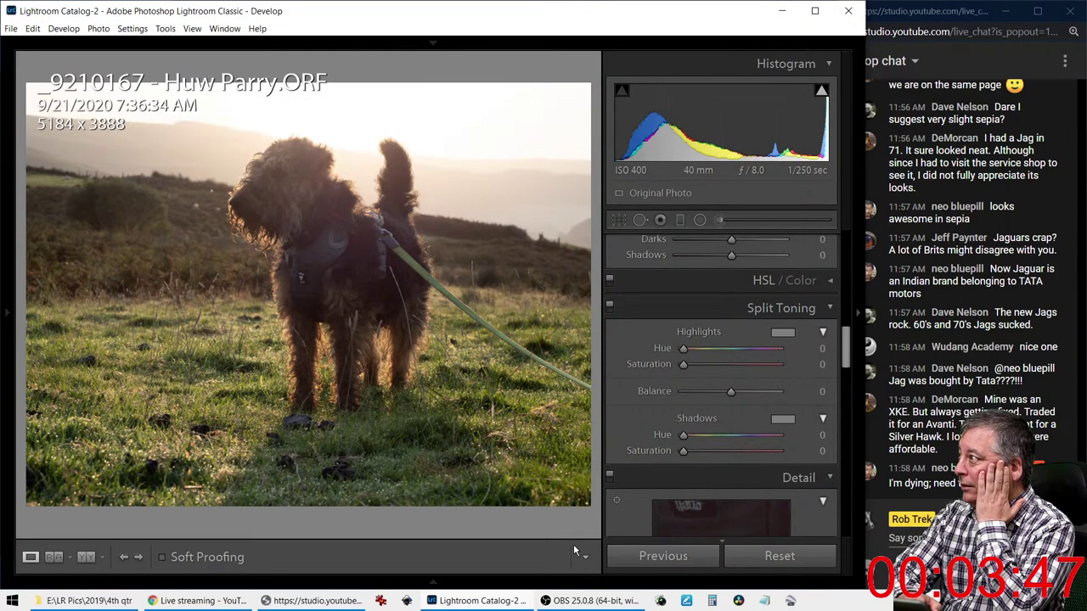
key("i")
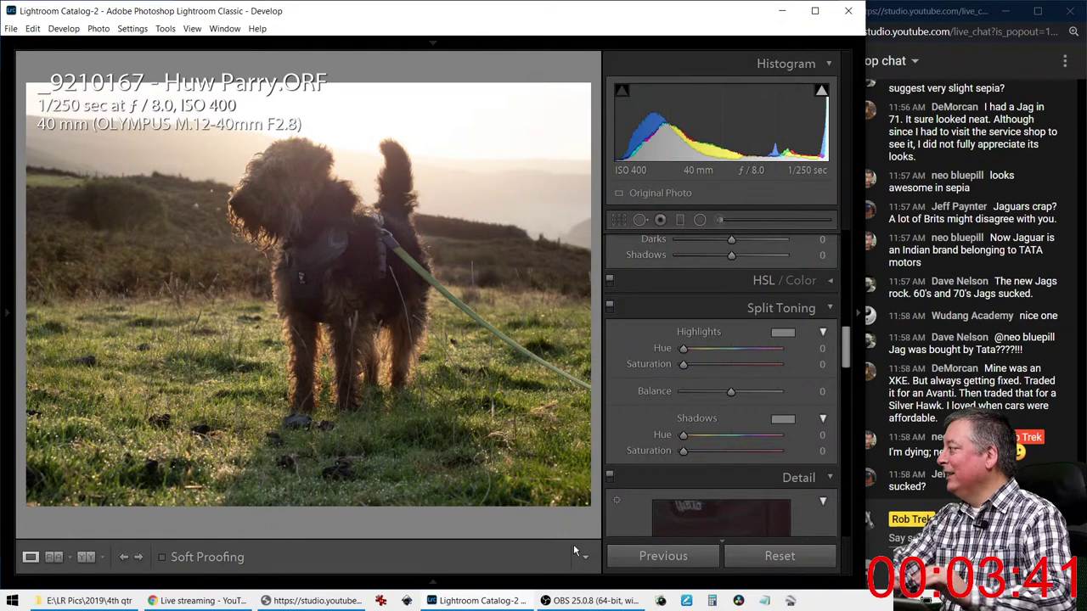
mouse_move(599, 605)
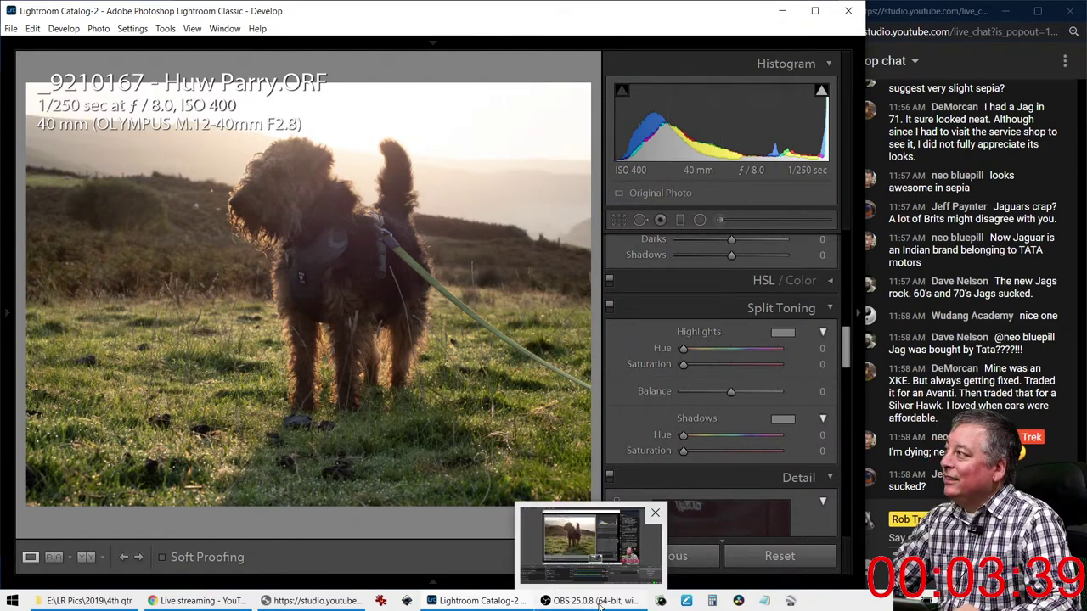
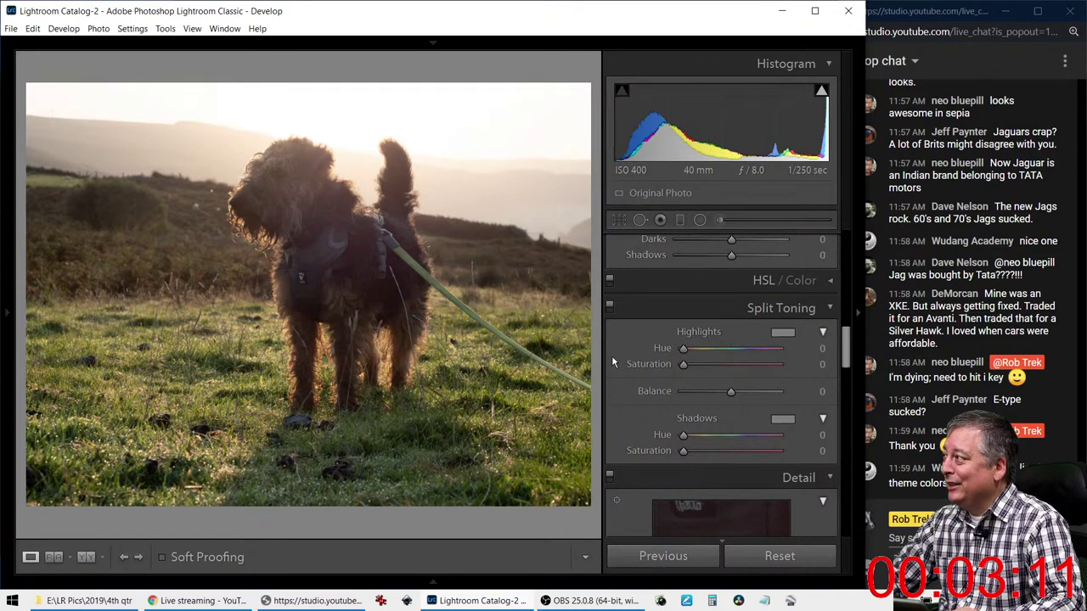
Set the dog photo's Highlights to -100 and Blacks to -38
scroll(638, 376, "up", 3)
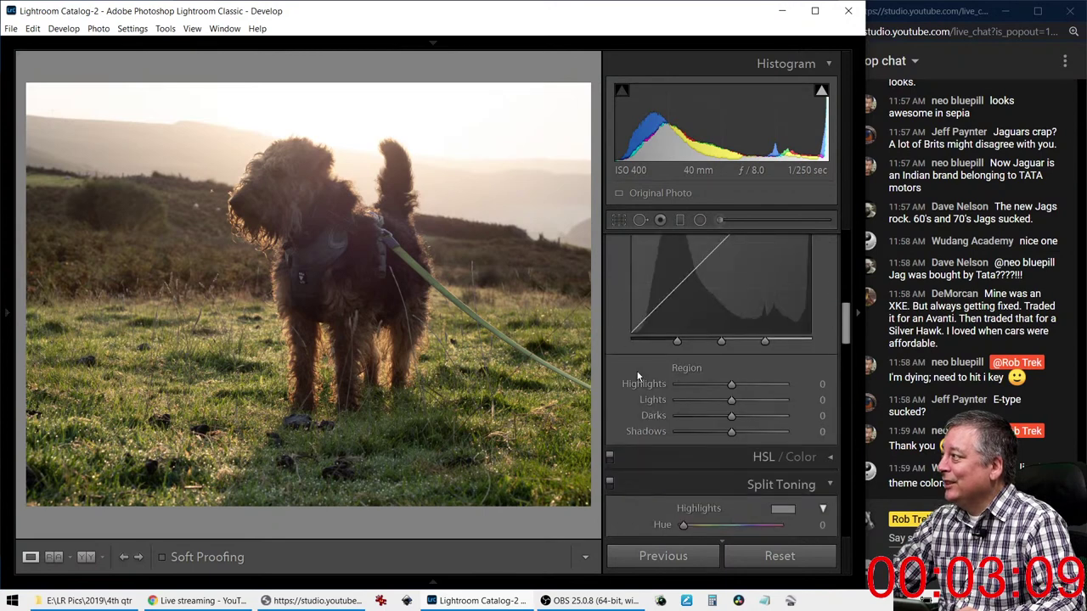
scroll(638, 376, "up", 7)
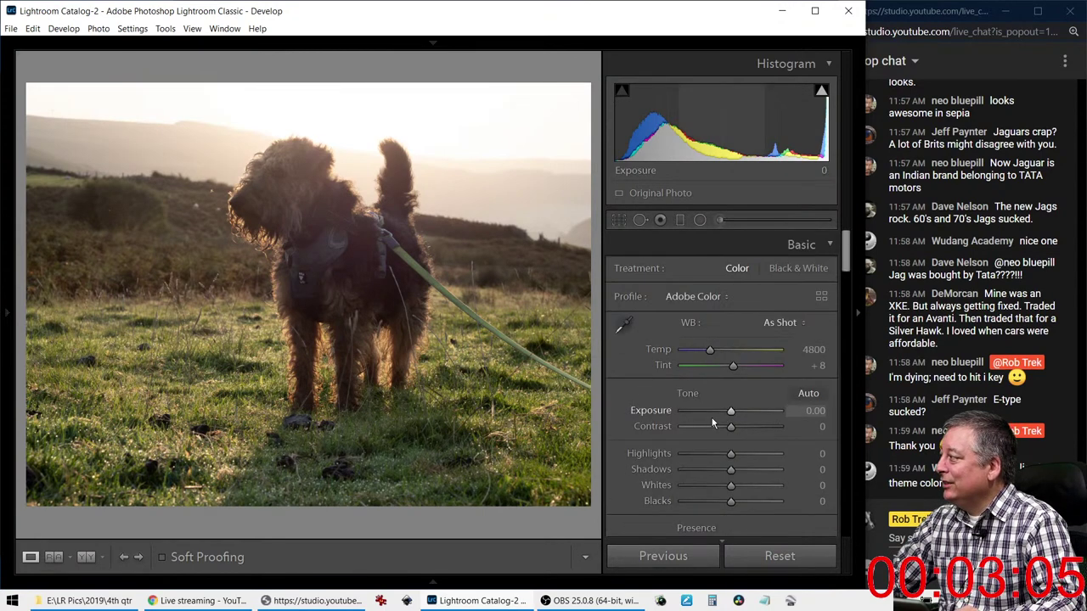
left_click_drag(730, 453, 681, 459)
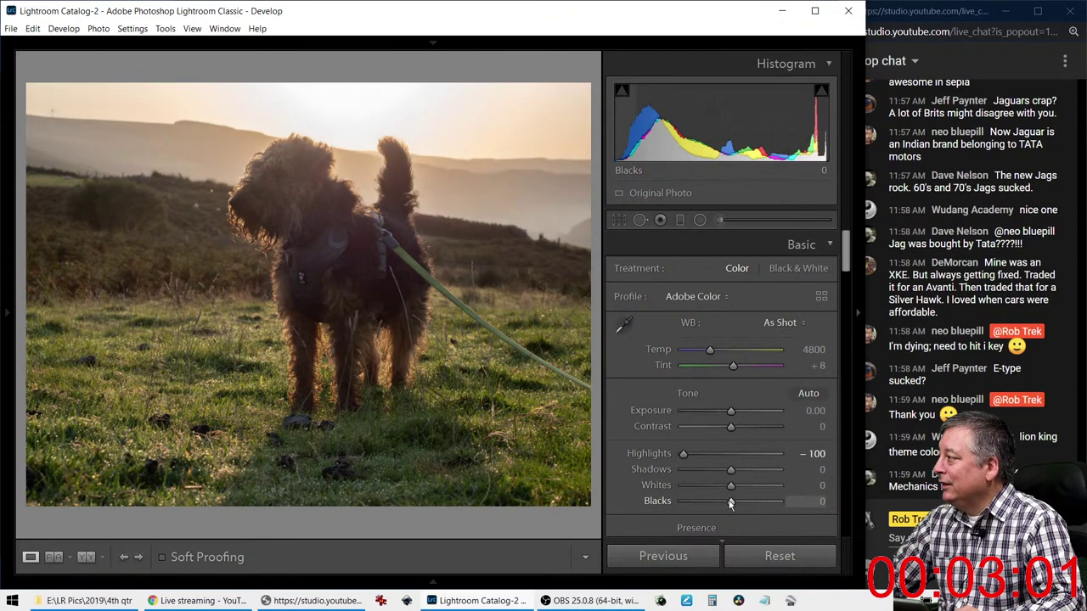
left_click_drag(730, 502, 712, 503)
Set the dog photo's Vibrance to -63, Dehaze to +31 and Saturation to +32
scroll(696, 462, "down", 3)
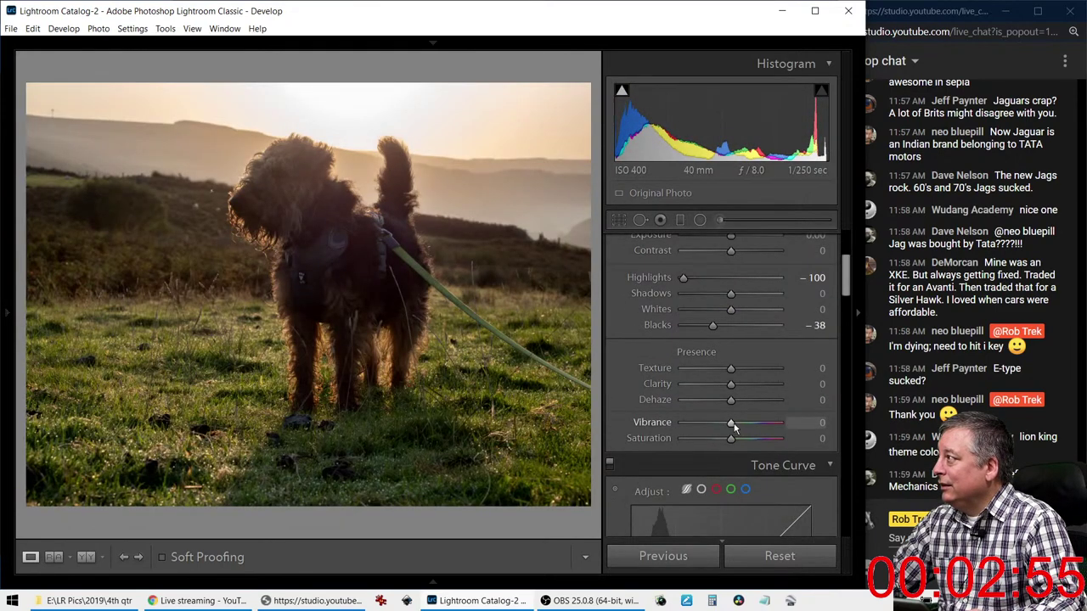
left_click_drag(732, 422, 757, 441)
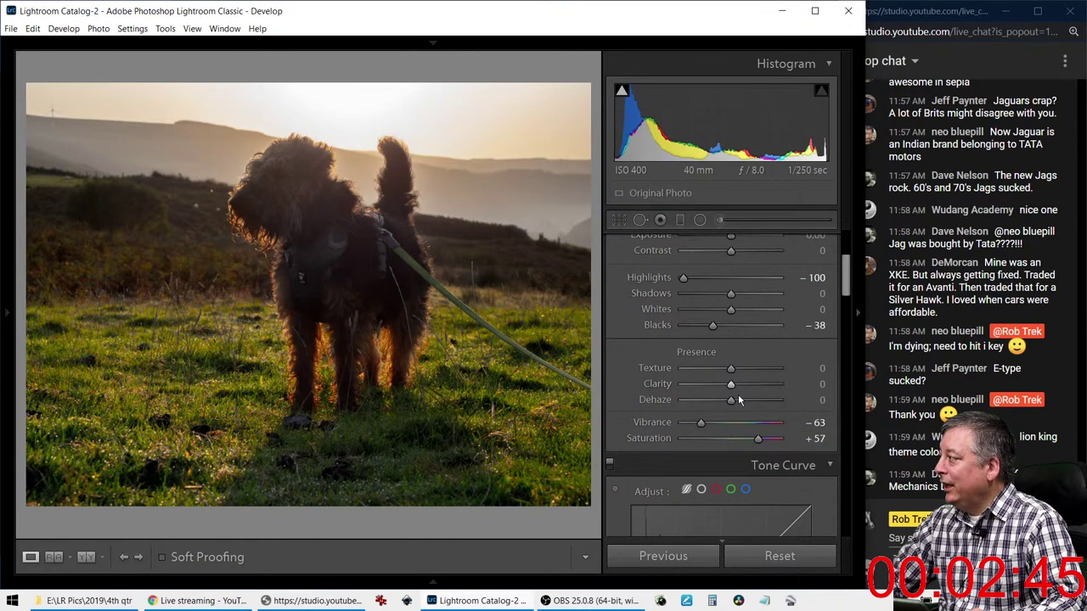
left_click_drag(730, 401, 745, 401)
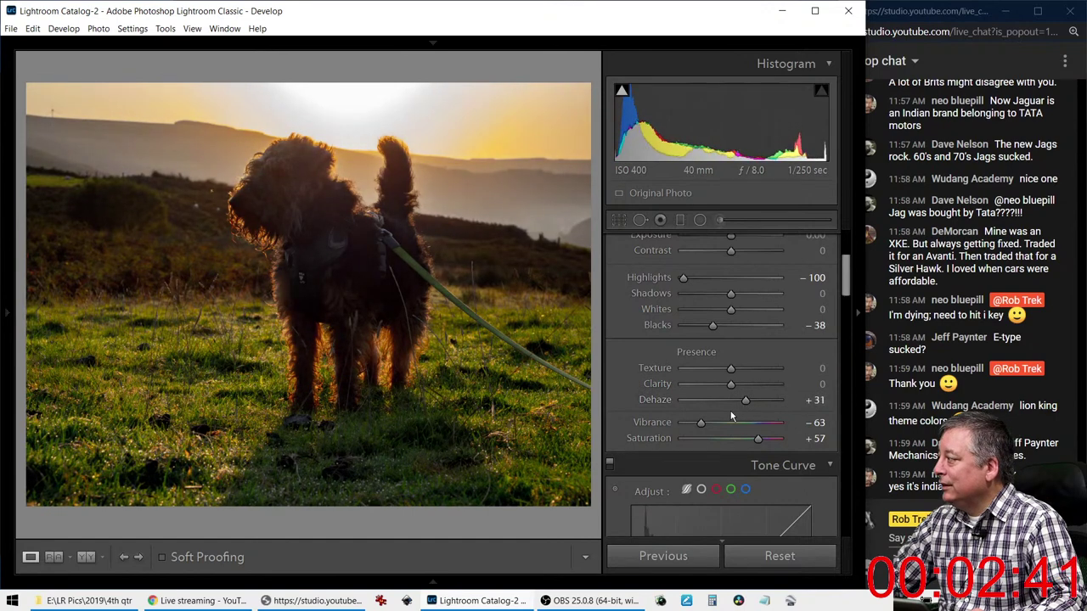
left_click_drag(756, 438, 746, 438)
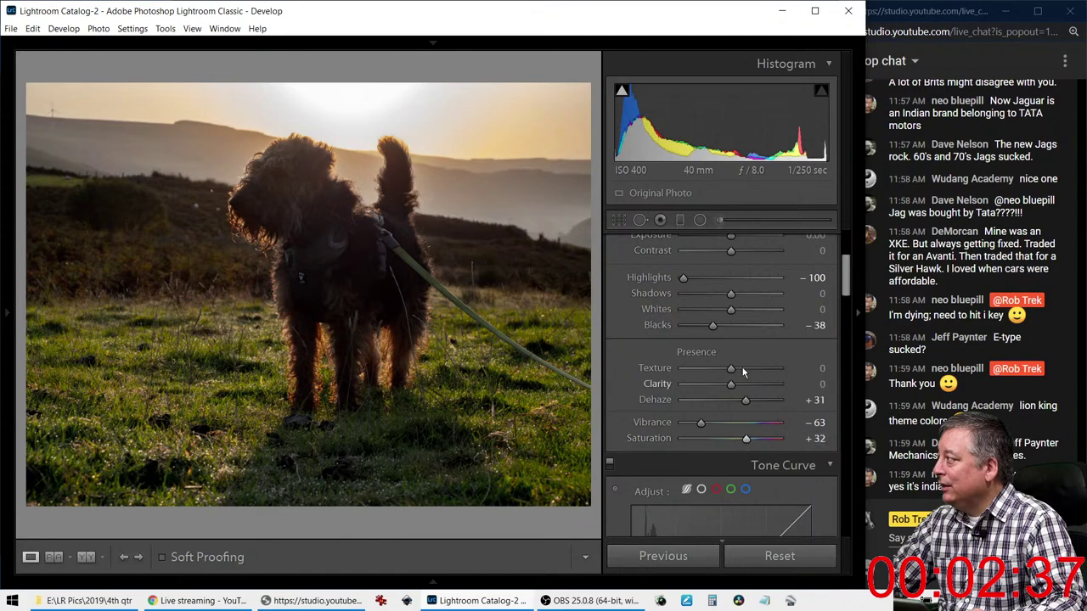
Refine the dog photo's tones with Shadows at +19, Whites at +10 and Blacks at -48
left_click_drag(730, 293, 761, 296)
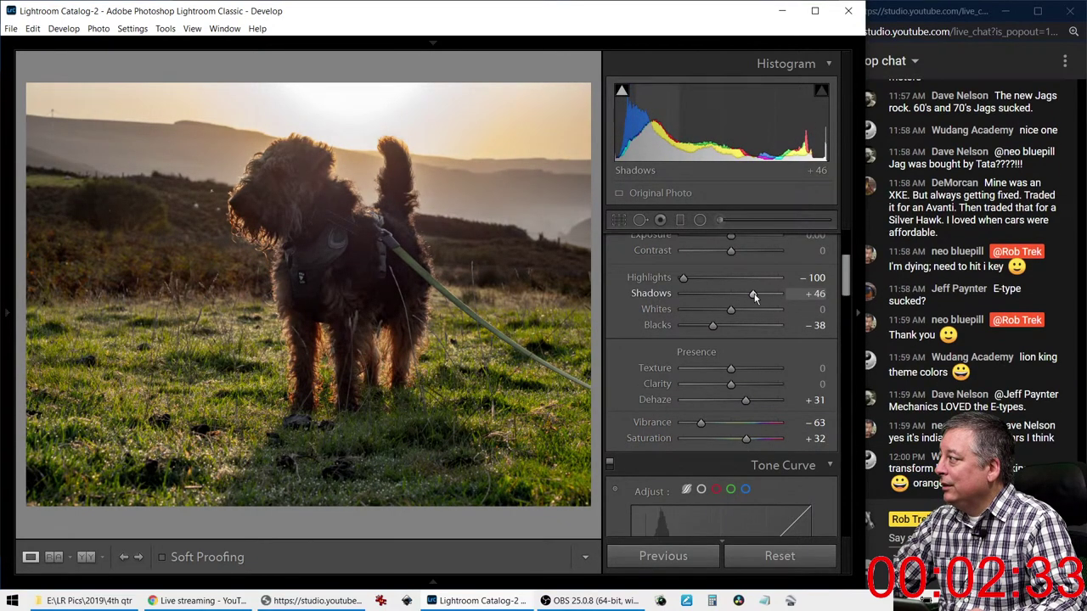
double_click(754, 298)
left_click_drag(755, 297, 703, 325)
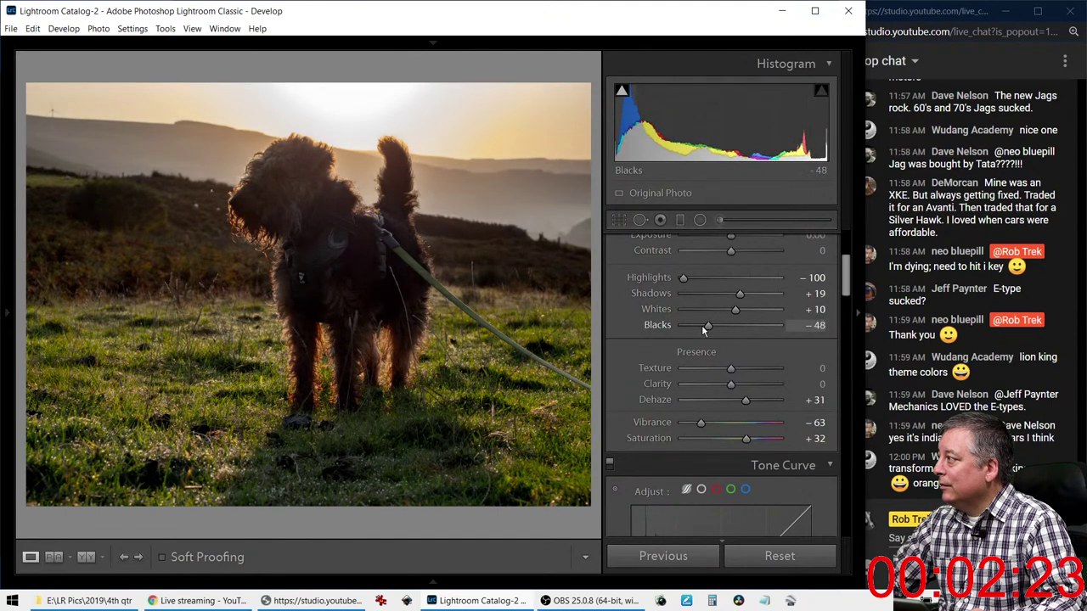
Reset the Adjustment Brush effects, set Exposure to 0.30 and Shadows to 68, and paint over the dog's head
left_click(721, 222)
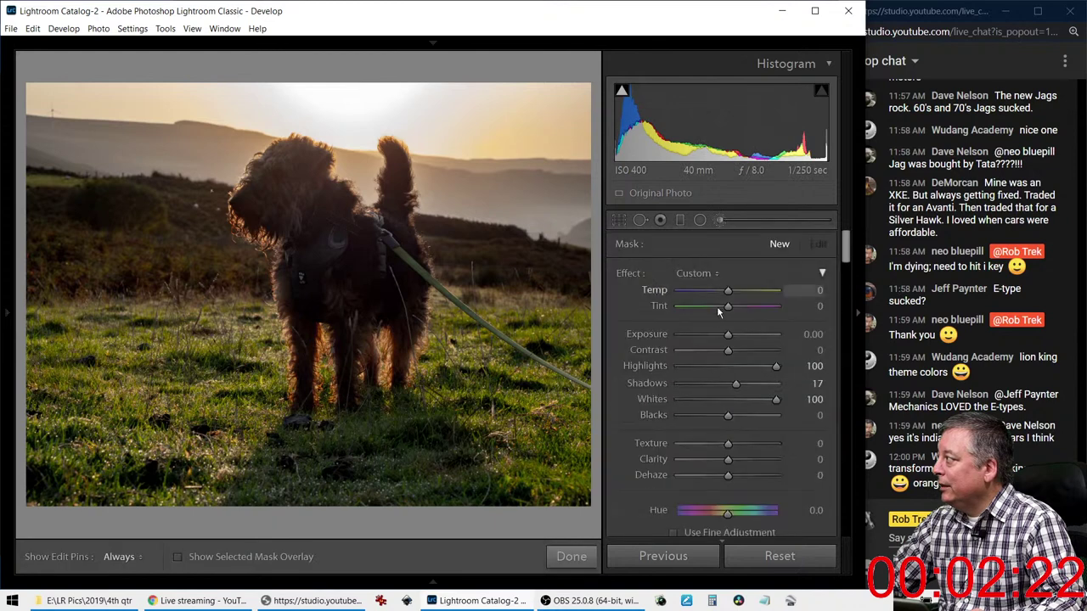
double_click(638, 277)
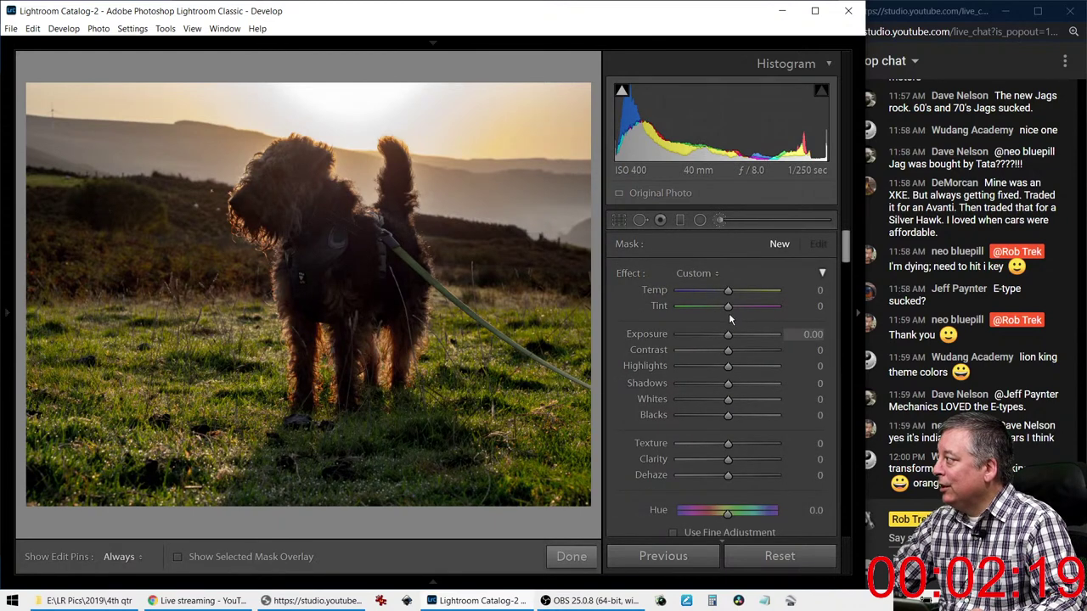
left_click_drag(728, 335, 732, 334)
left_click_drag(757, 387, 760, 383)
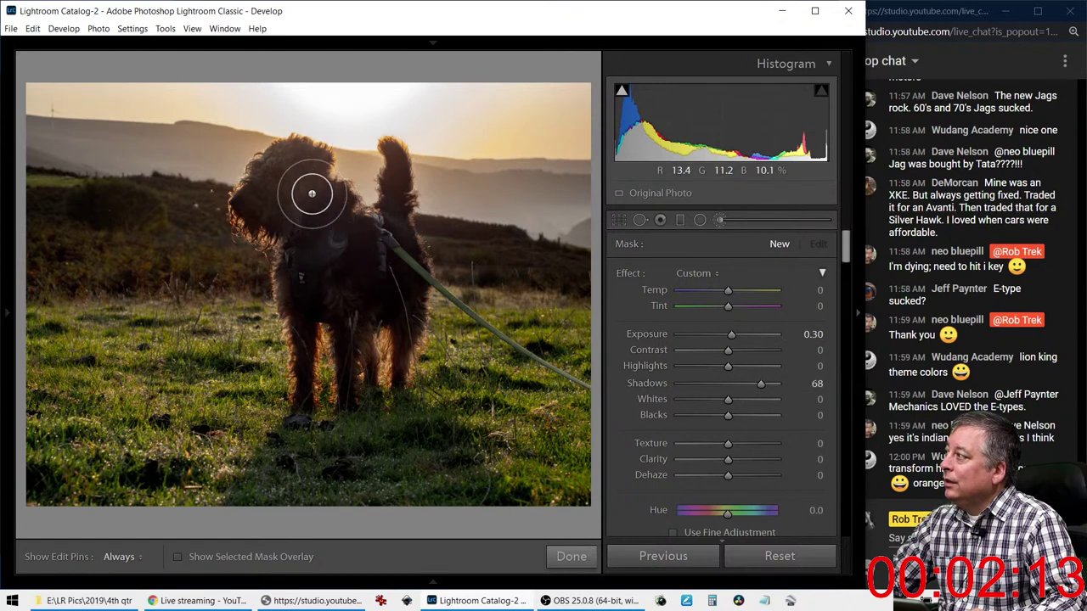
left_click_drag(338, 241, 301, 192)
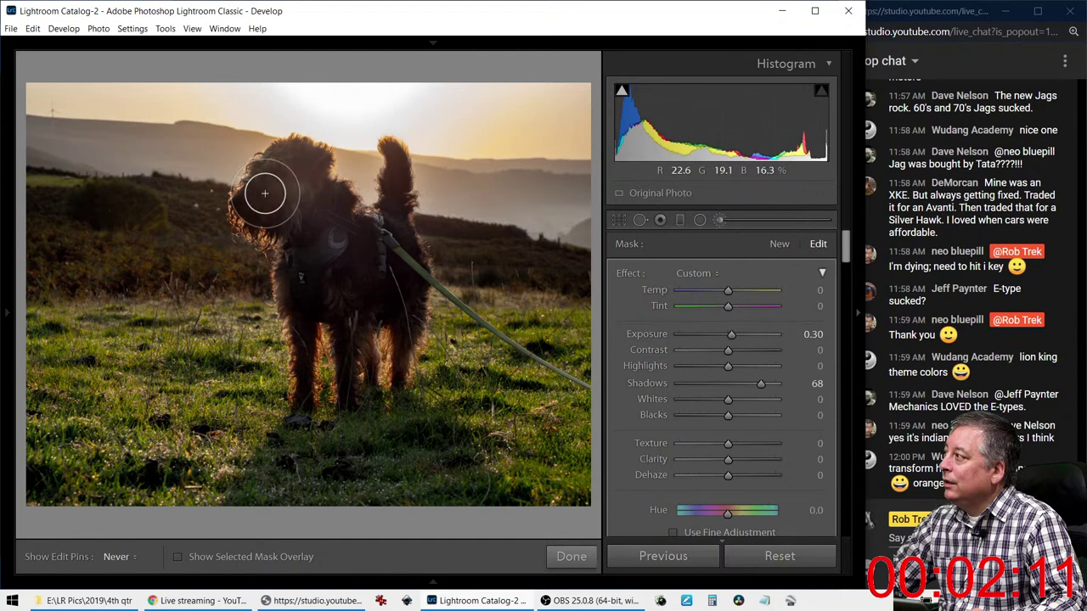
Set the brushed area on the dog to Texture 22, Clarity 19 and Dehaze 31
mouse_move(731, 475)
left_mouse_down()
mouse_move(779, 484)
mouse_move(742, 488)
left_mouse_up()
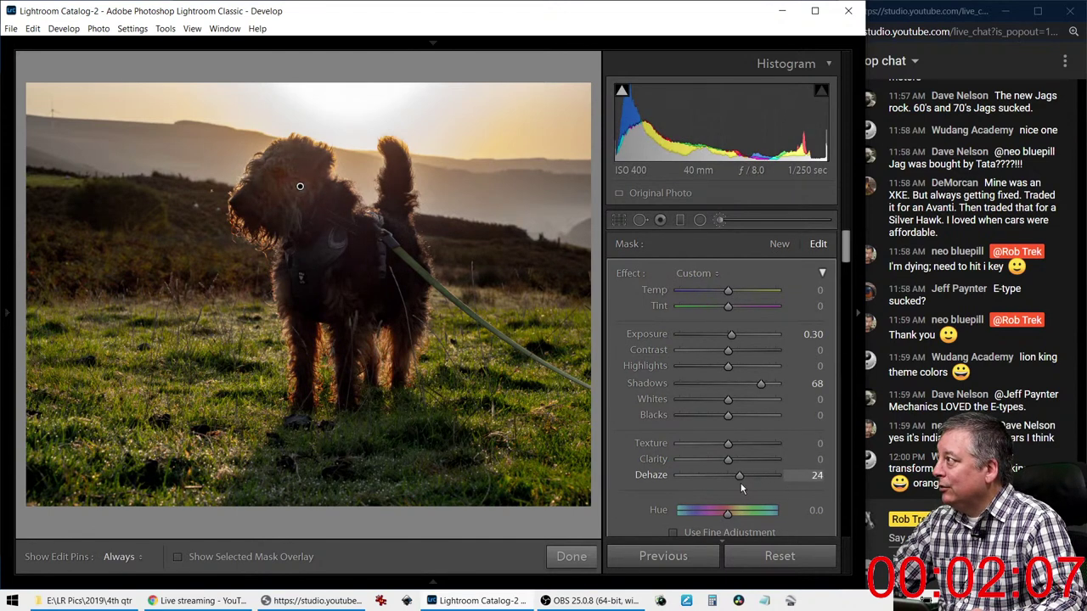
scroll(735, 467, "up", 2)
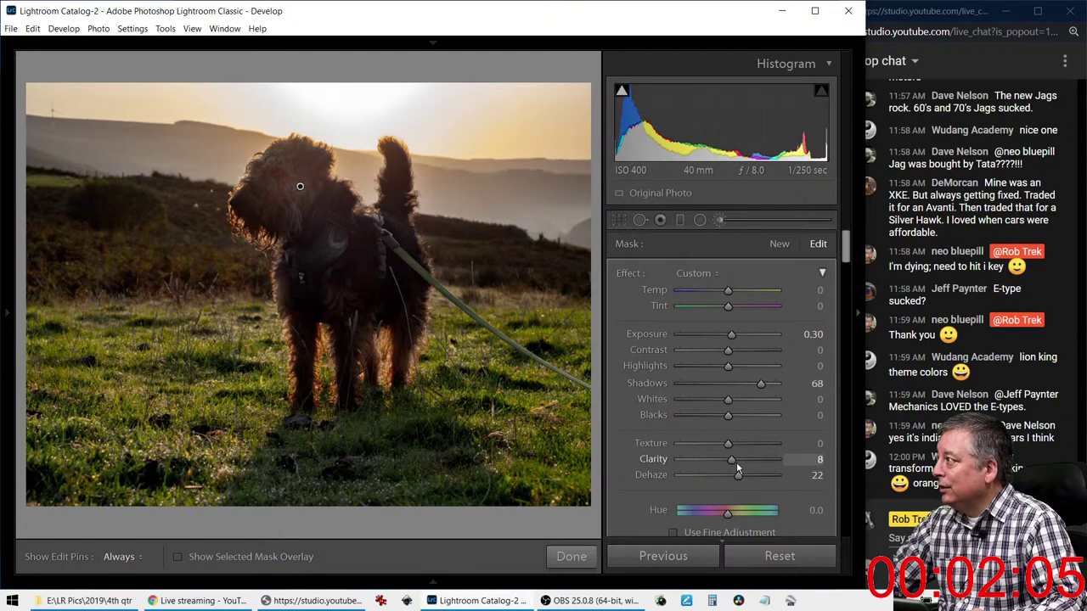
scroll(739, 441, "up", 6)
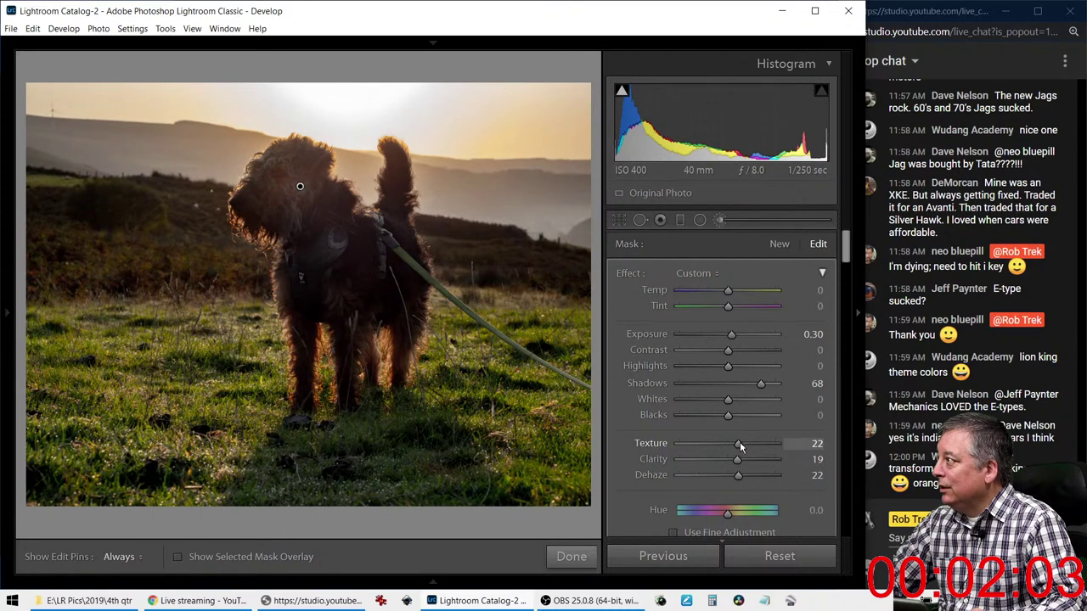
left_click_drag(738, 477, 743, 476)
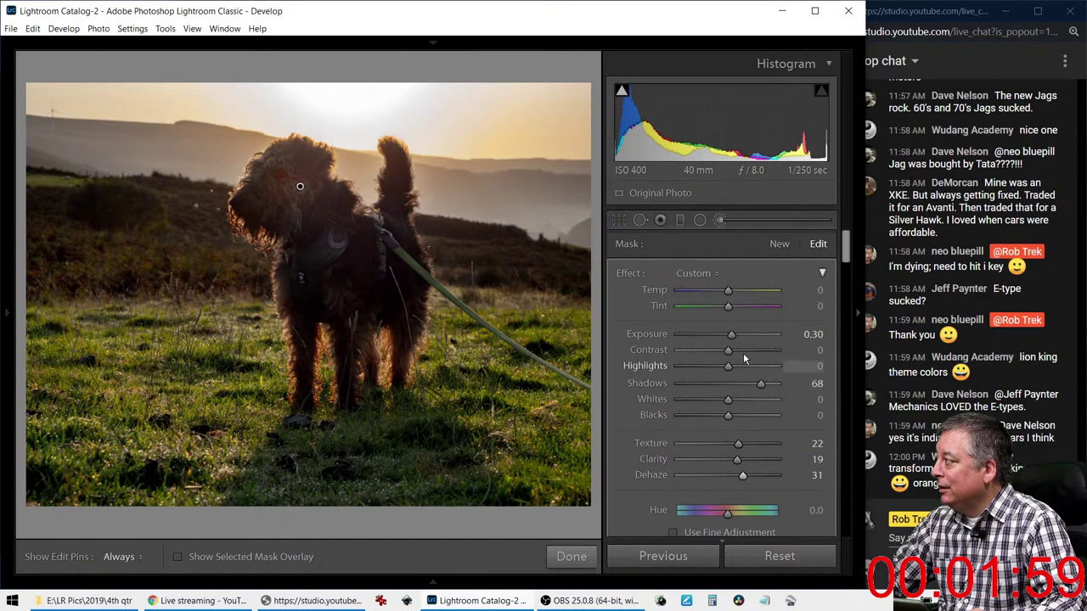
Reset the brushed area's Exposure to 0, set its Shadows to 56 and Sharpness to -27, and hide the edit pin
double_click(731, 338)
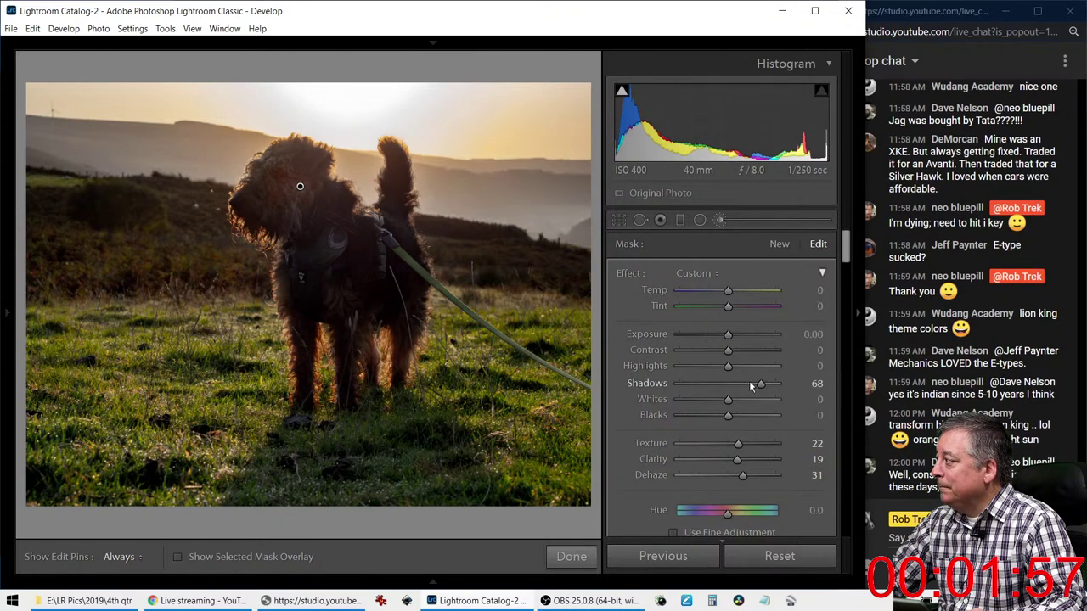
left_click_drag(755, 384, 749, 384)
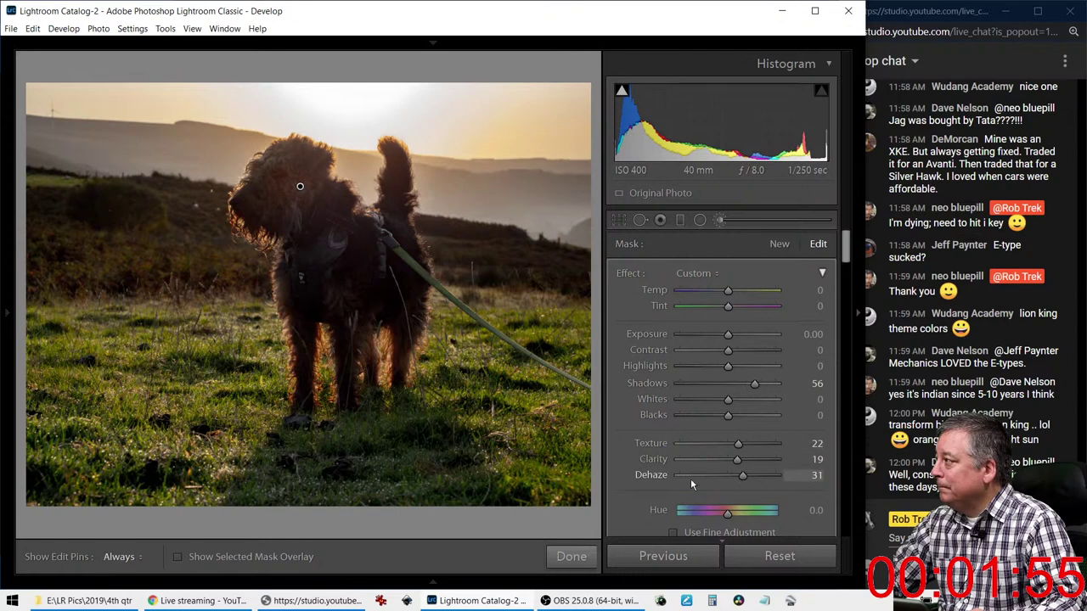
scroll(657, 467, "down", 2)
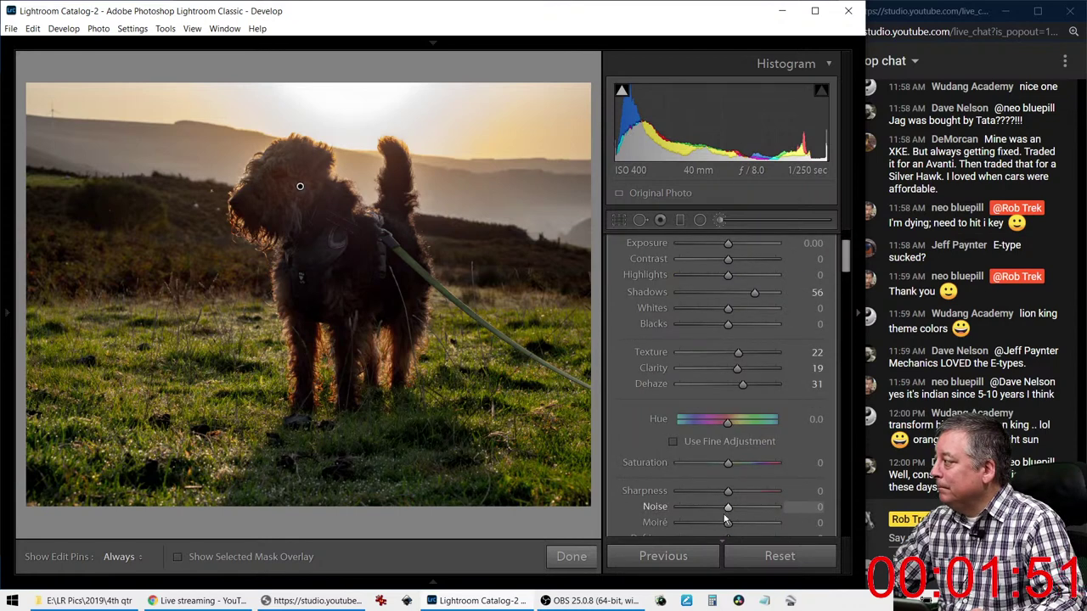
scroll(677, 481, "down", 2)
mouse_move(728, 400)
left_mouse_down()
mouse_move(689, 397)
mouse_move(719, 399)
left_mouse_up()
scroll(365, 266, "down", 5)
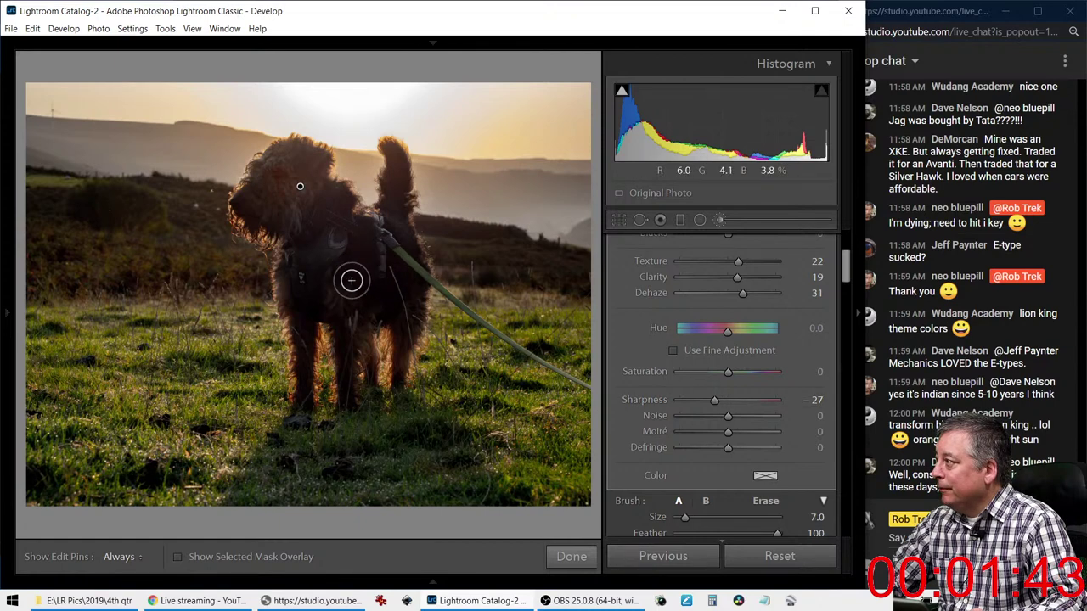
key("h")
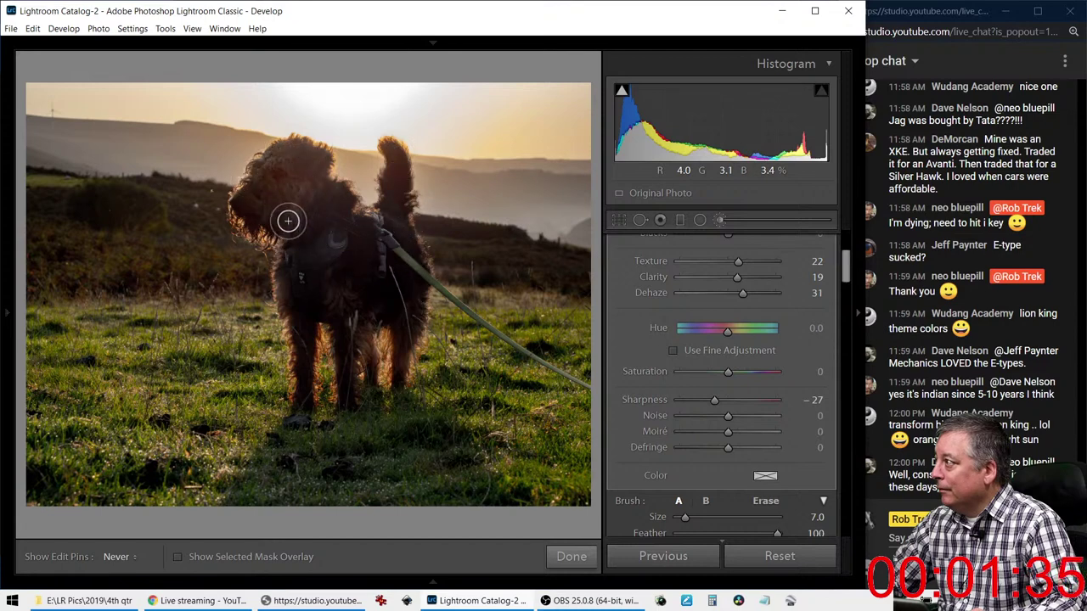
Set the brushed area's Exposure to -0.77, finish the brush adjustment and briefly compare the photo before and after
key("h")
scroll(641, 362, "up", 3)
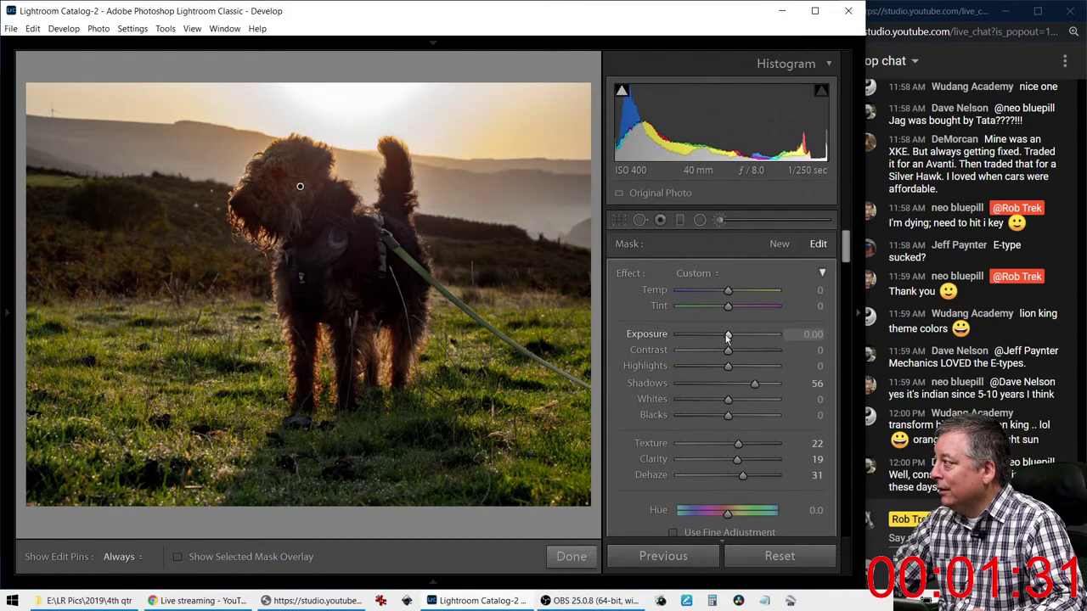
left_click_drag(730, 337, 763, 344)
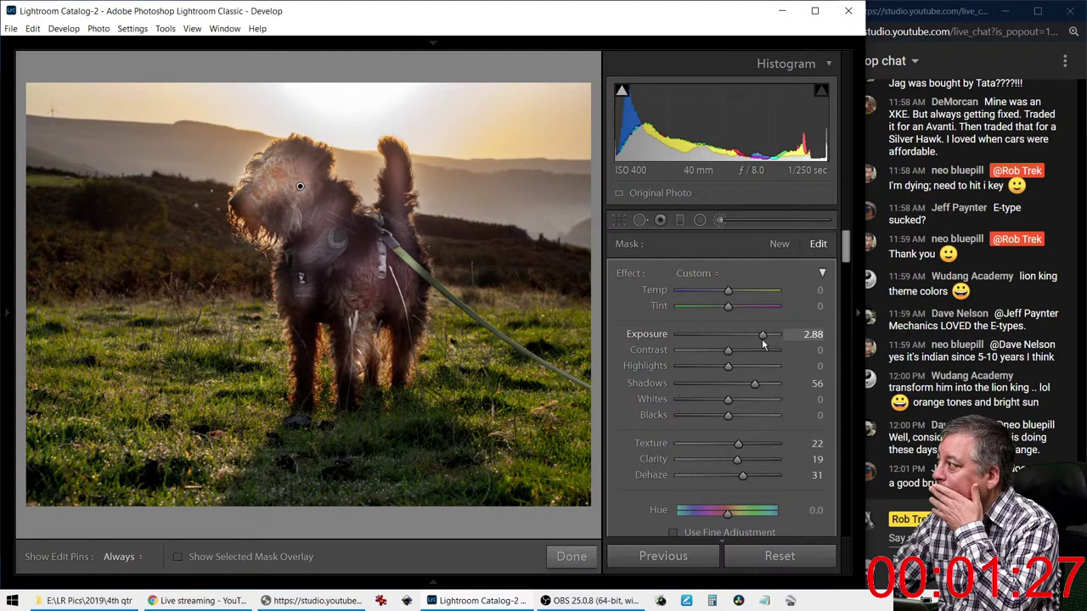
left_click_drag(759, 344, 718, 338)
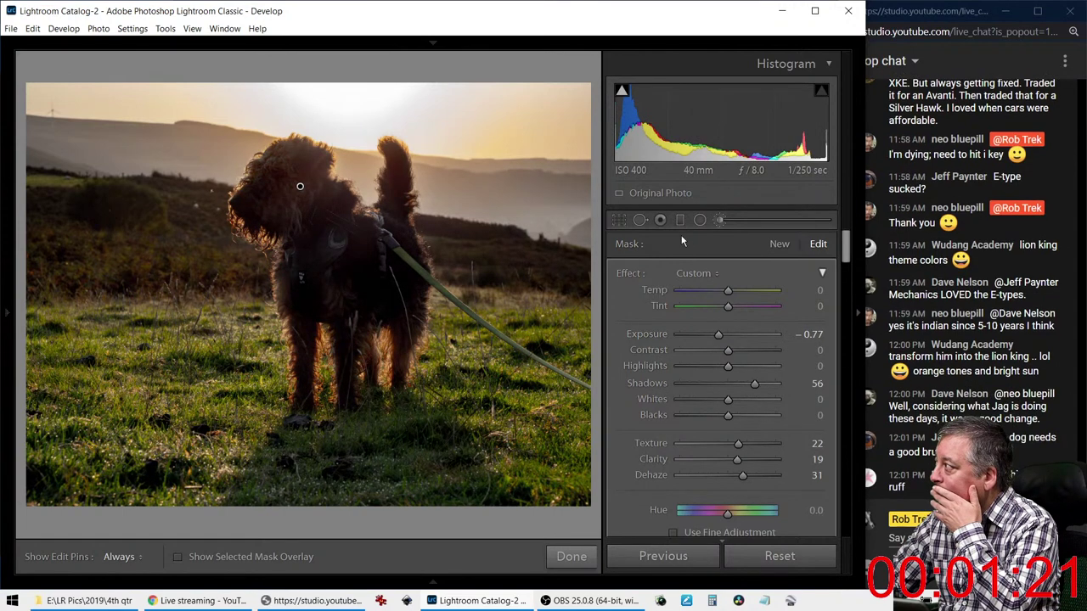
left_click(714, 224)
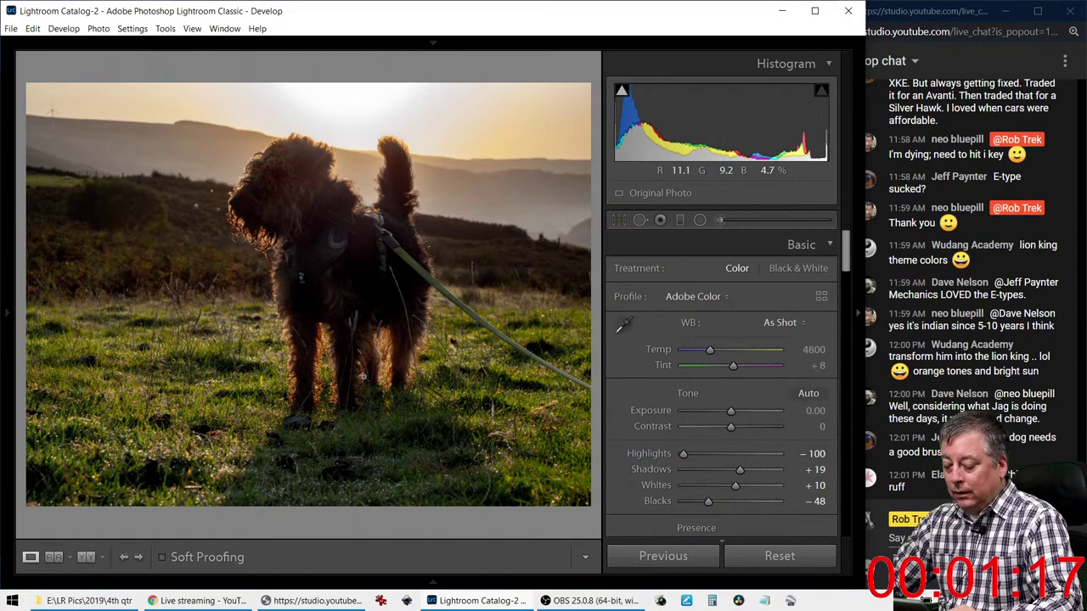
key("y")
key("y")
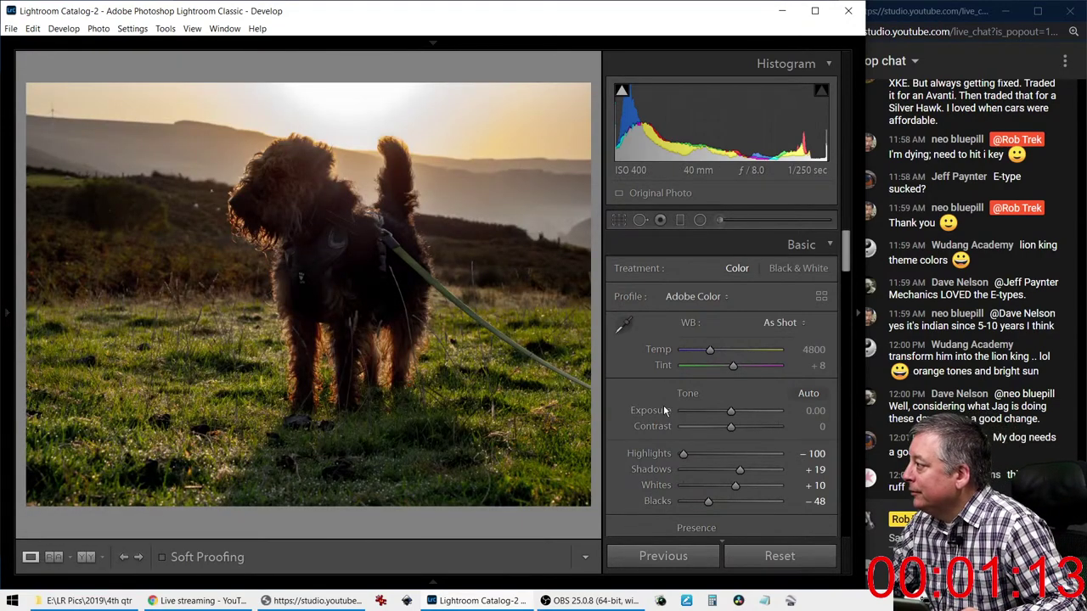
Set the dog photo's Tone Curve regions to Lights +22 and Darks -4
scroll(663, 405, "down", 8)
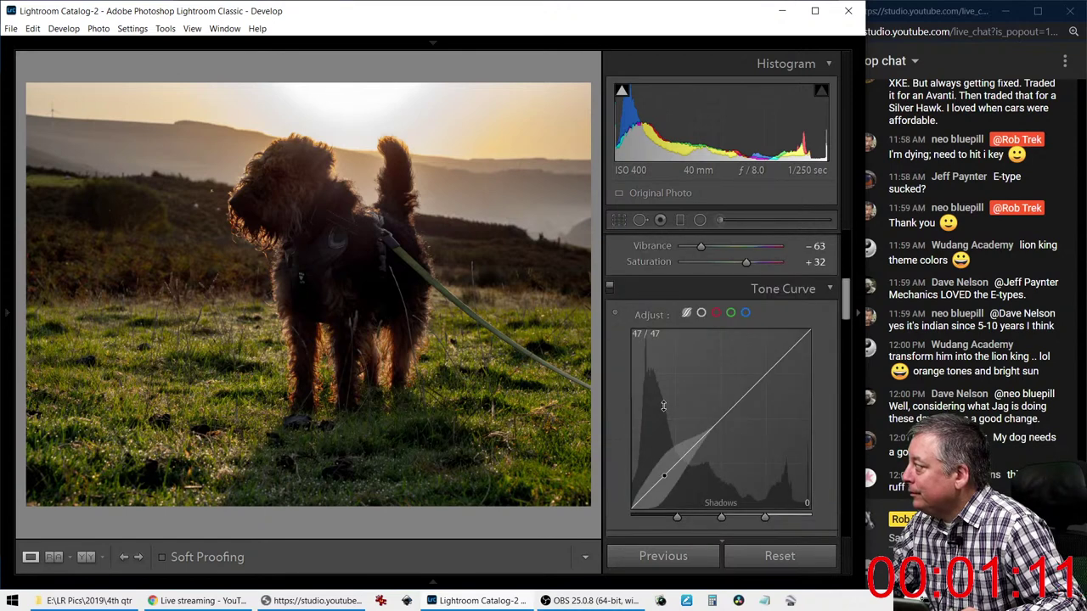
scroll(663, 405, "down", 6)
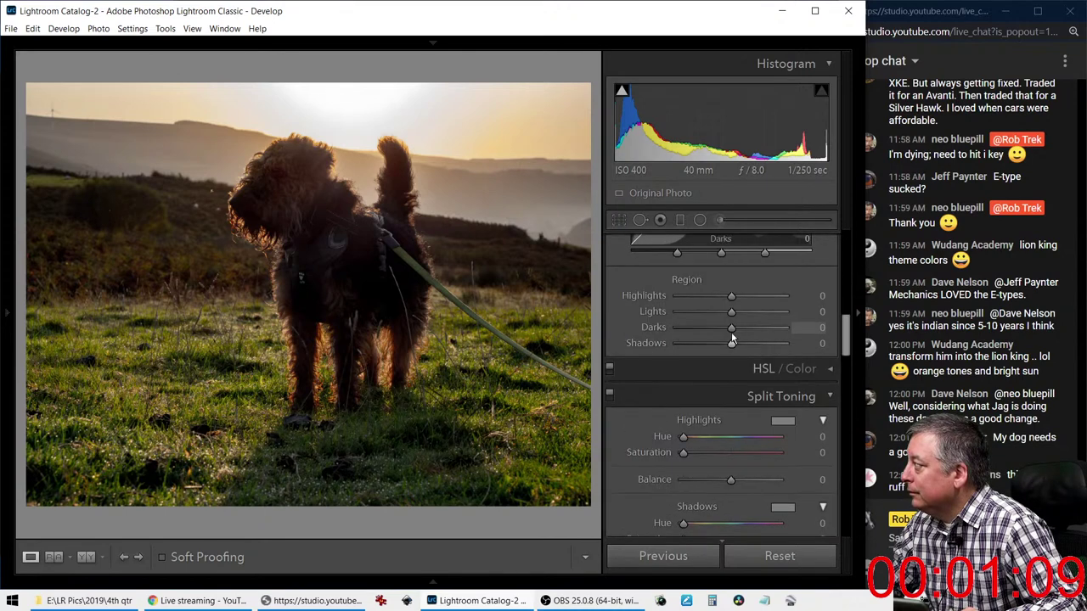
mouse_move(731, 327)
left_mouse_down()
mouse_move(745, 334)
mouse_move(720, 326)
mouse_move(743, 311)
left_mouse_up()
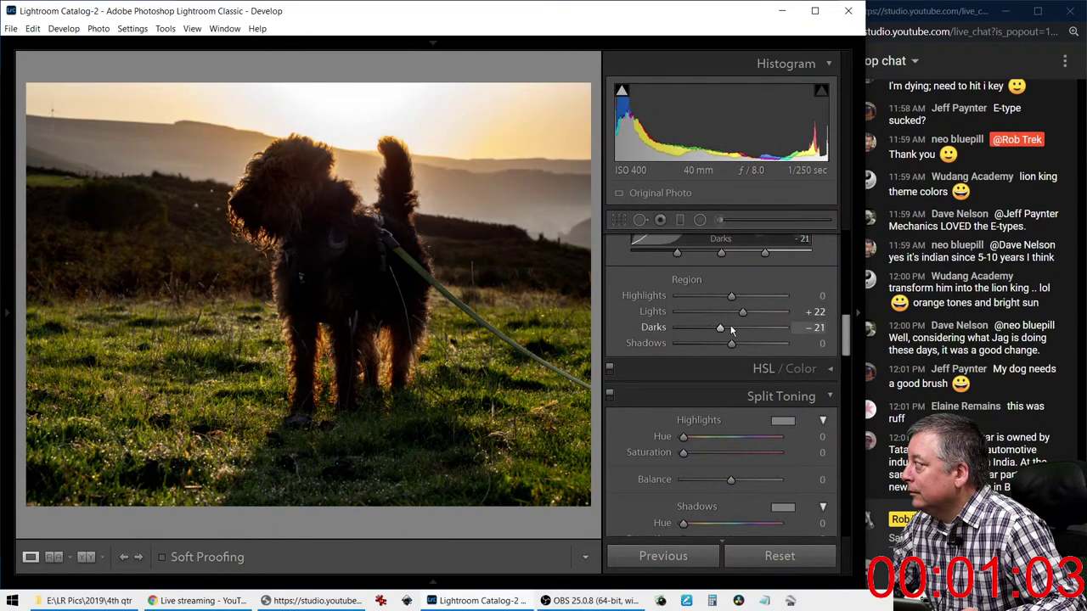
left_click_drag(719, 333, 727, 332)
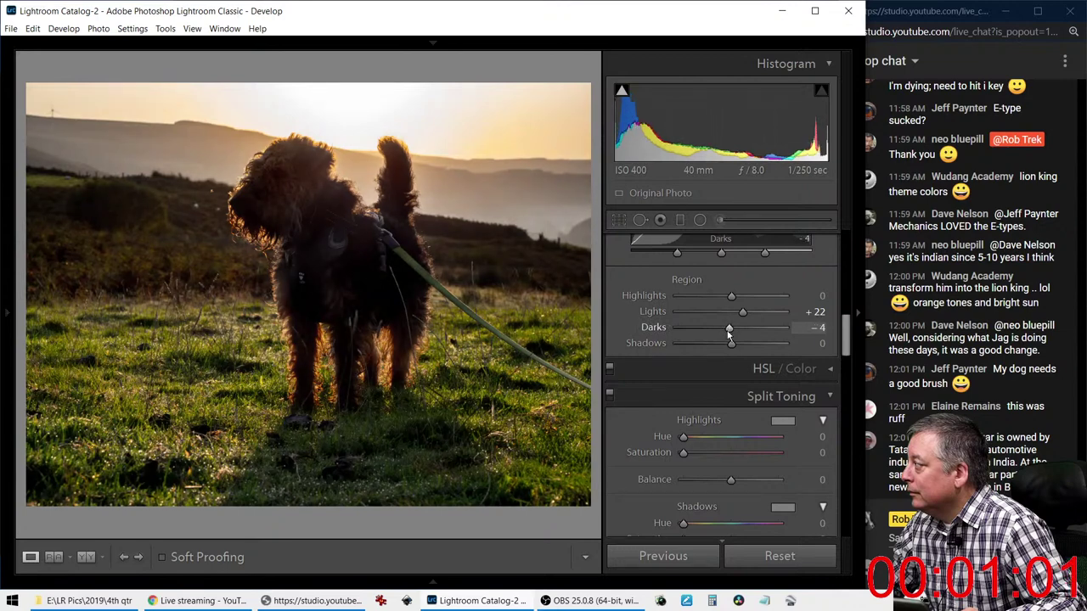
Adjust the dog photo's basic tones to Blacks -50 and Shadows +31
scroll(693, 391, "up", 3)
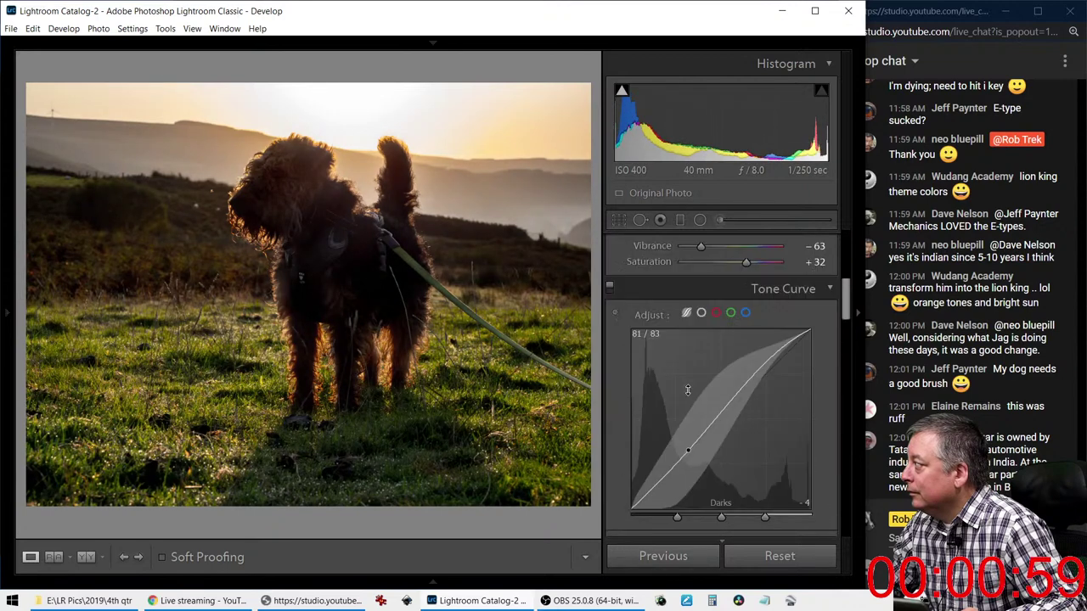
scroll(693, 382, "up", 5)
left_click_drag(703, 330, 670, 331)
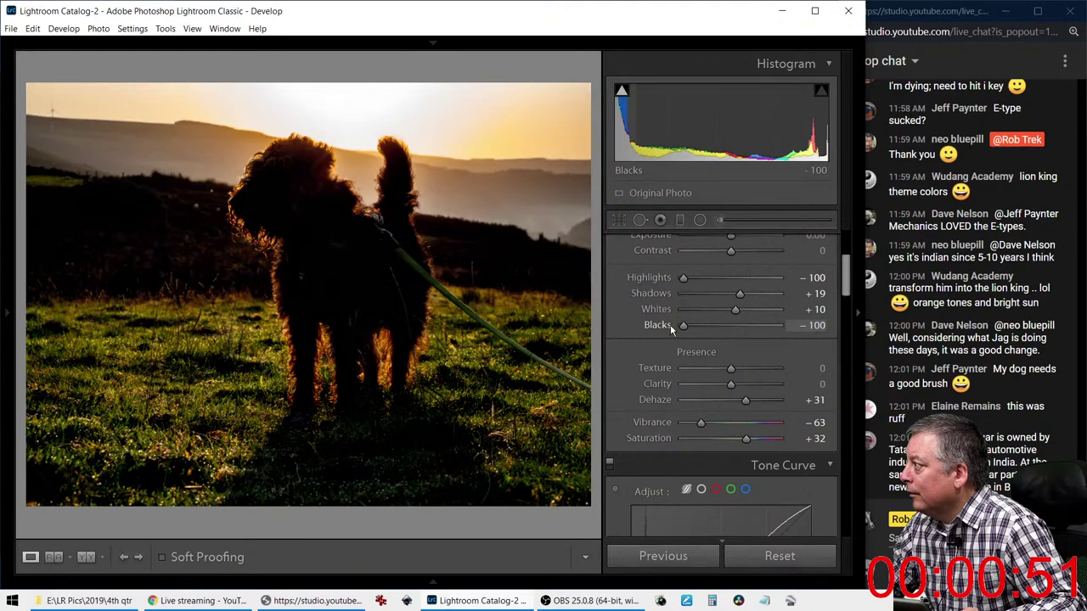
left_click_drag(670, 325, 706, 328)
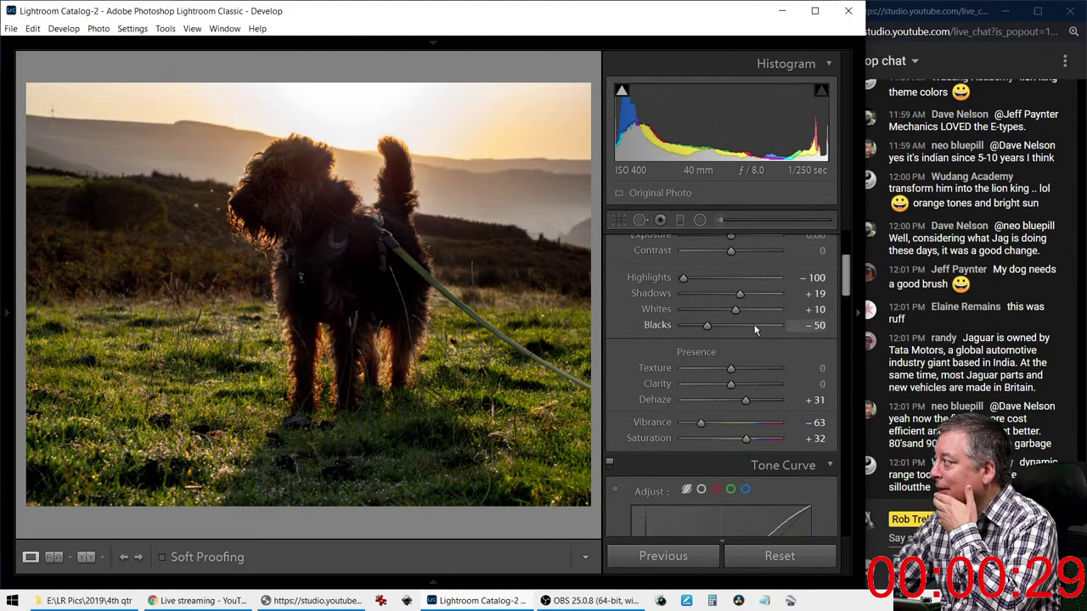
mouse_move(749, 297)
left_mouse_down()
mouse_move(766, 296)
mouse_move(747, 295)
left_mouse_up()
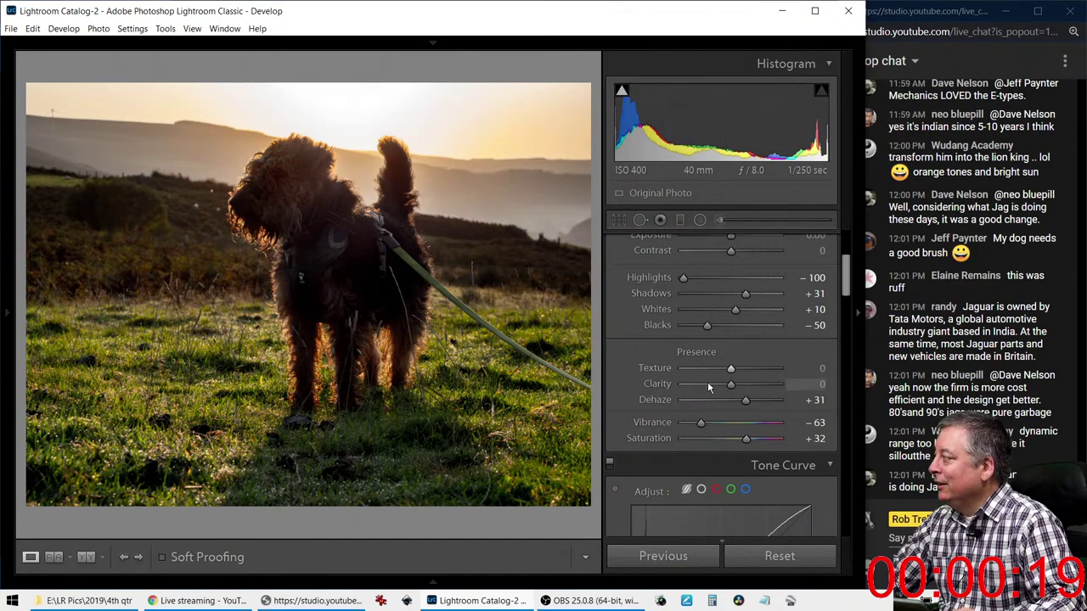
Crop the photo tighter around the dog in the original aspect ratio, trimming the right and bottom edges
key("r")
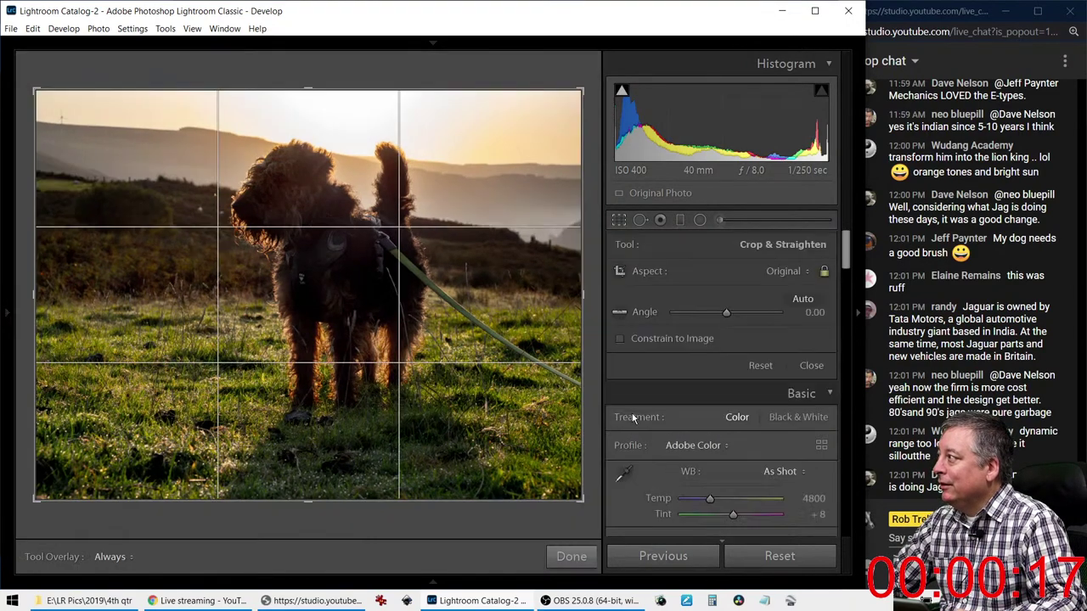
left_click_drag(582, 499, 560, 467)
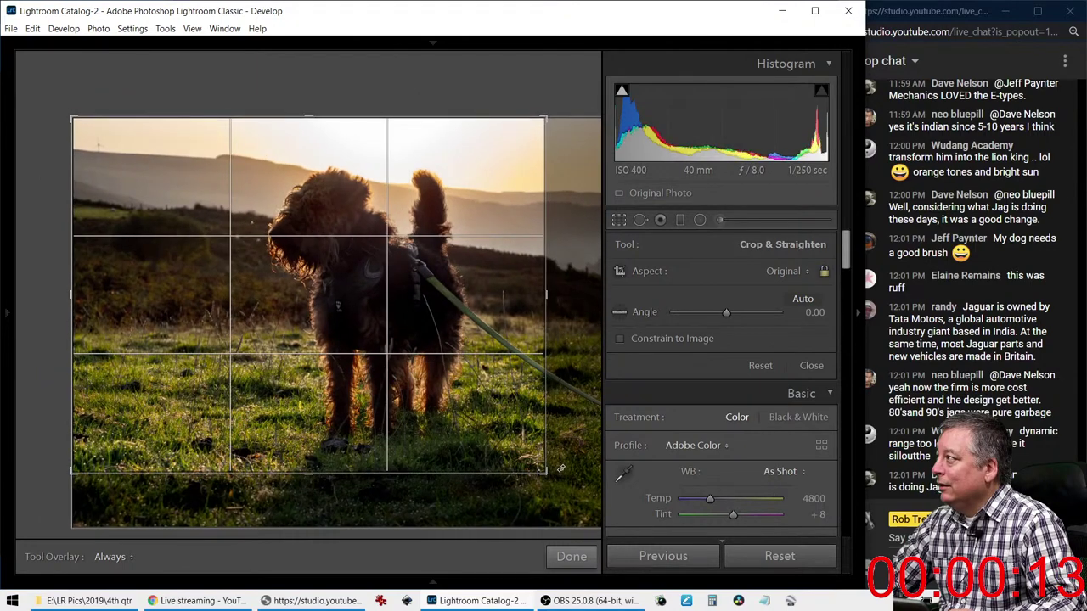
key("Return")
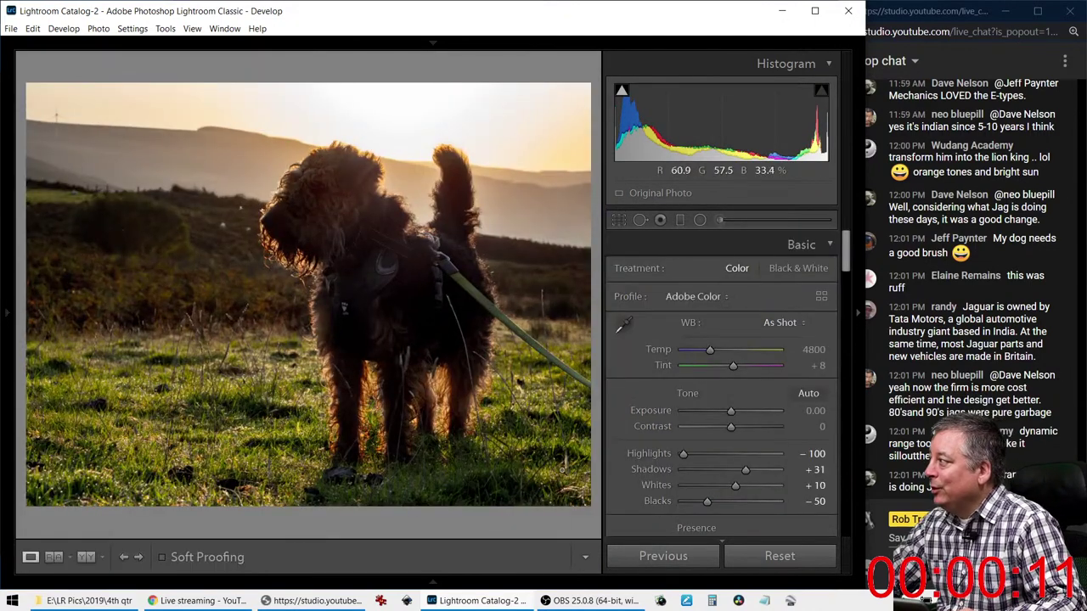
Heal away the green leash beside the dog with Spot Removal, adjusting where the source and target strokes lie
left_click(639, 220)
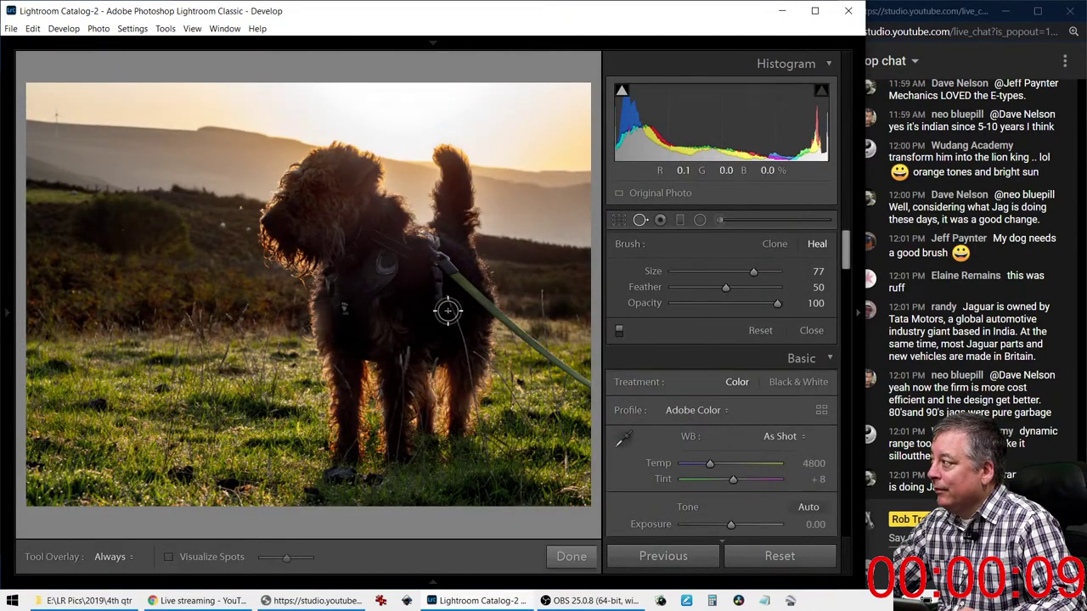
mouse_move(456, 279)
left_mouse_down()
mouse_move(478, 307)
mouse_move(598, 390)
left_mouse_up()
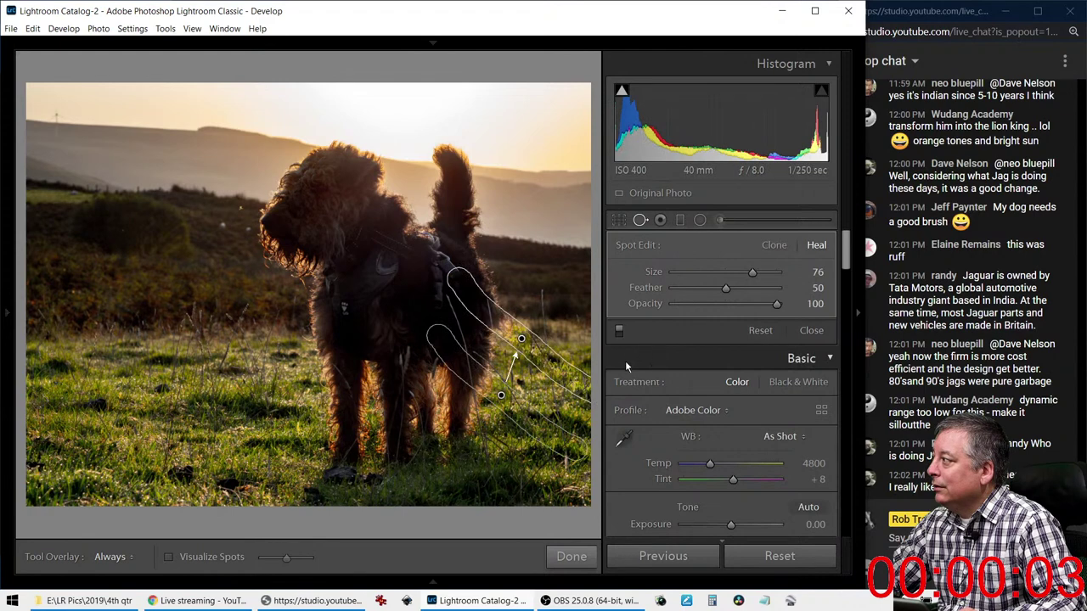
mouse_move(522, 338)
left_mouse_down()
mouse_move(496, 392)
mouse_move(509, 405)
left_mouse_up()
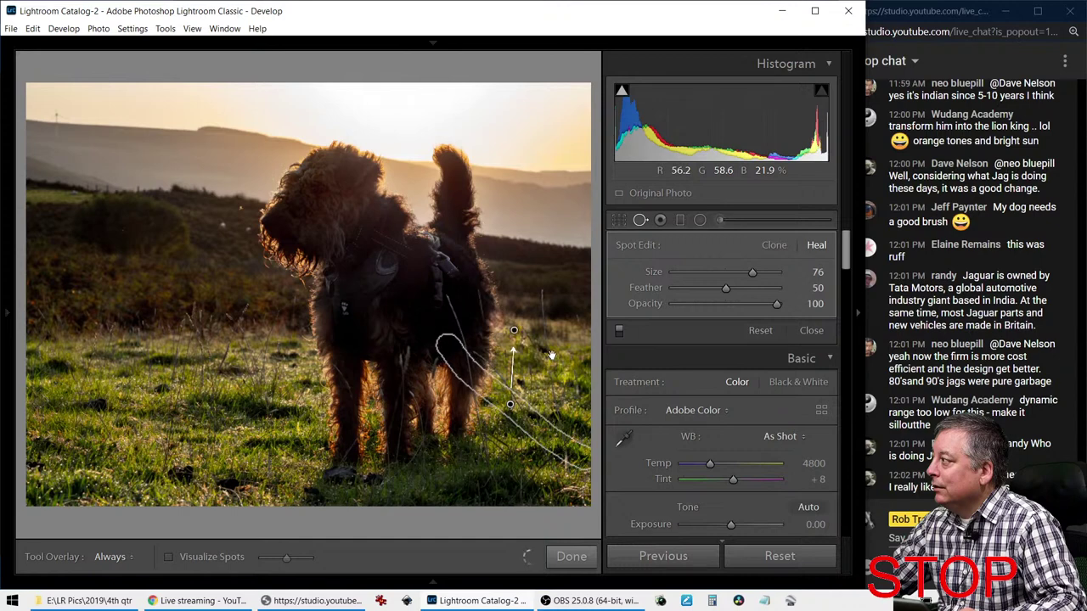
left_click_drag(552, 355, 556, 359)
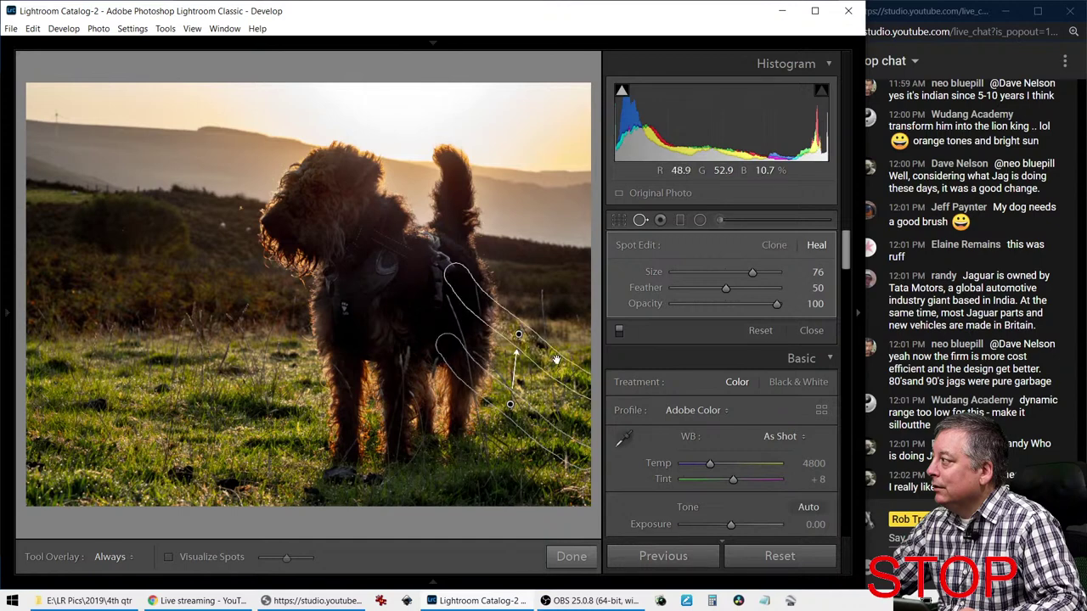
left_click(640, 219)
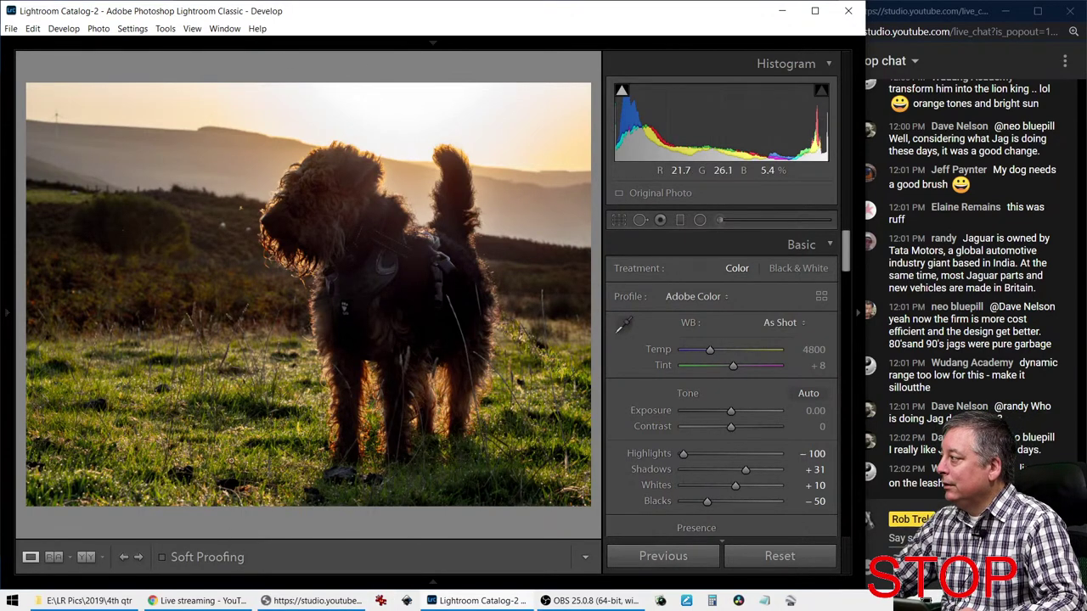
Compare the finished dog photo before and after side by side in an enlarged view
key("y")
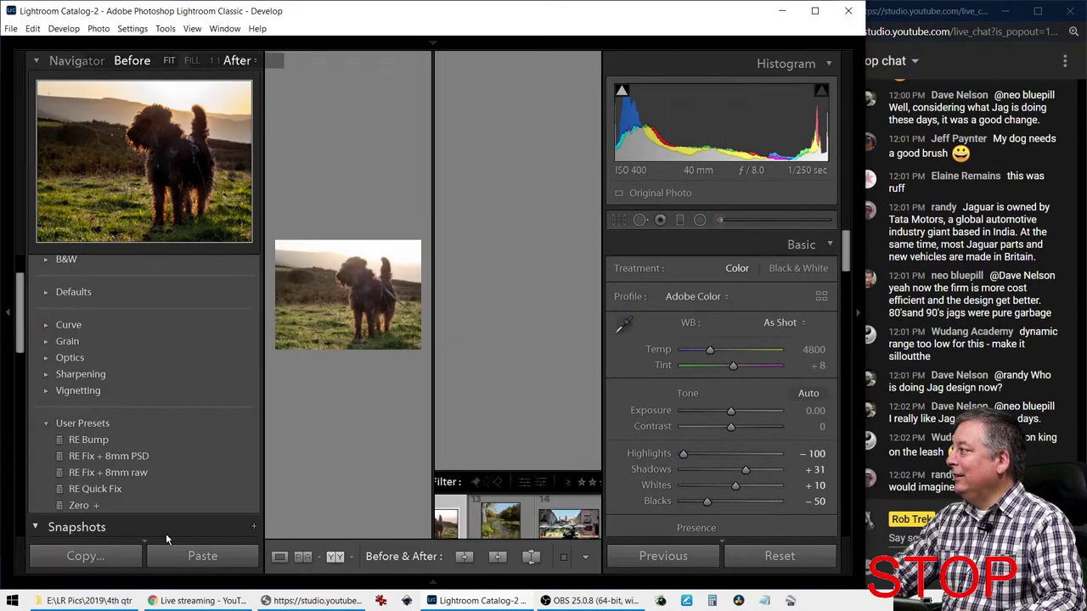
key("Tab")
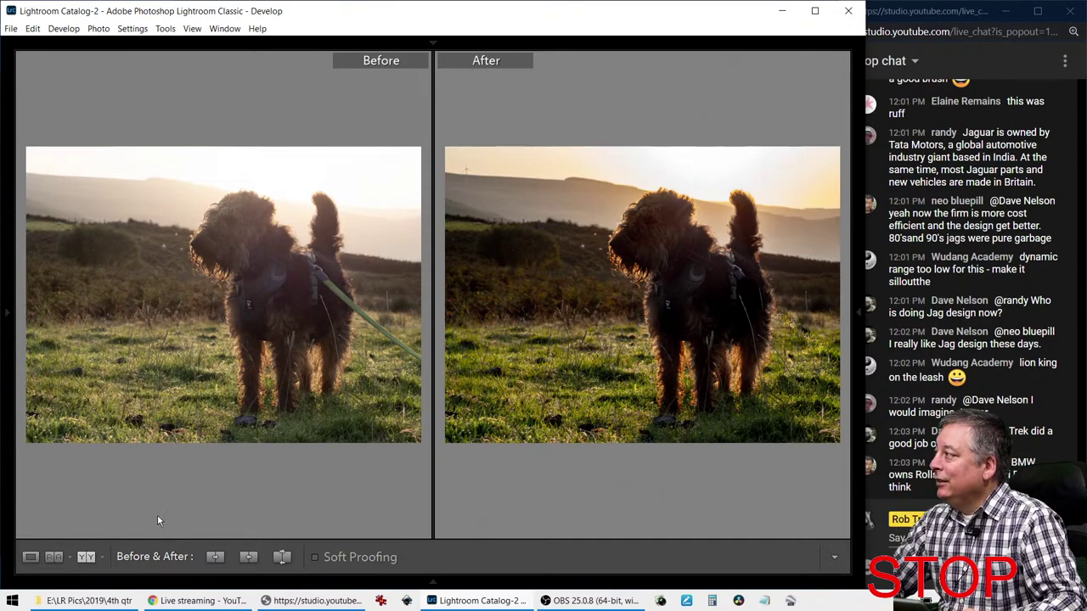
key("Tab")
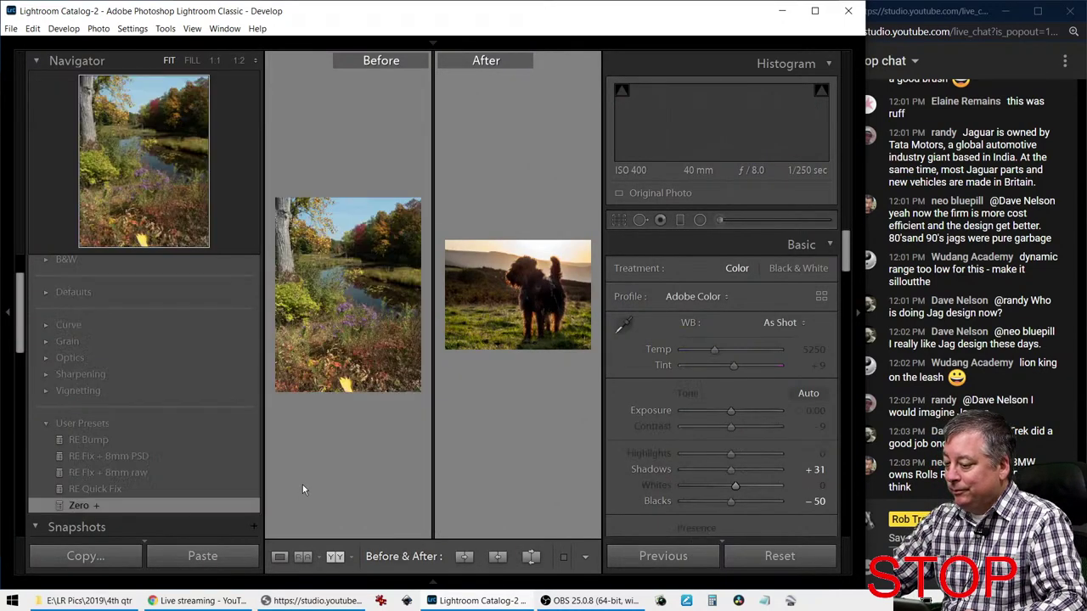
Go to the next photo, the autumn pond, and show it as a single enlarged image with the presets hidden
key("Right")
left_click(302, 485)
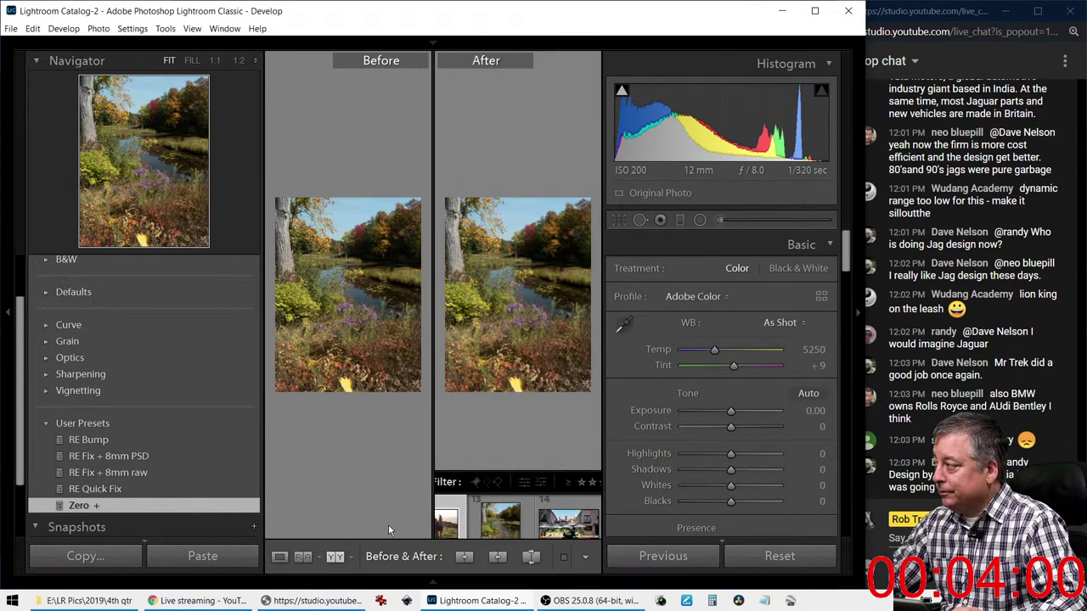
key("y")
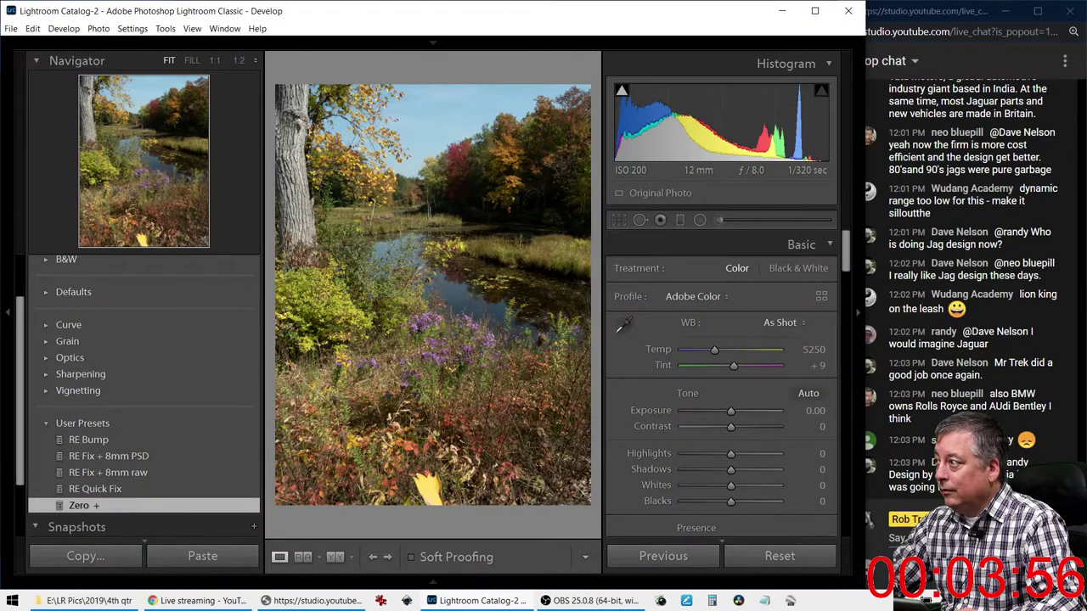
left_click(11, 313)
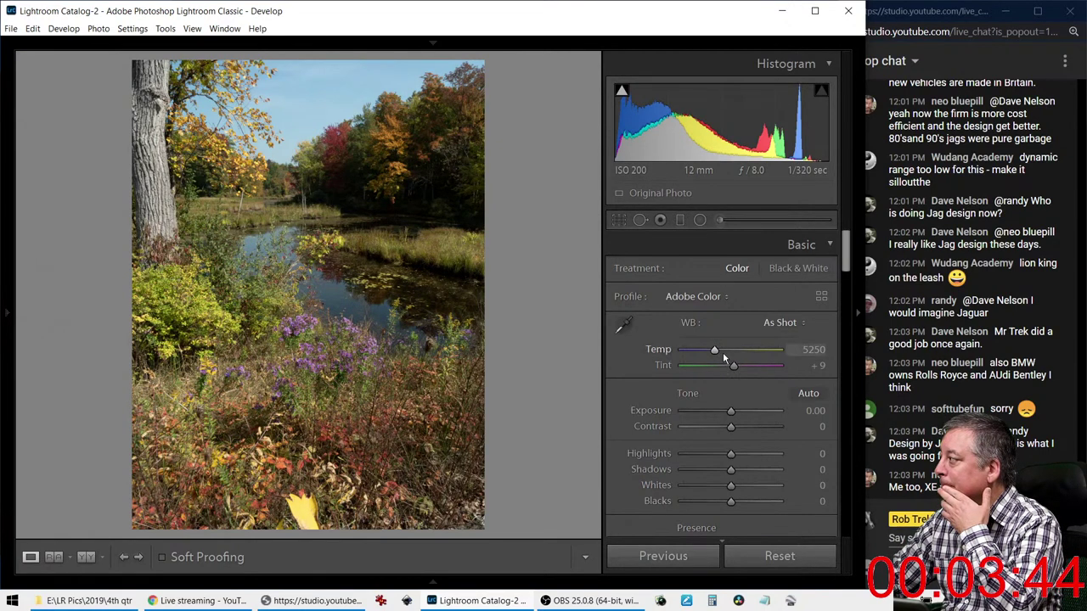
Apply Auto tone and Auto white balance to the pond photo, and warm its Temp to 5500
left_click(808, 393)
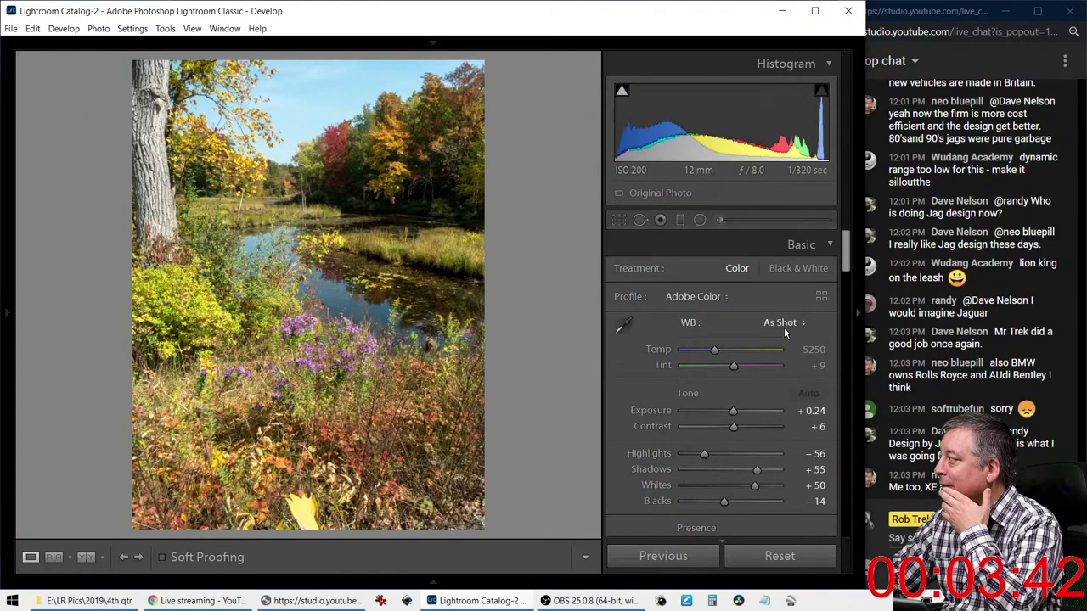
left_click(780, 322)
left_click(717, 355)
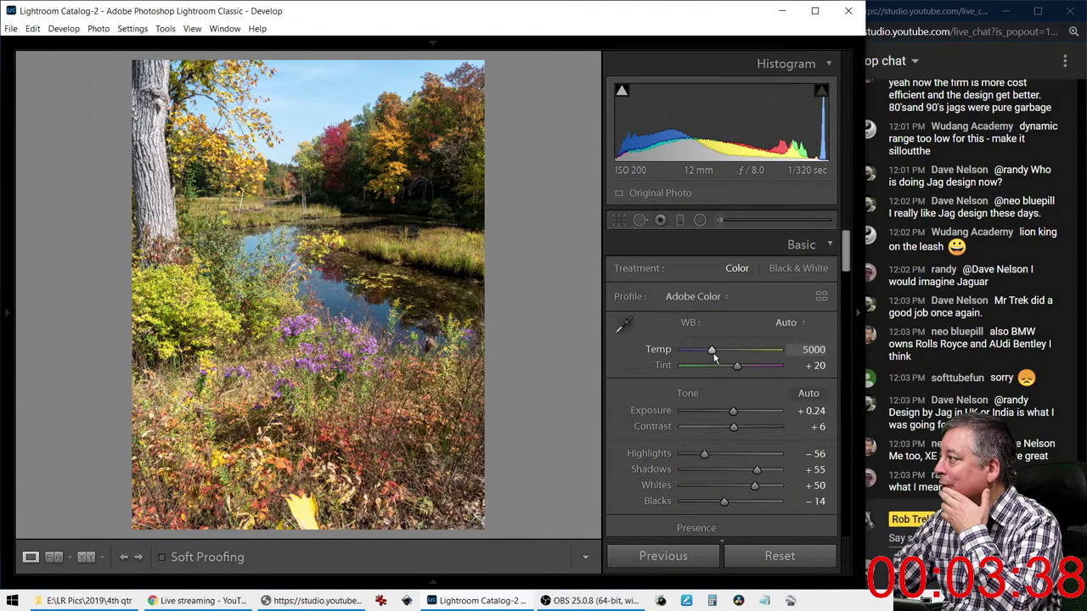
left_click(716, 350)
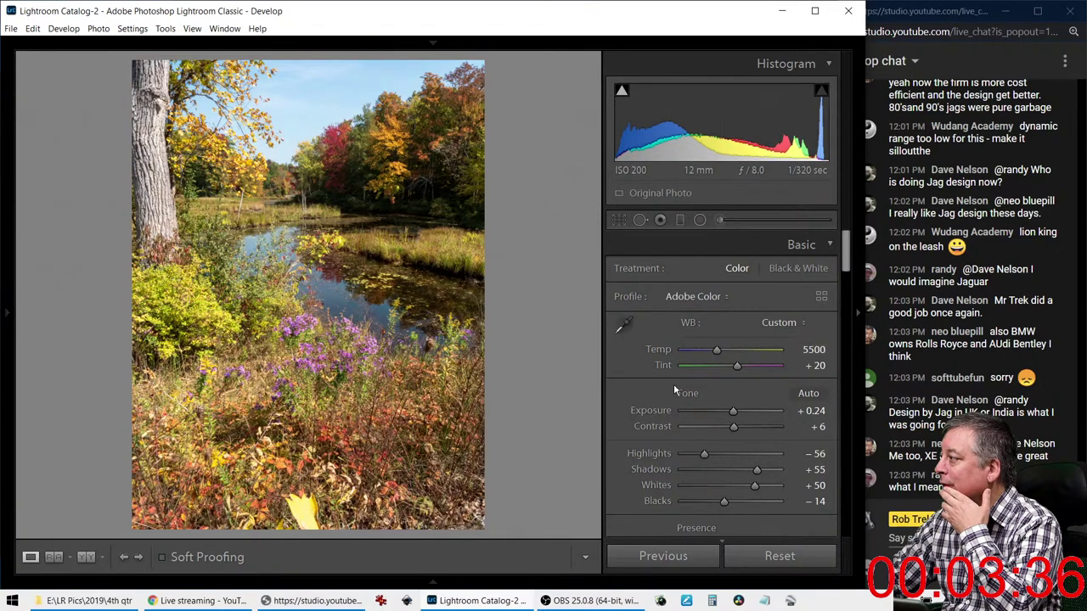
Set the pond photo's Vibrance to -52, Saturation to +25 and Highlights to -76
scroll(663, 389, "down", 5)
left_click_drag(736, 334, 706, 336)
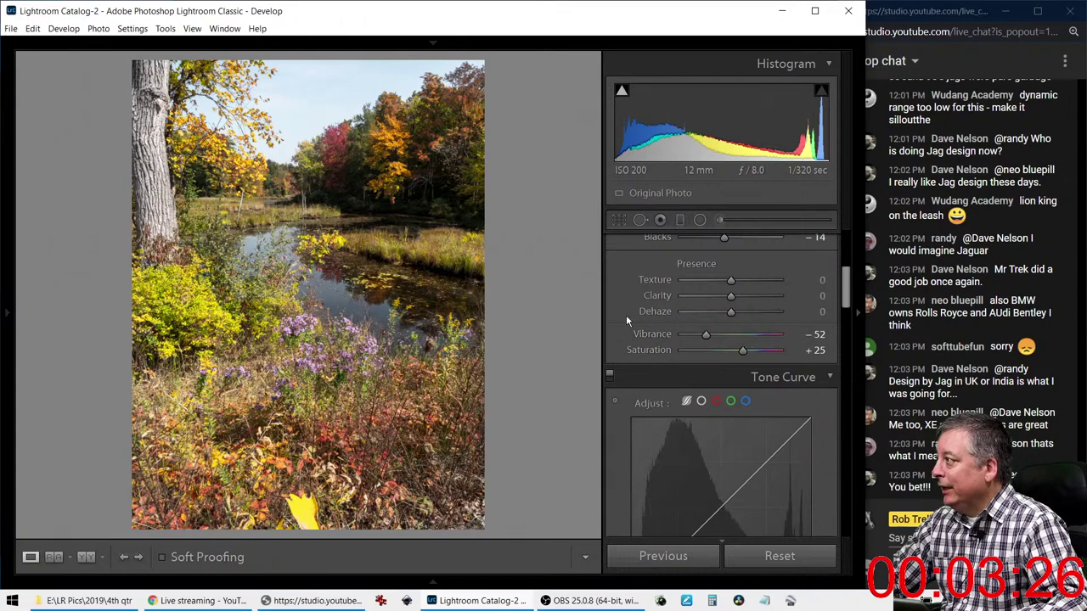
scroll(626, 315, "down", 5)
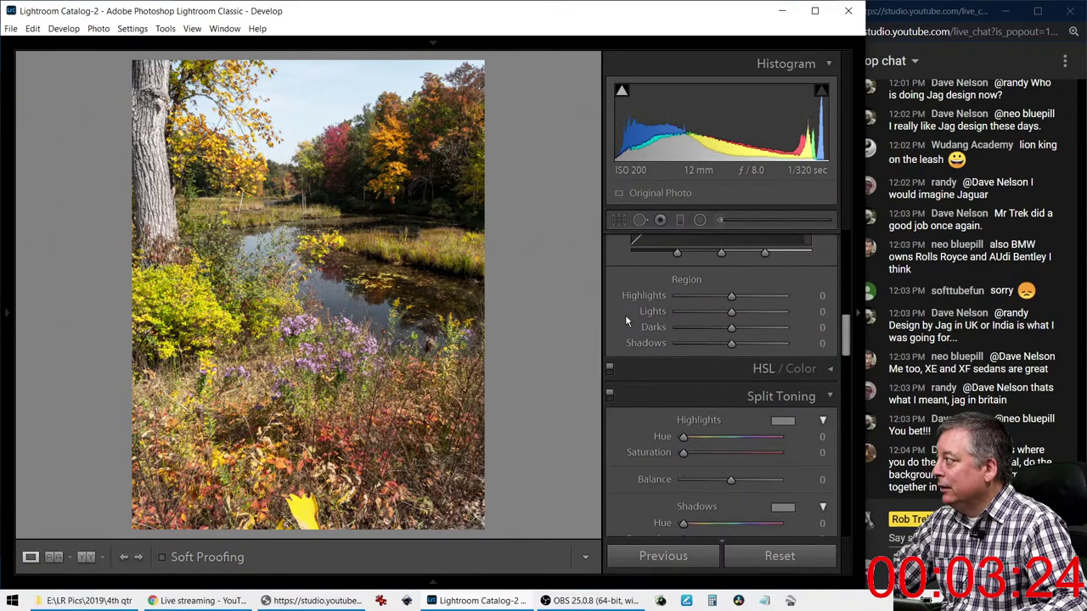
scroll(625, 314, "down", 3)
scroll(625, 327, "up", 5)
scroll(624, 332, "up", 10)
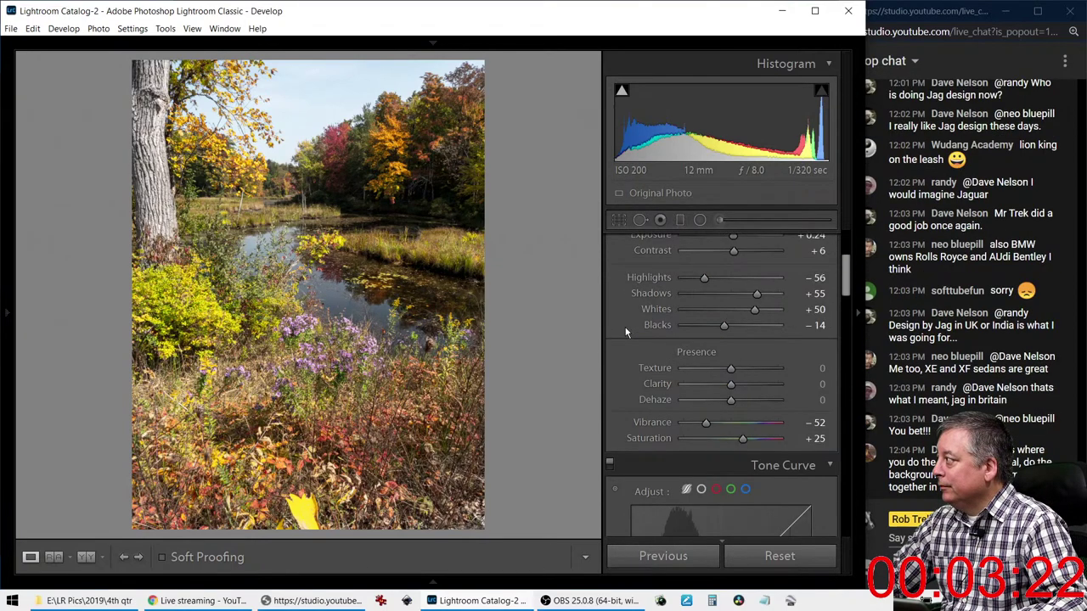
scroll(693, 346, "up", 2)
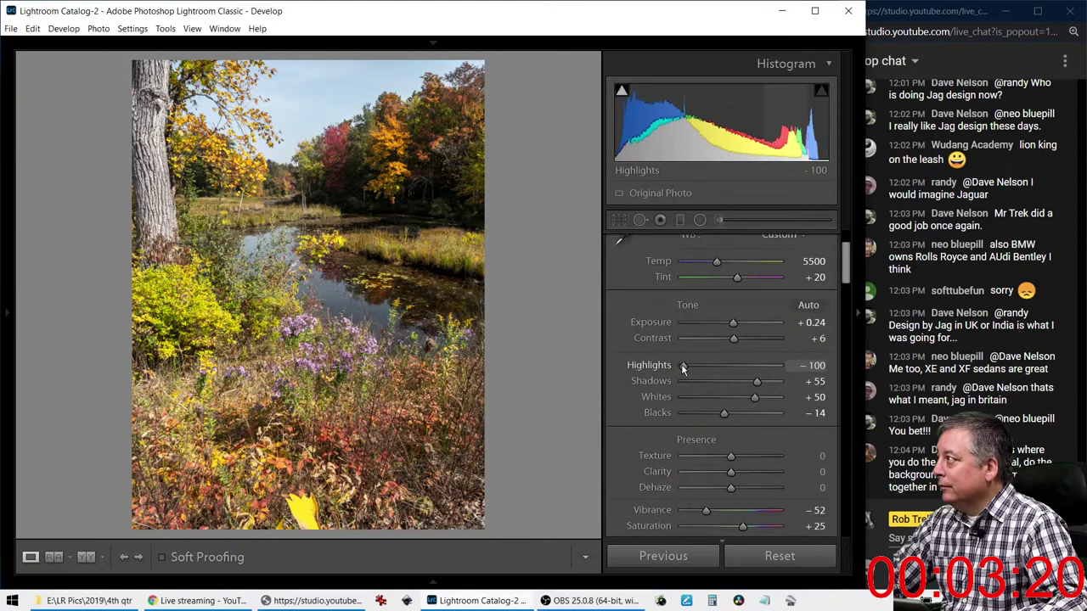
left_click_drag(703, 367, 695, 367)
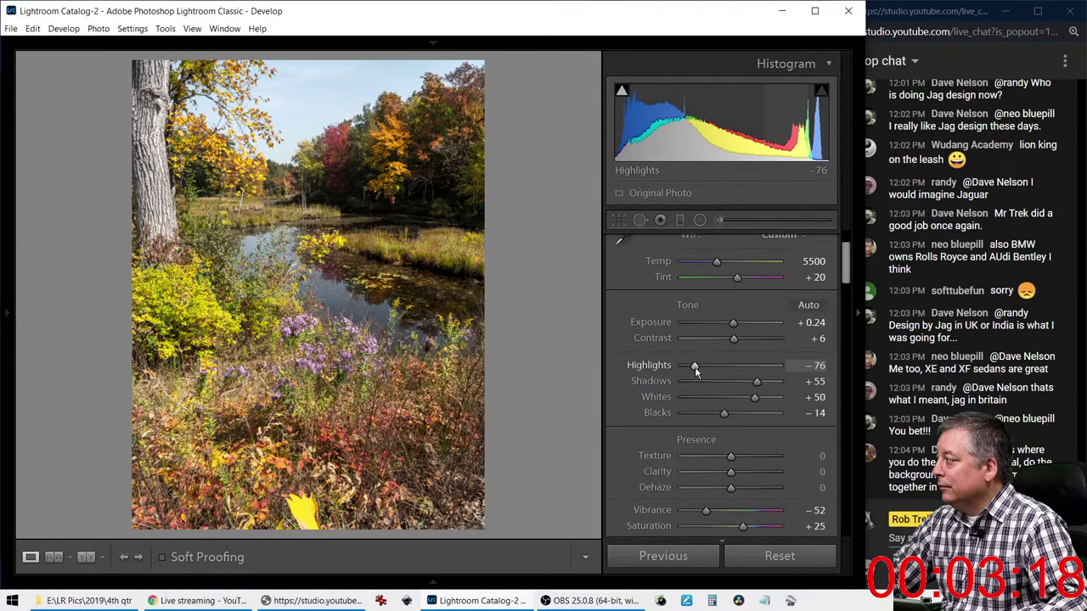
Deepen the pond photo's Blacks to -67 and lift its Shadows to +76
left_click_drag(718, 412, 694, 410)
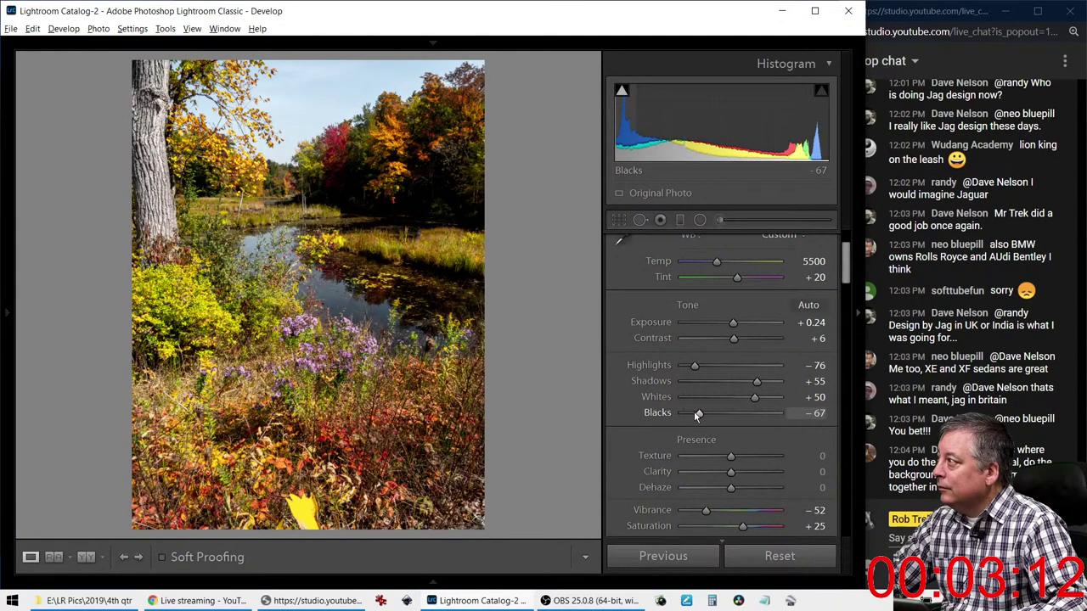
left_click_drag(752, 380, 768, 384)
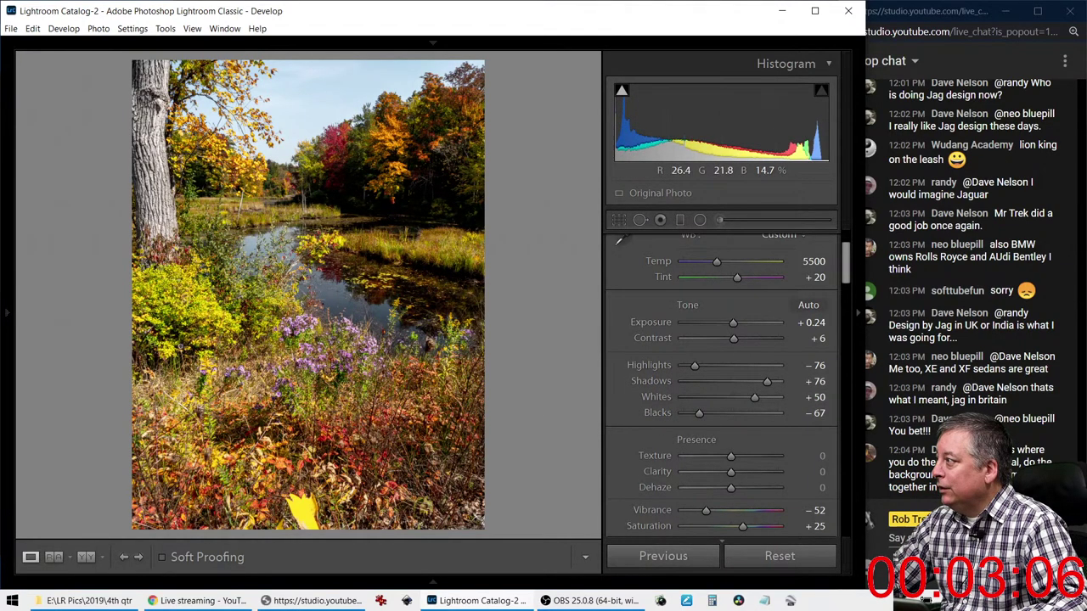
Crop the pond photo to a 1 x 1 square that keeps the sky and cuts off the bottom foreground
left_click(619, 222)
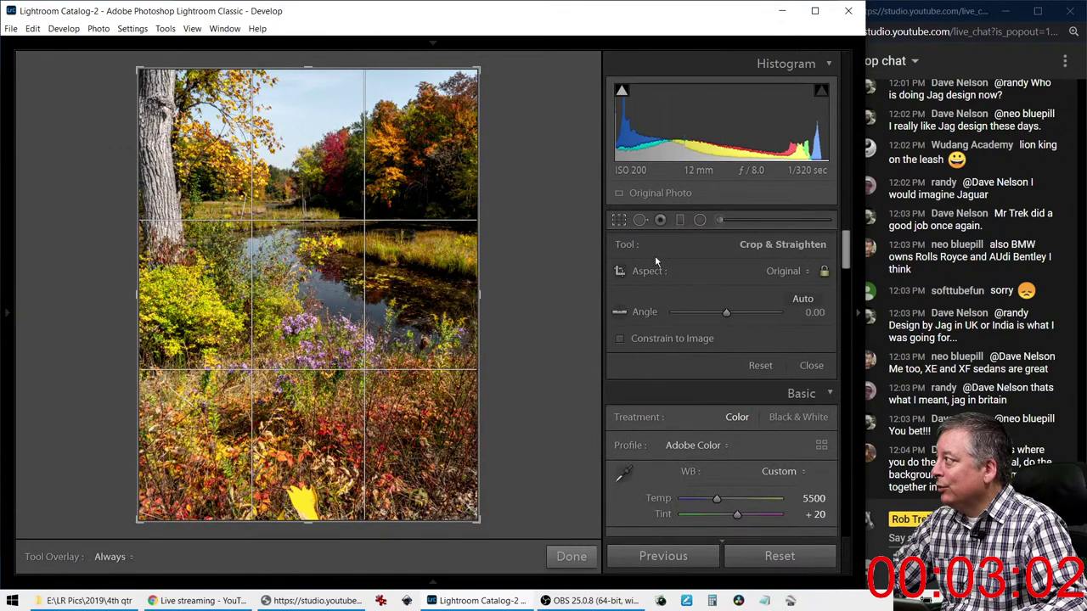
left_click(768, 272)
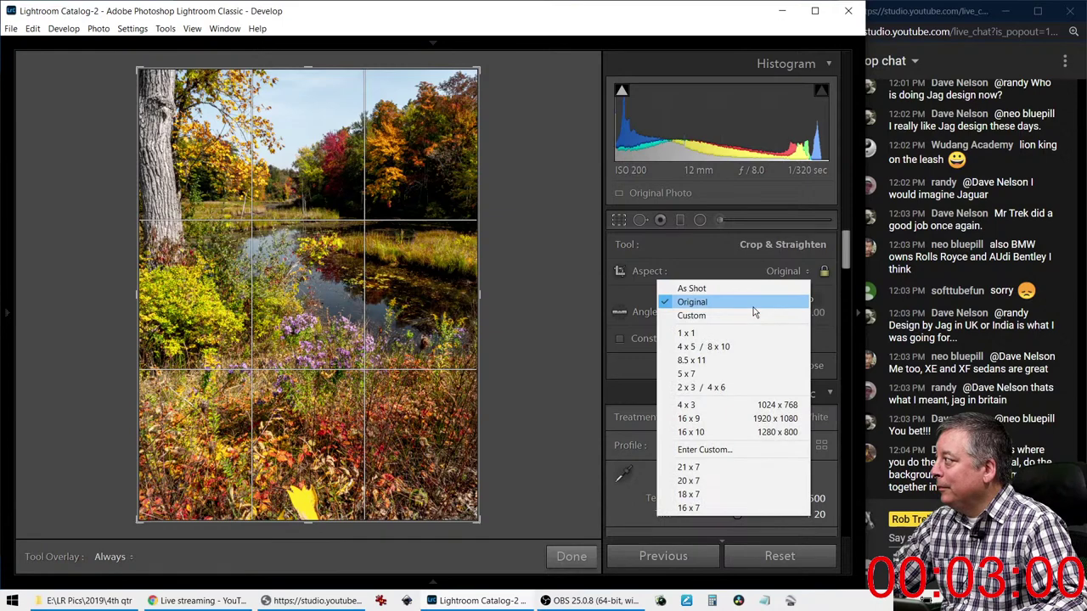
left_click(740, 334)
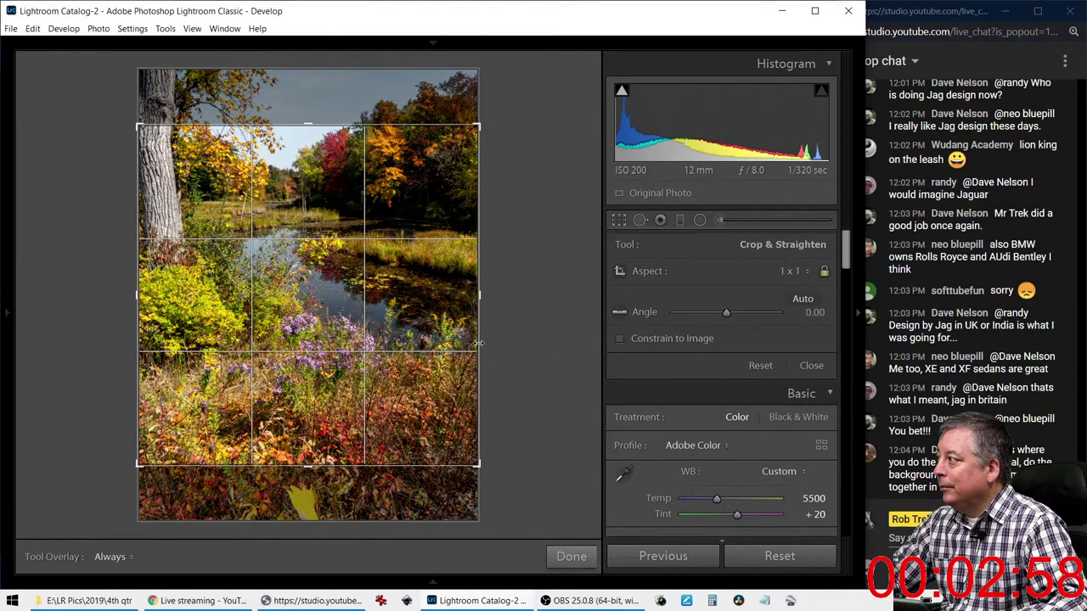
key("Return")
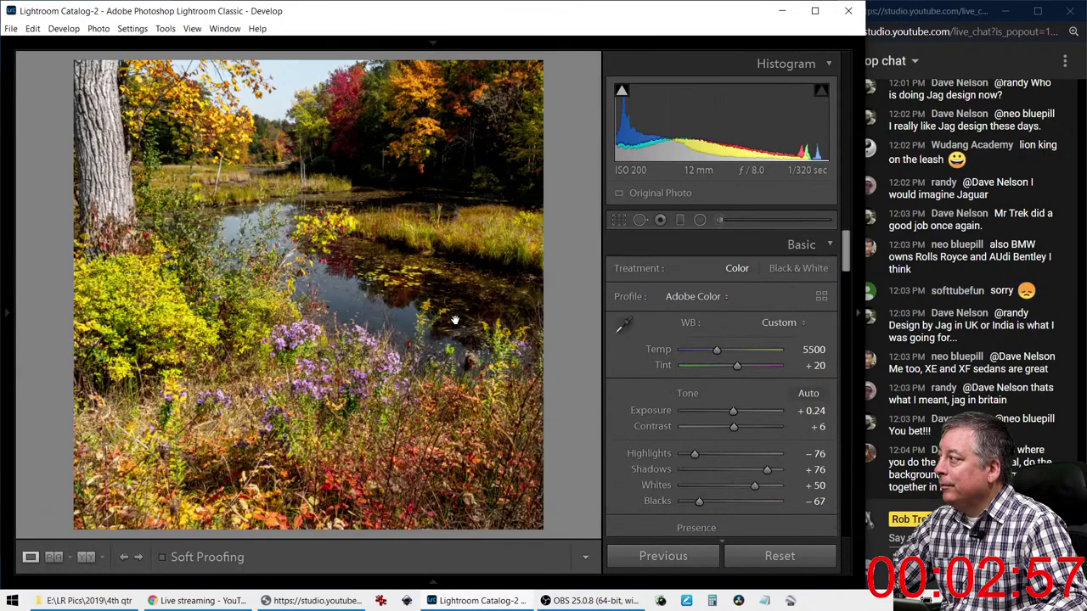
left_click(619, 220)
left_click_drag(279, 251, 255, 352)
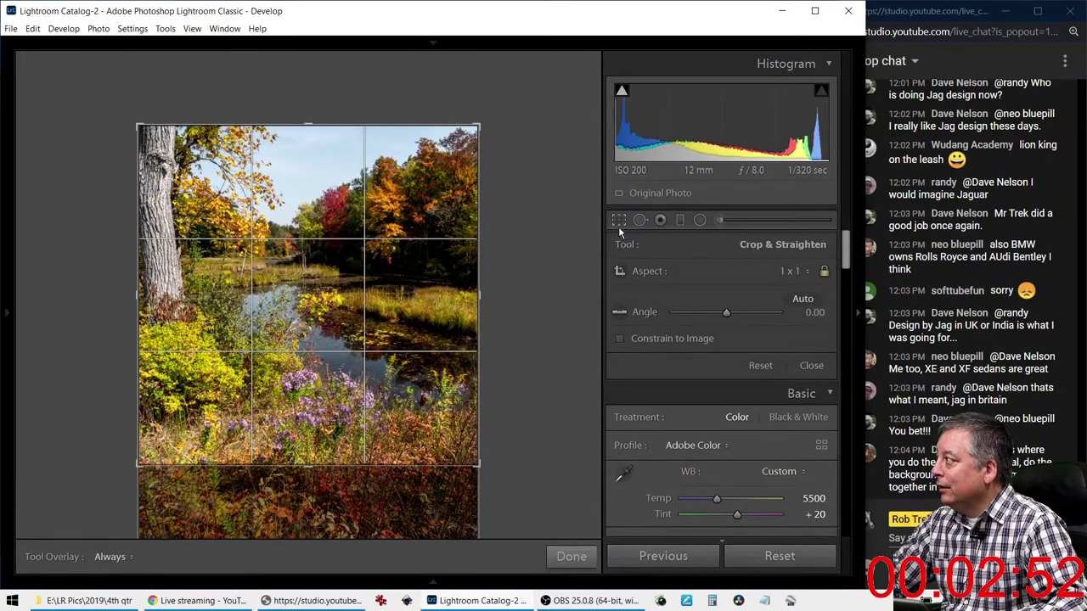
left_click(619, 222)
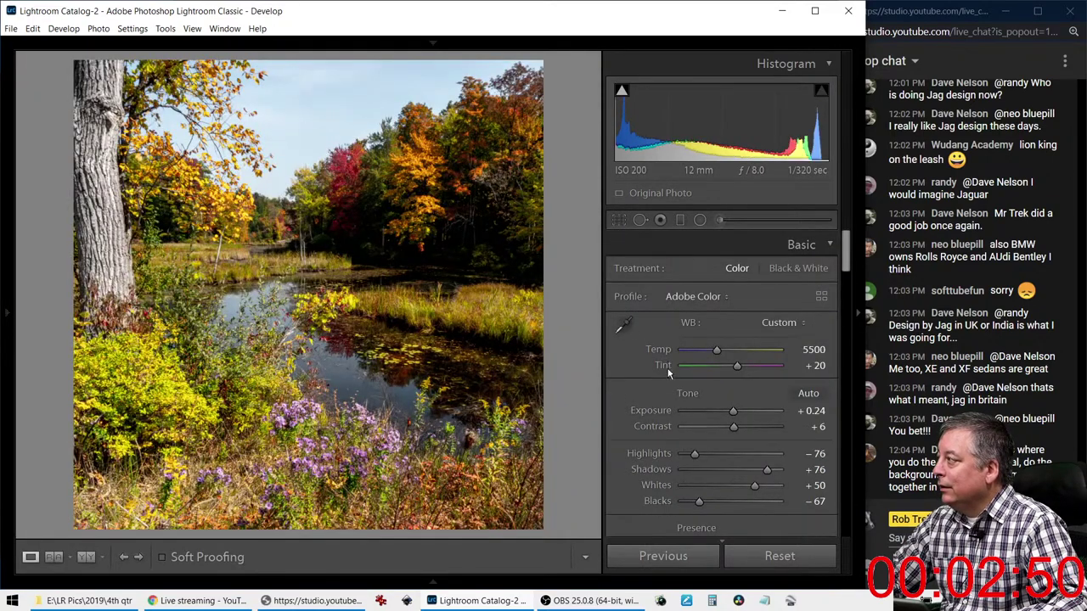
Display the info overlay with the file name, exposure settings and lens on the photo
scroll(648, 365, "down", 15)
scroll(652, 396, "down", 3)
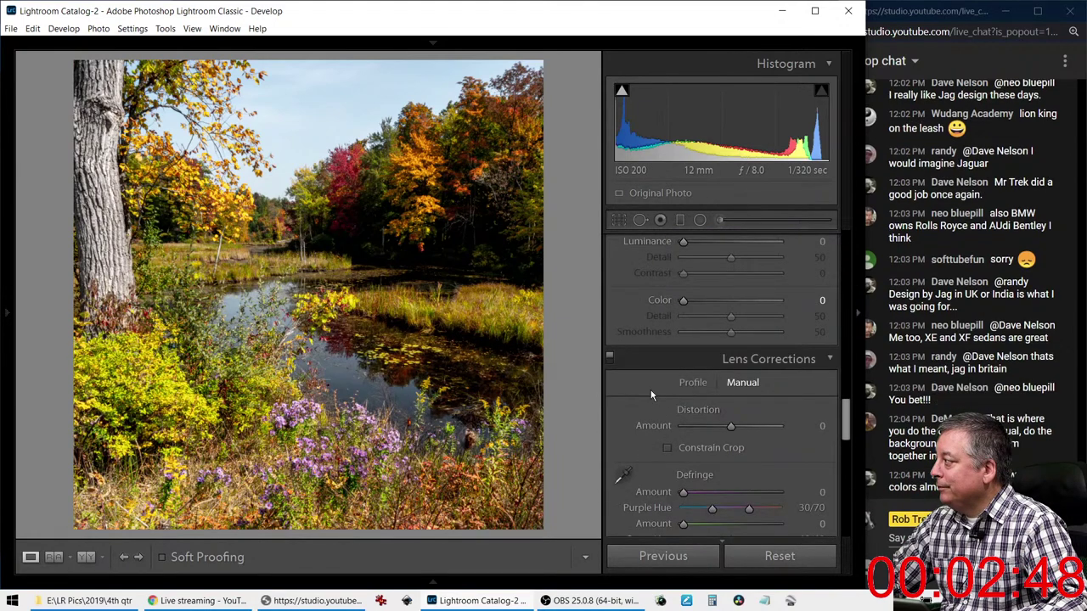
scroll(652, 396, "up", 2)
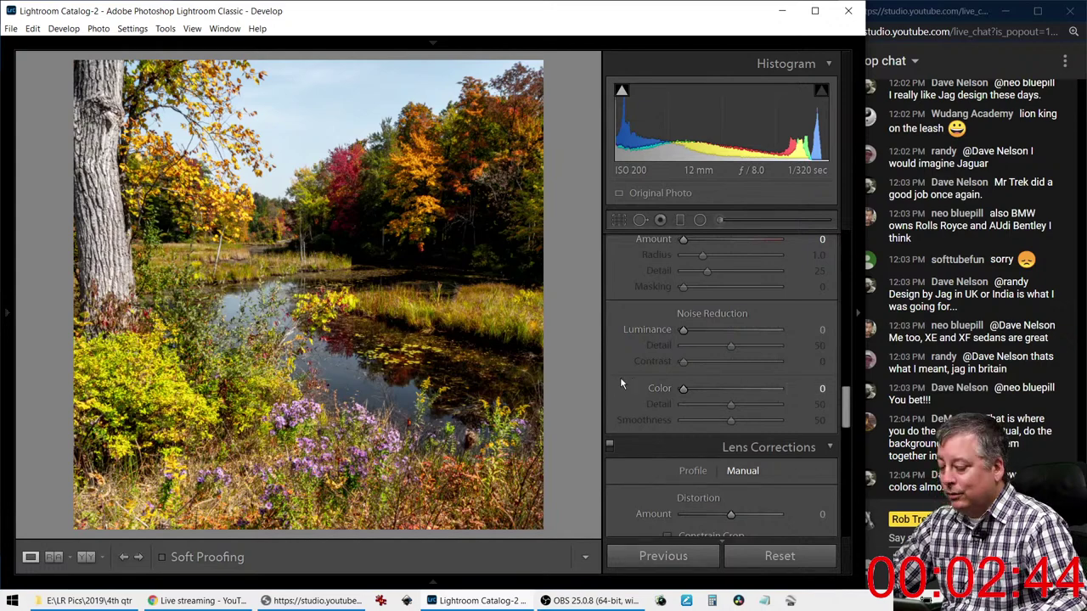
key("i")
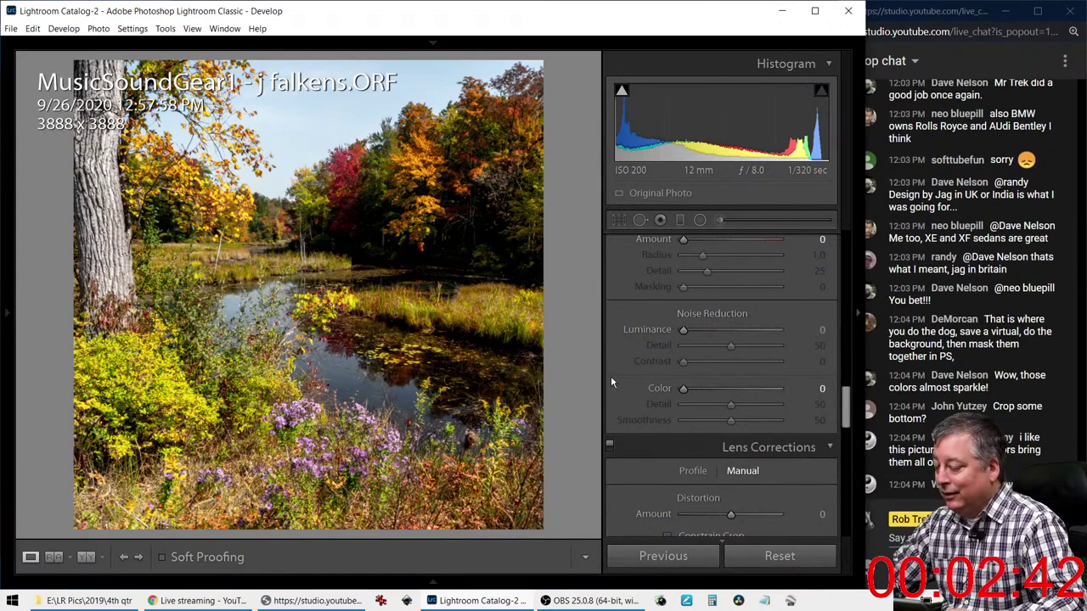
key("i")
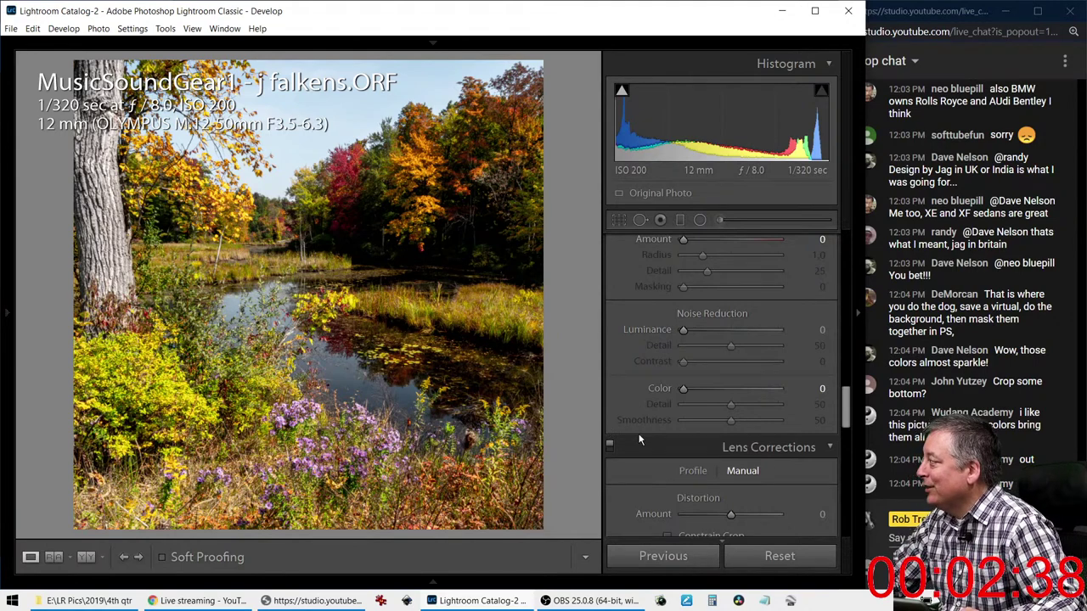
Add a post-crop vignette with Amount -19, Midpoint 28, Feather 100 and Highlights 100
scroll(640, 439, "down", 2)
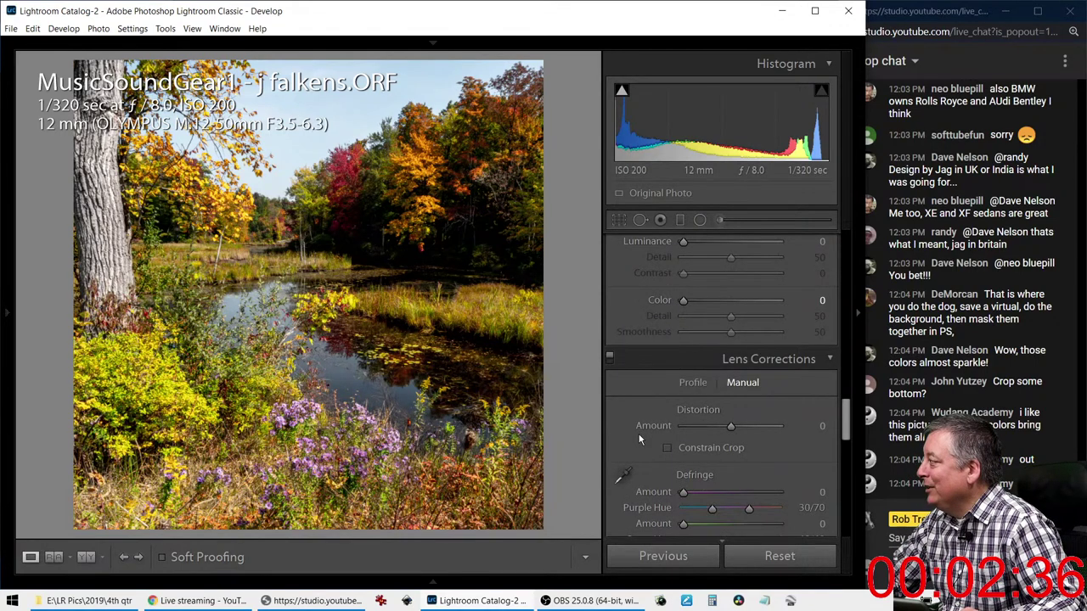
scroll(640, 439, "down", 2)
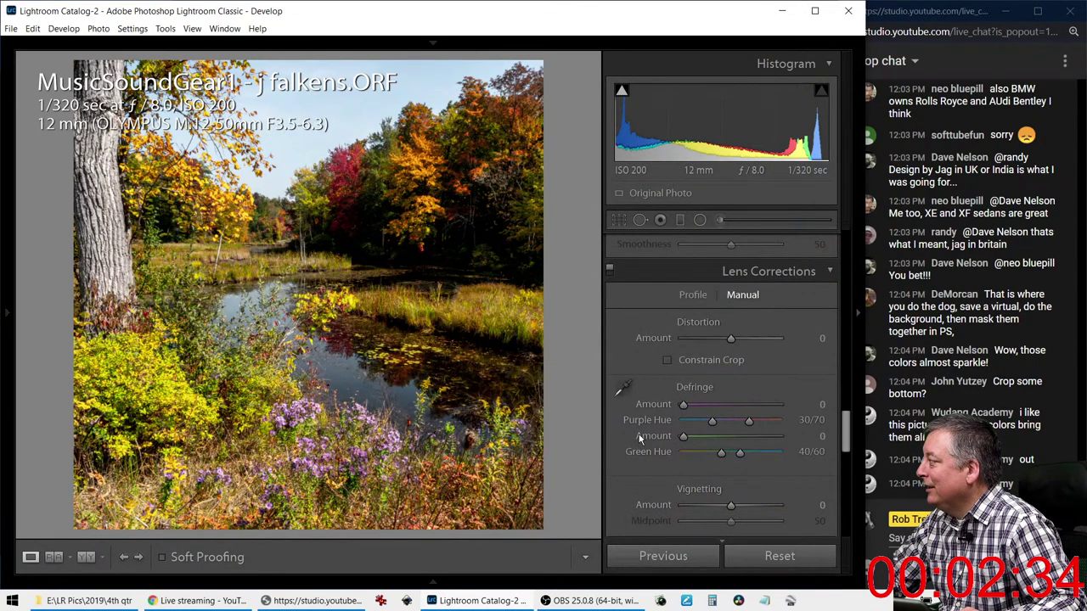
scroll(640, 438, "down", 2)
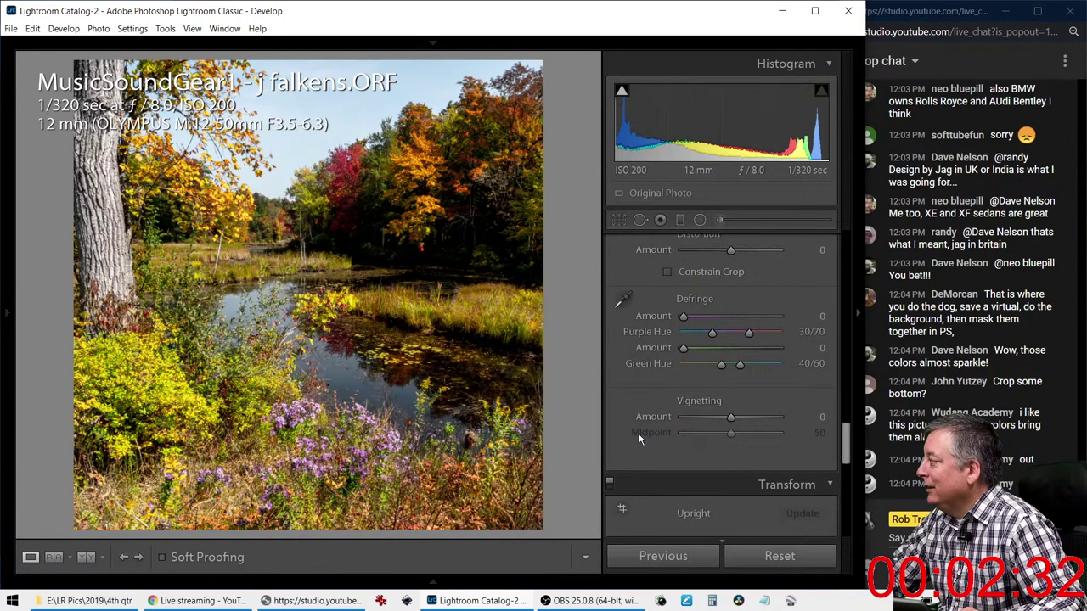
scroll(640, 439, "down", 2)
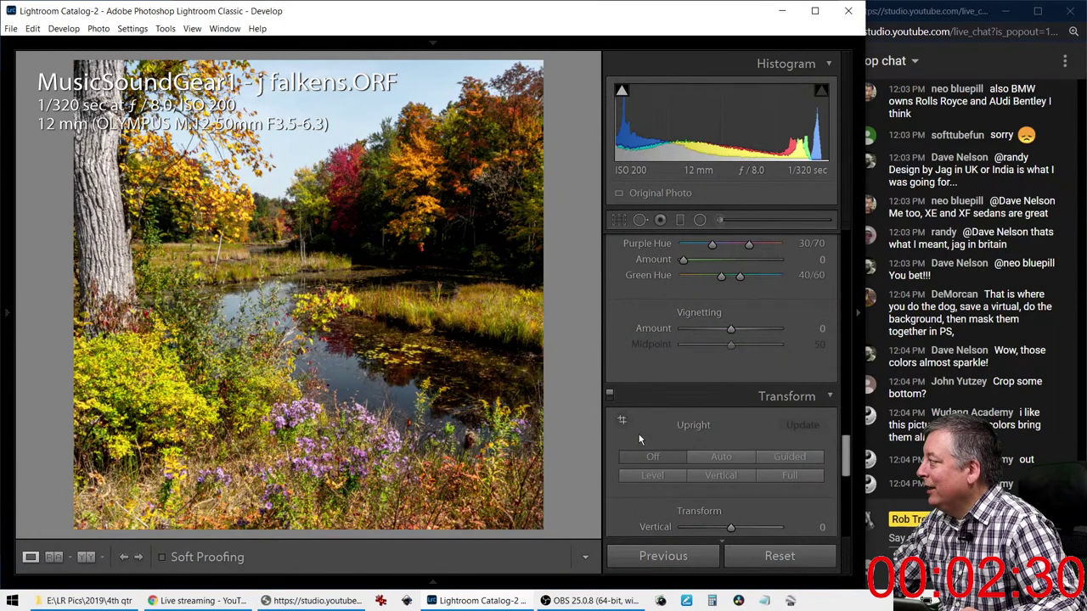
scroll(640, 438, "down", 4)
scroll(640, 437, "up", 4)
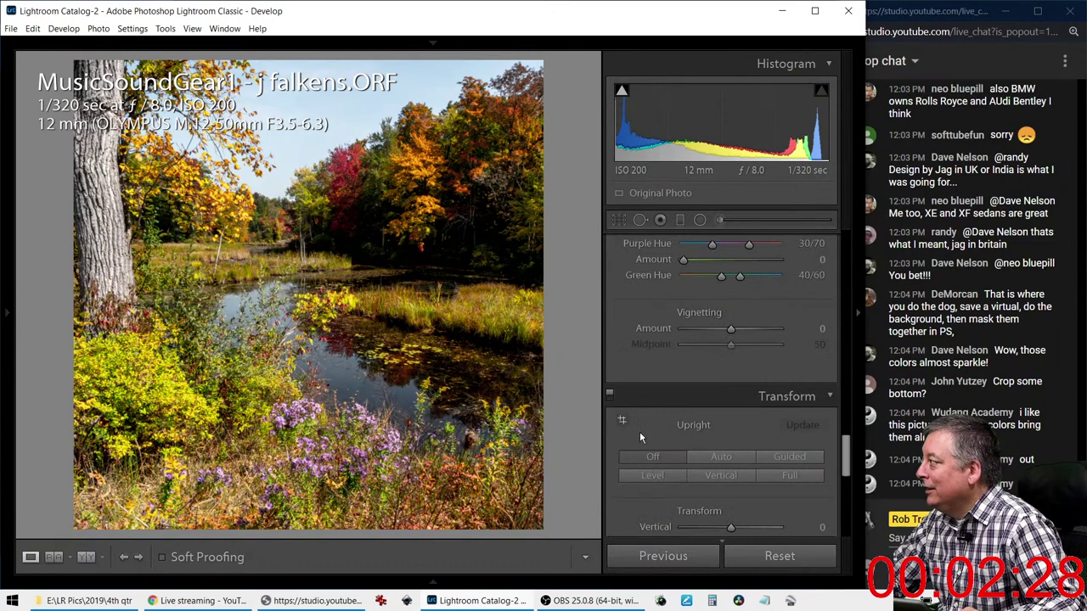
scroll(640, 437, "down", 2)
scroll(640, 437, "up", 2)
scroll(640, 432, "down", 8)
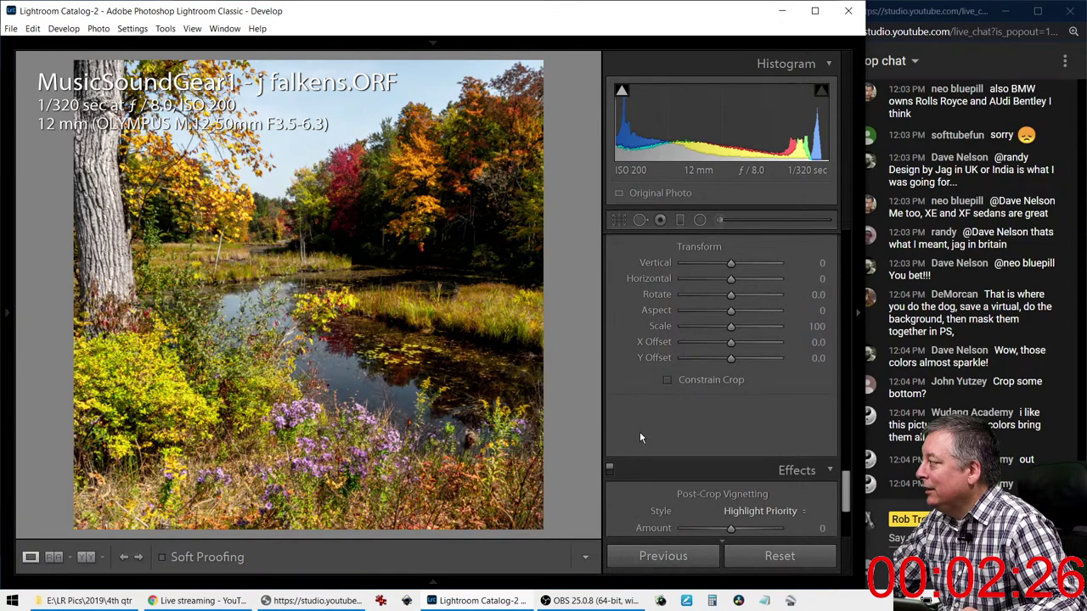
left_click_drag(732, 356, 807, 416)
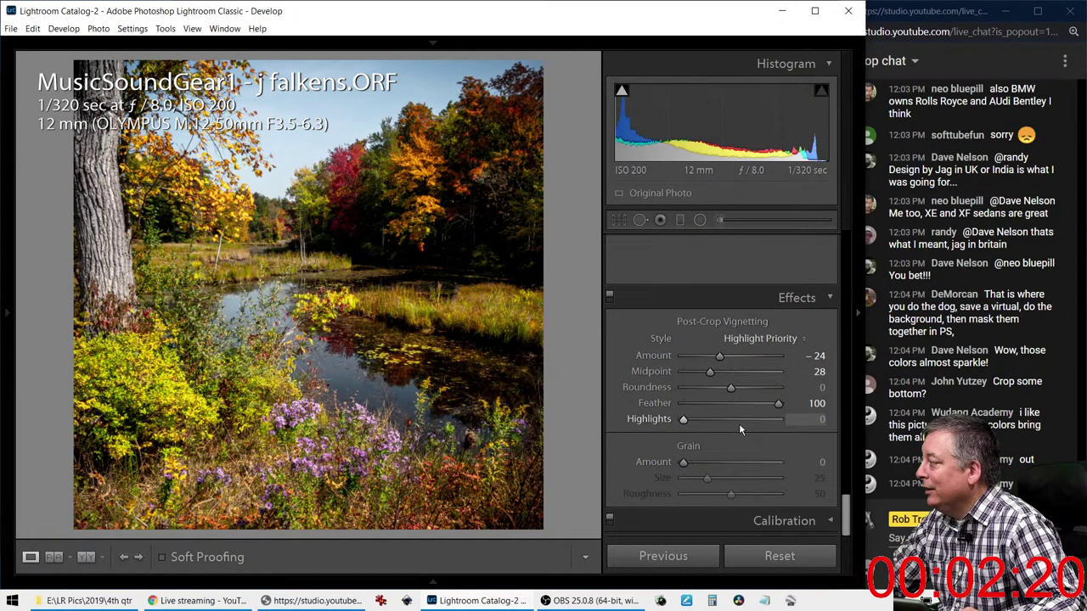
left_click_drag(687, 420, 798, 424)
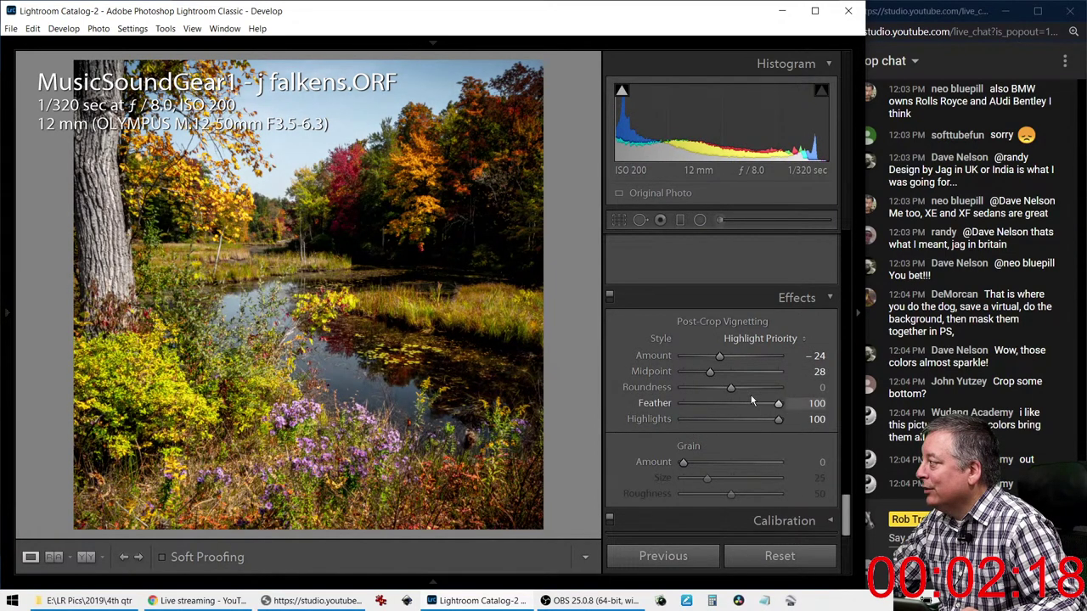
left_click(717, 356)
left_click_drag(717, 356, 721, 356)
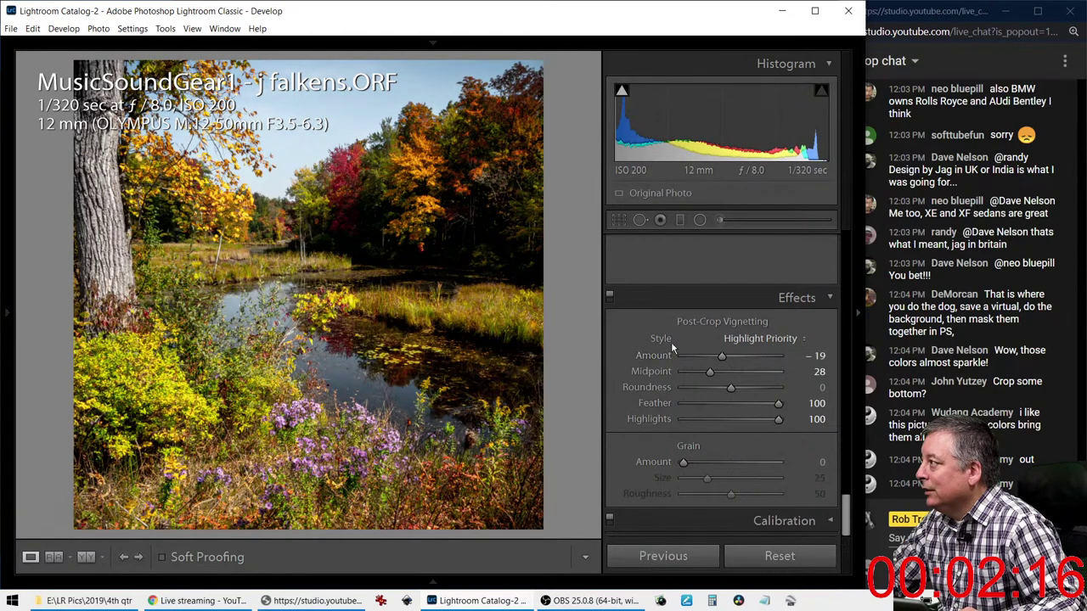
Reset the adjustment brush effect and set its Exposure to -0.40, Shadows to -26 and Blacks to -53
left_click(719, 220)
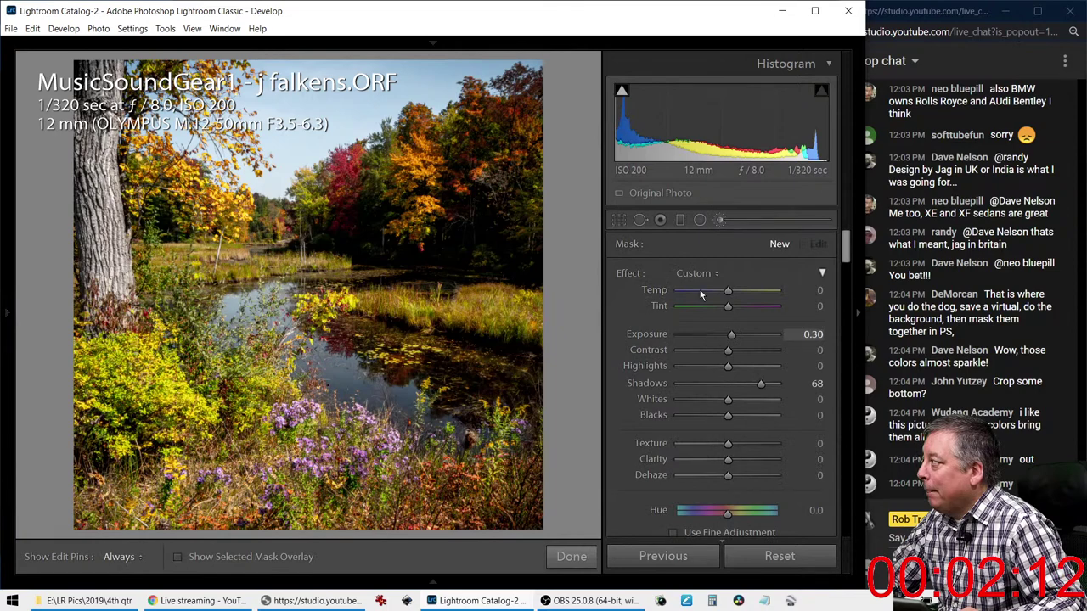
left_click(715, 223)
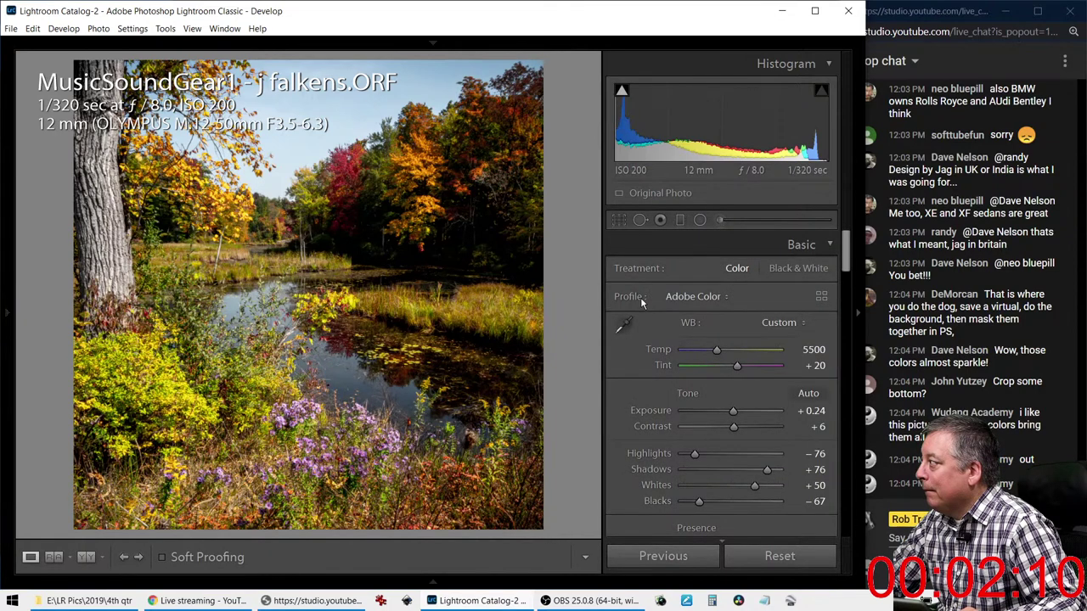
left_click(718, 222)
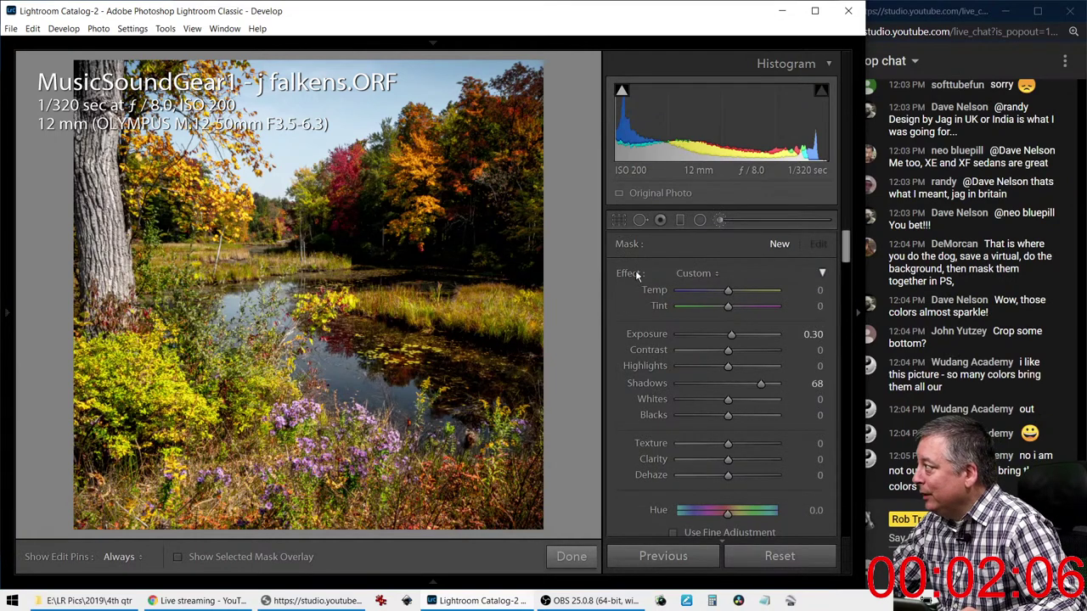
double_click(635, 272)
left_click_drag(728, 415, 716, 383)
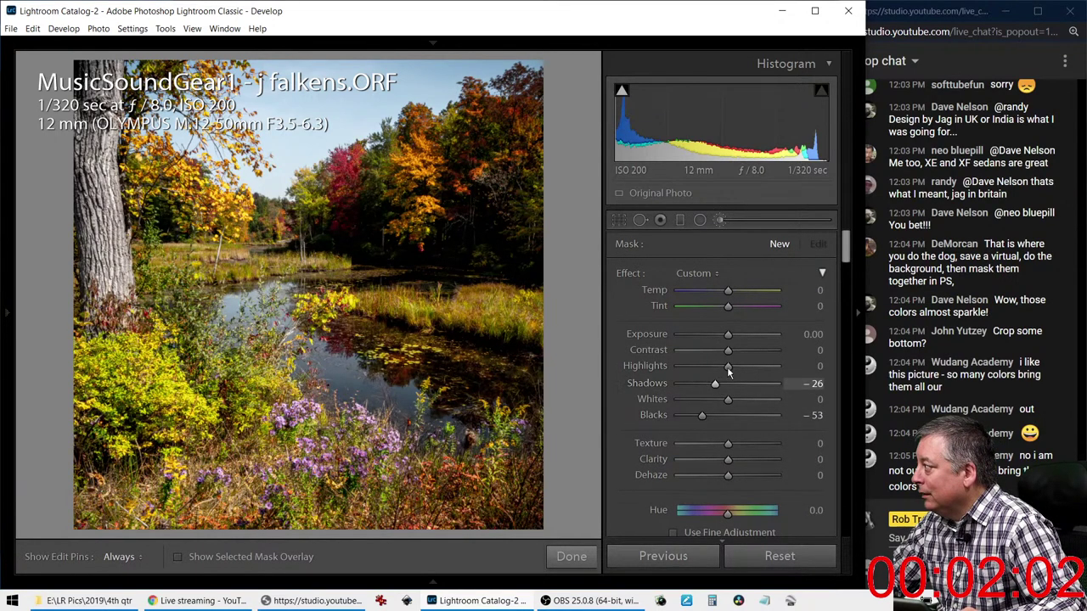
left_click_drag(727, 334, 723, 337)
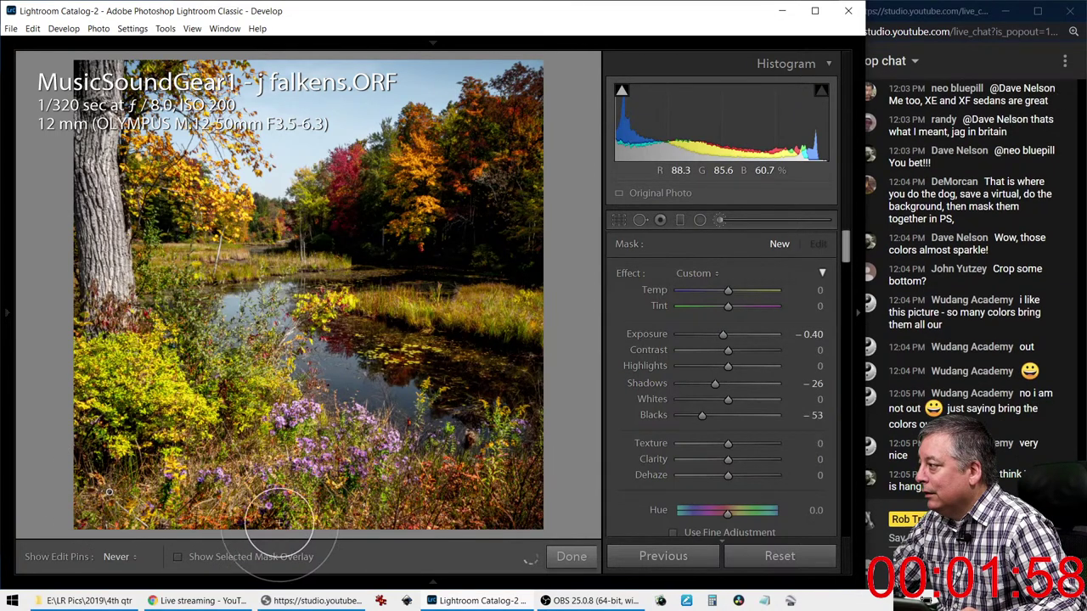
Brush the darkening effect over the foreground along the photo's bottom edge and set its Saturation to -49
key("h")
mouse_move(501, 540)
left_mouse_down()
mouse_move(215, 516)
mouse_move(118, 492)
mouse_move(283, 474)
mouse_move(278, 463)
mouse_move(147, 488)
mouse_move(255, 534)
mouse_move(375, 543)
mouse_move(601, 537)
mouse_move(601, 481)
mouse_move(566, 463)
mouse_move(511, 498)
mouse_move(214, 469)
mouse_move(36, 461)
mouse_move(25, 476)
mouse_move(144, 489)
mouse_move(232, 476)
mouse_move(237, 399)
mouse_move(197, 343)
mouse_move(260, 455)
mouse_move(247, 483)
mouse_move(242, 388)
mouse_move(189, 343)
mouse_move(212, 411)
mouse_move(213, 365)
mouse_move(188, 338)
mouse_move(216, 394)
mouse_move(199, 328)
mouse_move(223, 458)
mouse_move(65, 489)
mouse_move(79, 514)
mouse_move(95, 483)
mouse_move(126, 528)
mouse_move(457, 536)
mouse_move(404, 525)
mouse_move(439, 524)
mouse_move(85, 498)
left_mouse_up()
key("h")
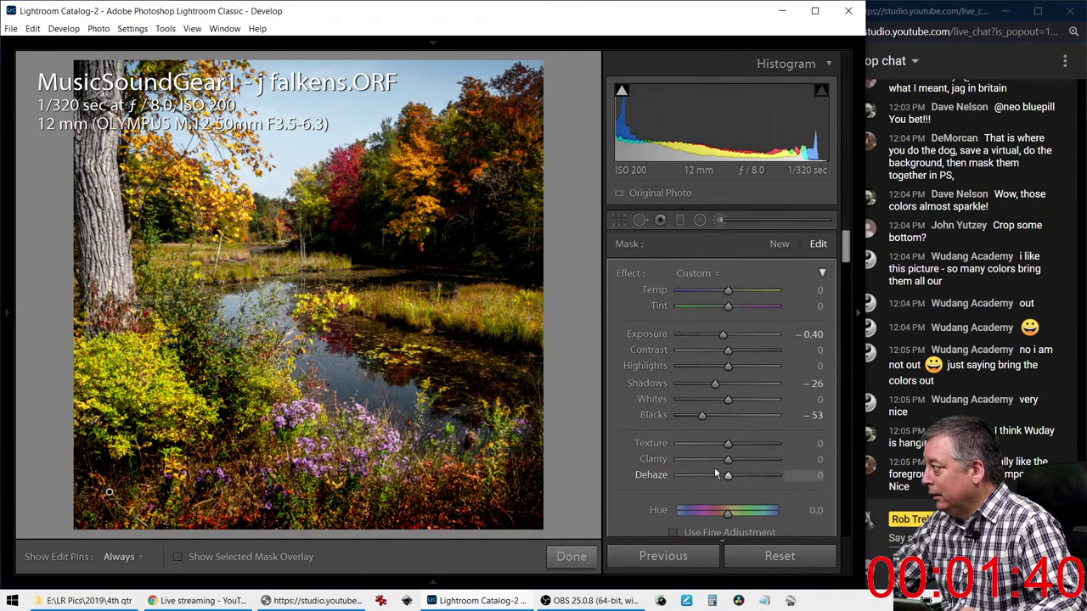
scroll(717, 471, "down", 2)
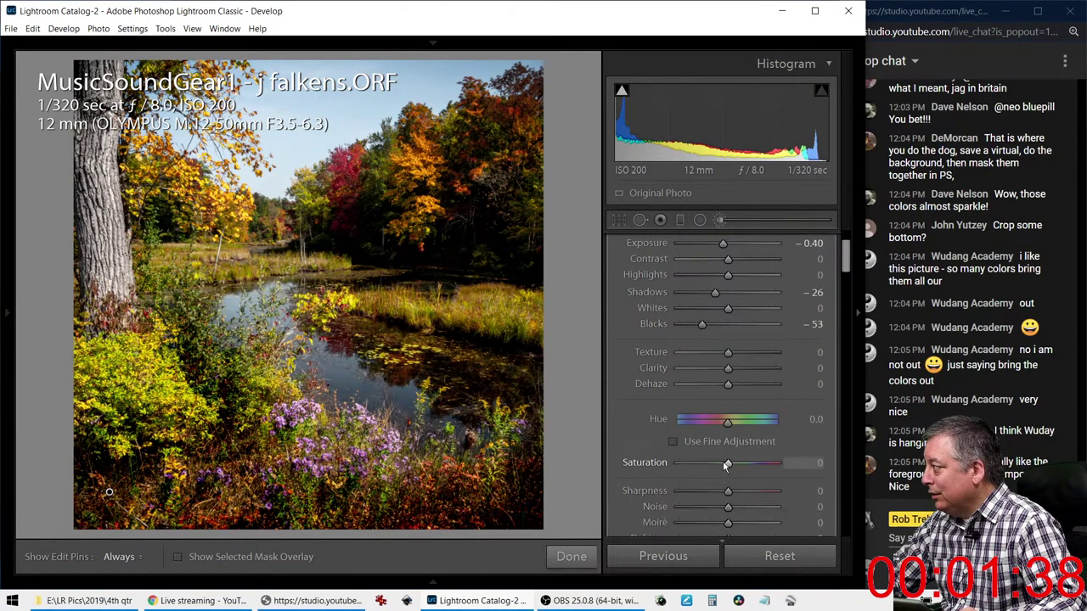
left_click_drag(719, 465, 712, 465)
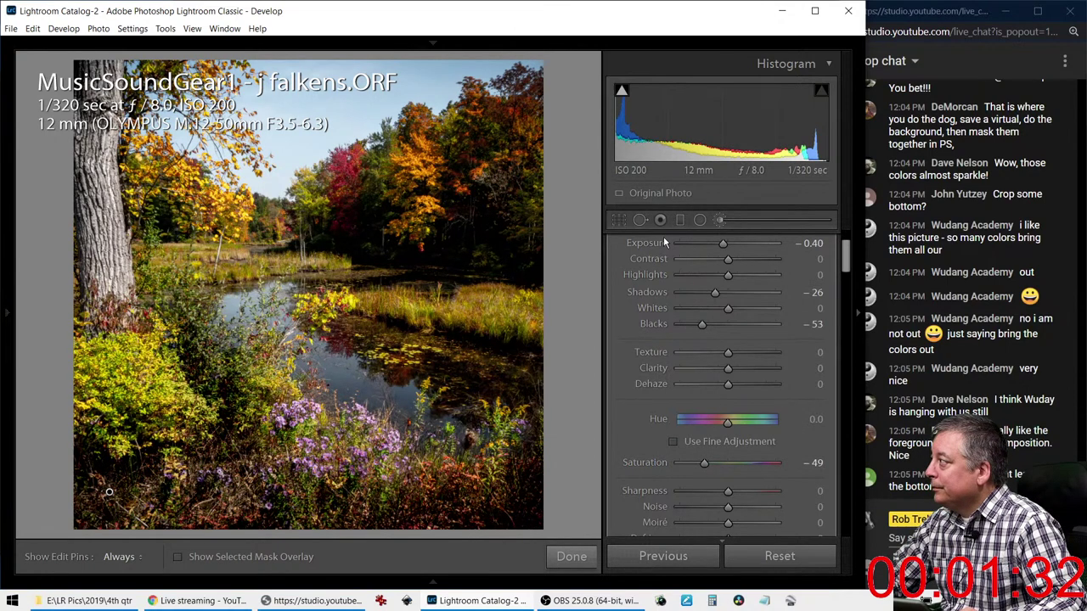
left_click(726, 220)
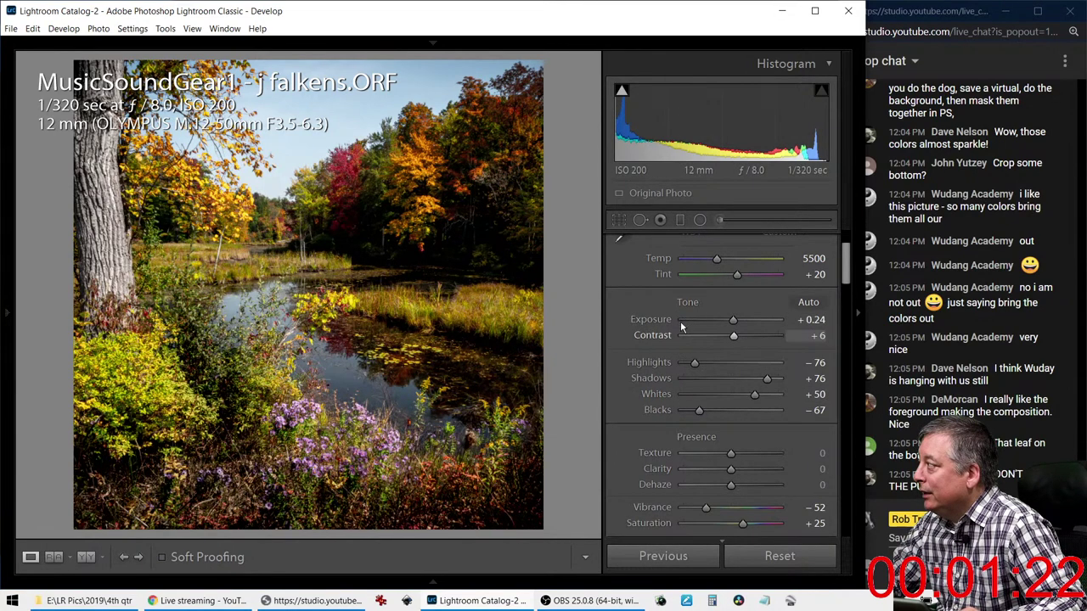
Darken the tree trunk with a new brush adjustment at Exposure -1.01, Shadows -26 and Blacks -53
left_click(717, 219)
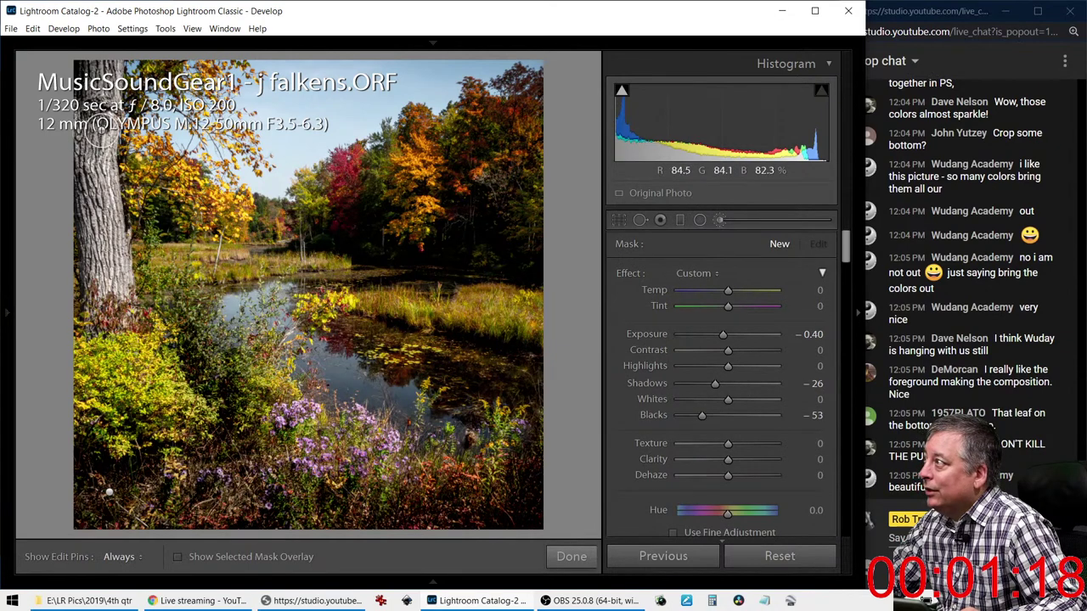
key("h")
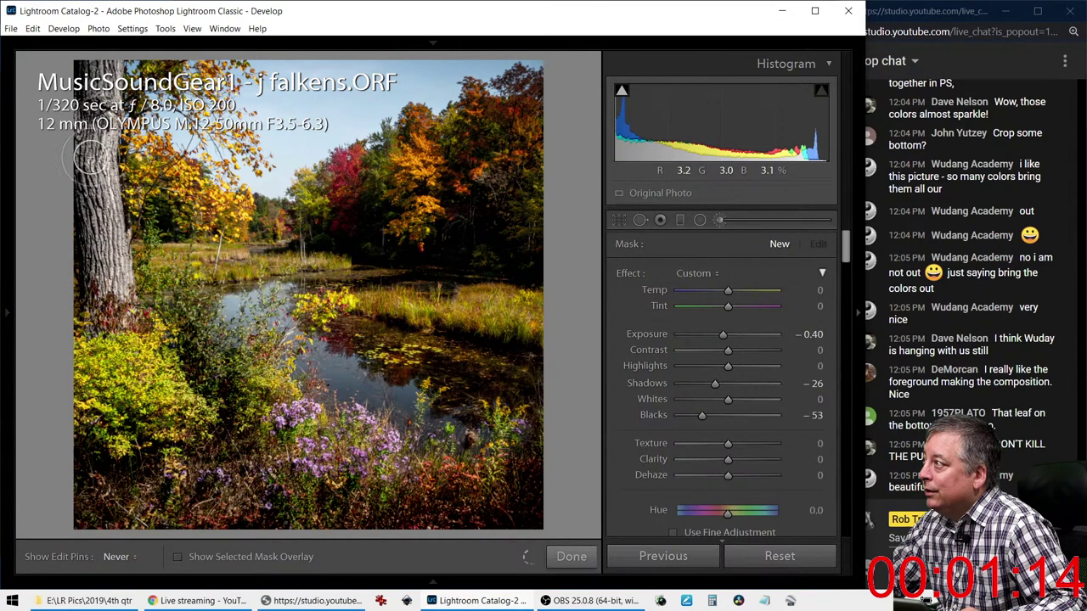
left_click(116, 286)
key("h")
left_click_drag(721, 338, 715, 339)
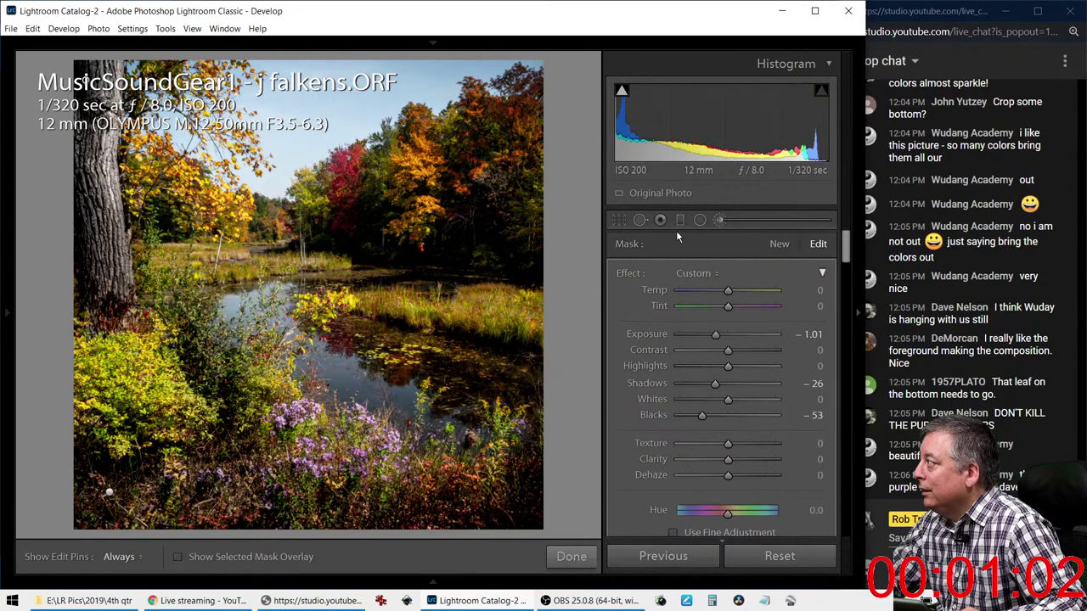
left_click(717, 220)
scroll(639, 393, "down", 5)
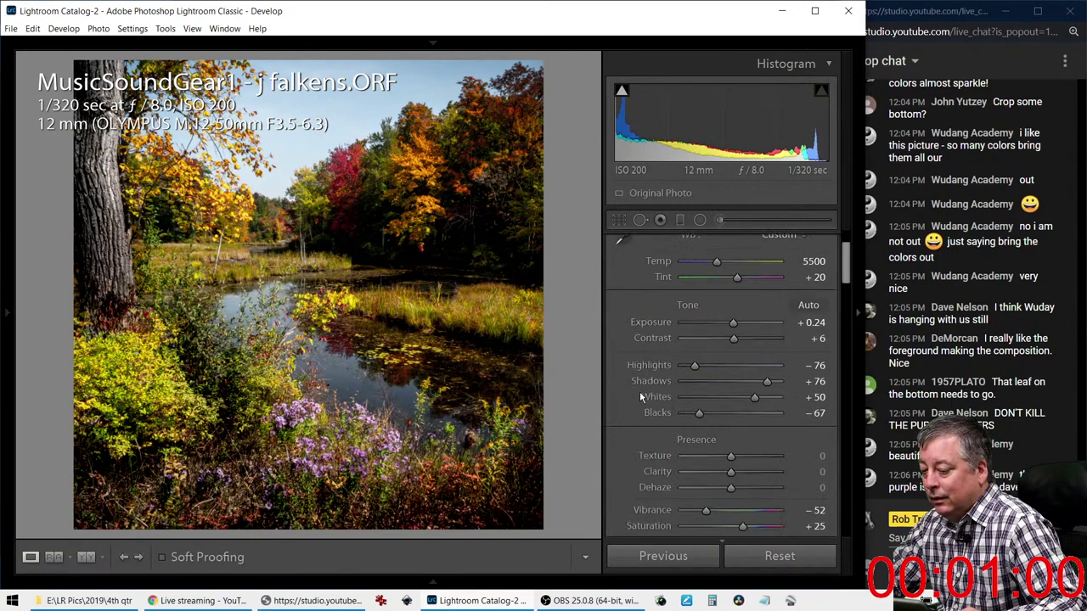
scroll(646, 390, "up", 2)
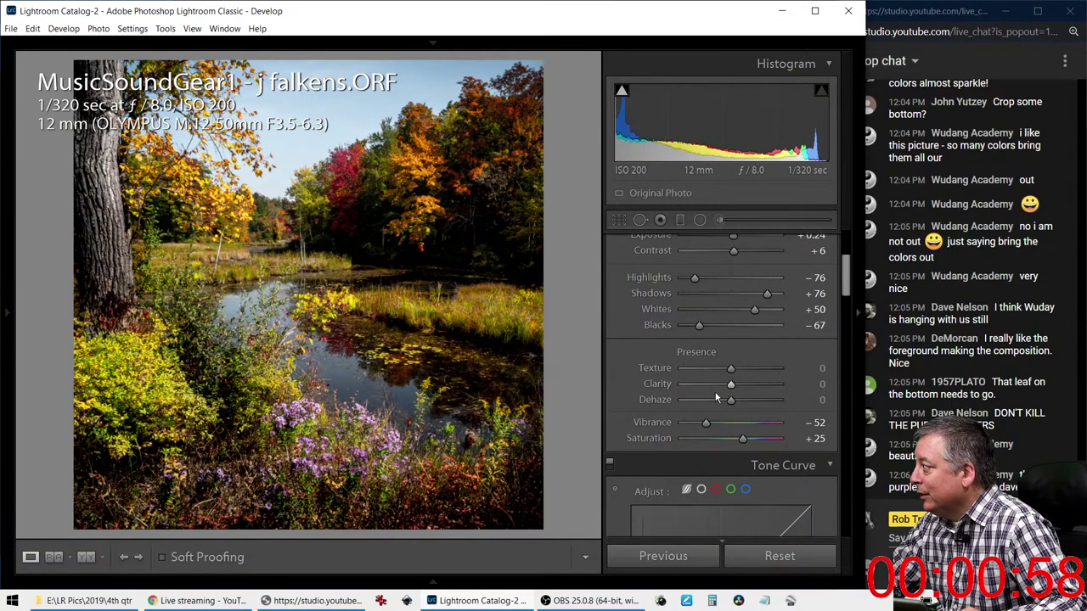
Set the pond photo's Texture to -77, Clarity to -31, Dehaze to +42 and Vibrance to -82
left_click_drag(730, 400, 692, 425)
left_click_drag(730, 385, 722, 370)
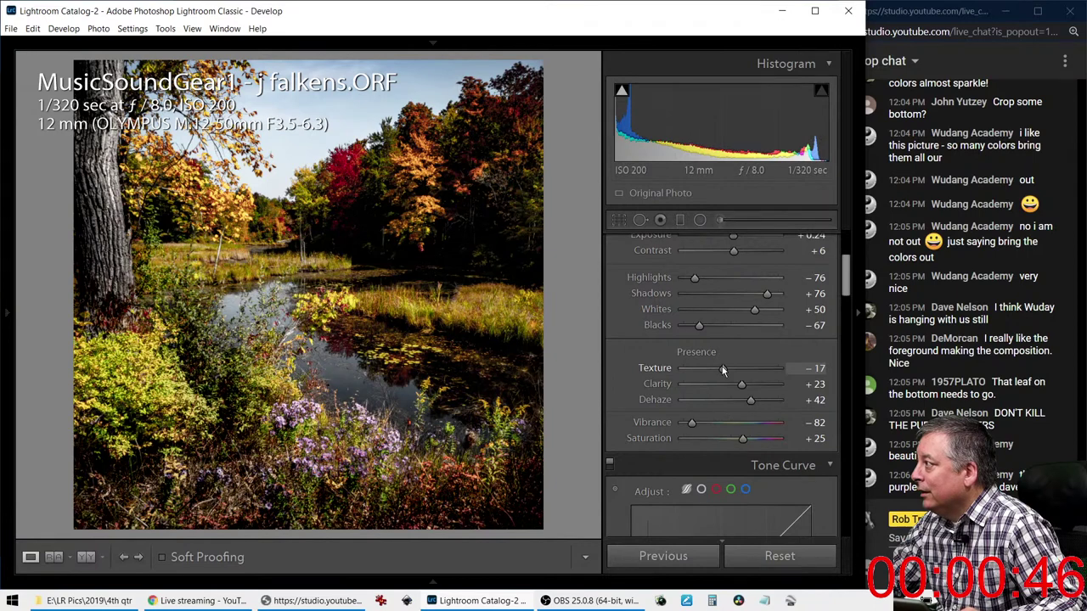
left_click_drag(709, 370, 689, 370)
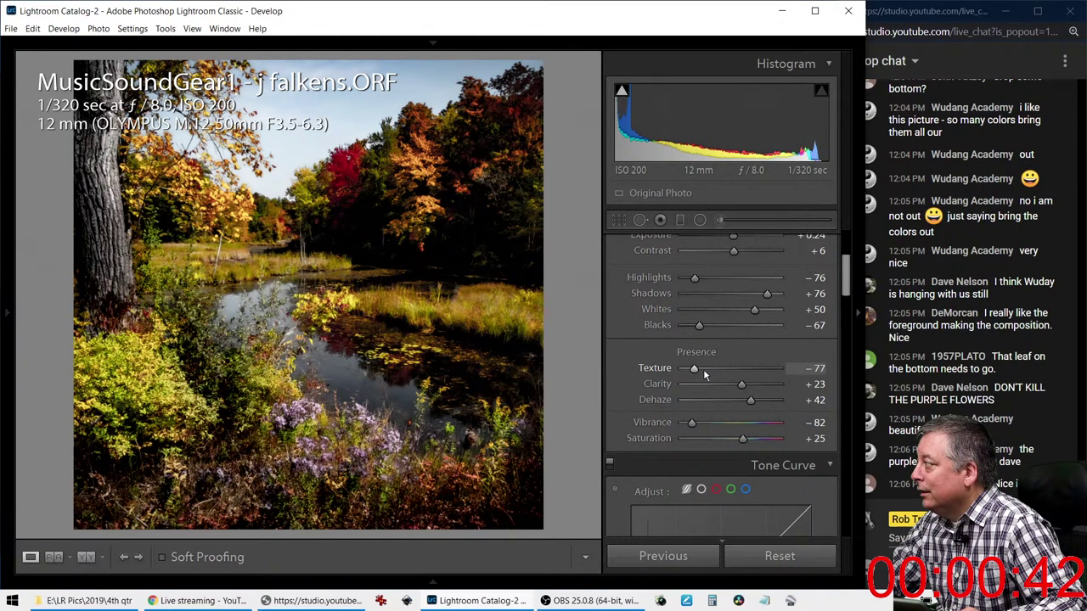
left_click(700, 384)
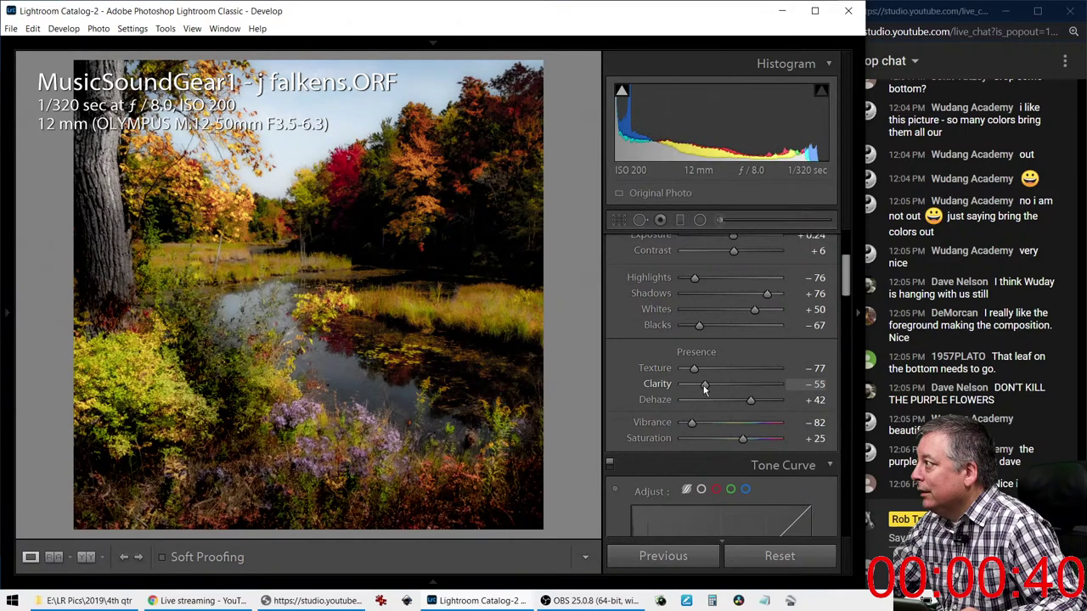
left_click_drag(706, 389, 714, 384)
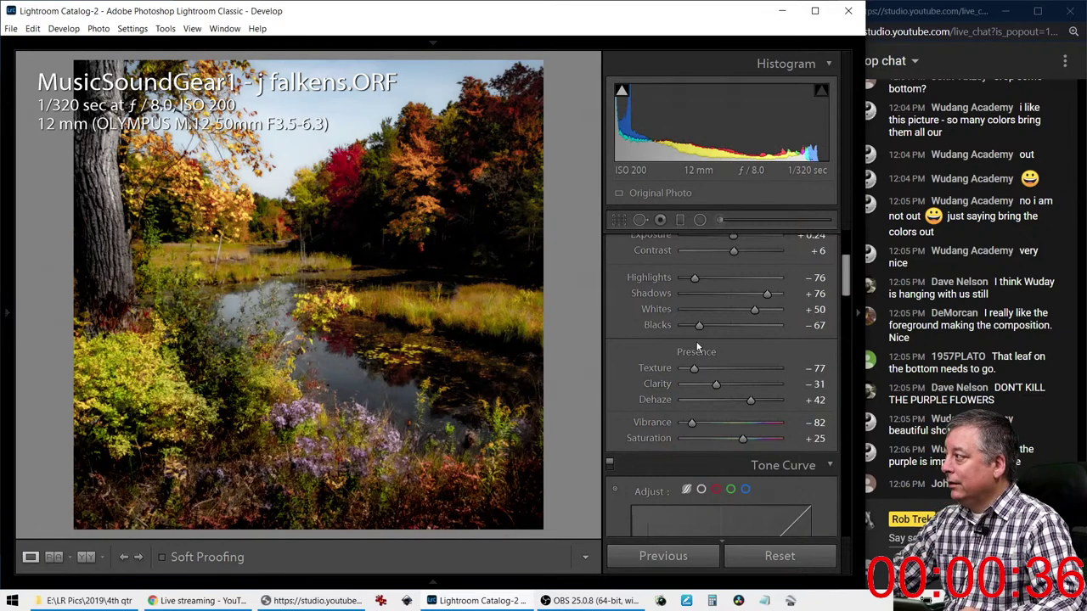
Reset the adjustment brush effect and set its Highlights to 100, Shadows to 8 and Whites to 31
left_click(719, 219)
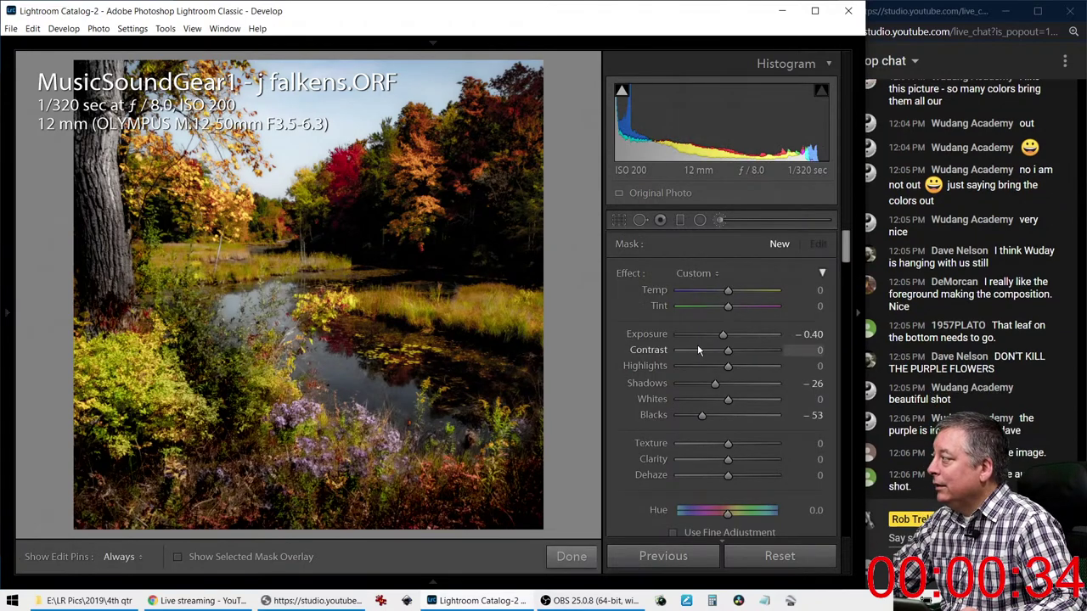
double_click(630, 273)
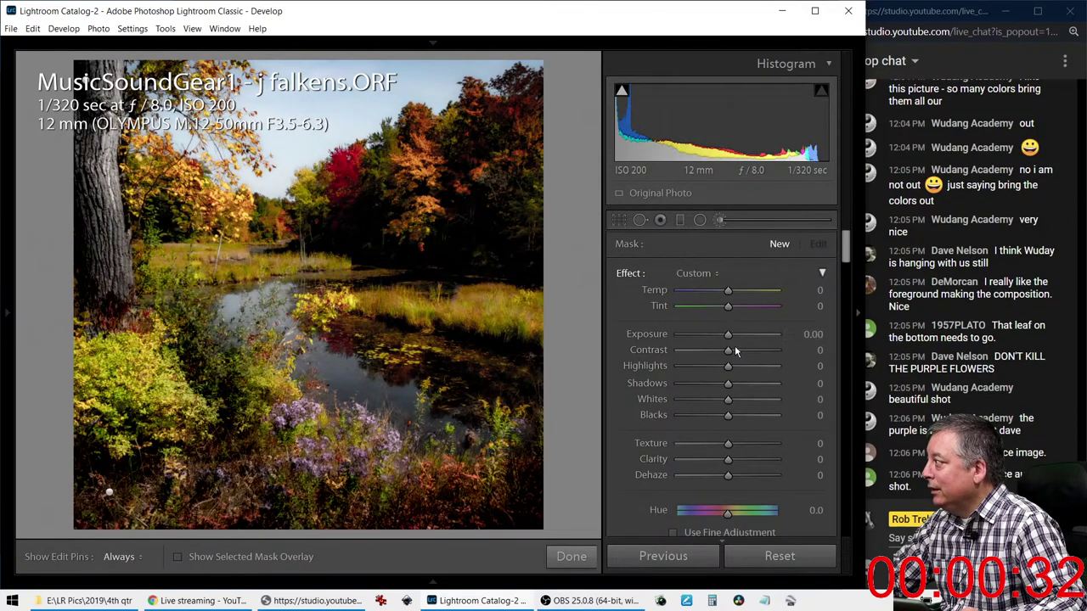
left_click_drag(728, 383, 779, 369)
left_click_drag(735, 404, 745, 401)
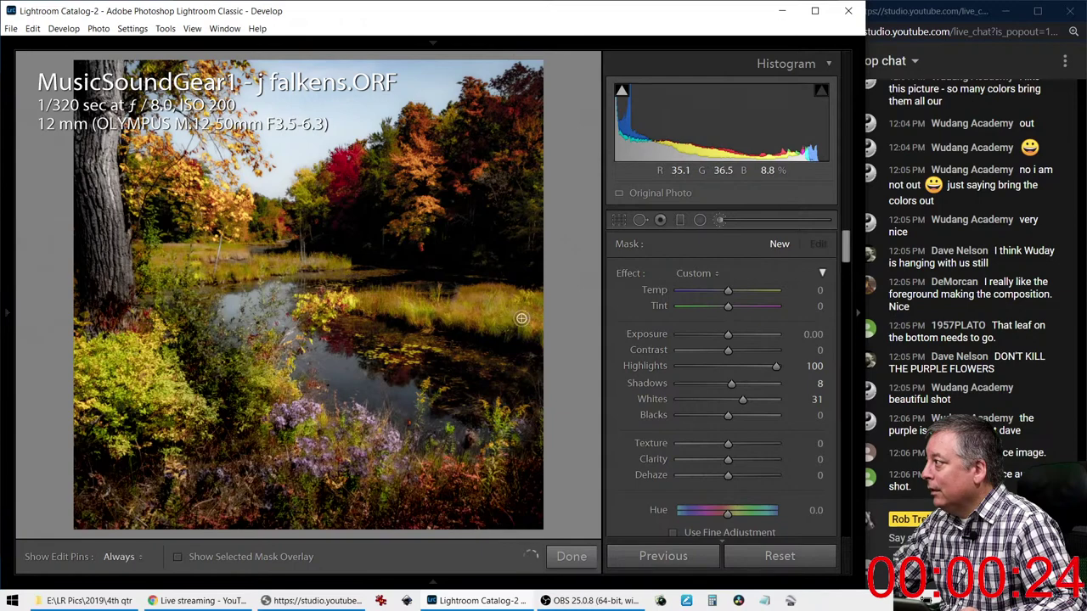
Brush the brightening effect over the sunlit grass on the pond's right bank and set its Exposure to 0.30
key("h")
key("h")
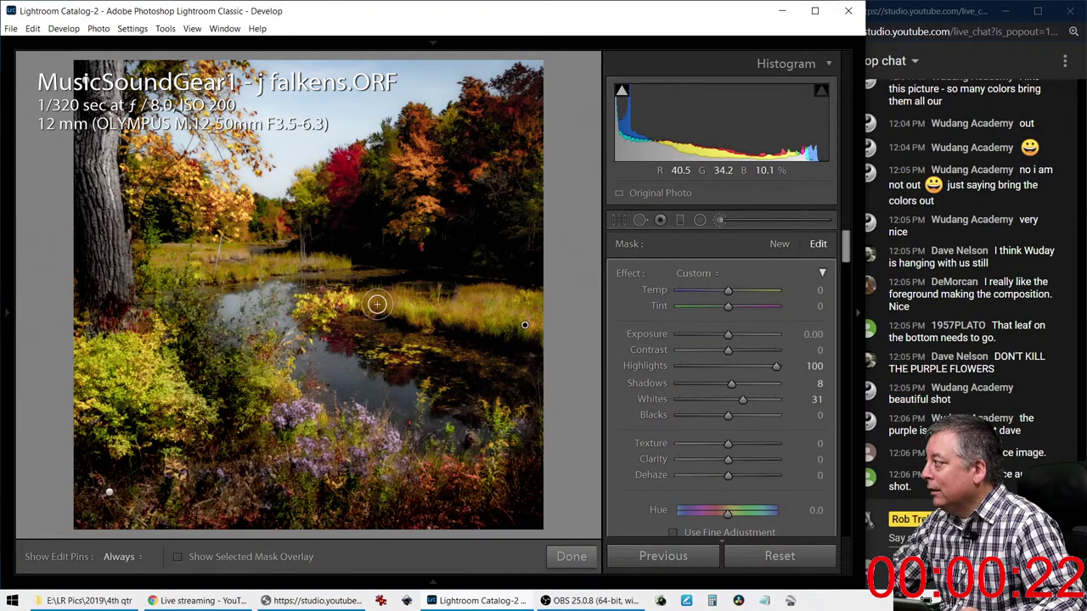
scroll(662, 417, "down", 5)
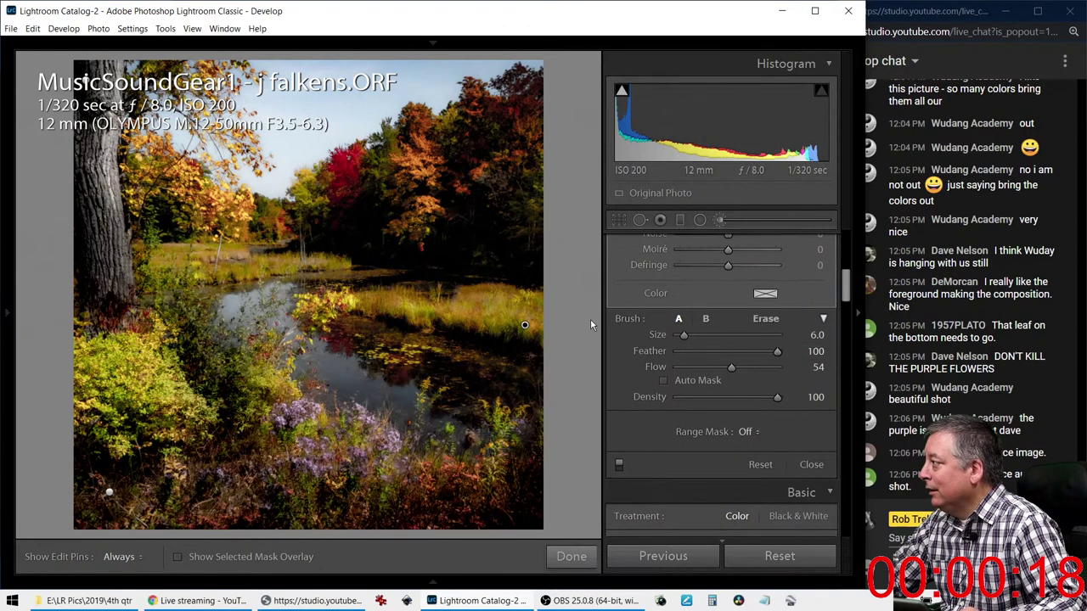
key("h")
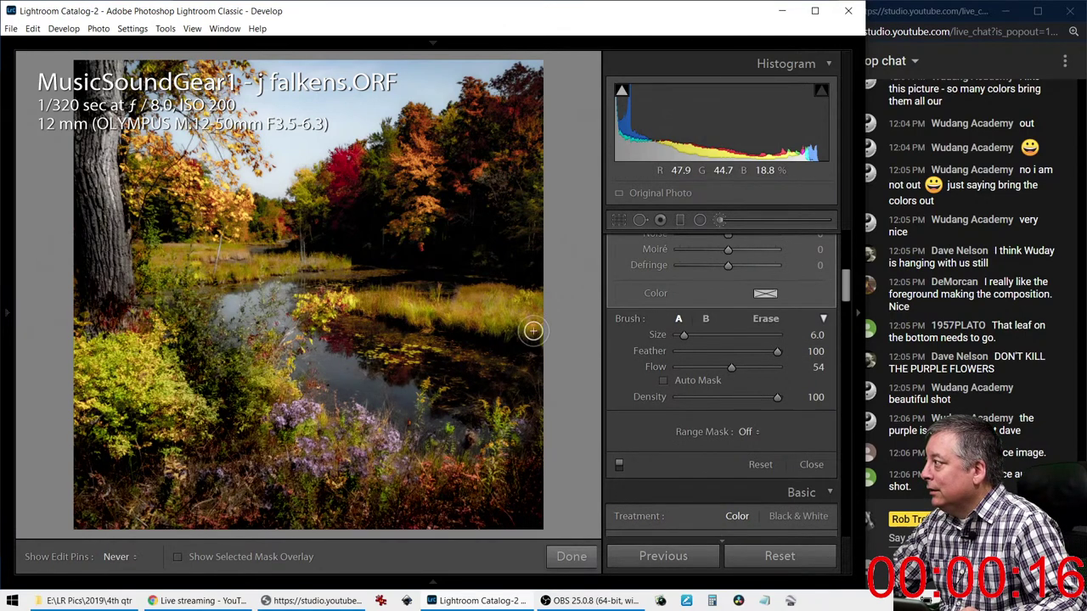
key("h")
scroll(629, 326, "up", 5)
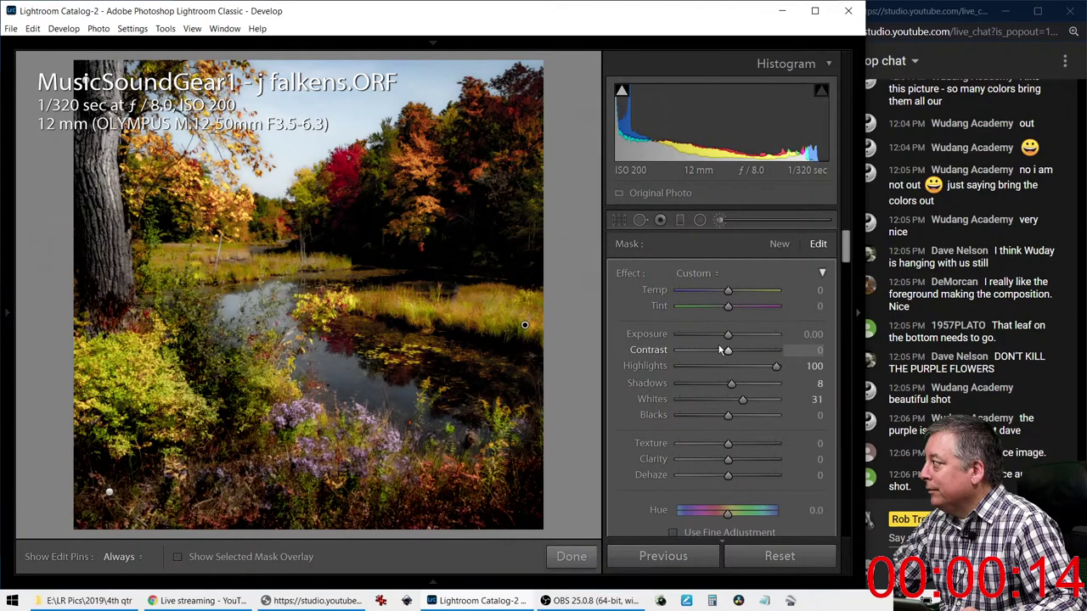
left_click_drag(727, 335, 733, 338)
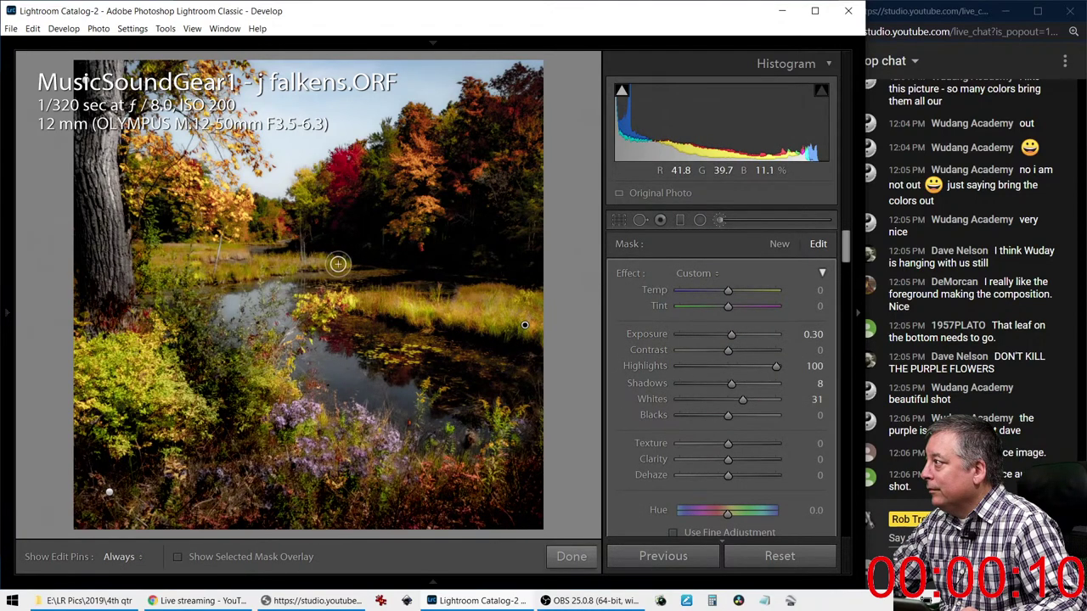
Extend the brightening brush over the marsh grass behind the pond and the purple foreground flowers, toggling the edit pins
key("h")
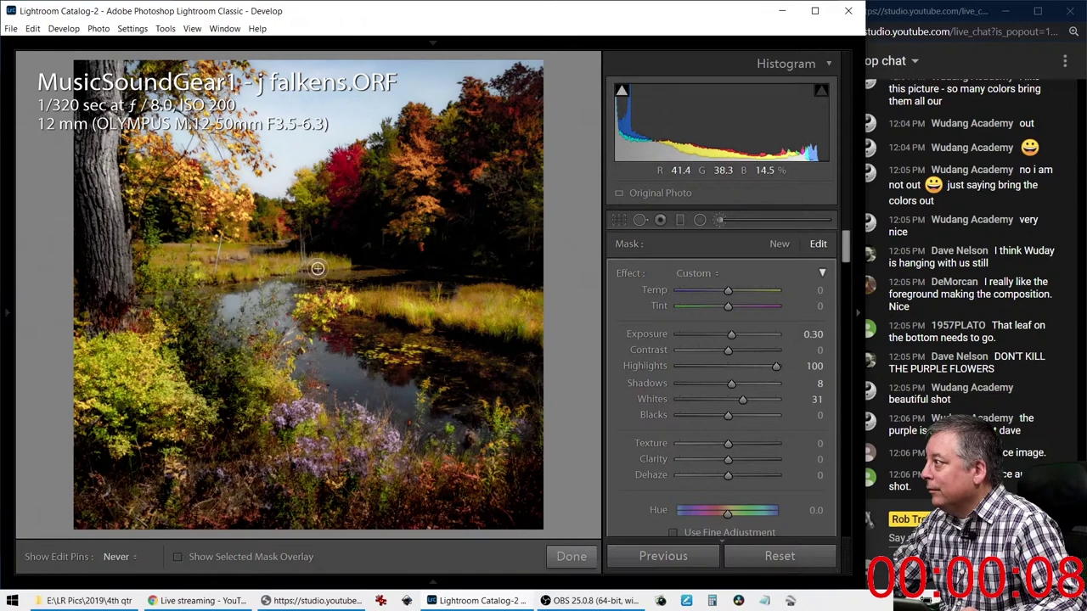
key("h")
key("h")
key("h")
key("h")
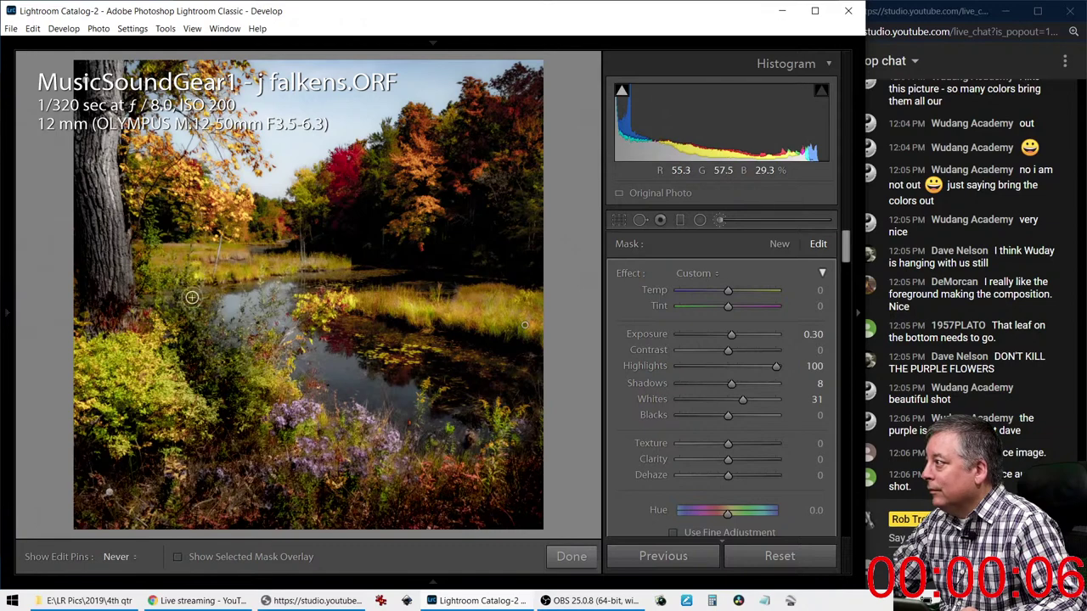
key("h")
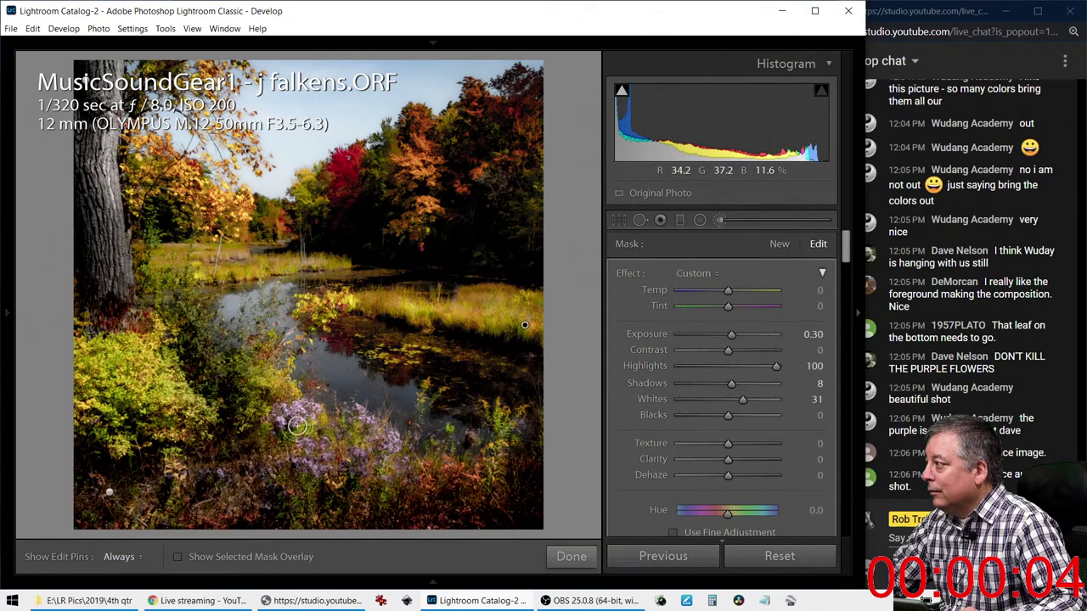
key("h")
key("h")
key("h")
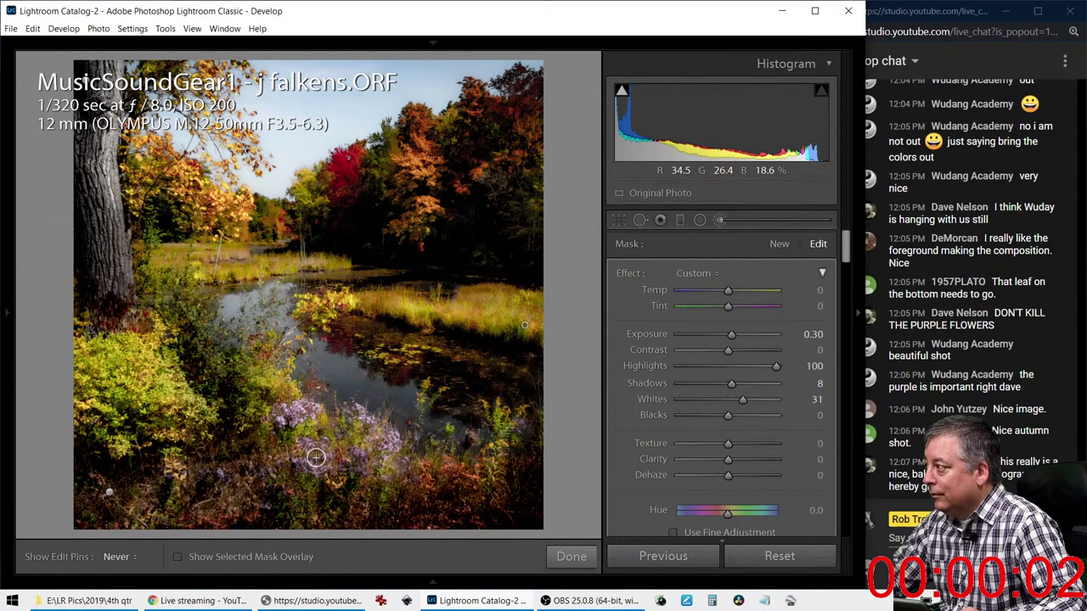
key("h")
key("h")
key("h")
key("h")
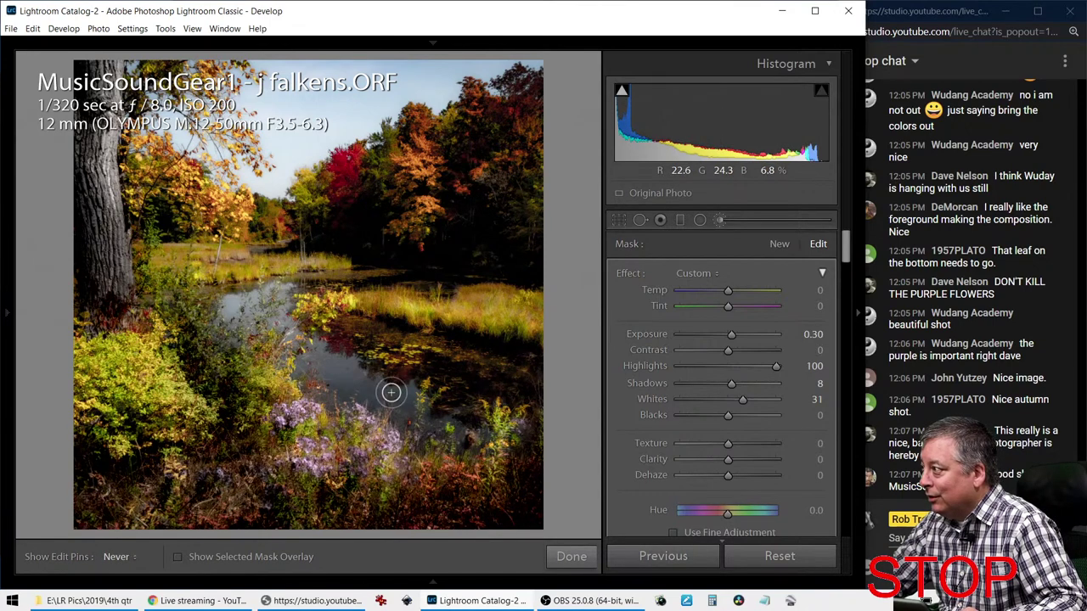
key("h")
key("h")
key("h")
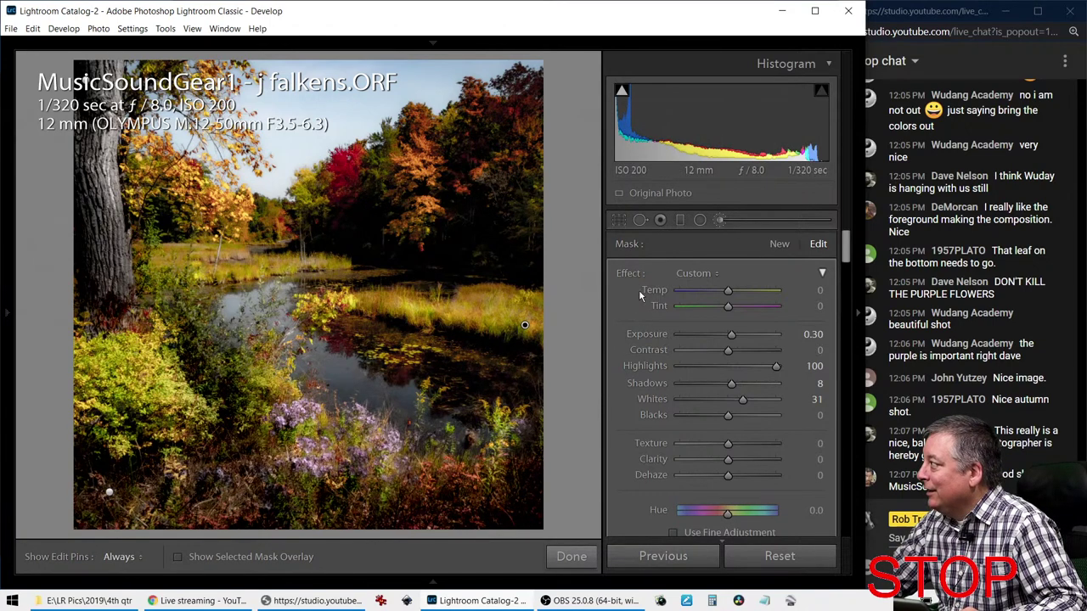
Darken the yellow-green bush at the photo's left edge with a new brush adjustment at Exposure -1.85
left_click(780, 245)
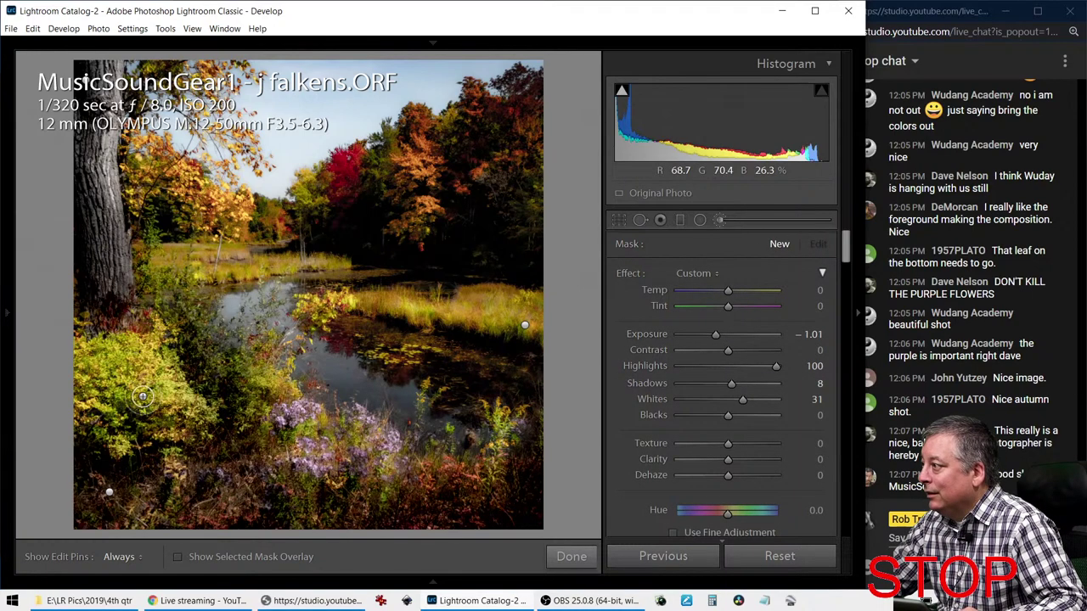
key("h")
mouse_move(101, 421)
left_mouse_down()
mouse_move(85, 359)
mouse_move(60, 351)
mouse_move(73, 376)
left_mouse_up()
mouse_move(723, 340)
left_mouse_down()
mouse_move(696, 335)
mouse_move(705, 337)
left_mouse_up()
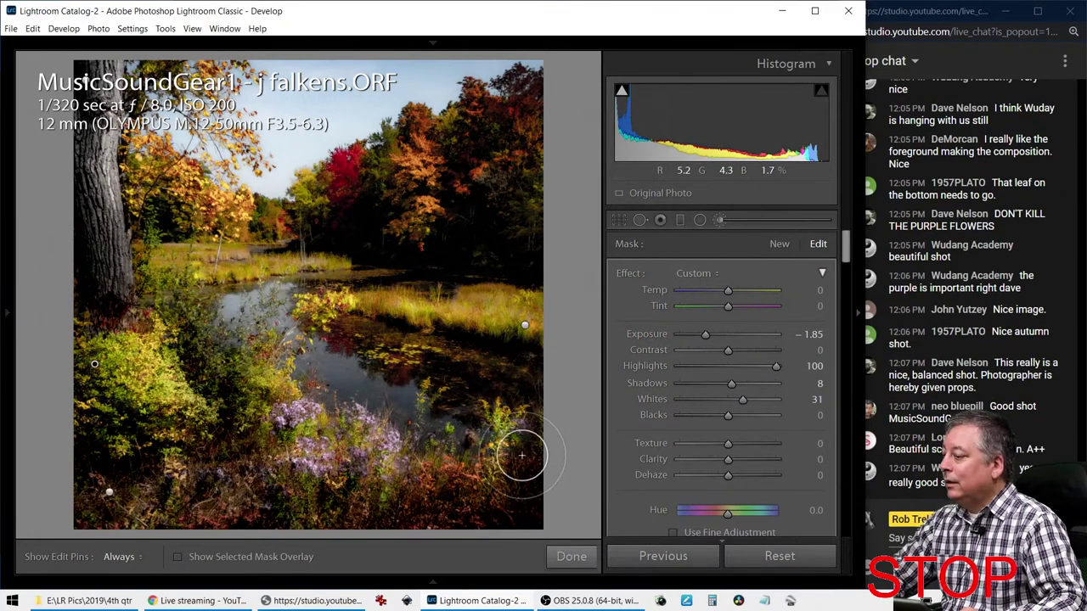
Compare the pond photo's before and after versions side by side and inspect the edit full screen
key("F6")
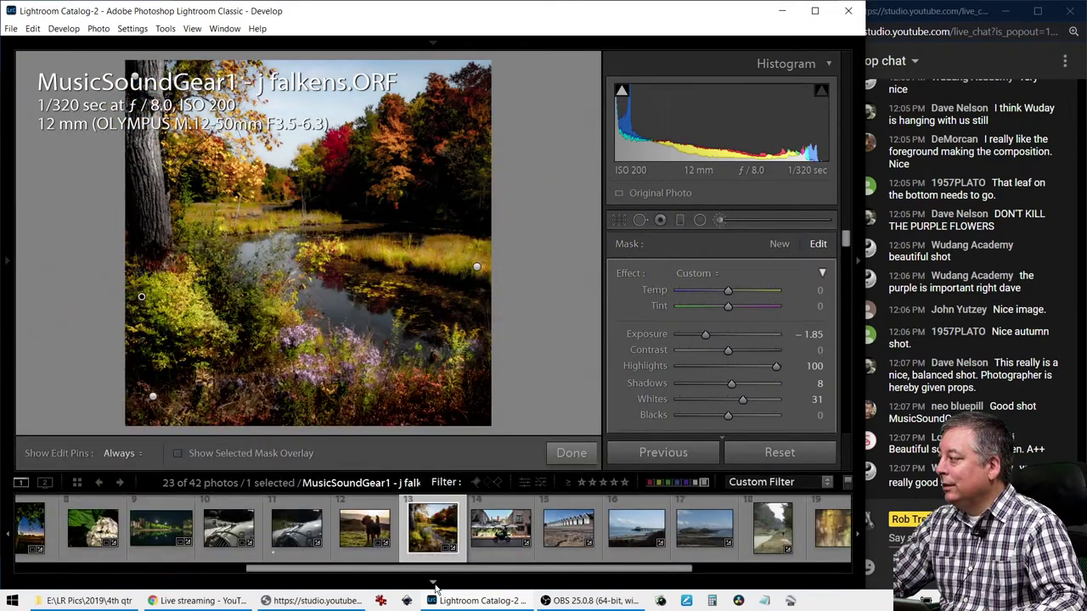
key("F7")
key("y")
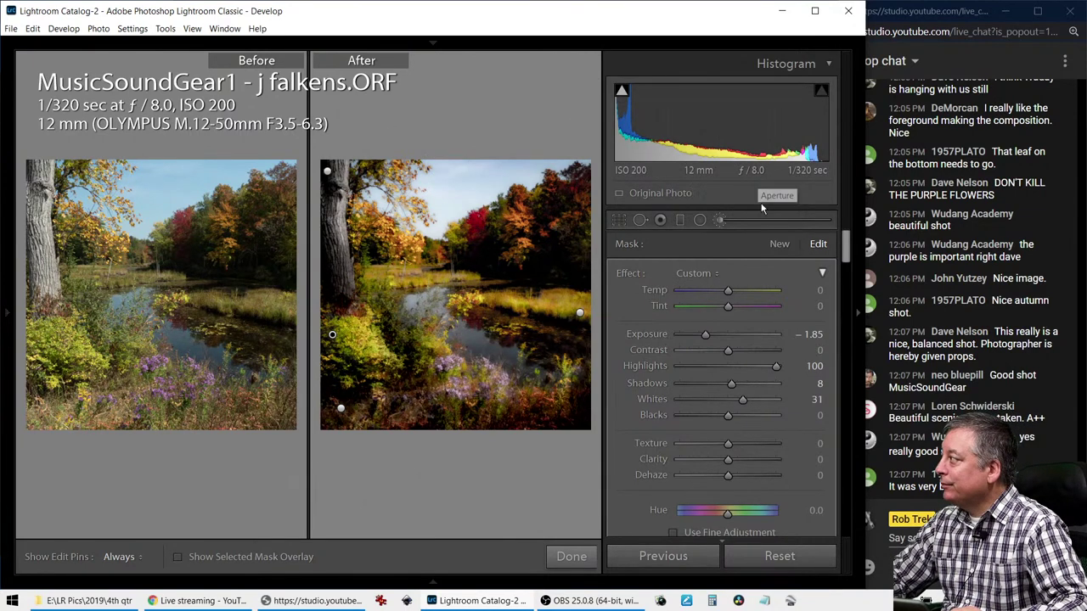
left_click(719, 219)
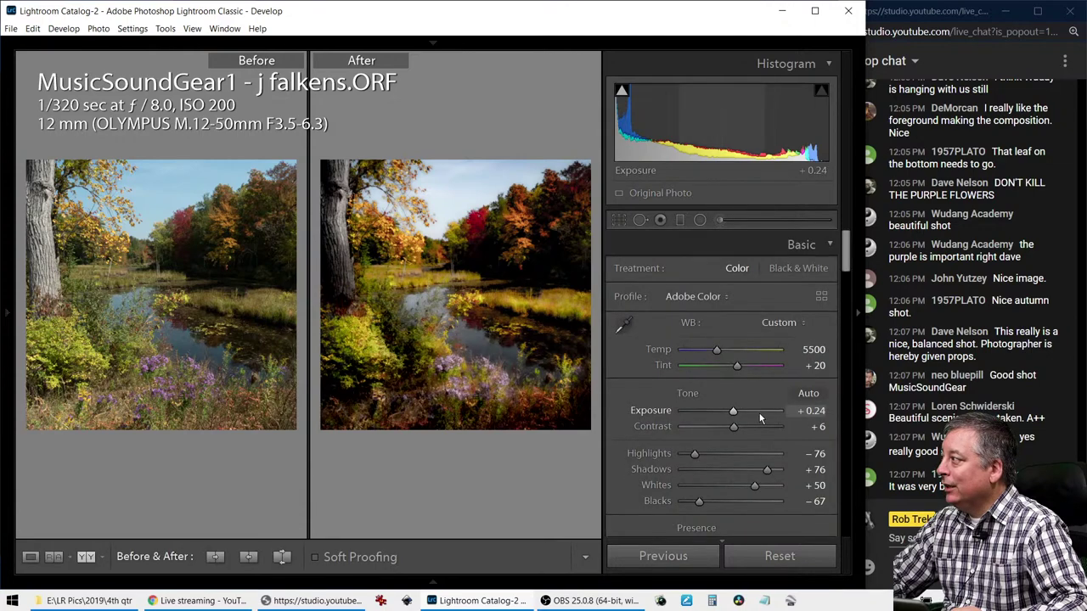
key("shift+Tab")
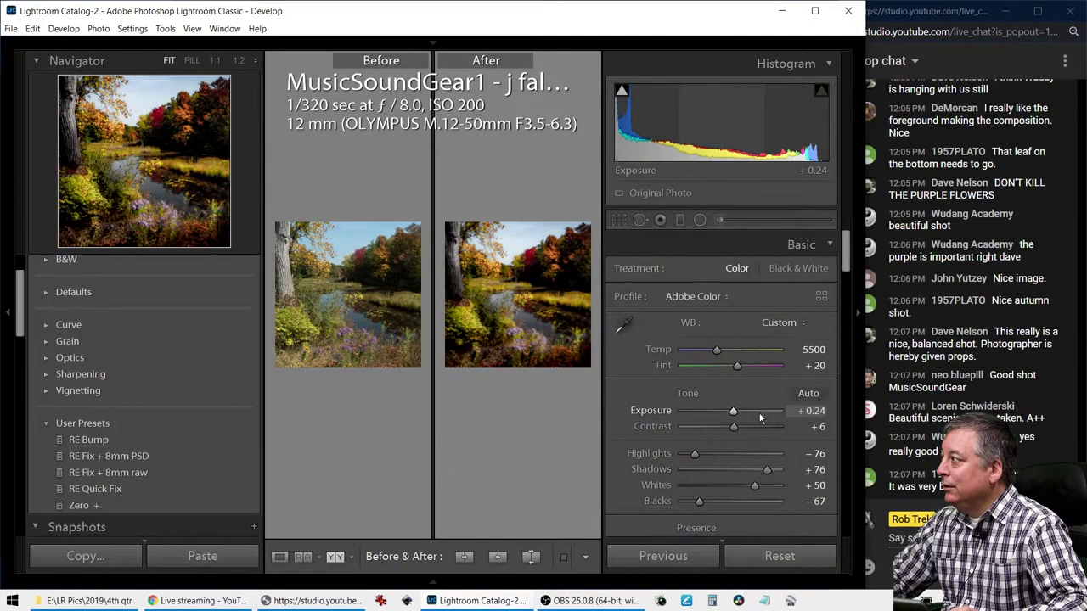
key("shift+Tab")
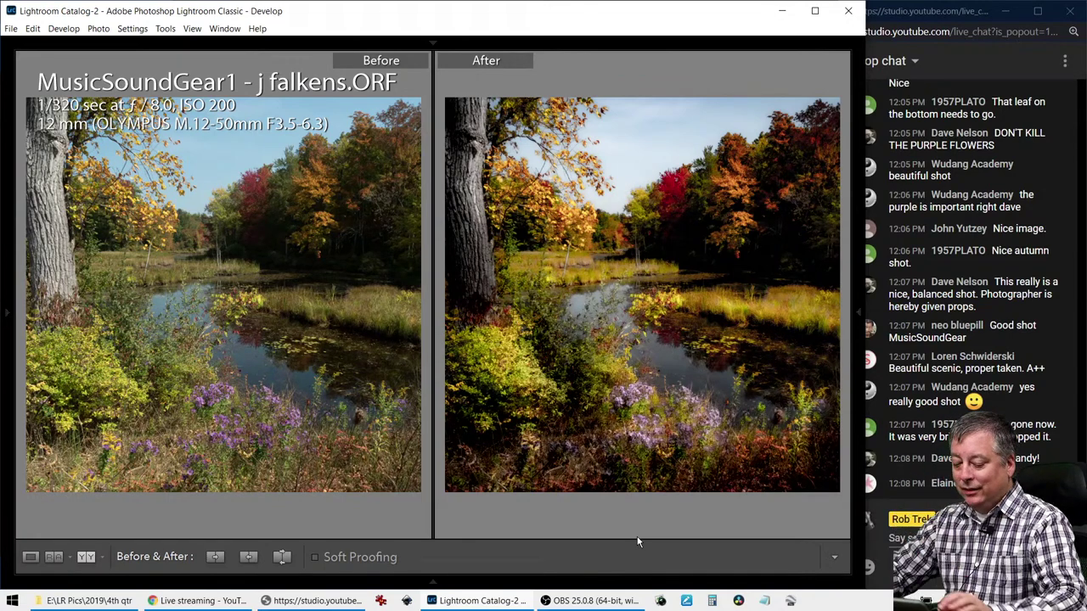
key("f")
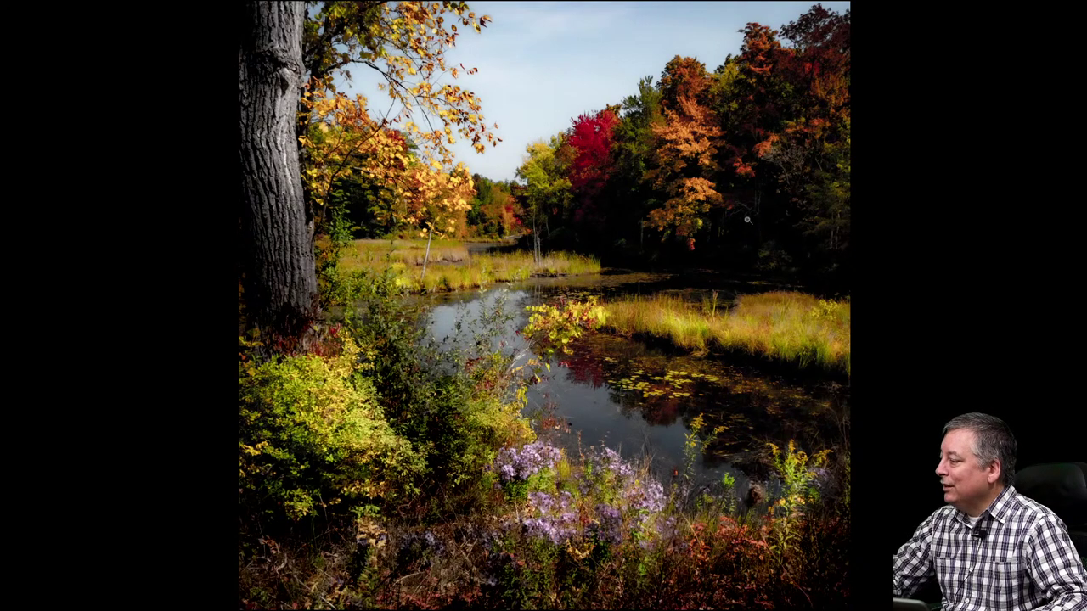
key("f")
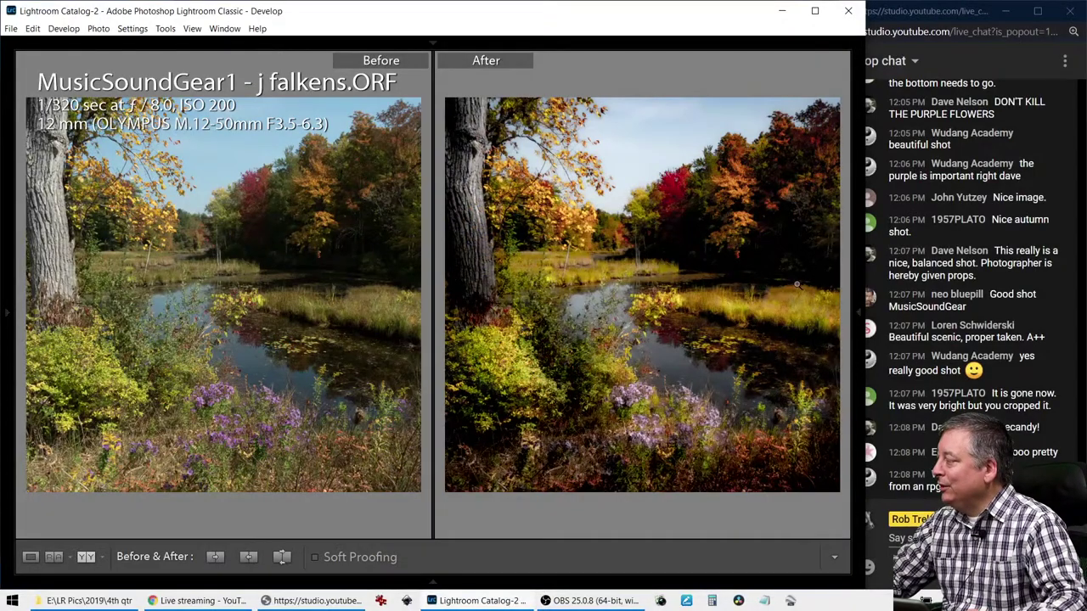
left_click(857, 305)
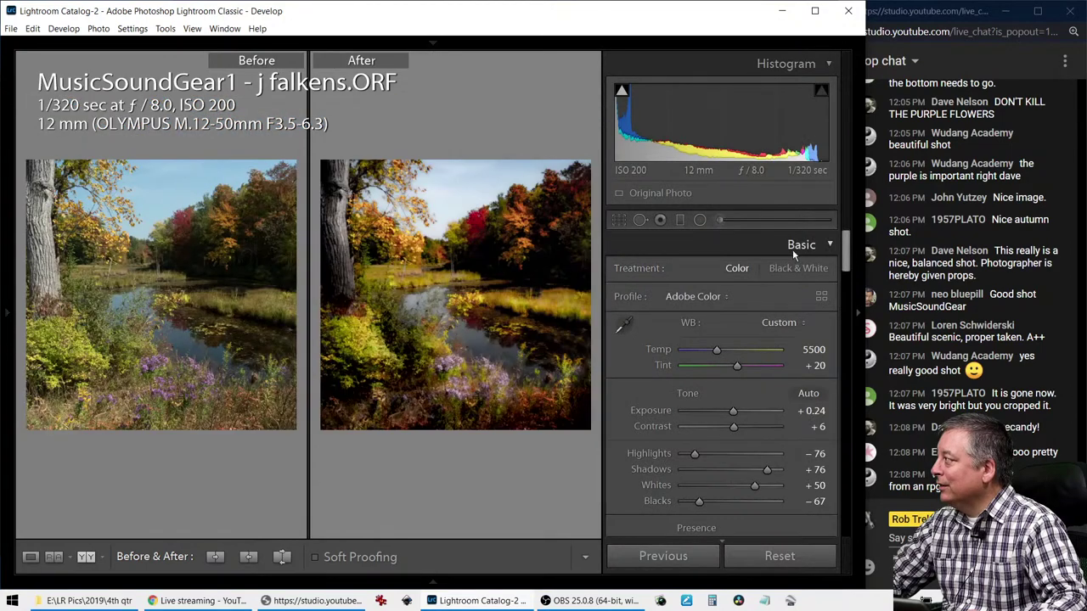
Brighten the dark trees on the right bank with a new brush adjustment at Exposure 1.10, Highlights 100, Shadows 8 and Whites 63
left_click(719, 220)
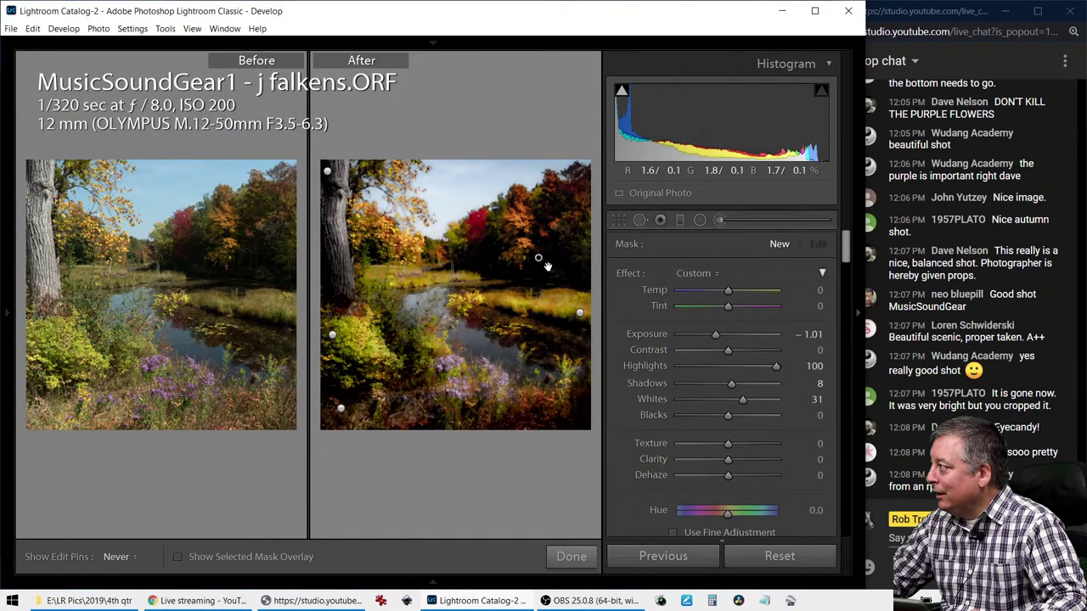
key("h")
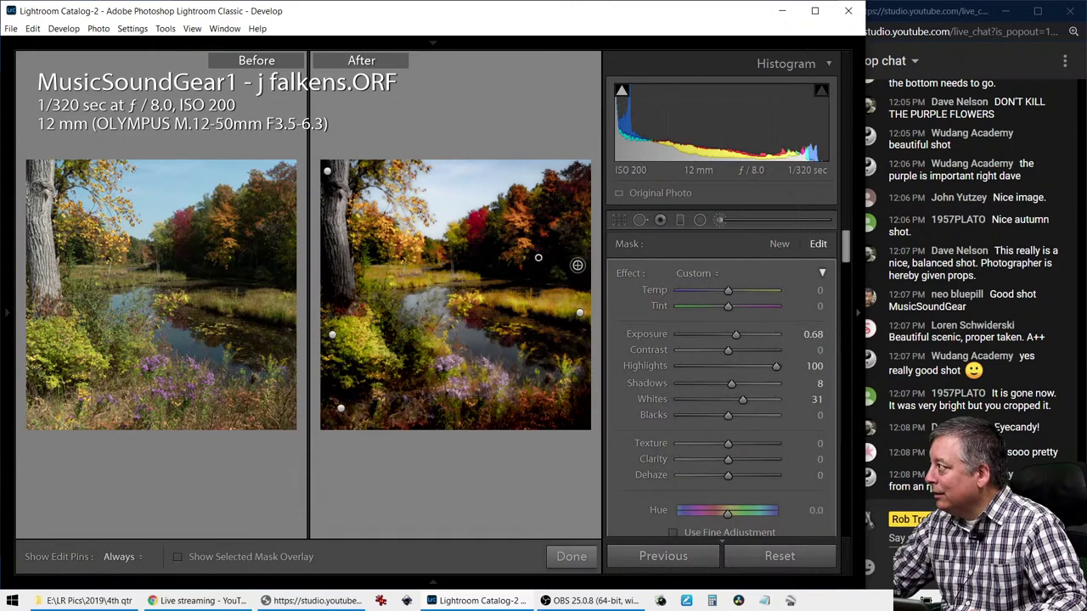
key("h")
key("h")
left_click_drag(735, 334, 740, 334)
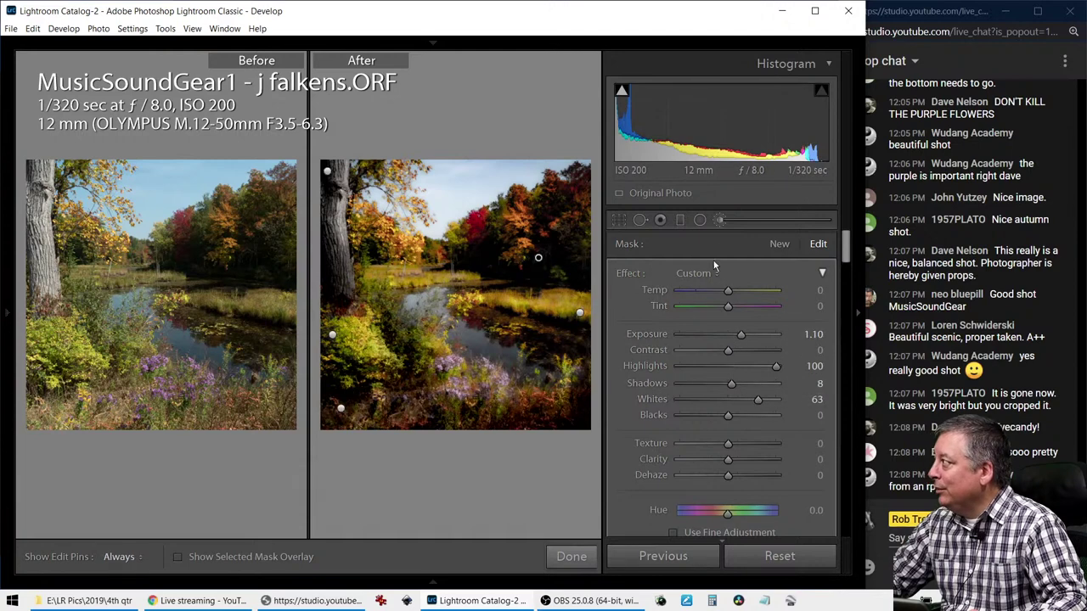
left_click(720, 219)
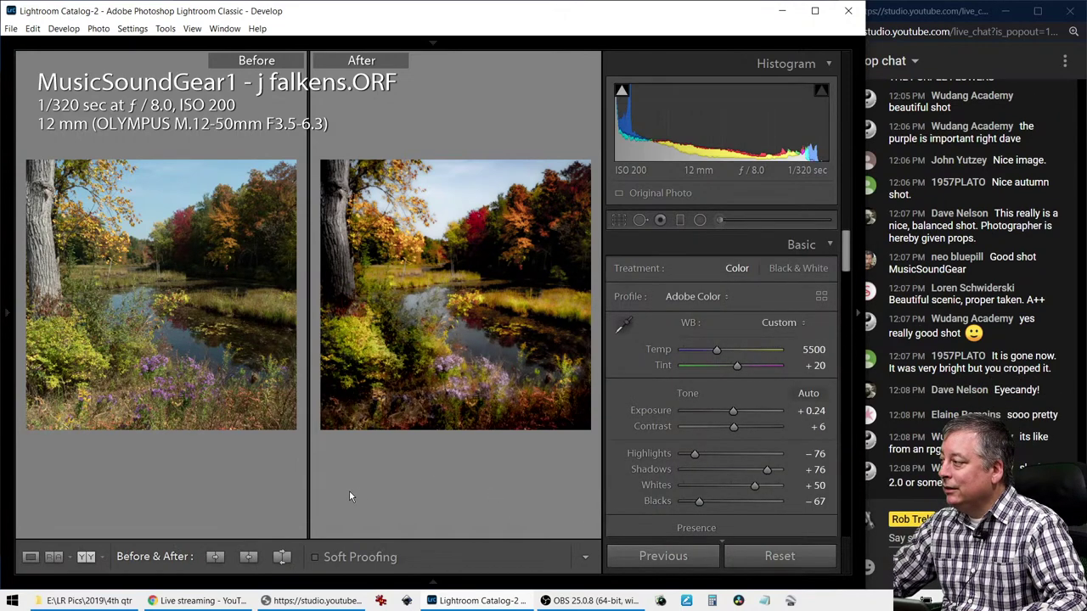
Switch to the next photo, the green motorcycle street scene, and show it in the single-image view
key("Right")
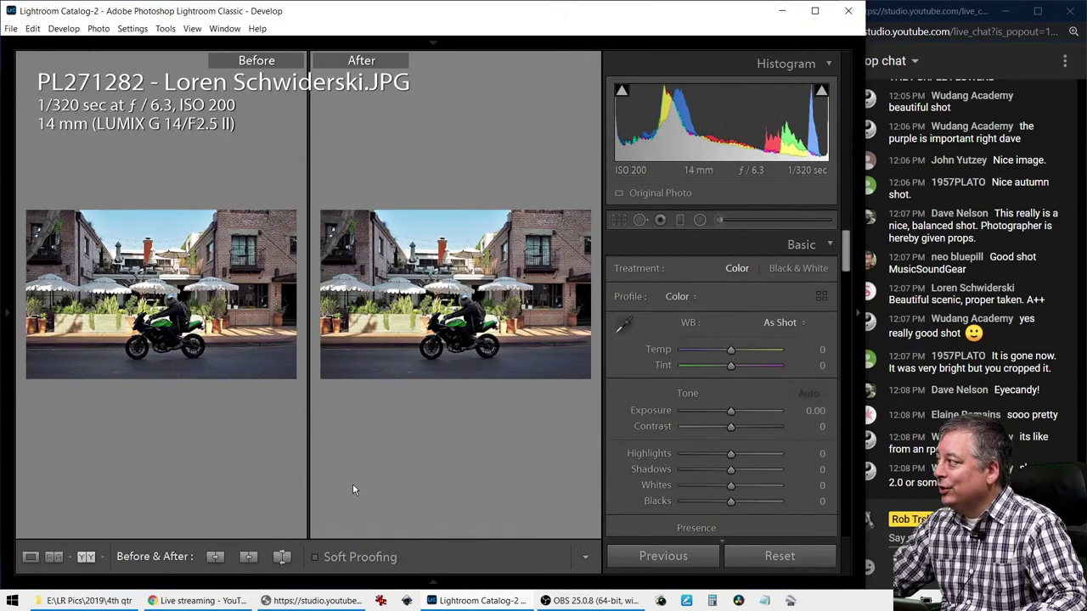
key("F6")
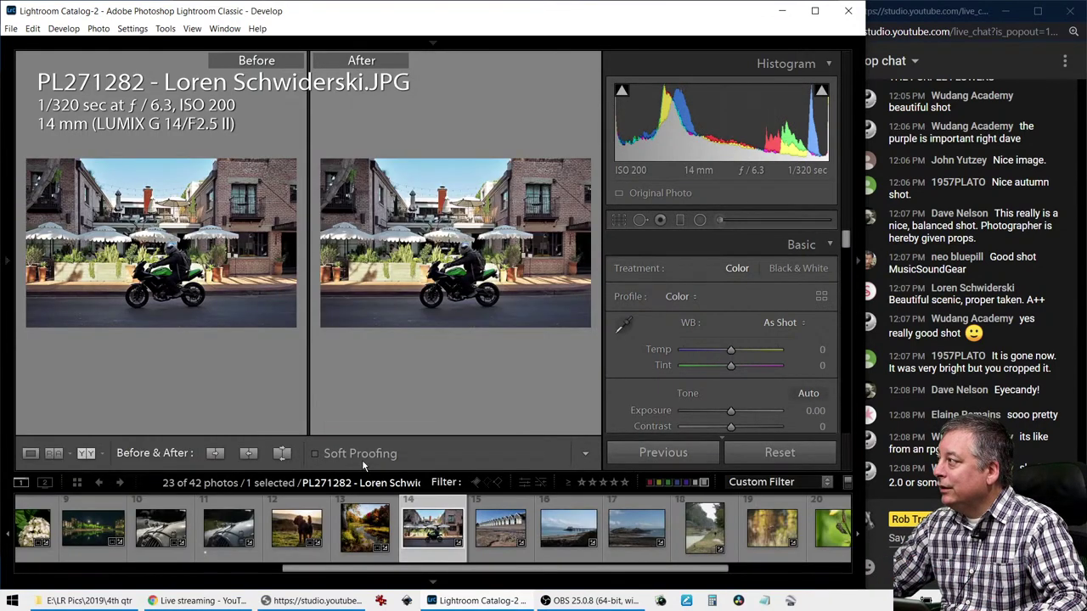
key("F6")
key("y")
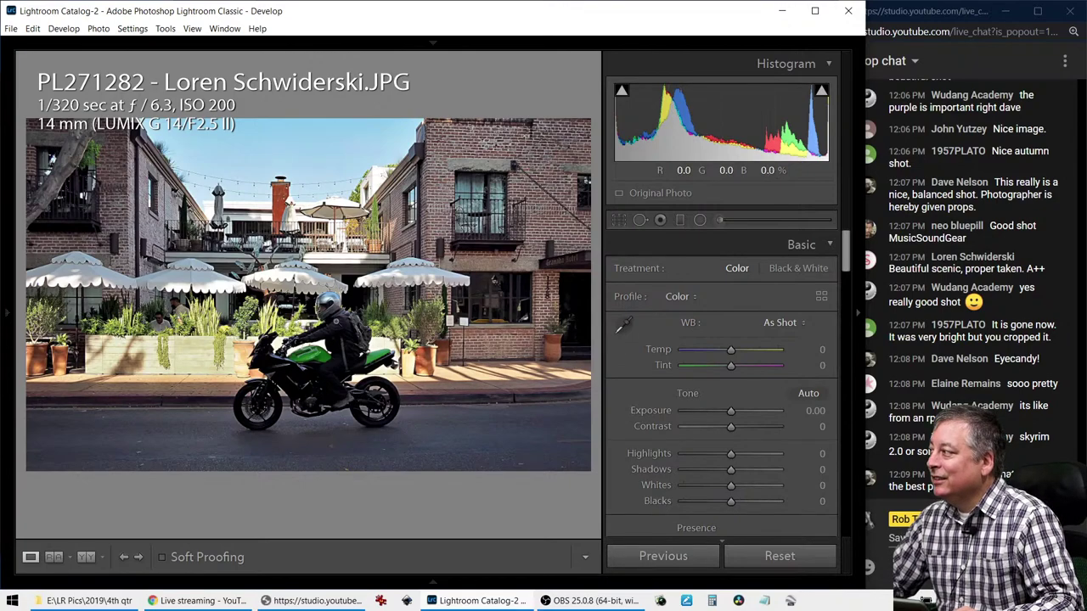
Apply automatic tone to the motorcycle street photo and set Shadows to +96, Blacks to -63 and Highlights to -49
left_click(340, 343)
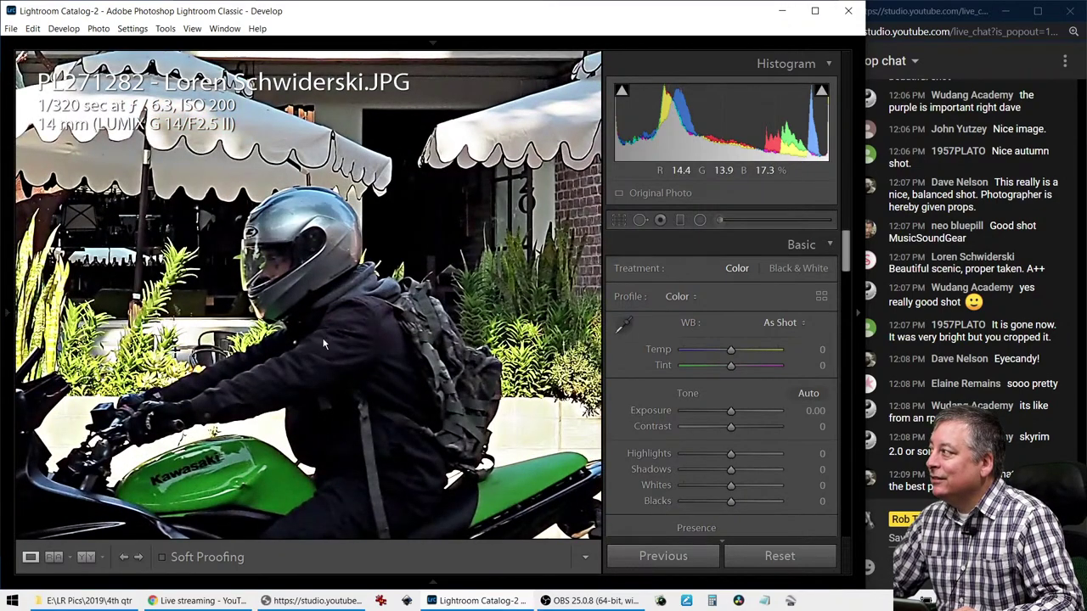
left_click(321, 339)
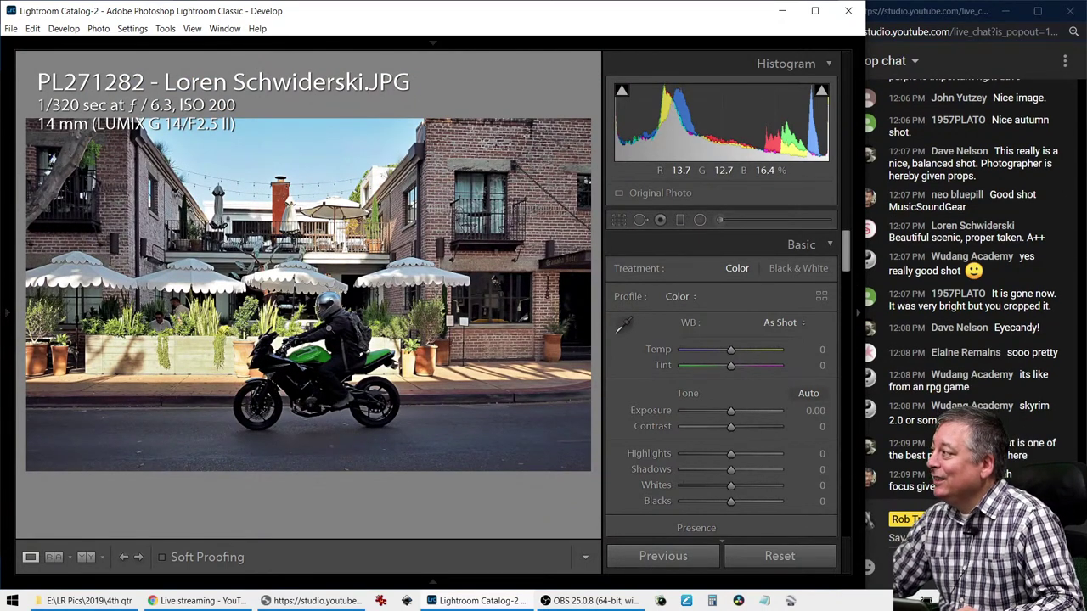
left_click(799, 393)
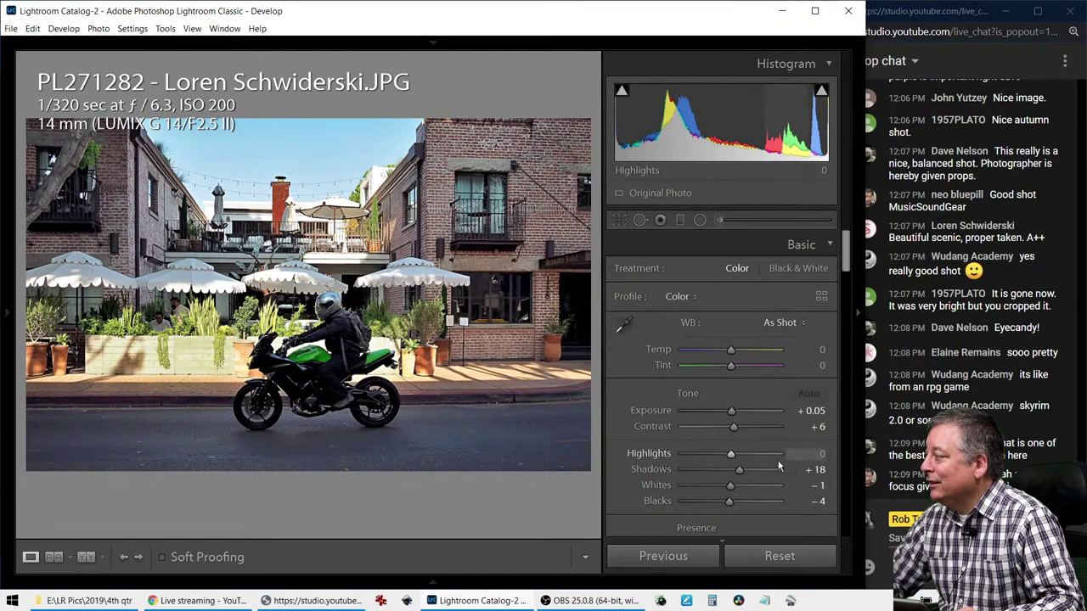
left_click_drag(743, 469, 786, 481)
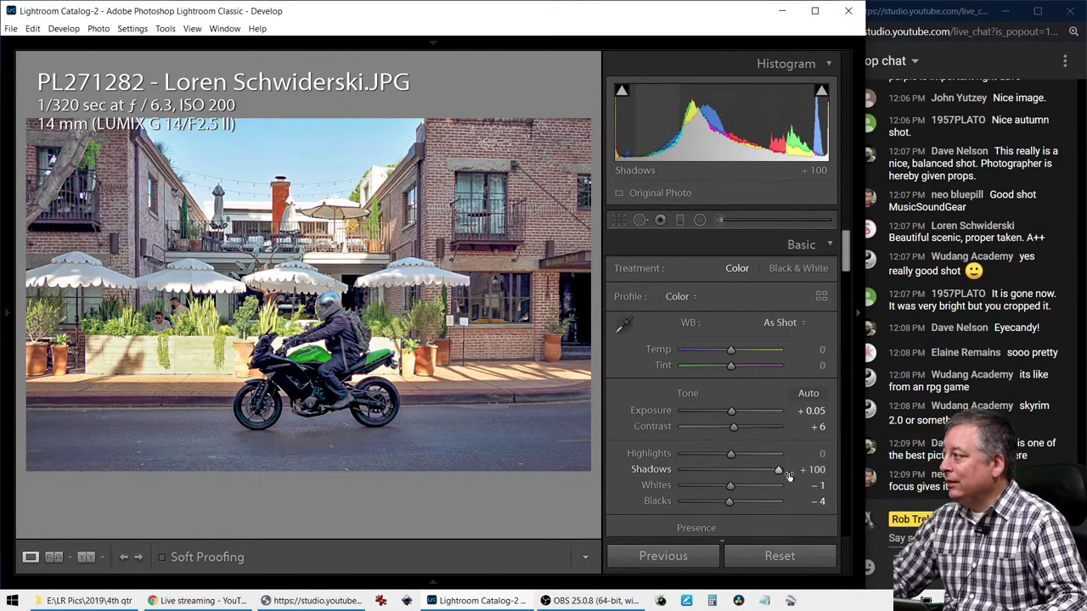
left_click_drag(787, 476, 775, 474)
left_click_drag(726, 505, 698, 505)
left_click_drag(730, 454, 705, 453)
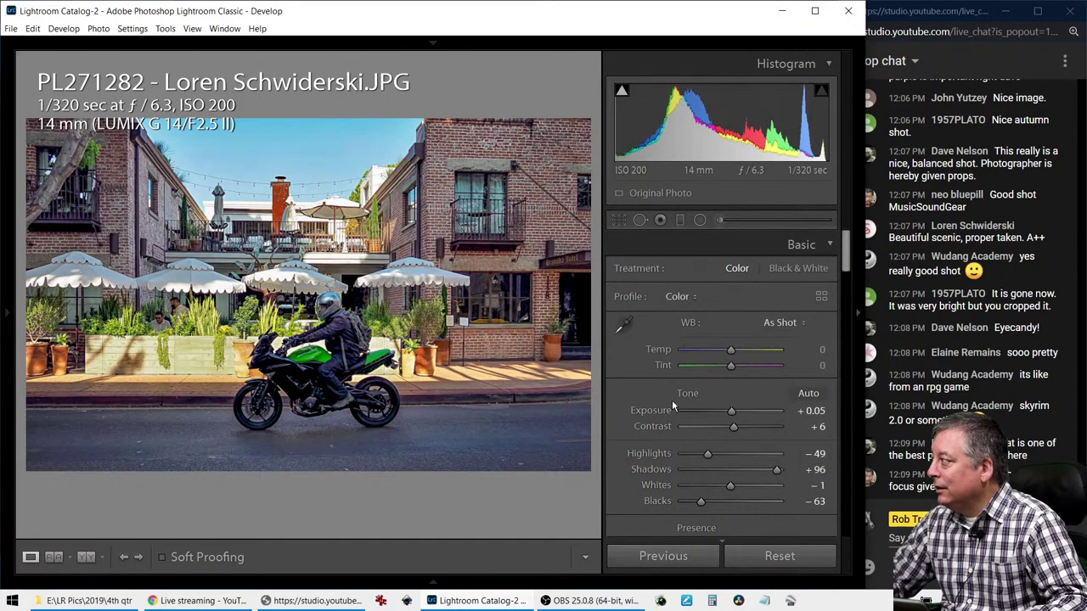
scroll(671, 400, "down", 2)
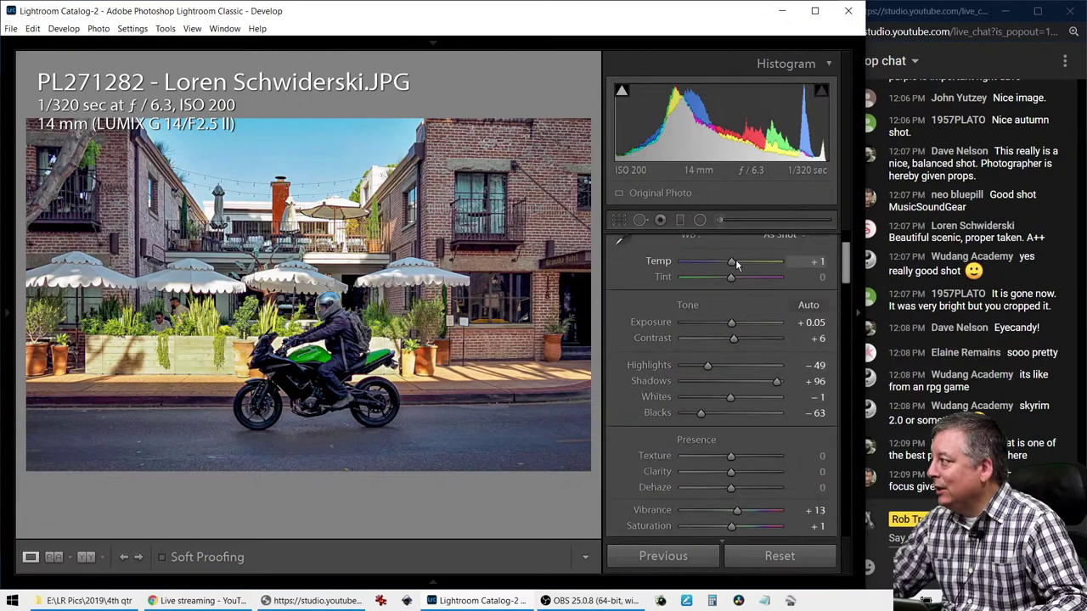
left_click_drag(735, 263, 741, 262)
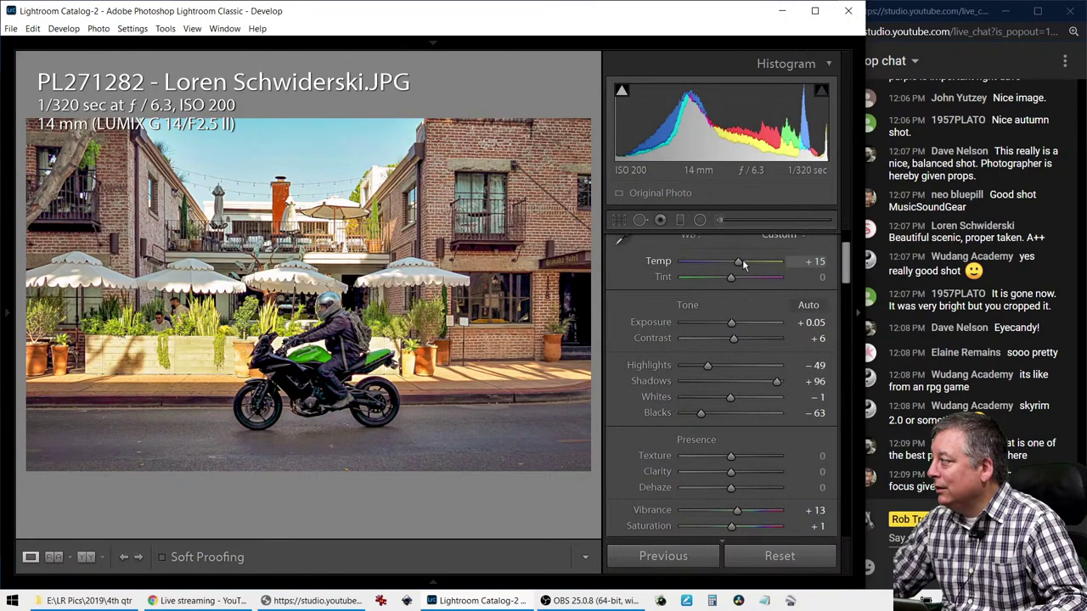
double_click(741, 259)
Add a graduated filter rising from the road past the motorcycle, reset its effect, and set Temp 16, Tint 5 and Exposure 0.40
left_click(679, 220)
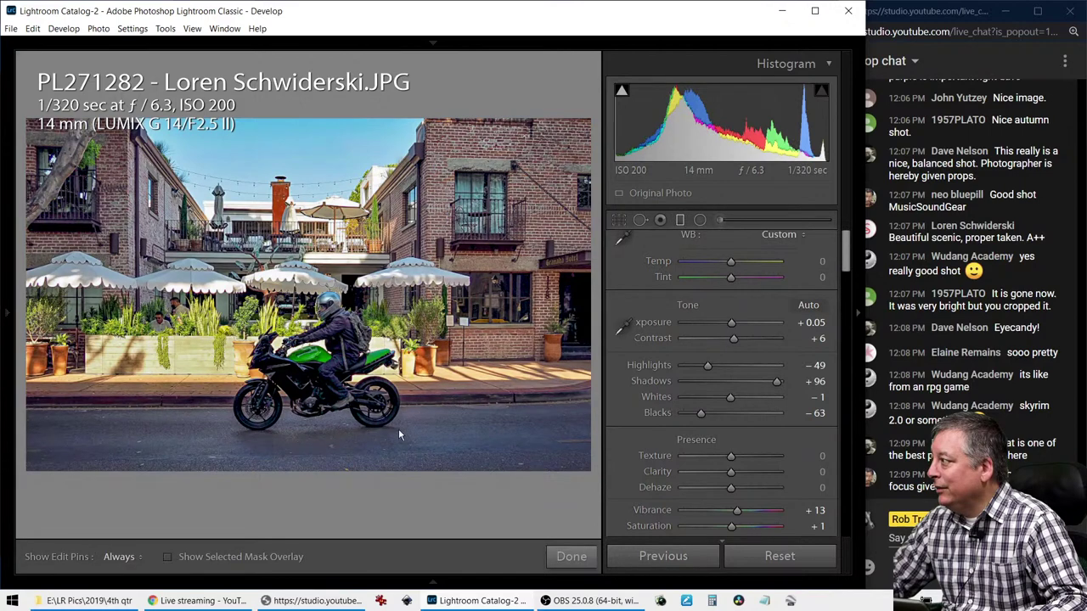
left_click_drag(352, 443, 349, 340)
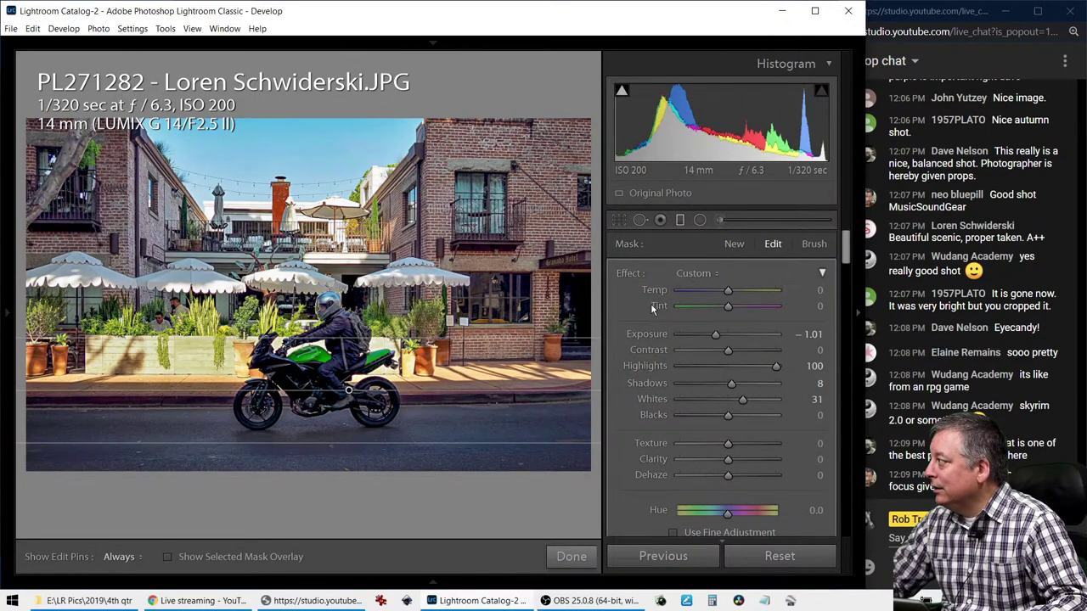
double_click(633, 273)
left_click_drag(727, 290, 732, 339)
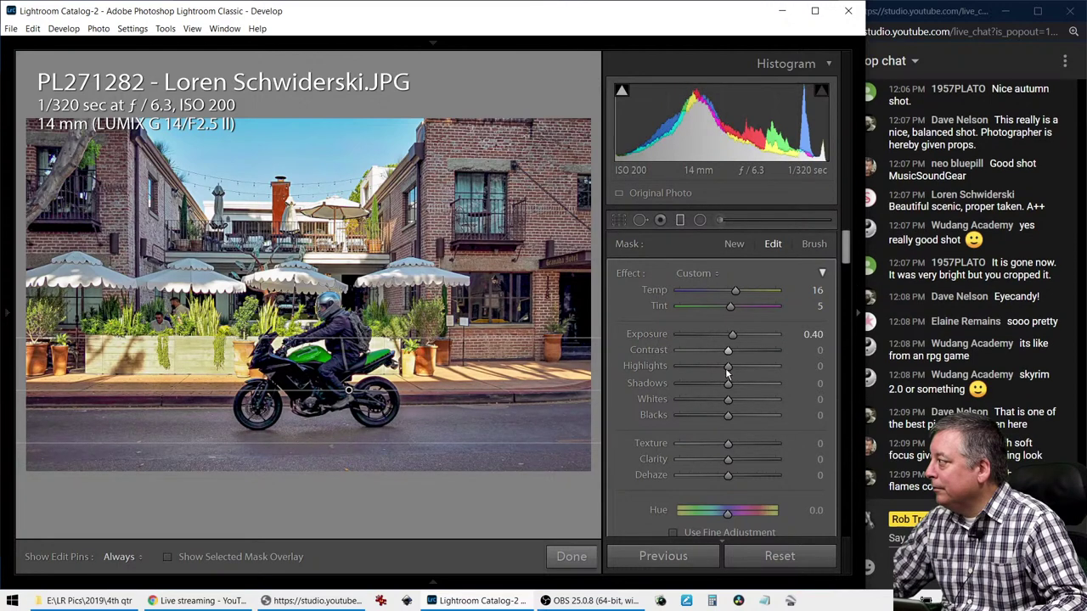
Set the graduated filter's Highlights to 65, Blacks to -64 and Exposure to 0.91, and lower the photo's overall Exposure to -0.24
left_click_drag(723, 419, 714, 419)
left_click_drag(727, 367, 760, 369)
left_click_drag(715, 415, 695, 415)
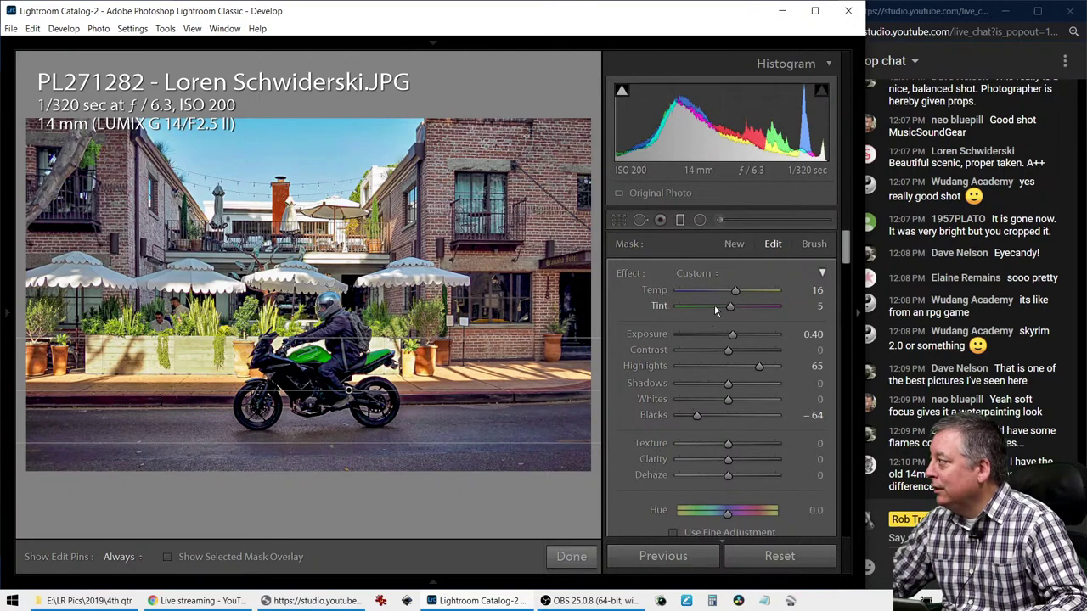
left_click_drag(732, 333, 740, 338)
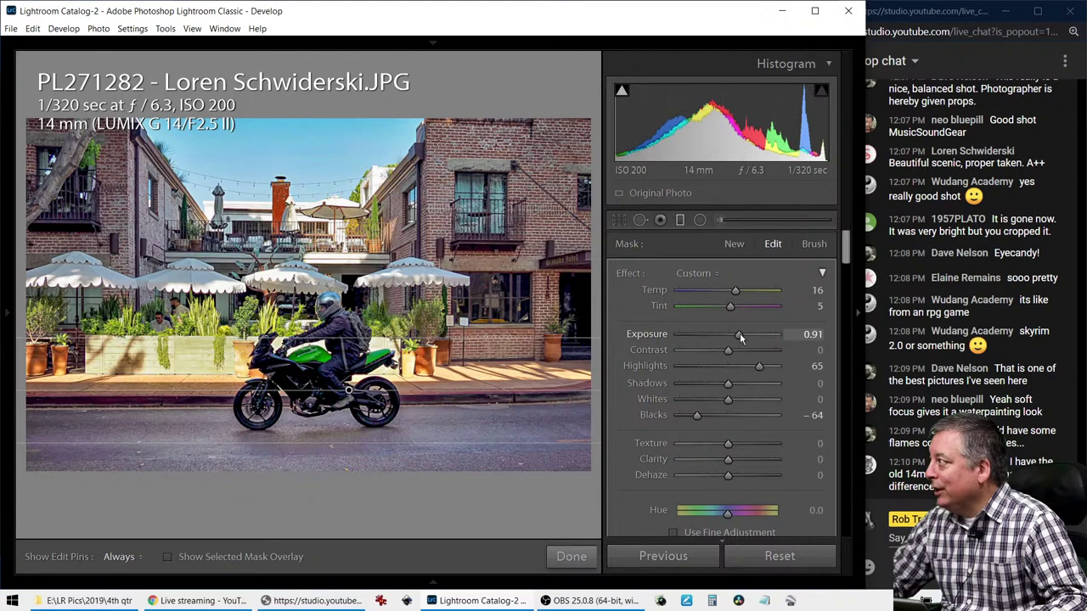
left_click(679, 222)
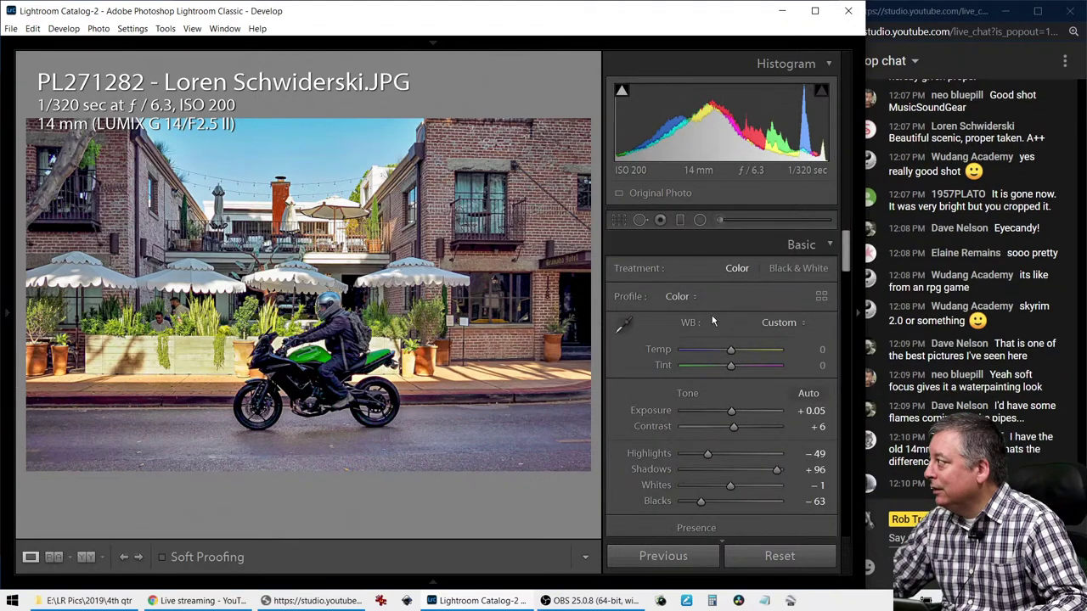
left_click_drag(731, 410, 728, 414)
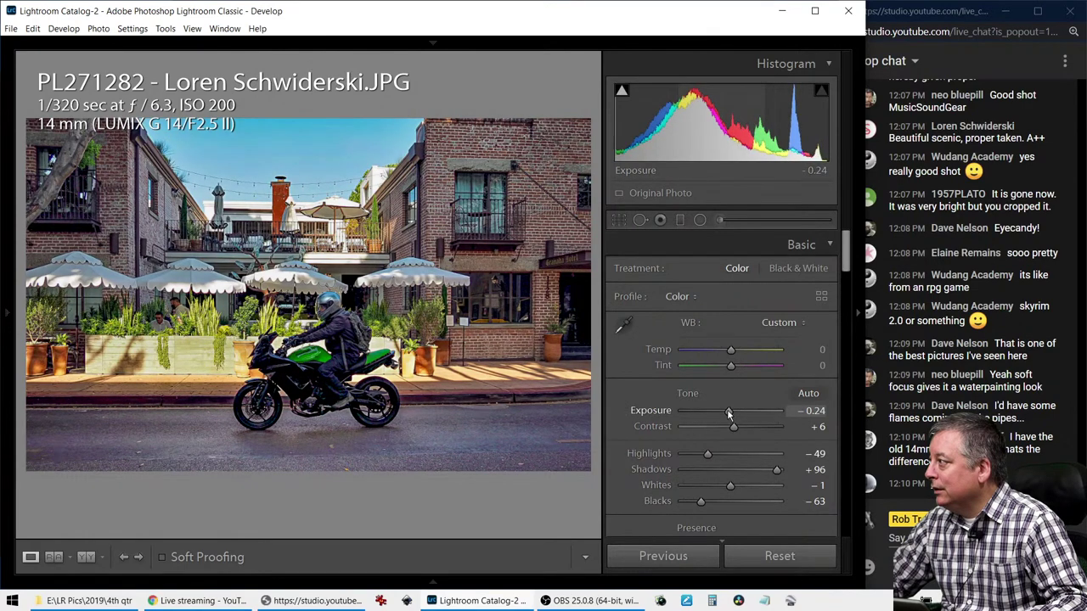
Draw a circular radial filter around the motorcycle and rider, and reset its effect values to zero
left_click(704, 221)
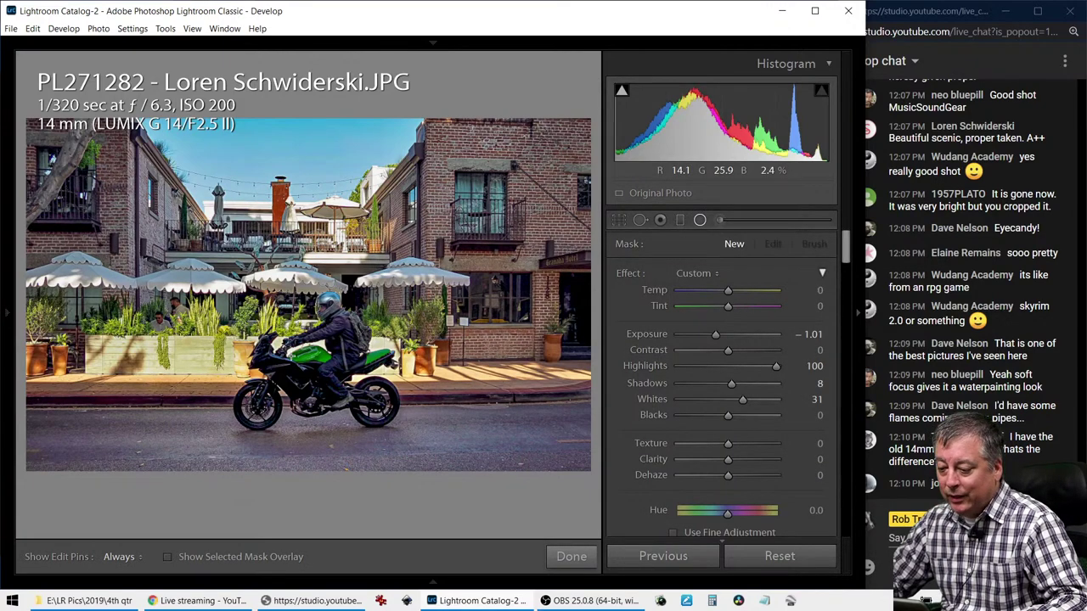
key("F6")
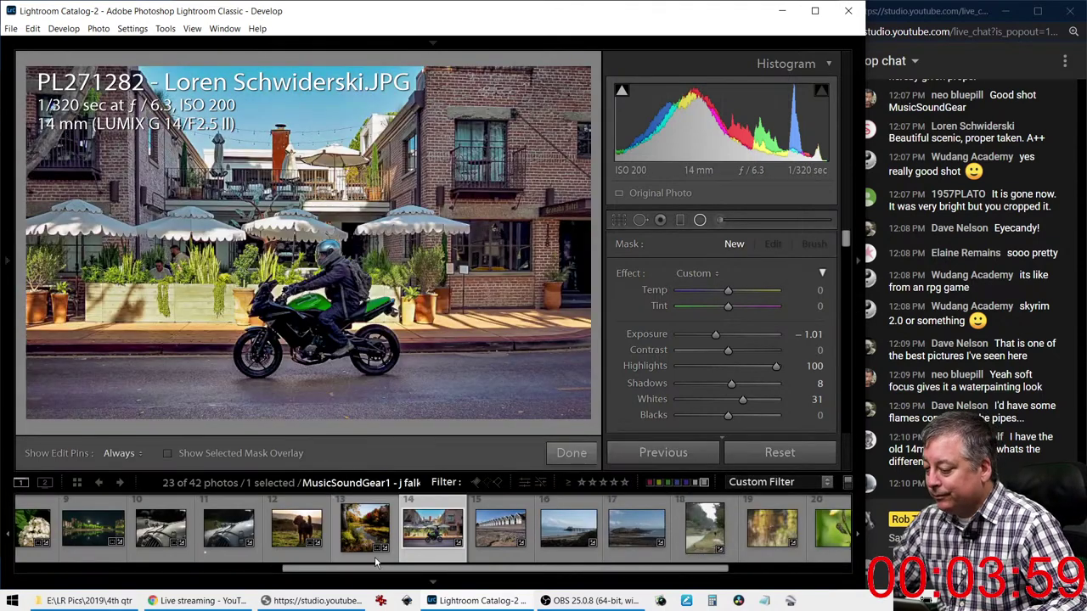
left_click(433, 582)
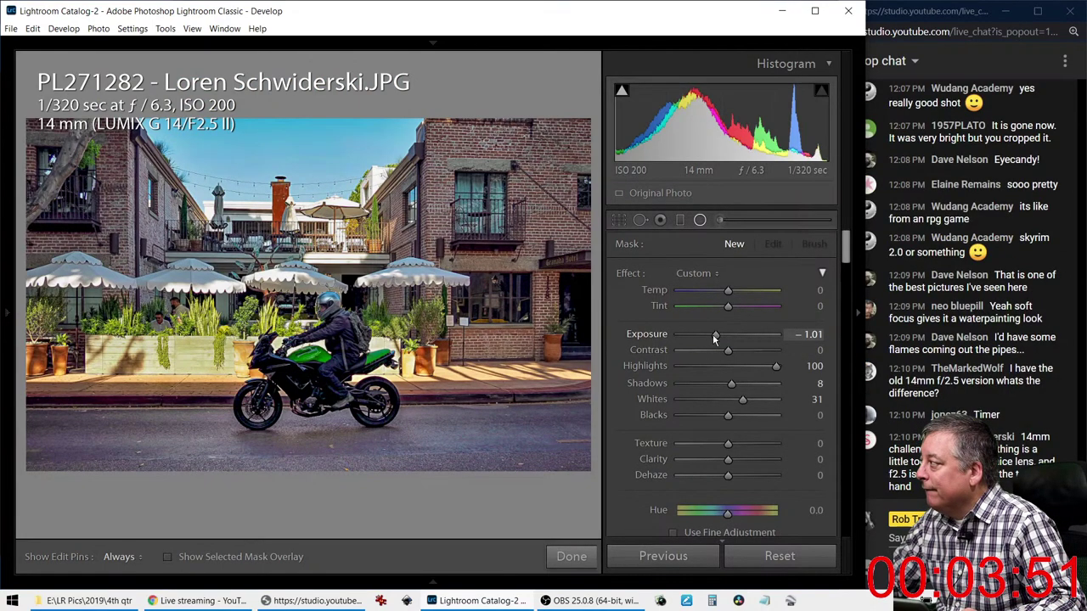
left_click_drag(711, 339, 705, 339)
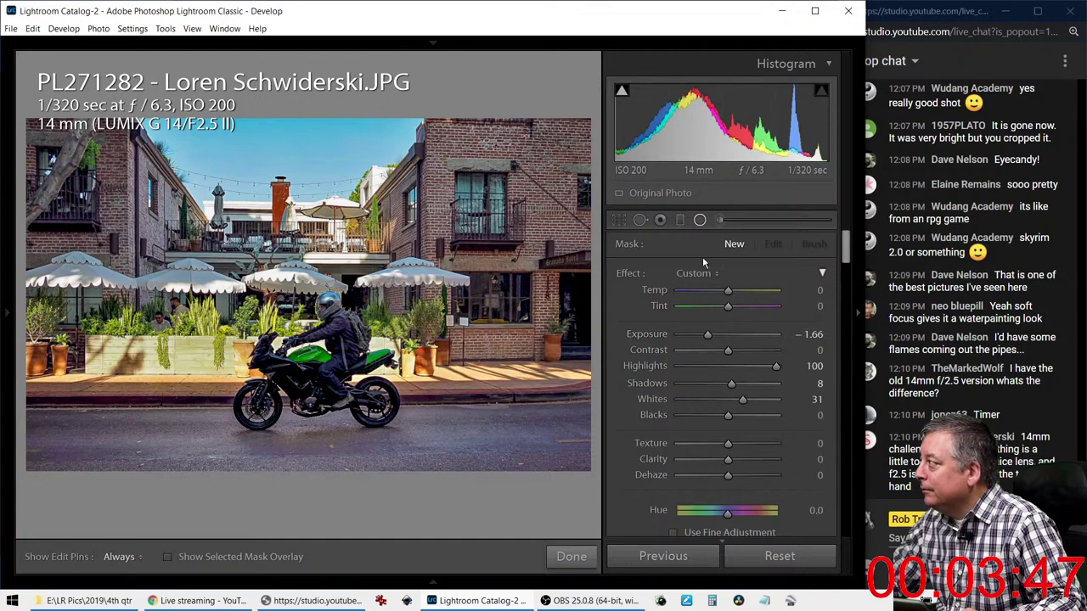
left_click_drag(295, 376, 348, 466)
left_click_drag(320, 408, 398, 377)
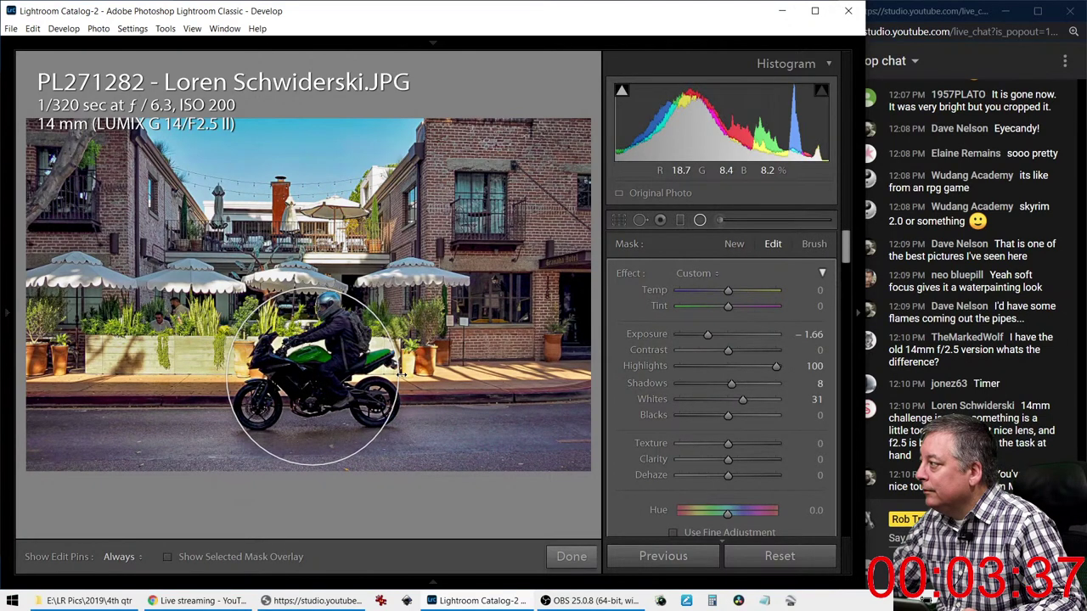
double_click(630, 275)
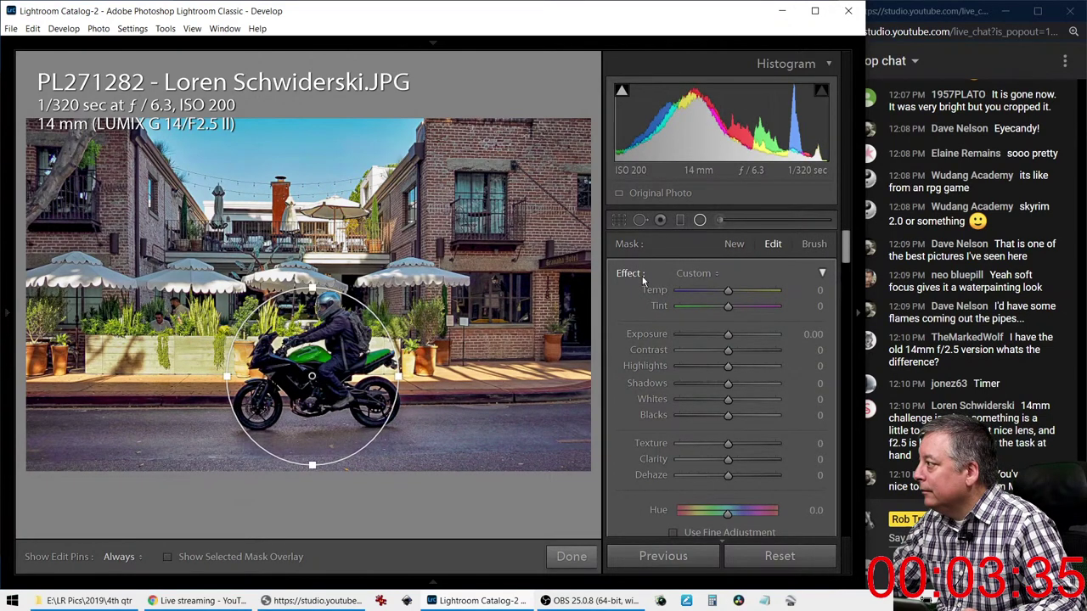
Give the radial filter on the motorcycle Exposure 0.58, Temp 12, Tint 2, Shadows 8 and Saturation -26
left_click_drag(727, 337, 735, 337)
left_click_drag(728, 294, 729, 307)
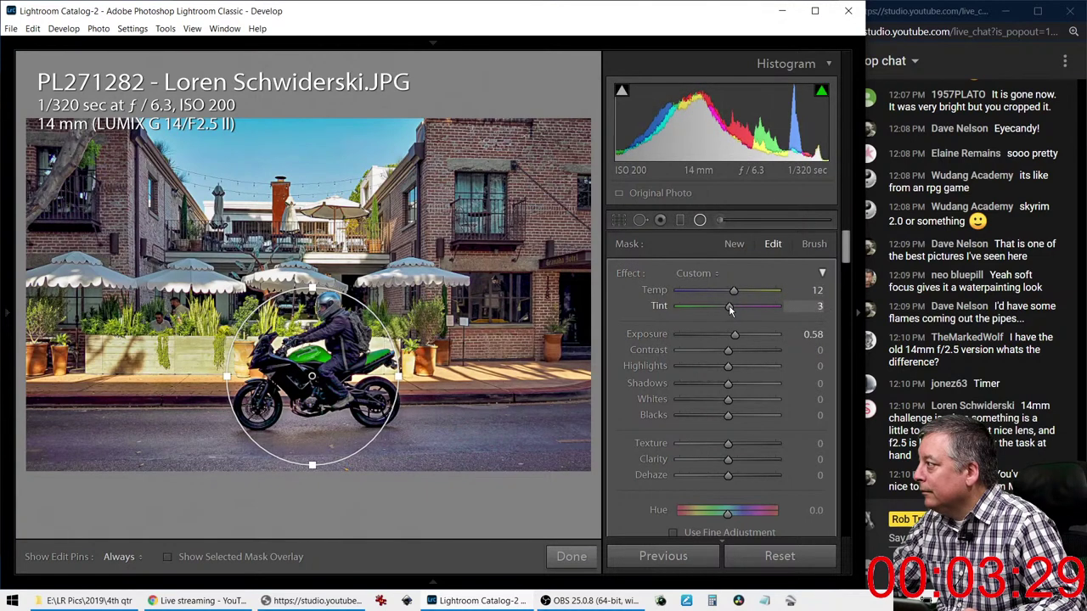
left_click_drag(726, 383, 746, 388)
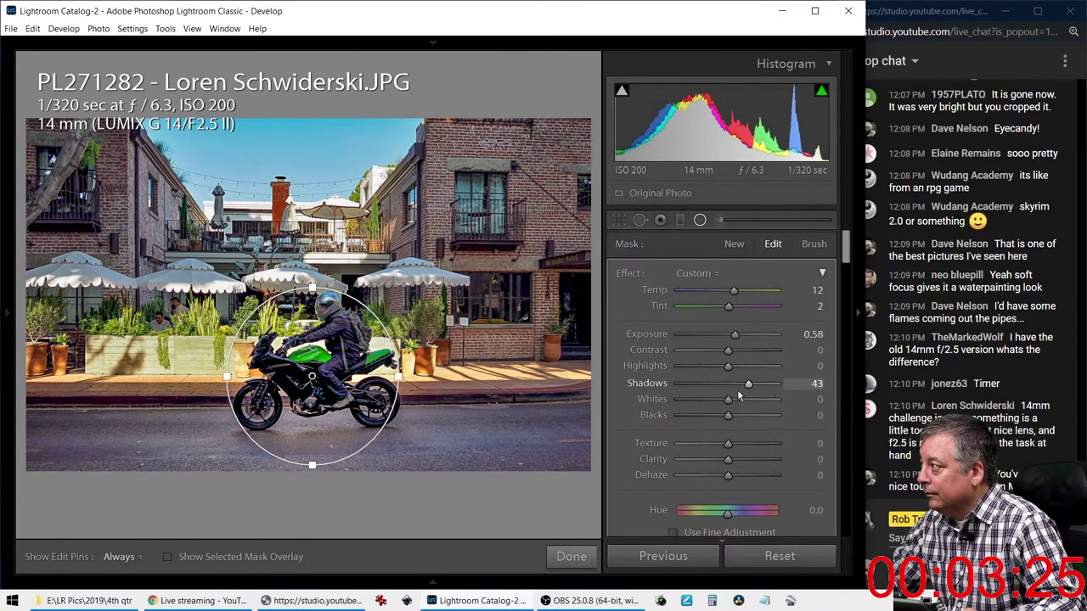
left_click_drag(739, 387, 730, 386)
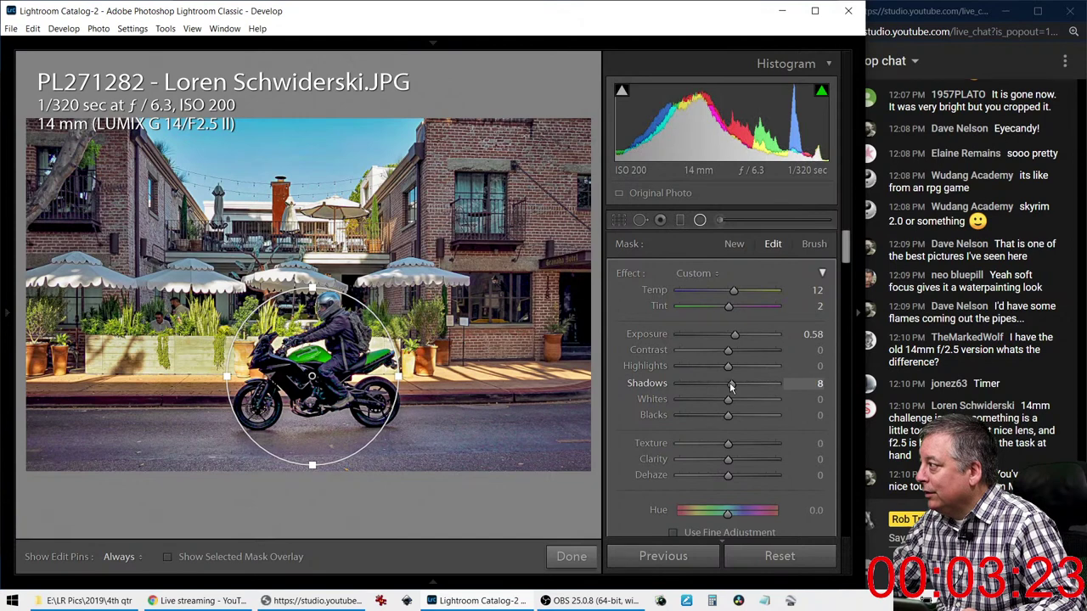
scroll(696, 480, "down", 2)
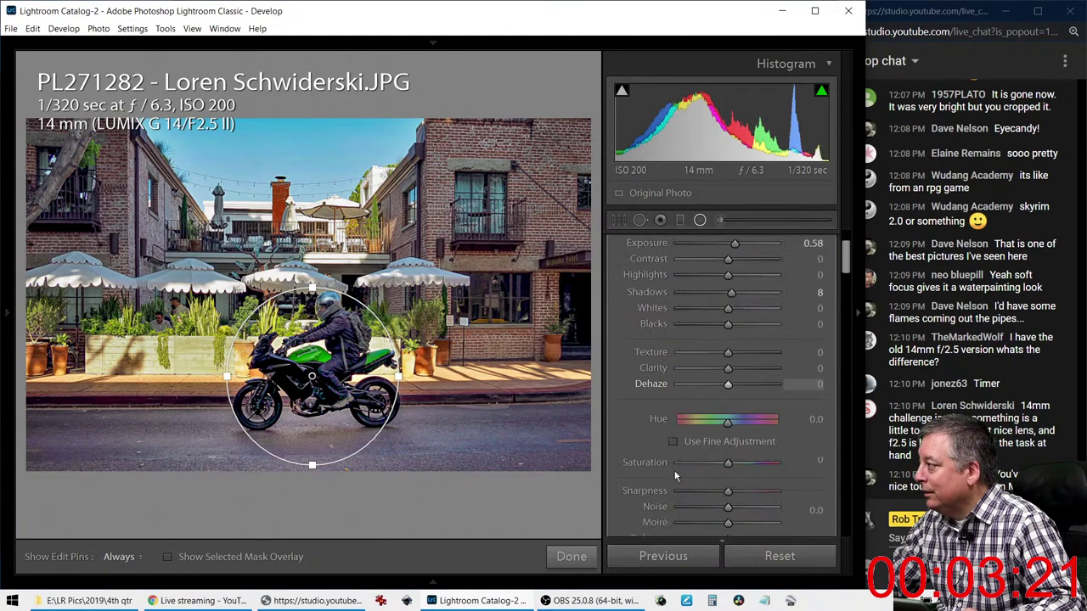
mouse_move(728, 465)
left_mouse_down()
mouse_move(702, 467)
mouse_move(714, 462)
left_mouse_up()
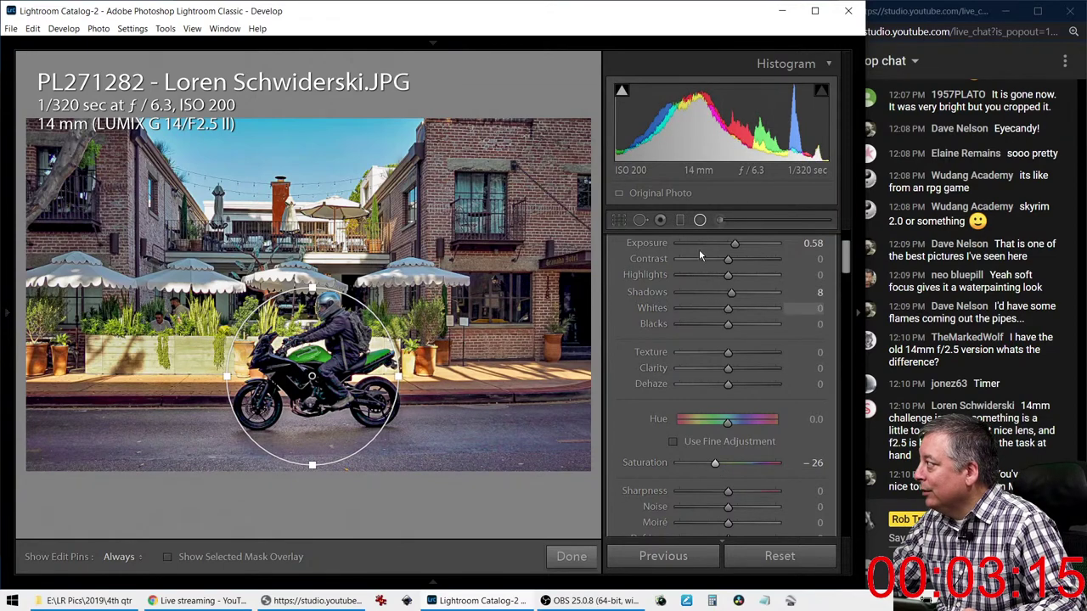
left_click(699, 222)
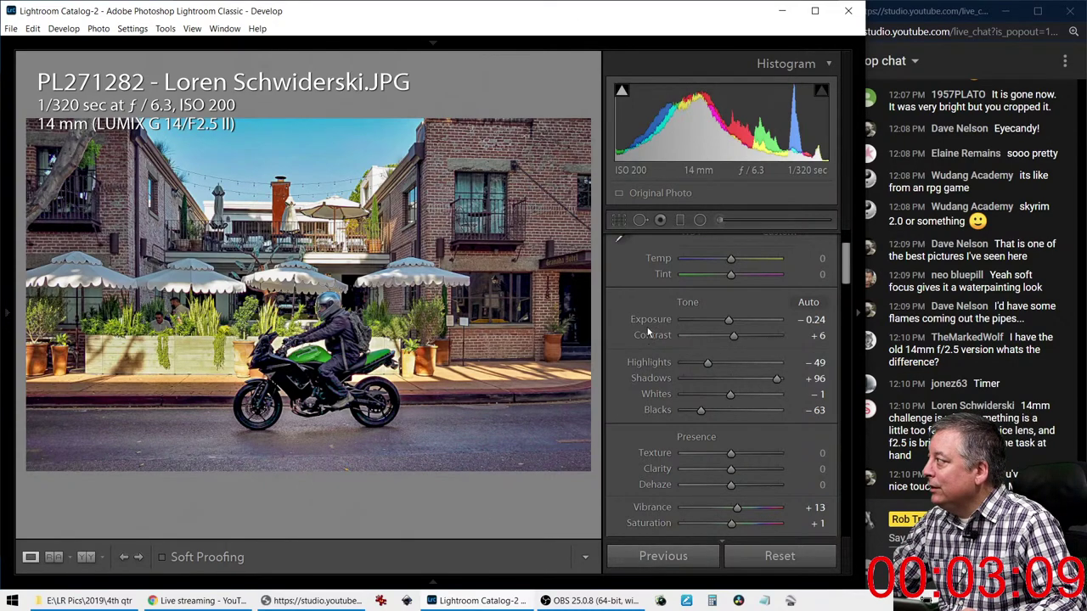
Set the photo's Temp to +2 and Tint to +7, and crop it tighter around the motorcycle at the original aspect ratio
mouse_move(732, 279)
left_mouse_down()
mouse_move(733, 262)
mouse_move(737, 280)
left_mouse_up()
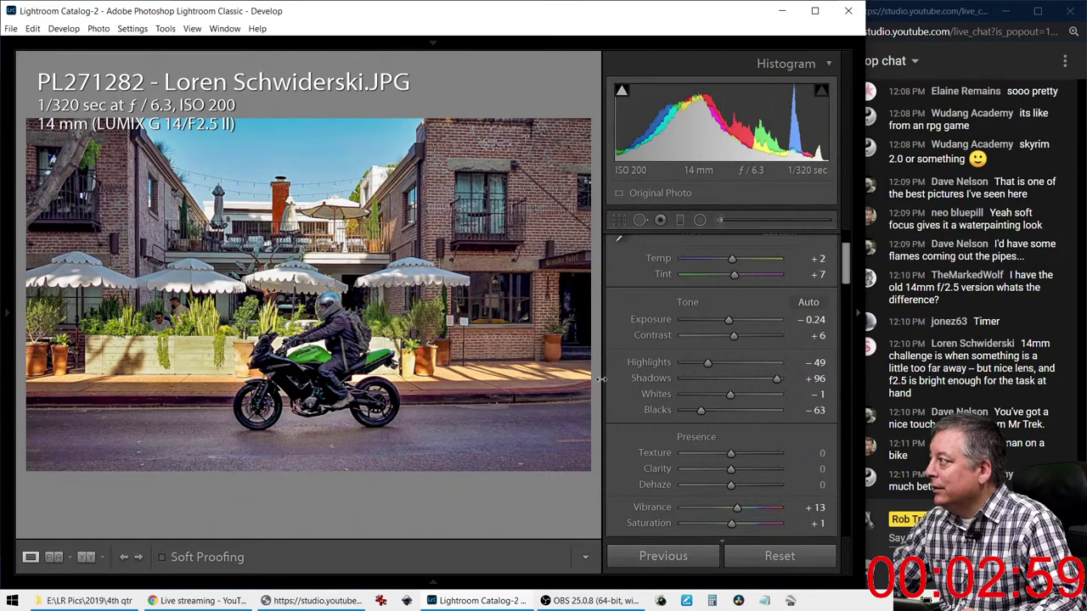
key("r")
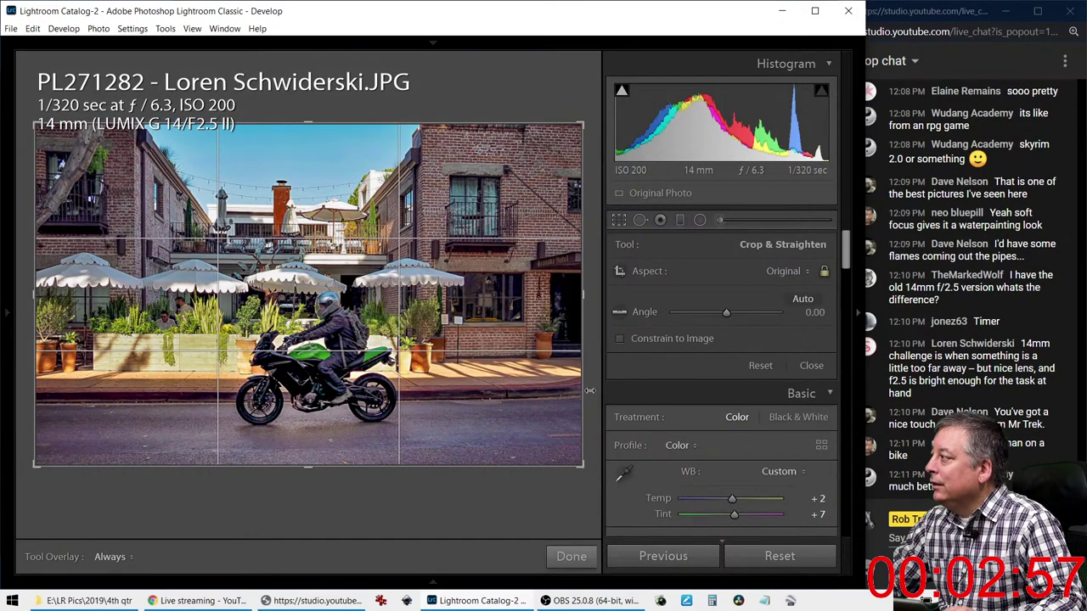
left_click_drag(582, 294, 538, 302)
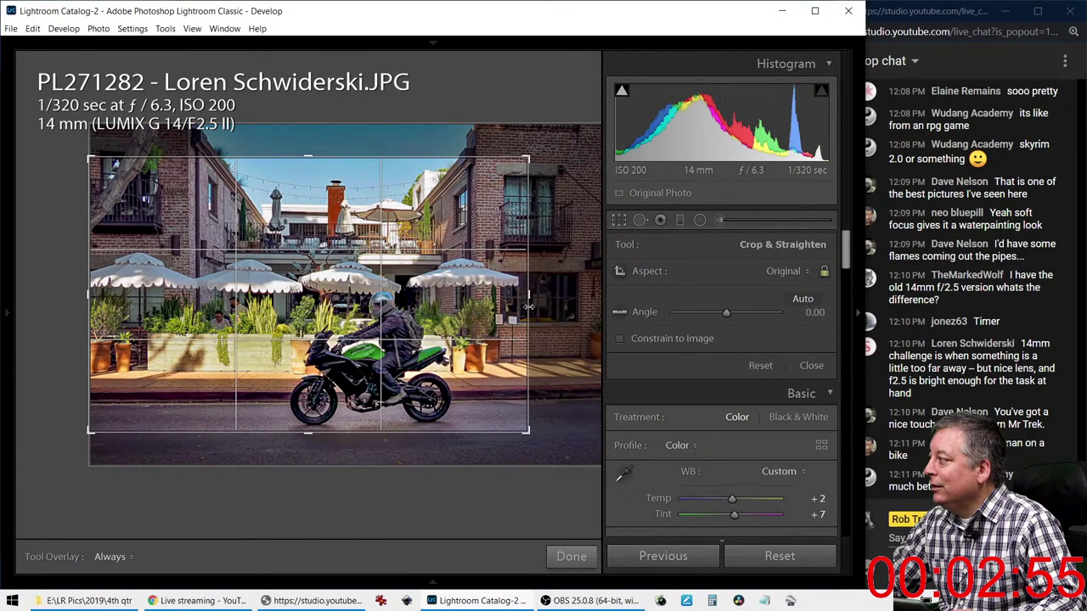
left_click_drag(458, 330, 456, 308)
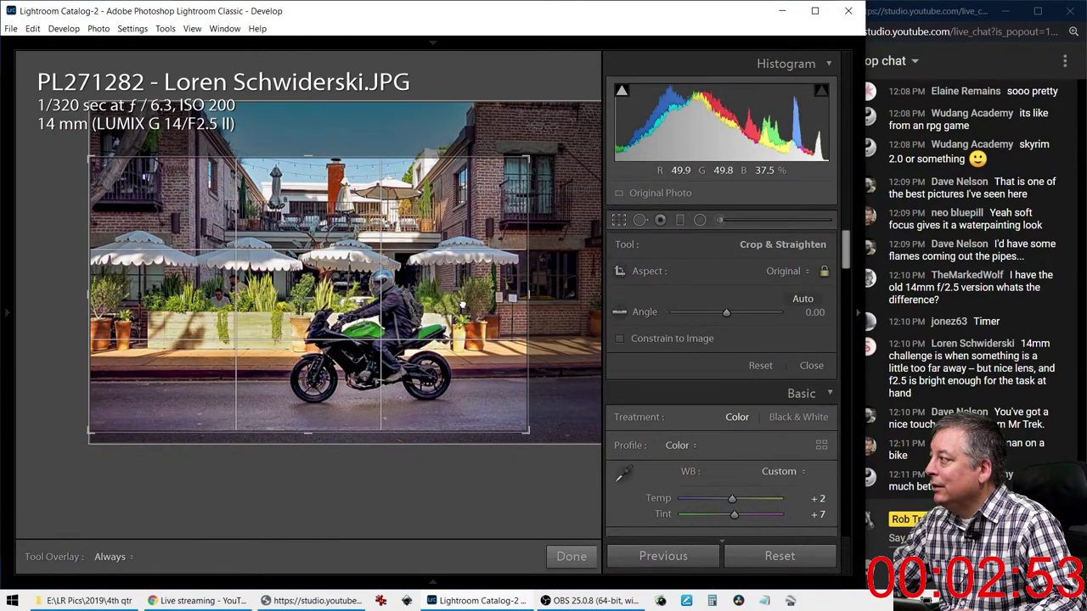
left_click(616, 220)
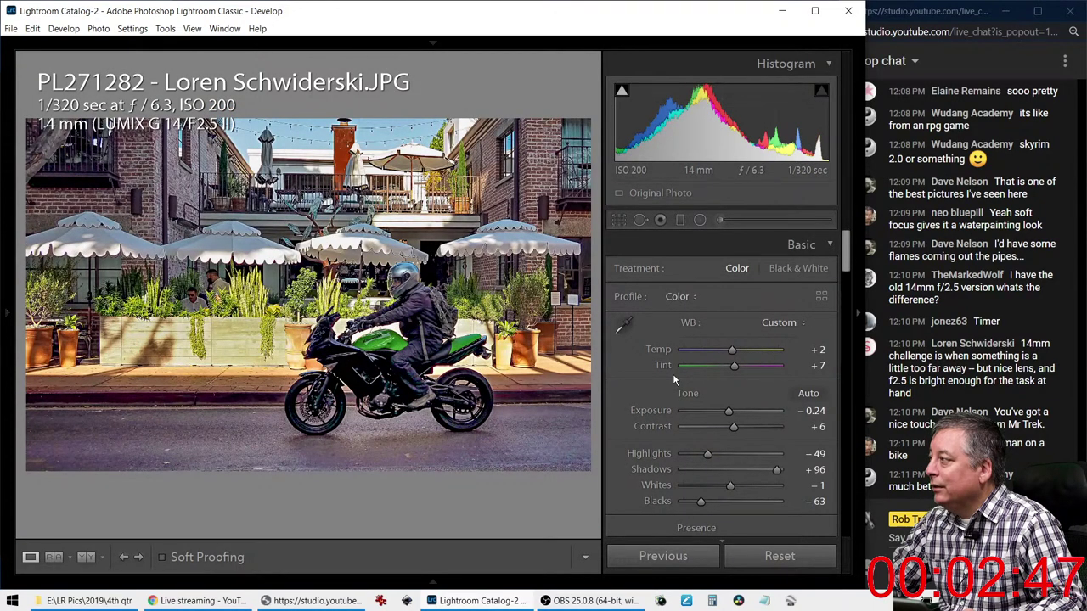
Set the cropped photo's overall Highlights to -67 and Exposure to -0.06
mouse_move(707, 454)
left_mouse_down()
mouse_move(680, 451)
mouse_move(696, 452)
left_mouse_up()
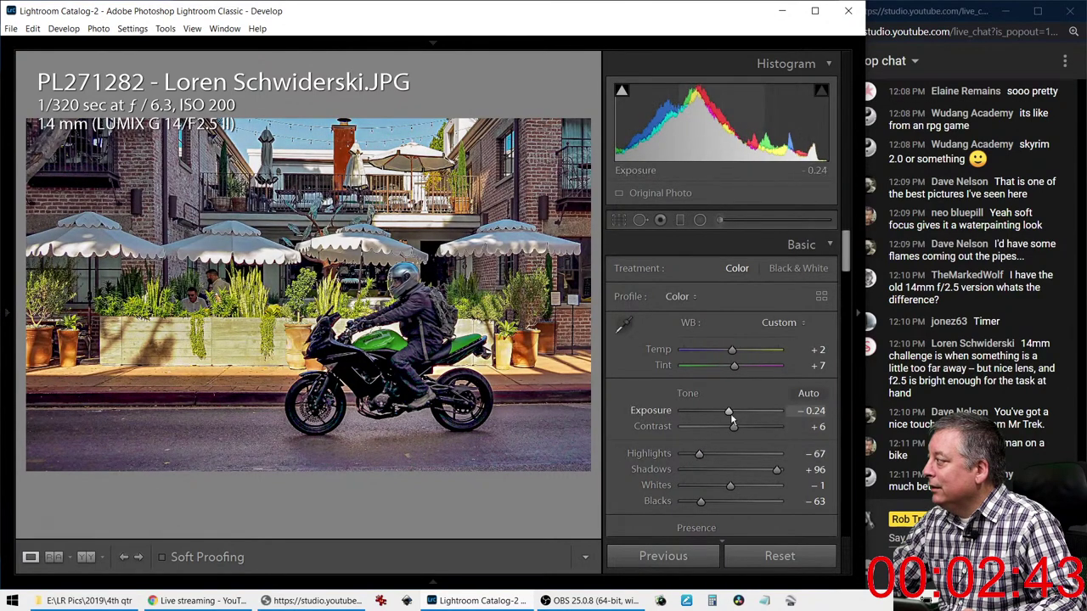
left_click_drag(729, 411, 731, 410)
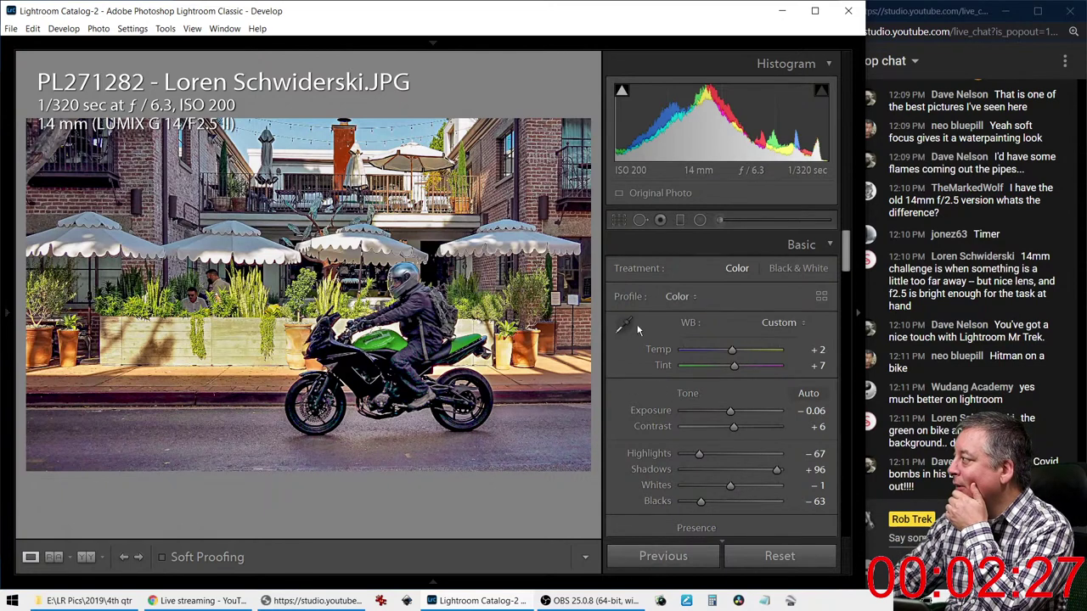
Boost the saturation of the brick wall at the photo's edge with the targeted adjustment, to Orange +55 and Yellow +5
scroll(641, 404, "down", 6)
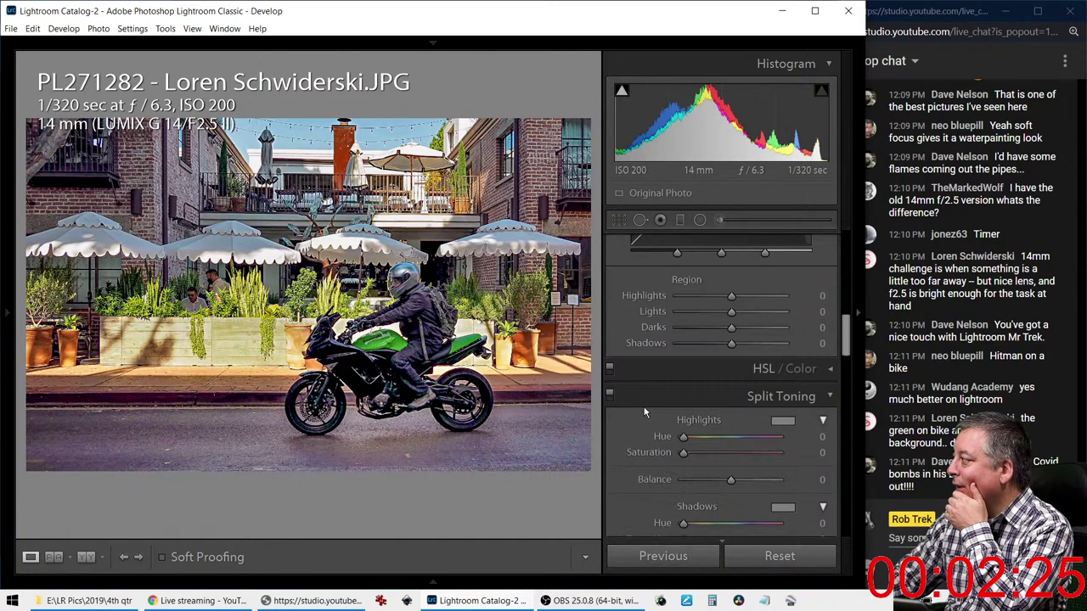
scroll(645, 412, "down", 10)
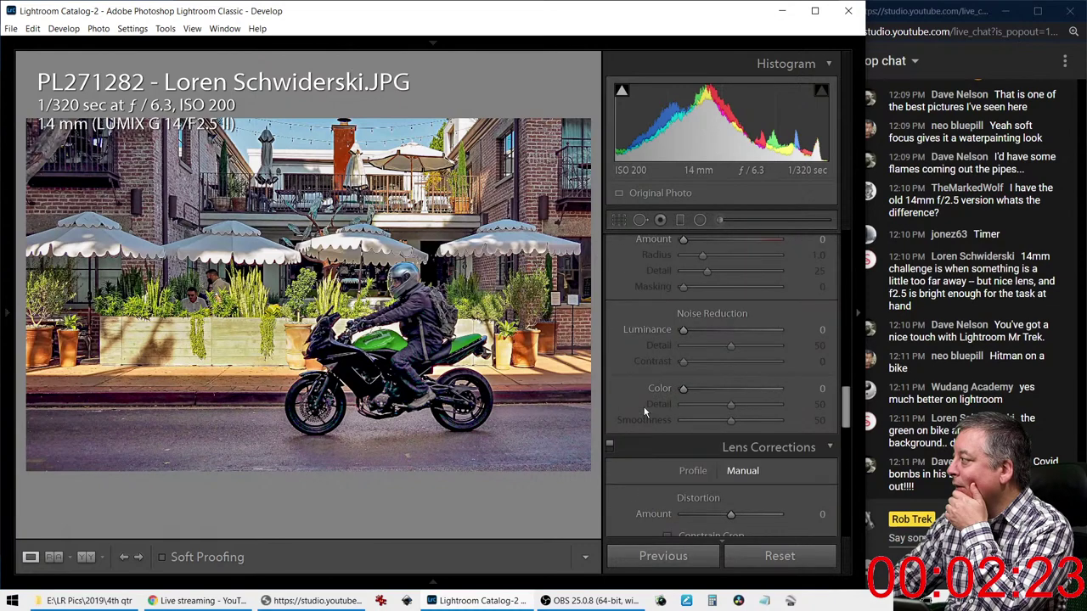
scroll(643, 413, "up", 5)
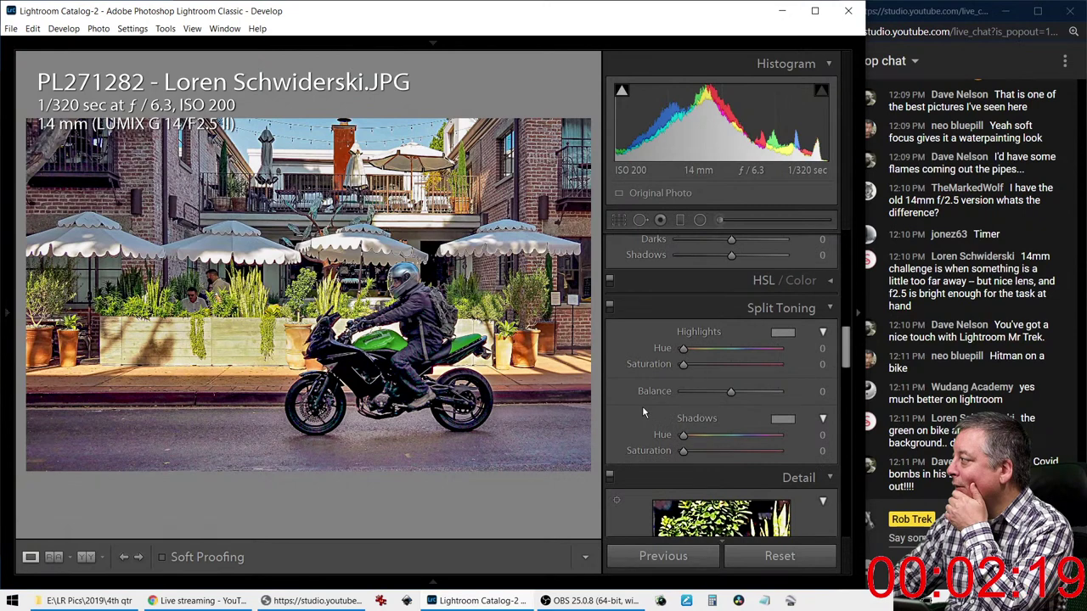
scroll(642, 405, "up", 2)
left_click(675, 373)
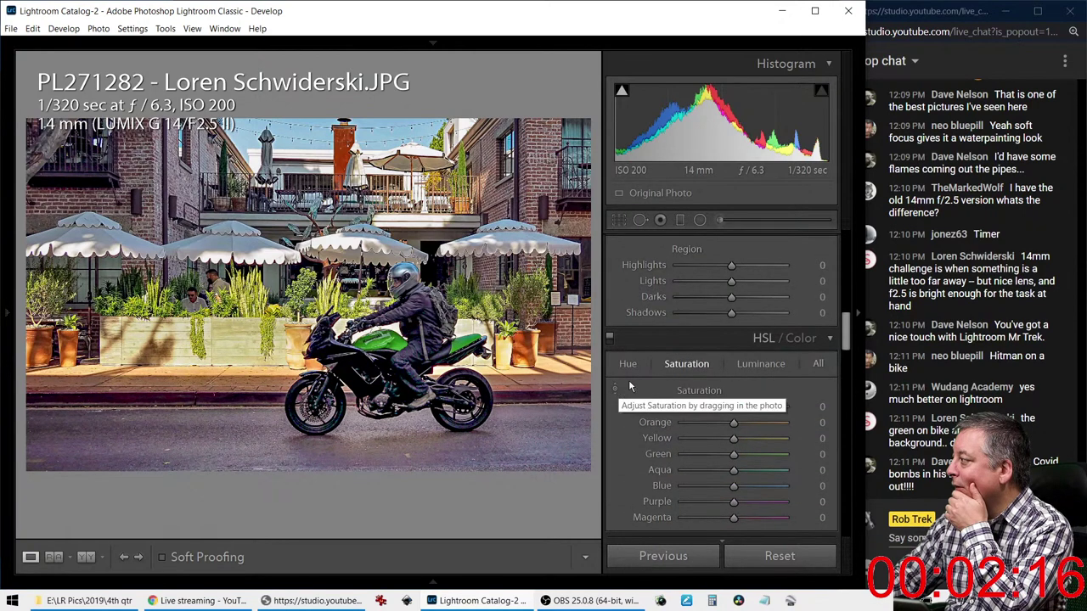
left_click(740, 362)
left_click(687, 362)
left_click(614, 389)
left_click_drag(552, 180, 550, 156)
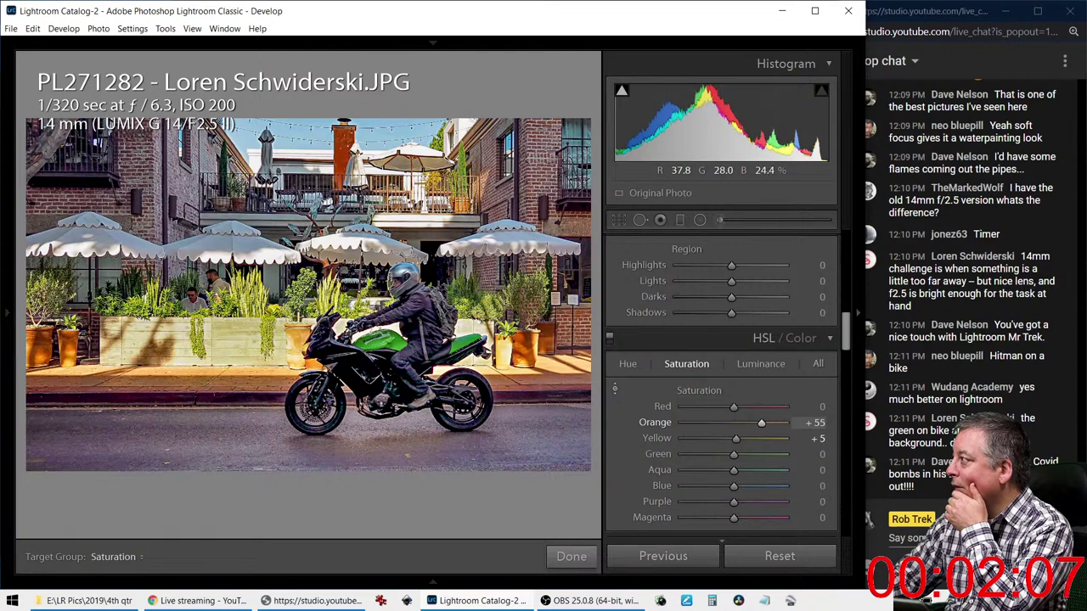
Set the Orange luminance of the motorcycle photo to +48 in the HSL adjustments
left_click(758, 364)
left_click(705, 365)
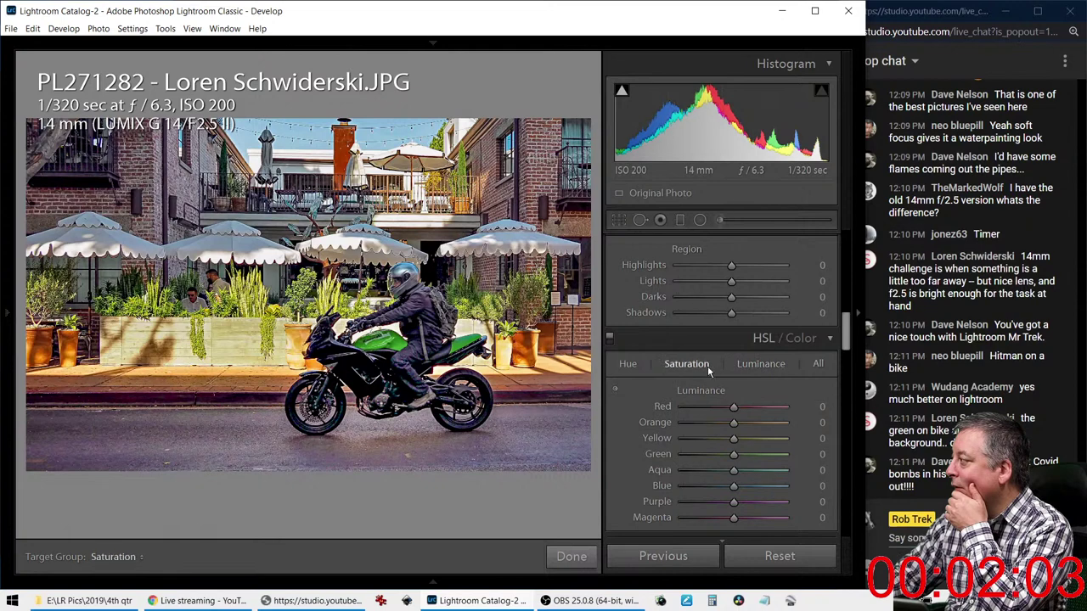
left_click(757, 364)
left_click_drag(736, 428, 757, 424)
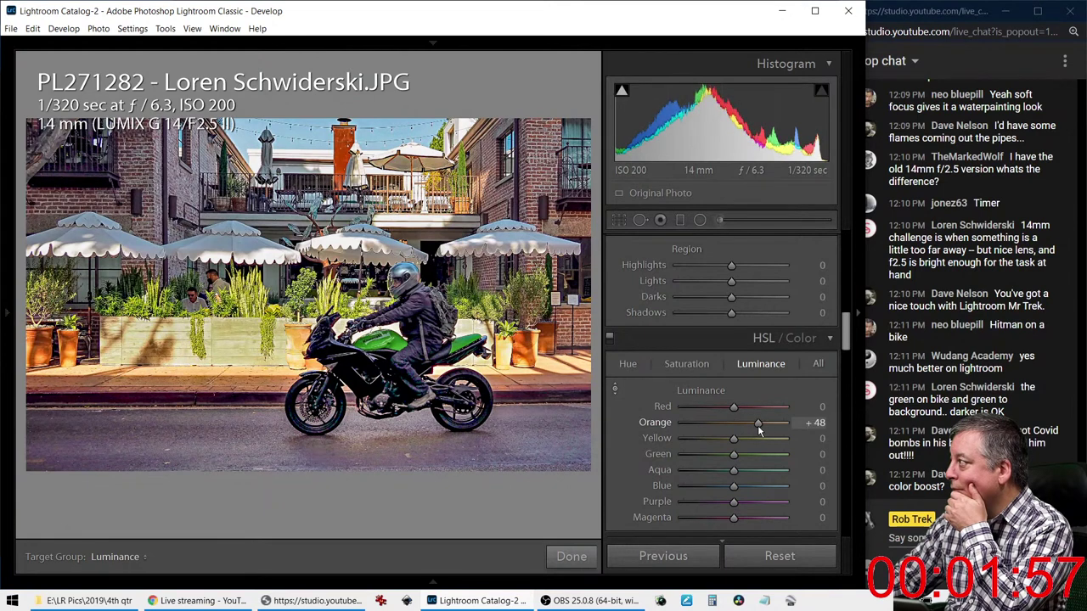
Set the HSL saturation to Red +100, Orange +3 and Yellow -25, leaving Green at 0
left_click(706, 366)
left_click_drag(737, 408, 793, 408)
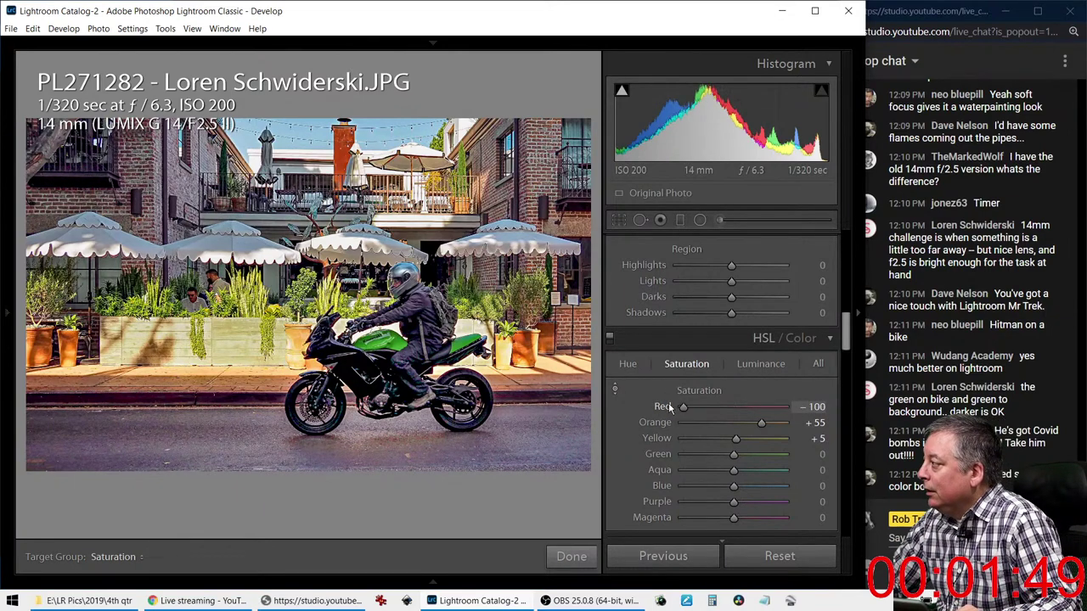
left_click_drag(782, 409, 710, 439)
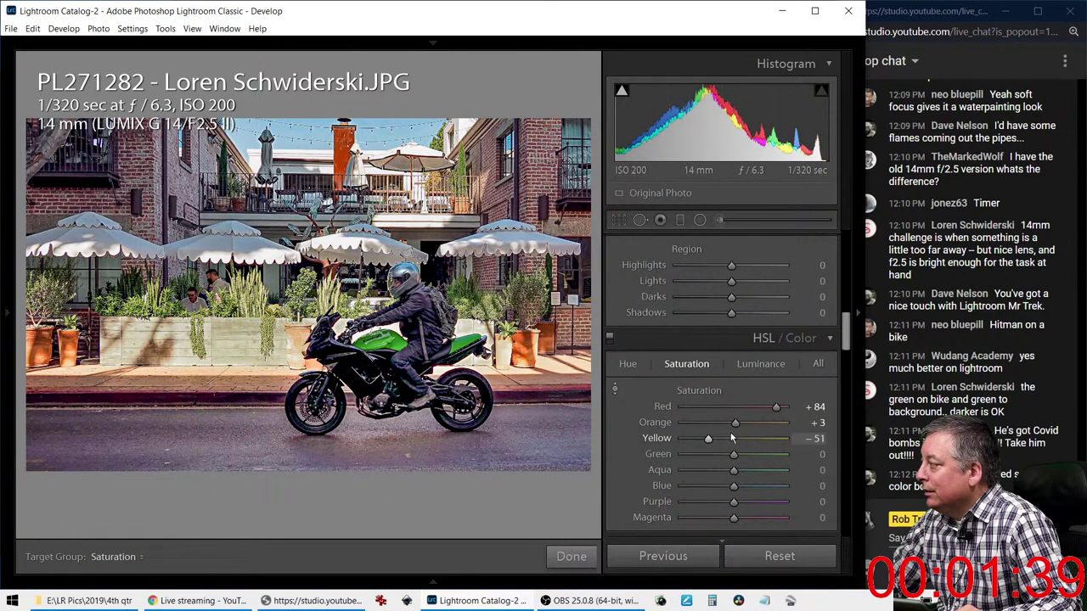
left_click_drag(773, 408, 801, 411)
left_click_drag(709, 443, 718, 437)
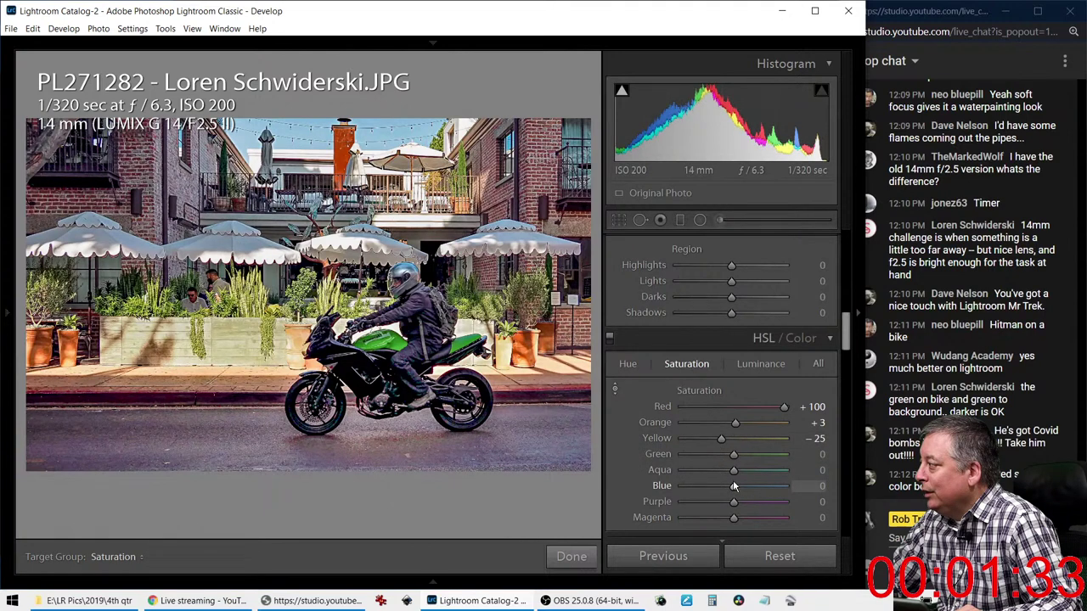
left_click_drag(733, 454, 722, 458)
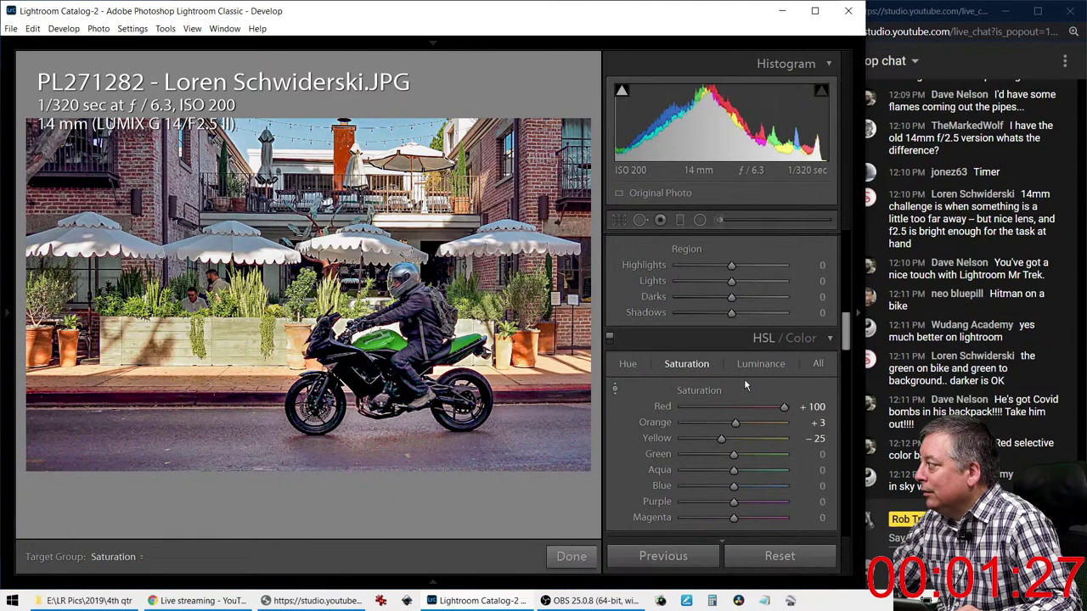
Shift the Green hue to +18 in the HSL adjustments, keeping Yellow hue at 0
left_click(628, 364)
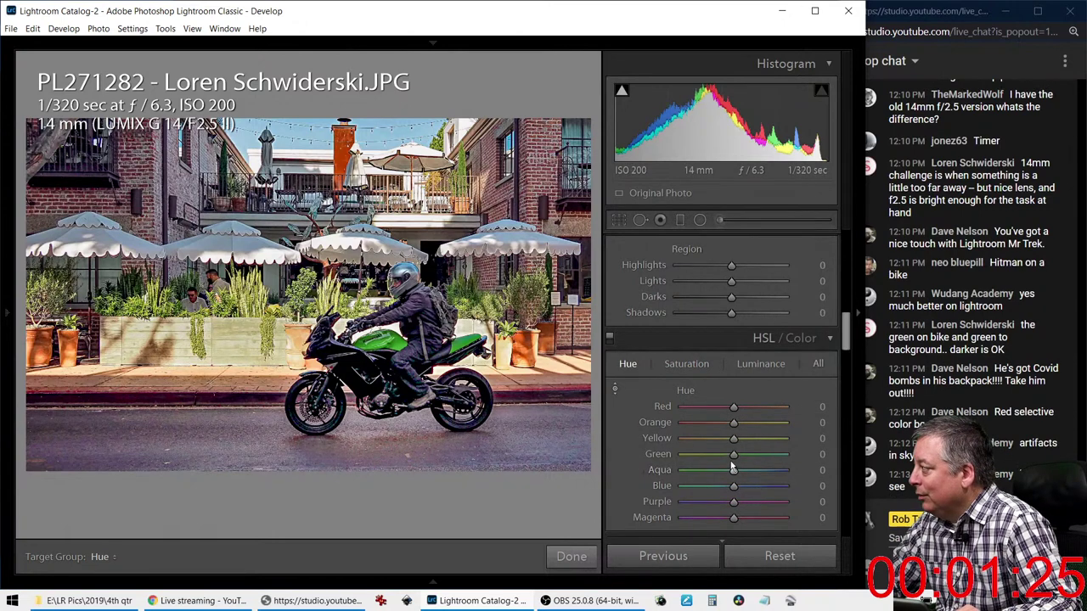
mouse_move(733, 454)
left_mouse_down()
mouse_move(703, 453)
mouse_move(772, 463)
mouse_move(757, 443)
mouse_move(730, 443)
left_mouse_up()
double_click(729, 439)
left_click_drag(751, 461, 742, 460)
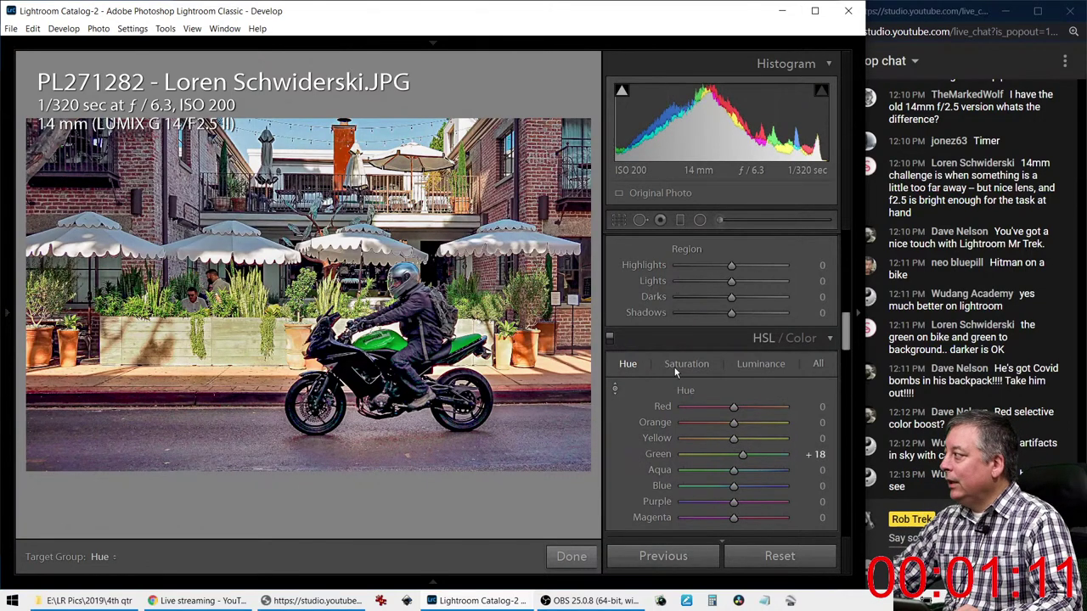
Compare the motorcycle photo before and after side by side, and inspect the edited version with panels hidden and in full screen
scroll(657, 443, "up", 10)
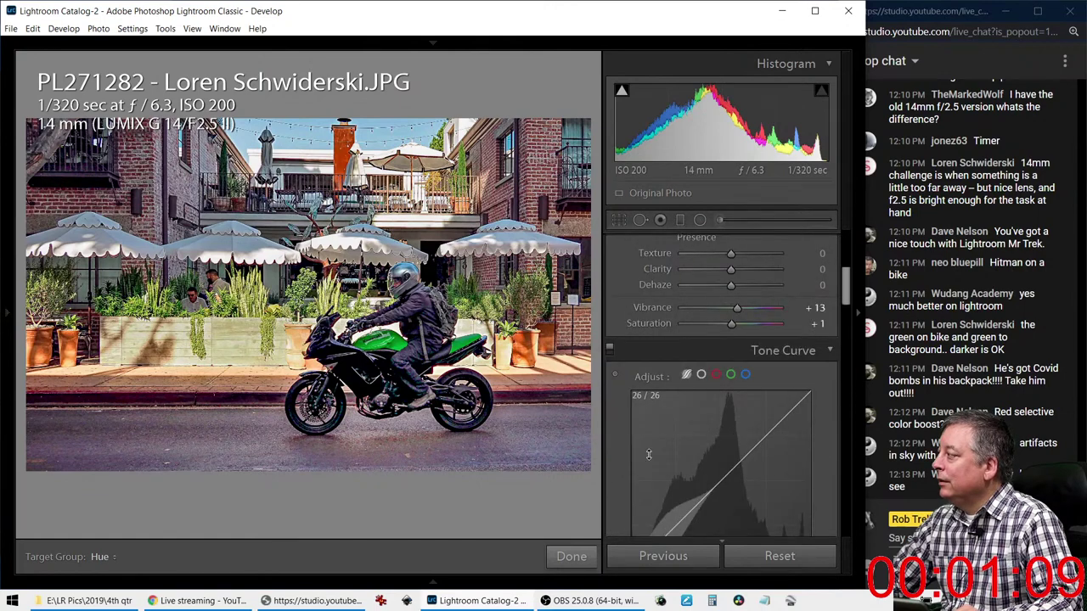
scroll(649, 459, "up", 1)
mouse_move(7, 306)
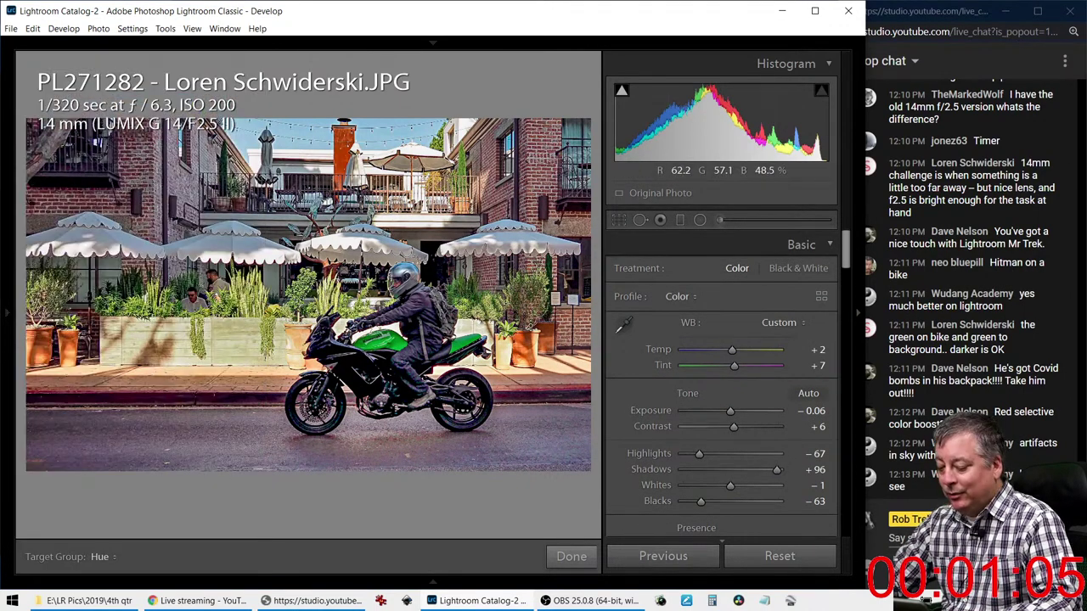
key("y")
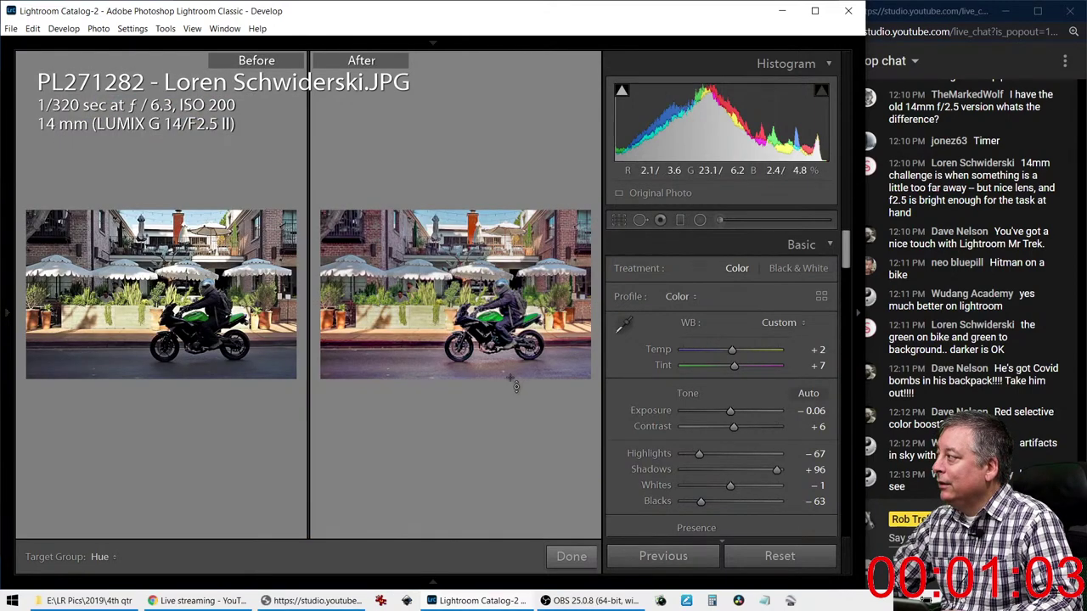
key("Tab")
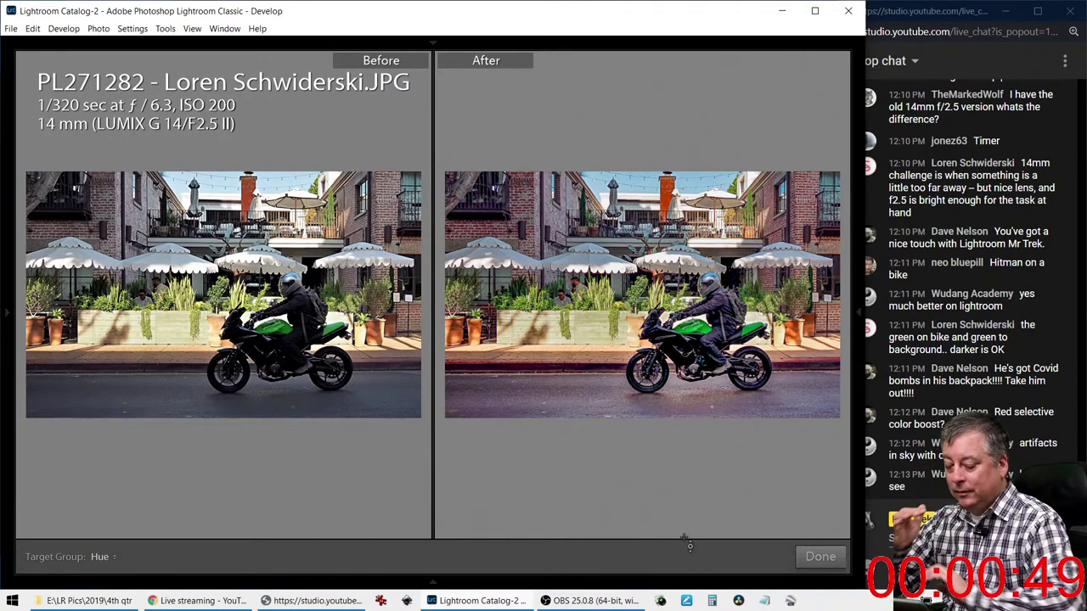
key("y")
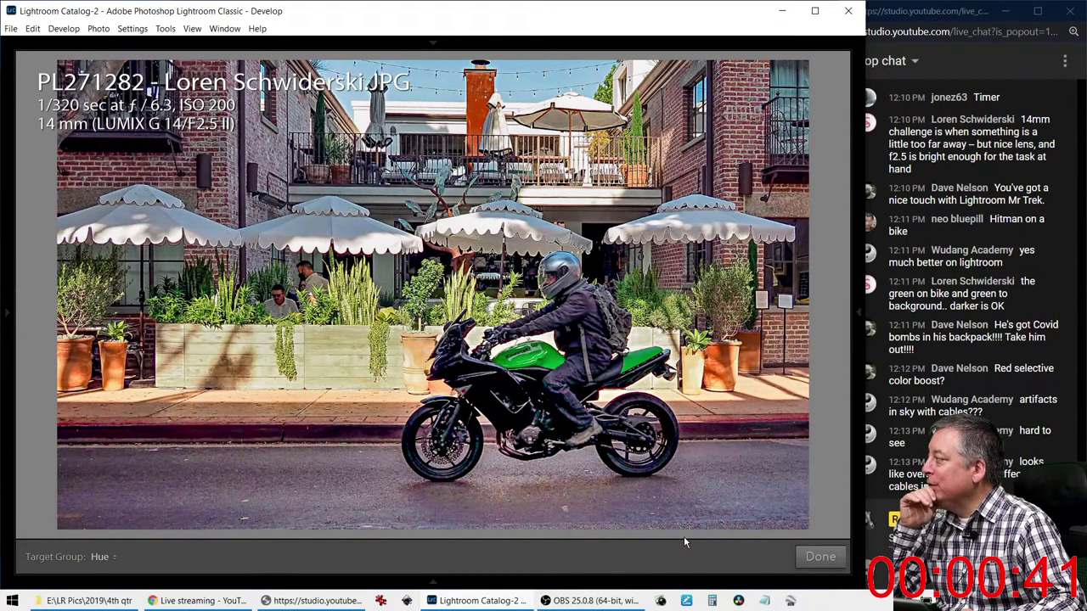
key("f")
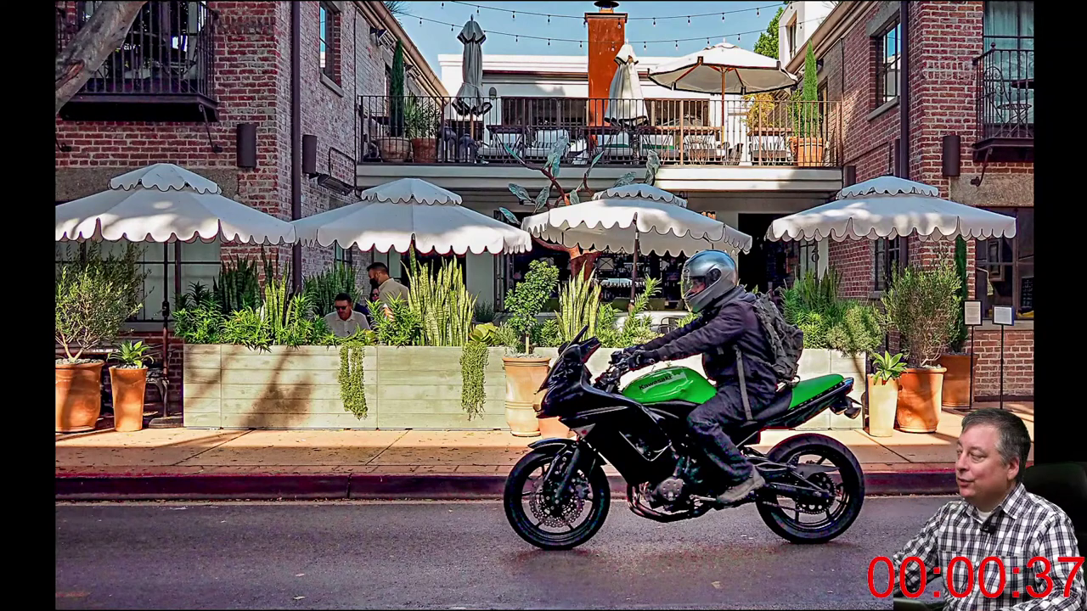
key("Escape")
Soften the motorcycle photo by setting Texture to -39, and check it in full screen
mouse_move(863, 323)
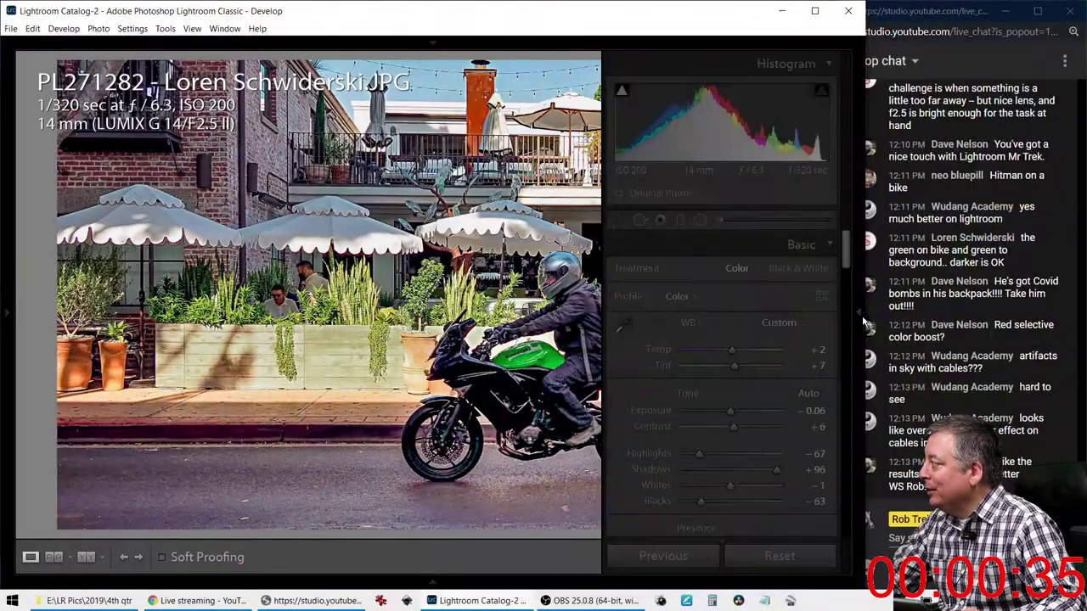
scroll(664, 457, "down", 15)
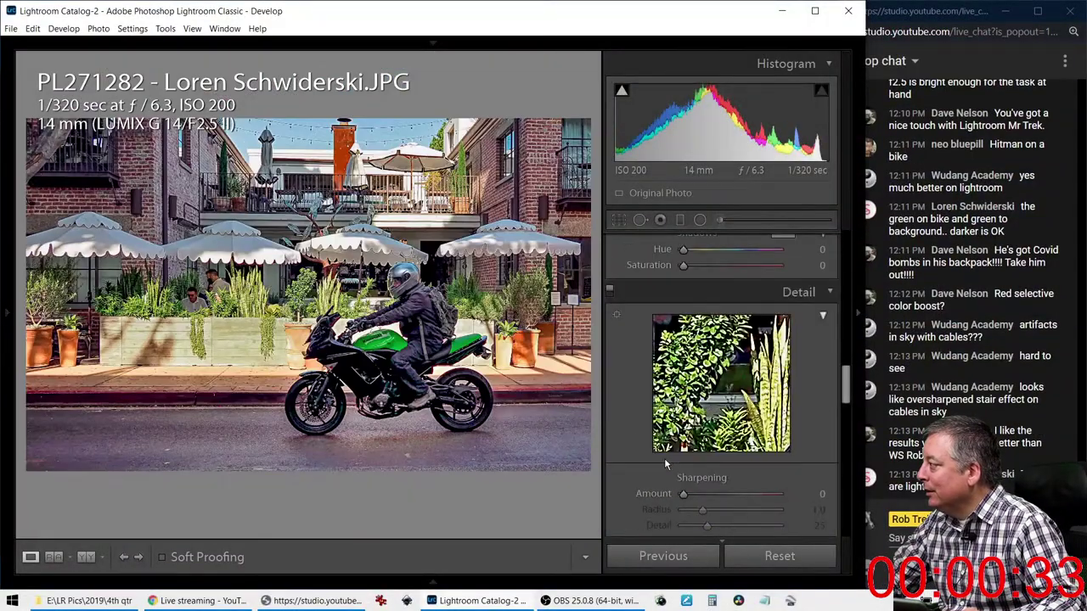
scroll(664, 457, "up", 2)
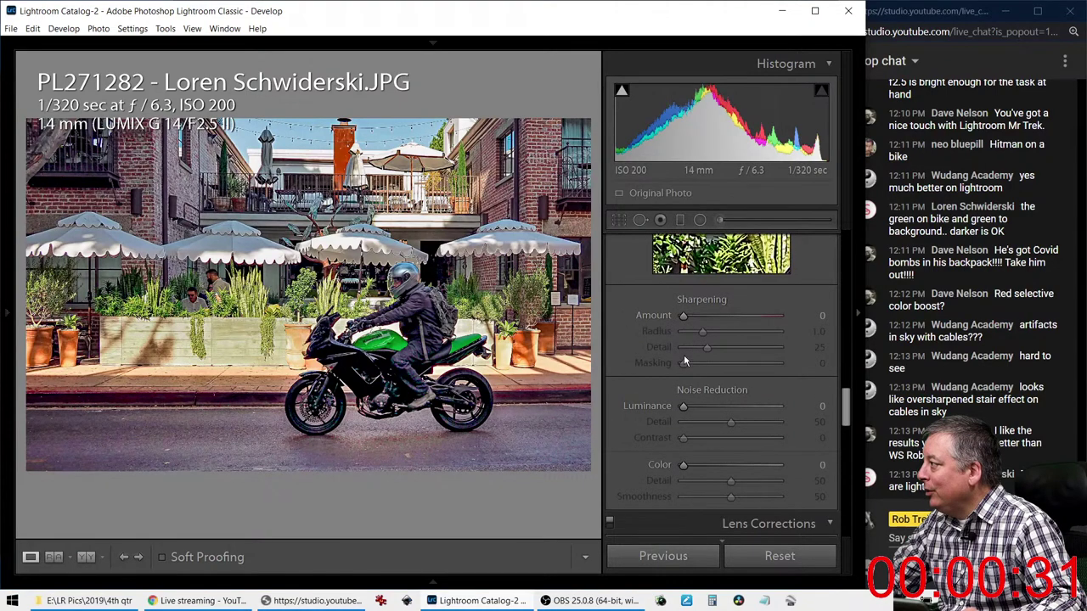
scroll(655, 397, "up", 3)
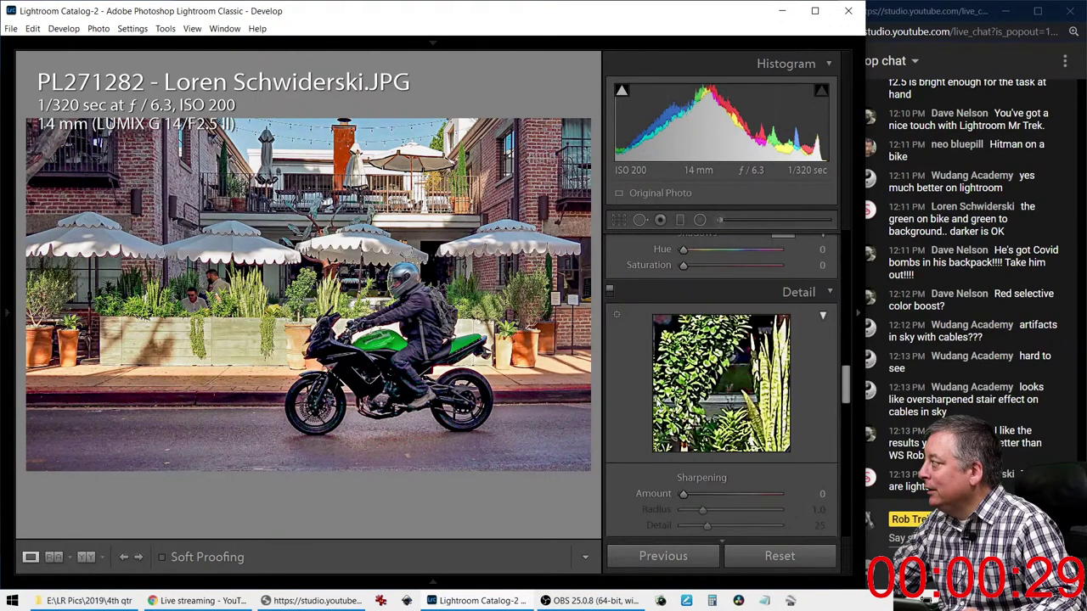
scroll(654, 398, "up", 10)
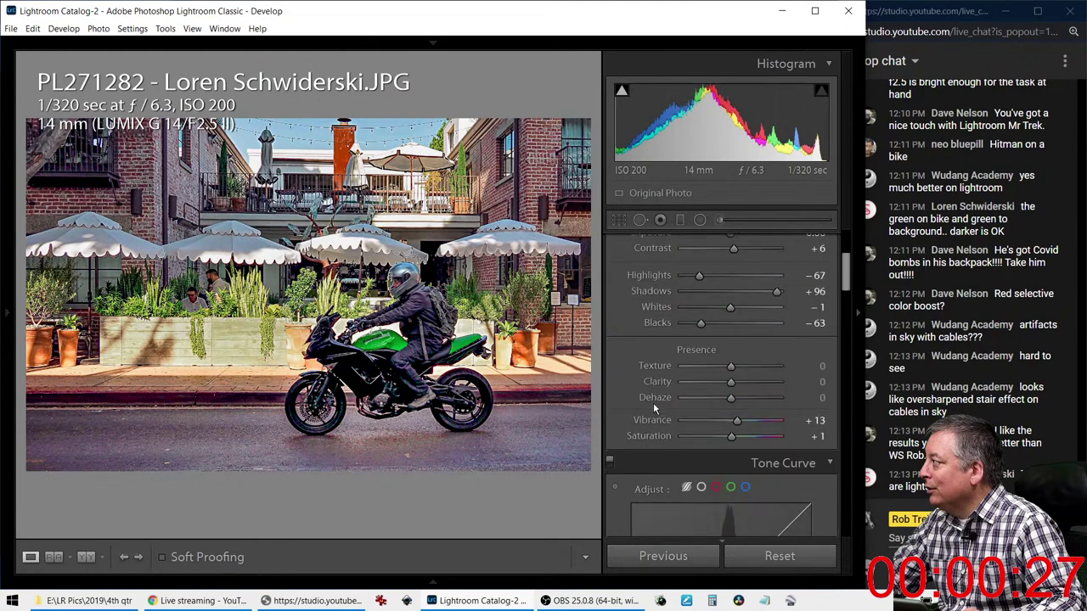
left_click_drag(730, 366, 710, 363)
key("f")
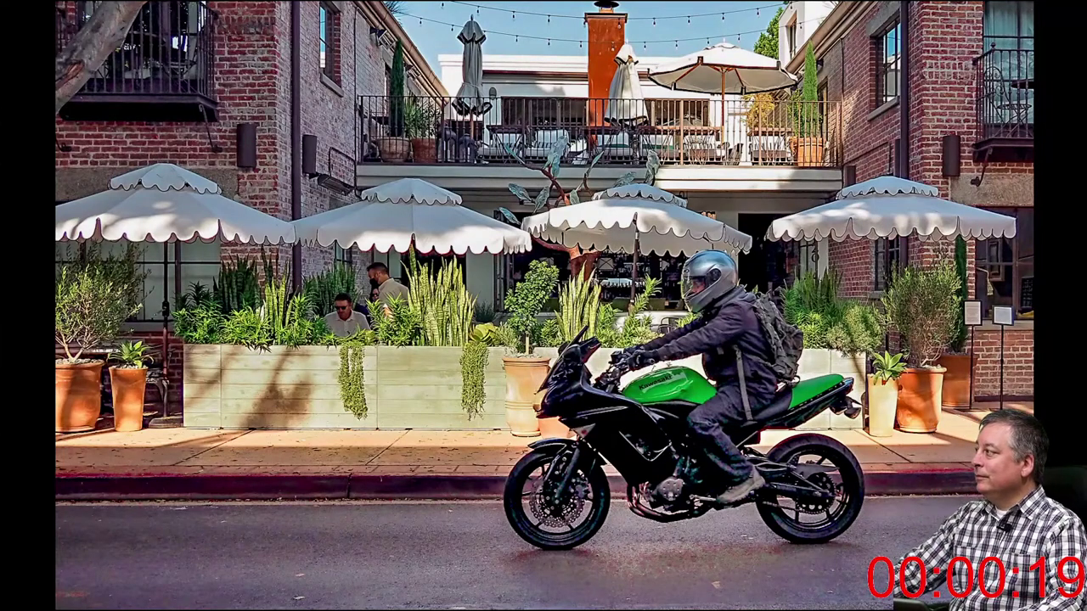
key("f")
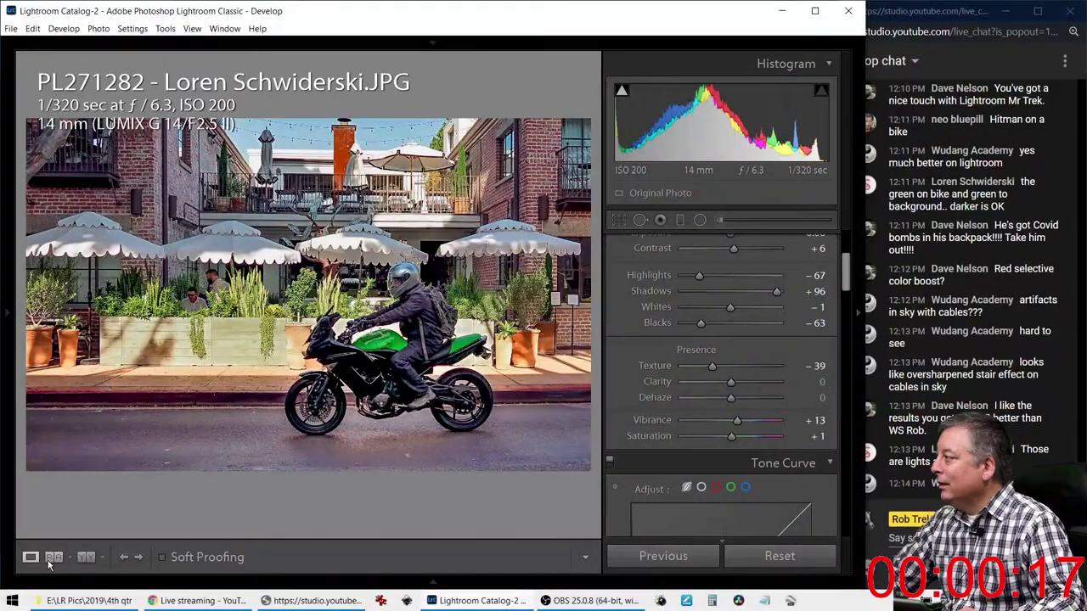
Review the before and after versions side by side, and view the edited photo enlarged with the toolbar and panels hidden
key("y")
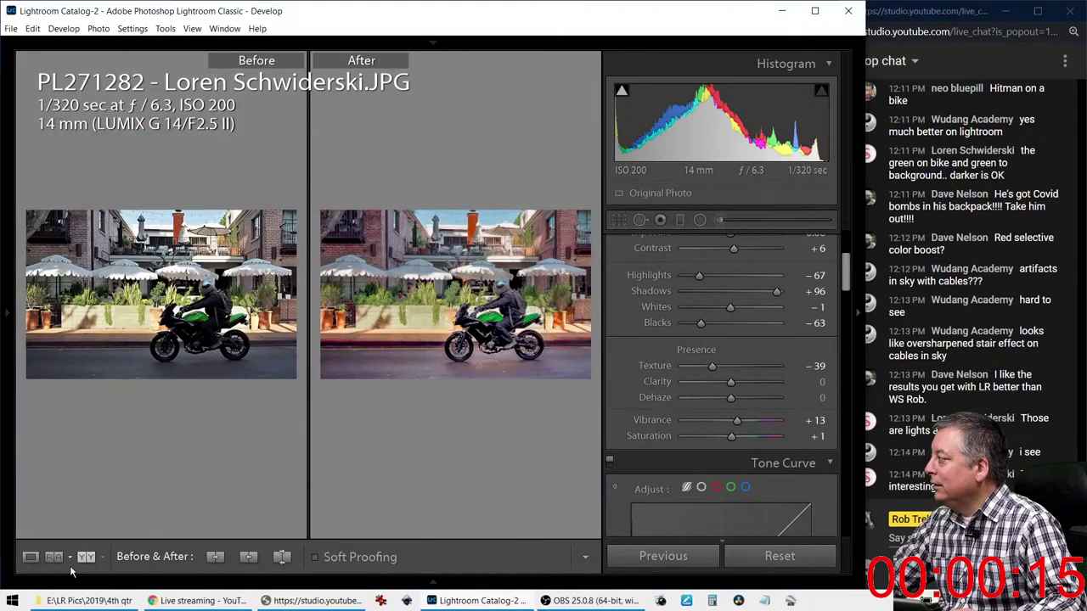
key("t")
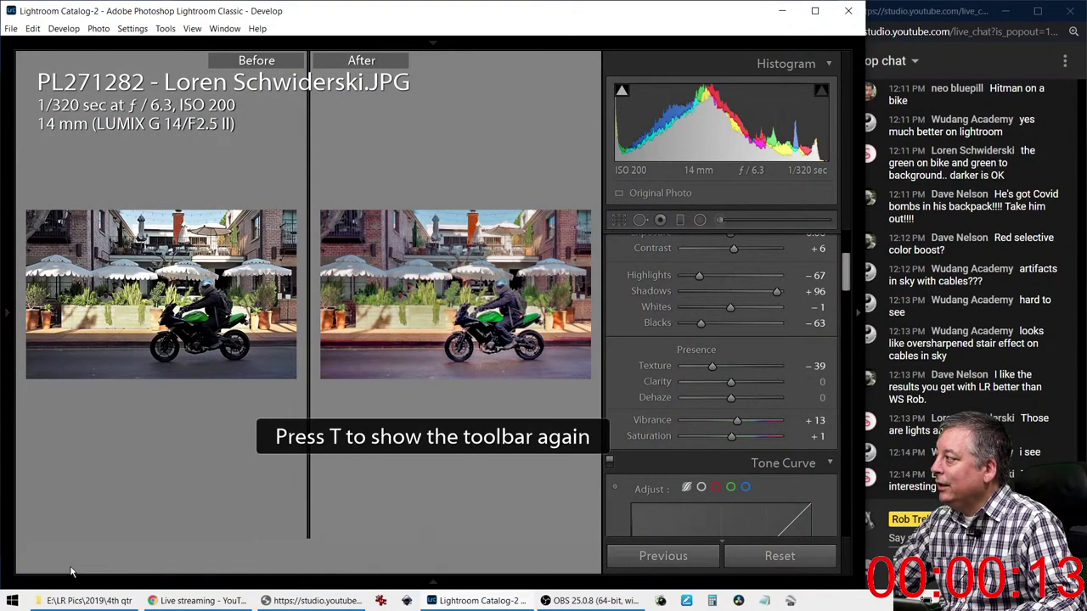
key("y")
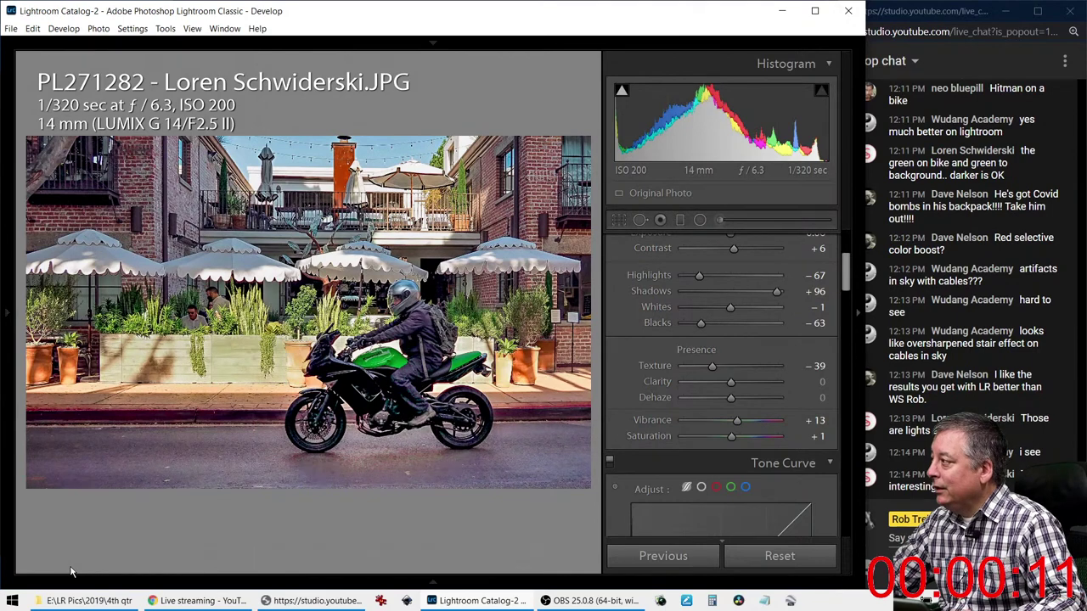
key("shift+Tab")
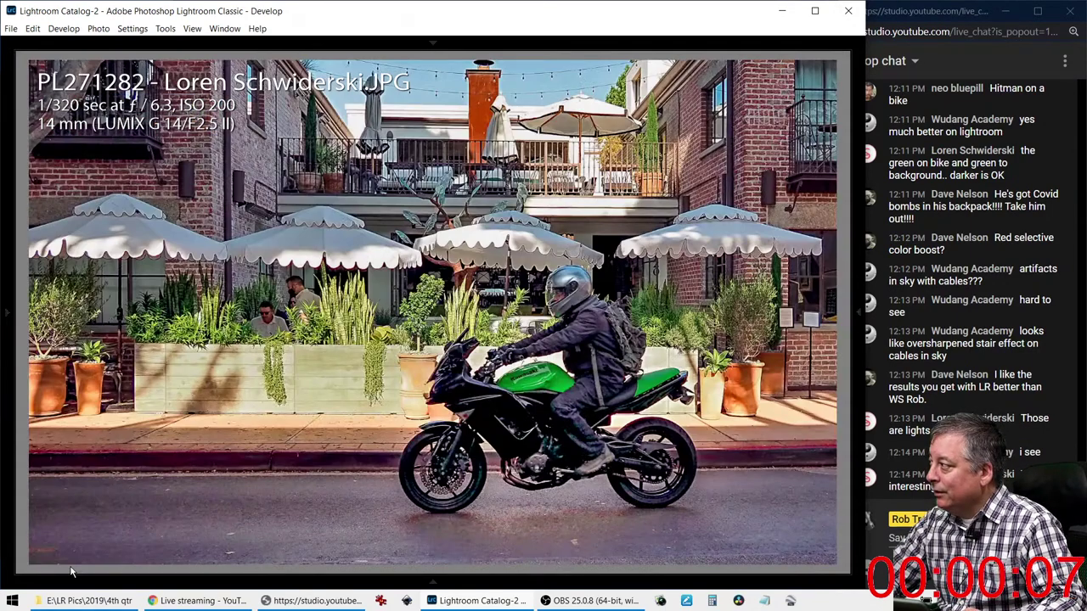
Switch to the next photo, the row of beach huts, and apply Auto tone and Auto white balance
key("Right")
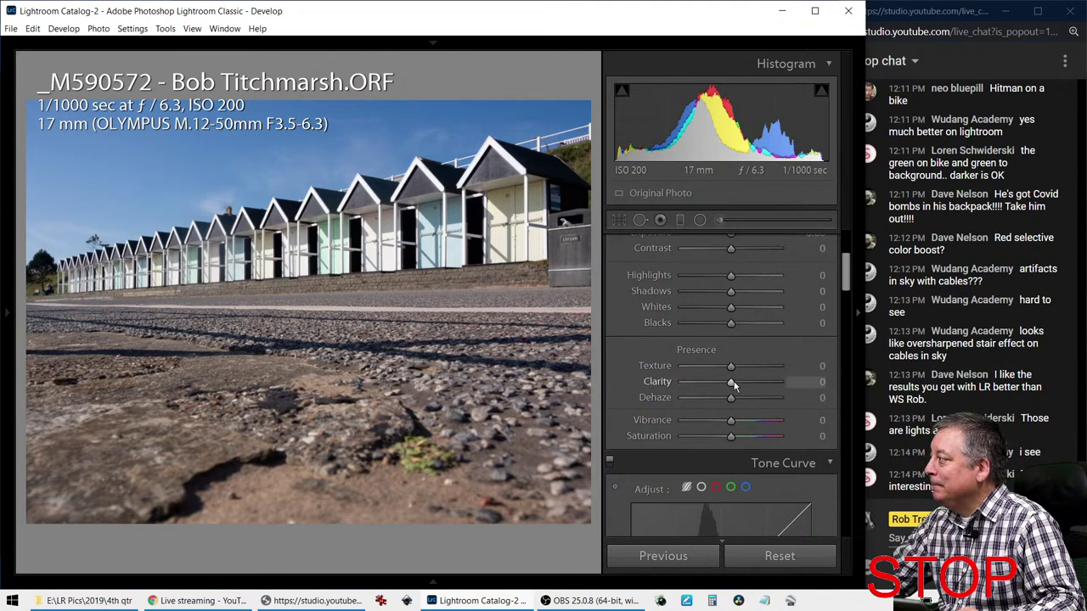
scroll(657, 386, "up", 3)
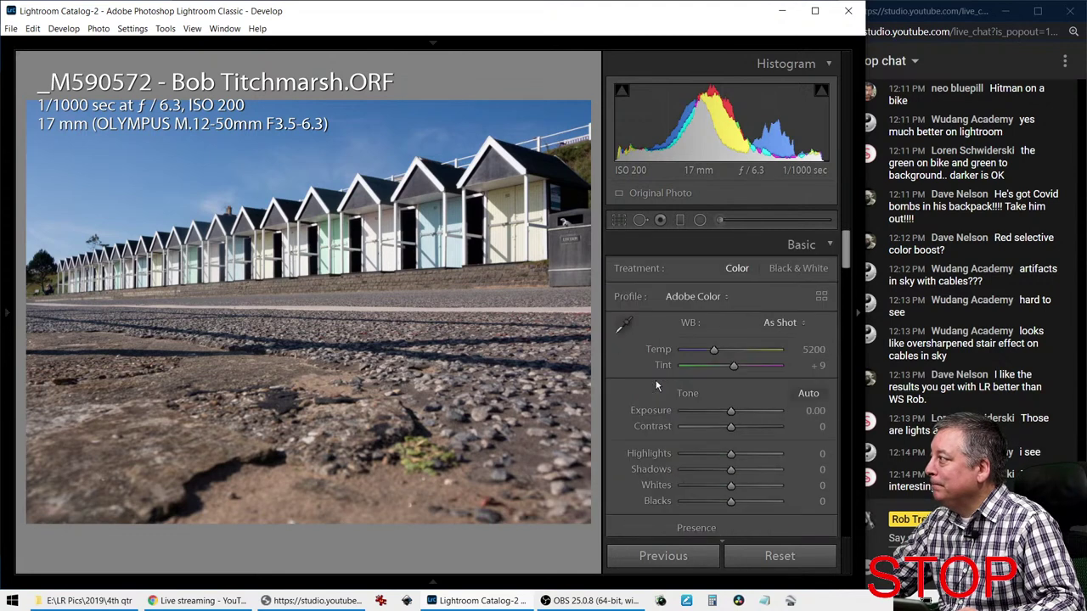
left_click(798, 394)
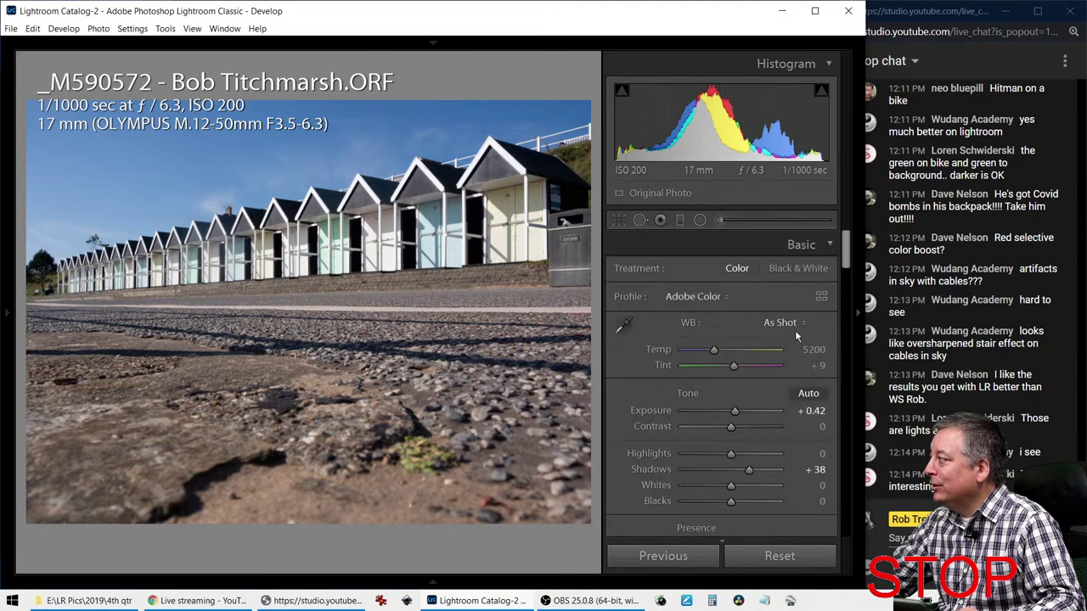
left_click(779, 323)
left_click(775, 357)
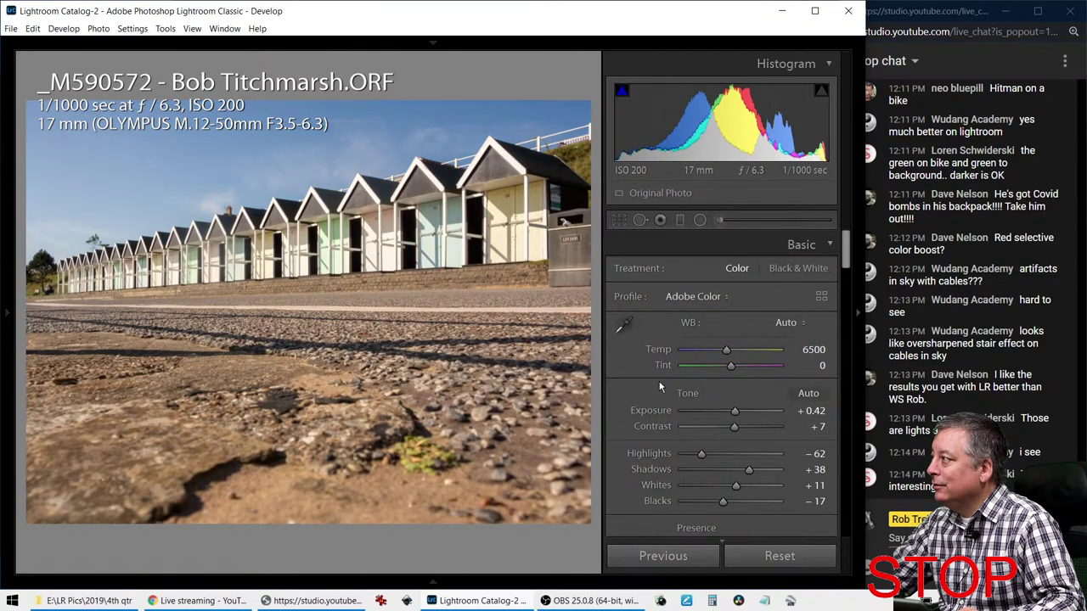
scroll(636, 397, "down", 3)
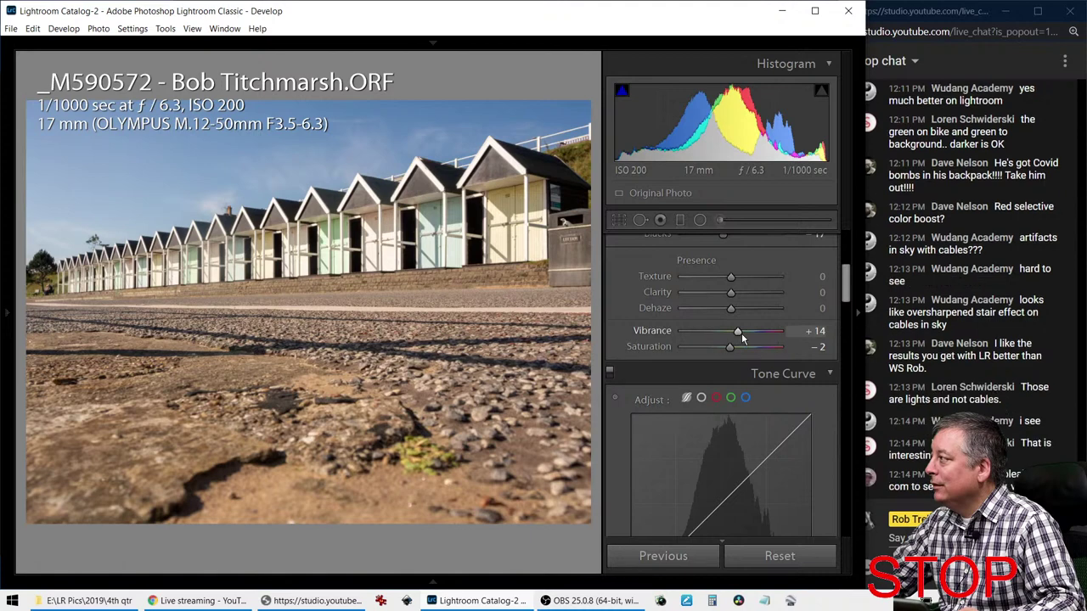
Set the beach huts photo's Saturation to +76 and Vibrance to -64
left_click_drag(741, 333, 768, 347)
left_click(701, 331)
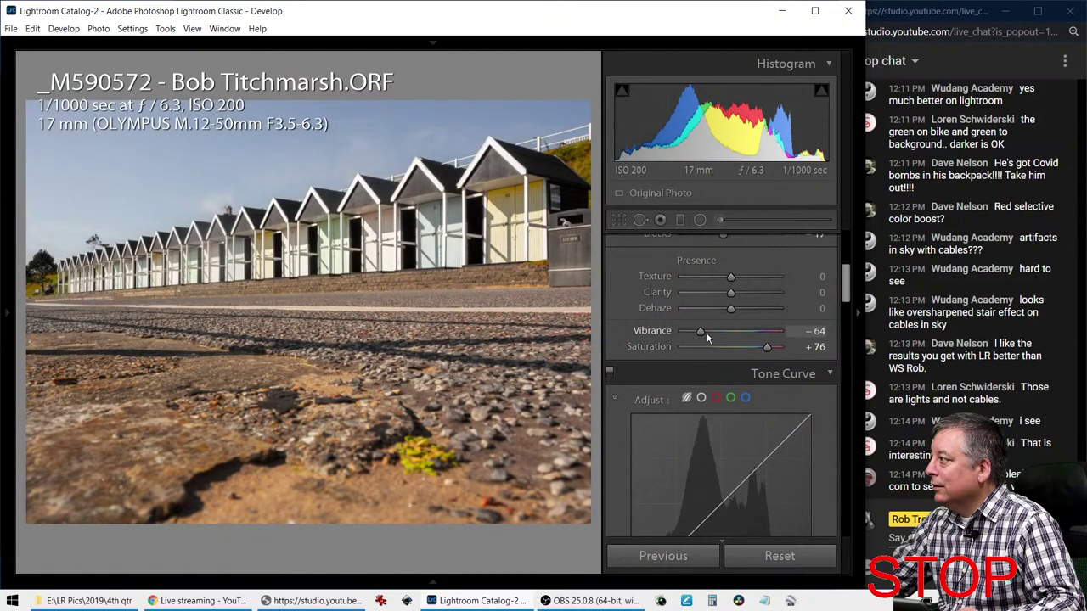
scroll(609, 350, "down", 5)
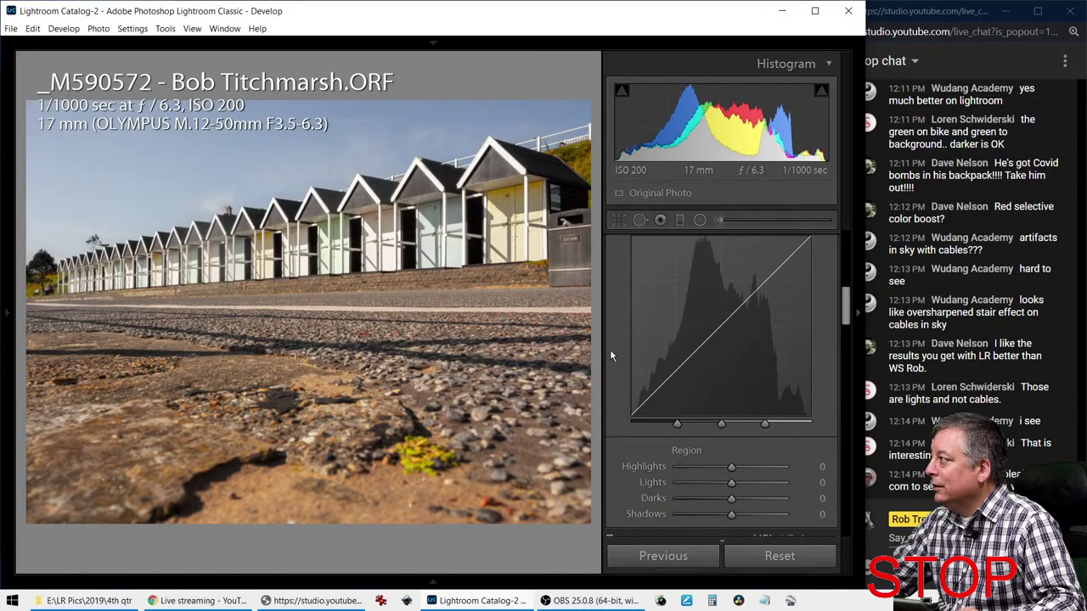
scroll(608, 350, "down", 2)
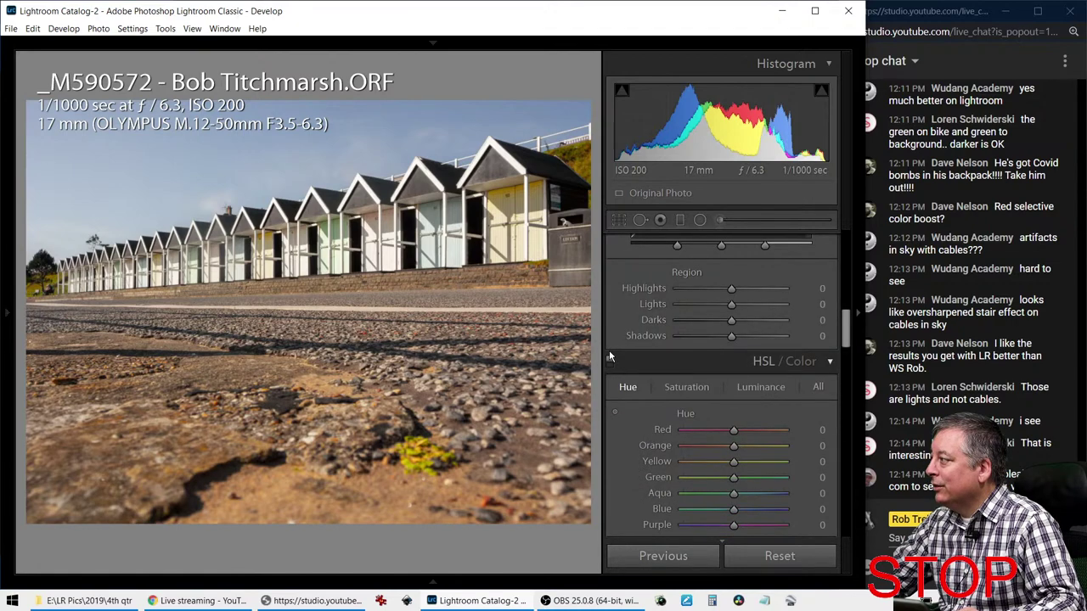
Crop the beach huts photo to the 2 x 3 / 4 x 6 aspect ratio, keeping all the sky and trimming the foreground
key("r")
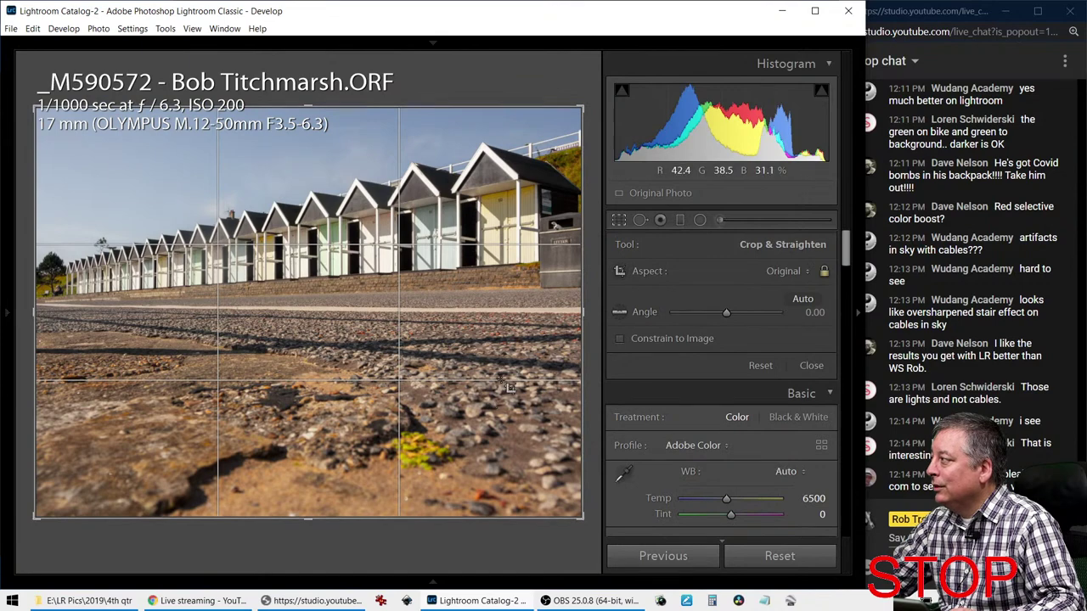
left_click(780, 271)
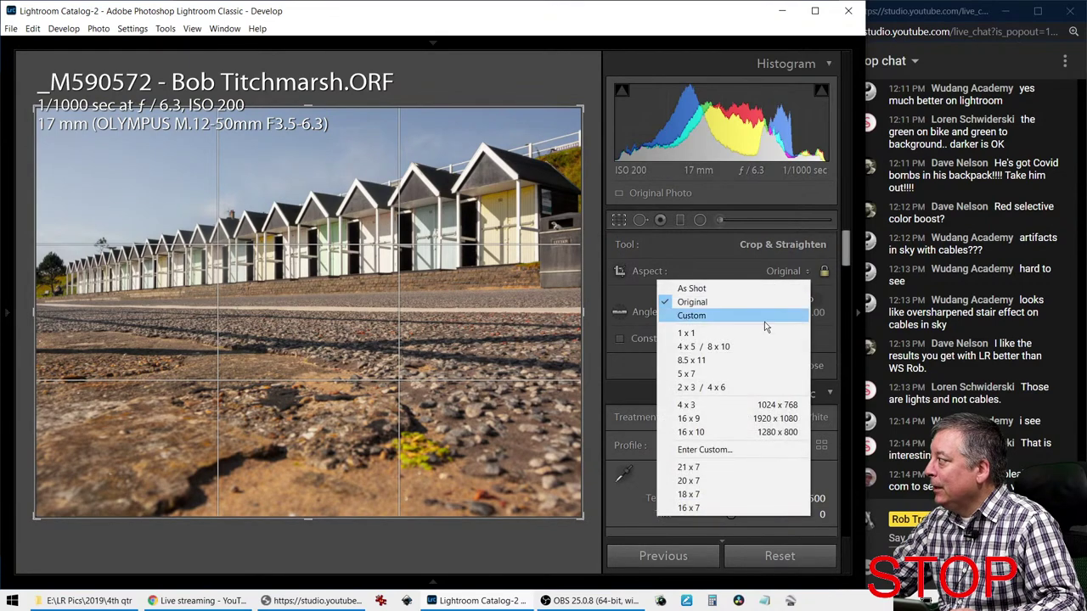
left_click(737, 387)
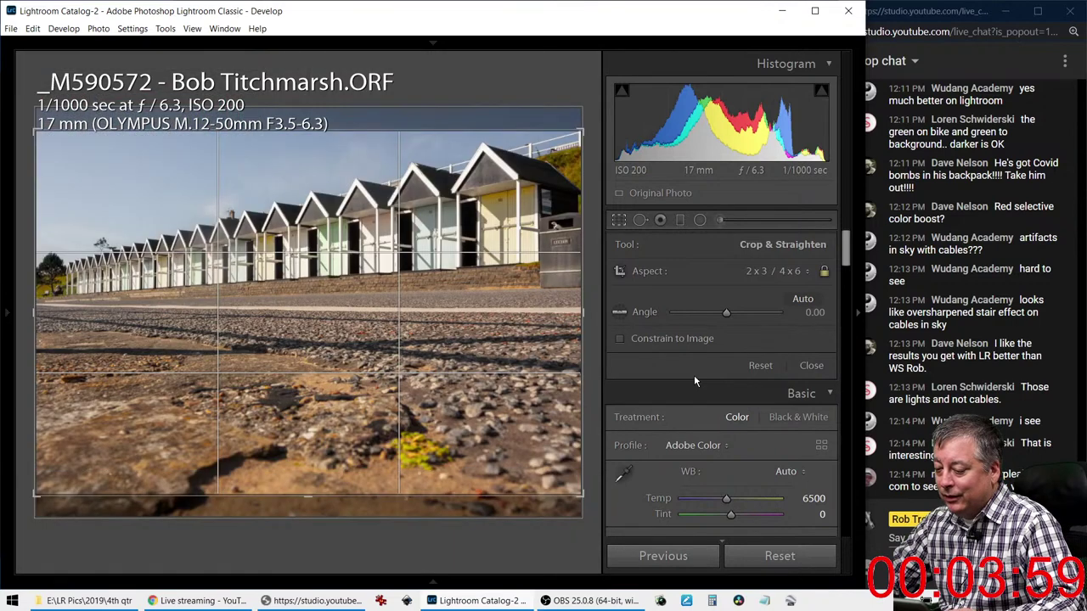
mouse_move(391, 327)
left_mouse_down()
mouse_move(388, 297)
mouse_move(388, 328)
left_mouse_up()
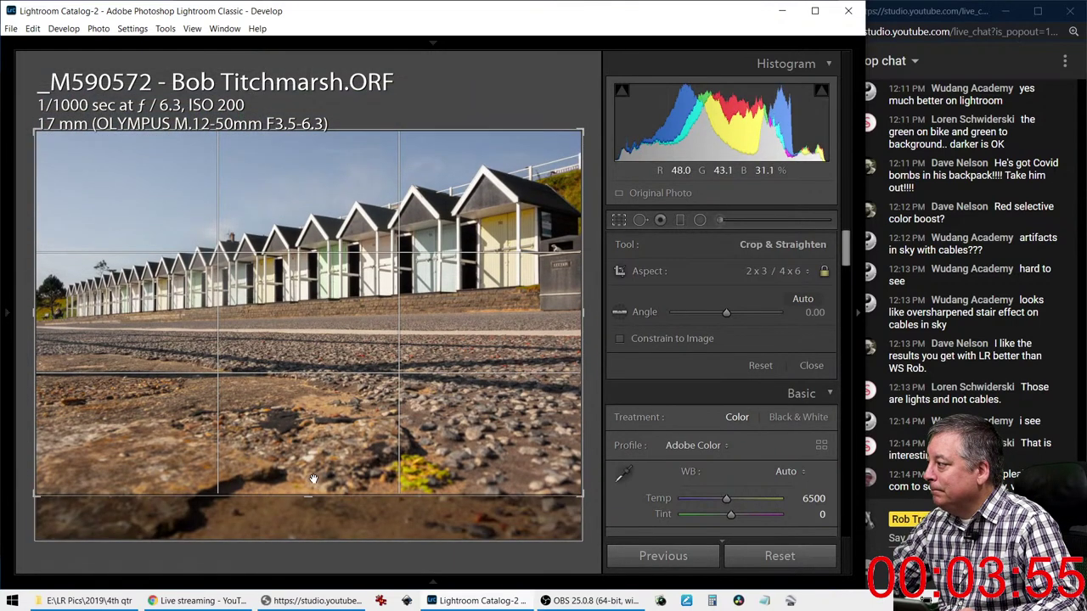
Try a tighter crop that cuts off the far end of the hut row and the foreground plant
left_click_drag(308, 492, 282, 468)
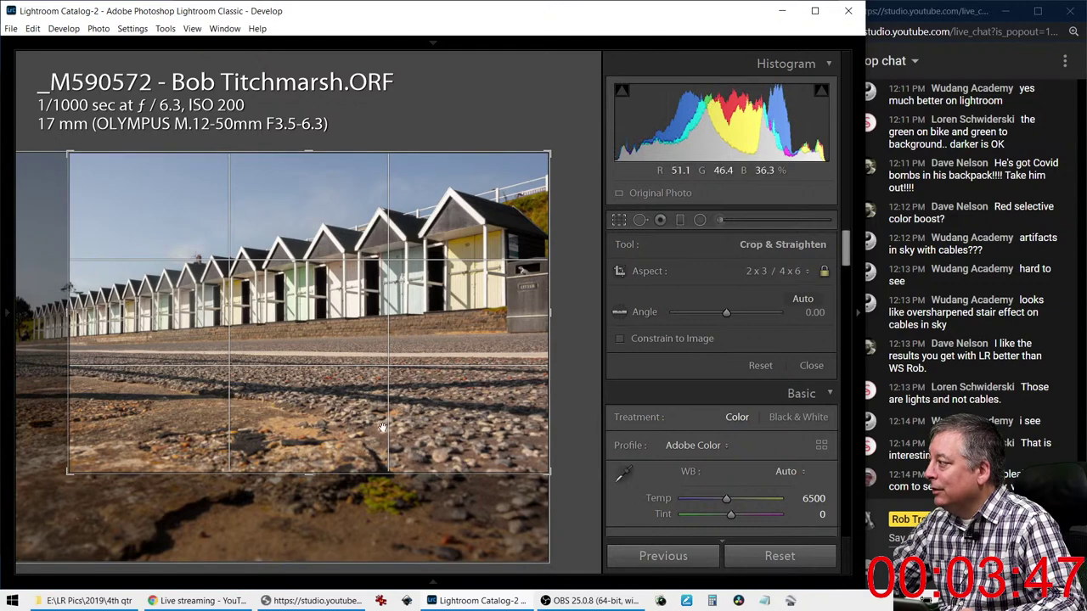
key("Return")
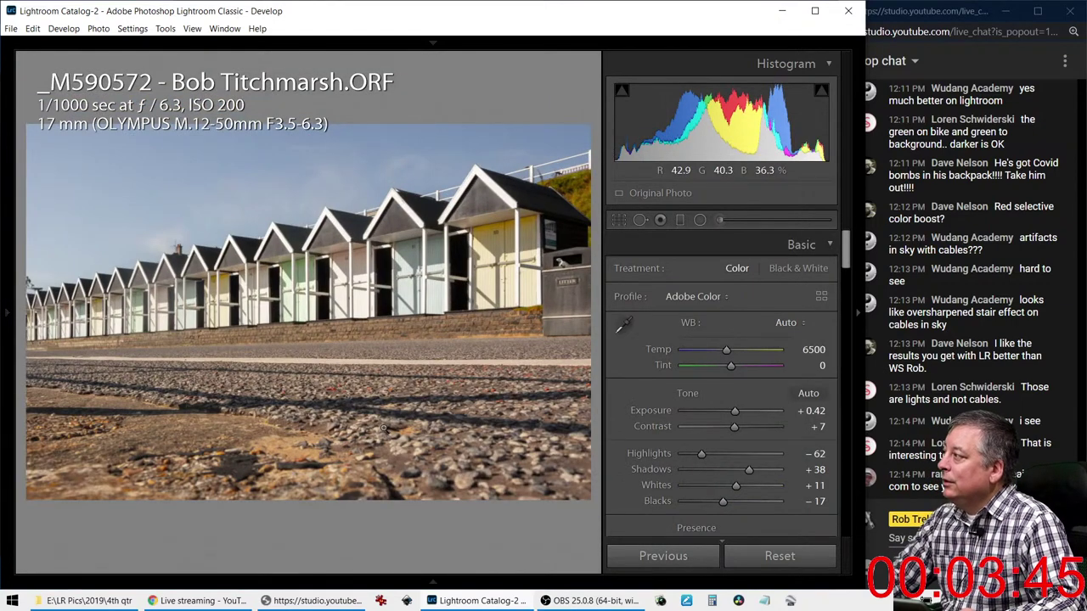
key("r")
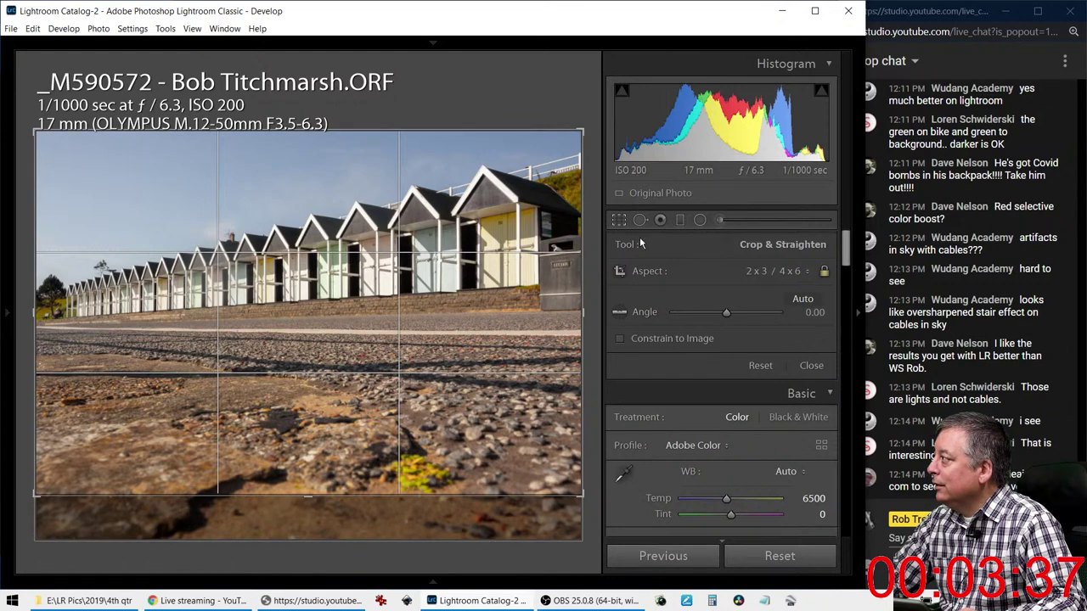
Heal away the green plant in the foreground with a size 85 spot, sampling from the stony ground beside it
key("q")
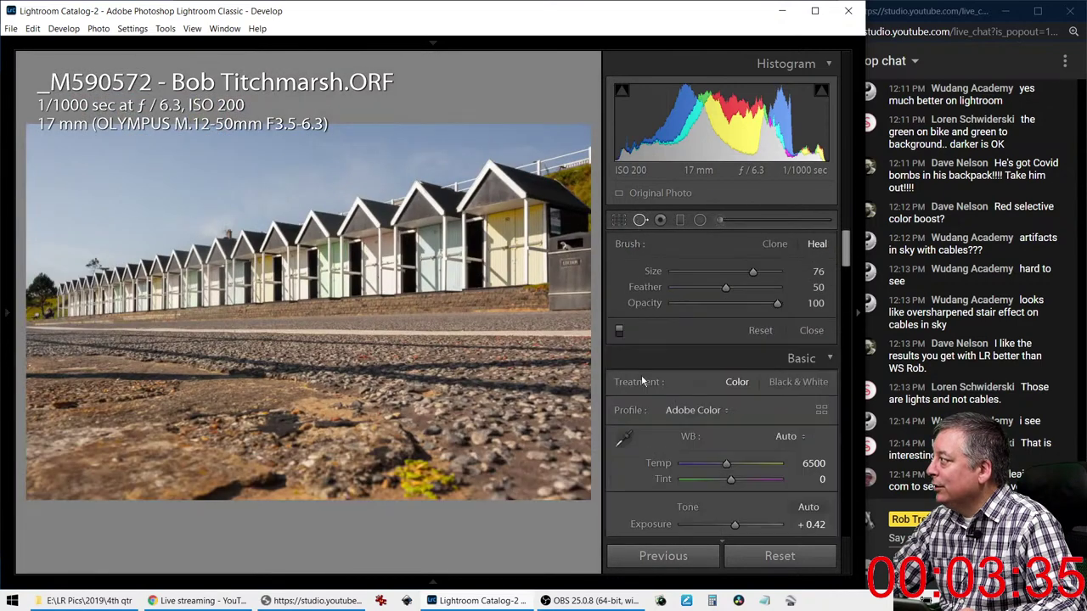
scroll(417, 477, "up", 3)
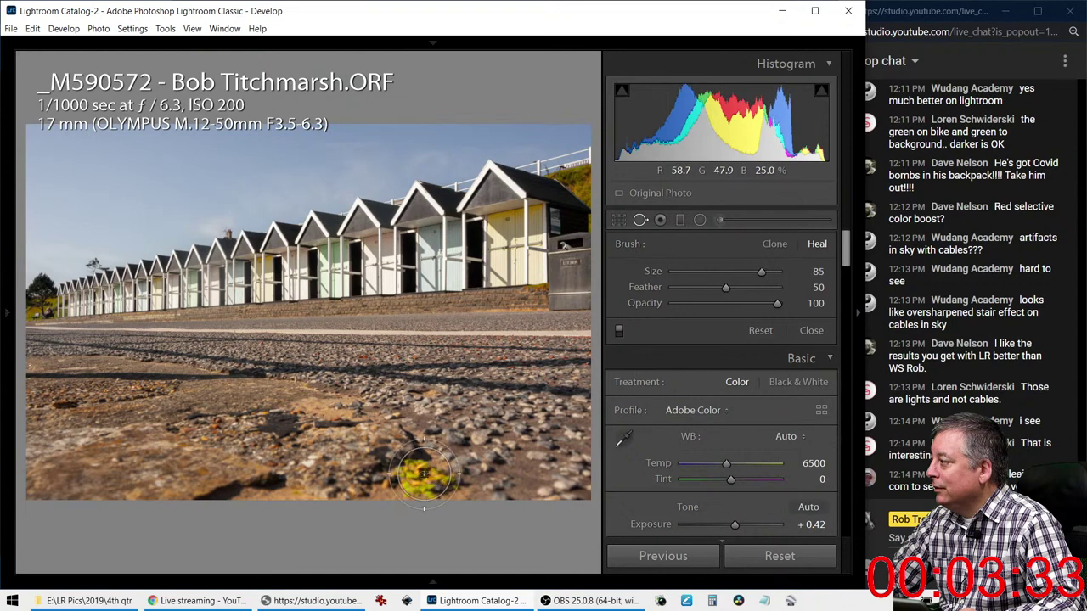
left_click(417, 477)
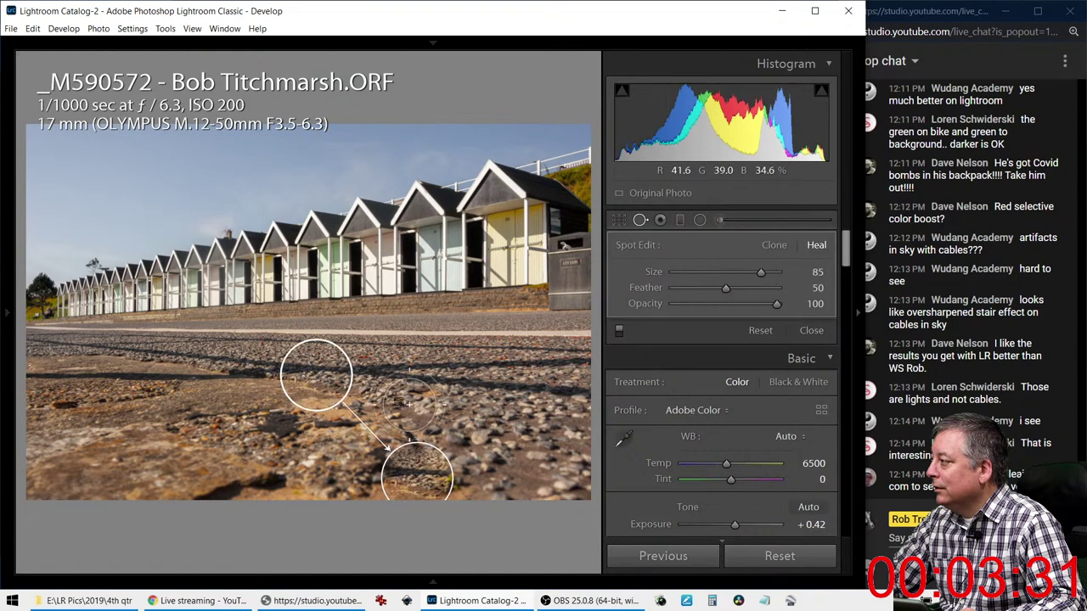
mouse_move(314, 386)
left_mouse_down()
mouse_move(228, 437)
mouse_move(526, 472)
left_mouse_up()
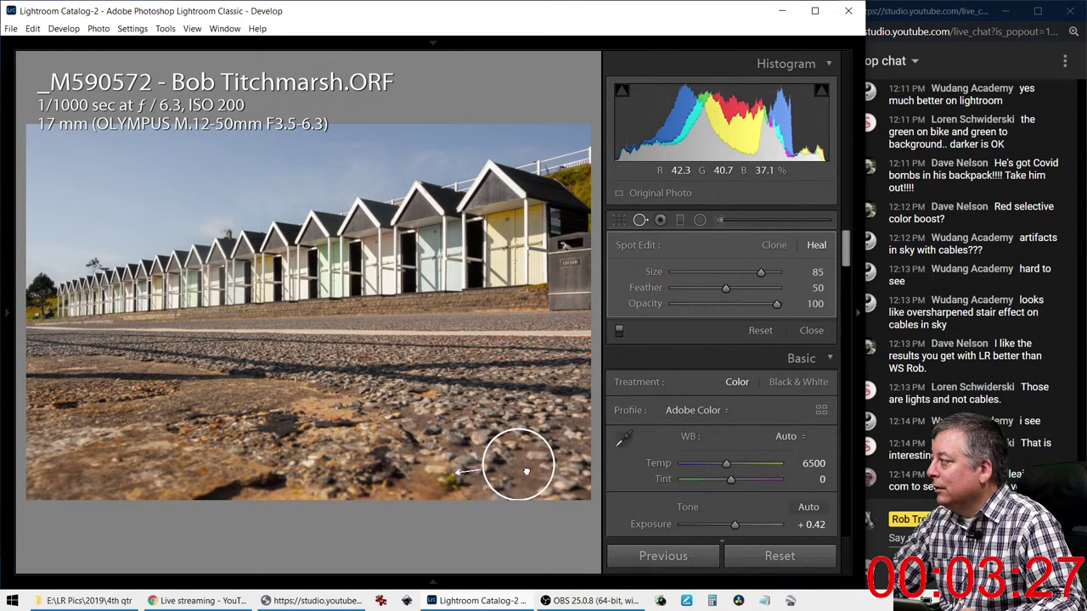
mouse_move(722, 287)
left_mouse_down()
mouse_move(785, 294)
mouse_move(770, 273)
left_mouse_up()
left_click(640, 218)
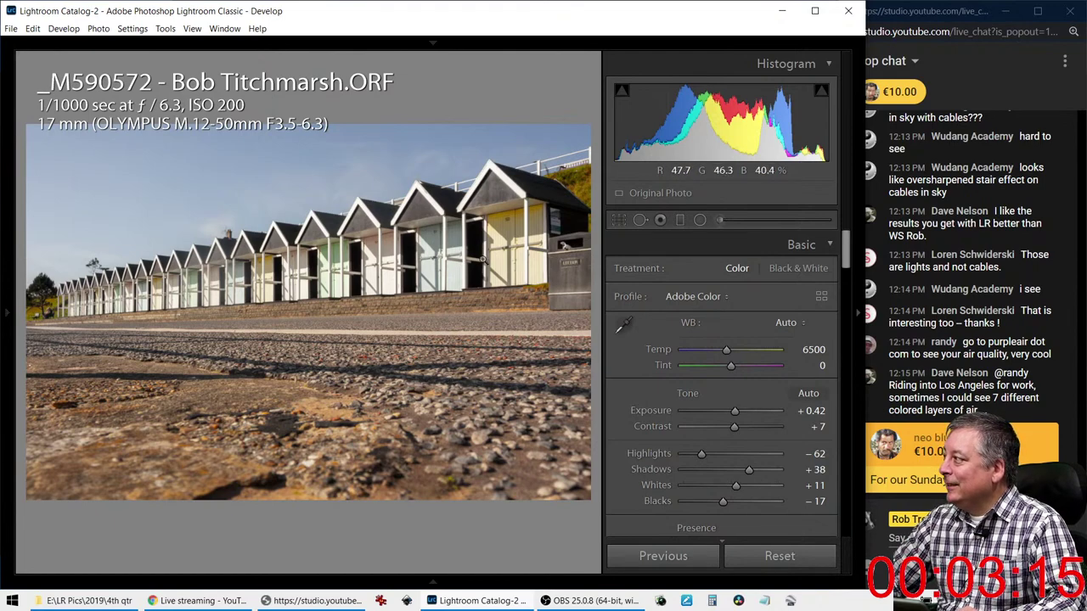
Preview the photo in black and white, return it to color, and set the white balance Temp to 6274
key("v")
key("v")
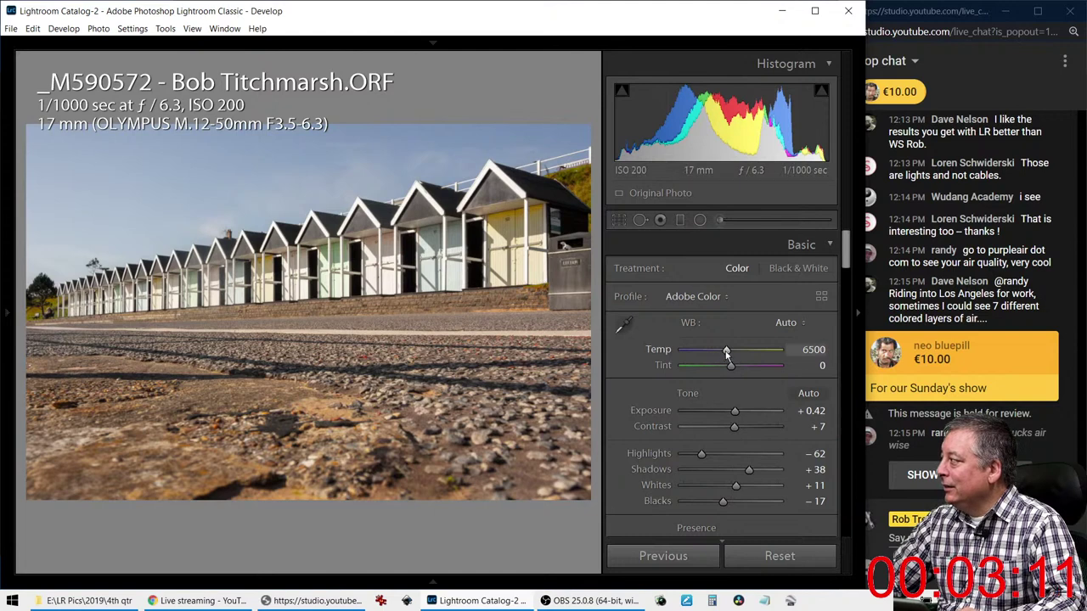
left_click_drag(726, 350, 723, 350)
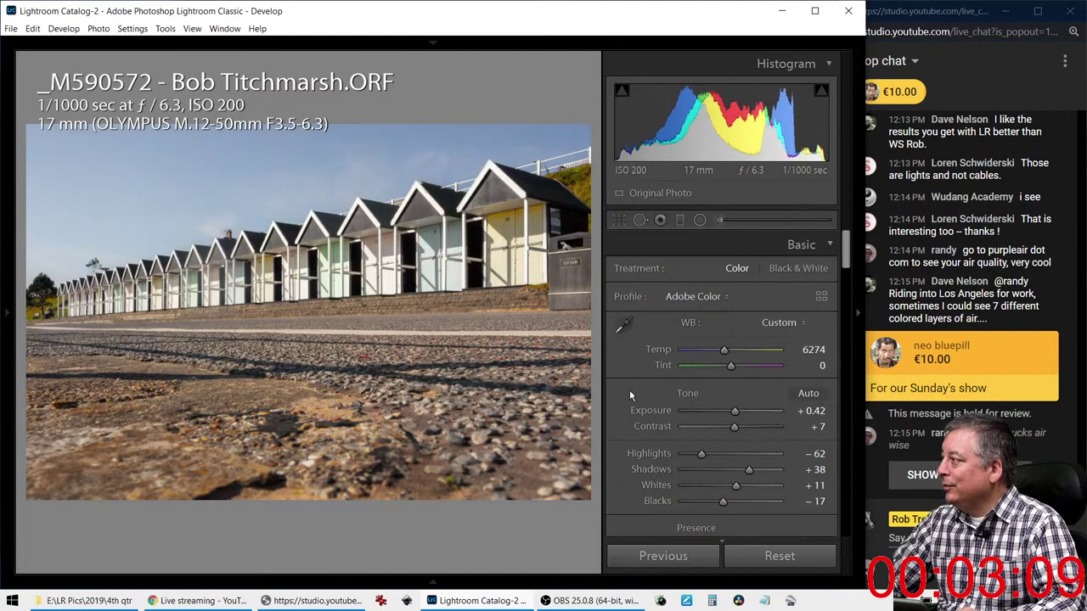
Adjust the tones to Exposure +0.60, Highlights -85, Shadows +62, Whites +21 and Blacks -93
scroll(649, 405, "down", 2)
scroll(650, 403, "down", 8)
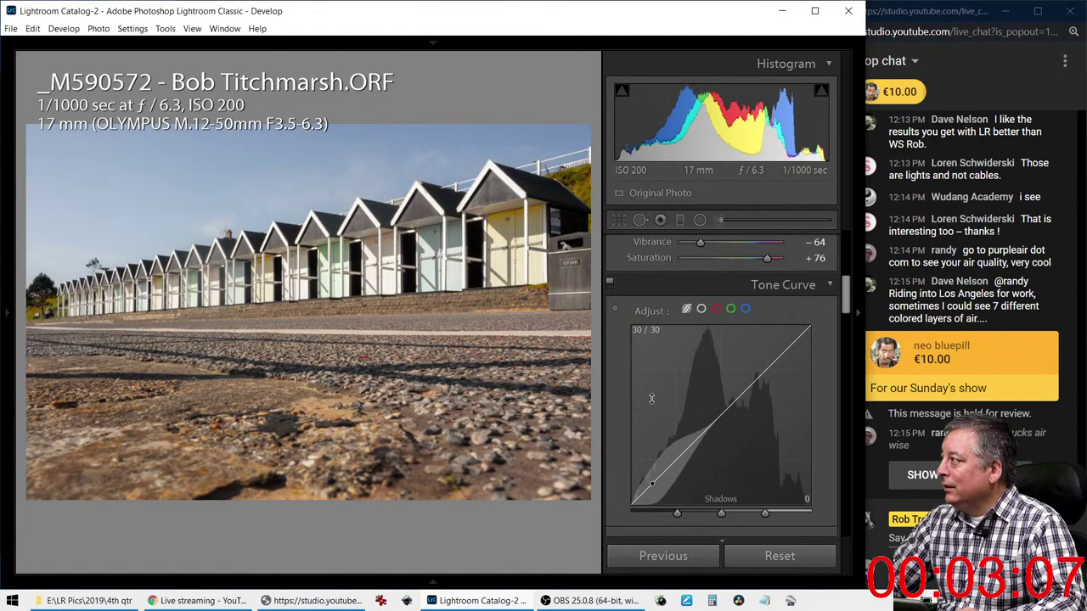
scroll(651, 402, "down", 2)
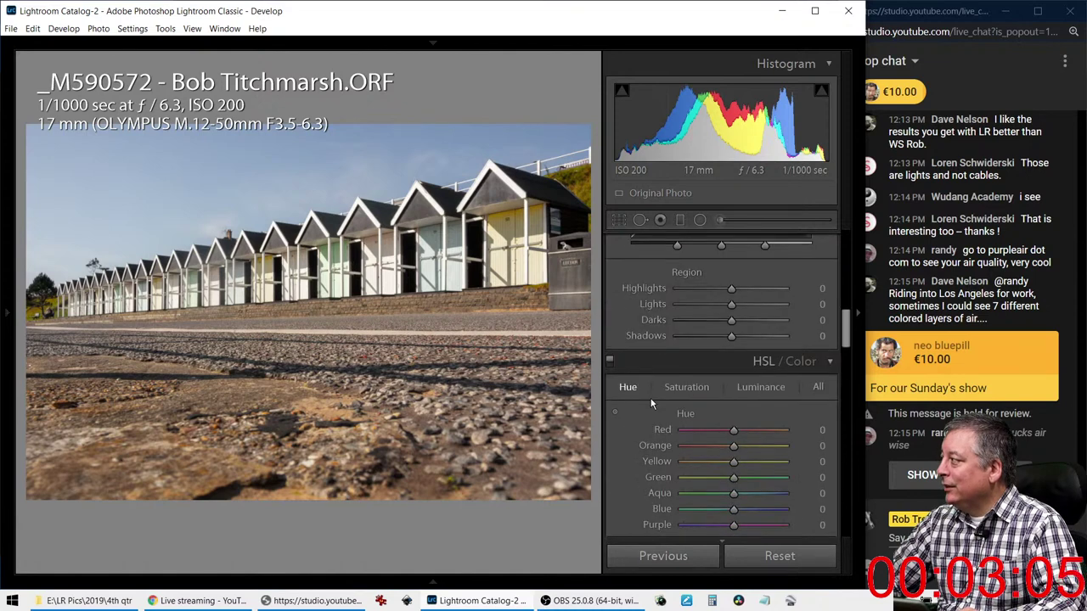
scroll(651, 403, "up", 8)
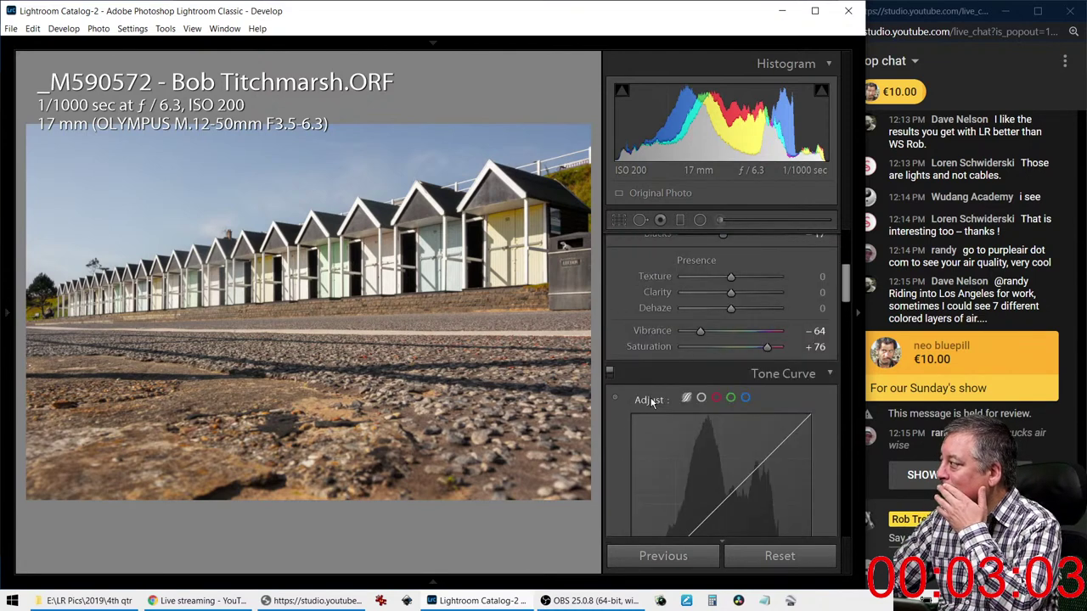
scroll(651, 402, "up", 2)
left_click_drag(721, 329, 760, 296)
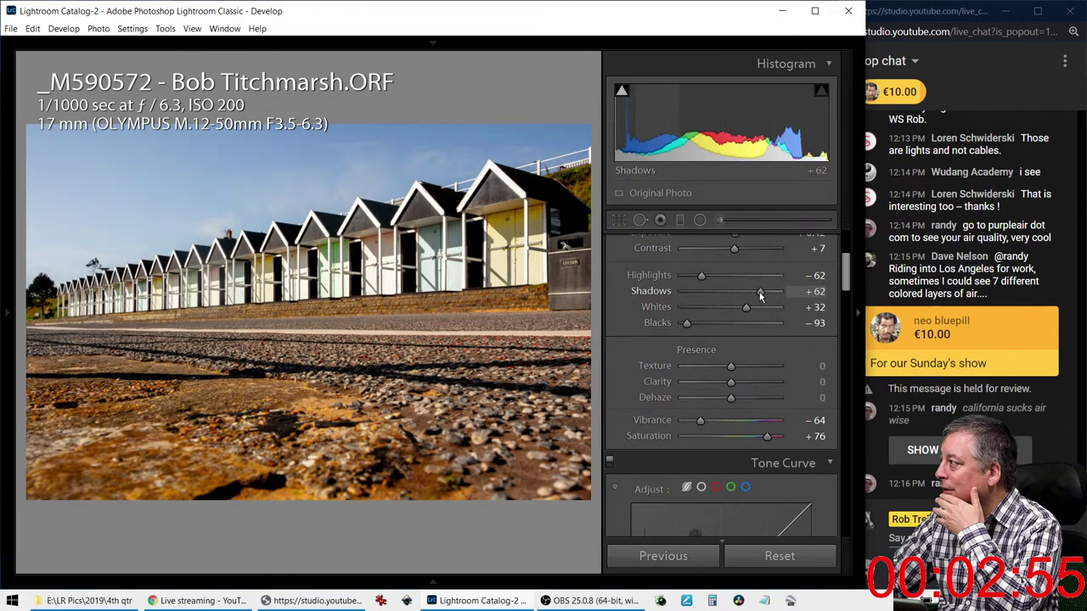
mouse_move(701, 275)
left_mouse_down()
mouse_move(680, 281)
mouse_move(690, 275)
left_mouse_up()
left_click_drag(746, 307, 737, 318)
scroll(730, 289, "up", 2)
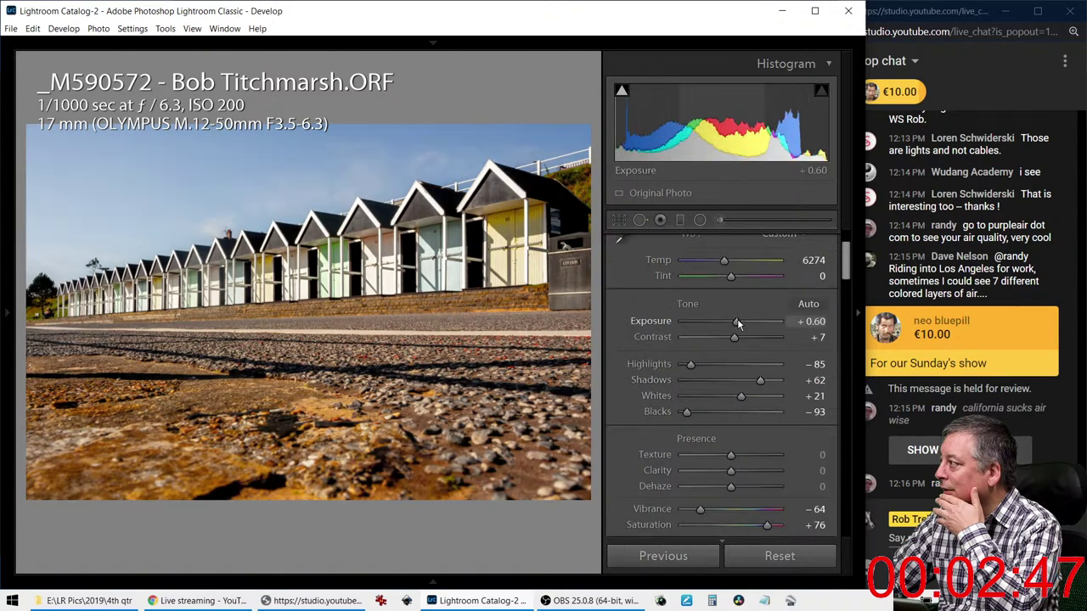
Set the HSL saturation of Orange to -58 and Yellow to +73
scroll(675, 339, "down", 6)
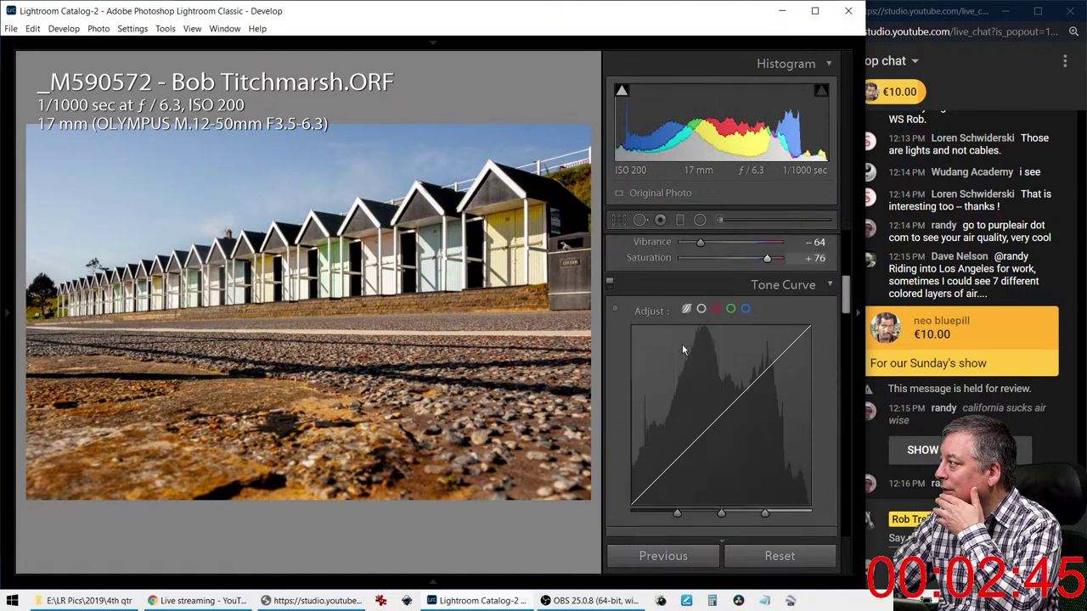
scroll(681, 344, "down", 4)
scroll(687, 337, "up", 1)
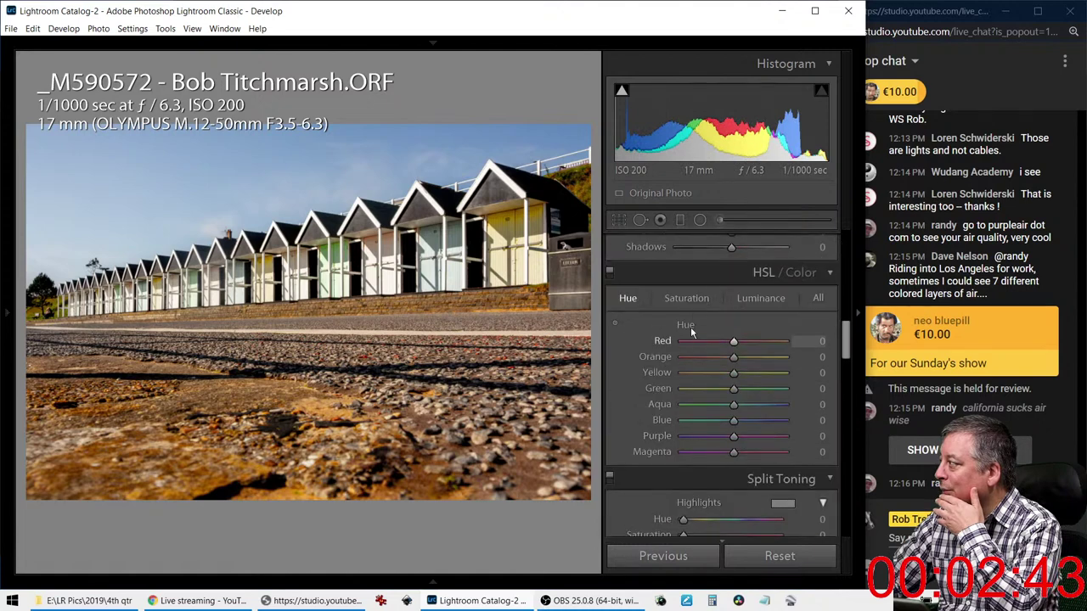
left_click(694, 305)
left_click_drag(733, 356, 770, 377)
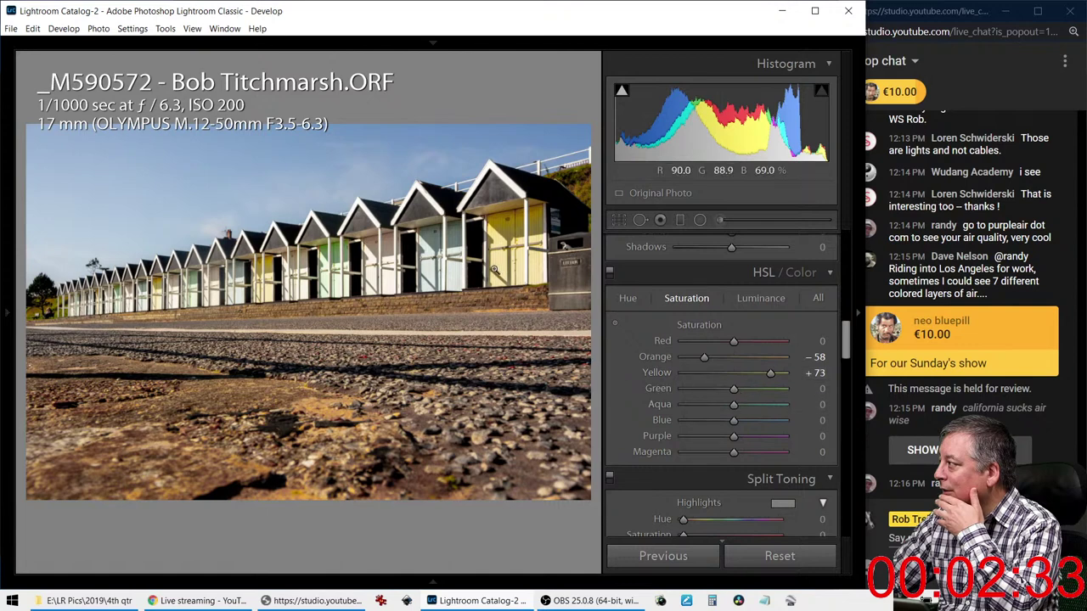
Use targeted saturation adjustment on the huts to reach Yellow +100 and Green +25, and set Orange to -75
key("ctrl+alt+shift+s")
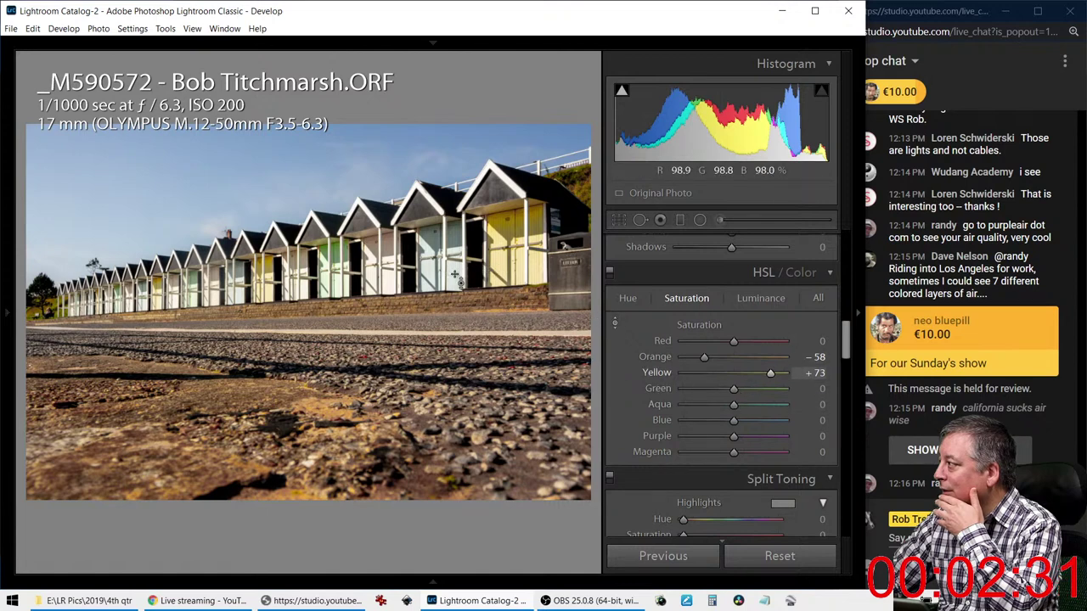
mouse_move(381, 293)
left_mouse_down()
mouse_move(387, 268)
mouse_move(378, 280)
left_mouse_up()
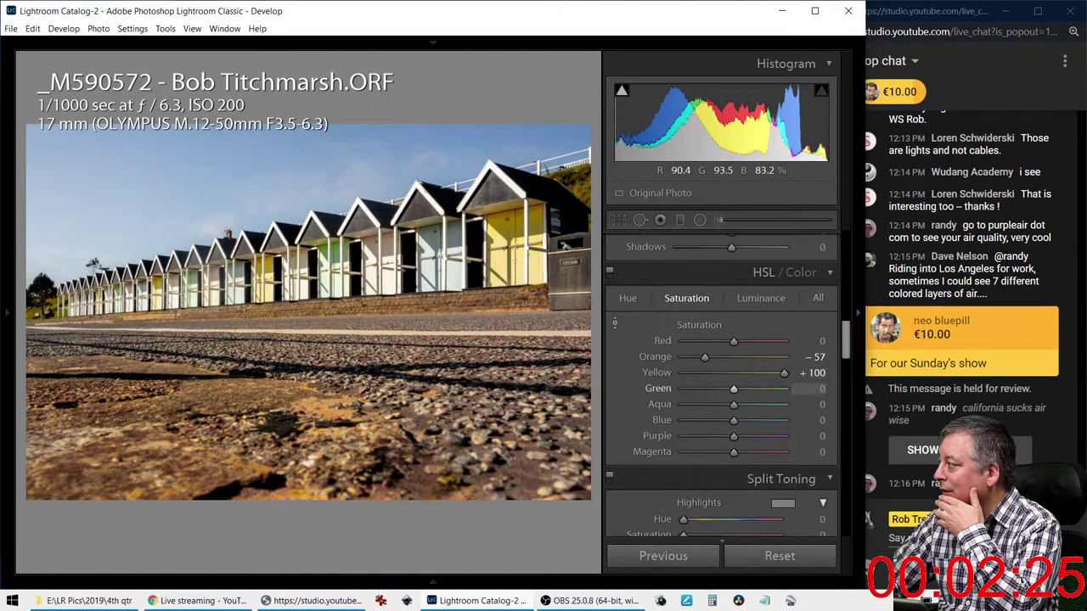
left_click_drag(378, 280, 378, 272)
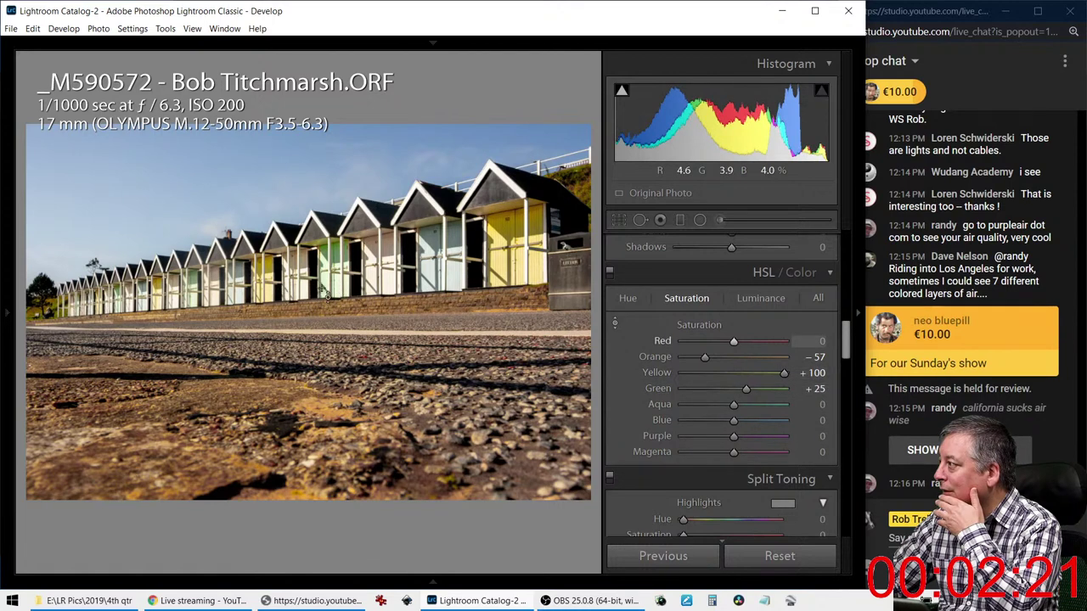
left_click_drag(705, 356, 687, 354)
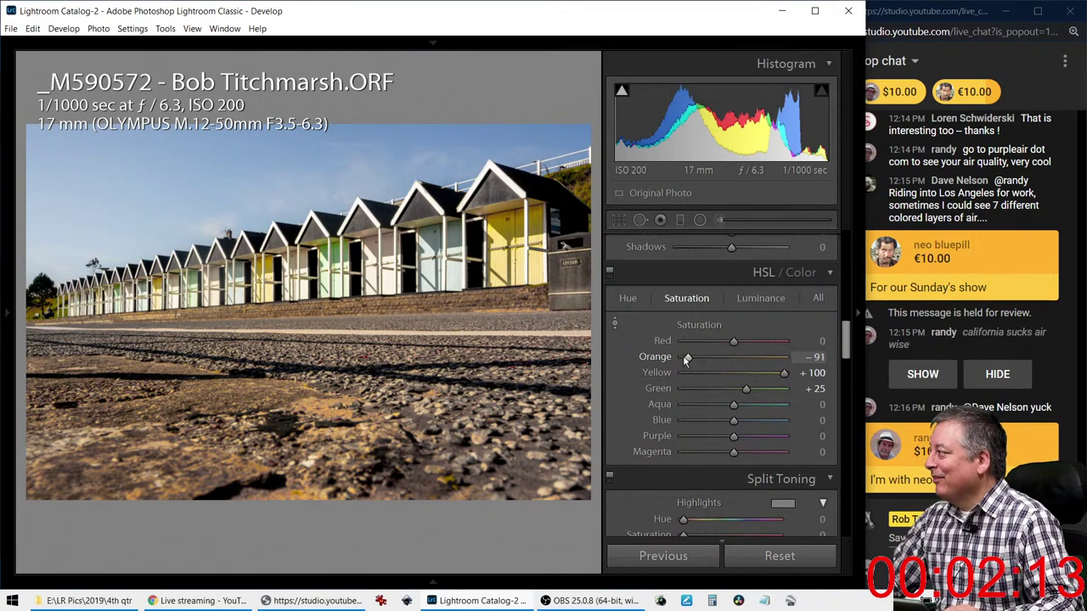
left_click_drag(687, 357, 694, 357)
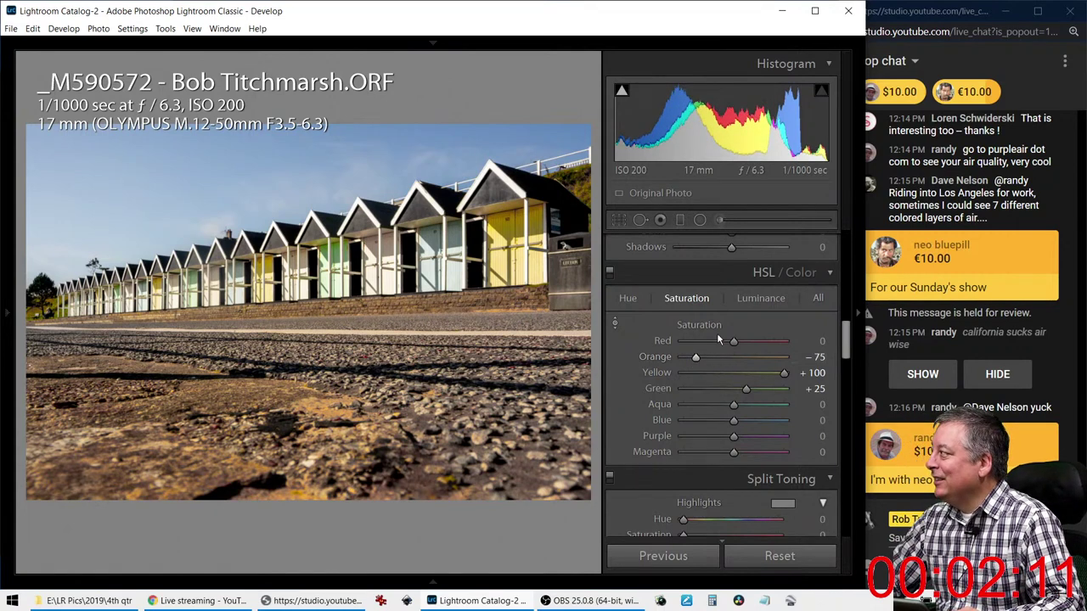
Cool the white balance to Temp 6048 and view the white balance presets
scroll(709, 333, "up", 10)
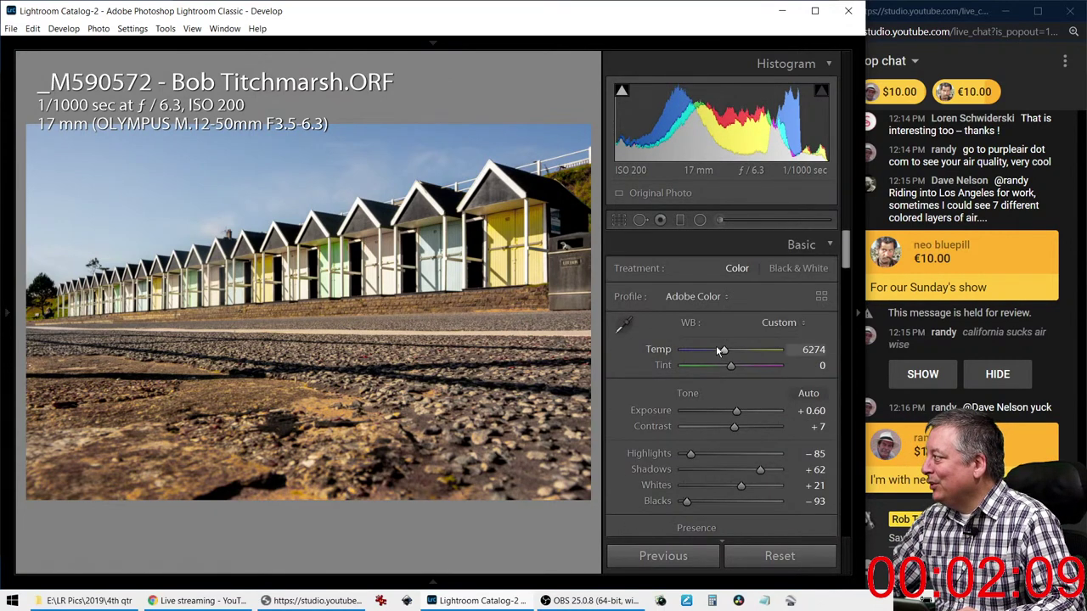
left_click_drag(723, 349, 722, 354)
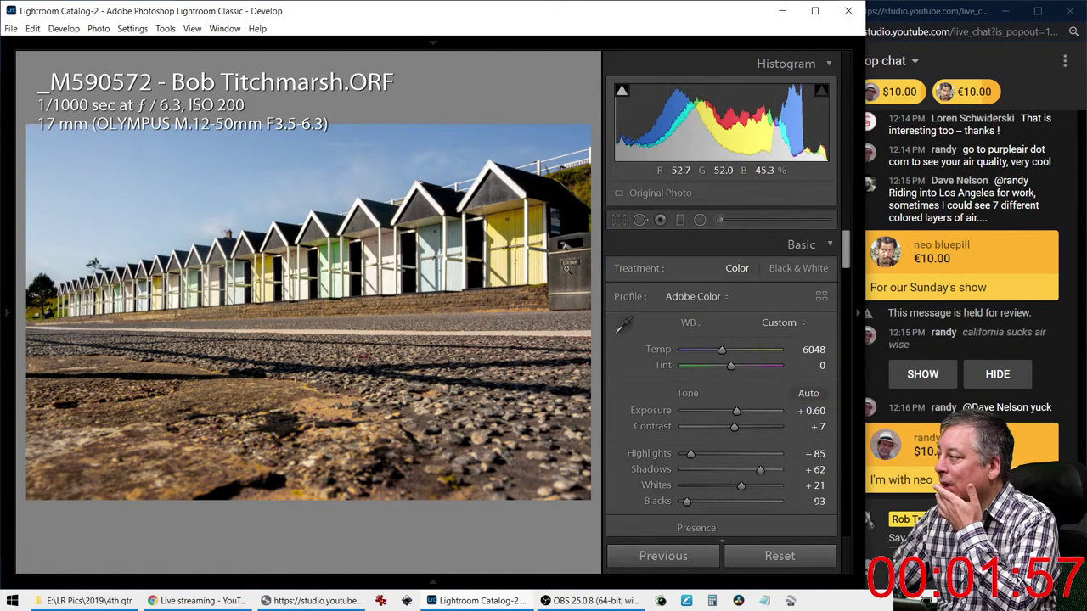
left_click(779, 322)
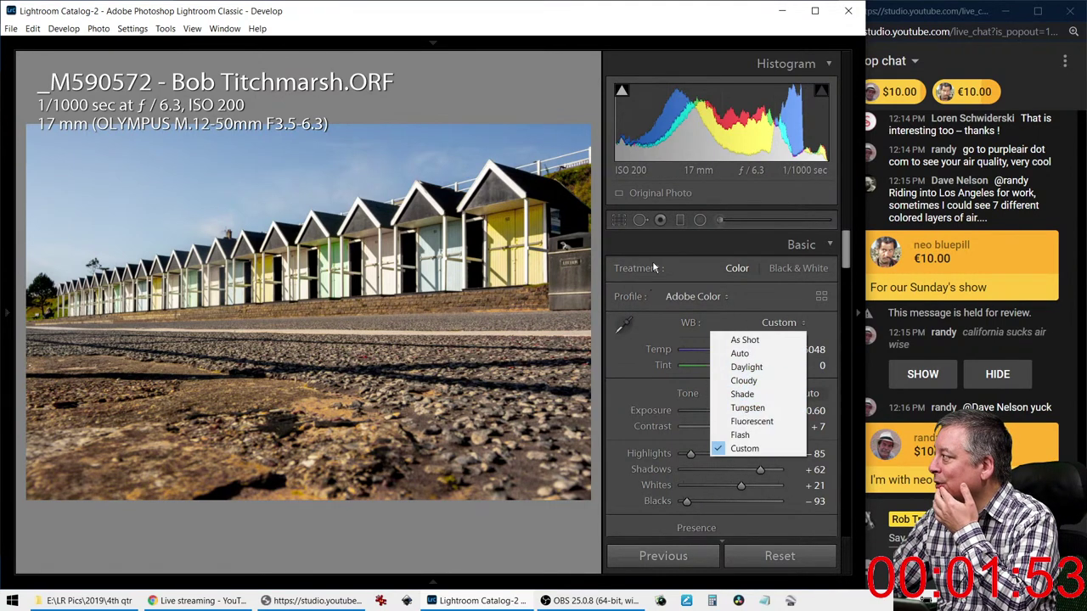
Change the beach huts photo's crop ratio to 16 x 9, reposition the image within the frame and check it full screen
left_click(621, 224)
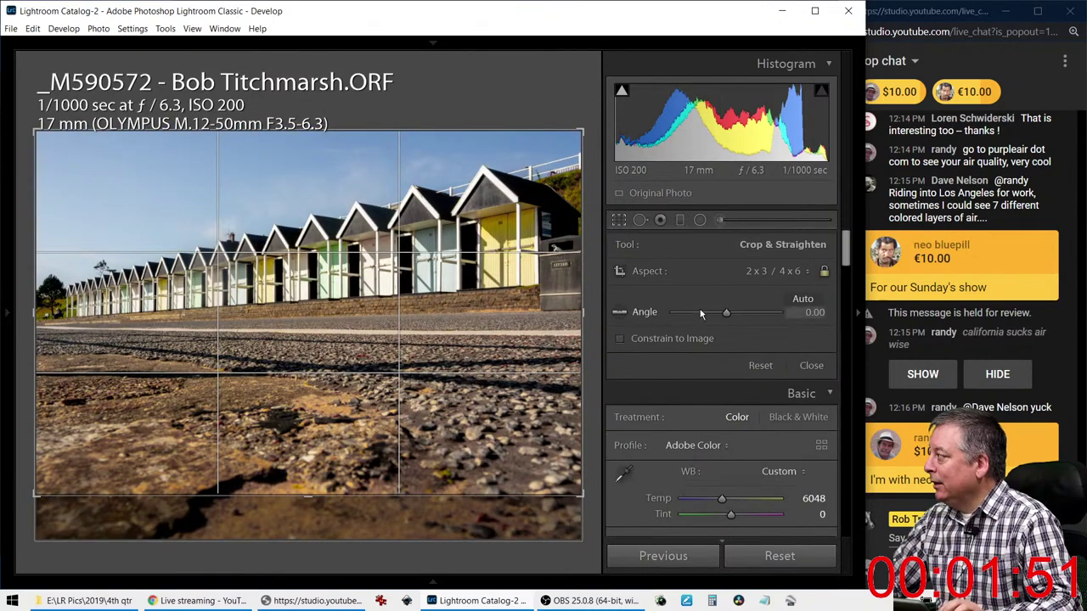
left_click(756, 277)
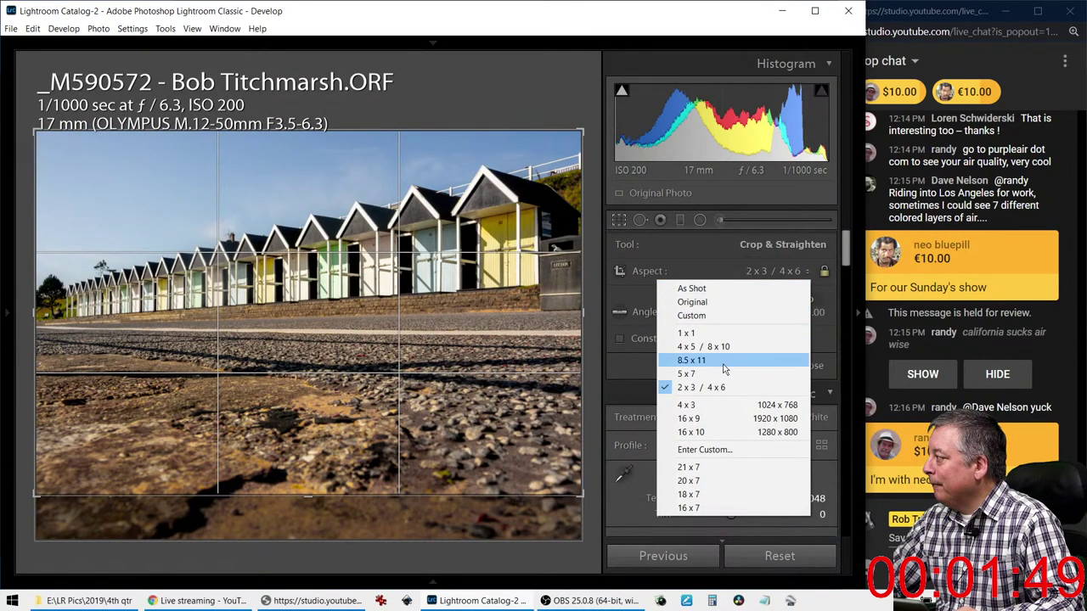
left_click(730, 419)
left_click_drag(499, 337, 499, 359)
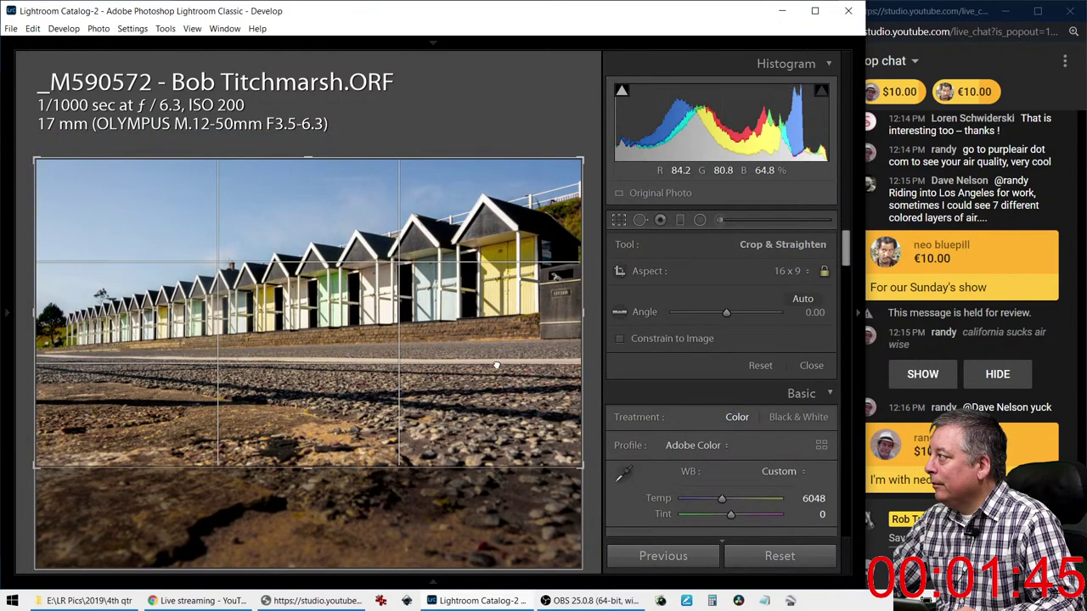
left_click(621, 219)
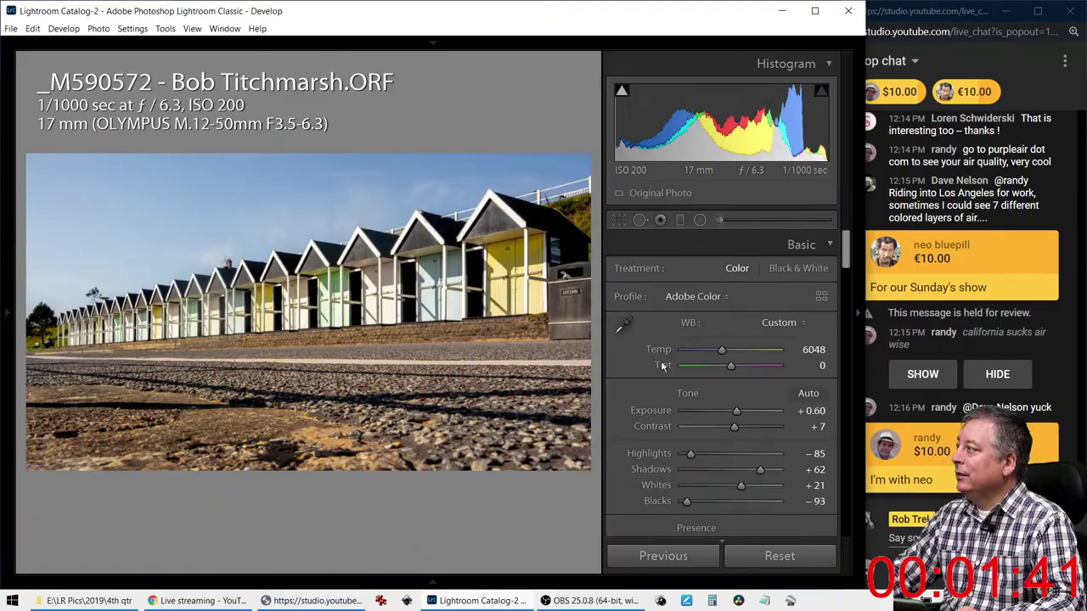
key("f")
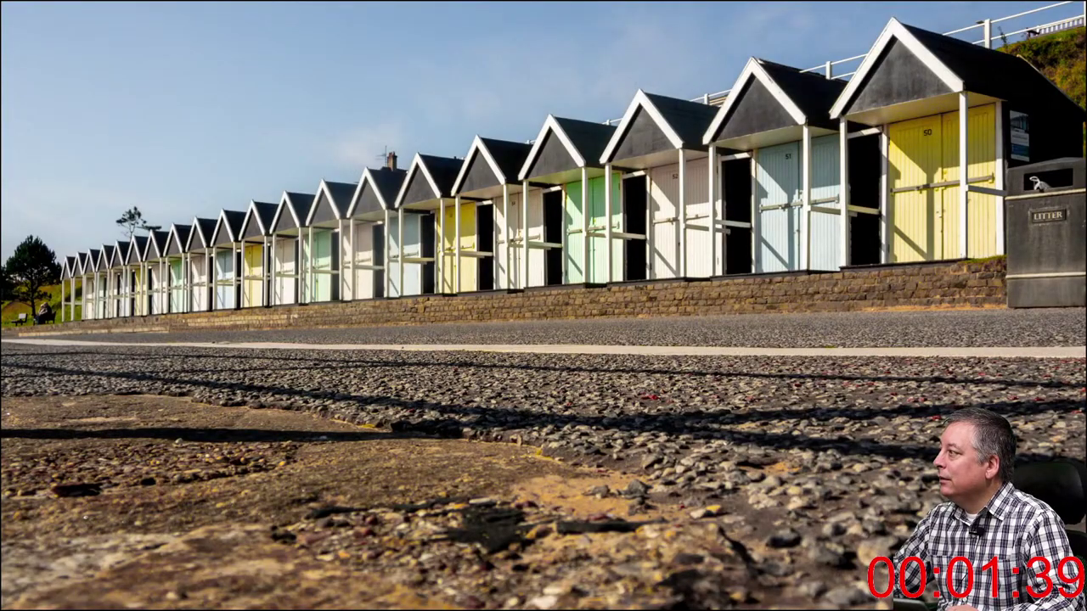
key("Escape")
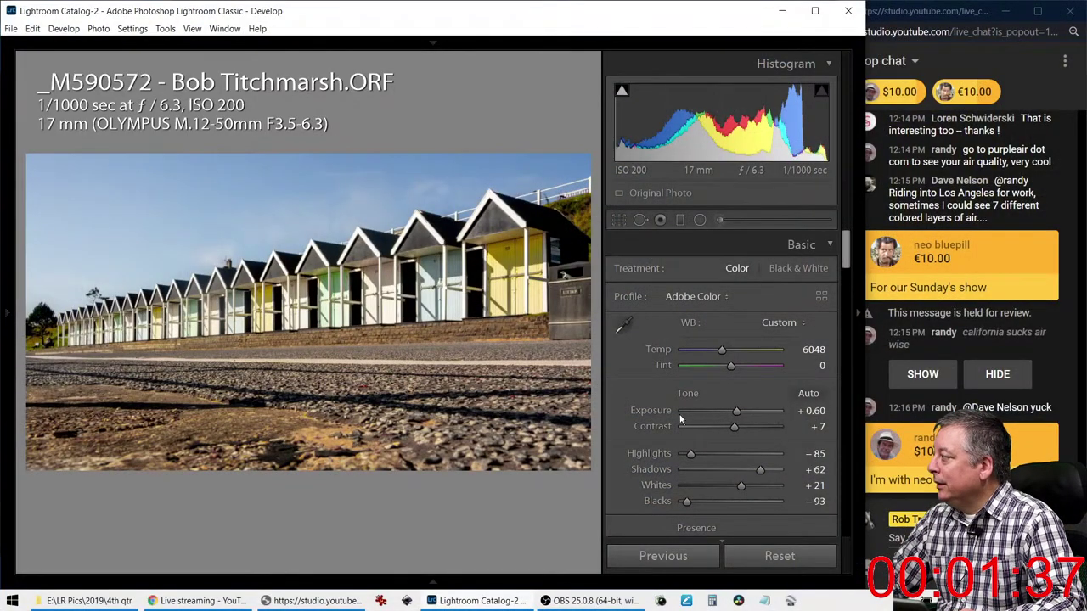
Try alternative tones with Highlights -46, Exposure -0.06, Shadows +54, Whites +100 and Blacks -100
left_click_drag(688, 504, 683, 502)
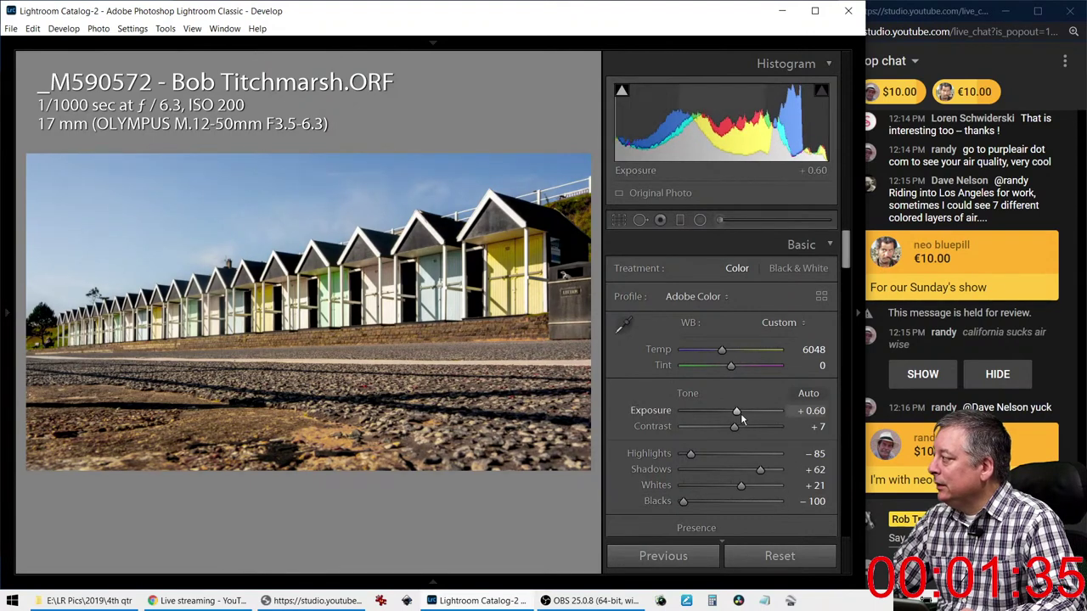
left_click_drag(740, 414, 733, 416)
mouse_move(760, 469)
left_mouse_down()
mouse_move(776, 469)
mouse_move(756, 486)
left_mouse_up()
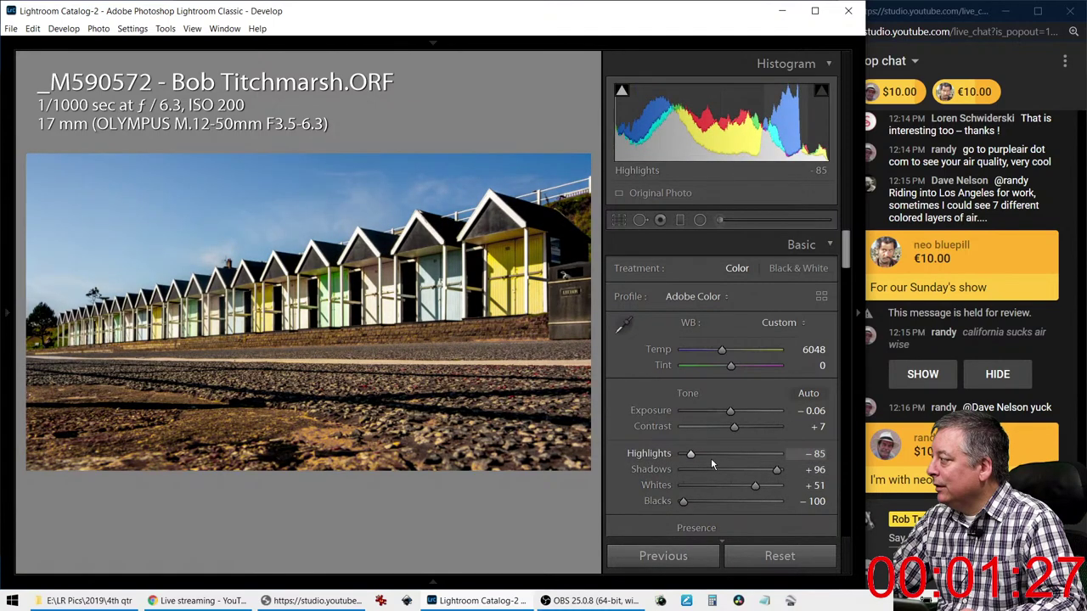
left_click_drag(695, 456, 781, 453)
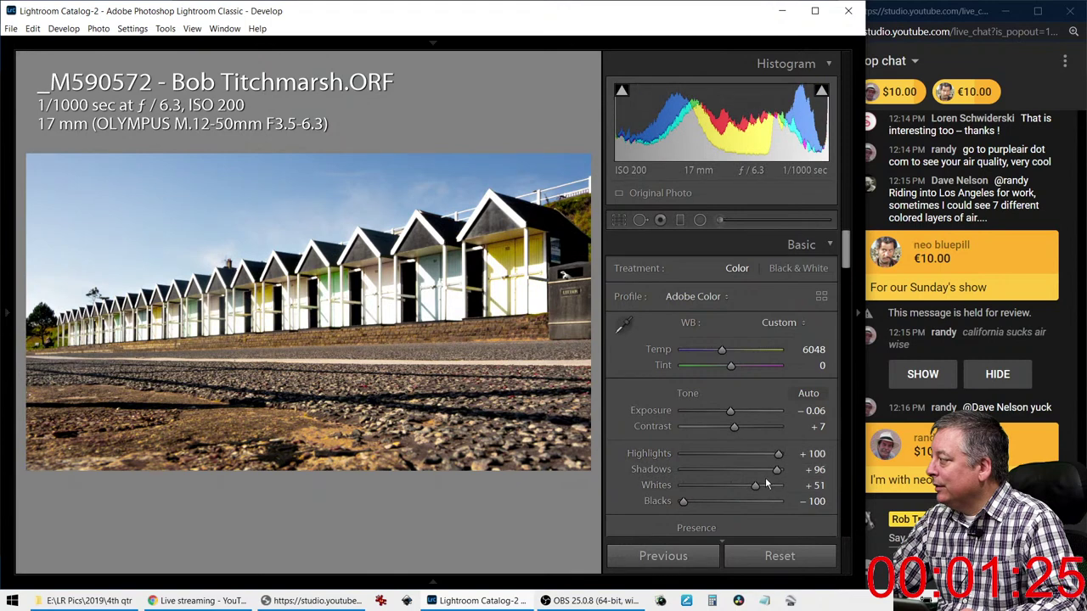
double_click(753, 486)
double_click(776, 469)
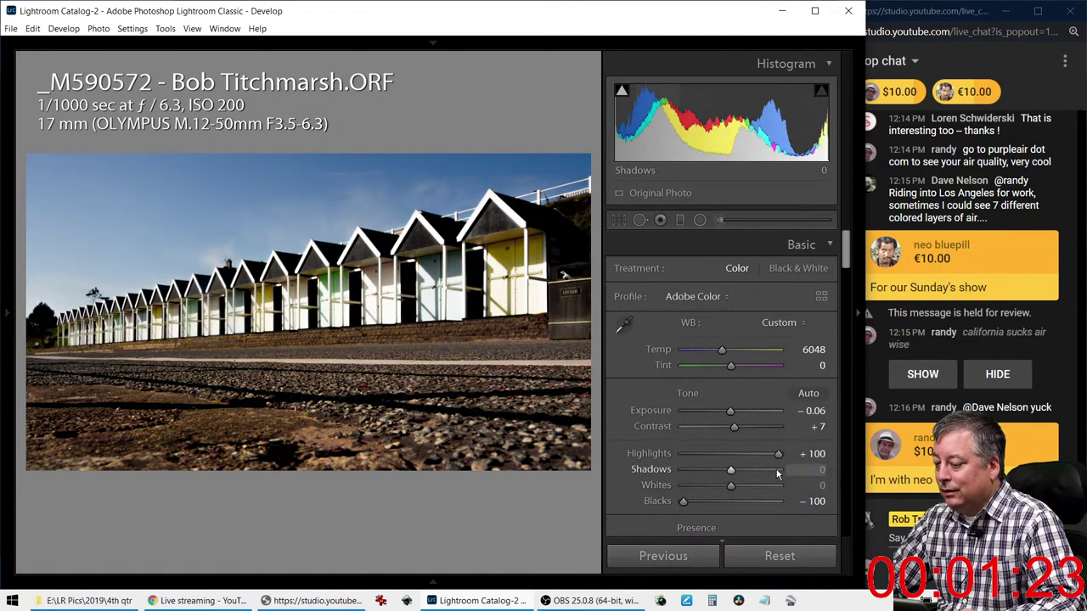
left_click_drag(732, 471, 708, 454)
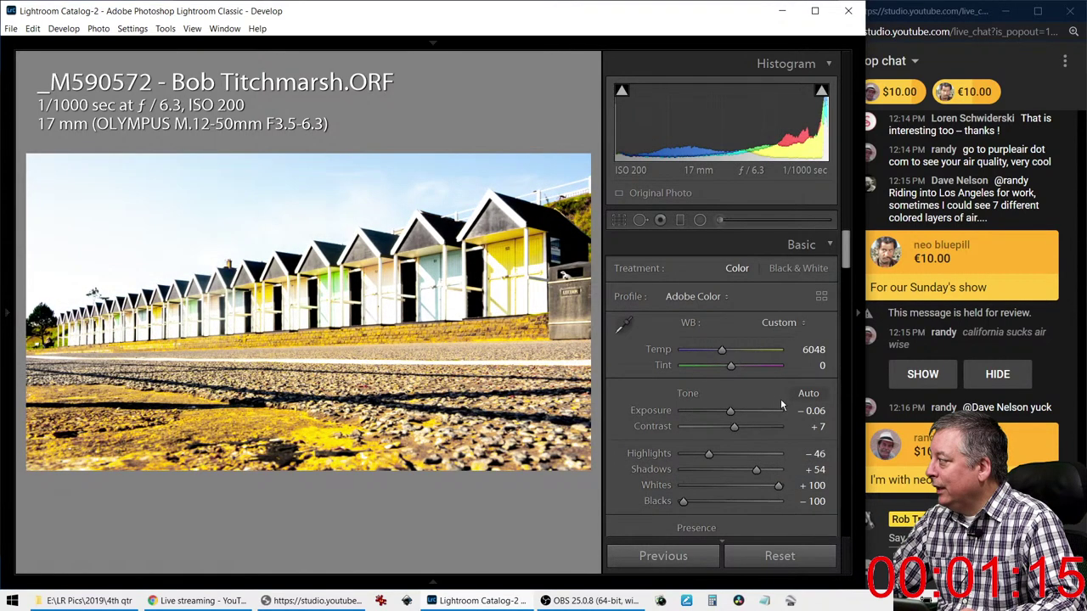
Apply automatic tone, and refine it to Exposure +0.42, Highlights -71, Shadows +58, Whites +18 and Blacks -93
left_click(810, 396)
left_click_drag(707, 497, 761, 472)
mouse_move(701, 454)
left_mouse_down()
mouse_move(688, 456)
mouse_move(699, 451)
left_mouse_up()
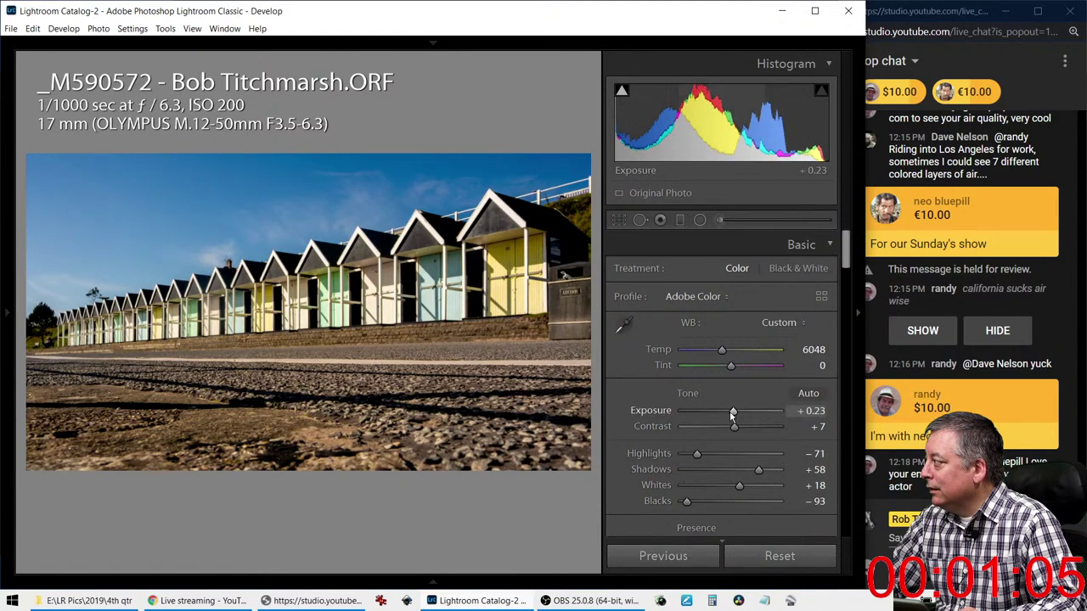
left_click_drag(728, 412, 734, 415)
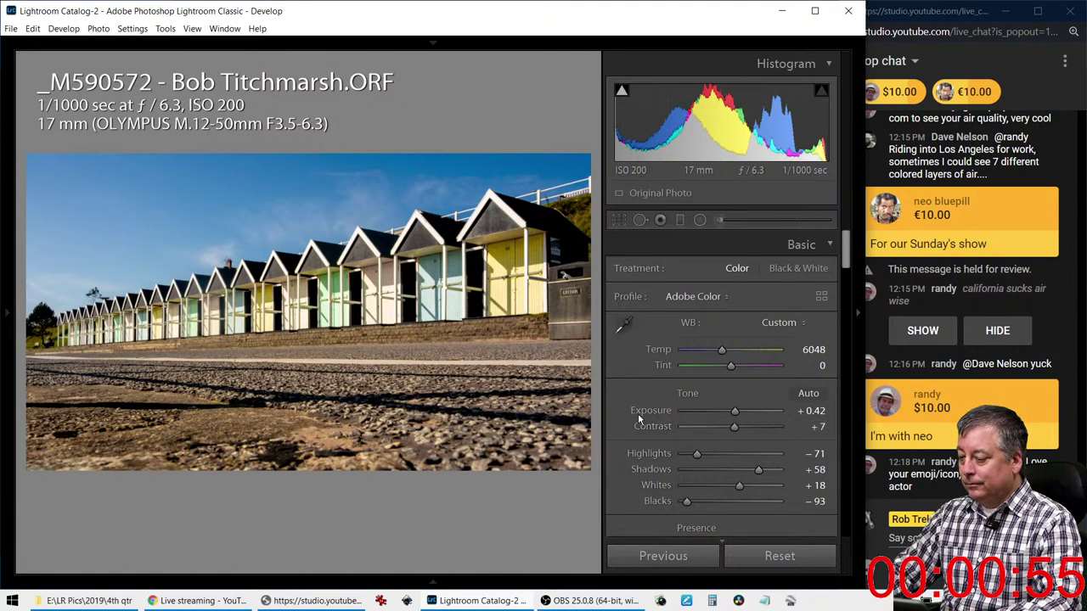
Cool the white balance to Temp 5798 and compare the before and after versions side by side
key("y")
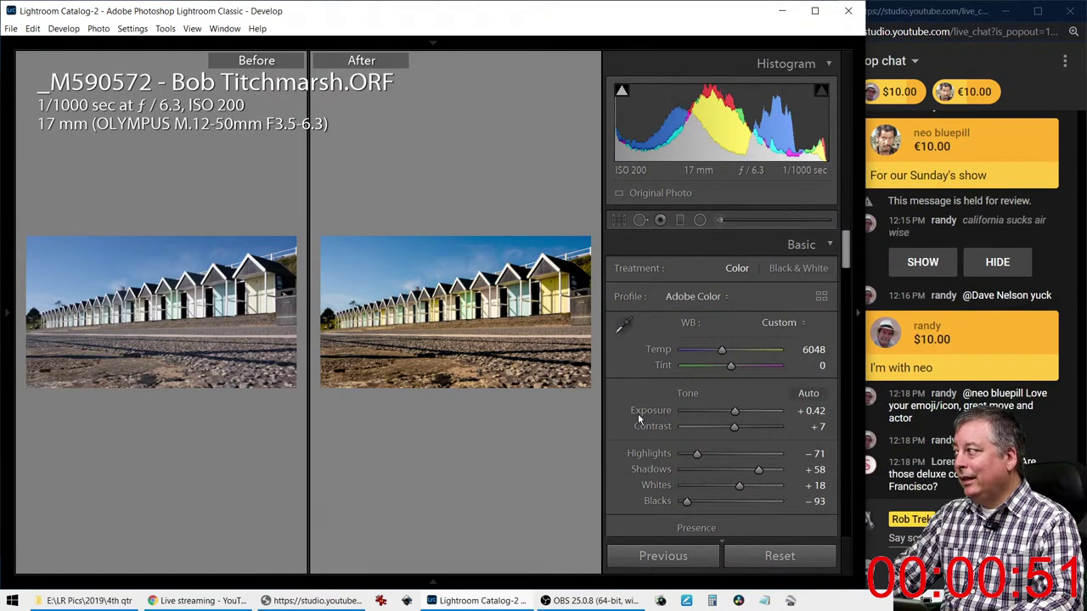
key("y")
left_click_drag(725, 356, 723, 354)
key("y")
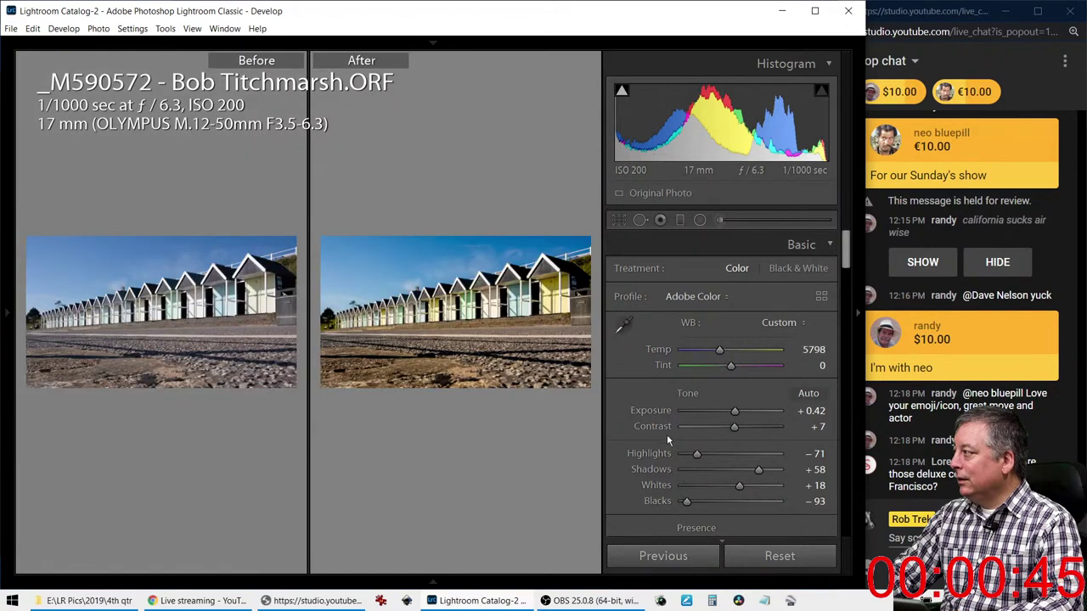
Set Vibrance to -61 and Saturation to +80 for the whole photo
scroll(671, 437, "down", 3)
left_click_drag(712, 420, 769, 440)
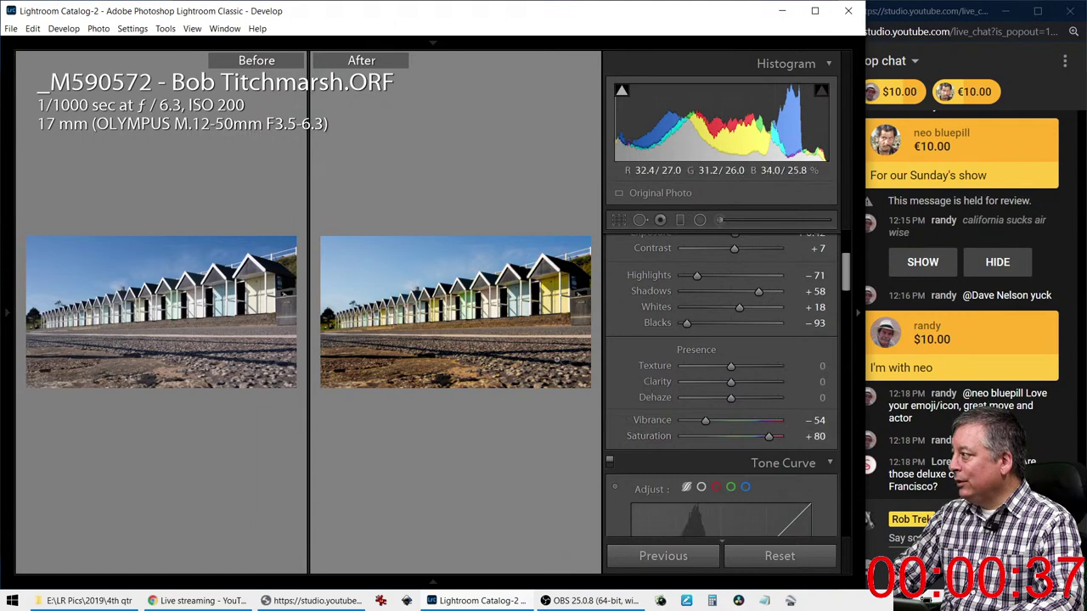
left_click_drag(704, 420, 701, 420)
Add a graduated filter over the road and stones with reset effects, Highlights -49, Shadows -100 and Saturation -15
left_click(679, 220)
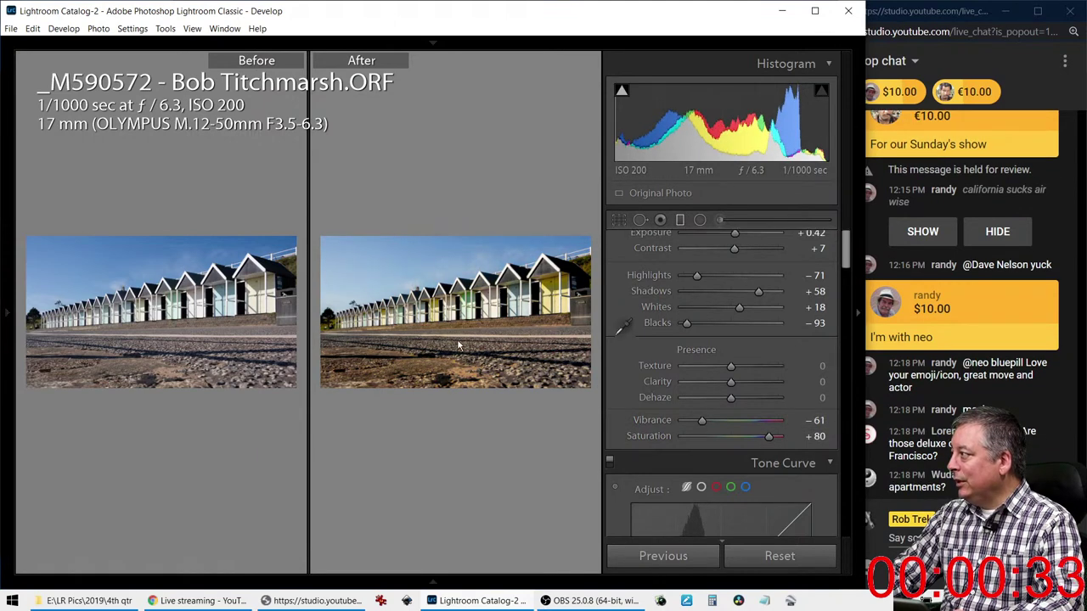
left_click_drag(442, 345, 441, 299)
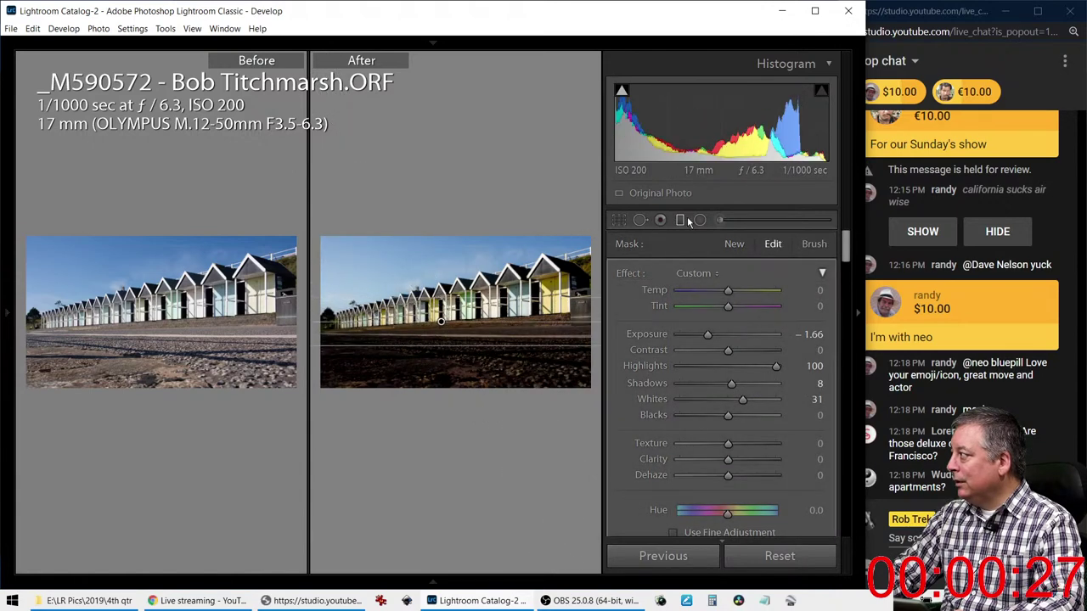
double_click(622, 273)
left_click_drag(727, 383, 681, 385)
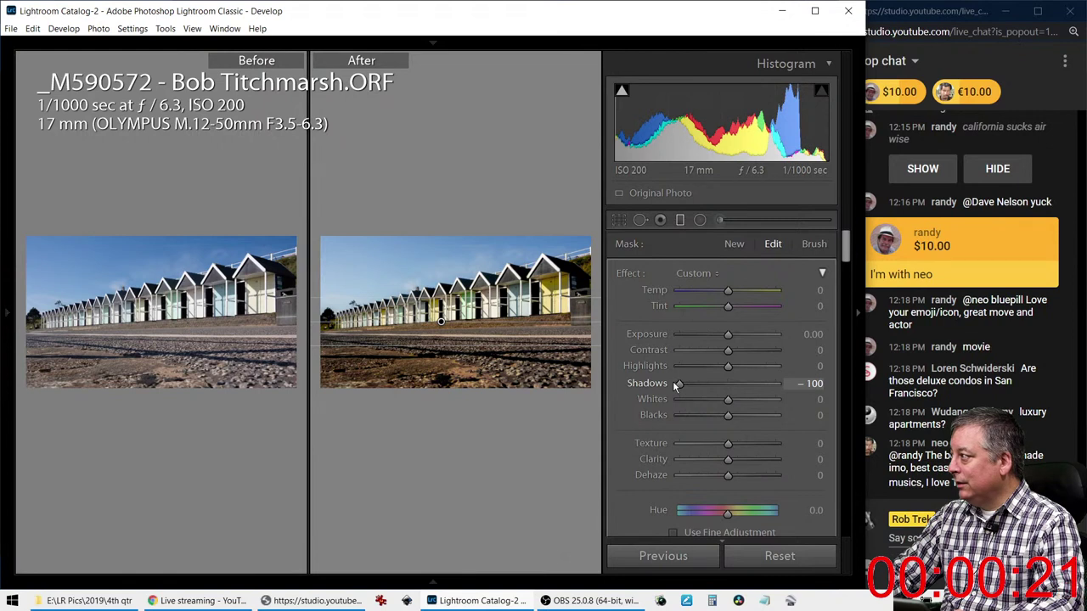
left_click_drag(727, 366, 702, 370)
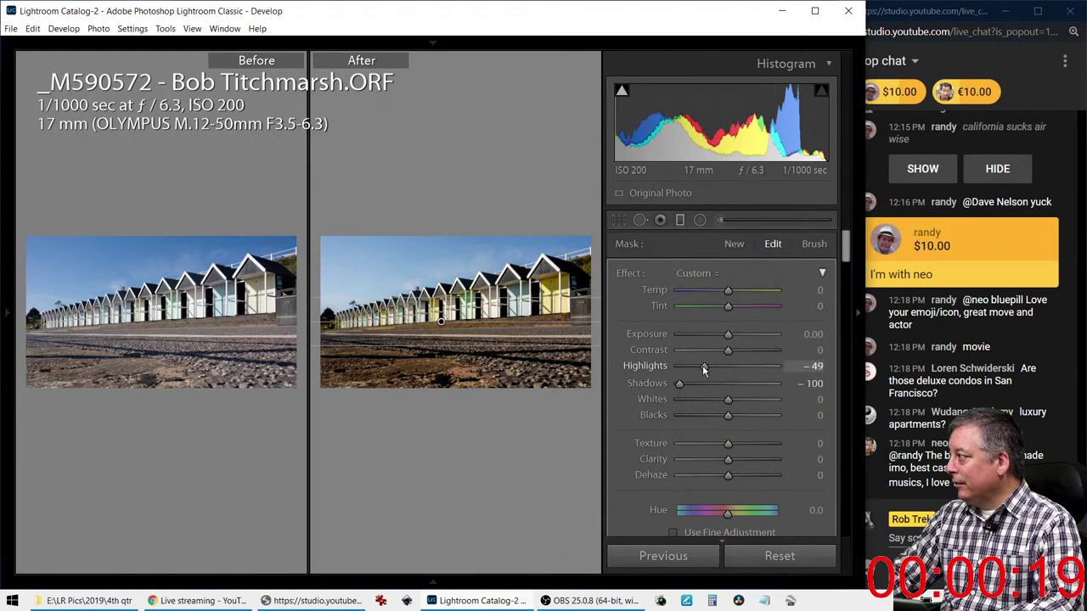
scroll(707, 479, "down", 1)
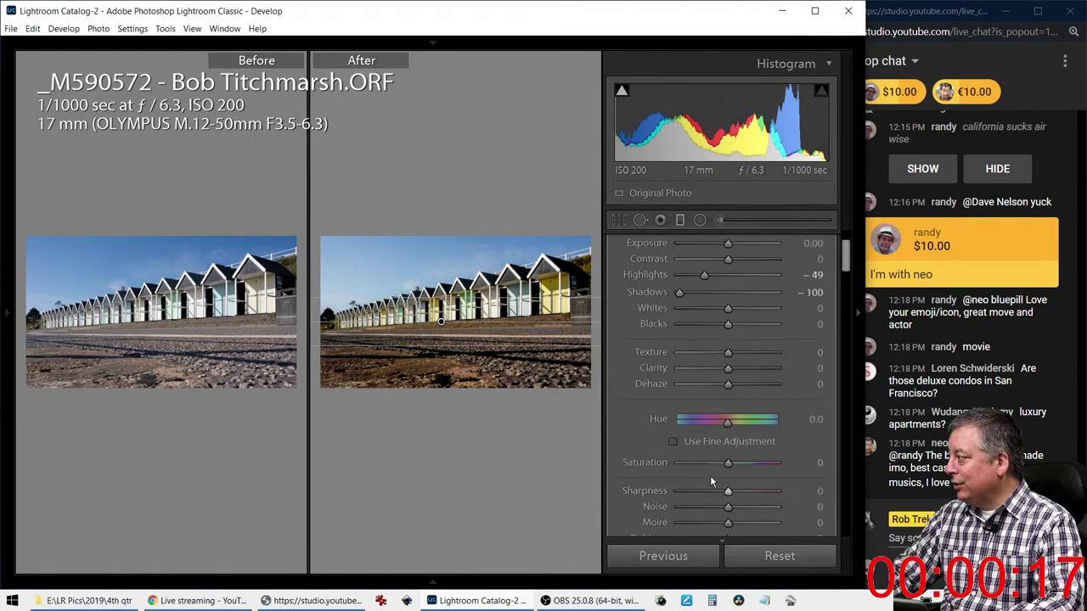
mouse_move(728, 463)
left_mouse_down()
mouse_move(710, 465)
mouse_move(721, 465)
left_mouse_up()
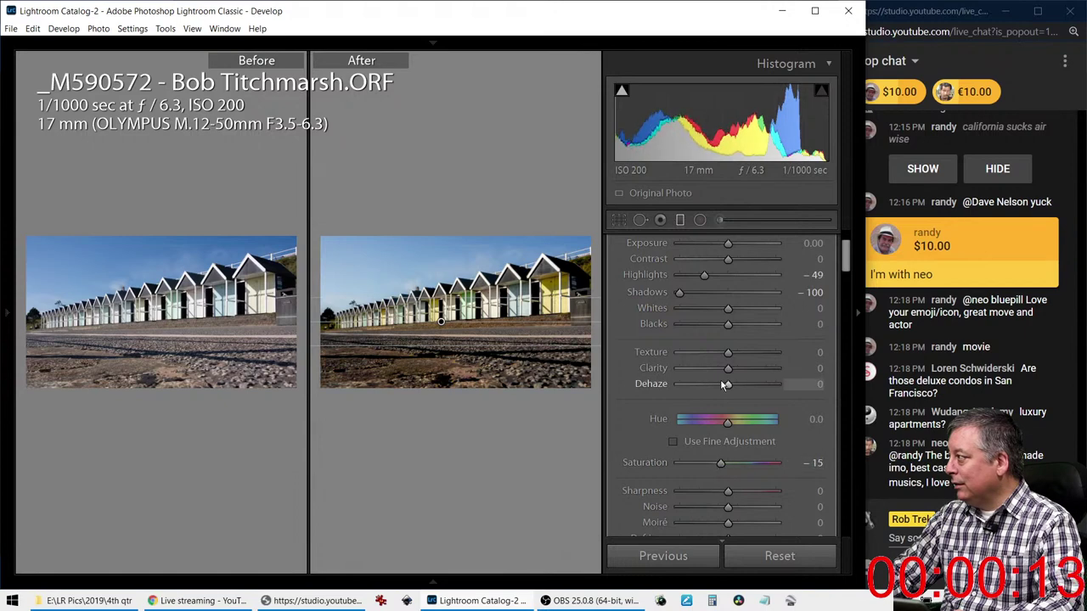
left_click(678, 221)
Review the finished beach huts photo full screen and side by side with the before version, with the surrounding panels hidden
key("f")
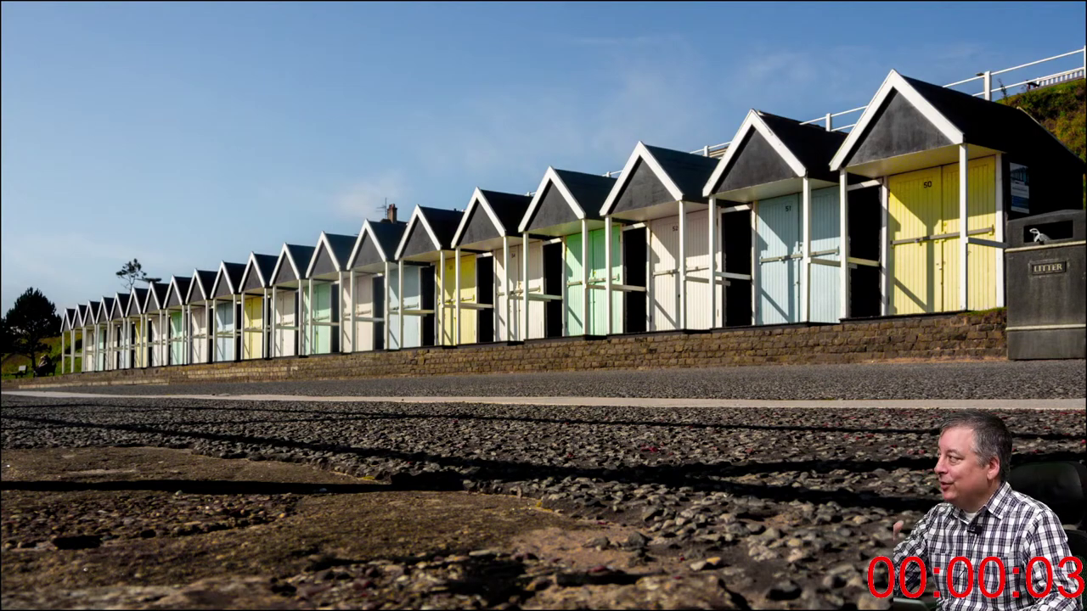
key("f")
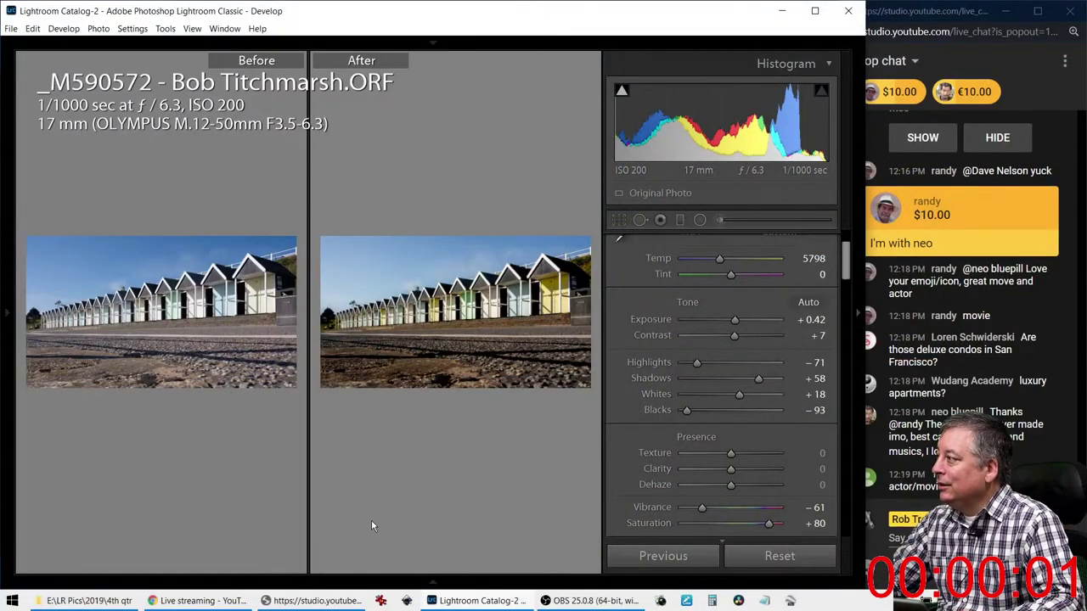
key("y")
key("y")
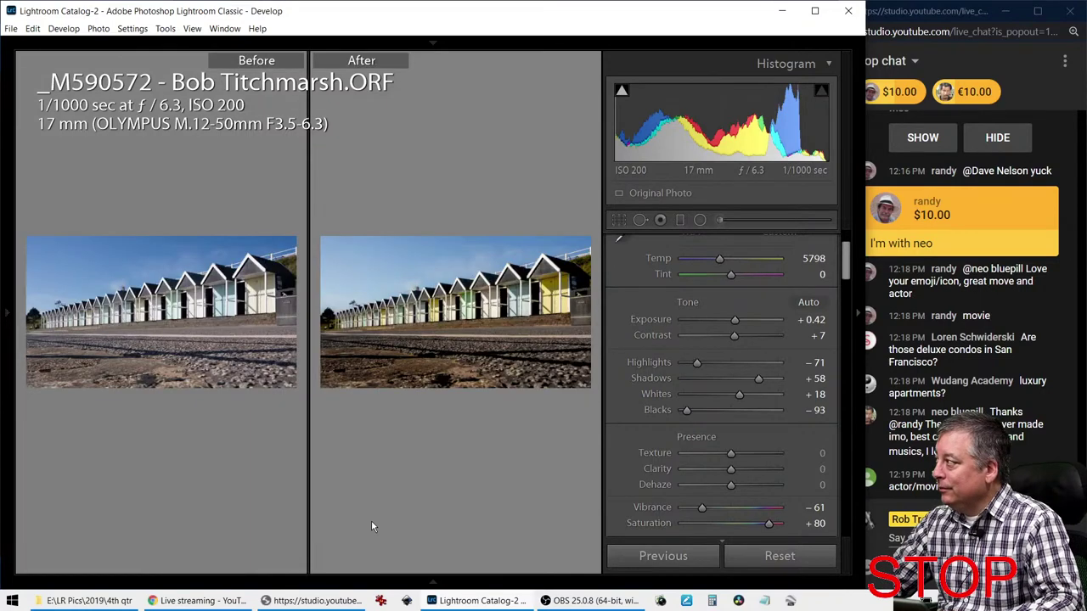
key("F7")
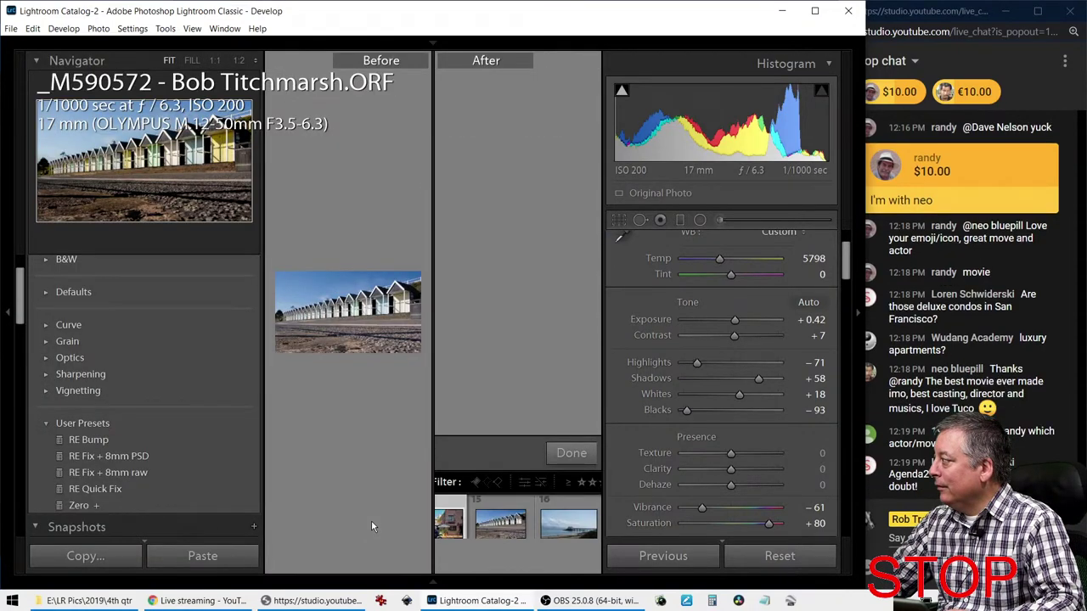
key("Tab")
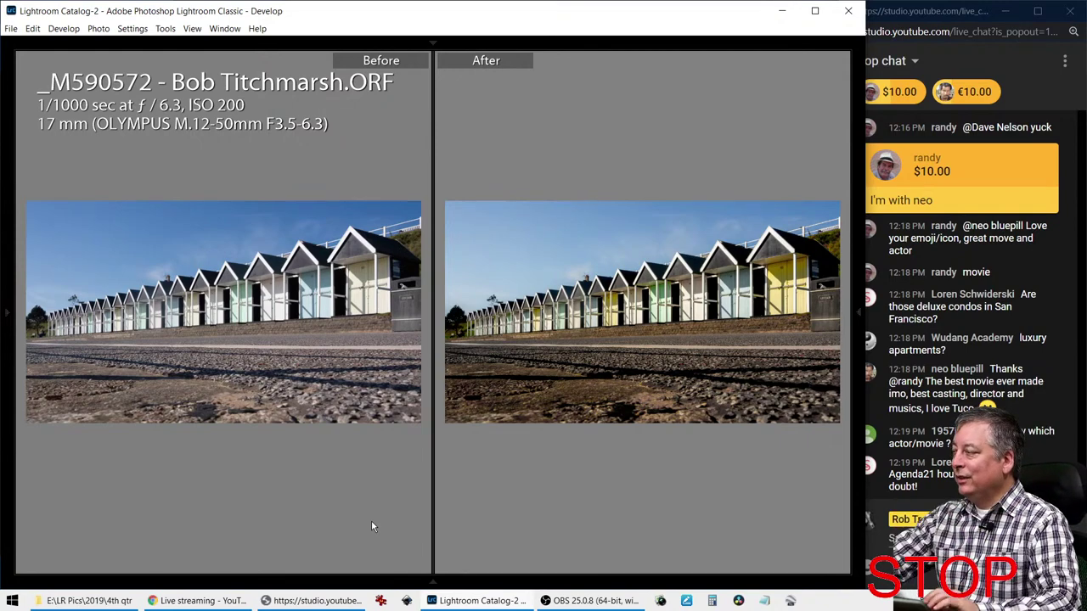
key("y")
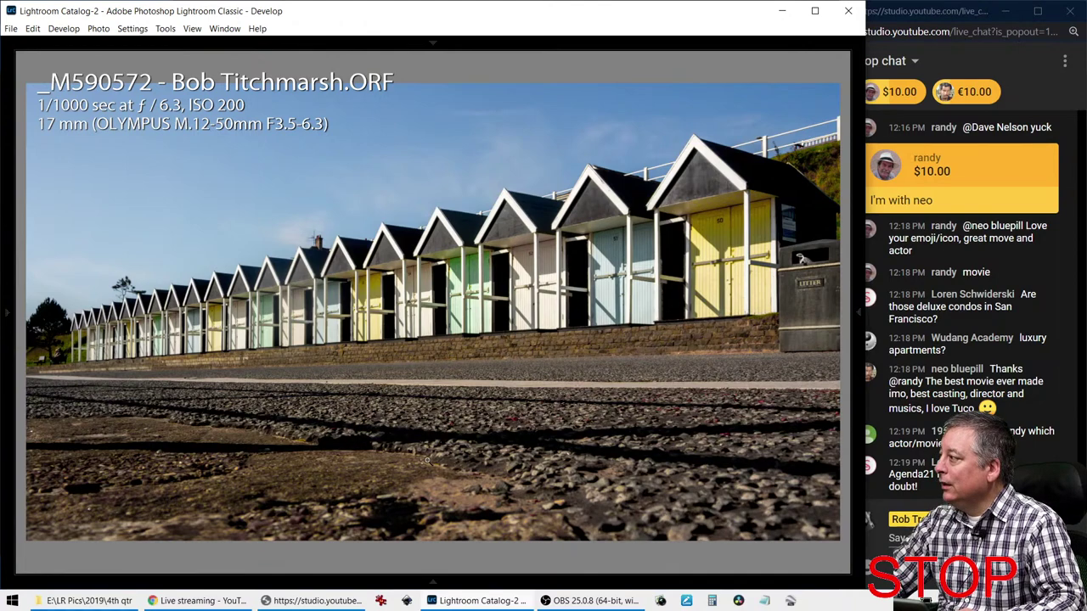
Advance to the next photo, DSC00076, and inspect the pier building and the people on the beach up close
key("Right")
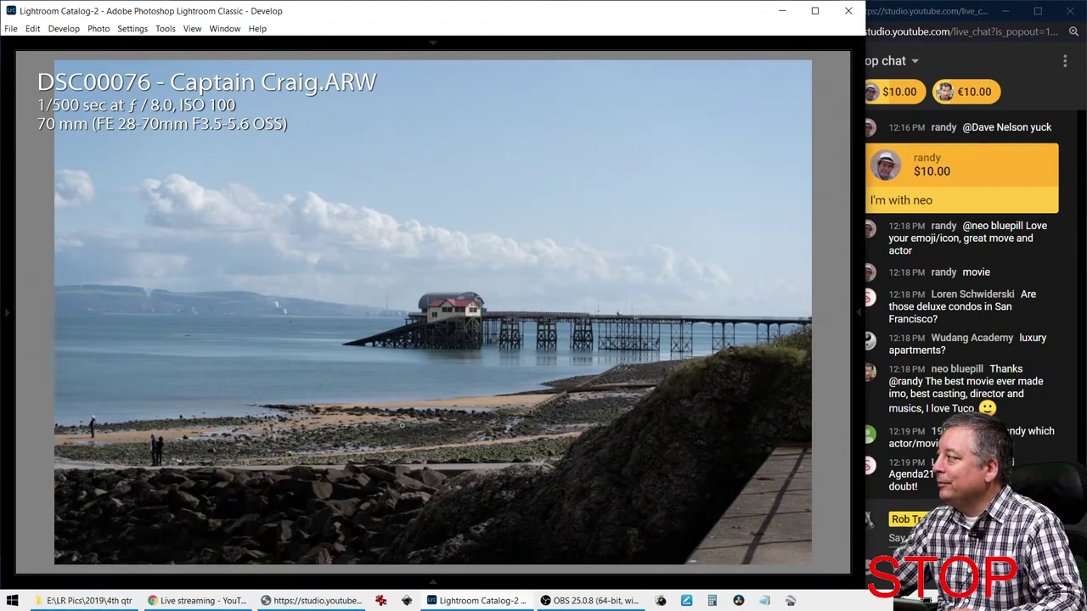
key("shift+Tab")
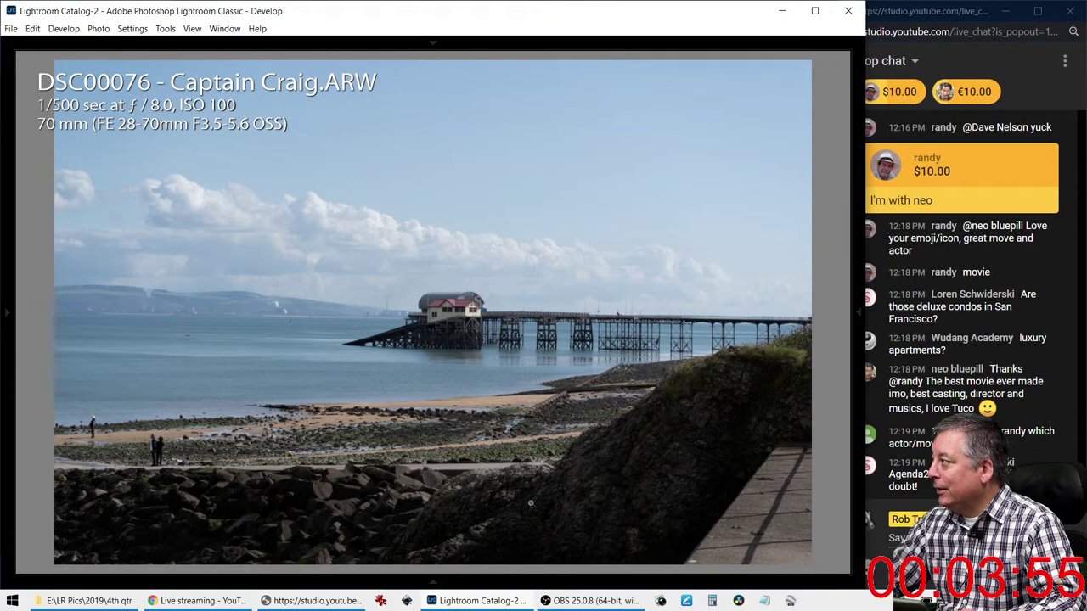
left_click(474, 318)
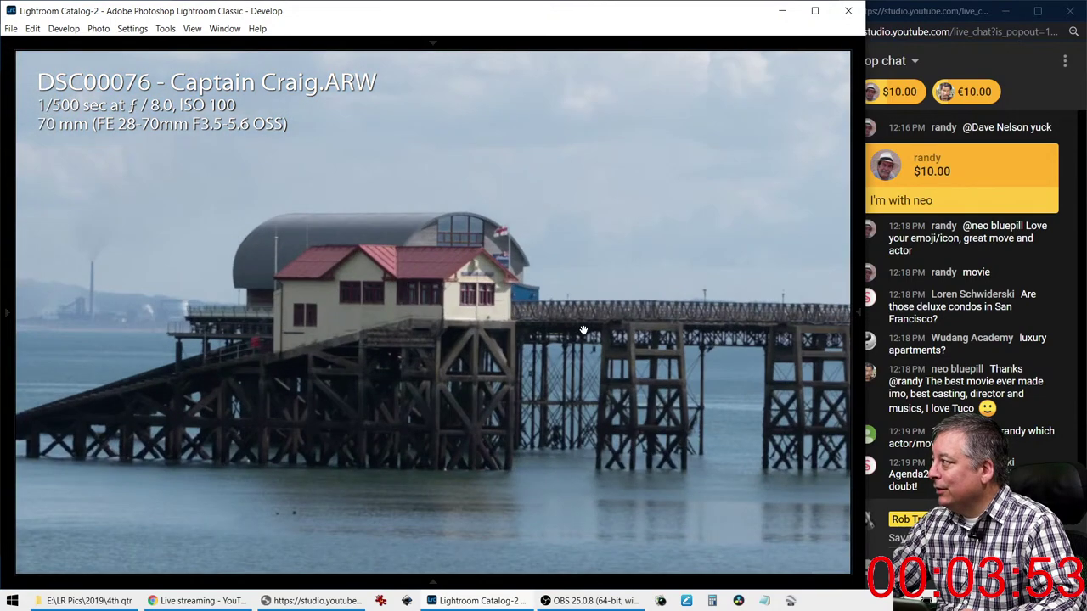
left_click(583, 331)
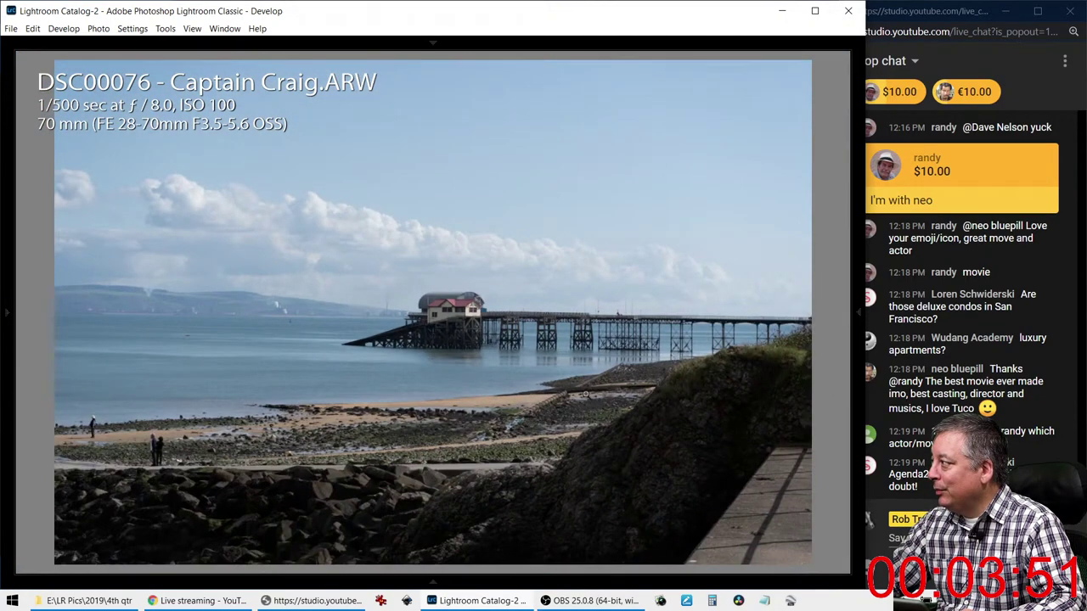
left_click(139, 437)
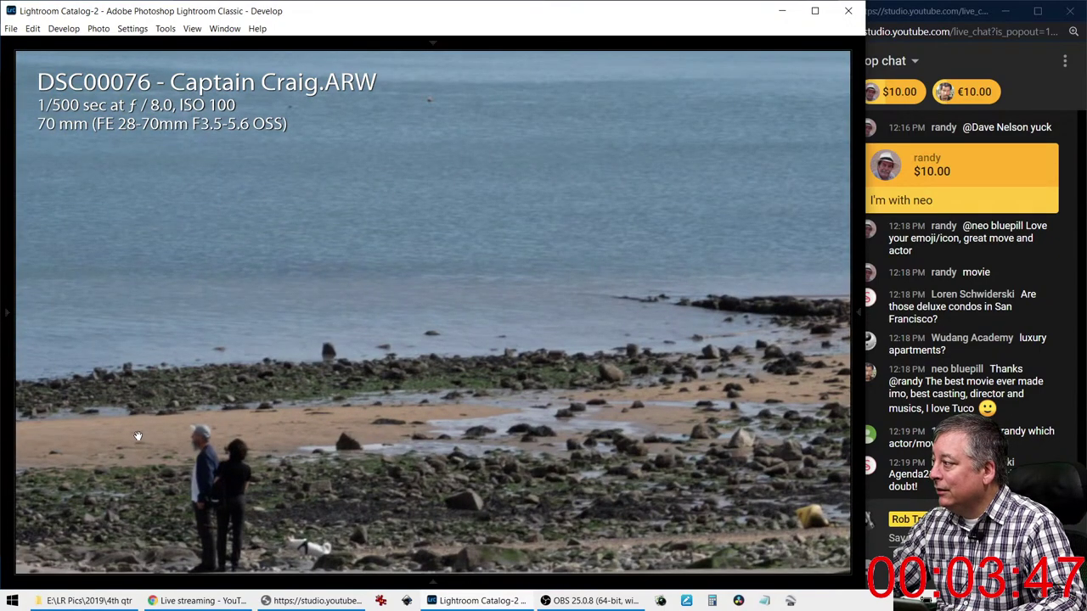
left_click(138, 438)
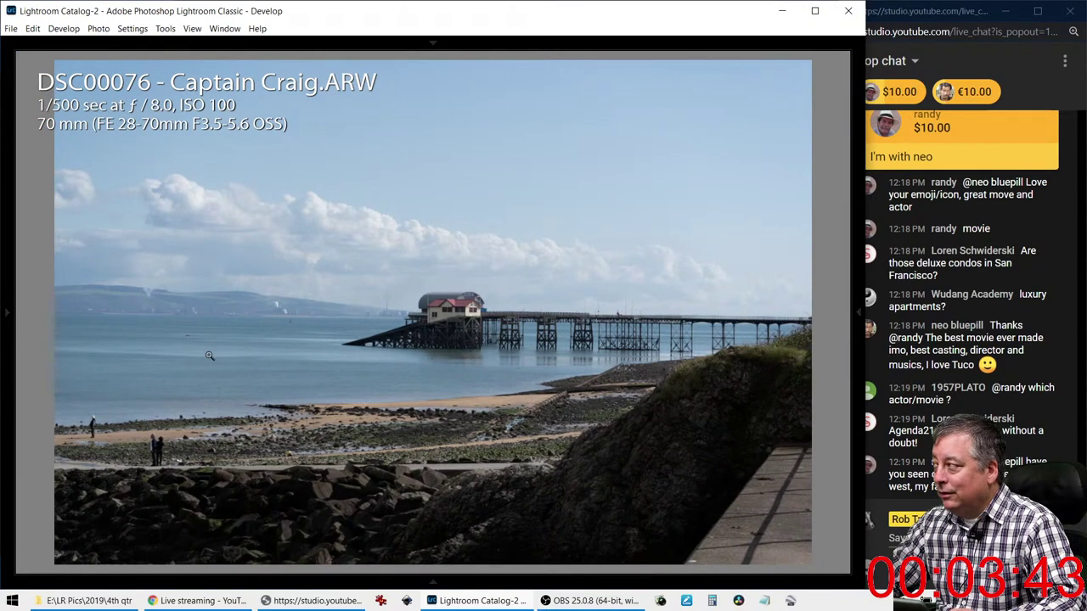
Apply automatic tone settings to the pier photo and set its white balance to Auto
left_click(857, 313)
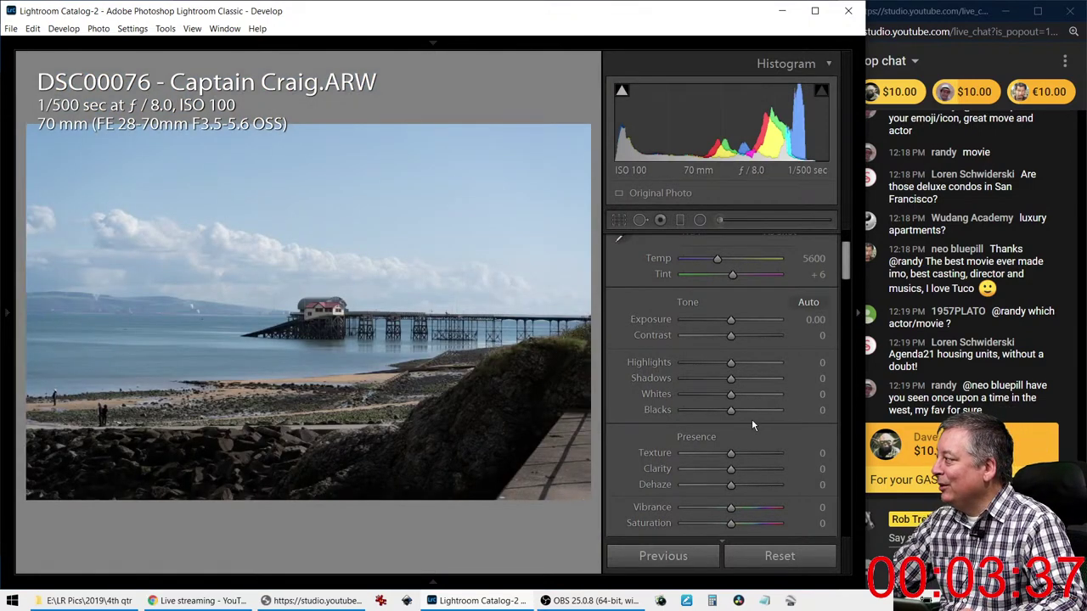
left_click(802, 306)
scroll(782, 364, "up", 2)
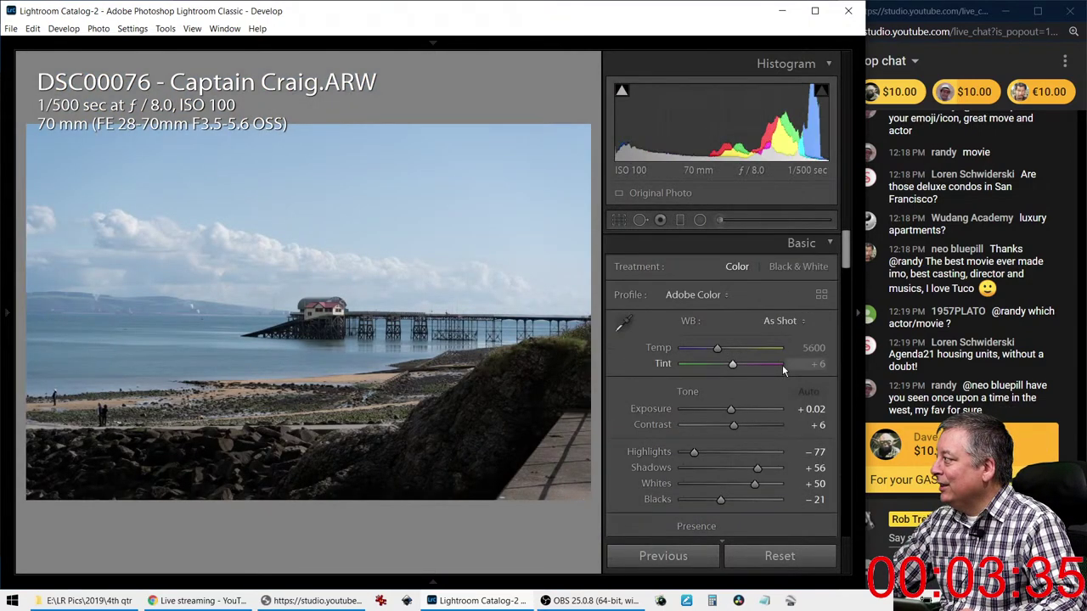
left_click(781, 323)
left_click(739, 352)
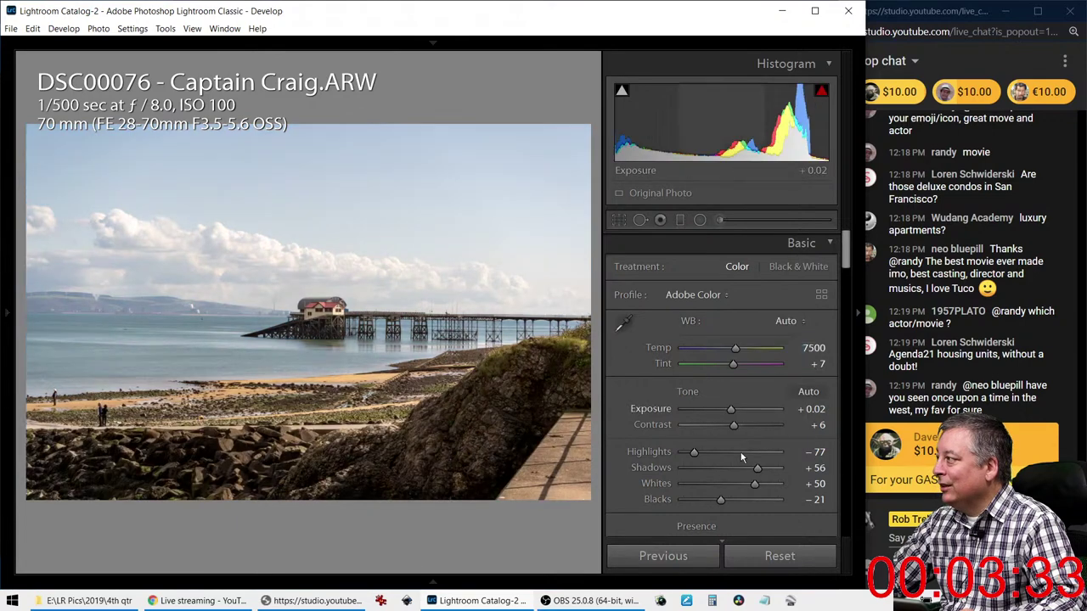
Straighten the horizon by setting the Transform rotation to -0.7
scroll(649, 430, "down", 1)
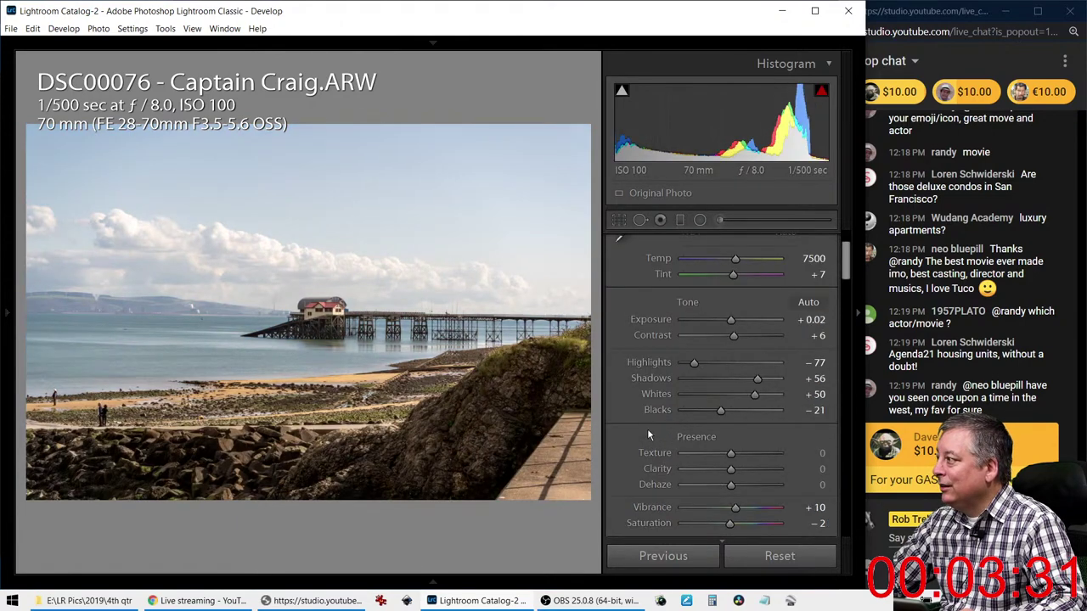
scroll(635, 348, "down", 2)
scroll(628, 368, "down", 10)
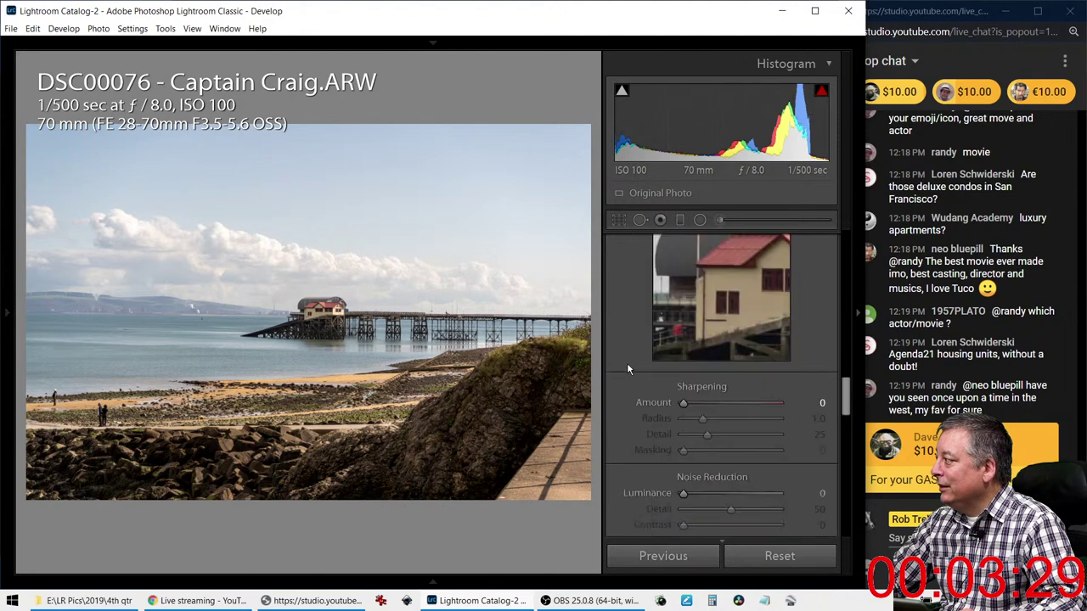
scroll(626, 362, "down", 3)
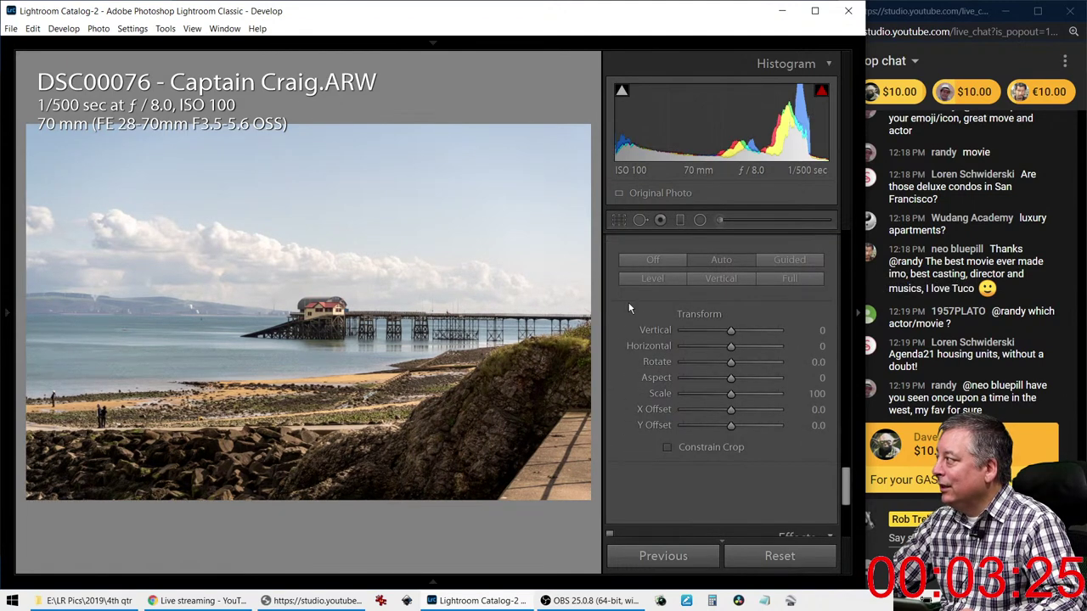
left_click_drag(730, 362, 732, 367)
key("Down")
key("Down")
key("Down")
key("Down")
key("Down")
key("Down")
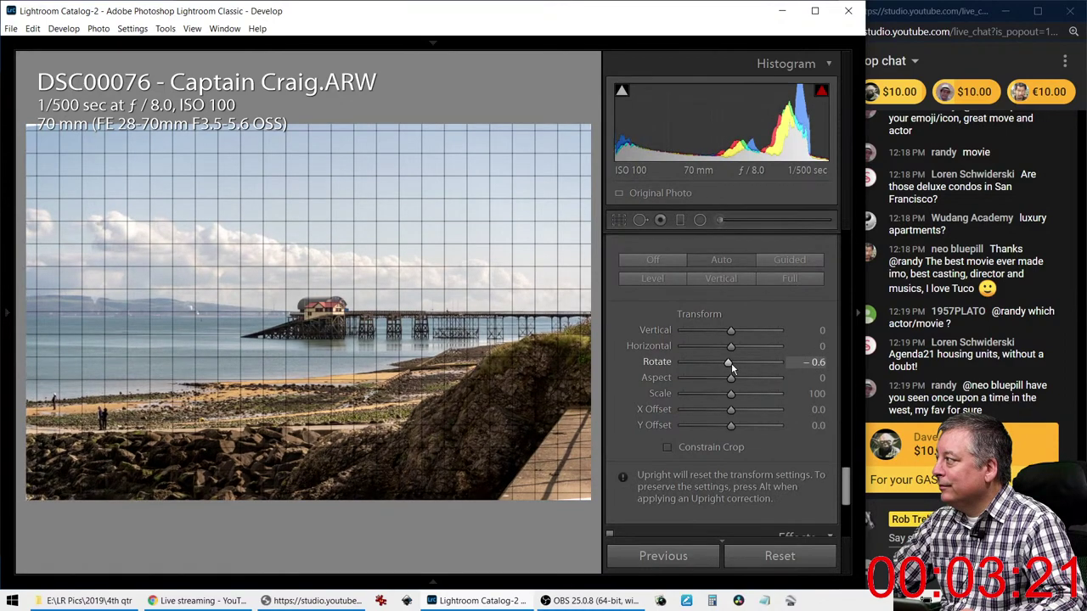
key("Down")
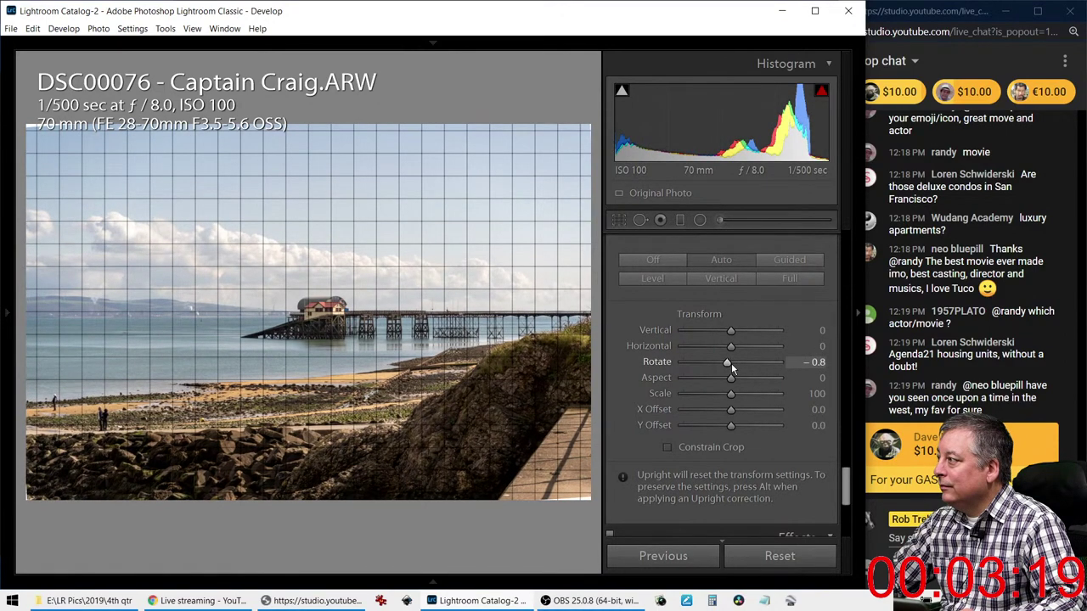
key("Up")
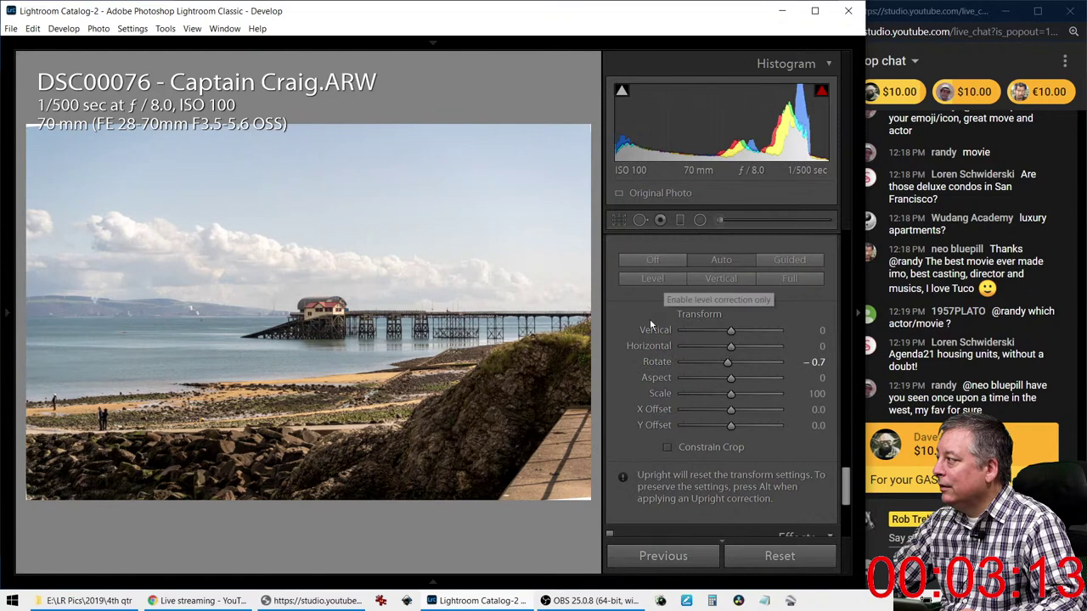
Lower Highlights to -100 and raise Dehaze to +48
scroll(651, 375, "up", 10)
scroll(650, 375, "up", 5)
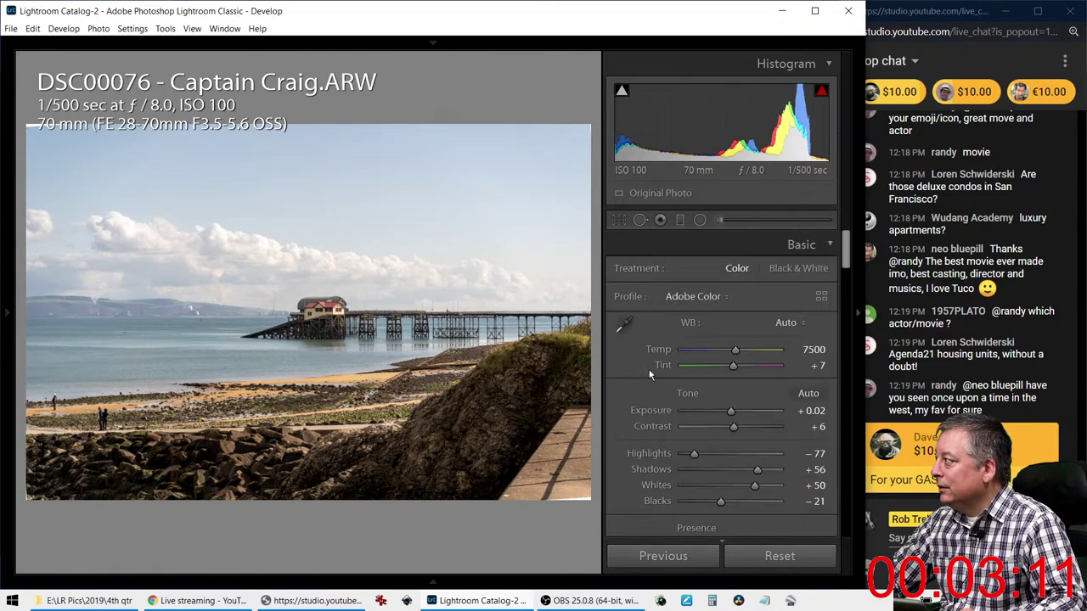
left_click_drag(694, 453, 676, 453)
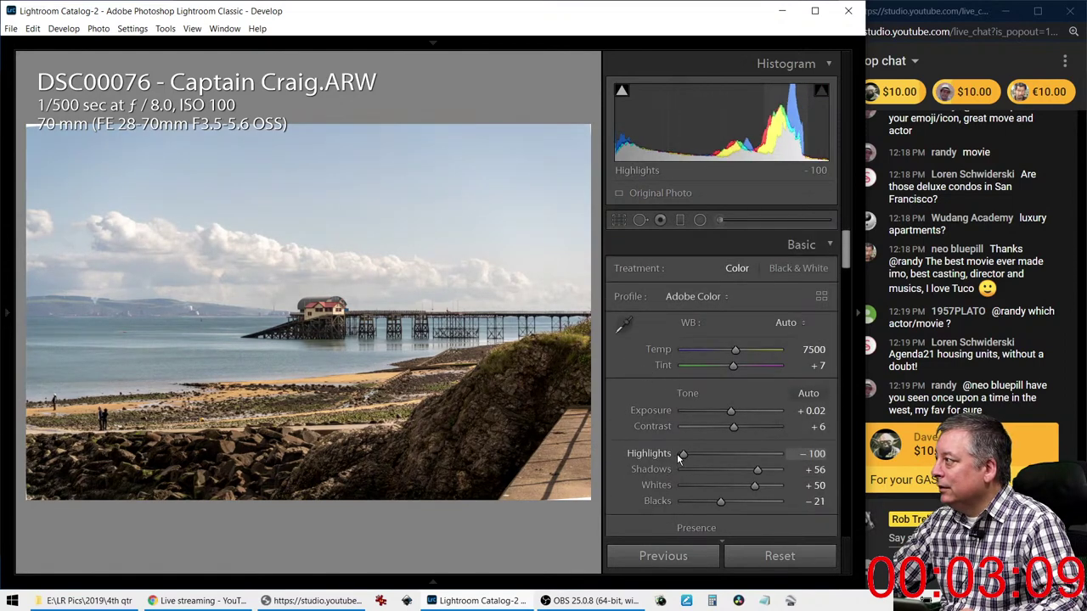
scroll(670, 476, "down", 2)
left_click(731, 486)
left_click_drag(731, 486, 751, 488)
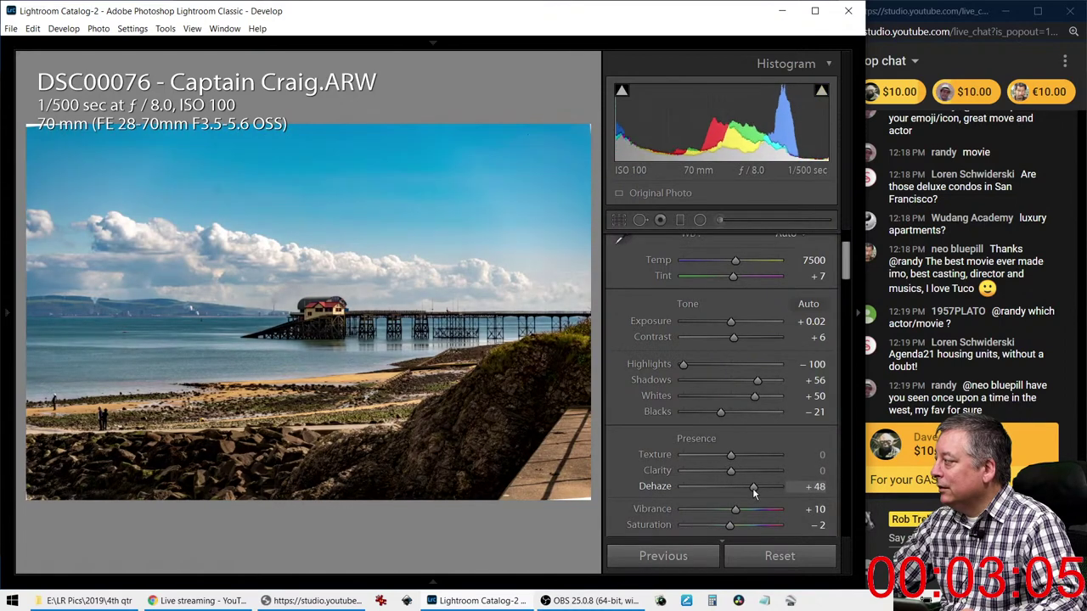
Set Vibrance to -48, Saturation to +39, Dehaze to +50 and Blacks to +11
mouse_move(736, 509)
left_mouse_down()
mouse_move(711, 512)
mouse_move(748, 527)
left_mouse_up()
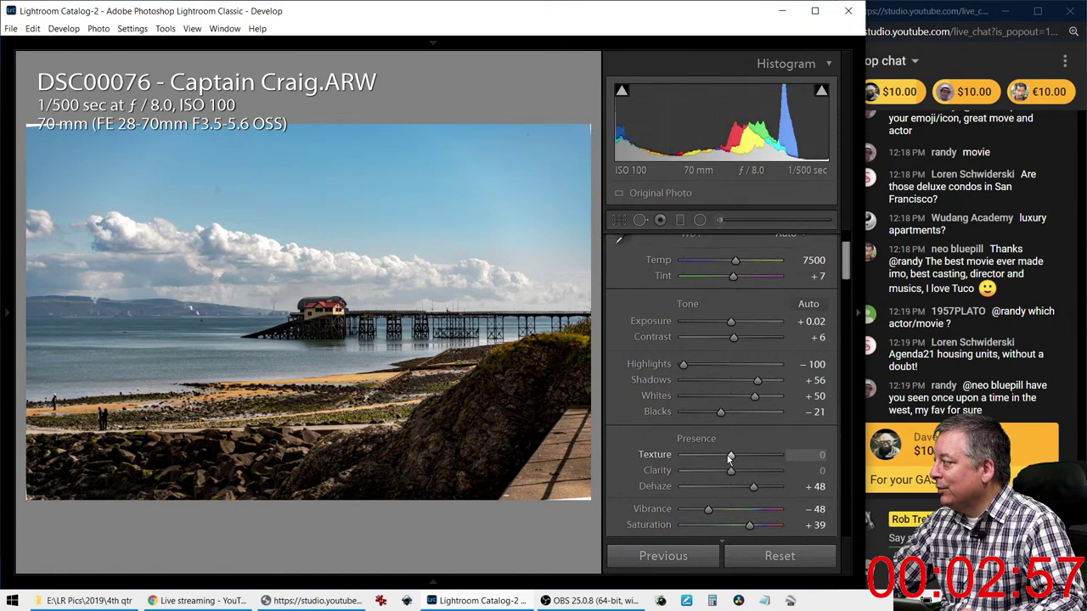
left_click_drag(750, 491, 754, 490)
left_click_drag(720, 411, 734, 416)
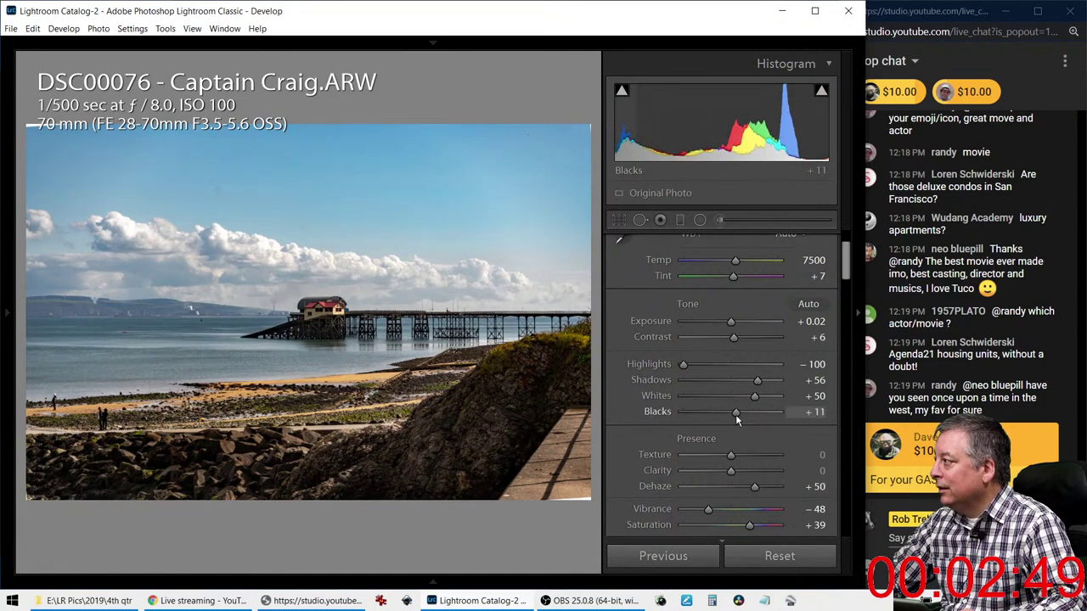
Start cropping the photo with a 16 x 9 aspect ratio
left_click(623, 220)
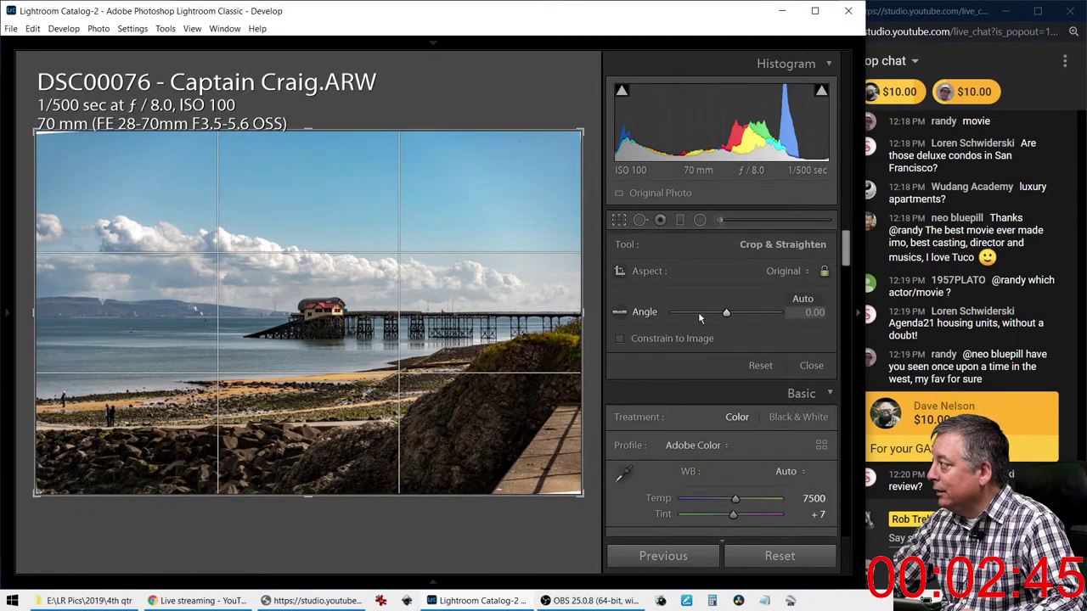
left_click(768, 270)
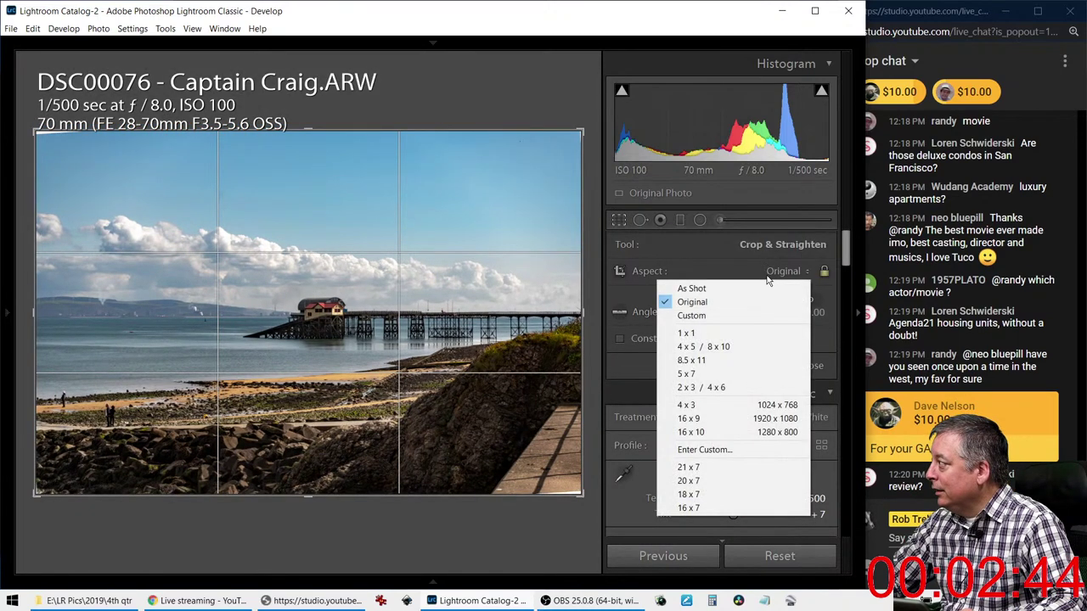
left_click(742, 419)
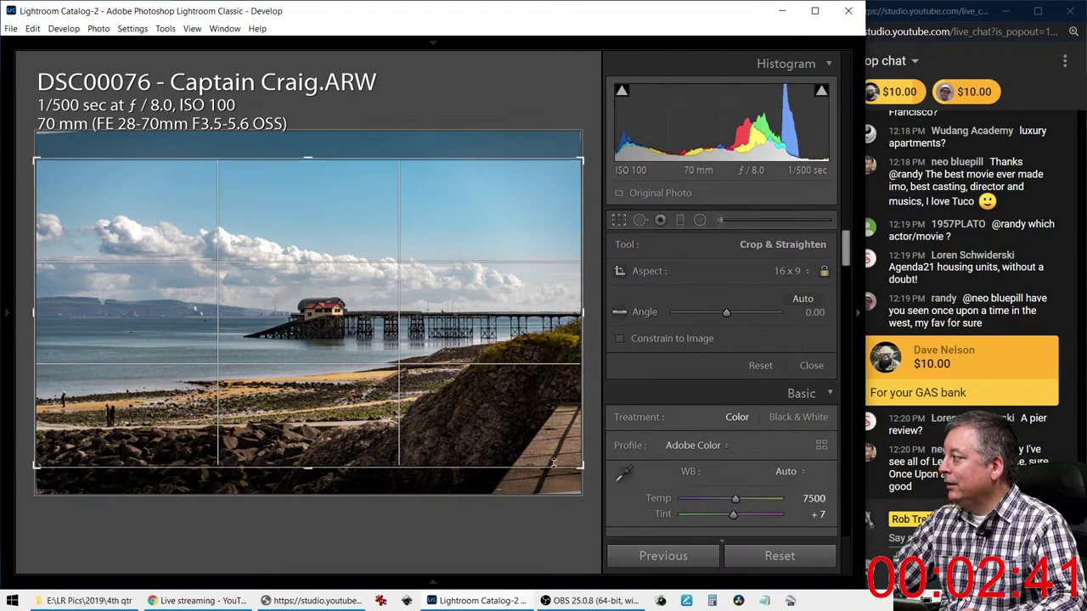
Tighten the crop around the pier house and beach, cutting away upper sky, lower rocks and the walkway, and apply it
left_click_drag(515, 425, 512, 395)
left_click_drag(497, 306, 494, 420)
mouse_move(583, 465)
left_mouse_down()
mouse_move(570, 459)
mouse_move(577, 451)
left_mouse_up()
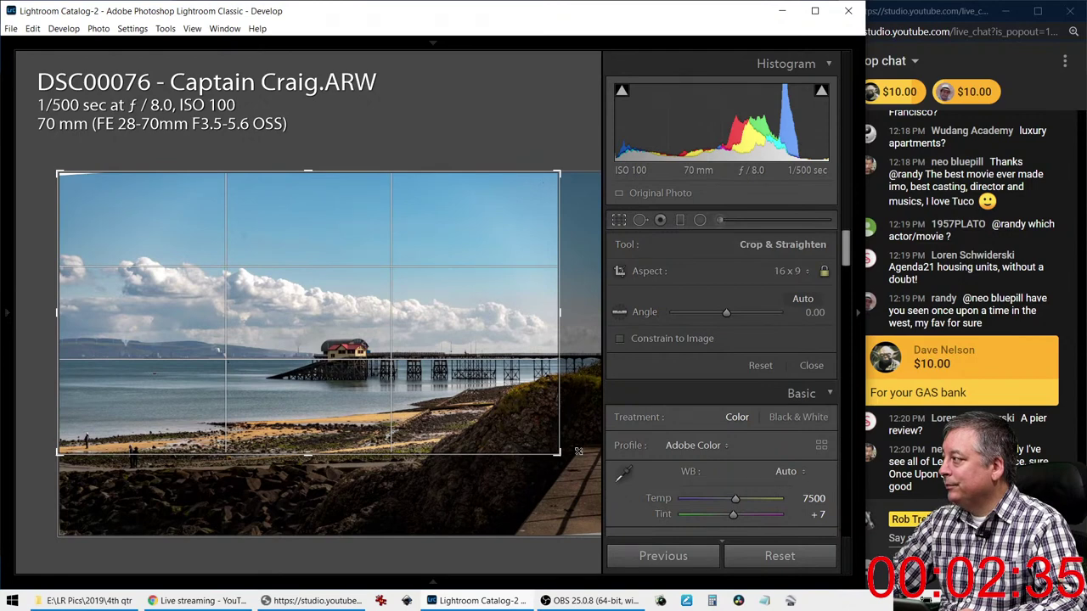
left_click_drag(500, 412, 530, 350)
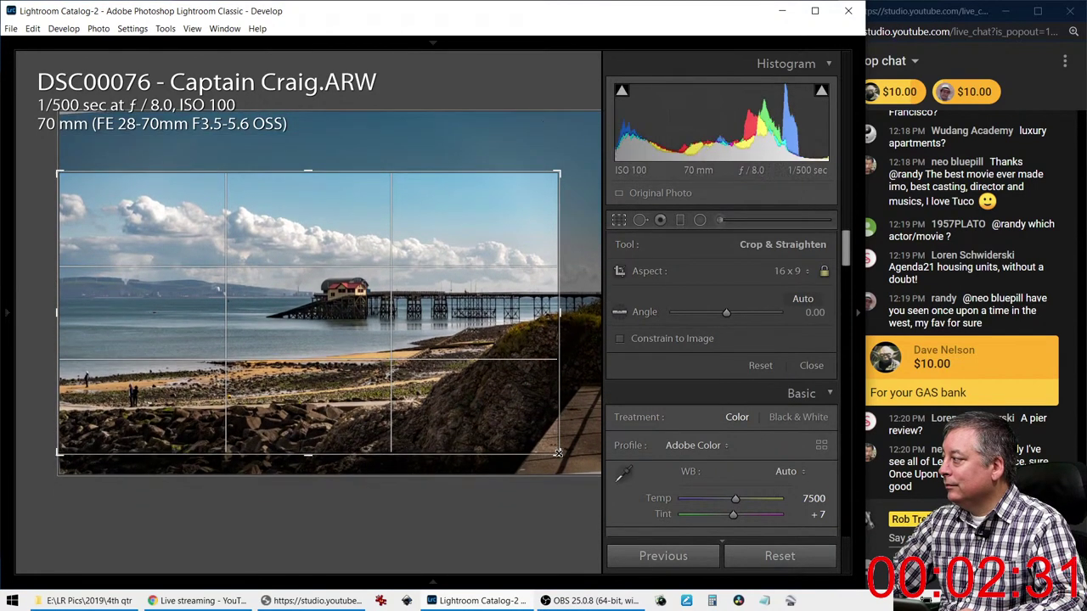
left_click_drag(559, 452, 548, 446)
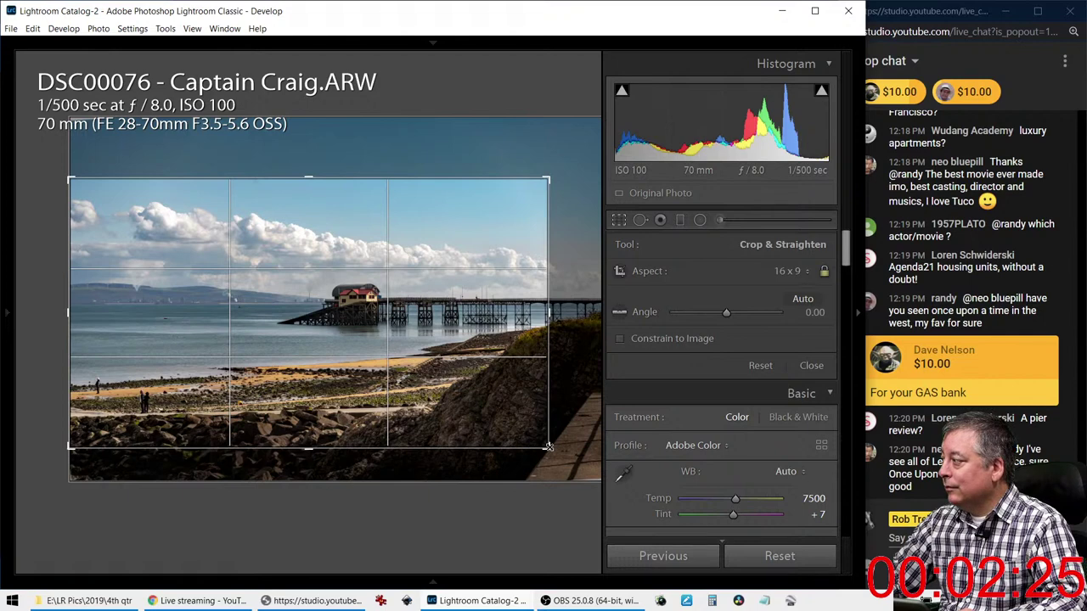
left_click_drag(547, 445, 518, 403)
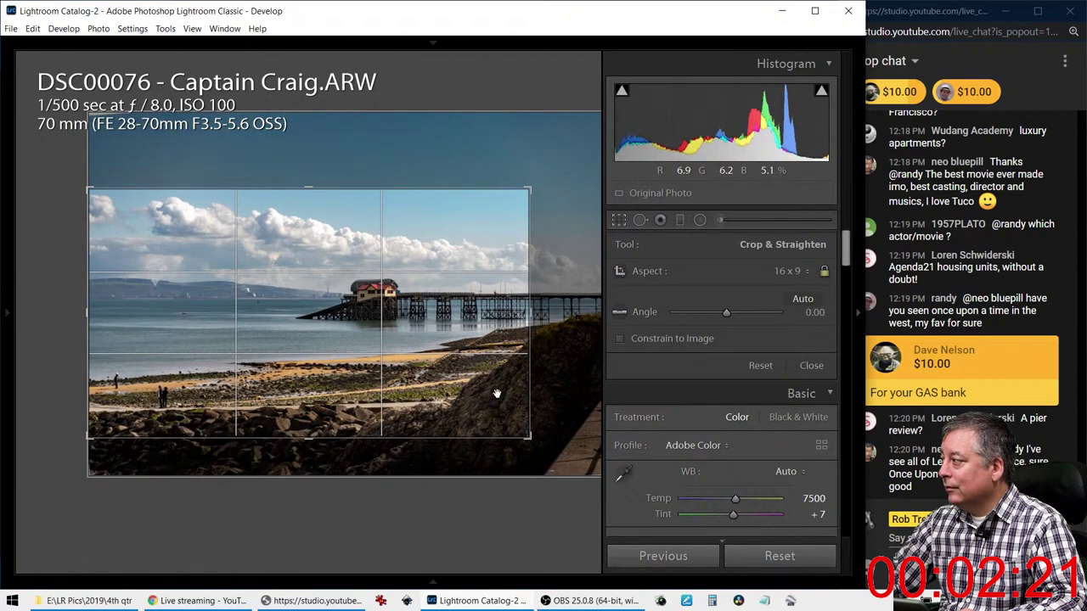
left_click(620, 219)
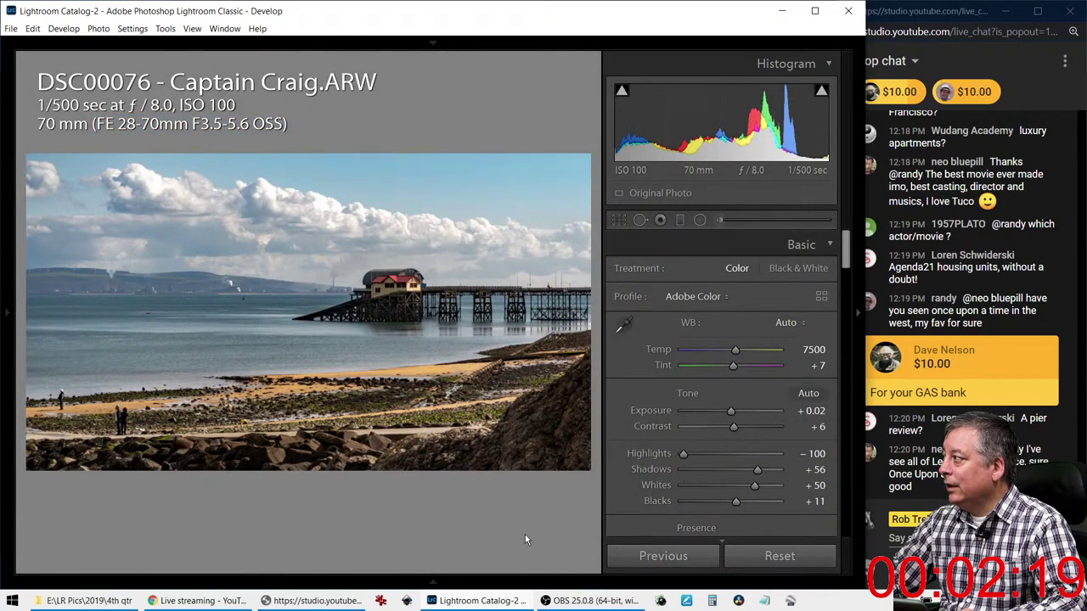
Reopen the crop, tighten it slightly by trimming more sky and the right end of the pier, and apply it
key("r")
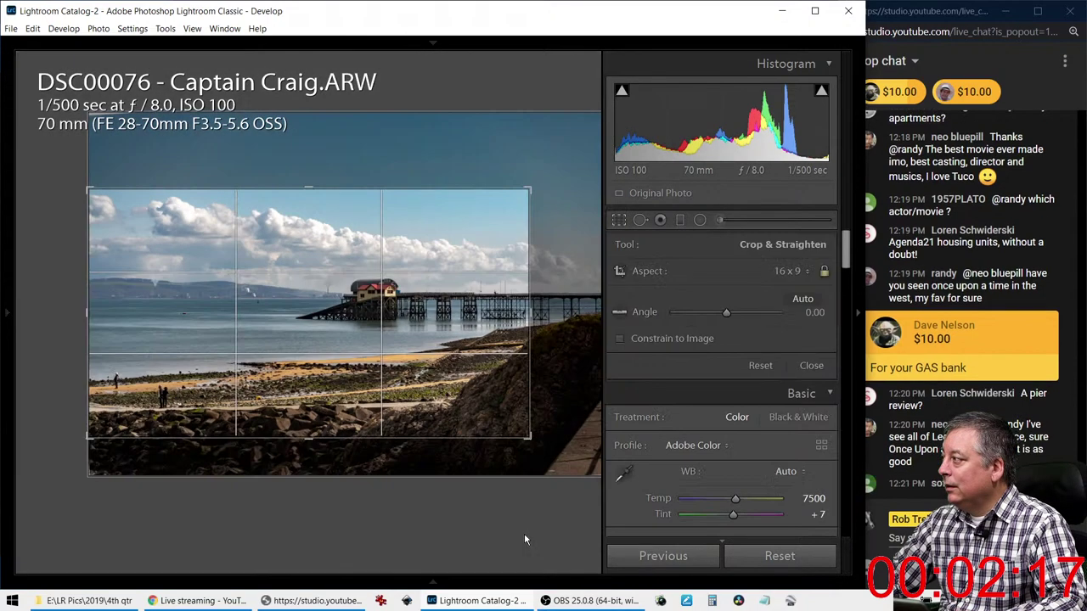
left_click_drag(525, 326, 459, 303)
key("Return")
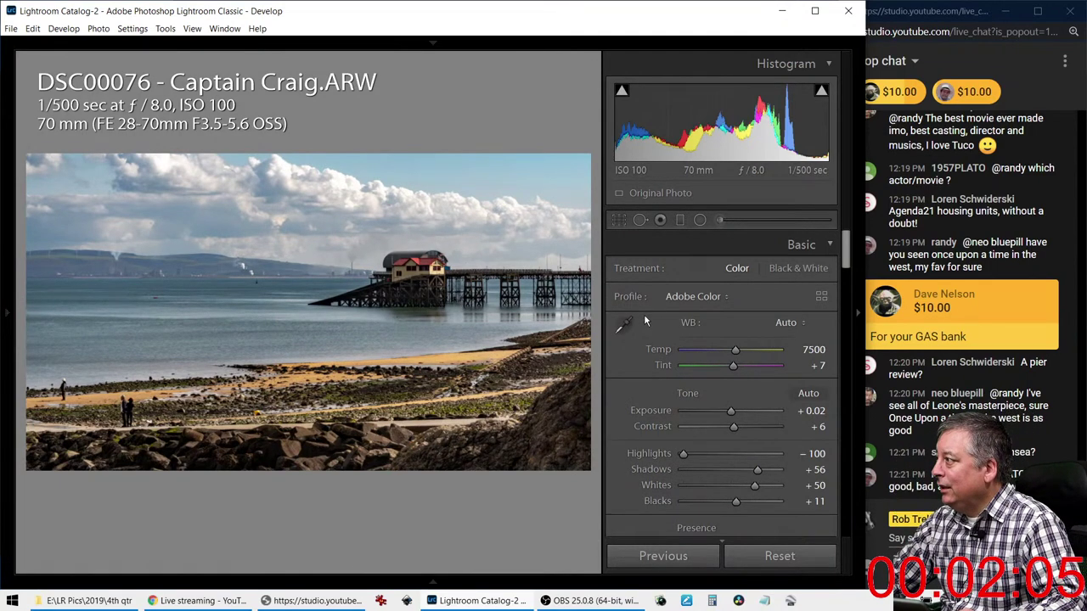
scroll(644, 324, "down", 5)
scroll(637, 356, "down", 6)
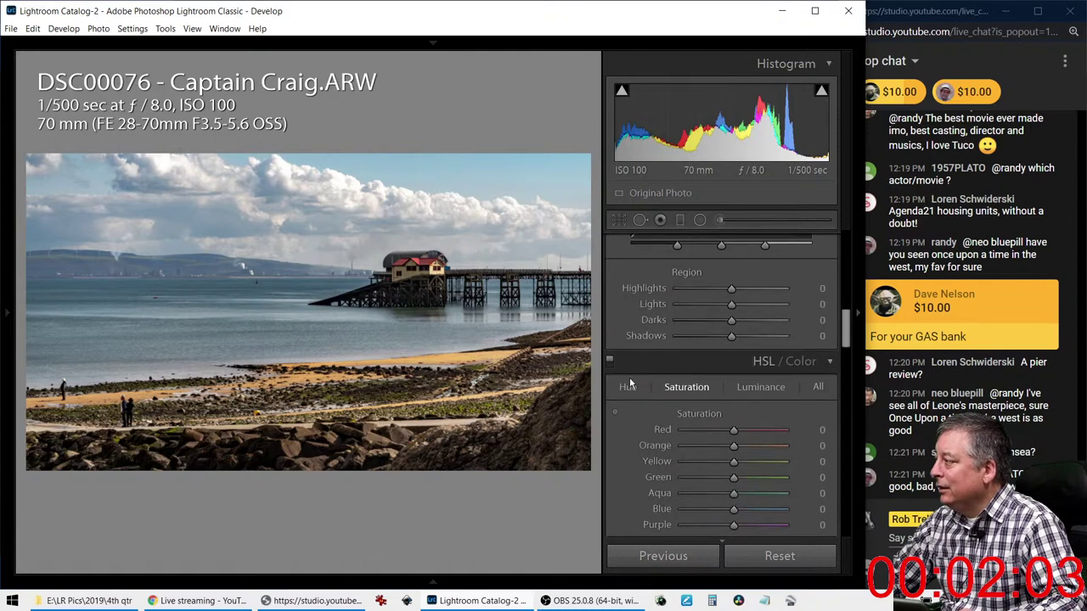
scroll(629, 377, "up", 3)
scroll(629, 377, "up", 8)
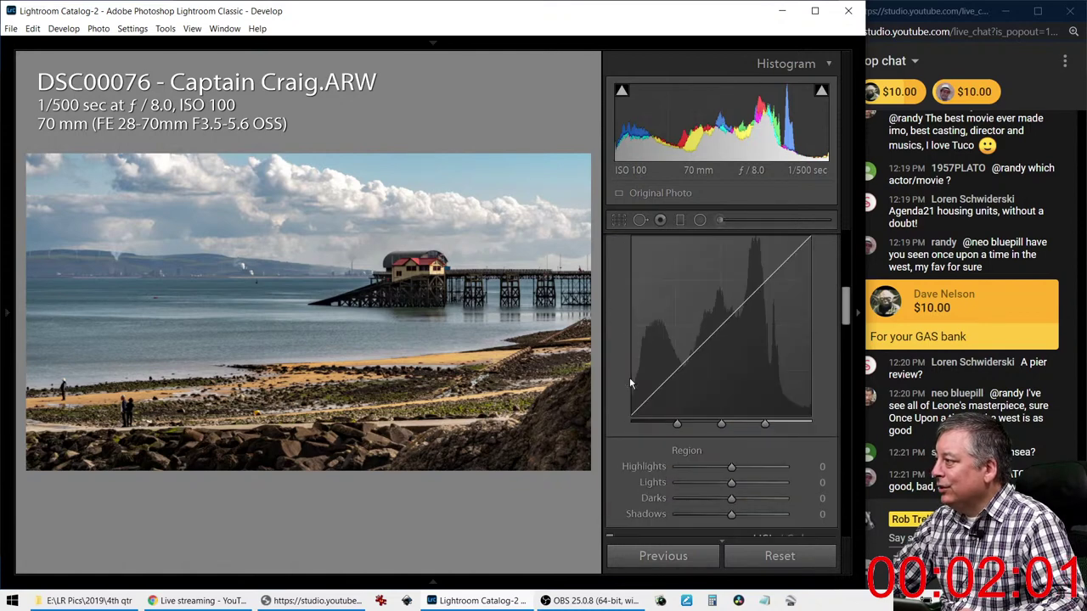
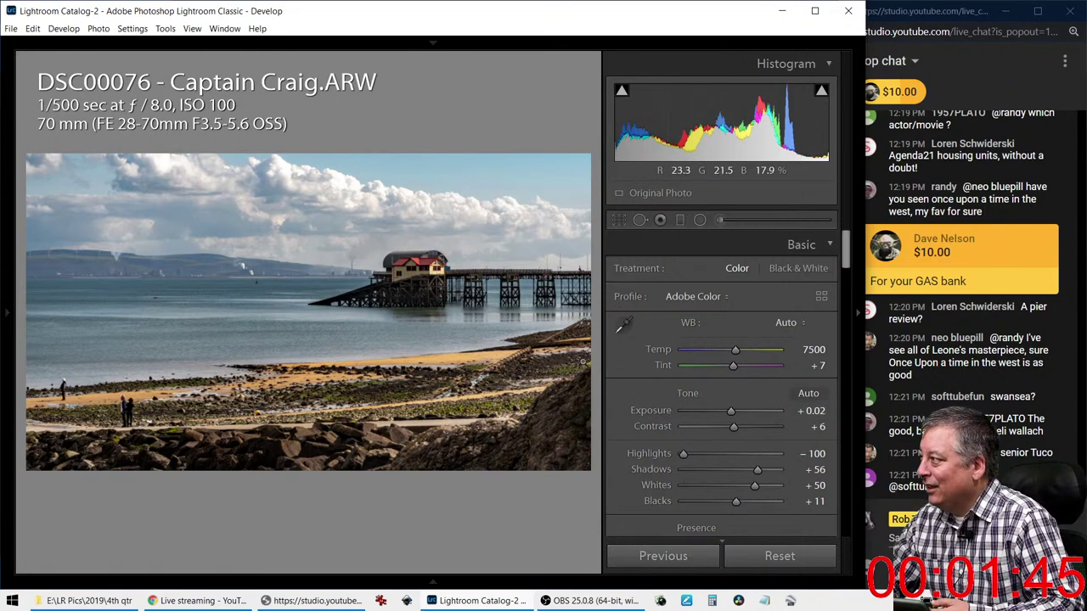
Try a warmer white balance temperature of 8100 and return it to 7500
left_click(734, 355)
key("Down")
key("Down")
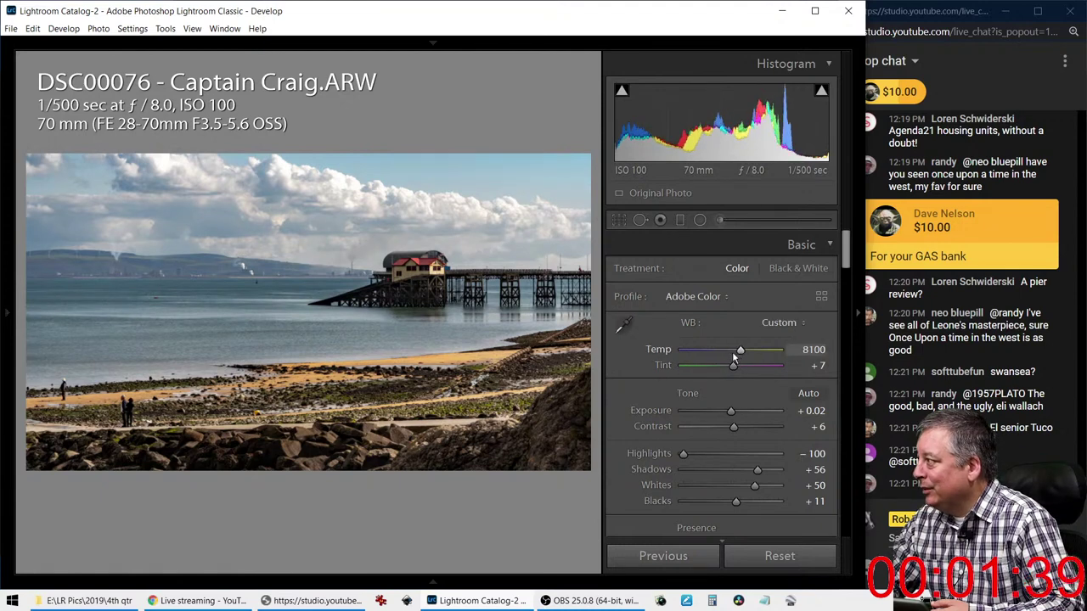
key("Up")
key("Up")
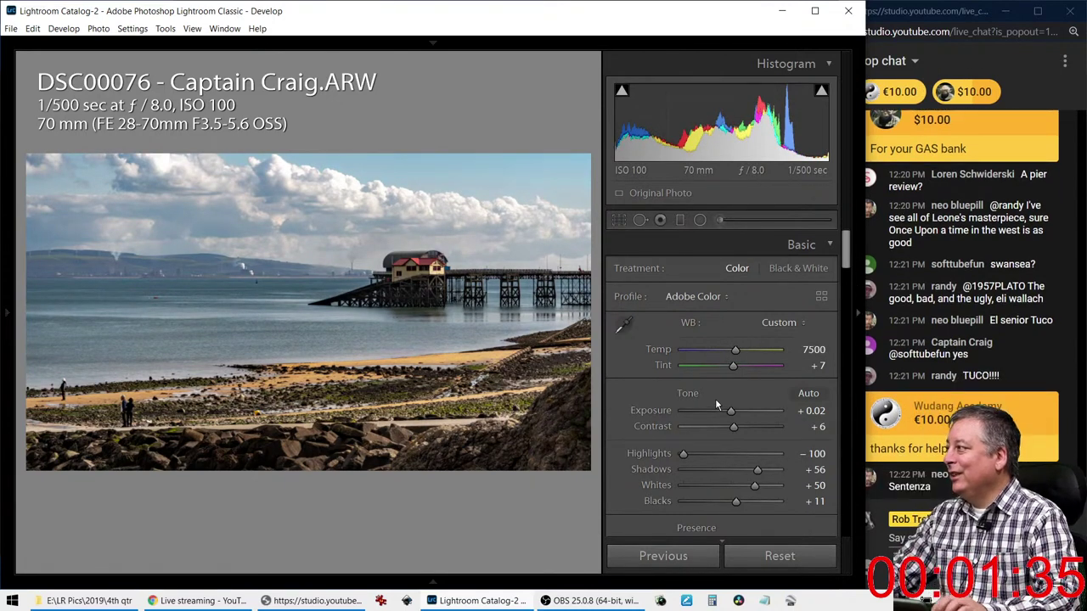
Set Vibrance to -46
scroll(667, 452, "down", 2)
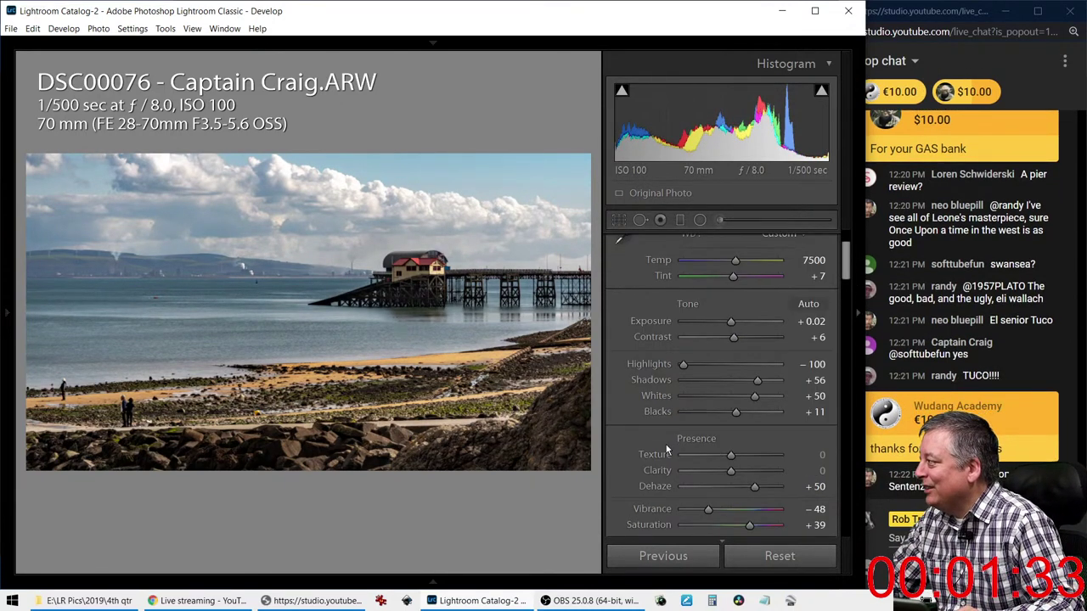
scroll(667, 451, "down", 2)
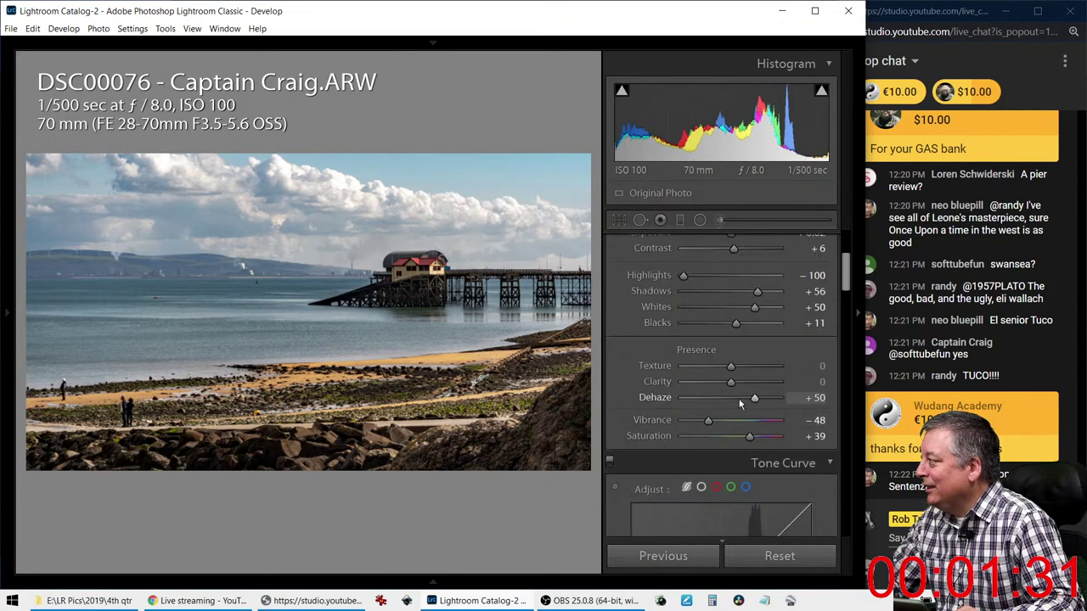
left_click_drag(702, 421, 705, 421)
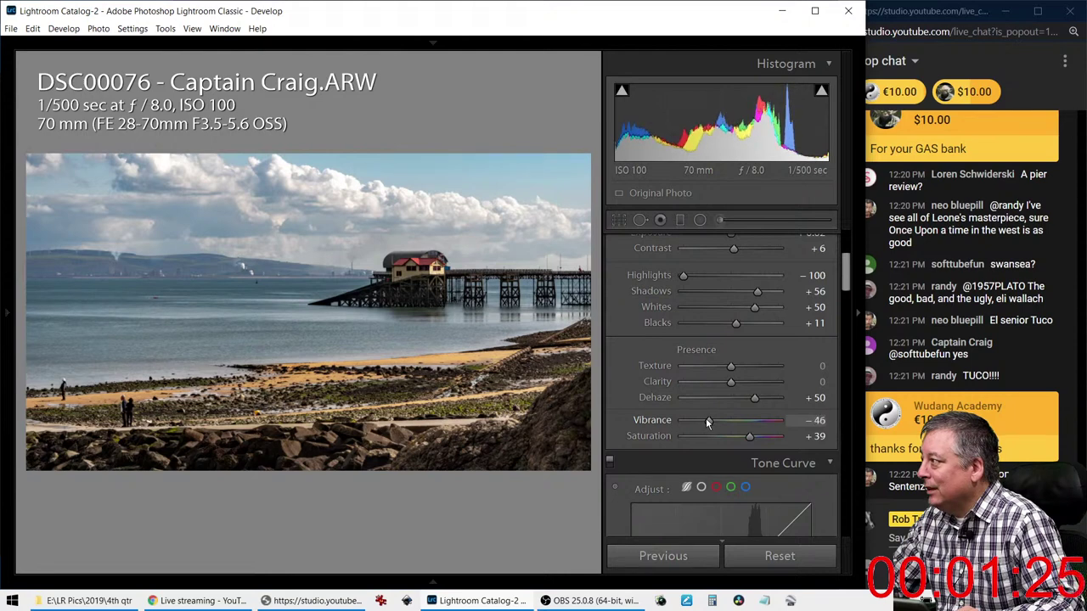
Shift the sky's hue with the HSL targeted adjustment, bringing Aqua to -4 and Blue to -16
scroll(646, 426, "down", 5)
scroll(643, 431, "down", 5)
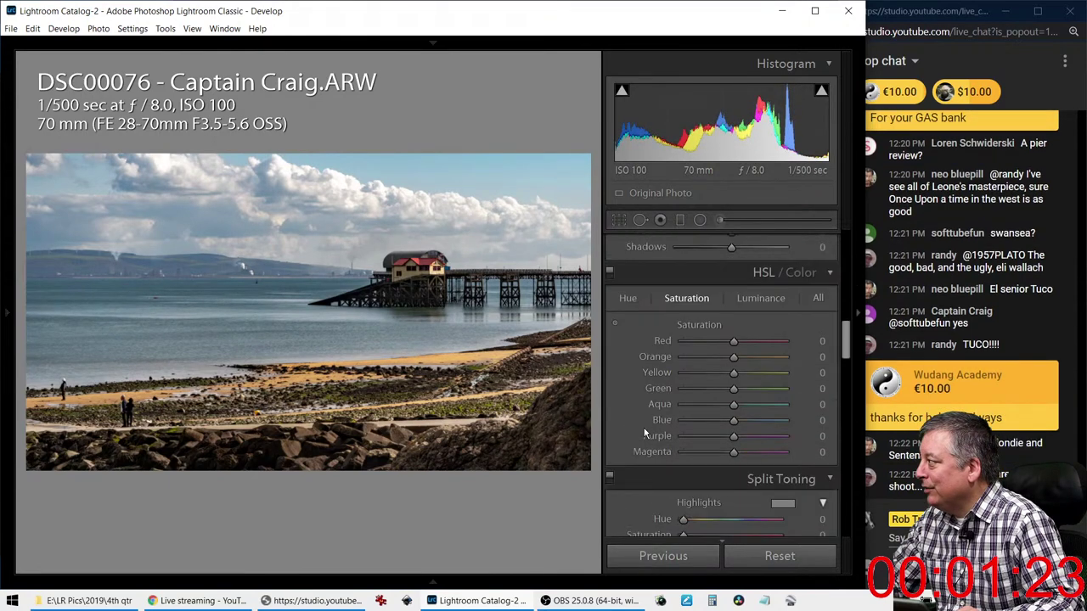
left_click(629, 300)
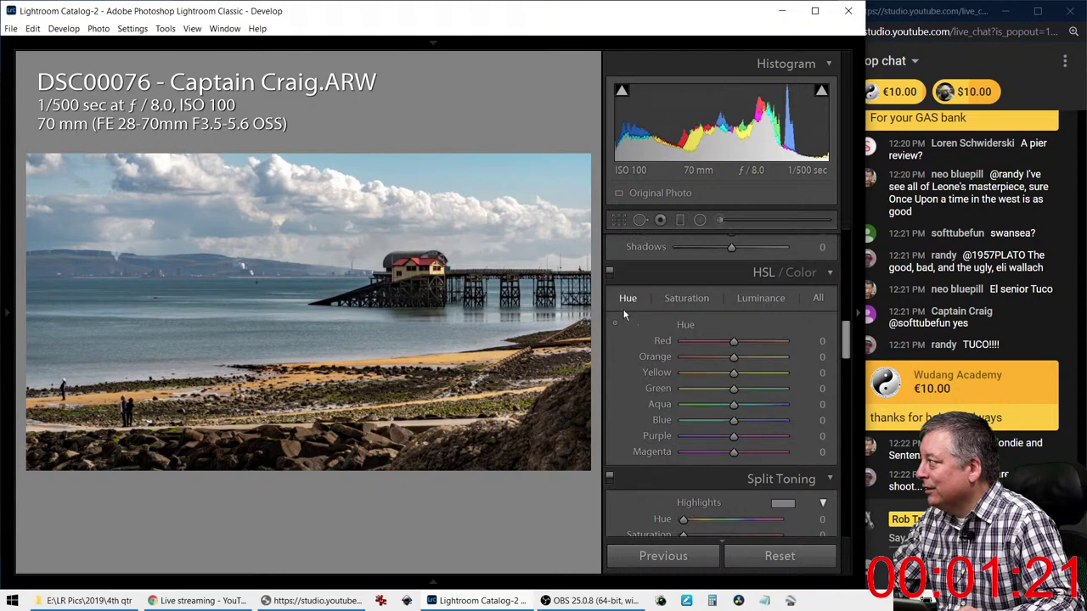
left_click(617, 329)
mouse_move(525, 188)
left_mouse_down()
mouse_move(523, 204)
mouse_move(522, 190)
left_mouse_up()
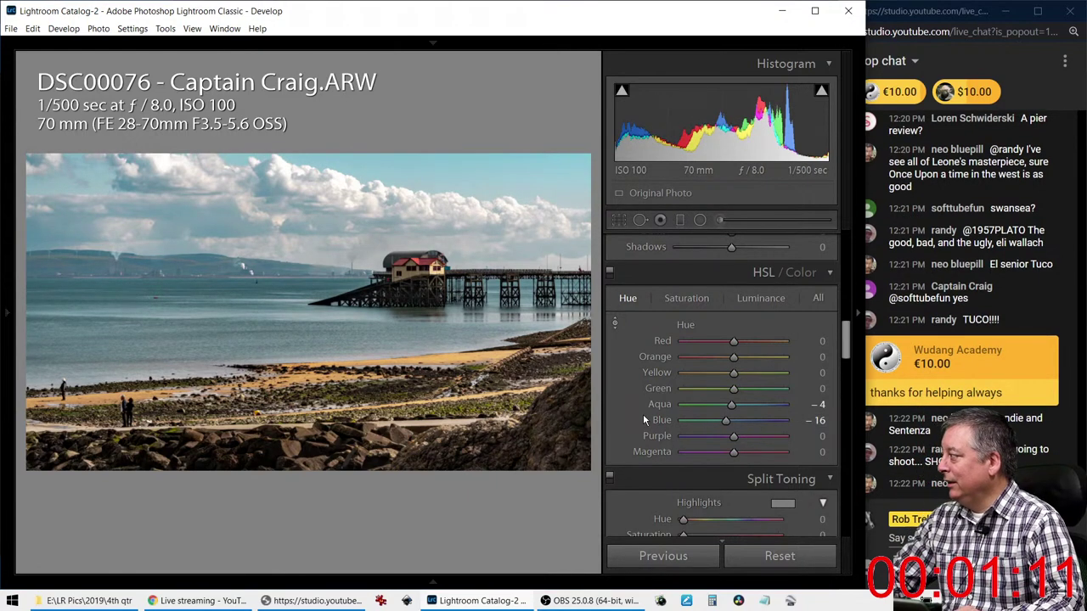
Reopen the pier photo's crop, set its straightening angle to -0.30 and apply it
scroll(645, 417, "up", 2)
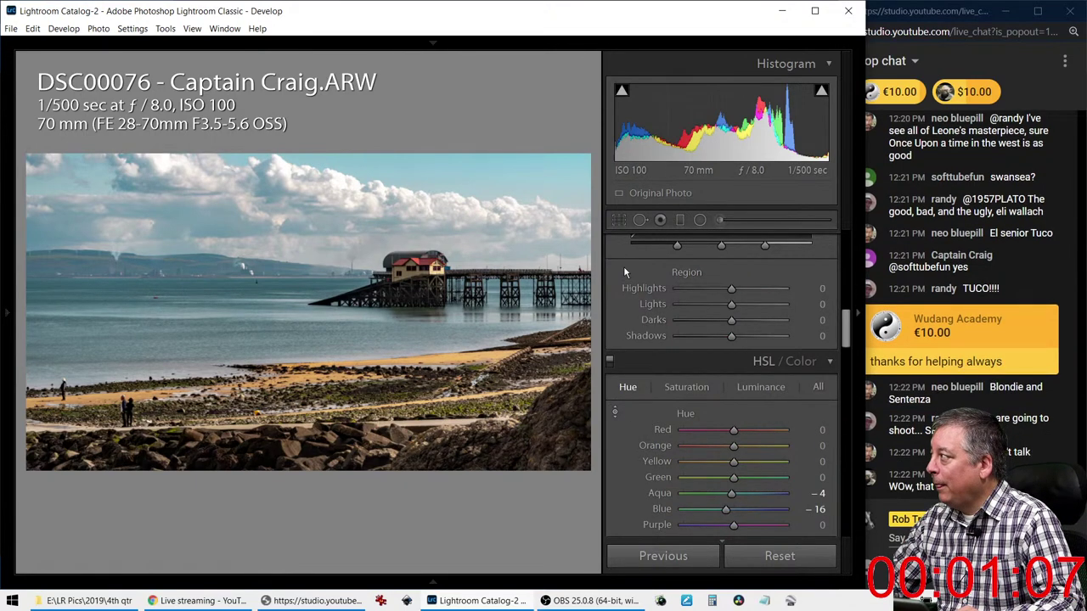
left_click(619, 219)
left_click_drag(723, 314, 725, 315)
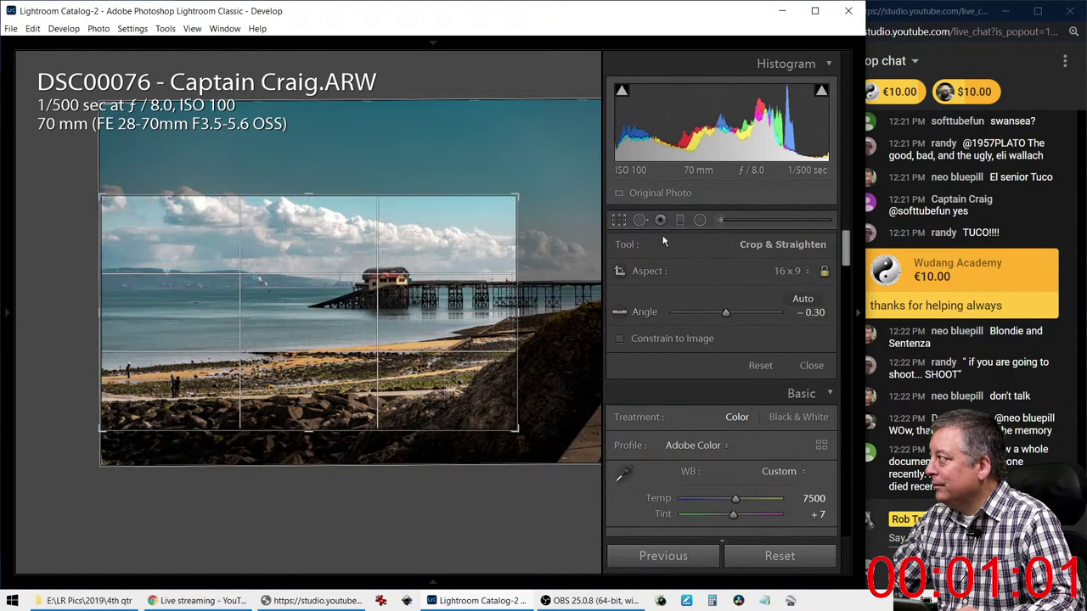
left_click(620, 221)
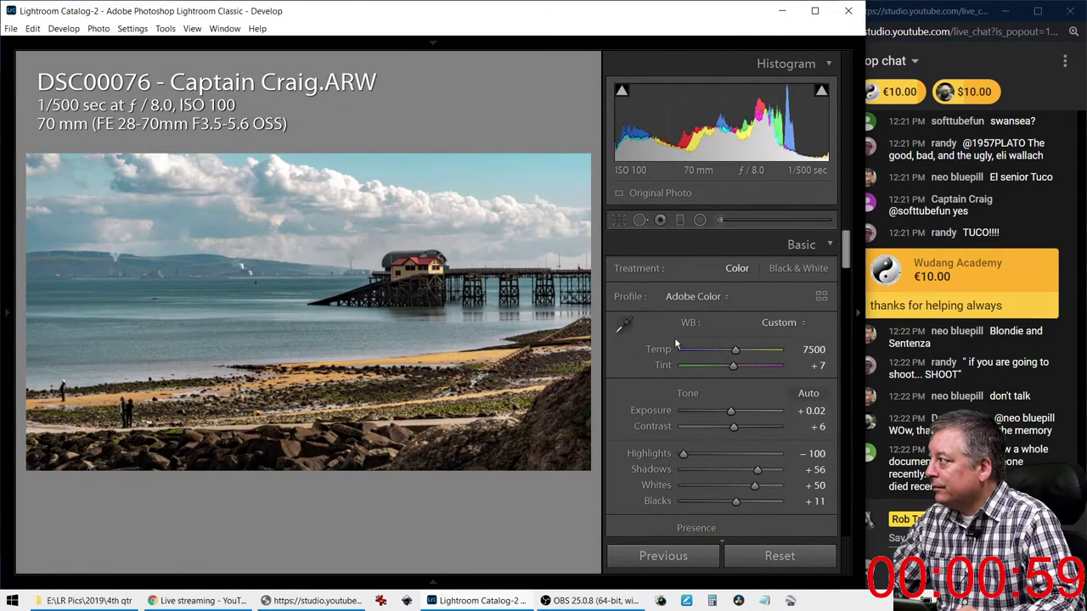
Sharpen the pier photo by raising the Sharpening Amount and its Masking
scroll(690, 420, "down", 2)
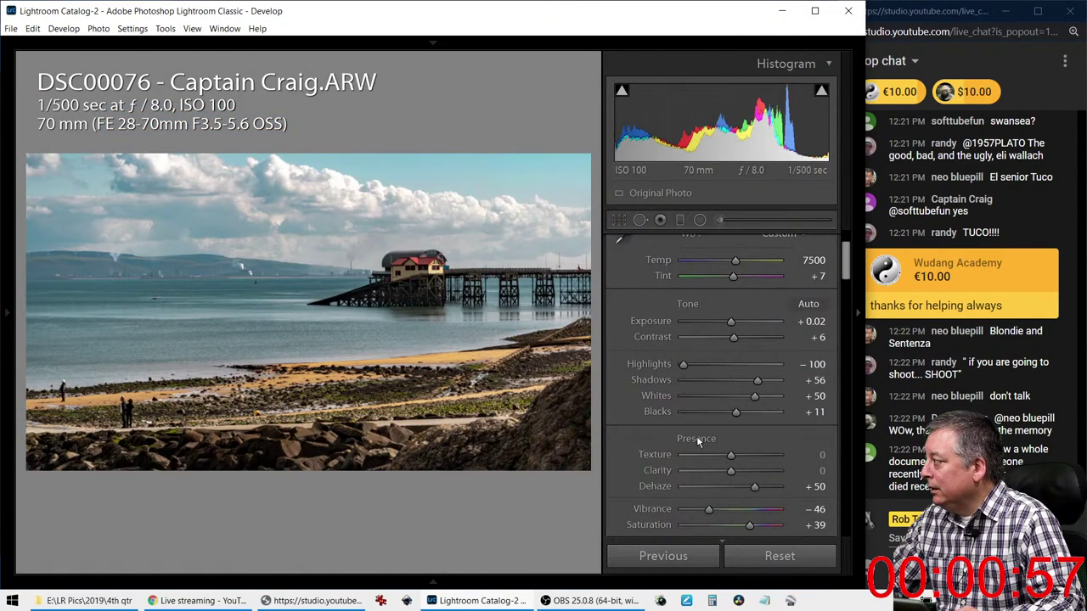
scroll(723, 482, "down", 2)
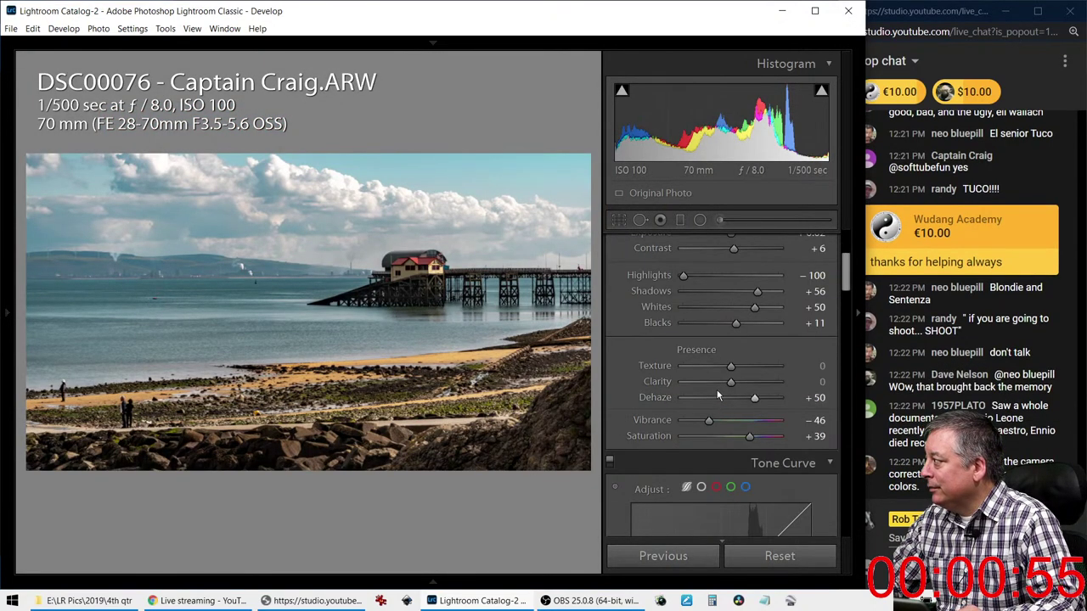
scroll(713, 398, "down", 8)
scroll(710, 397, "down", 10)
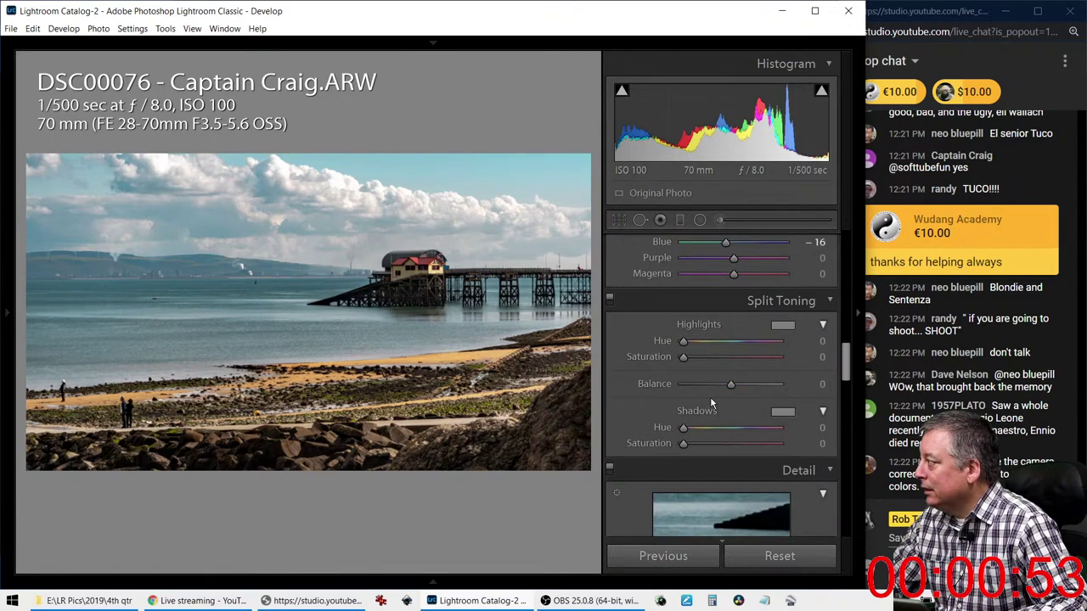
left_click_drag(685, 406, 720, 405)
left_click(686, 454)
left_click_drag(690, 459, 739, 458)
Add a Highlight Priority post-crop vignette with Amount -8 and Midpoint 35
scroll(622, 467, "down", 5)
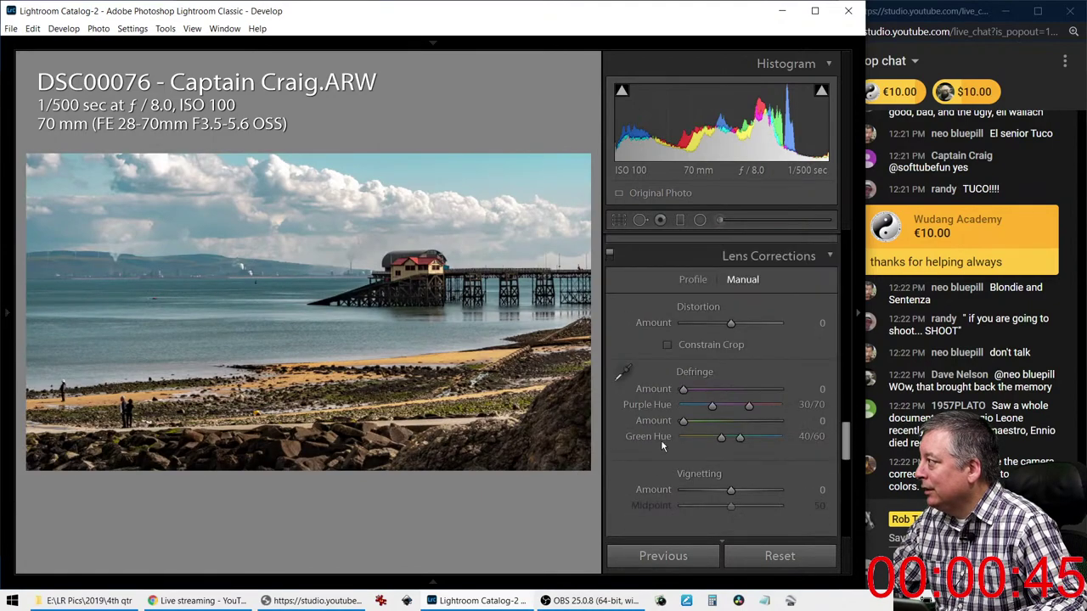
scroll(671, 441, "down", 3)
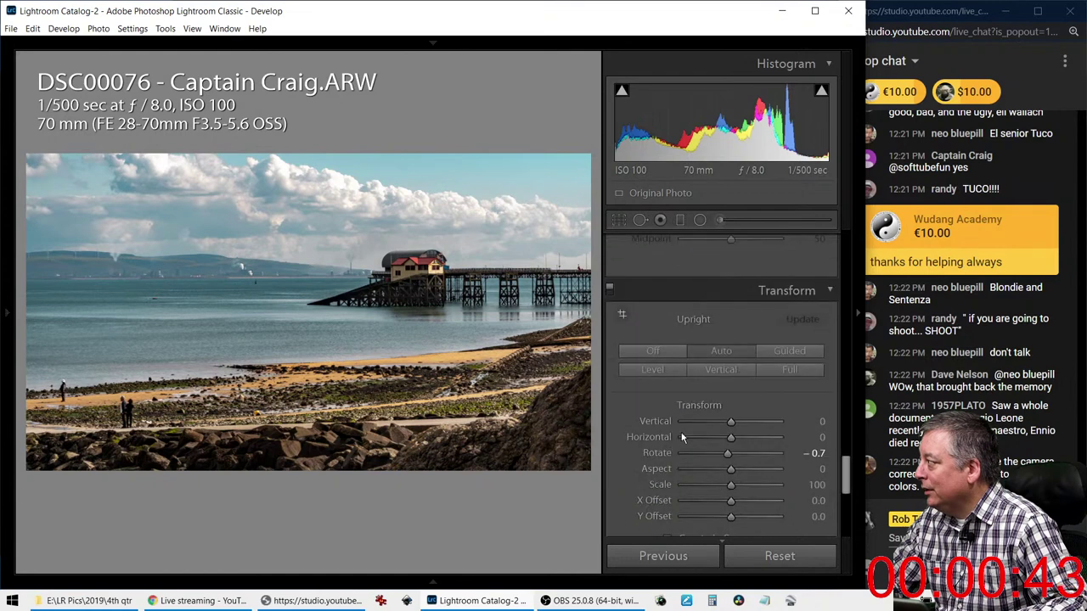
scroll(699, 422, "up", 1)
scroll(696, 425, "down", 5)
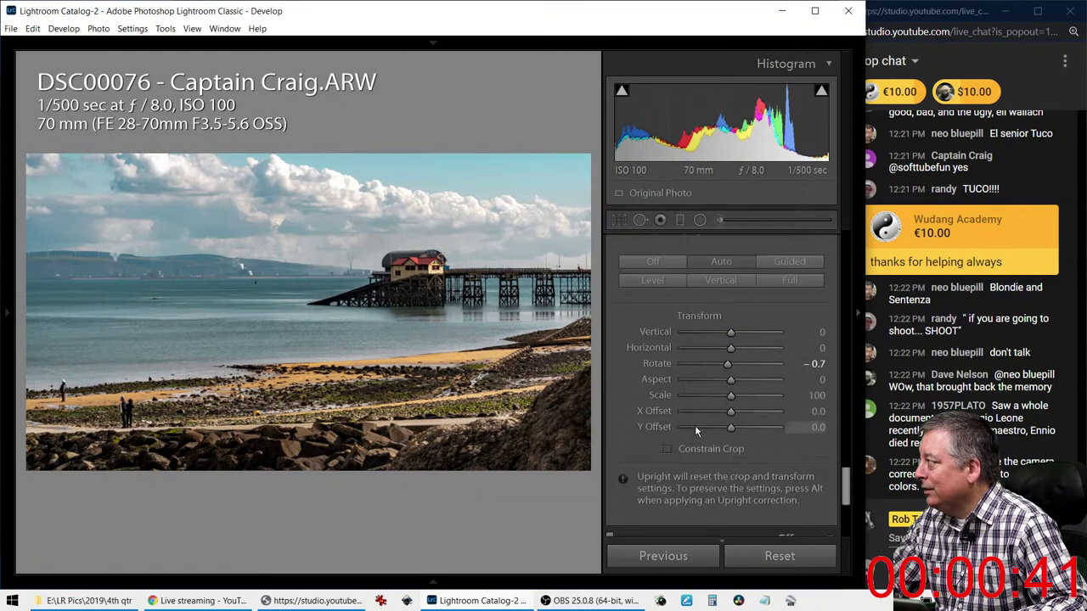
left_click_drag(730, 365, 715, 384)
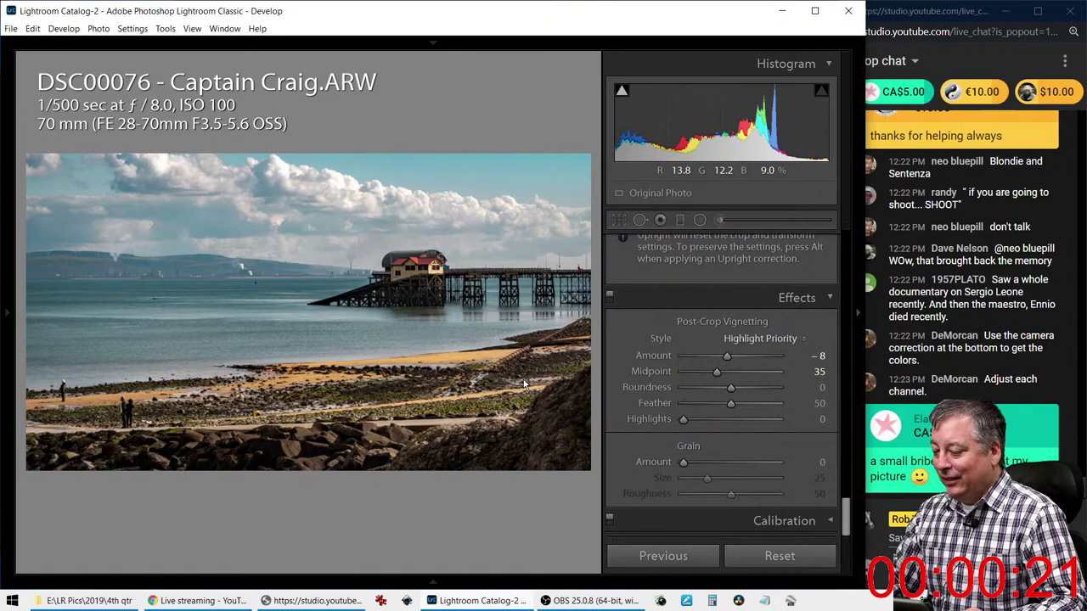
Set Shadows to +100, Whites to +46 and Blacks to -12, and compare the photo before and after editing
scroll(647, 378, "up", 5)
scroll(647, 380, "up", 10)
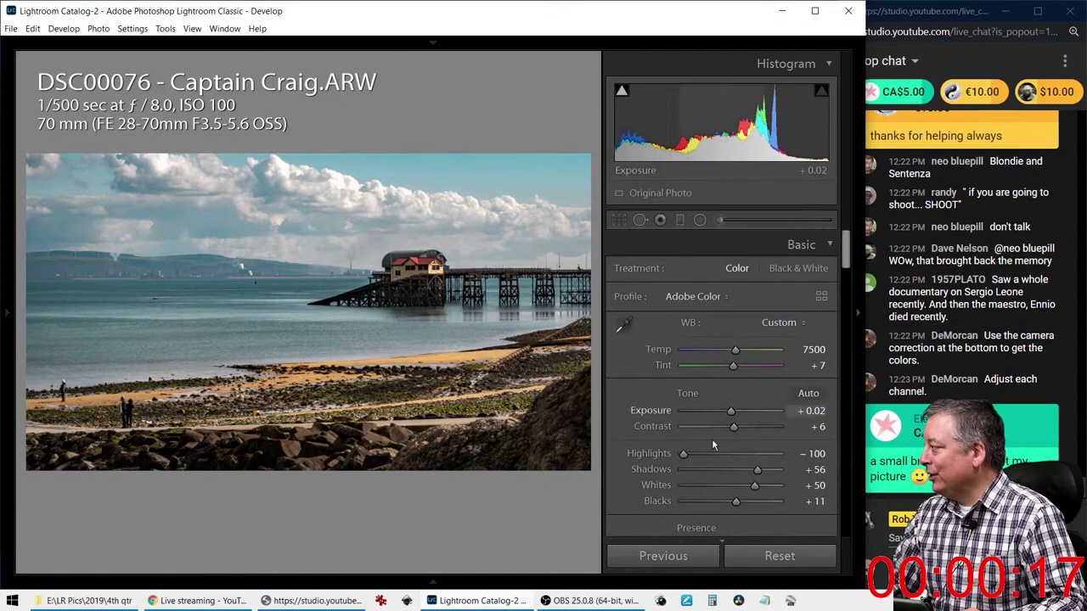
left_click_drag(757, 470, 724, 505)
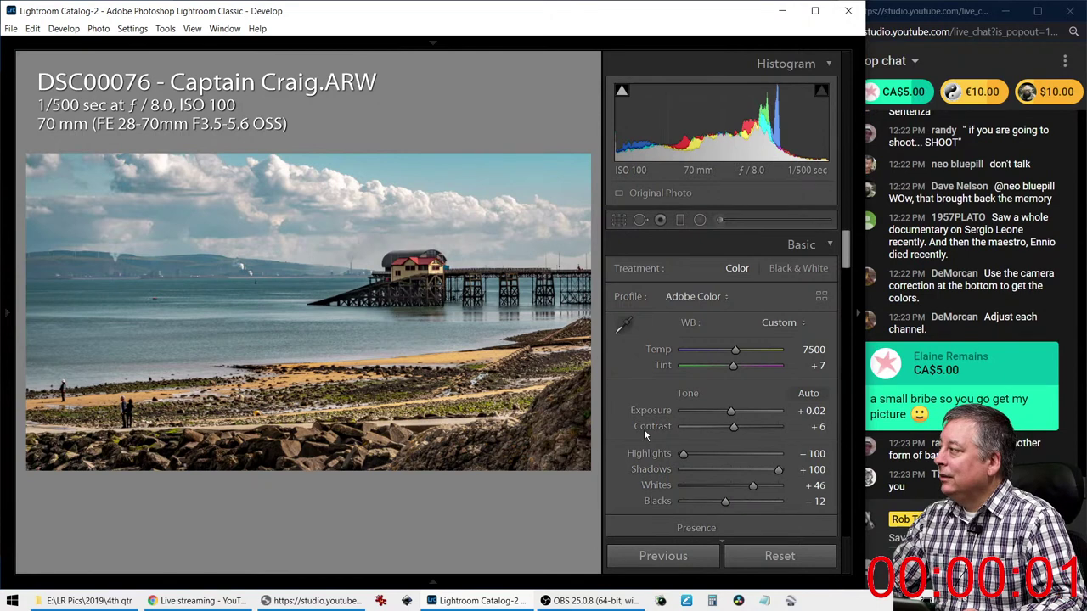
scroll(647, 427, "down", 2)
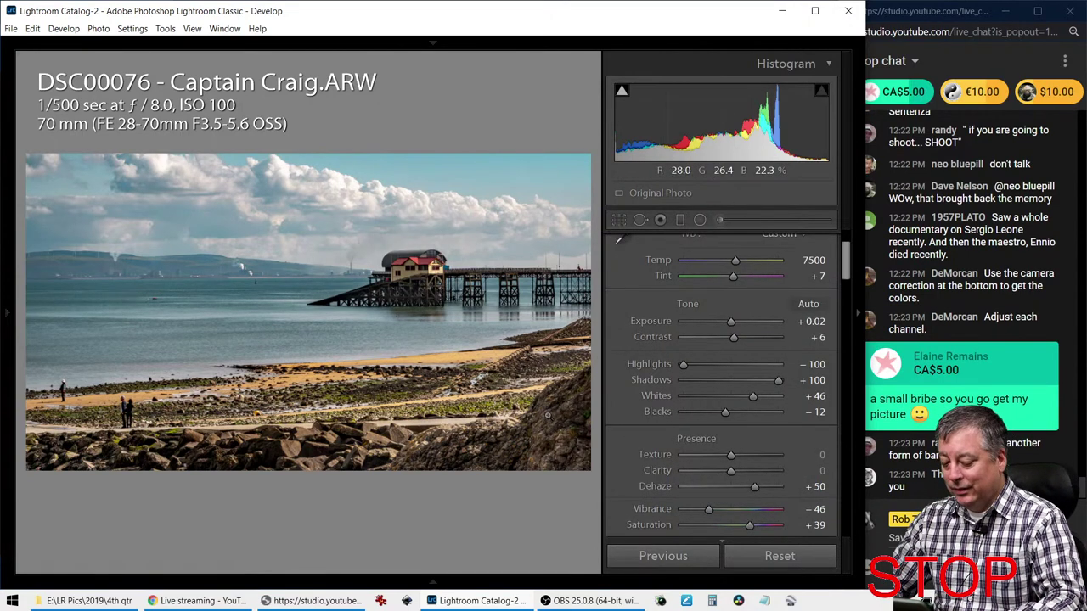
key("y")
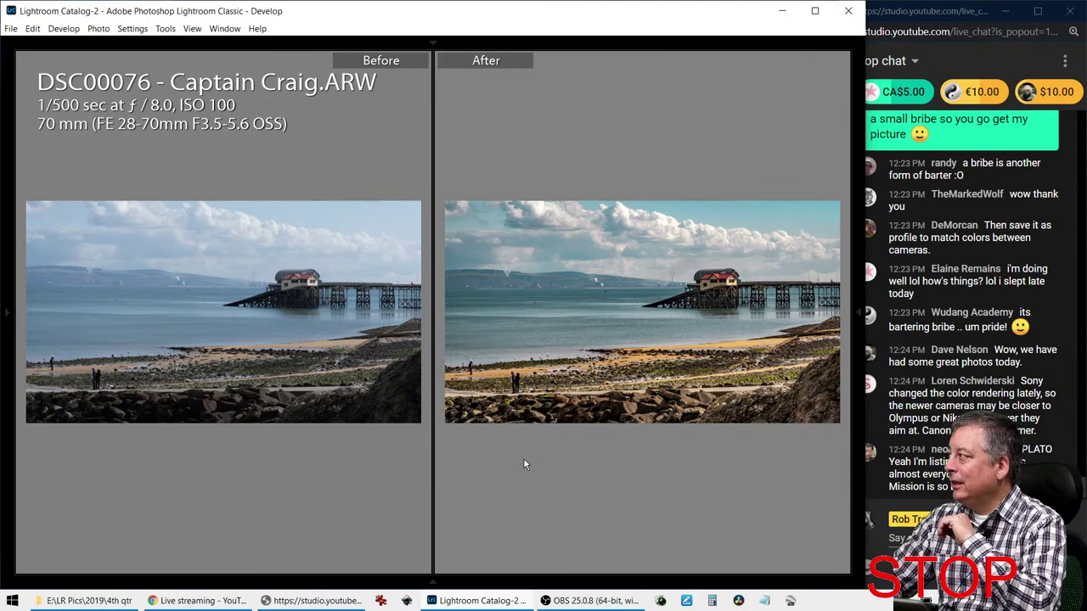
key("y")
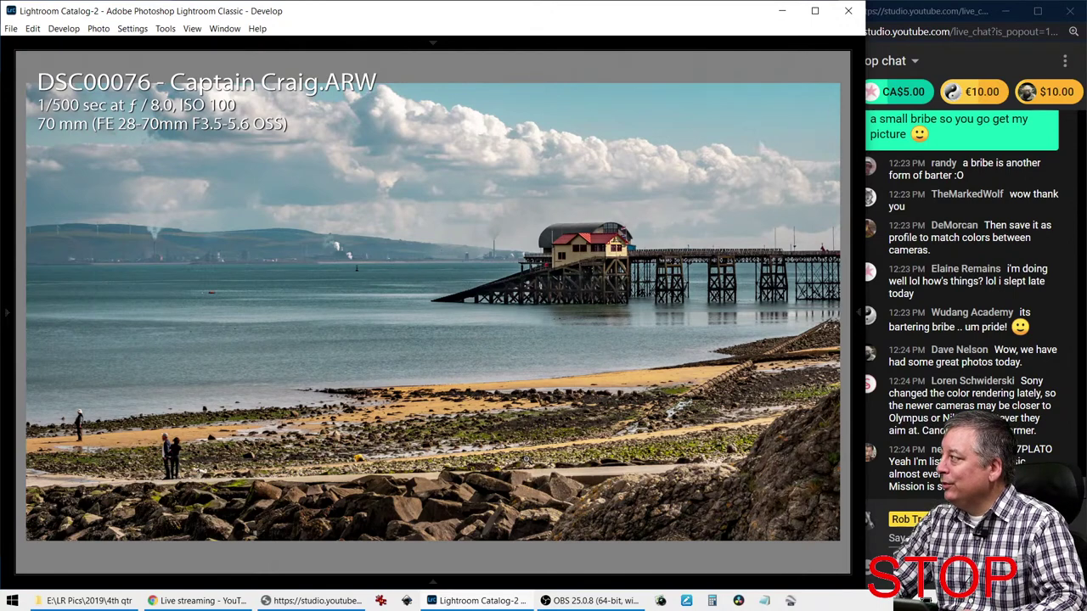
Open the raw canal footpath photo EM100006 for editing and enlarge its view by hiding the navigator and presets
key("Right")
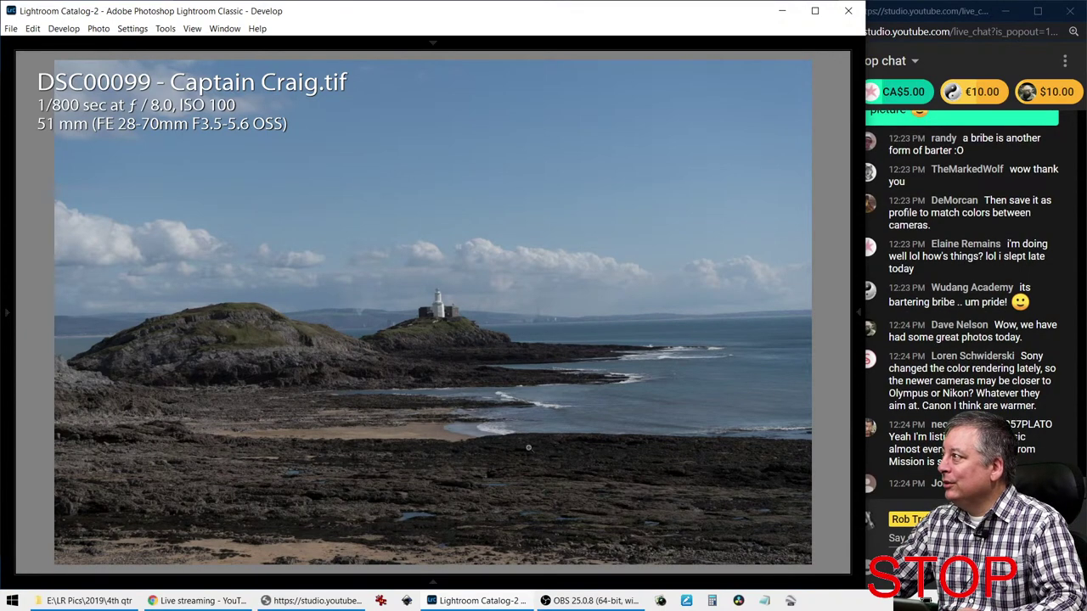
key("ctrl+z")
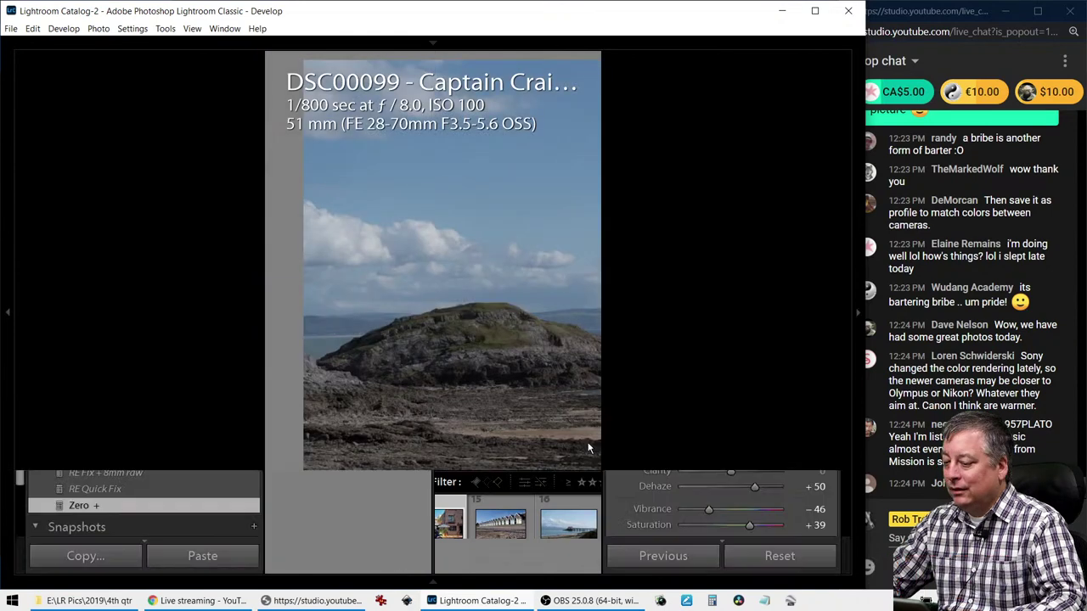
key("ctrl+z")
key("ctrl+z")
key("ctrl+z")
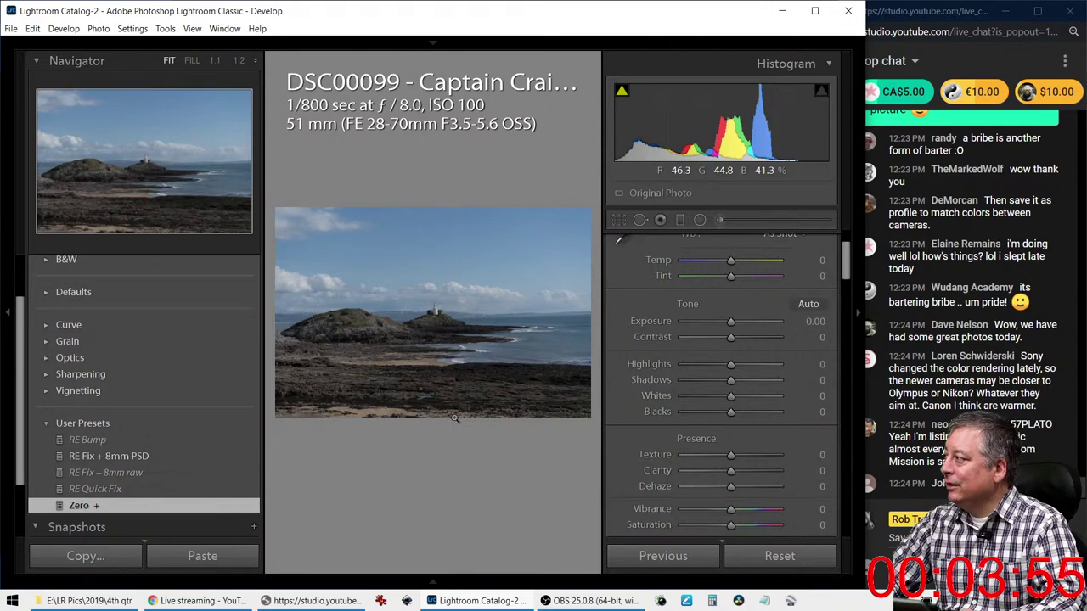
key("ctrl+z")
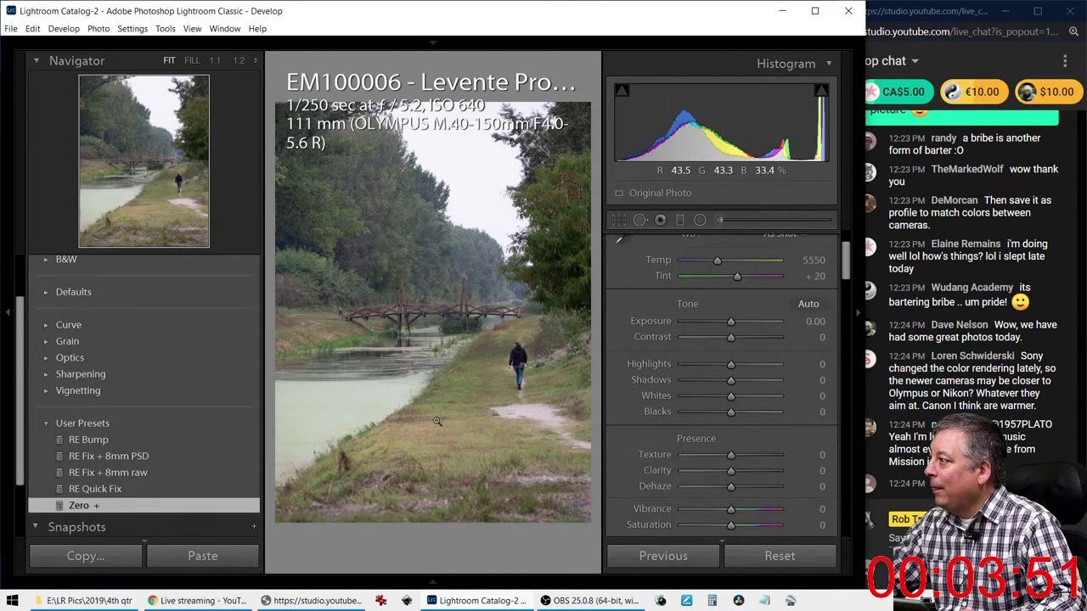
left_click(19, 306)
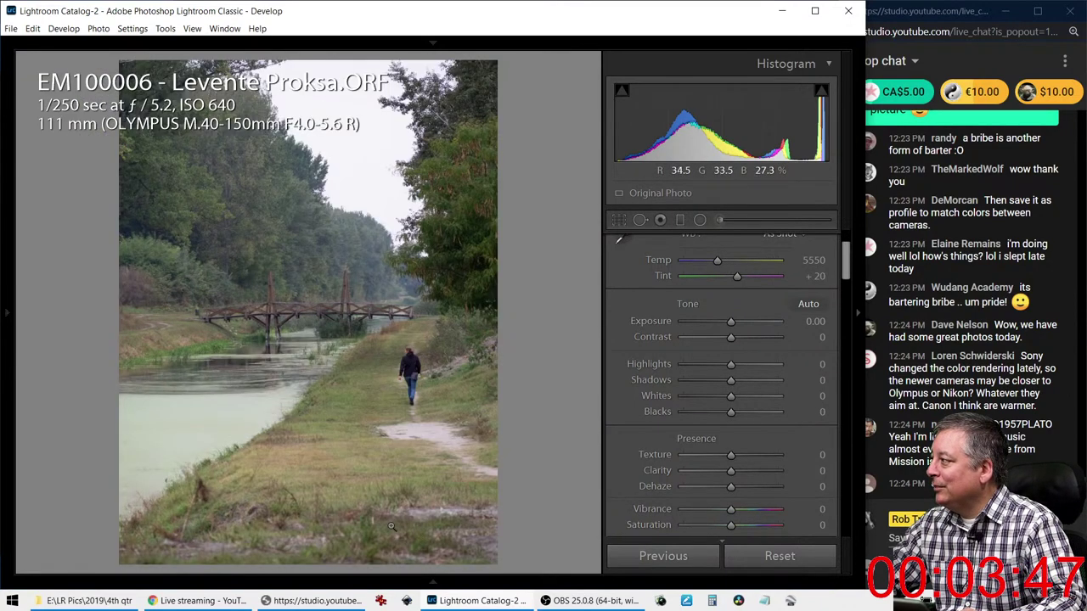
Check the walking figure up close, and apply Auto tone and Auto white balance to the canal photo
left_click(410, 363)
left_click_drag(410, 359, 426, 344)
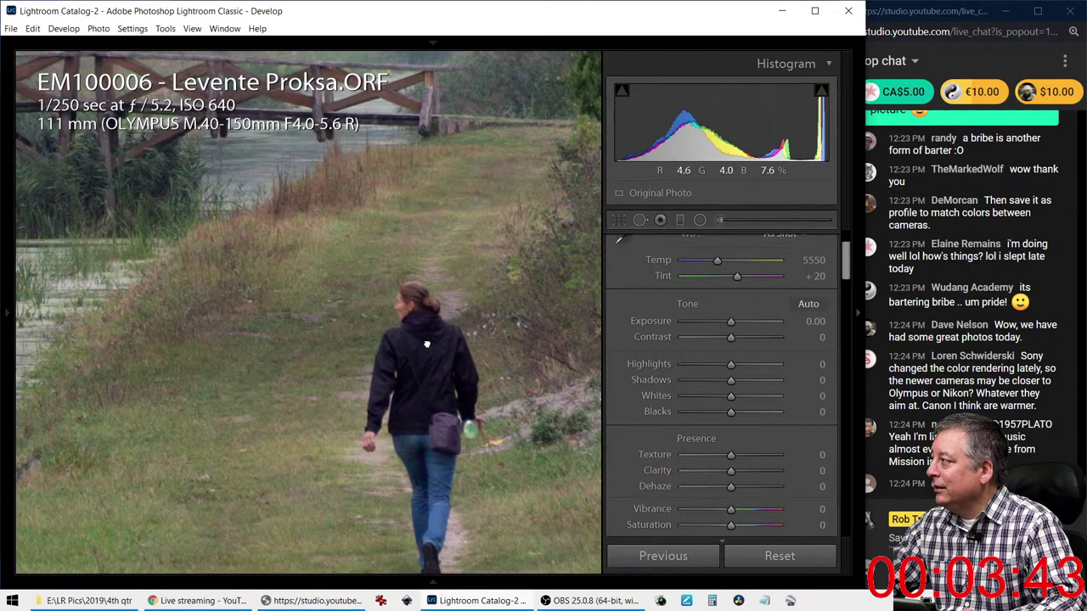
left_click(427, 343)
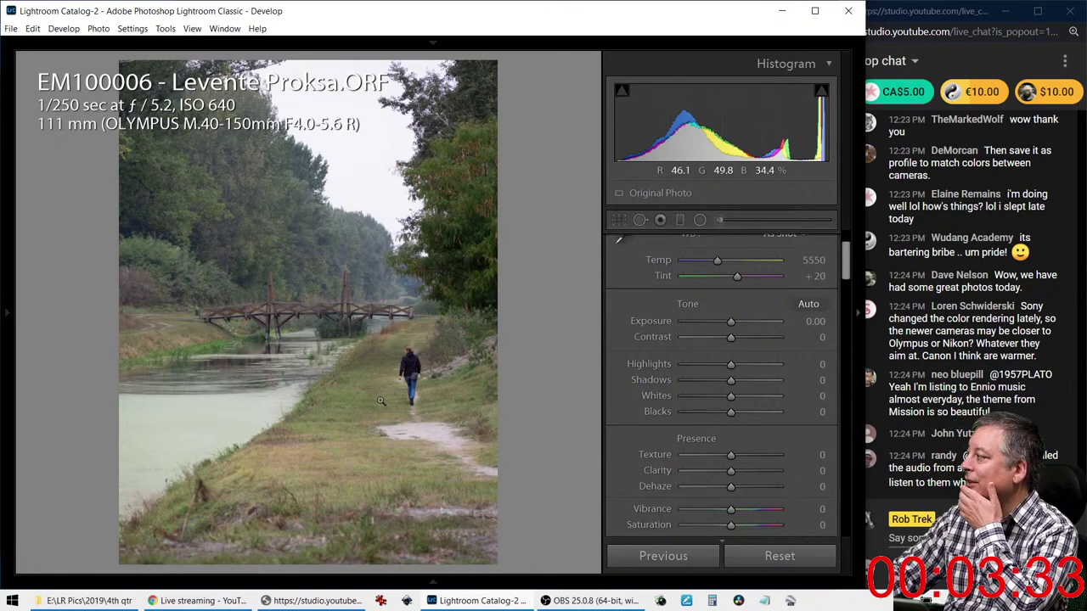
left_click(811, 305)
scroll(797, 310, "up", 2)
left_click(779, 322)
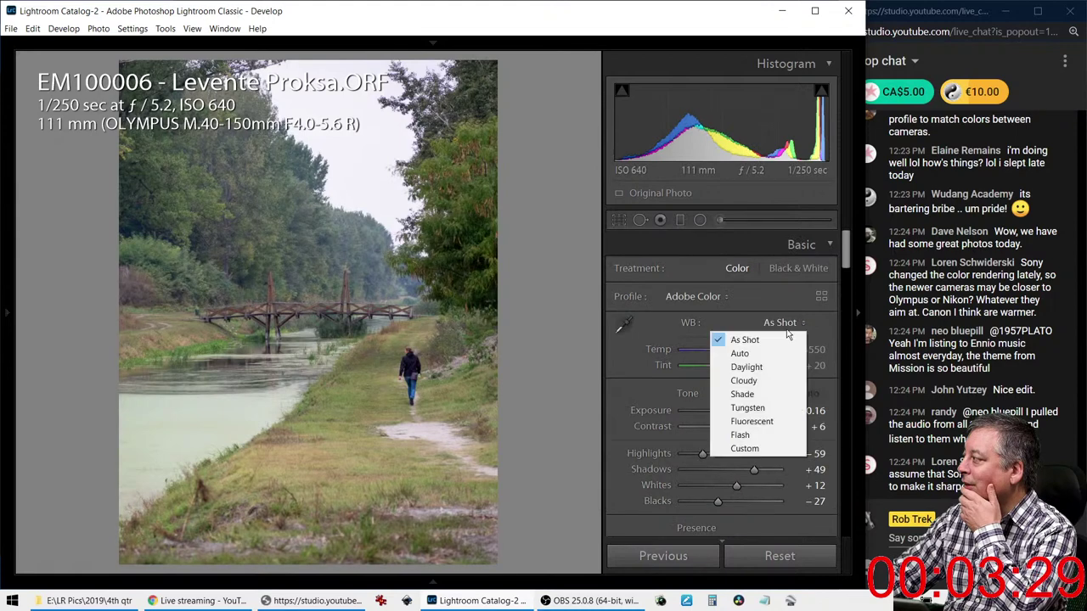
left_click(776, 353)
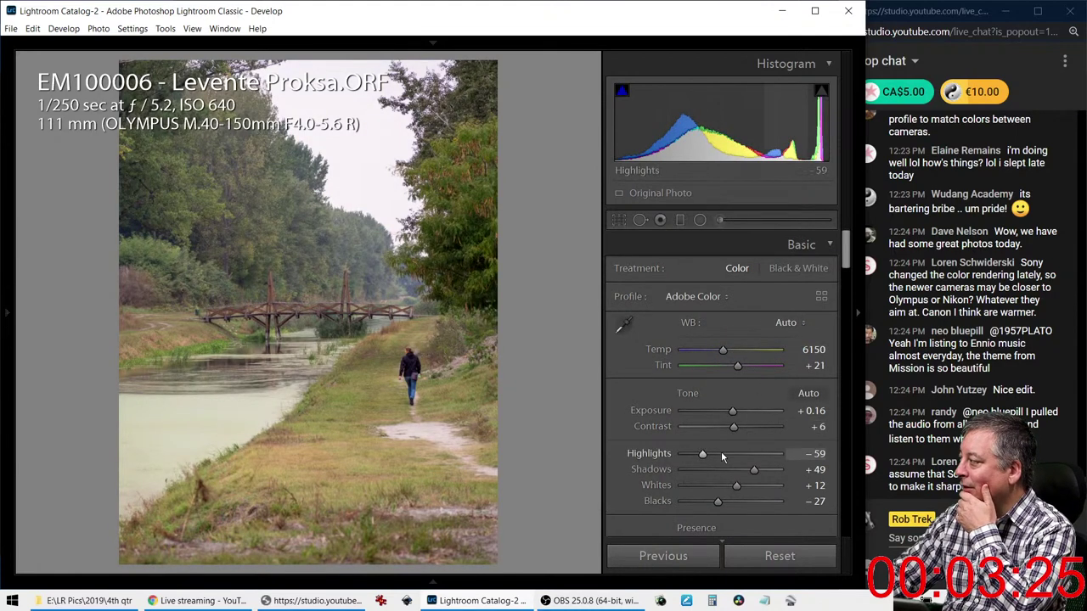
Set Highlights to -100, white balance Temp to 6107 and Exposure to -0.30
left_click_drag(704, 454, 679, 454)
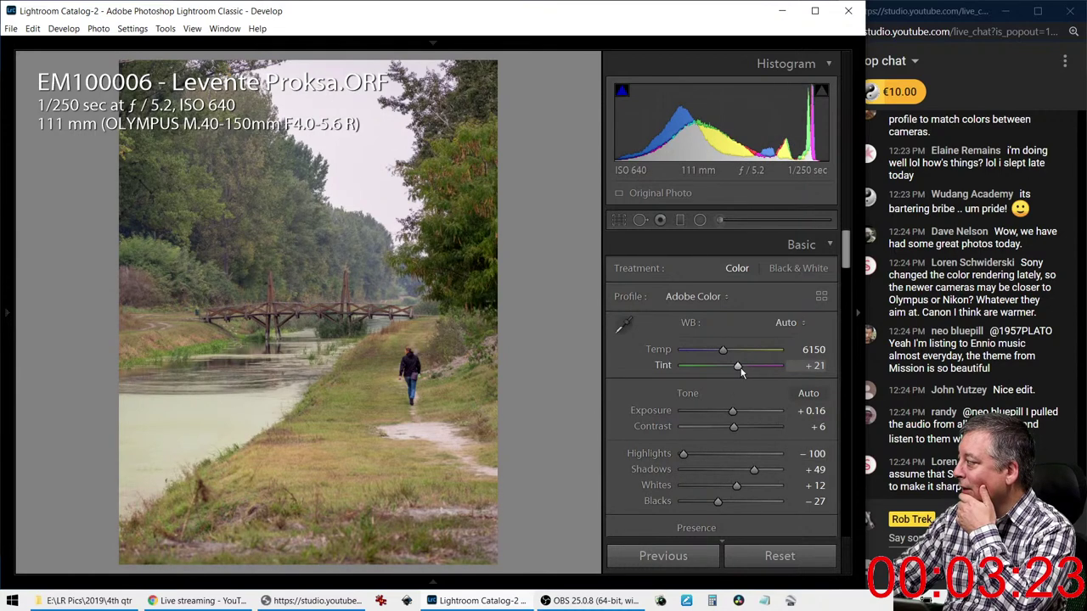
left_click_drag(723, 351, 721, 349)
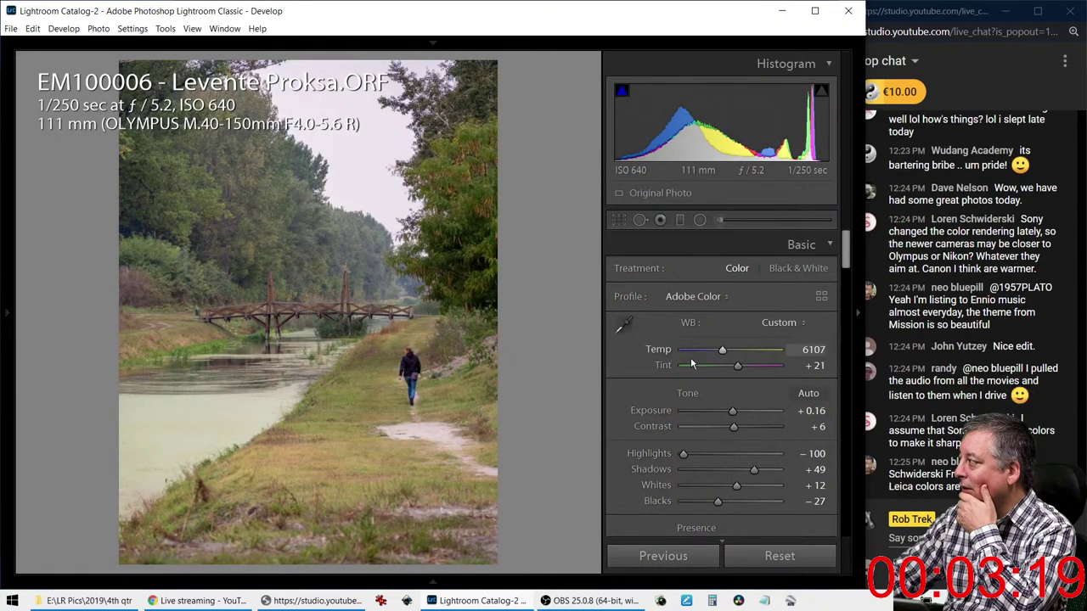
left_click_drag(732, 411, 728, 414)
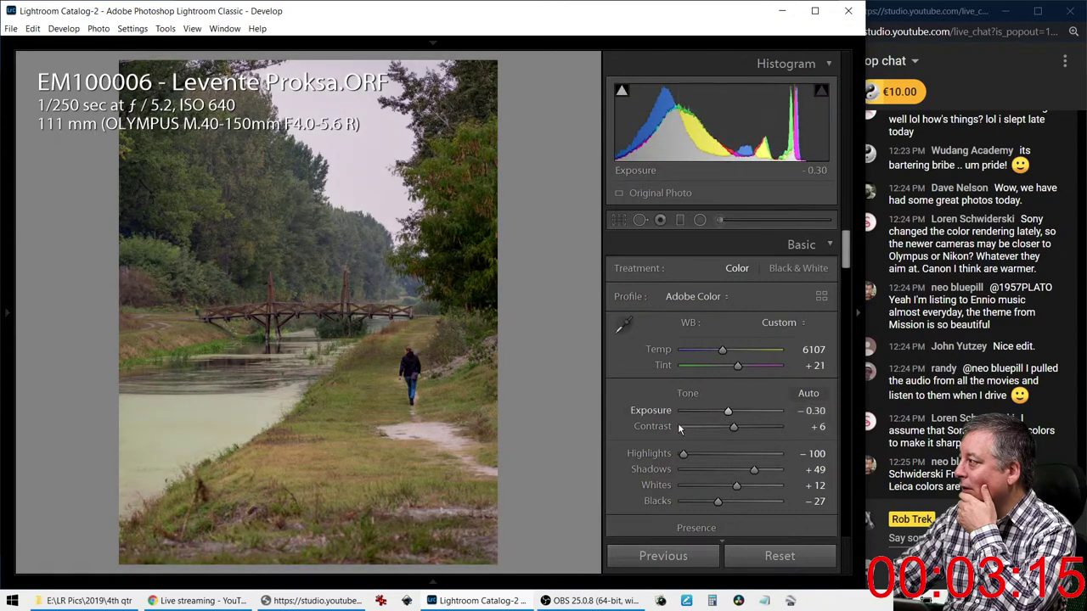
Set the Color noise reduction to 10 while viewing the walking figure enlarged
left_click(416, 348)
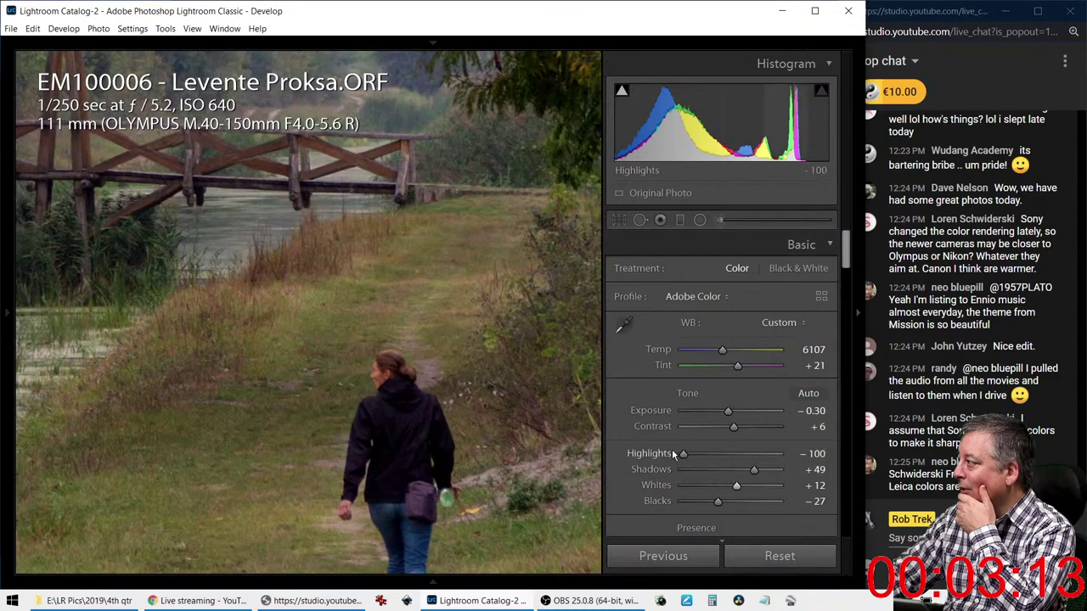
scroll(668, 444, "down", 10)
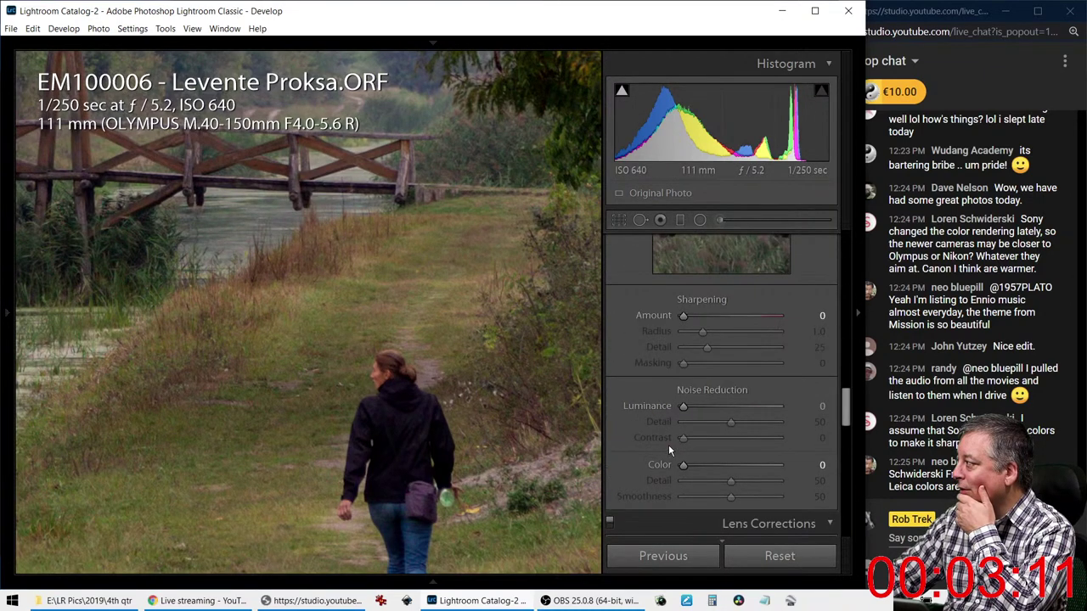
left_click_drag(682, 465, 693, 465)
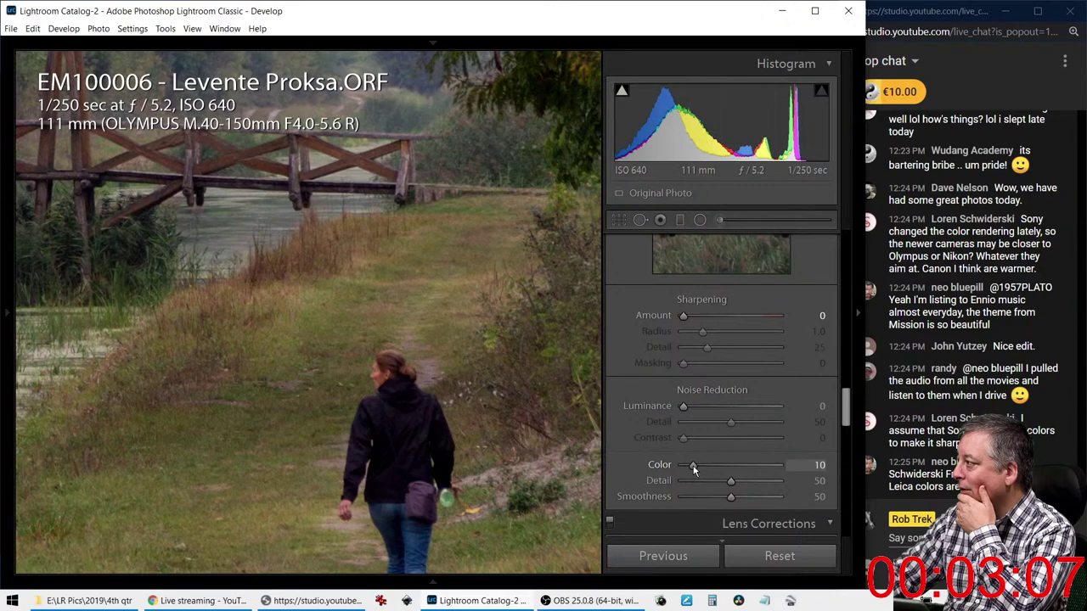
Sharpen the canal photo with Amount 72, Radius 0.9, Detail 6 and Masking 88
left_click_drag(686, 314, 741, 317)
left_click_drag(684, 363, 768, 366)
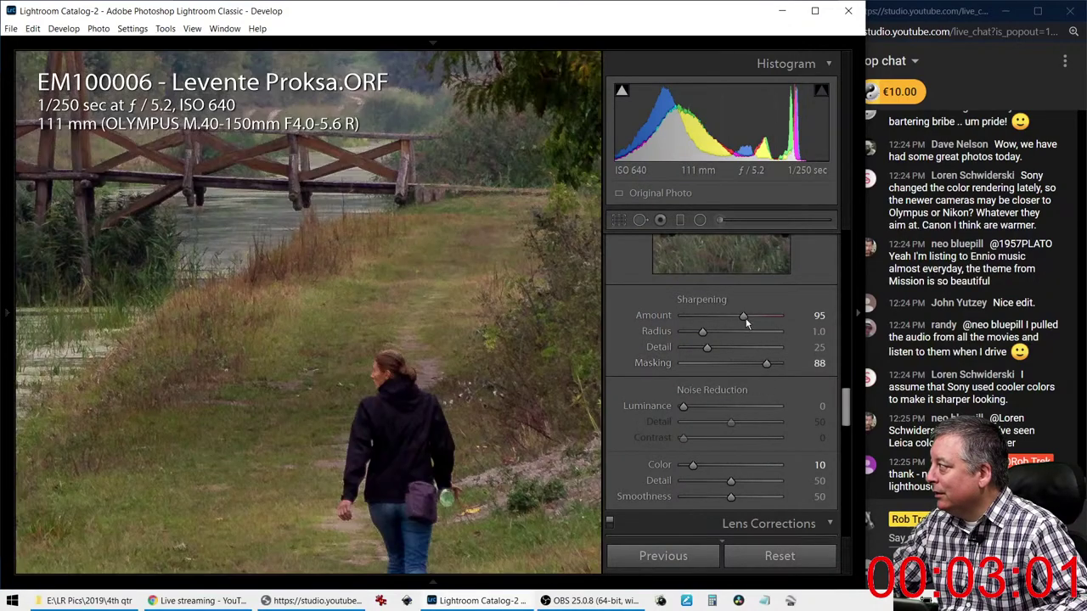
left_click_drag(744, 315, 728, 317)
left_click_drag(705, 351, 688, 347)
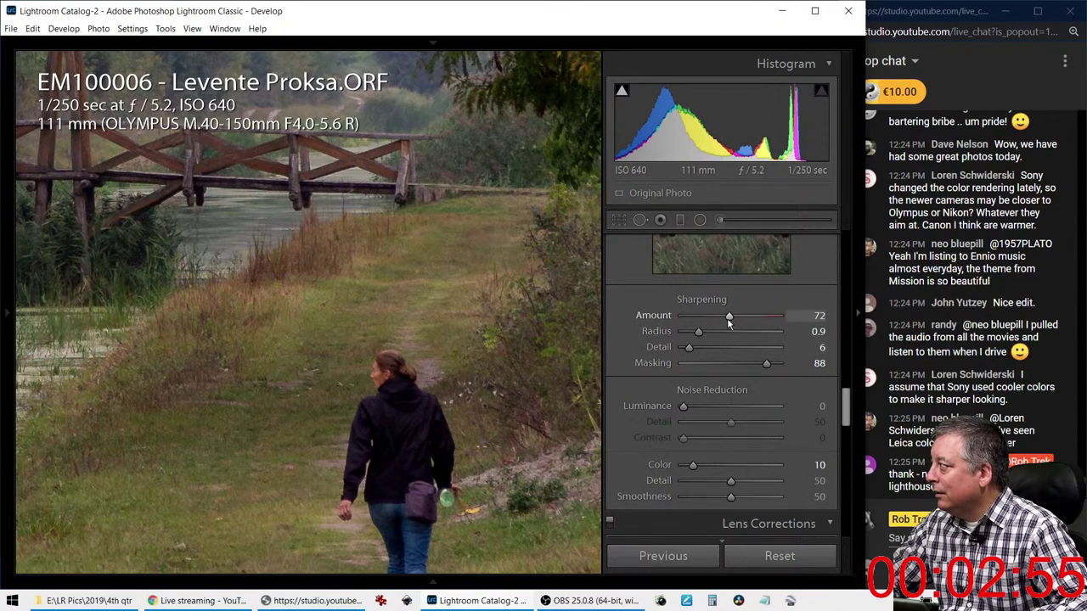
Inspect the wooden bridge up close and set the Sharpening Amount to 87
scroll(636, 360, "up", 3)
left_click(323, 283)
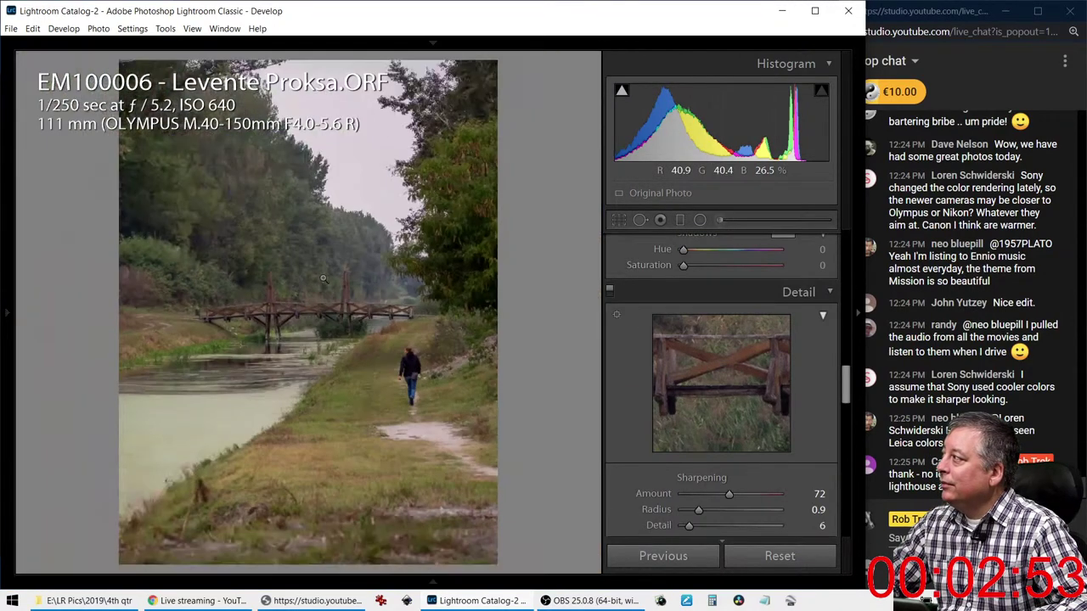
left_click(216, 187)
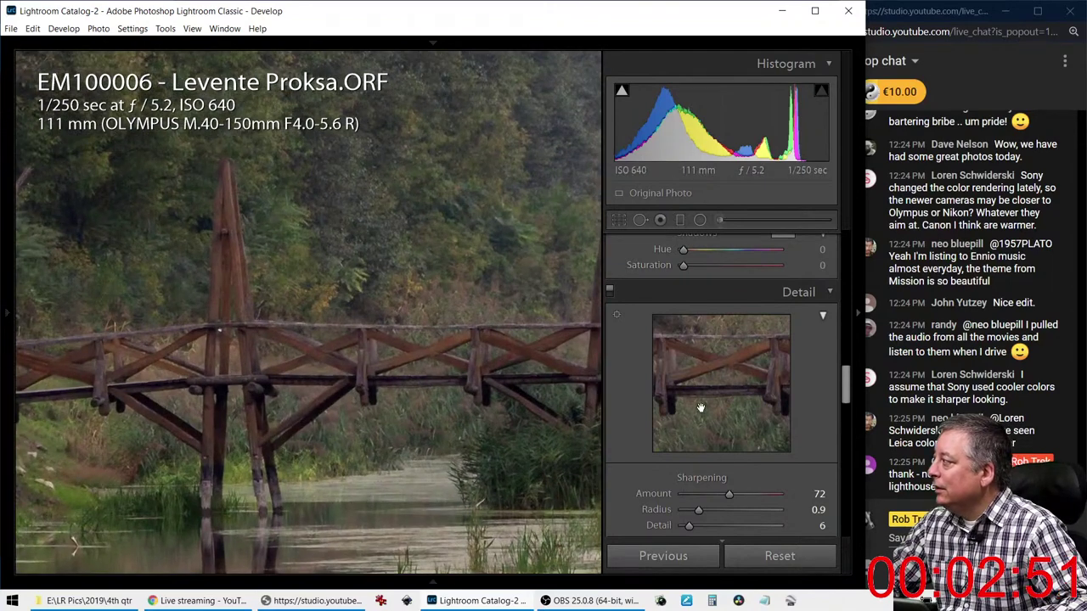
mouse_move(752, 495)
left_mouse_down()
mouse_move(766, 499)
mouse_move(739, 497)
left_mouse_up()
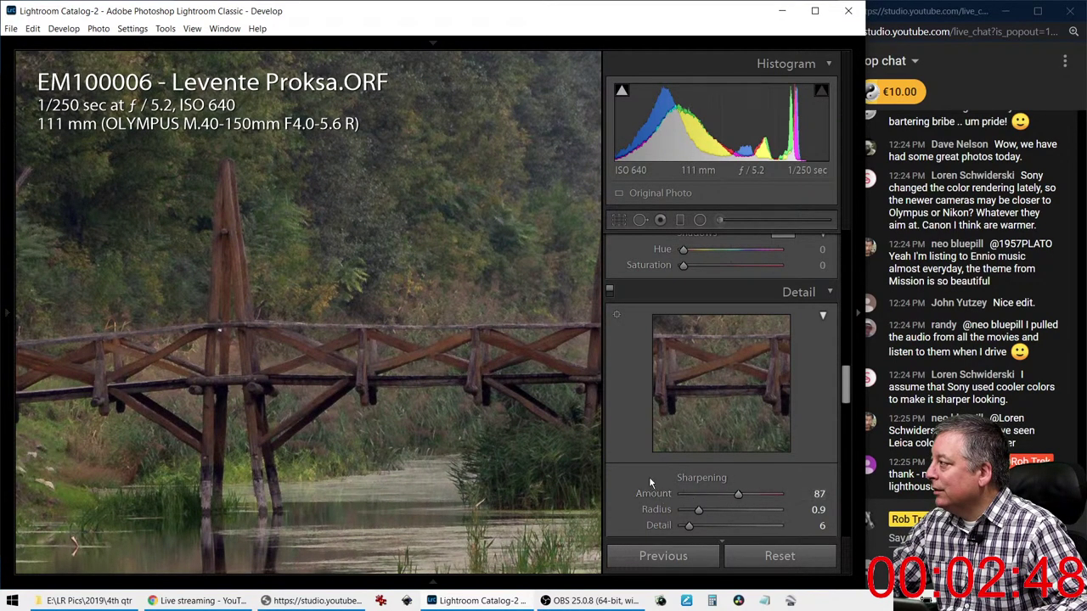
Set Vibrance to -68 and Saturation to +85 for the whole canal photo, comparing opposite extremes of both settings
left_click(530, 349)
scroll(610, 350, "up", 10)
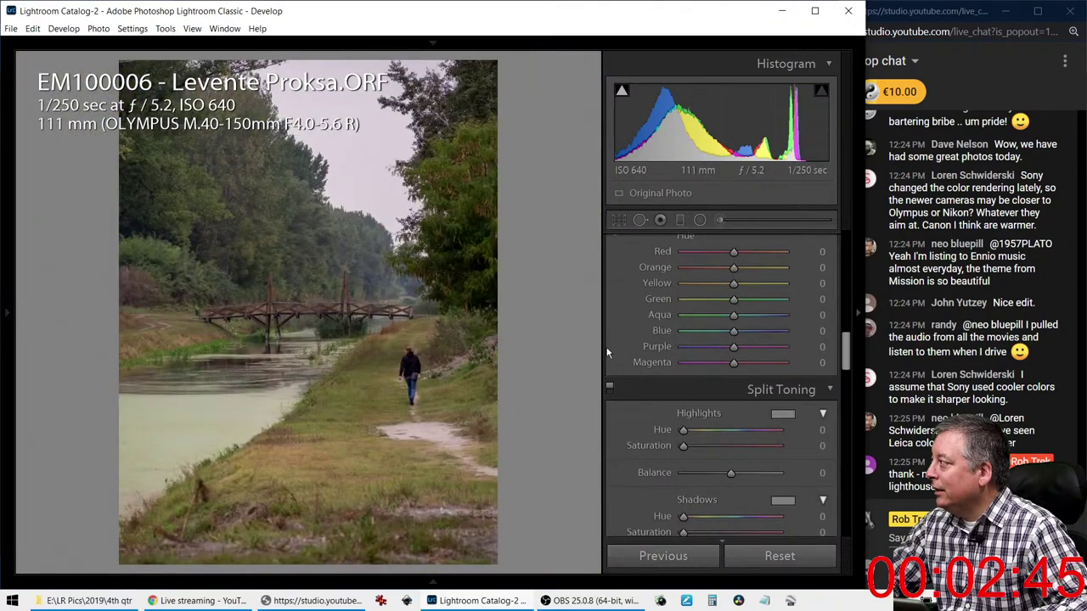
scroll(608, 354, "up", 4)
scroll(610, 358, "down", 3)
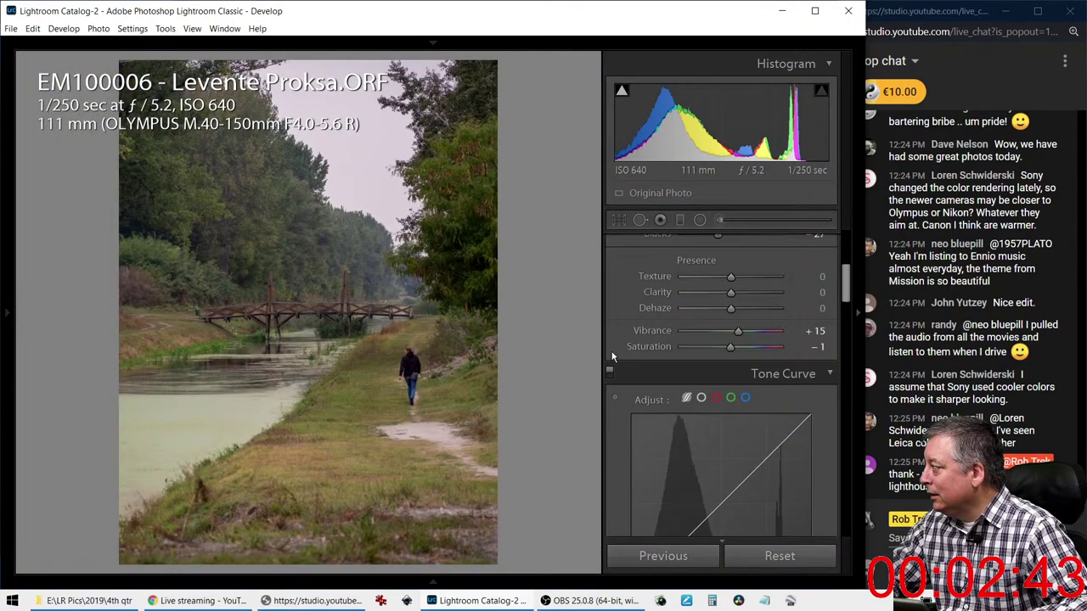
left_click_drag(741, 334, 769, 348)
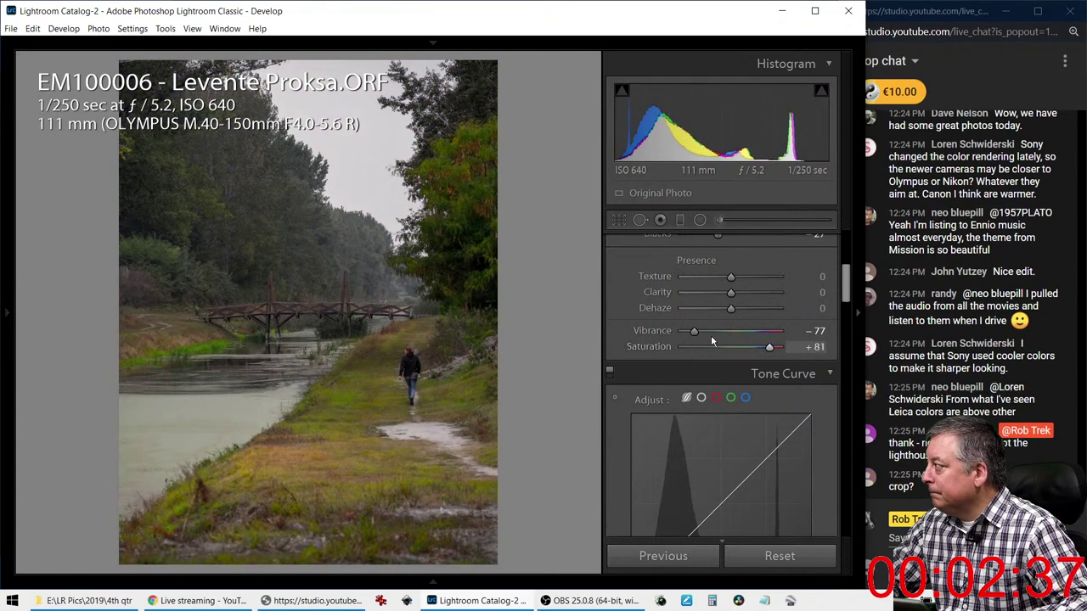
left_click_drag(693, 330, 704, 330)
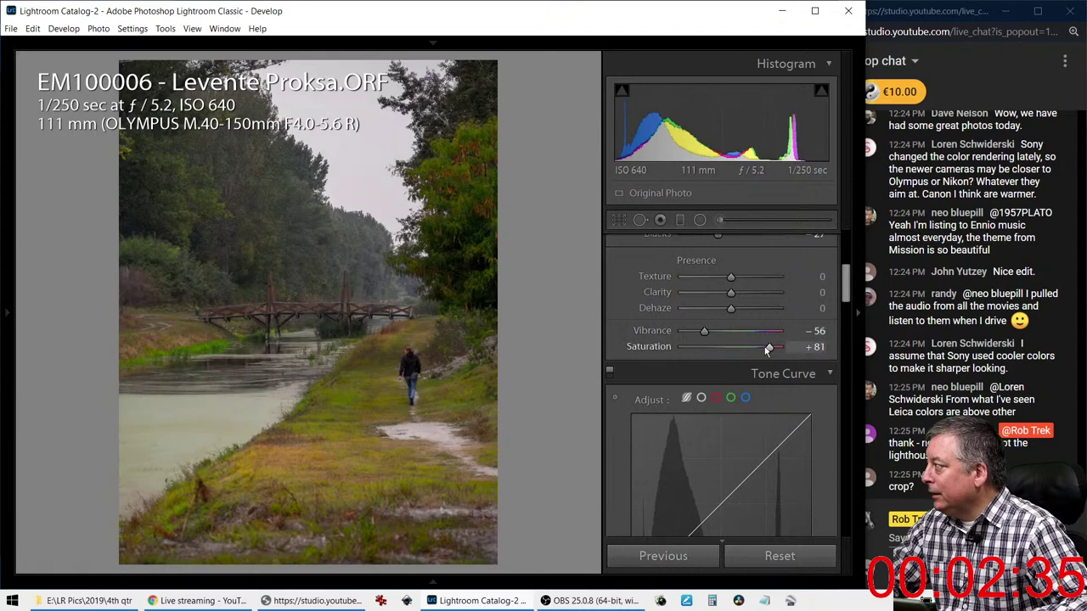
mouse_move(769, 347)
left_mouse_down()
mouse_move(688, 346)
mouse_move(778, 330)
left_mouse_up()
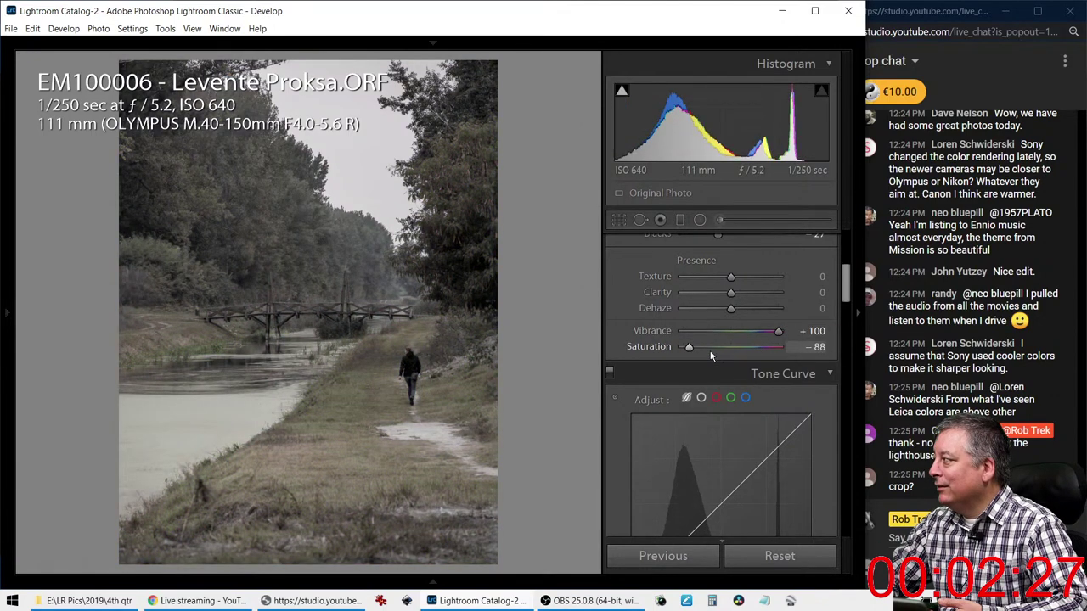
mouse_move(688, 348)
left_mouse_down()
mouse_move(766, 347)
mouse_move(693, 331)
left_mouse_up()
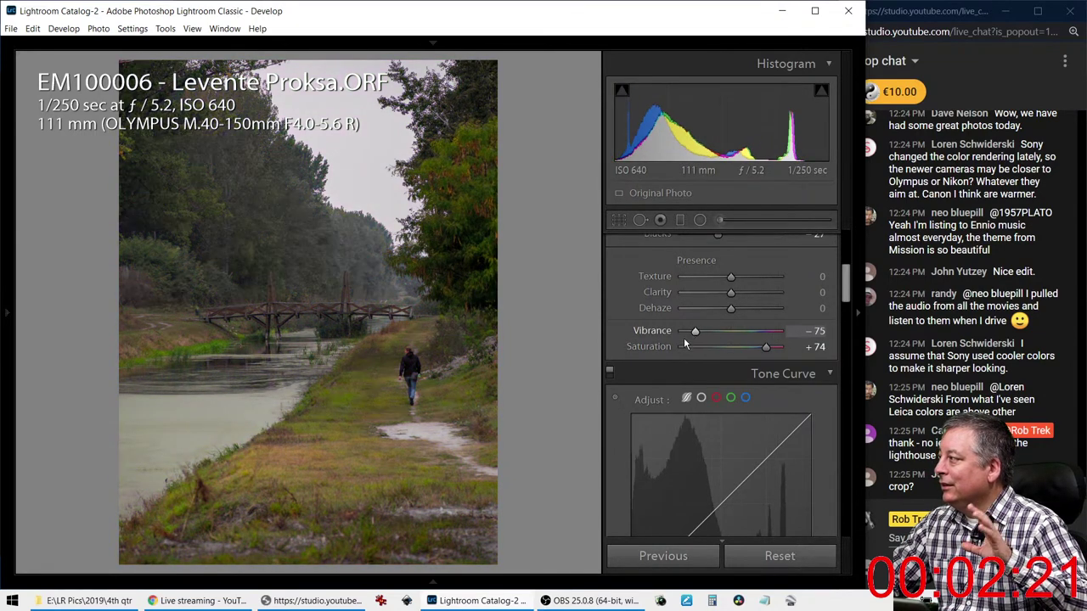
left_click_drag(763, 345, 769, 347)
left_click_drag(693, 332, 697, 330)
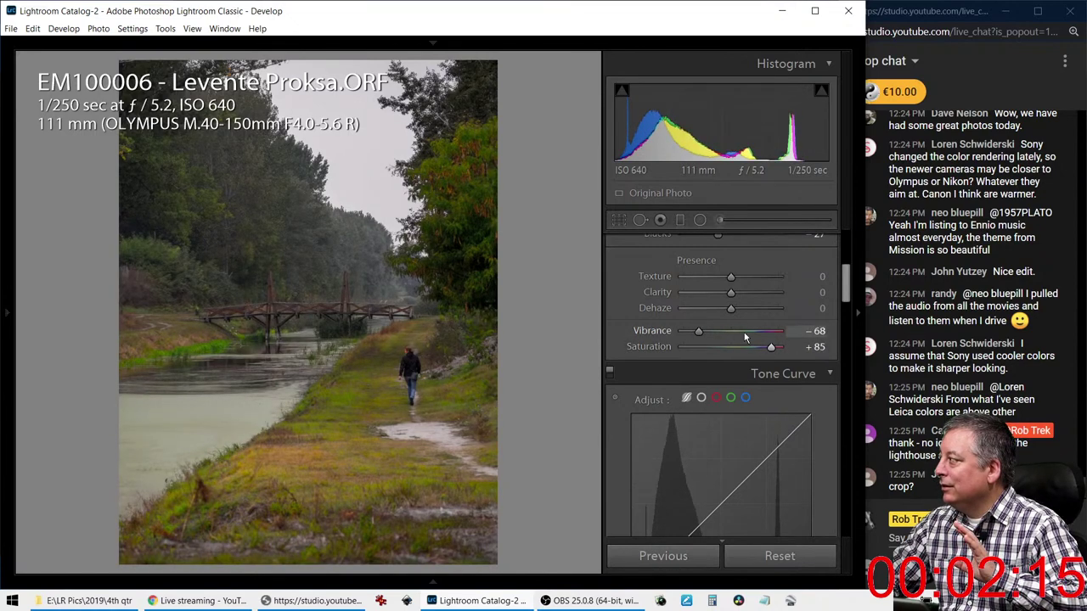
Set the canal photo's Texture to -43, Clarity to +24 and Dehaze to +13
left_click_drag(730, 278, 734, 311)
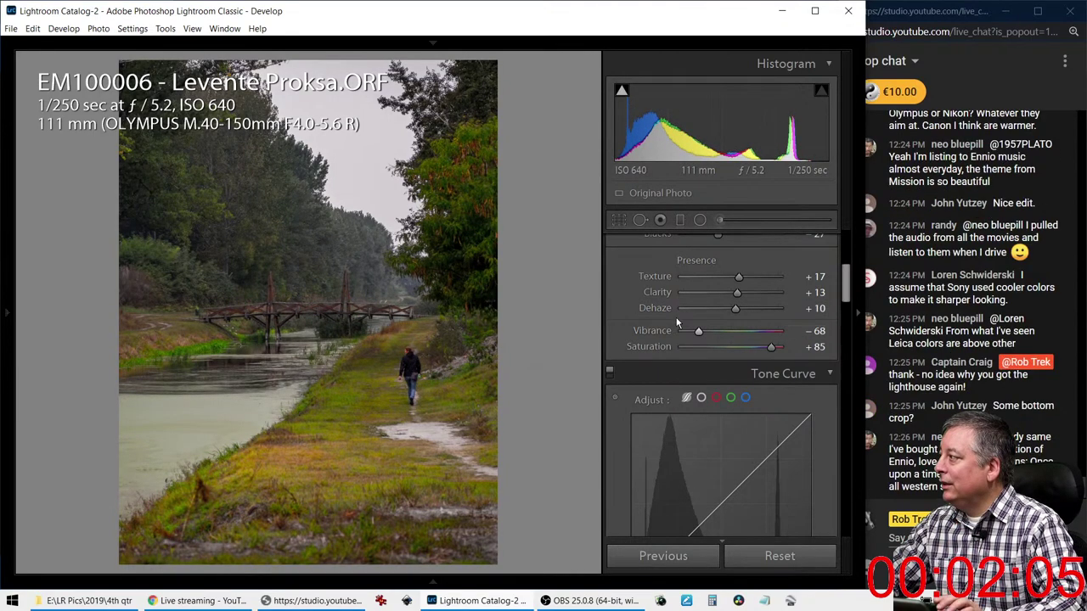
scroll(662, 289, "up", 3)
scroll(670, 311, "down", 3)
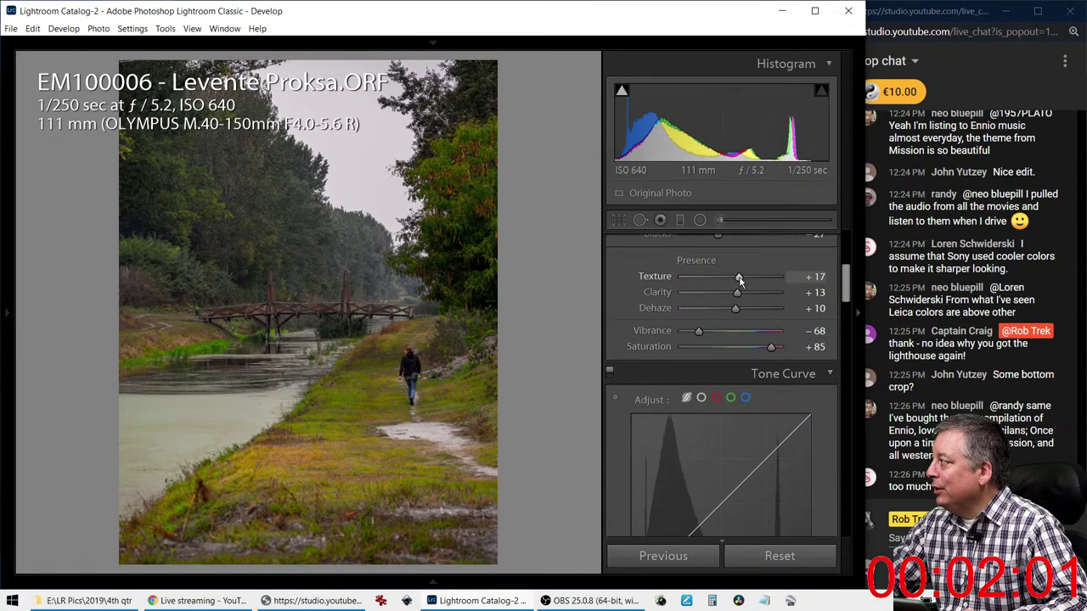
left_click_drag(736, 280, 693, 278)
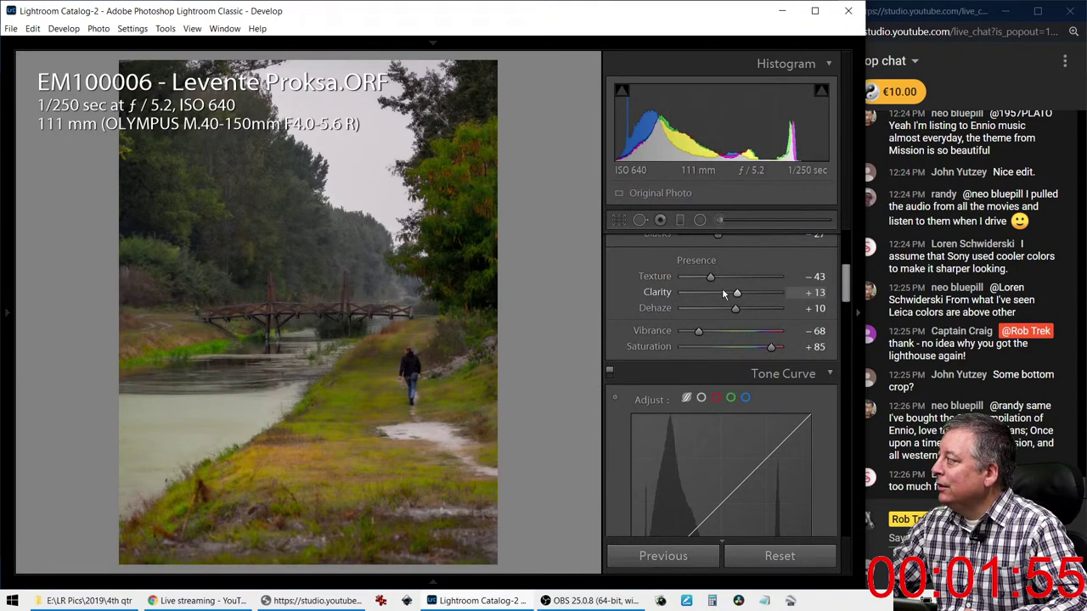
left_click_drag(737, 294, 738, 311)
Draw a large radial filter over the sky between the trees, tilting and widening it to cover the opening
scroll(653, 287, "up", 5)
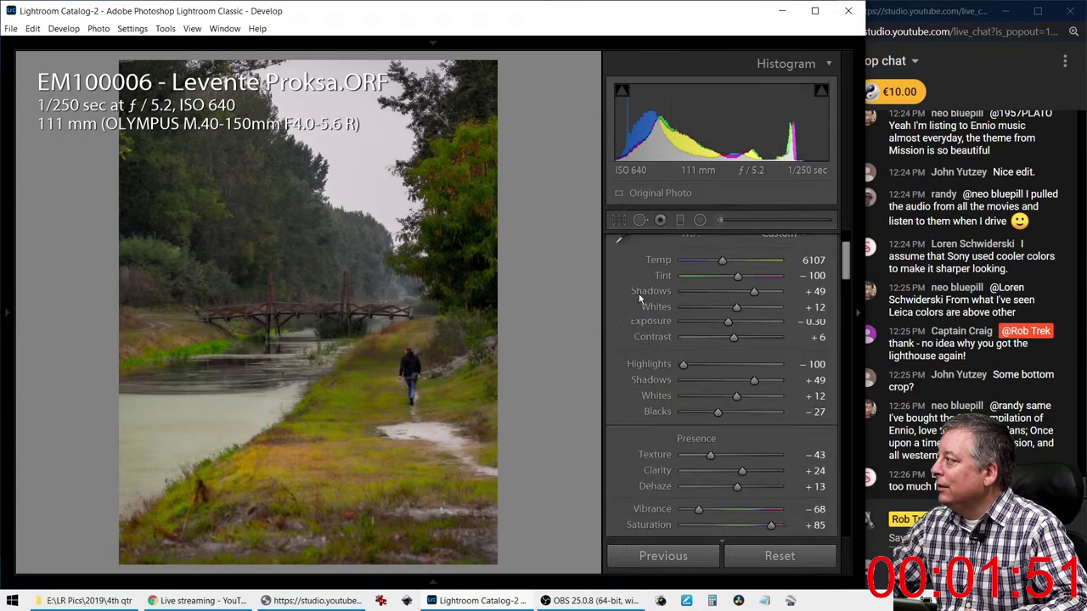
left_click(700, 220)
mouse_move(331, 126)
left_mouse_down()
mouse_move(383, 198)
mouse_move(458, 216)
mouse_move(425, 289)
left_mouse_up()
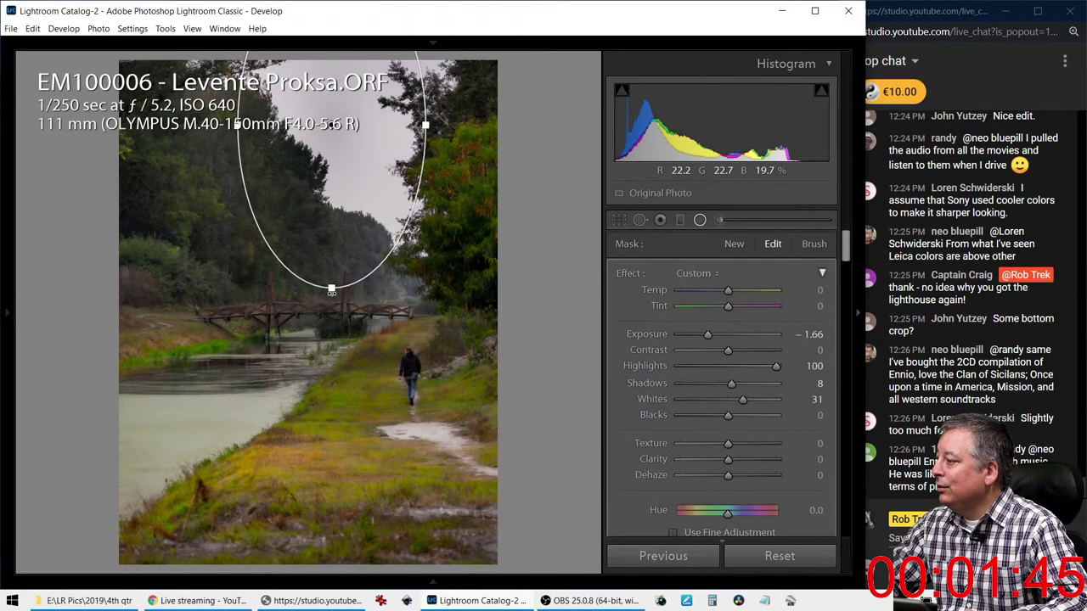
left_click_drag(334, 291, 389, 259)
left_click_drag(376, 191, 387, 190)
left_click_drag(255, 165, 235, 172)
Reset the radial filter's effect settings and cool the sky with Temp -73 and Highlights -58
left_click_drag(707, 335, 663, 337)
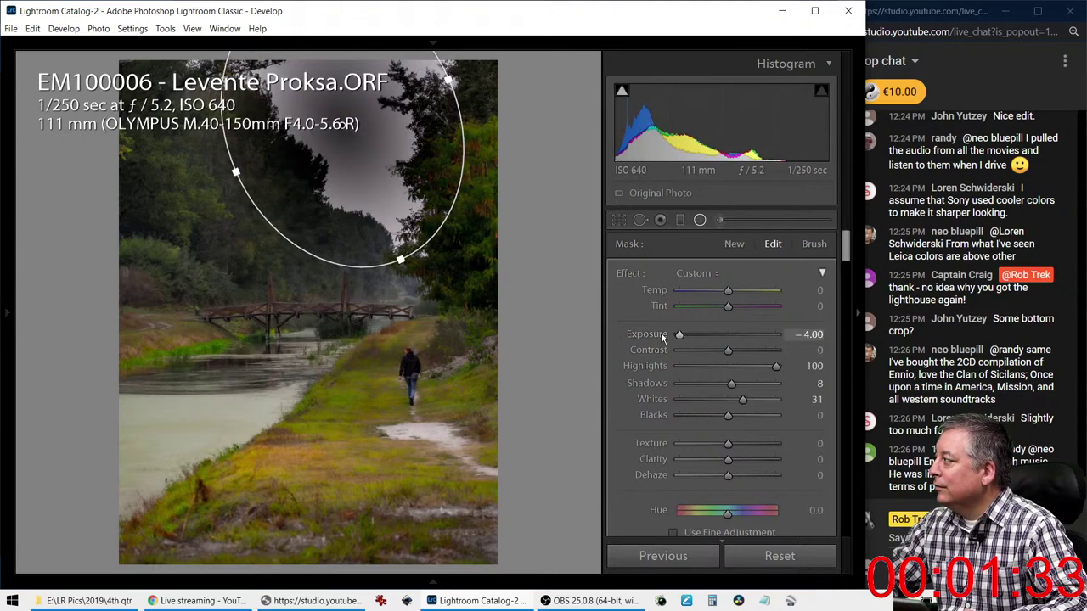
double_click(636, 275)
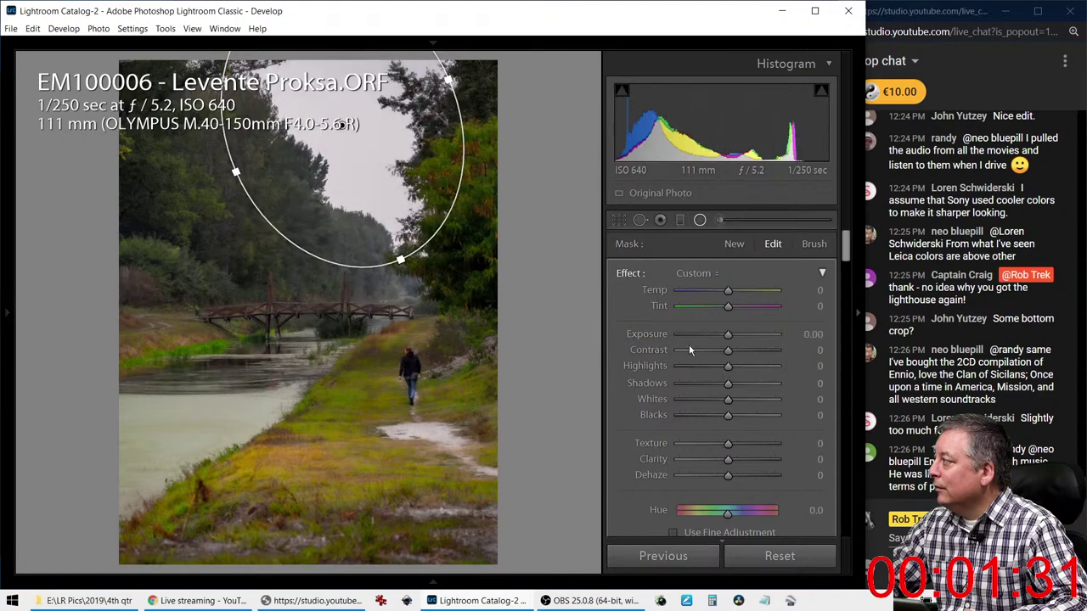
left_click_drag(728, 291, 691, 289)
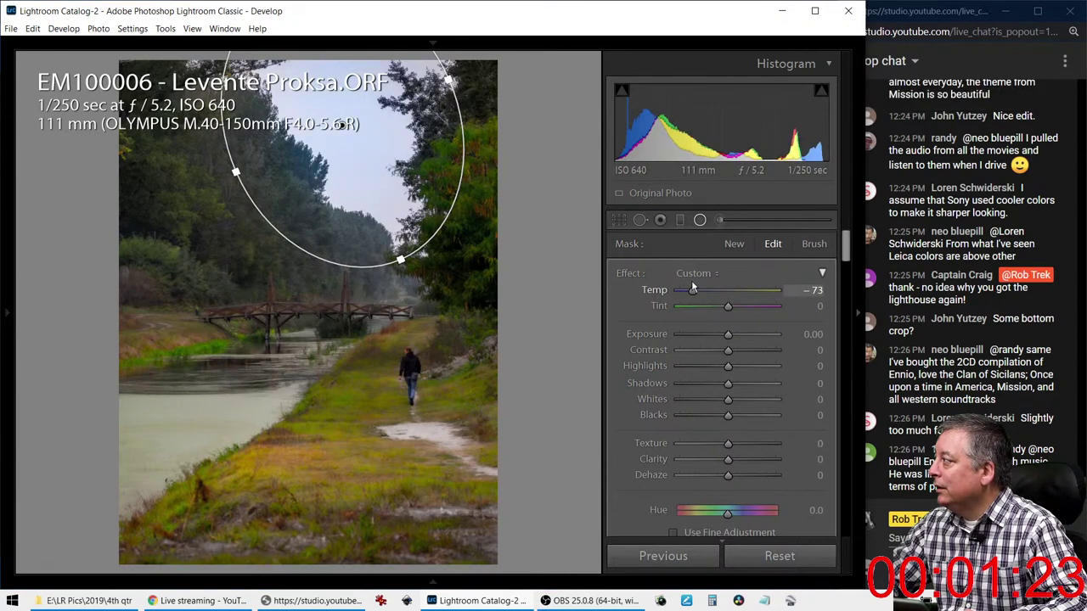
left_click_drag(727, 369, 699, 365)
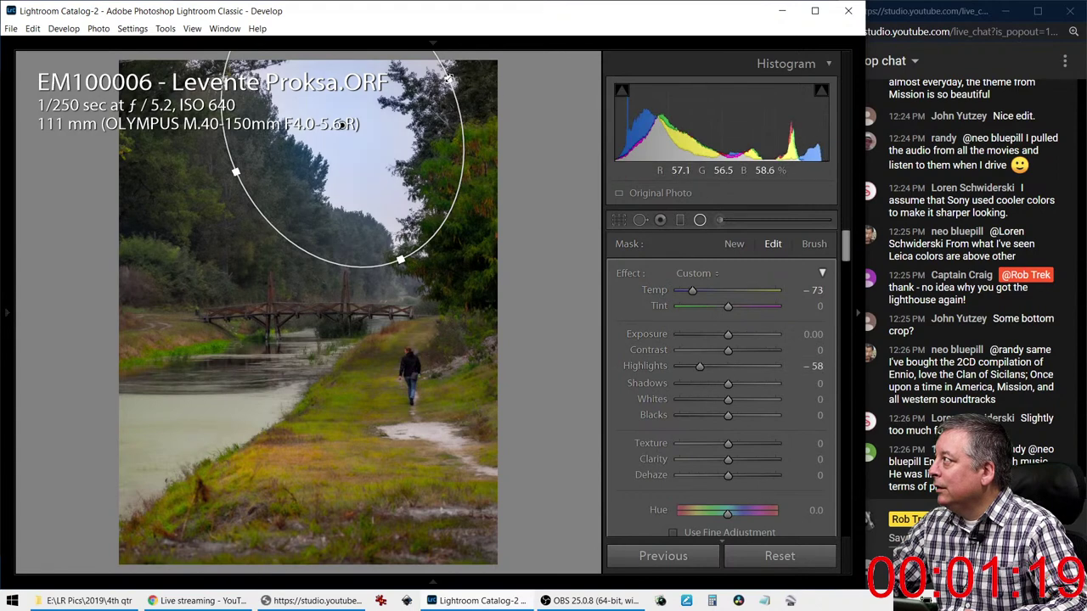
Paint the upper sky beside the trees with a new adjustment brush using only Temp -59
key("Delete")
double_click(637, 274)
left_click_drag(727, 291, 699, 290)
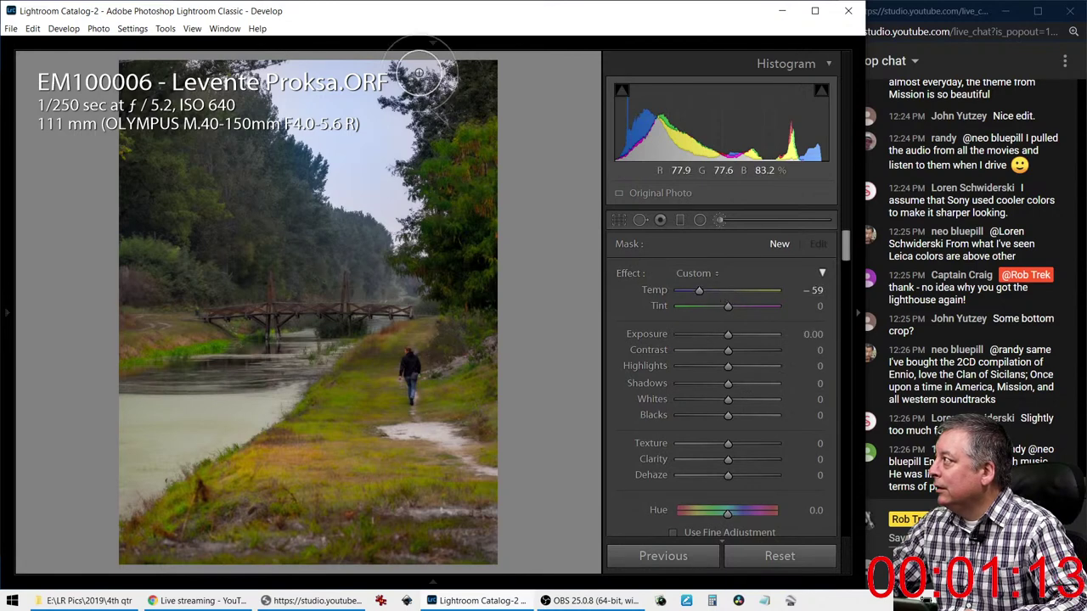
left_click(286, 50)
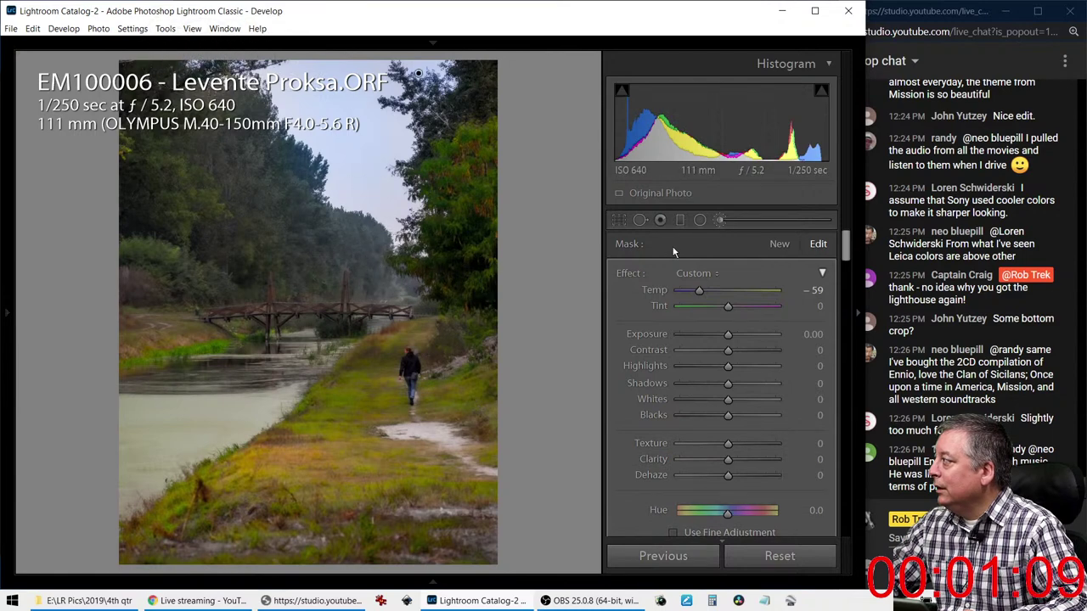
left_click(773, 246)
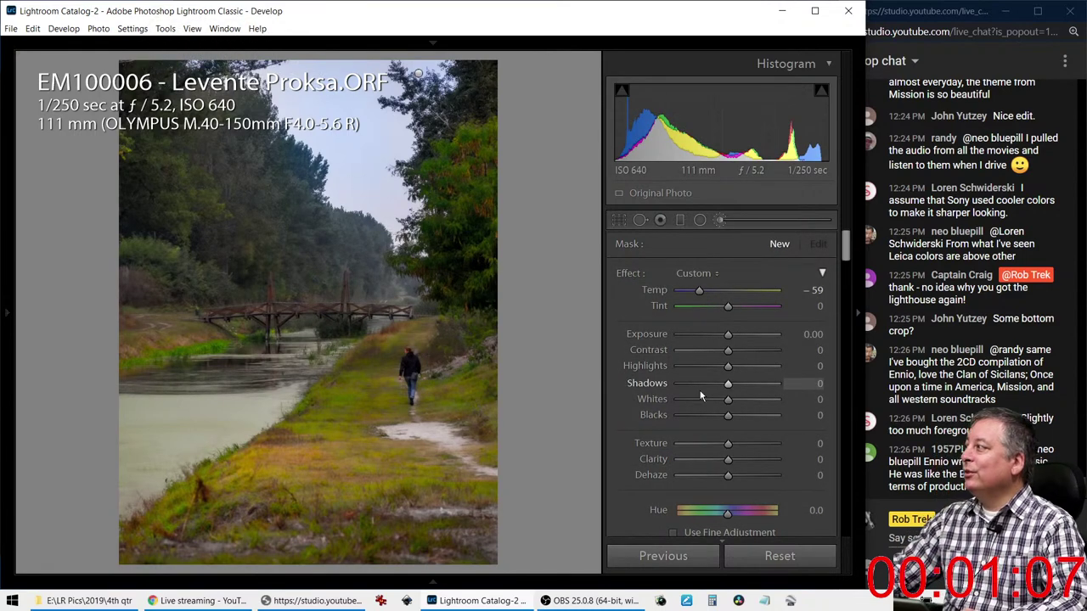
left_click(721, 220)
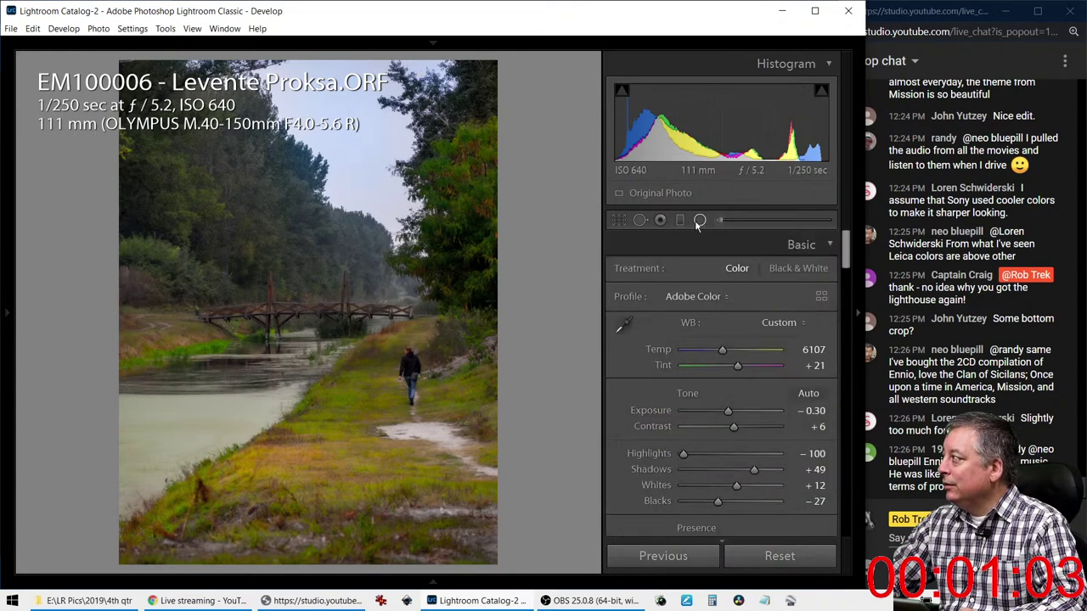
Erase the sky radial filter's effect from the surrounding trees with its mask brush and Auto Mask enabled
left_click(635, 220)
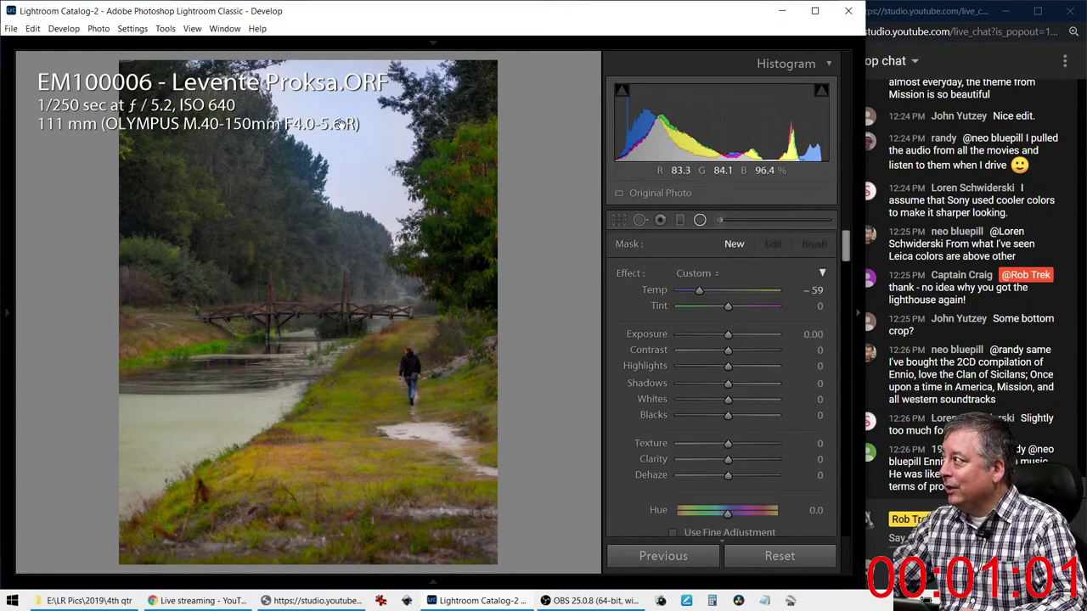
left_click_drag(339, 124, 380, 222)
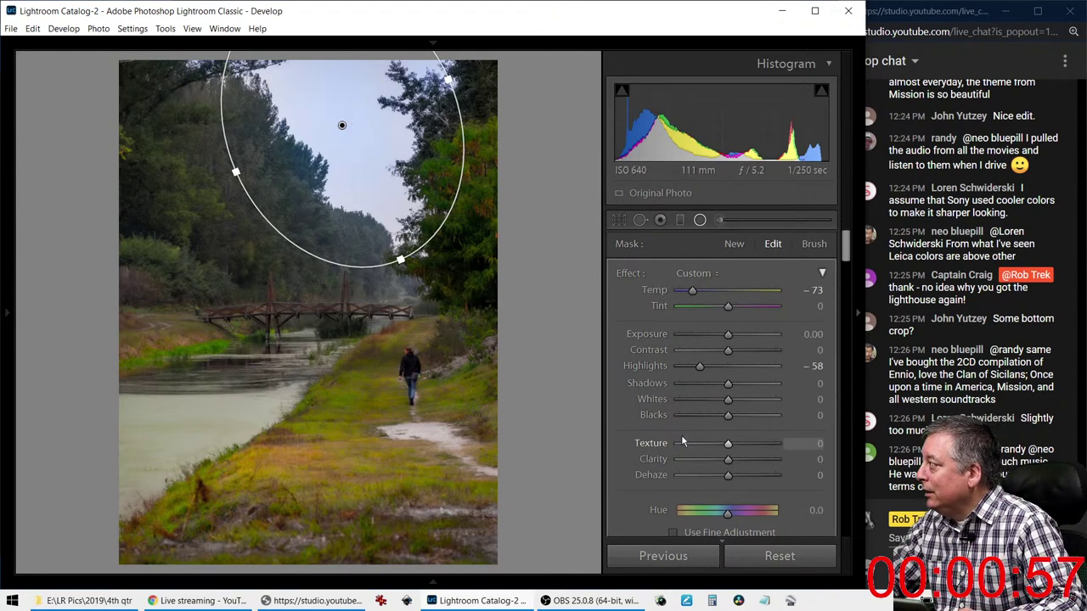
left_click(812, 244)
scroll(637, 386, "down", 5)
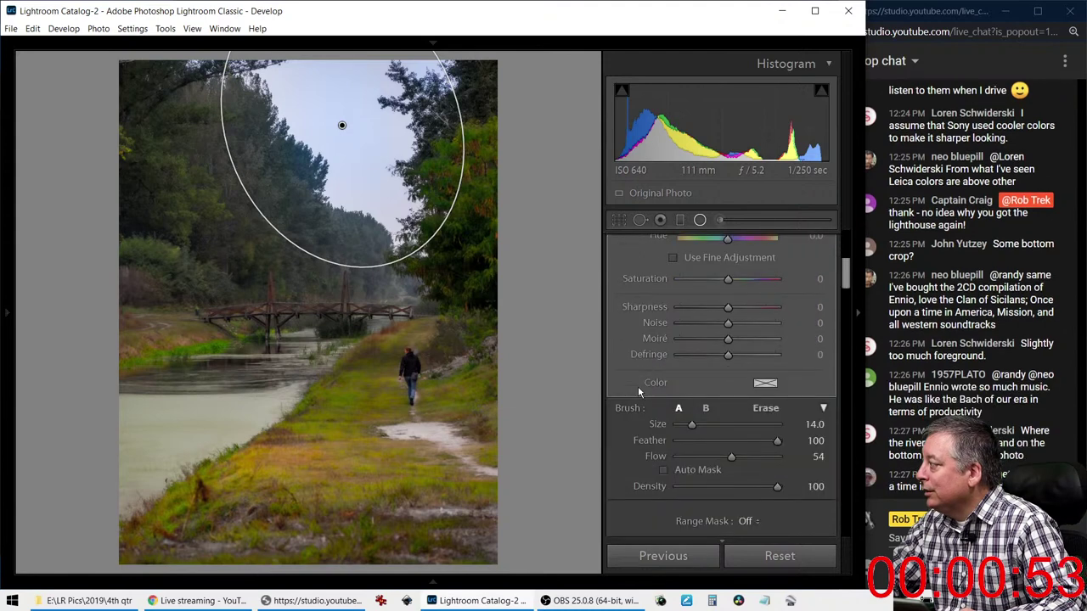
left_click(764, 408)
scroll(251, 194, "up", 5)
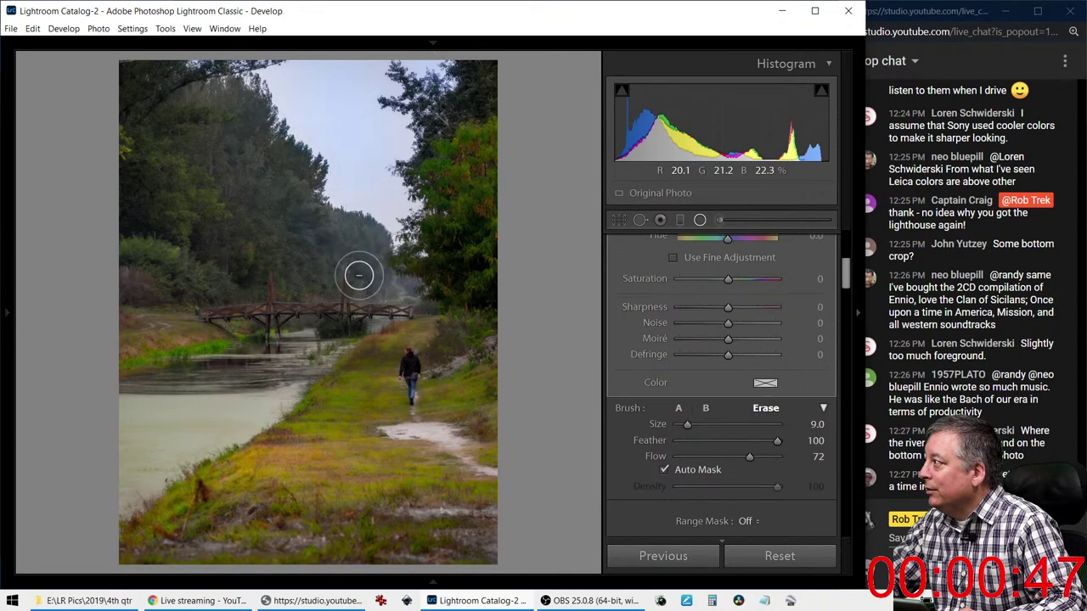
left_click(699, 220)
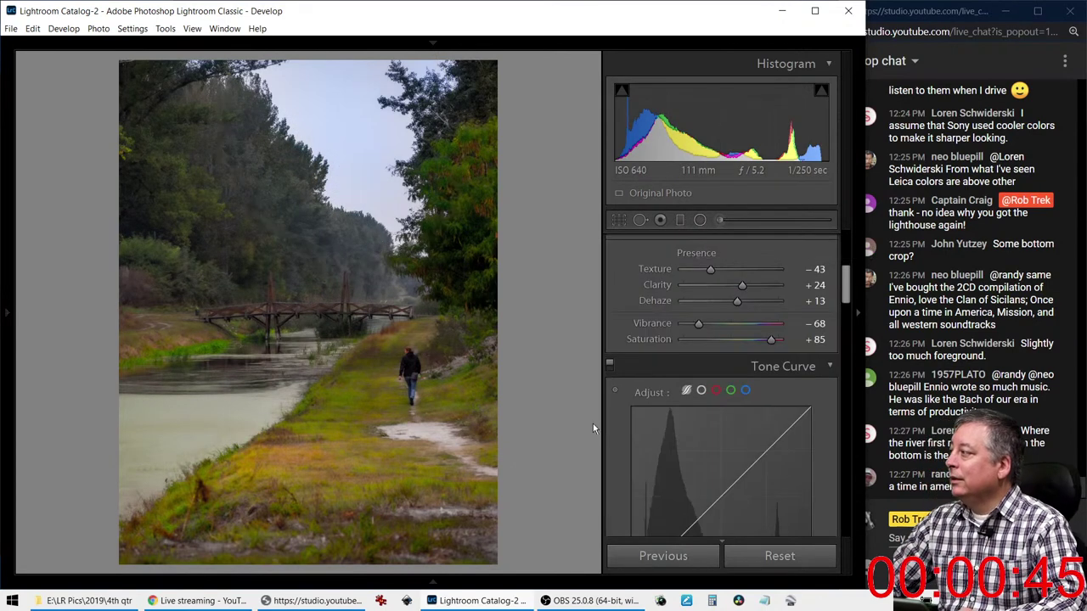
Crop the photo at its original aspect ratio, cutting the dark foreground and placing the walker near the lower-right thirds intersection
key("r")
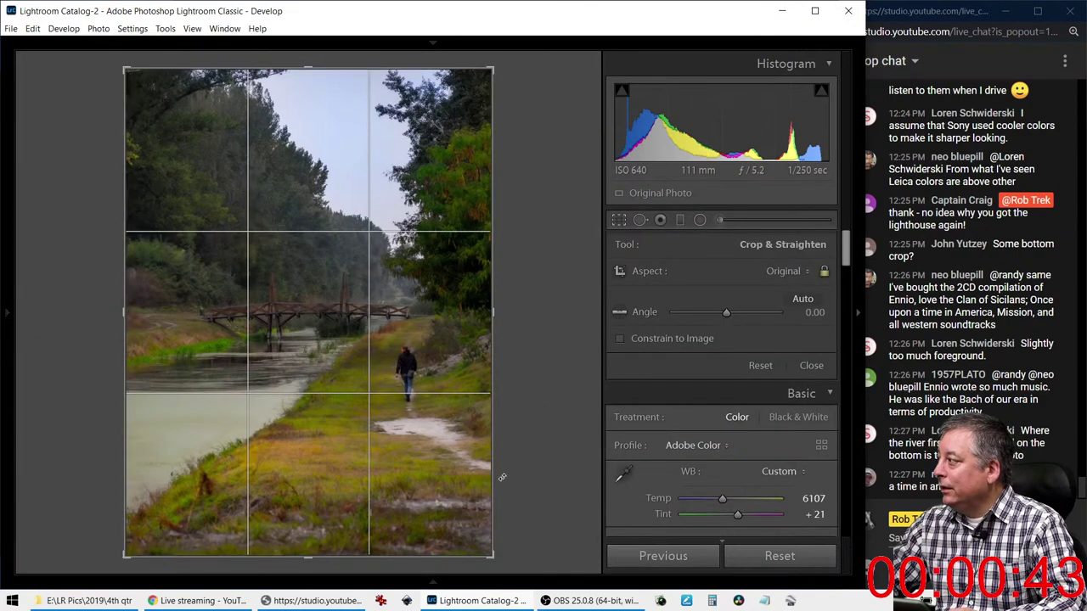
left_click_drag(309, 557, 306, 521)
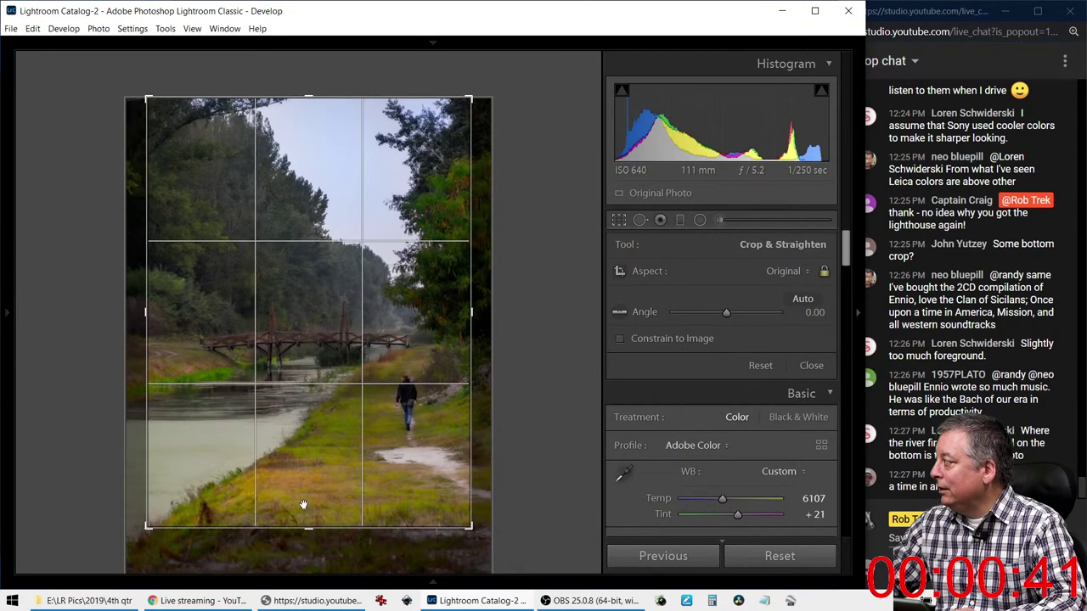
left_click_drag(307, 472, 286, 467)
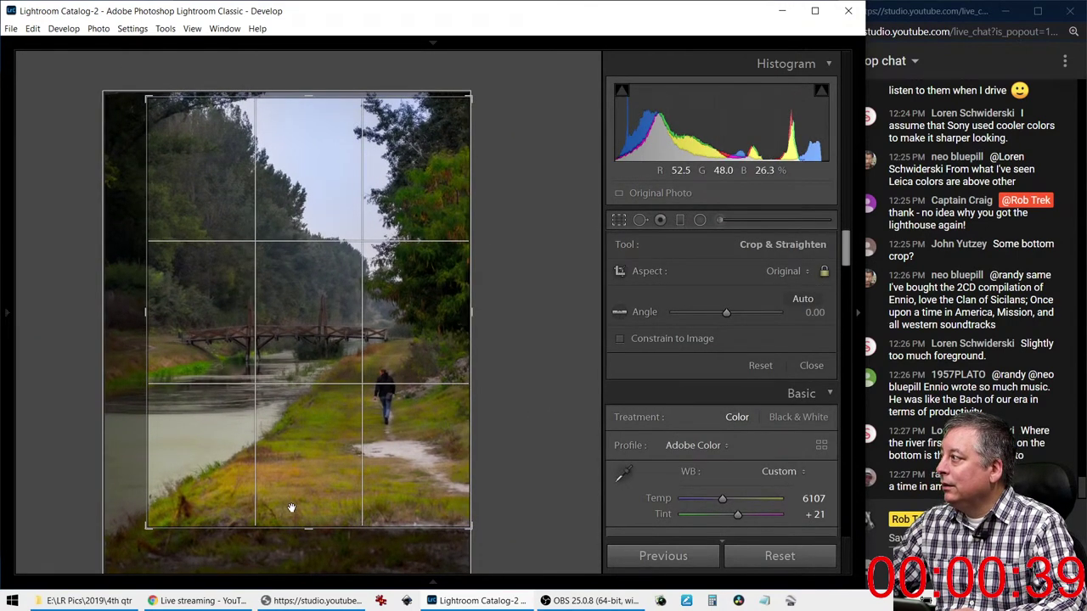
left_click_drag(307, 527, 307, 519)
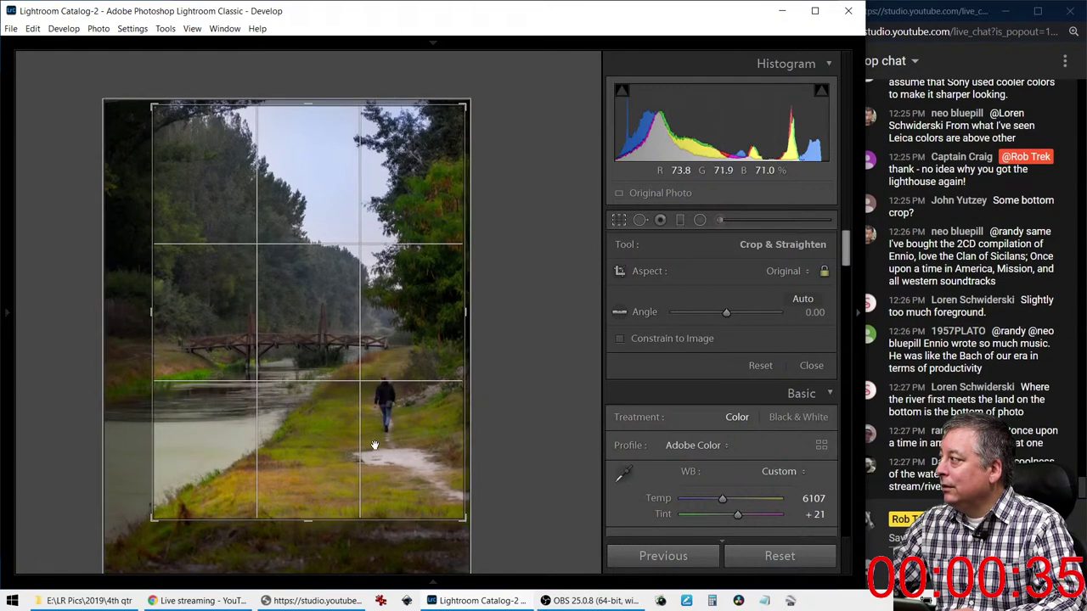
left_click_drag(375, 445, 384, 441)
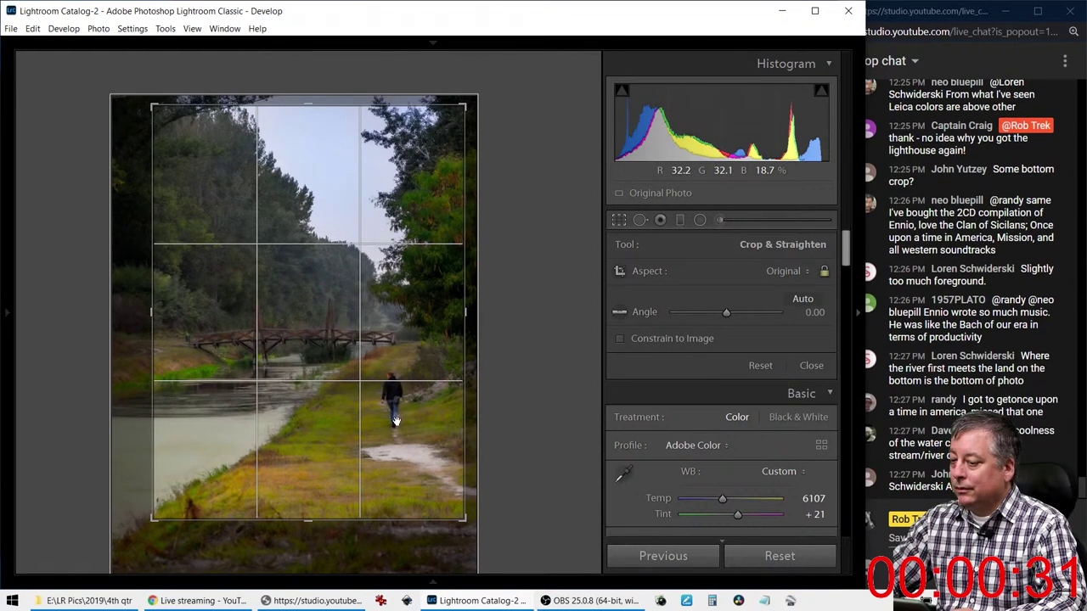
key("Return")
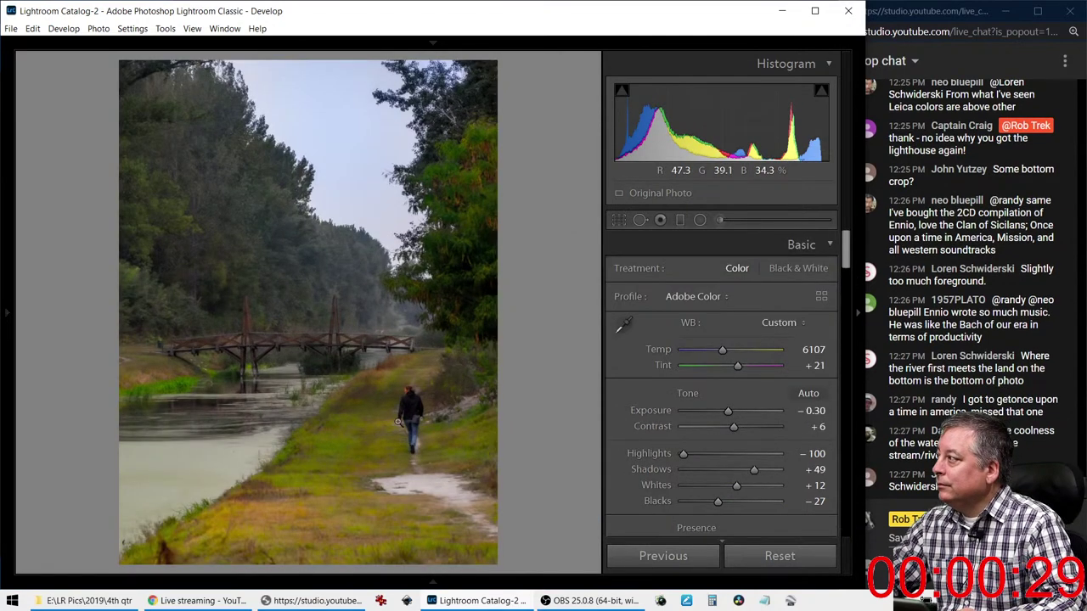
Tighten the crop slightly further to remove more of the grass along the photo's bottom edge
key("r")
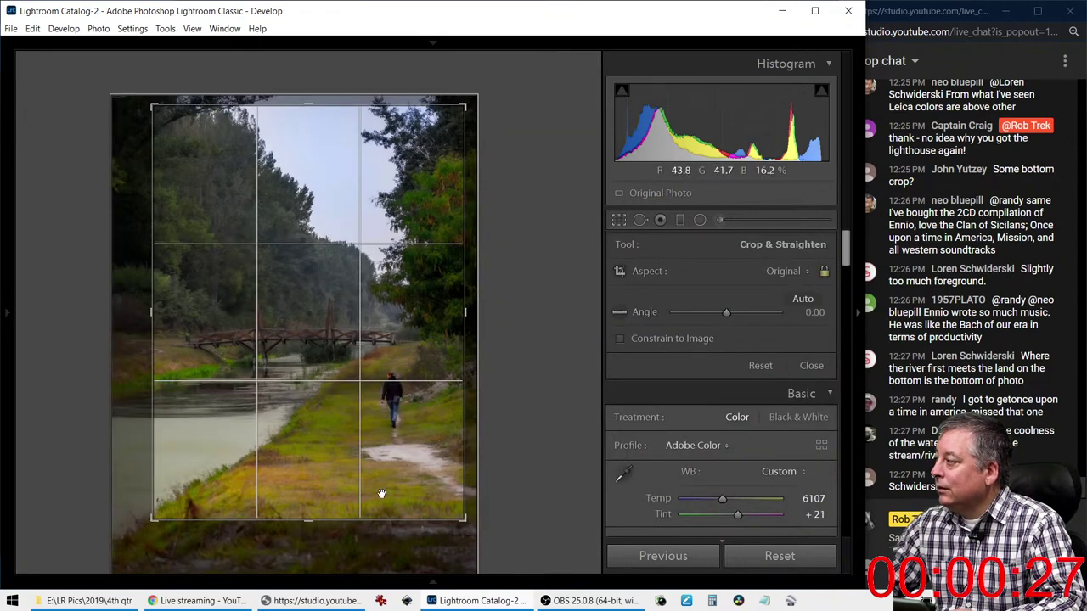
left_click_drag(310, 516, 314, 508)
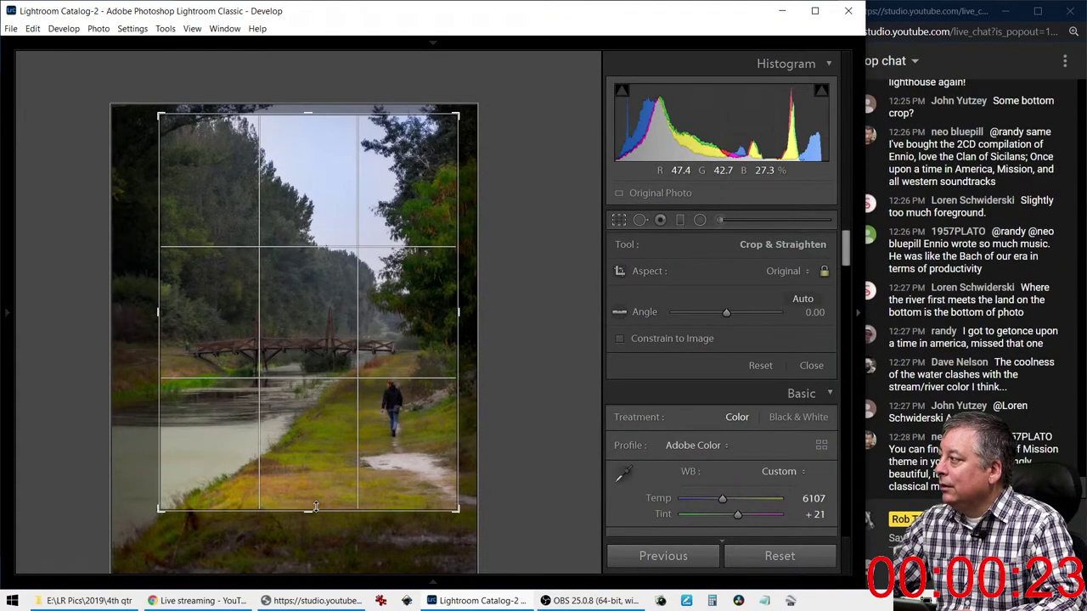
key("Return")
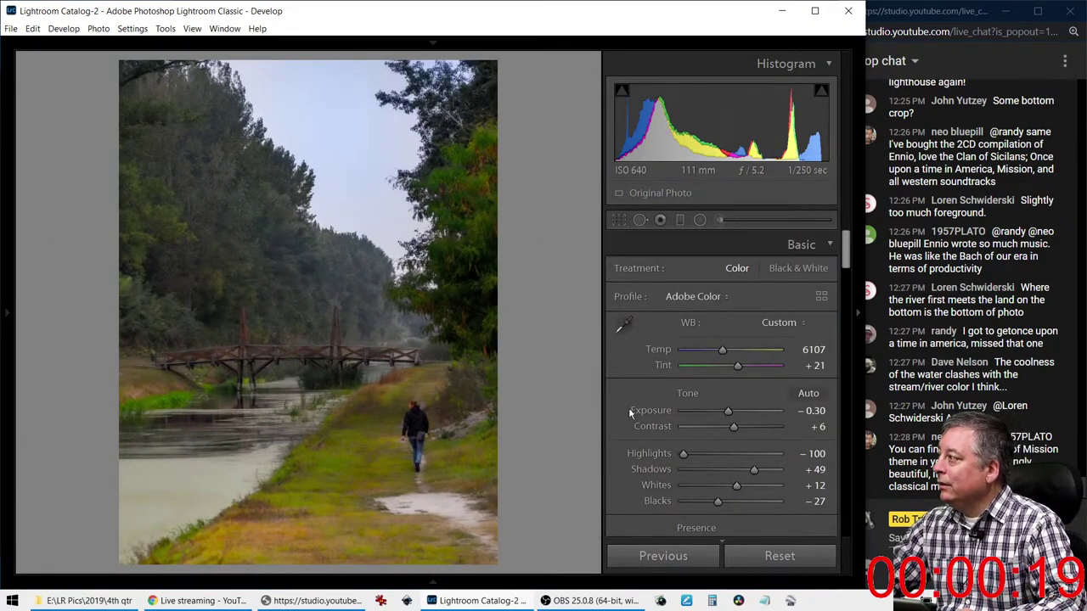
scroll(645, 423, "down", 2)
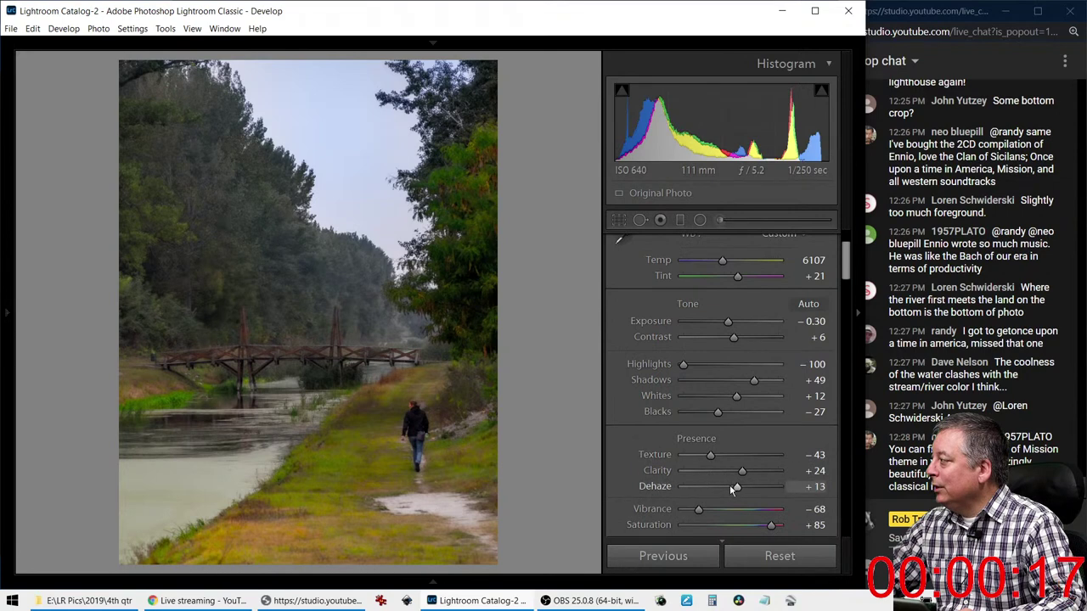
Set Dehaze to +49, Blacks to +8 and Shadows to +68 on the canal footpath photo
left_click_drag(736, 488, 760, 490)
left_click_drag(718, 413, 763, 383)
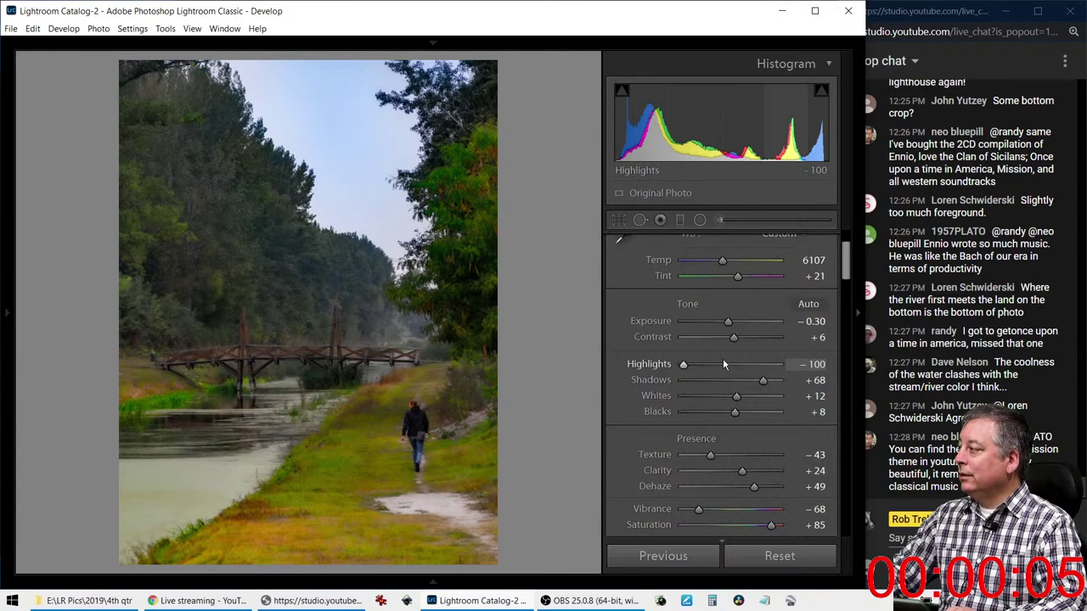
Compare the canal footpath photo's before and after versions side by side at an enlarged size
key("y")
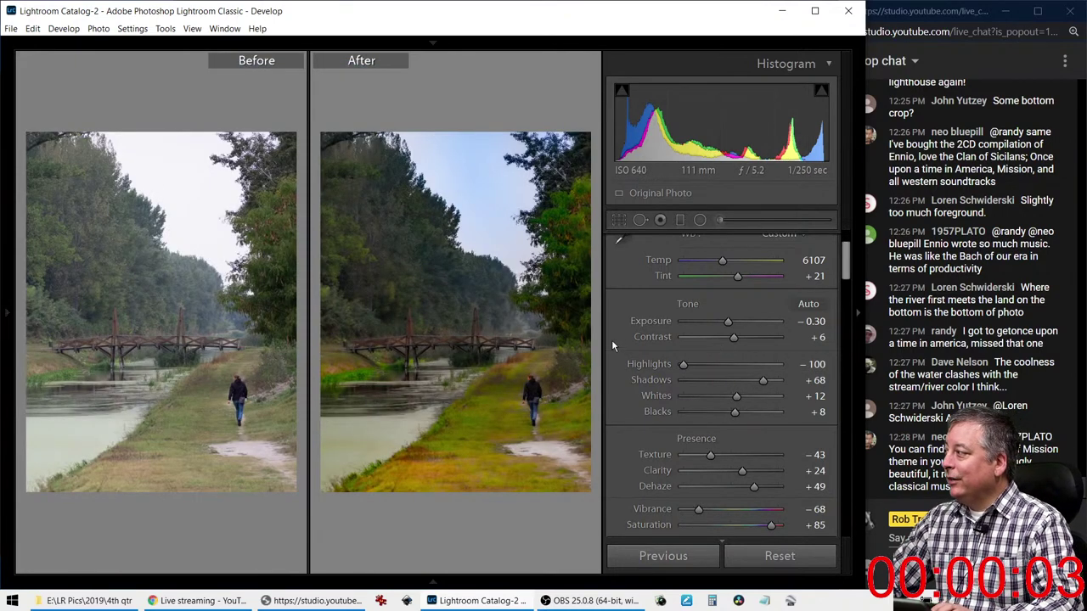
key("Tab")
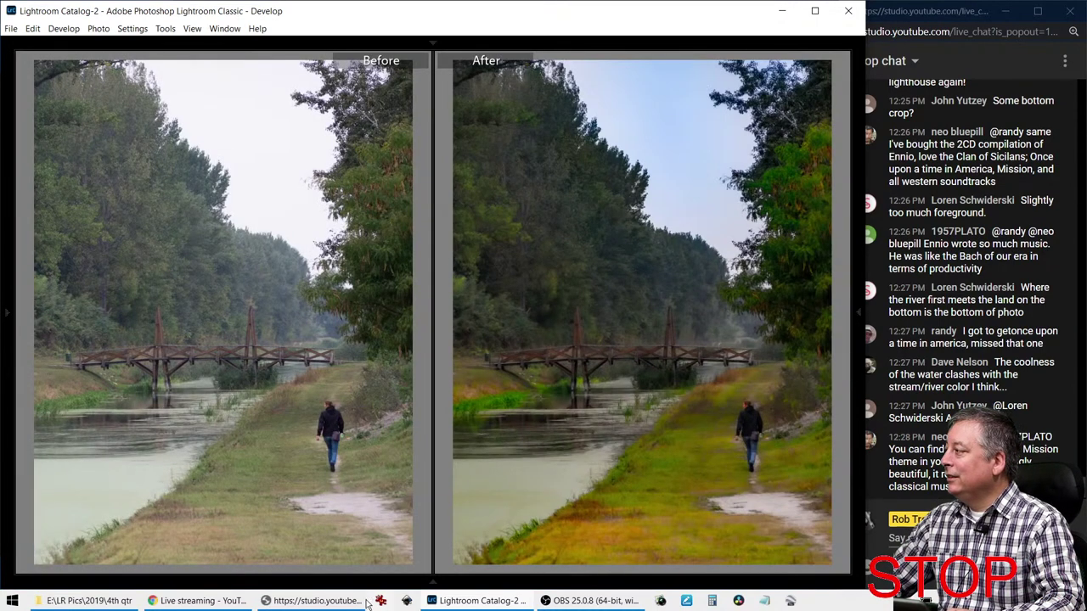
mouse_move(344, 601)
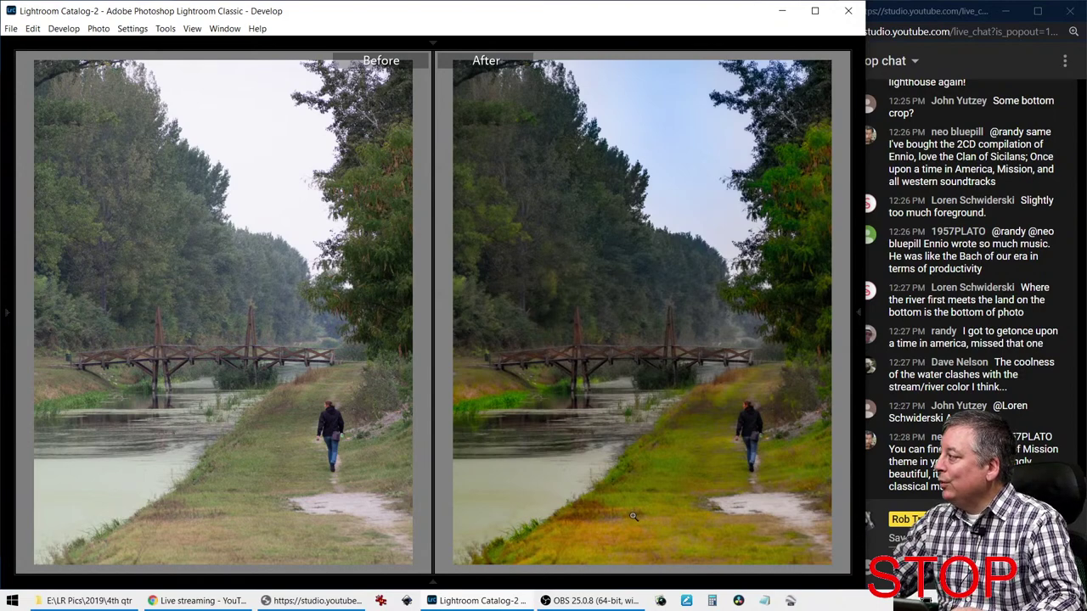
key("Tab")
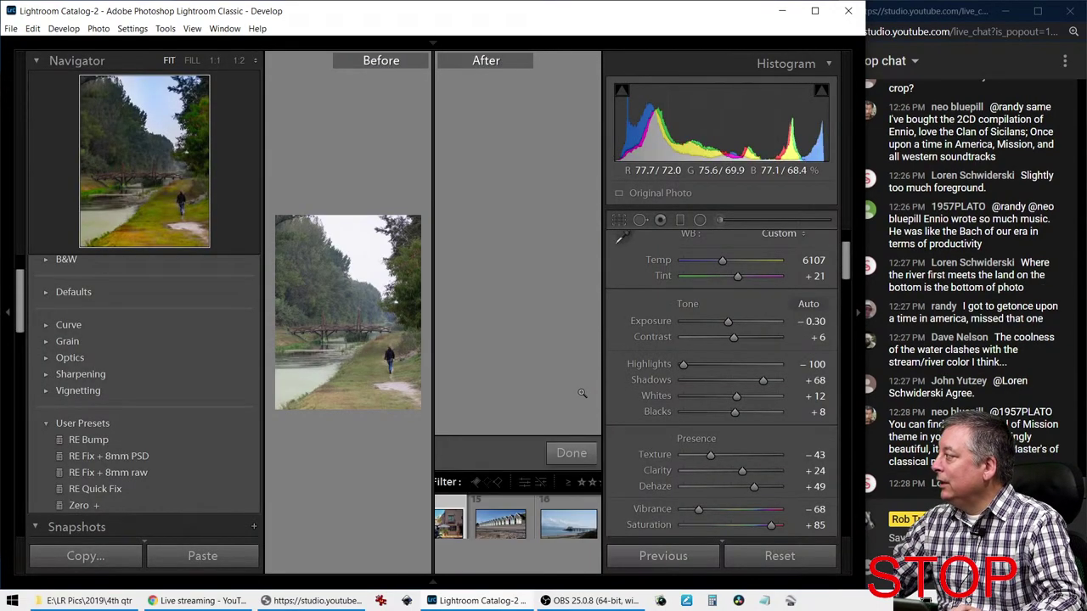
key("Tab")
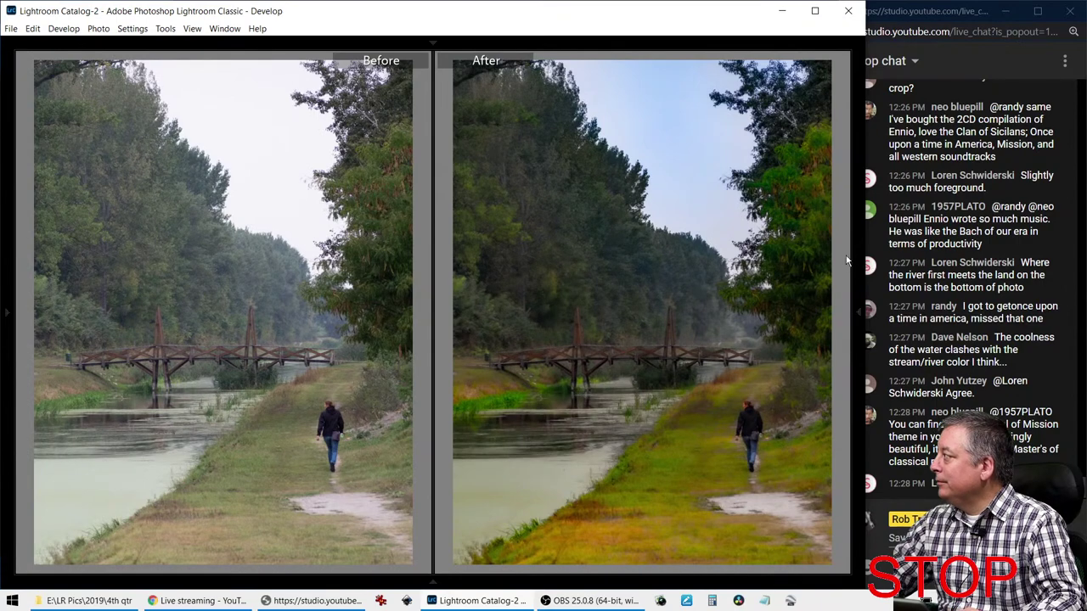
mouse_move(856, 313)
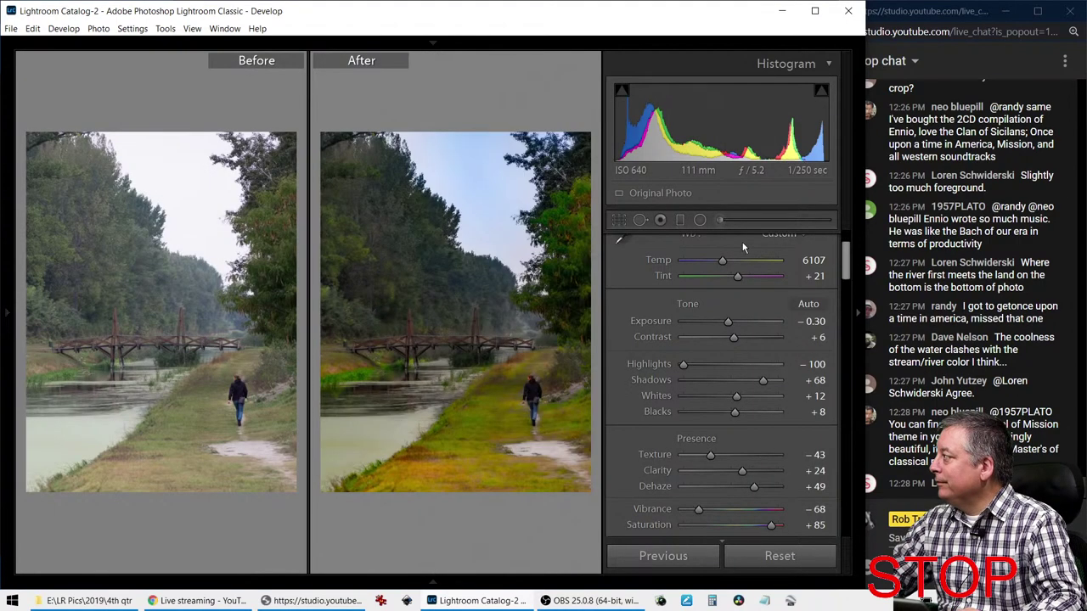
Paint the canal water with a new adjustment brush at Temp -73, using the mask overlay to check coverage
left_click(722, 221)
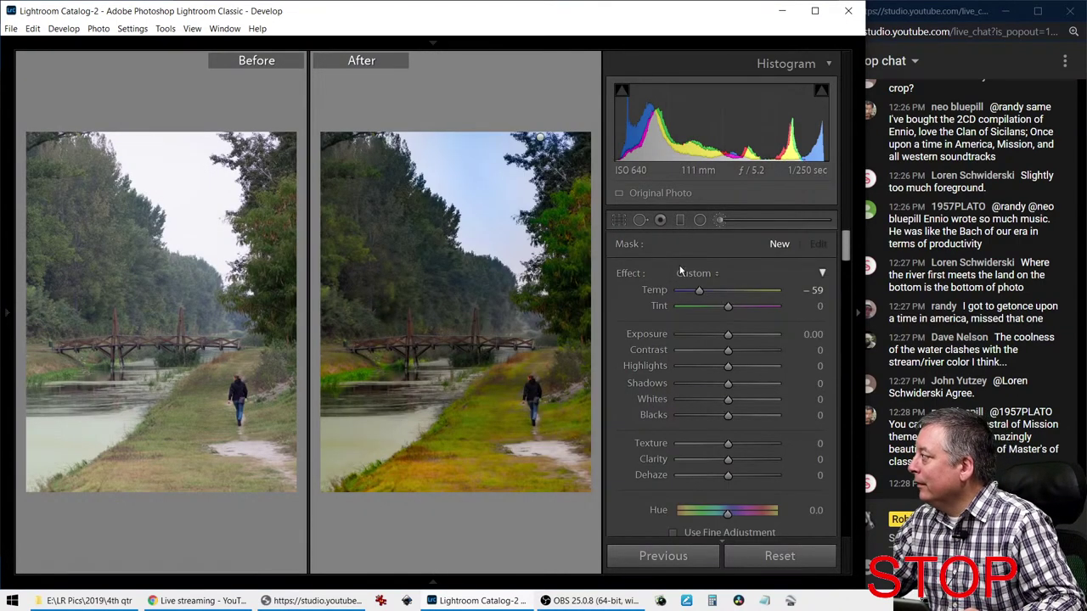
left_click(718, 221)
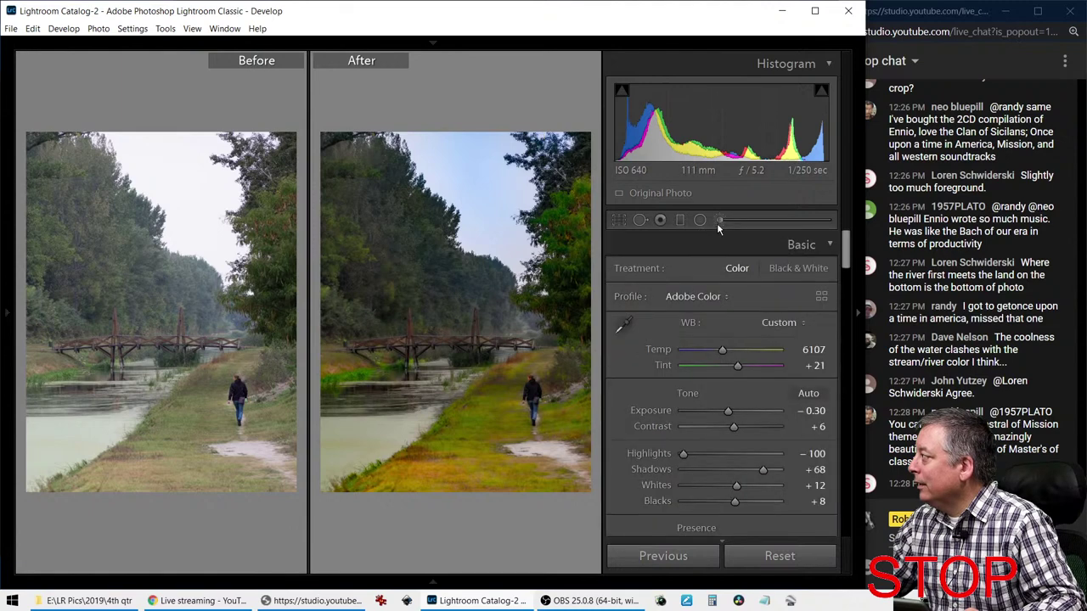
left_click(719, 220)
left_click_drag(698, 290, 691, 290)
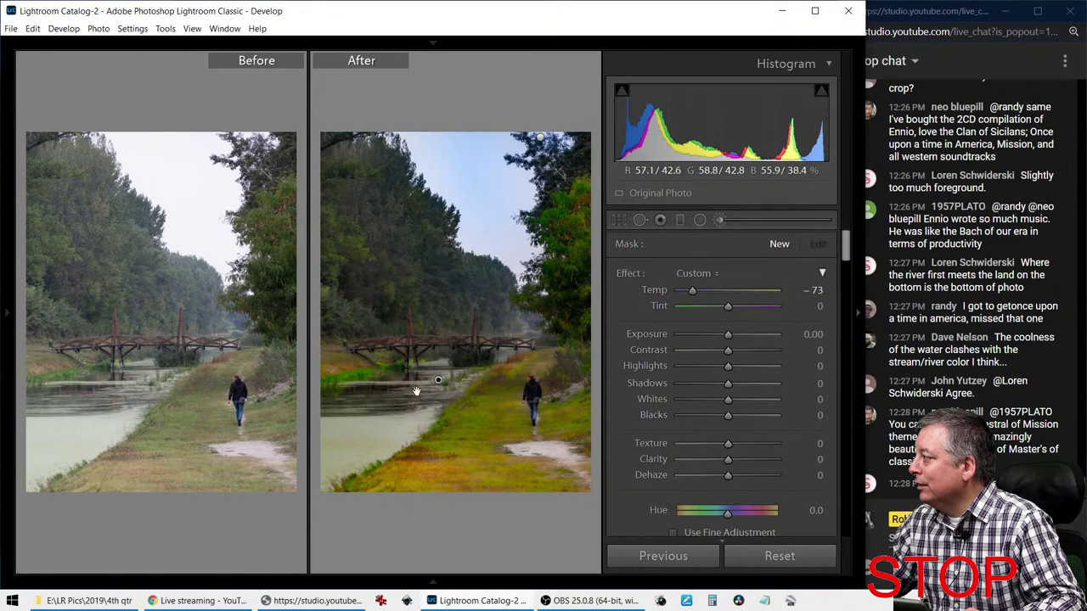
key("o")
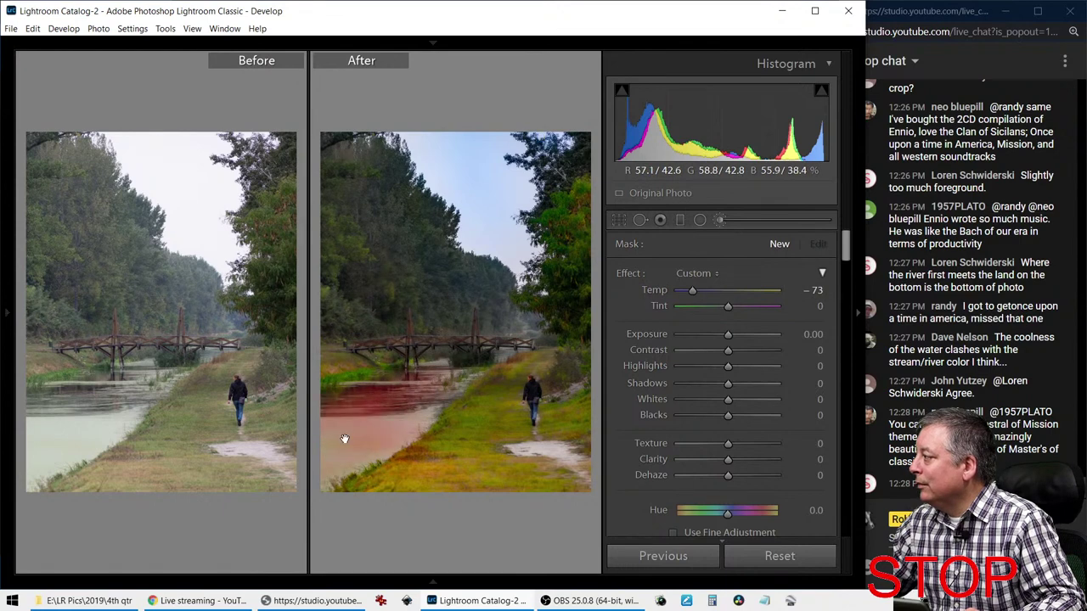
left_click_drag(328, 451, 327, 450)
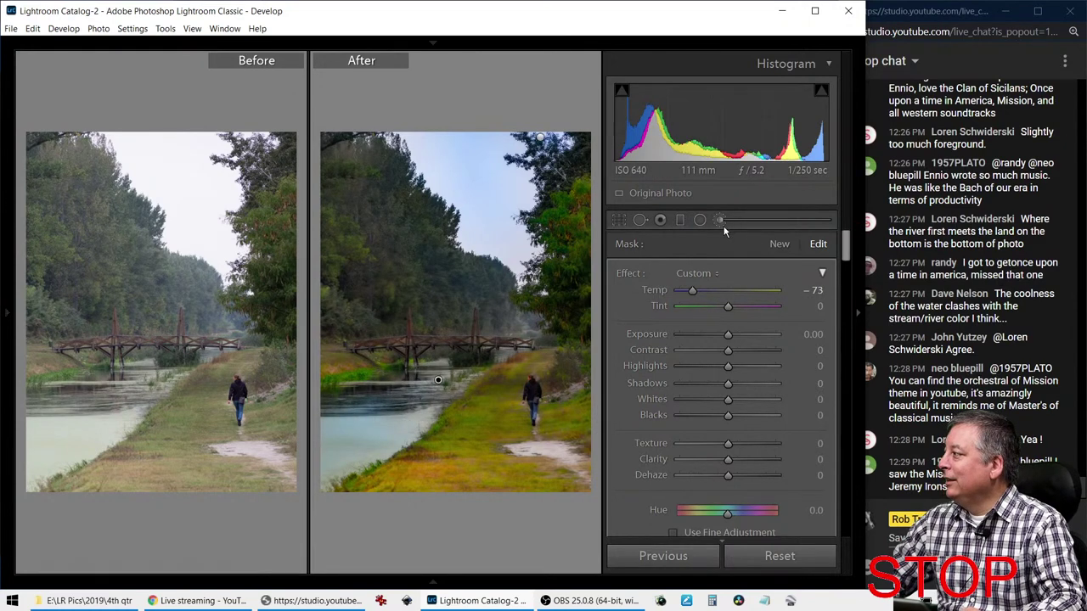
key("k")
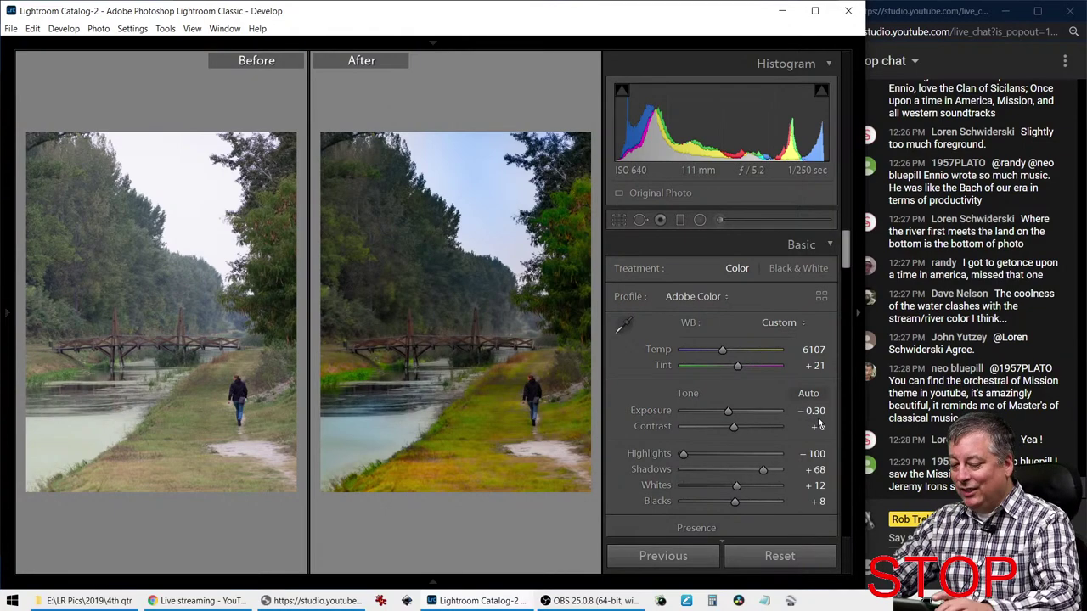
Leave the before/after comparison and go to the next photo, the dried flower, with its exposure information overlay shown
key("y")
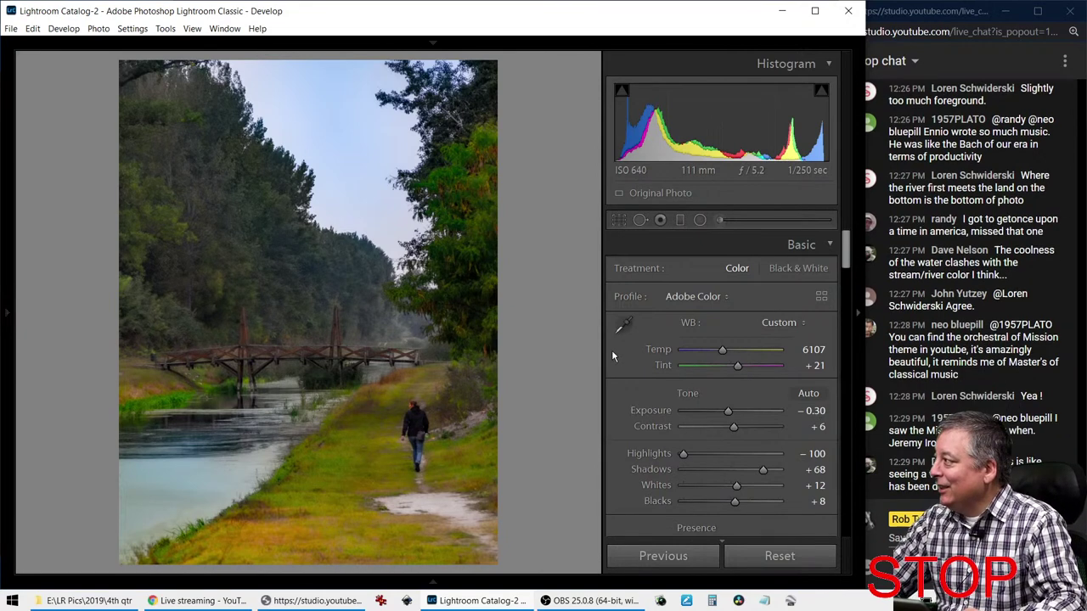
key("i")
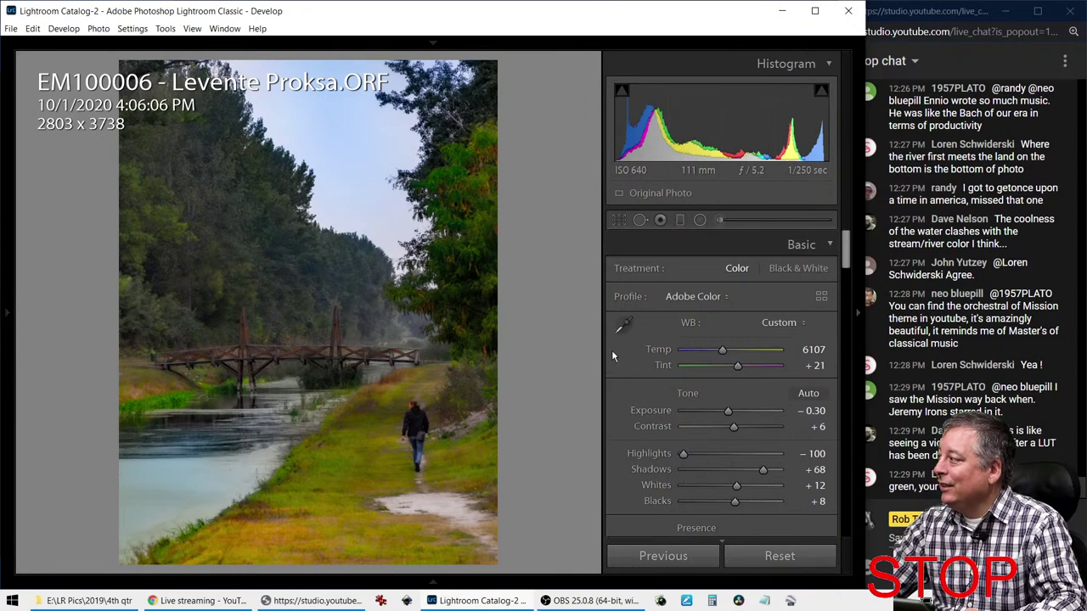
key("Right")
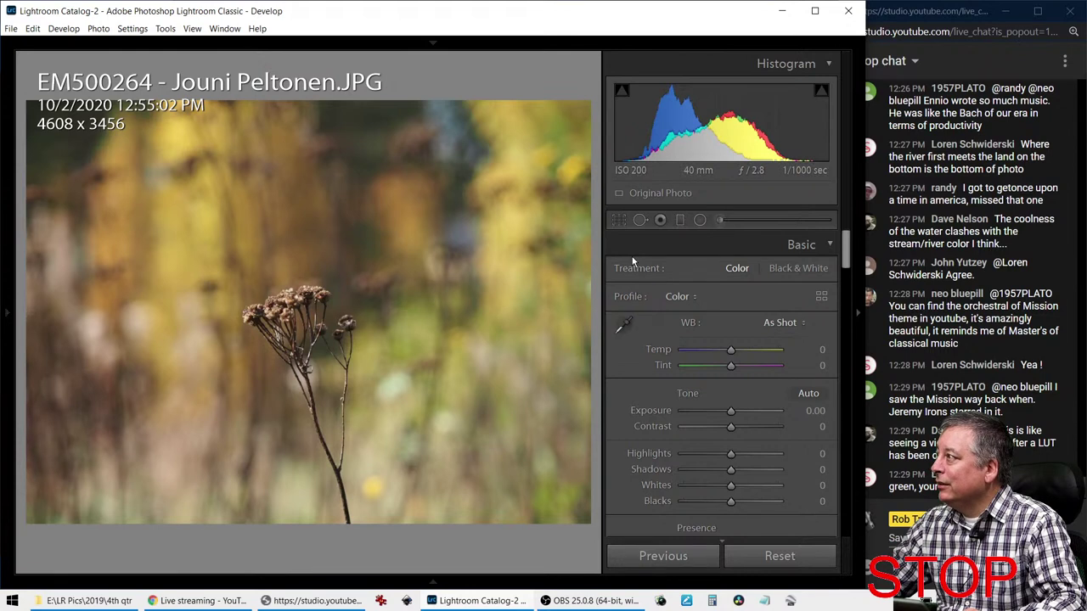
key("i")
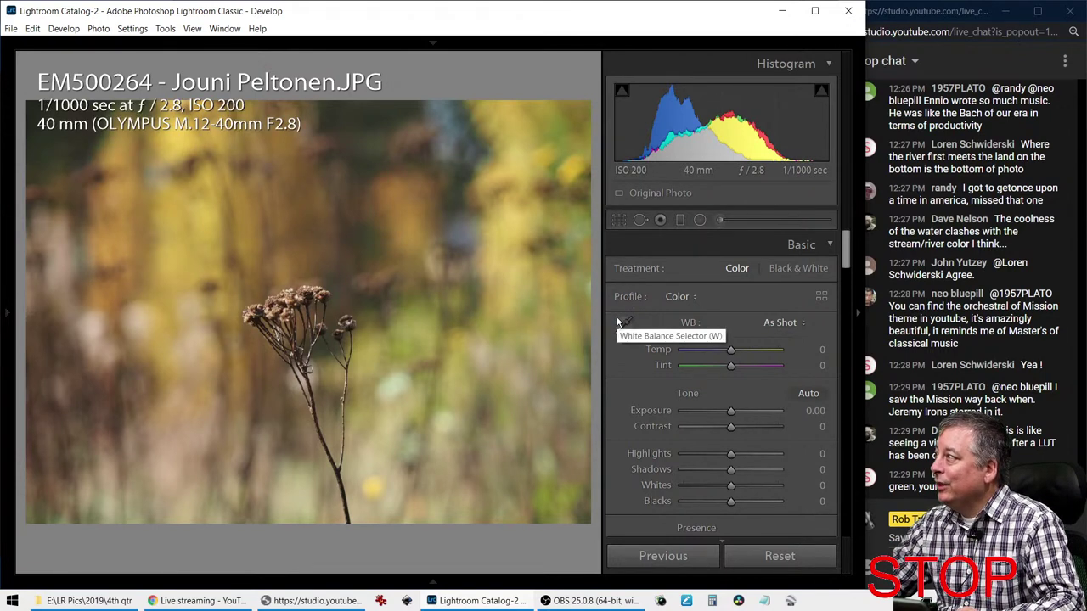
Crop the dried flower photo to a tight 1 x 1 square, placing the flower heads near the upper-right thirds intersection
key("r")
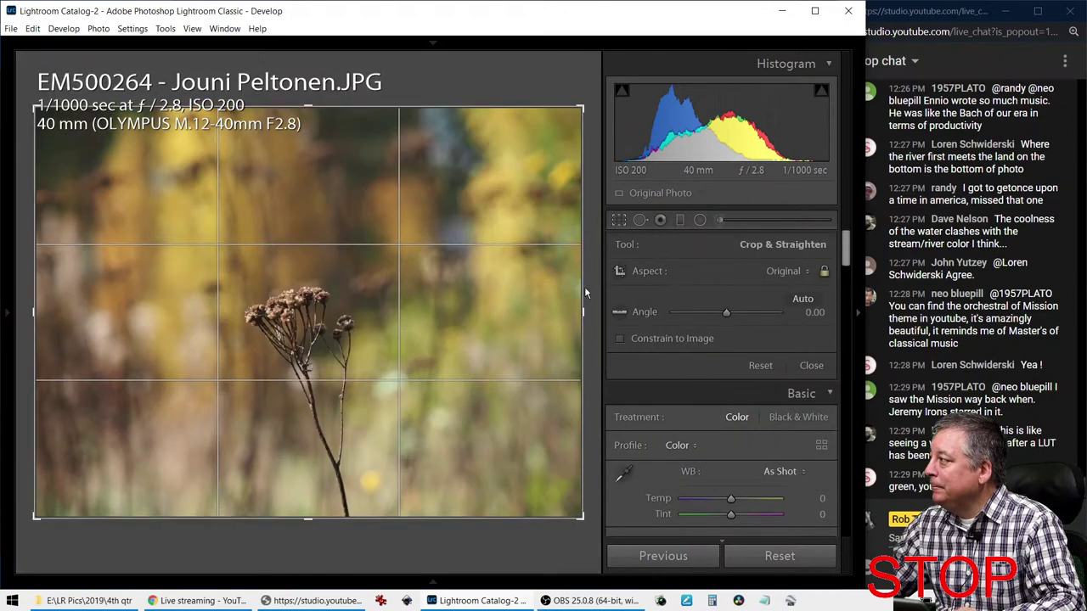
left_click_drag(577, 109, 557, 125)
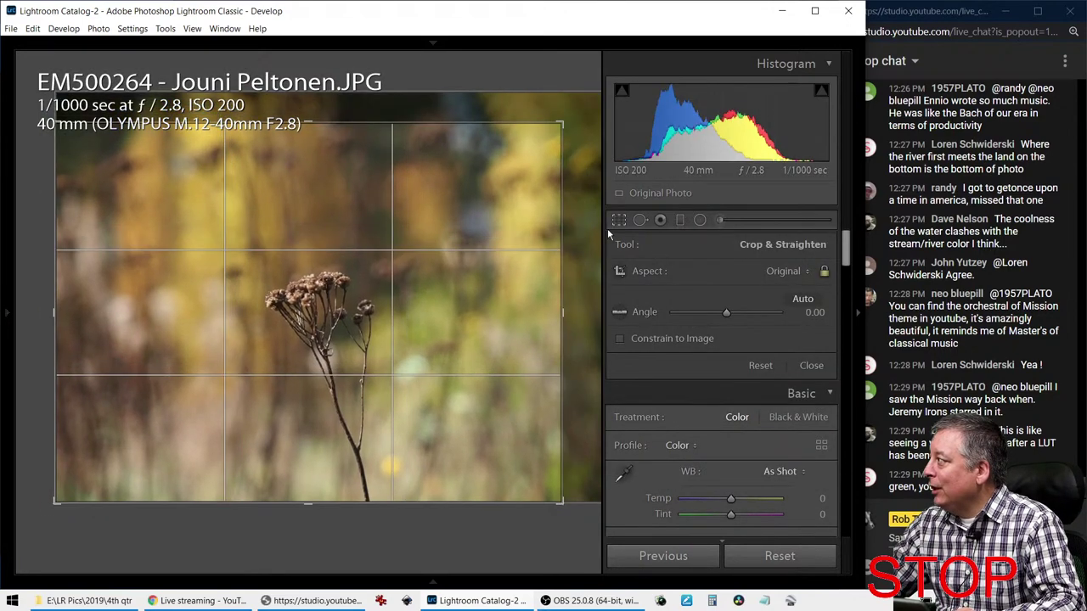
left_click(778, 271)
left_click(687, 332)
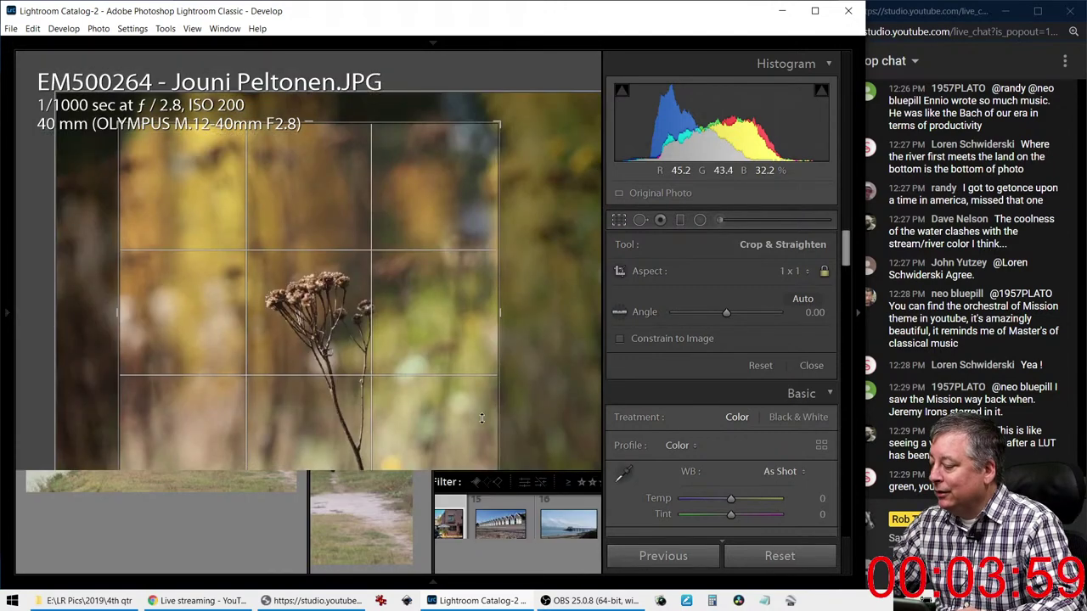
left_click_drag(492, 128, 417, 199)
left_click_drag(376, 247, 368, 248)
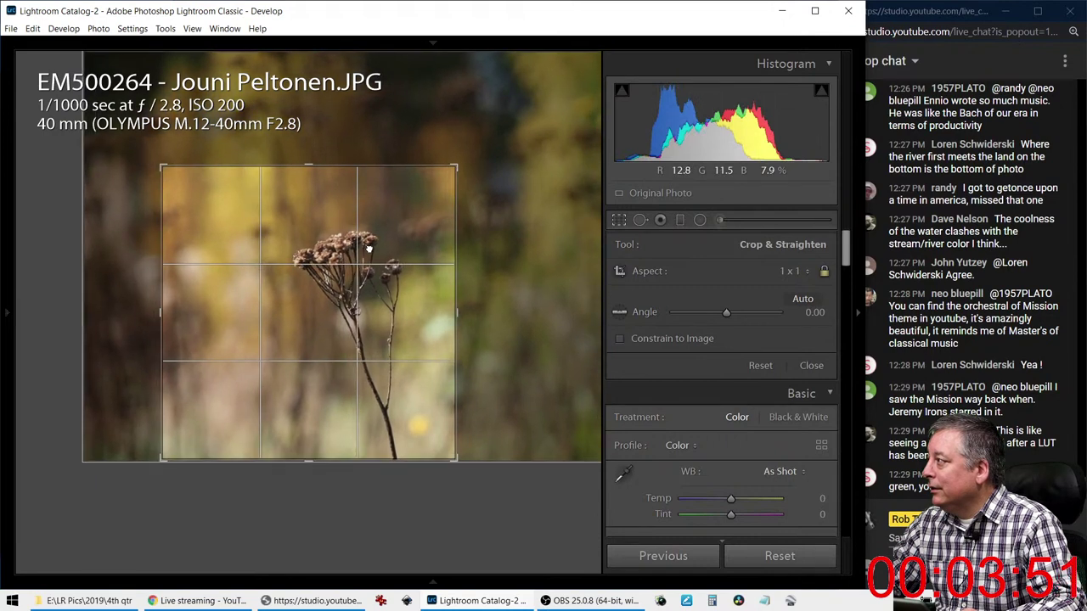
left_click_drag(369, 248, 365, 249)
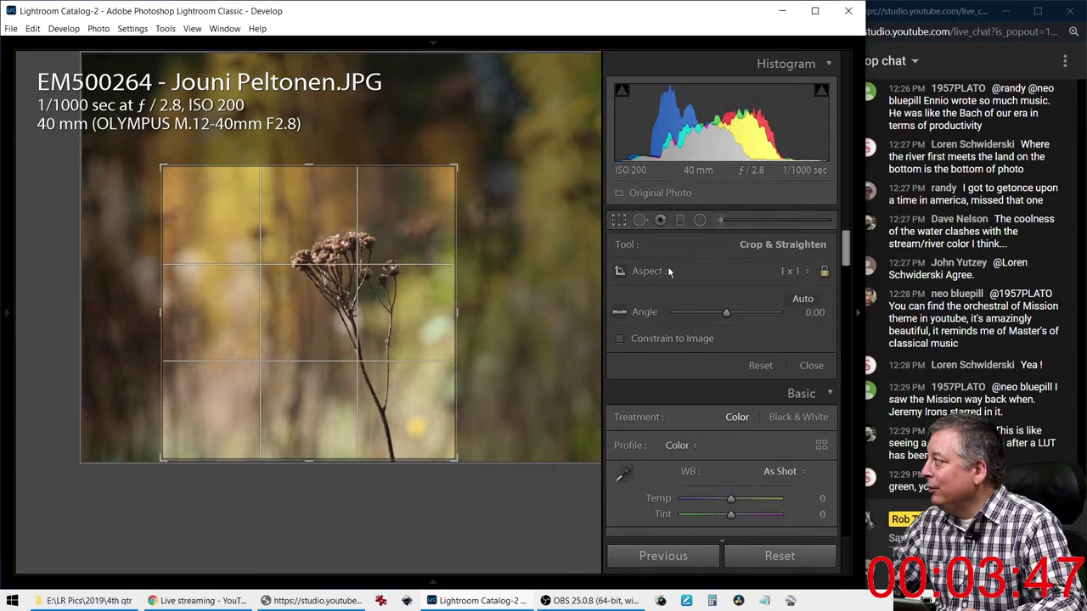
left_click(619, 220)
Apply Auto white balance and Auto tone to the dried flower photo
scroll(669, 408, "down", 3)
scroll(668, 416, "up", 3)
left_click(781, 322)
left_click(764, 351)
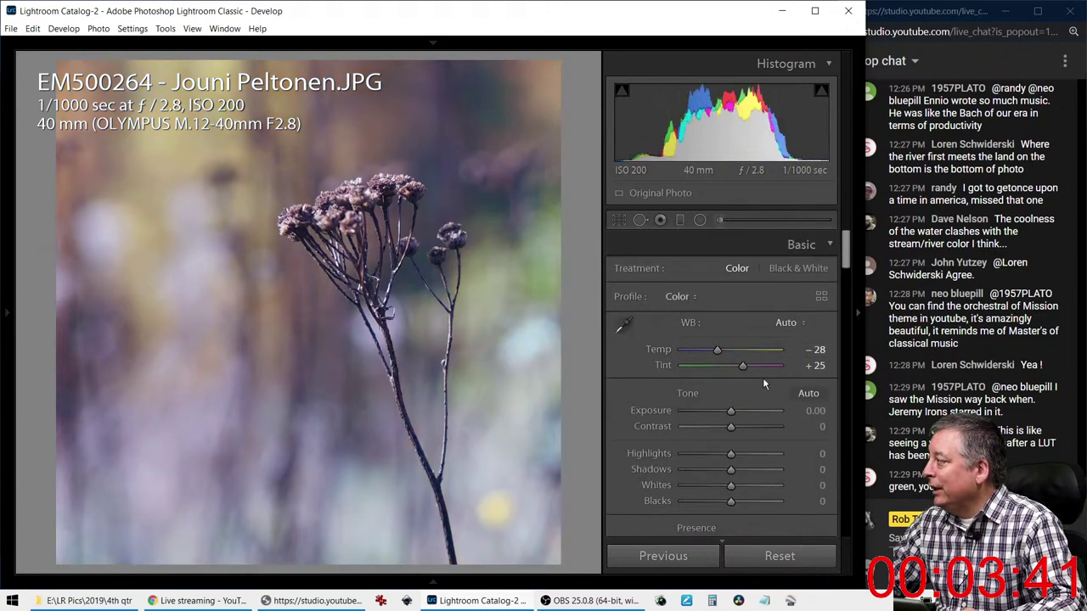
left_click(808, 393)
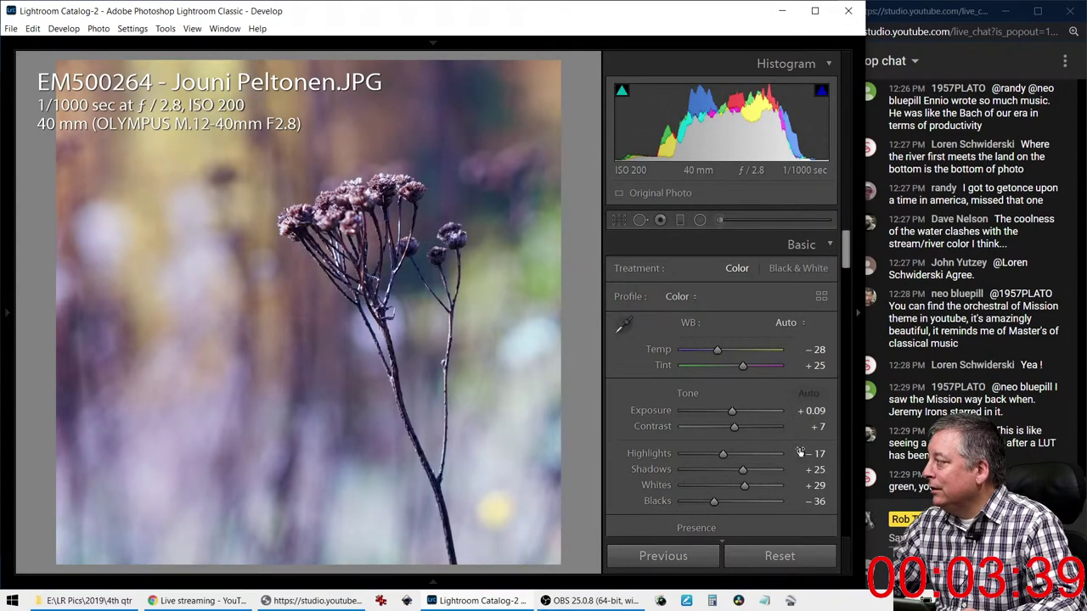
Auto-set the Whites and lower Blacks to -58 and Highlights to -56
double_click(730, 485, "shift")
left_click_drag(713, 500, 703, 505)
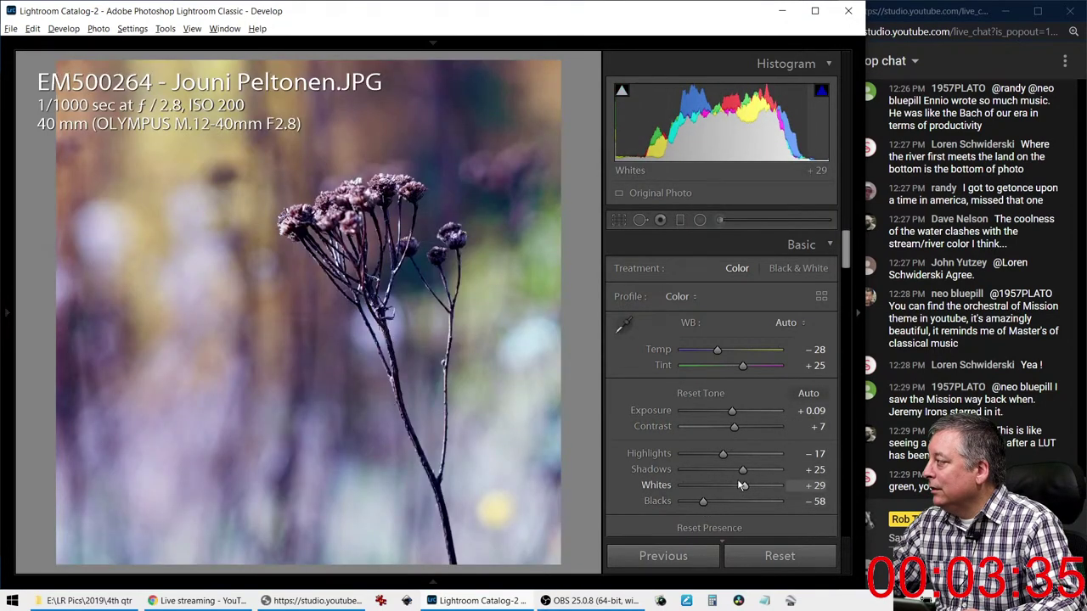
left_click_drag(724, 454, 705, 458)
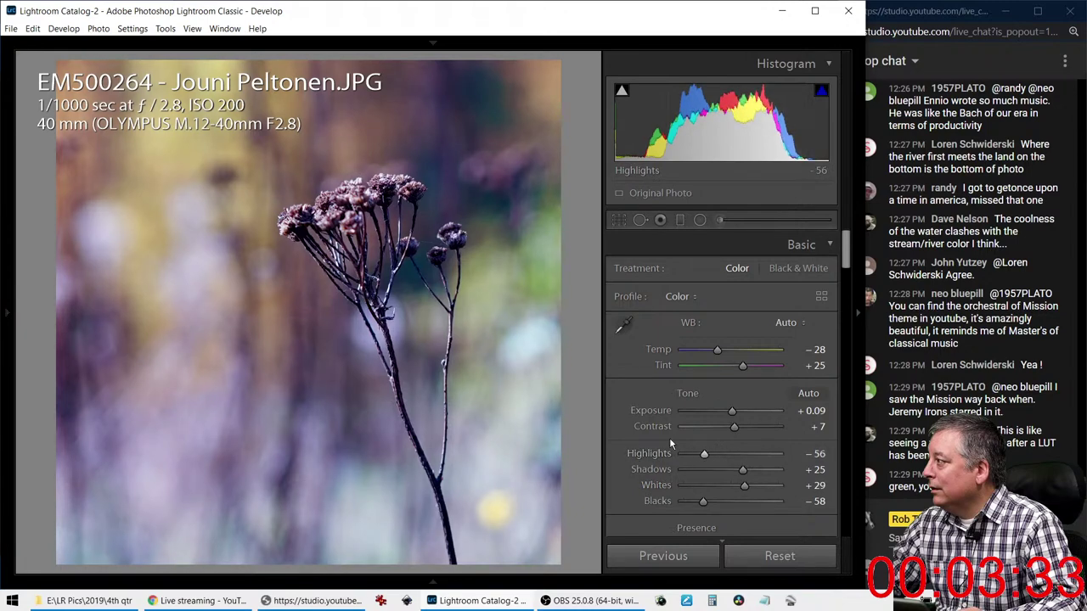
Adjust the flower photo's color with Temp -24, Tint +18, Vibrance -56 and Saturation +58
left_click_drag(715, 349, 739, 367)
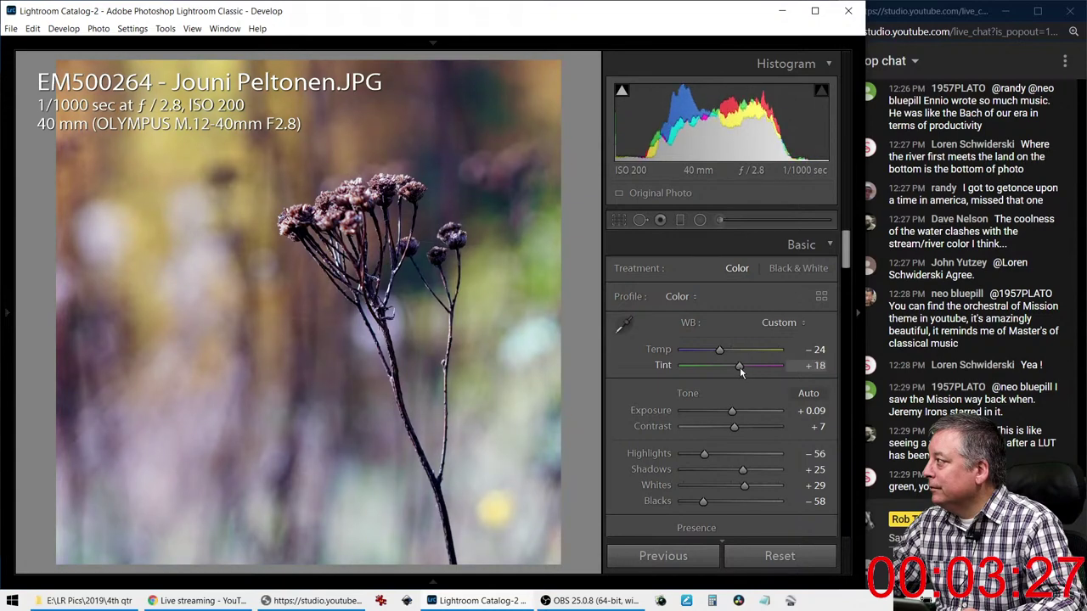
scroll(737, 367, "down", 3)
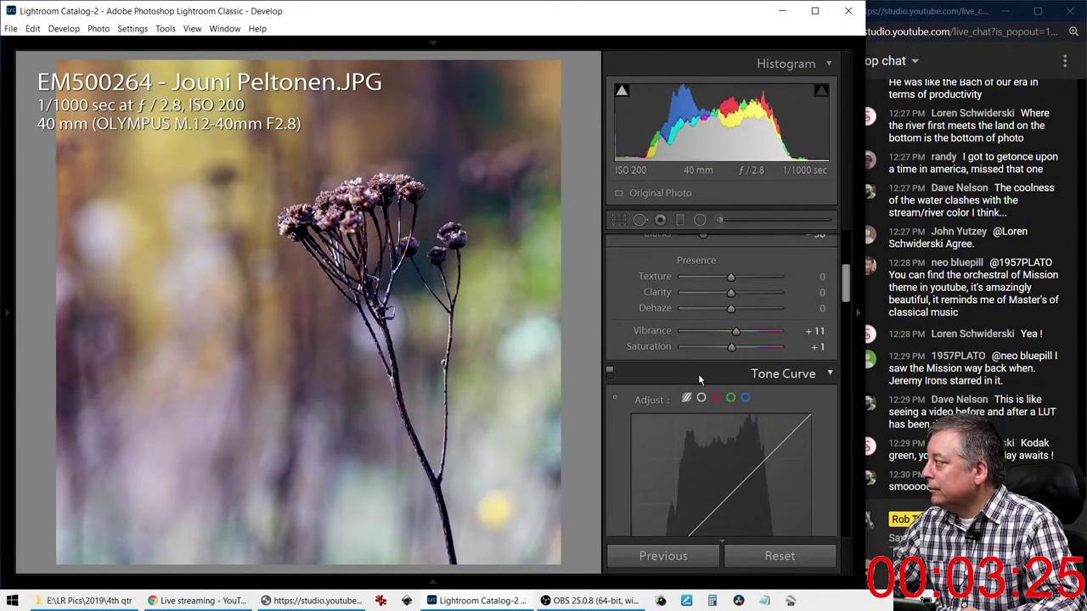
left_click_drag(738, 338, 753, 353)
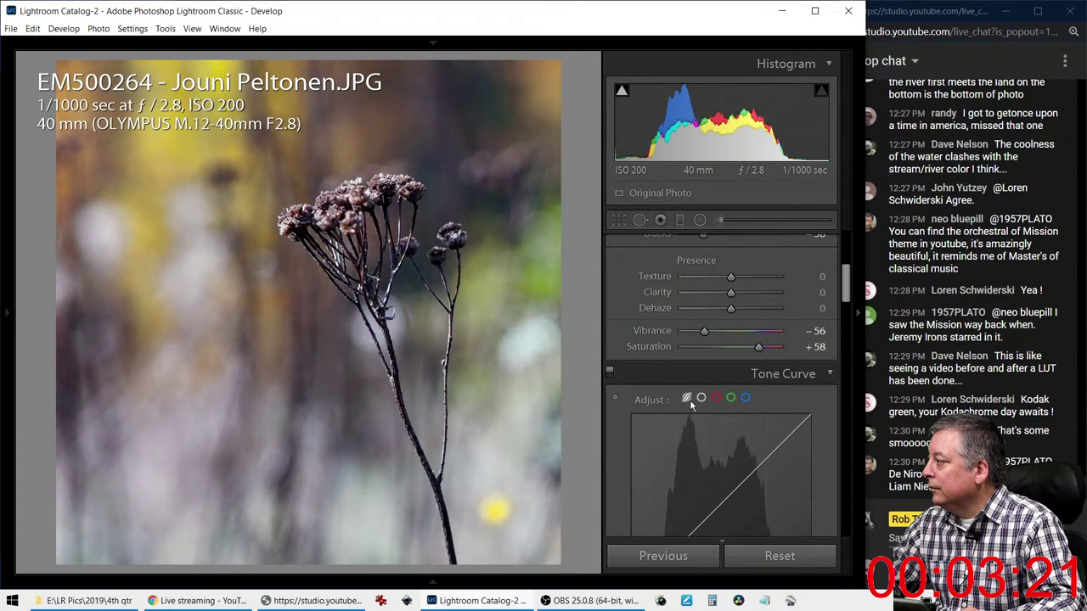
Apply noise reduction to the flower photo with Luminance 17 and Color 2
scroll(668, 419, "down", 3)
scroll(668, 420, "down", 5)
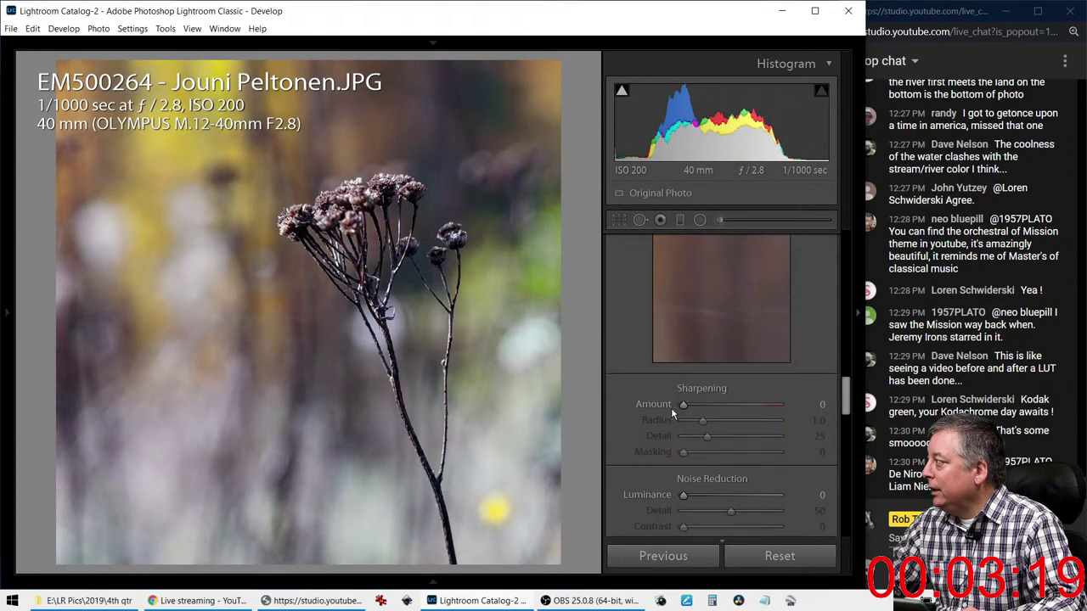
left_click_drag(692, 493, 683, 464)
scroll(644, 461, "down", 2)
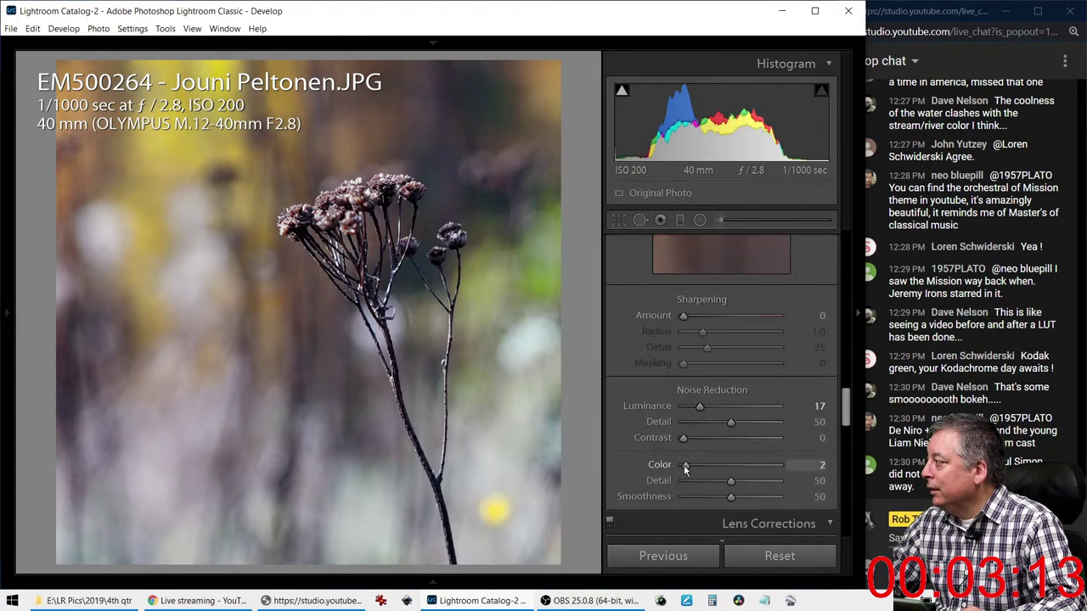
Add a dark post-crop vignette with Amount -31, Midpoint 0 and Feather 100
scroll(637, 452, "down", 3)
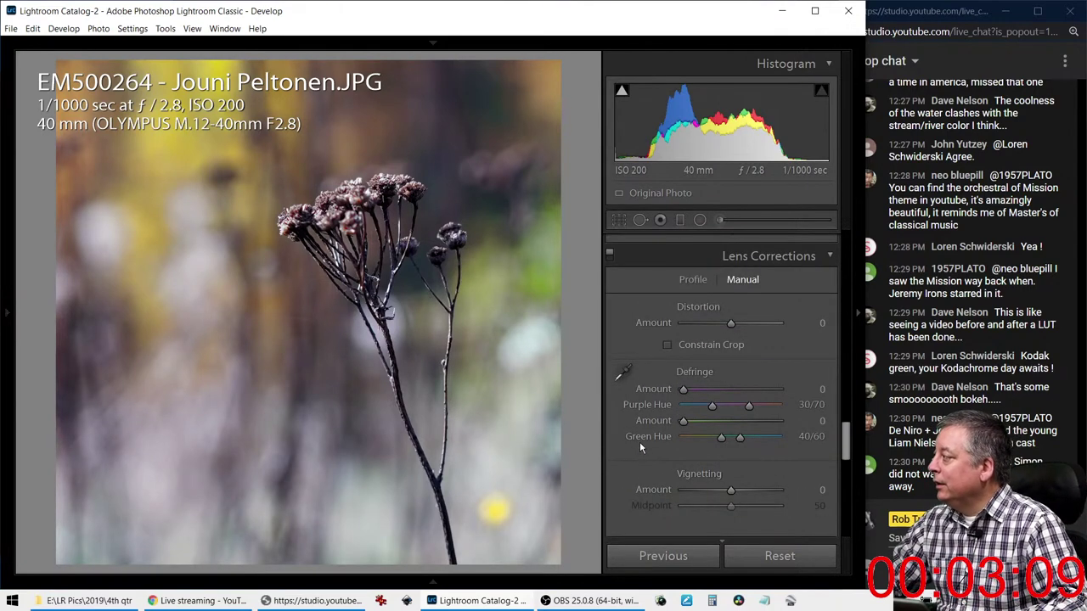
scroll(639, 441, "down", 3)
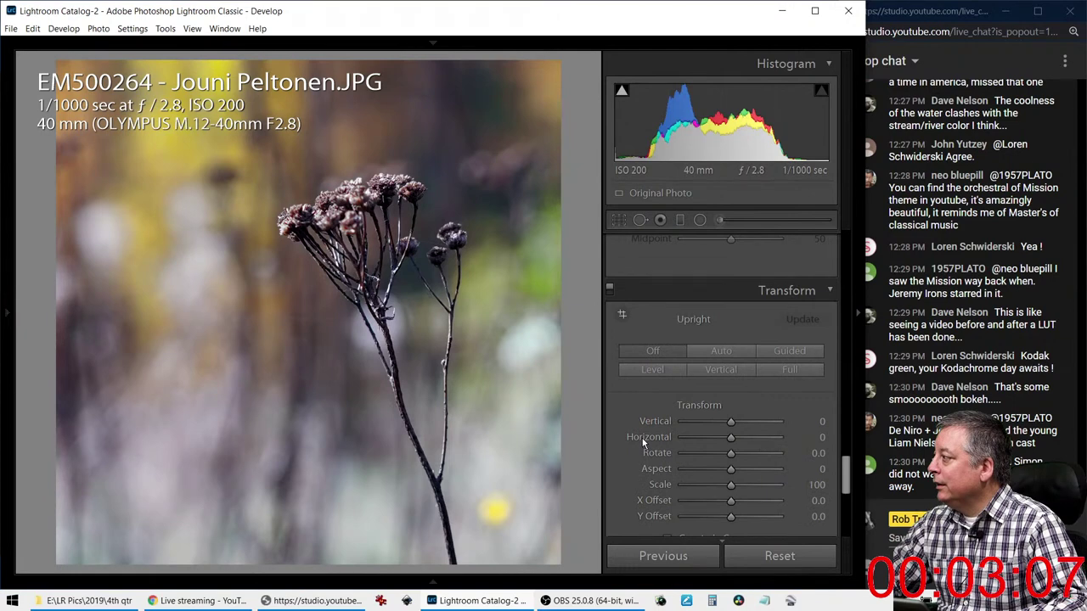
scroll(643, 441, "down", 3)
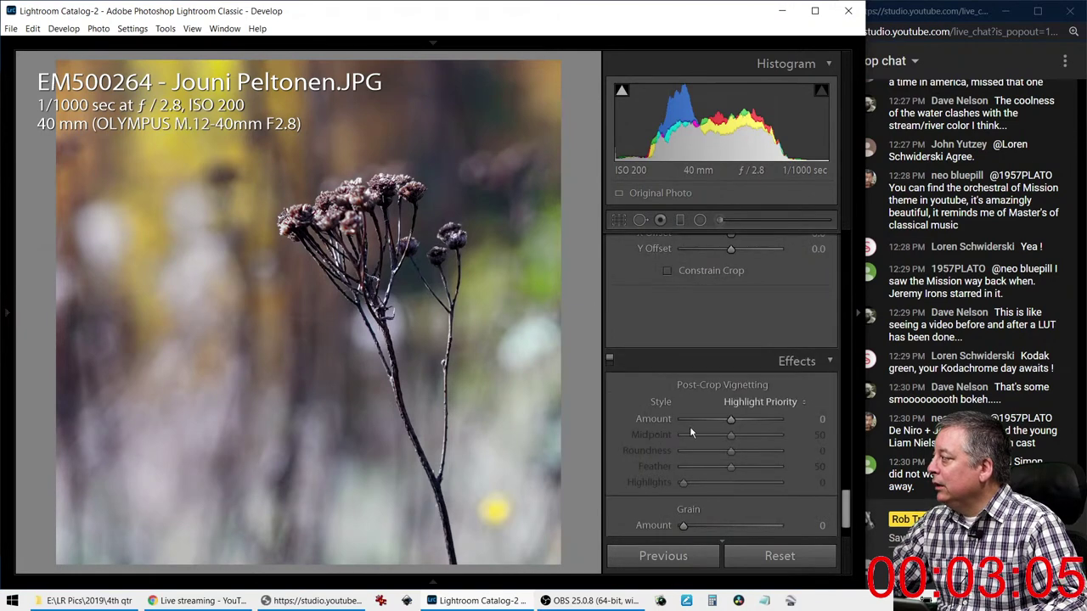
left_click_drag(734, 423, 778, 467)
left_click_drag(709, 419, 718, 417)
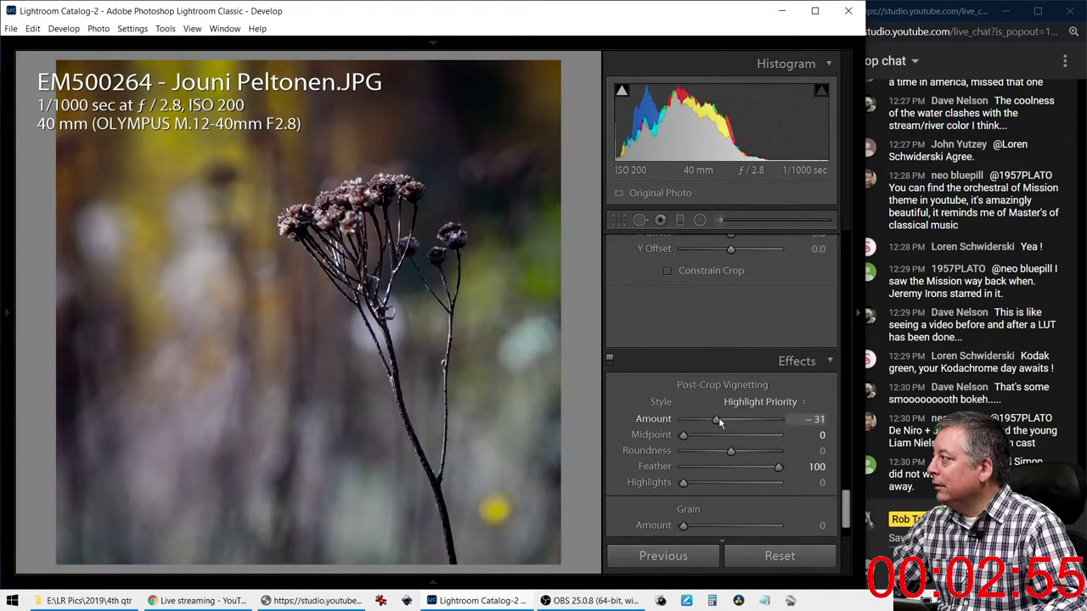
Darken the bright background patches around the flower with a fresh adjustment brush mask at Highlights -80 and Exposure -0.96
scroll(709, 291, "up", 5)
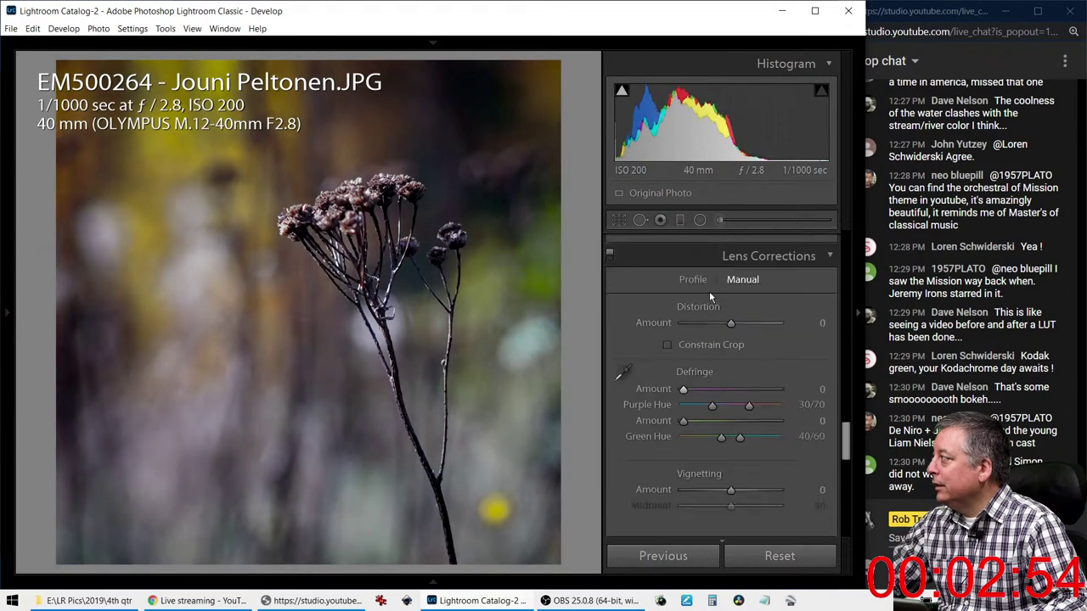
left_click(700, 222)
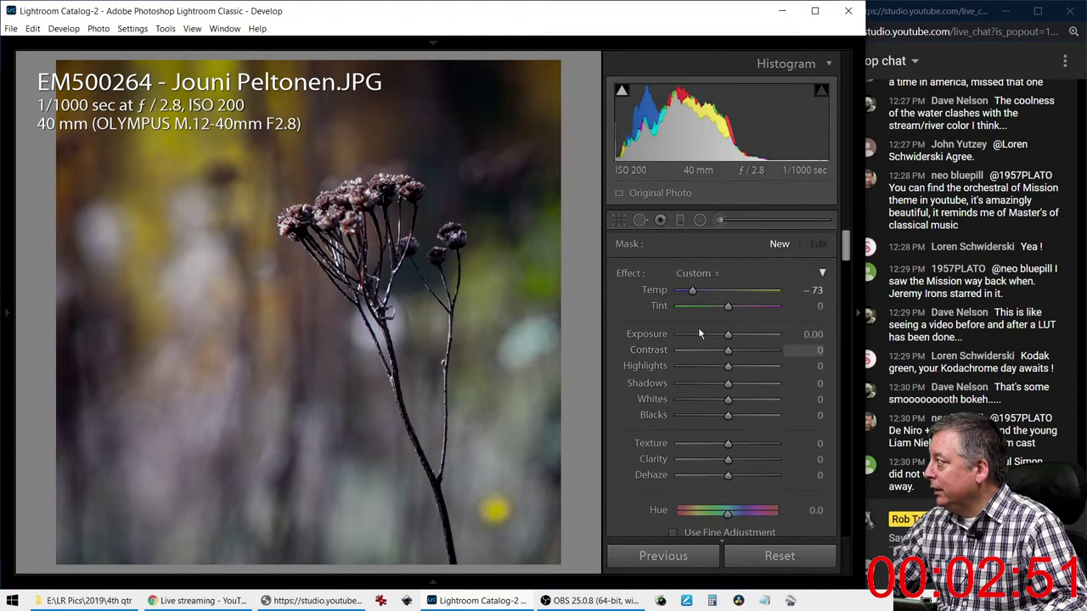
double_click(626, 273)
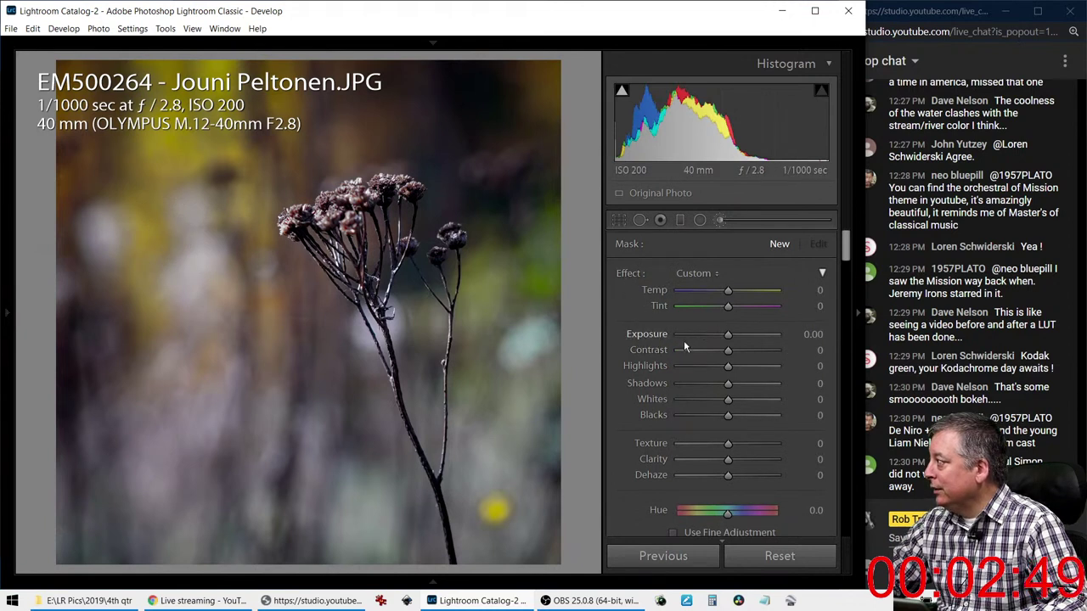
left_click_drag(727, 370, 688, 366)
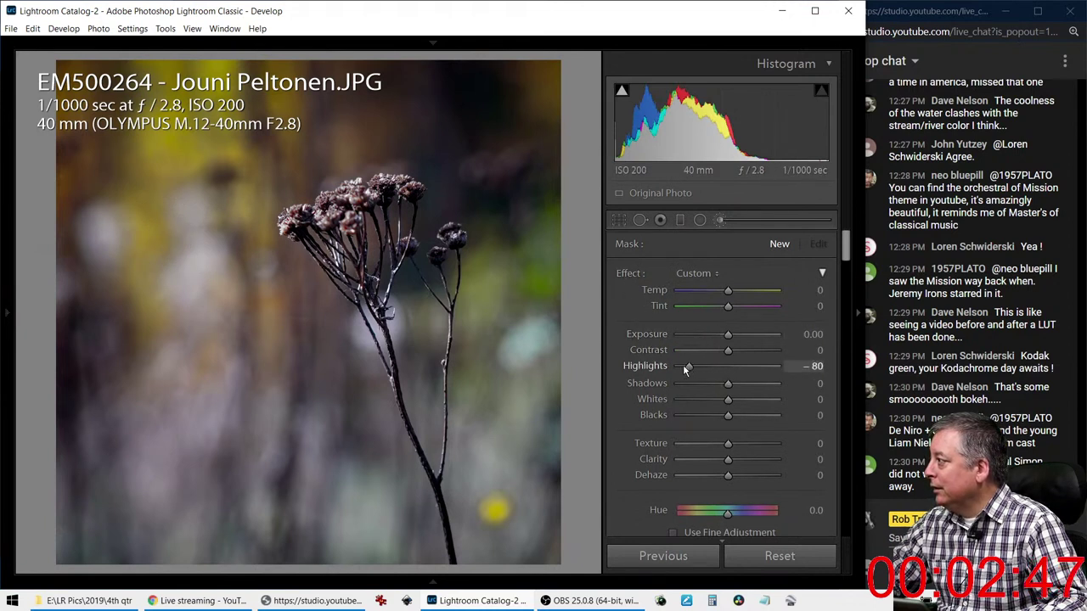
left_click_drag(254, 340, 140, 225)
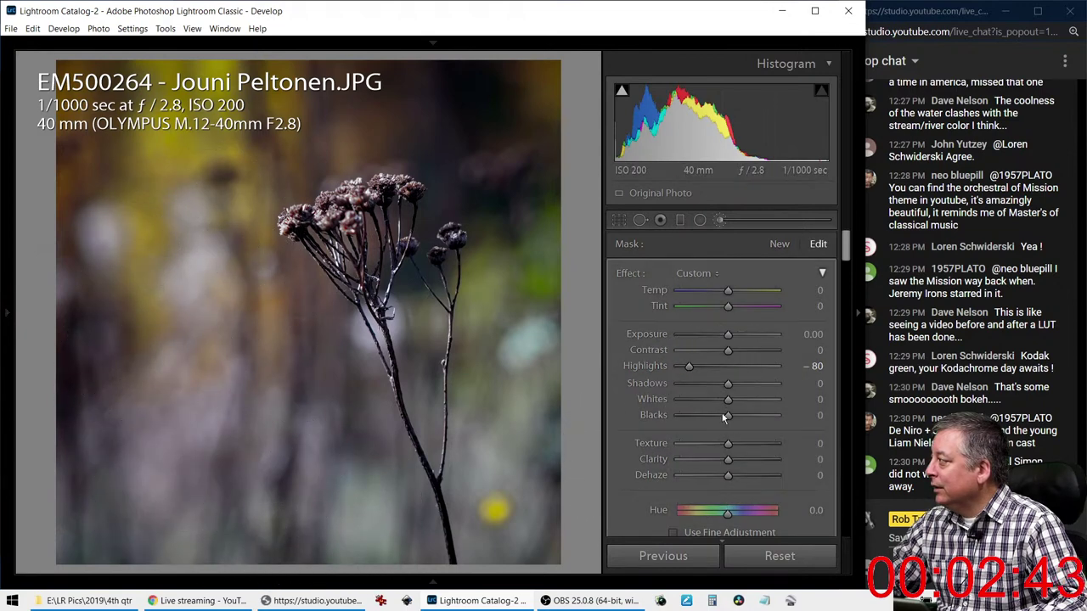
left_click_drag(731, 335, 720, 338)
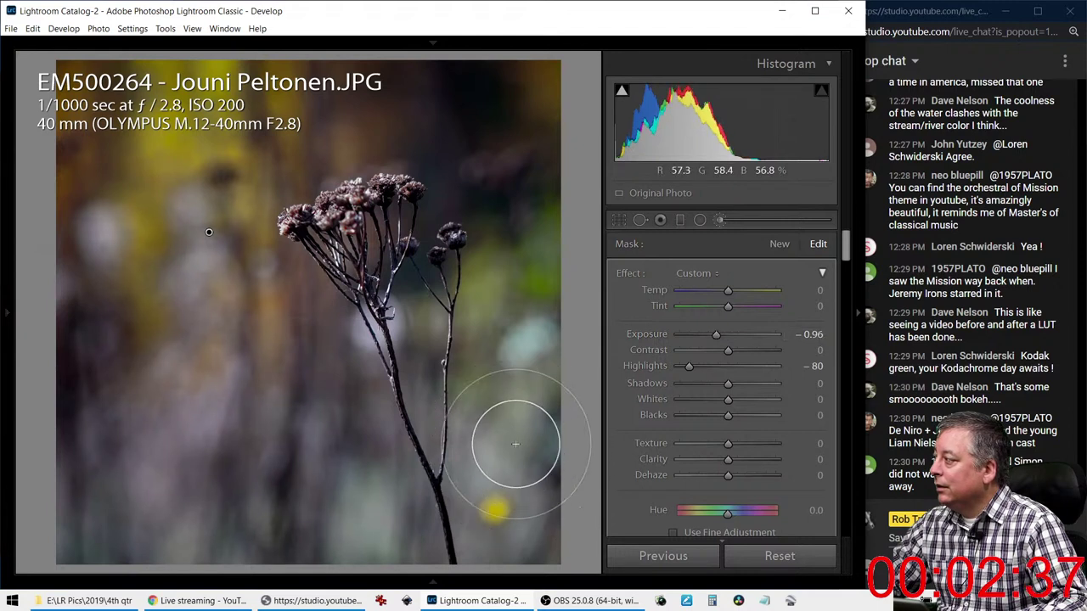
mouse_move(512, 415)
left_mouse_down()
mouse_move(497, 524)
mouse_move(510, 517)
mouse_move(505, 534)
mouse_move(526, 553)
left_mouse_up()
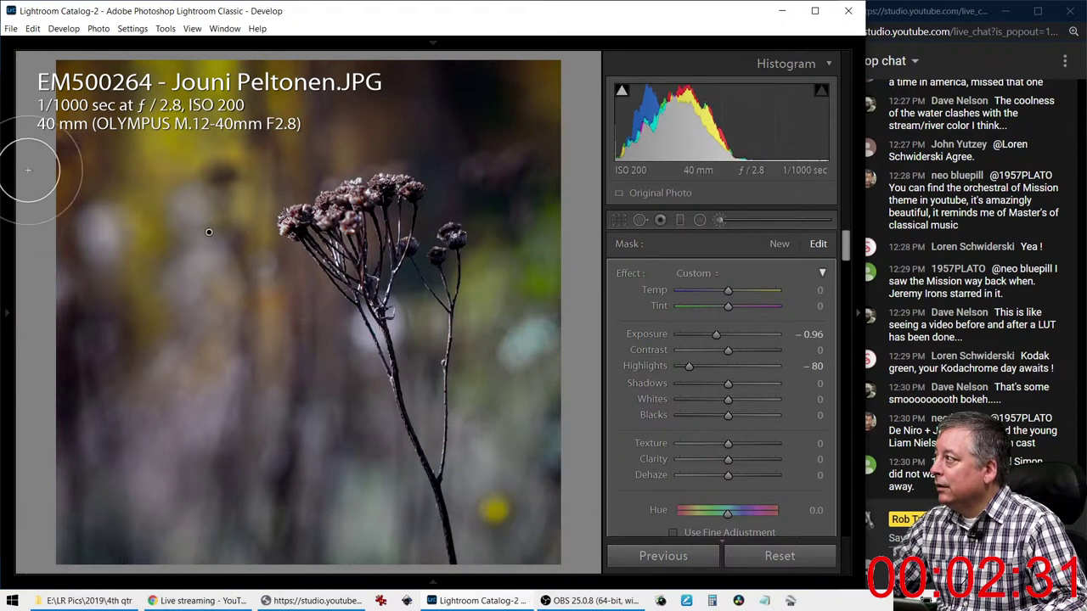
left_click(166, 134)
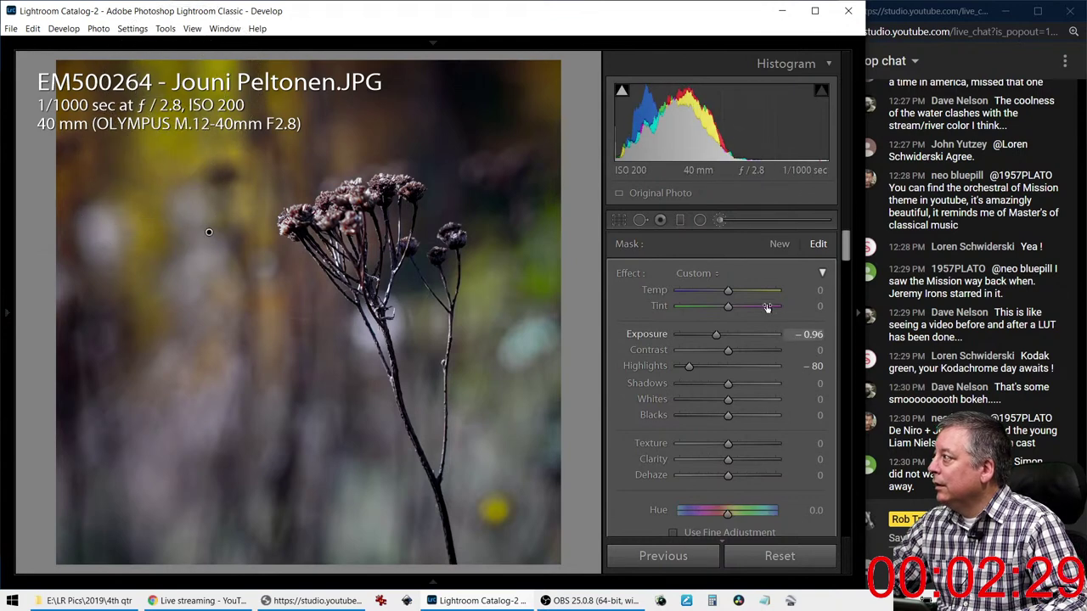
left_click(718, 219)
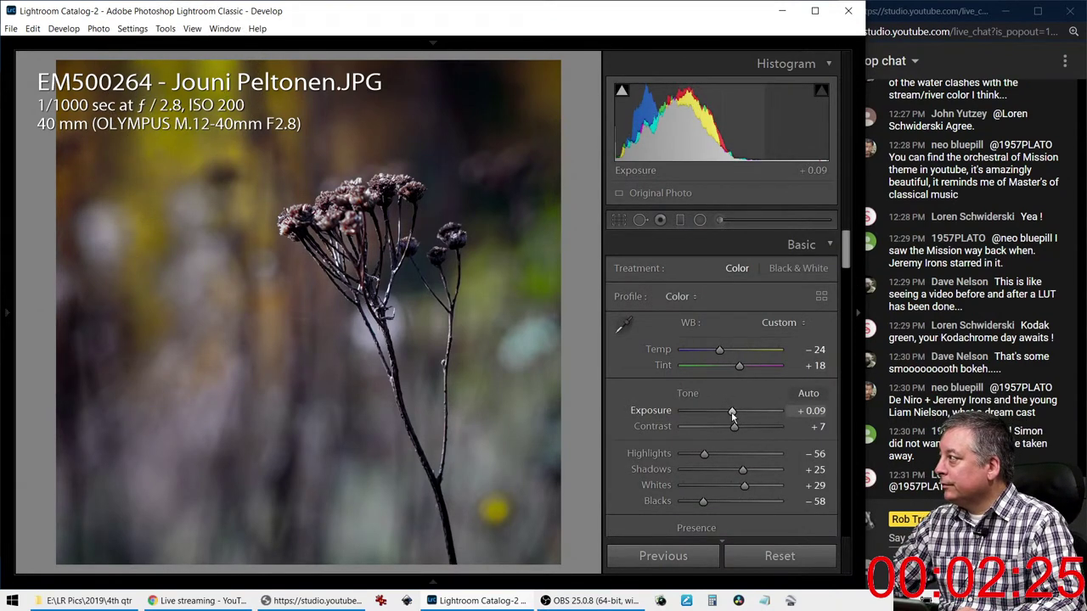
Refine the flower photo's overall tone with Shadows +81, Highlights +18 and Blacks -71
left_click_drag(743, 470, 769, 475)
mouse_move(710, 457)
left_mouse_down()
mouse_move(745, 454)
mouse_move(729, 460)
left_mouse_up()
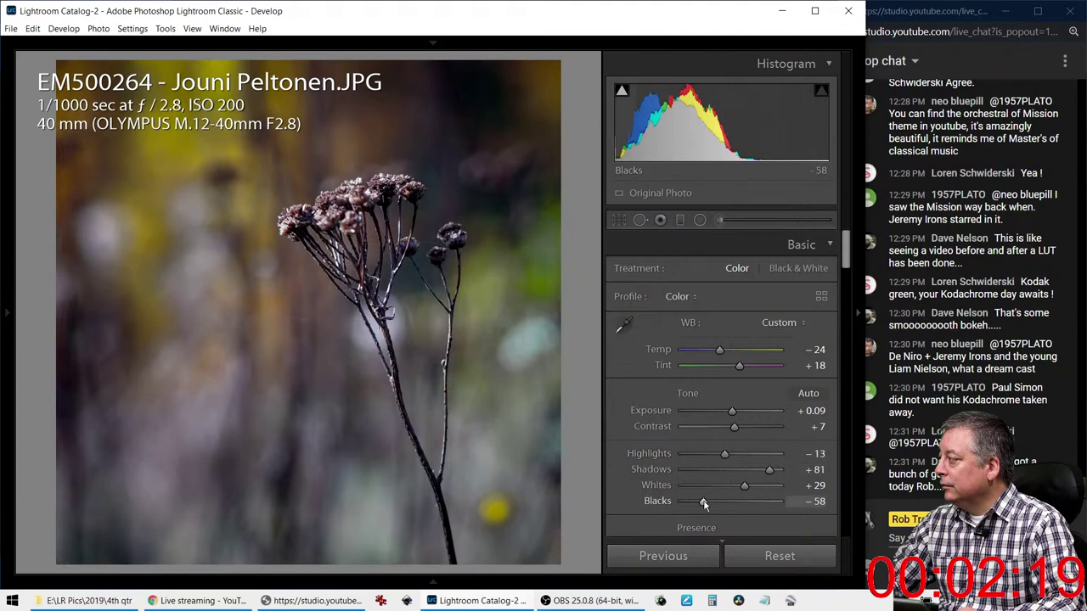
left_click_drag(703, 501, 697, 501)
left_click_drag(736, 457, 741, 458)
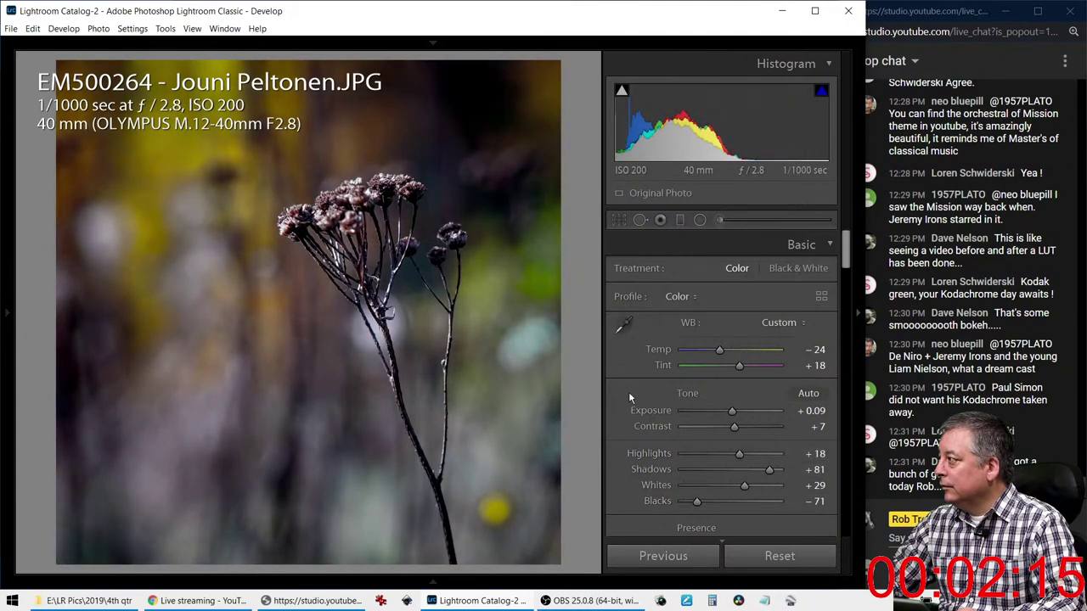
Sharpen the flower photo with Amount 88 and Masking 61
scroll(630, 395, "down", 8)
scroll(631, 400, "down", 10)
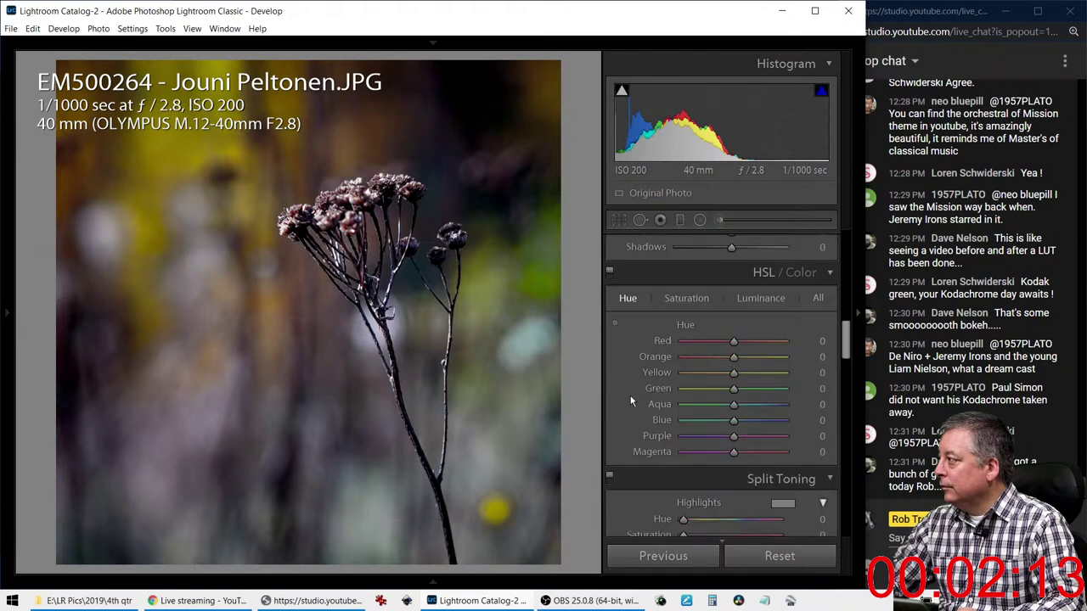
scroll(631, 402, "up", 2)
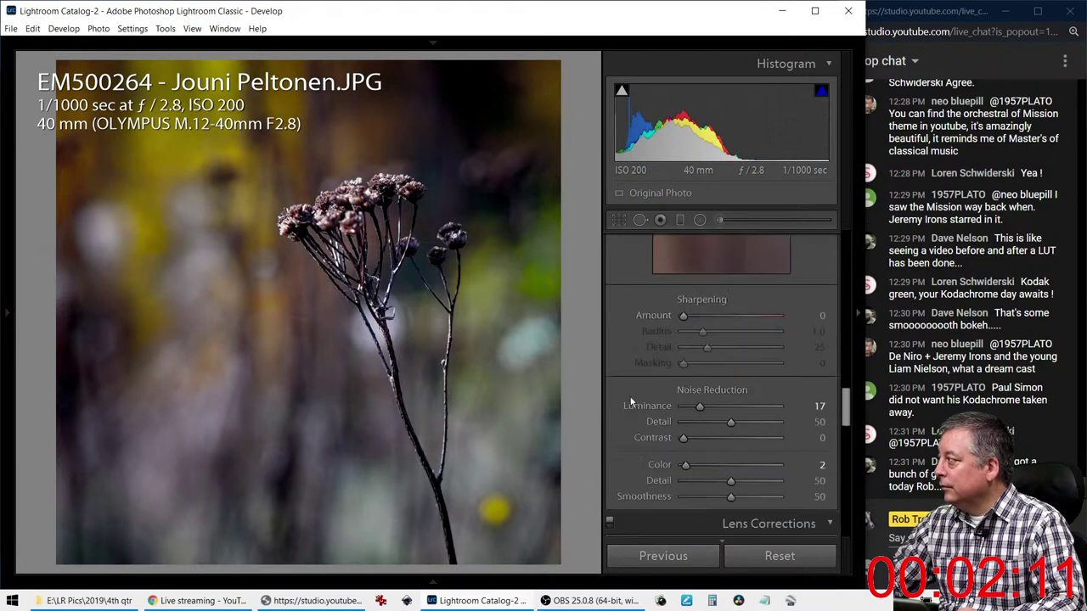
left_click_drag(702, 319, 739, 316)
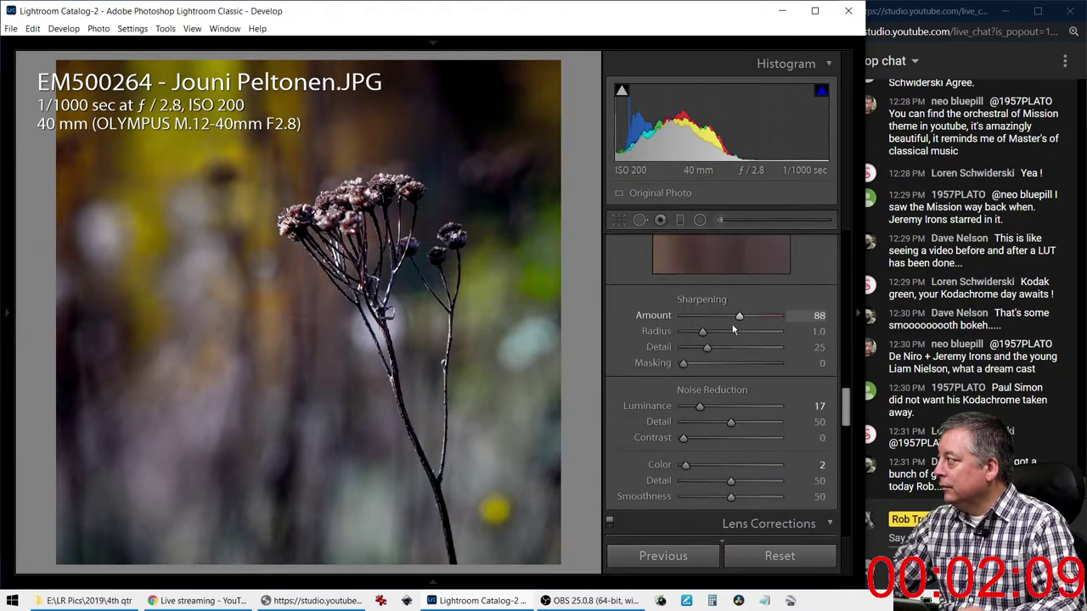
left_click_drag(682, 363, 741, 367)
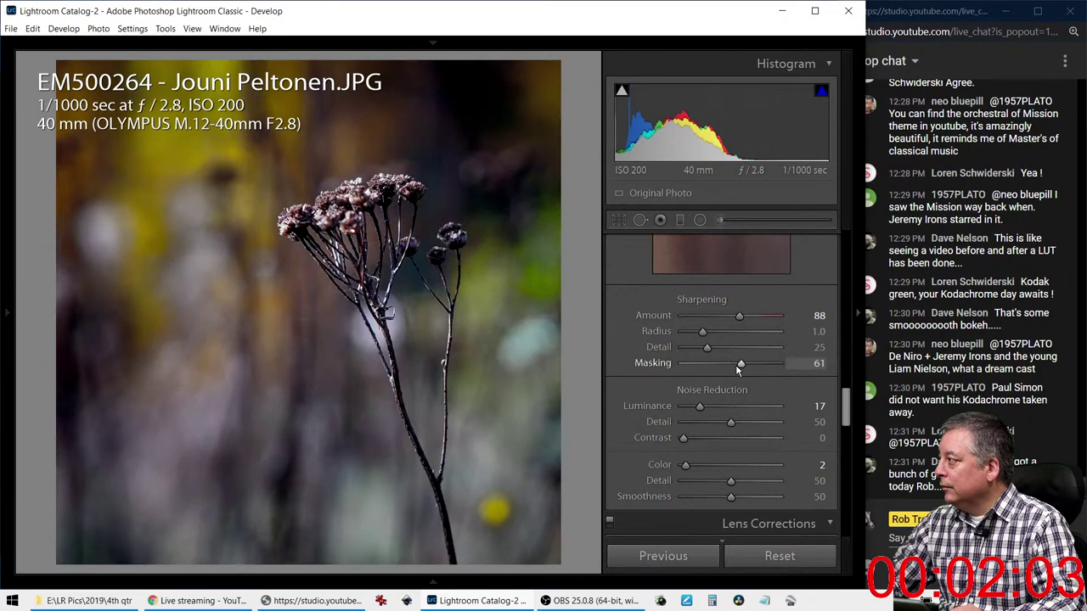
scroll(633, 391, "up", 3)
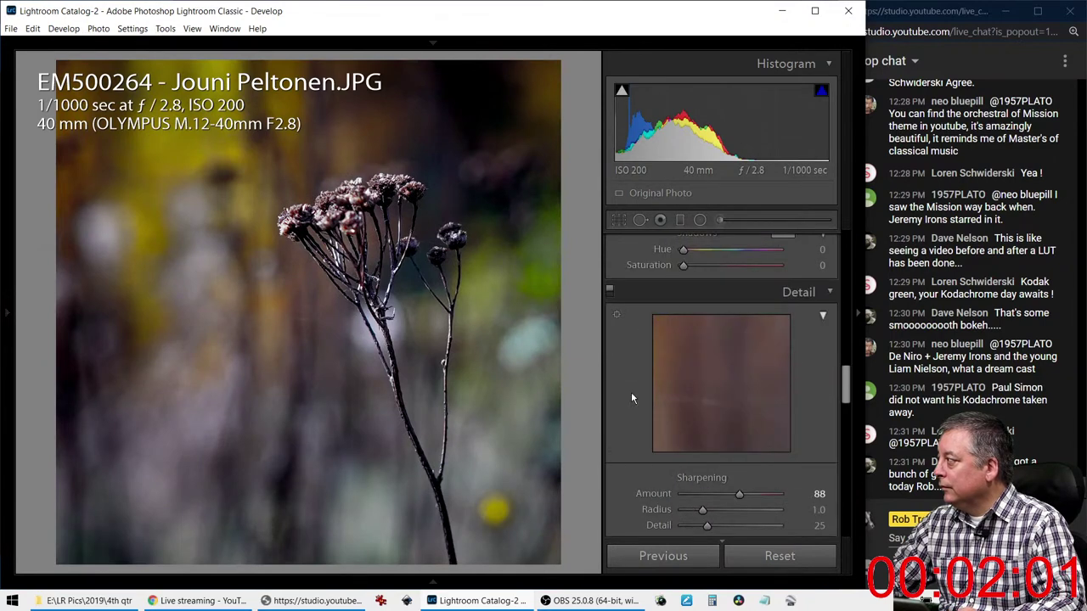
scroll(631, 391, "down", 8)
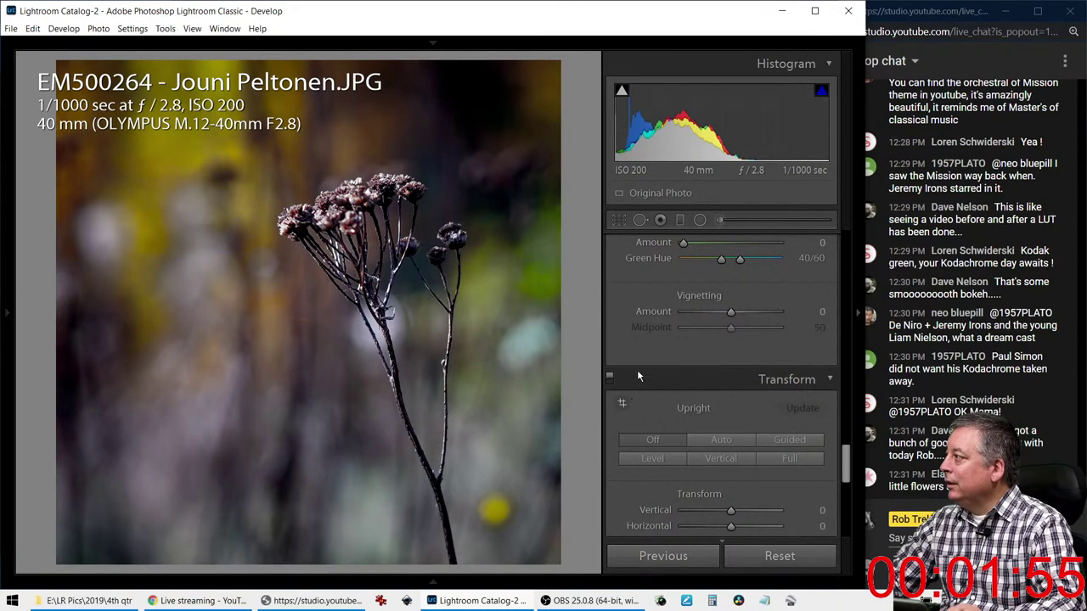
Brighten the flower heads with a new adjustment brush mask at Highlights 53, Whites 25 and Temp 4
left_click(717, 221)
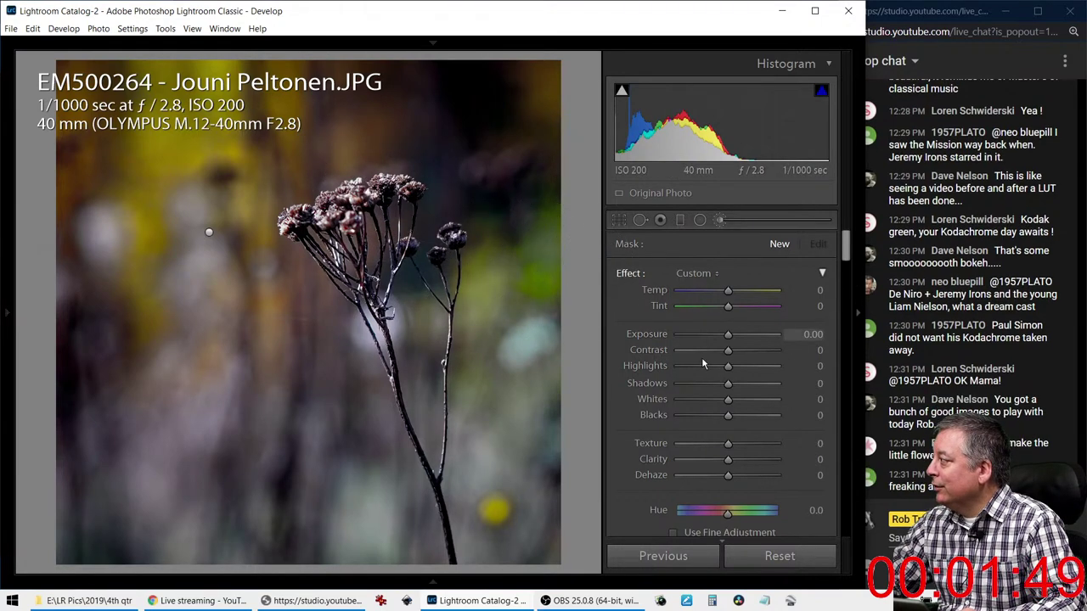
mouse_move(689, 365)
left_mouse_down()
mouse_move(753, 366)
mouse_move(739, 399)
left_mouse_up()
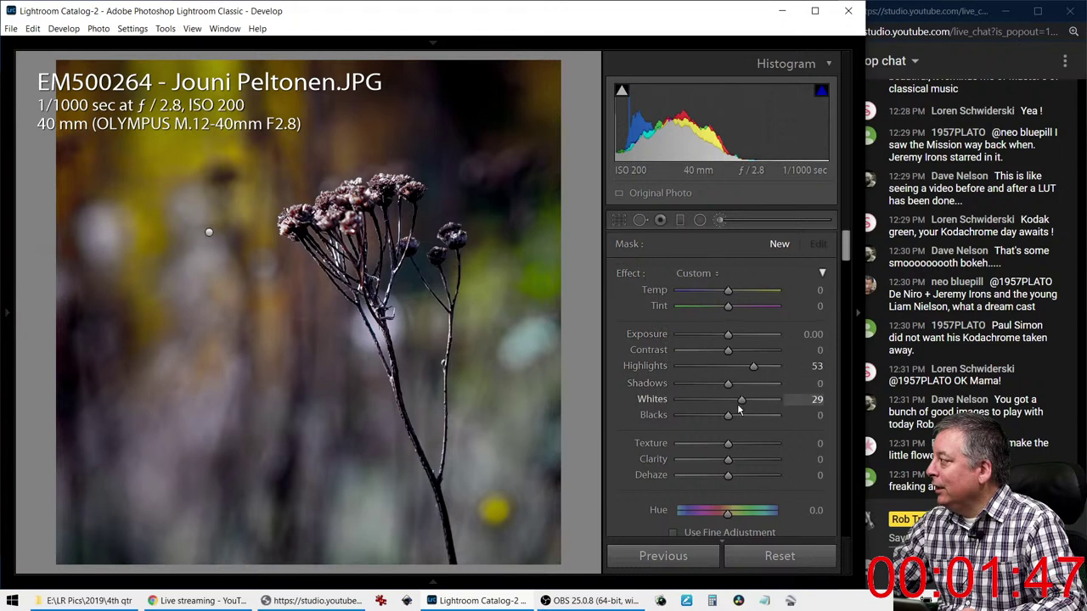
mouse_move(396, 192)
left_mouse_down()
mouse_move(305, 208)
mouse_move(379, 204)
mouse_move(301, 203)
mouse_move(334, 201)
mouse_move(329, 194)
mouse_move(362, 289)
mouse_move(450, 239)
left_mouse_up()
mouse_move(730, 290)
left_mouse_down()
mouse_move(744, 295)
mouse_move(719, 296)
mouse_move(729, 297)
left_mouse_up()
mouse_move(393, 187)
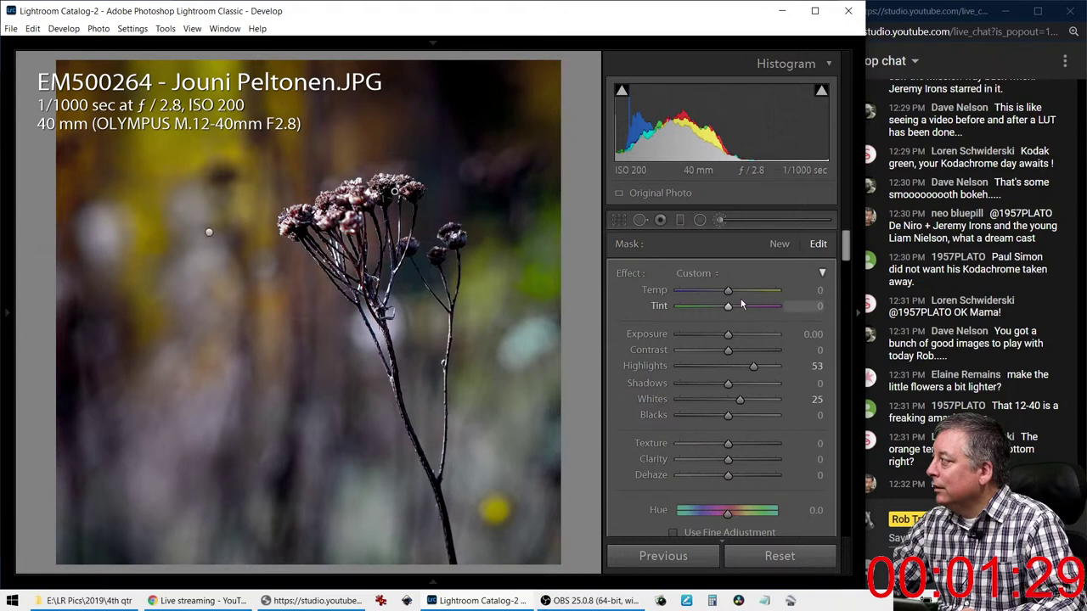
left_click_drag(732, 291, 735, 291)
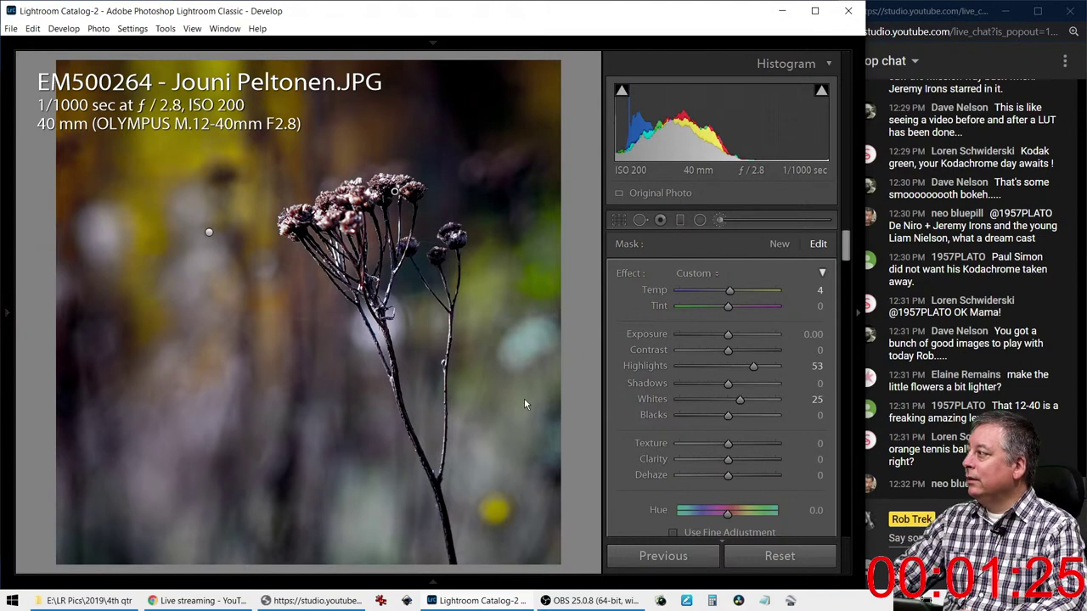
key("k")
Compare the flower photo before and after, and heal away the yellow spot beside the lower stem with a size 77 brush
key("y")
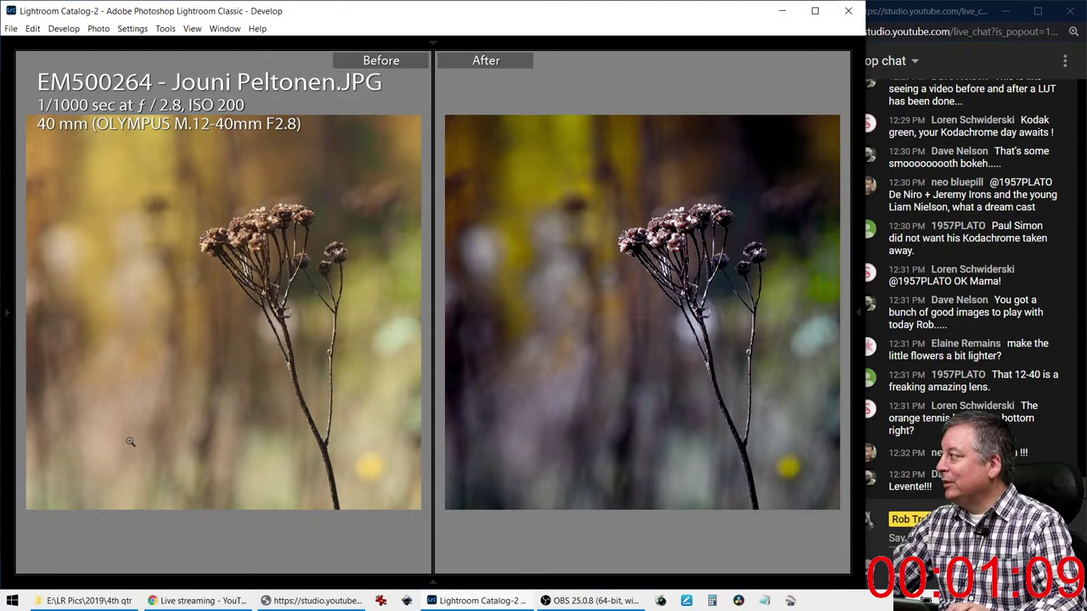
left_click(449, 315)
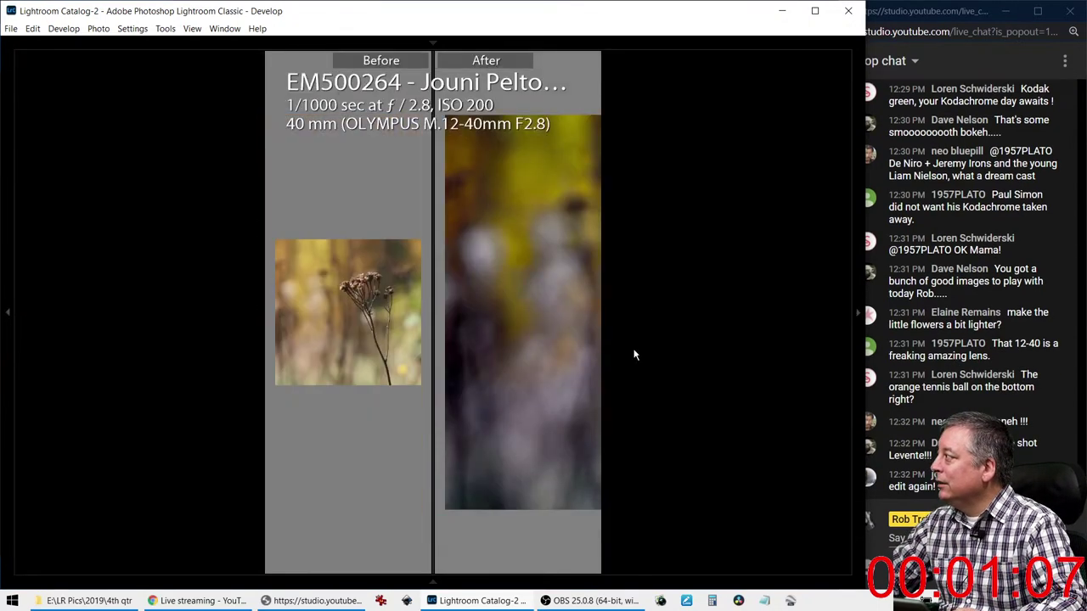
key("Tab")
left_click(640, 220)
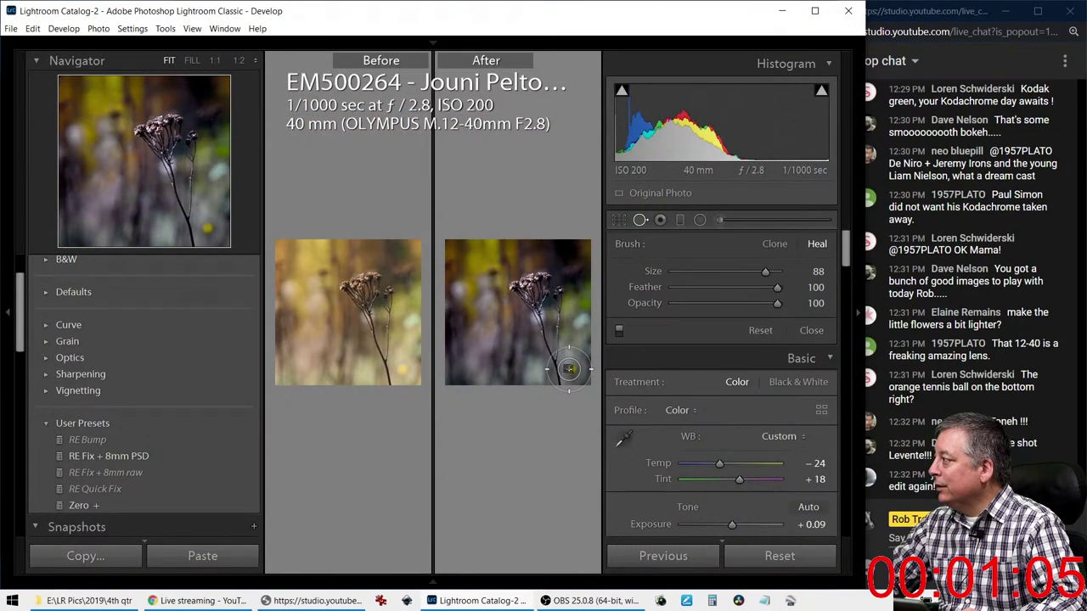
scroll(569, 369, "down", 2)
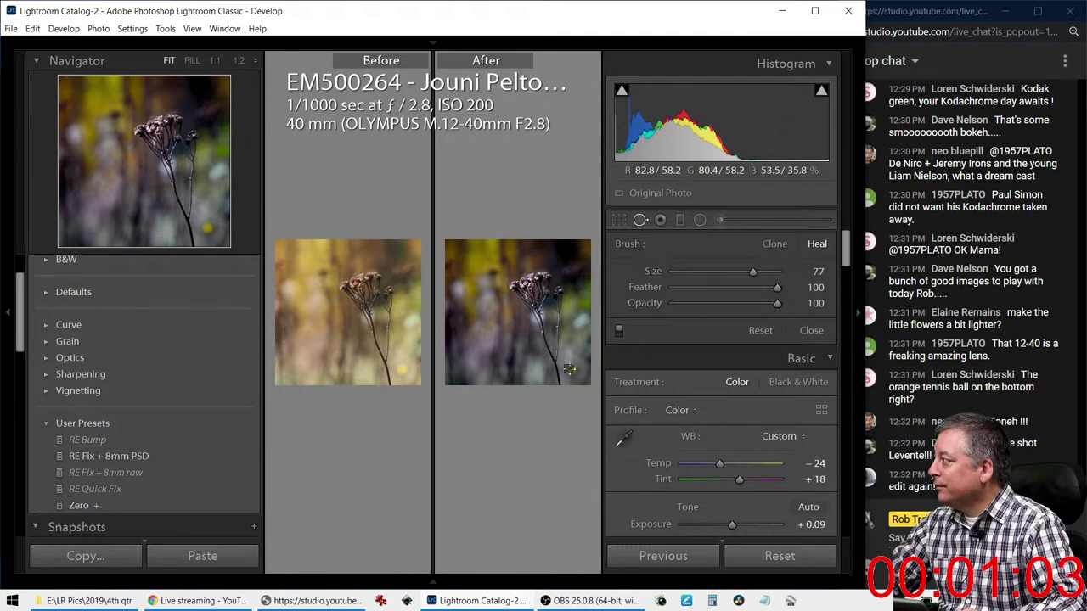
left_click(646, 222)
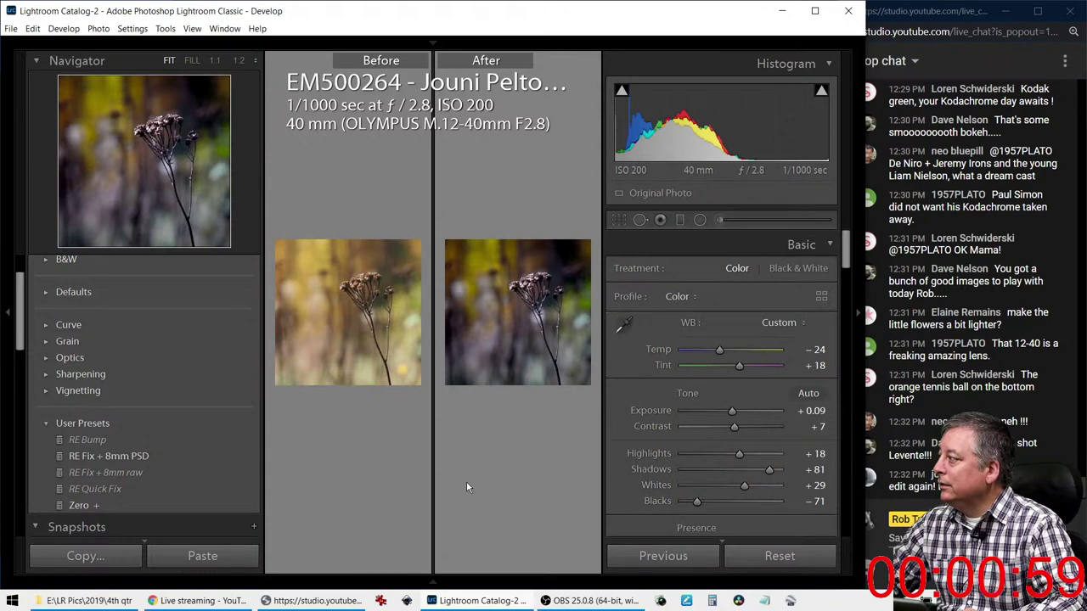
left_click(10, 316)
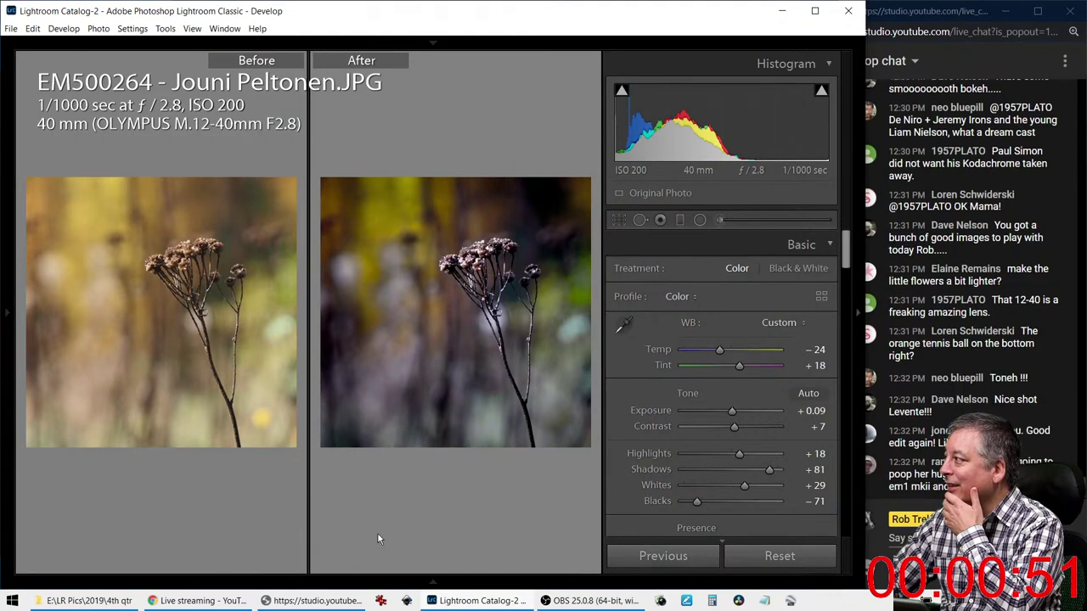
key("y")
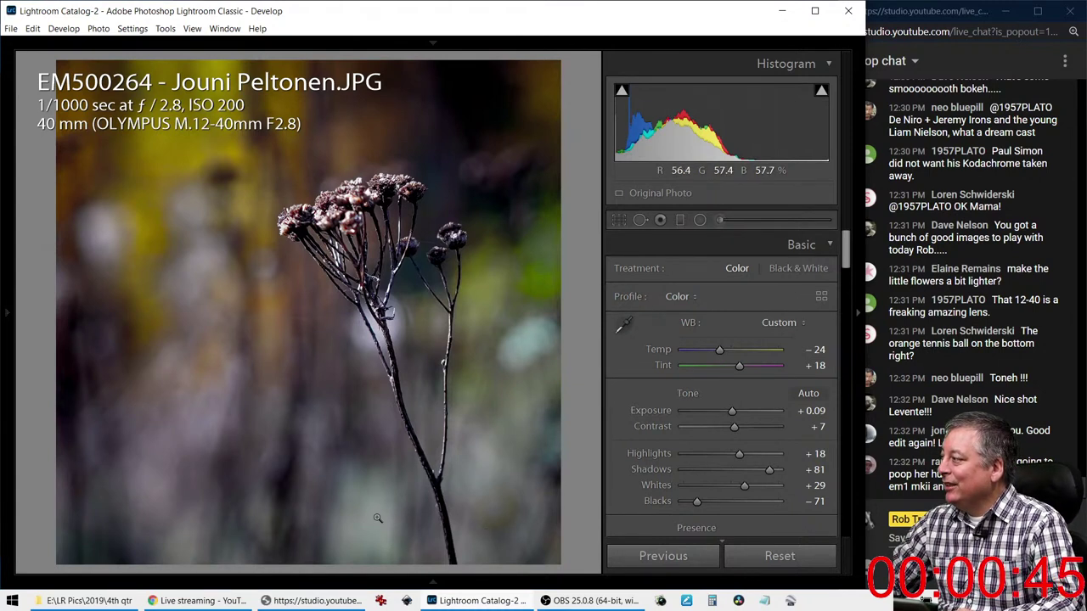
Move on to the insect macro photo PA020124 and examine the insect's head up close
key("Right")
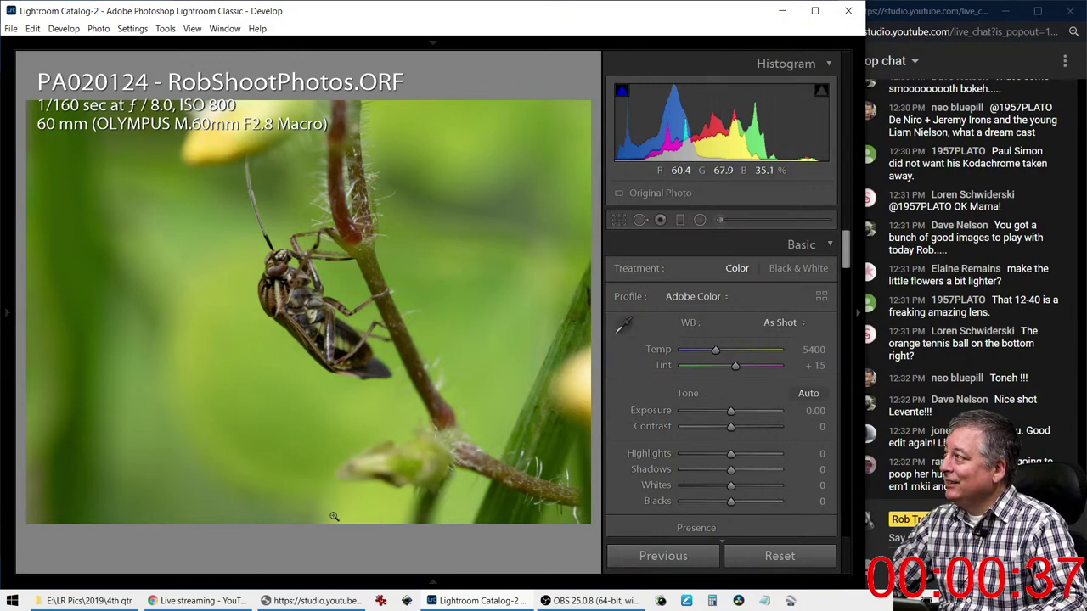
key("F6")
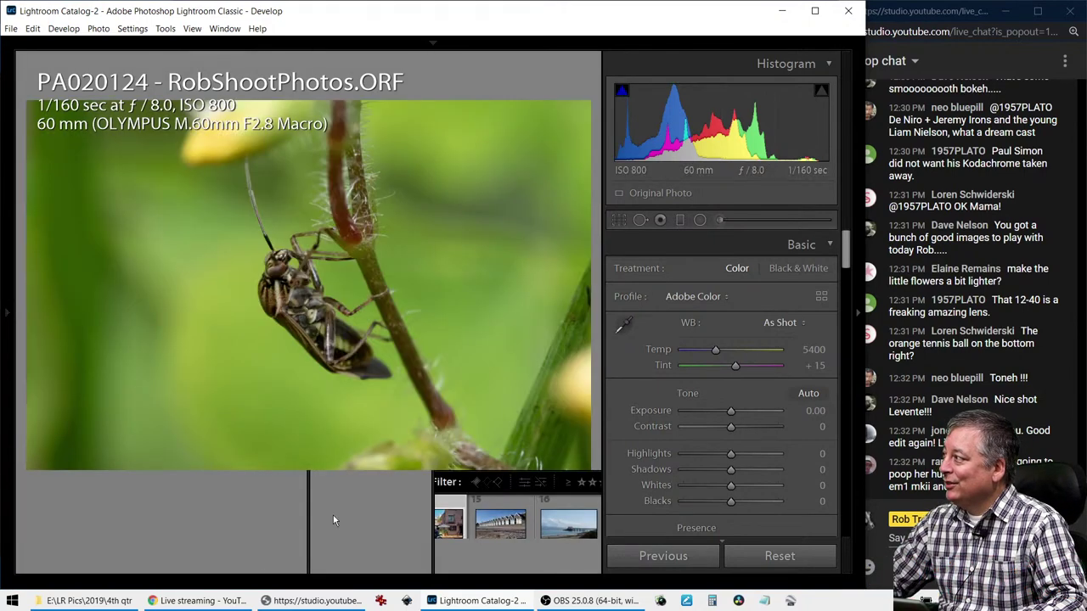
key("F6")
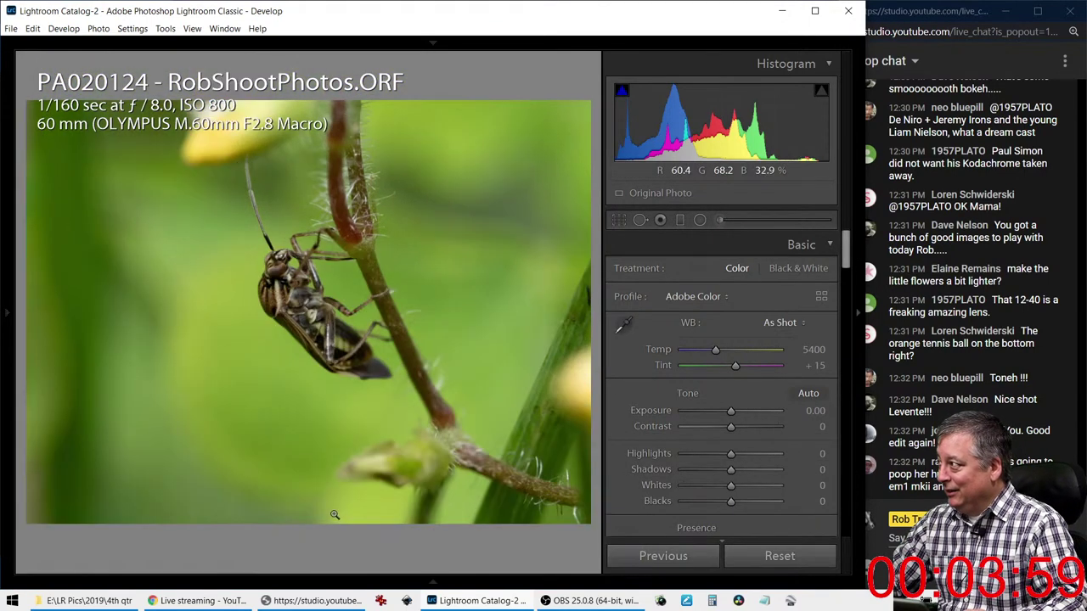
left_click(275, 253)
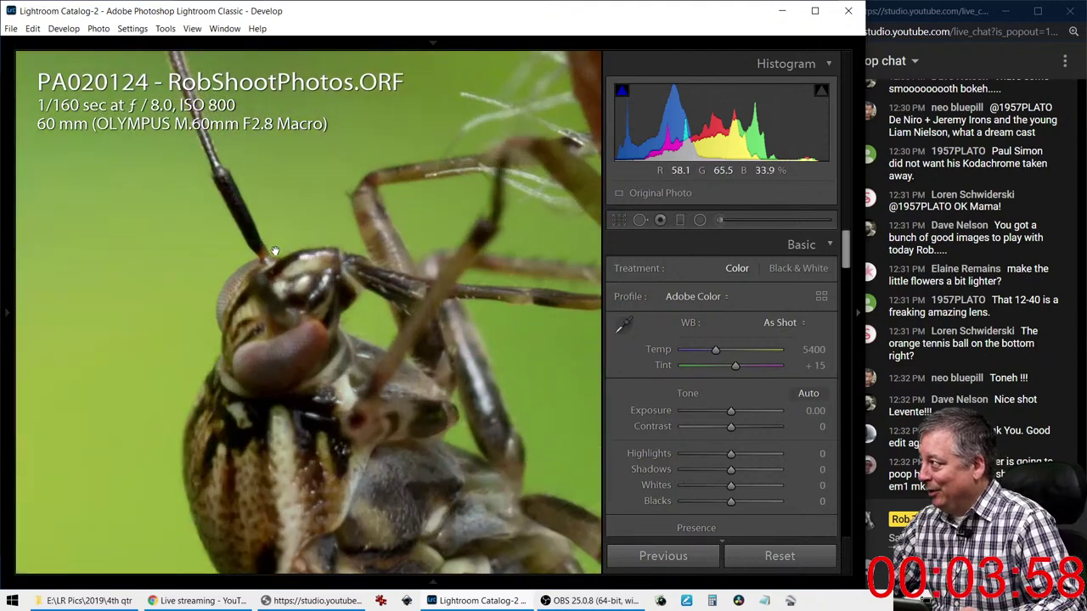
left_click(295, 346)
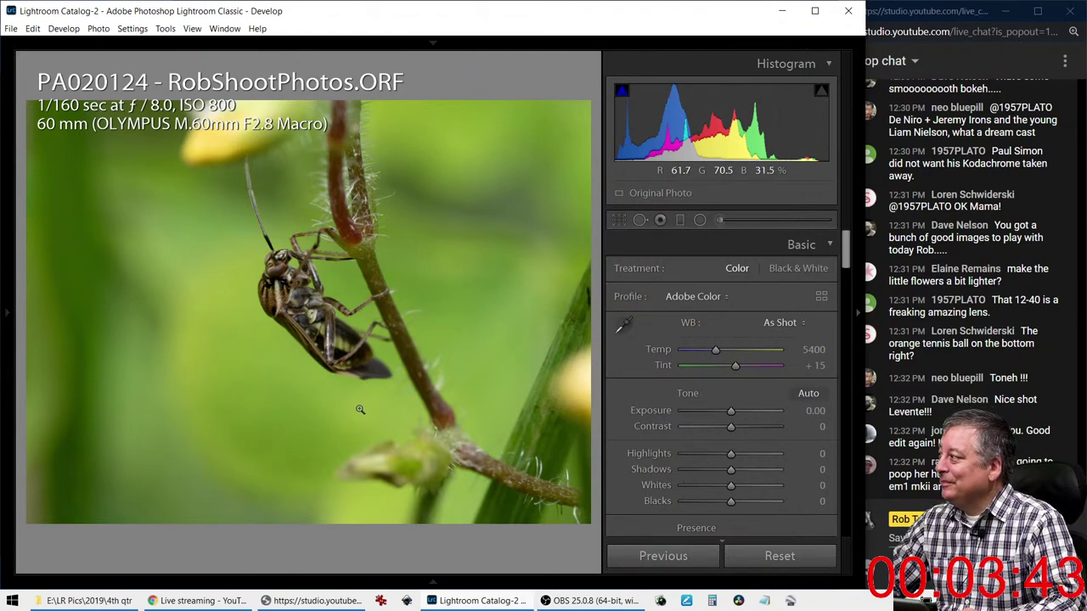
Start a tighter landscape crop around the insect at the original aspect ratio and show the golden spiral overlay
left_click(618, 230)
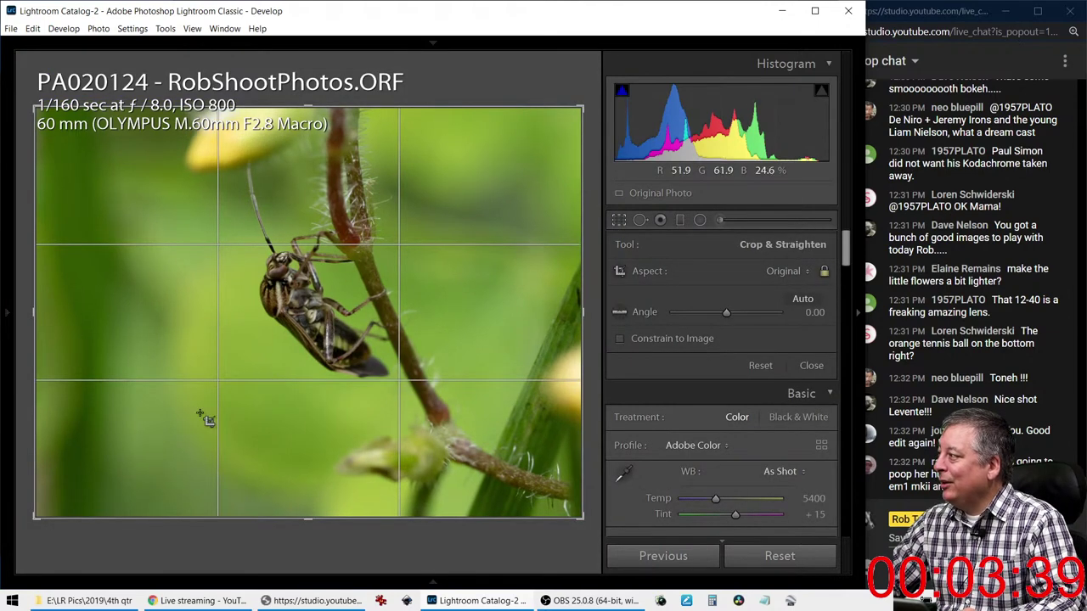
left_click_drag(40, 517, 125, 486)
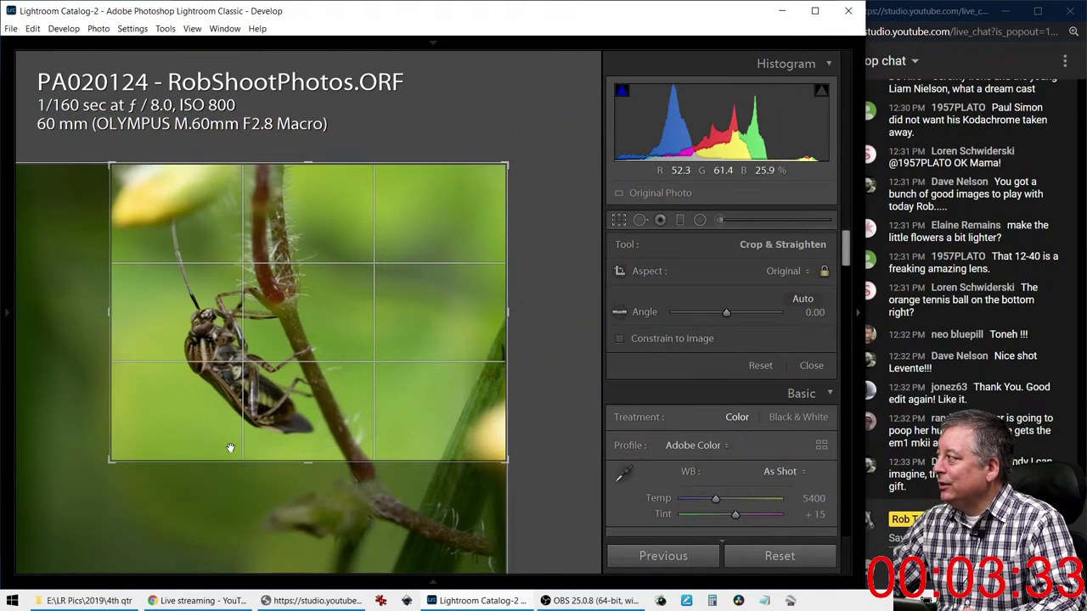
key("o")
key("o")
key("o")
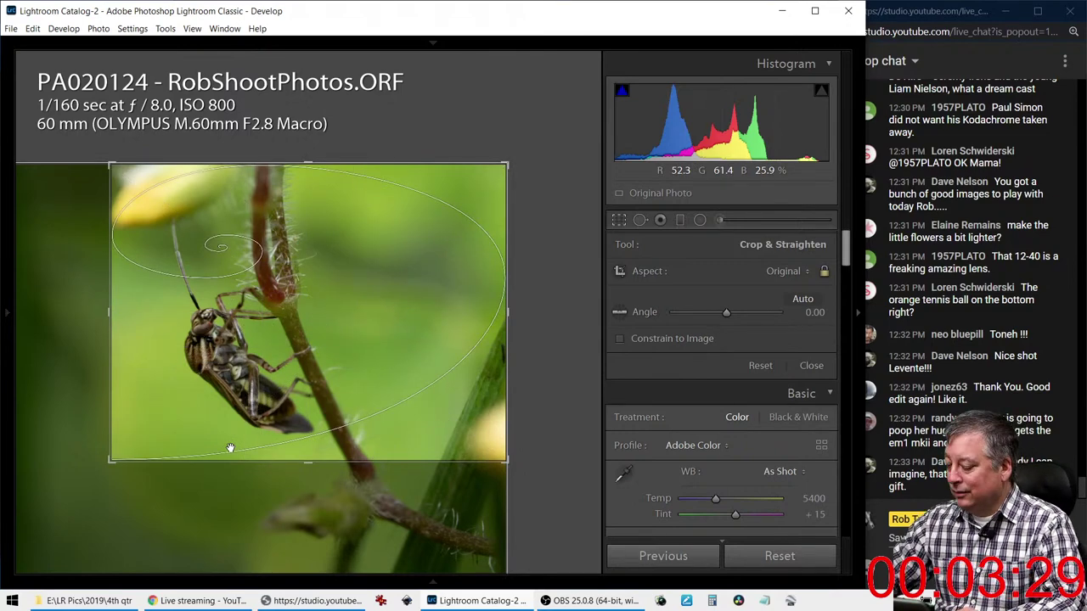
Reorient the golden spiral overlay and shift the photo within the crop so the insect's head sits near the spiral's centre
key("shift+o")
key("shift+o")
key("shift+o")
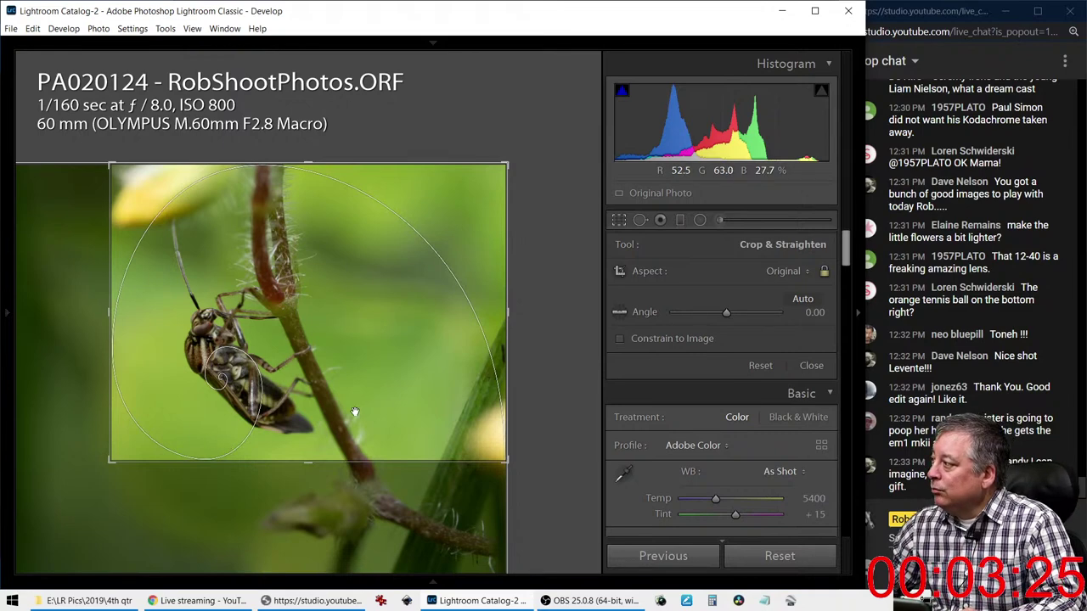
left_click_drag(358, 412, 360, 425)
key("shift+o")
key("shift+o")
key("shift+o")
key("shift+o")
key("shift+o")
left_click_drag(371, 429, 371, 363)
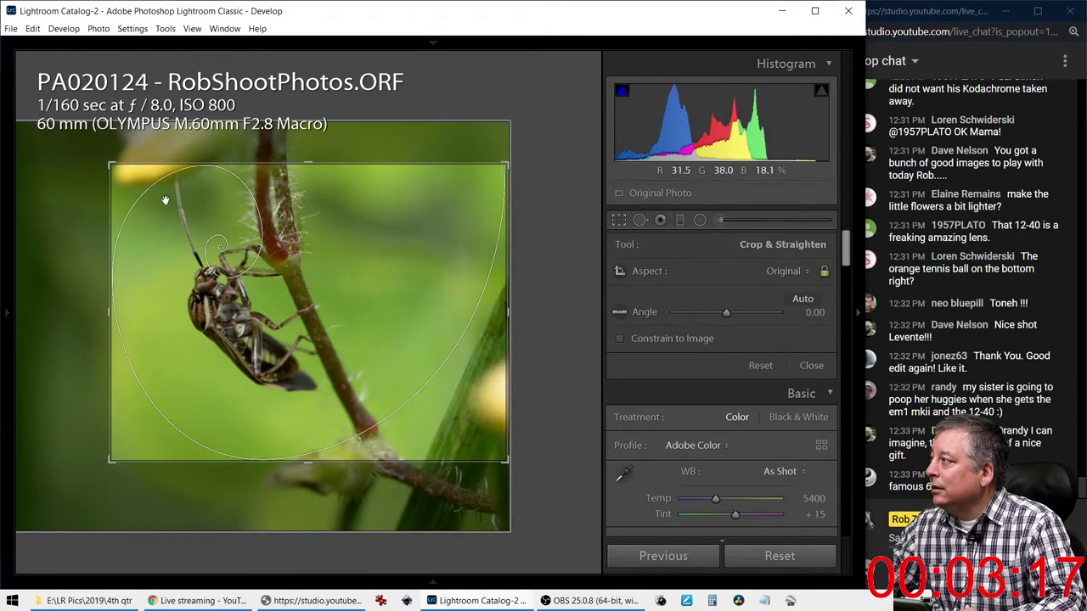
Change the crop to a vertical frame holding the insect, its full antenna and the lower bud, and apply it
left_click_drag(113, 165, 164, 125)
left_click_drag(352, 294, 465, 250)
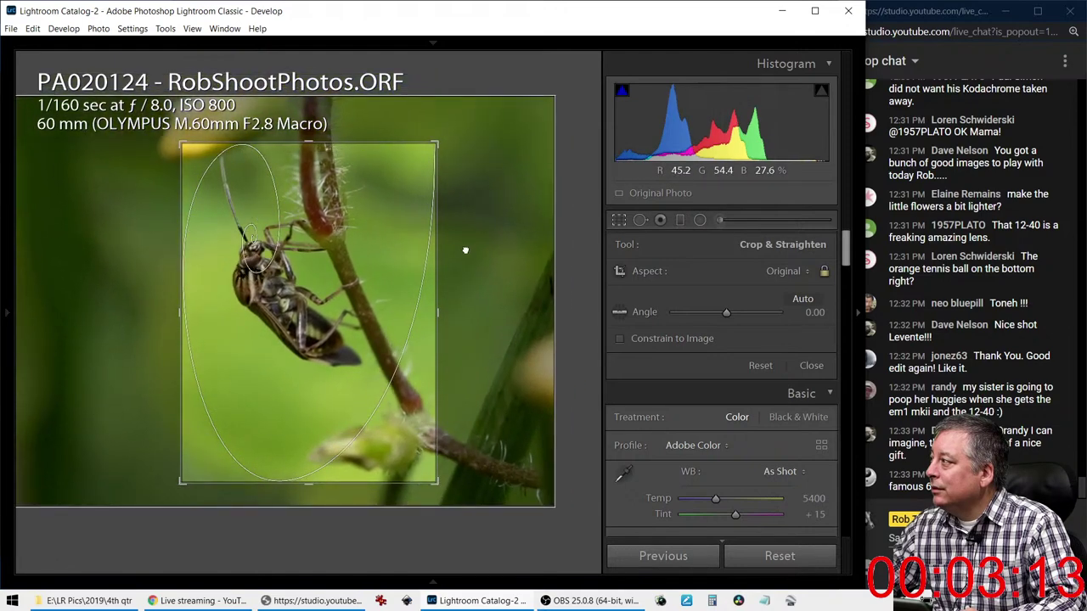
left_click_drag(438, 482, 448, 493)
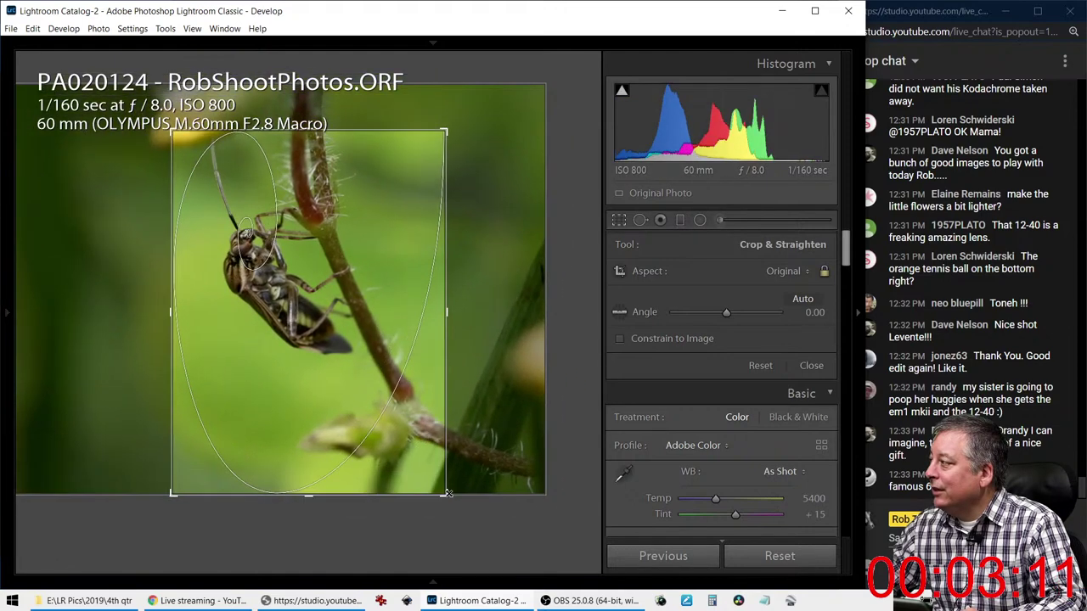
left_click_drag(307, 131, 302, 125)
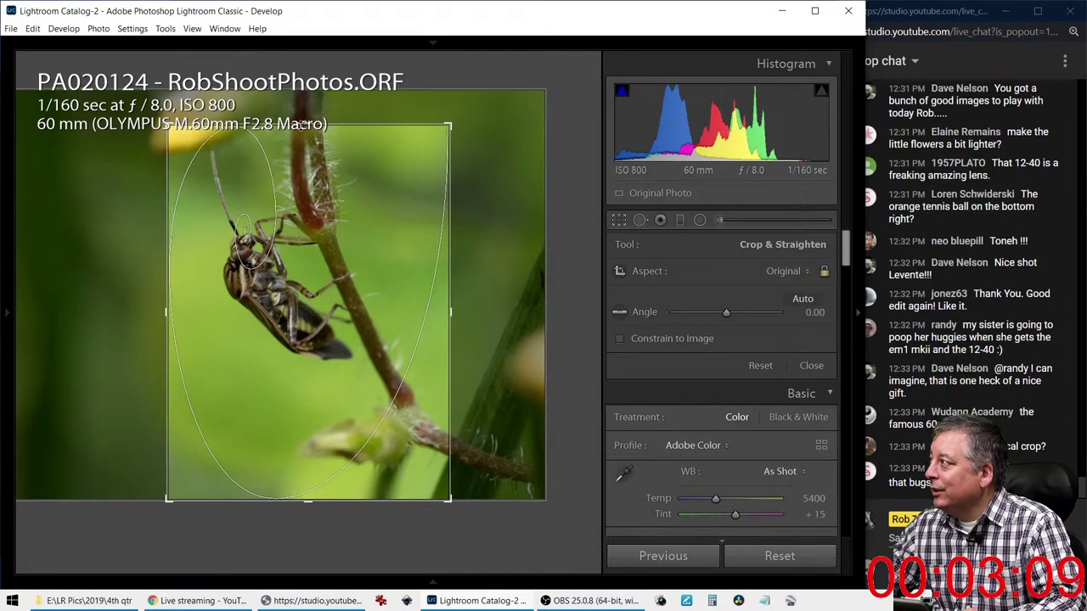
key("Return")
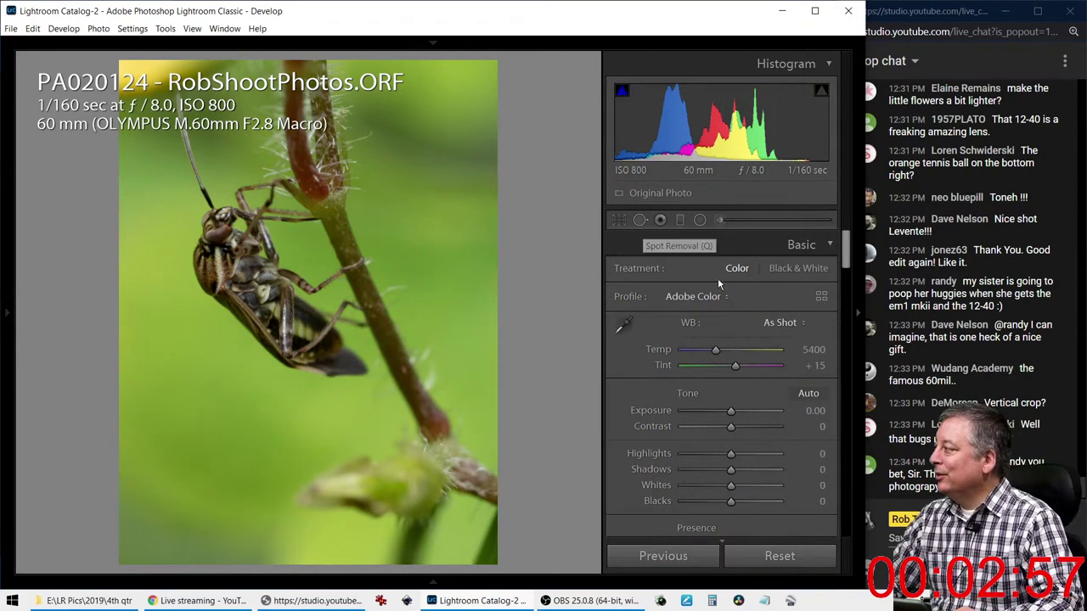
Apply auto tone and auto white balance, and set Temp to 5000, Shadows to +100 and Exposure to 0.00
left_click(802, 395)
left_click(779, 324)
left_click(748, 355)
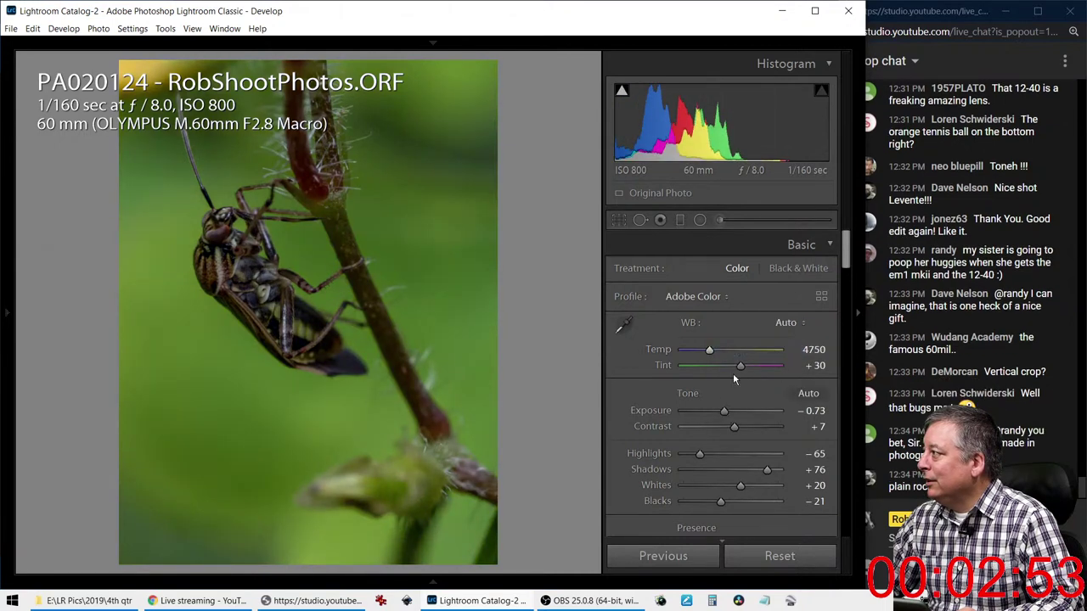
left_click_drag(709, 351, 711, 350)
left_click_drag(754, 465, 792, 474)
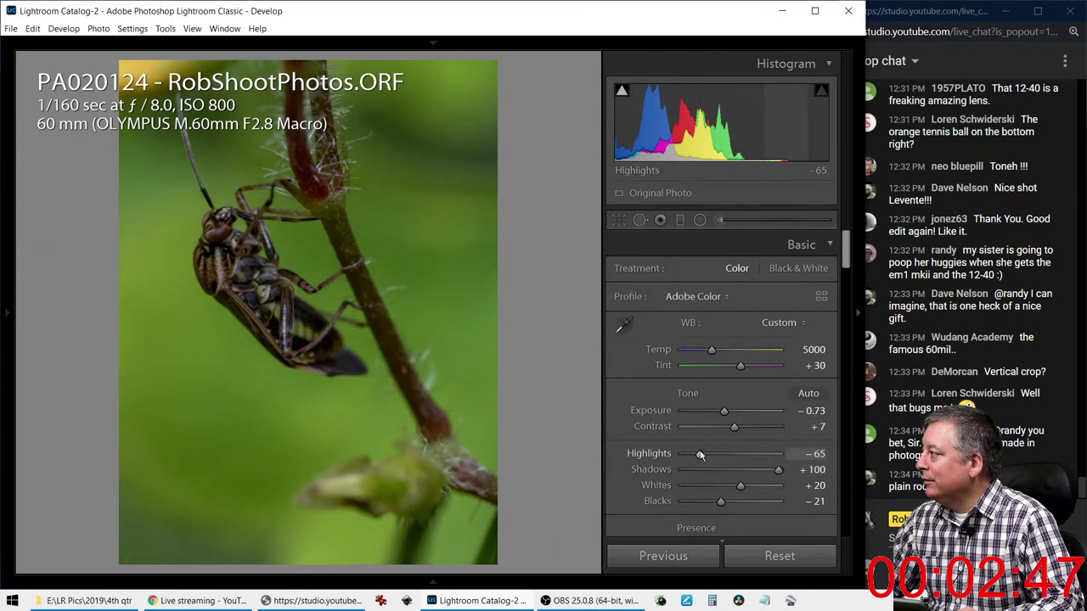
left_click_drag(723, 411, 731, 411)
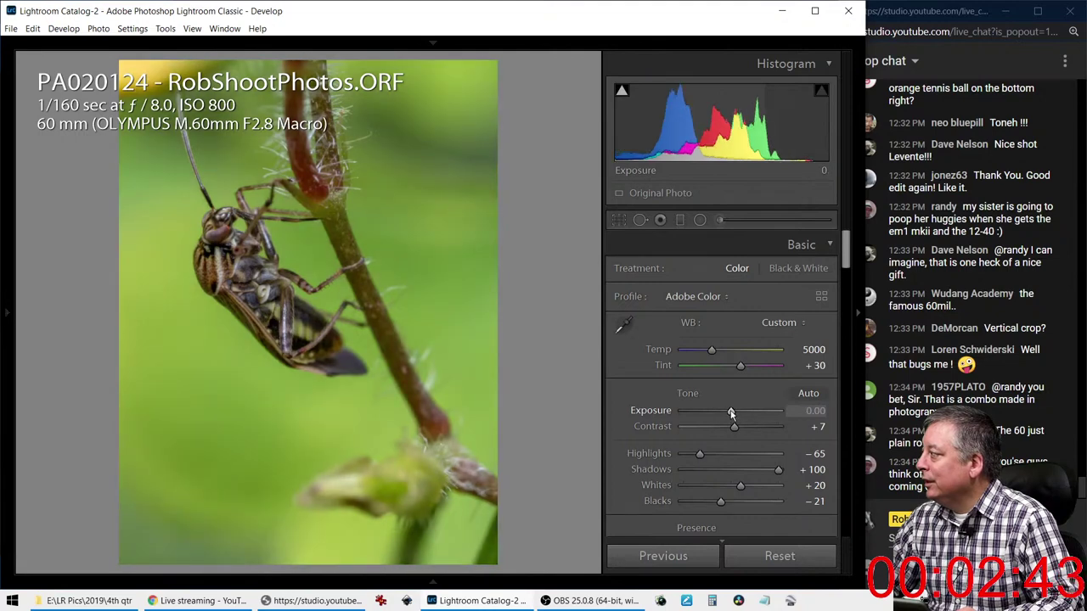
Set the insect photo's Texture to +21
scroll(622, 419, "down", 10)
scroll(628, 424, "up", 4)
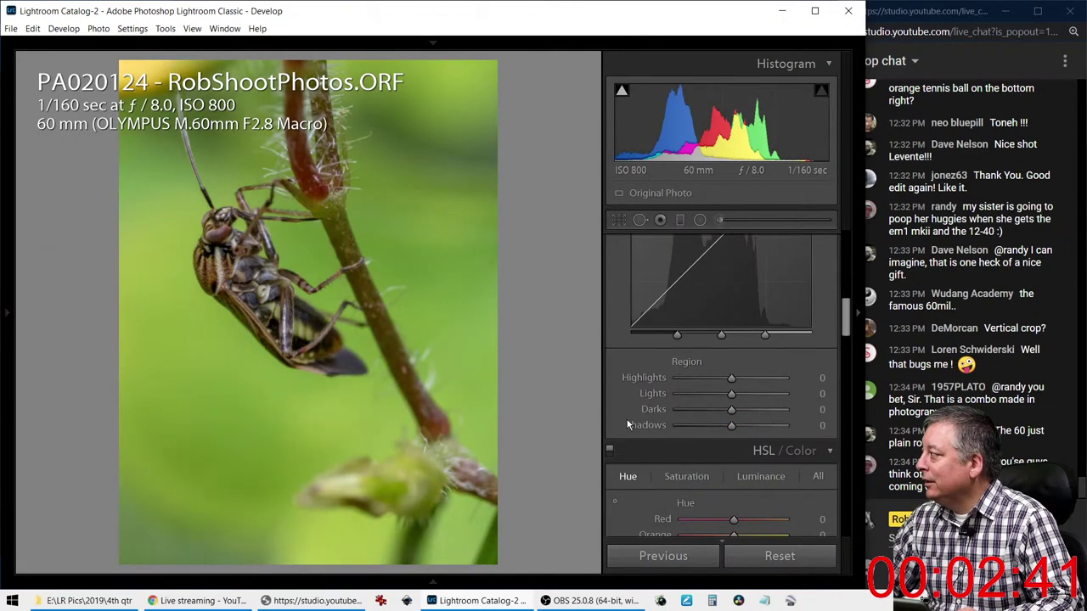
scroll(628, 425, "up", 3)
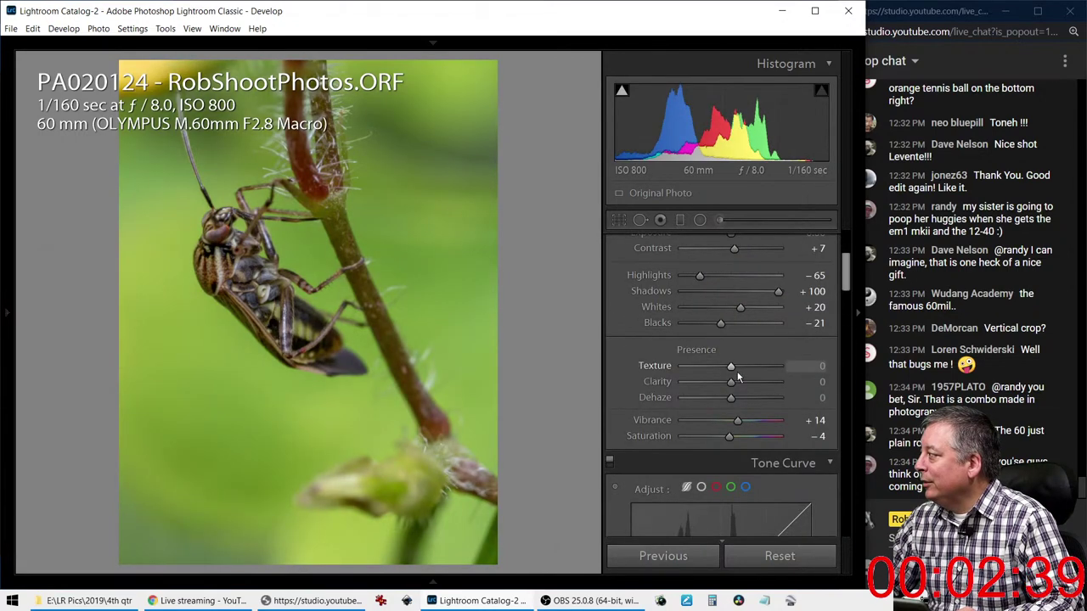
Sharpen the insect photo with Amount 70 and Masking 88
scroll(667, 419, "down", 8)
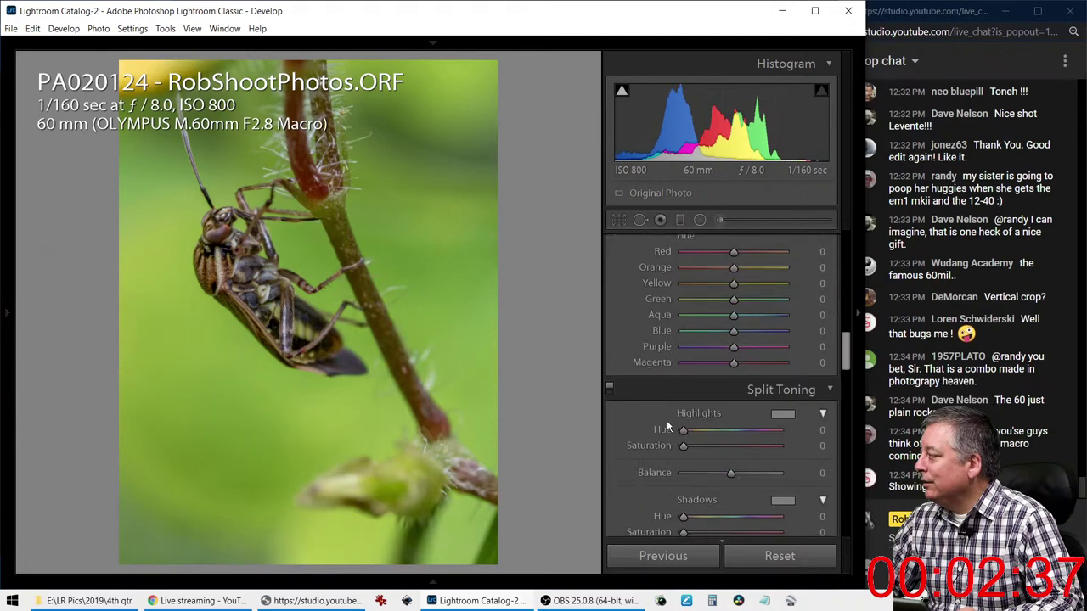
left_click_drag(683, 404, 728, 404)
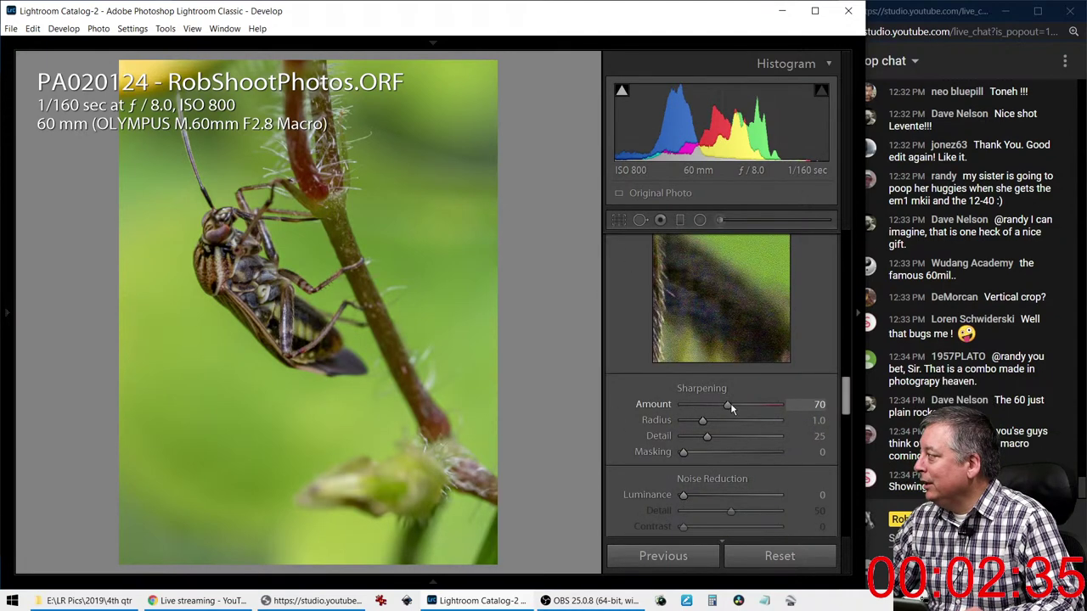
left_click_drag(689, 449, 767, 453)
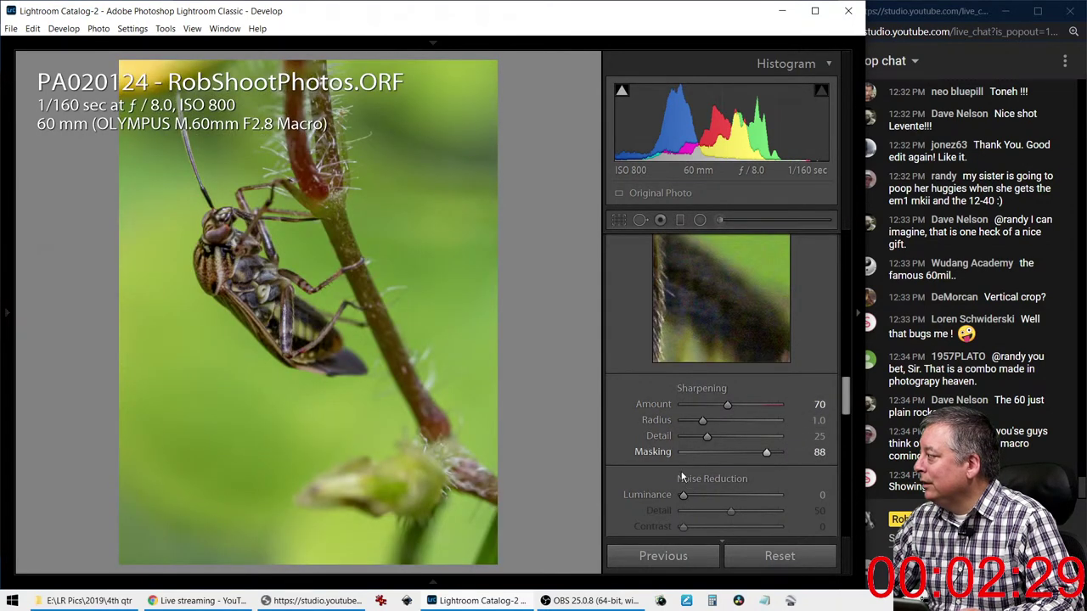
Apply noise reduction to the insect photo with Color 9 and Luminance 6
scroll(658, 475, "down", 1)
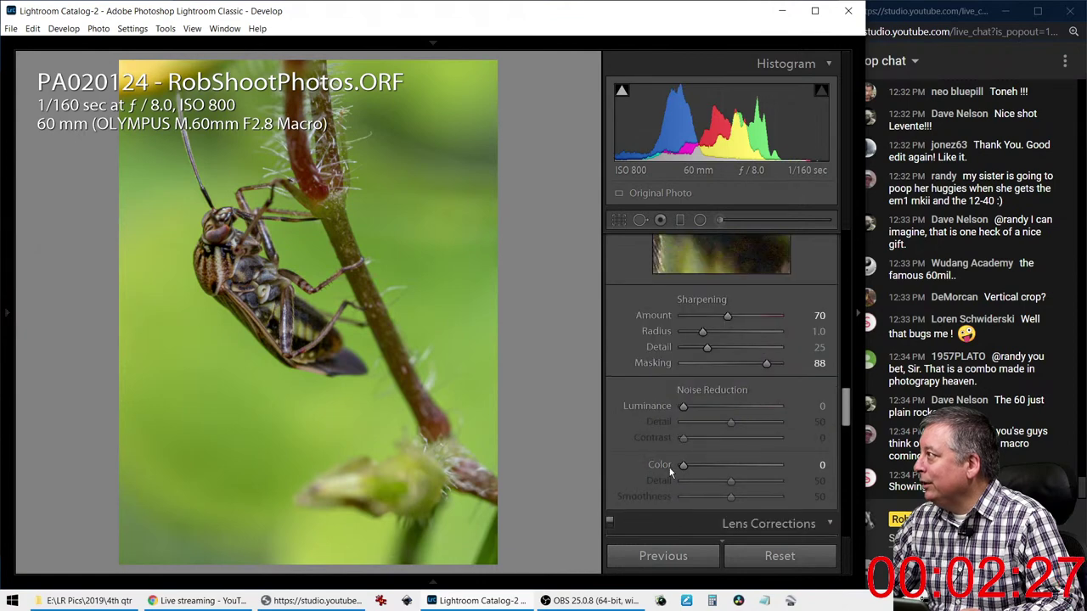
left_click_drag(683, 465, 692, 470)
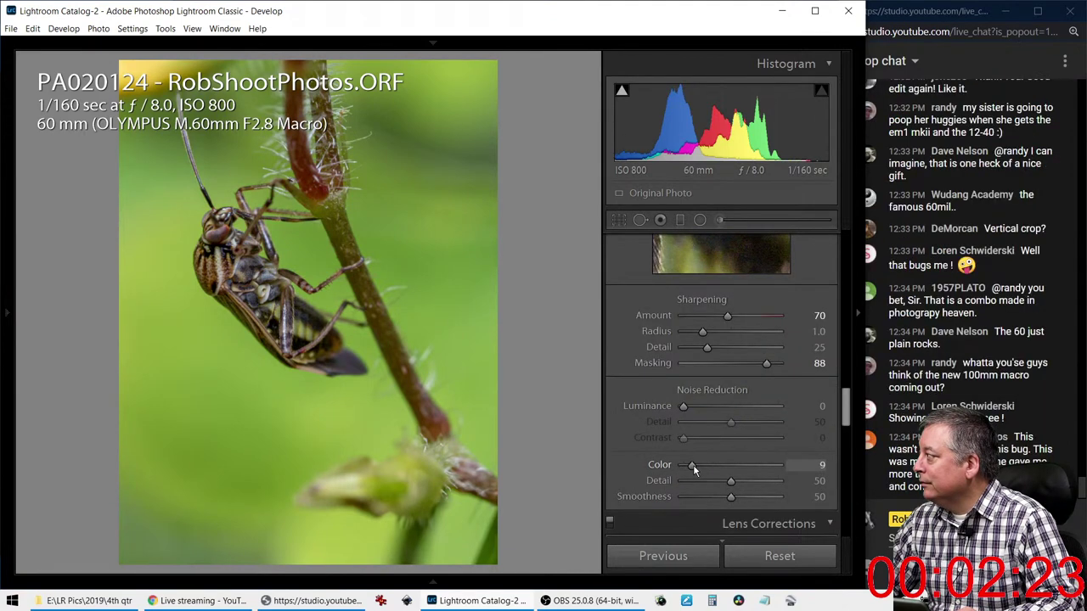
scroll(641, 435, "up", 1)
left_click_drag(683, 494, 689, 495)
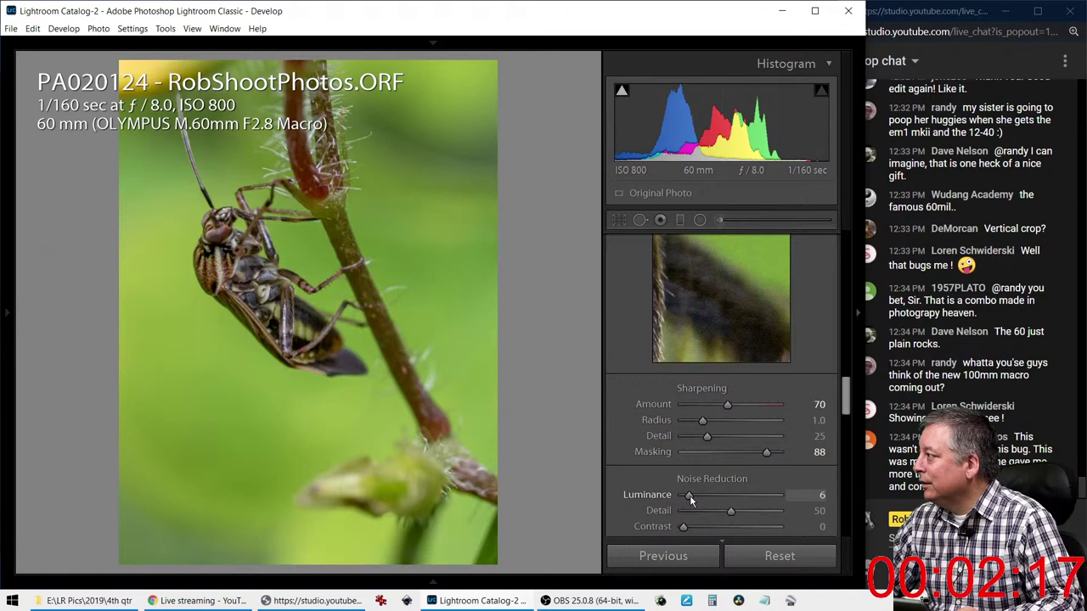
Refine the sharpening while inspecting the insect up close, with Radius 3.0, Detail 0 and Masking 68
left_click(229, 244)
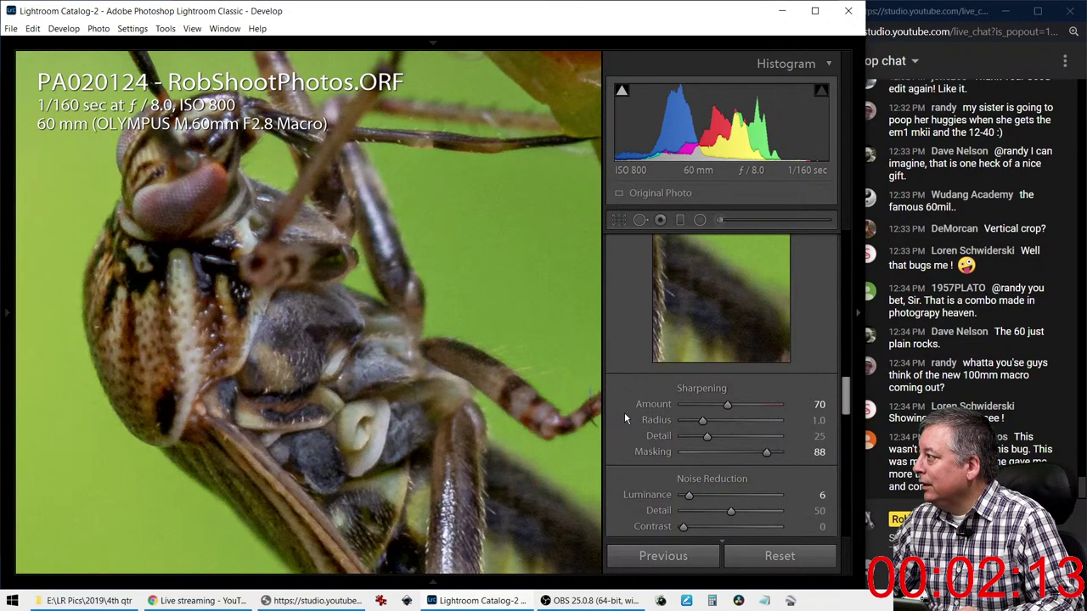
left_click_drag(702, 424, 749, 455)
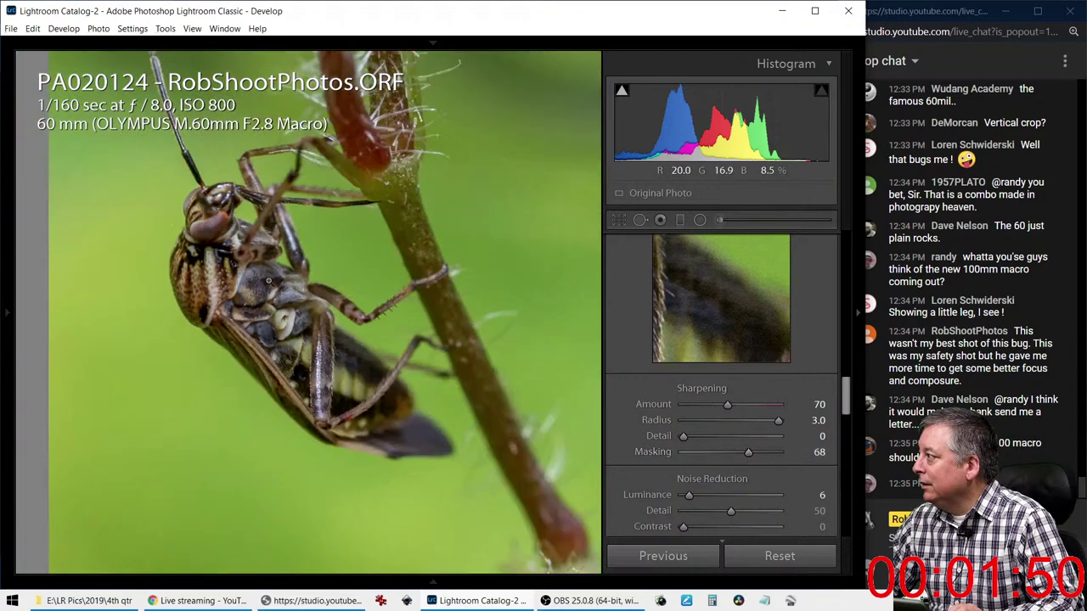
left_click(370, 353)
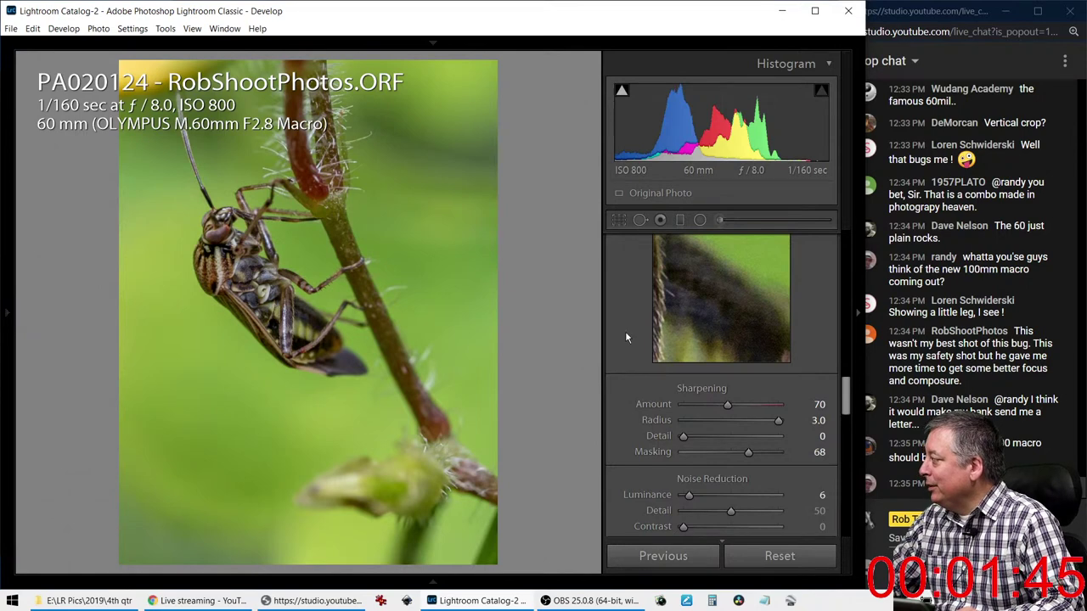
Set the insect photo's Vibrance to -94 and Saturation to +75
scroll(625, 337, "up", 3)
scroll(626, 337, "up", 5)
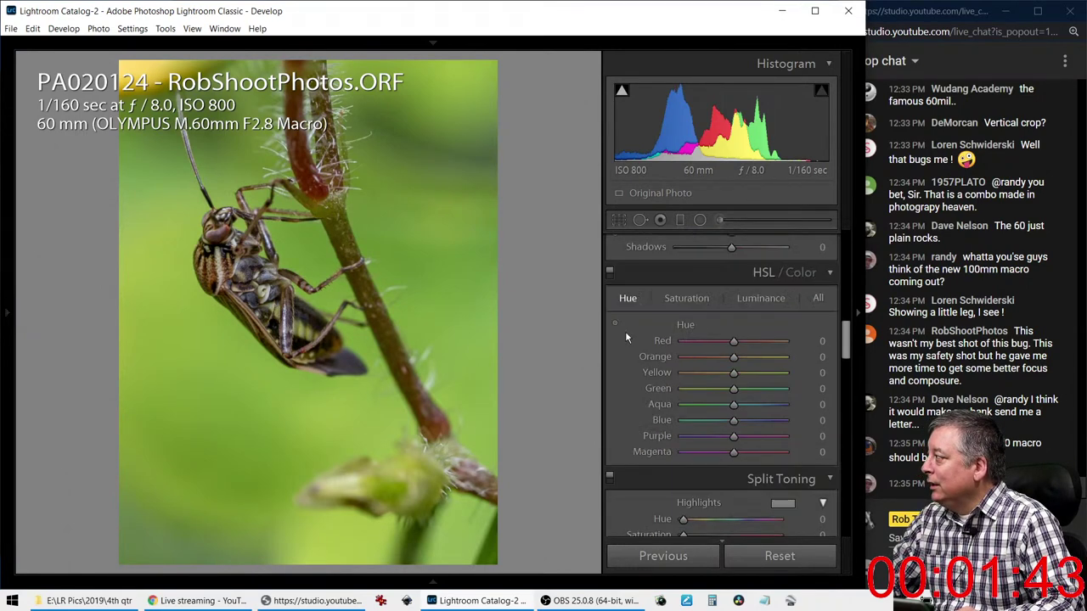
scroll(625, 337, "up", 1)
scroll(625, 337, "up", 6)
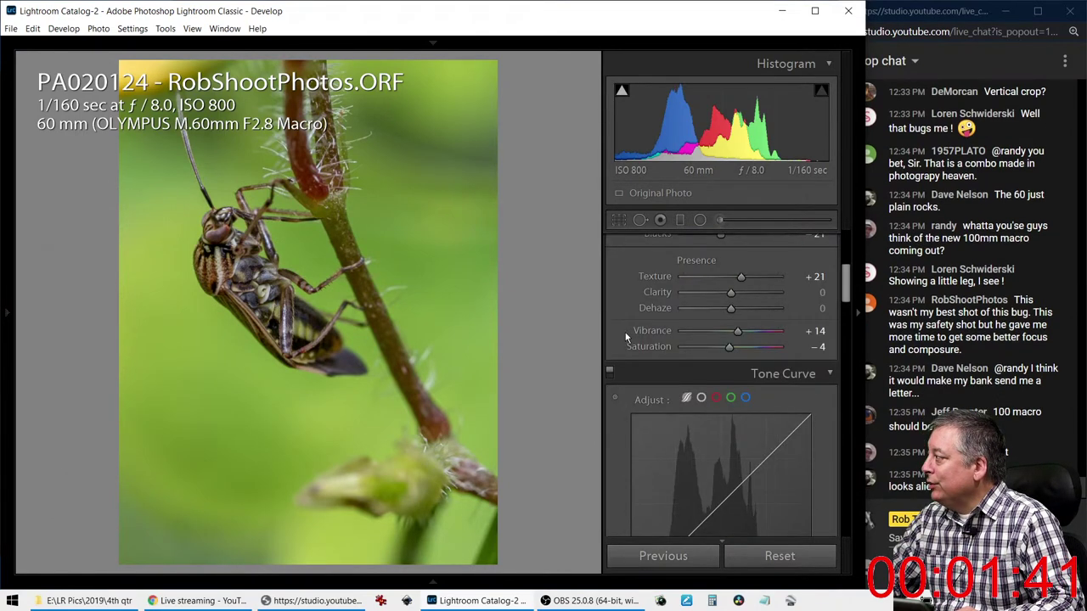
scroll(754, 419, "down", 2)
left_click_drag(744, 420, 692, 417)
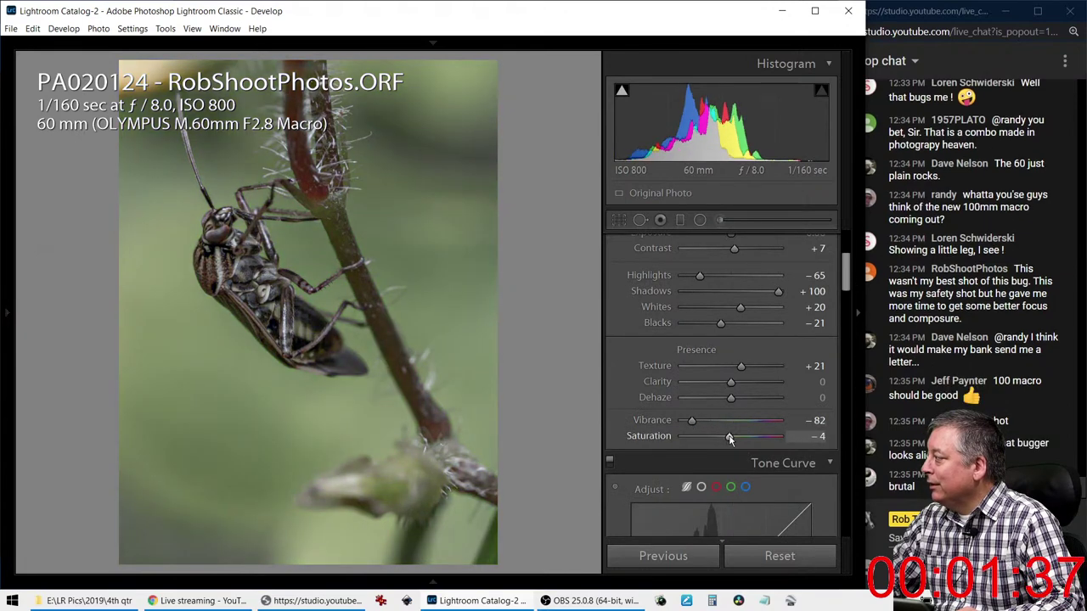
left_click_drag(729, 437, 762, 438)
left_click_drag(690, 424, 684, 421)
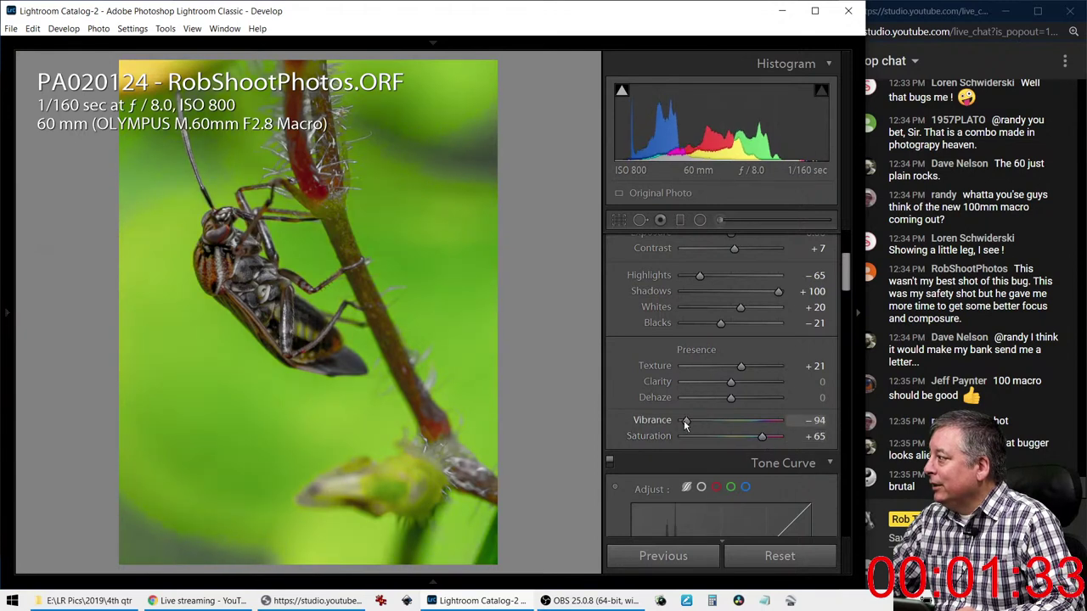
left_click_drag(762, 440, 765, 441)
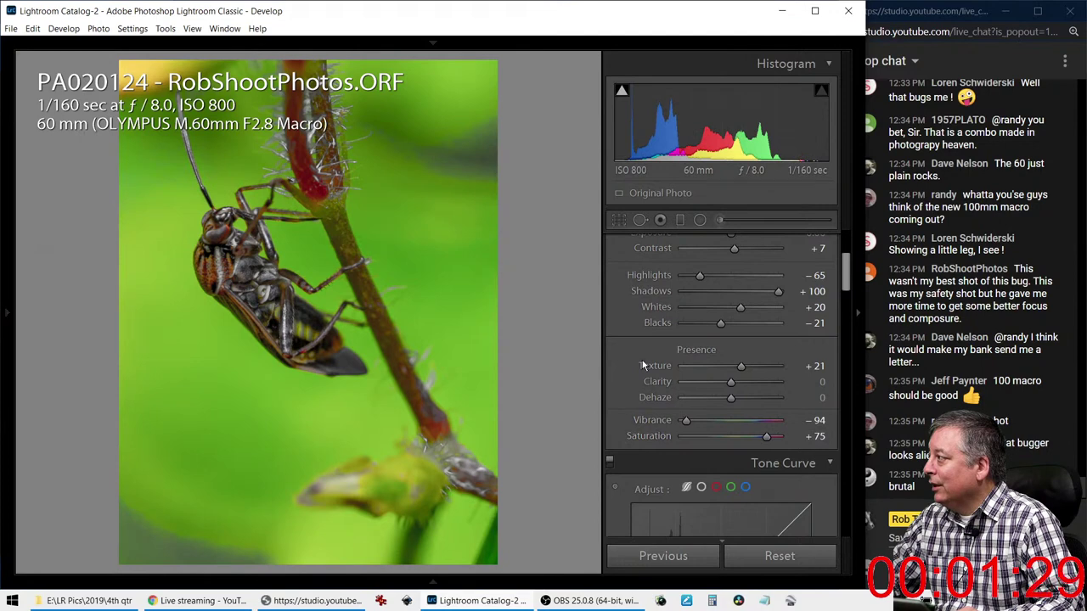
Mute the green background using targeted HSL adjustments: saturation Green -44 and Yellow -3, luminance Green -12 and Yellow -1
scroll(642, 360, "down", 3)
scroll(642, 359, "down", 4)
left_click(676, 386)
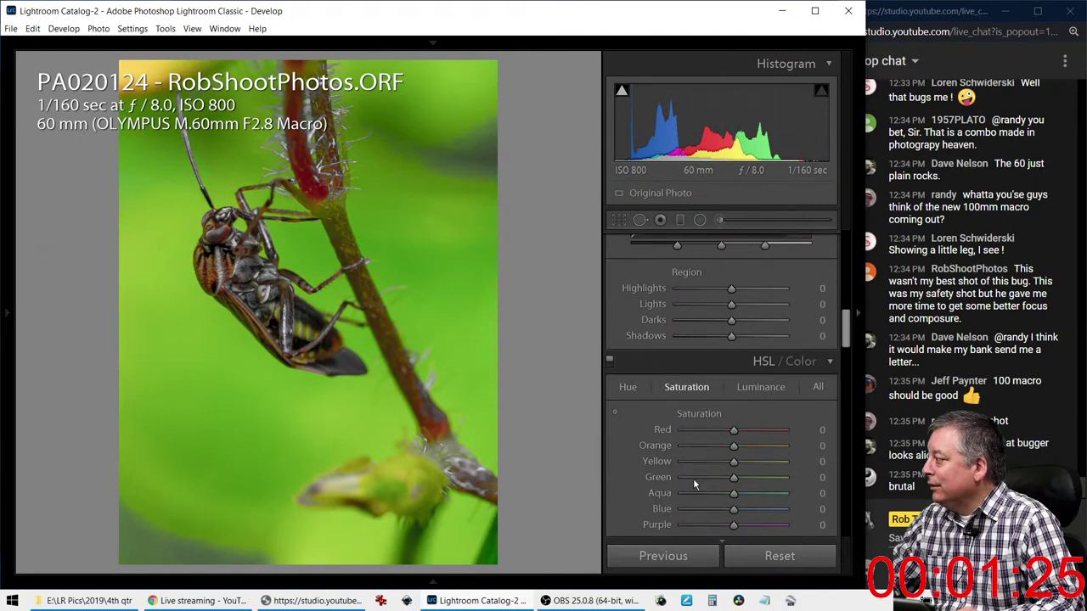
left_click(614, 412)
left_click_drag(486, 339, 485, 375)
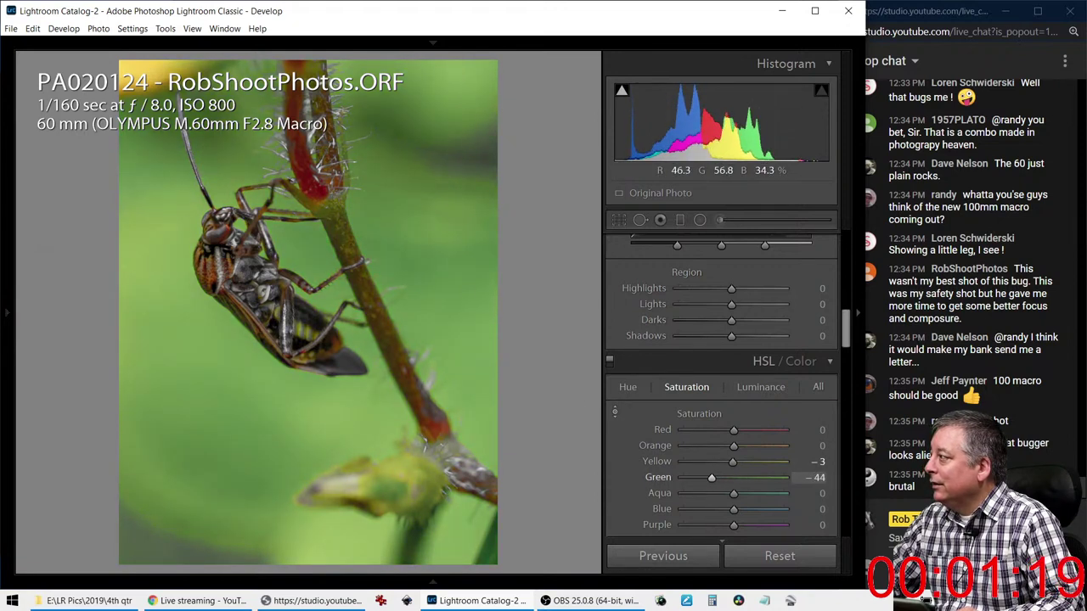
left_click(758, 387)
mouse_move(455, 310)
left_mouse_down()
mouse_move(455, 330)
mouse_move(454, 321)
left_mouse_up()
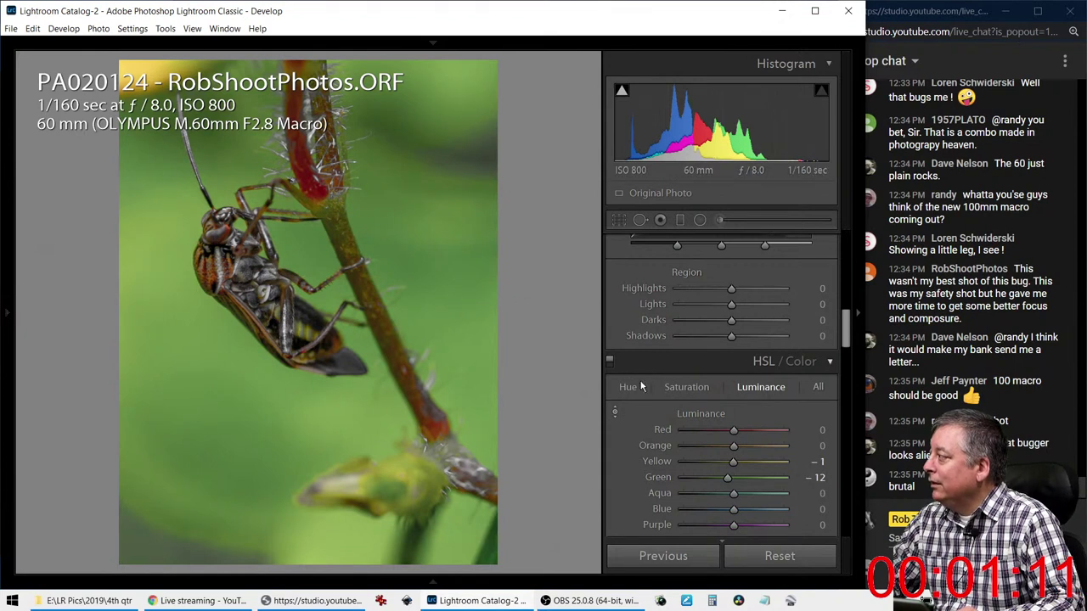
Boost the colour of the insect's striped back with a targeted HSL saturation adjustment of Orange +44 and Red +1
left_click(685, 387)
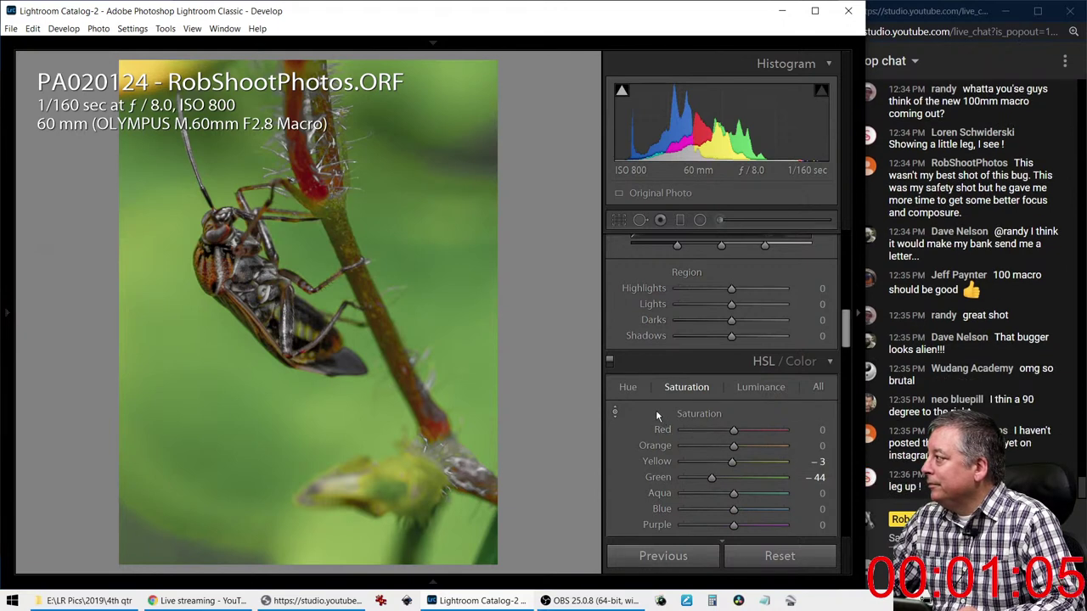
left_click(614, 412)
left_click_drag(214, 289, 214, 227)
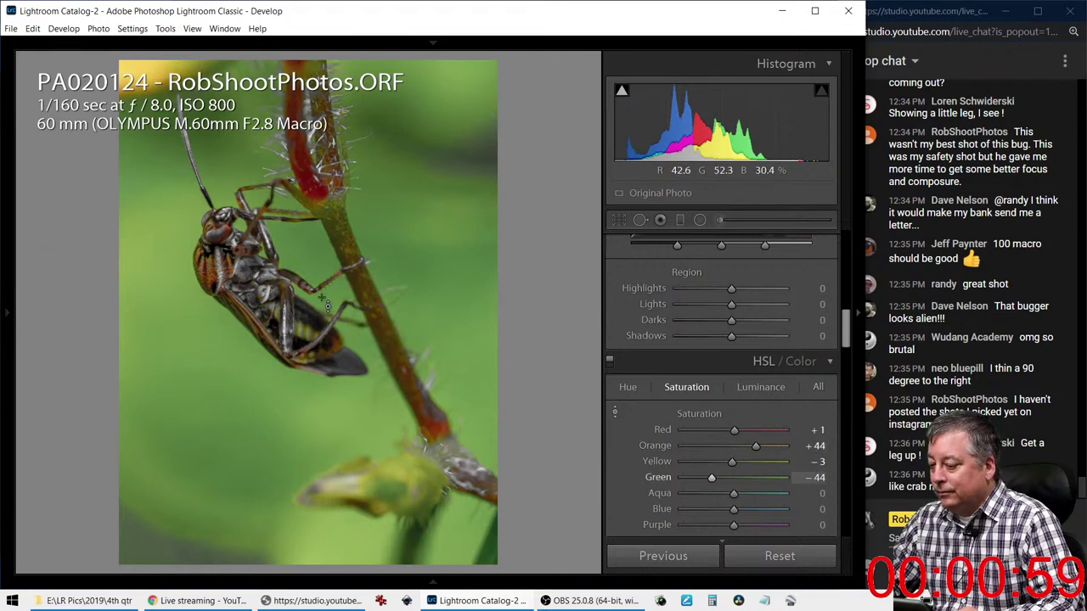
Reduce the photo's overall Saturation to +58
scroll(645, 341, "up", 10)
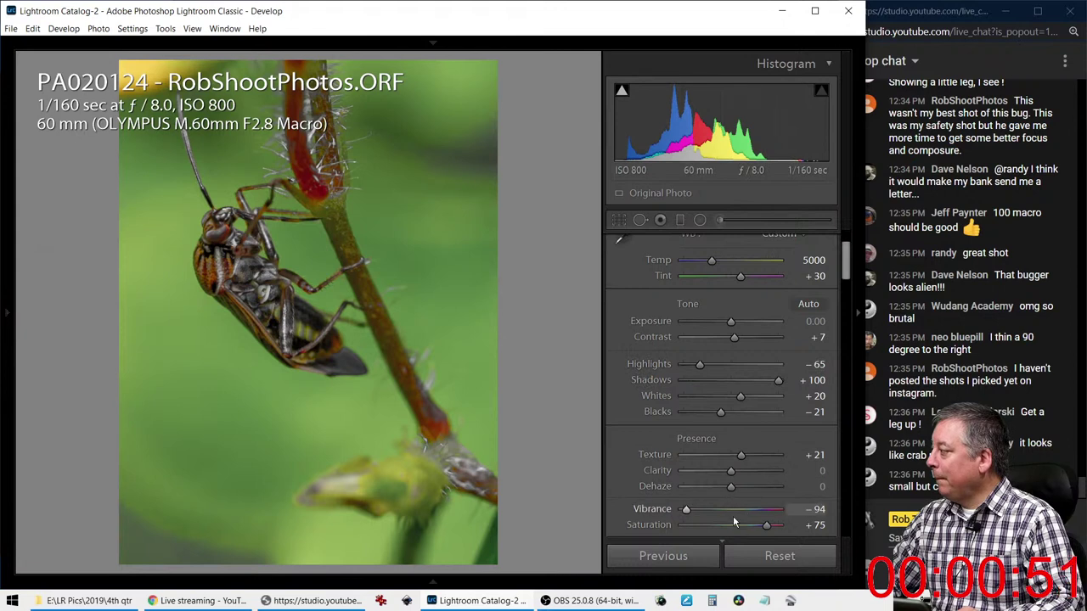
left_click_drag(770, 524, 761, 526)
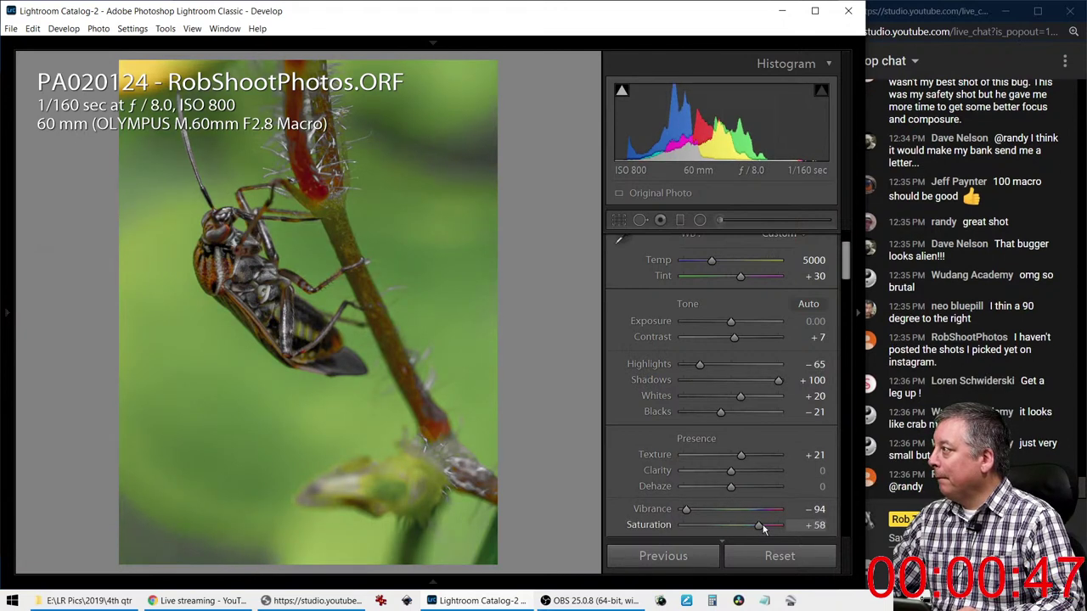
Try to heal the yellow petal in the insect photo's upper corner with Spot Removal, sampling from the plain green background
left_click(640, 222)
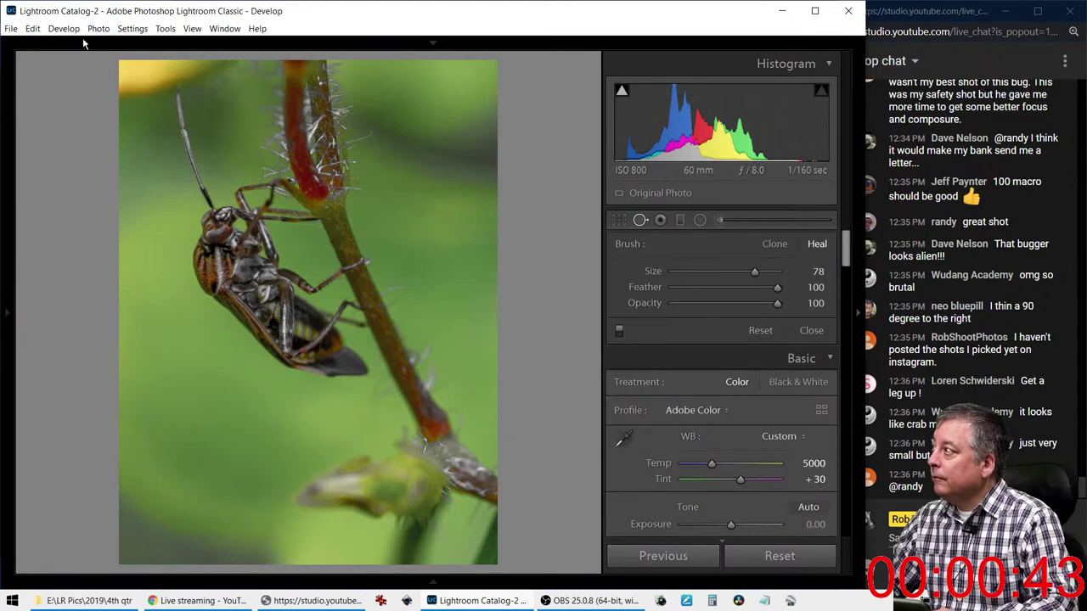
scroll(151, 72, "up", 1)
mouse_move(151, 71)
left_mouse_down()
mouse_move(119, 77)
mouse_move(197, 57)
left_mouse_up()
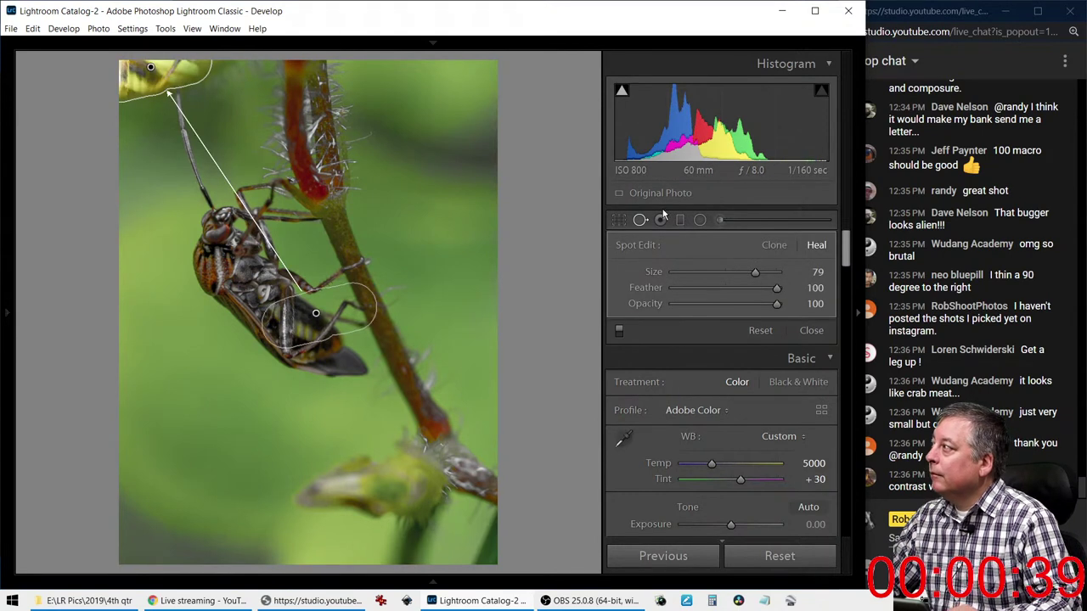
left_click_drag(334, 336, 204, 368)
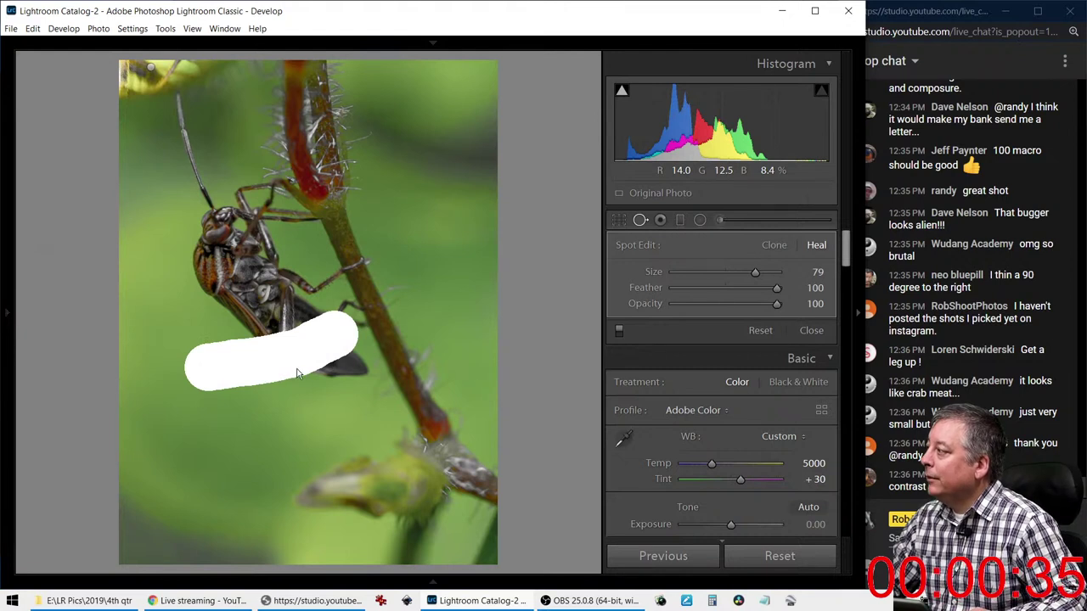
key("ctrl+z")
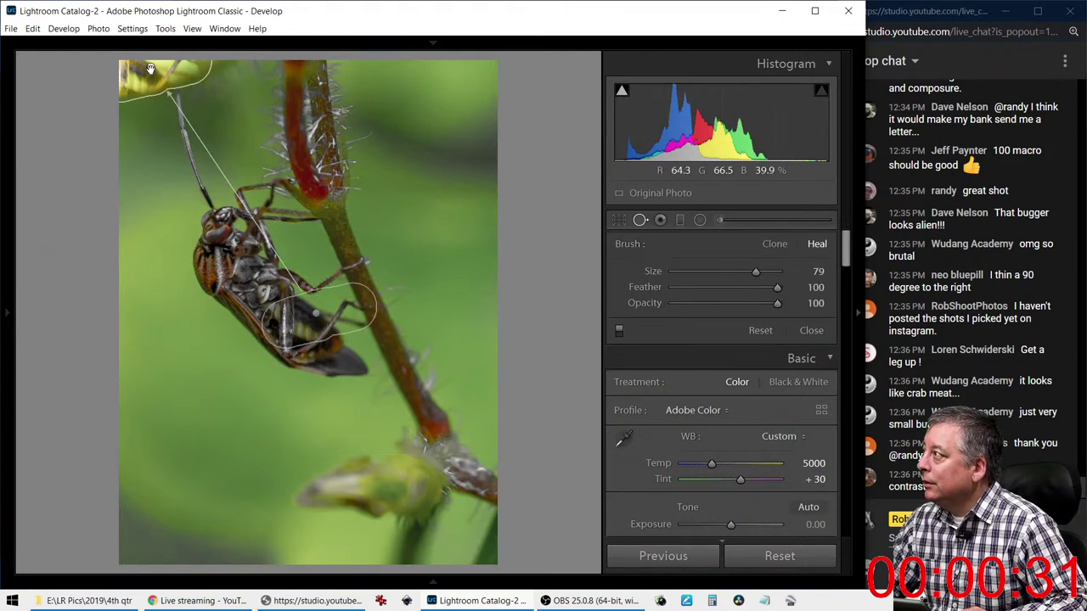
left_click(150, 68)
mouse_move(317, 314)
left_mouse_down()
mouse_move(170, 381)
mouse_move(181, 402)
left_mouse_up()
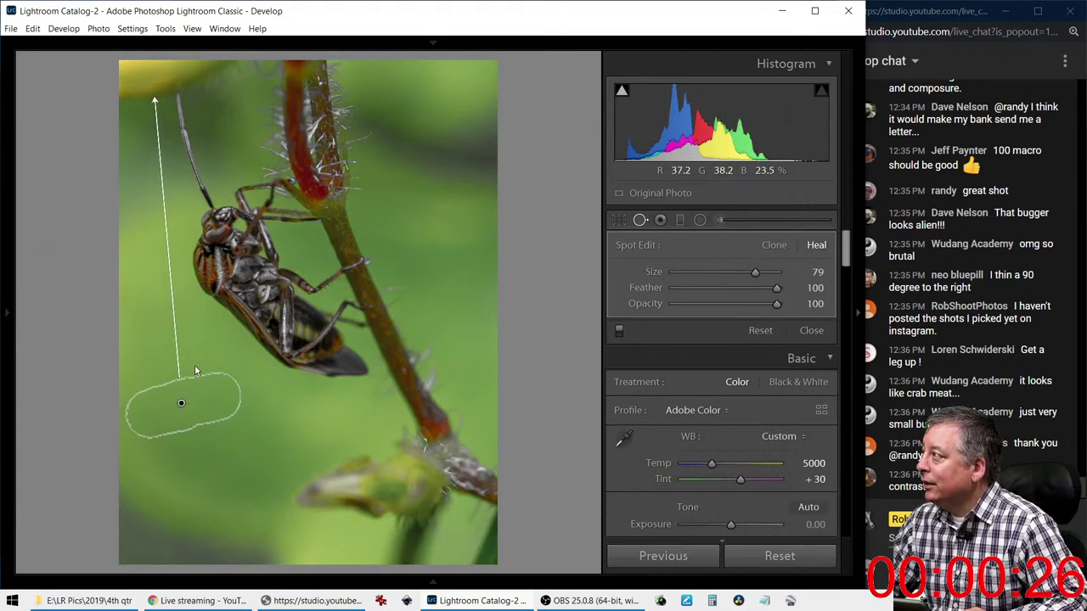
Try the petal spot edit in Clone mode at size 93, and delete the spot
left_click(774, 245)
left_click_drag(759, 273, 774, 274)
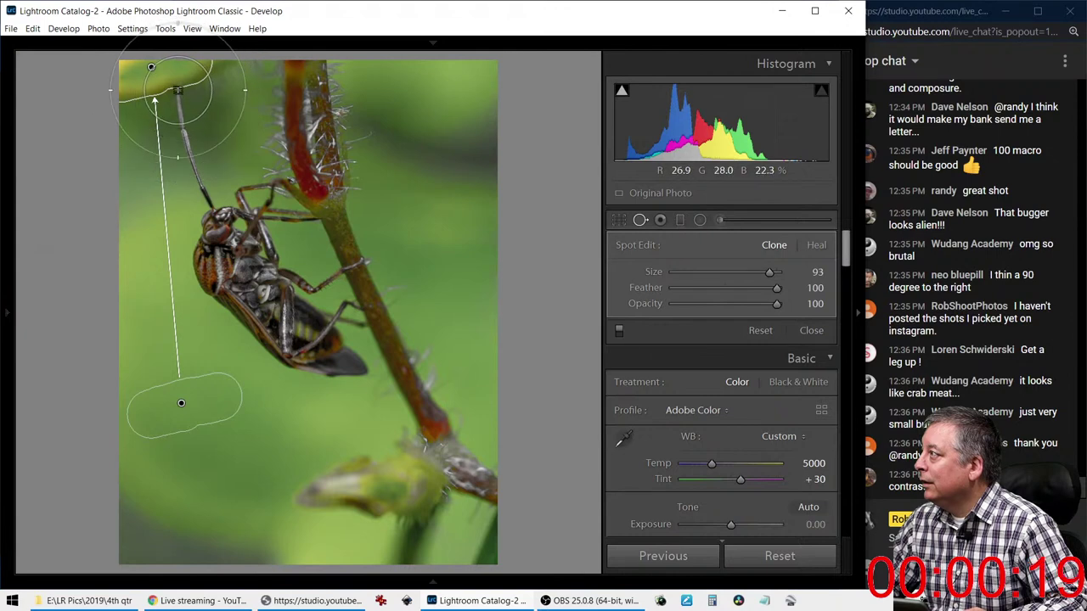
key("Delete")
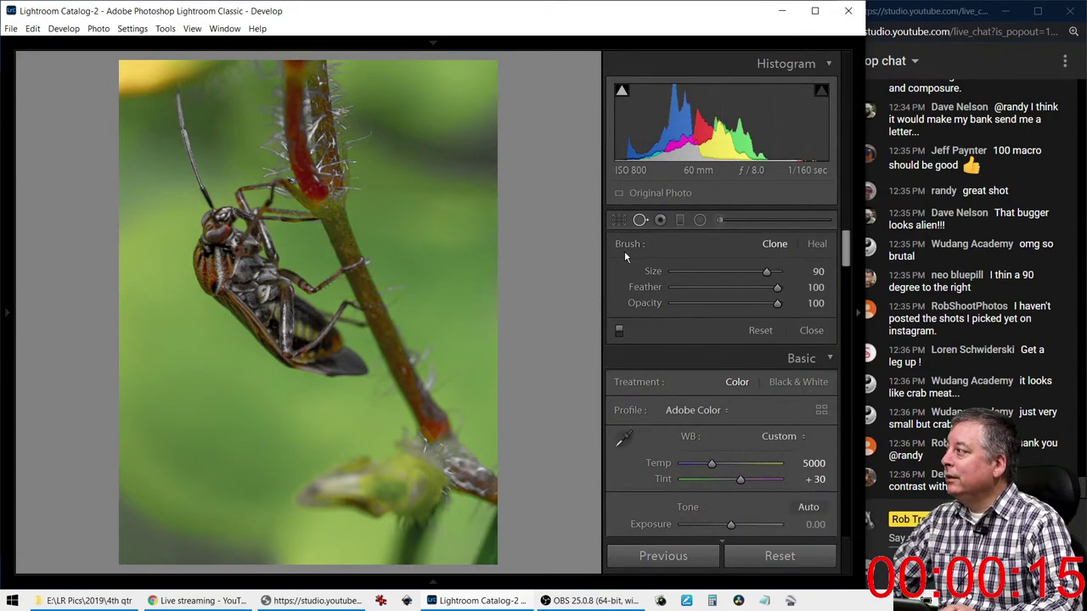
Add a post-crop vignette to the insect photo with Amount -23, Midpoint 37 and Feather 100
scroll(654, 418, "down", 10)
scroll(654, 419, "down", 5)
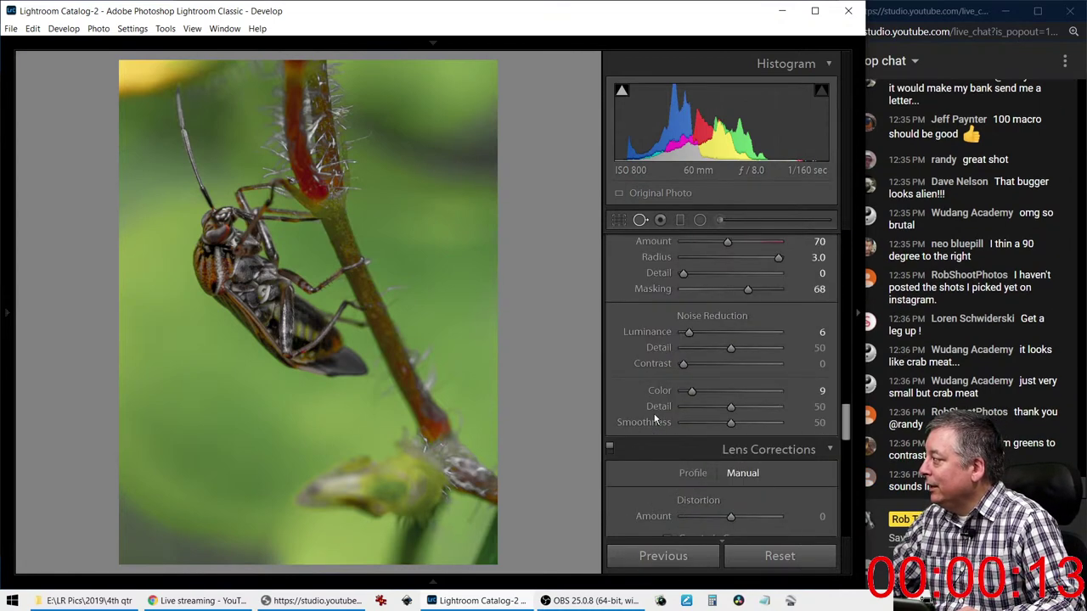
scroll(679, 428, "down", 8)
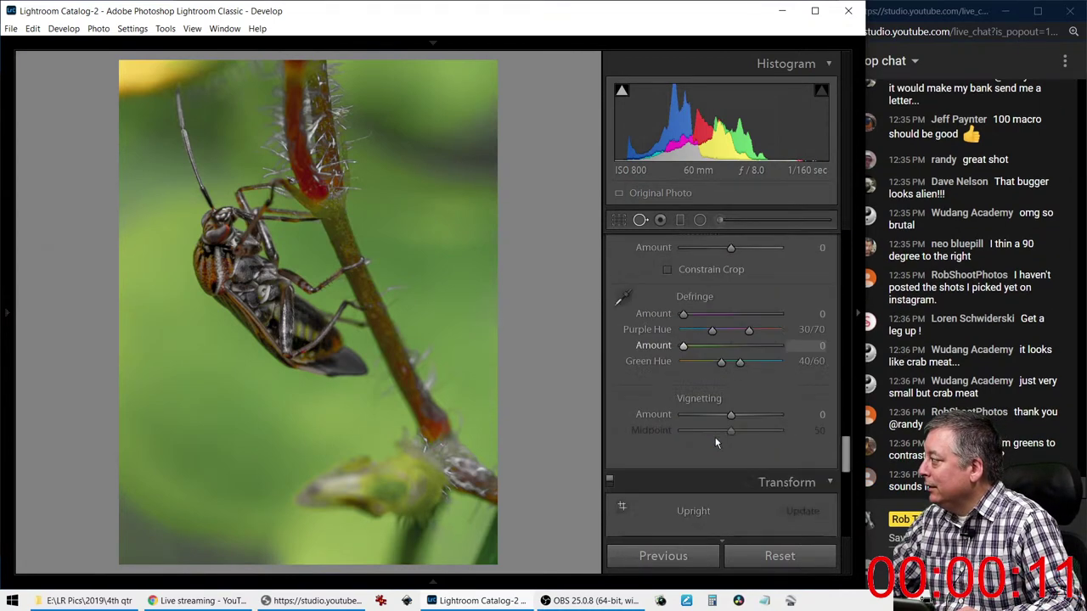
scroll(730, 440, "down", 5)
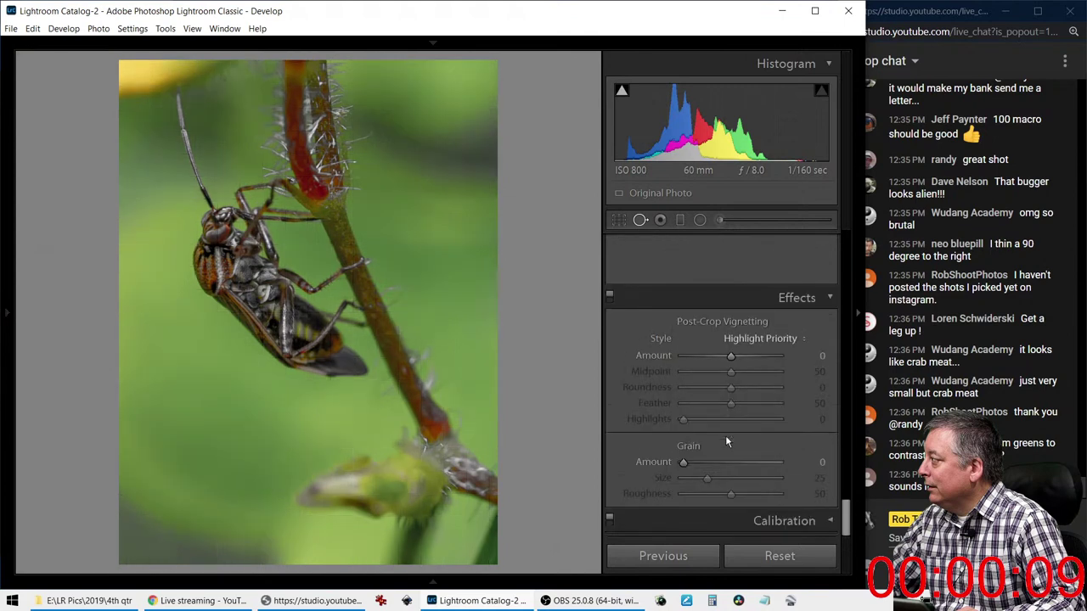
left_click_drag(730, 356, 784, 404)
left_click_drag(719, 357, 723, 356)
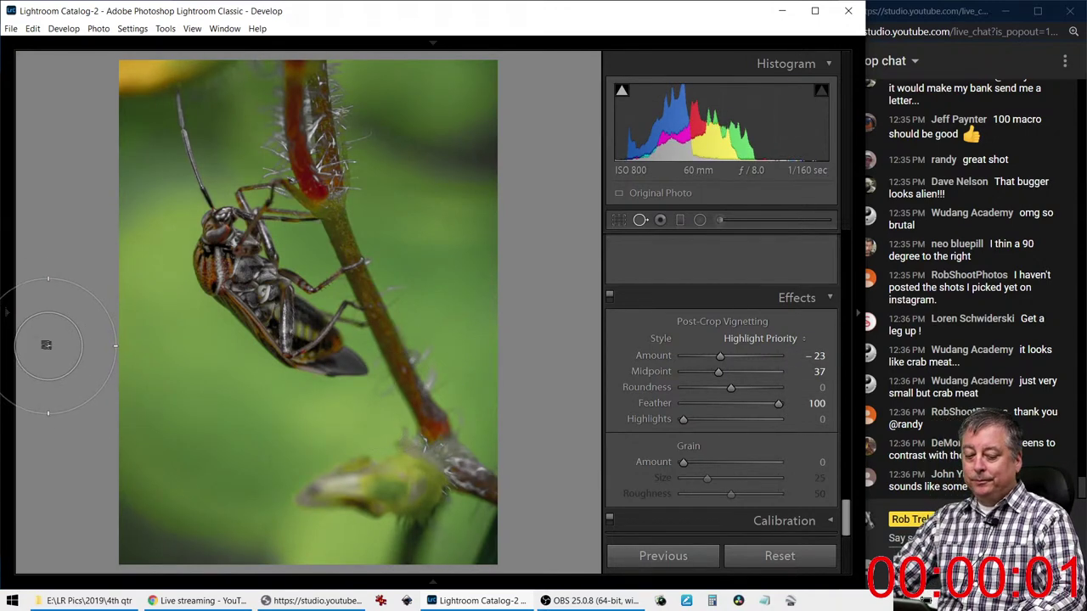
Compare the insect photo before and after editing, side by side with the surrounding panels hidden
key("y")
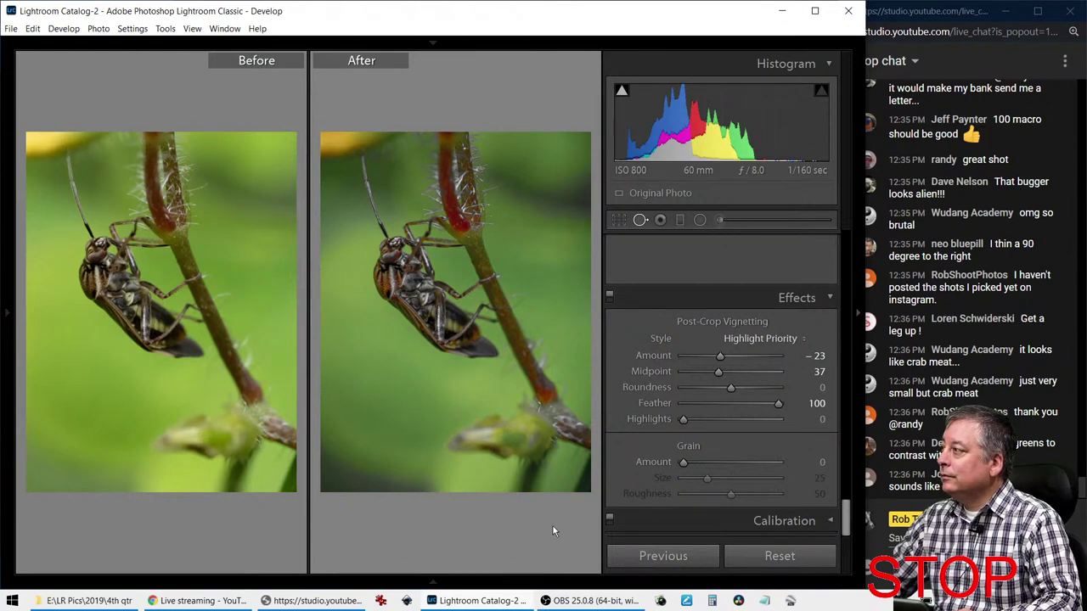
key("shift+Tab")
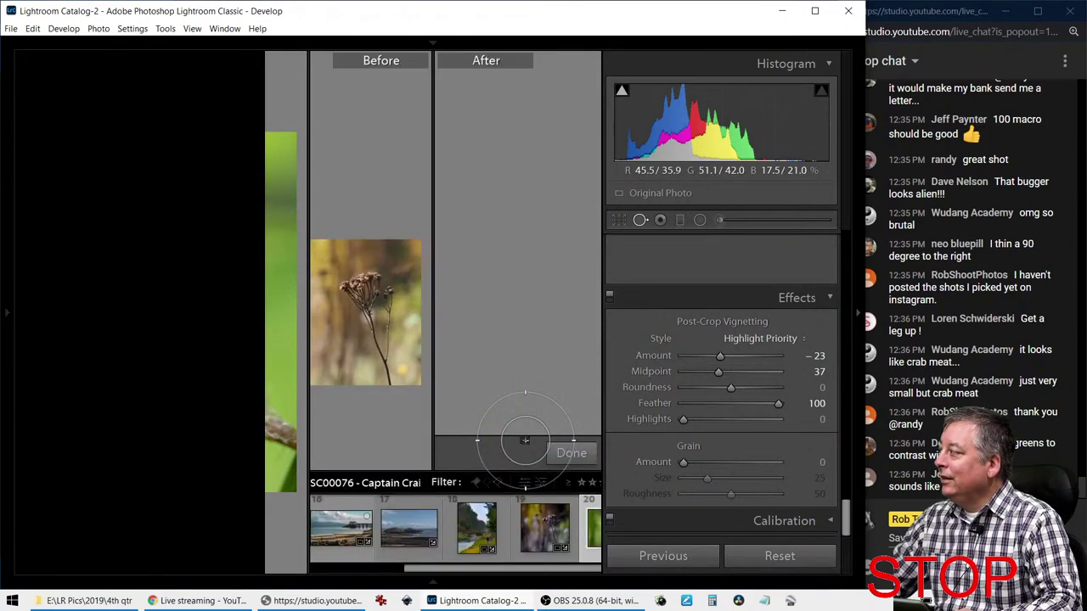
key("shift+Tab")
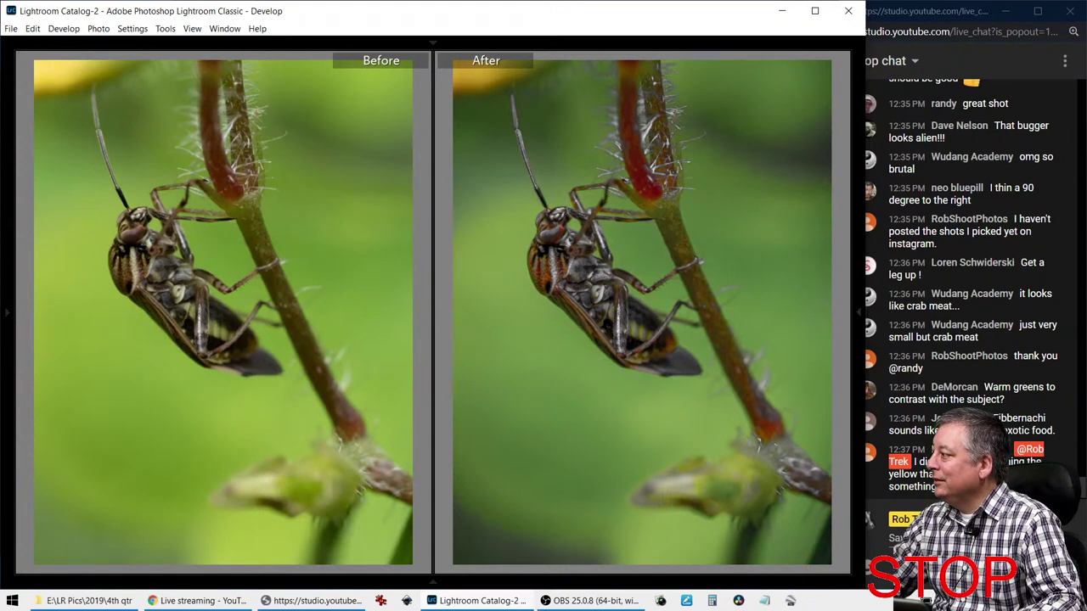
key("k")
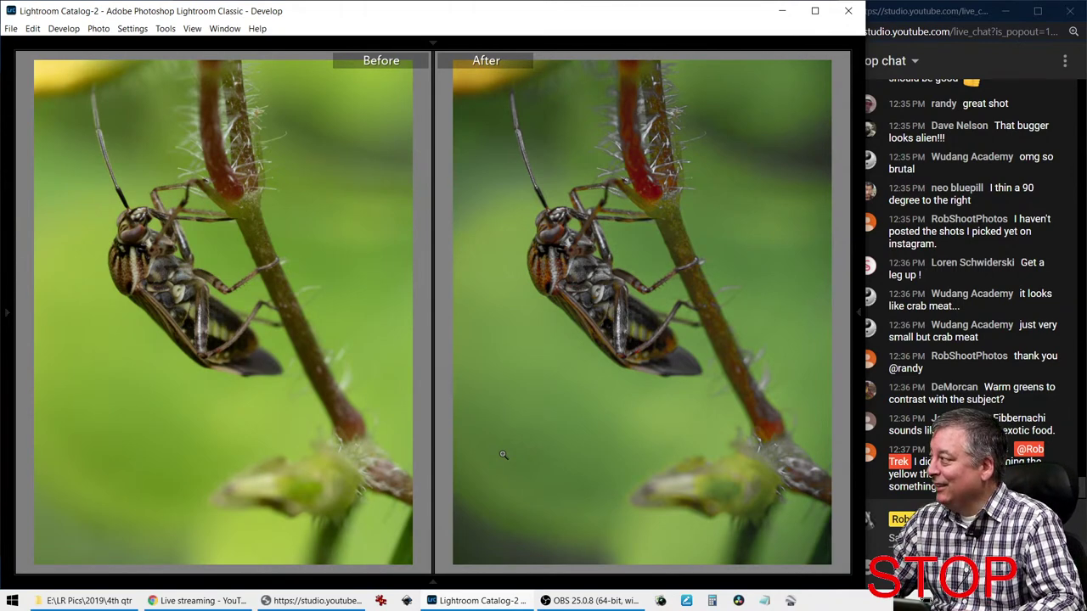
Return to the Library grid and open the photo of the man walking across the field in Loupe view
key("g")
double_click(502, 454)
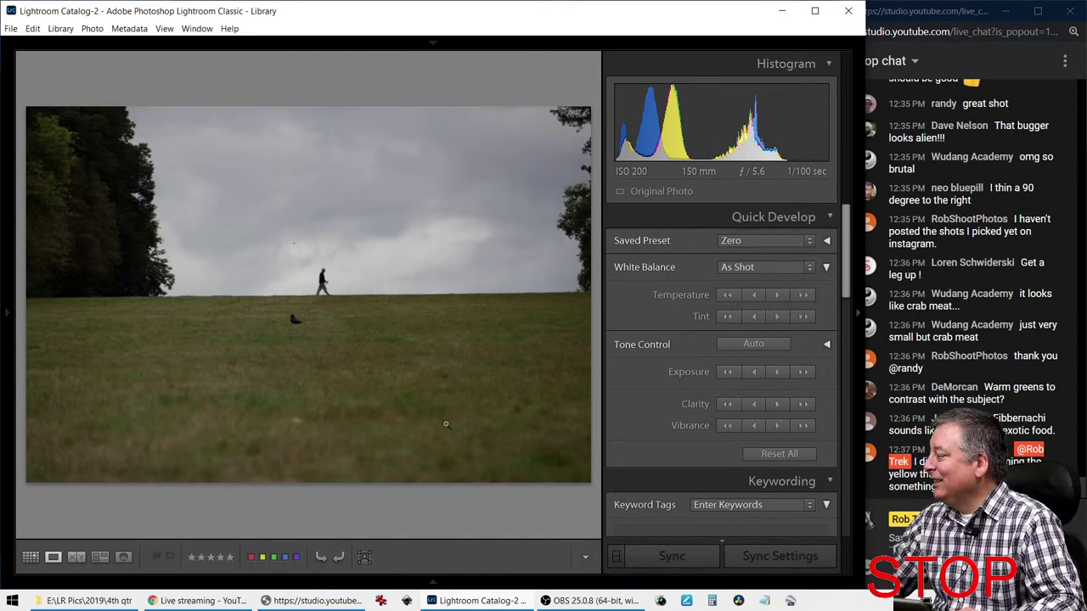
key("F6")
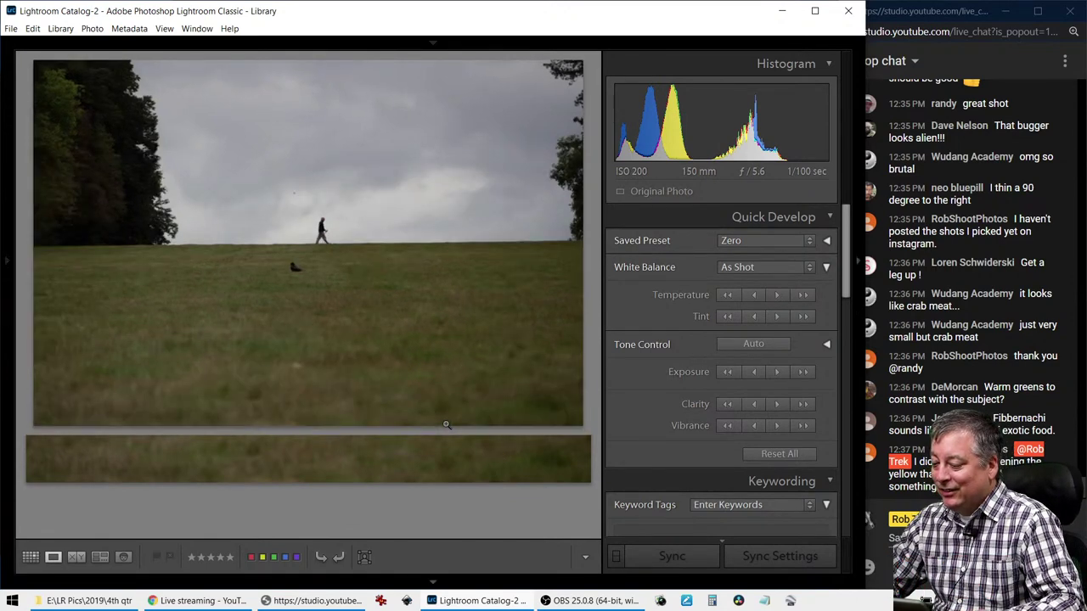
key("F6")
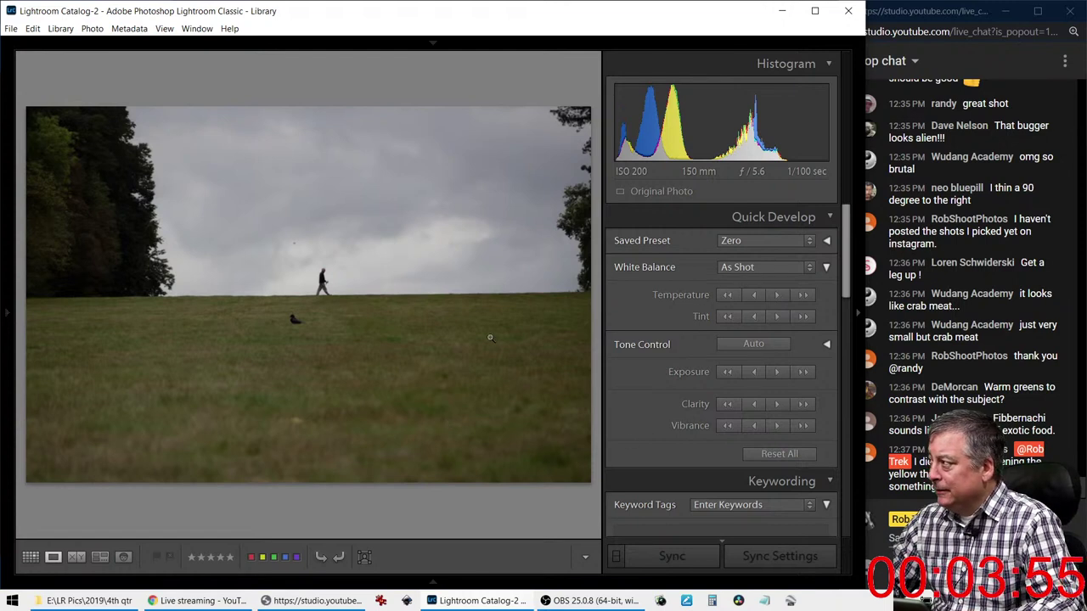
Examine the field photo's walking man, the crow and the speck in the sky close up, with the photo information overlay shown
left_click(316, 324)
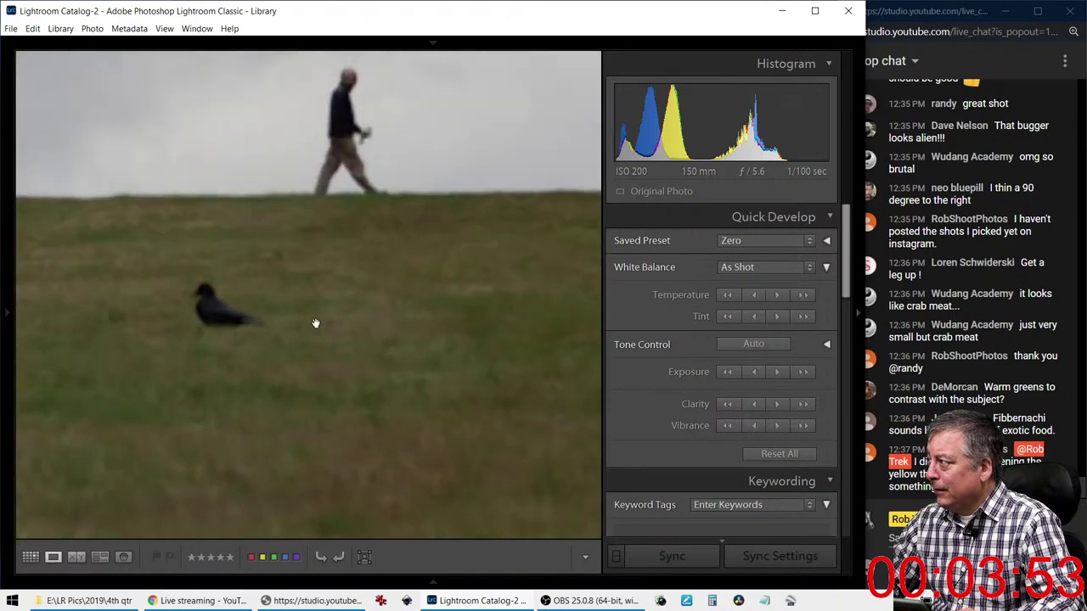
left_click(316, 323)
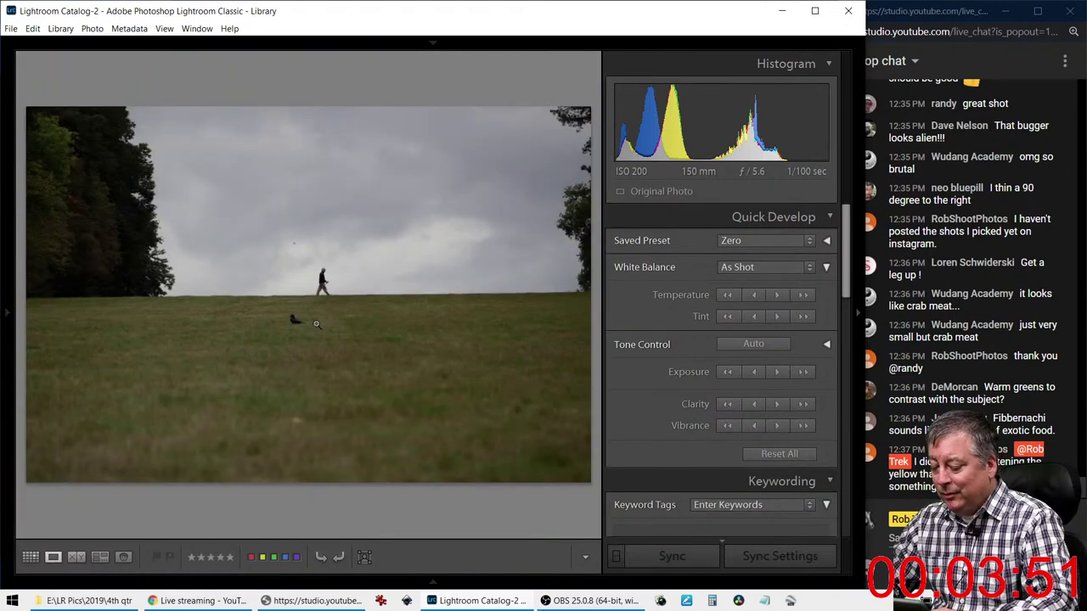
key("i")
key("i")
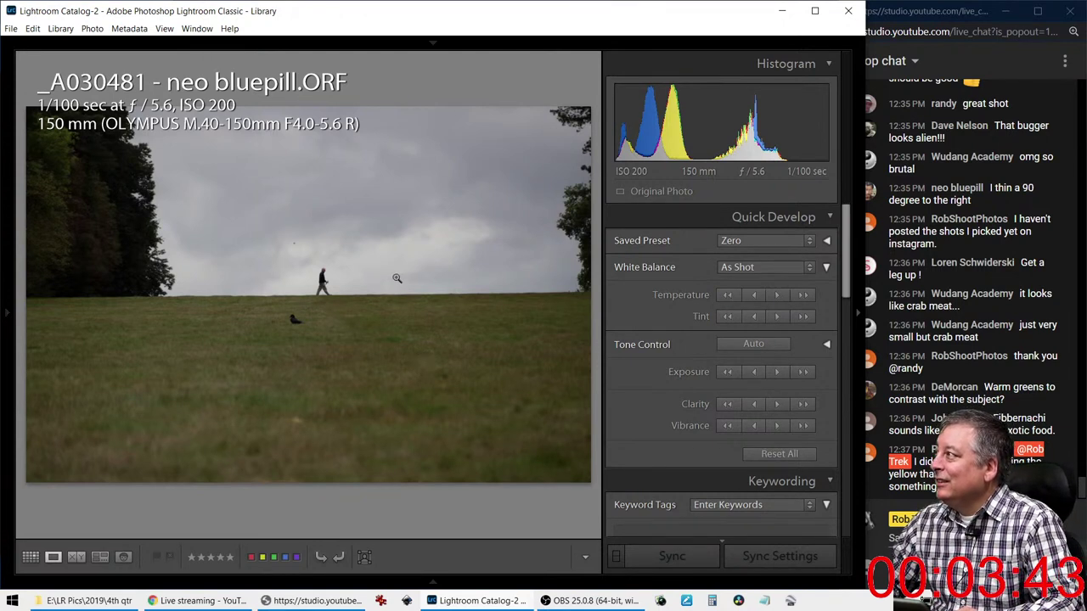
left_click(299, 245)
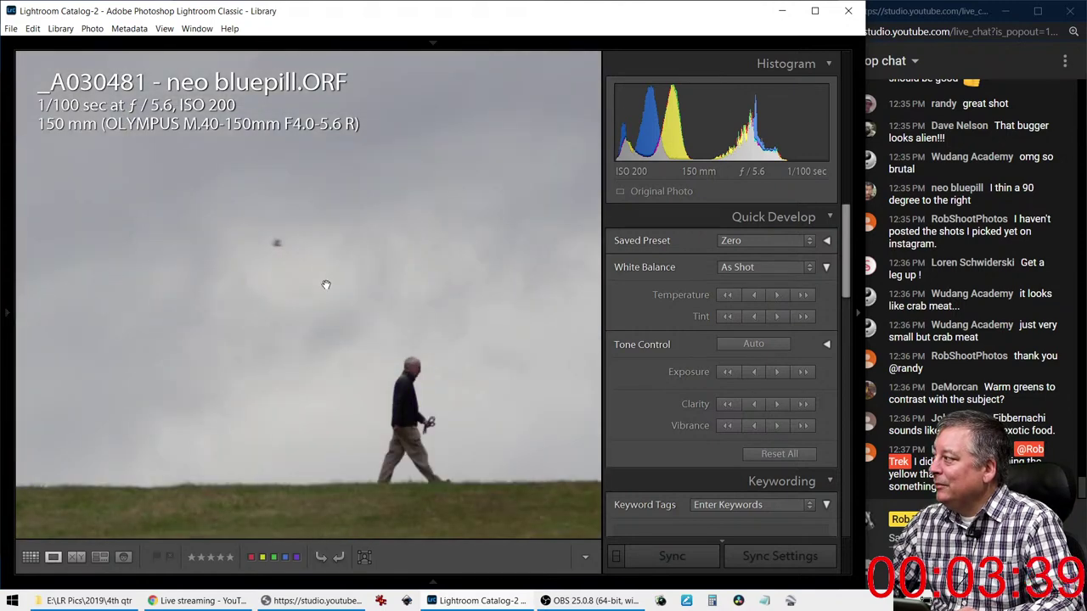
left_click_drag(376, 388, 355, 246)
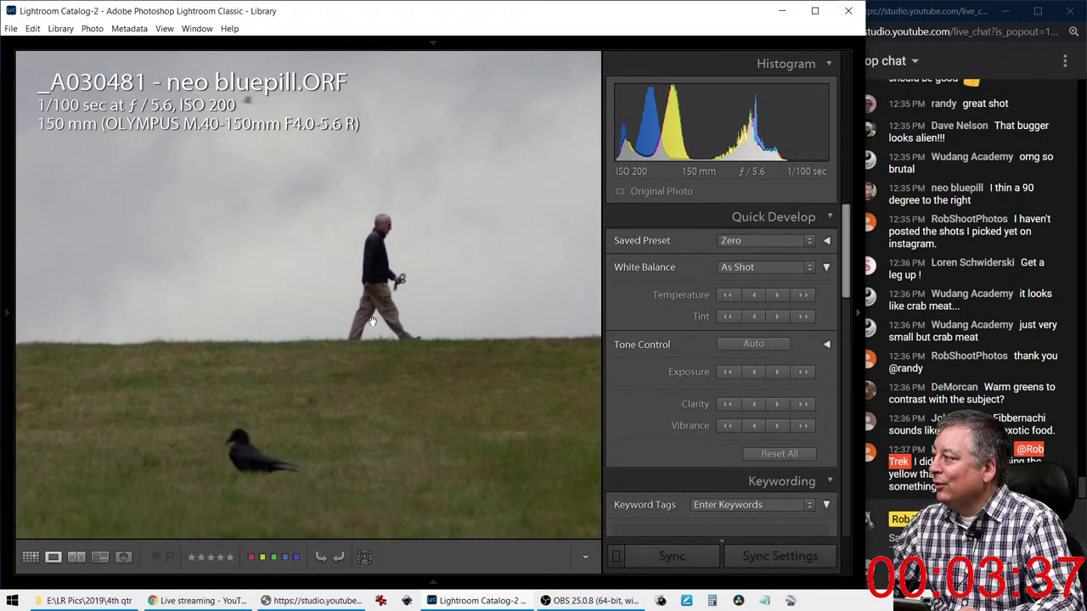
left_click_drag(403, 334, 356, 333)
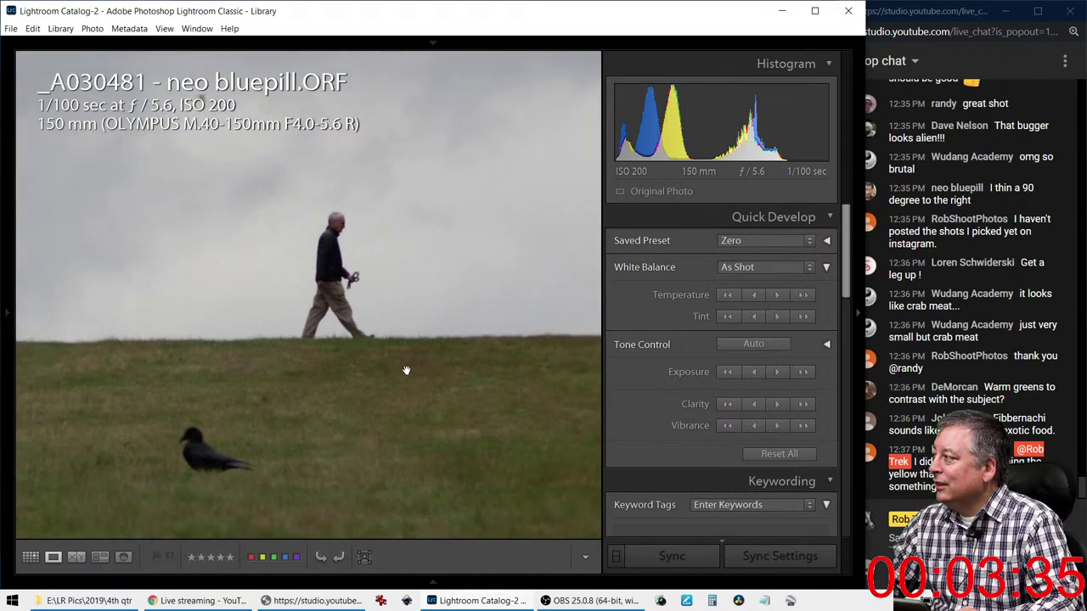
left_click(414, 374)
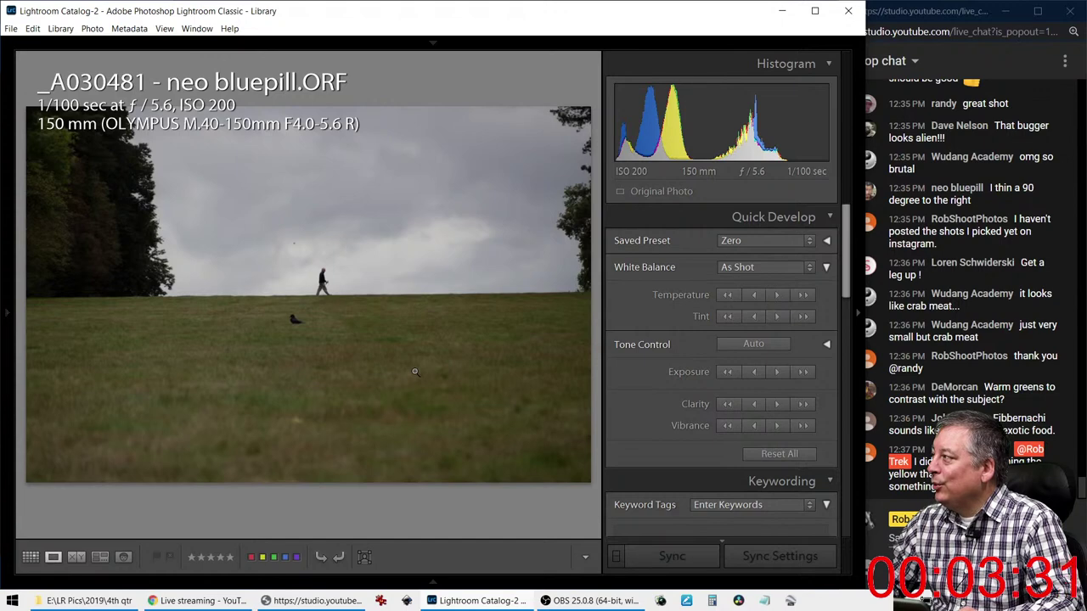
Open the field photo in Develop and apply Auto tone and Auto white balance
key("d")
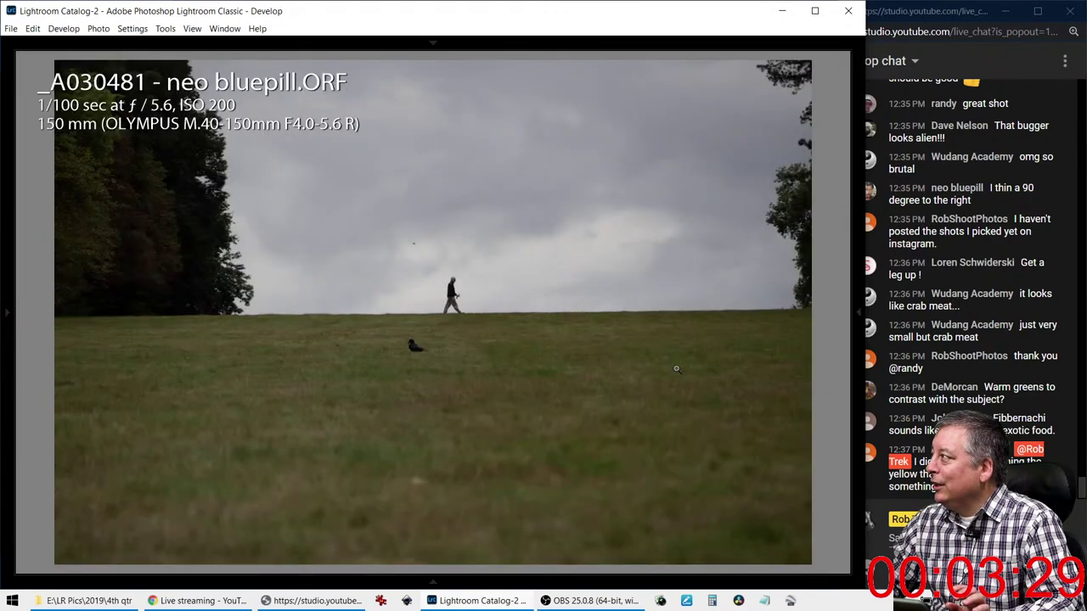
mouse_move(854, 309)
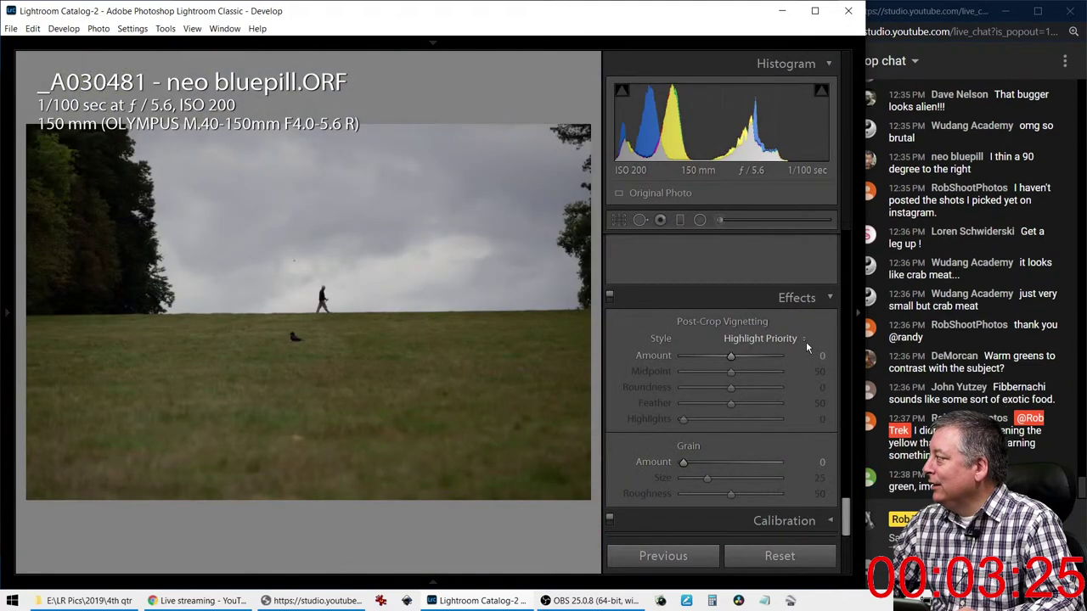
scroll(767, 402, "up", 15)
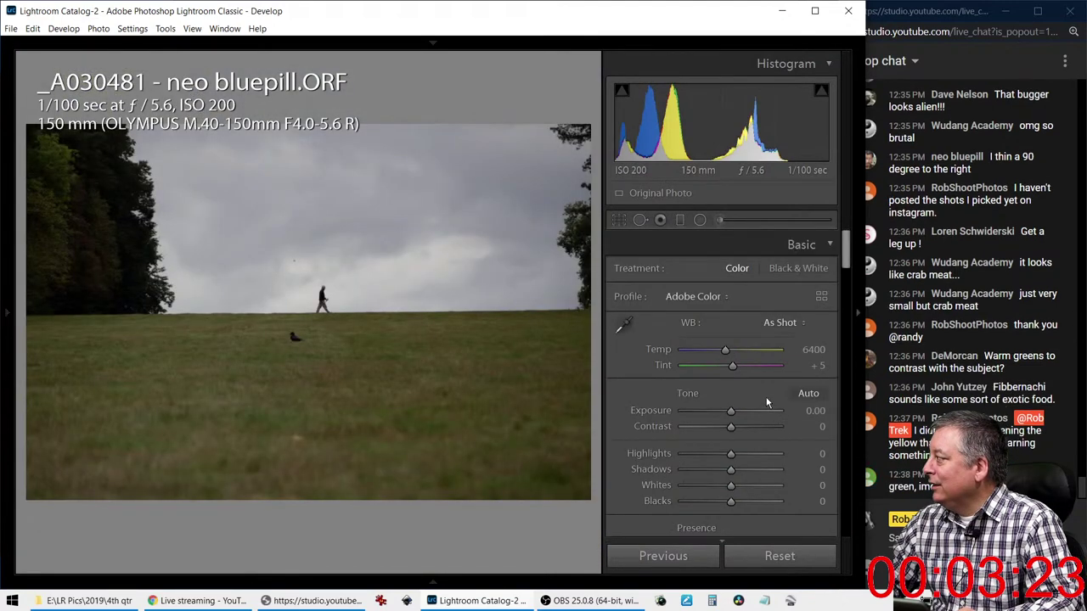
left_click(807, 393)
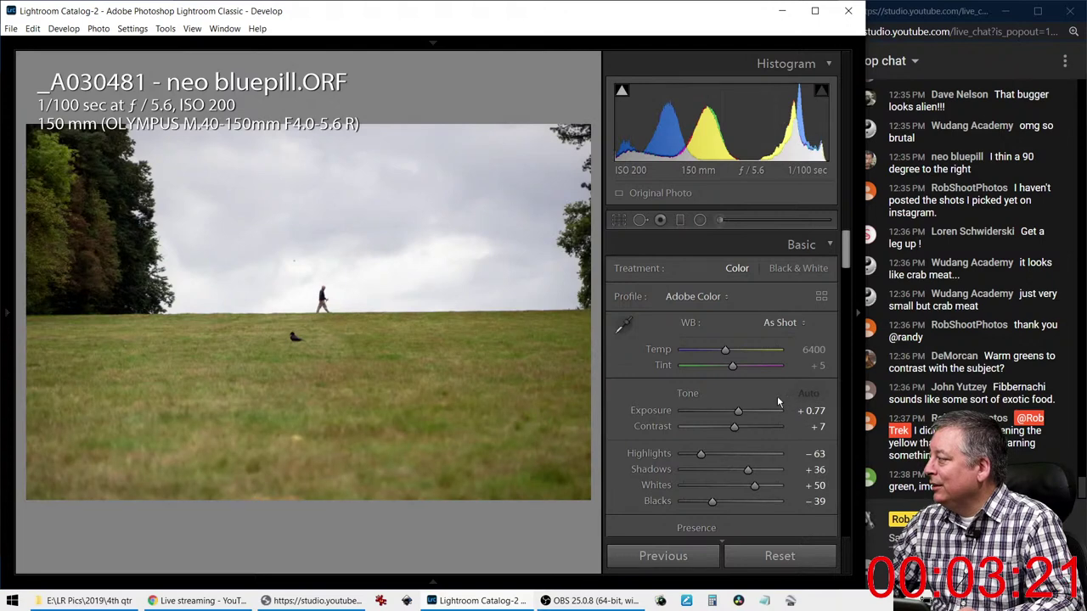
left_click(794, 324)
left_click(747, 353)
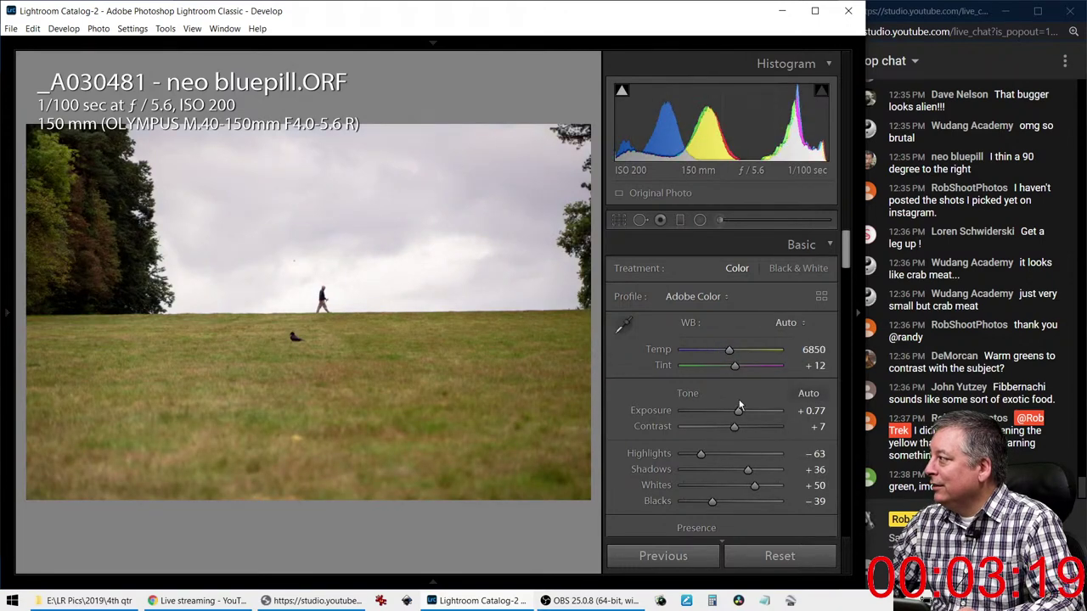
Set the field photo's Dehaze to +49 and Texture to -39
scroll(696, 424, "down", 6)
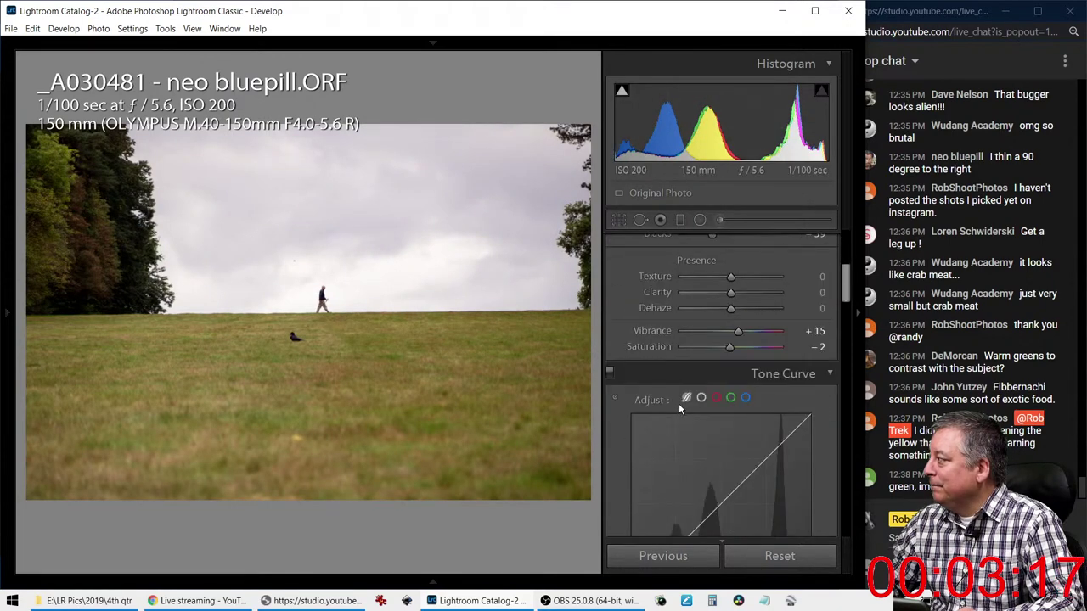
scroll(686, 408, "up", 2)
left_click_drag(730, 398, 753, 401)
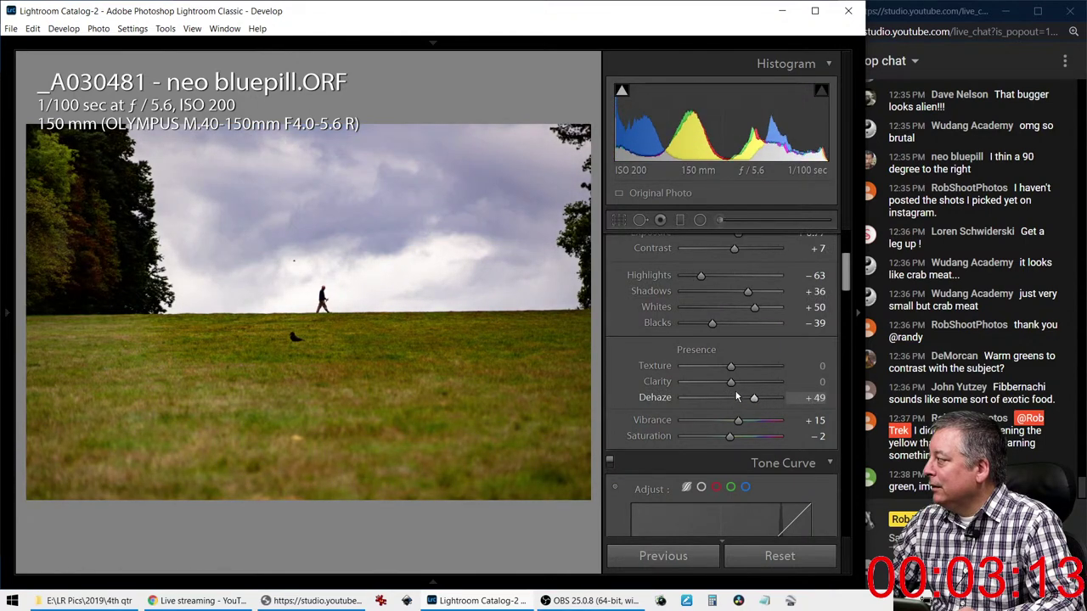
left_click_drag(730, 365, 713, 368)
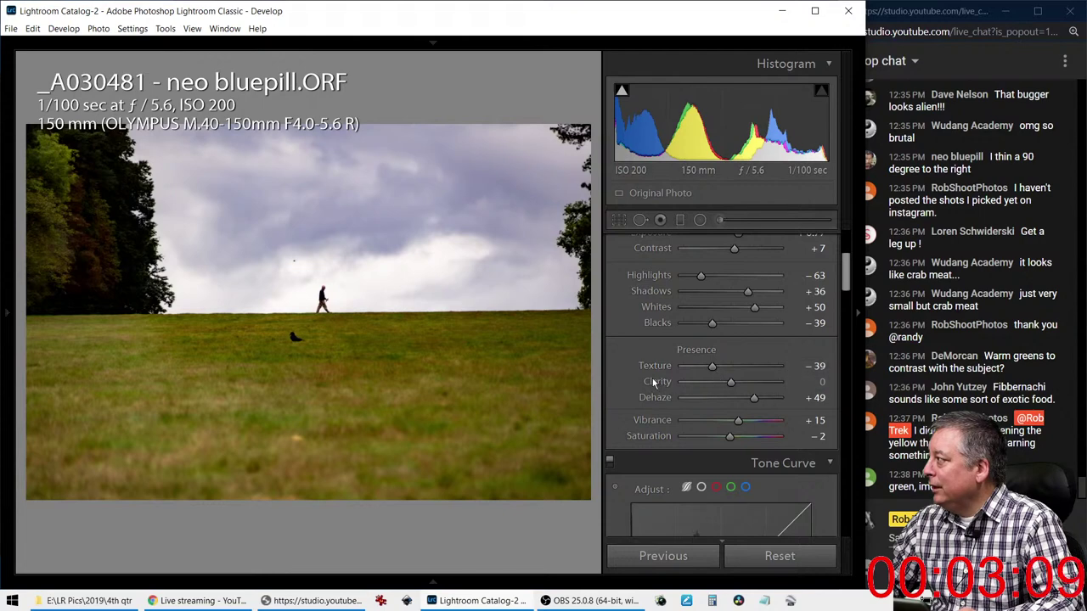
Shift the field photo's sky hue with HSL targeted adjustment, setting Blue to -21 and Purple to +15
scroll(649, 384, "down", 10)
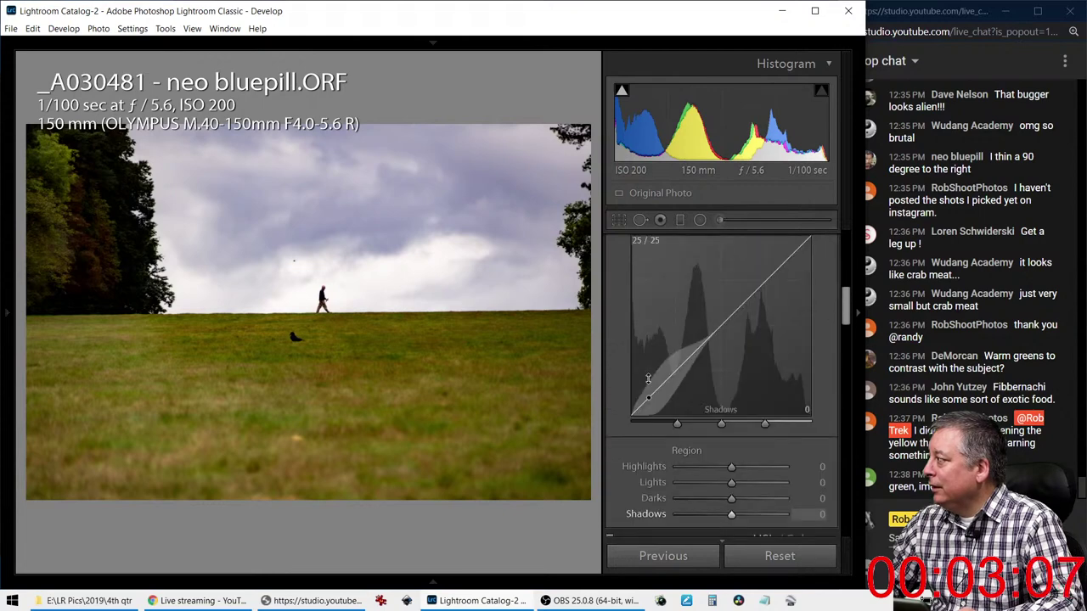
scroll(649, 384, "down", 5)
scroll(649, 384, "up", 3)
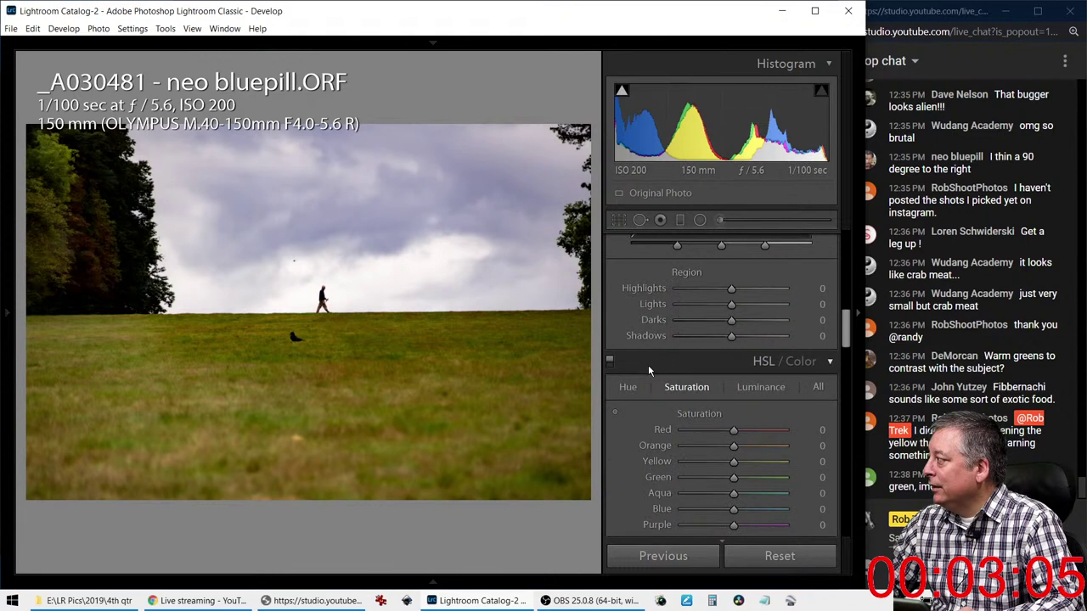
left_click(625, 387)
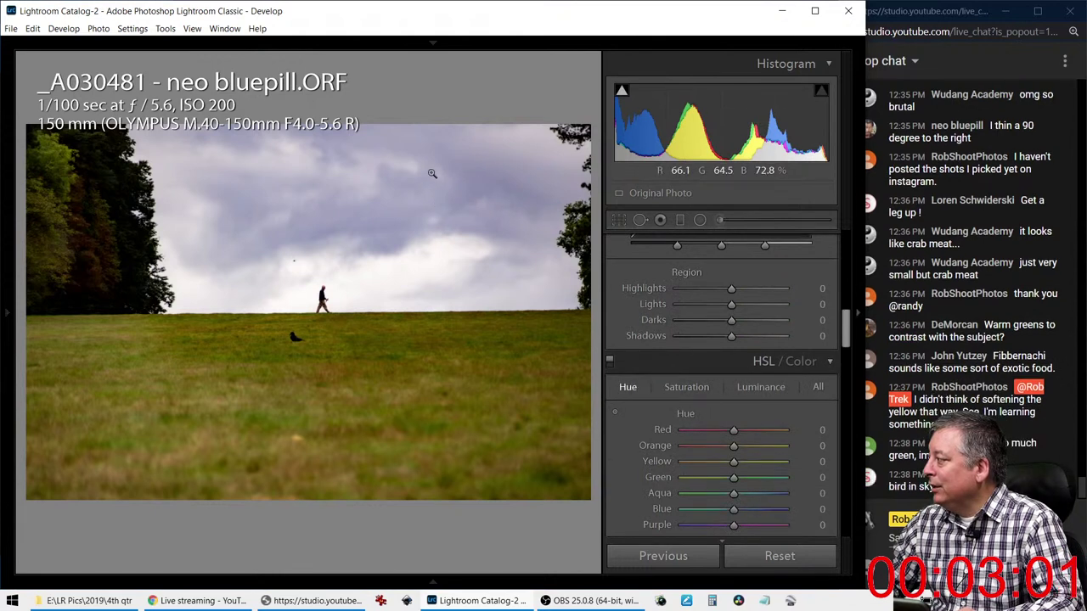
left_click(613, 413)
left_click_drag(412, 226, 413, 246)
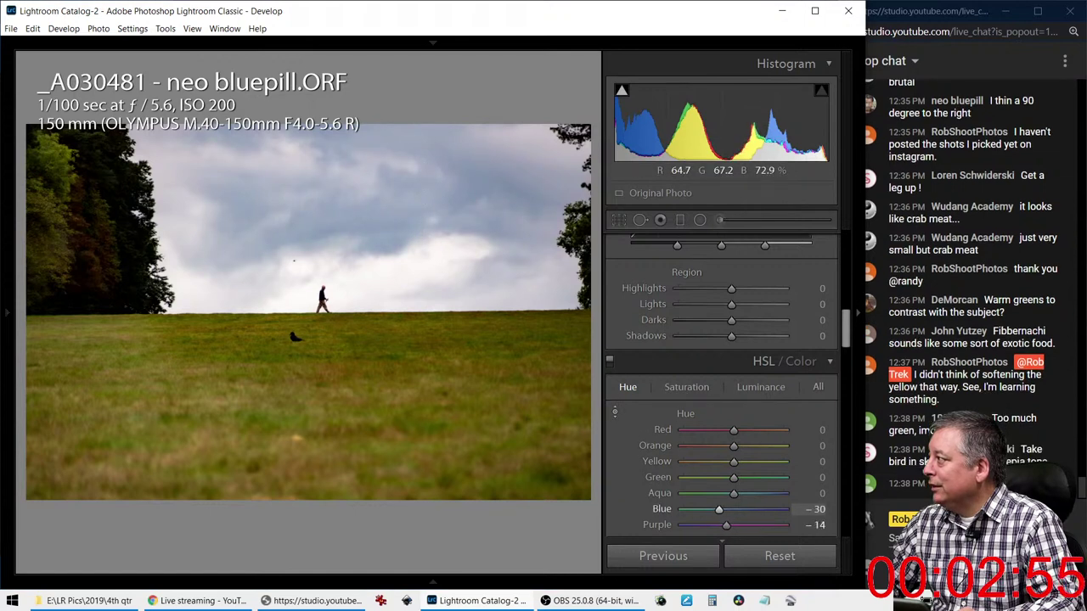
mouse_move(412, 246)
left_mouse_down()
mouse_move(413, 170)
mouse_move(412, 252)
left_mouse_up()
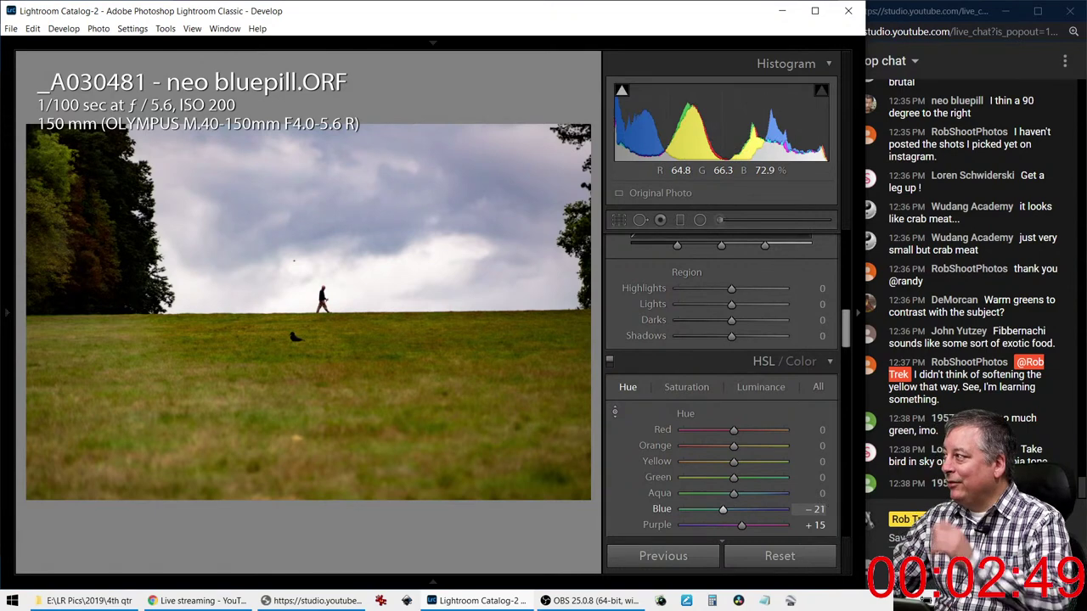
Set the field photo's Vibrance to -75 and Saturation to +33
scroll(684, 356, "up", 10)
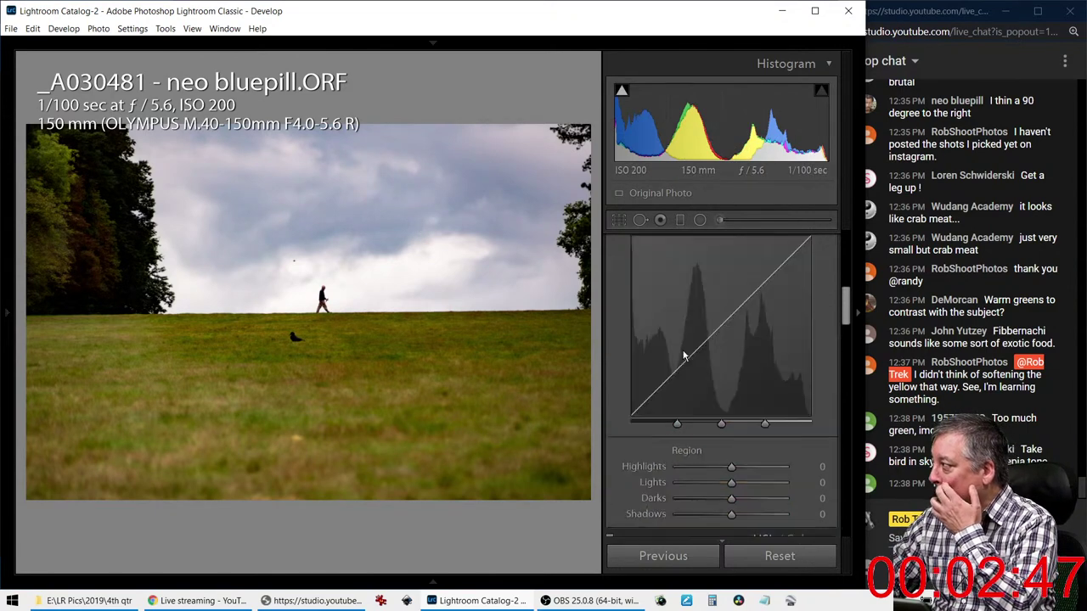
scroll(684, 357, "down", 3)
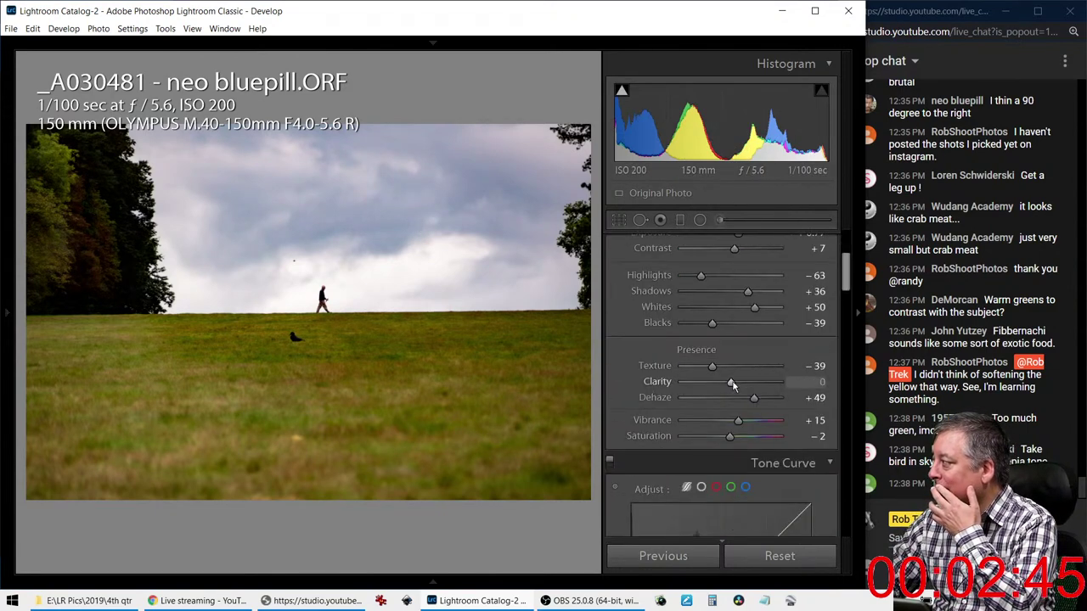
left_click_drag(738, 419, 694, 420)
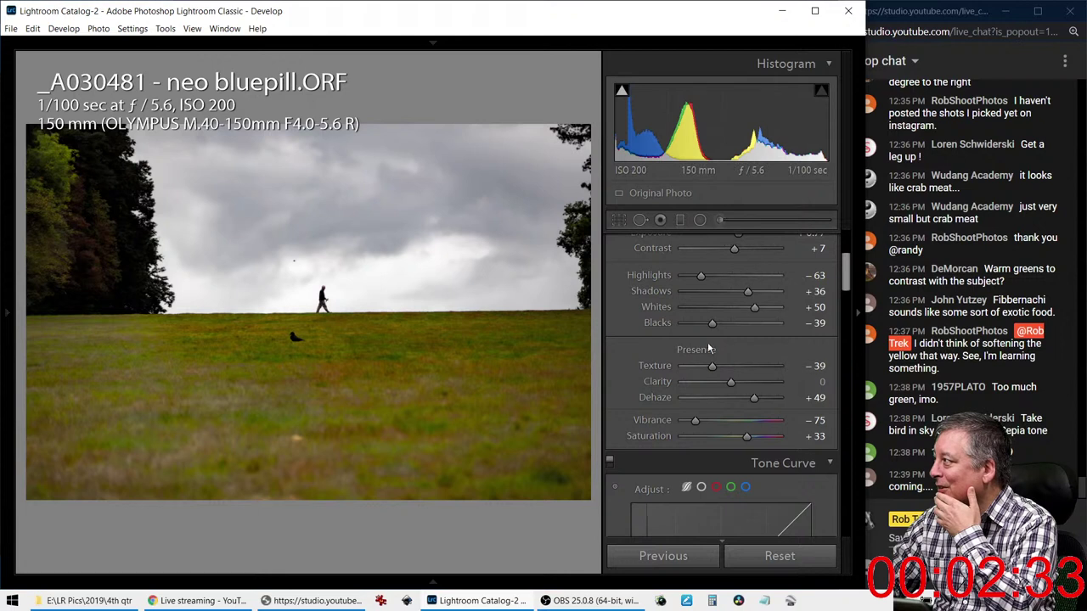
Set the field photo's Highlights to -88, Shadows to +100, Whites to +60 and Blacks to -33
scroll(721, 339, "up", 2)
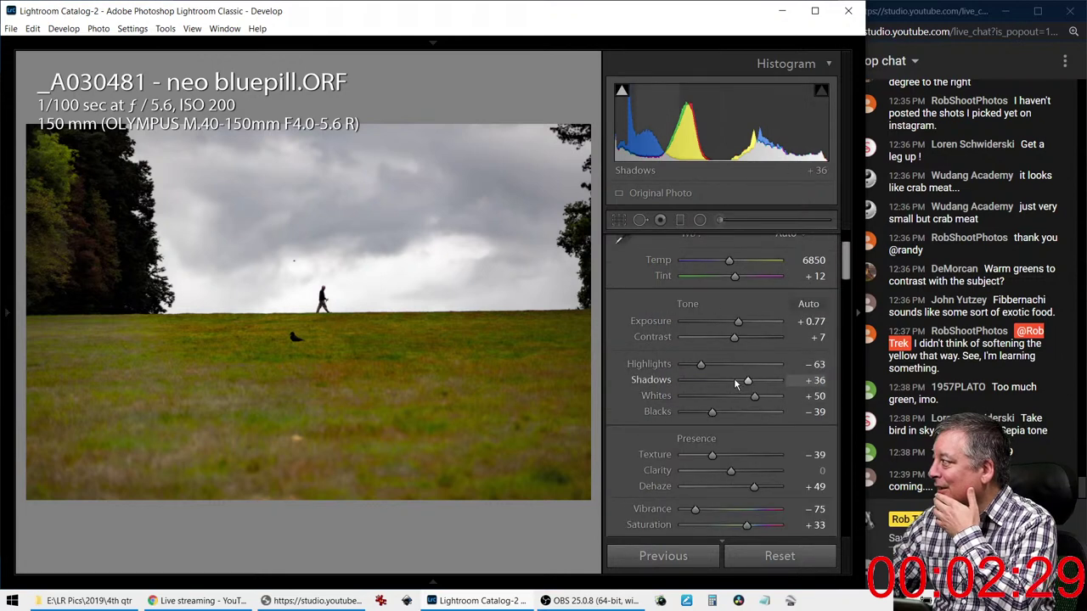
left_click_drag(701, 365, 688, 368)
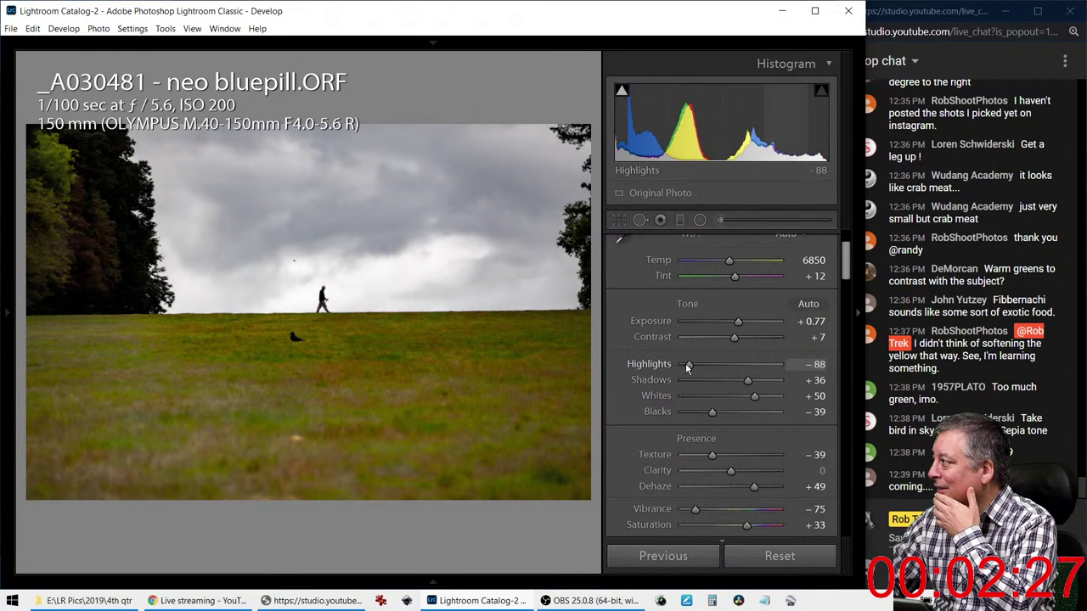
left_click_drag(753, 397, 712, 420)
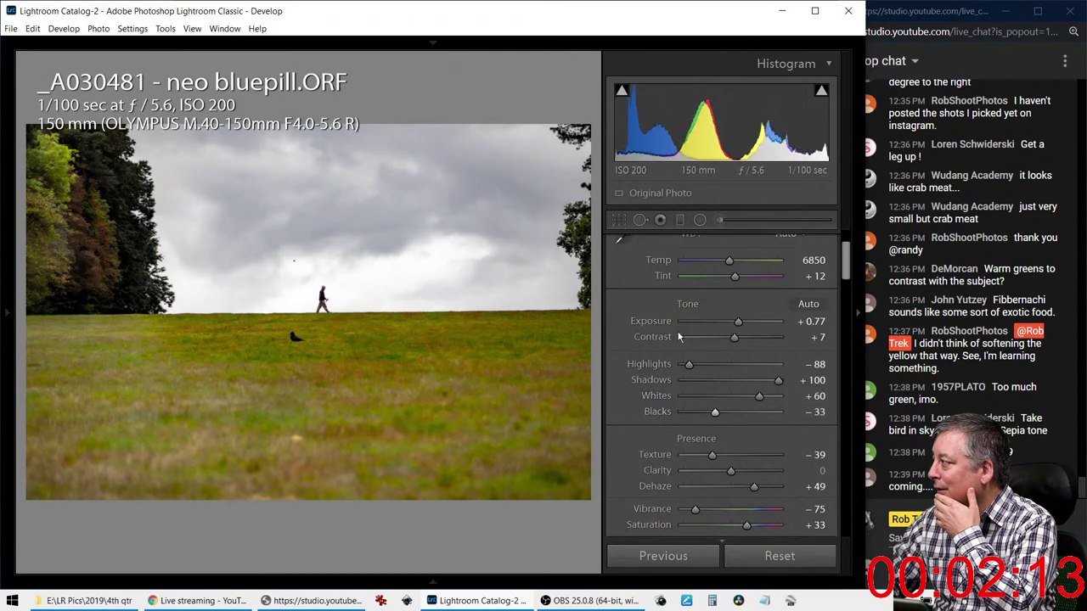
Crop the field photo to 16 x 9, trimming the trees opposite the large group and most of the foreground grass
left_click(619, 220)
left_click(769, 277)
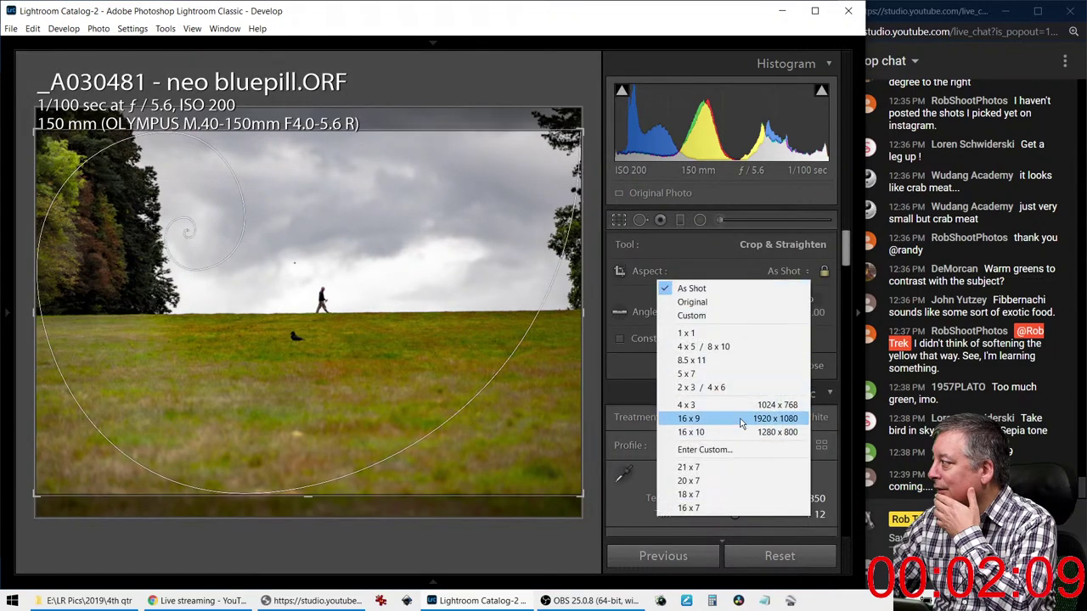
left_click(742, 418)
left_click_drag(444, 343, 427, 410)
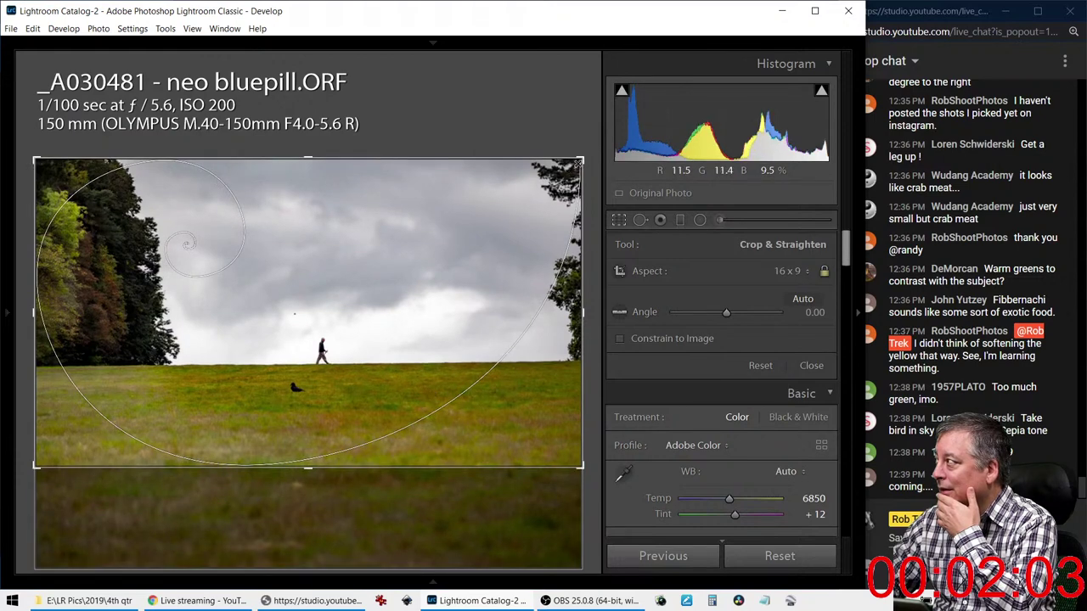
left_click_drag(577, 162, 543, 178)
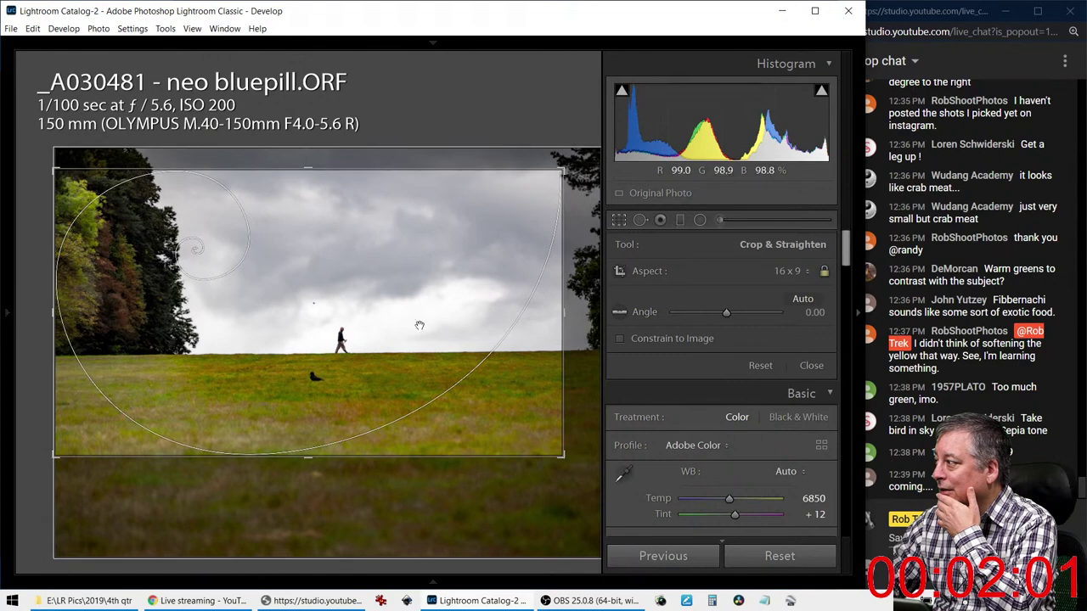
left_click_drag(367, 400, 365, 429)
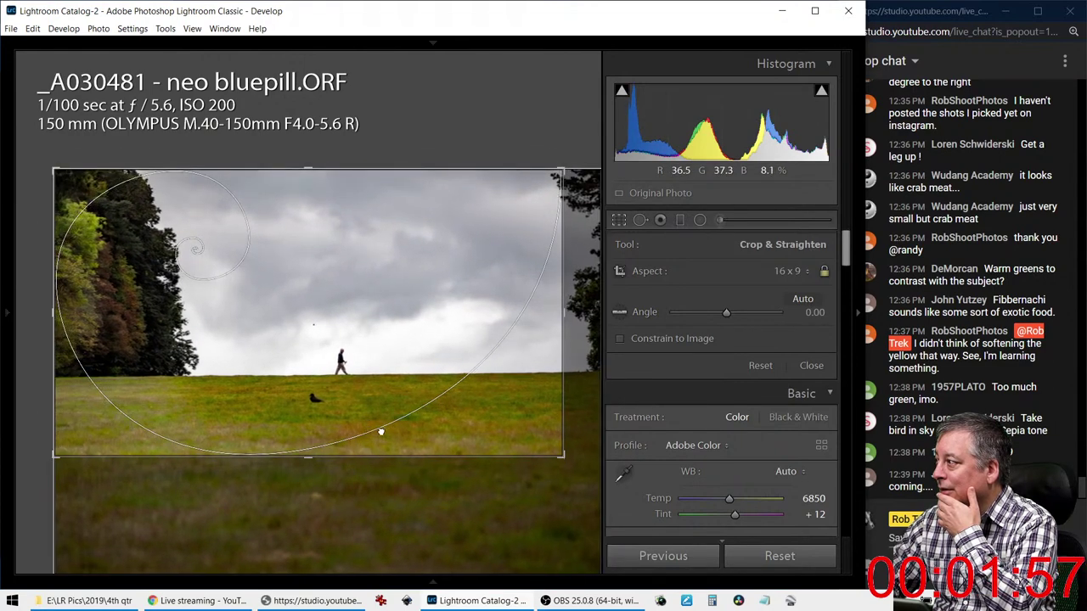
key("Return")
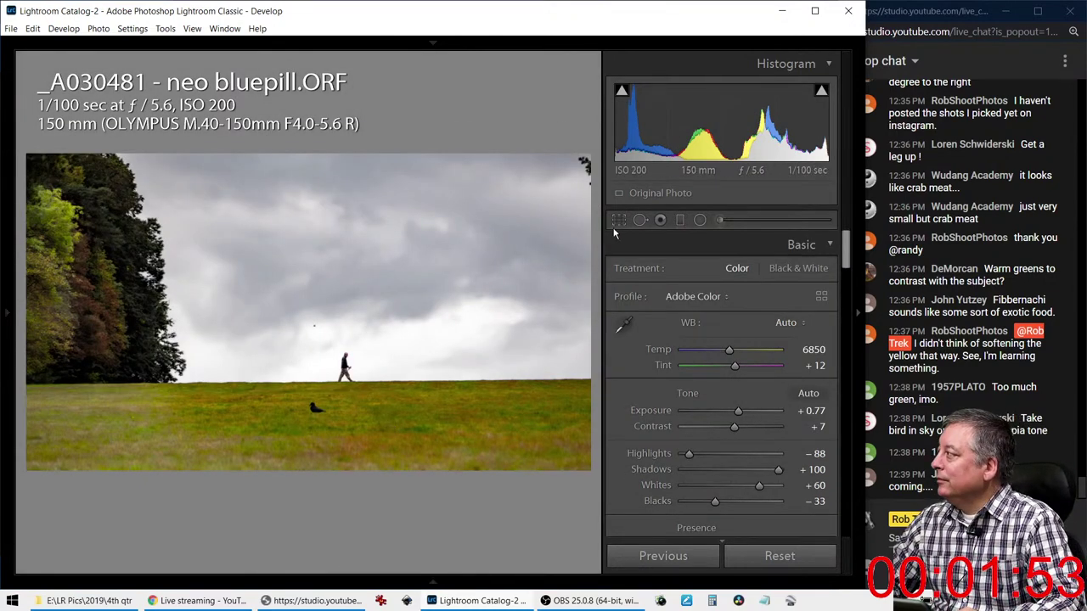
Clone out the speck in the sky above the walking man with a size 75 spot
left_click(640, 220)
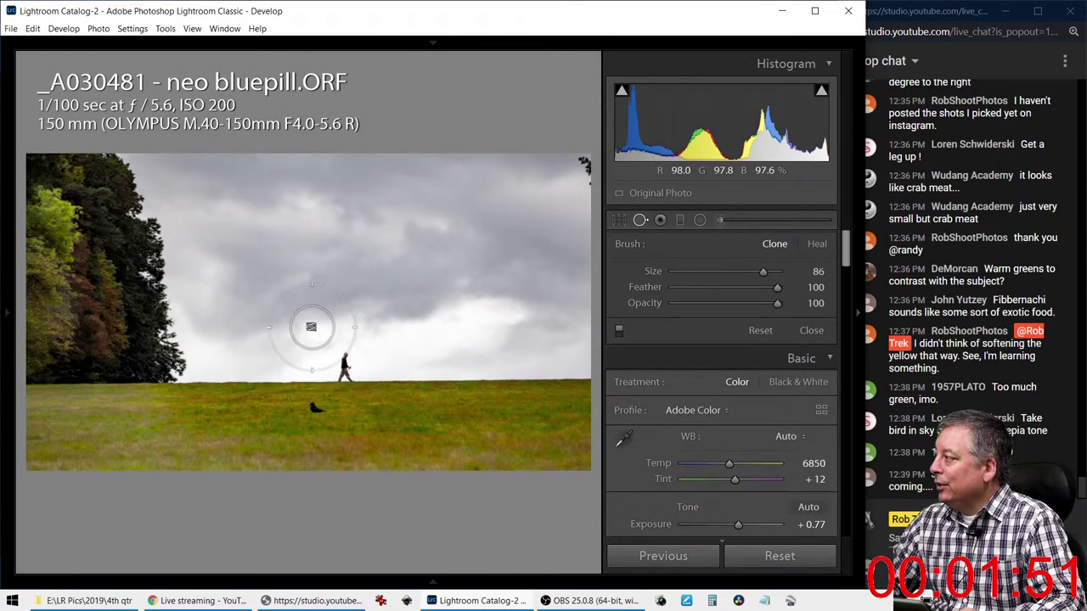
scroll(310, 327, "down", 3)
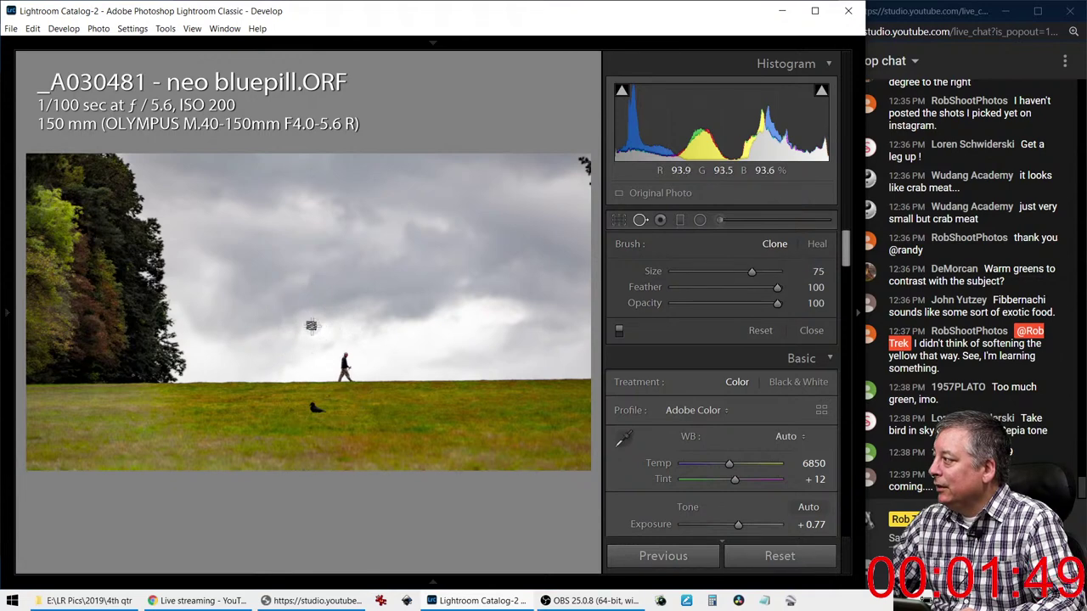
left_click(311, 326)
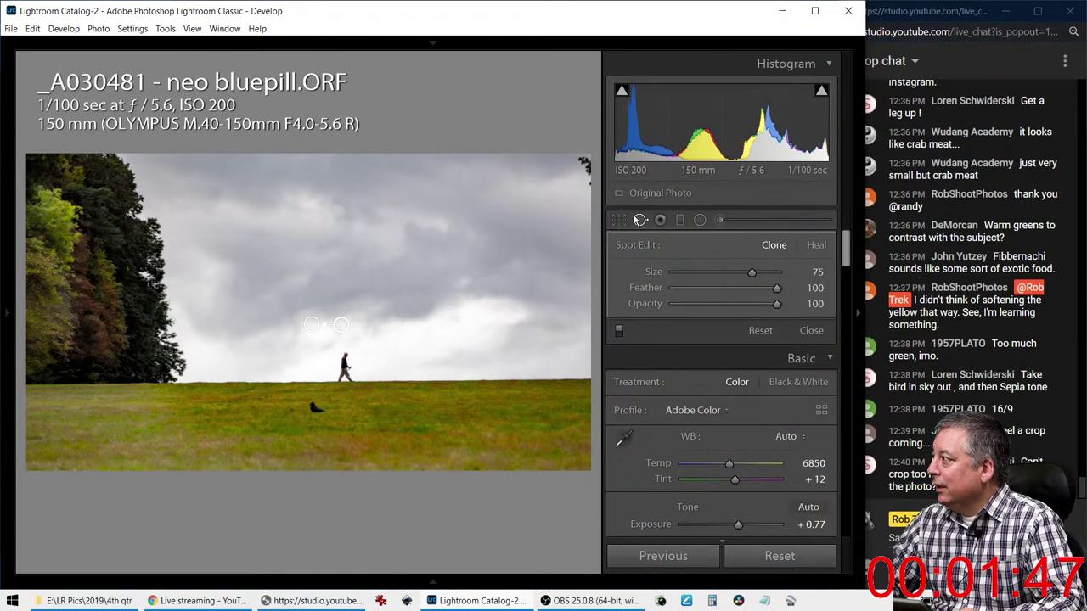
left_click(640, 220)
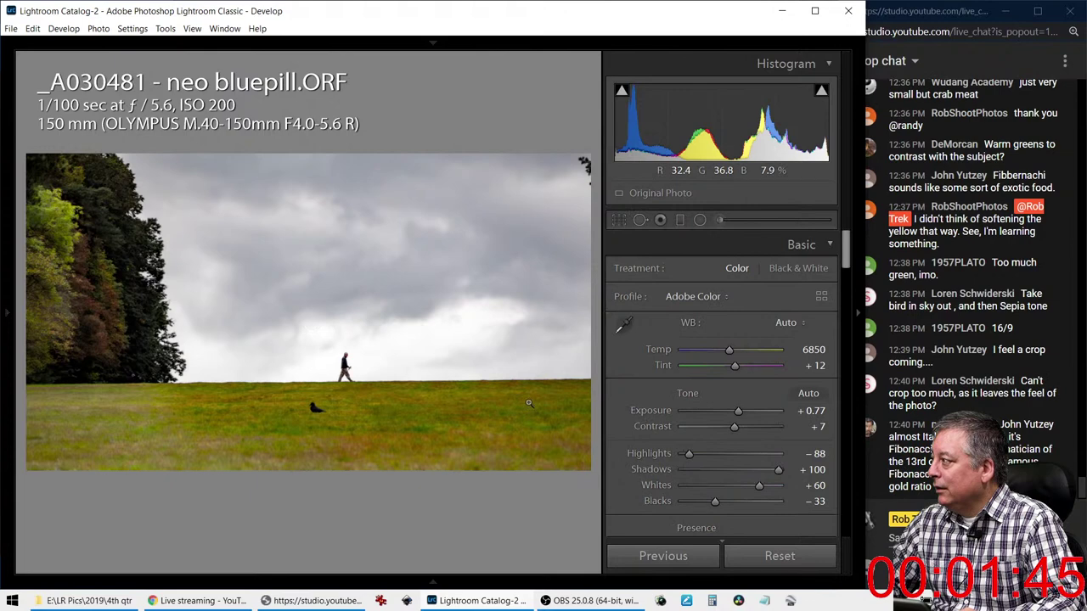
left_click(640, 220)
scroll(308, 407, "up", 4)
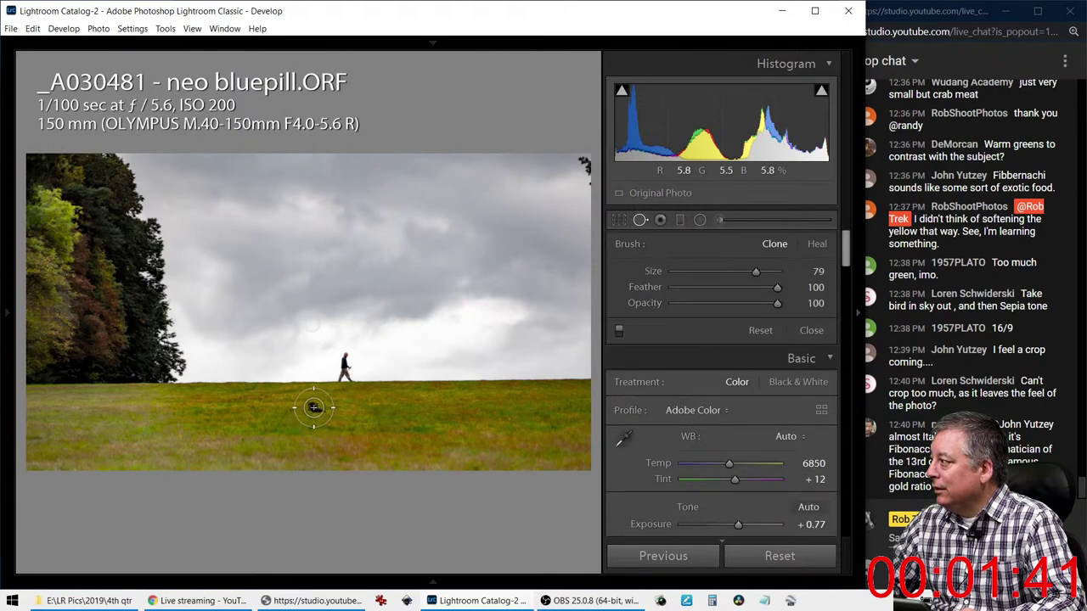
left_click(314, 407)
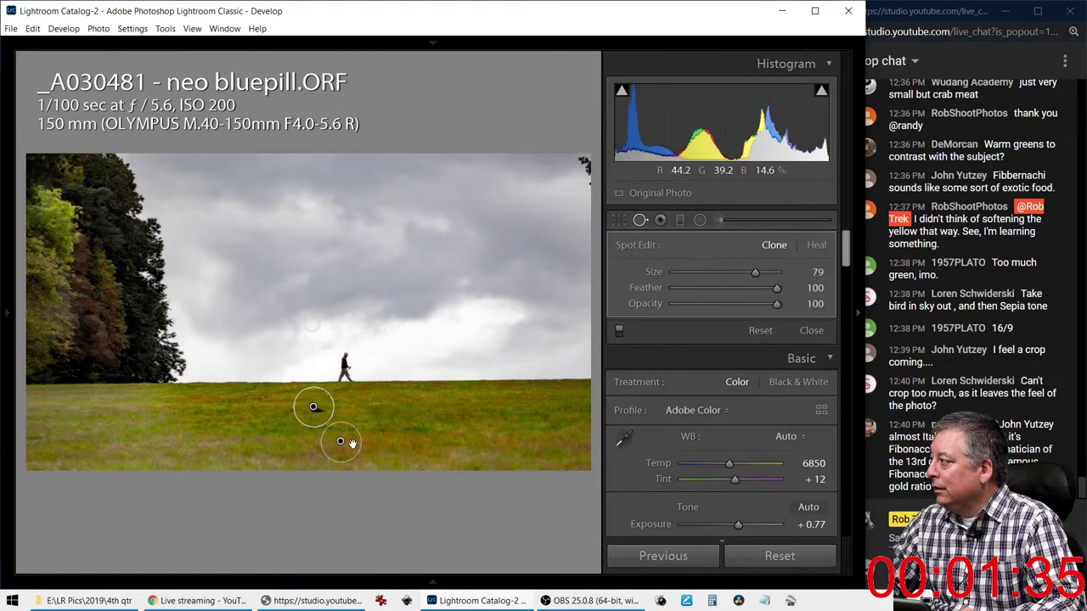
left_click(640, 223)
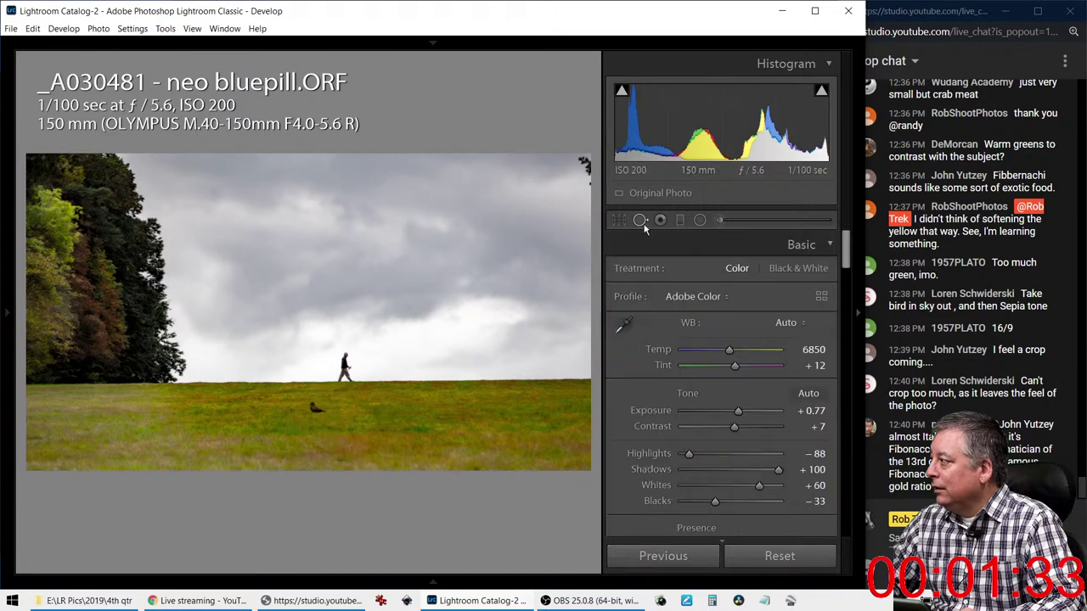
left_click(641, 222)
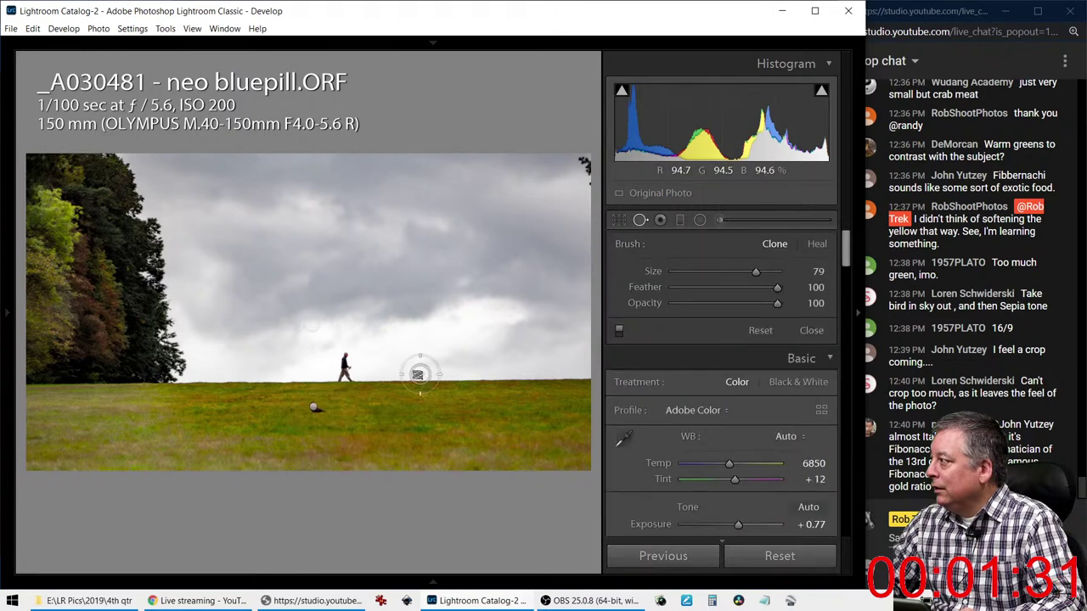
left_click(314, 408)
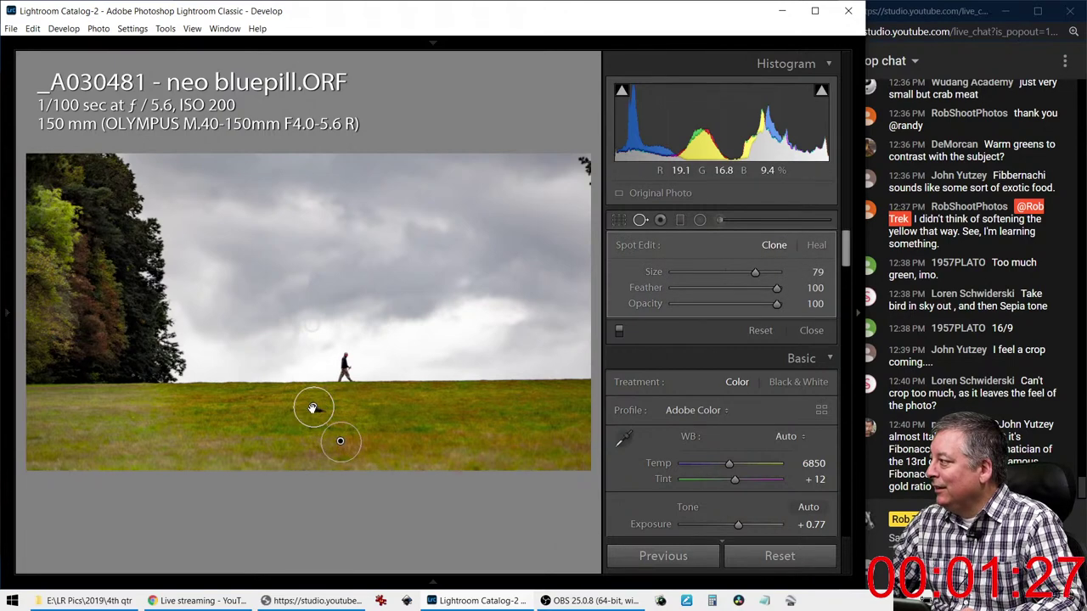
key("Delete")
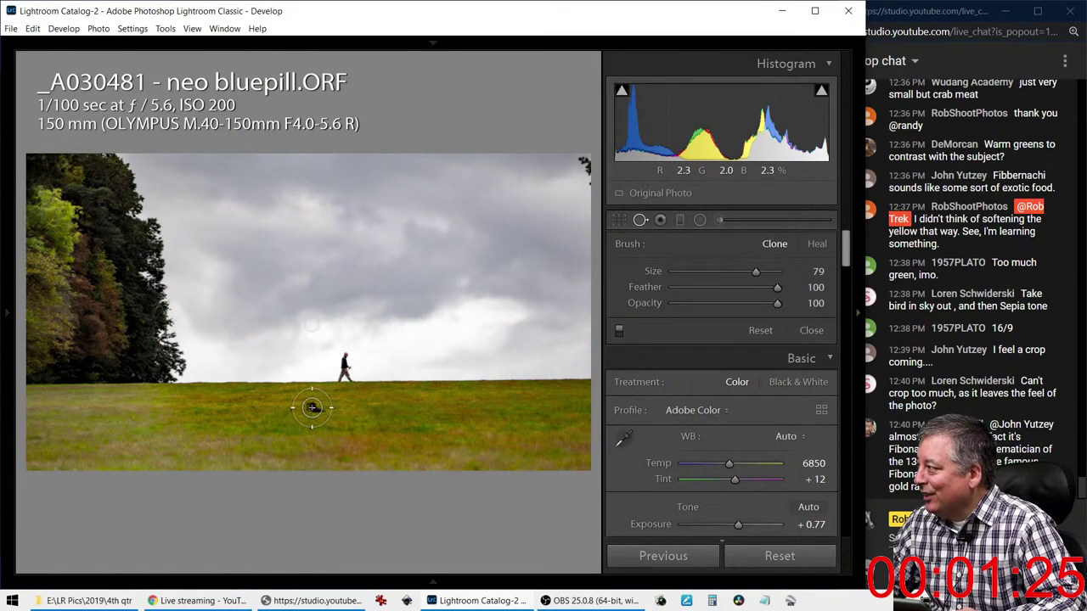
Clone out the crow with a size 79 spot sampled from the grass beside it, with Feather set to 60
left_click(313, 407)
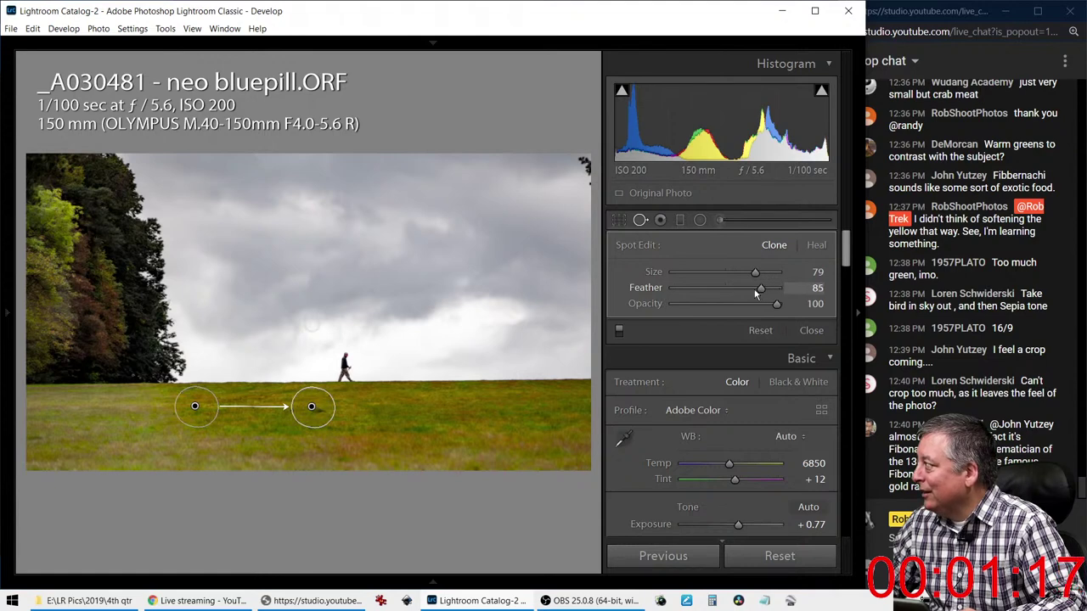
left_click_drag(731, 286, 732, 286)
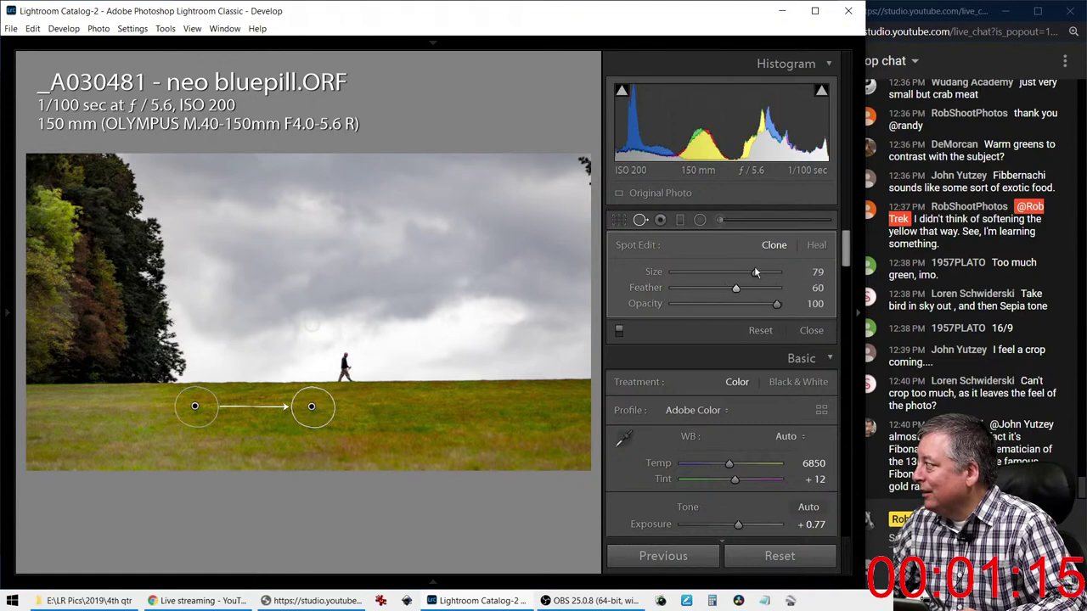
left_click(718, 220)
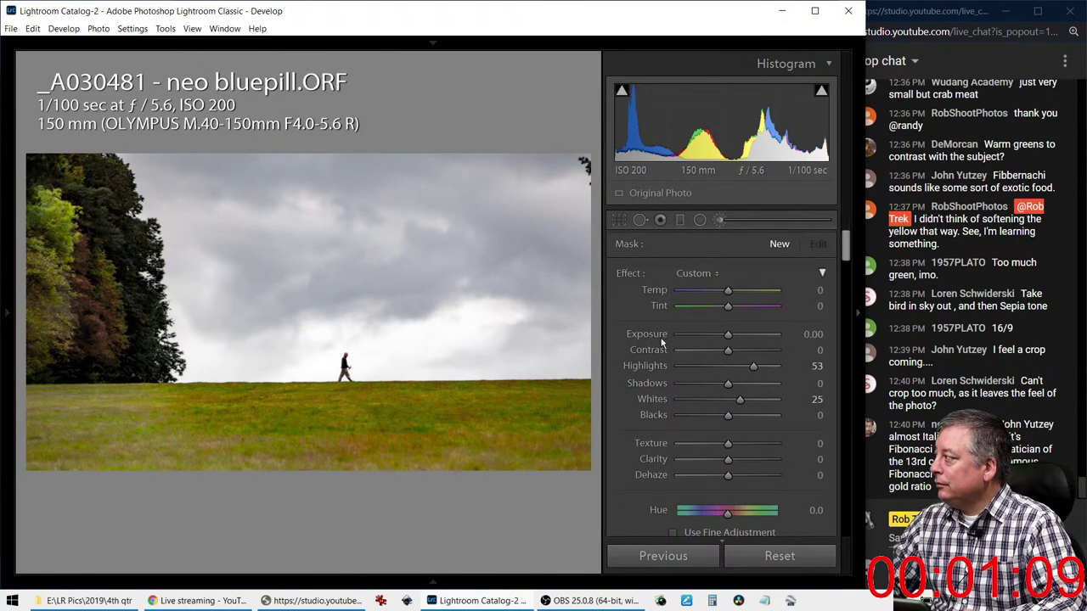
left_click_drag(727, 293, 729, 295)
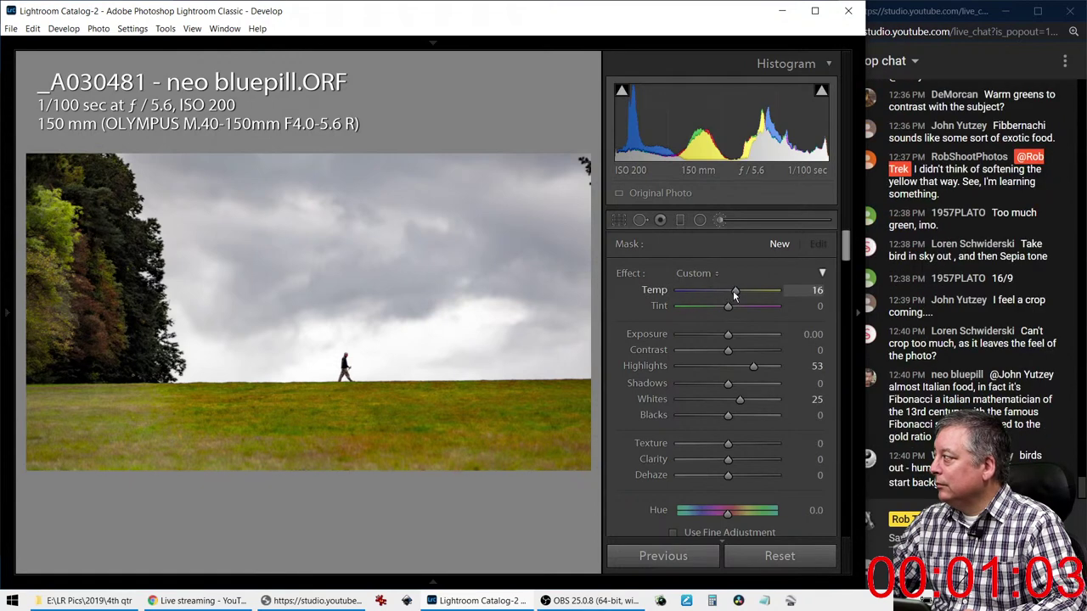
left_click_drag(758, 295, 763, 294)
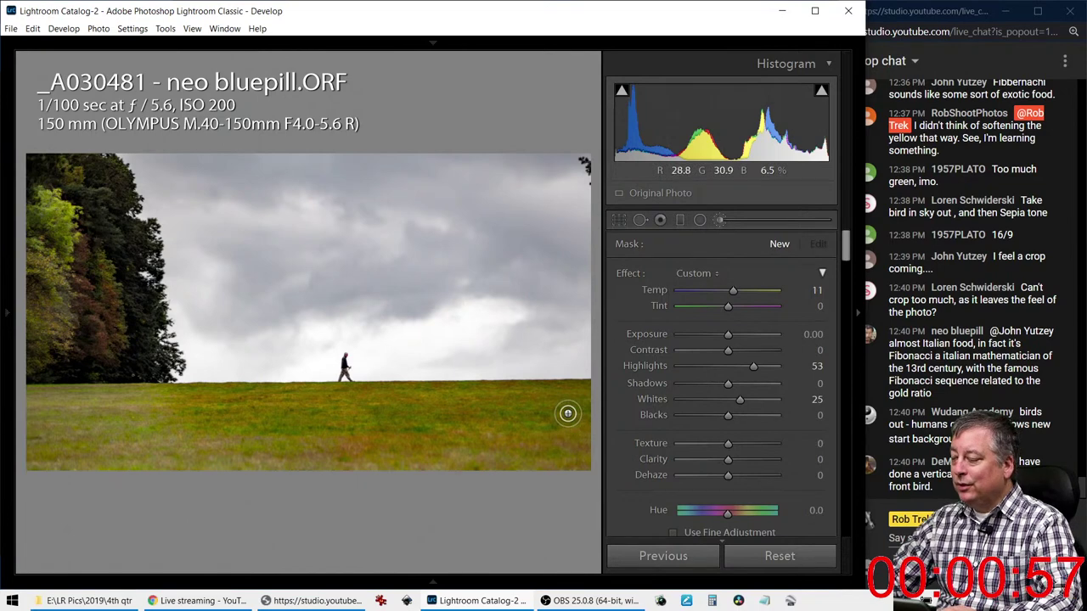
double_click(732, 290)
left_click_drag(729, 306, 793, 315)
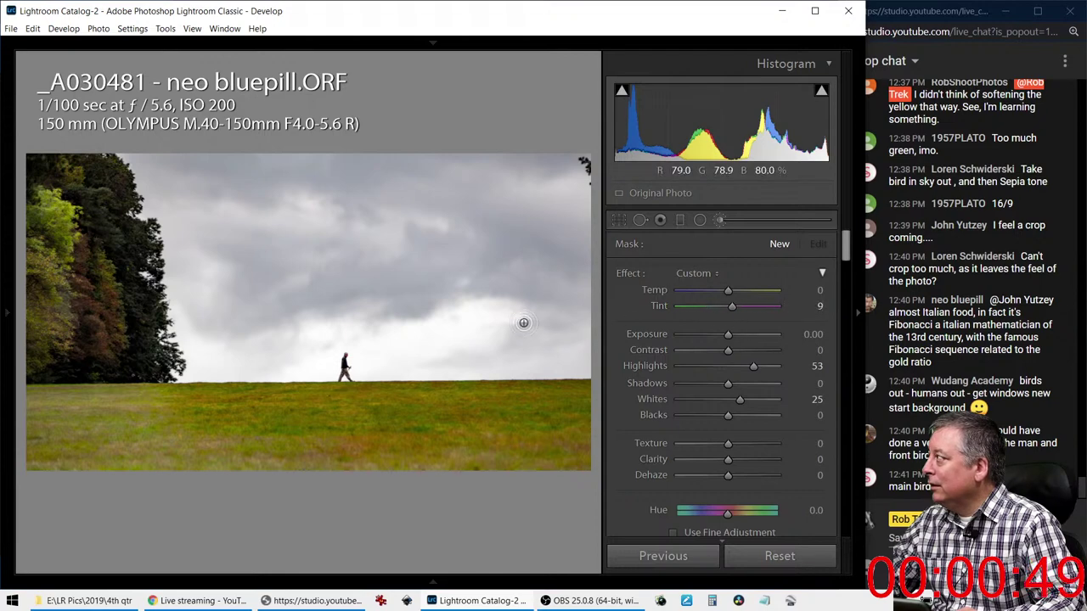
Review the edited field photo in Library Loupe view, then return to its Develop adjustments
key("e")
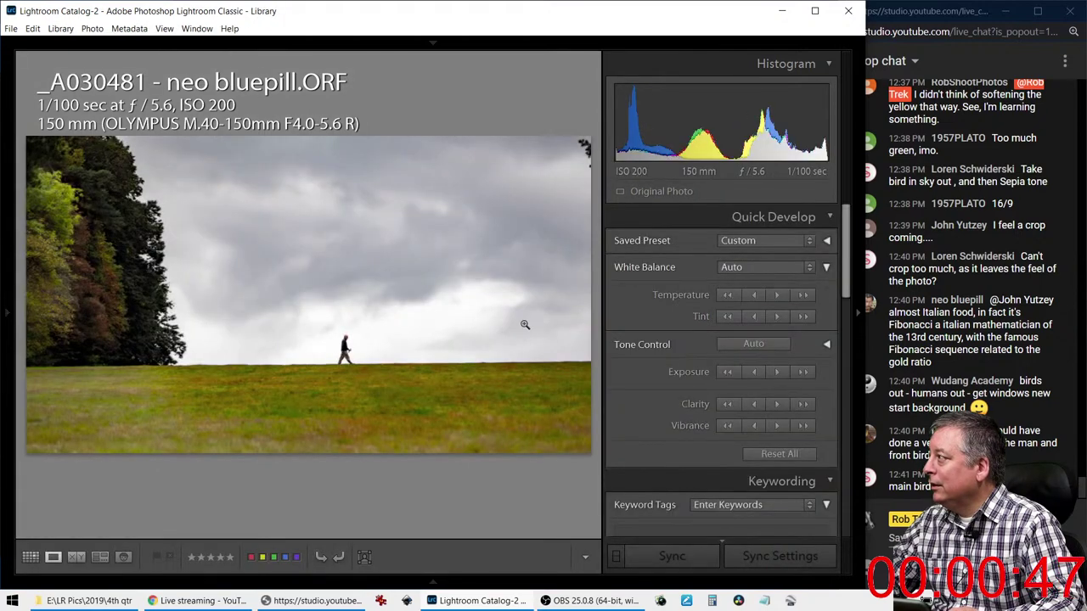
key("d")
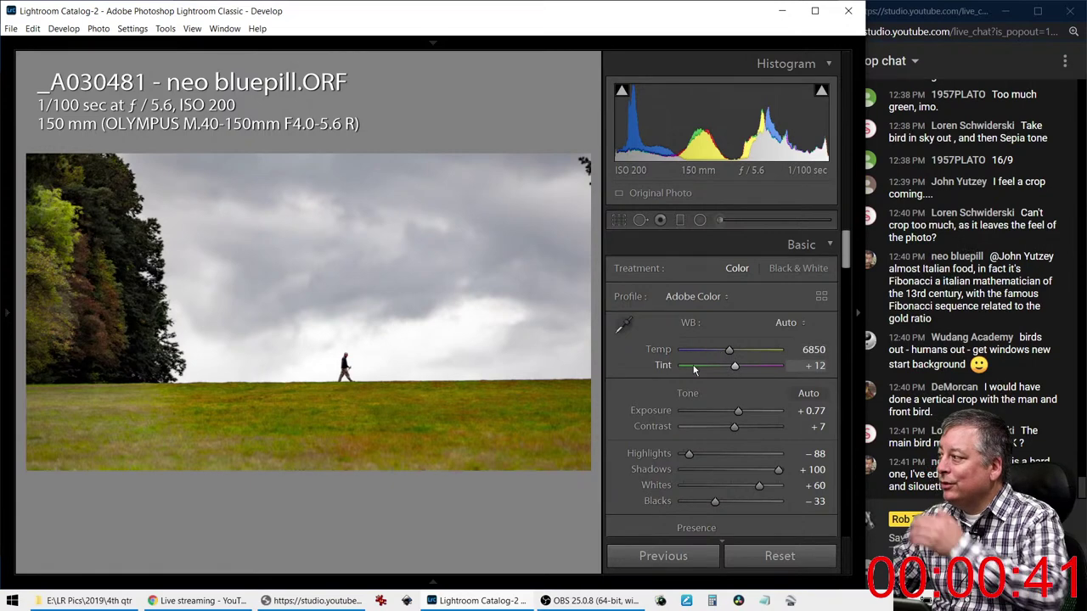
scroll(696, 399, "down", 15)
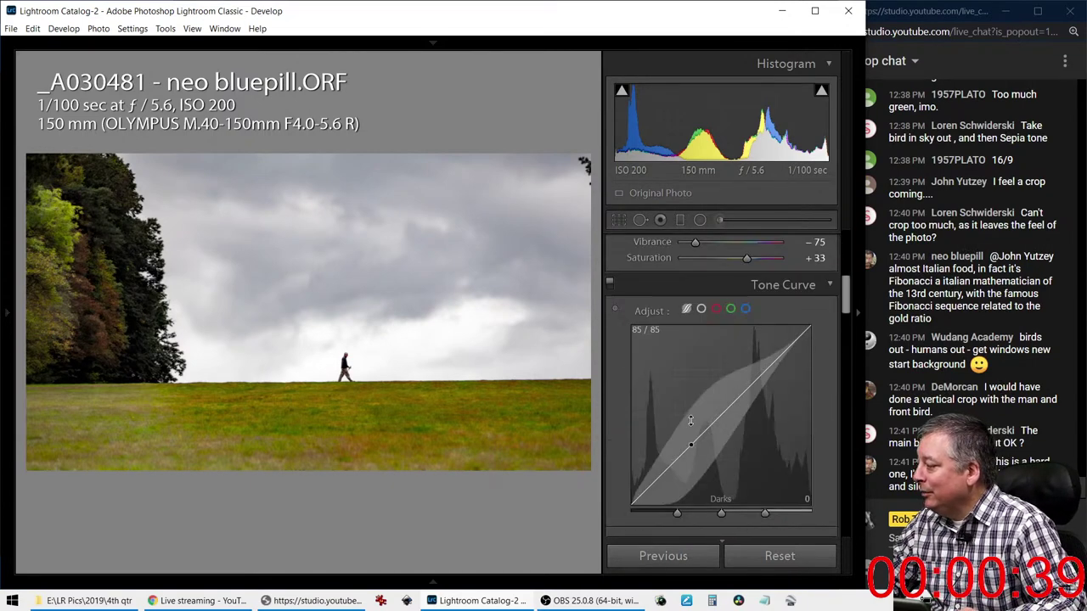
Set Color noise reduction to 2 and add a Highlight Priority vignette with Amount −21, Feather 100 and Highlights 100
scroll(690, 422, "down", 5)
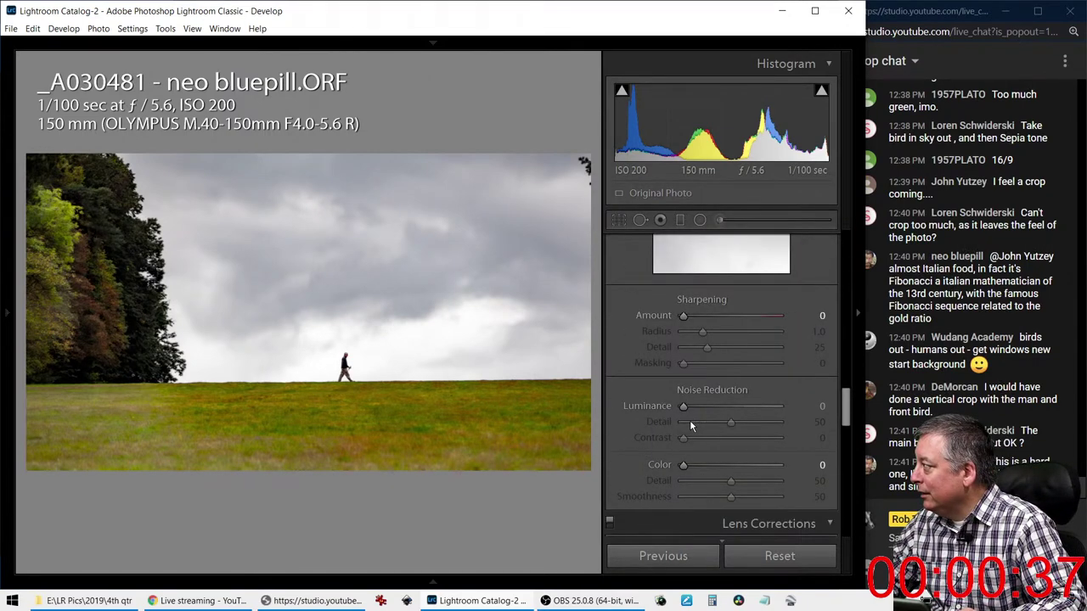
left_click_drag(683, 465, 685, 466)
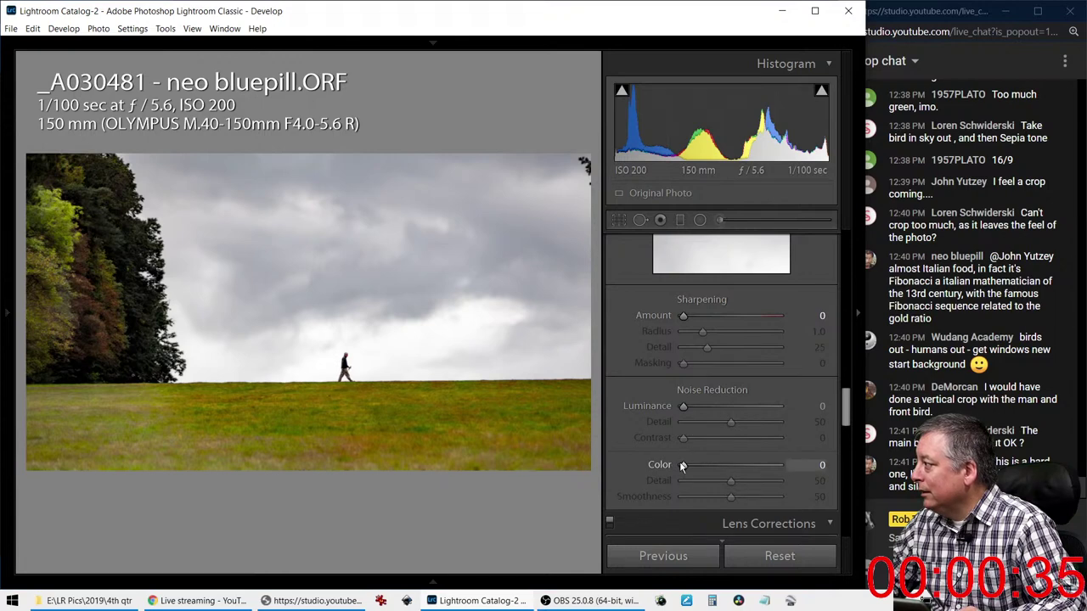
scroll(671, 448, "down", 8)
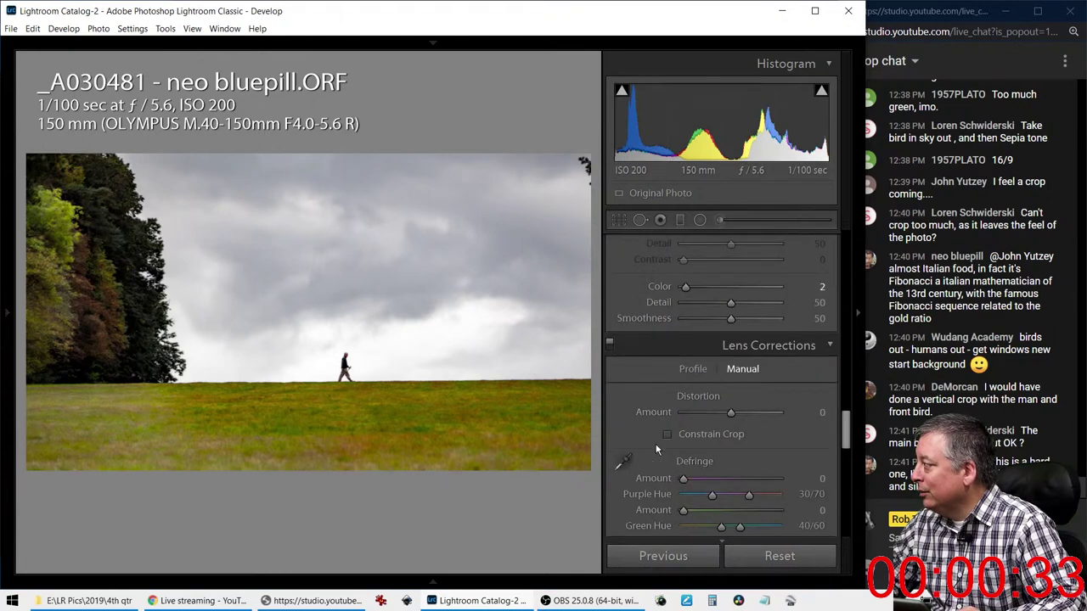
scroll(696, 451, "down", 5)
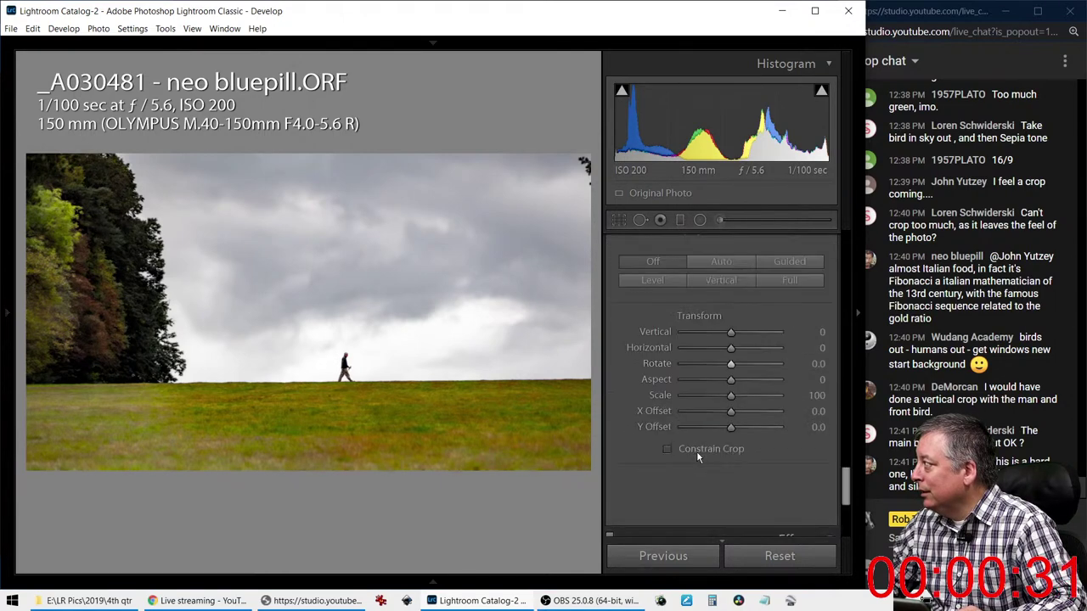
left_click_drag(730, 419, 720, 423)
left_click_drag(701, 483, 813, 468)
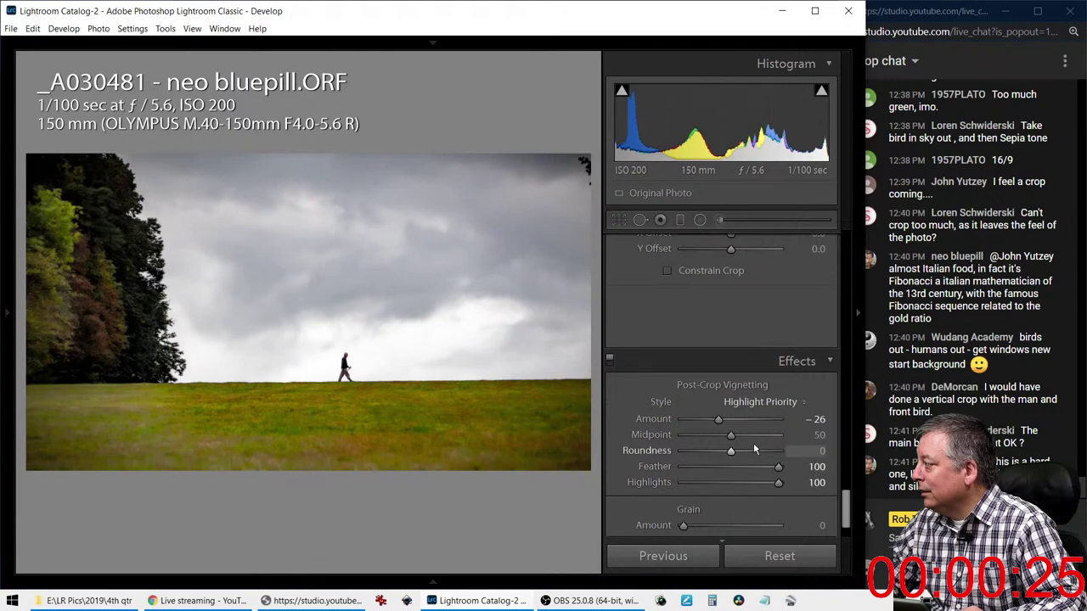
left_click_drag(718, 420, 723, 422)
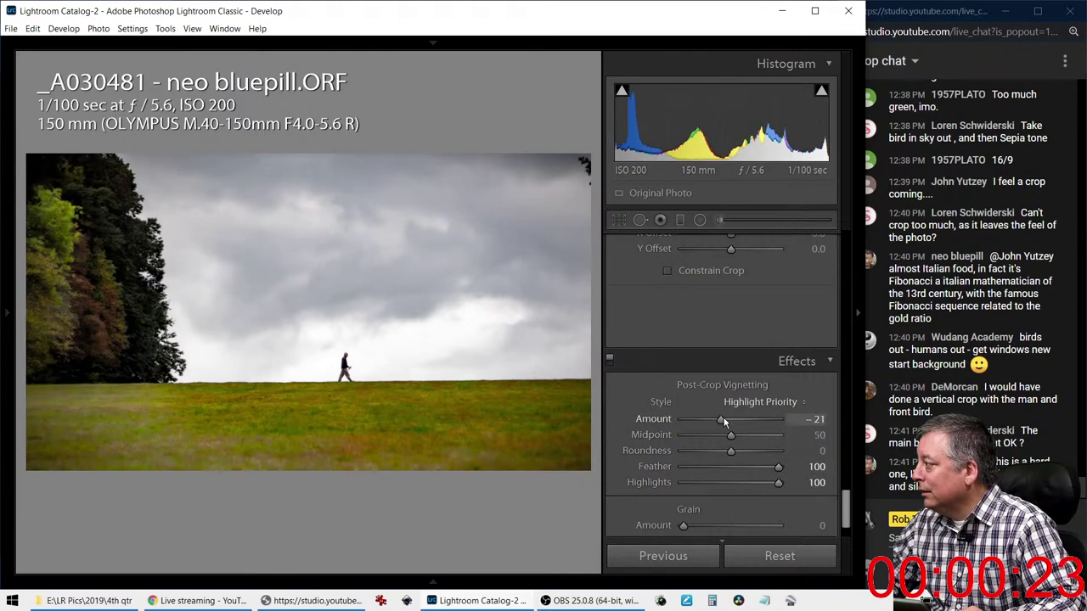
Set the field photo's Exposure to +1.07, Highlights to −100, Whites to +46 and Blacks to −35
scroll(721, 420, "up", 15)
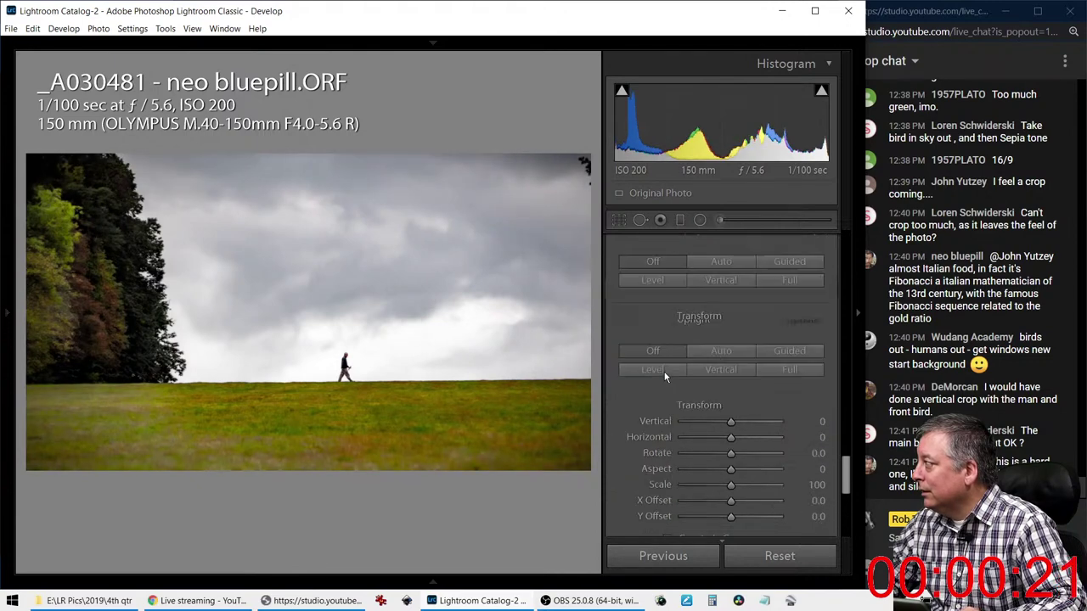
scroll(665, 377, "up", 3)
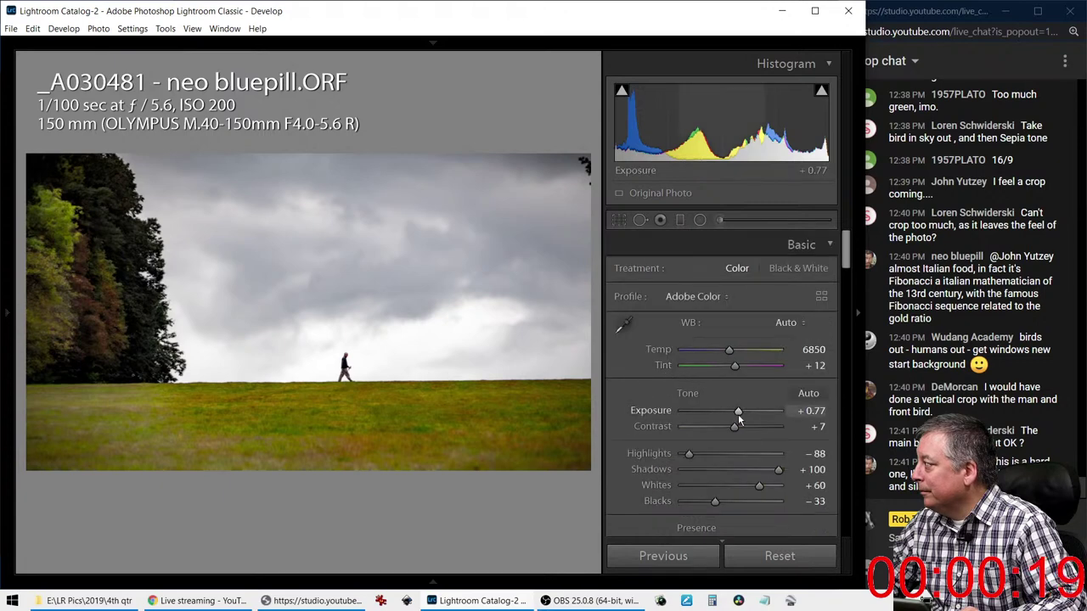
left_click_drag(740, 414, 745, 414)
mouse_move(715, 500)
left_mouse_down()
mouse_move(666, 502)
mouse_move(714, 500)
left_mouse_up()
left_click_drag(688, 454, 682, 455)
left_click(779, 472, "alt")
left_click_drag(762, 484, 753, 484)
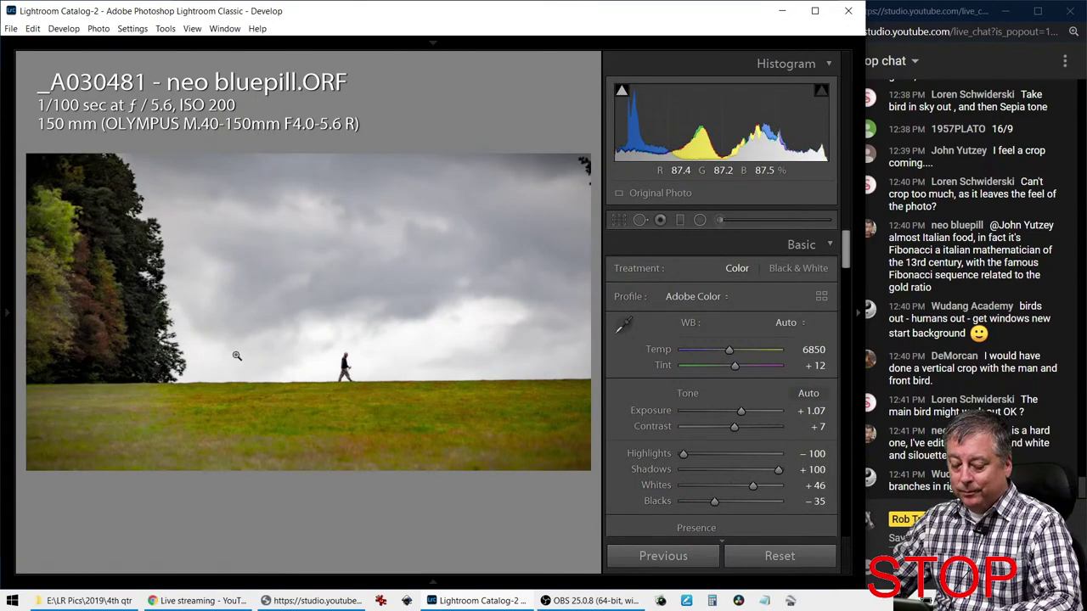
Compare the field photo's before and after versions side by side and raise its Saturation to about +69
key("F6")
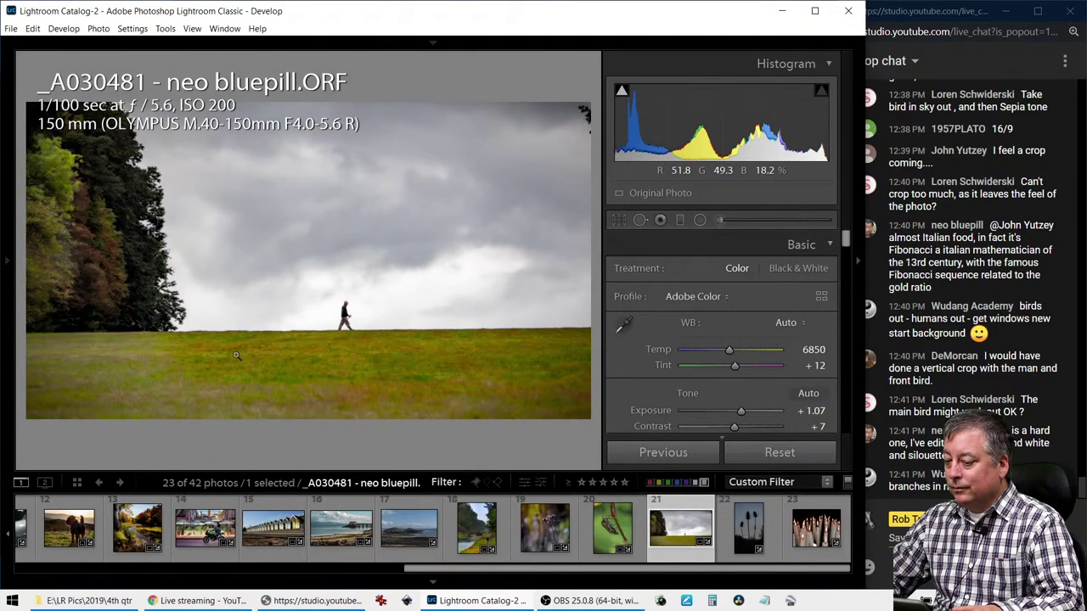
key("F6")
key("y")
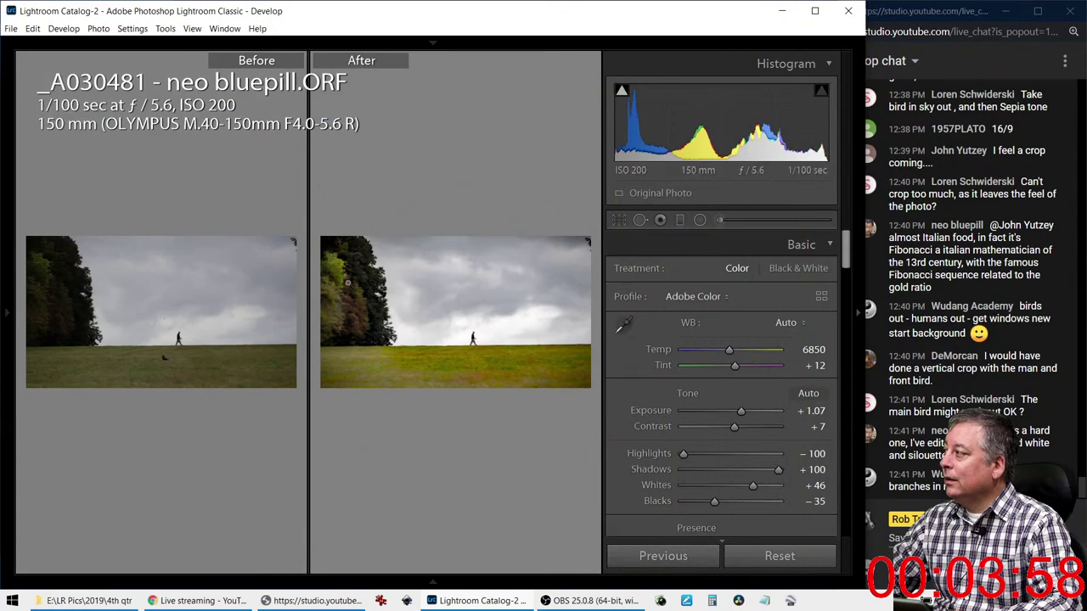
key("F8")
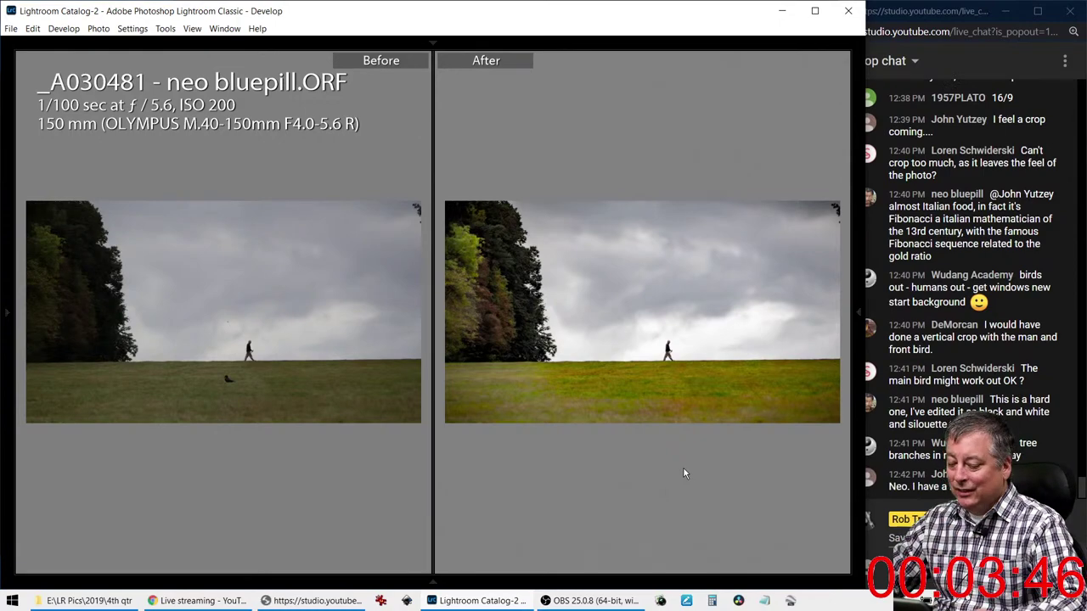
key("r")
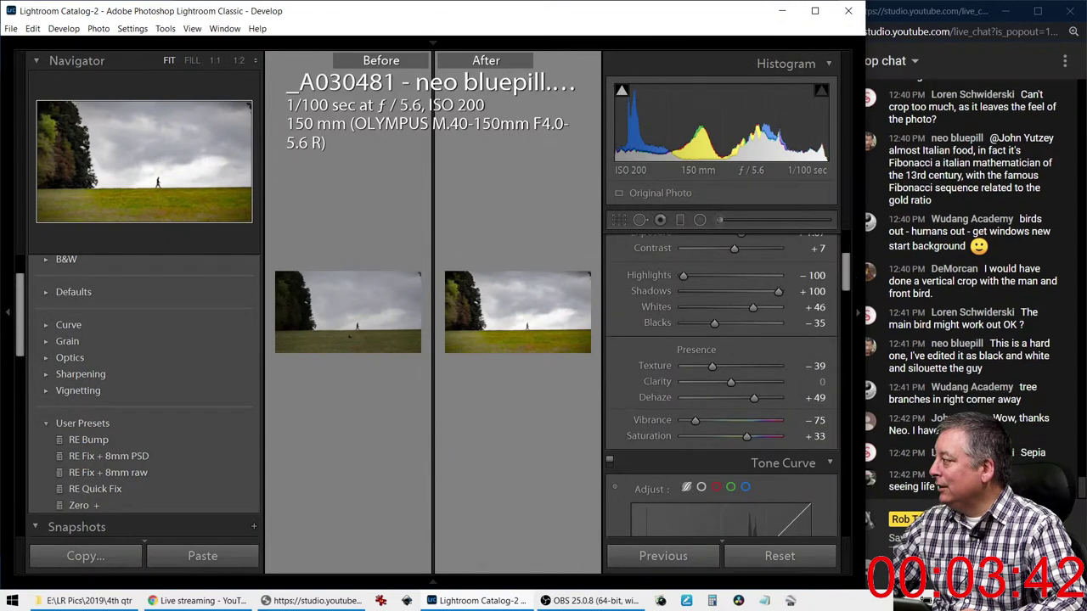
left_click_drag(815, 435, 846, 435)
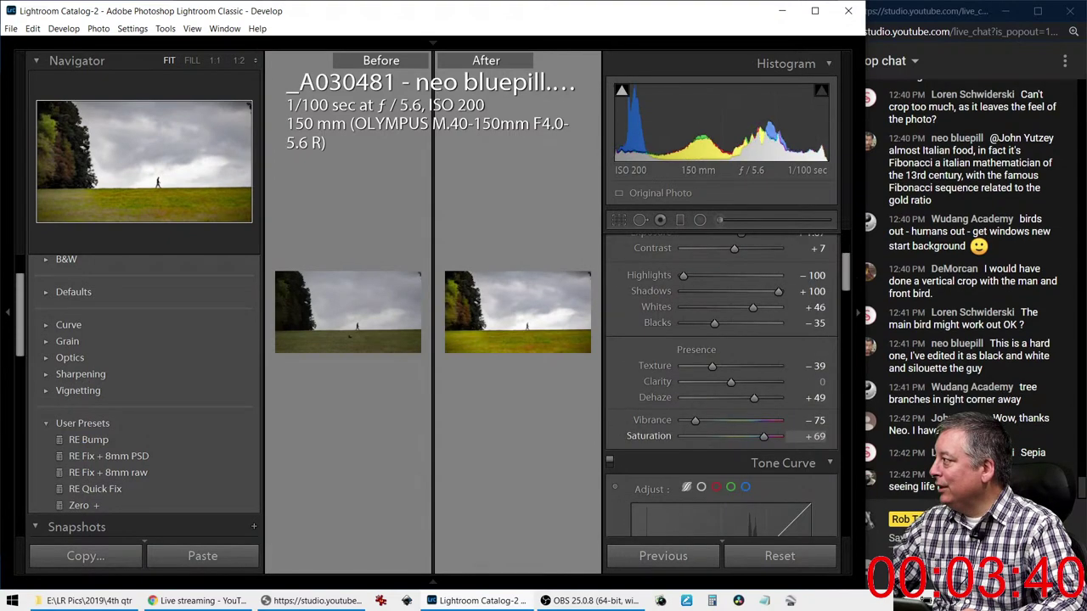
Tighten the 16 x 9 crop to exclude the tree branches in the upper sky corner, and preview the photo full screen
key("r")
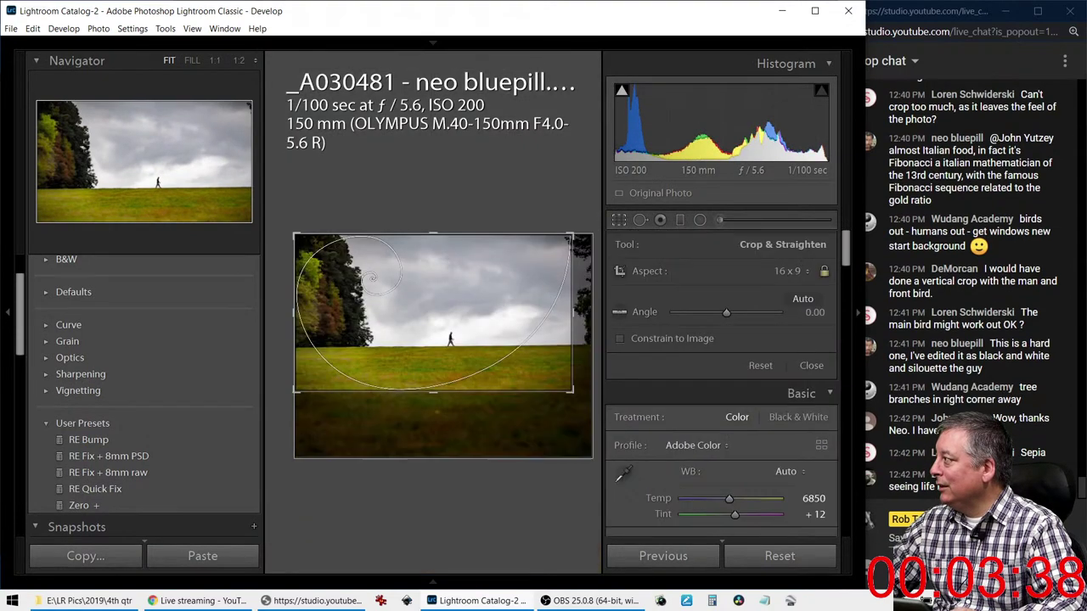
left_click_drag(575, 239, 567, 244)
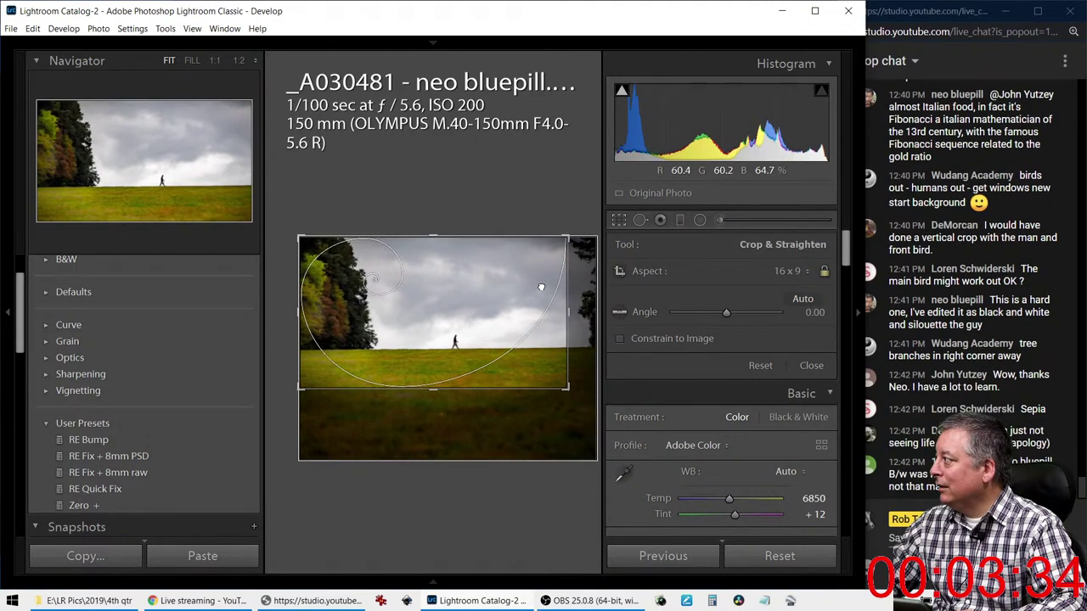
key("Return")
key("ctrl+Return")
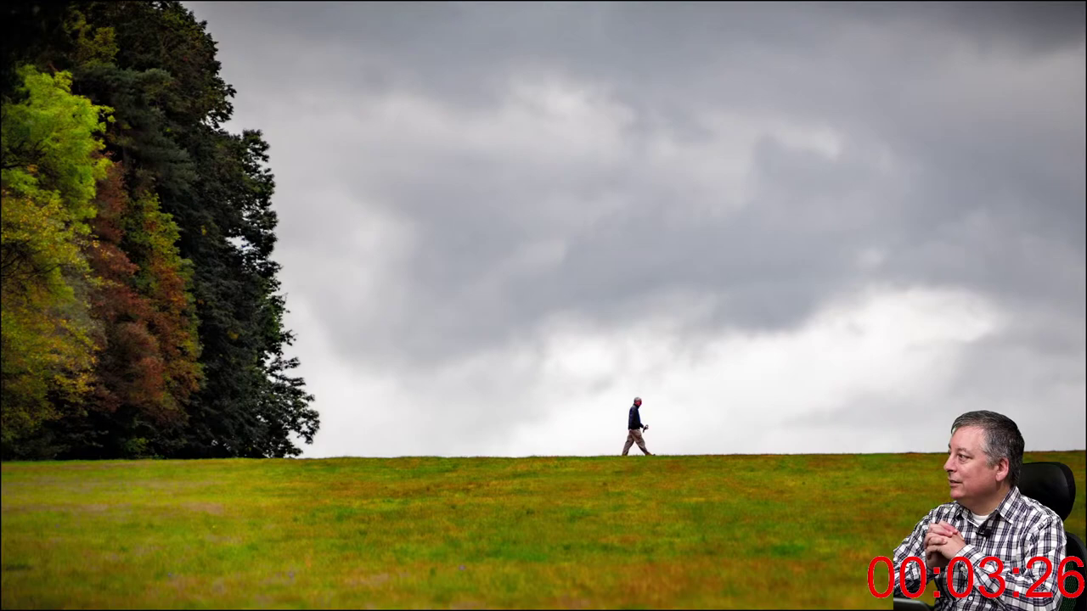
key("Escape")
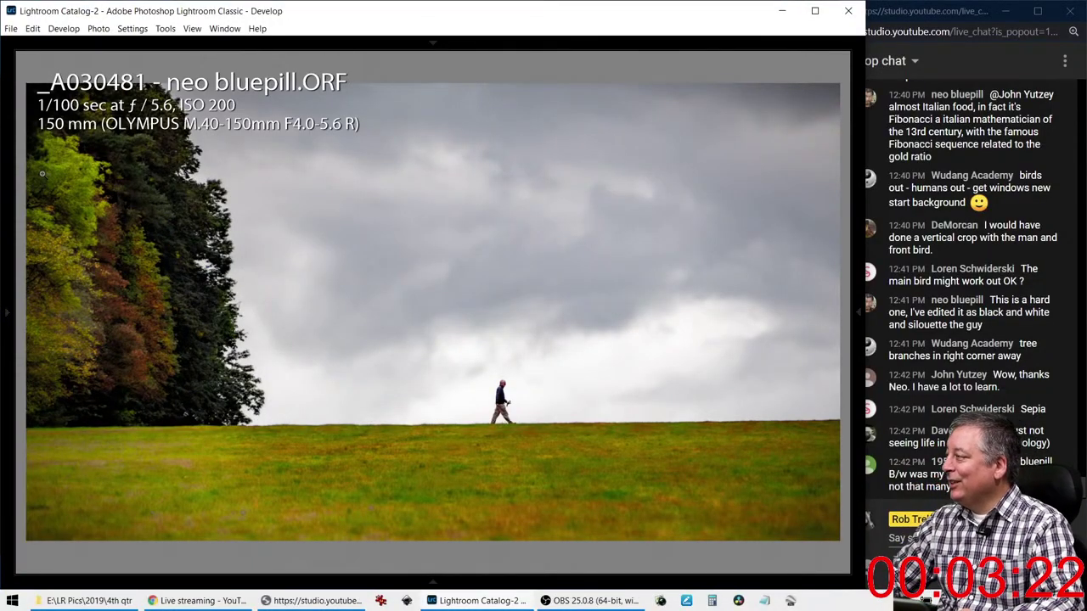
key("Tab")
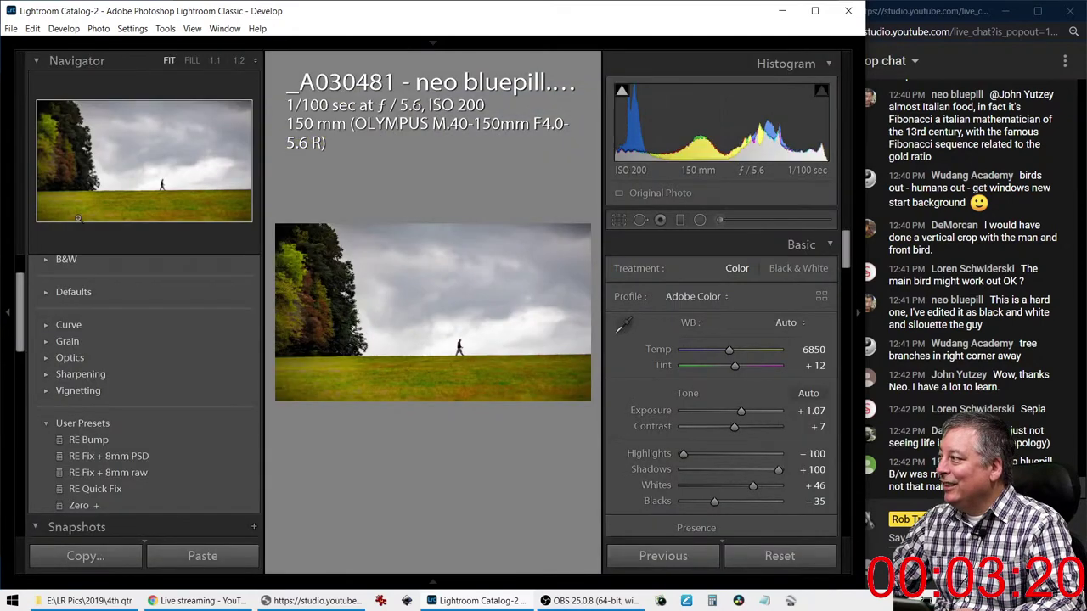
Open the next photo, the teasel silhouette P1010093, with only the develop adjustments and the filmstrip shown around it
key("Right")
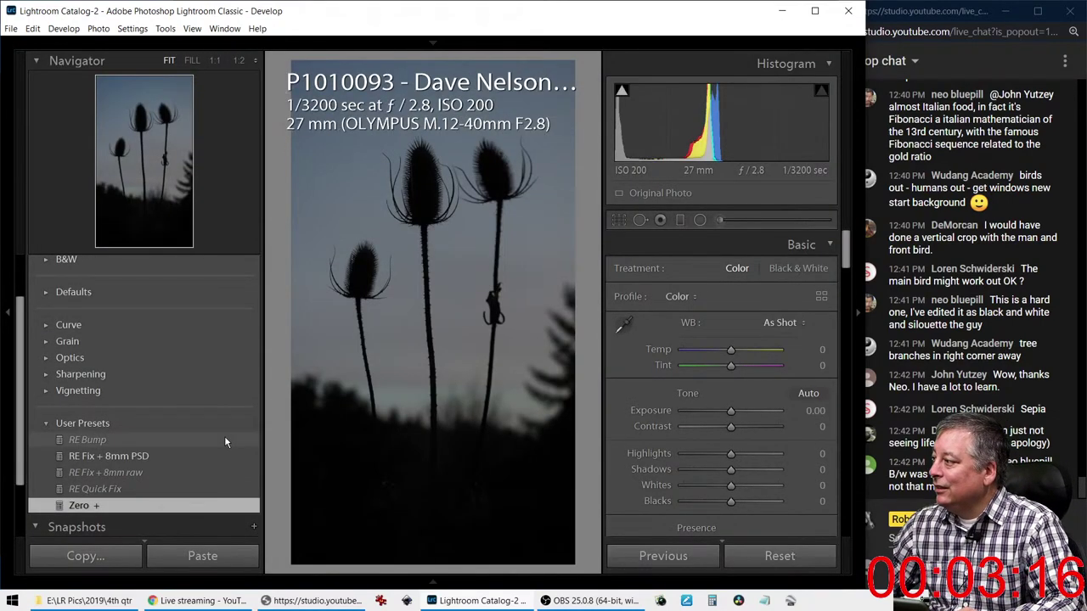
key("Right")
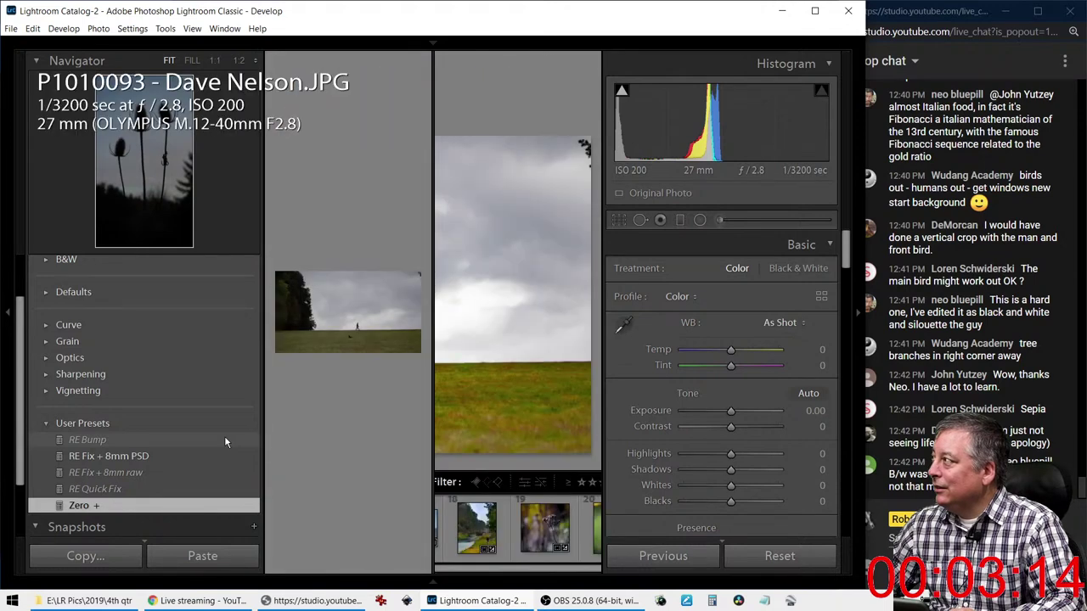
key("shift+Tab")
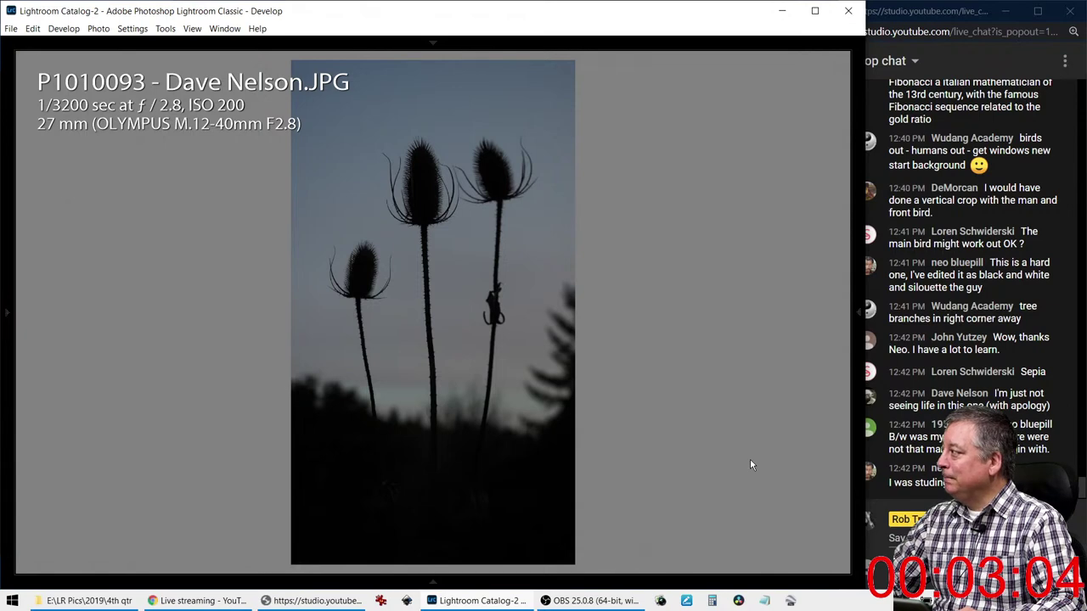
left_click(859, 314)
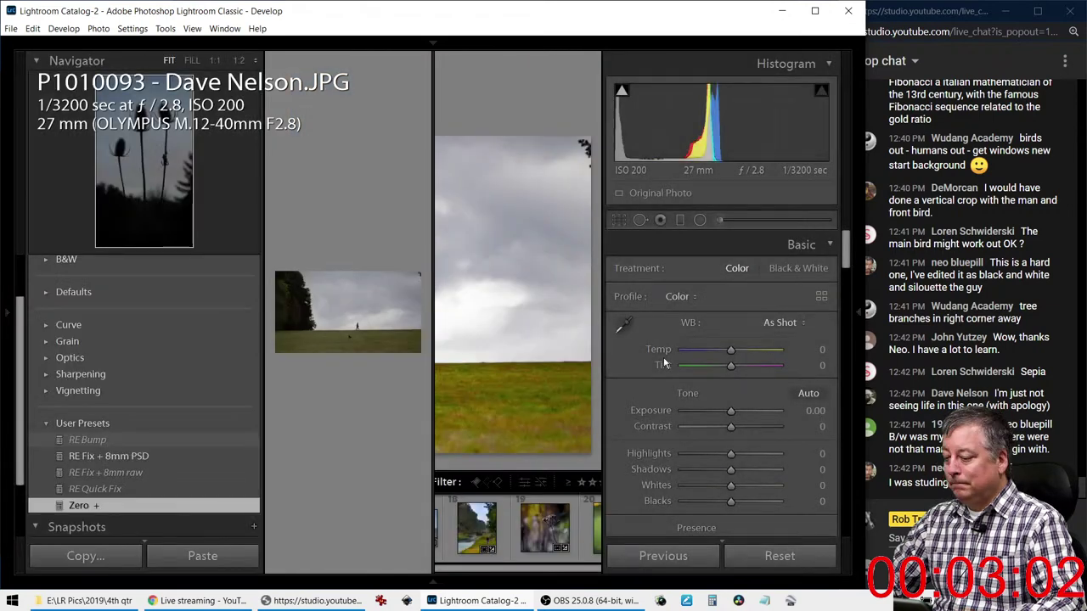
key("F6")
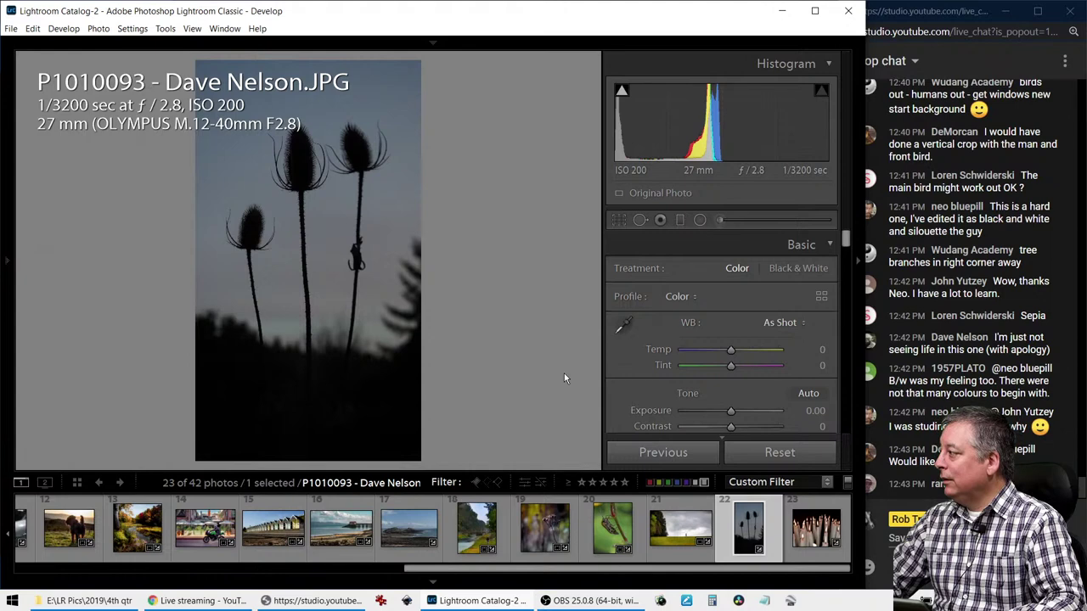
key("F7")
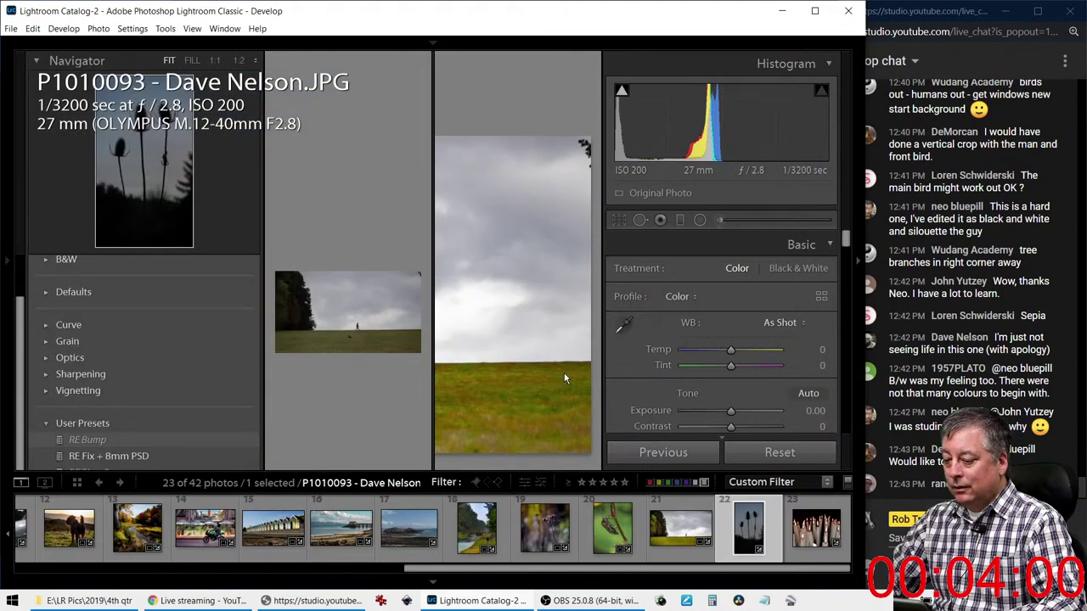
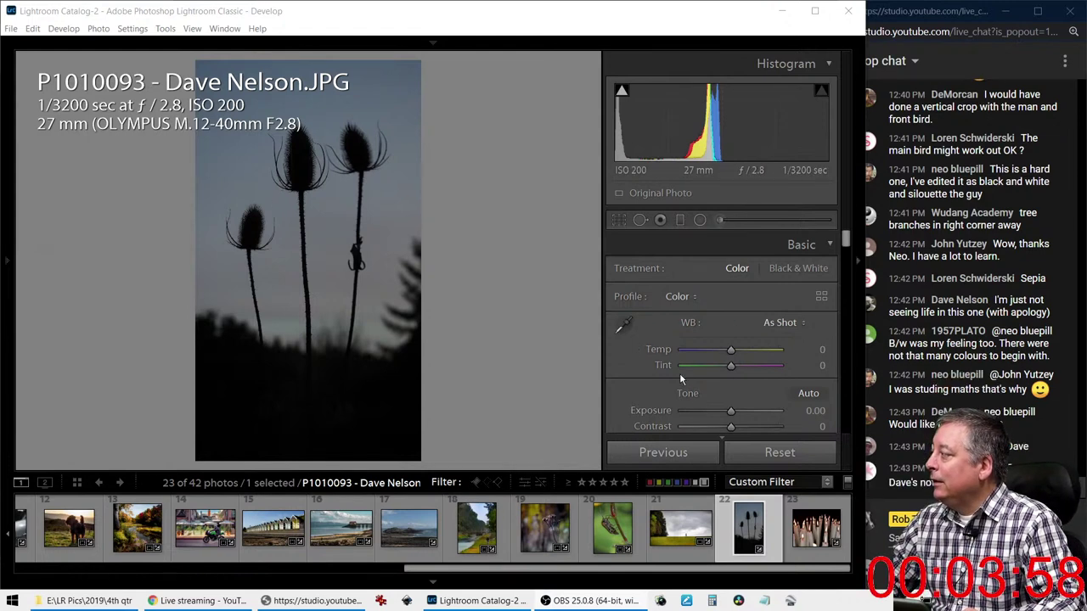
Apply Auto tone and Auto white balance to the teasel photo, and cool the Temp to −3
scroll(707, 399, "down", 2)
left_click_drag(720, 351, 786, 354)
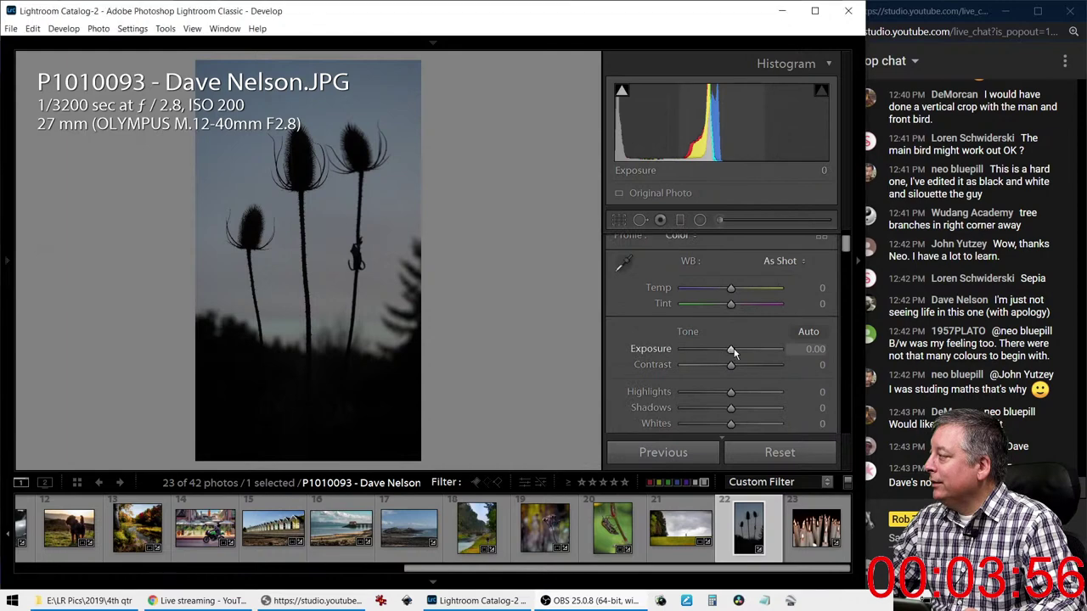
left_click(808, 332)
left_click(781, 260)
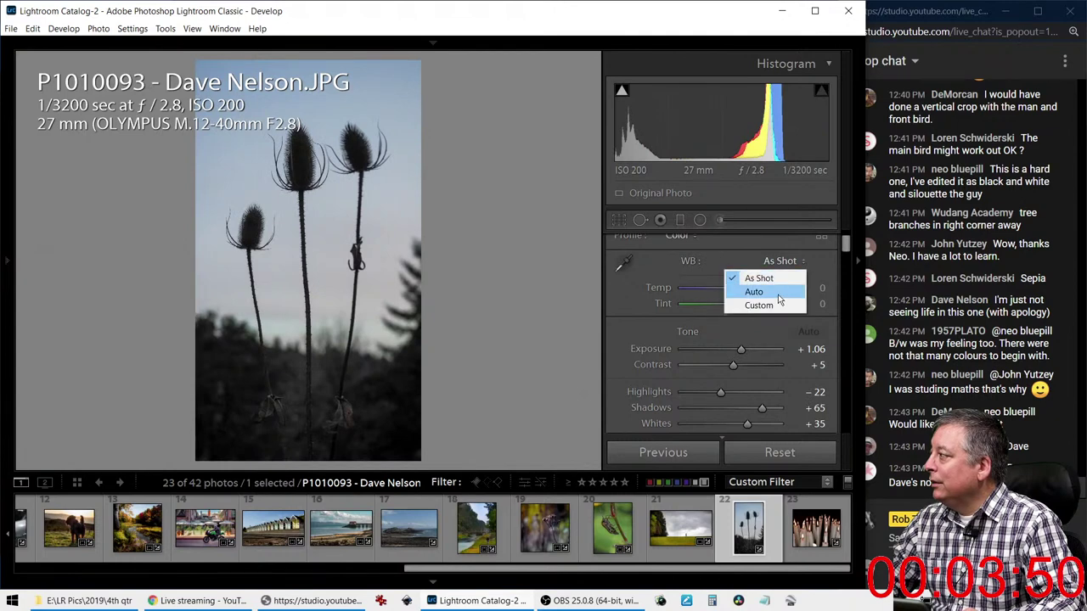
left_click(779, 293)
left_click_drag(740, 290, 739, 290)
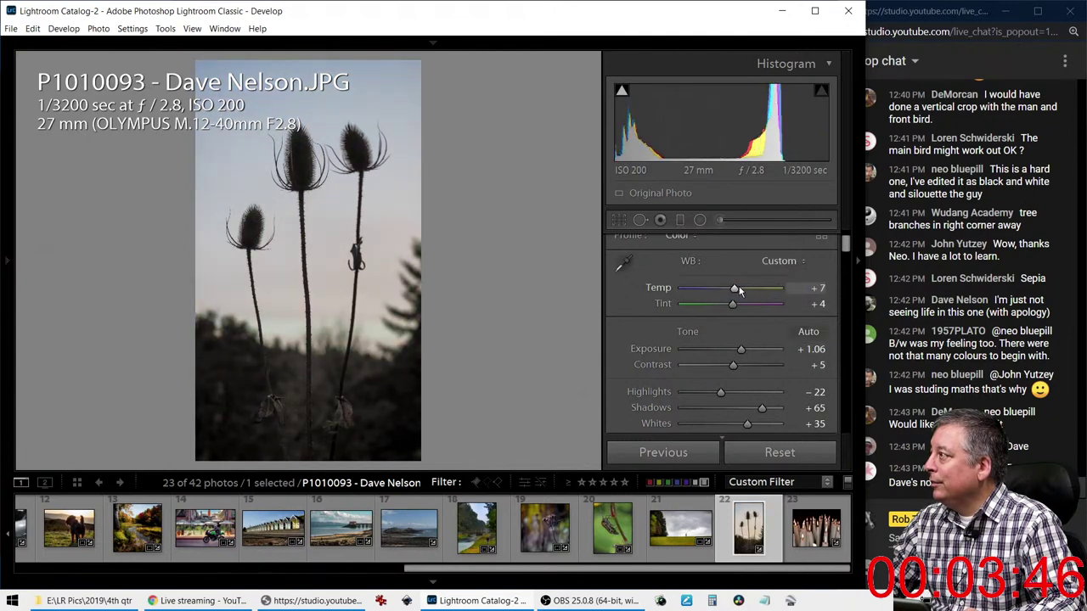
scroll(739, 290, "down", 2)
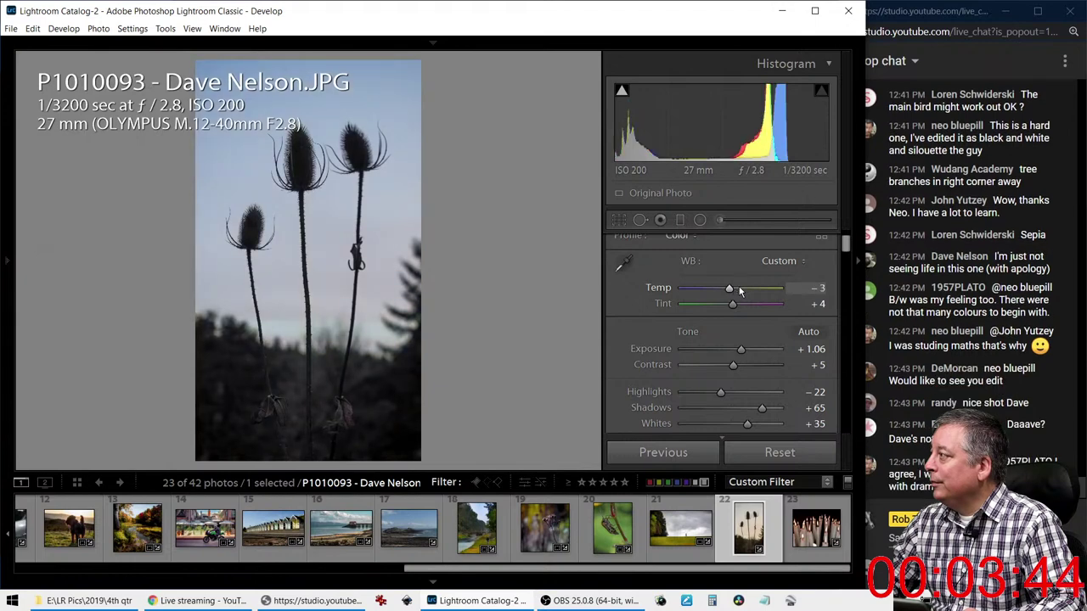
Raise the teasel photo's Shadows to about +83 and lower its Blacks to deepen the silhouettes
scroll(739, 290, "down", 1)
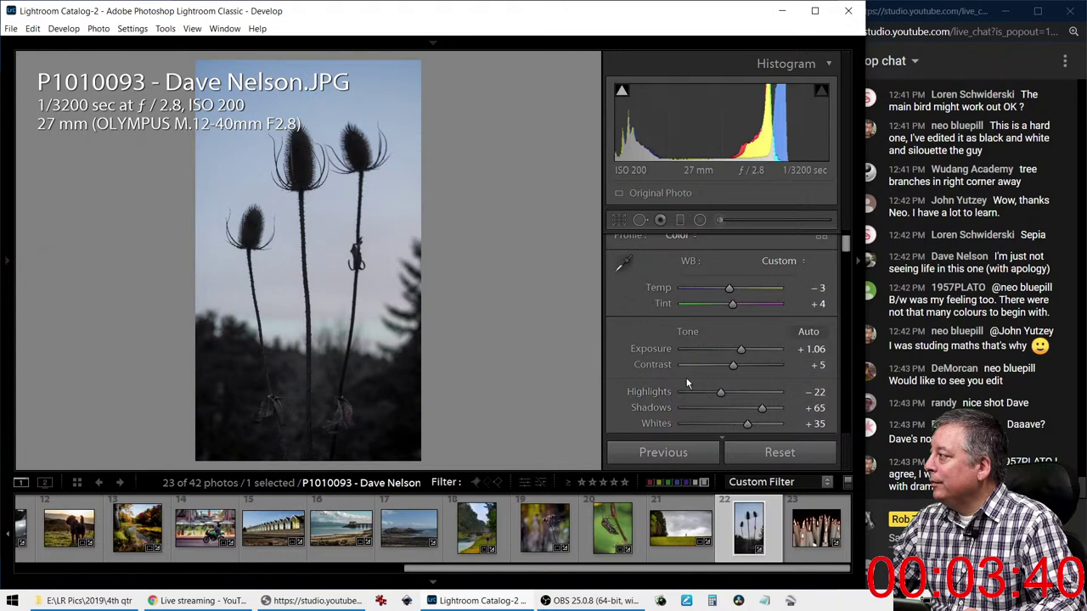
scroll(713, 374, "down", 2)
mouse_move(762, 346)
left_mouse_down()
mouse_move(796, 347)
mouse_move(774, 347)
left_mouse_up()
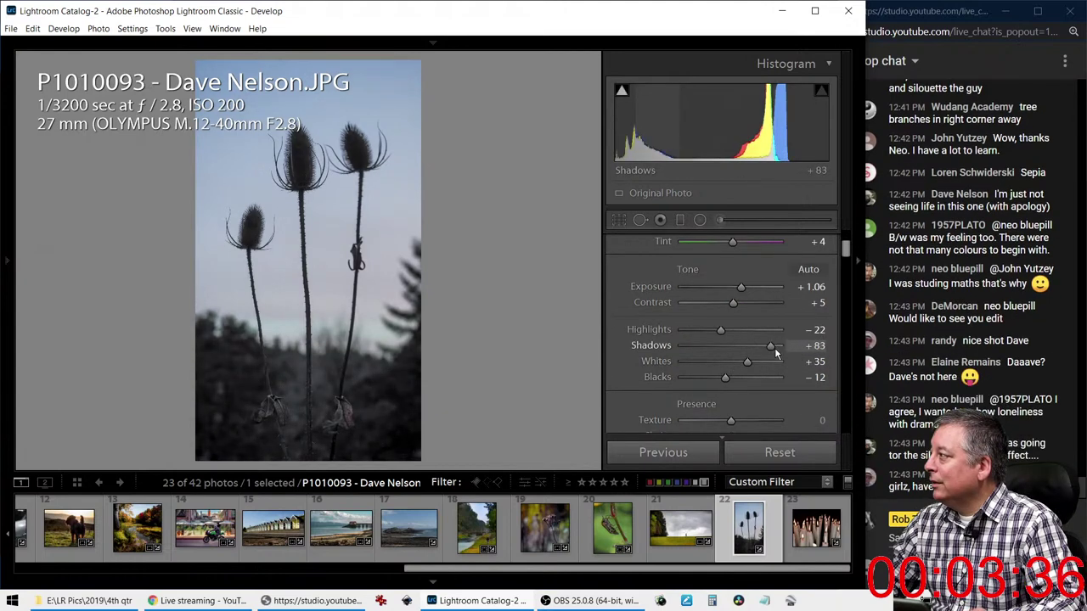
left_click_drag(726, 377, 698, 382)
Examine the withered leaves near the base of the teasel stems at close zoom, then return to the full photo
scroll(631, 364, "down", 2)
scroll(633, 365, "down", 3)
scroll(634, 366, "down", 3)
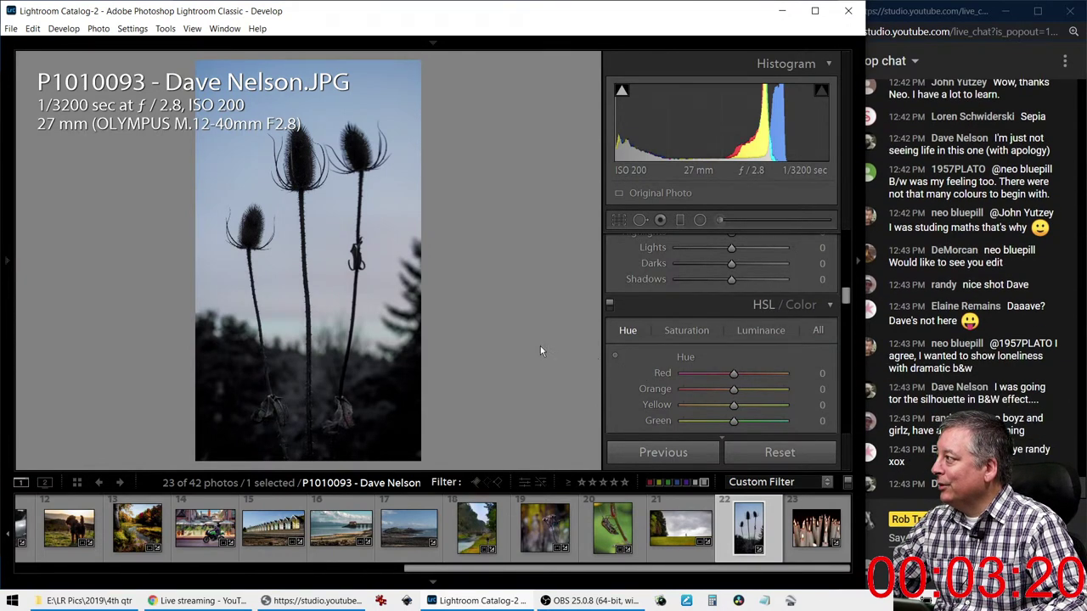
left_click(346, 415)
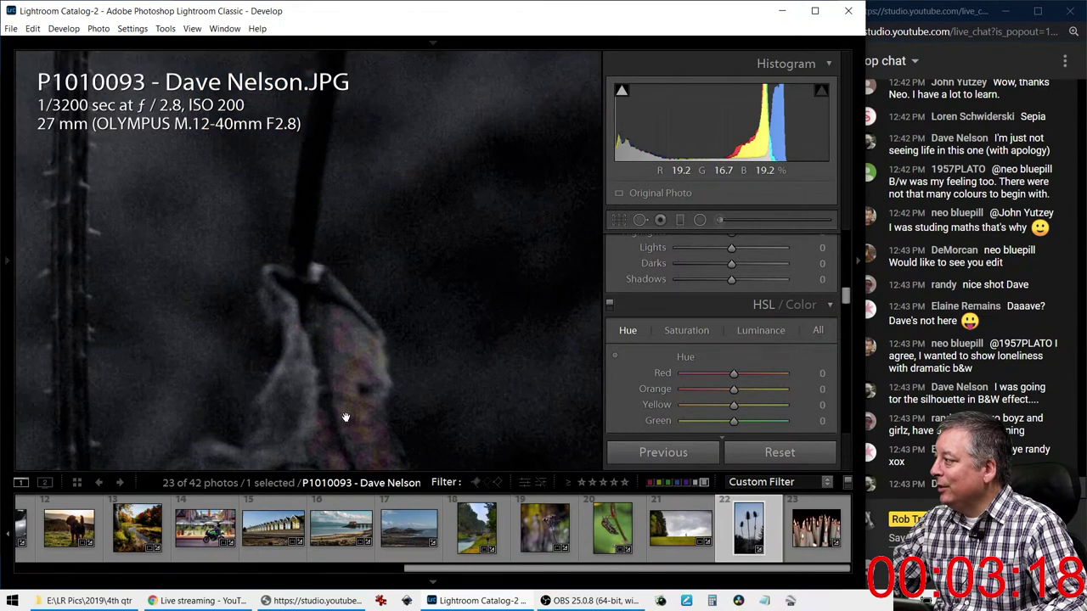
left_click(346, 412)
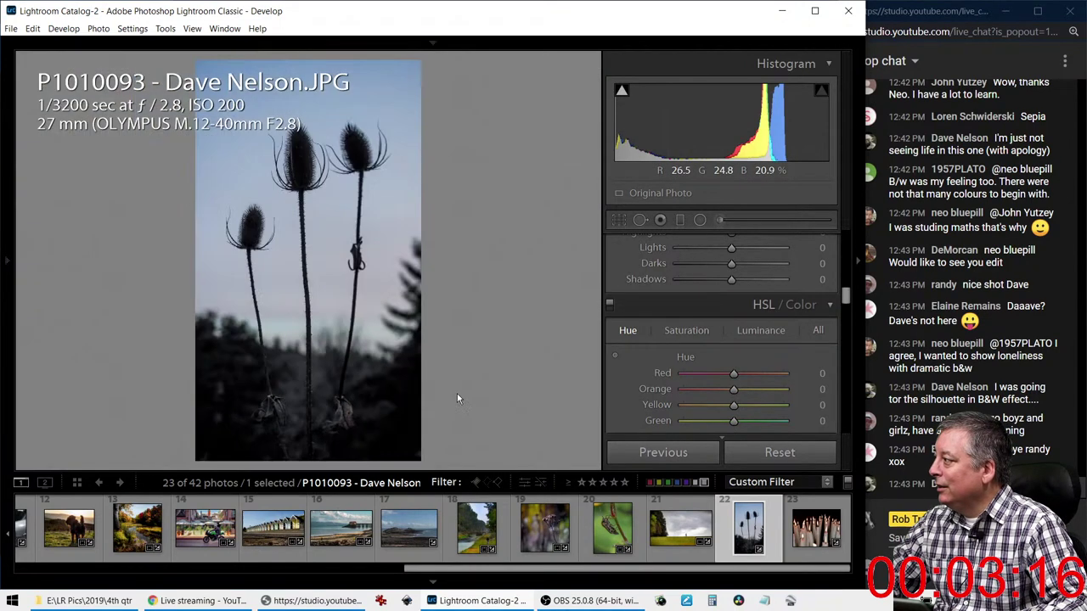
Try boosting the Orange and Yellow saturation of the withered leaves to about +54 and +51, then undo the change
left_click(667, 330)
left_click(614, 356)
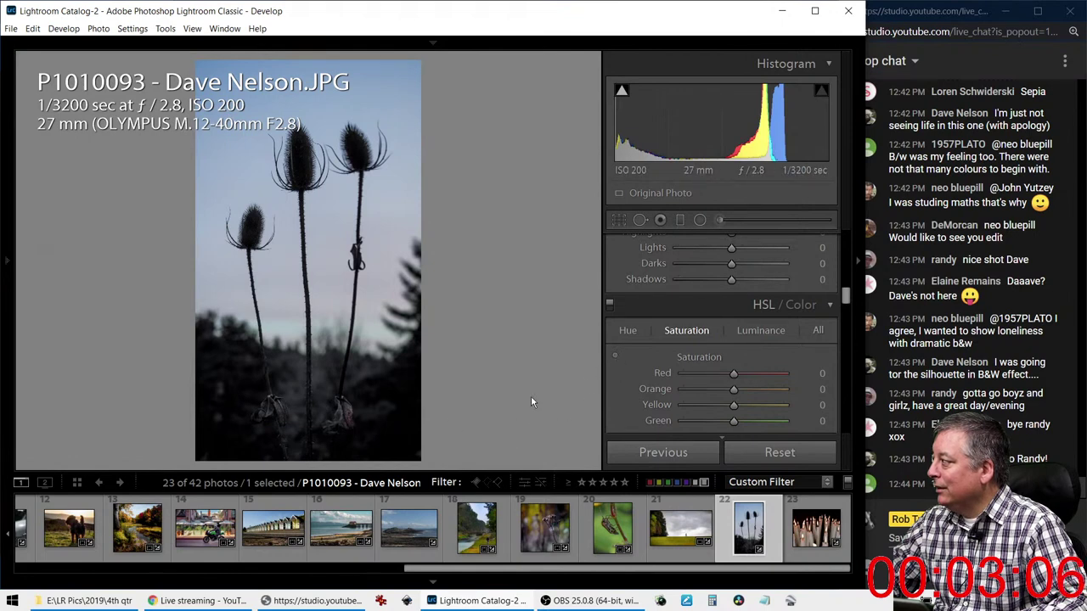
left_click(618, 355)
left_click_drag(353, 427, 353, 360)
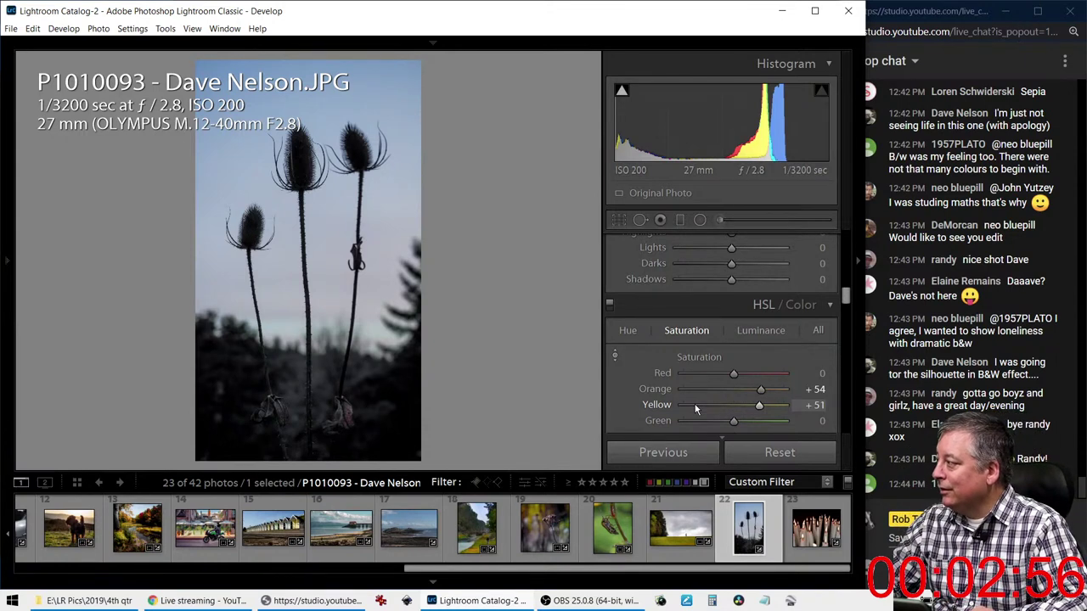
key("ctrl+z")
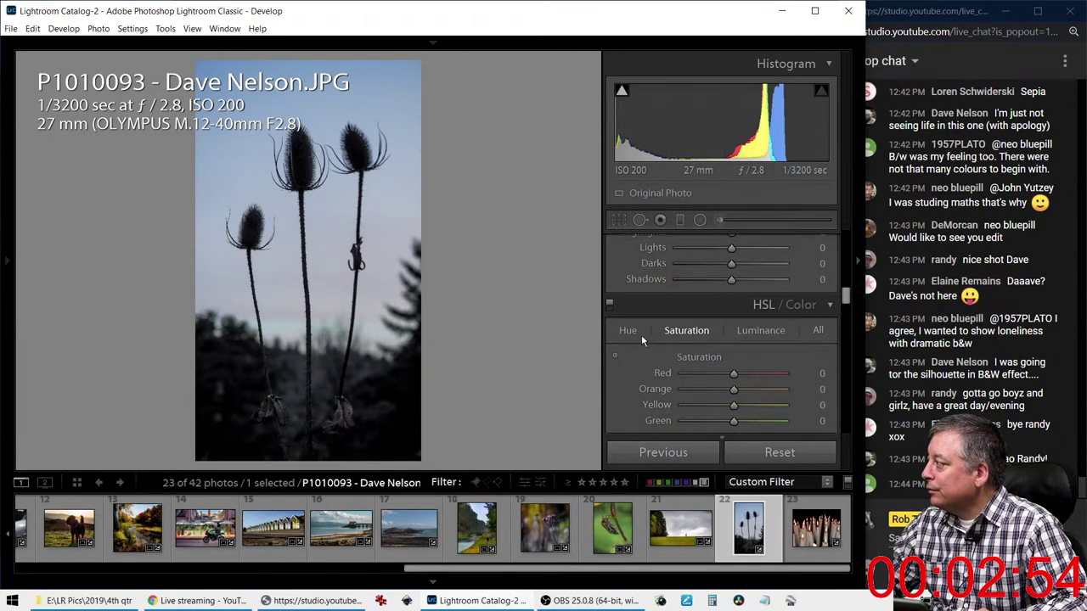
Set the teasel photo's Blacks and Highlights to −100, Whites to +42 and Shadows to about +85
scroll(675, 339, "up", 10)
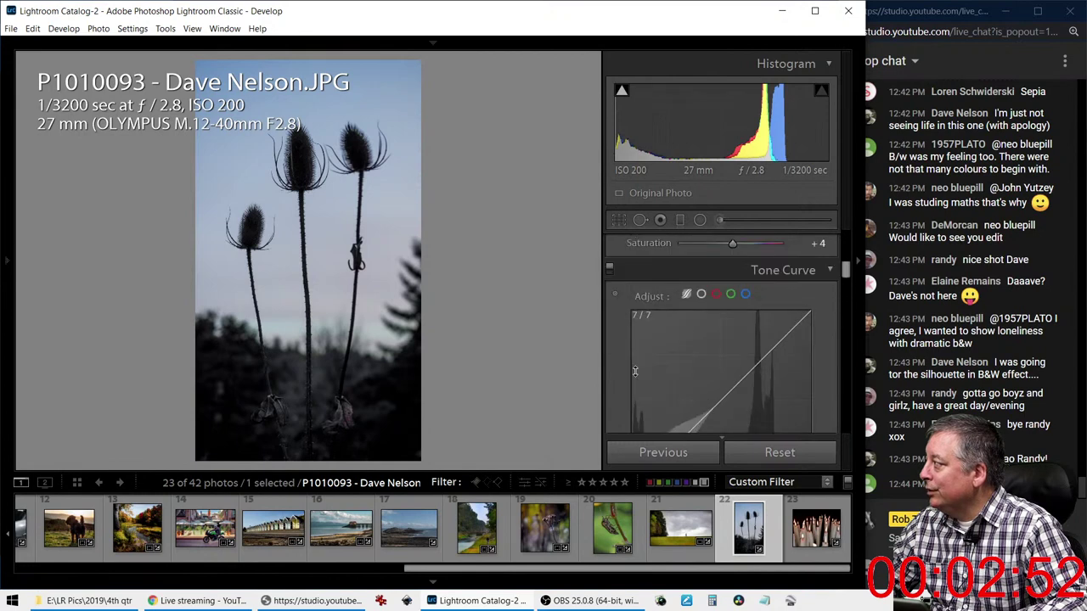
left_click_drag(699, 380, 666, 376)
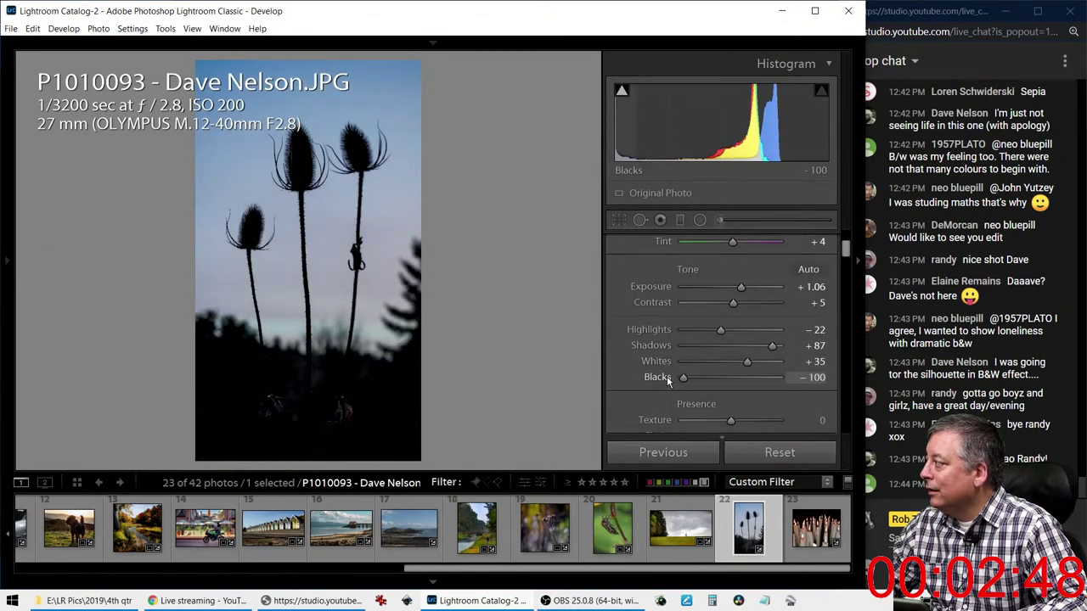
left_click_drag(747, 362, 754, 363)
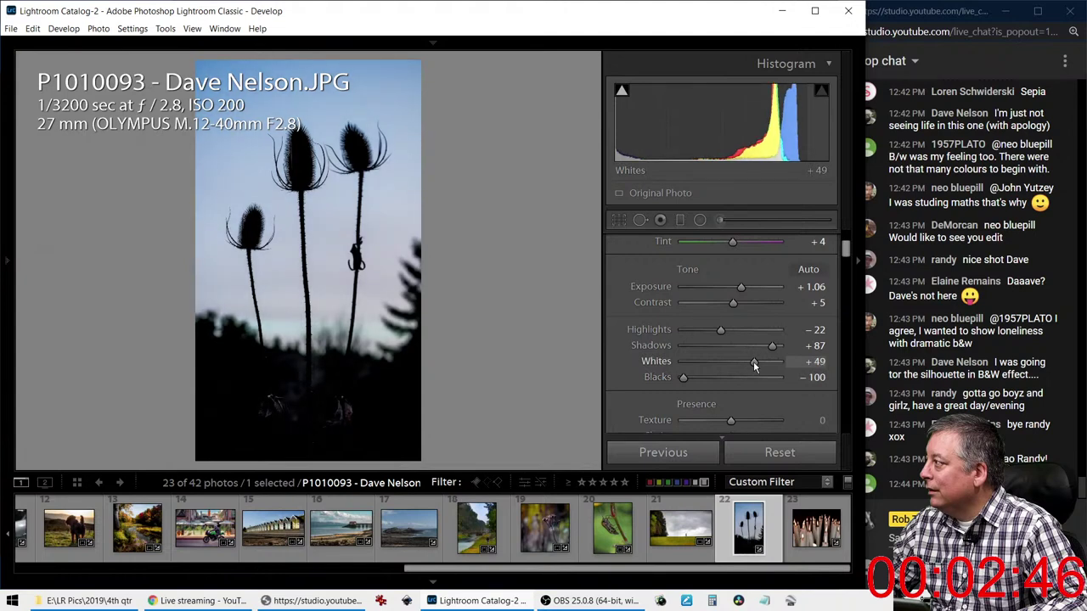
left_click_drag(719, 329, 679, 330)
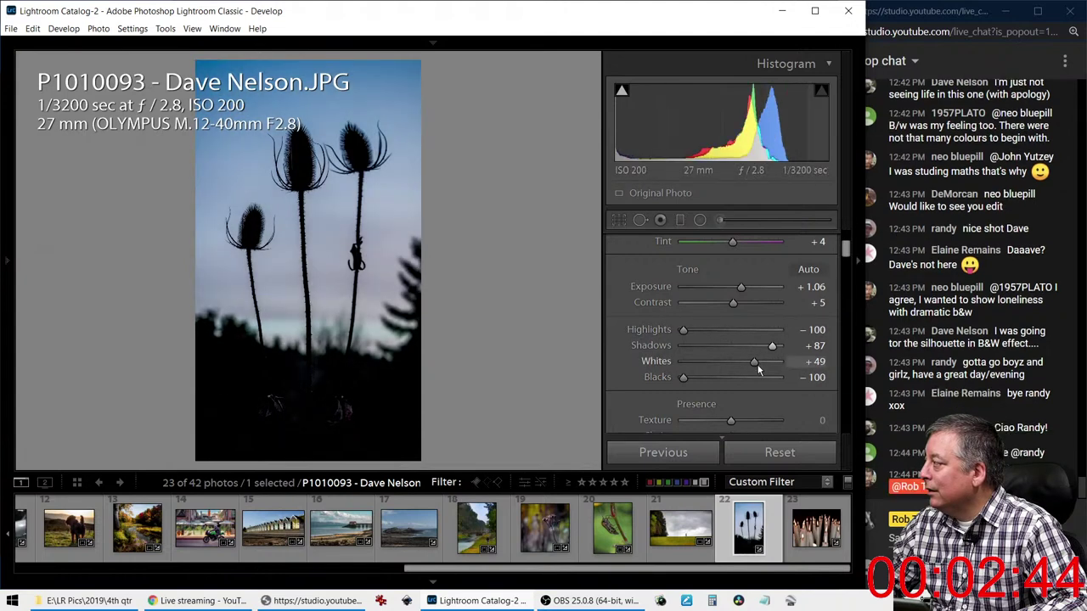
left_click_drag(755, 364, 772, 352)
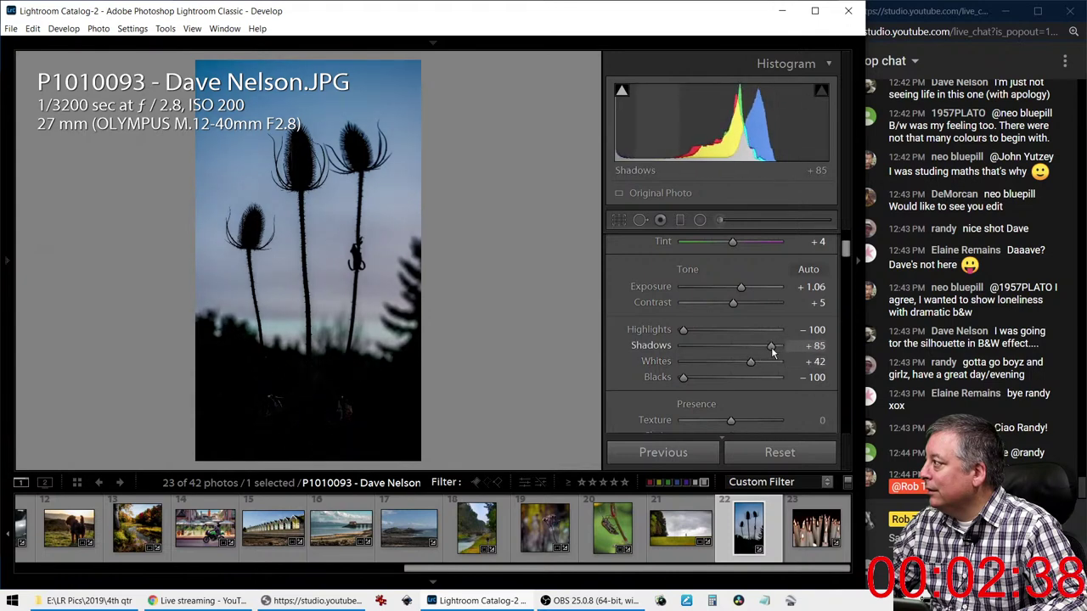
Raise the sky's Blue saturation to +42 and Purple saturation to +57, and warm the photo's Temp to +2
scroll(654, 355, "down", 5)
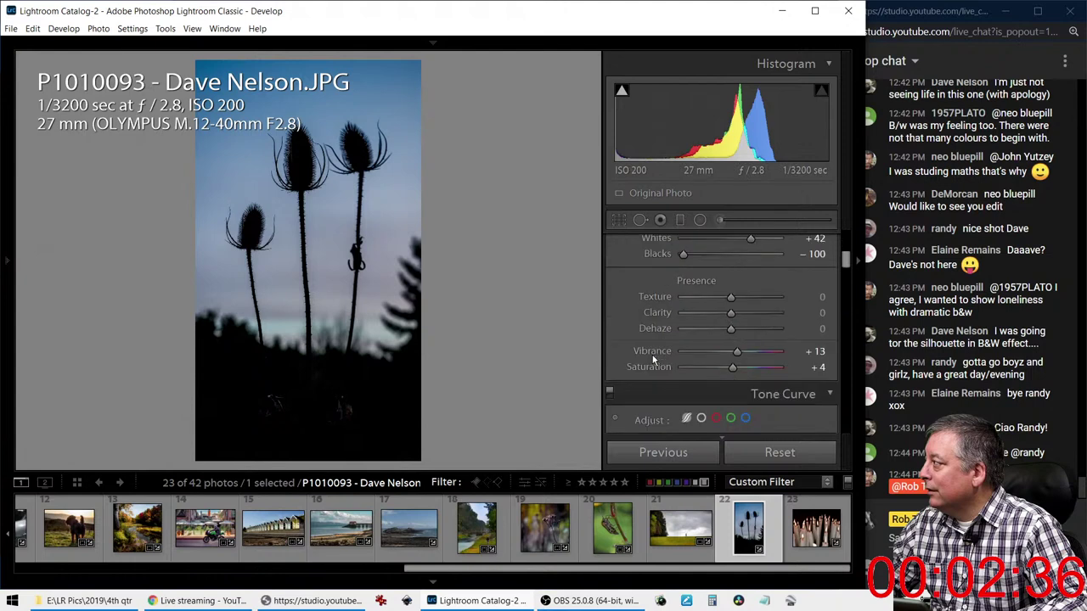
scroll(652, 354, "down", 6)
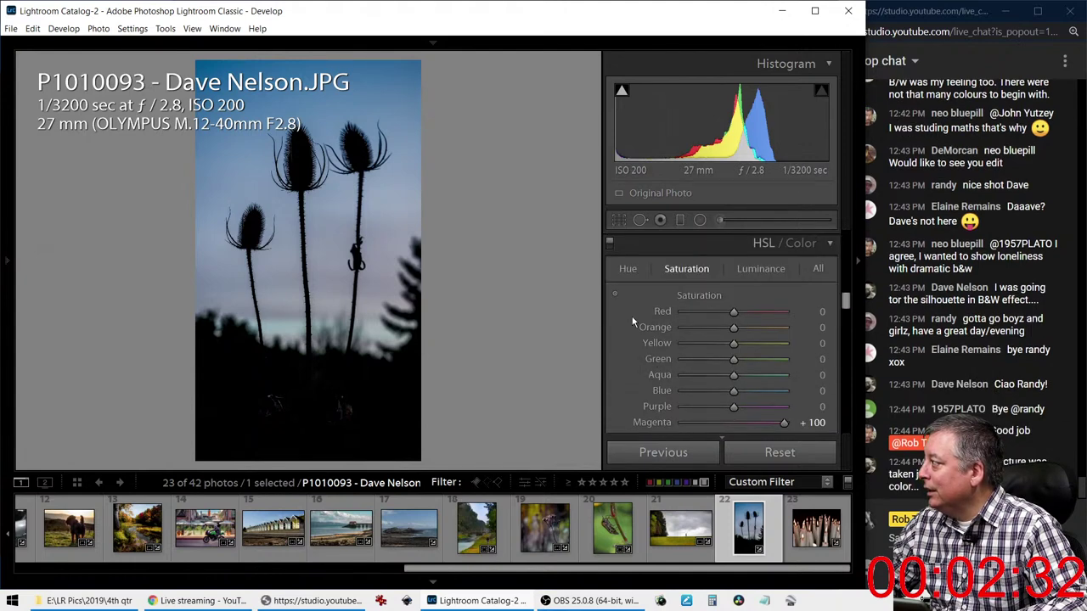
left_click(614, 293)
left_click_drag(344, 297, 358, 253)
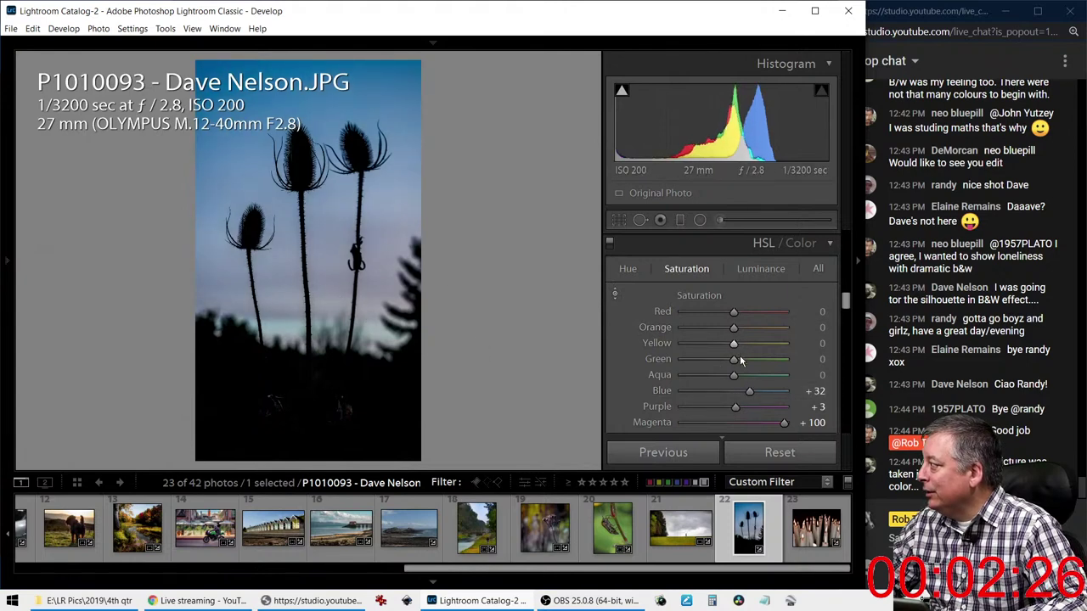
left_click_drag(735, 409, 754, 392)
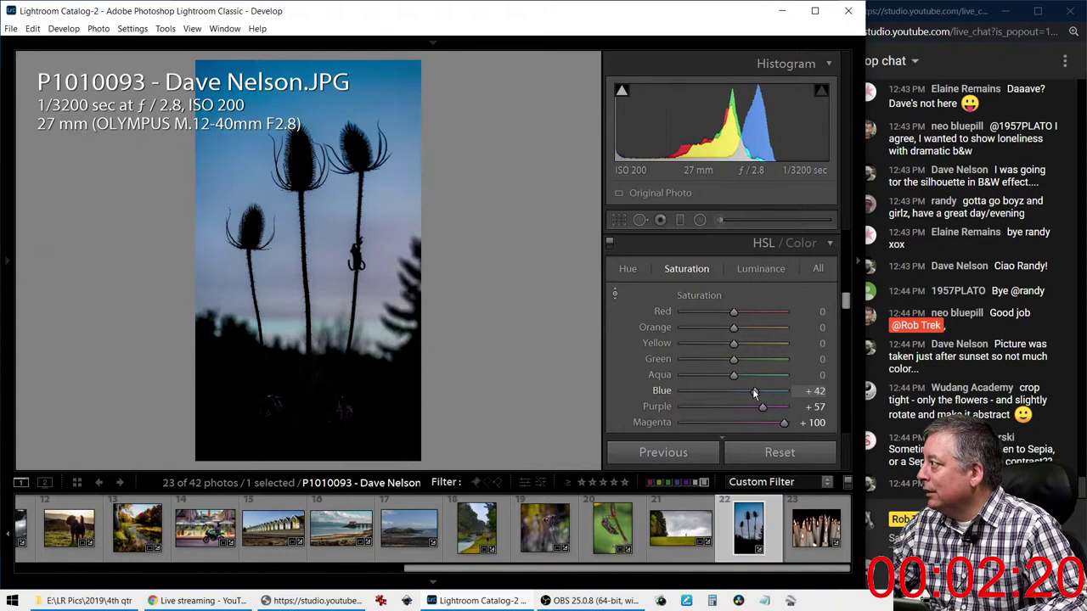
scroll(638, 336, "up", 8)
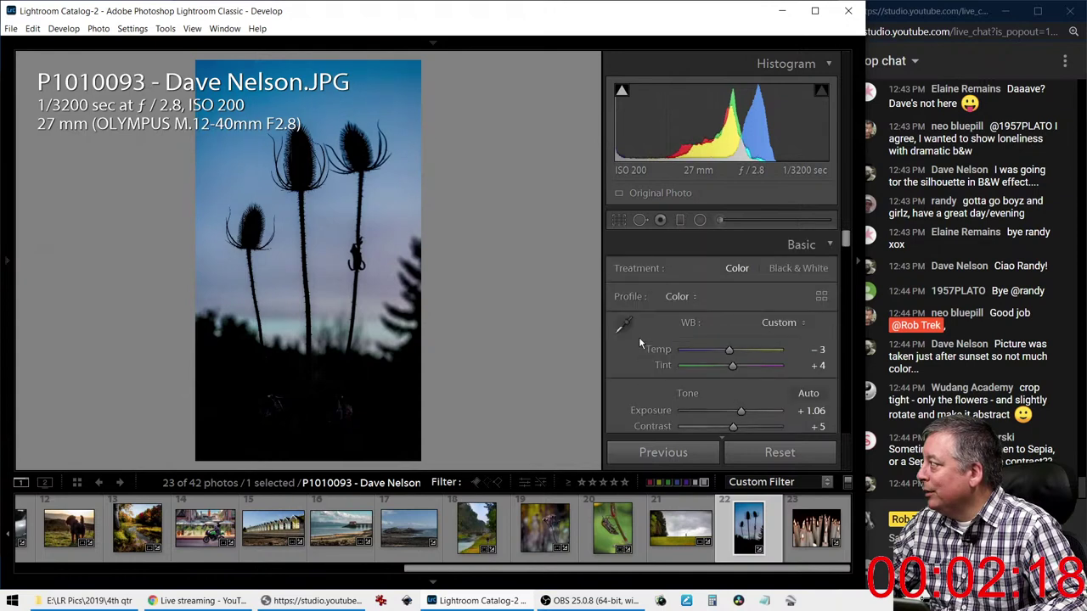
left_click_drag(729, 353, 732, 357)
Reduce the photo's color noise and set Luminance noise reduction to 38, then sharpen it with Amount 38 and Masking 52
scroll(642, 387, "down", 8)
scroll(643, 391, "down", 6)
scroll(643, 391, "up", 1)
scroll(643, 392, "down", 1)
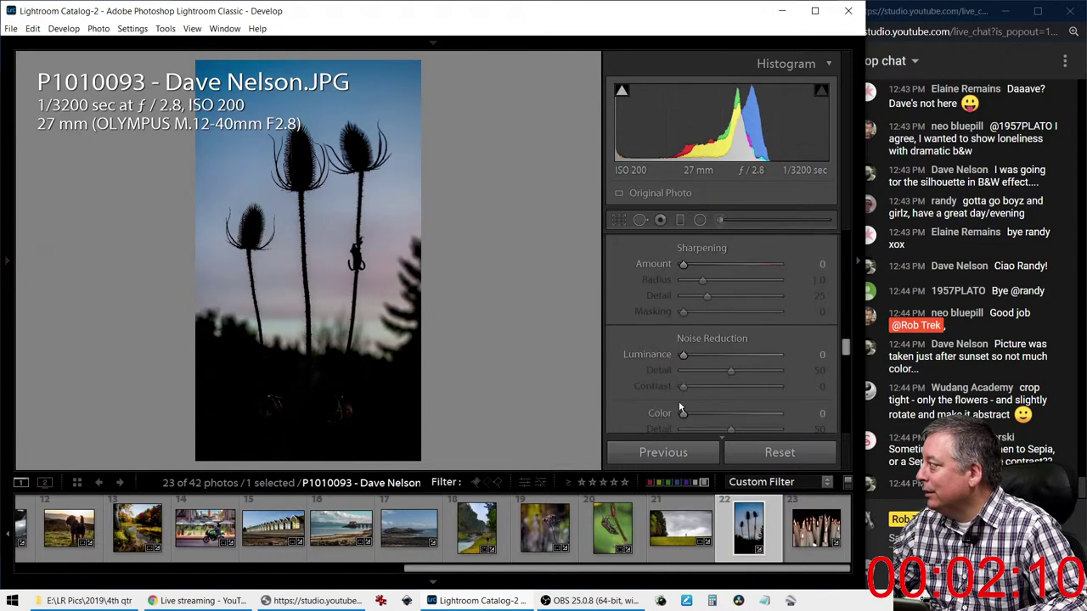
left_click_drag(684, 413, 699, 414)
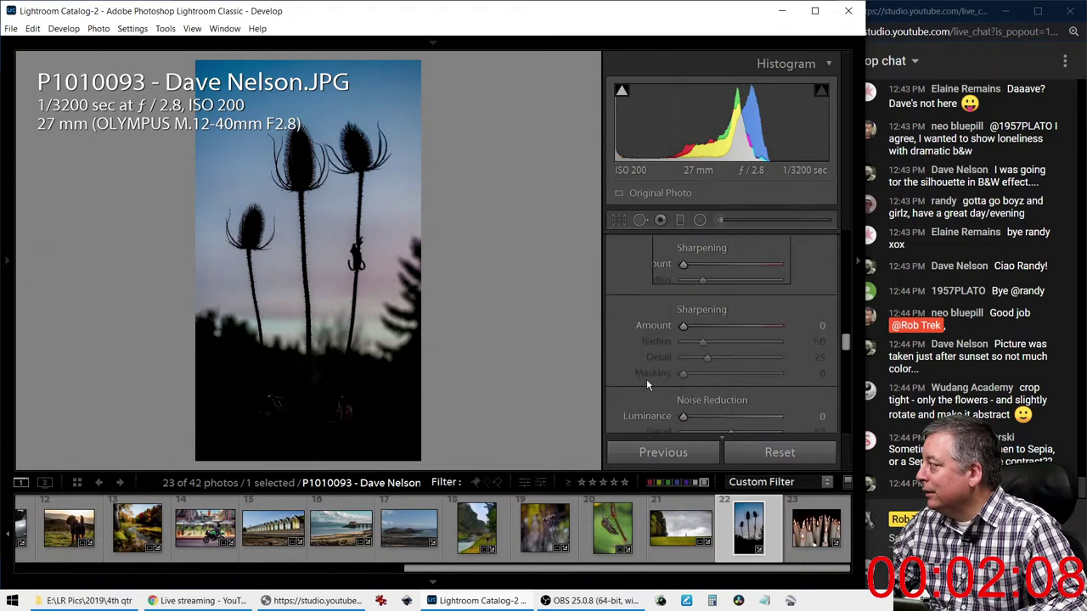
scroll(646, 385, "up", 1)
left_click_drag(683, 416, 719, 416)
left_click_drag(683, 326, 707, 326)
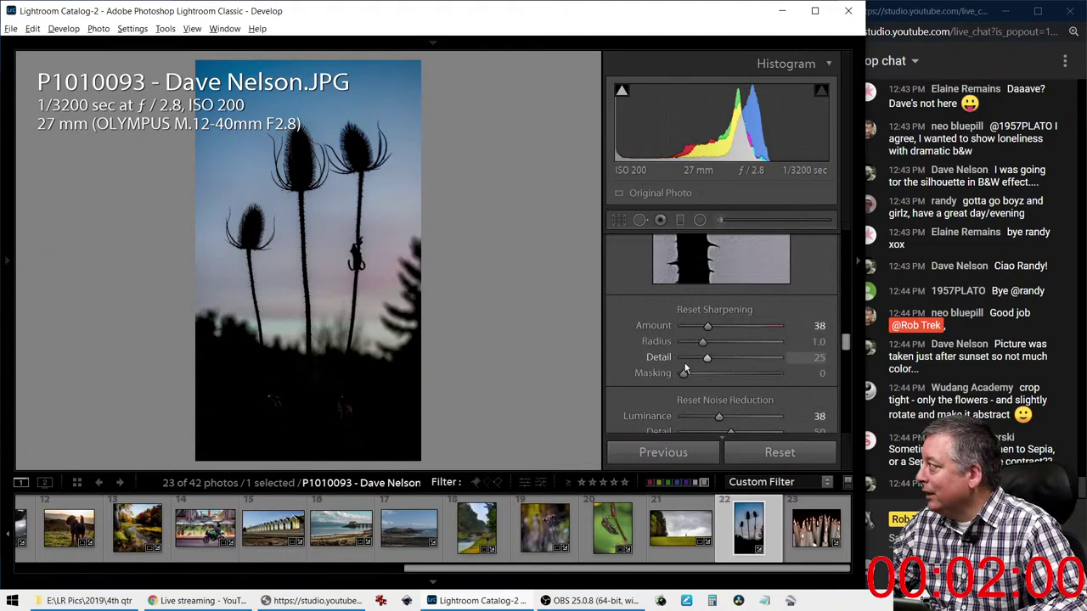
left_click_drag(685, 372, 733, 377)
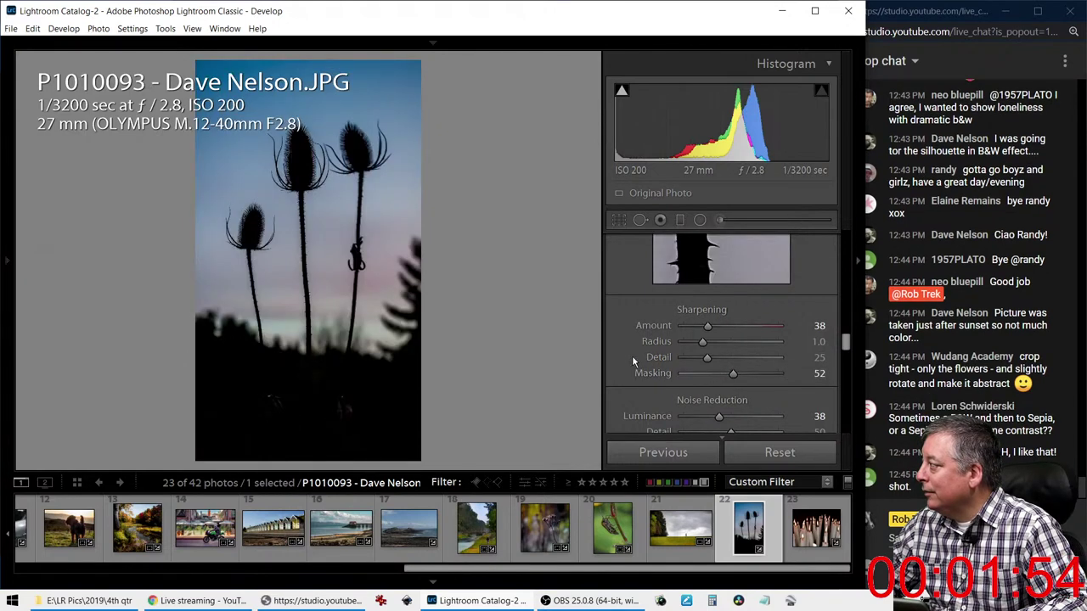
Brush a reset local adjustment with Highlights 100 and Exposure 0.49 over the withered leaves at the base of the teasel stems
scroll(630, 360, "up", 2)
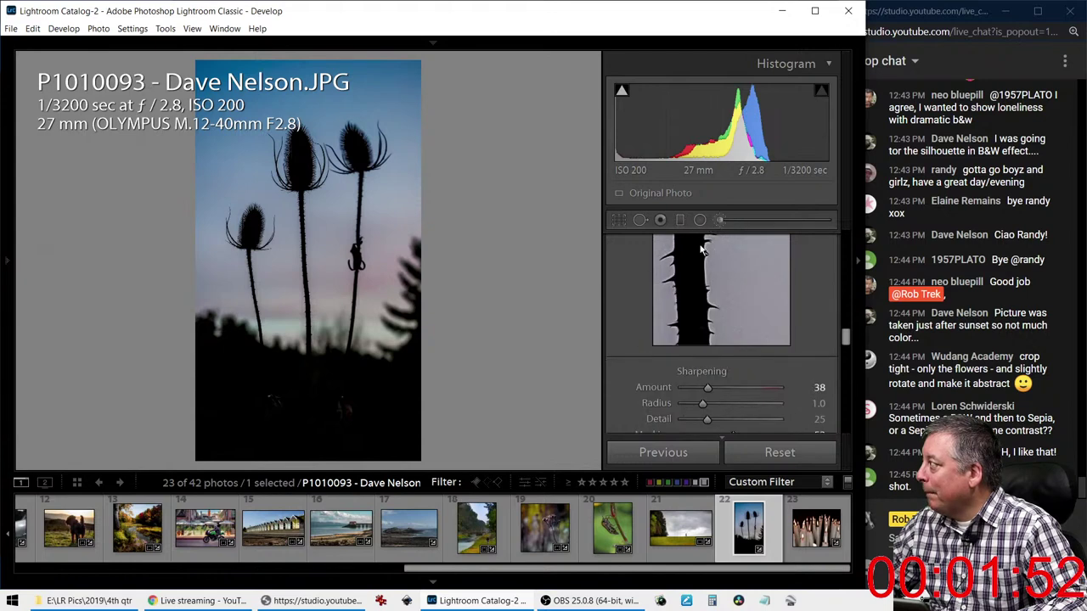
left_click(719, 220)
double_click(630, 273)
left_click_drag(744, 372, 753, 374)
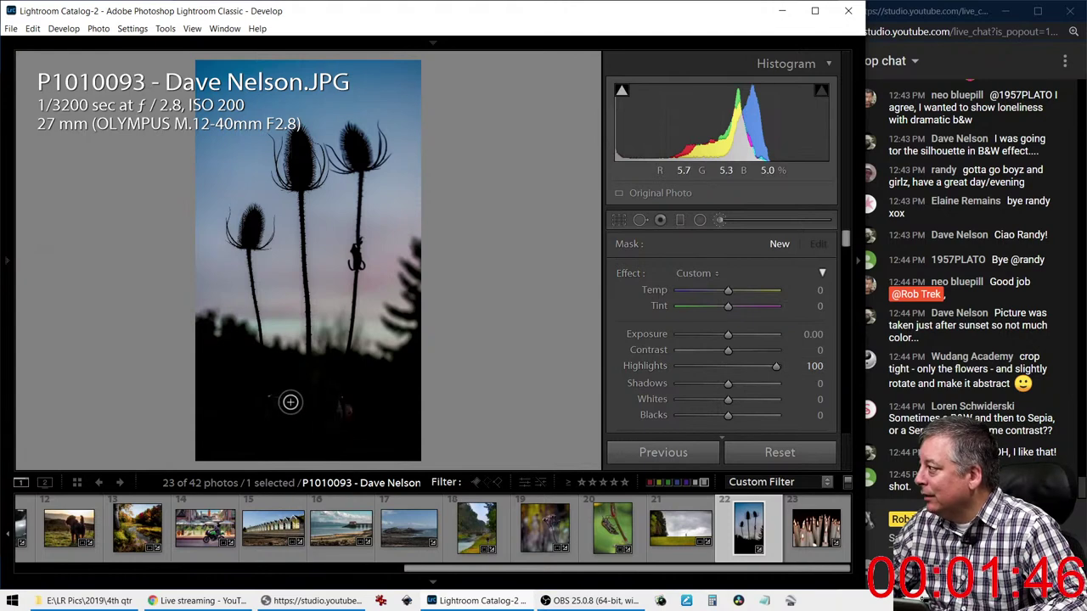
left_click(303, 400)
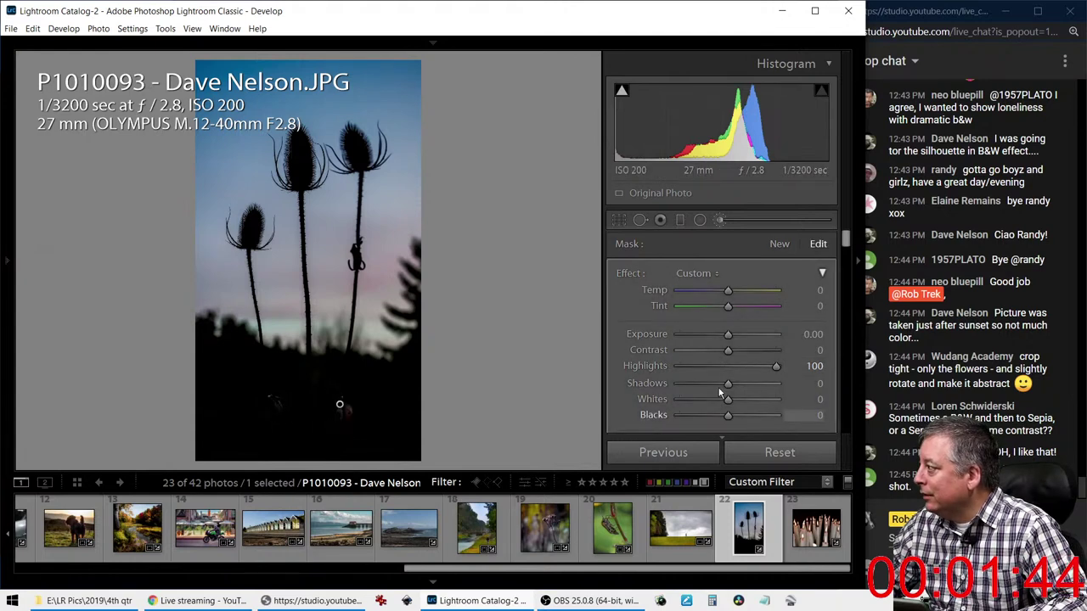
left_click_drag(727, 336, 732, 338)
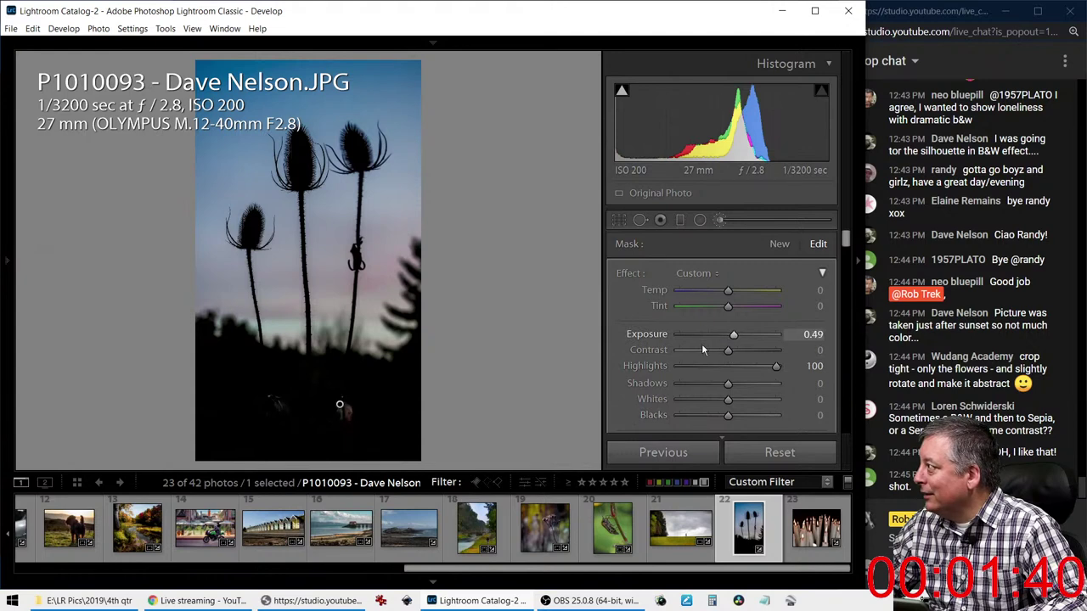
left_click(718, 220)
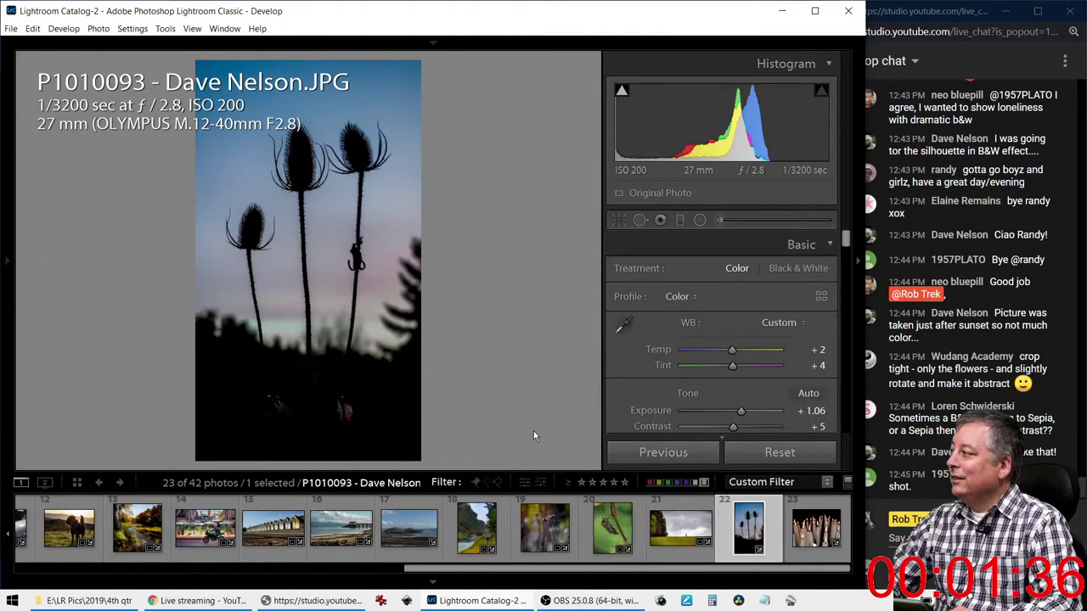
Paint more of the right stem's withered leaf at close zoom, set the brush's Exposure to 0.87 and Temp to 18, and preview the photo full screen
left_click(337, 389)
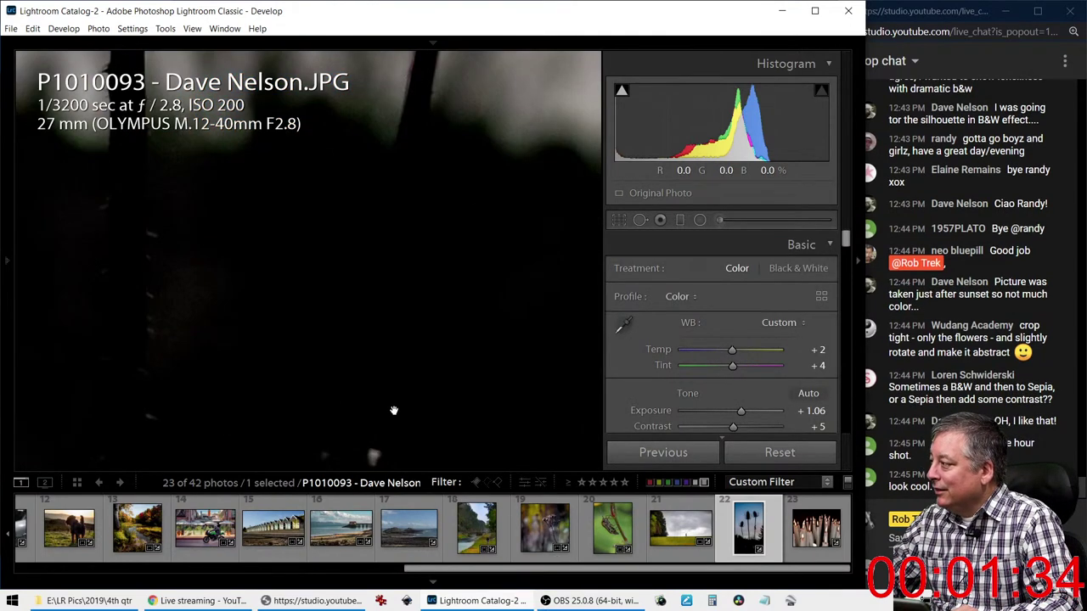
left_click_drag(382, 388, 418, 148)
left_click(718, 220)
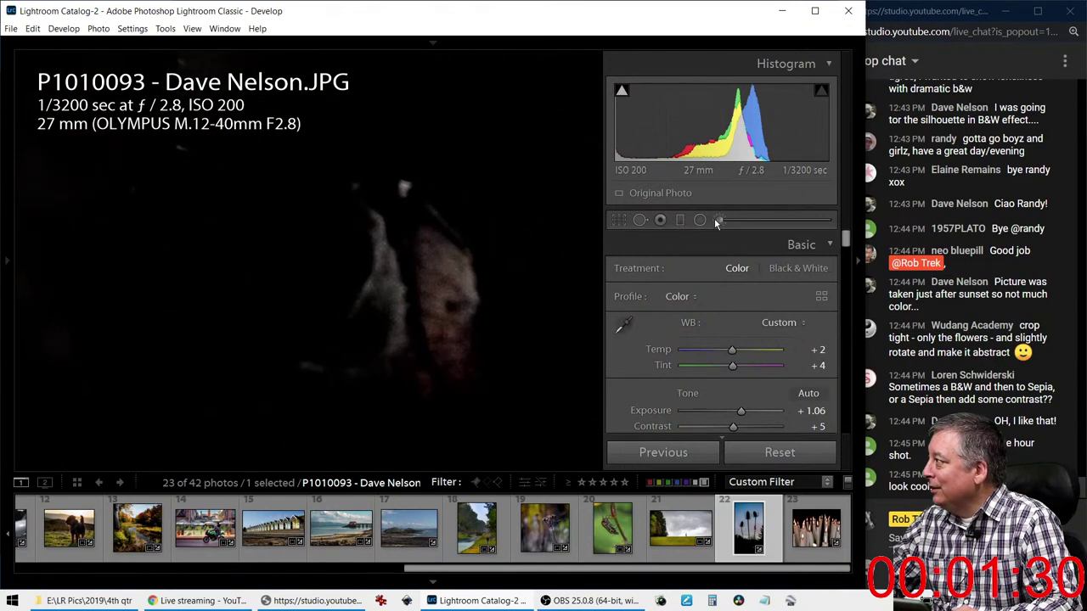
mouse_move(386, 244)
left_mouse_down()
mouse_move(364, 192)
mouse_move(408, 188)
mouse_move(337, 187)
left_mouse_up()
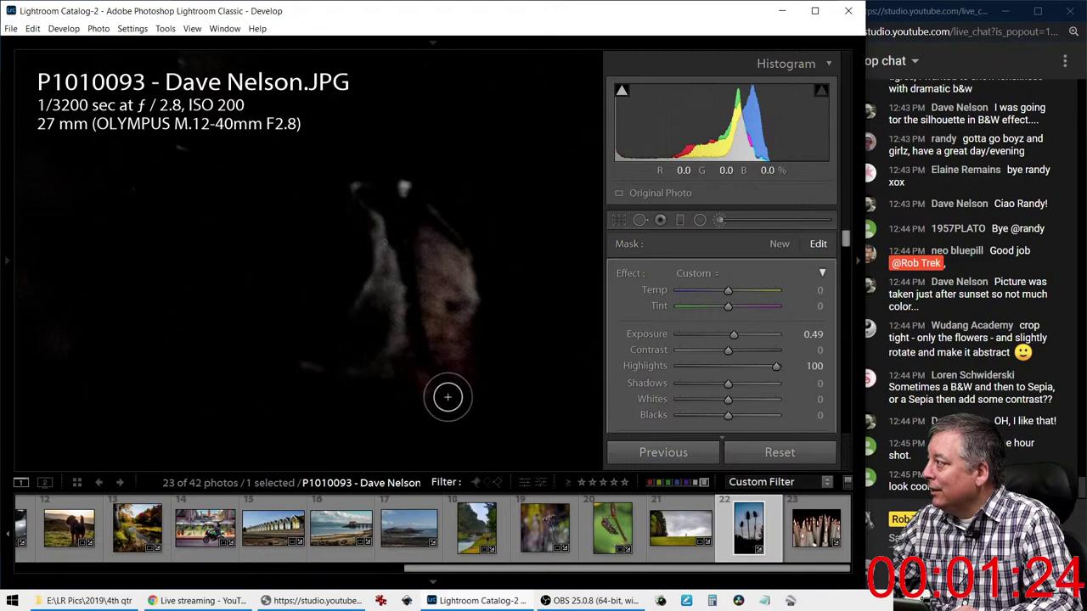
left_click_drag(744, 342, 738, 339)
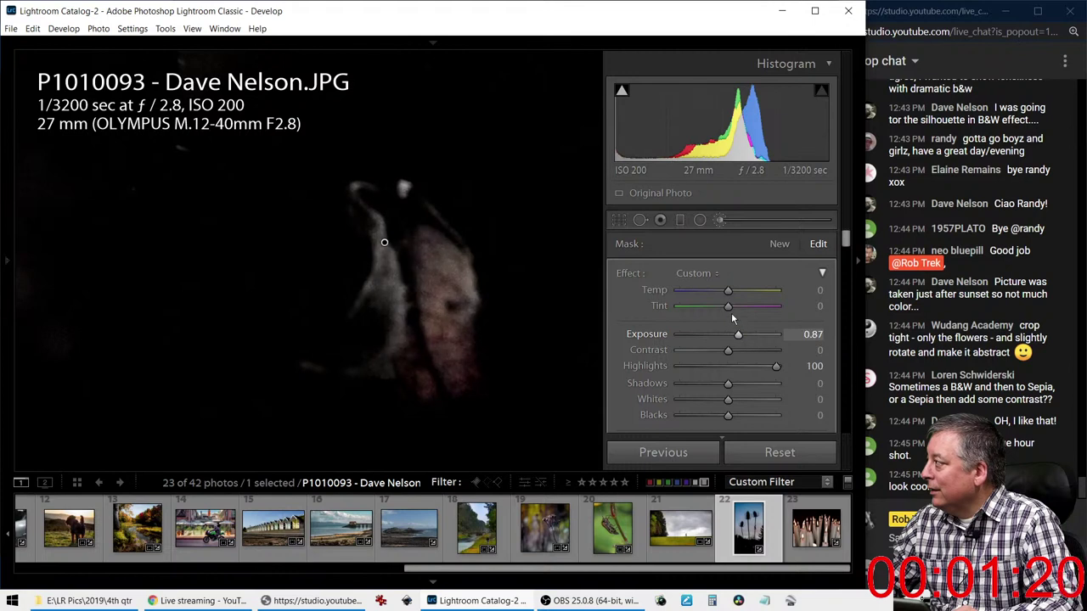
left_click_drag(730, 290, 737, 288)
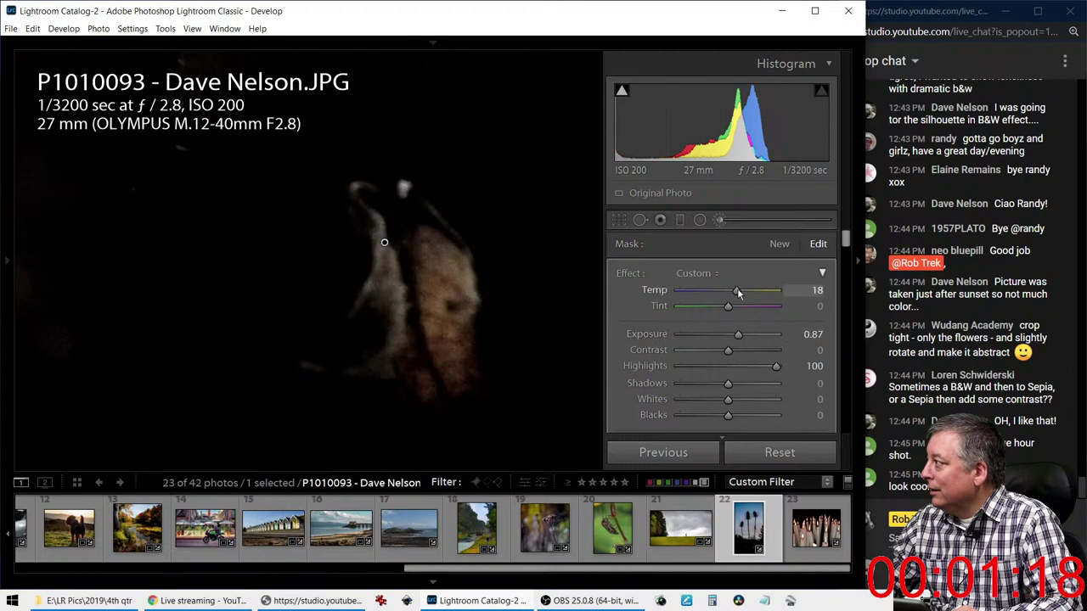
key("k")
left_click(330, 303)
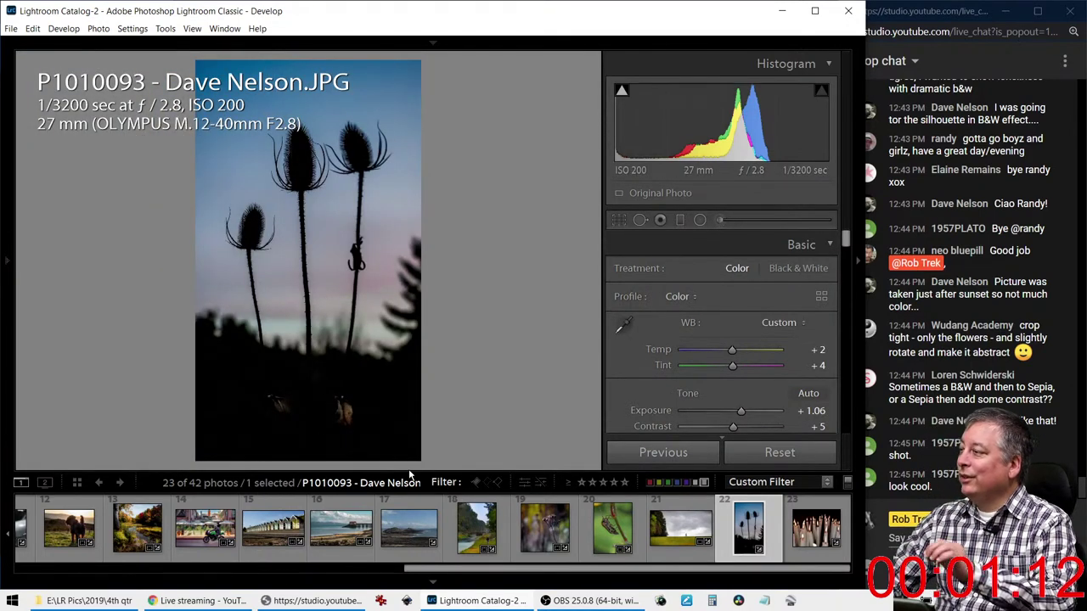
key("f")
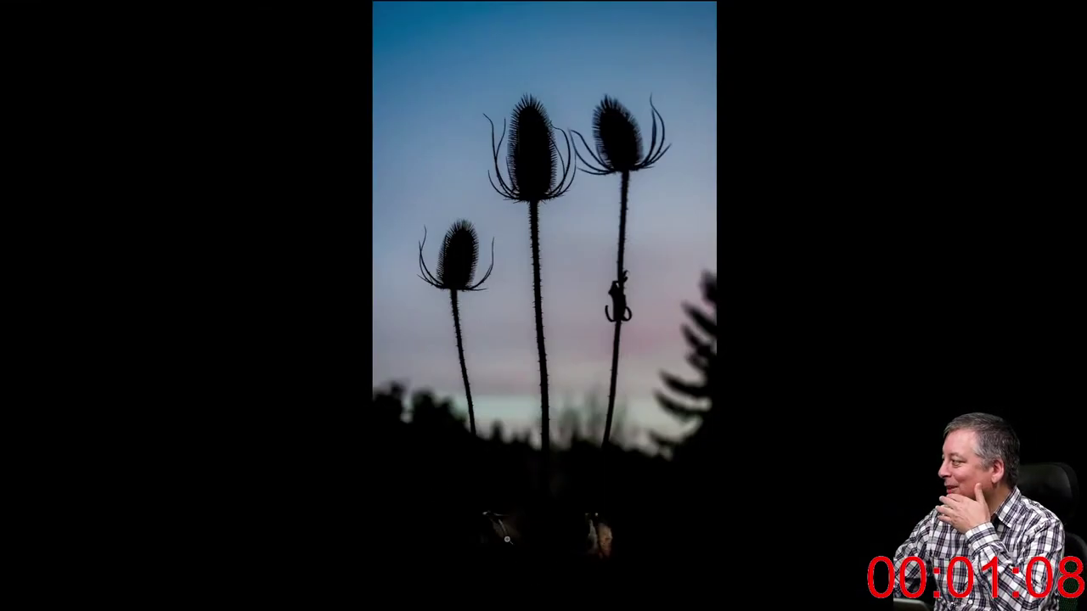
key("f")
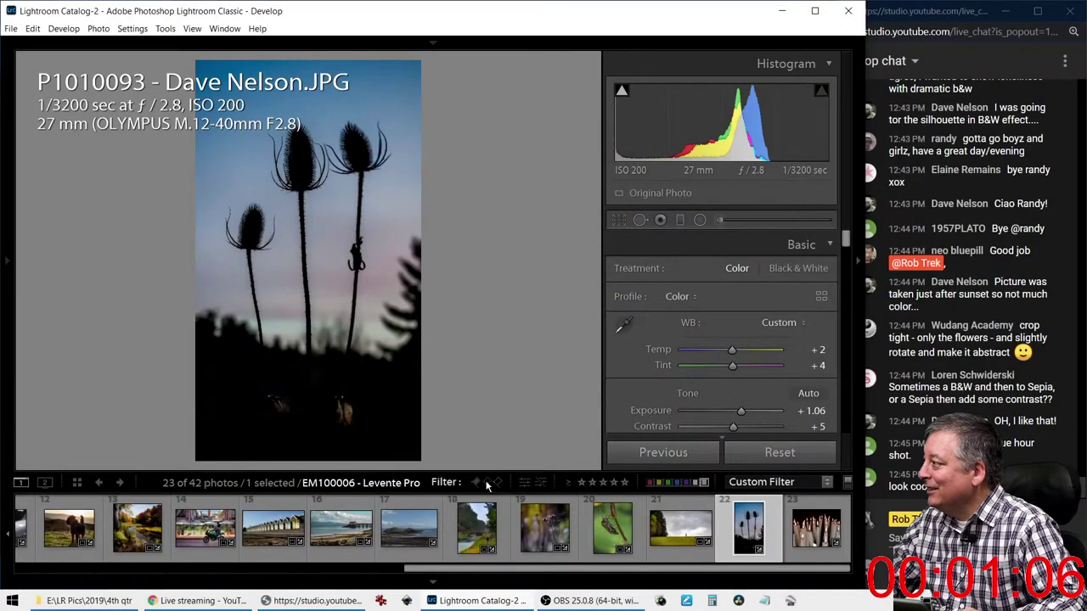
Brush a second local adjustment with Highlights 100 over the left withered leaves, and view the finished photo full screen
left_click(719, 220)
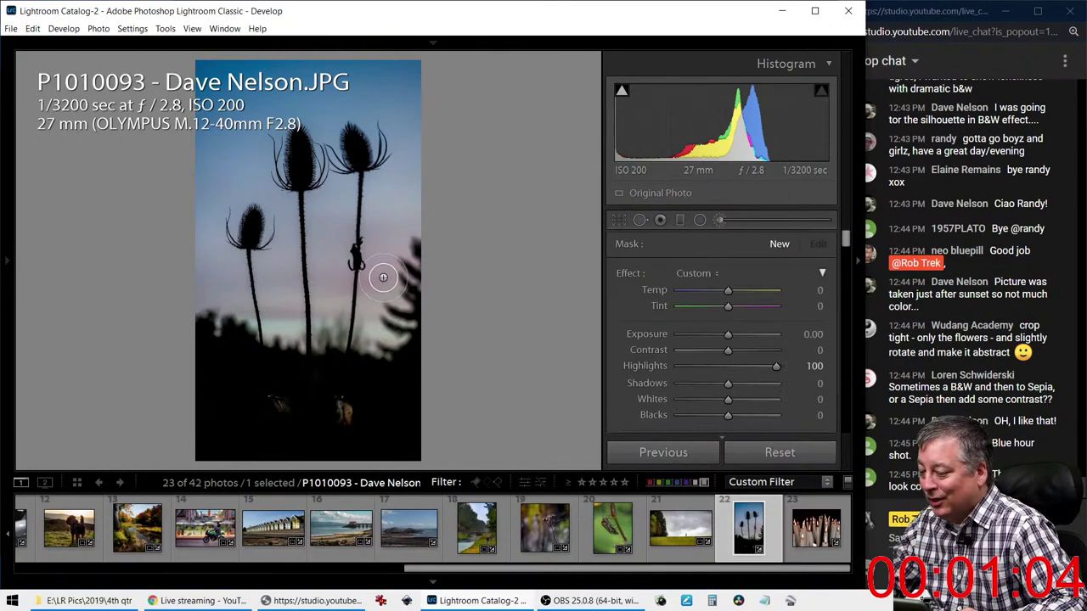
scroll(278, 394, "down", 3)
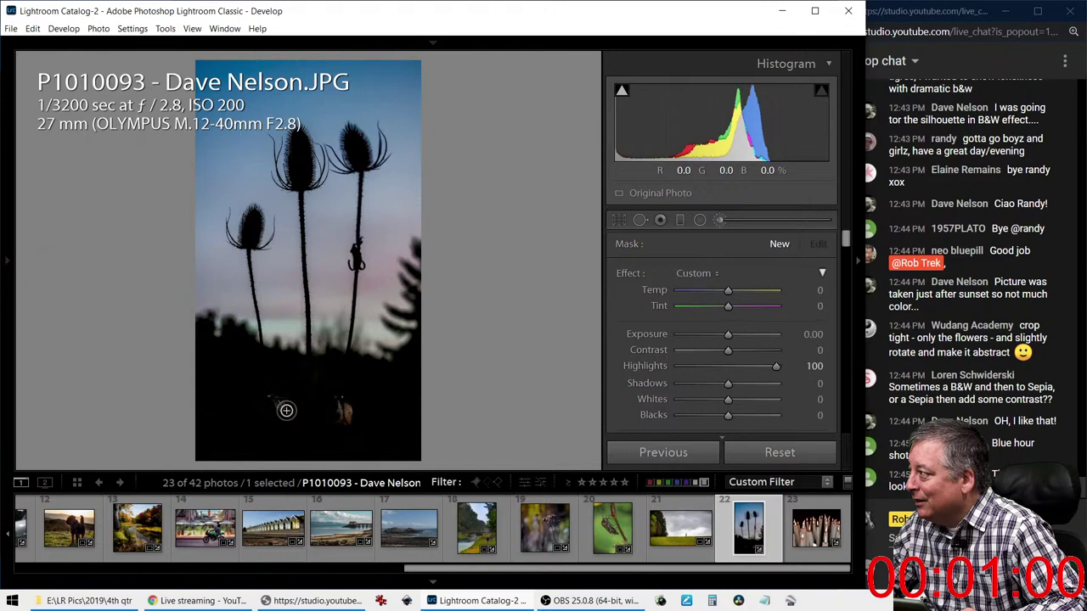
left_click_drag(271, 396, 340, 410)
left_click(341, 406)
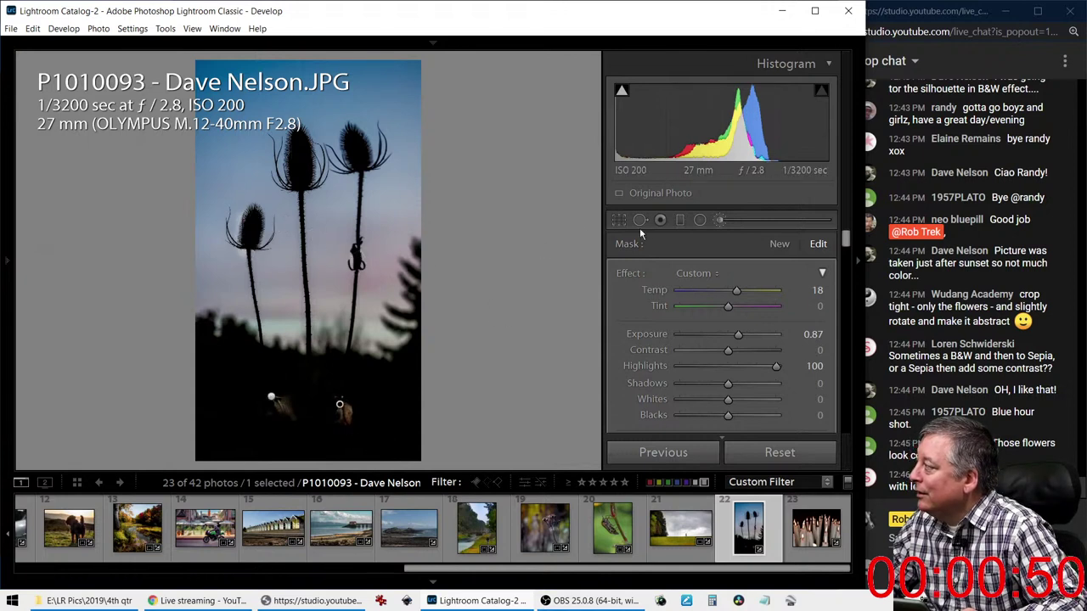
key("k")
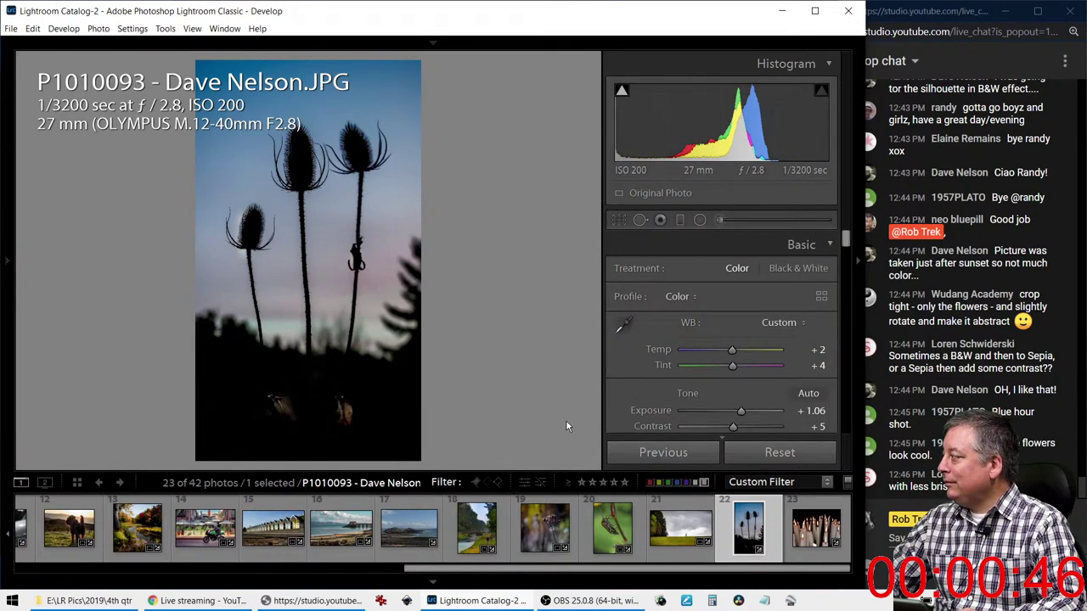
key("f")
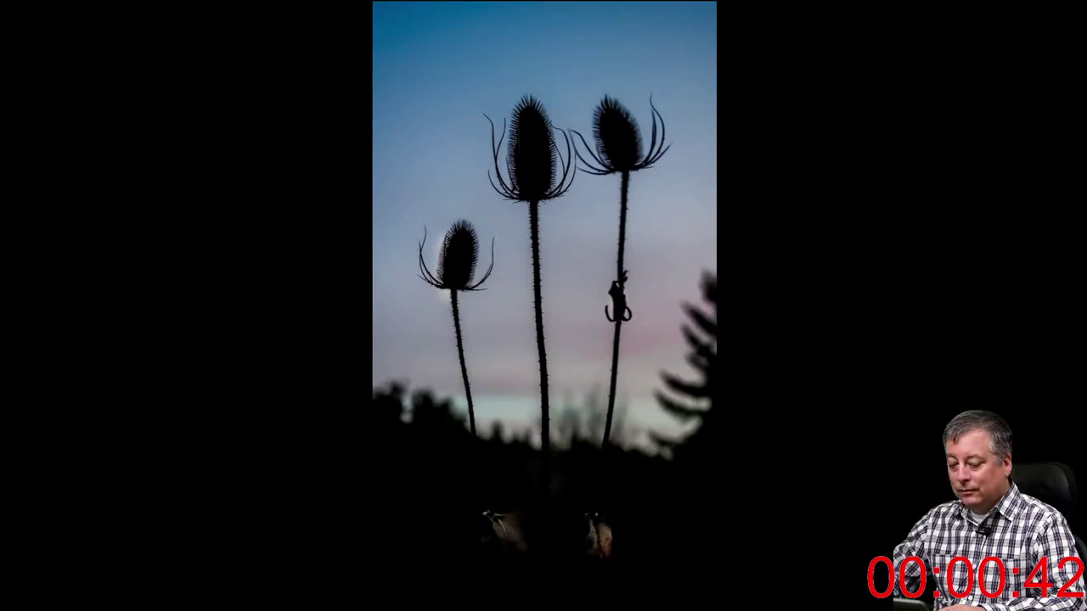
Undo the latest brush strokes on the teasel photo and restore the brush's color temperature adjustment
key("ctrl+z")
key("ctrl+z")
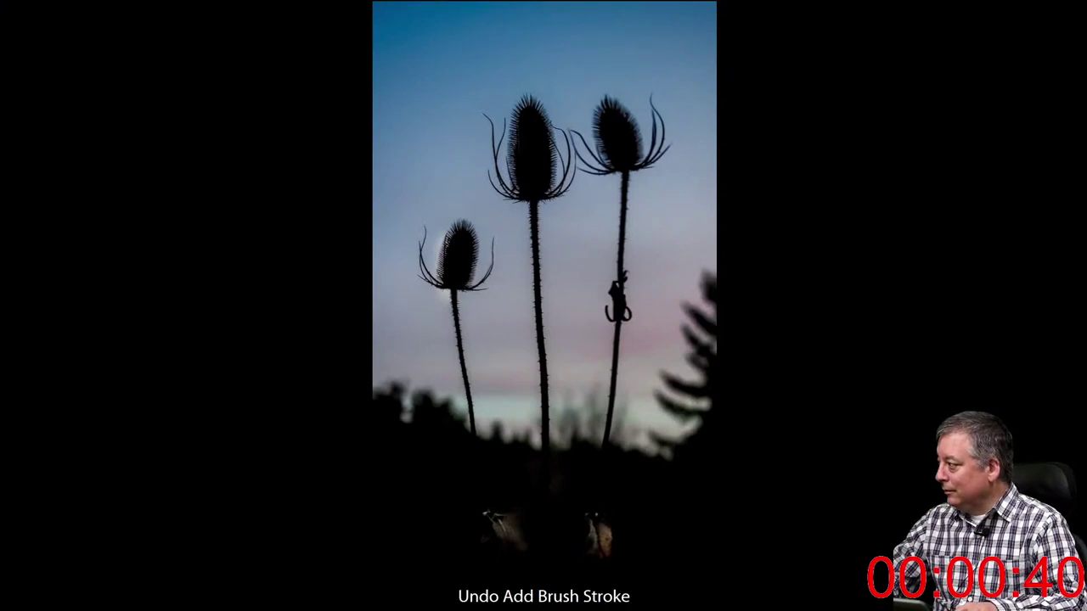
key("ctrl+z")
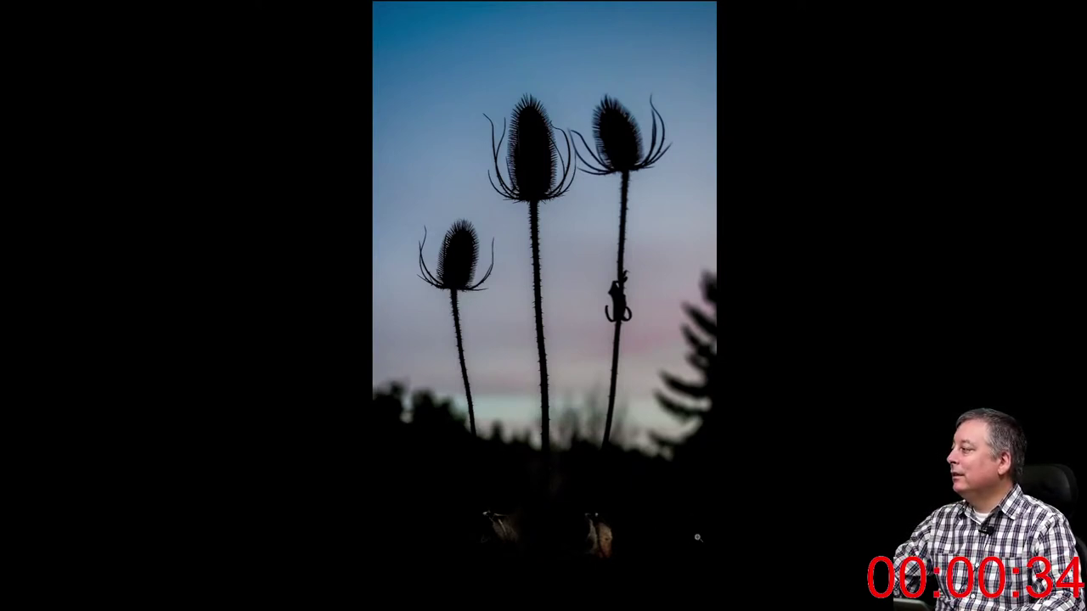
key("ctrl+z")
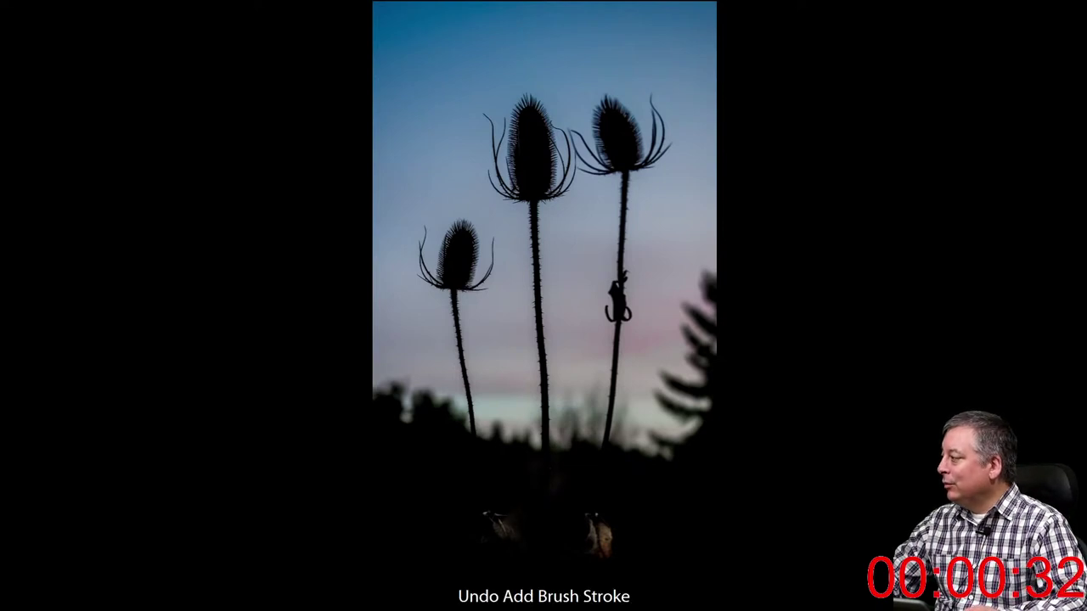
key("ctrl+z")
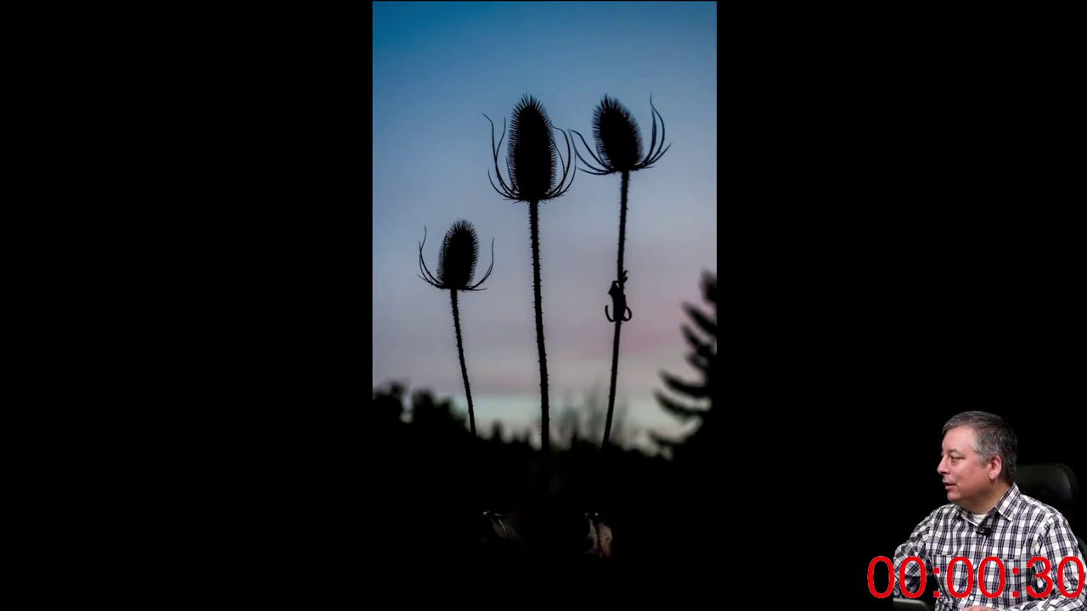
key("ctrl+shift+z")
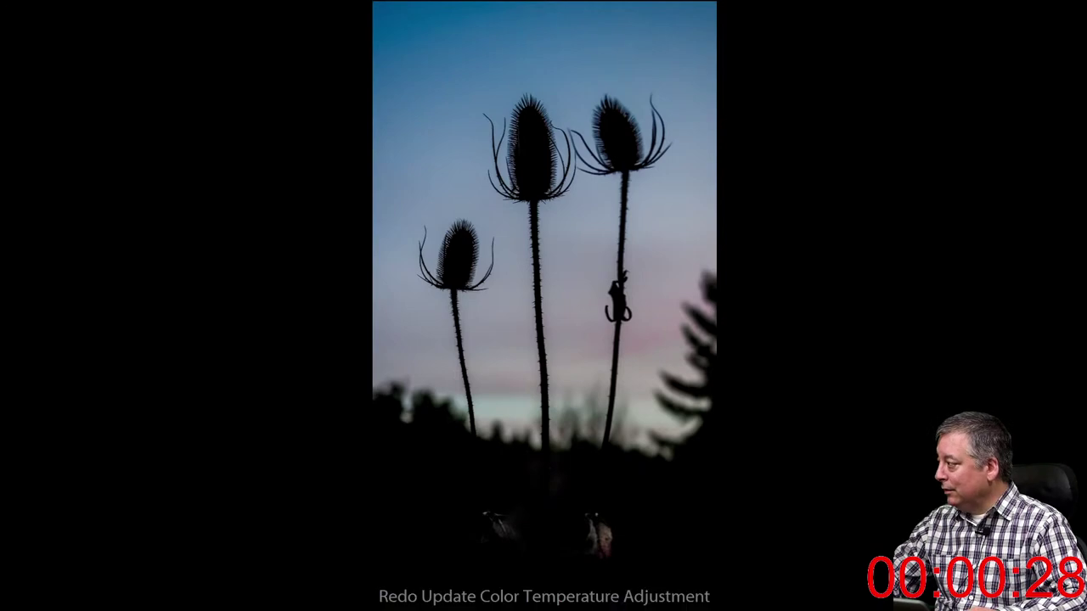
Compare the teasel photo before and after editing side by side, with the side panels and filmstrip hidden
key("f")
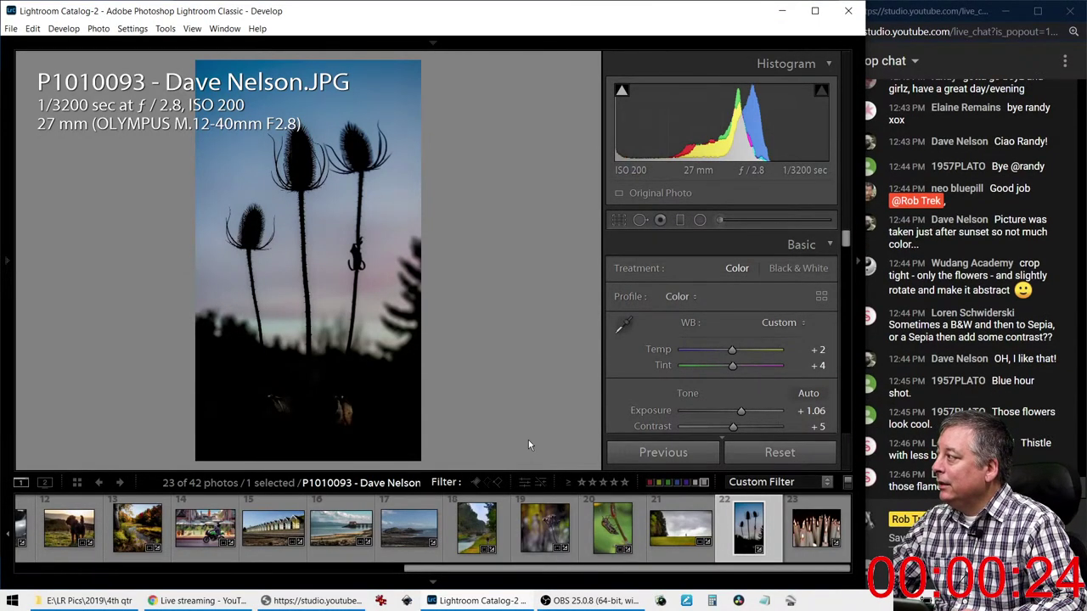
key("f")
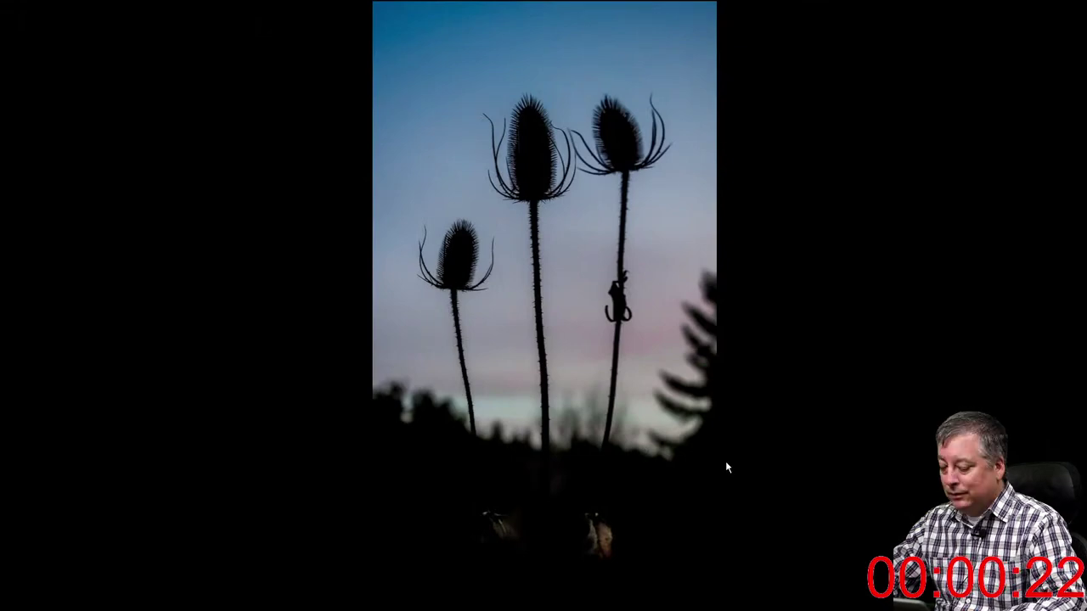
key("f")
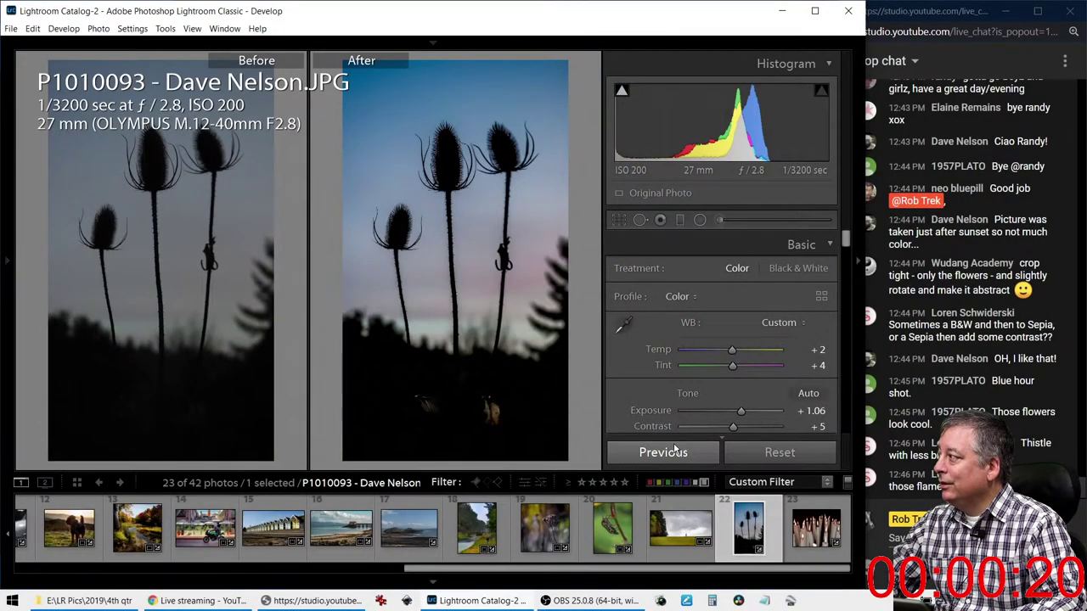
key("Tab")
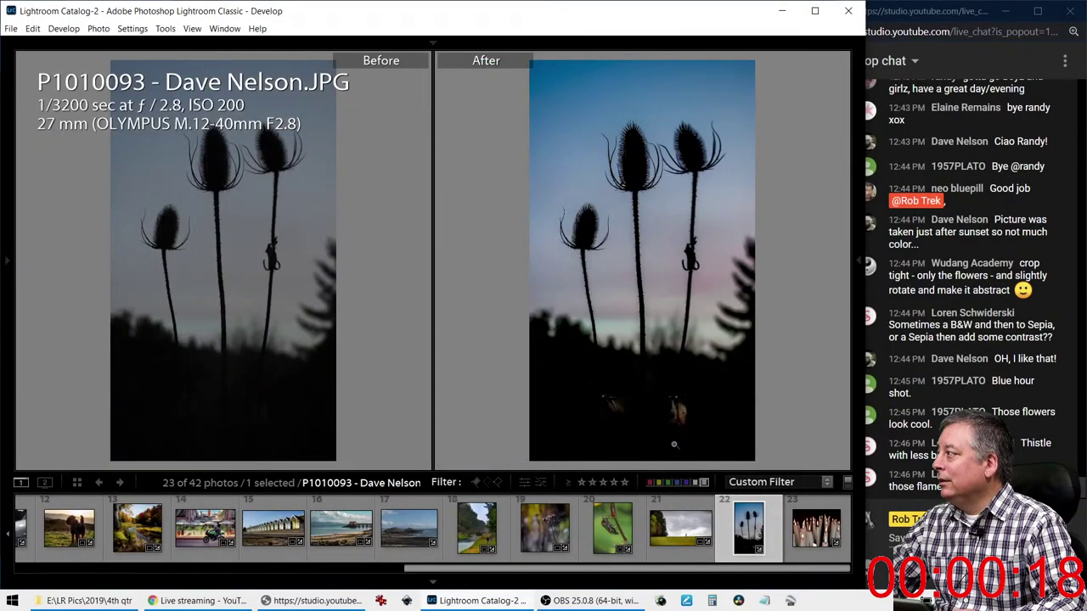
mouse_move(439, 597)
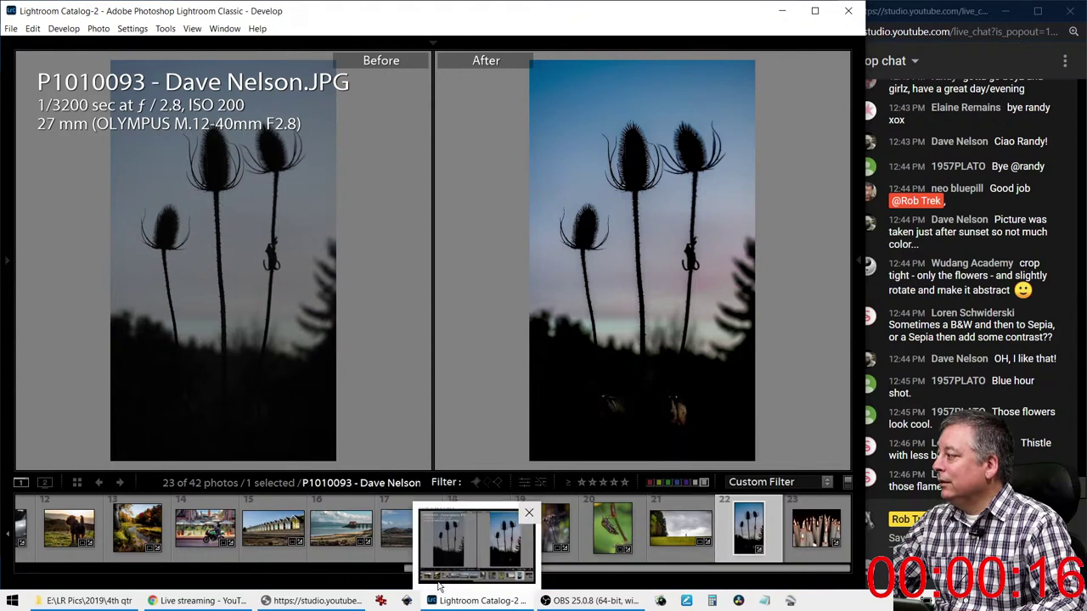
key("Tab")
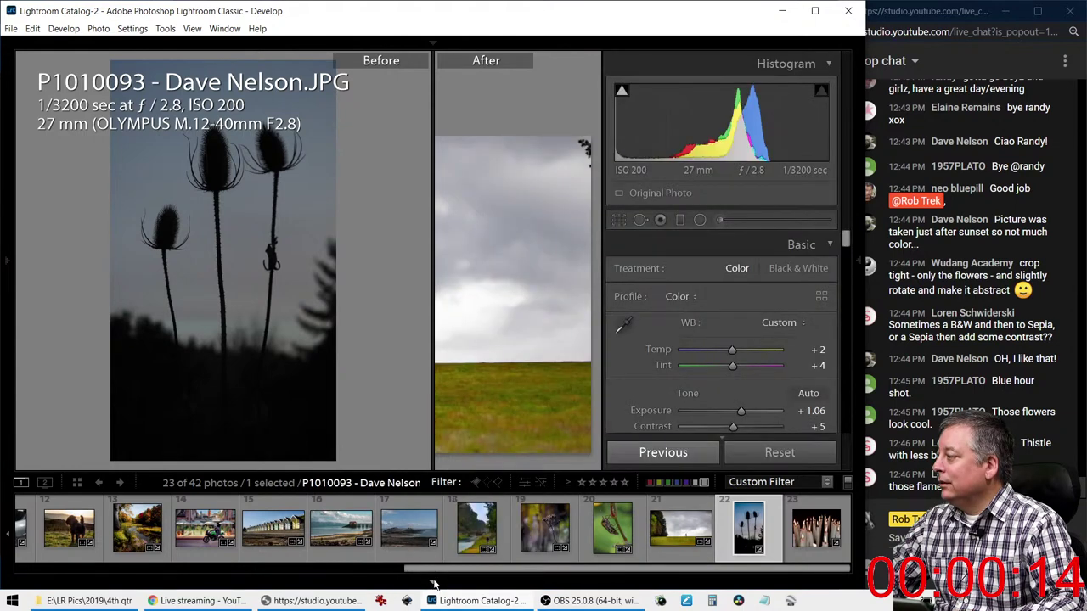
key("Tab")
key("Tab")
key("Tab")
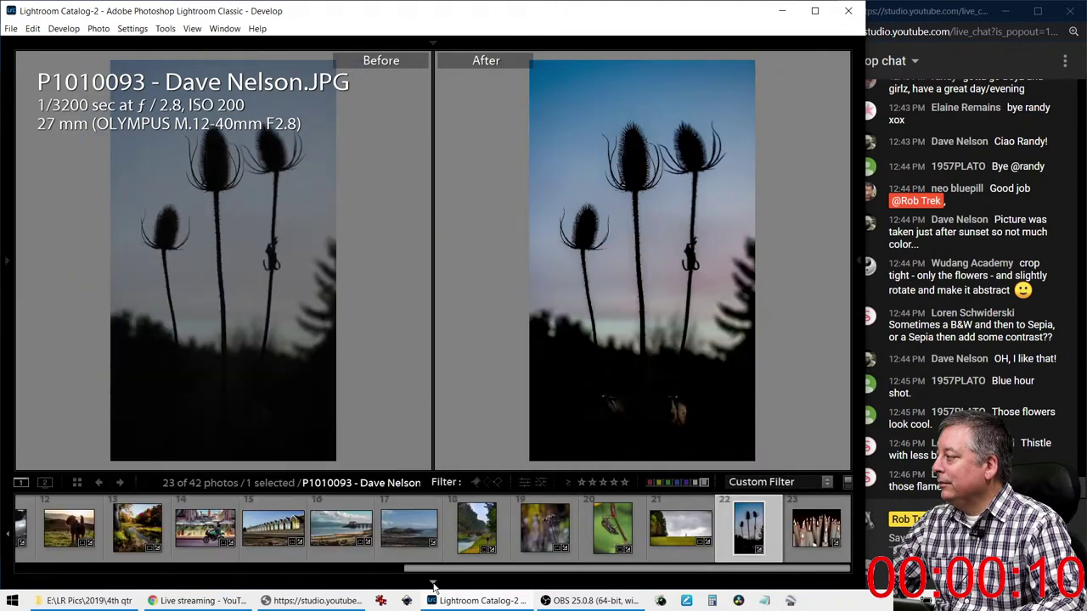
key("Tab")
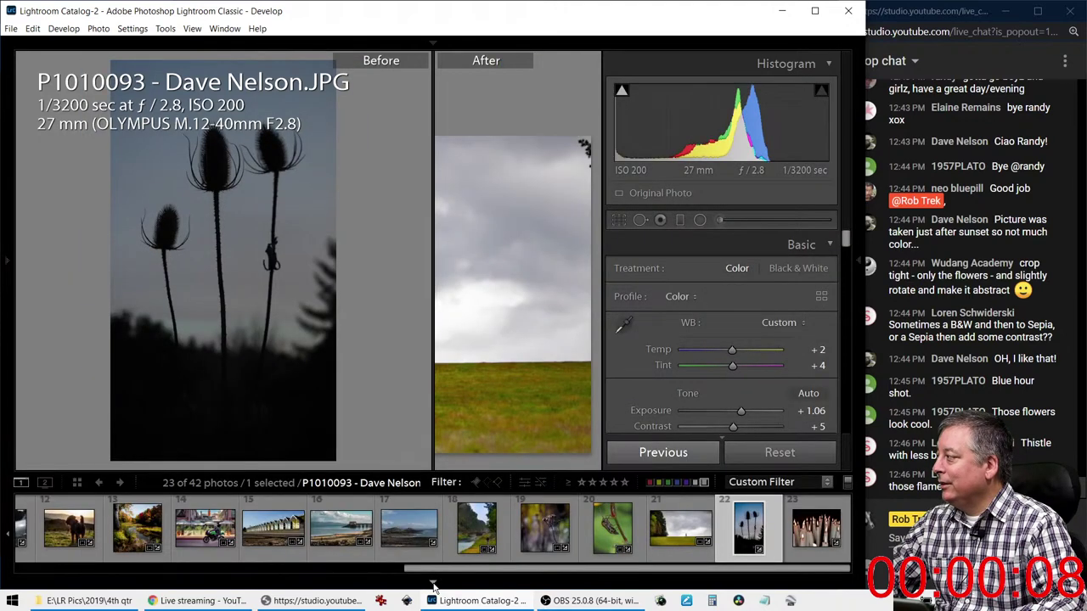
key("shift+Tab")
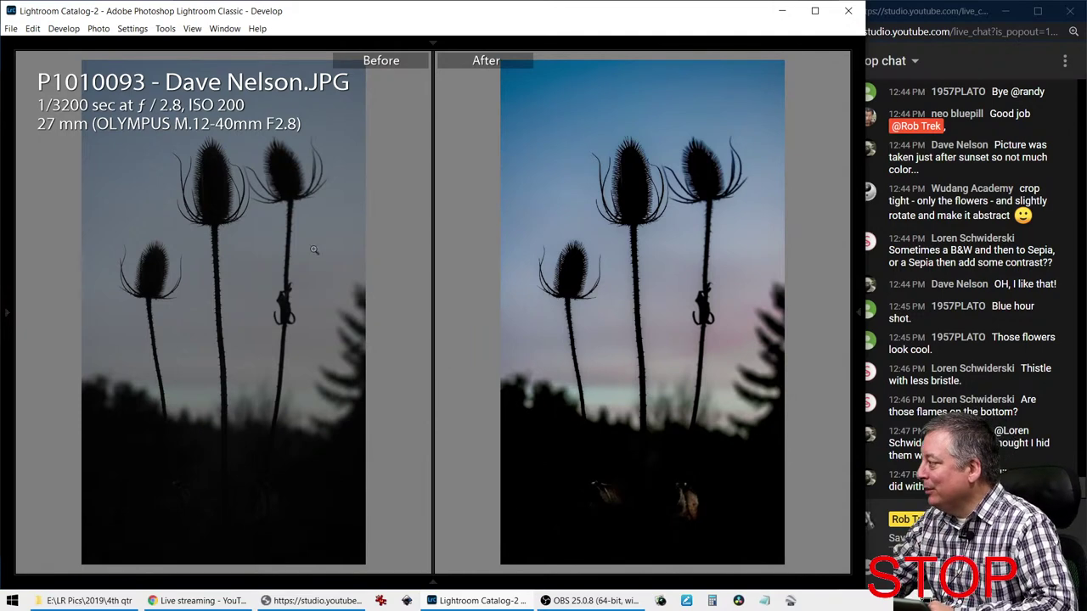
Examine the dark base of the teasel stems up close in the comparison, and view the edited photo full screen
left_click(659, 473)
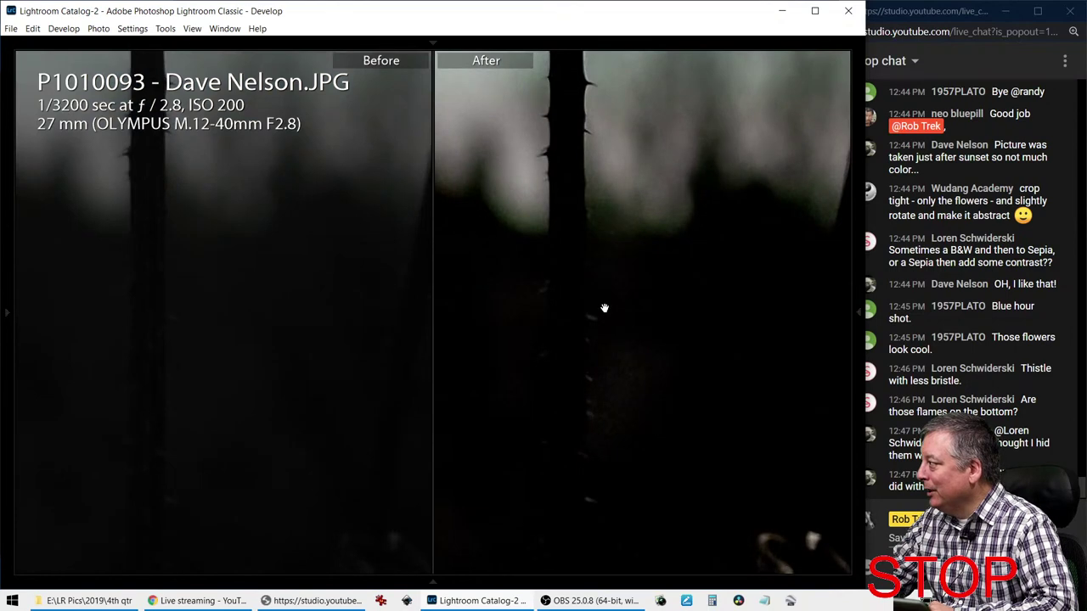
left_click(579, 448)
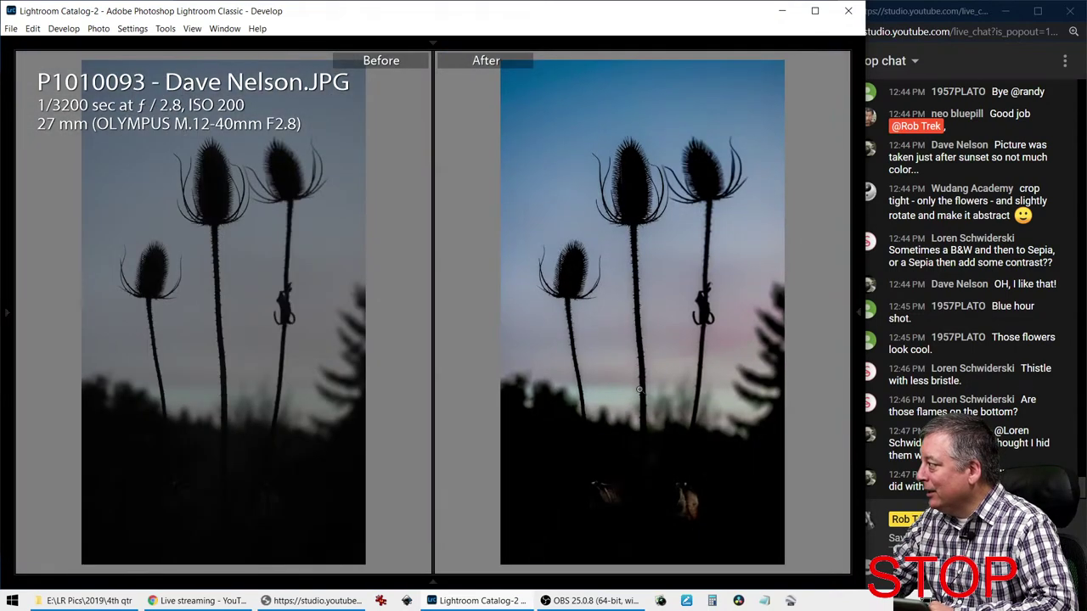
left_click(633, 519)
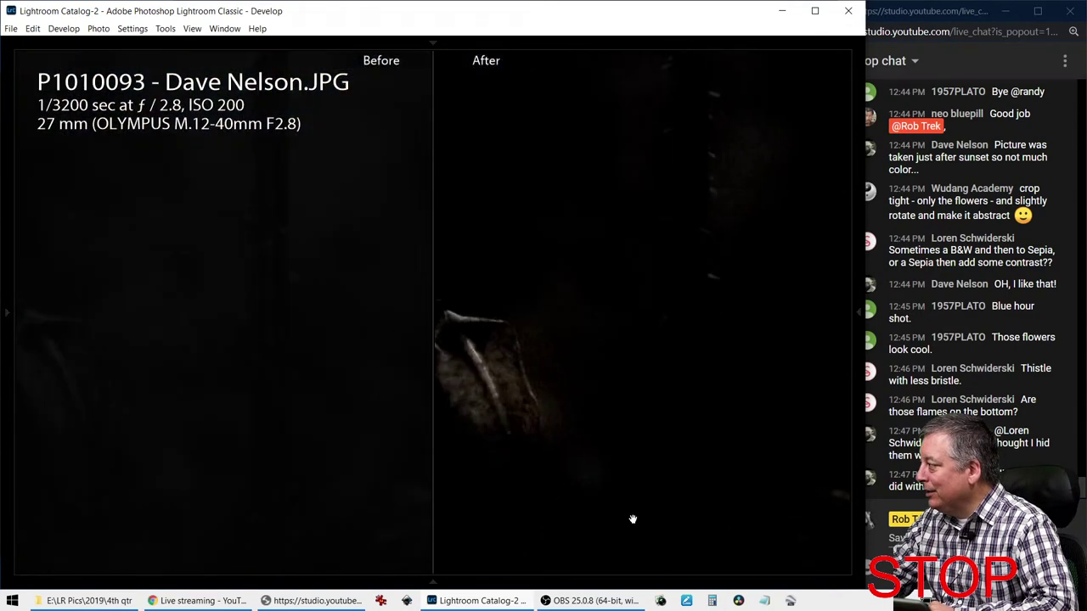
left_click(632, 519)
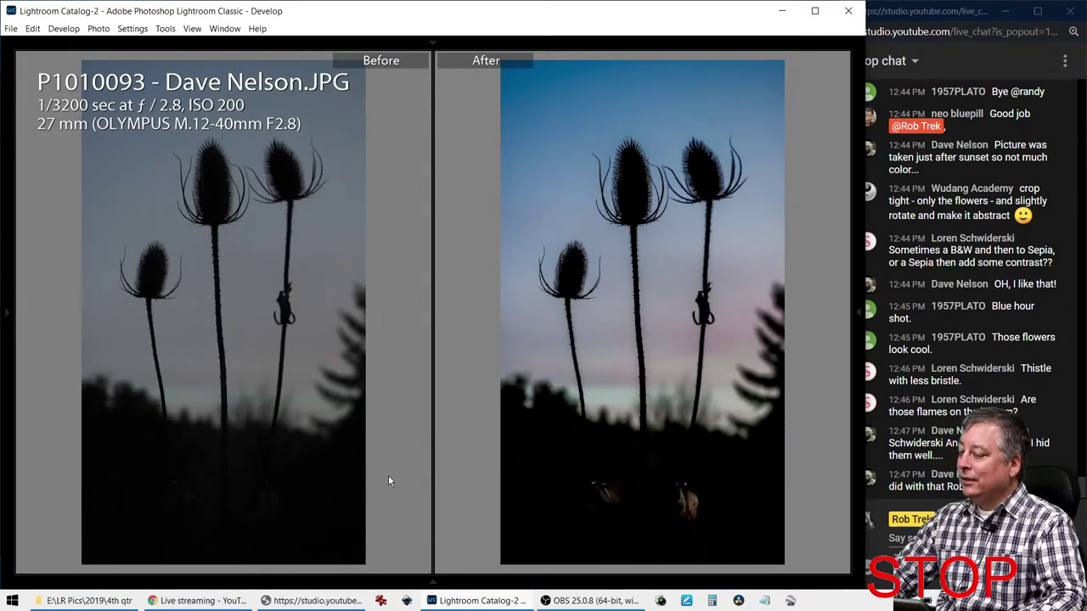
key("f")
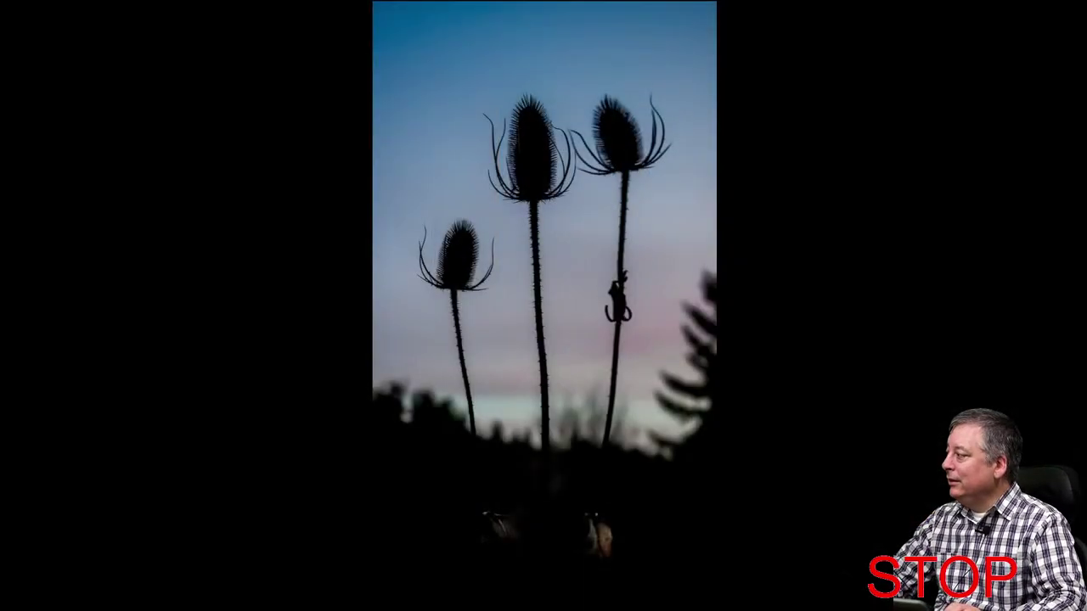
key("f")
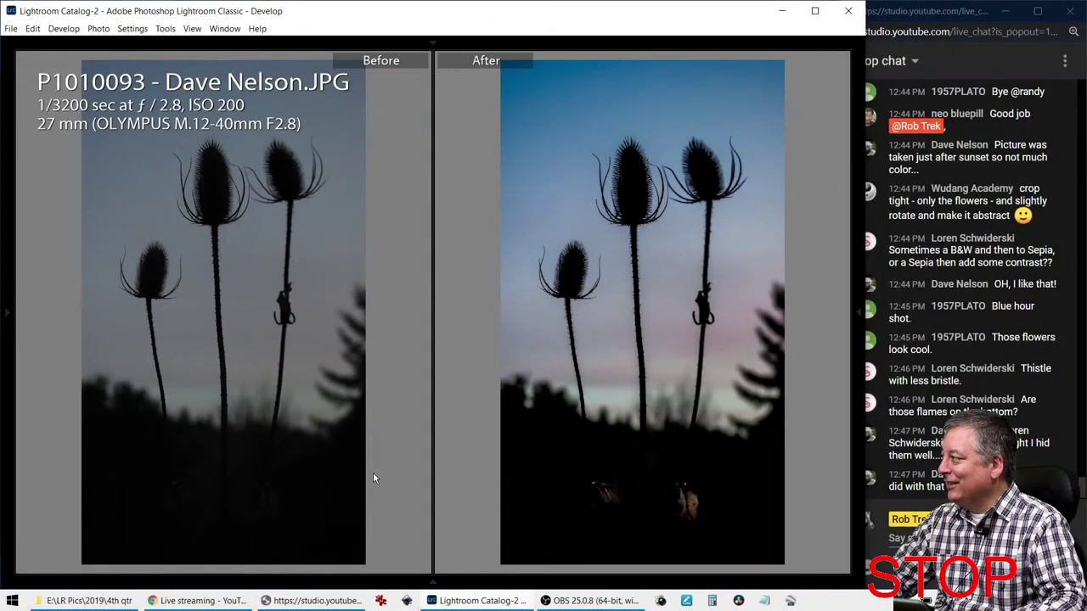
Advance to the candles photo, leave the before/after comparison, and show the Develop settings with the filmstrip hidden
key("Right")
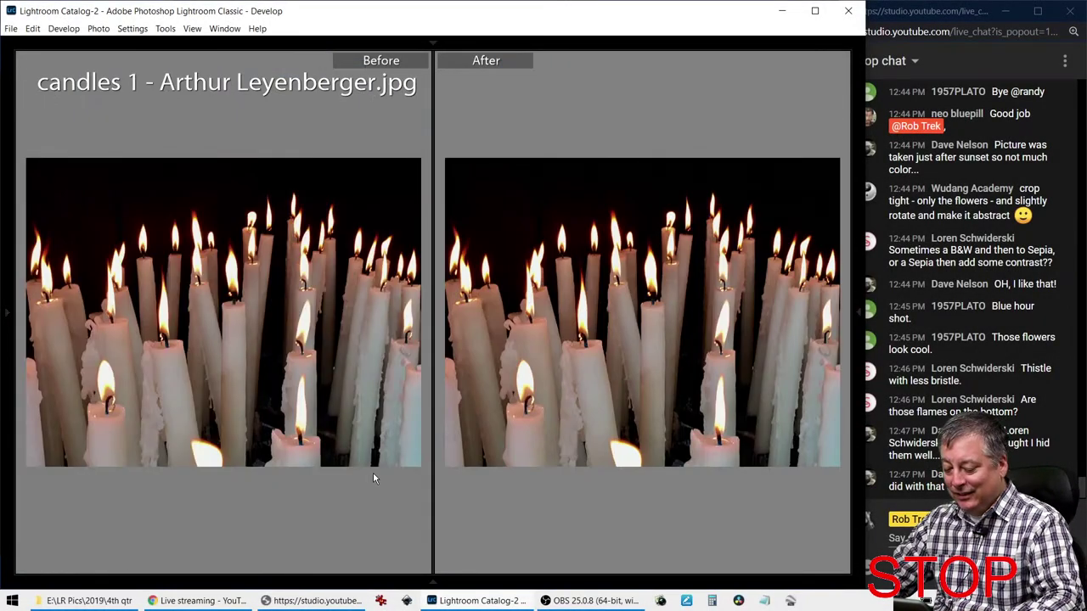
key("y")
key("shift+Tab")
key("Tab")
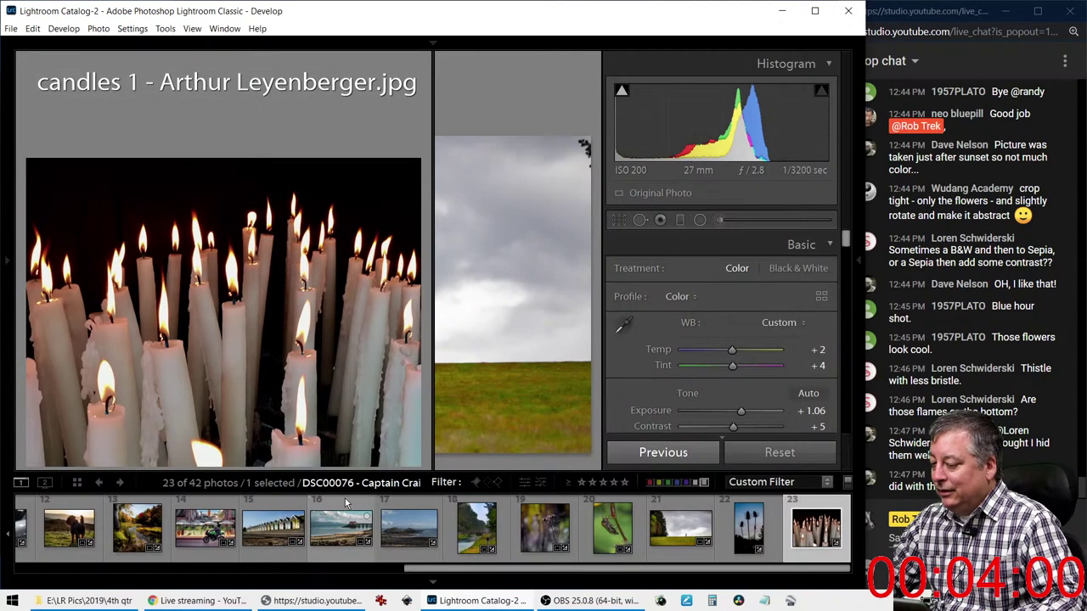
key("F6")
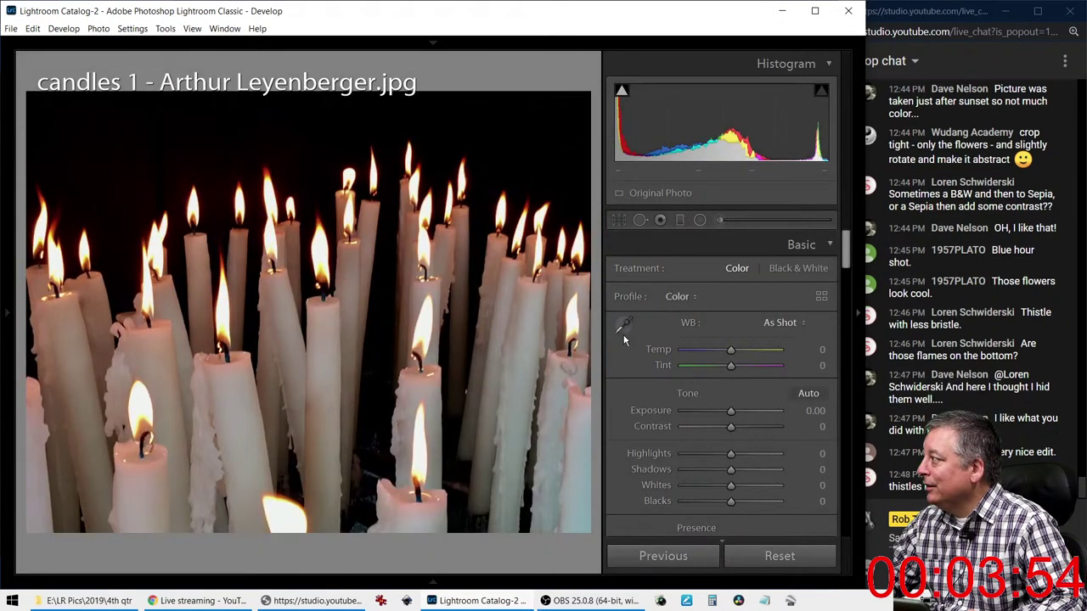
Apply Auto tone to the candles photo, and set Highlights to -80, Shadows to -100, Whites to +70 and Blacks to -100
left_click(799, 393)
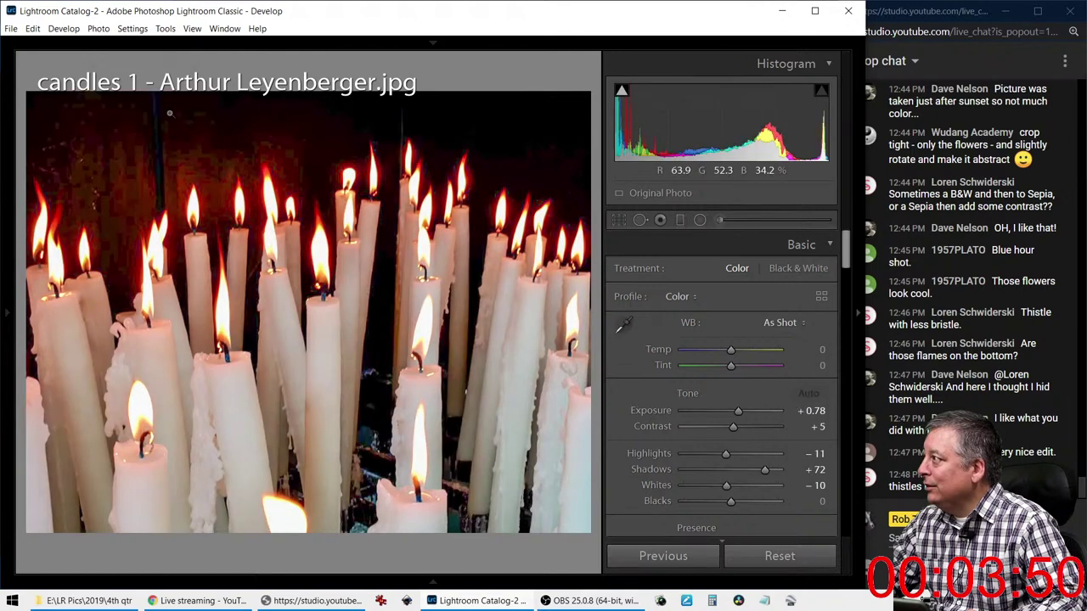
left_click(102, 145)
left_click(392, 217)
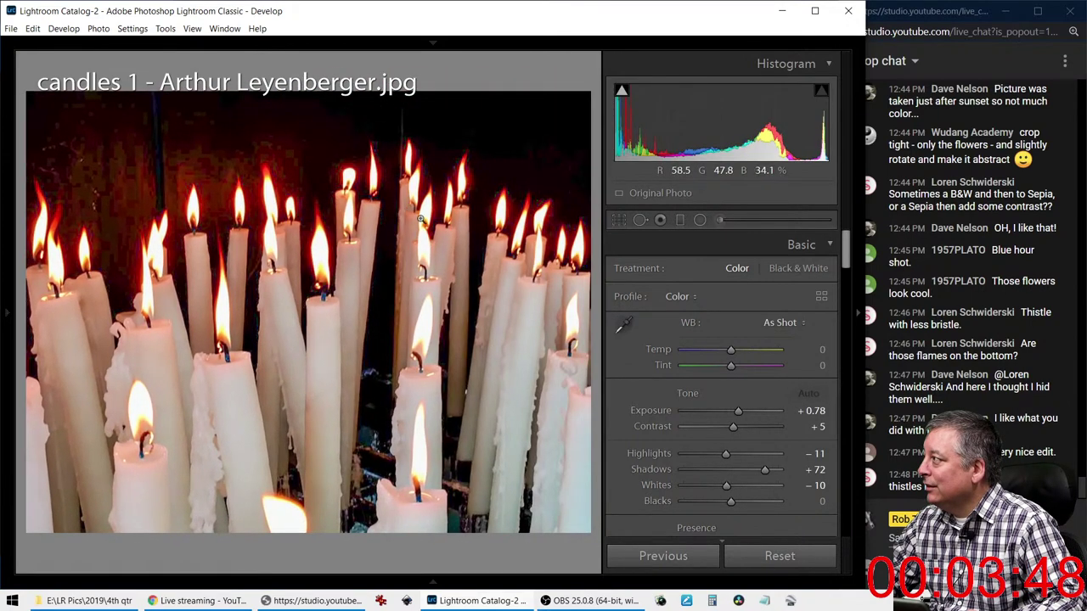
double_click(762, 469)
left_click_drag(730, 500, 671, 504)
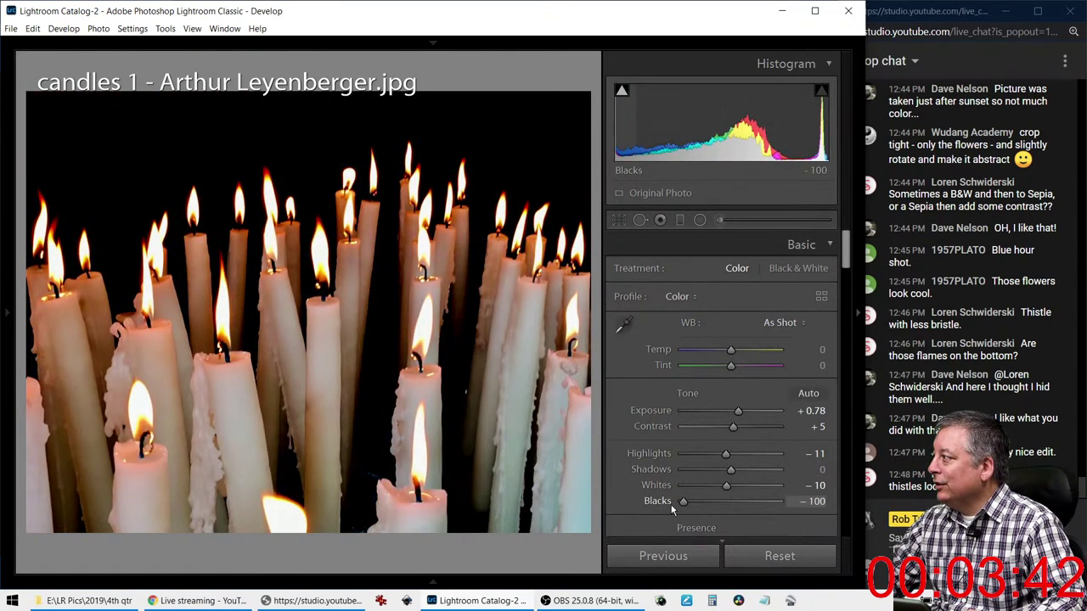
left_click_drag(730, 468, 660, 471)
left_click_drag(725, 453, 769, 498)
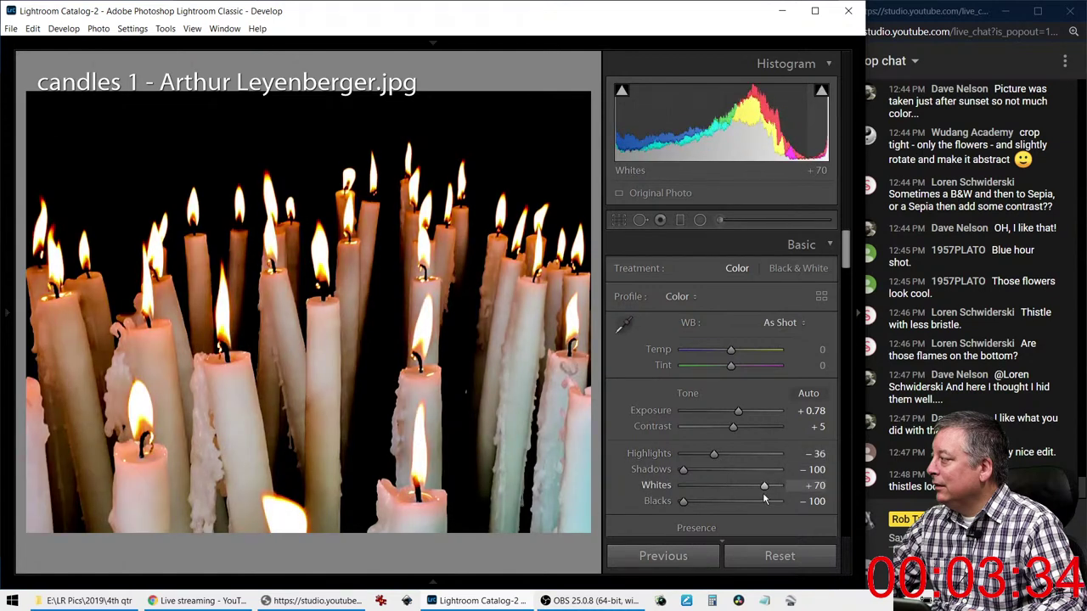
left_click_drag(718, 457, 690, 454)
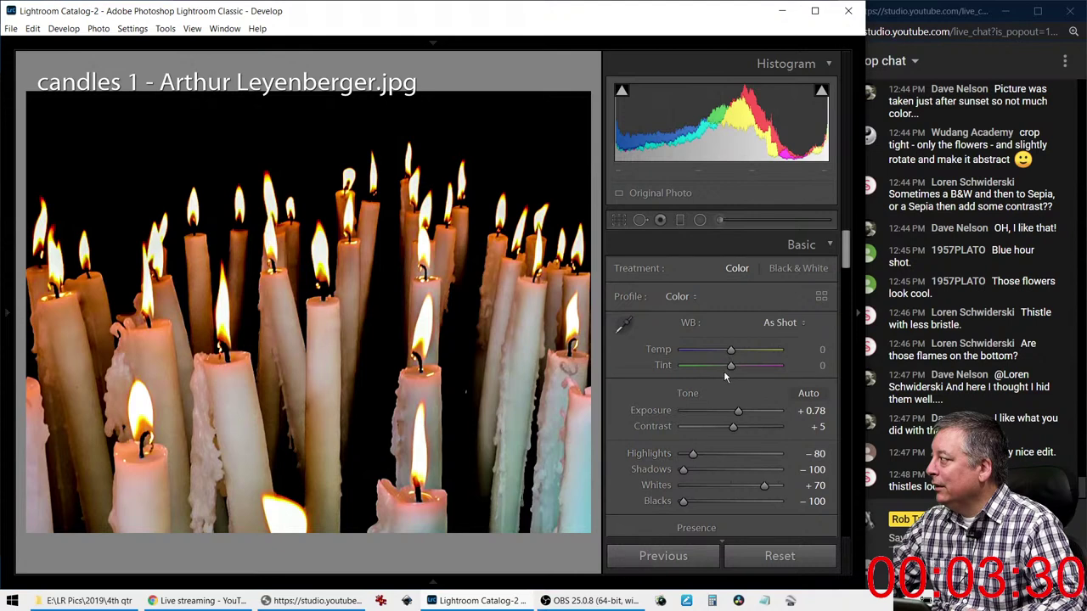
Convert the candles photo to black and white and increase its Dehaze
key("v")
scroll(710, 430, "down", 5)
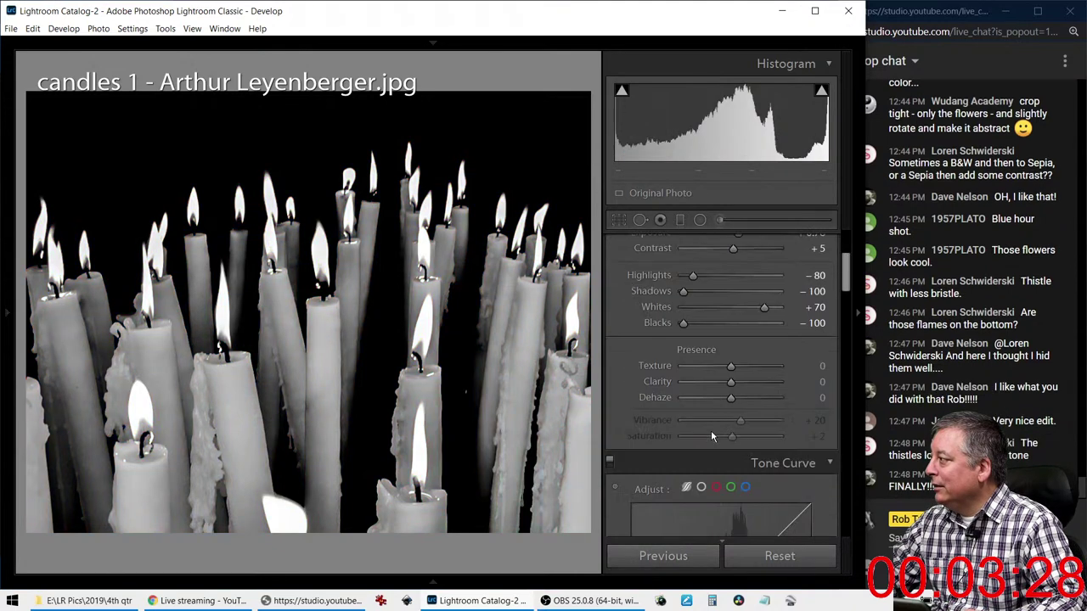
mouse_move(733, 398)
left_mouse_down()
mouse_move(785, 397)
mouse_move(675, 360)
mouse_move(710, 363)
mouse_move(700, 366)
mouse_move(741, 386)
left_mouse_up()
Bring up the post-crop vignetting settings for the black-and-white candles photo
scroll(658, 440, "down", 15)
scroll(659, 440, "down", 8)
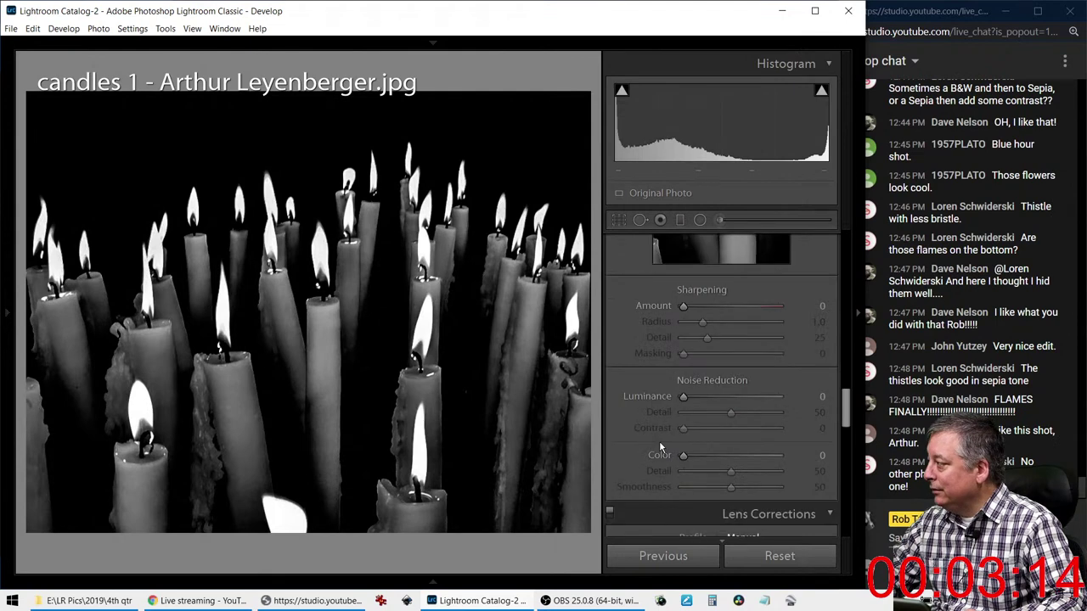
scroll(671, 475, "down", 3)
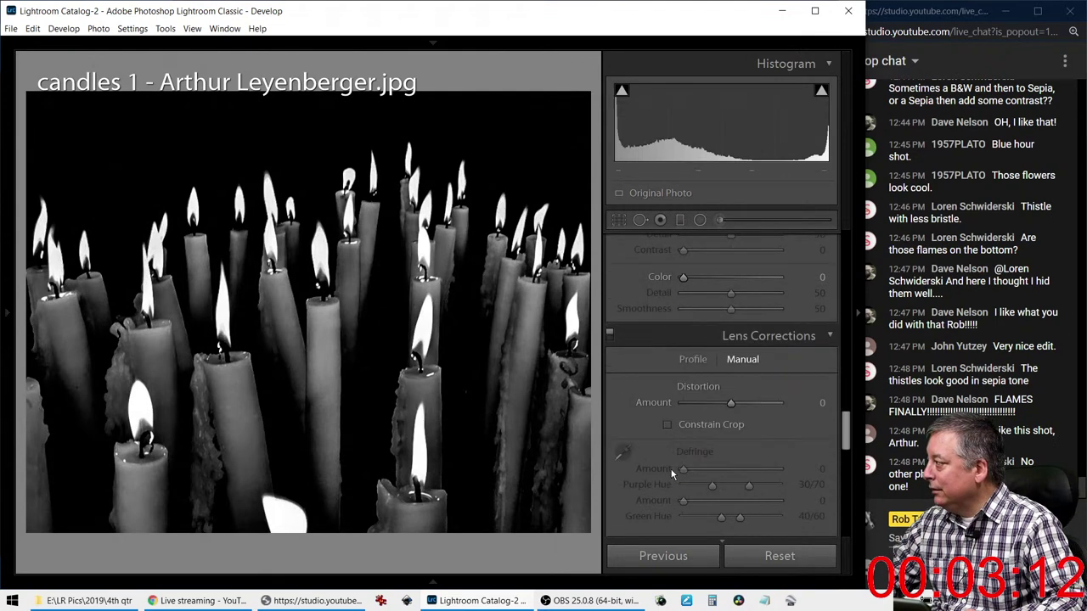
scroll(692, 449, "down", 9)
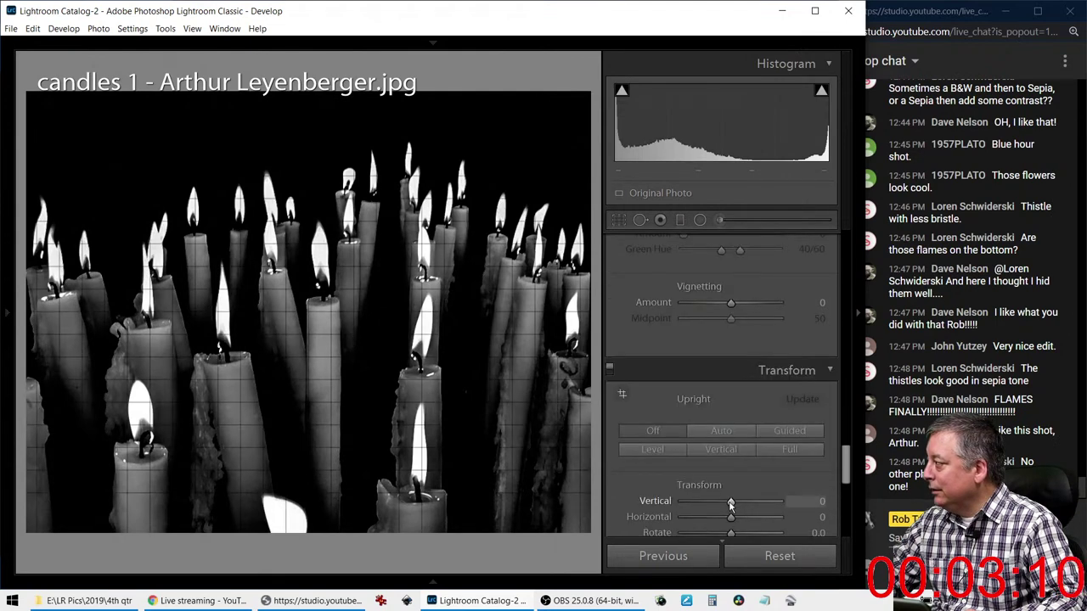
scroll(697, 484, "down", 12)
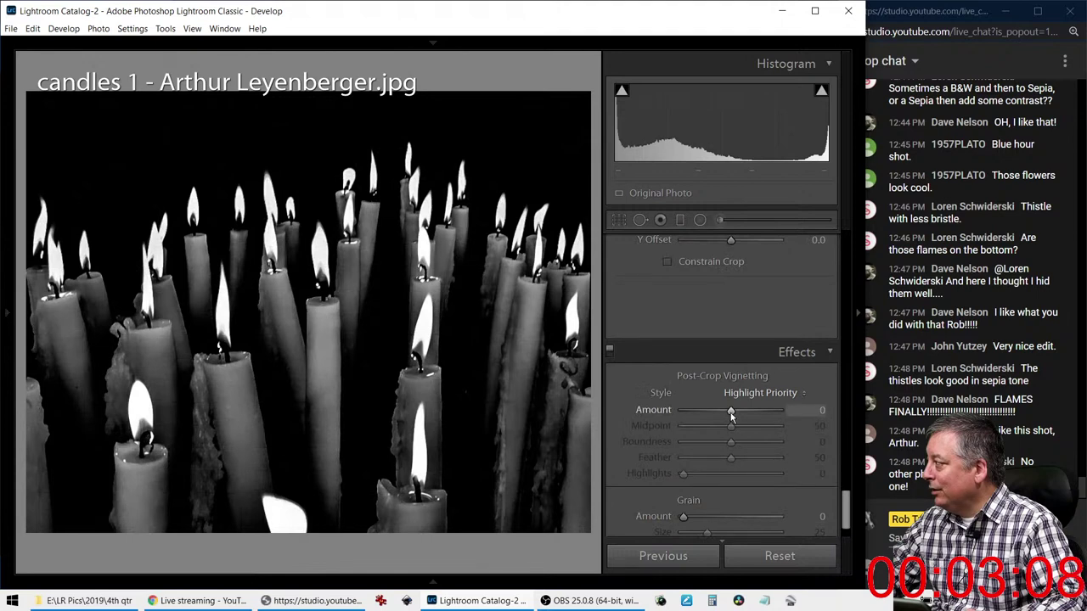